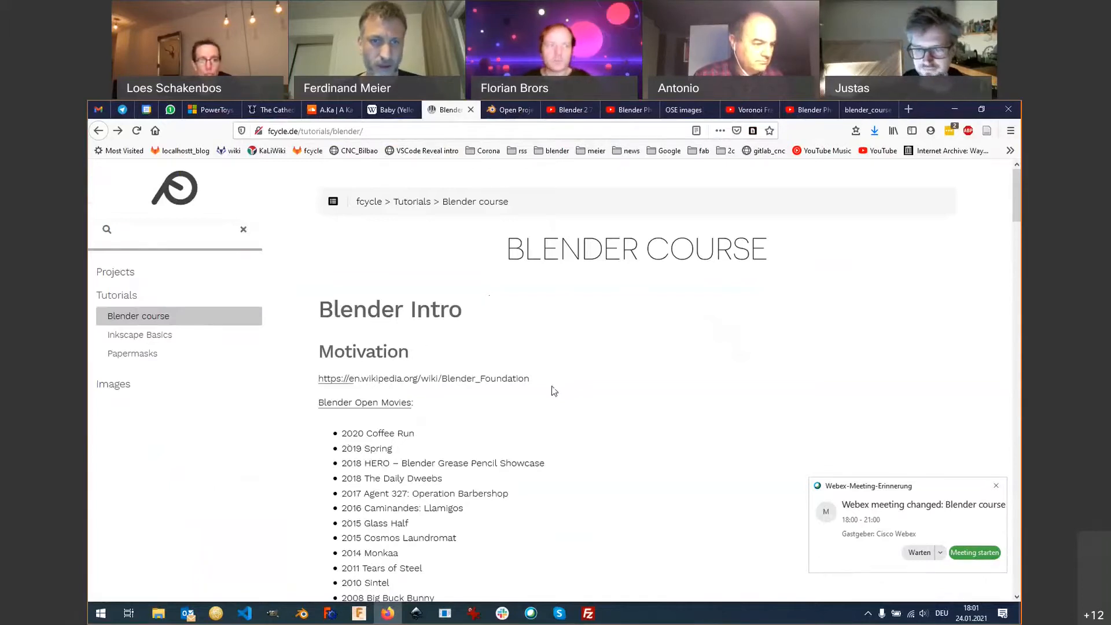
# Open the 'Blender Open Movies' link from the fcycle.de course notes in a background tab.
pyautogui.scroll(-3, 552, 389)
pyautogui.scroll(3, 554, 393)
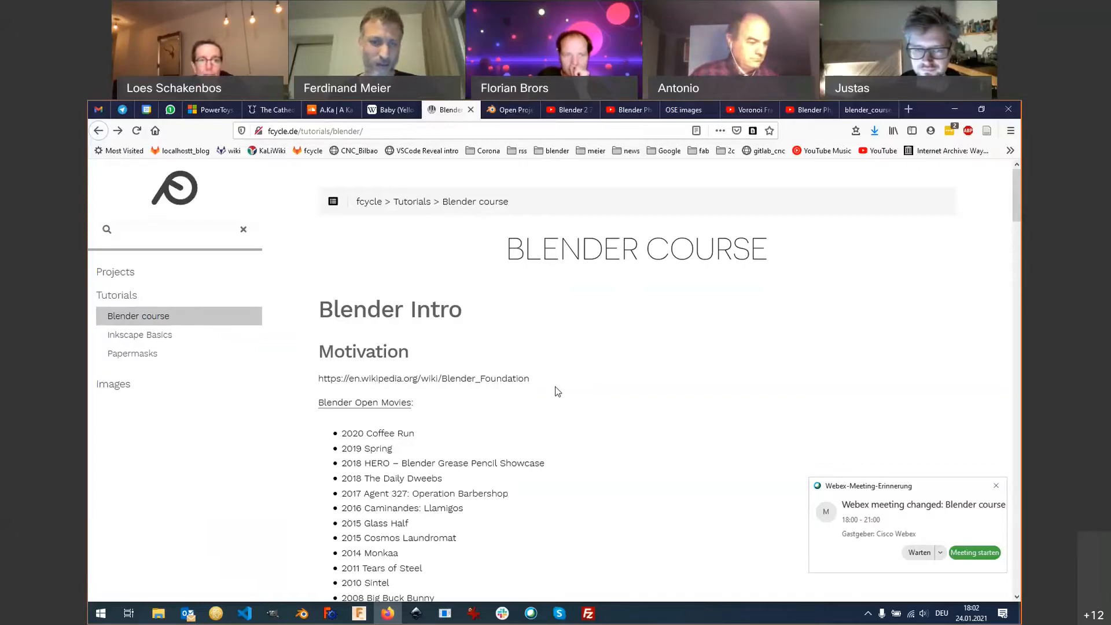
pyautogui.scroll(-1, 484, 411)
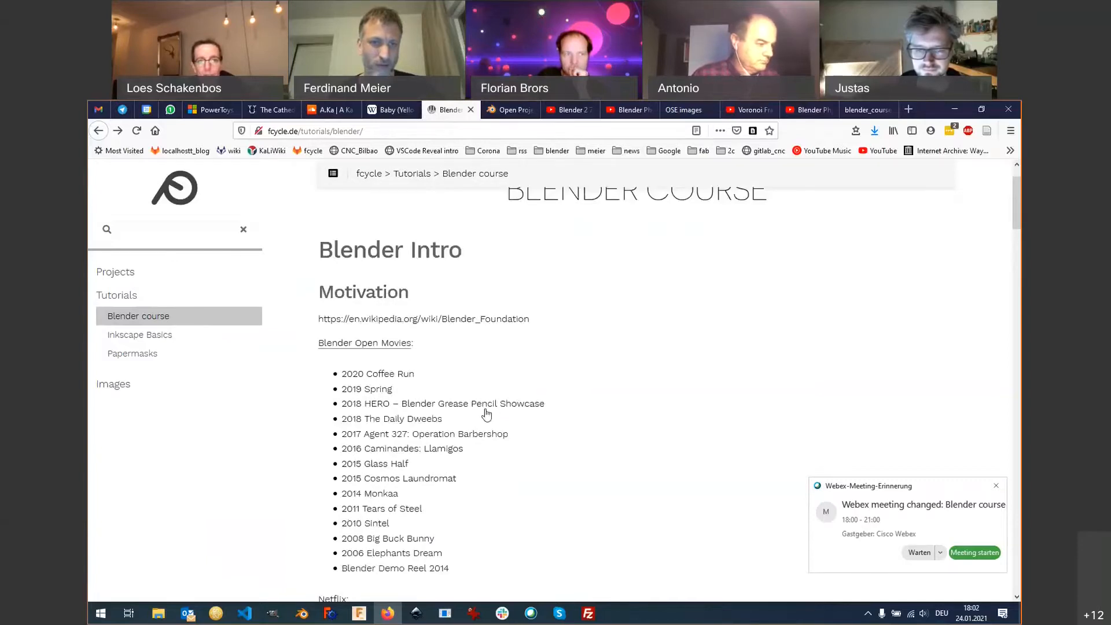
pyautogui.middleClick(373, 346)
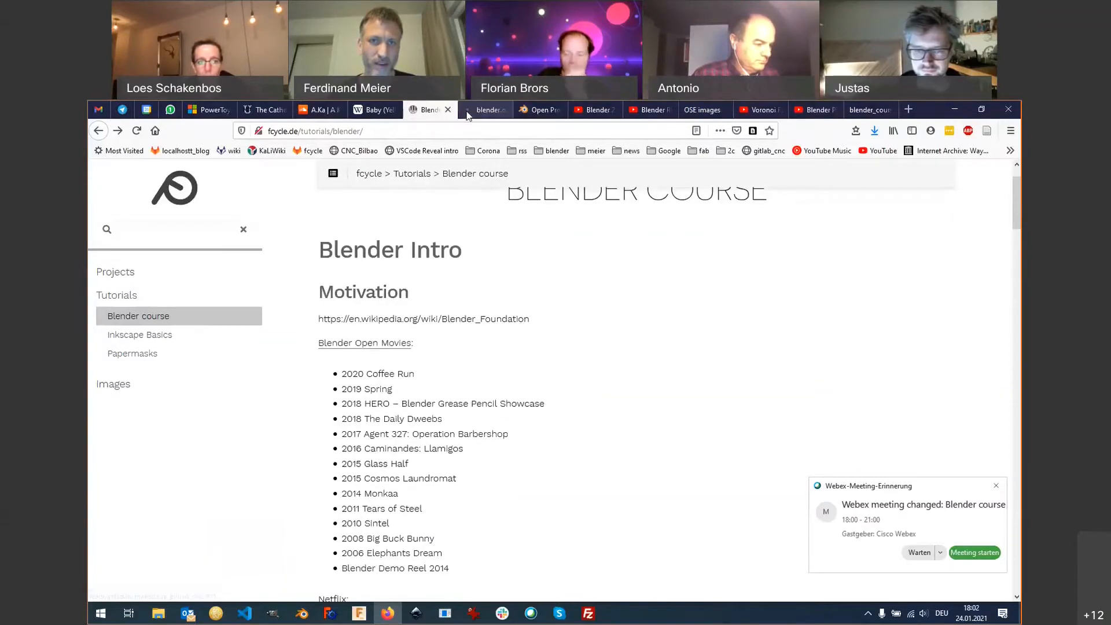
# Switch to the blender.org tab and scroll down to Big Buck Bunny (2008) and Elephants Dream (2006).
pyautogui.click(472, 111)
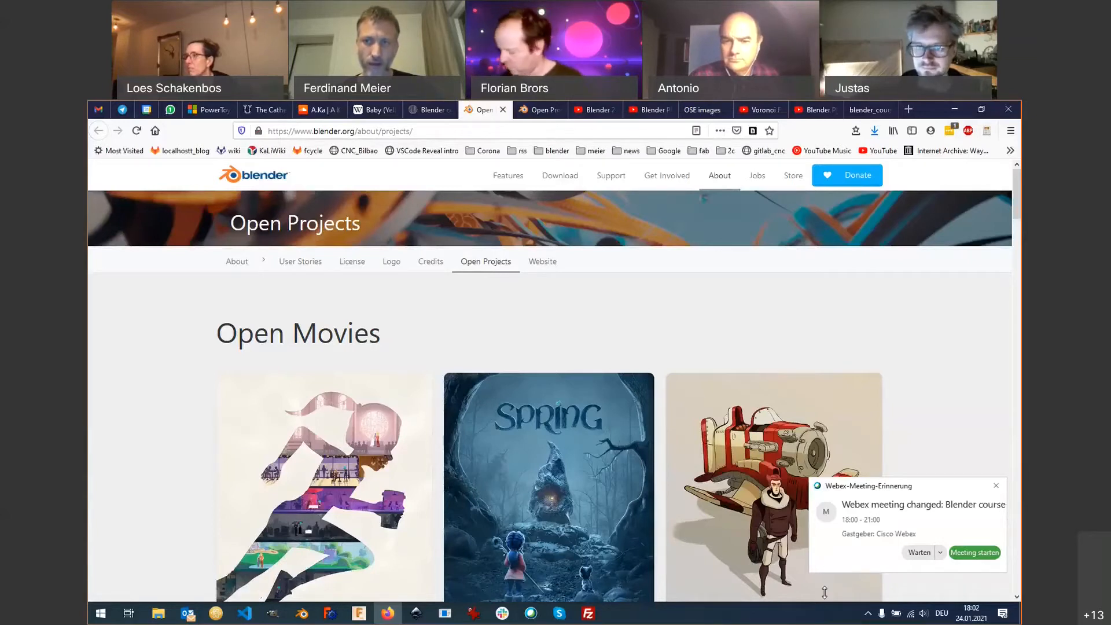
pyautogui.scroll(-1, 553, 435)
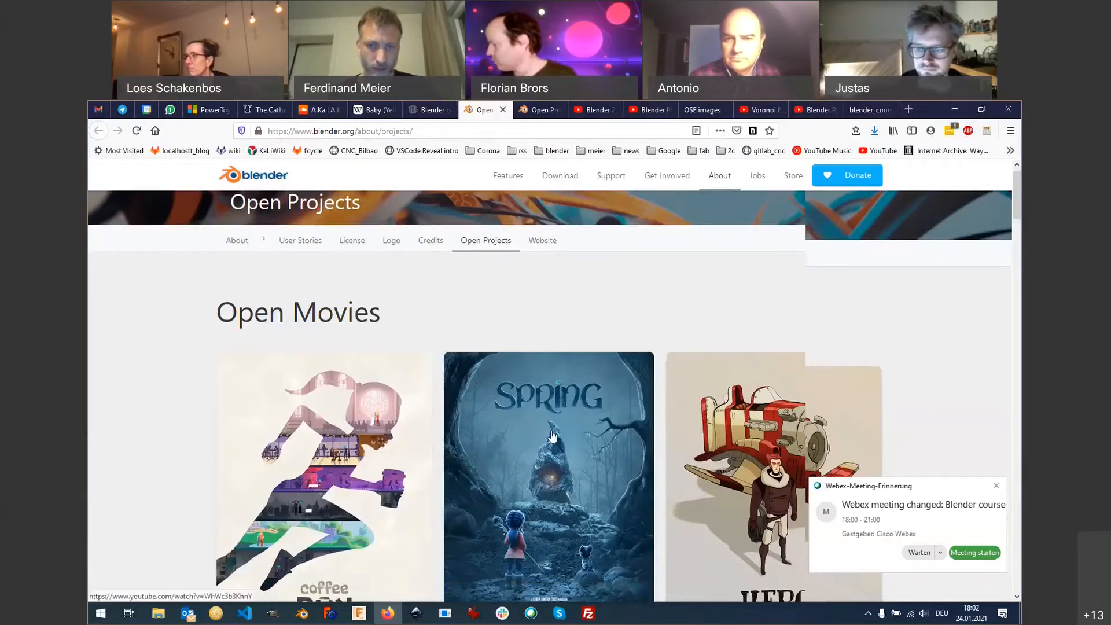
pyautogui.scroll(-10, 552, 436)
pyautogui.scroll(-5, 556, 429)
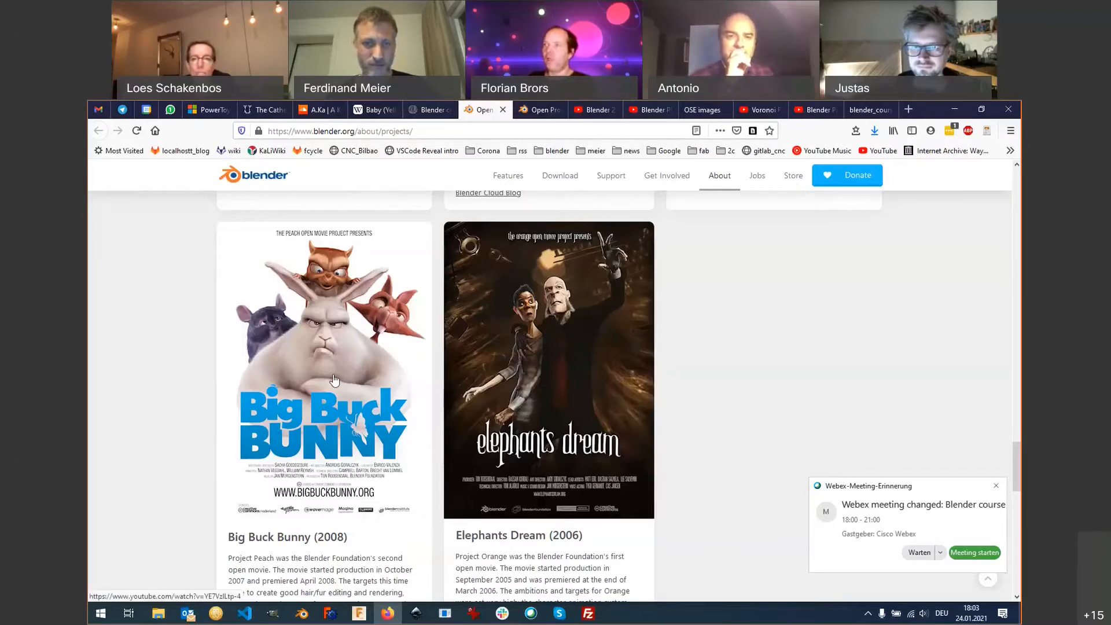
pyautogui.scroll(2, 335, 380)
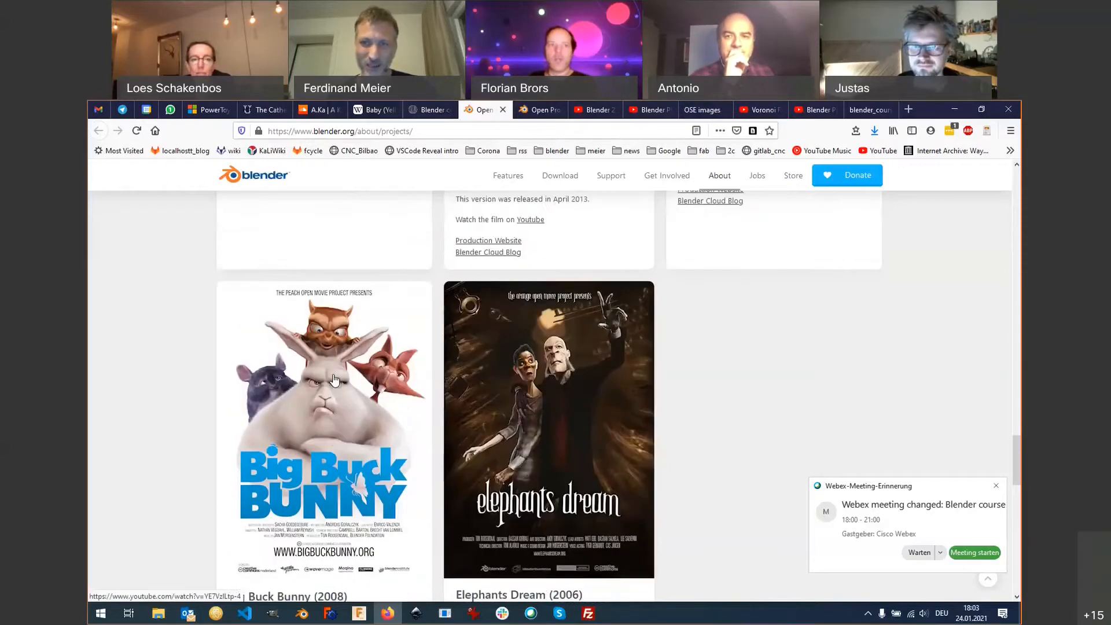
pyautogui.scroll(1, 334, 380)
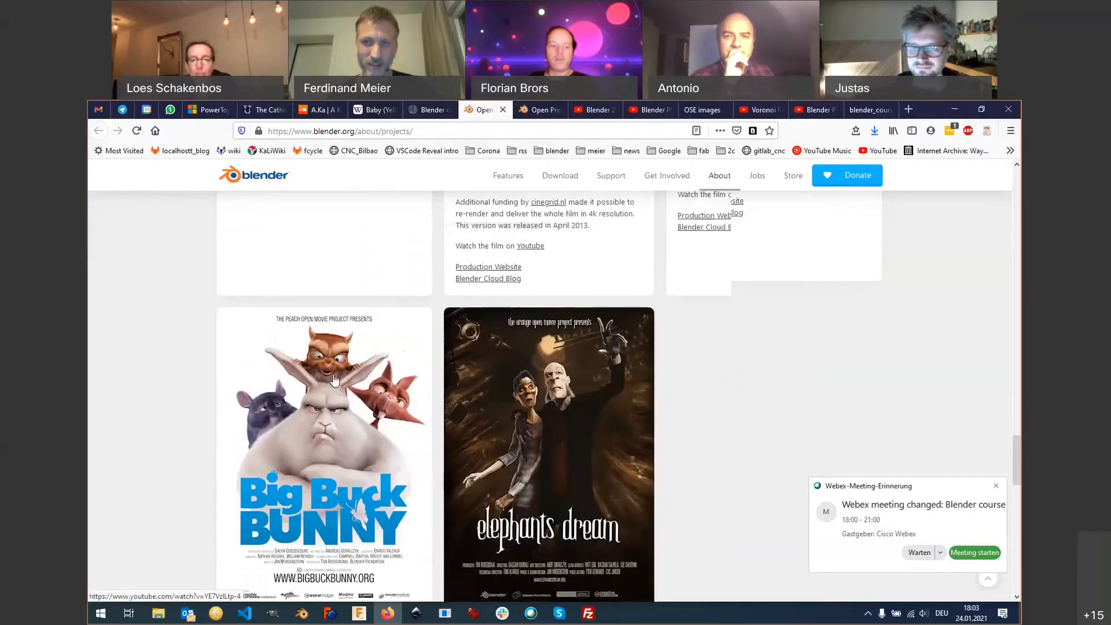
pyautogui.scroll(6, 335, 380)
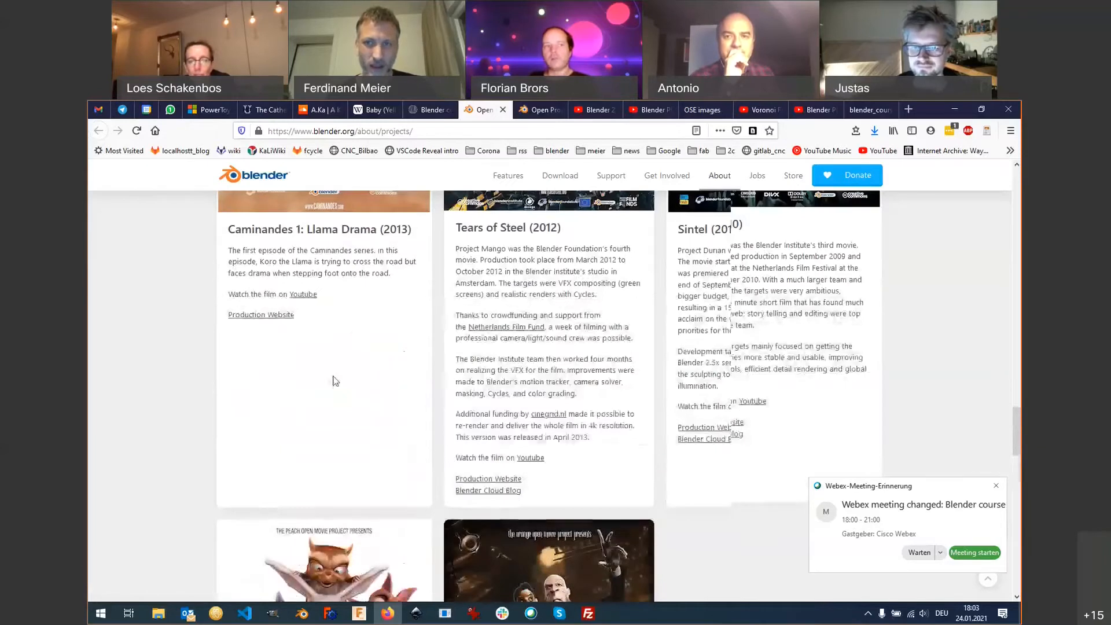
pyautogui.scroll(6, 335, 380)
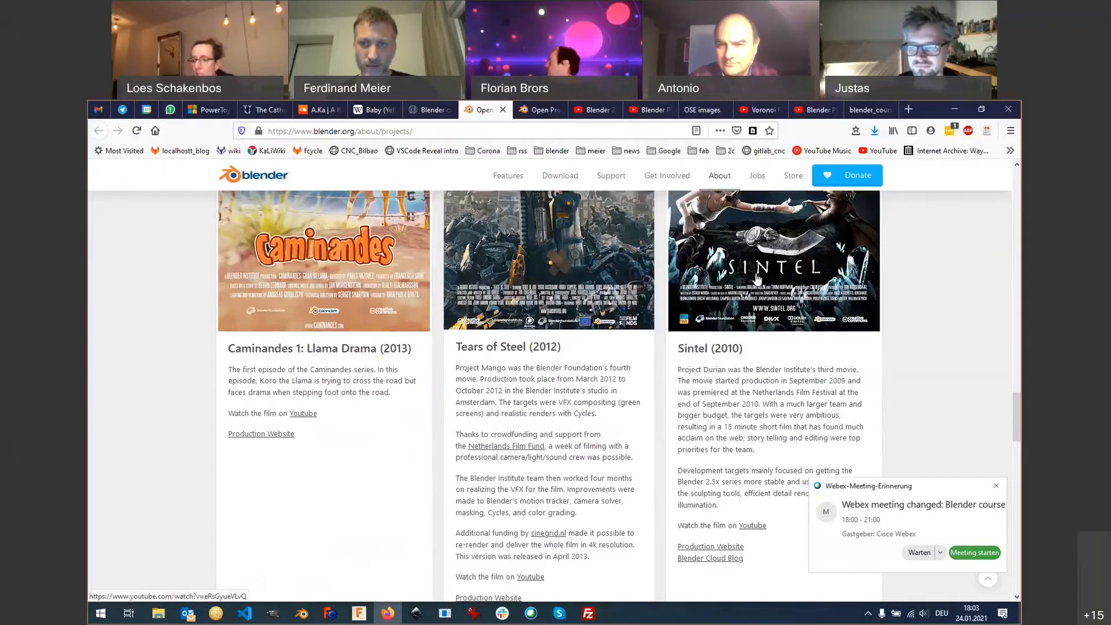
pyautogui.scroll(2, 758, 279)
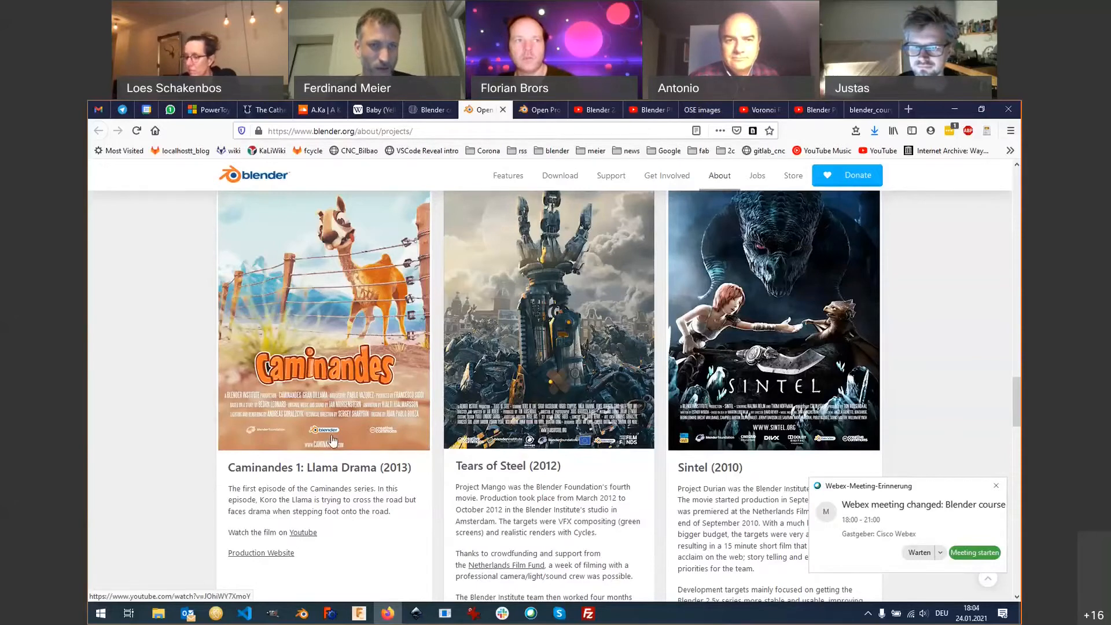
pyautogui.scroll(2, 333, 441)
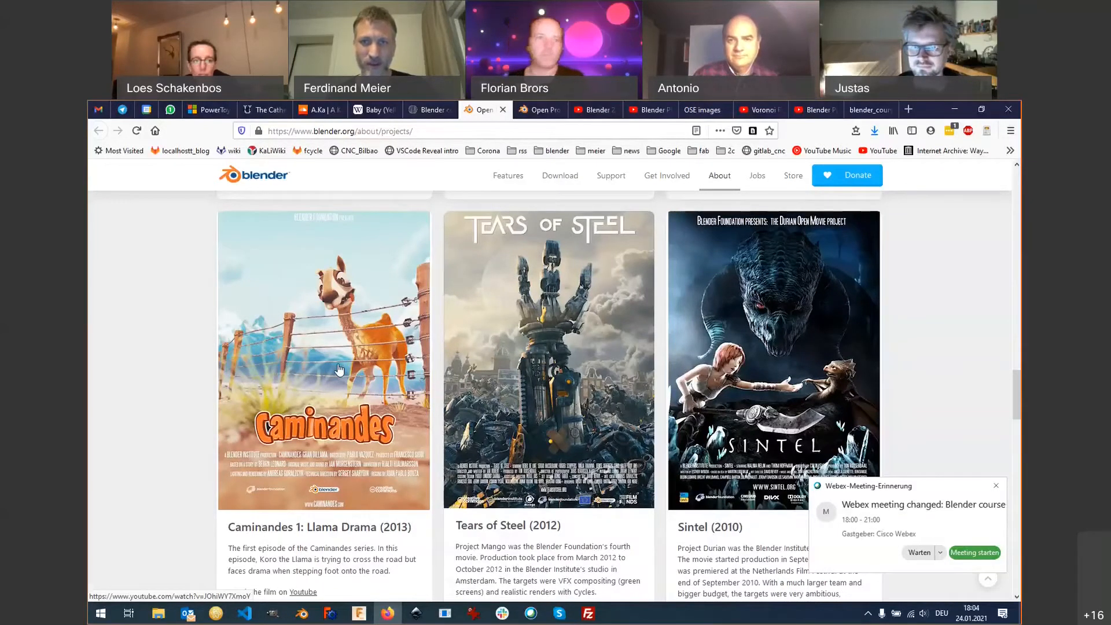
pyautogui.scroll(2, 339, 369)
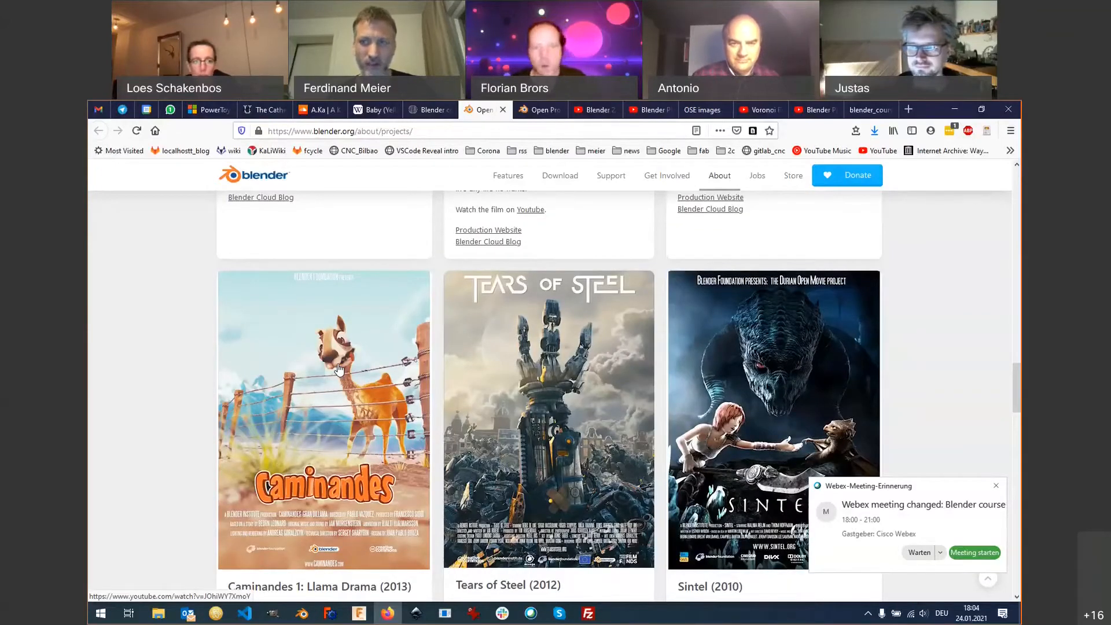
pyautogui.scroll(4, 338, 370)
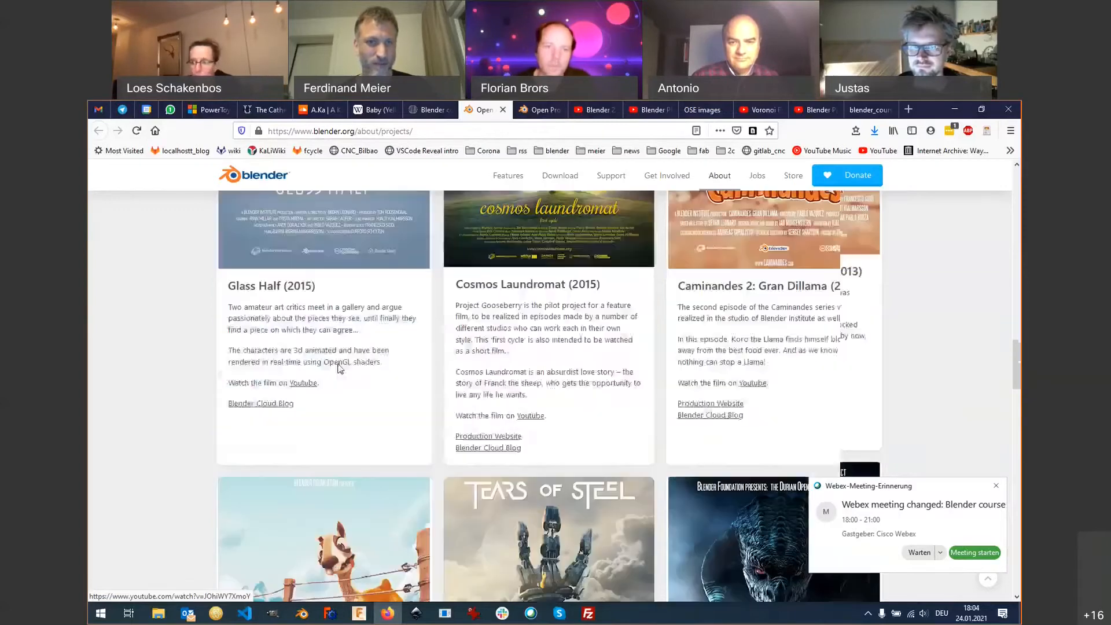
pyautogui.scroll(3, 757, 364)
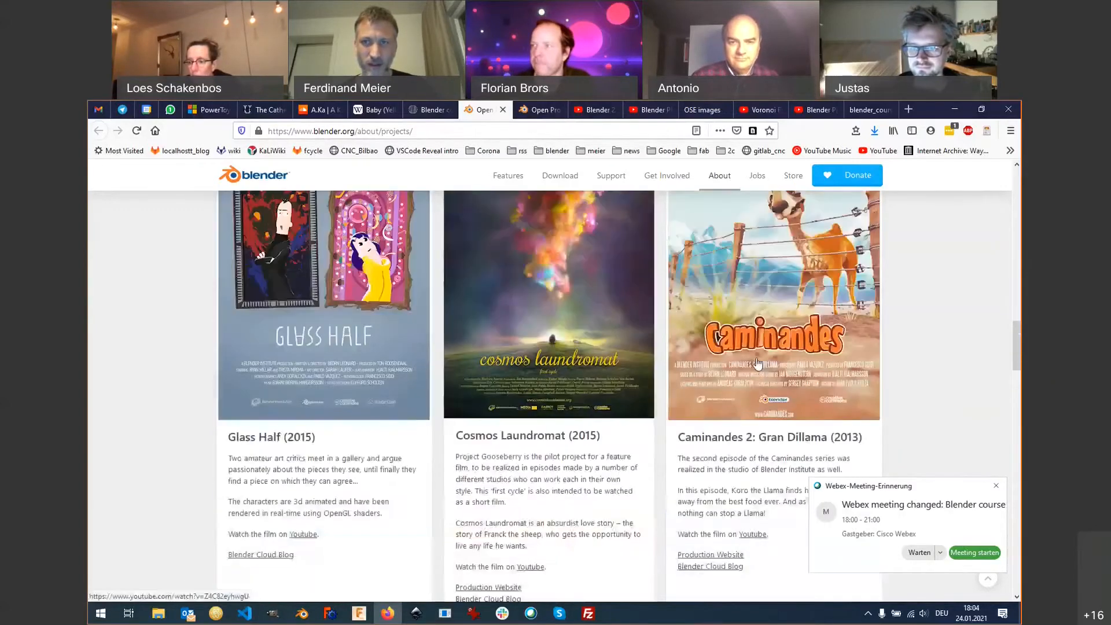
pyautogui.scroll(2, 618, 387)
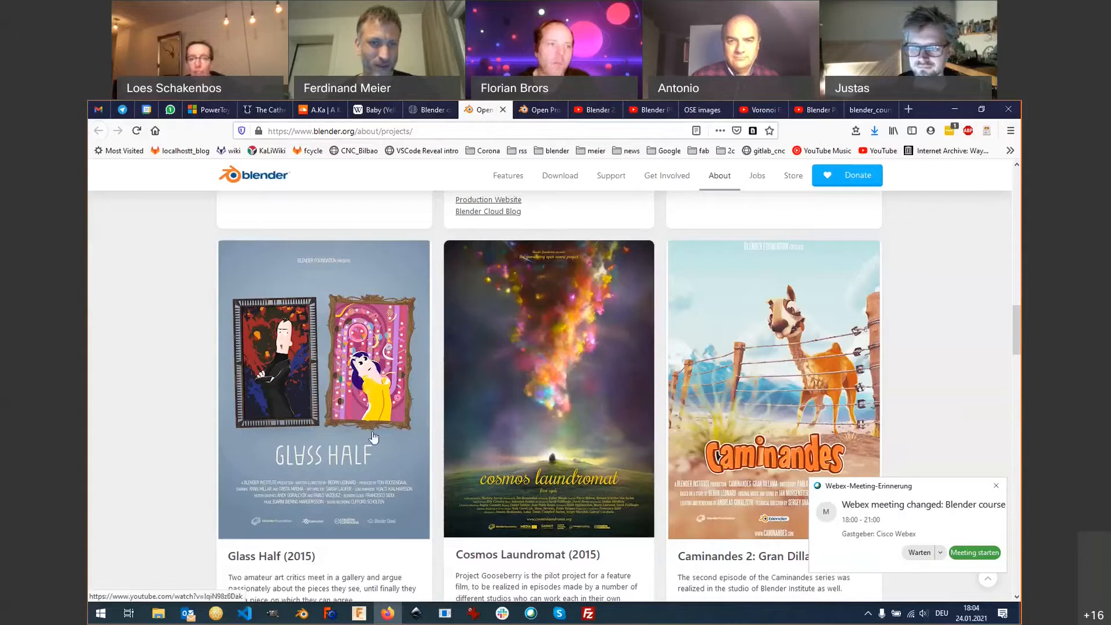
pyautogui.scroll(1, 345, 414)
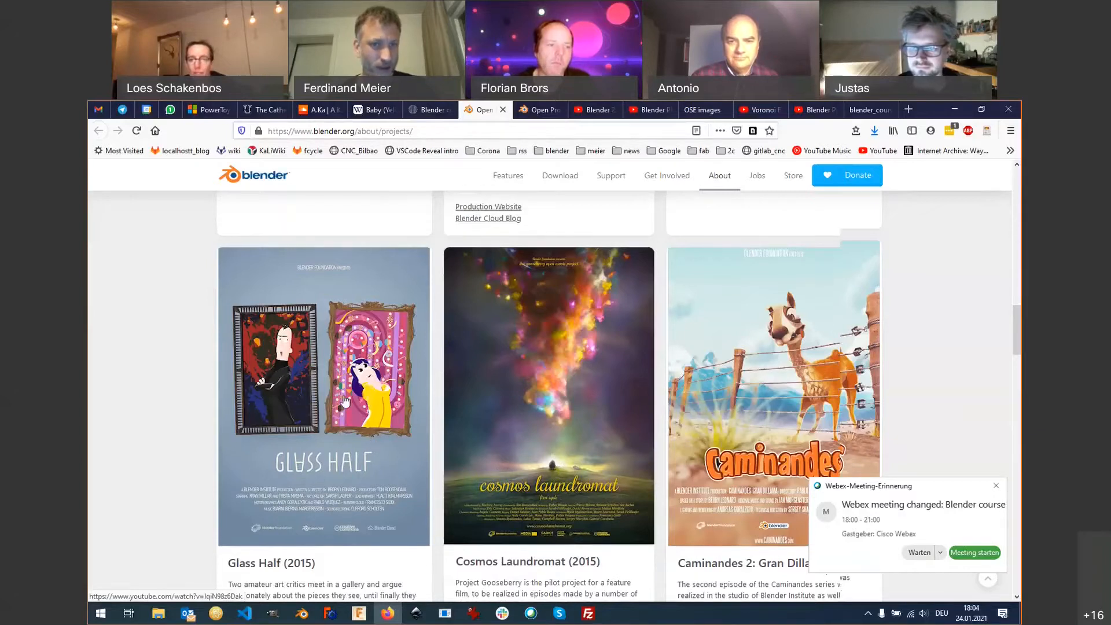
pyautogui.scroll(3, 345, 400)
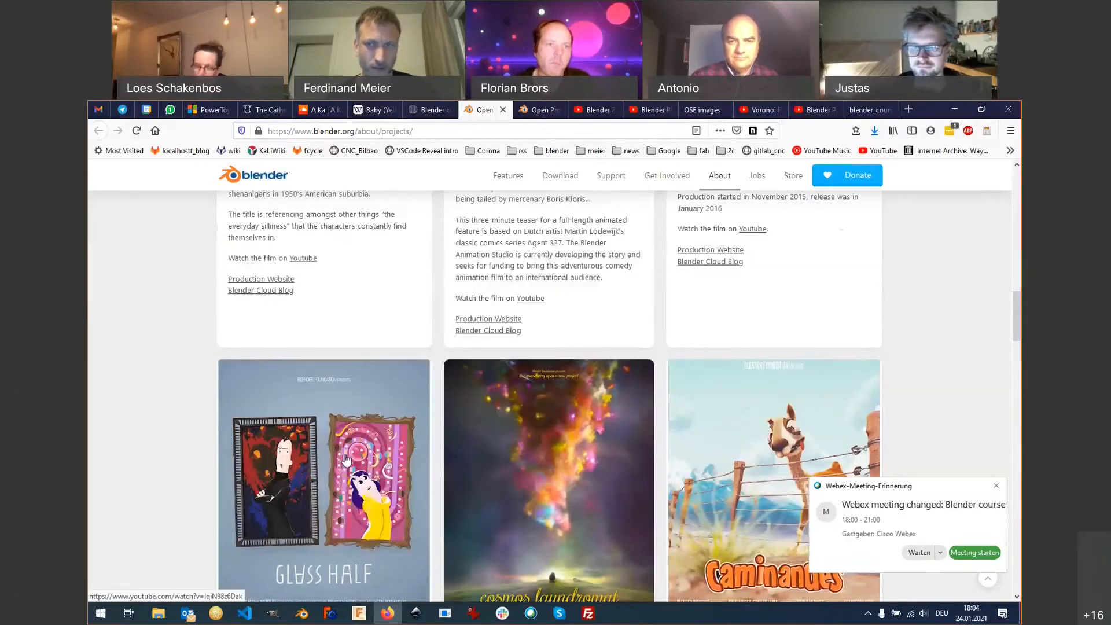
pyautogui.scroll(4, 345, 460)
pyautogui.scroll(3, 346, 466)
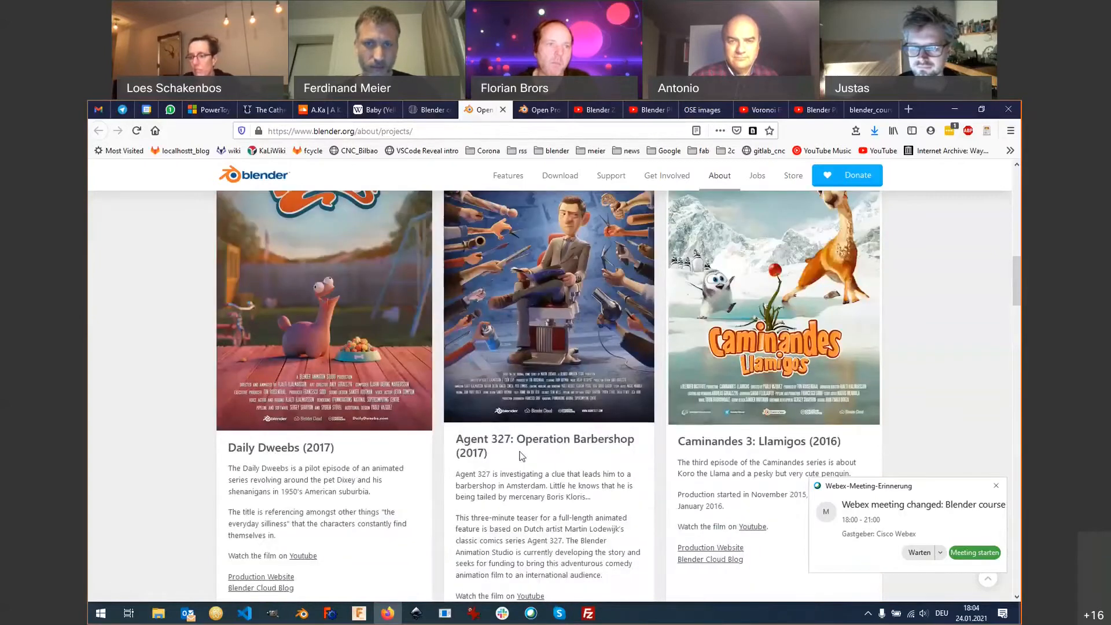
pyautogui.scroll(3, 521, 456)
pyautogui.scroll(6, 531, 431)
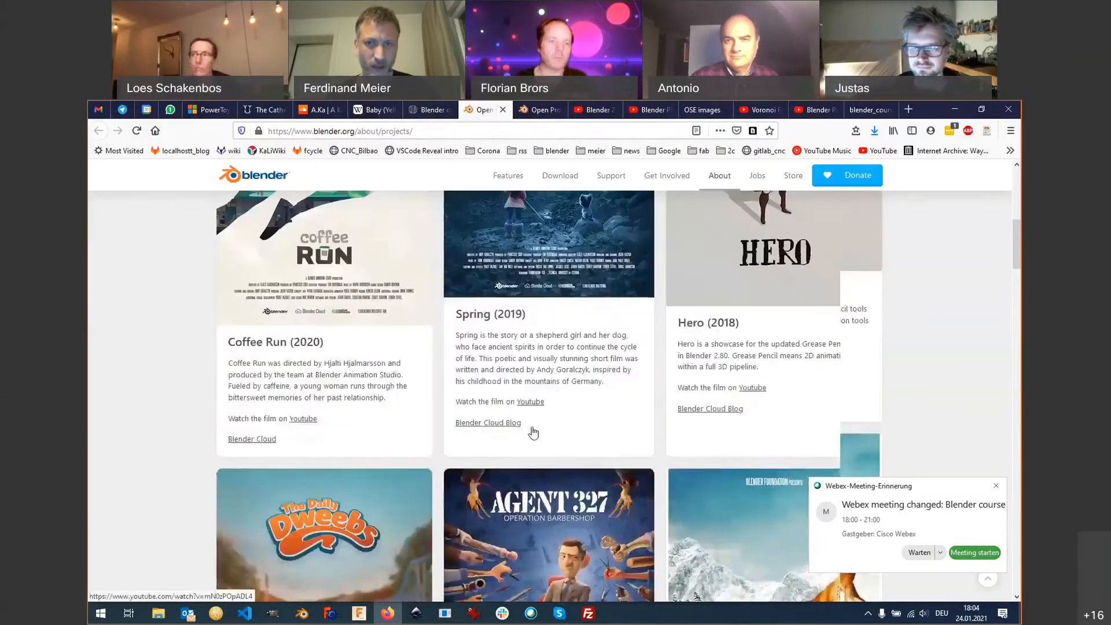
pyautogui.scroll(6, 529, 432)
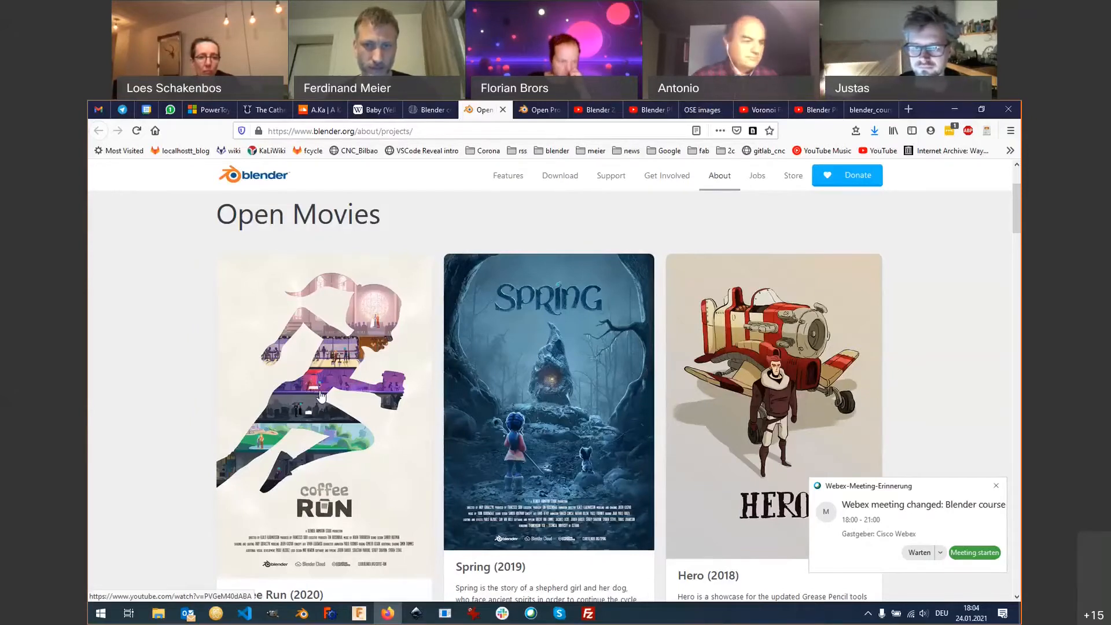
pyautogui.scroll(3, 537, 401)
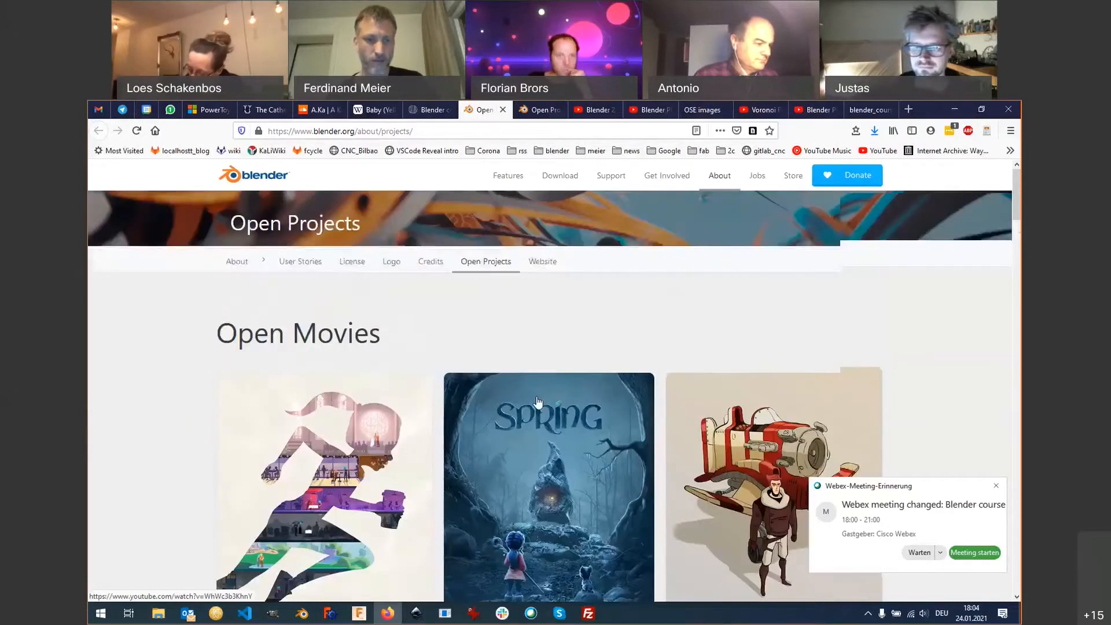
# Return to the fcycle.de Blender course tab and scroll down to its Features list.
pyautogui.hotkey('ctrl', 'pageup')
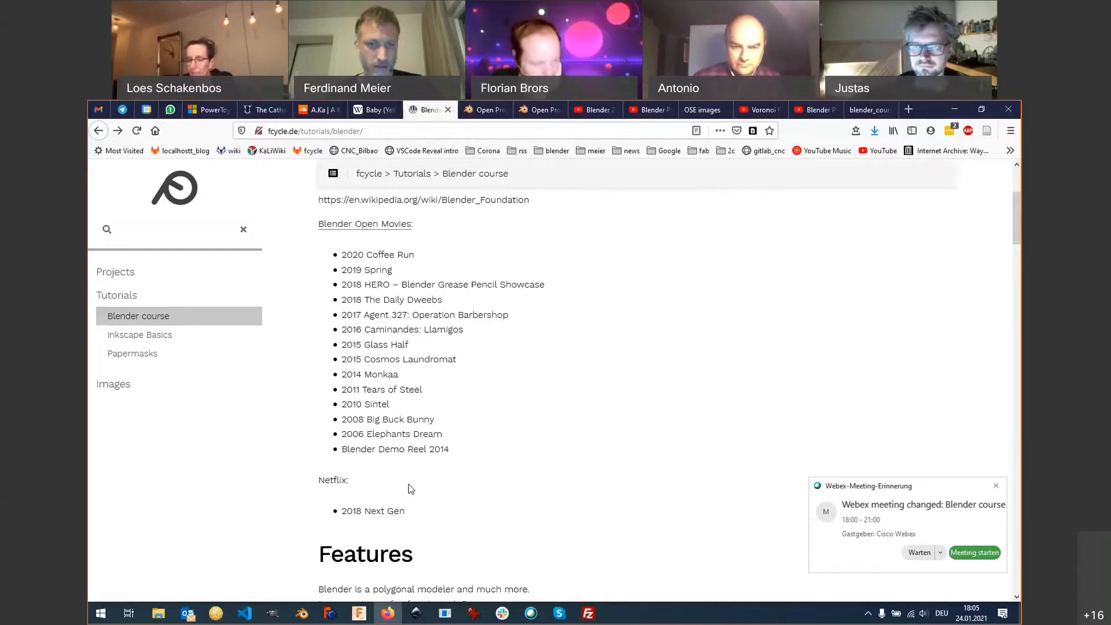
pyautogui.scroll(-4, 485, 458)
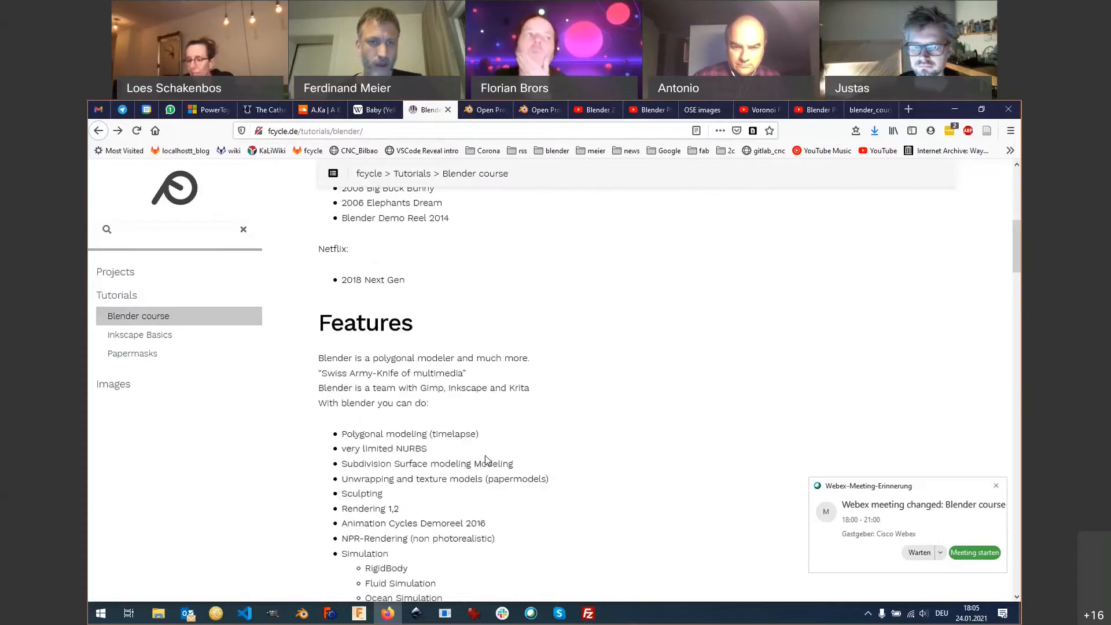
pyautogui.scroll(-1, 485, 459)
pyautogui.scroll(-1, 487, 455)
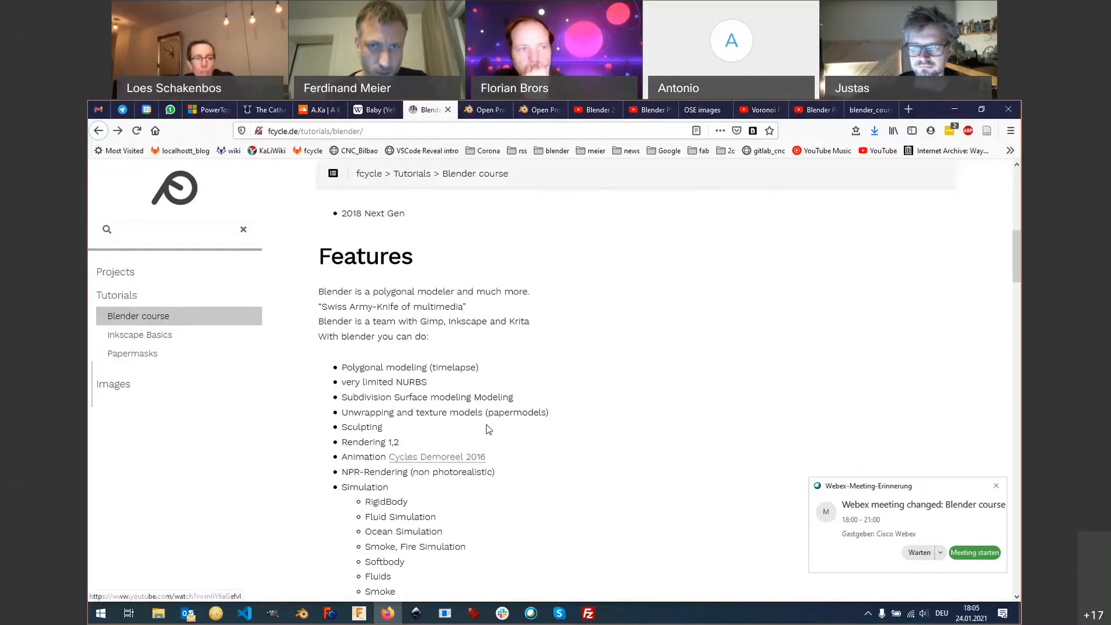
pyautogui.hotkey('alt', 'Tab')
# Switch to the blender_course notes window and clear the old Pixel ⇔ Vector-Graphics highlight.
pyautogui.press('Tab')
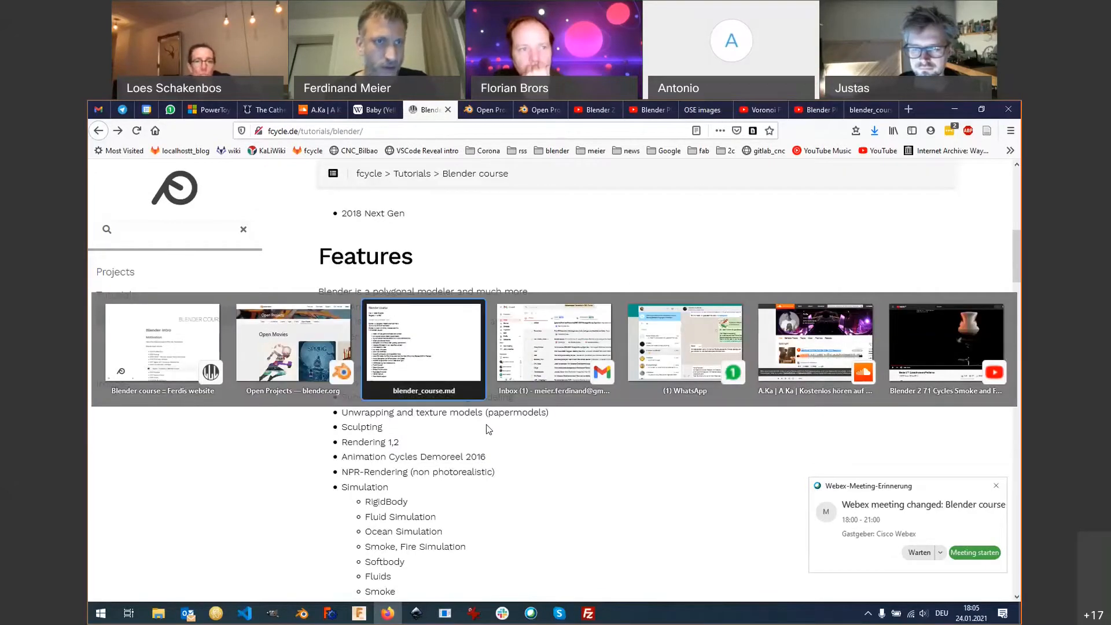
pyautogui.moveTo(183, 213); pyautogui.dragTo(99, 214)
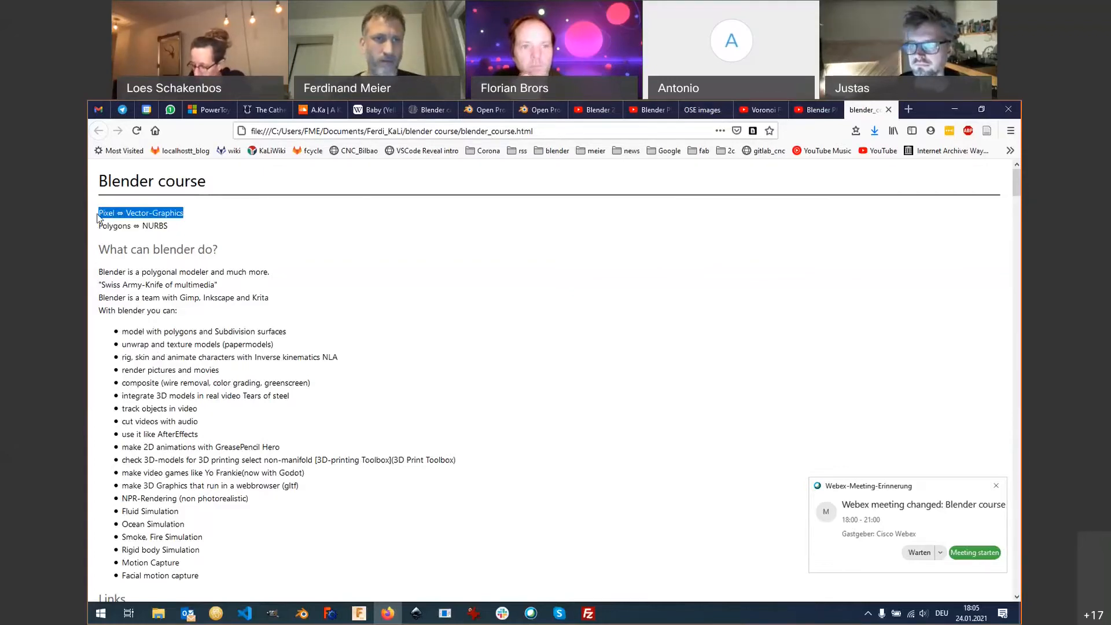
pyautogui.click(191, 215)
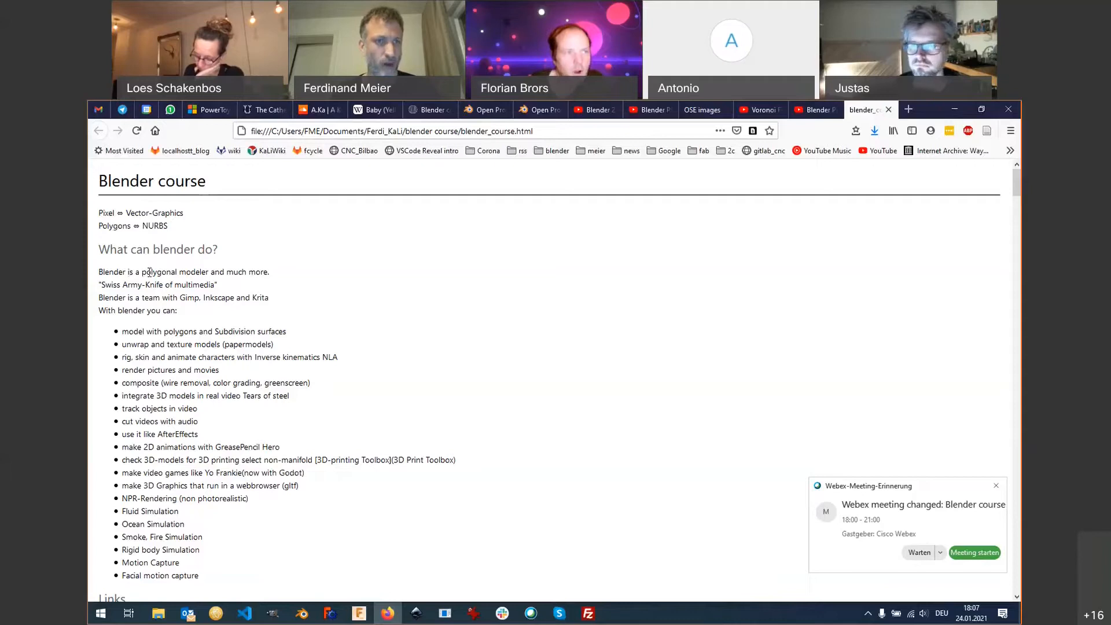
# Highlight 'polygonal modeler' in the notes, then switch to the fire simulation video tab.
pyautogui.moveTo(141, 272); pyautogui.dragTo(205, 271)
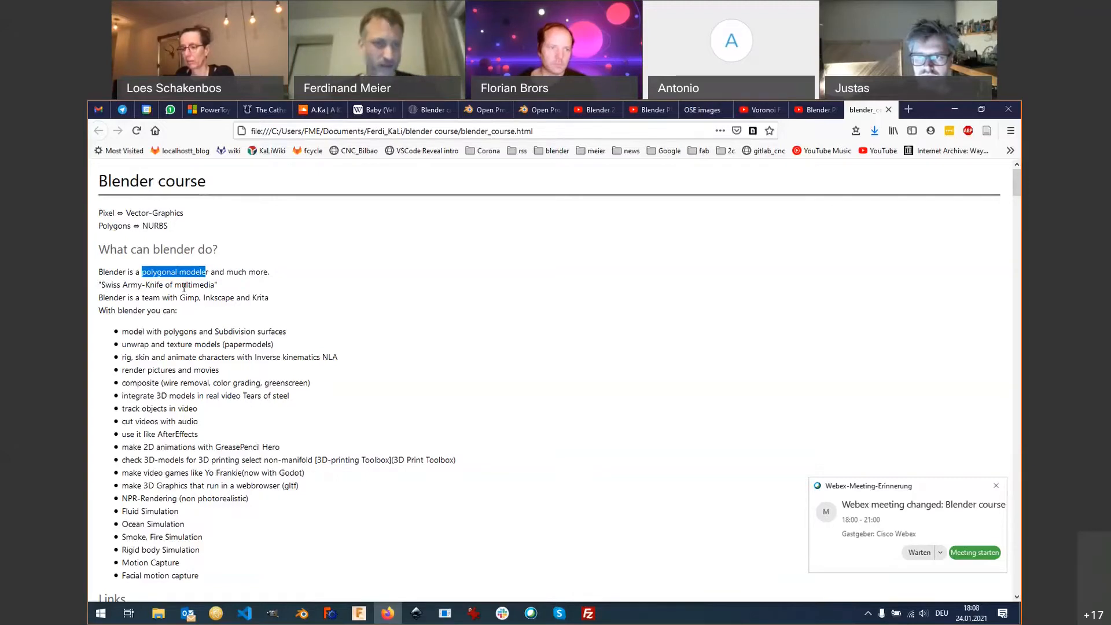
pyautogui.scroll(-1, 184, 288)
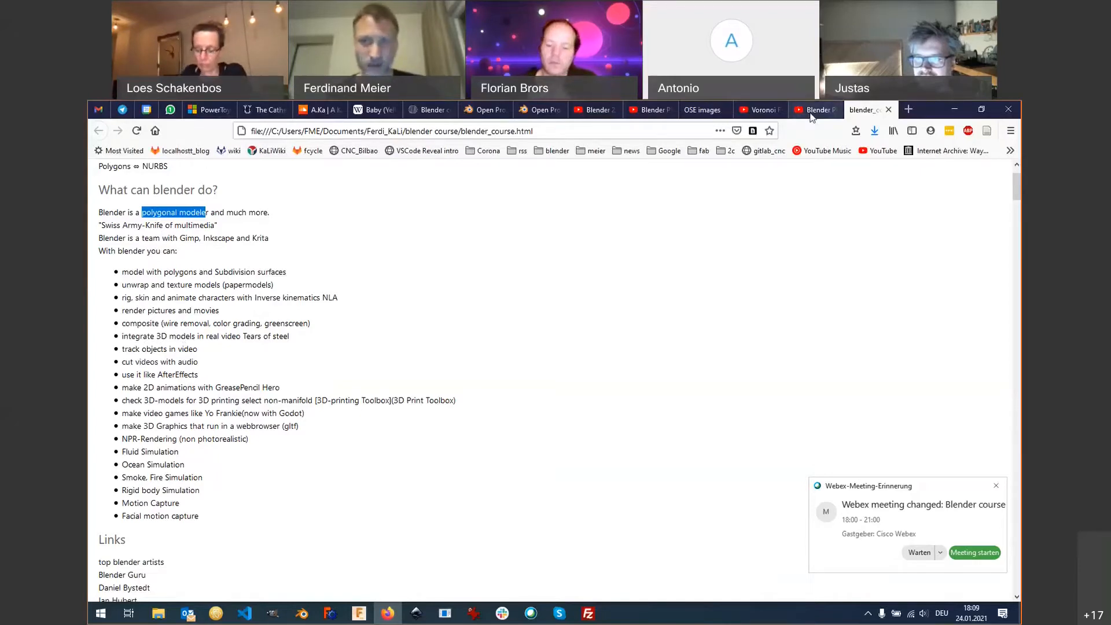
pyautogui.click(816, 110)
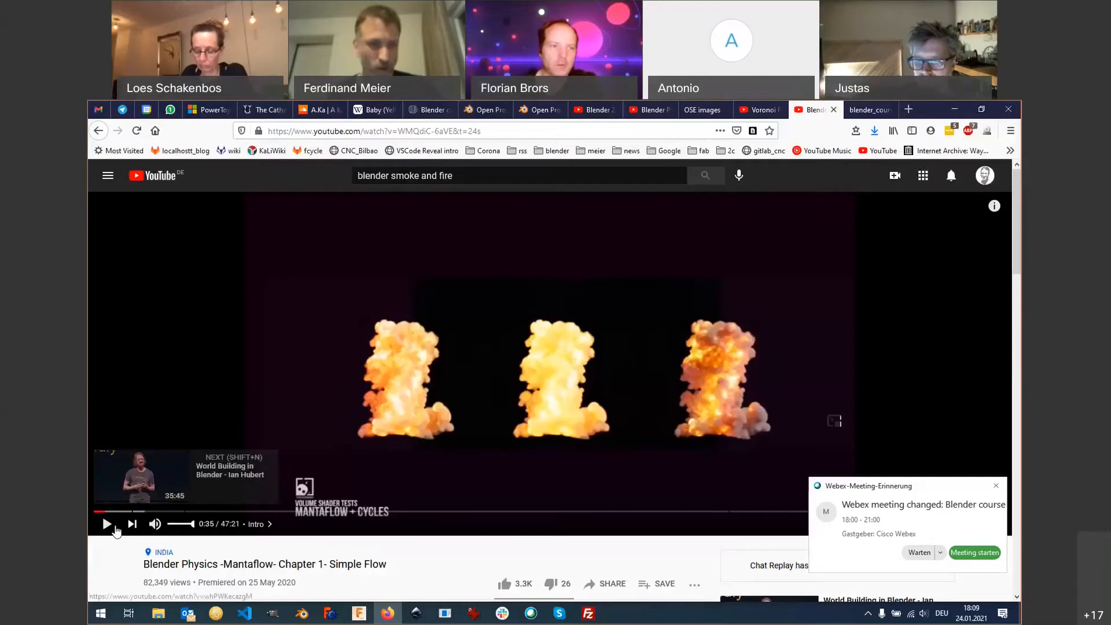
# Play the Mantaflow fire simulation video with sound muted, then close its tab.
pyautogui.click(207, 495)
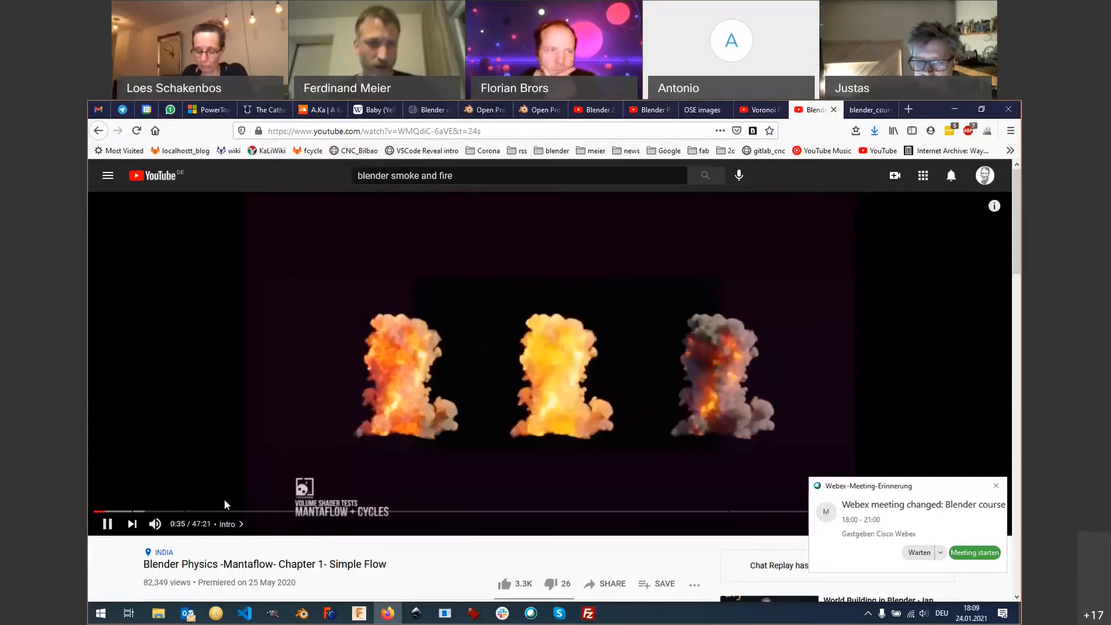
pyautogui.click(155, 526)
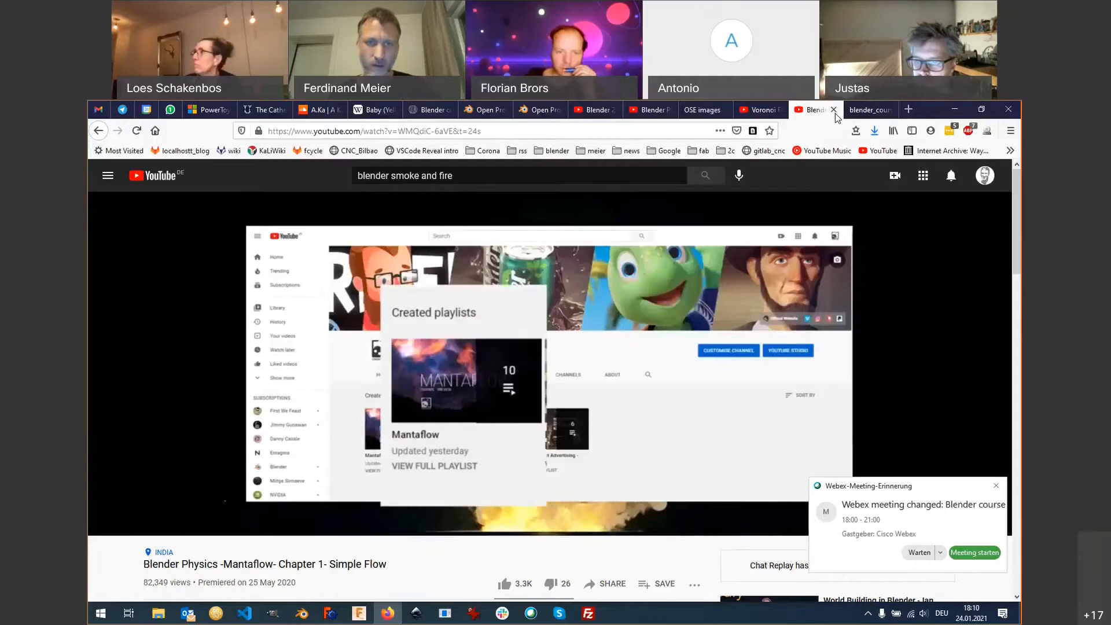
pyautogui.click(834, 111)
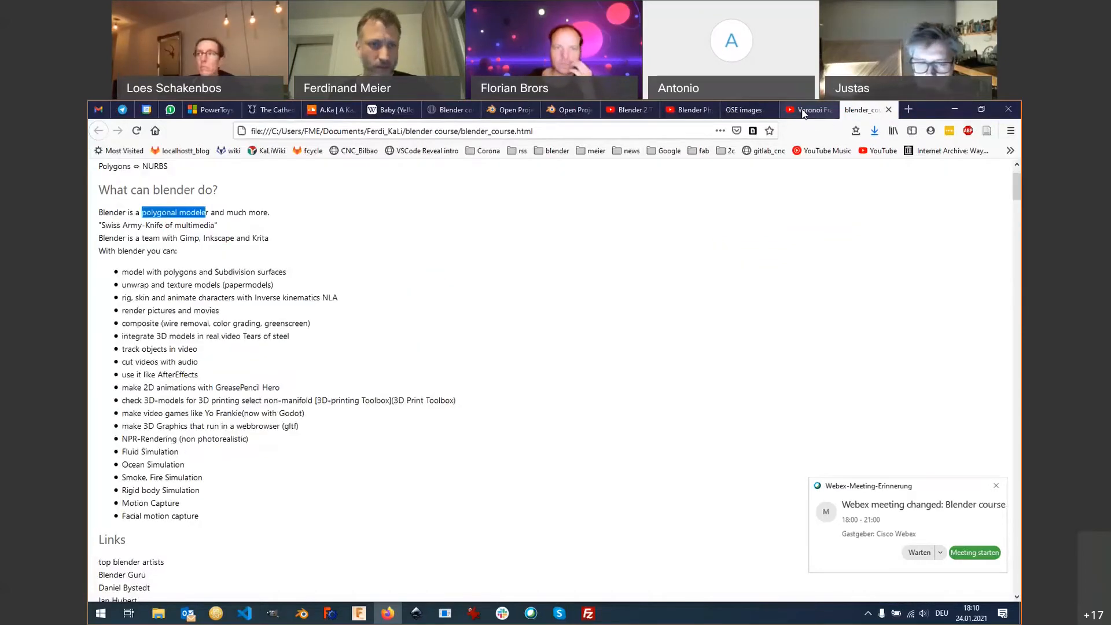
# Play the Voronoi Fracture and Shatter video, pause it at 0:24, then return to the fcycle course tab.
pyautogui.click(807, 110)
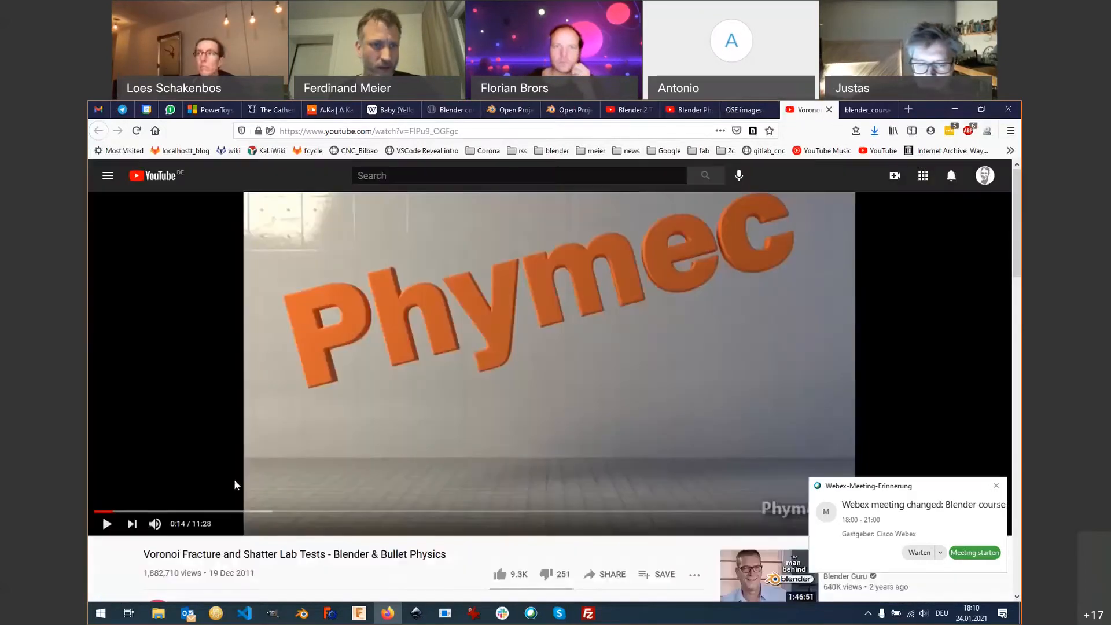
pyautogui.click(108, 524)
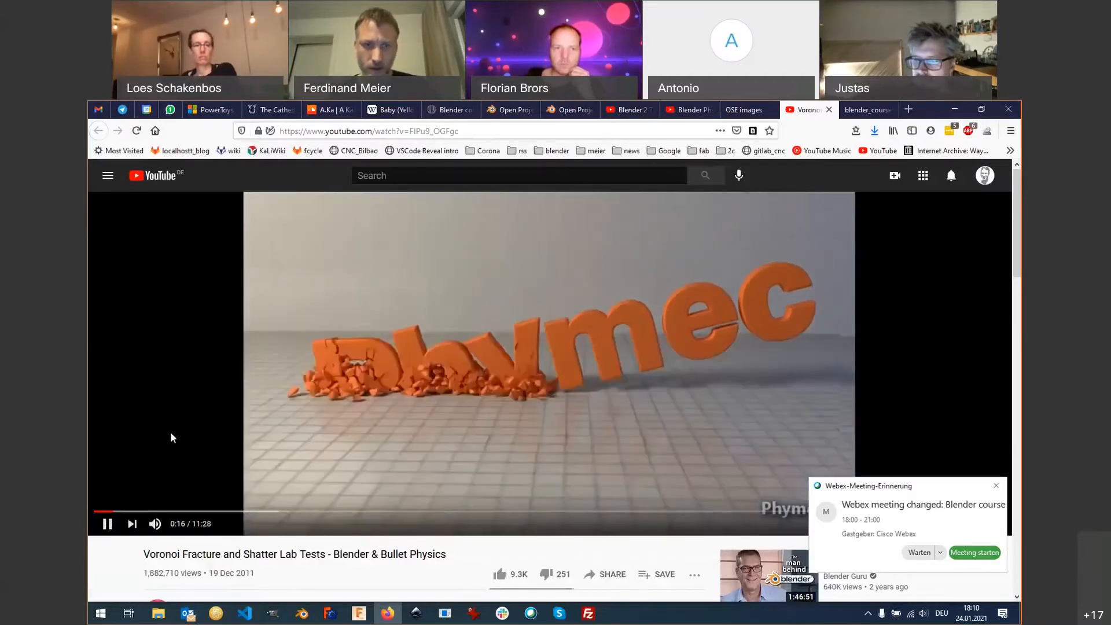
pyautogui.click(306, 428)
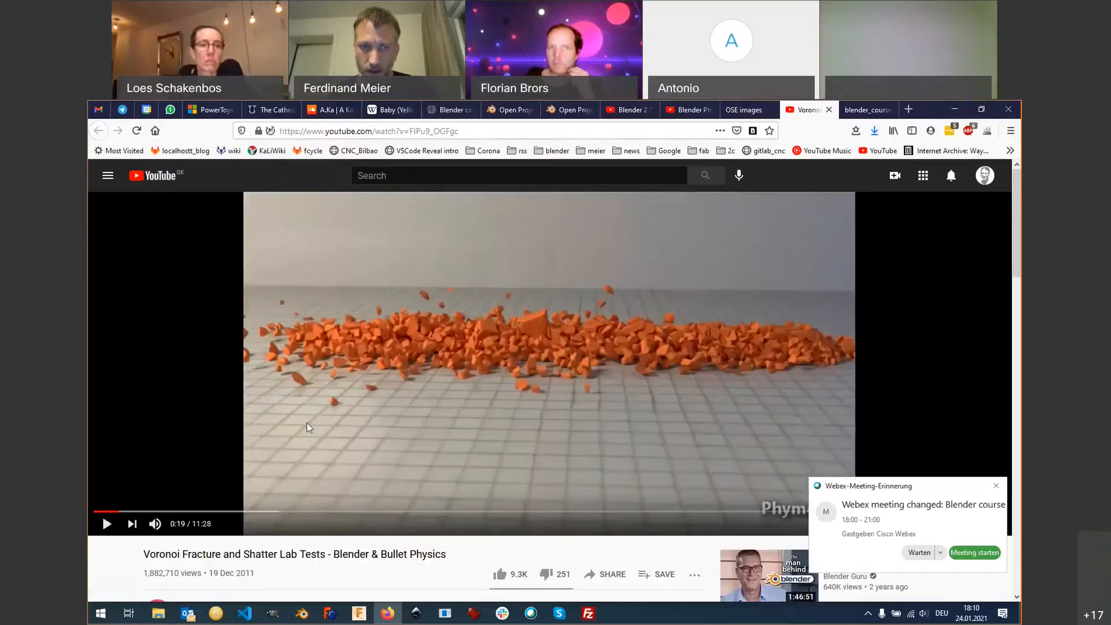
pyautogui.click(107, 524)
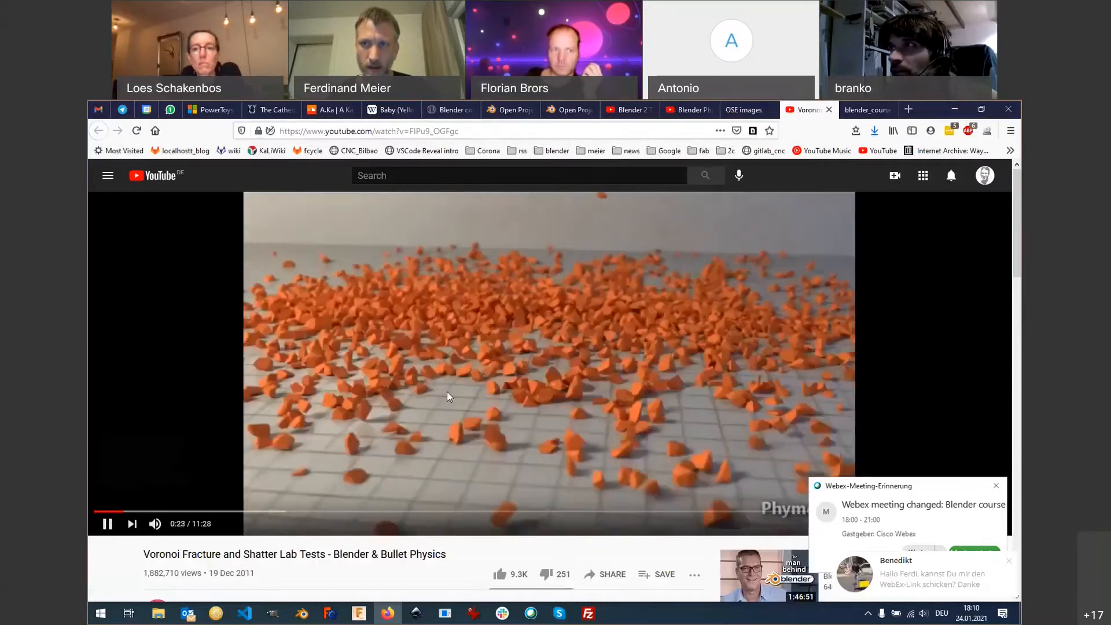
pyautogui.click(455, 385)
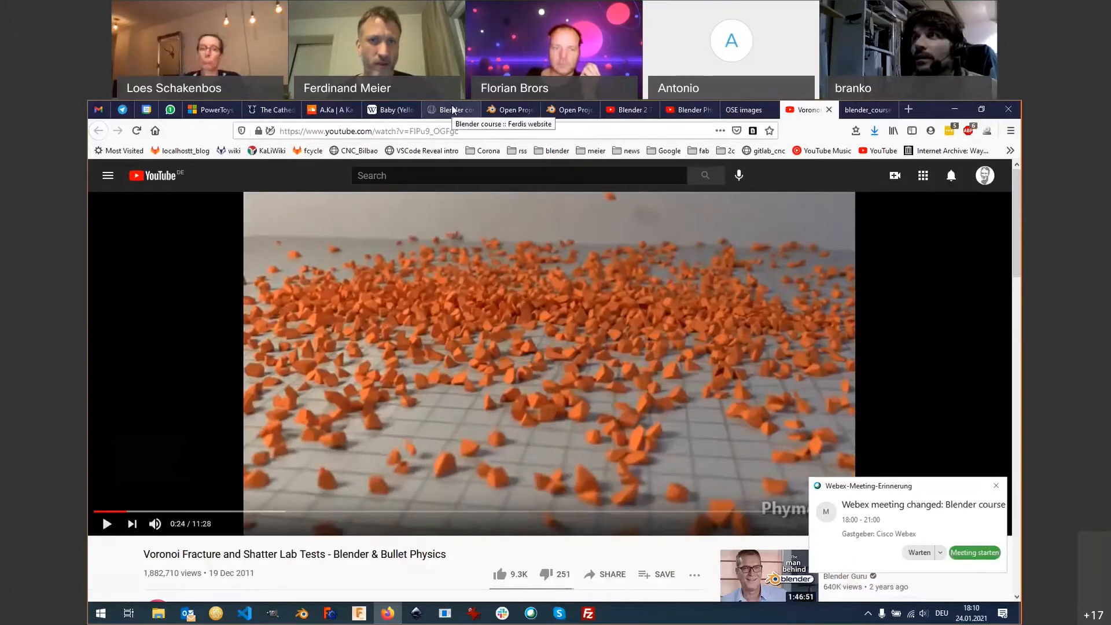
pyautogui.click(453, 110)
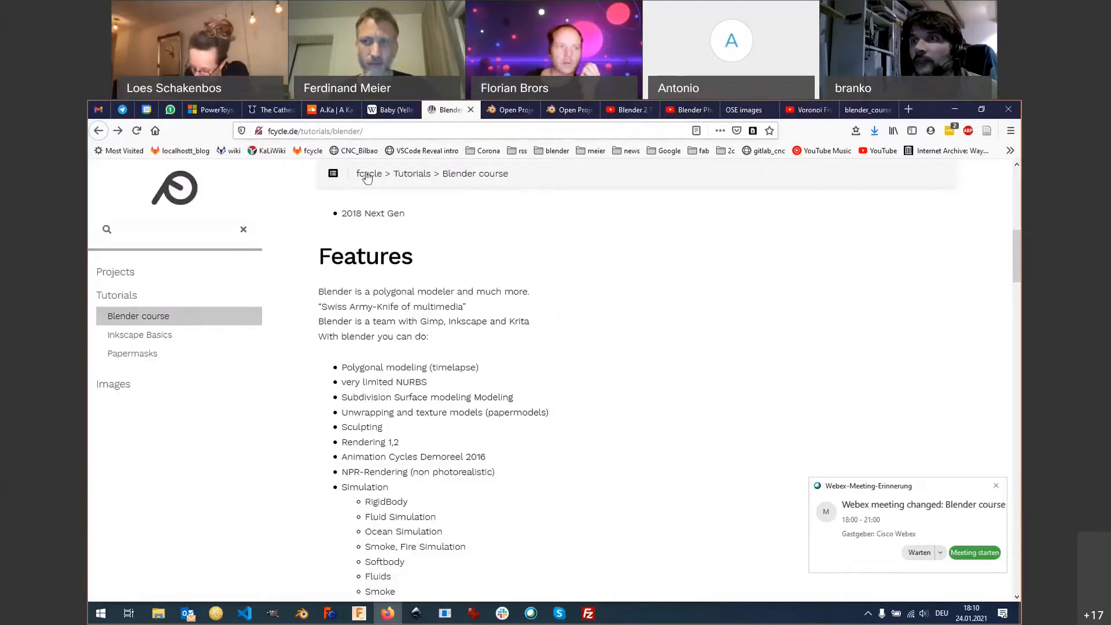
# After the Features list, go back to the Voronoi shatter video and resume playback.
pyautogui.hotkey('ctrl', 'Tab')
pyautogui.click(388, 362)
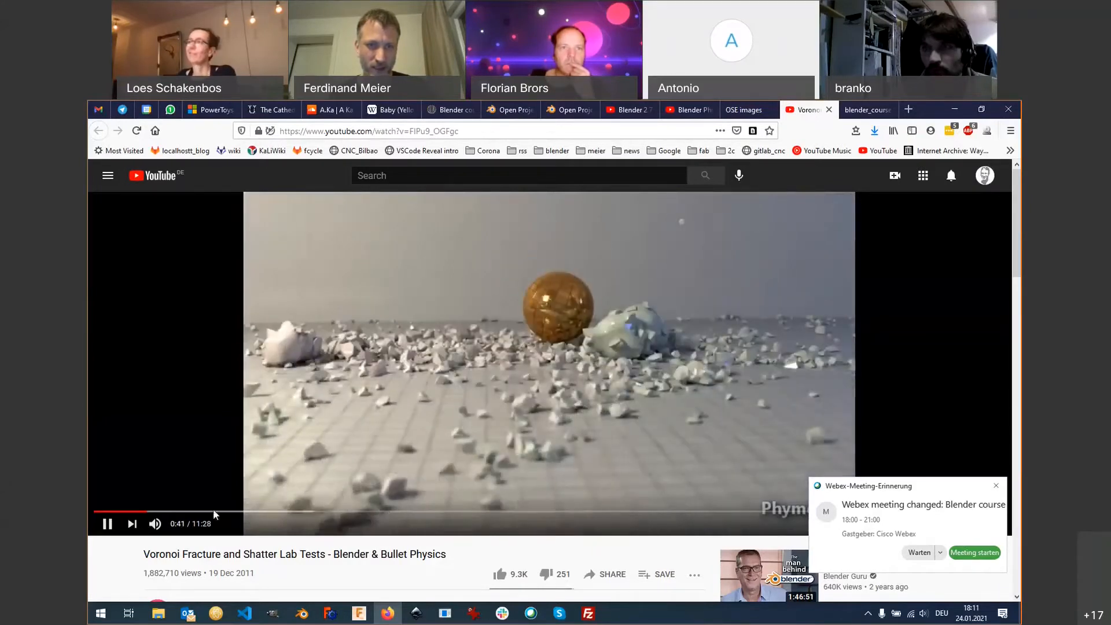
# Skip the Voronoi video ahead to 1:48 and 2:41, pause at 3:09, then close its tab.
pyautogui.click(239, 512)
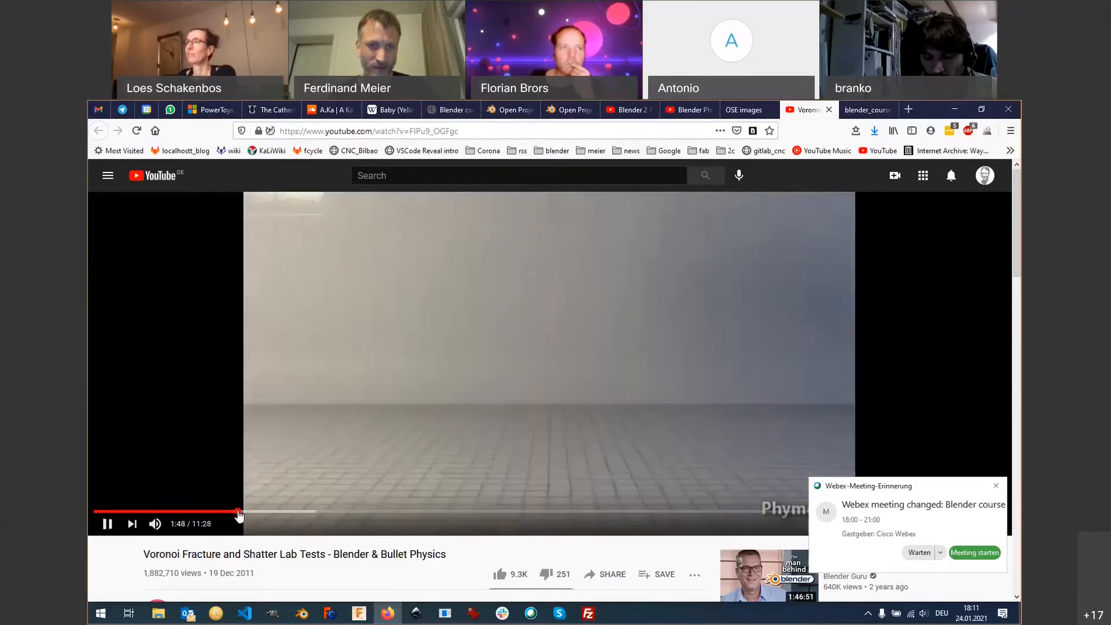
pyautogui.click(313, 513)
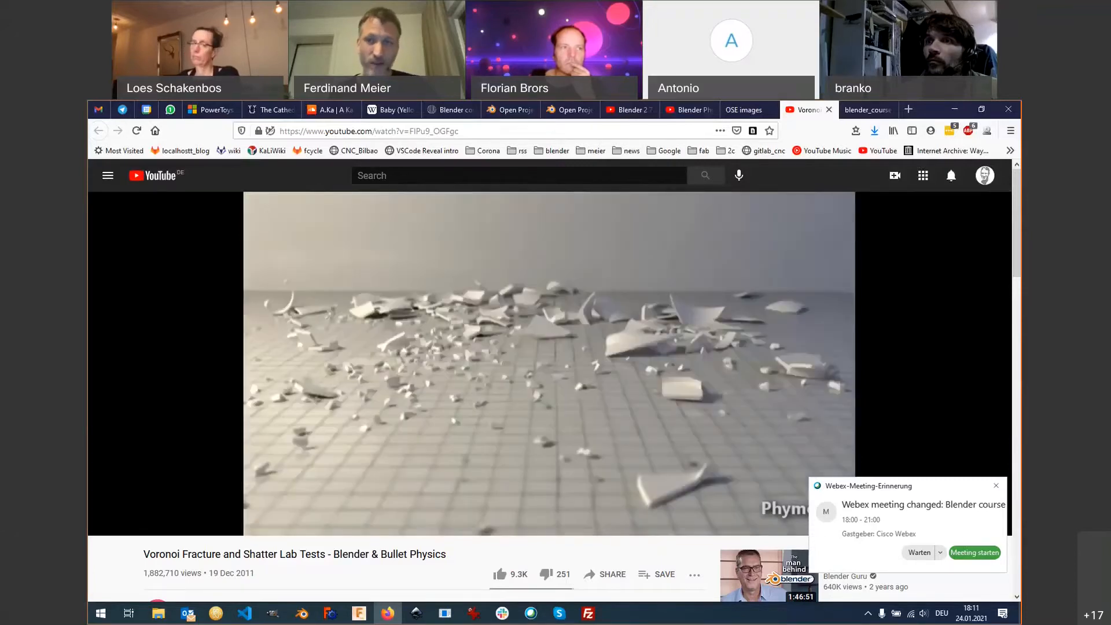
pyautogui.click(539, 373)
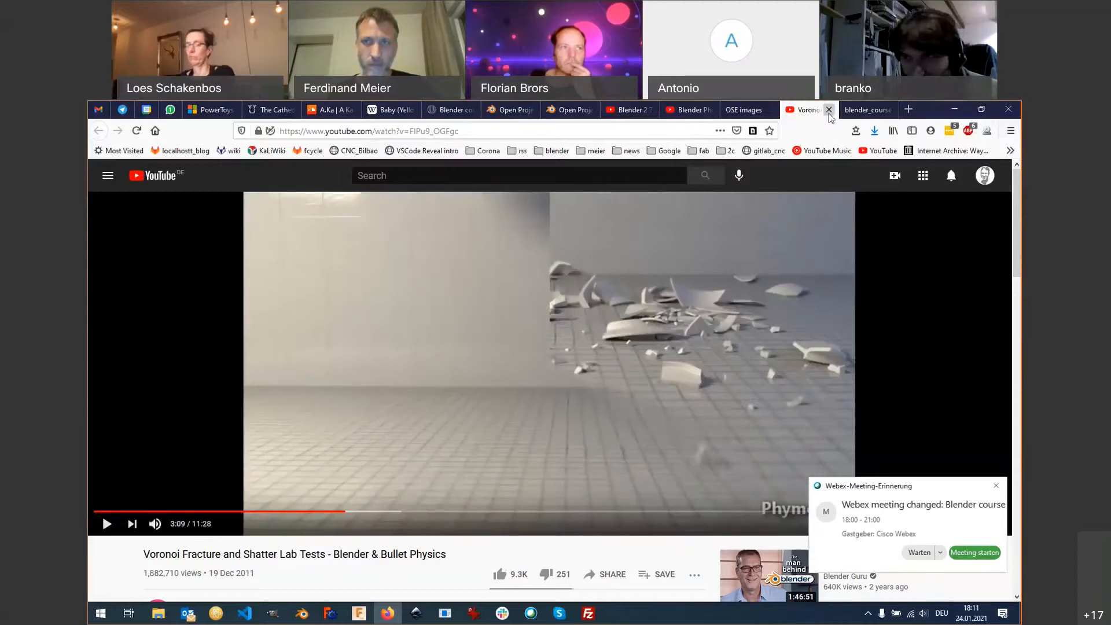
pyautogui.click(829, 110)
# Orbit the OSE 3D printer model to several angles, then close that page and return to the Mantaflow video.
pyautogui.click(794, 113)
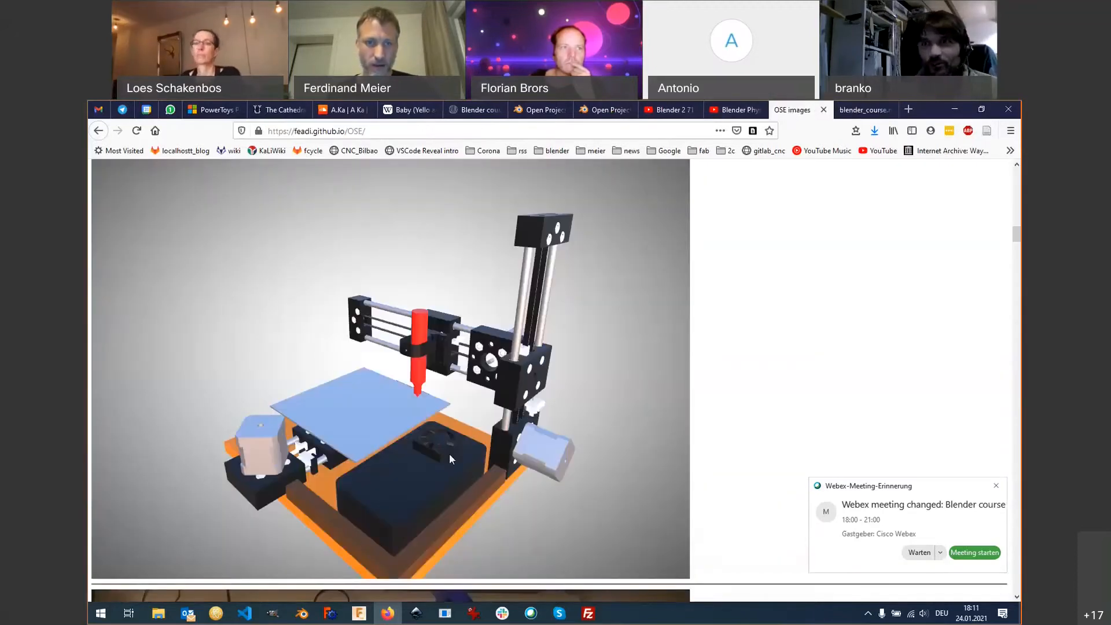
pyautogui.moveTo(449, 454); pyautogui.dragTo(443, 484)
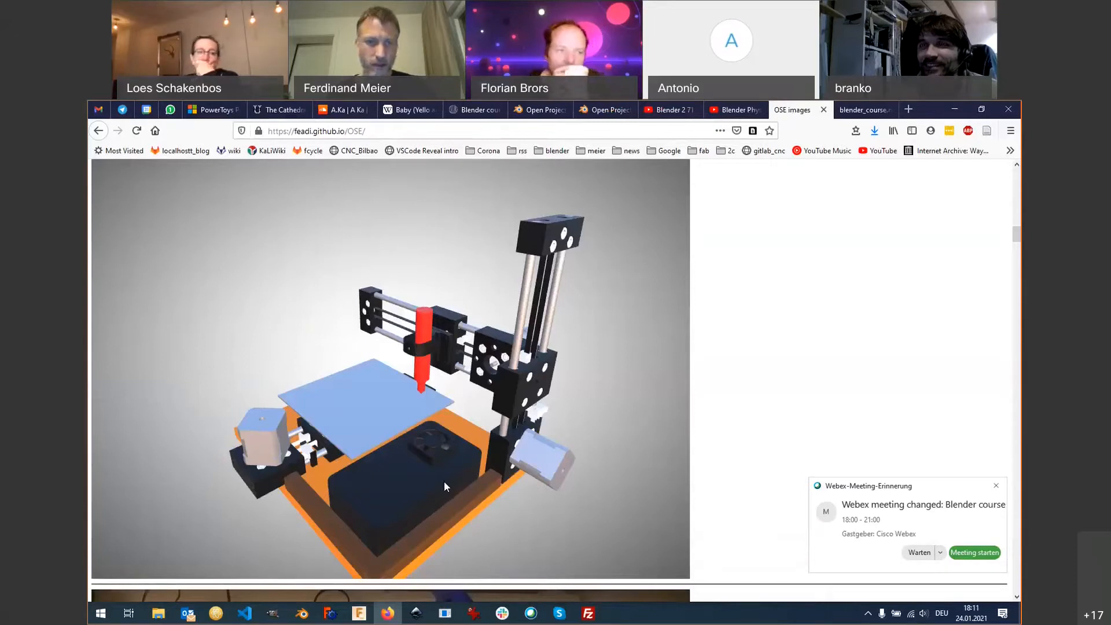
pyautogui.moveTo(443, 481); pyautogui.dragTo(436, 407)
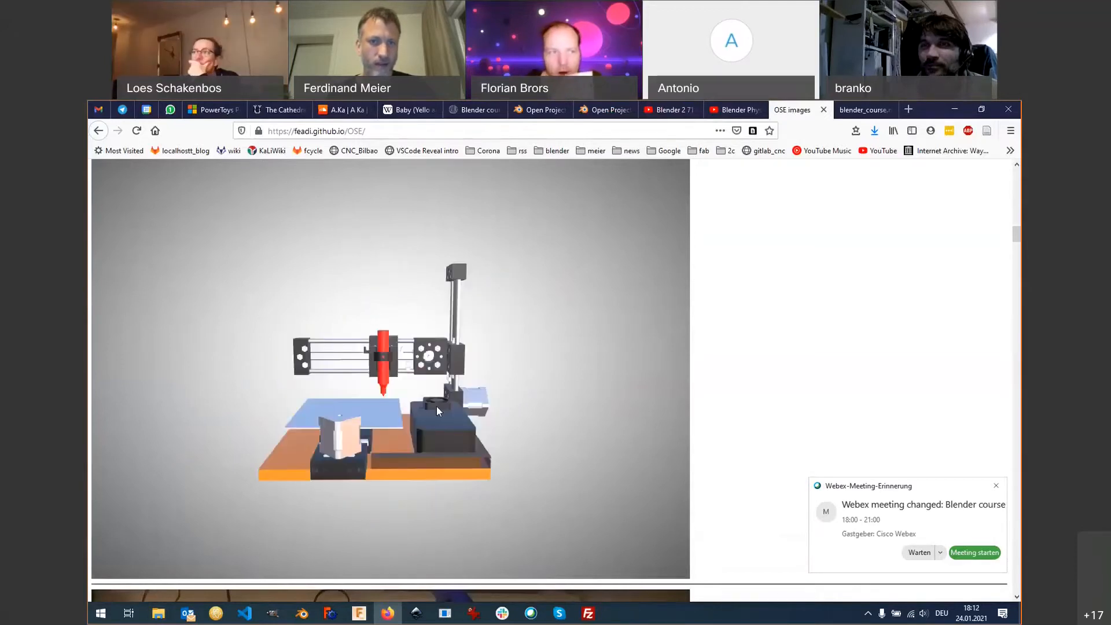
pyautogui.moveTo(397, 185); pyautogui.dragTo(413, 401)
pyautogui.scroll(2, 413, 401)
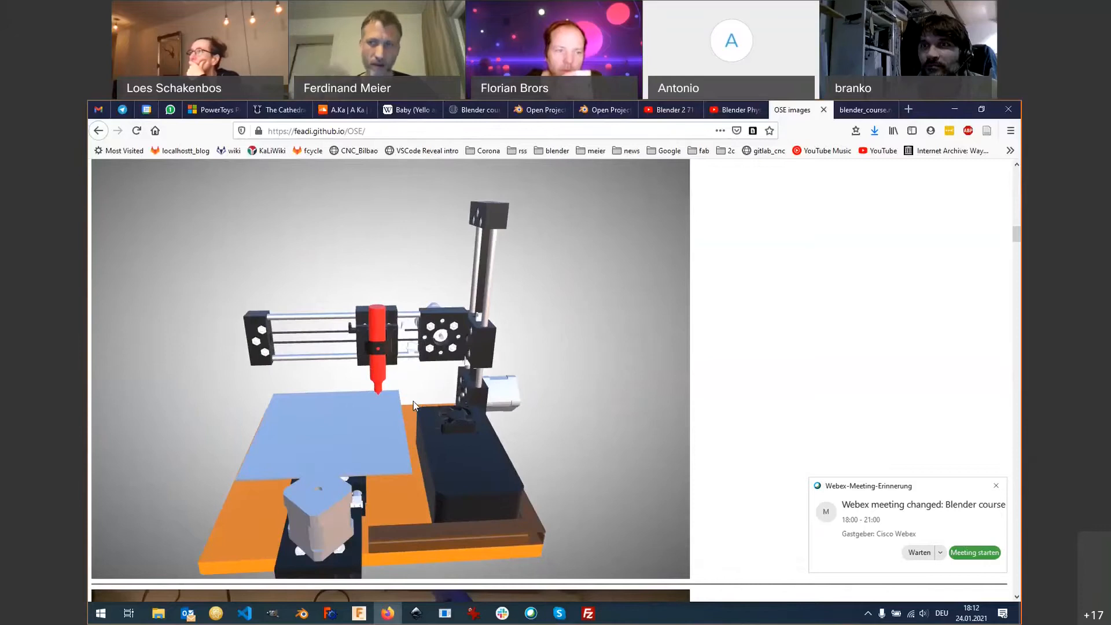
pyautogui.moveTo(416, 404)
pyautogui.mouseDown()
pyautogui.moveTo(463, 371)
pyautogui.moveTo(430, 397)
pyautogui.mouseUp()
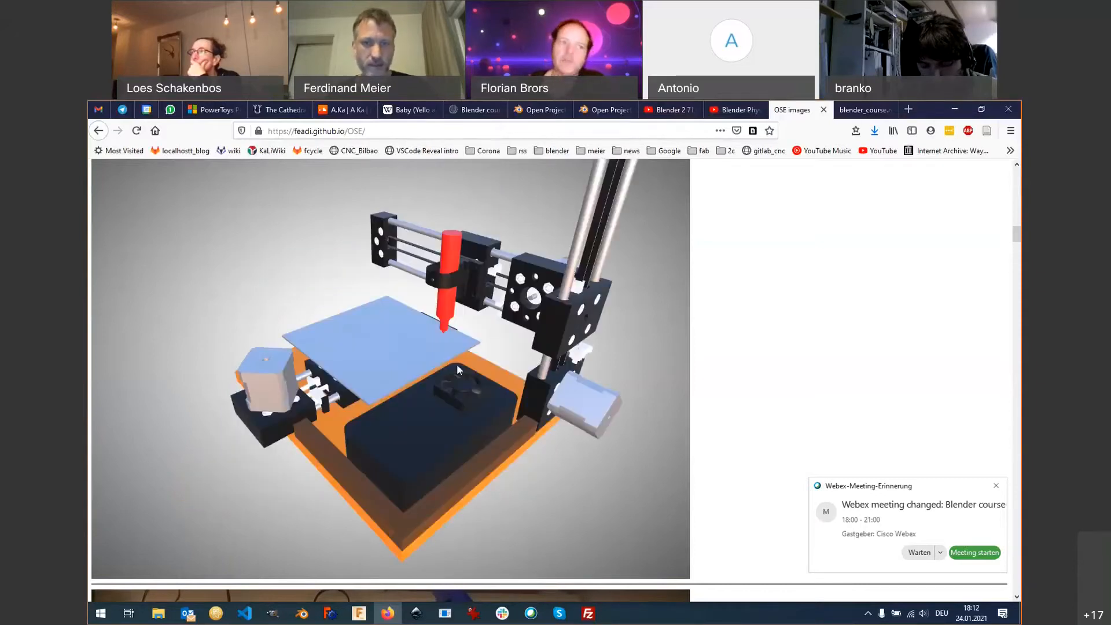
pyautogui.moveTo(457, 364); pyautogui.dragTo(484, 432)
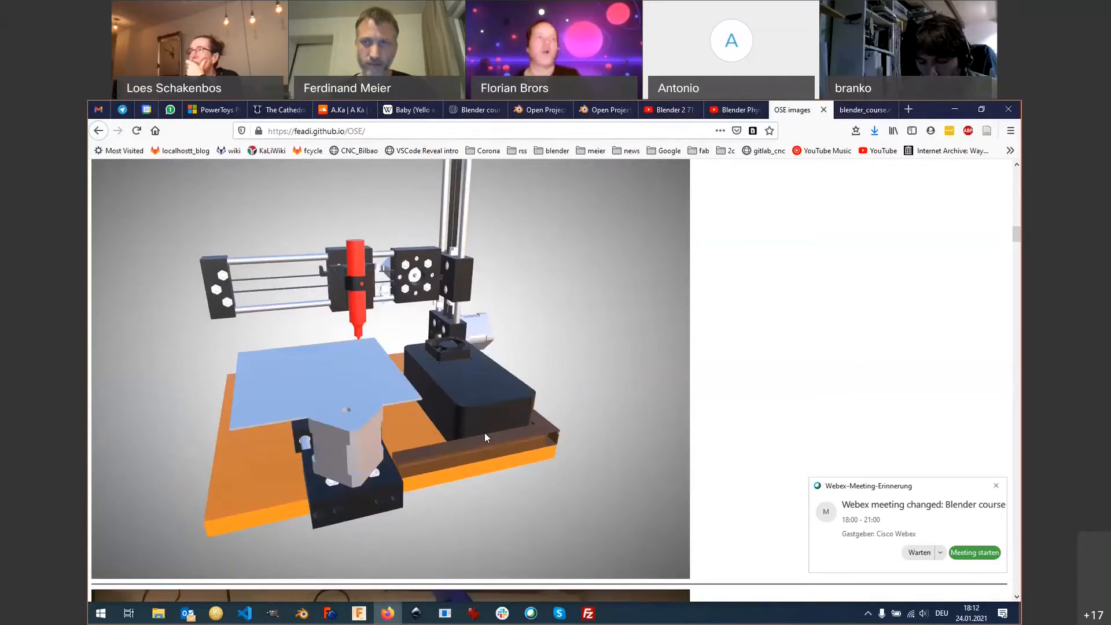
pyautogui.click(823, 111)
pyautogui.click(741, 110)
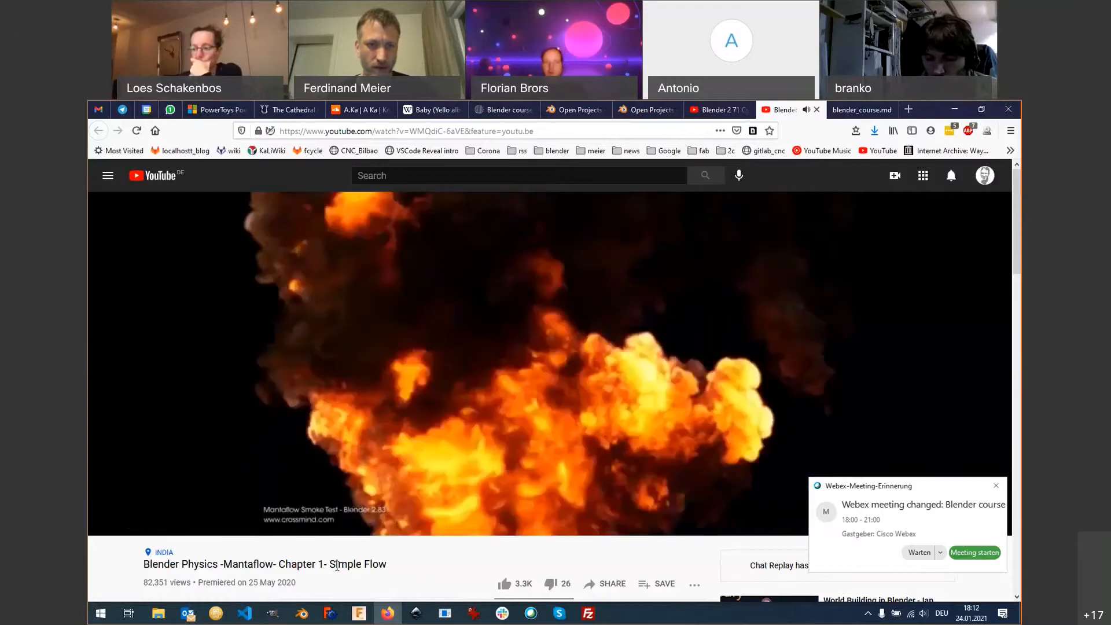
# Mute the Mantaflow video and bring up the Windows Start menu.
pyautogui.click(157, 526)
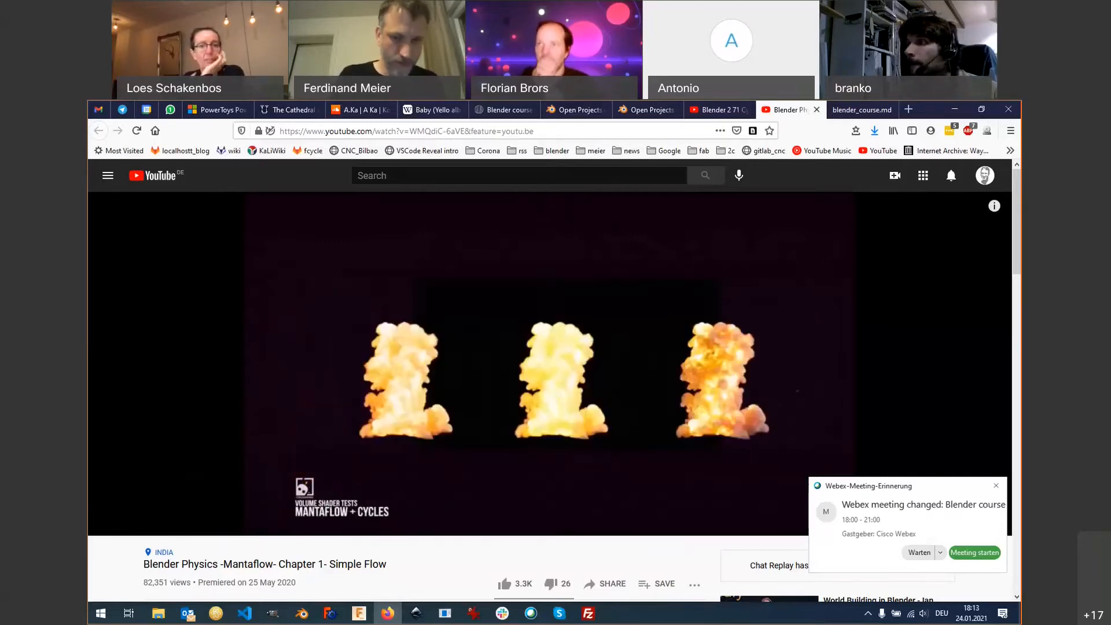
pyautogui.press('super')
# Leave the 'teleg' Start search and switch to the pinned Telegram web chat tab.
pyautogui.write('tele')
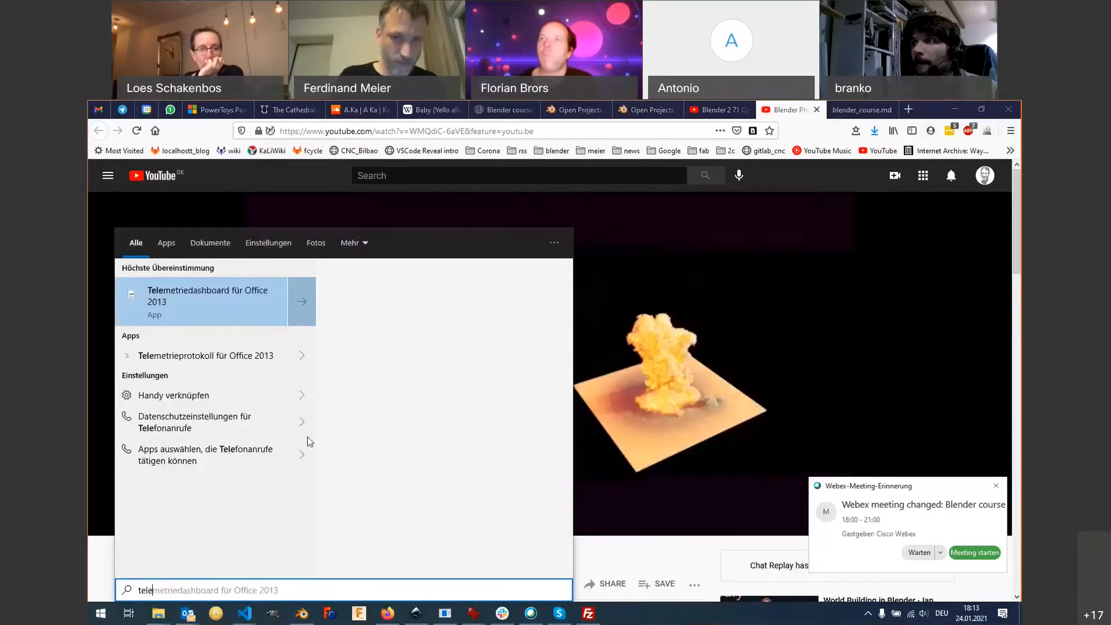
pyautogui.write('g')
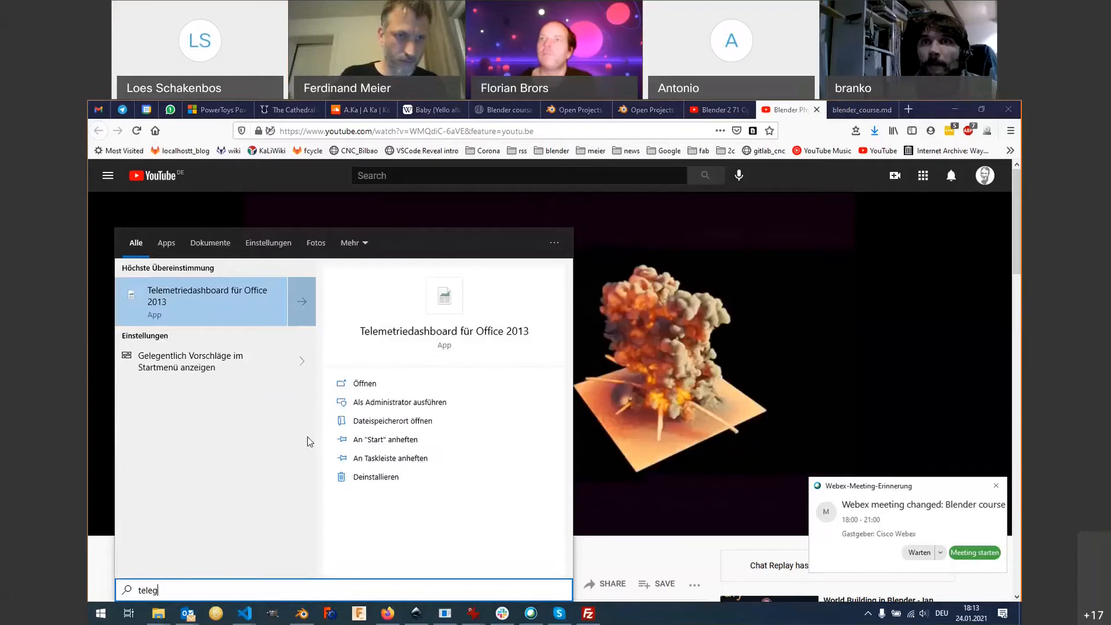
pyautogui.click(129, 111)
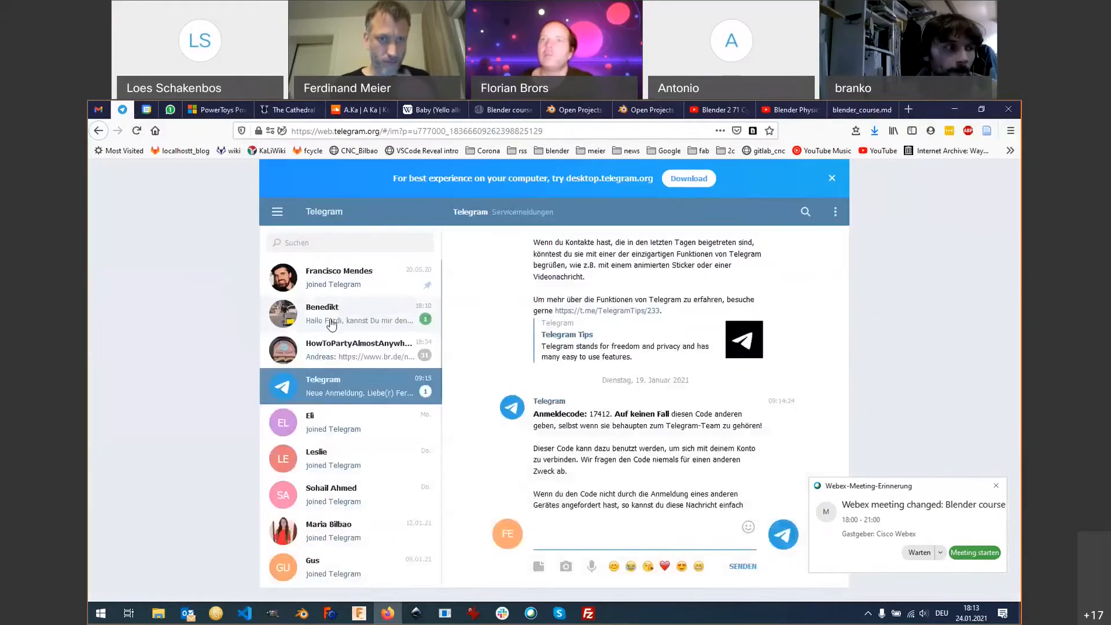
# Open the chat asking for the WebEx link and undo a wrongly pasted link in the reply.
pyautogui.click(334, 324)
pyautogui.click(576, 531)
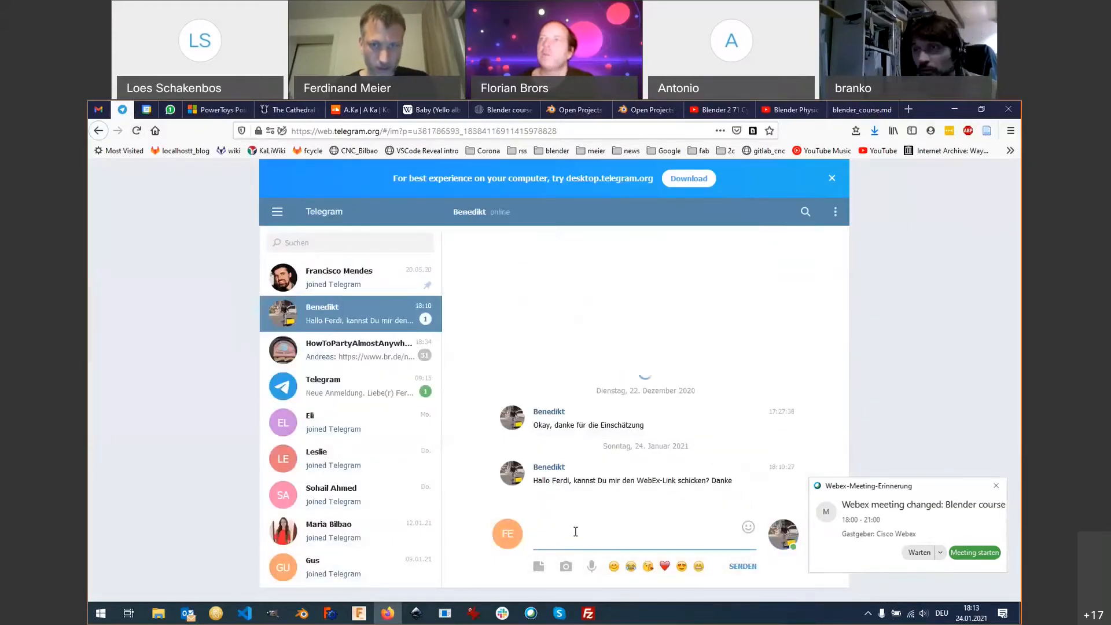
pyautogui.write('https://jetbot.org/master/')
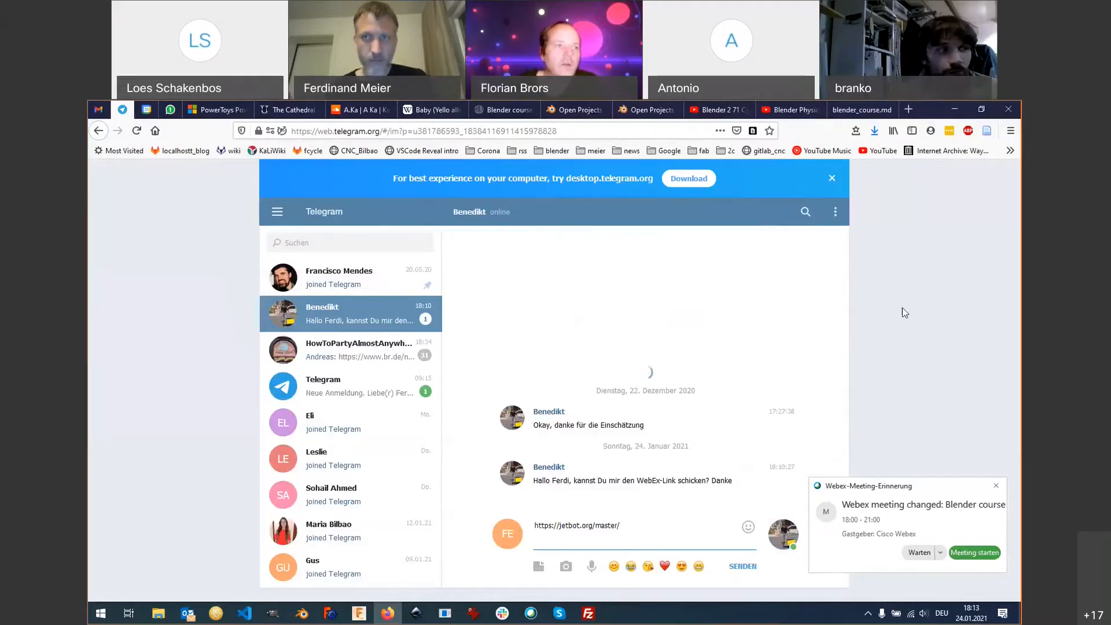
pyautogui.hotkey('ctrl', 'z')
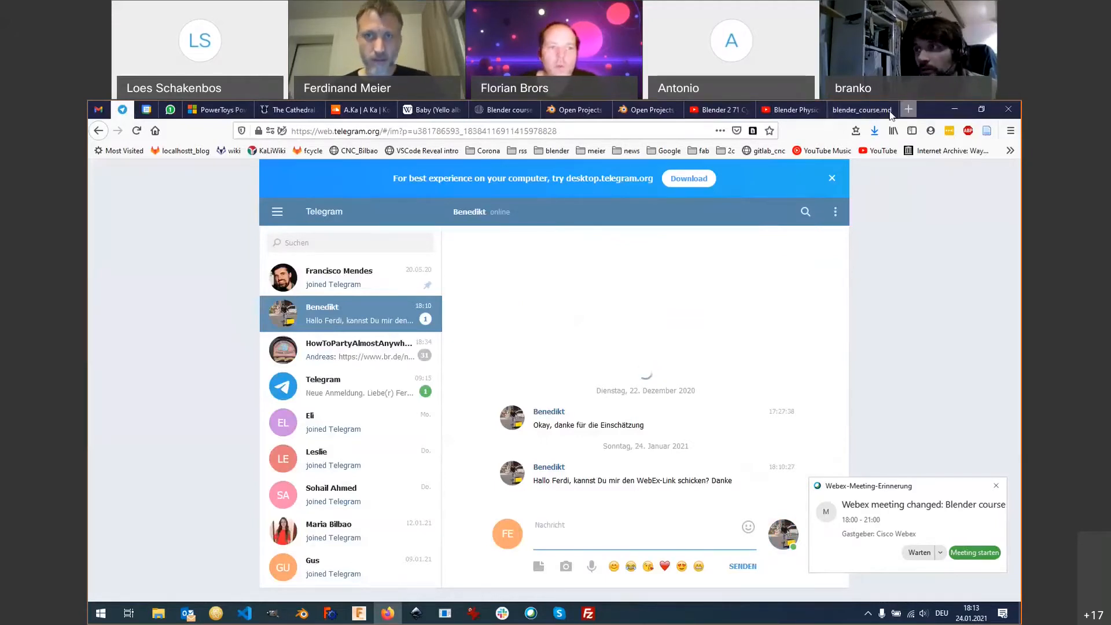
# Copy the Webex meeting link's address from the WhatsApp web chat.
pyautogui.click(909, 109)
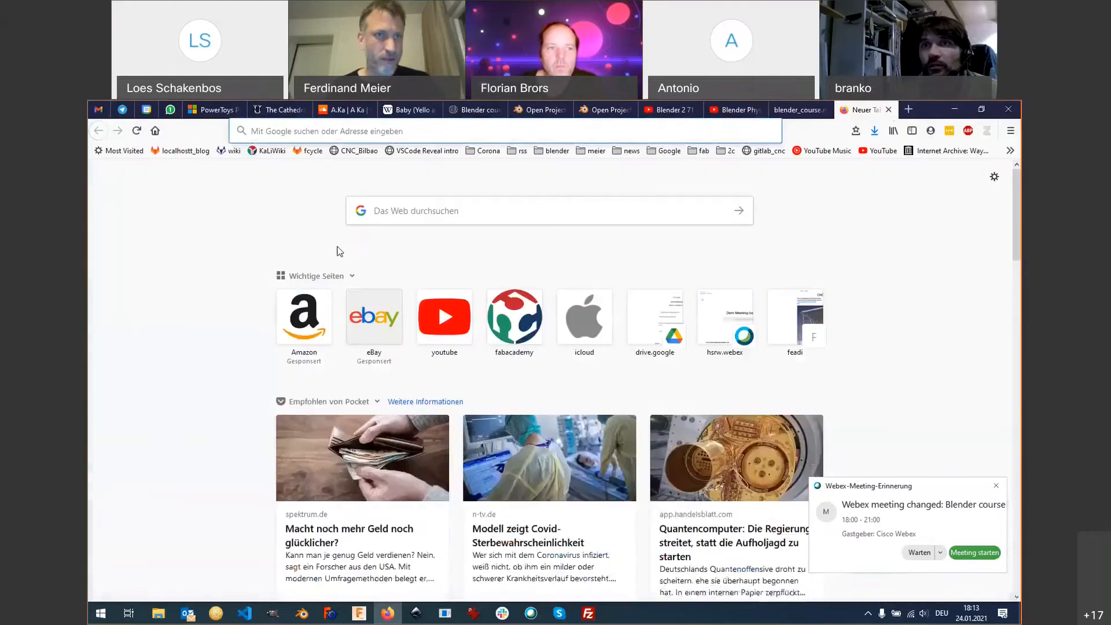
pyautogui.click(171, 110)
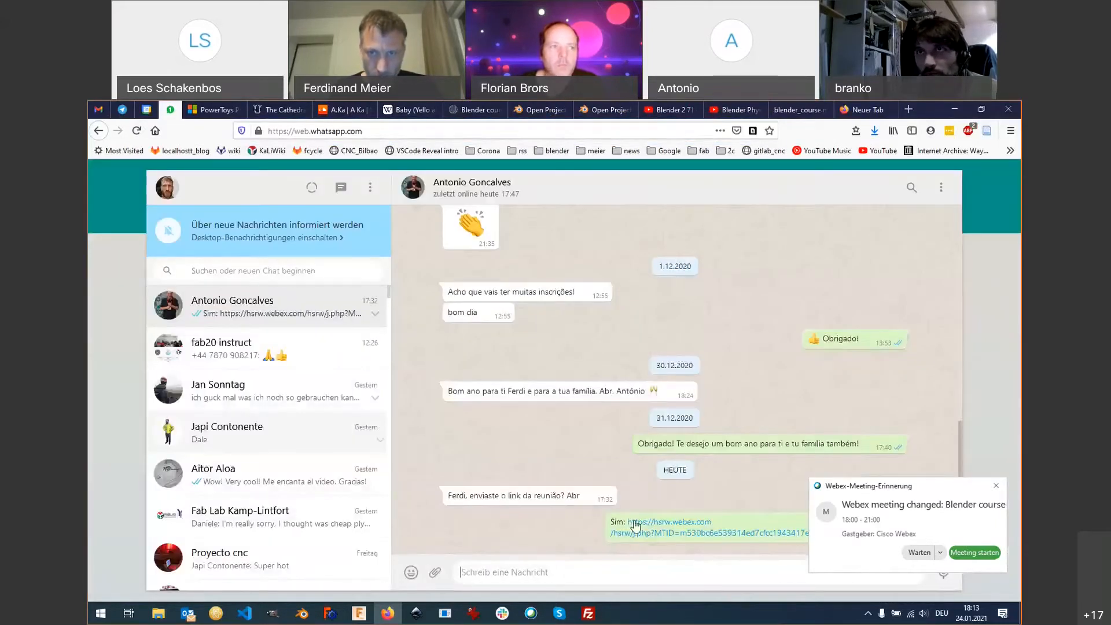
pyautogui.rightClick(635, 526)
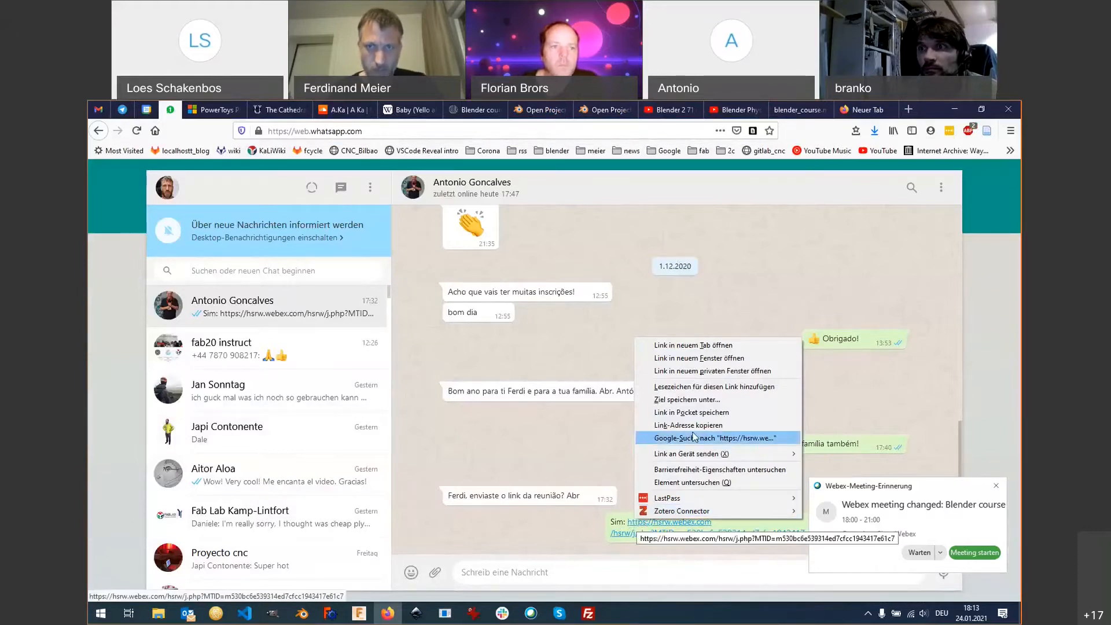
pyautogui.click(379, 297)
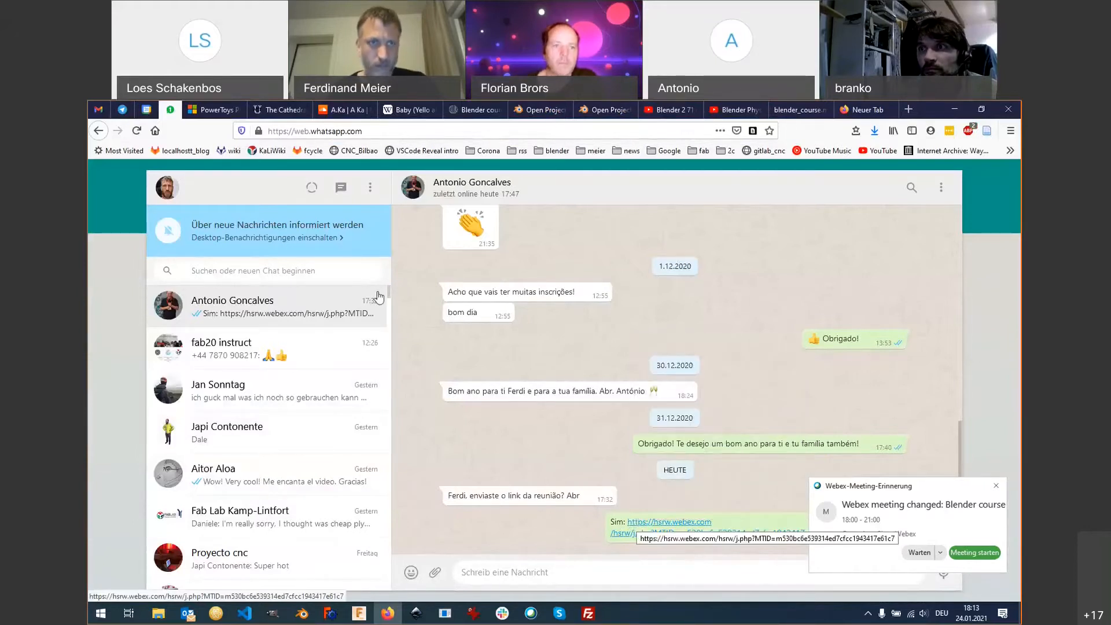
# Paste and send the Webex meeting link in the Telegram reply, then return to the course notes.
pyautogui.click(122, 109)
pyautogui.write('https://hsrw.webex.com/hsrw/j.php?MTID=m530bc6e539314ed7cfcc1943417e61c7')
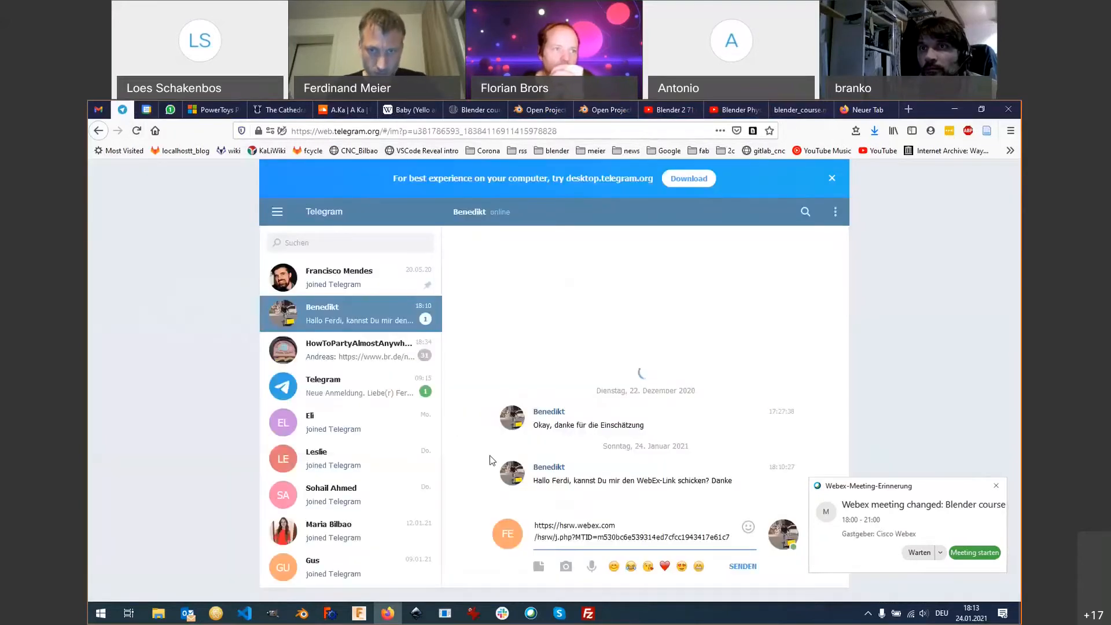
pyautogui.press('Return')
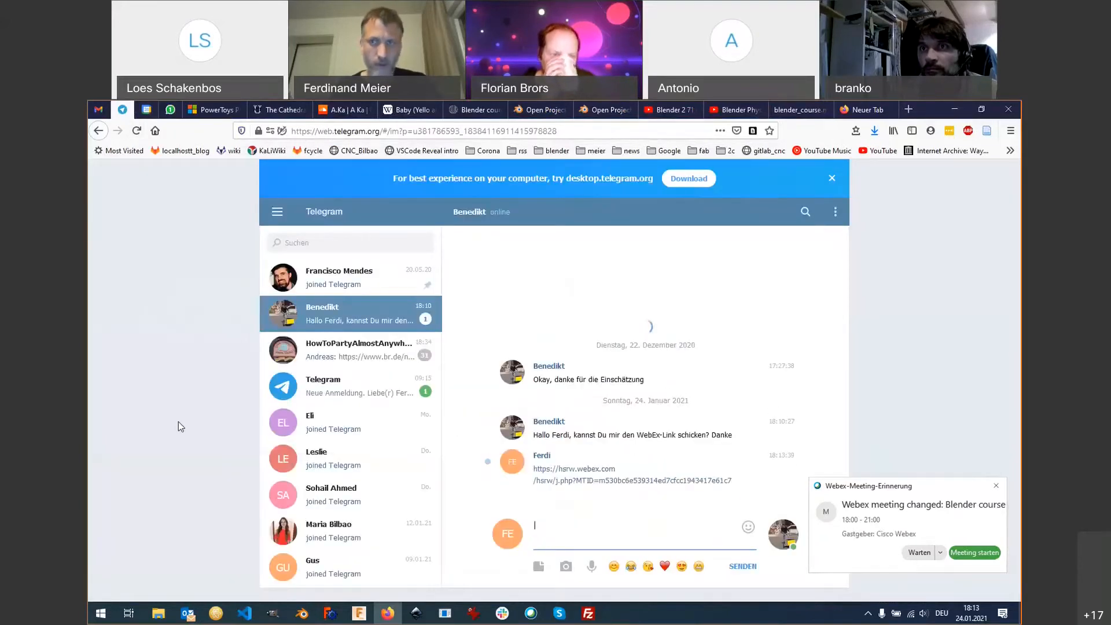
pyautogui.click(803, 108)
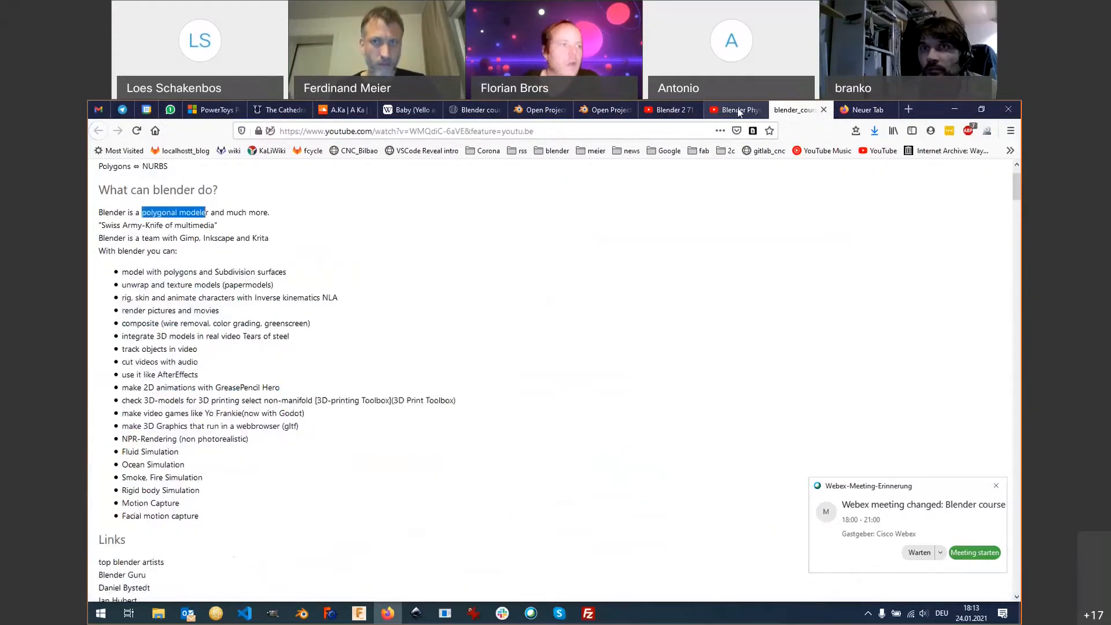
# Close the Mantaflow physics video tab and the 'Blender 2 71 Cycles Smoke and Fire Demos' tab.
pyautogui.click(739, 112)
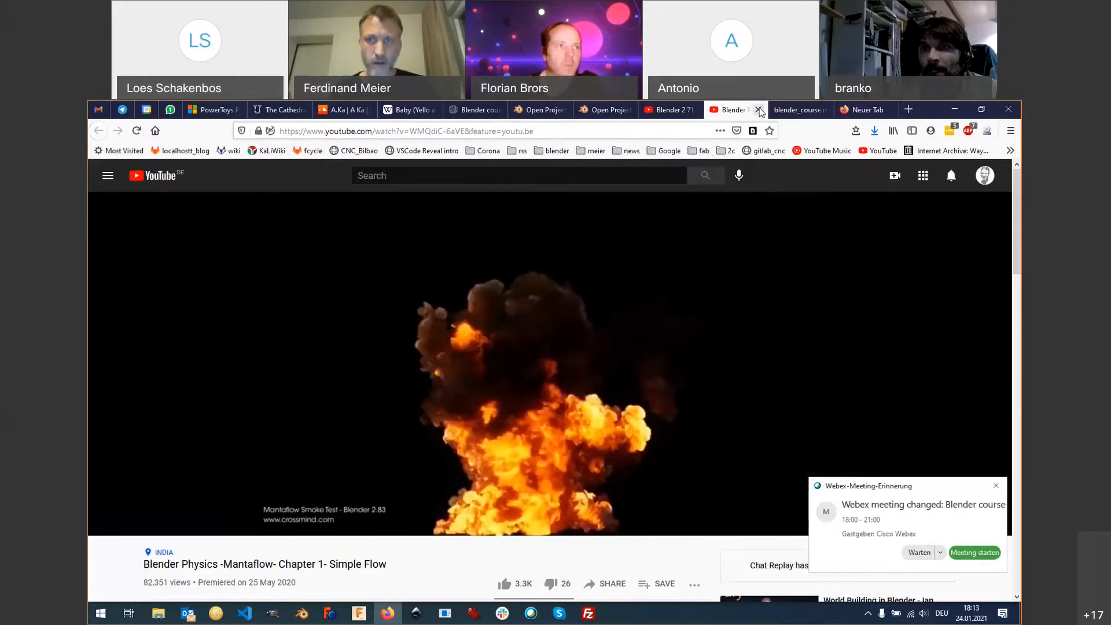
pyautogui.click(759, 110)
pyautogui.click(678, 112)
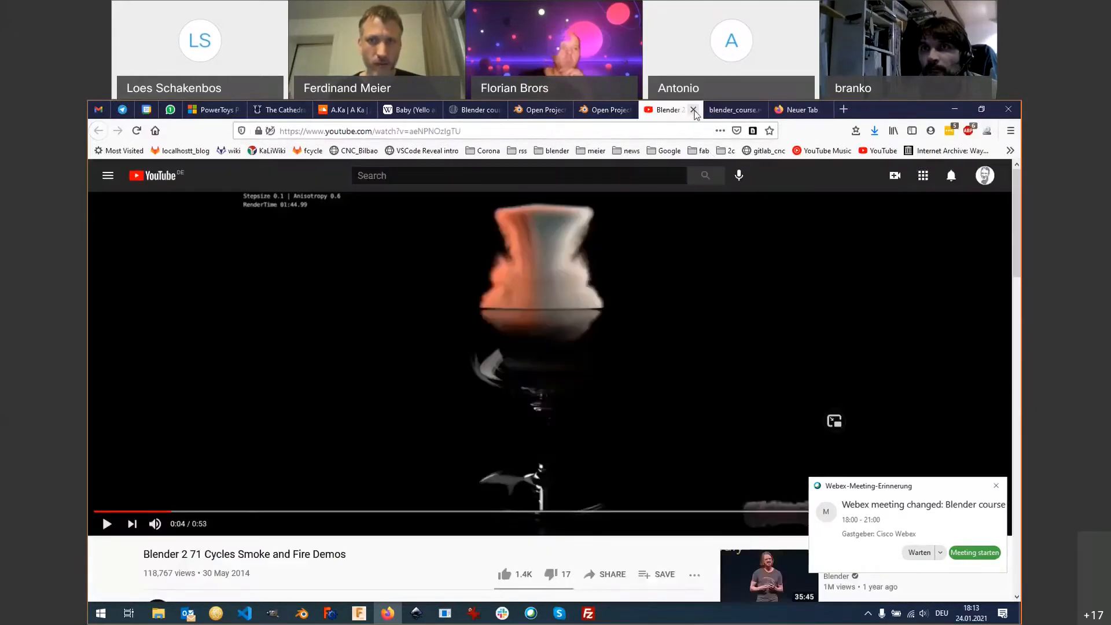
pyautogui.click(694, 110)
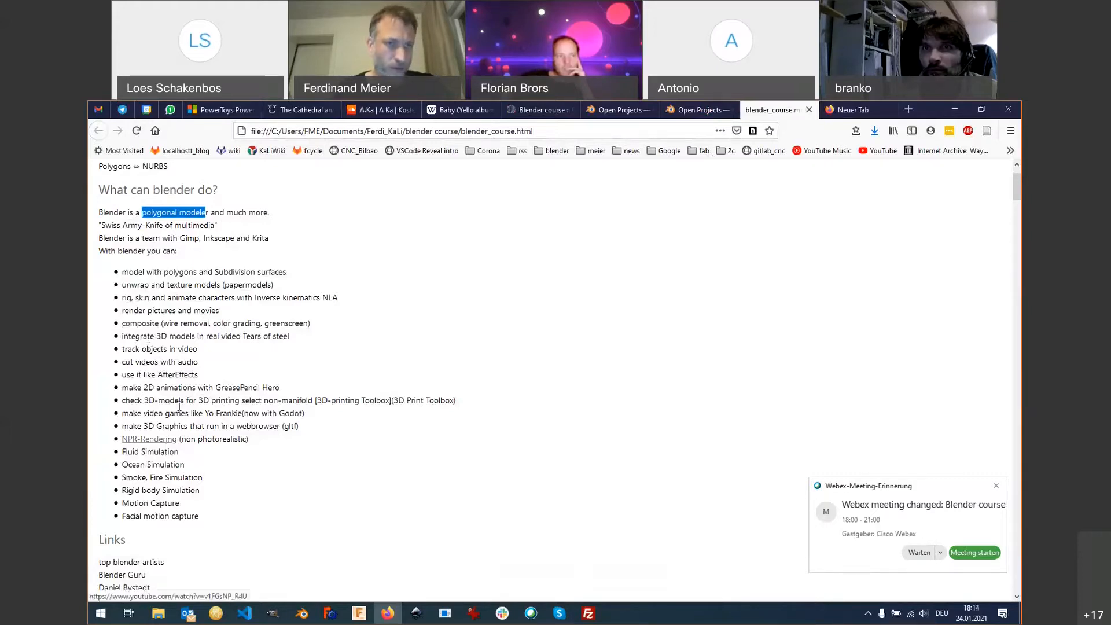
# Scroll the notes to Links and open 'top blender artists' in a new tab to view it.
pyautogui.scroll(-2, 264, 452)
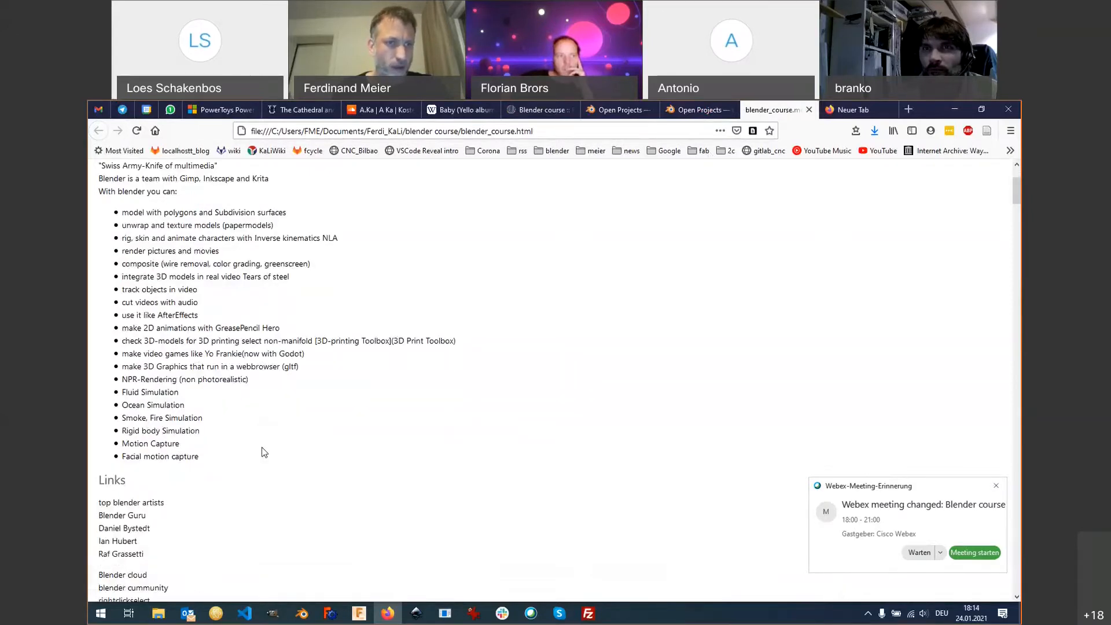
pyautogui.scroll(-4, 265, 452)
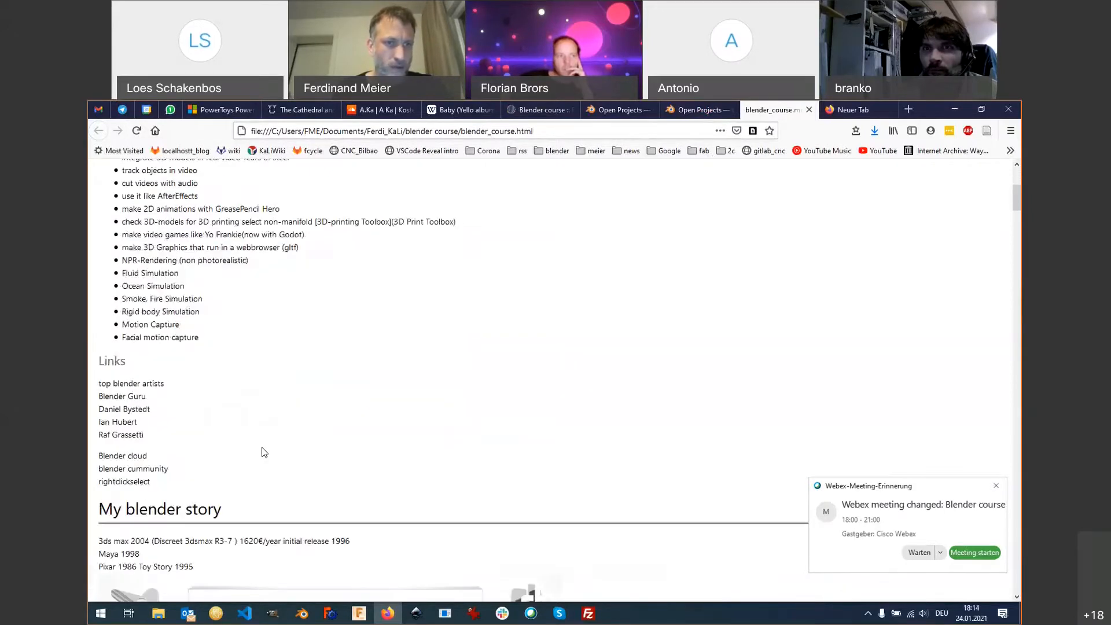
pyautogui.middleClick(153, 383)
pyautogui.click(794, 107)
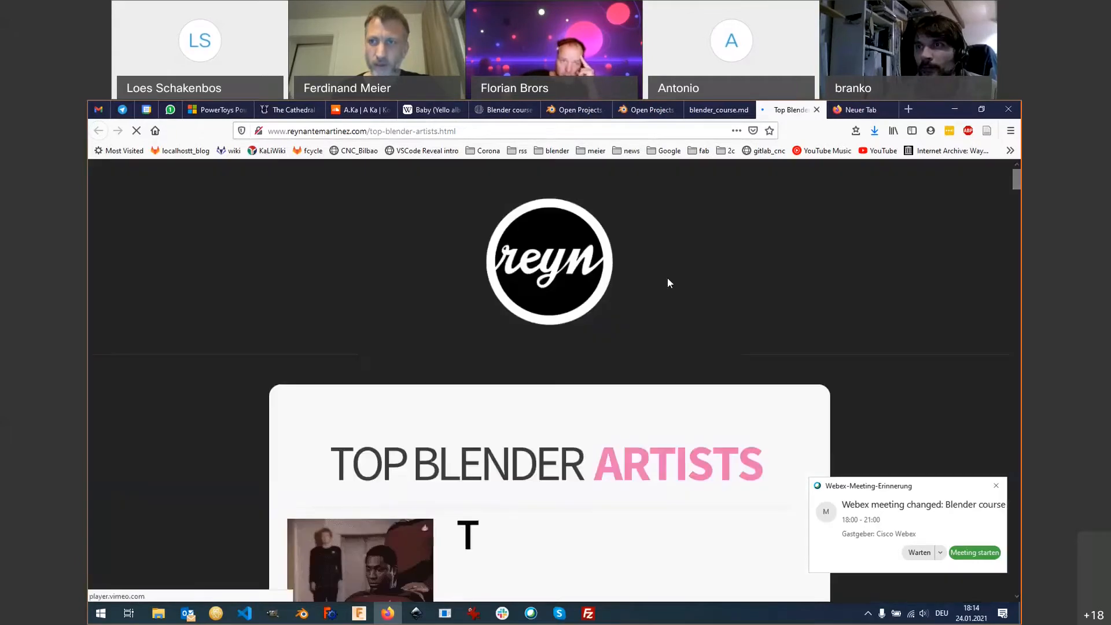
# Read the Top Blender Artists page down to Enrico Cerica, Belgium, then close that tab.
pyautogui.scroll(-2, 661, 319)
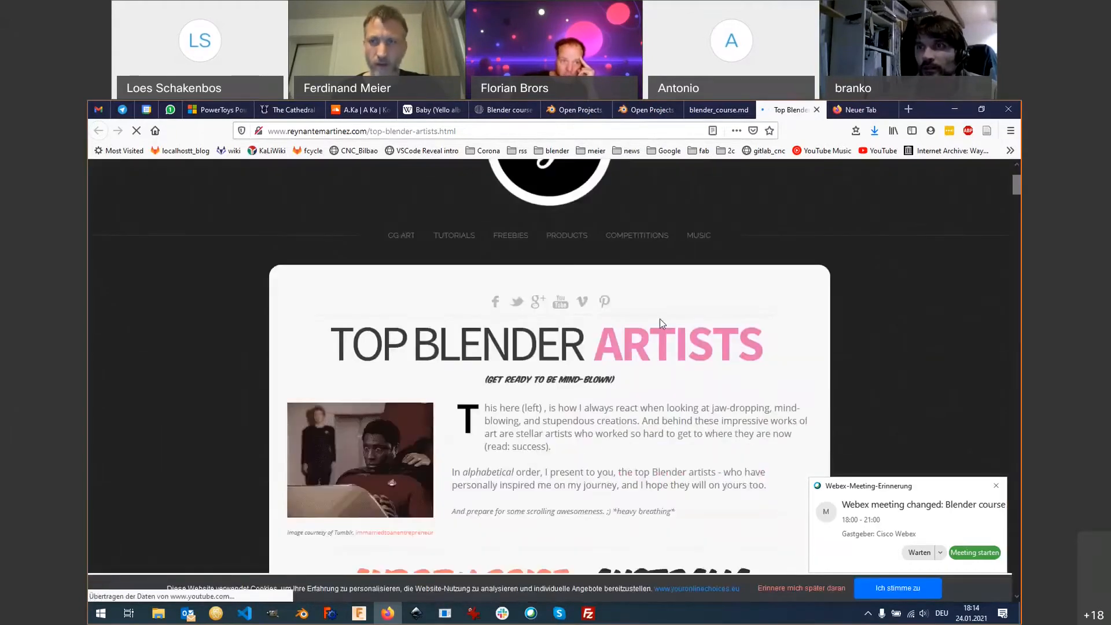
pyautogui.scroll(-2, 661, 323)
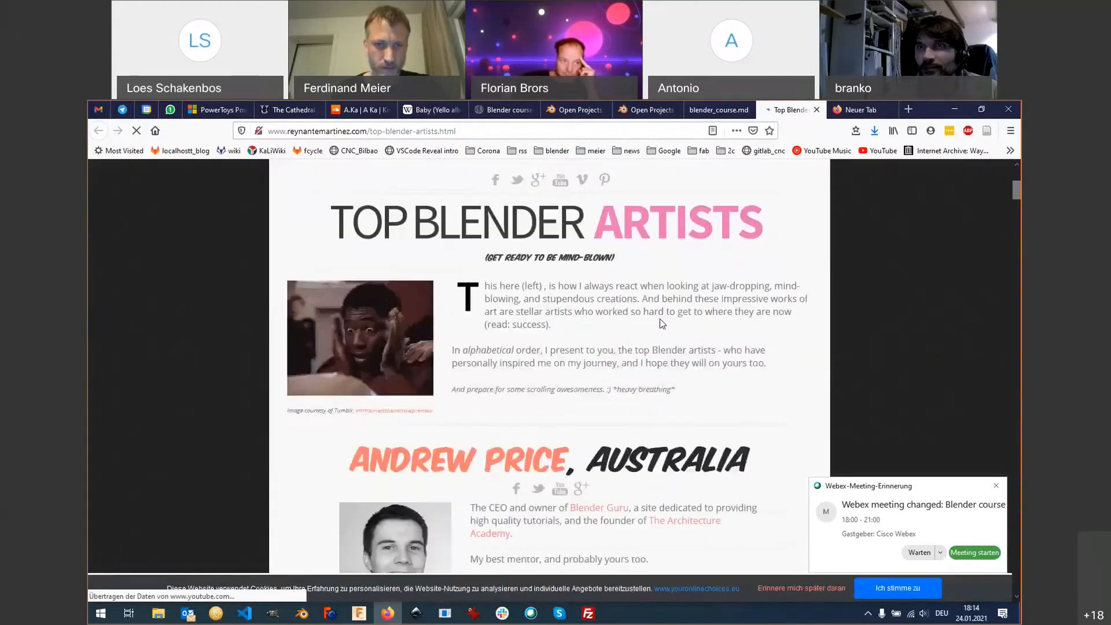
pyautogui.scroll(-3, 662, 323)
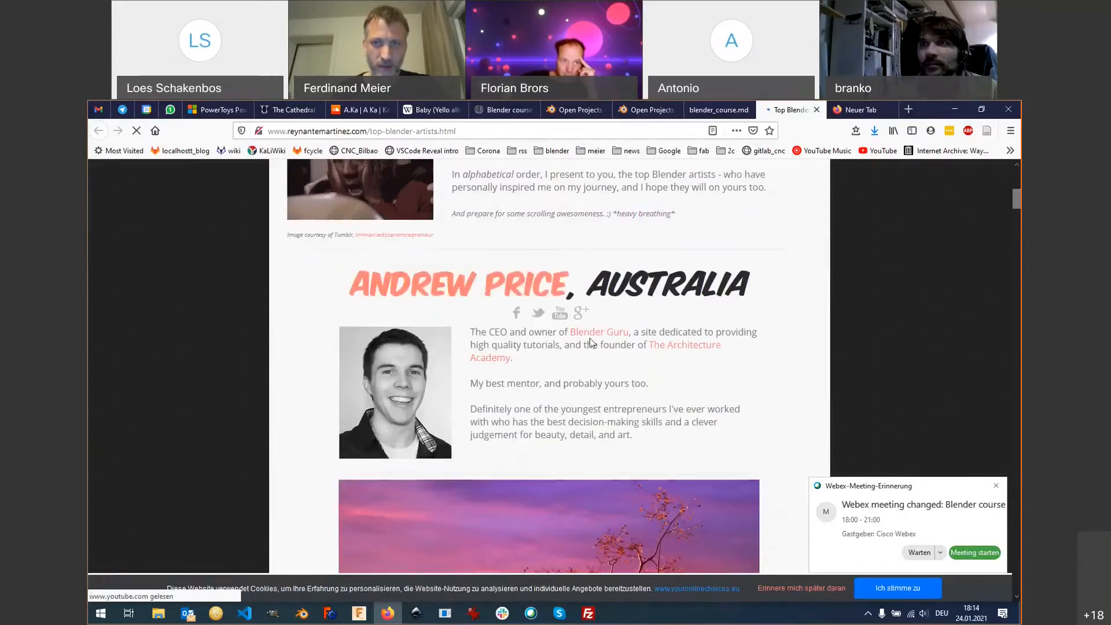
pyautogui.scroll(-3, 582, 384)
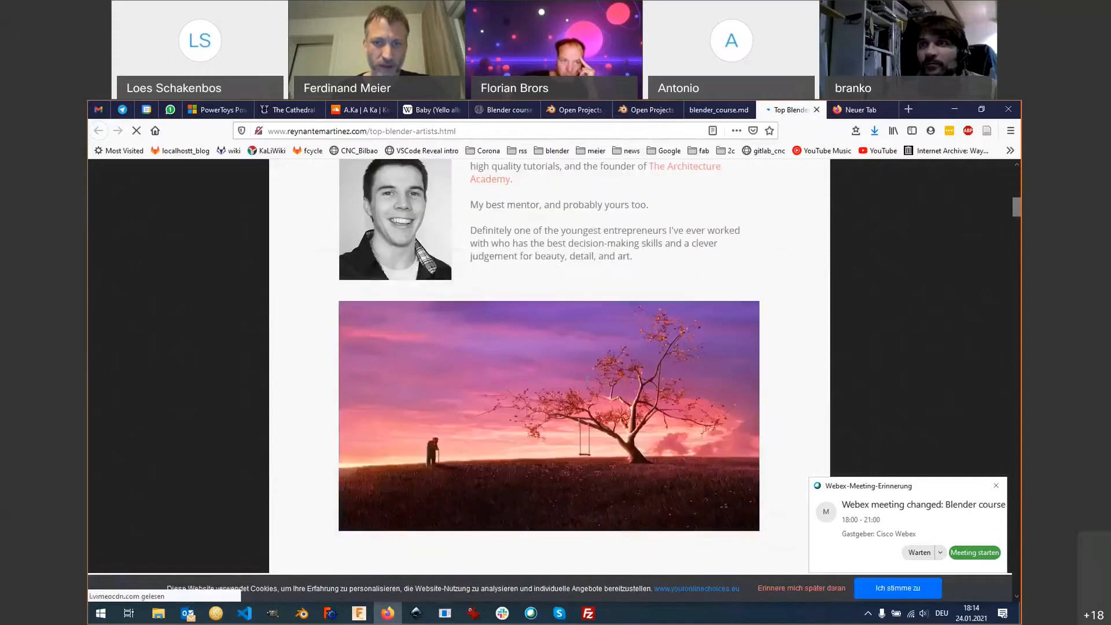
pyautogui.scroll(-3, 588, 386)
pyautogui.scroll(-2, 588, 387)
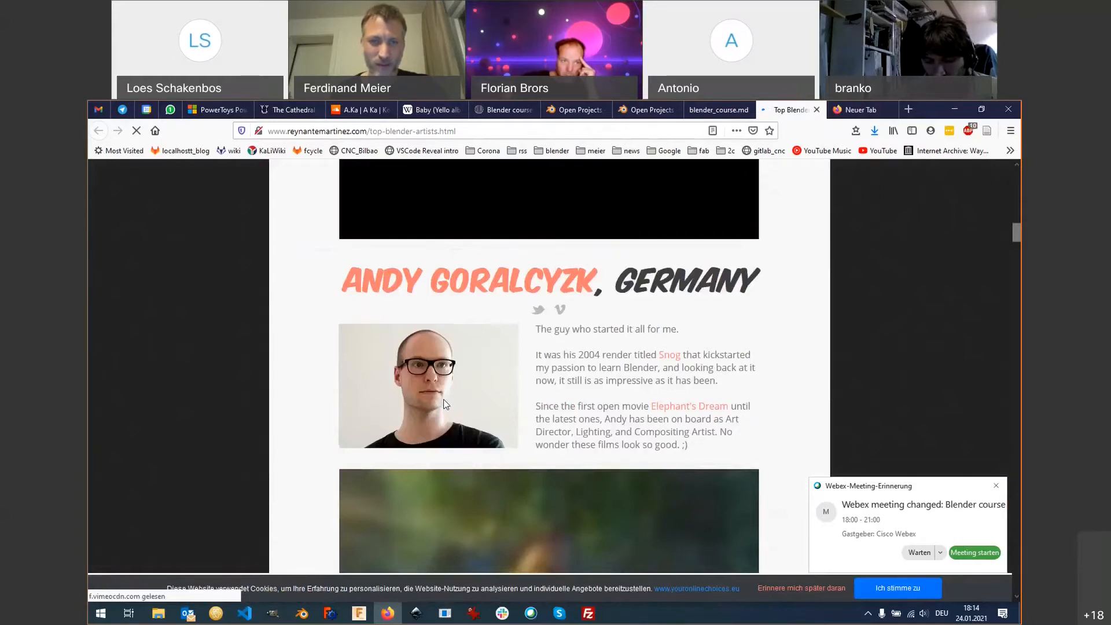
pyautogui.scroll(-1, 446, 404)
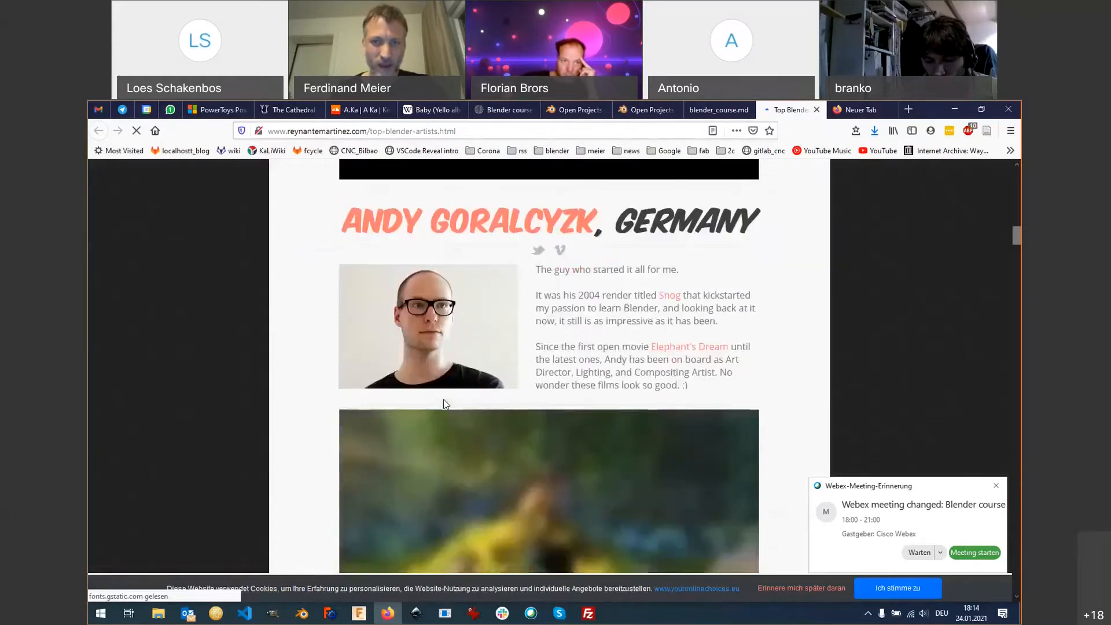
pyautogui.scroll(-1, 446, 404)
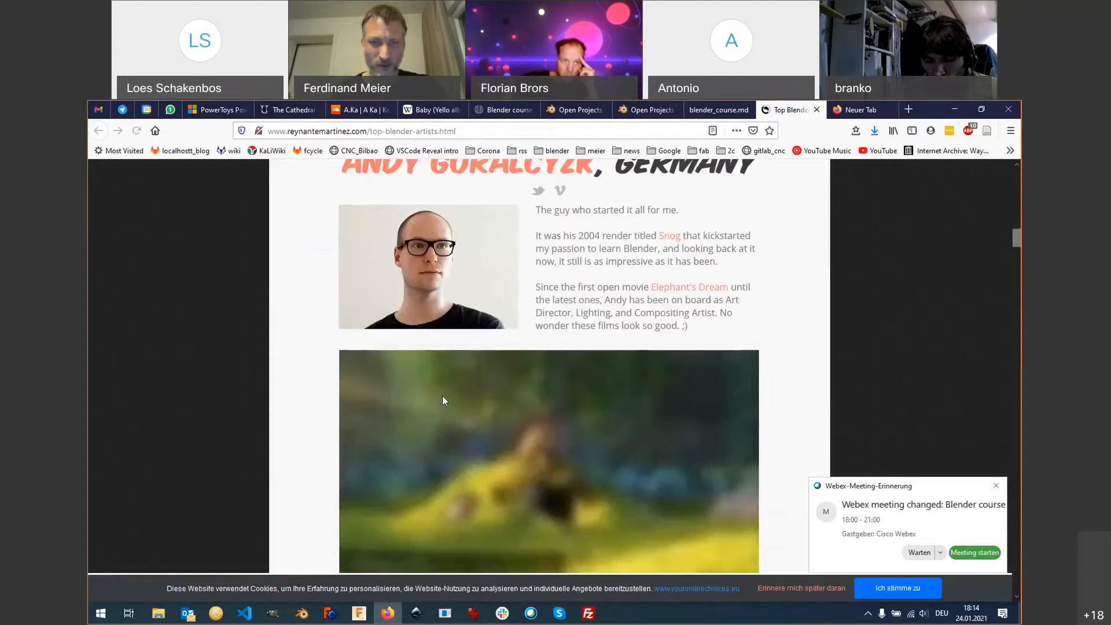
pyautogui.scroll(-4, 442, 395)
pyautogui.scroll(-8, 442, 395)
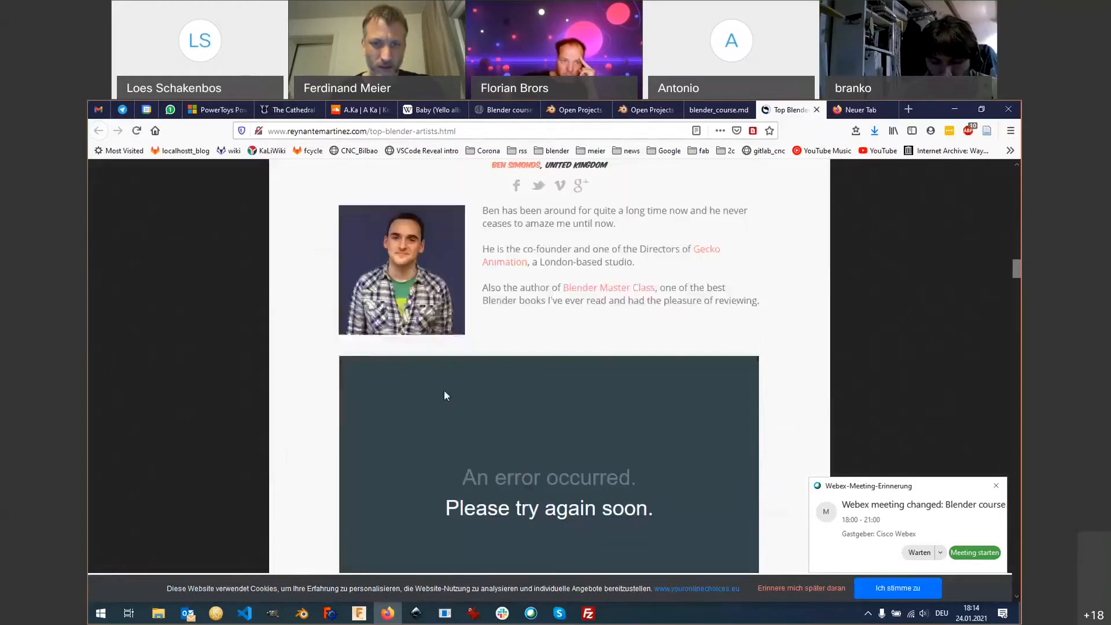
pyautogui.scroll(-5, 444, 395)
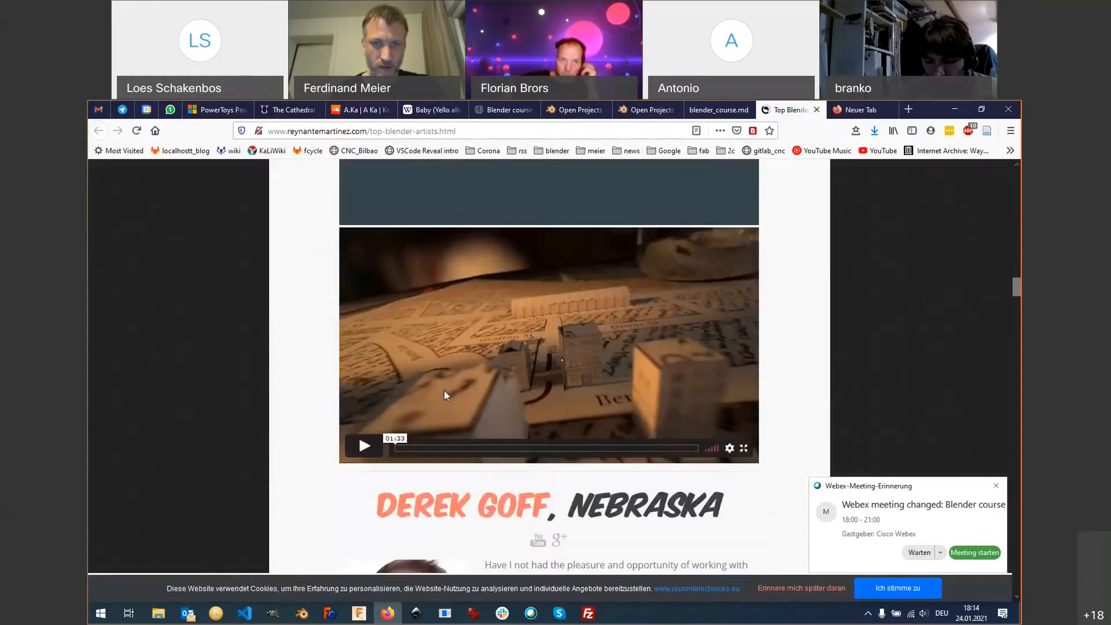
pyautogui.scroll(-3, 445, 396)
pyautogui.scroll(-5, 445, 396)
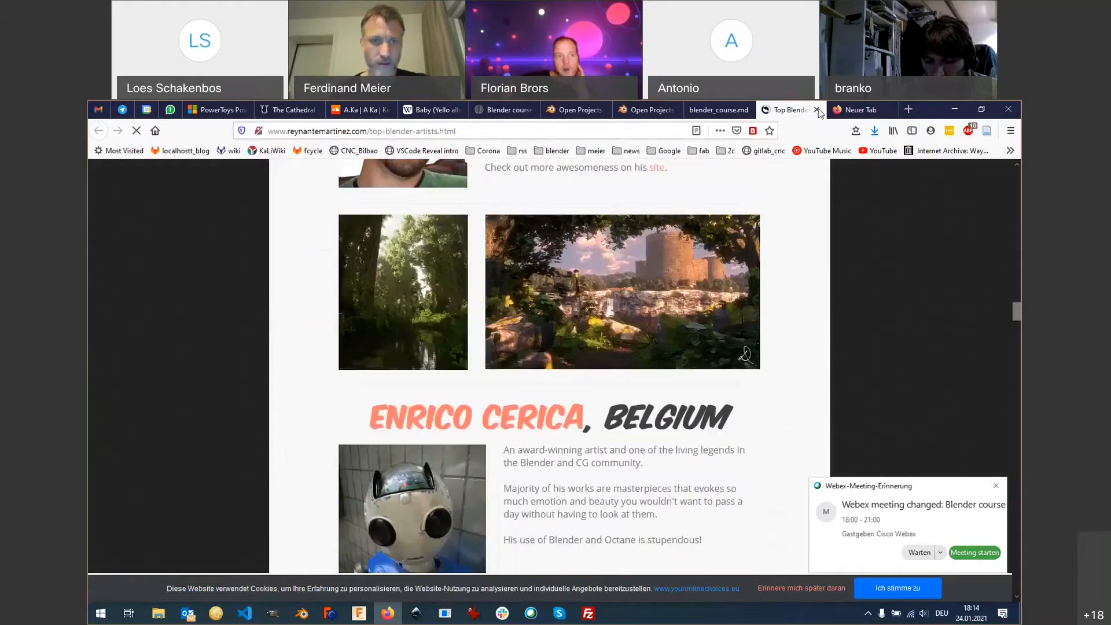
pyautogui.click(818, 110)
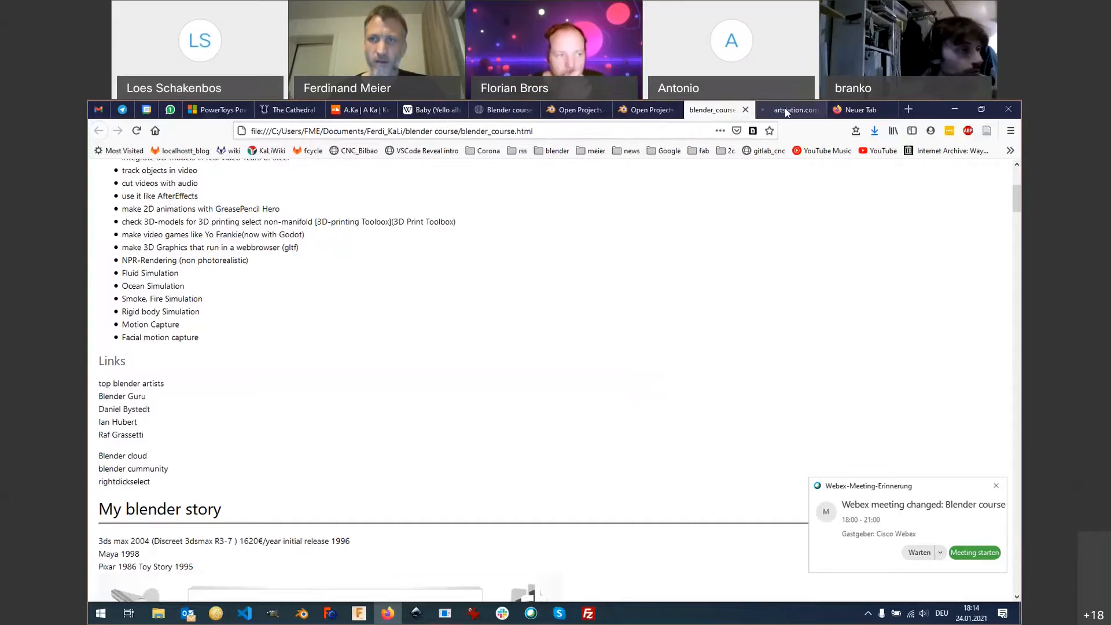
# Switch to the character artist's ArtStation portfolio tab showing Blender character artworks.
pyautogui.click(788, 113)
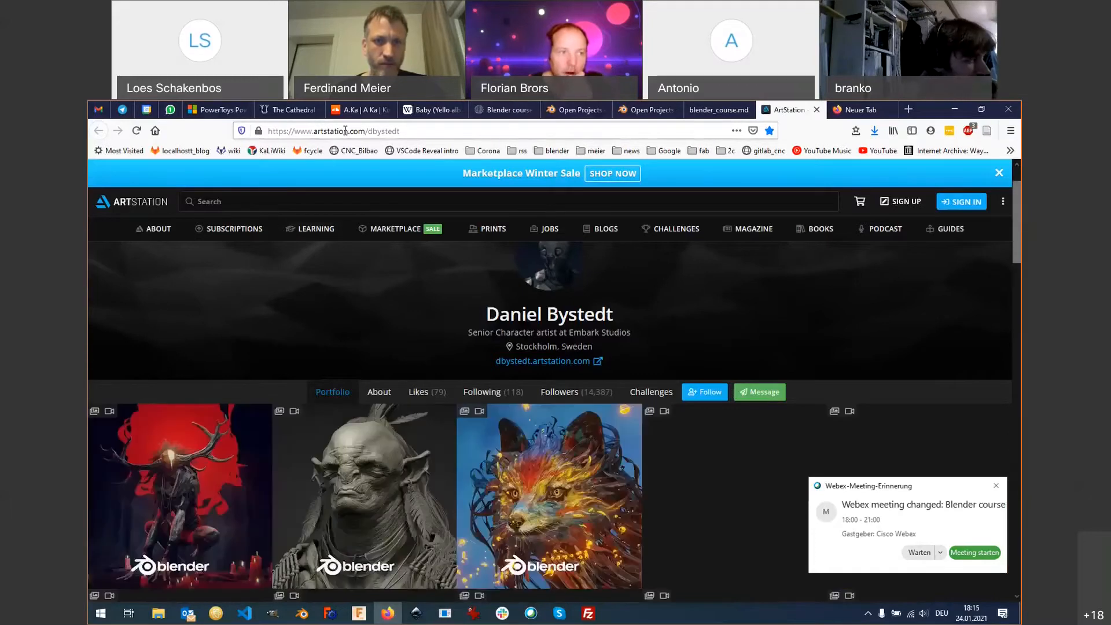
# Scroll the ArtStation grid past 'Mech in robes', 'Guns suck' and 'LeChuck closeup' to 'Angry man side'.
pyautogui.scroll(2, 441, 450)
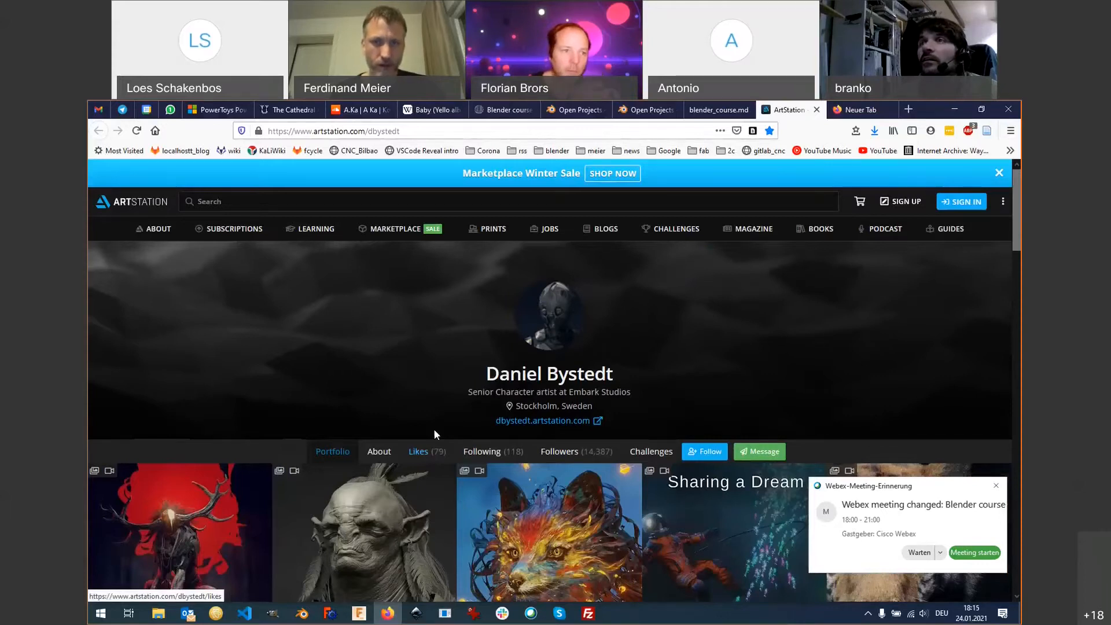
pyautogui.scroll(-2, 434, 432)
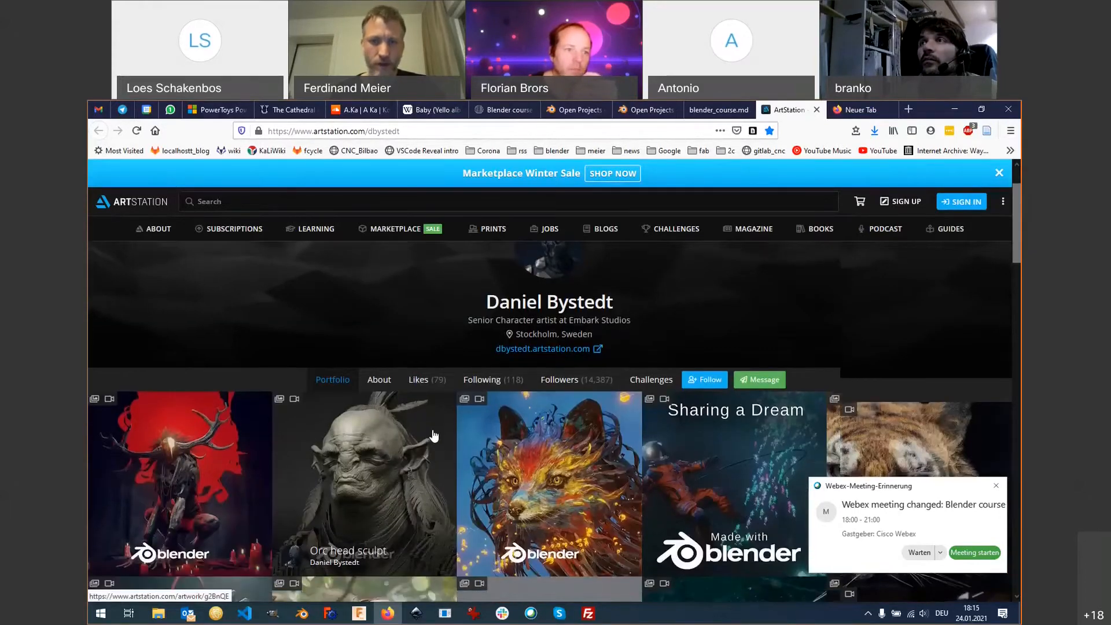
pyautogui.scroll(-4, 434, 435)
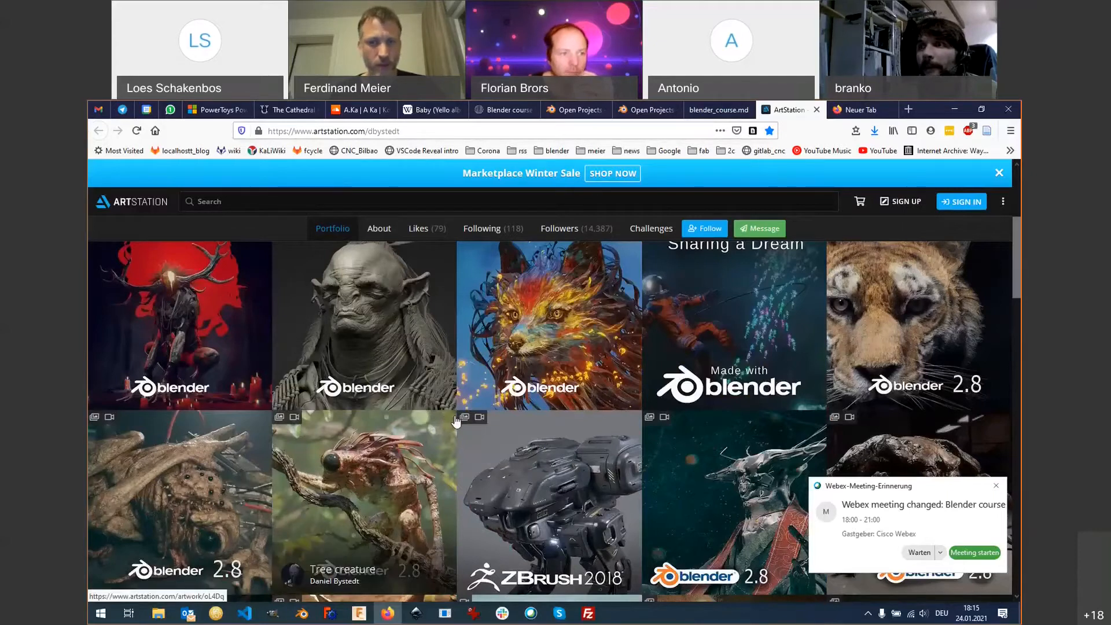
pyautogui.scroll(-3, 456, 421)
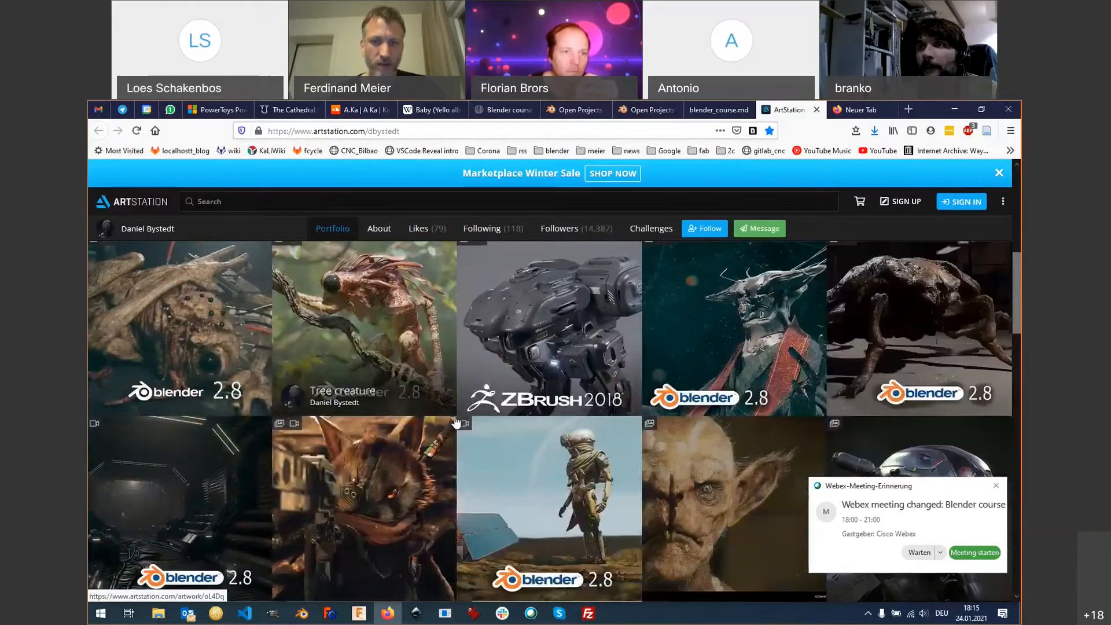
pyautogui.scroll(-3, 491, 438)
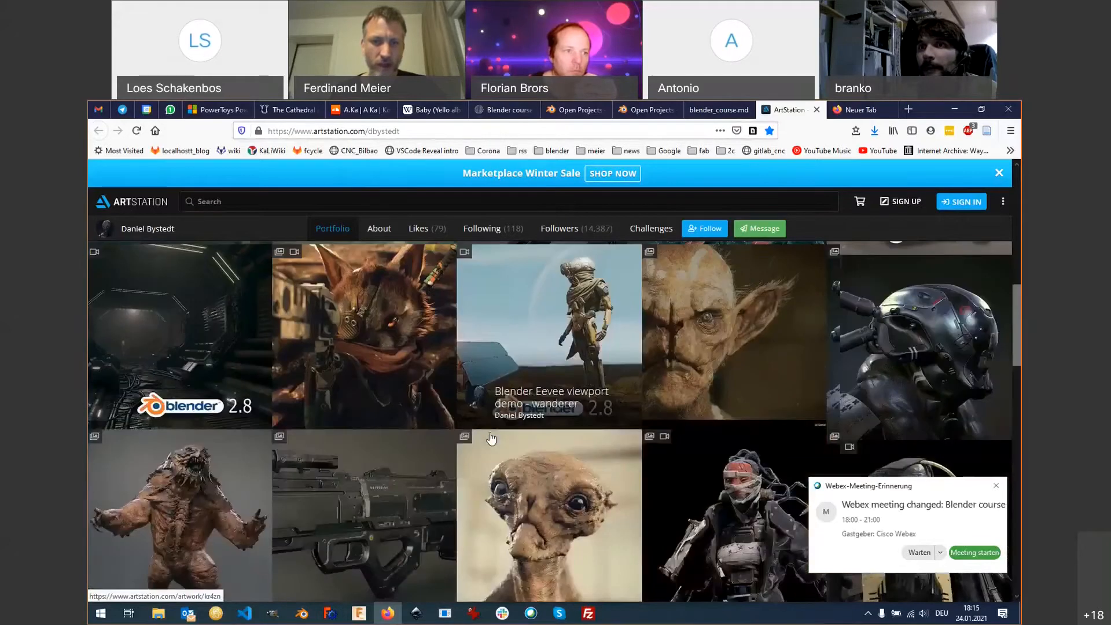
pyautogui.scroll(-2, 491, 439)
pyautogui.scroll(-2, 491, 438)
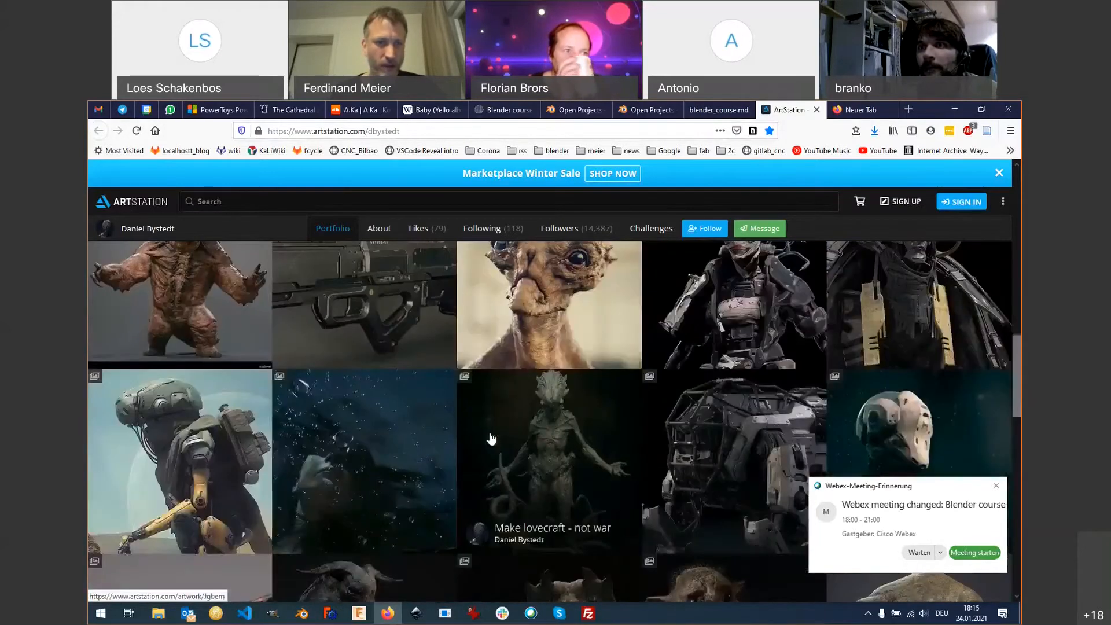
pyautogui.scroll(-2, 491, 438)
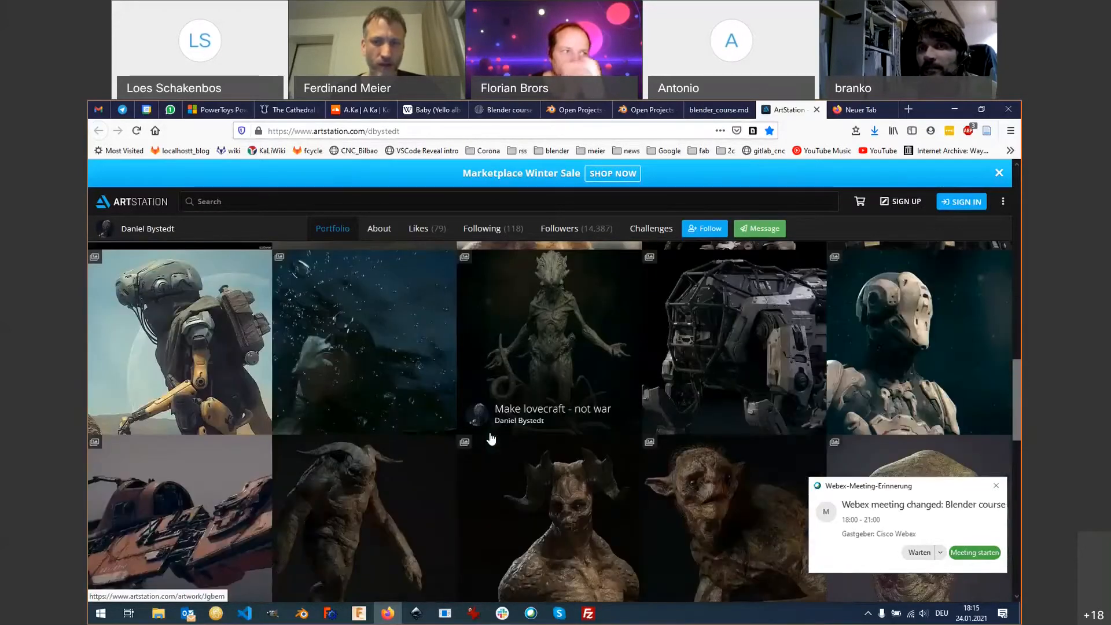
pyautogui.scroll(-2, 491, 438)
pyautogui.scroll(-2, 491, 438)
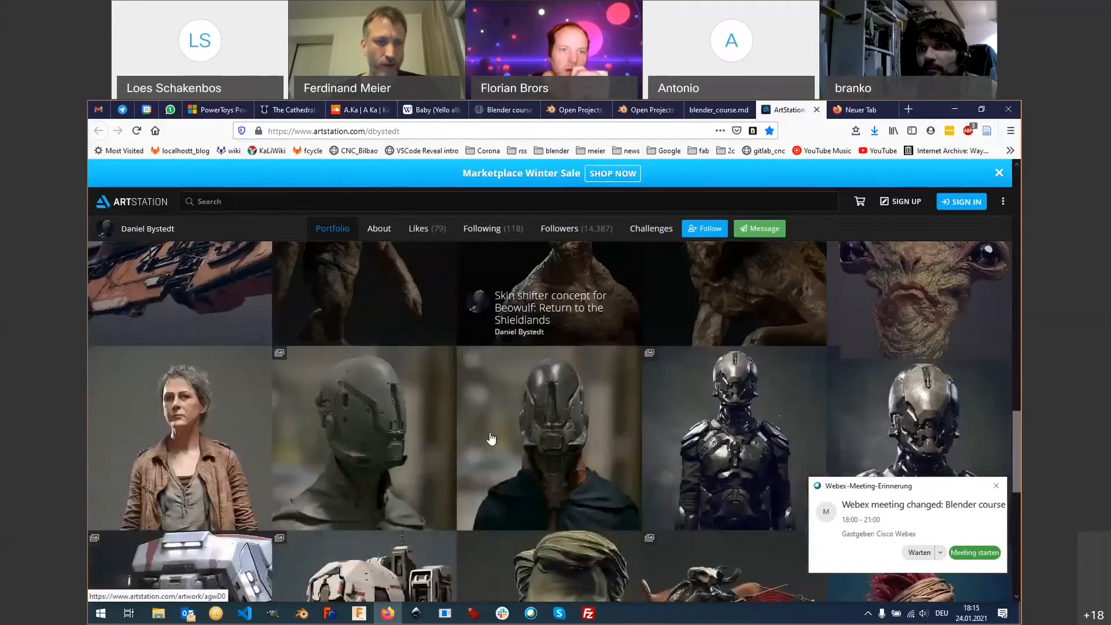
pyautogui.scroll(-1, 491, 438)
pyautogui.scroll(-2, 491, 438)
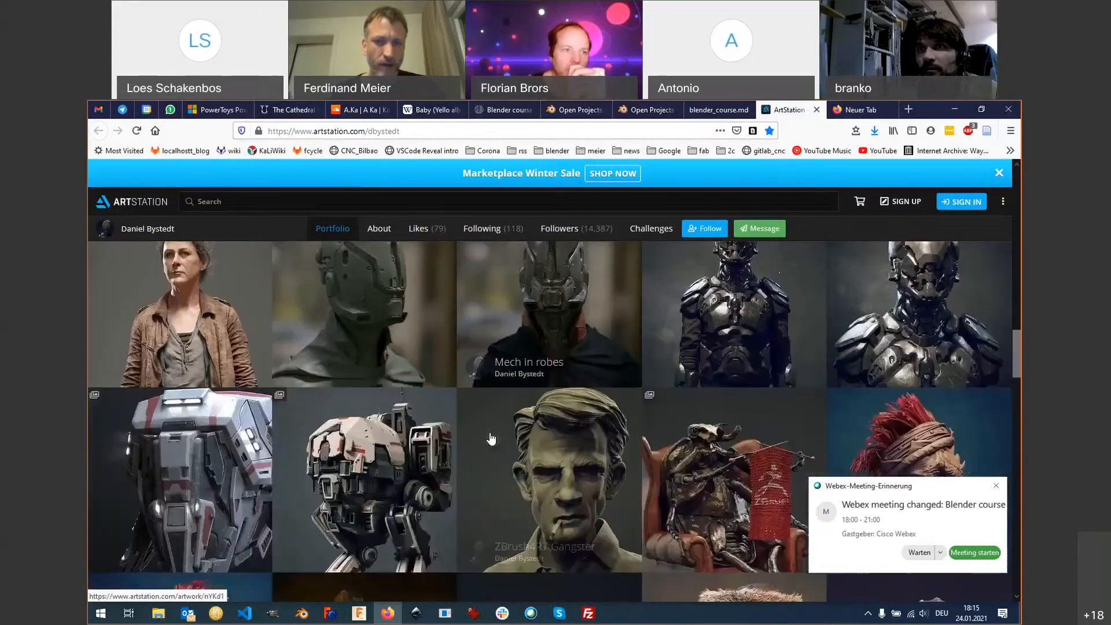
pyautogui.scroll(-2, 491, 438)
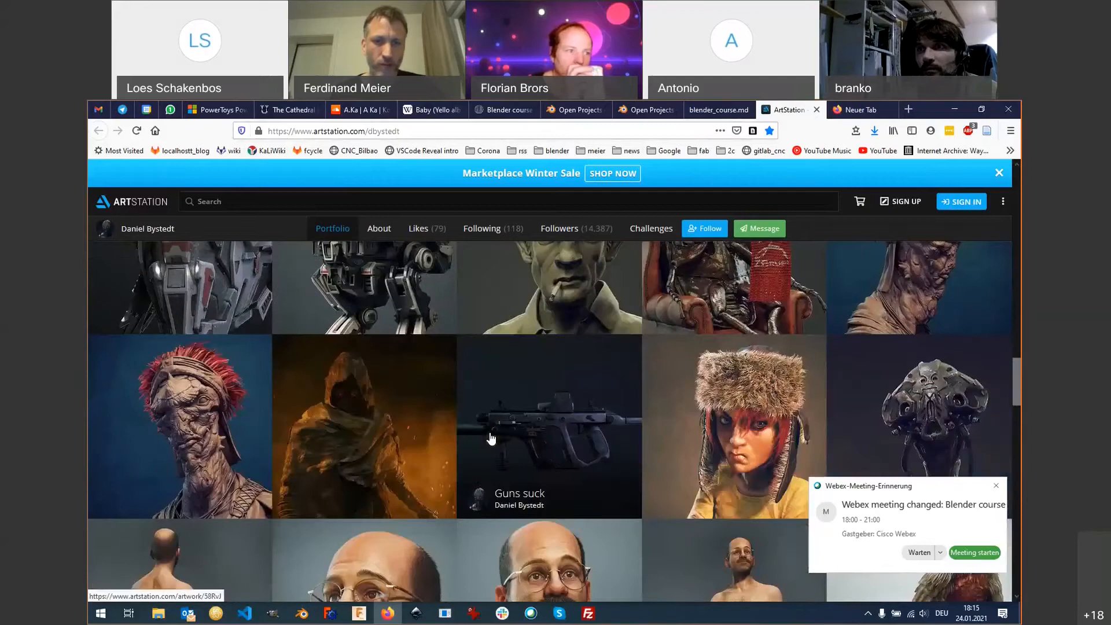
pyautogui.scroll(-2, 491, 439)
pyautogui.scroll(-1, 491, 438)
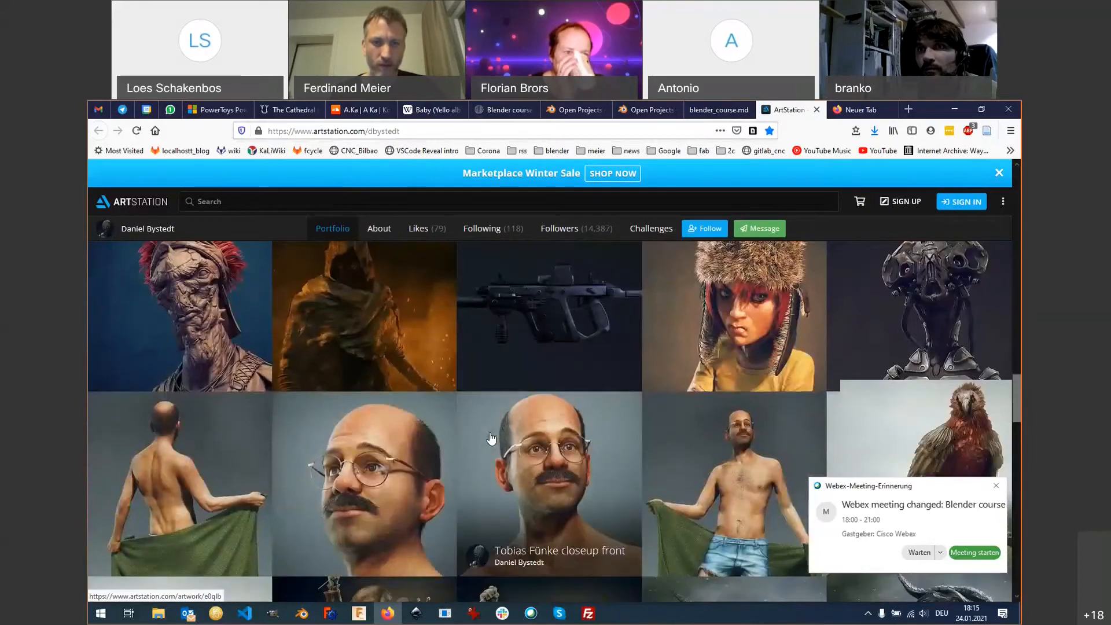
pyautogui.scroll(-2, 491, 438)
pyautogui.scroll(-1, 491, 438)
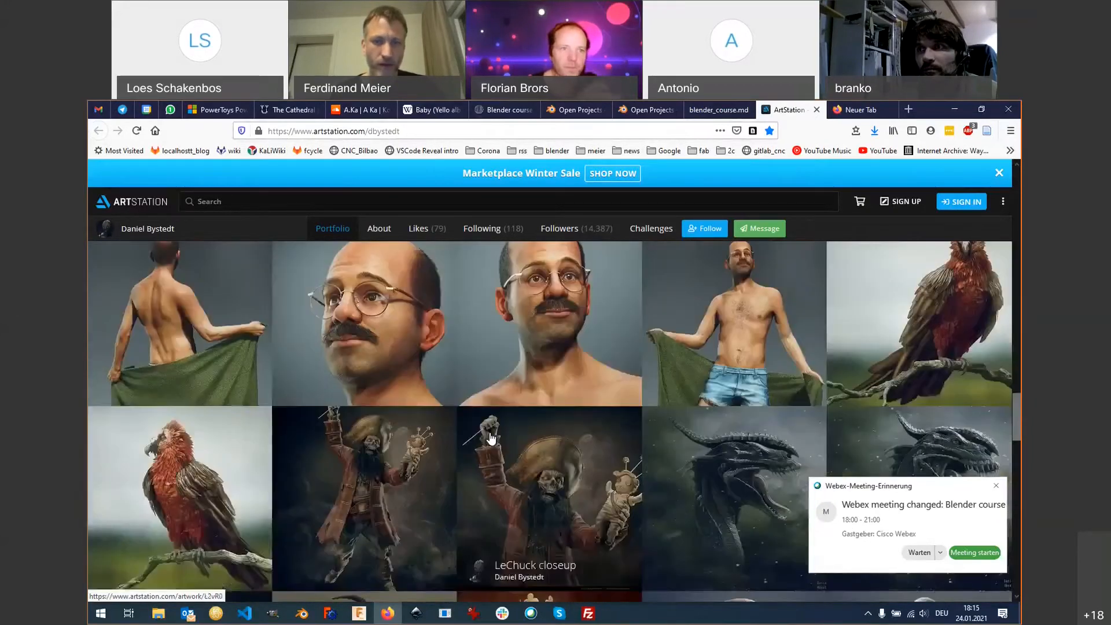
pyautogui.scroll(-2, 491, 438)
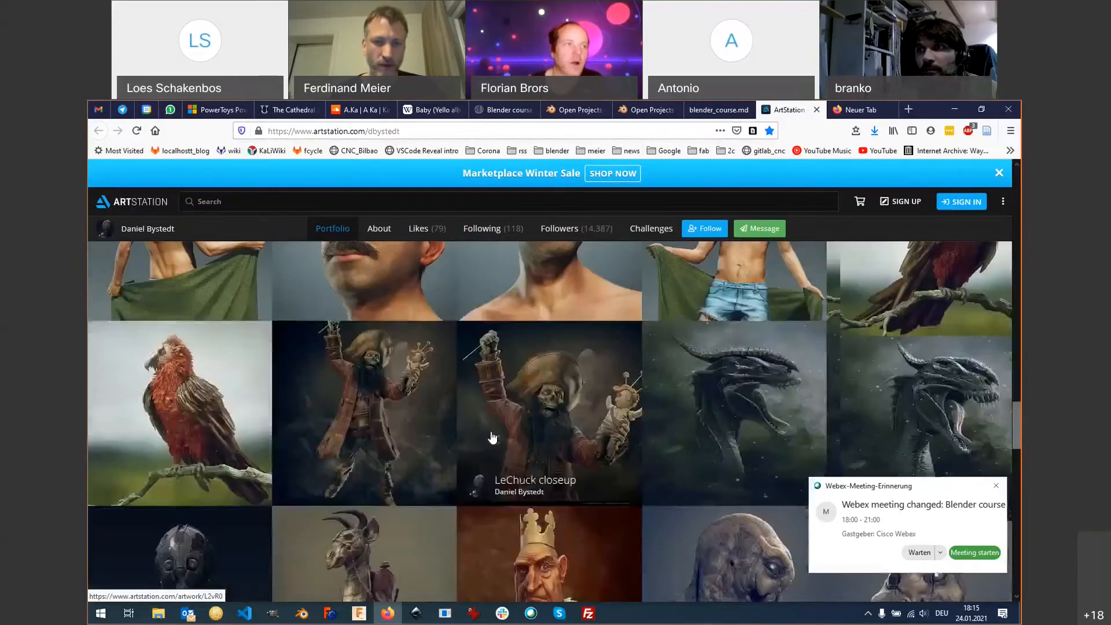
pyautogui.scroll(-2, 493, 438)
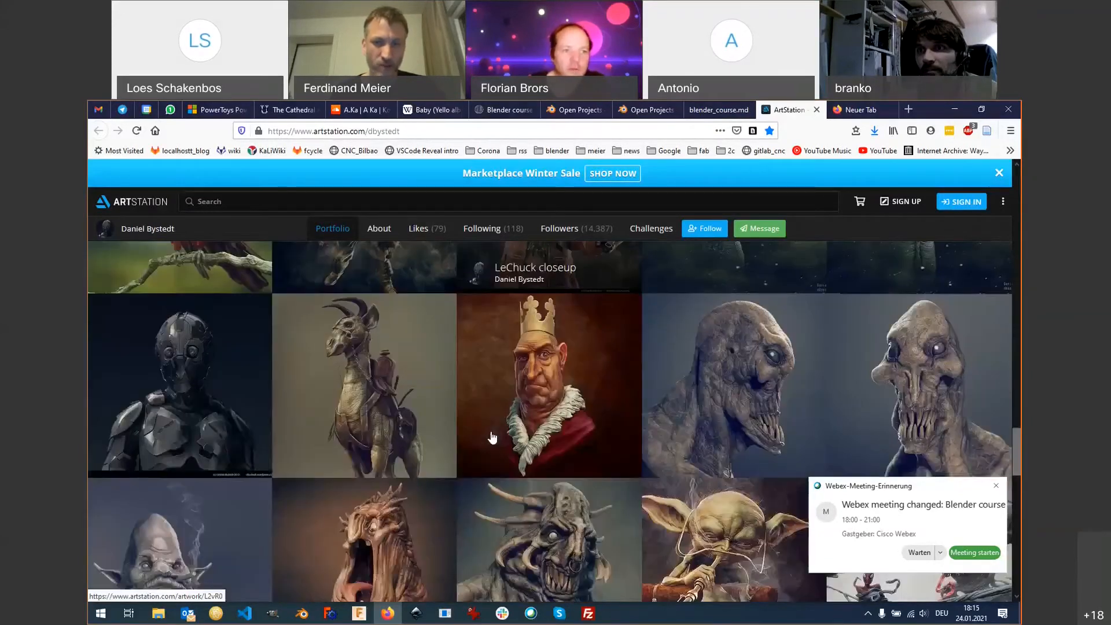
pyautogui.scroll(-3, 492, 438)
pyautogui.scroll(-2, 492, 439)
pyautogui.scroll(-2, 492, 438)
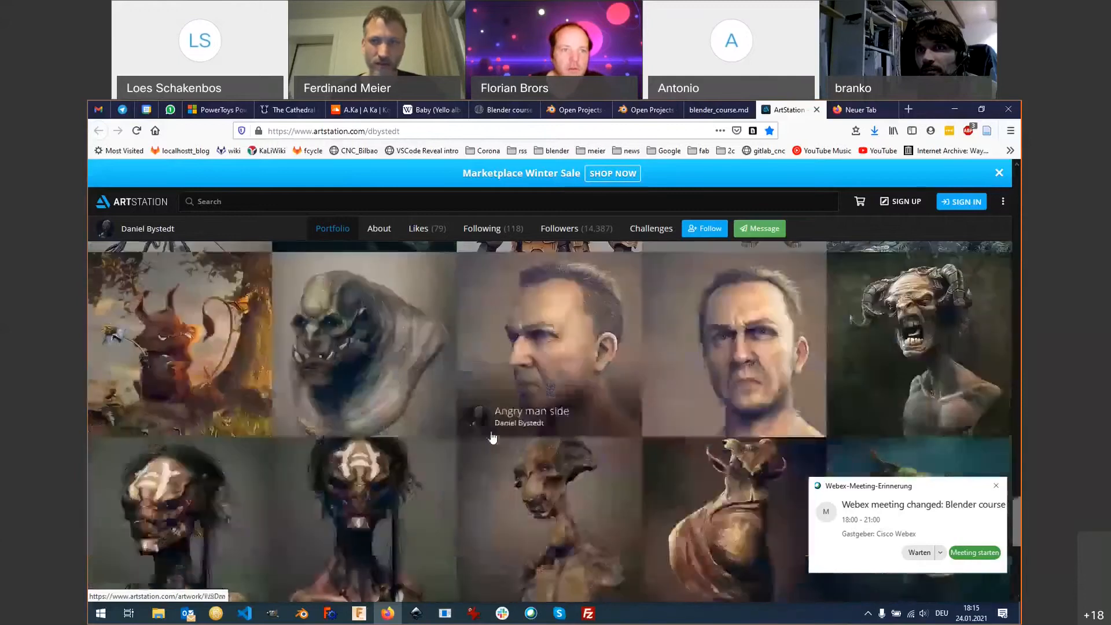
# Back on the blender_course notes, open the 'Blender cloud' link from Links in a new tab.
pyautogui.click(715, 116)
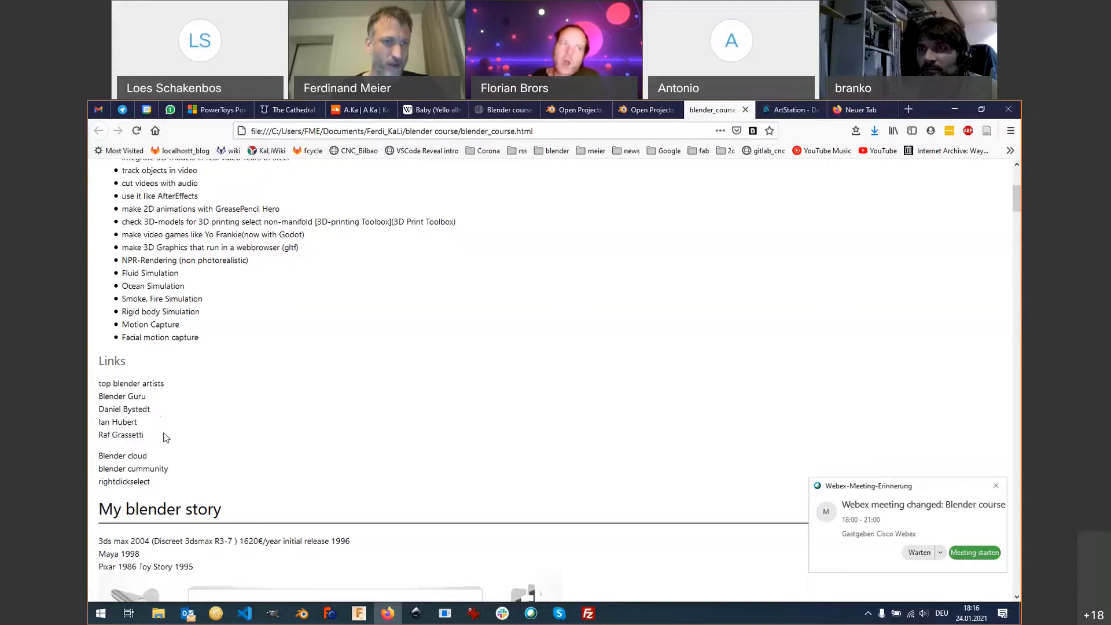
pyautogui.scroll(-1, 166, 438)
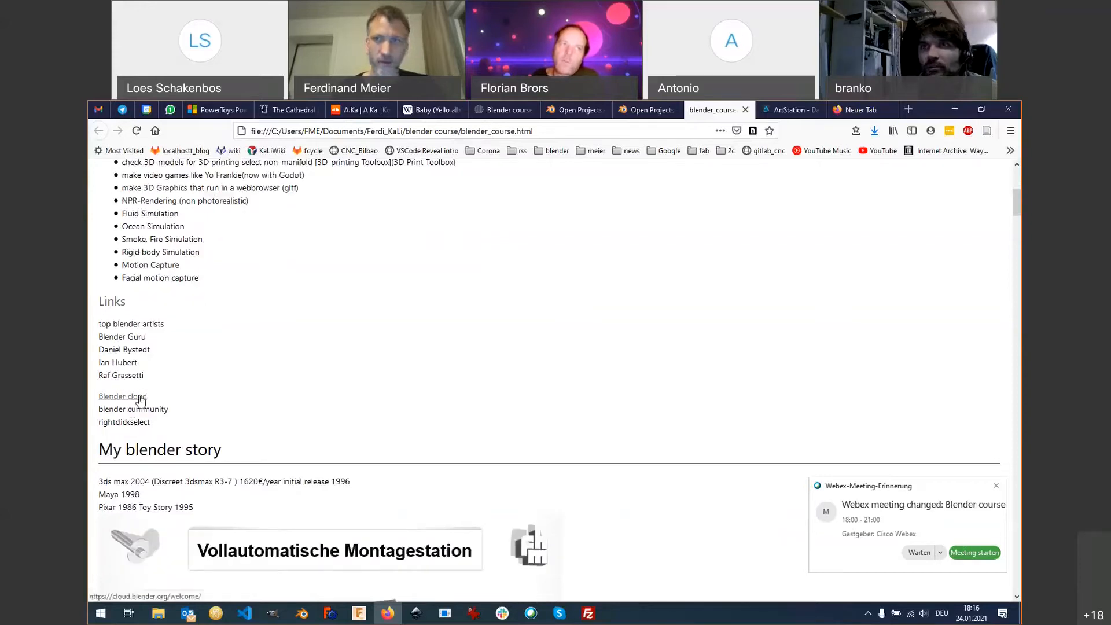
pyautogui.middleClick(140, 400)
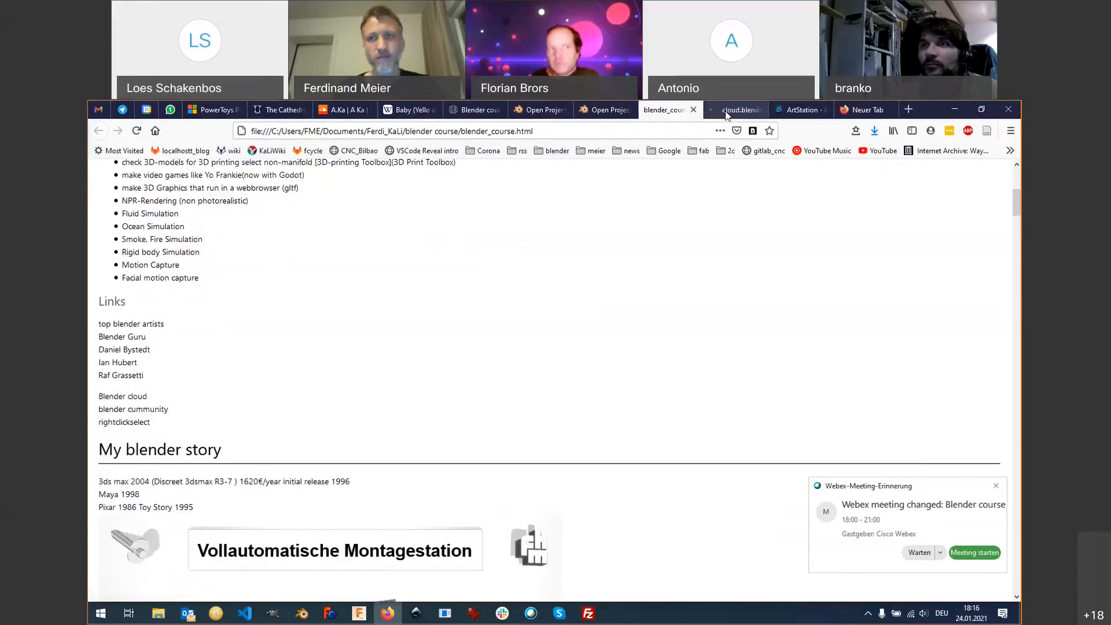
# Browse Blender Cloud down to 'Support Blender Open Movies' (Sprite Fright, Coffee Run, Spring), then return to the notes.
pyautogui.click(718, 110)
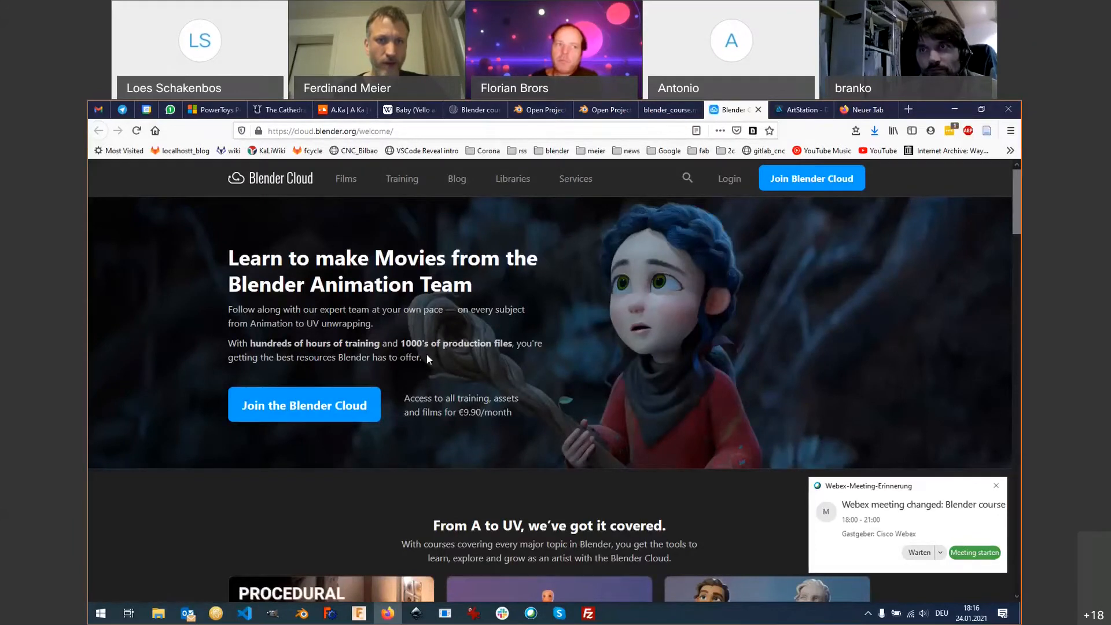
pyautogui.scroll(-3, 427, 359)
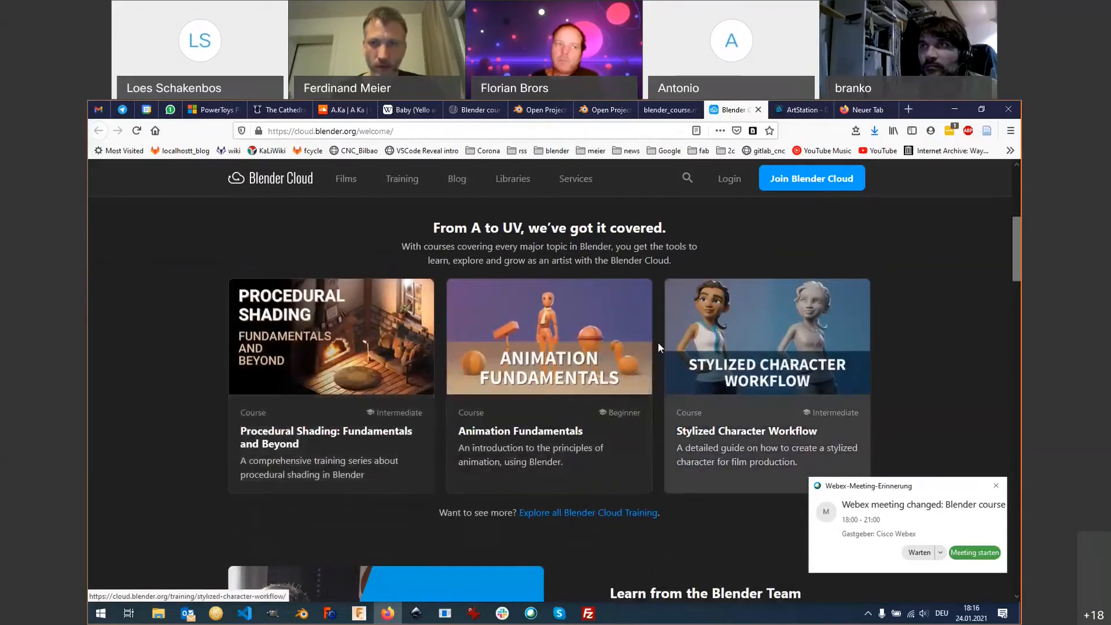
pyautogui.scroll(-3, 659, 342)
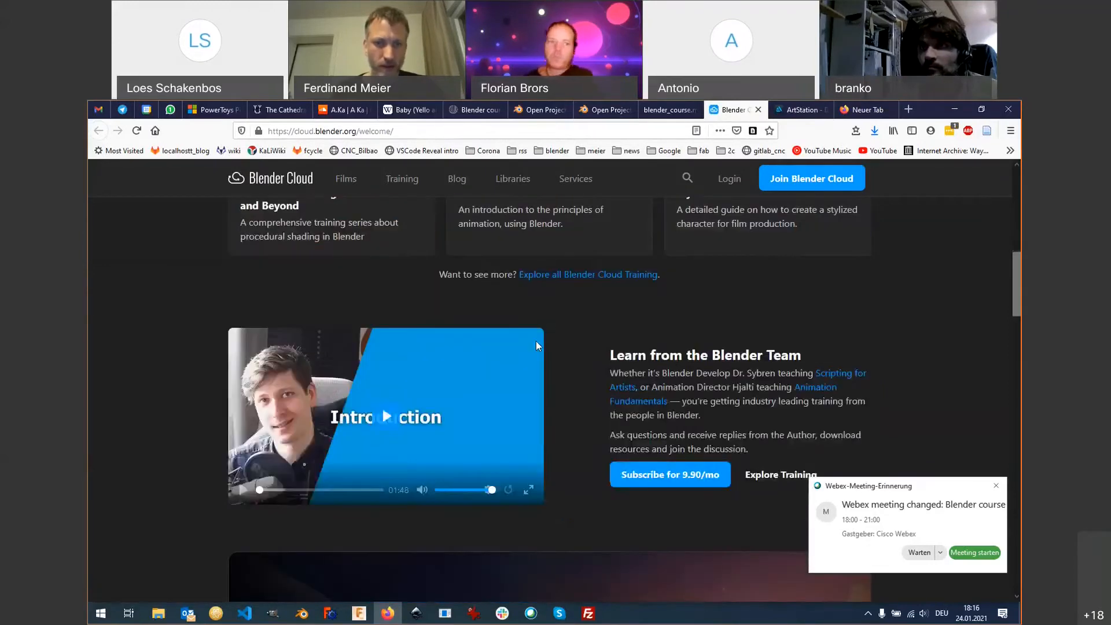
pyautogui.scroll(-1, 536, 342)
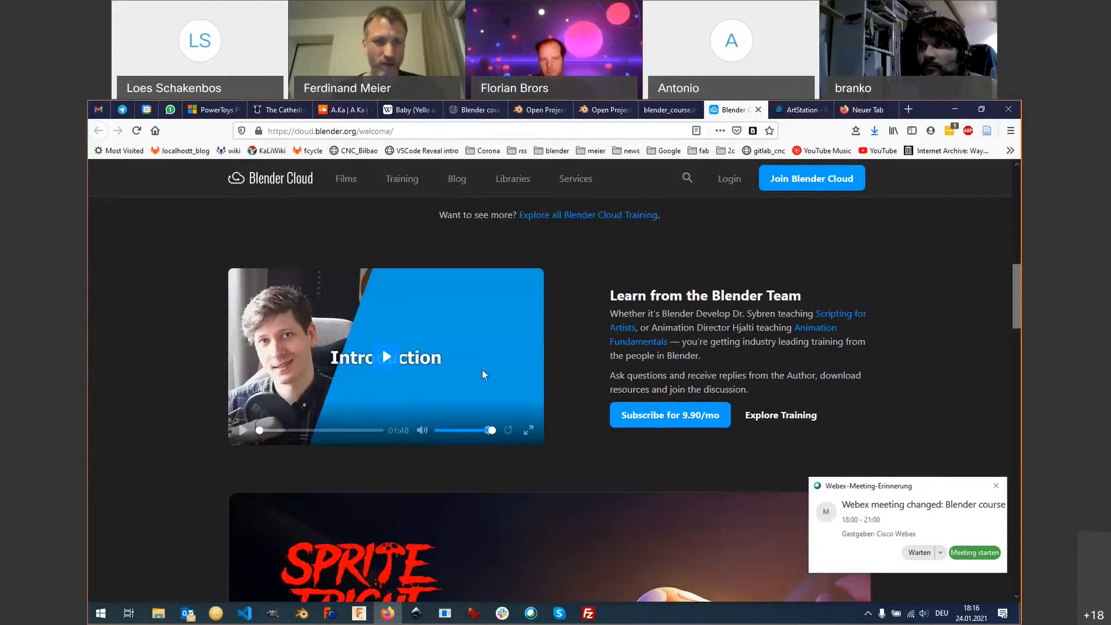
pyautogui.scroll(-2, 481, 370)
pyautogui.scroll(-3, 481, 369)
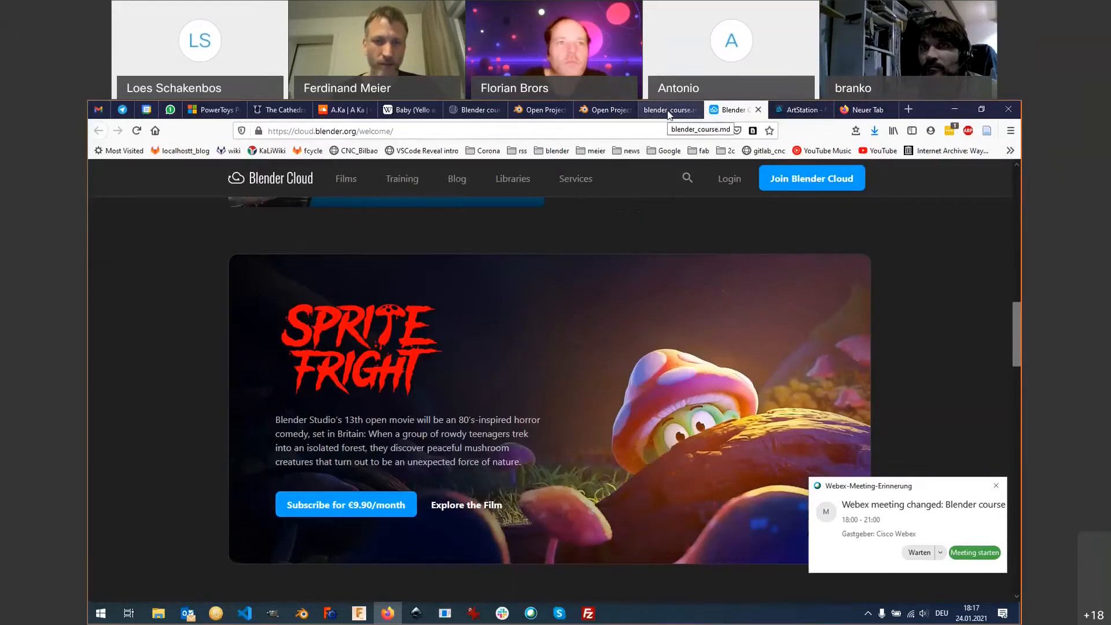
pyautogui.scroll(-5, 541, 396)
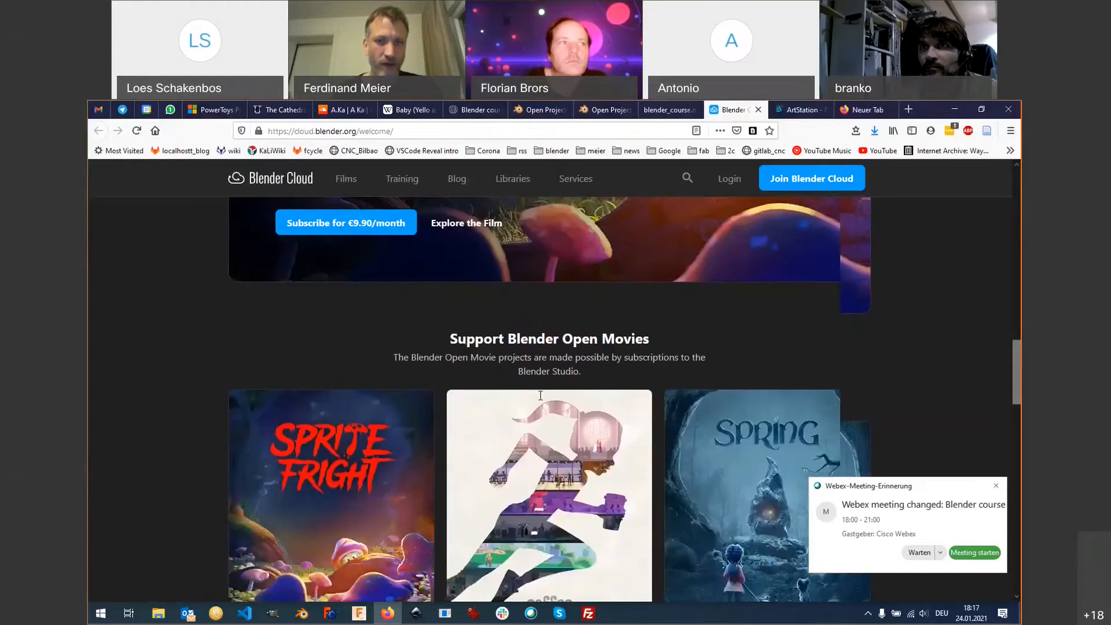
pyautogui.scroll(-2, 541, 395)
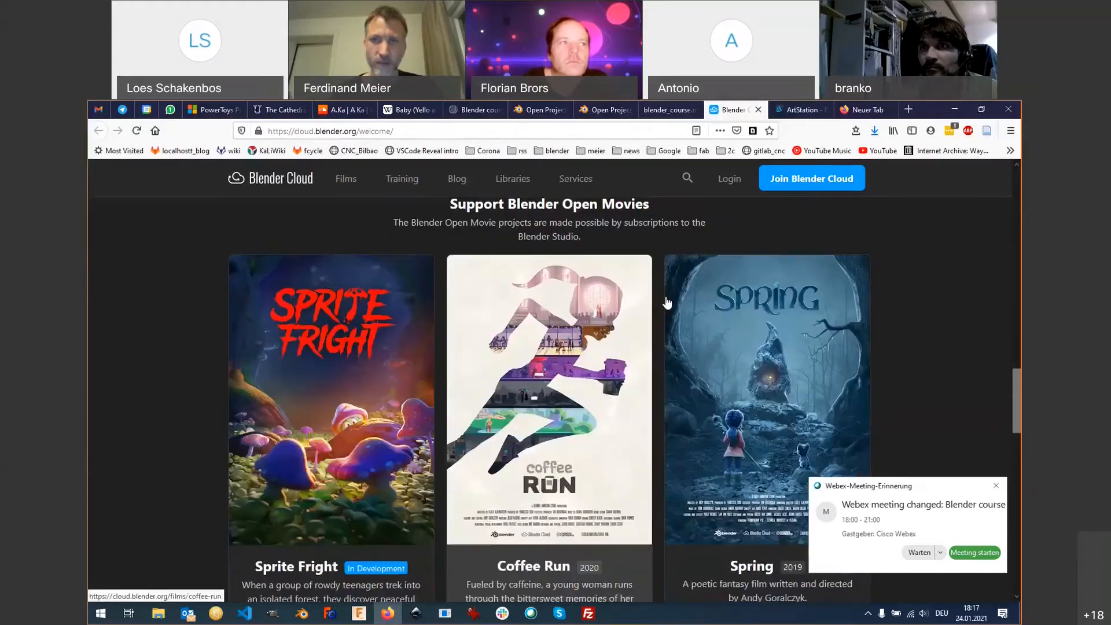
pyautogui.click(665, 110)
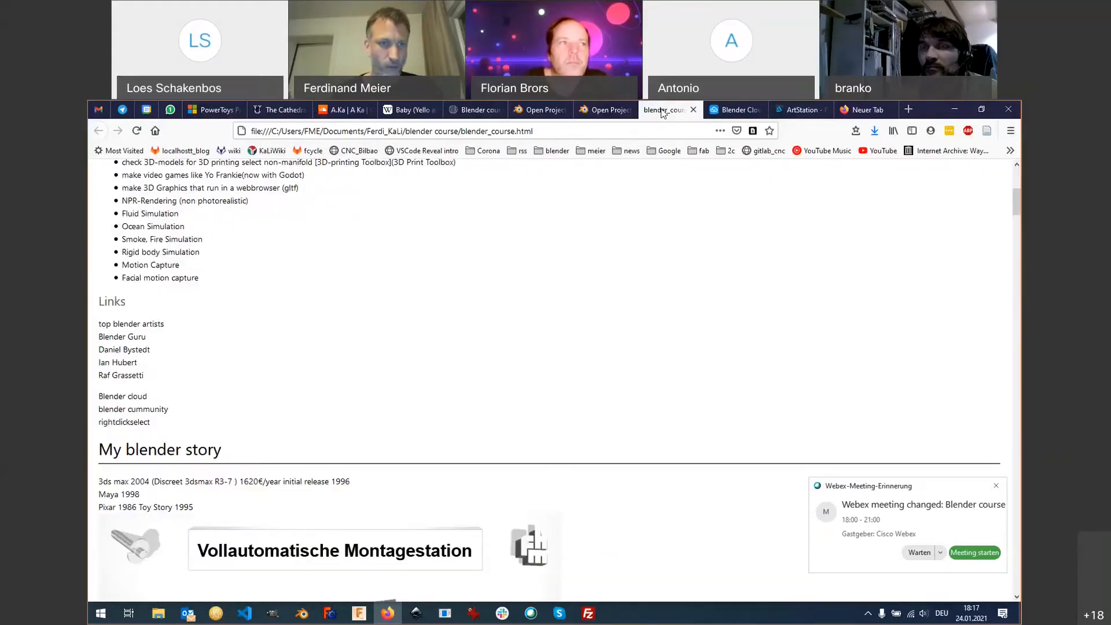
# Open the 'blender community' link in a new tab and view the Blender.Community home page.
pyautogui.middleClick(158, 414)
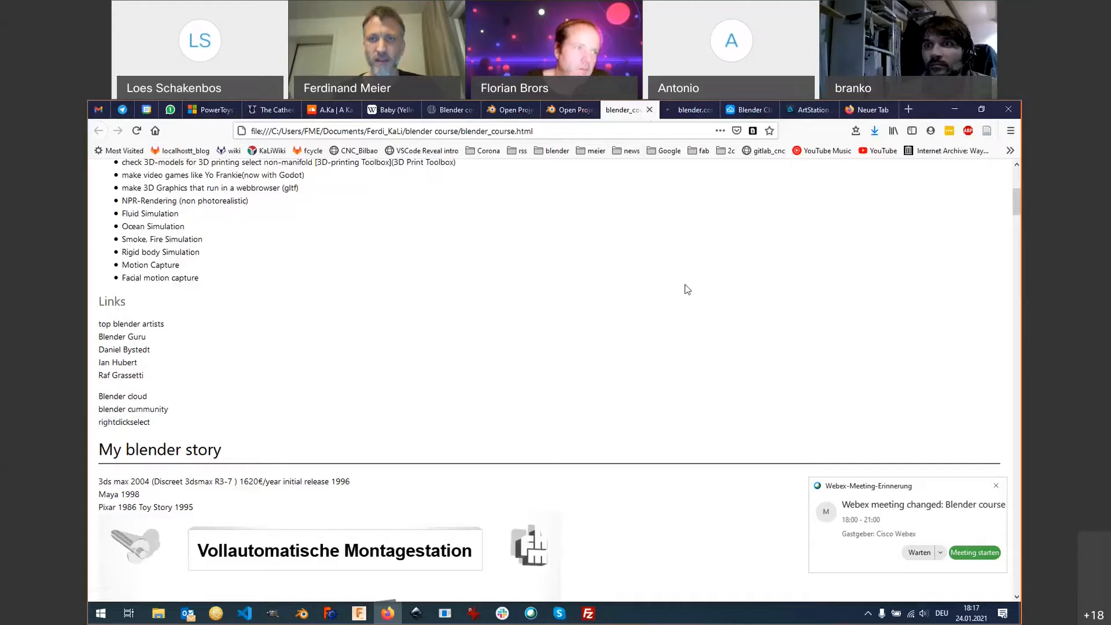
pyautogui.click(690, 111)
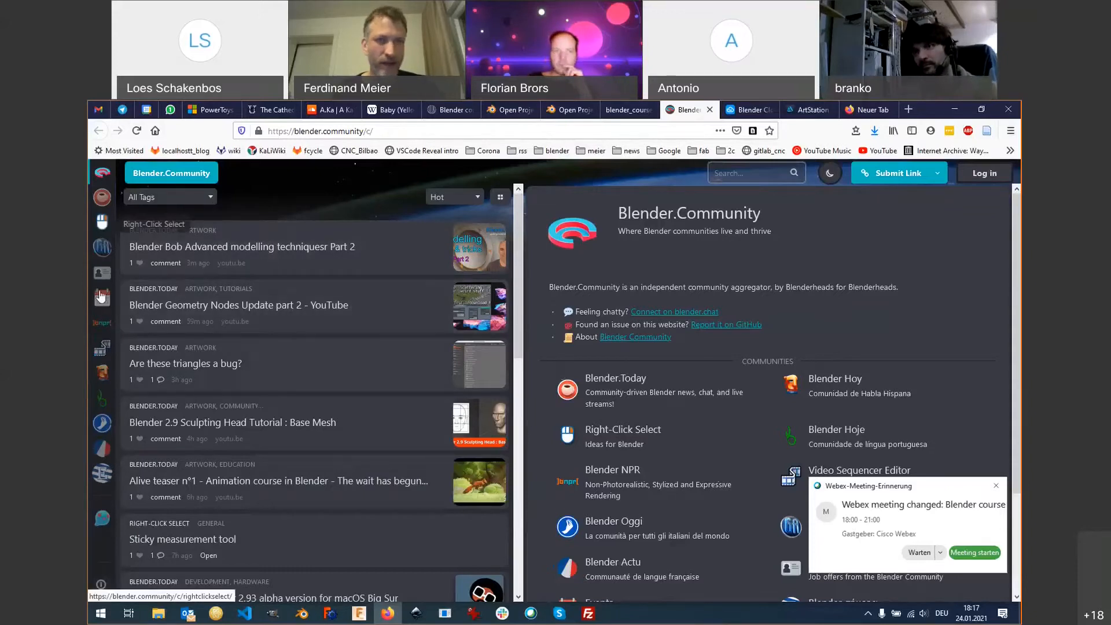
# Open the rightclickselect link from the course notes, scroll its Blender.Community ideas board, then close that page.
pyautogui.click(646, 114)
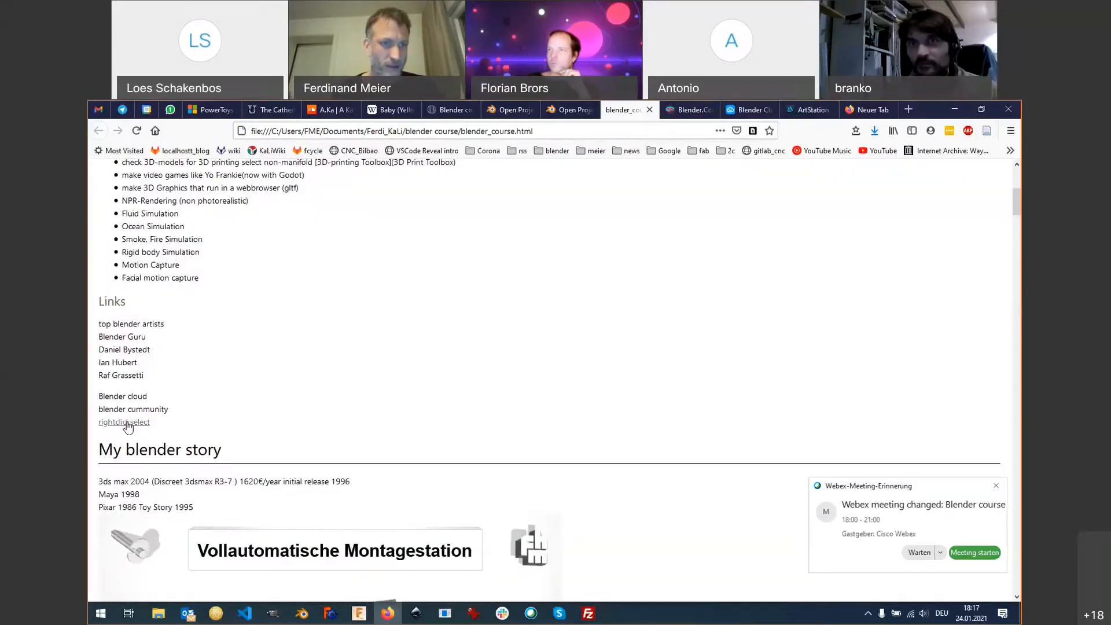
pyautogui.middleClick(128, 426)
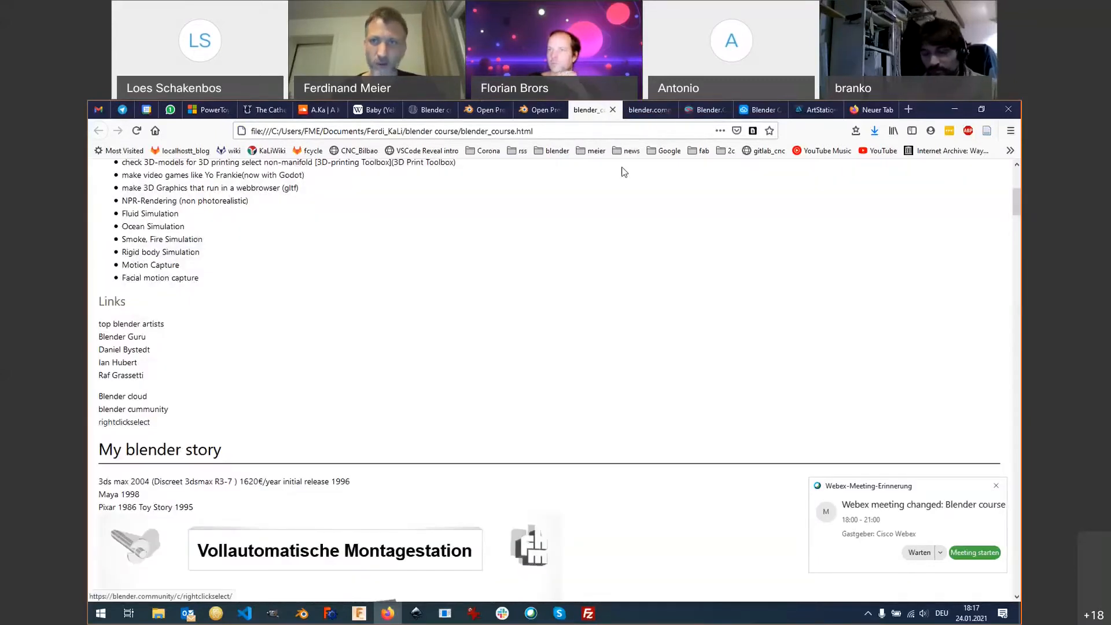
pyautogui.click(651, 110)
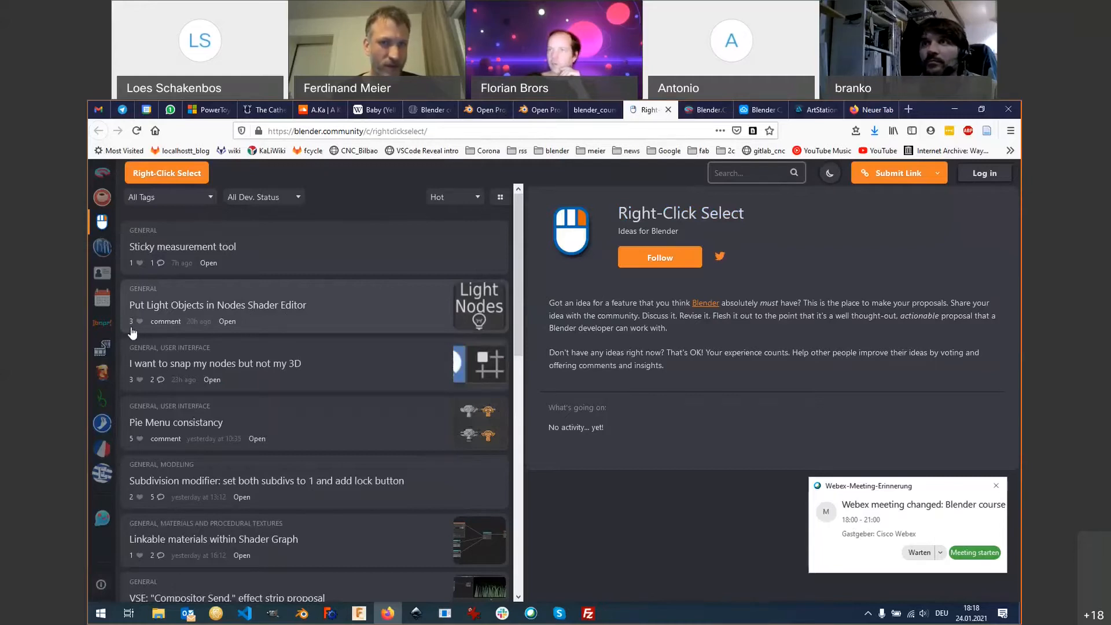
pyautogui.scroll(-5, 142, 326)
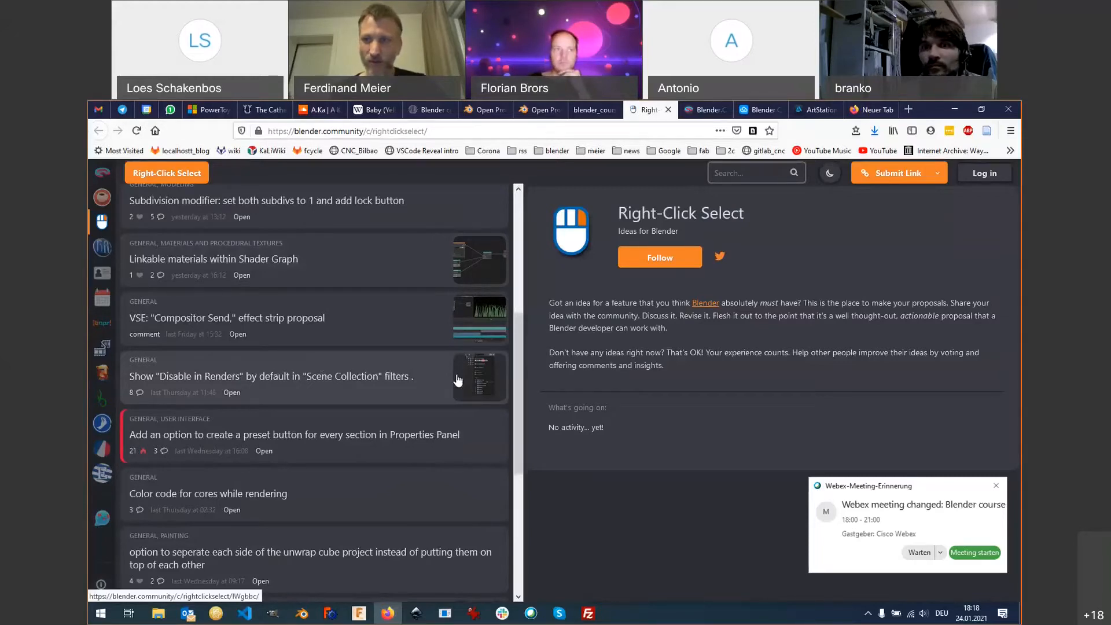
pyautogui.hotkey('ctrl', 'w')
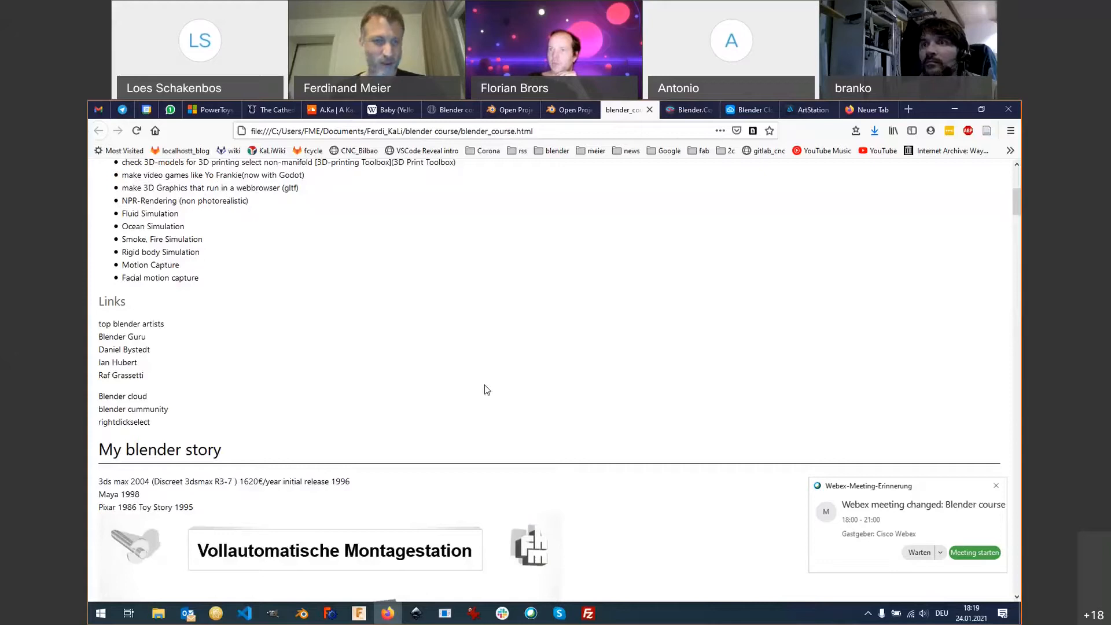
# Scroll down to 'My blender story' and the Vollautomatische Montagestation machine image.
pyautogui.scroll(-3, 485, 387)
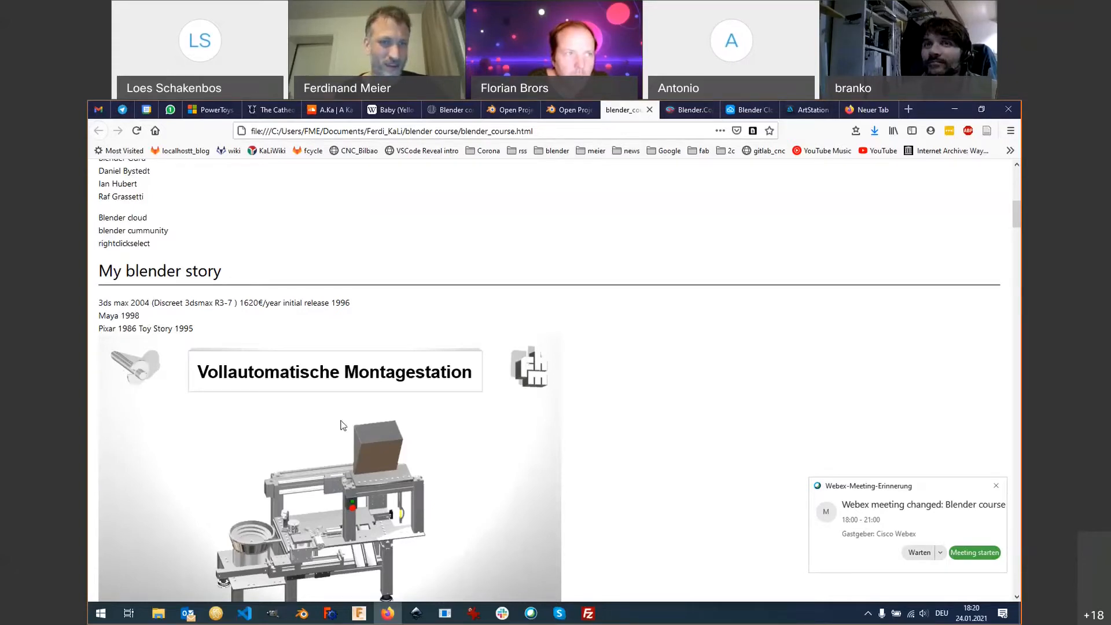
# Scroll down to the Montagestation animation video and play it through to 0:34.
pyautogui.scroll(-1, 345, 427)
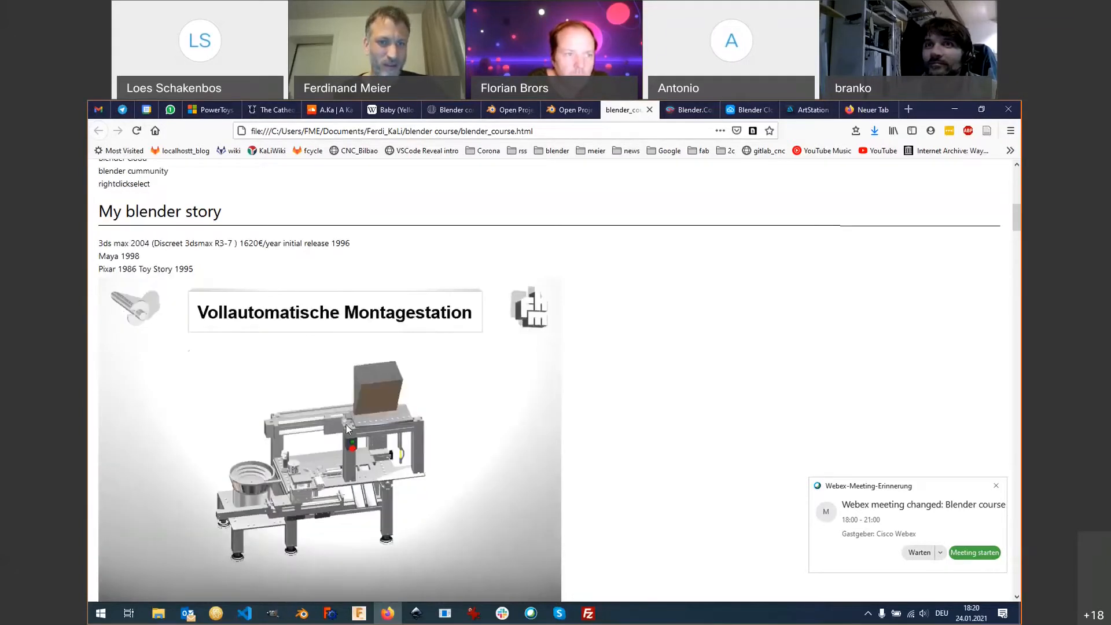
pyautogui.scroll(-1, 346, 426)
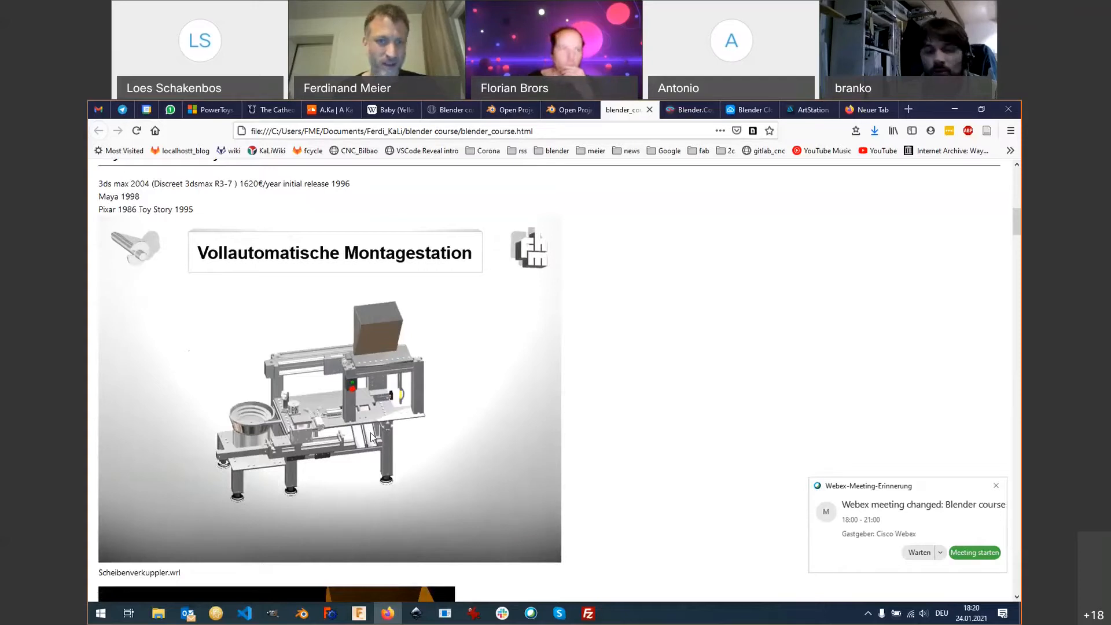
pyautogui.scroll(-5, 376, 429)
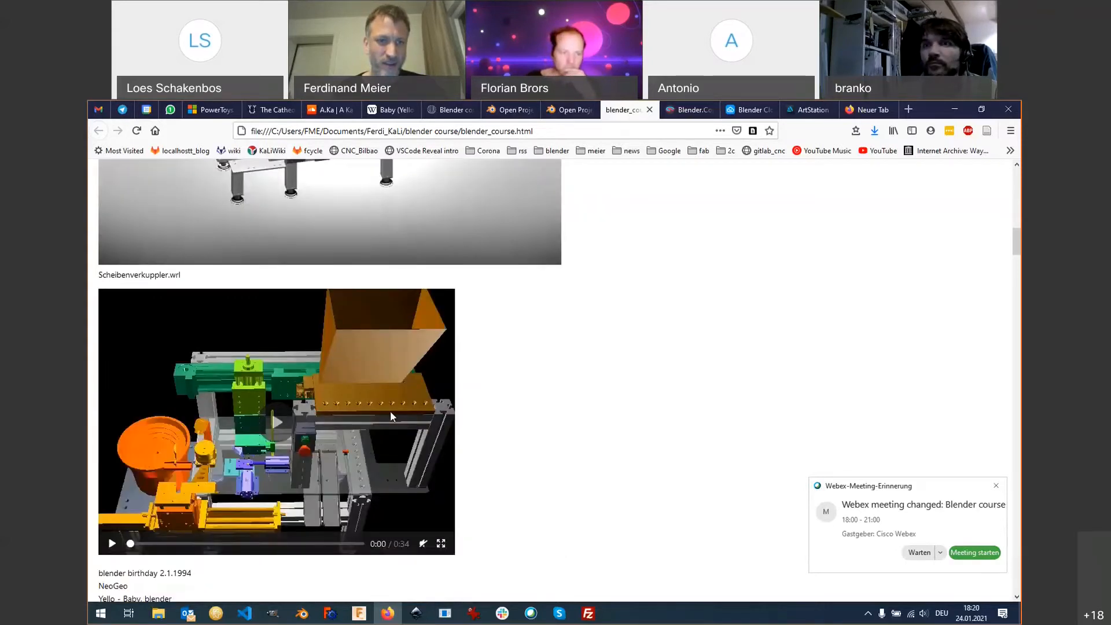
pyautogui.scroll(-2, 292, 341)
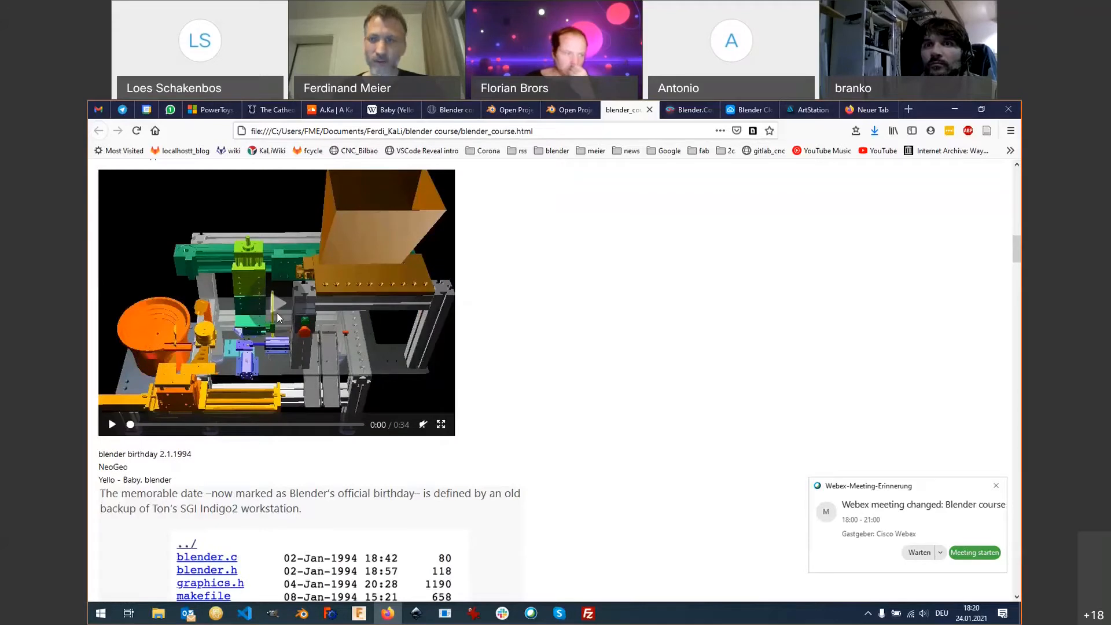
pyautogui.click(277, 316)
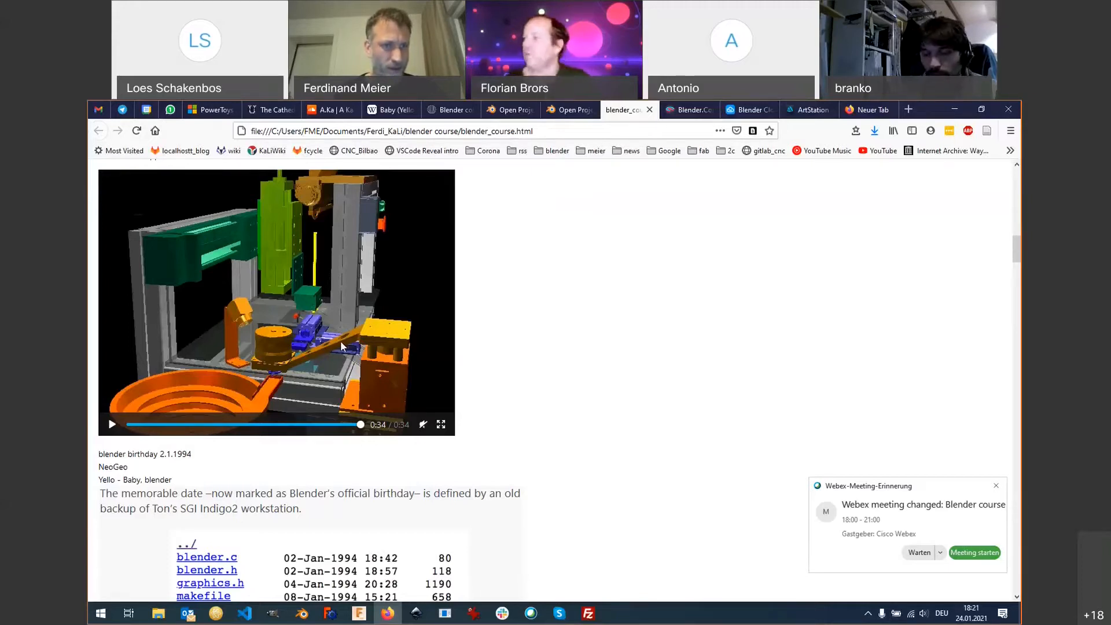
# Scroll past the 1994 file listing to the Iron Horse locomotive render numbered 78 009.
pyautogui.scroll(-3, 341, 344)
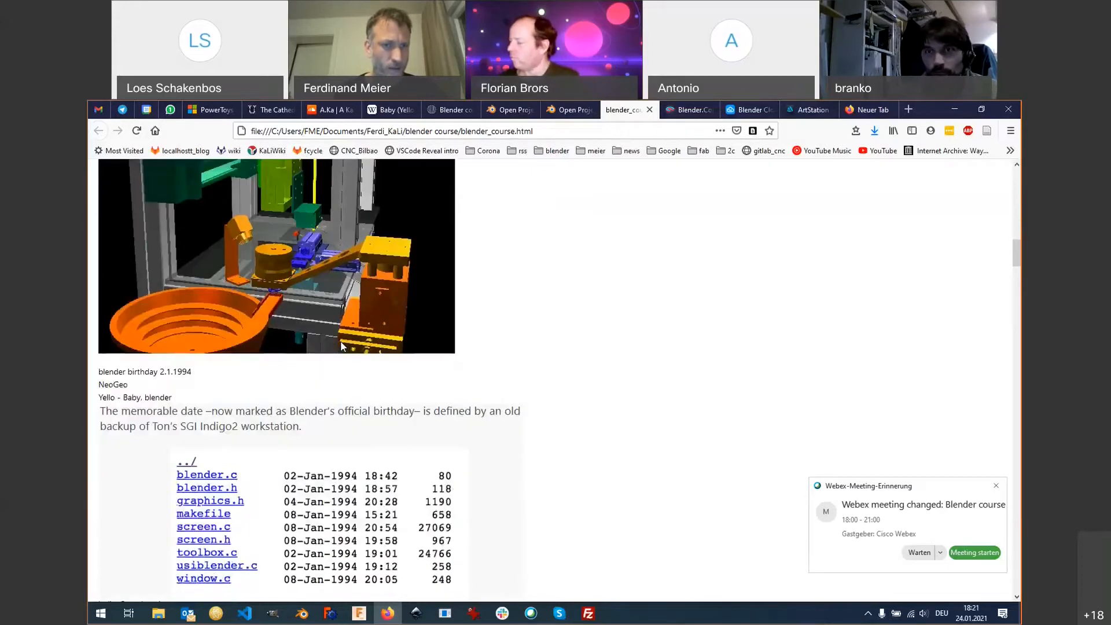
pyautogui.scroll(-4, 341, 346)
pyautogui.scroll(-5, 343, 346)
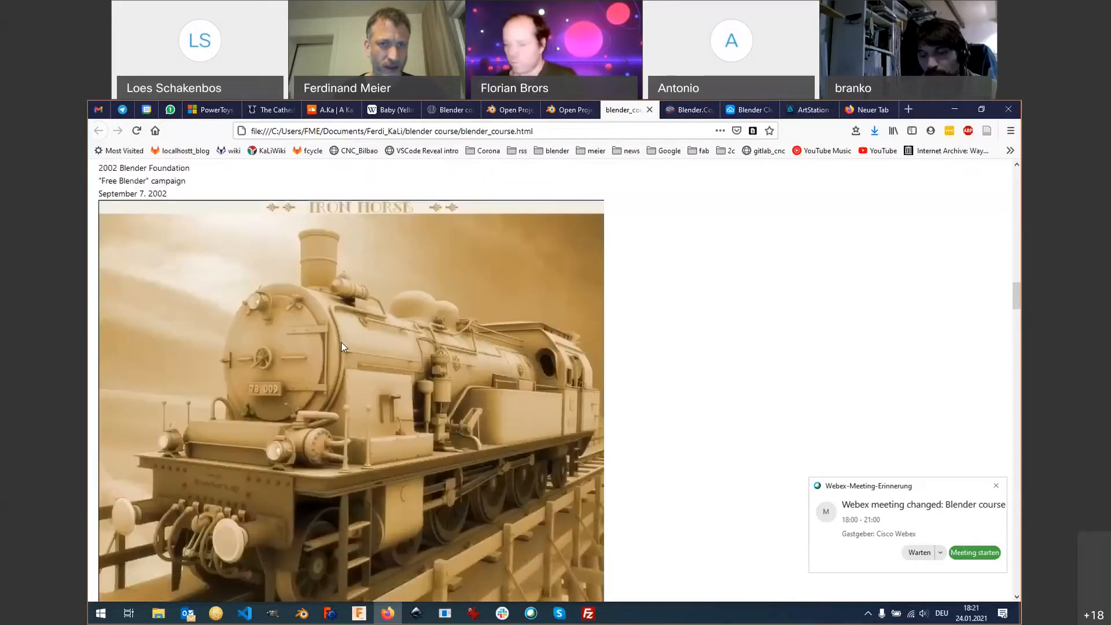
pyautogui.scroll(-1, 342, 346)
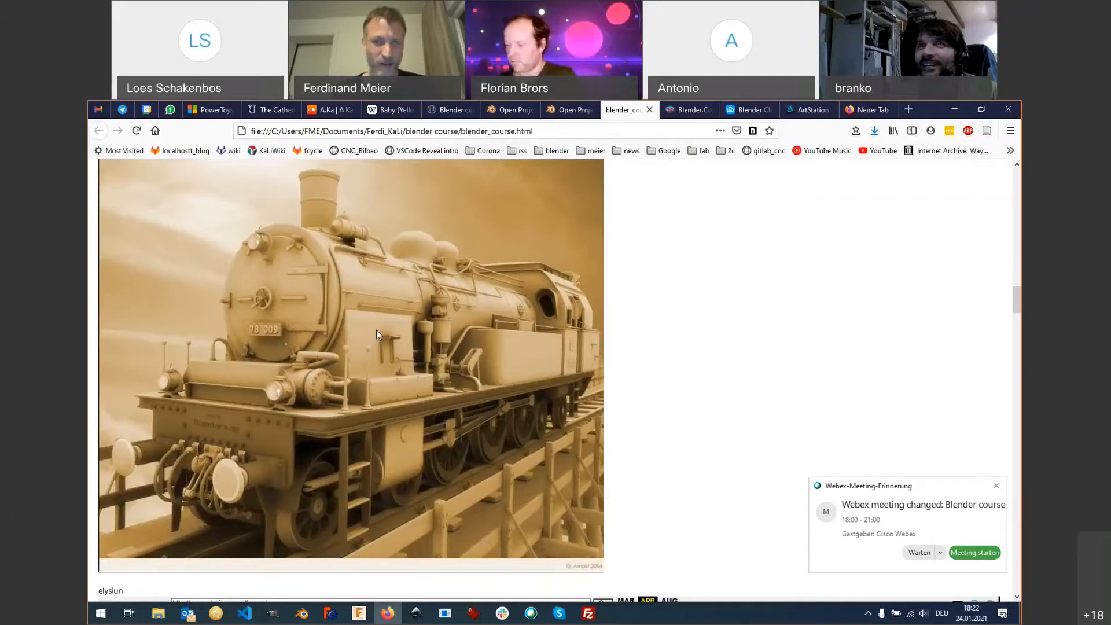
# Scroll back to 'blender birthday 2.1.1994', its 1994 file listing and the Indigo2 workstation photo.
pyautogui.scroll(2, 385, 375)
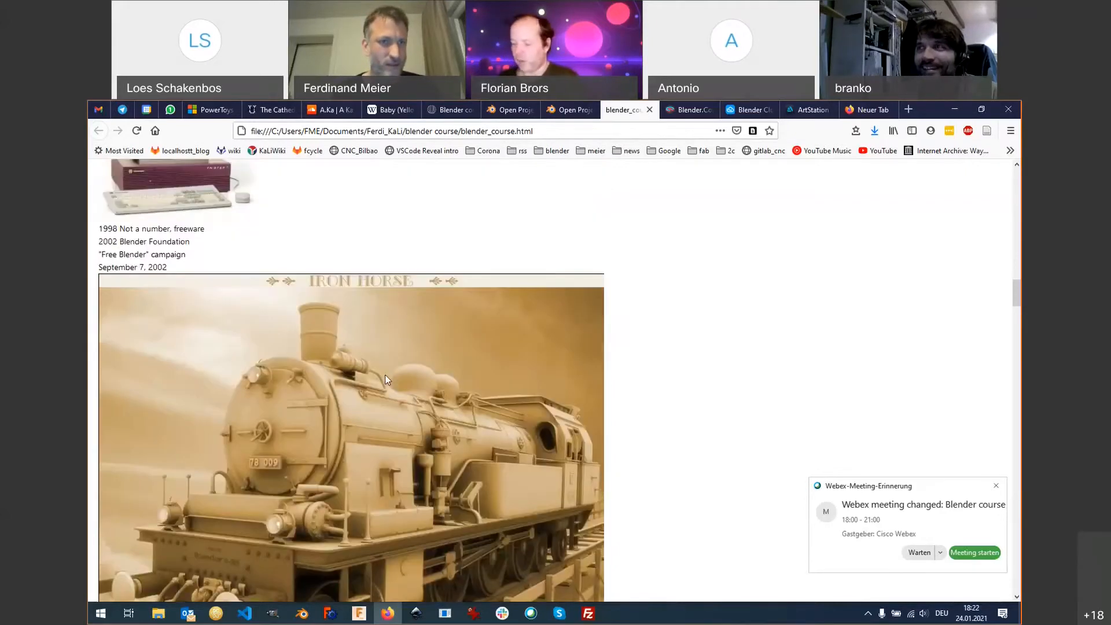
pyautogui.scroll(4, 387, 379)
pyautogui.scroll(2, 387, 379)
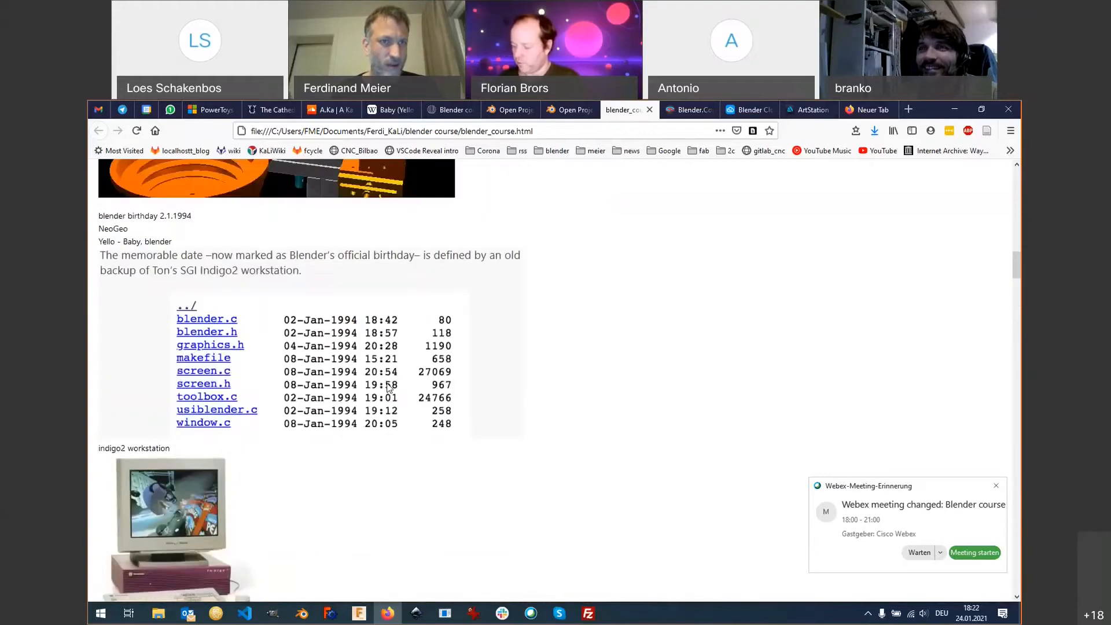
pyautogui.scroll(1, 389, 389)
pyautogui.scroll(1, 389, 394)
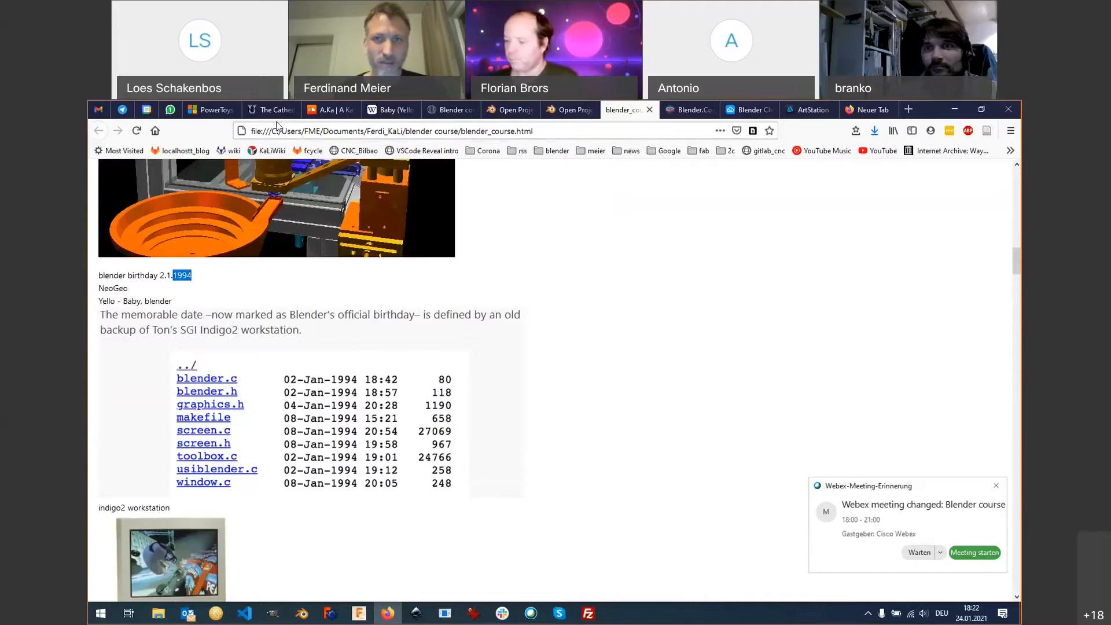
pyautogui.moveTo(350, 166)
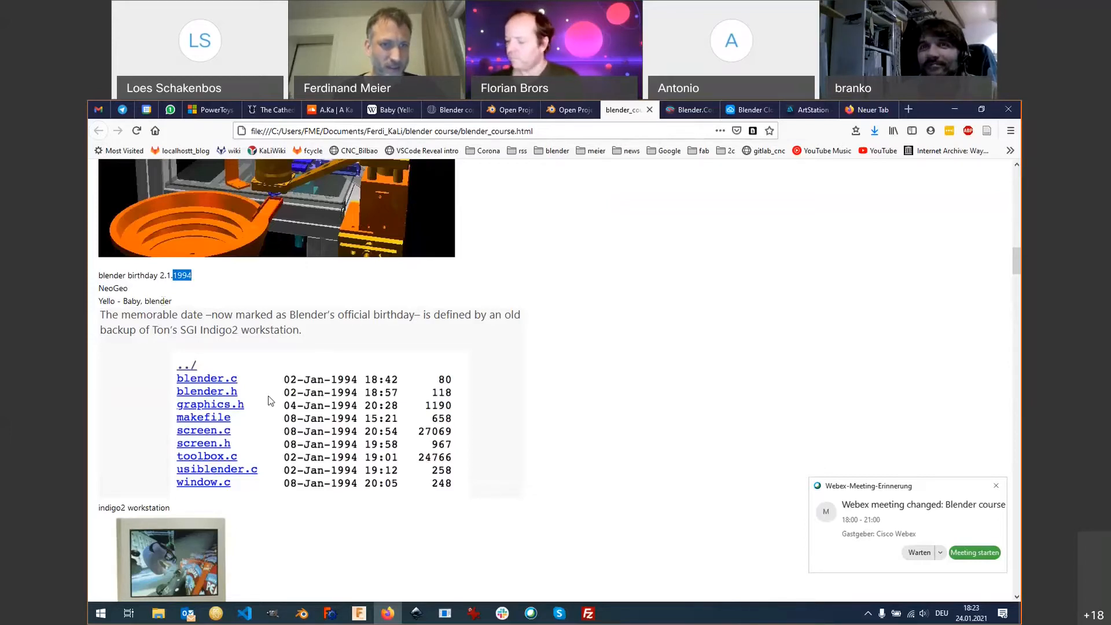
pyautogui.scroll(-2, 232, 365)
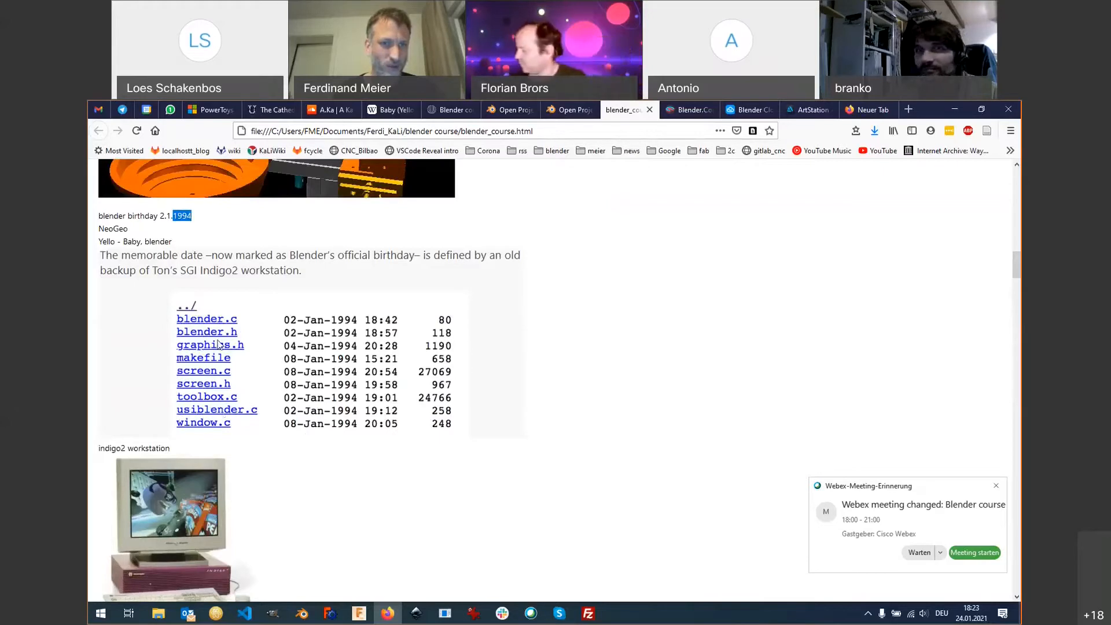
pyautogui.scroll(-2, 218, 344)
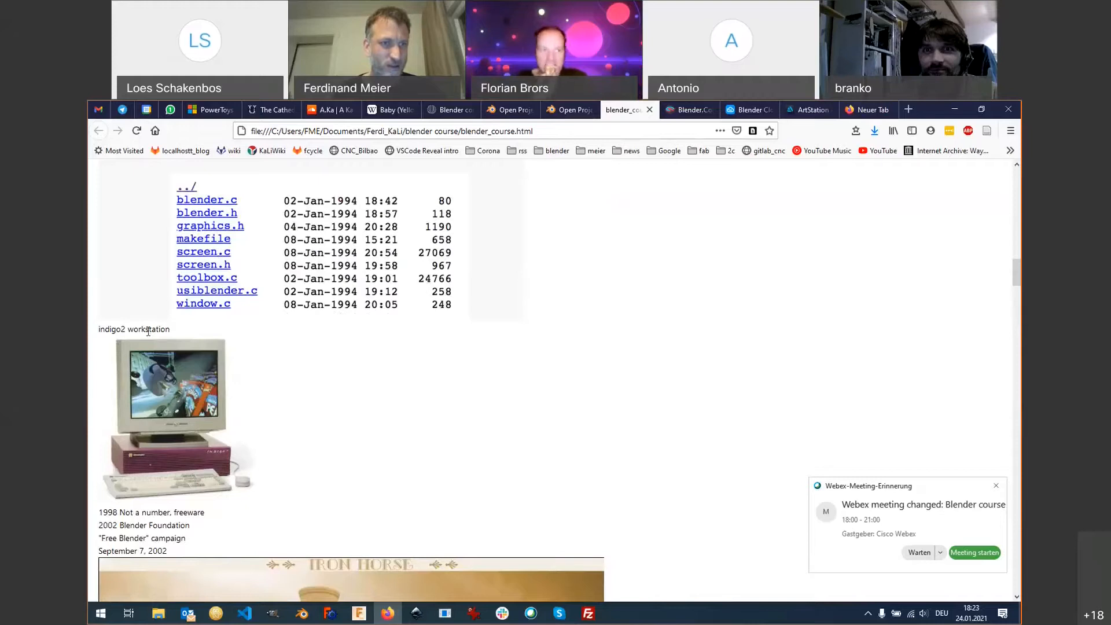
# Highlight the phrase 'Not a number' on the 1998 line of the notes.
pyautogui.scroll(-1, 172, 397)
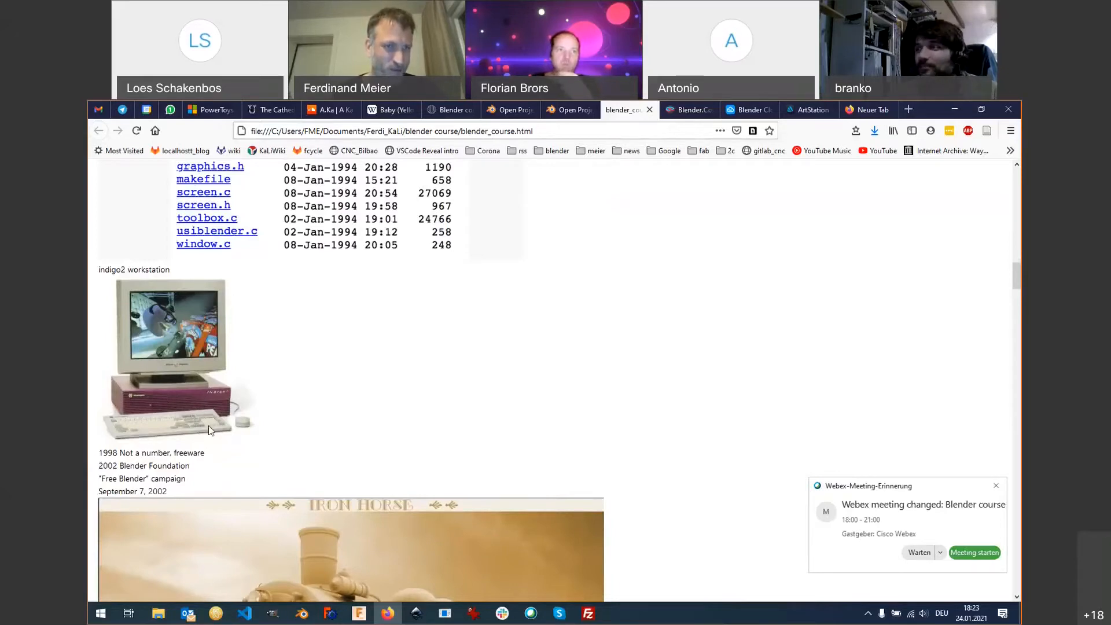
pyautogui.scroll(-1, 210, 431)
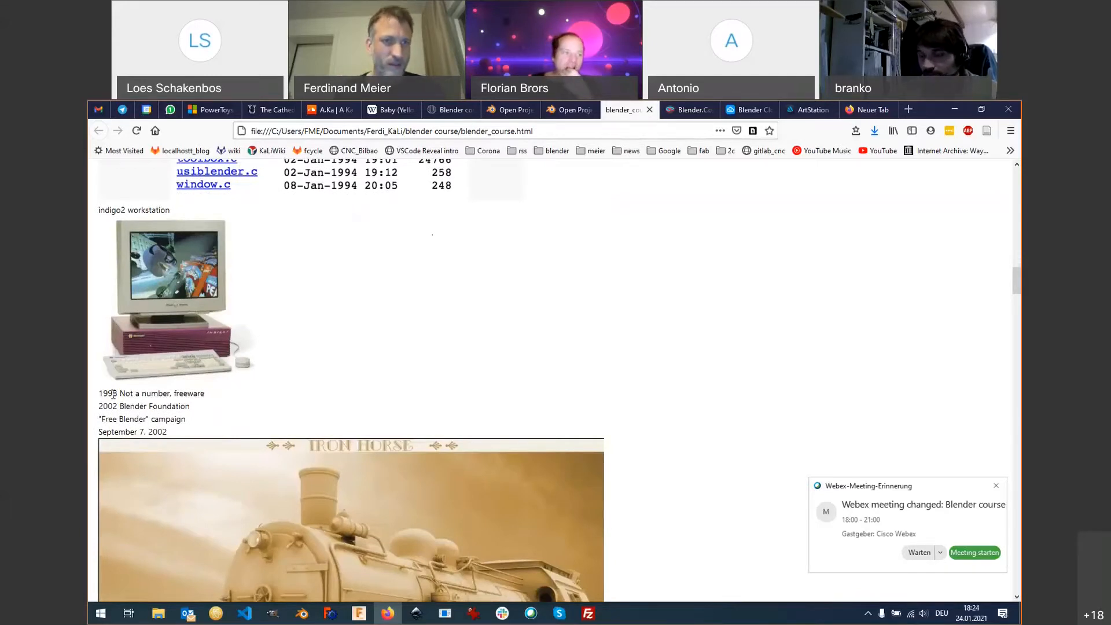
pyautogui.scroll(4, 156, 349)
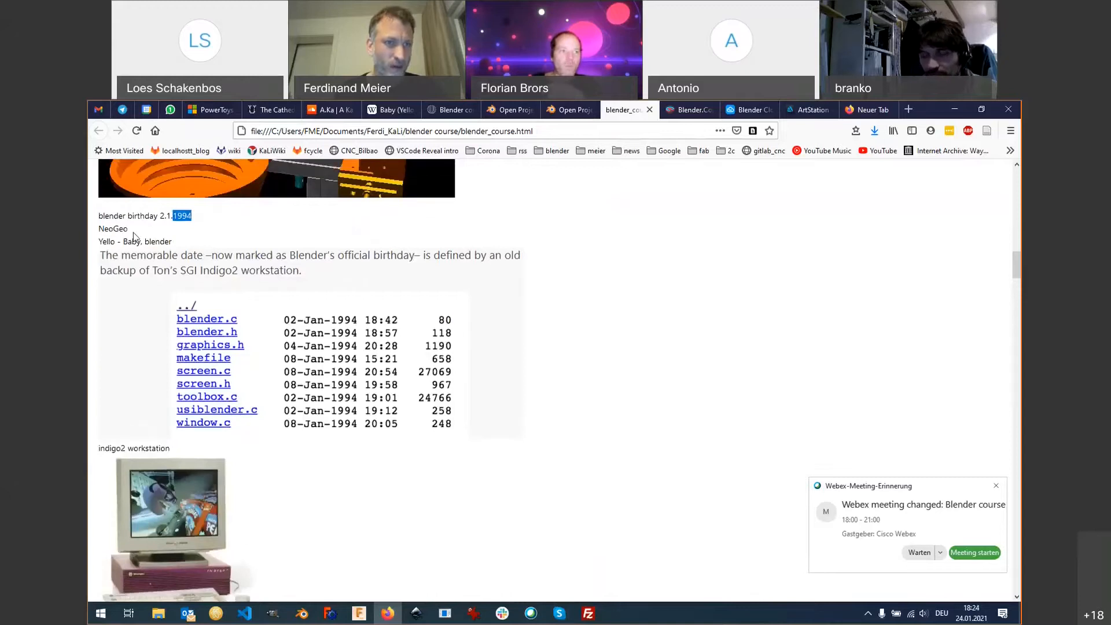
pyautogui.scroll(-3, 189, 452)
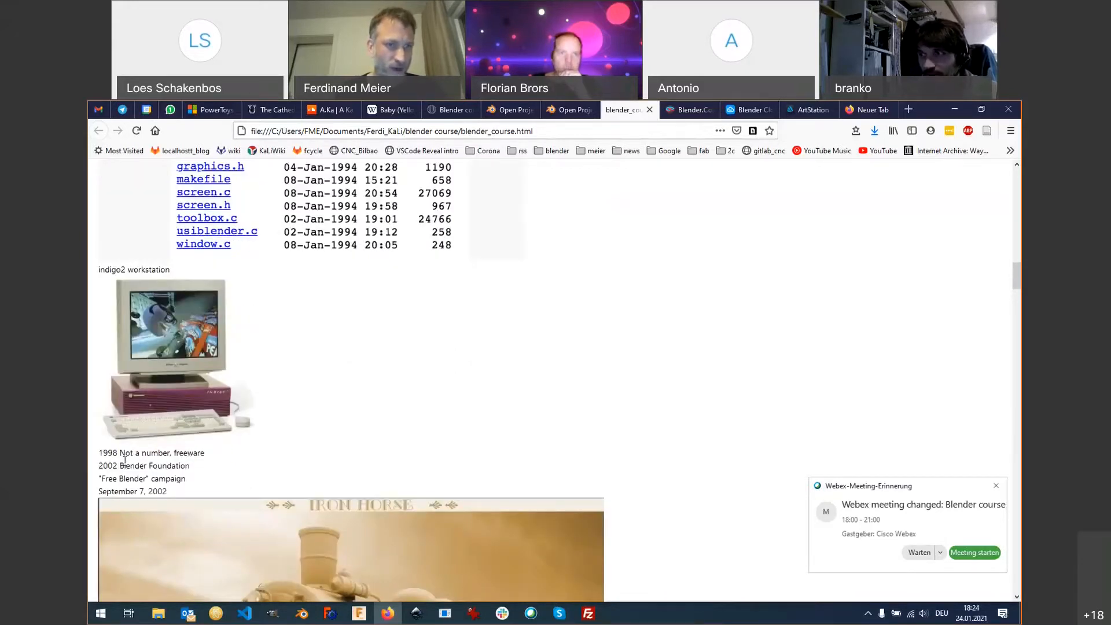
pyautogui.moveTo(119, 452); pyautogui.dragTo(171, 450)
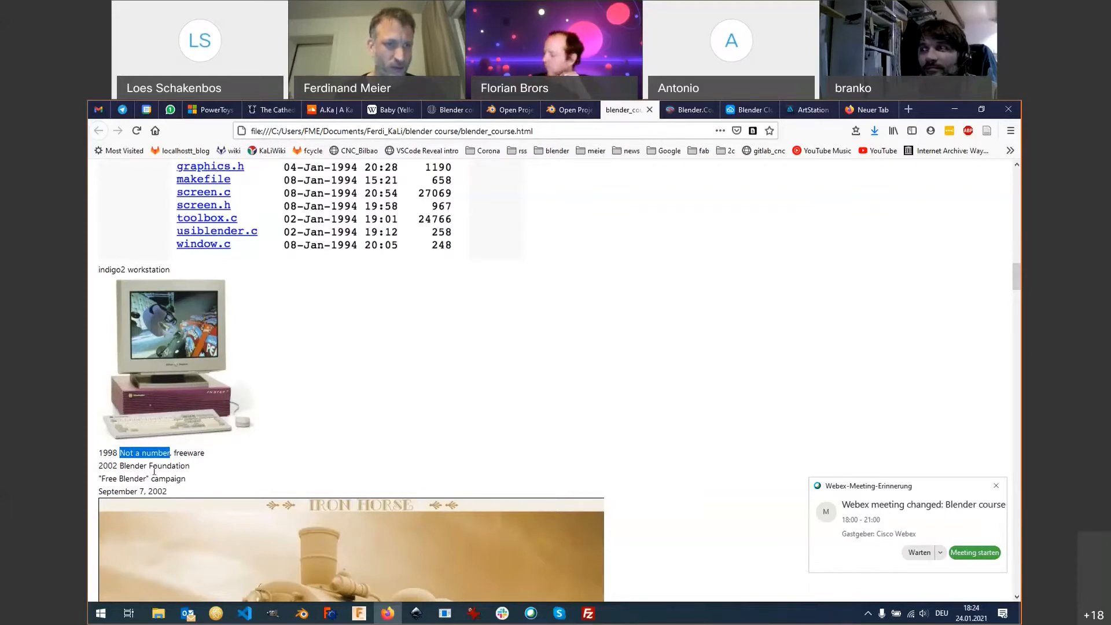
# Highlight 'Blender Foundation' on the 2002 line.
pyautogui.scroll(-1, 155, 469)
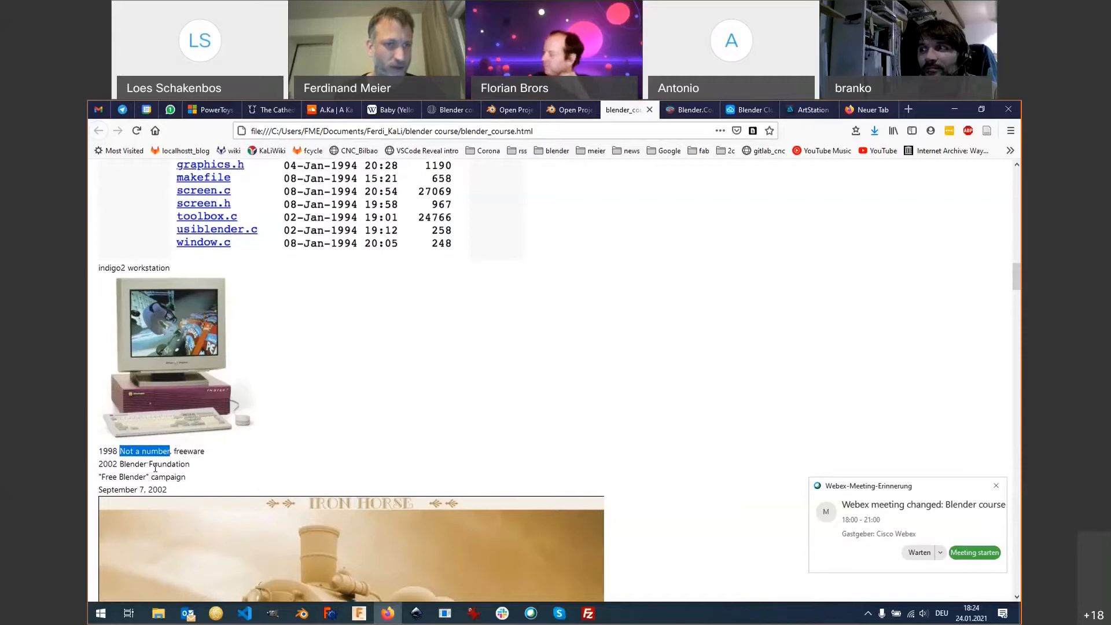
pyautogui.scroll(-1, 155, 468)
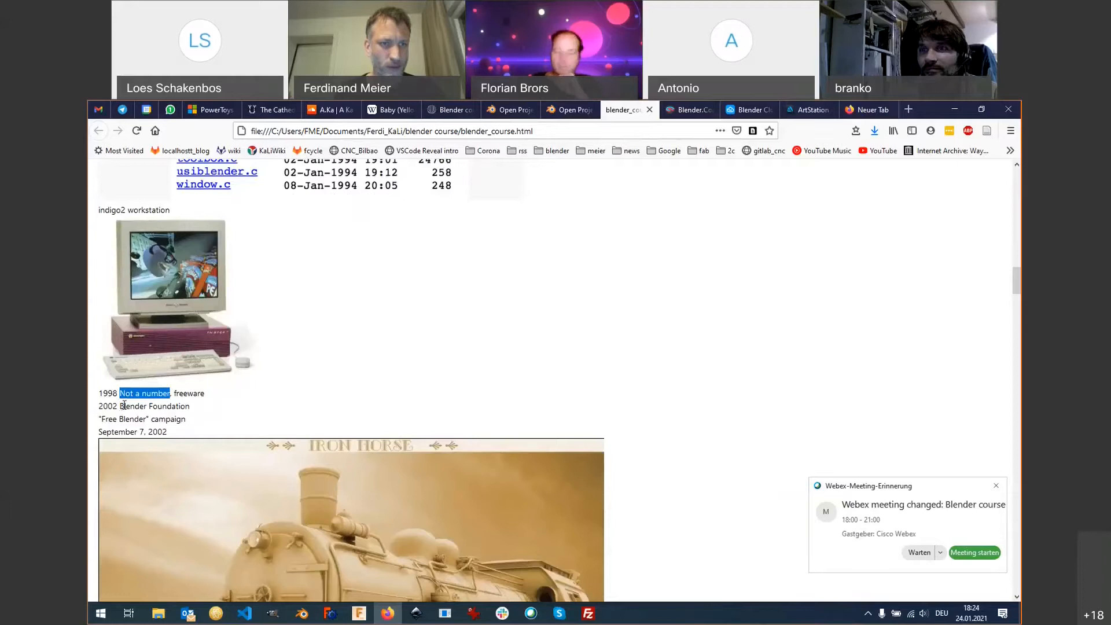
pyautogui.moveTo(121, 405); pyautogui.dragTo(190, 406)
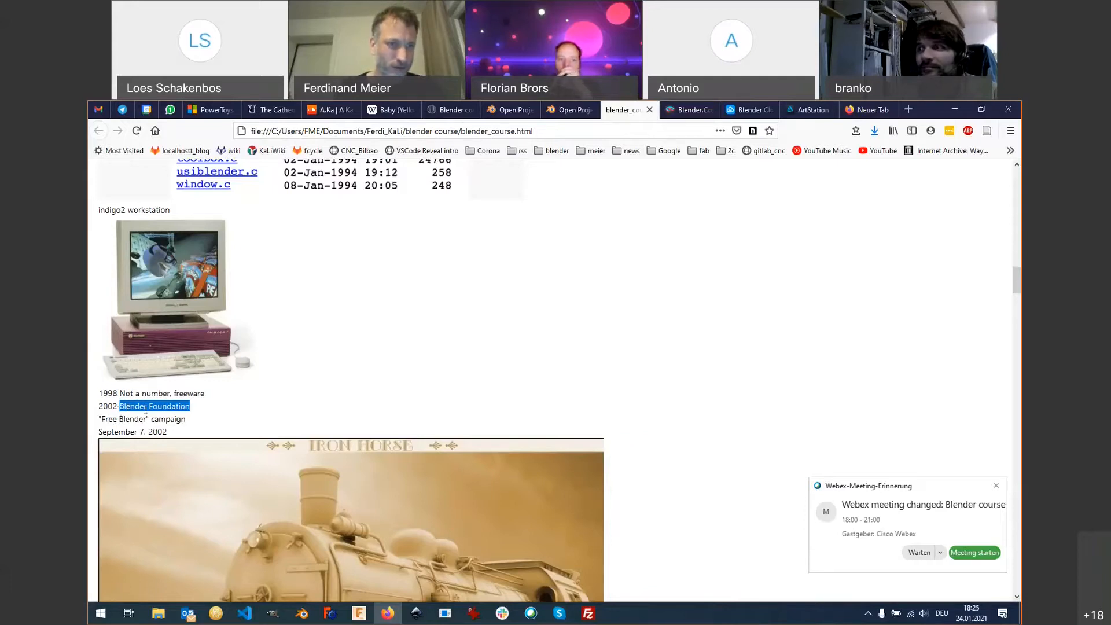
# Scroll to the April 2005 elYsiun forum index screenshot above the 'Suse Linux 6' entry.
pyautogui.scroll(-4, 146, 411)
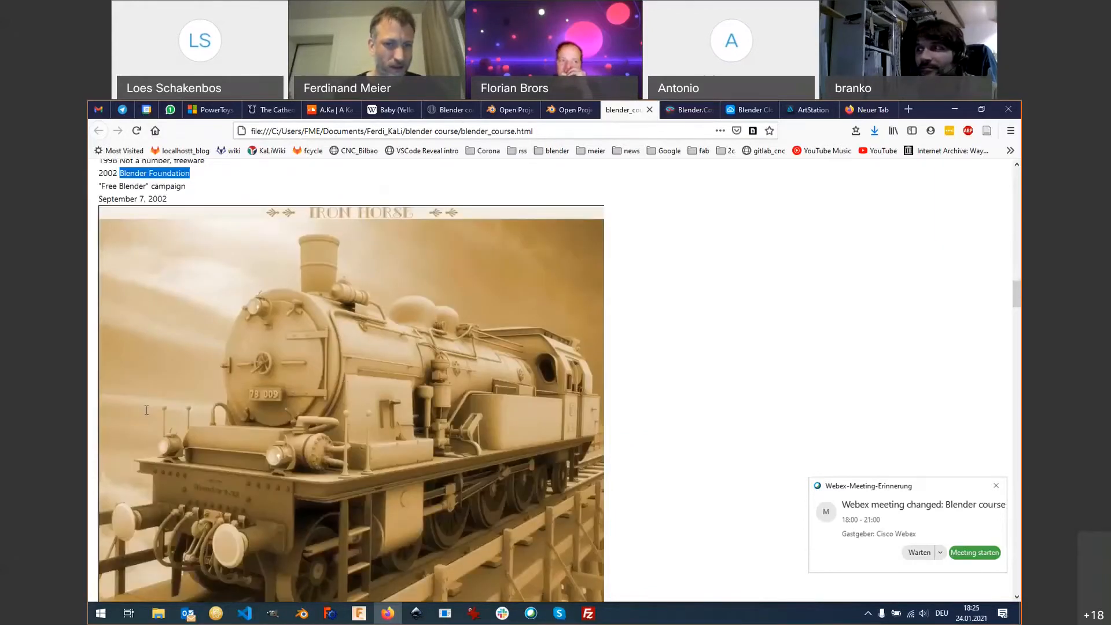
pyautogui.scroll(-4, 147, 410)
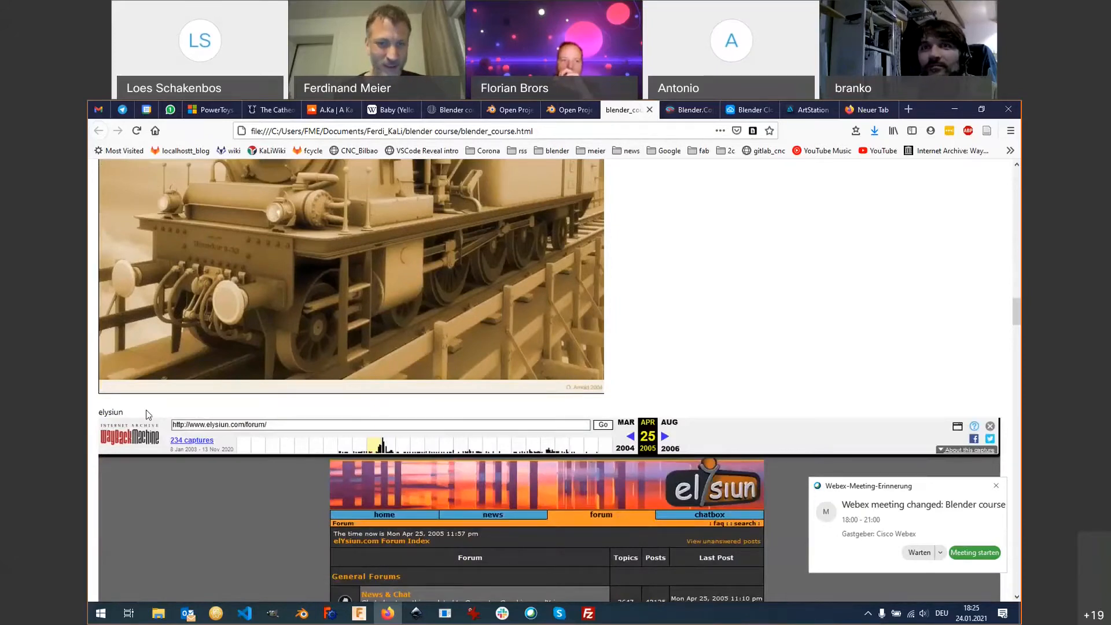
pyautogui.scroll(-5, 204, 444)
pyautogui.scroll(-5, 204, 445)
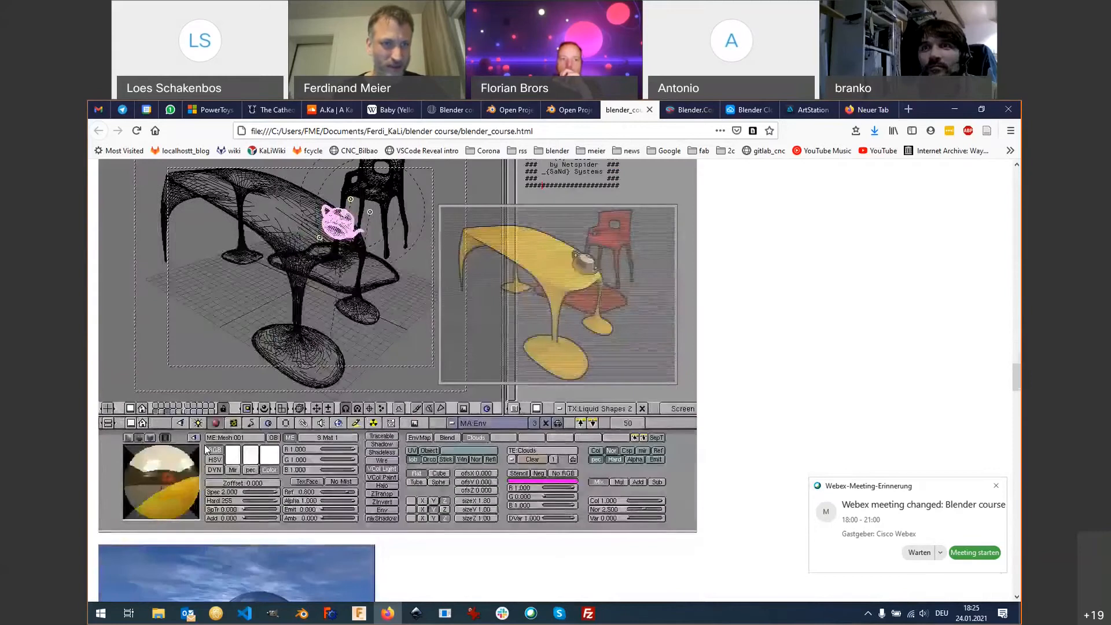
pyautogui.scroll(1, 204, 444)
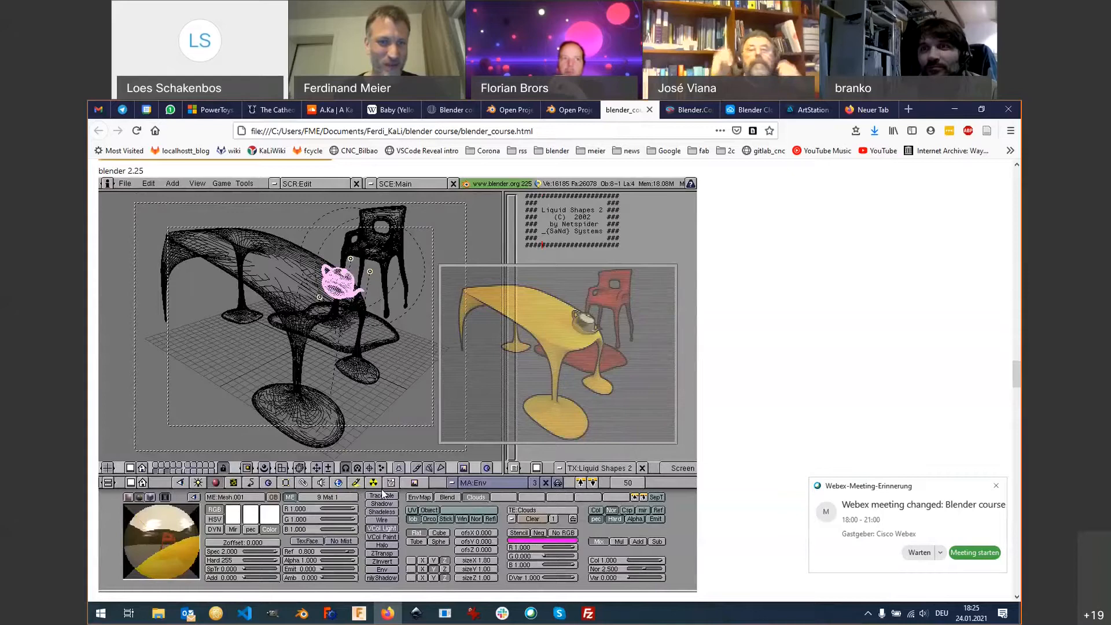
pyautogui.scroll(2, 383, 494)
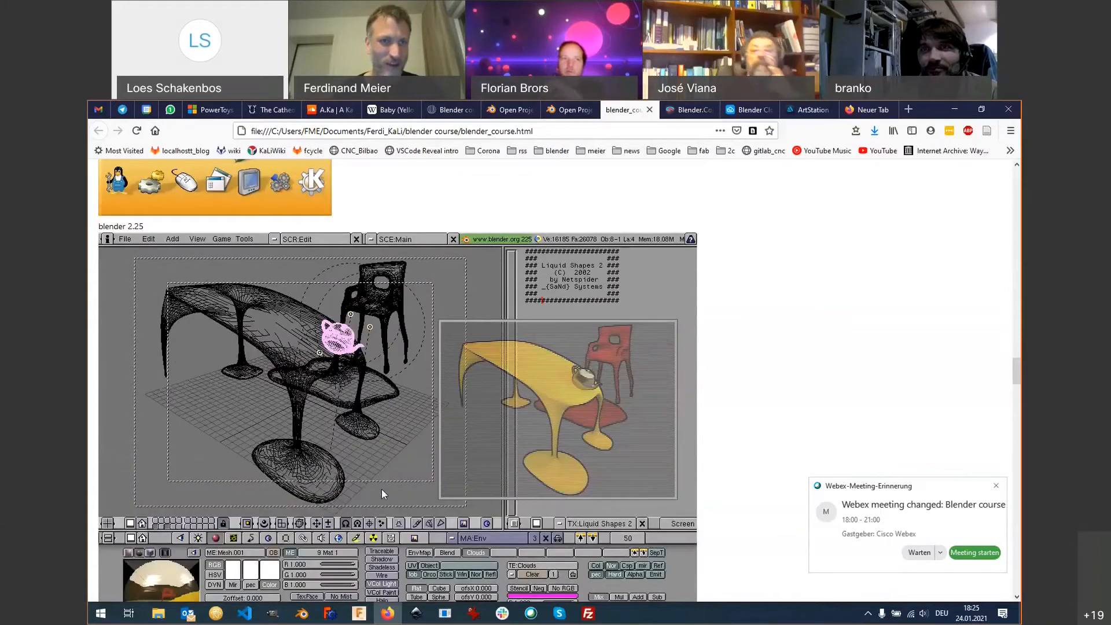
pyautogui.scroll(3, 382, 493)
pyautogui.scroll(12, 381, 489)
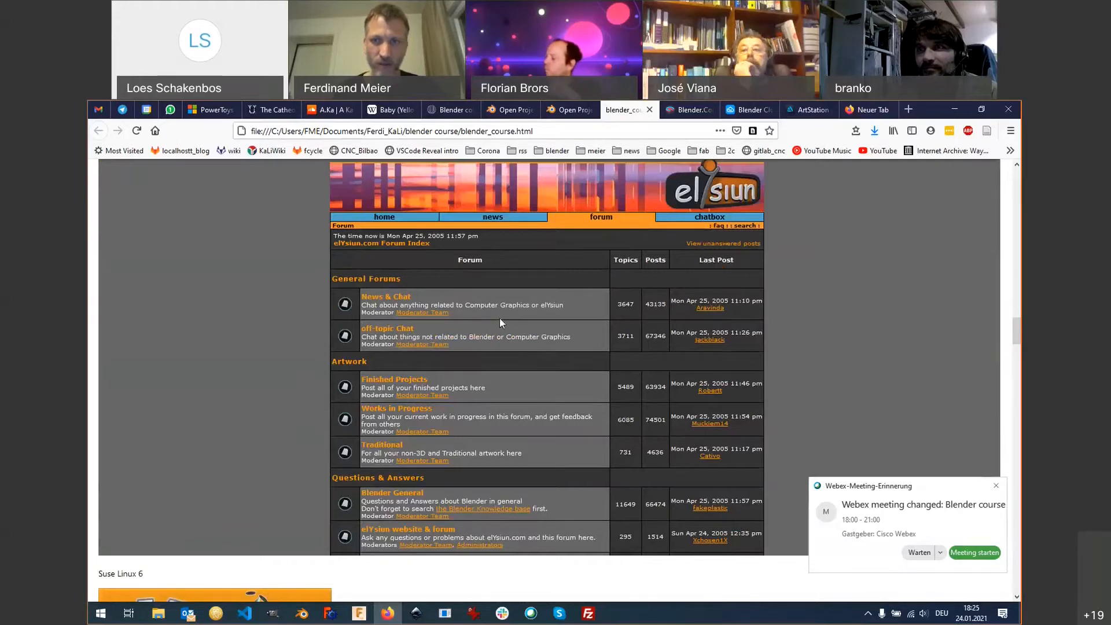
# Scroll down to the Suse Linux 6 KDE dragon image and the top of the 'blender 2.25' screenshot.
pyautogui.scroll(2, 501, 322)
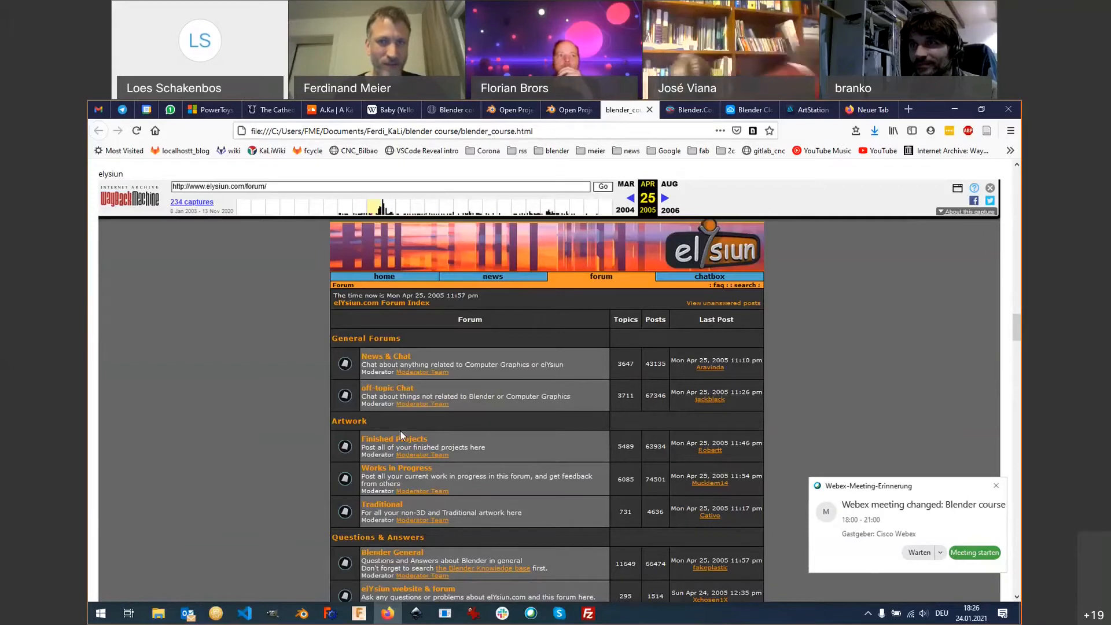
pyautogui.scroll(-2, 448, 436)
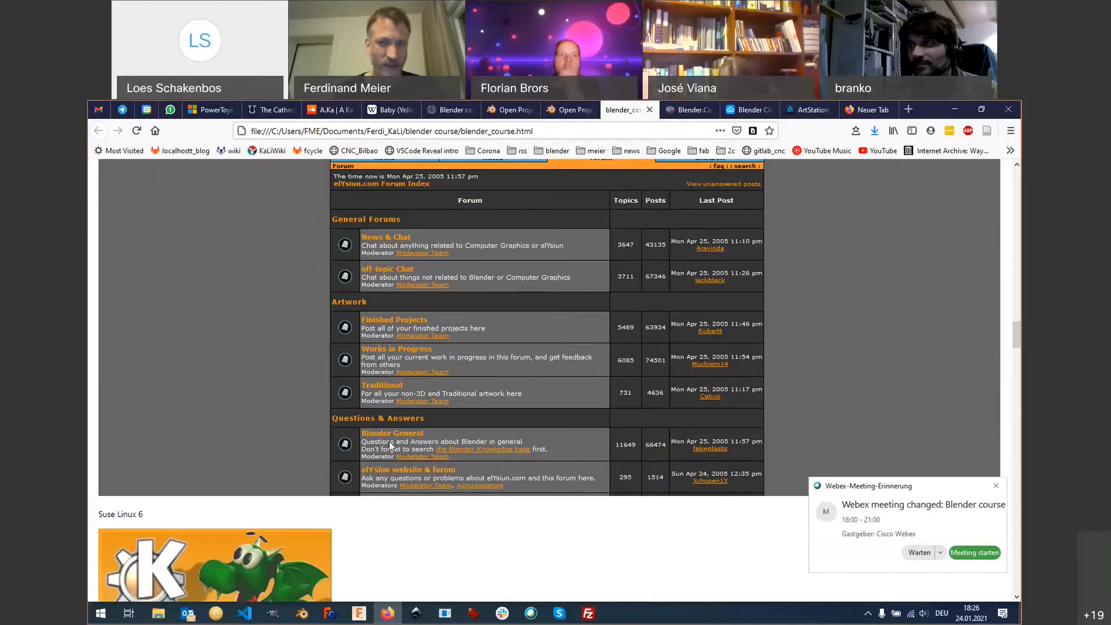
pyautogui.scroll(-1, 392, 443)
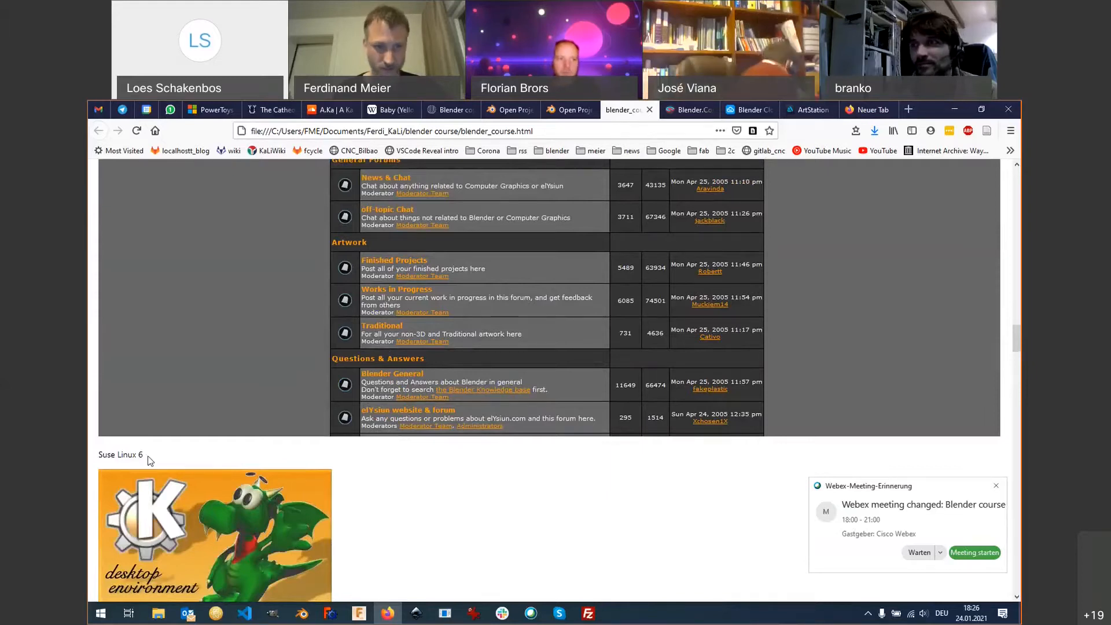
pyautogui.scroll(-1, 193, 479)
pyautogui.scroll(-2, 194, 481)
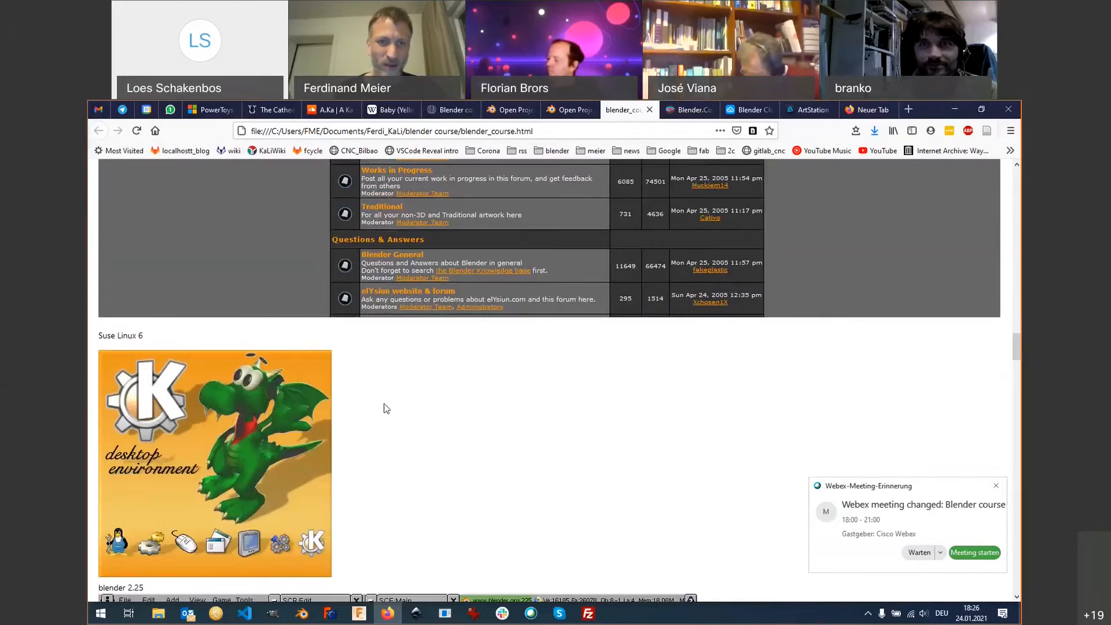
pyautogui.scroll(3, 429, 352)
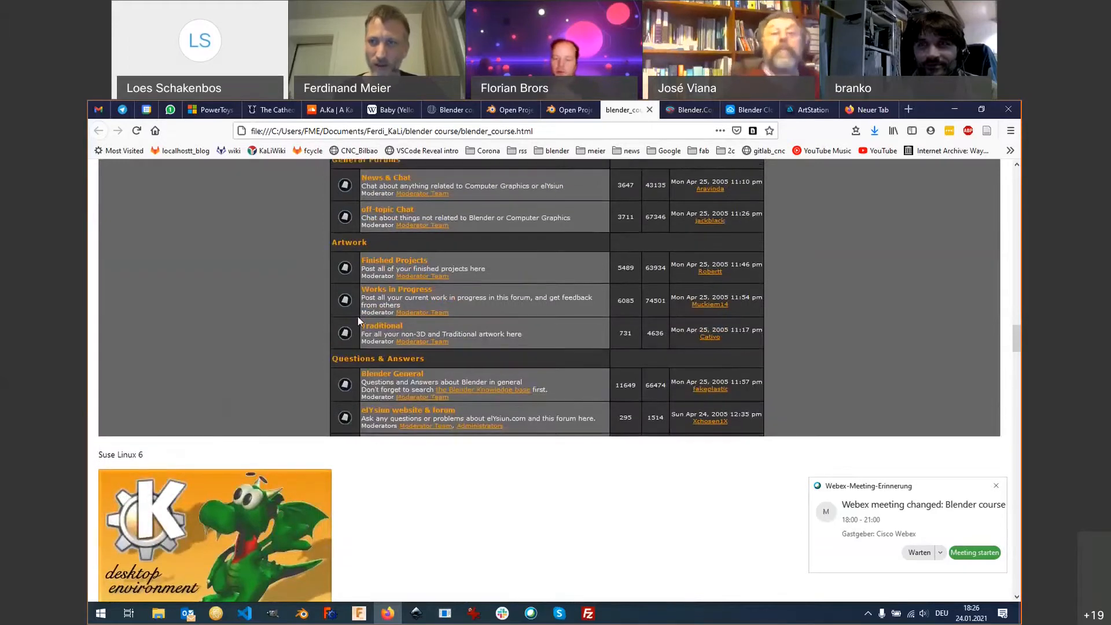
pyautogui.scroll(-3, 278, 467)
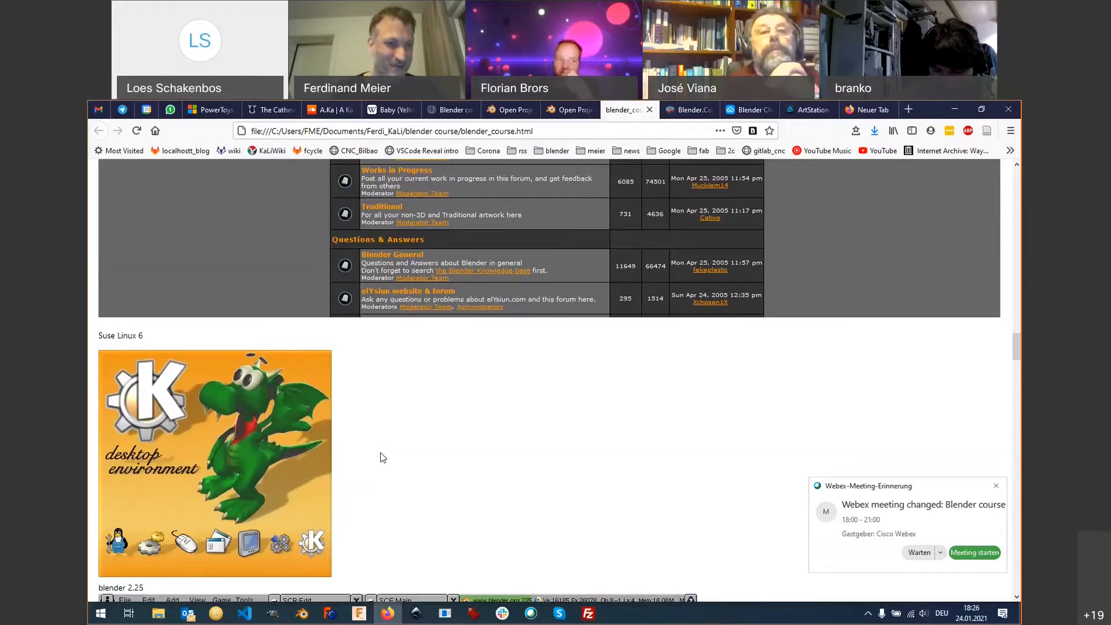
pyautogui.scroll(-1, 381, 457)
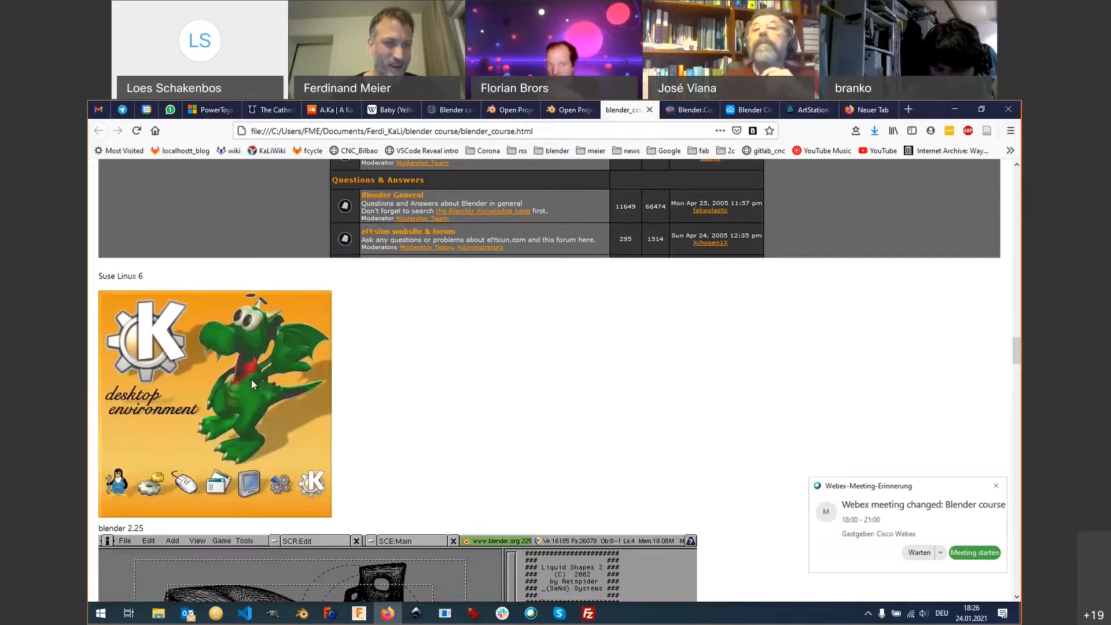
# Scroll to the 'blender 2.32 2004' glass-sphere render, followed by the '2006 BMW' and 'blender yafaray' notes.
pyautogui.scroll(-2, 251, 380)
pyautogui.scroll(-3, 251, 382)
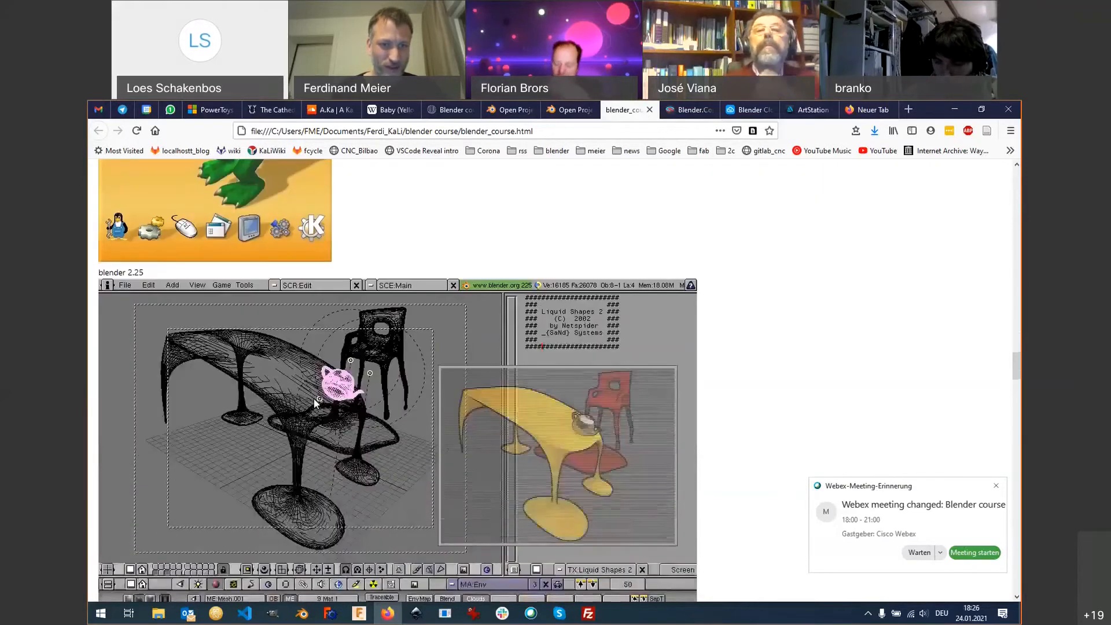
pyautogui.scroll(-2, 391, 405)
pyautogui.scroll(-3, 391, 407)
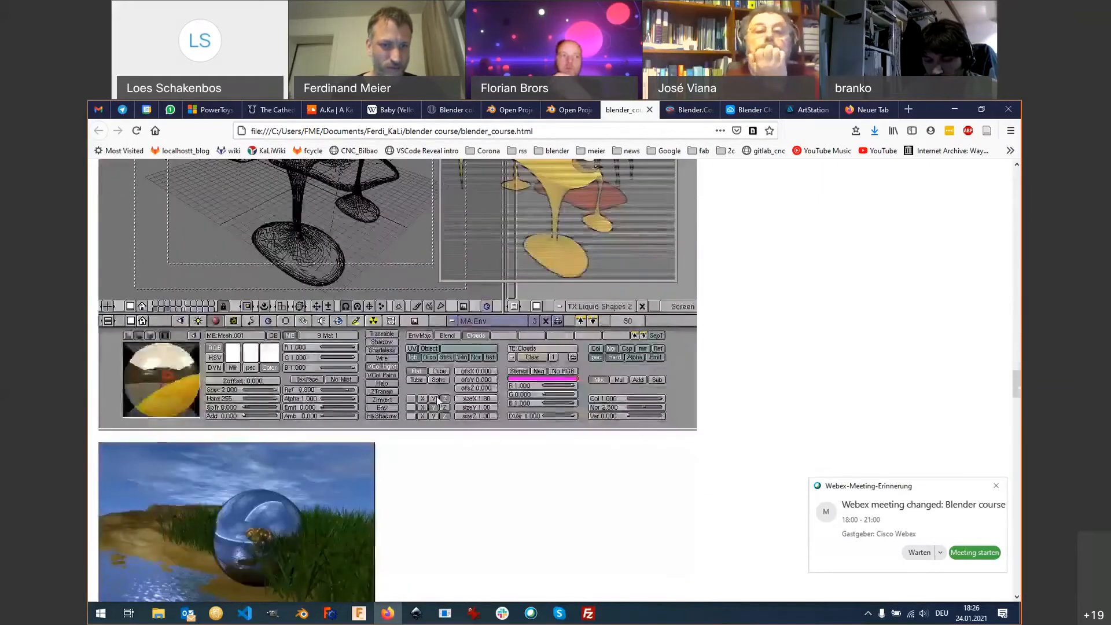
pyautogui.scroll(-1, 439, 401)
pyautogui.scroll(-1, 439, 402)
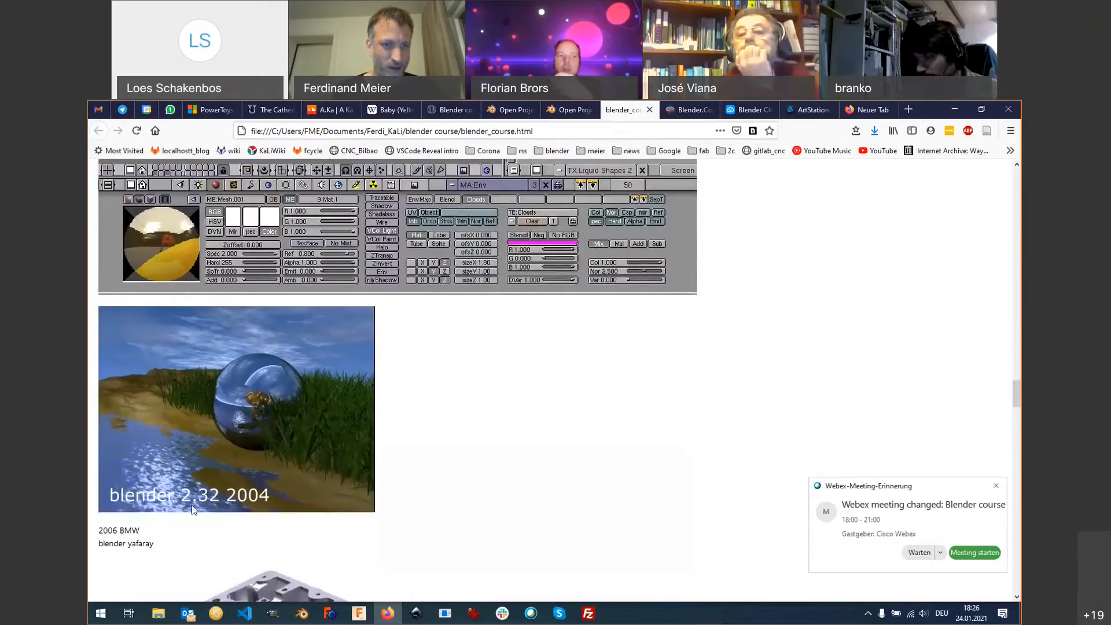
pyautogui.scroll(-1, 216, 506)
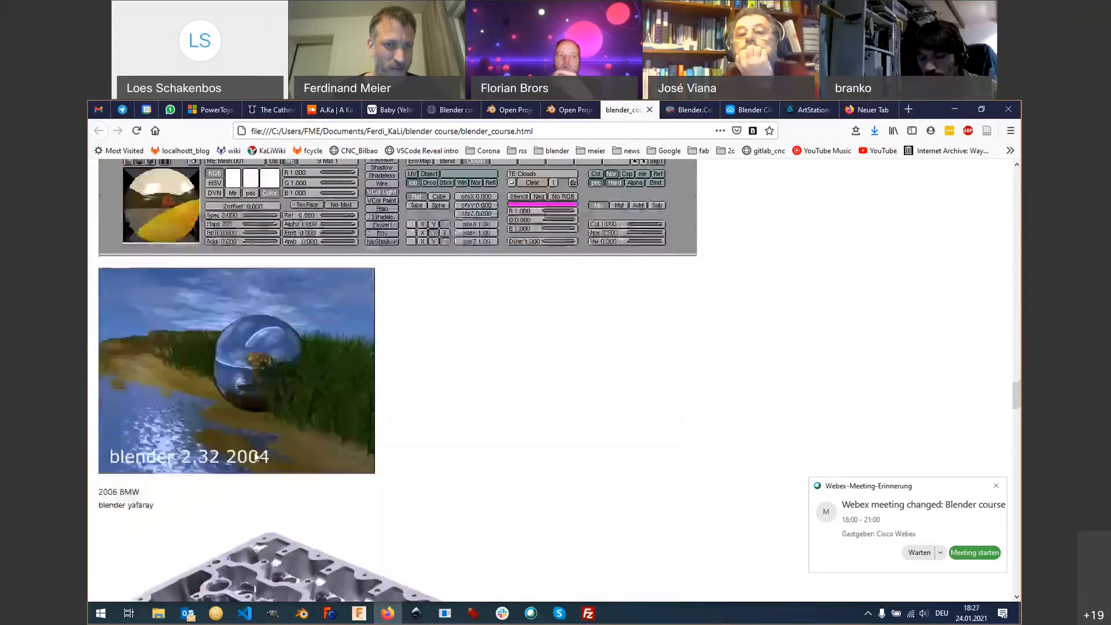
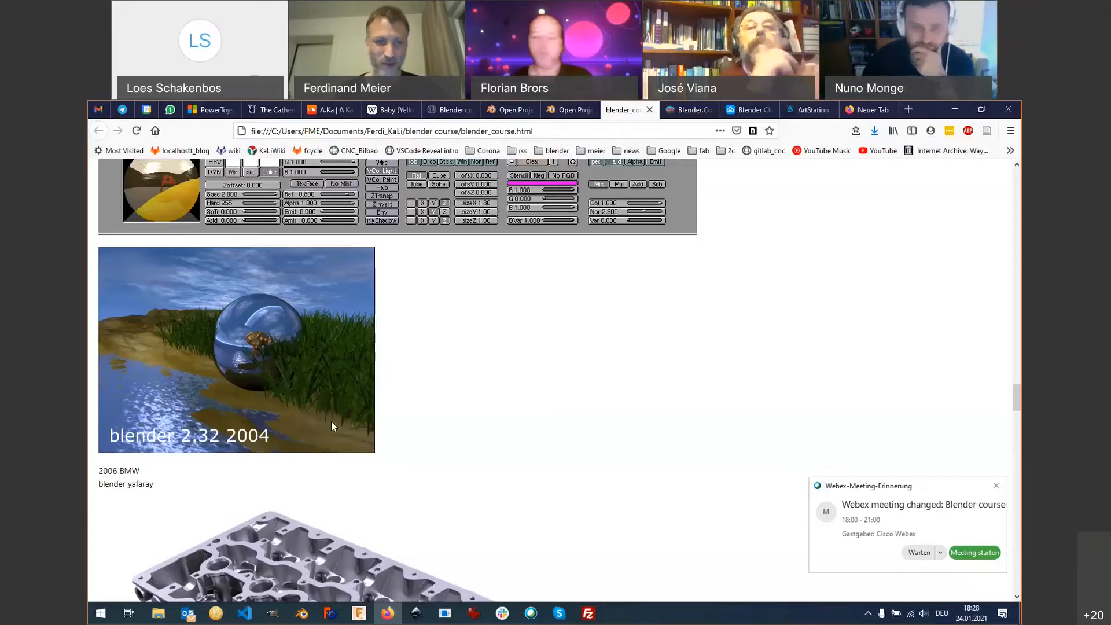
# Scroll past the 2006 BMW engine renders, highlighting 'yafaray', down to the 2009 Summerlab entry.
pyautogui.scroll(-2, 332, 427)
pyautogui.scroll(-2, 333, 427)
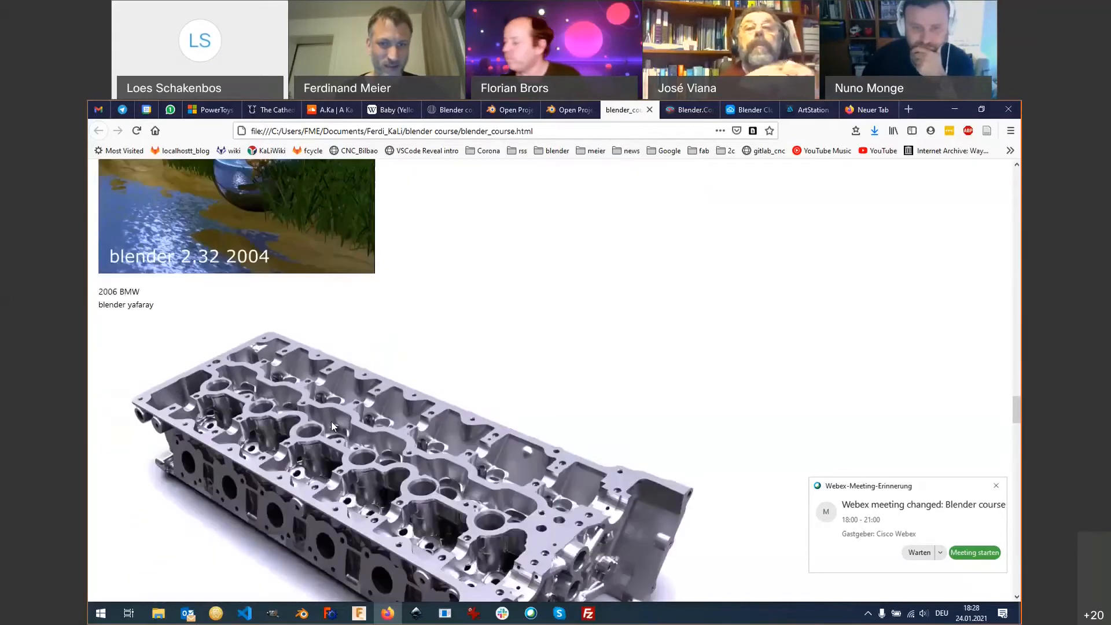
pyautogui.scroll(-2, 333, 426)
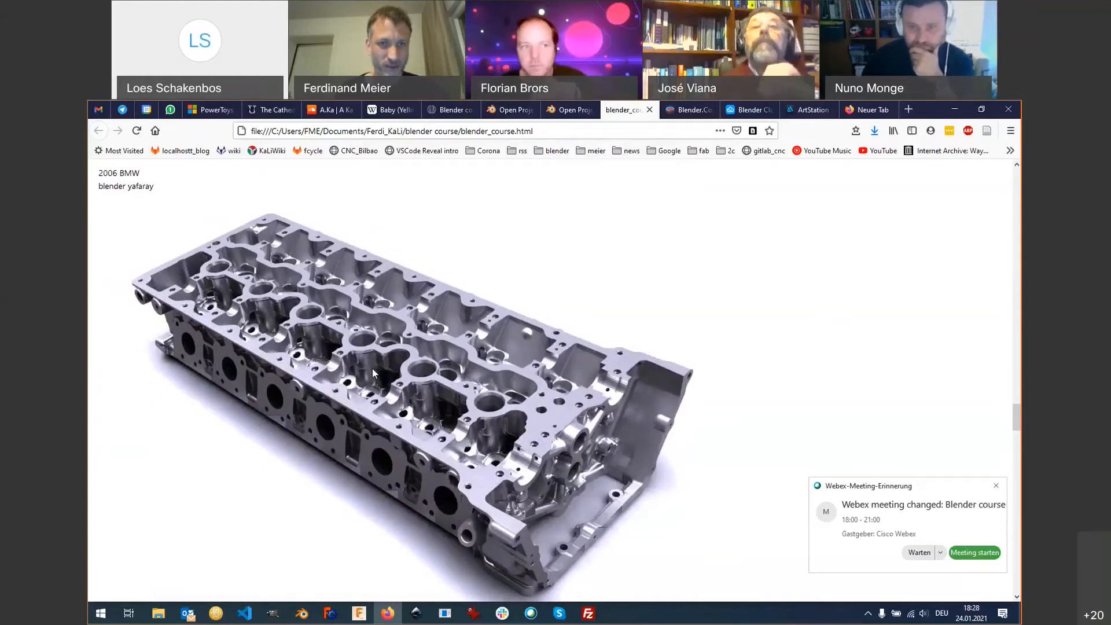
pyautogui.doubleClick(139, 186)
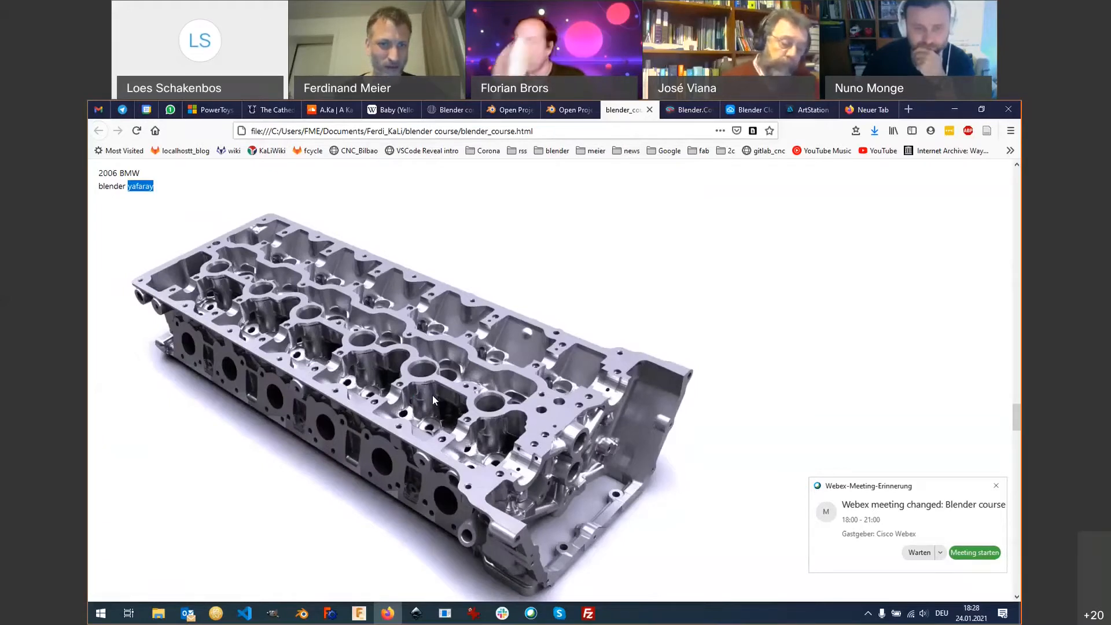
pyautogui.scroll(-4, 433, 396)
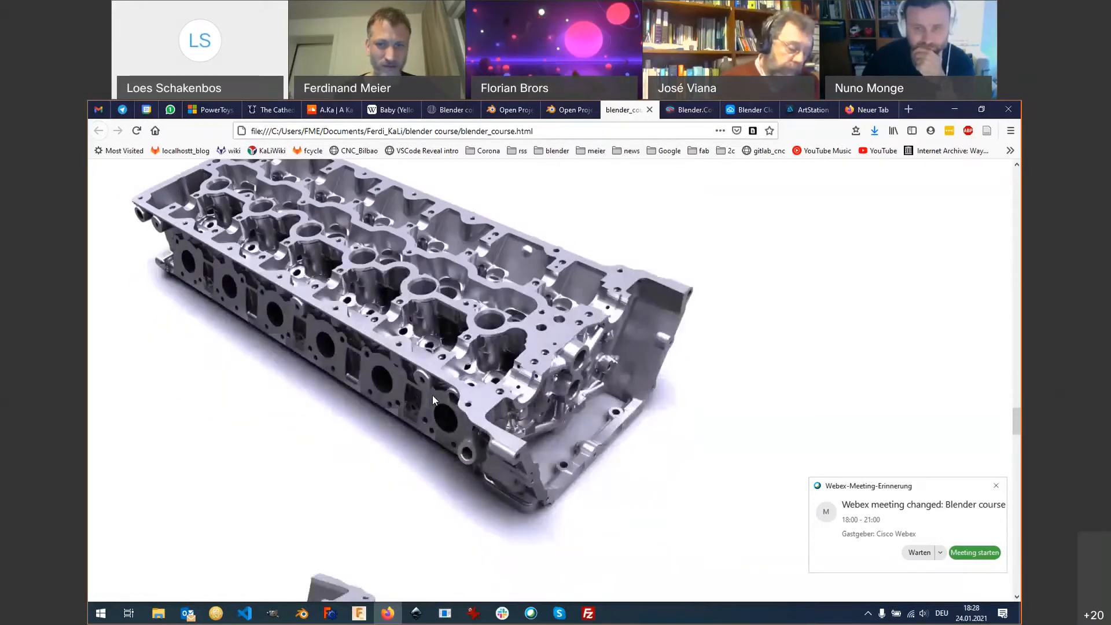
pyautogui.scroll(-4, 433, 396)
pyautogui.scroll(-4, 432, 399)
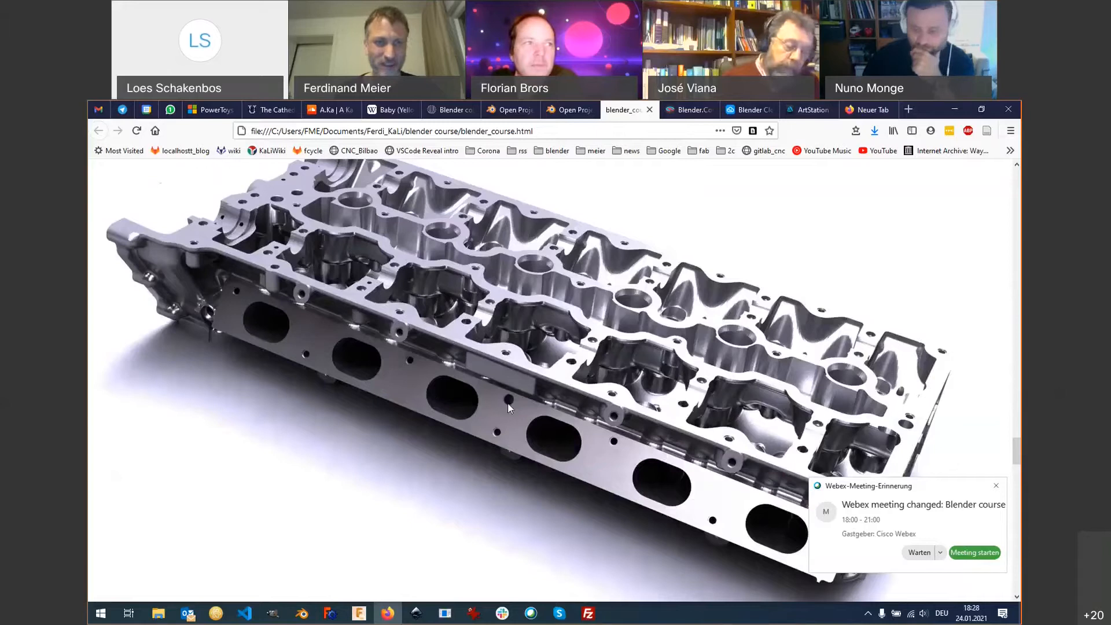
pyautogui.scroll(-4, 526, 434)
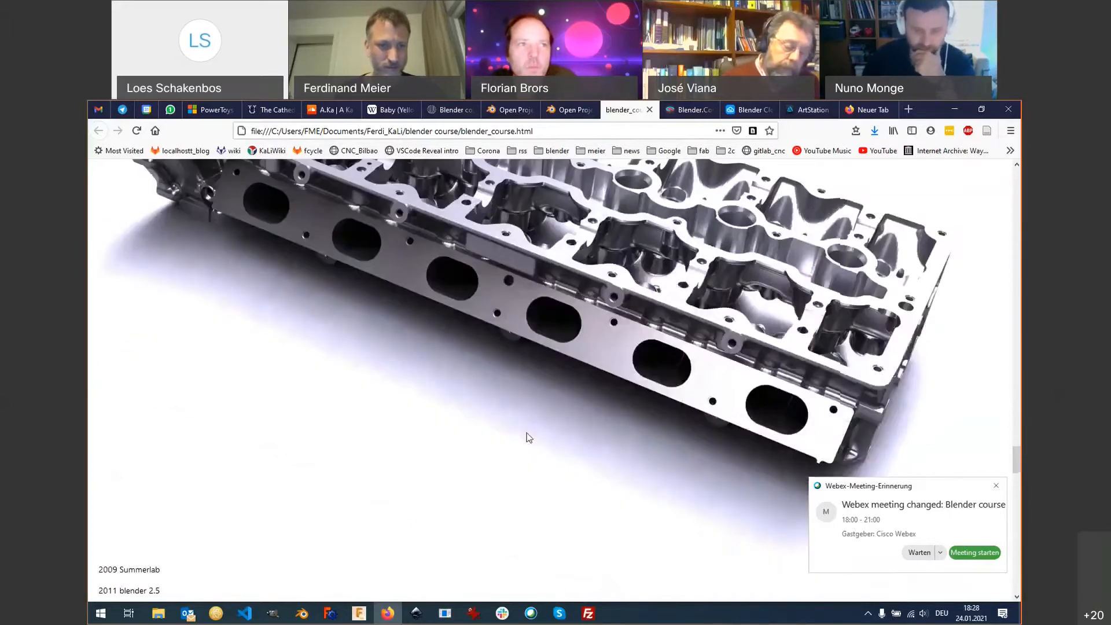
pyautogui.scroll(-4, 528, 436)
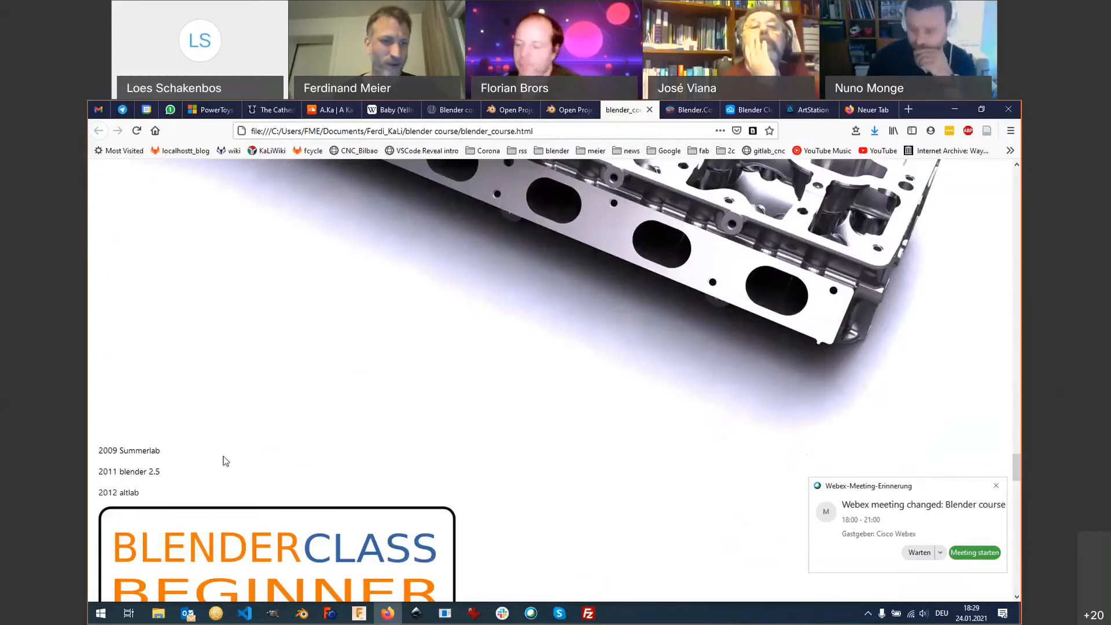
# Open the 2009 Summerlab link in a new tab, view it, then return to blender_course.
pyautogui.middleClick(148, 455)
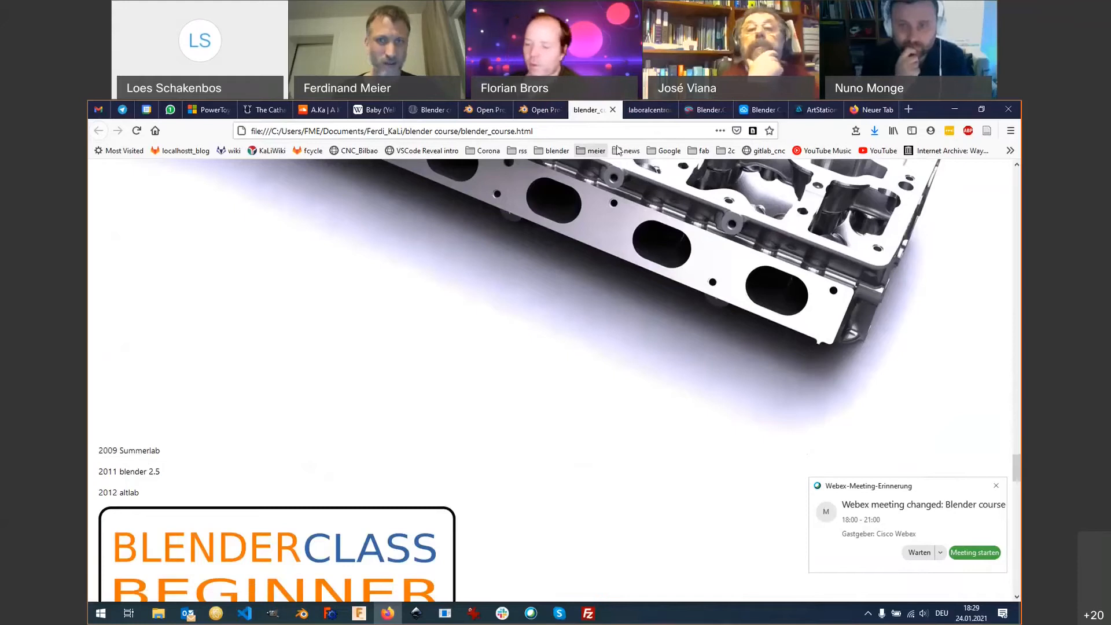
pyautogui.click(656, 111)
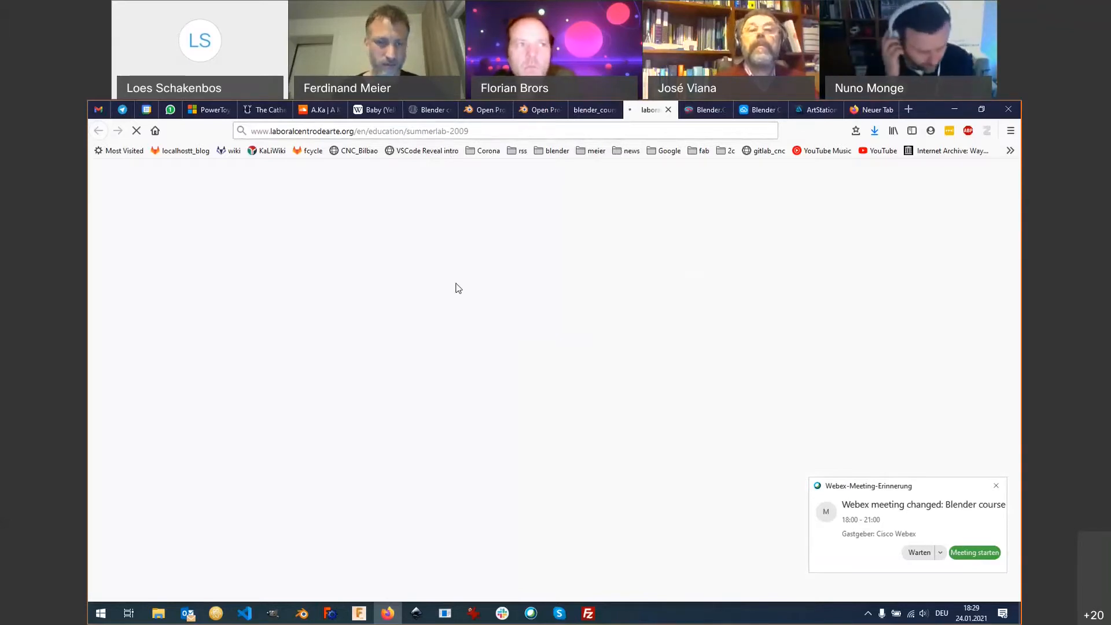
pyautogui.hotkey('ctrl', 'pageup')
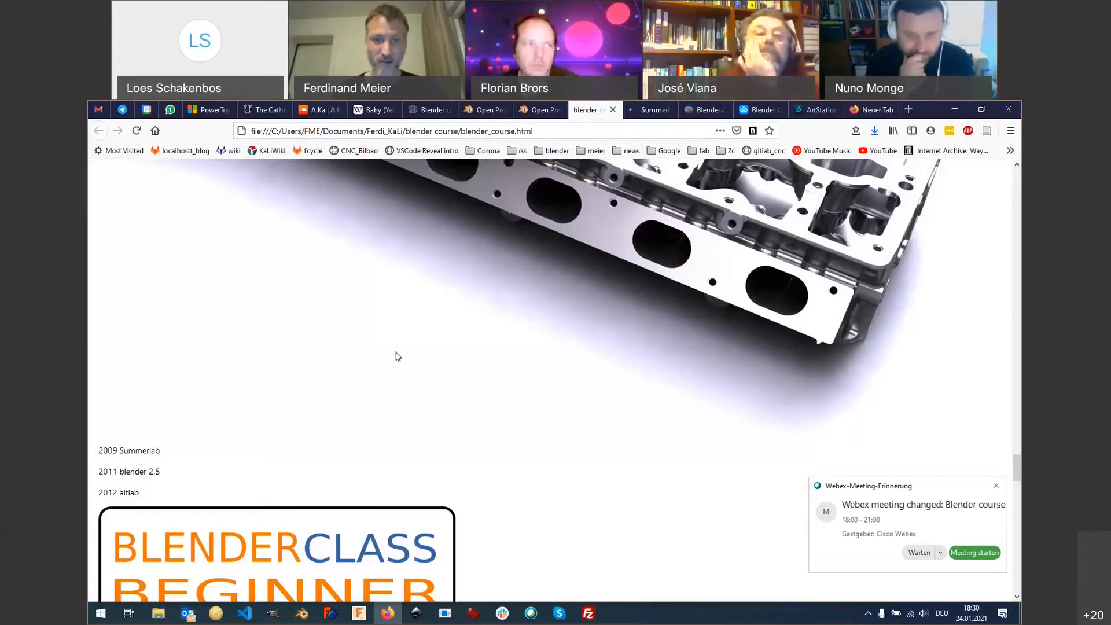
# Scroll until the BLENDERCLASS BEGINNER flyer for Abril 26 is fully visible.
pyautogui.scroll(-1, 410, 361)
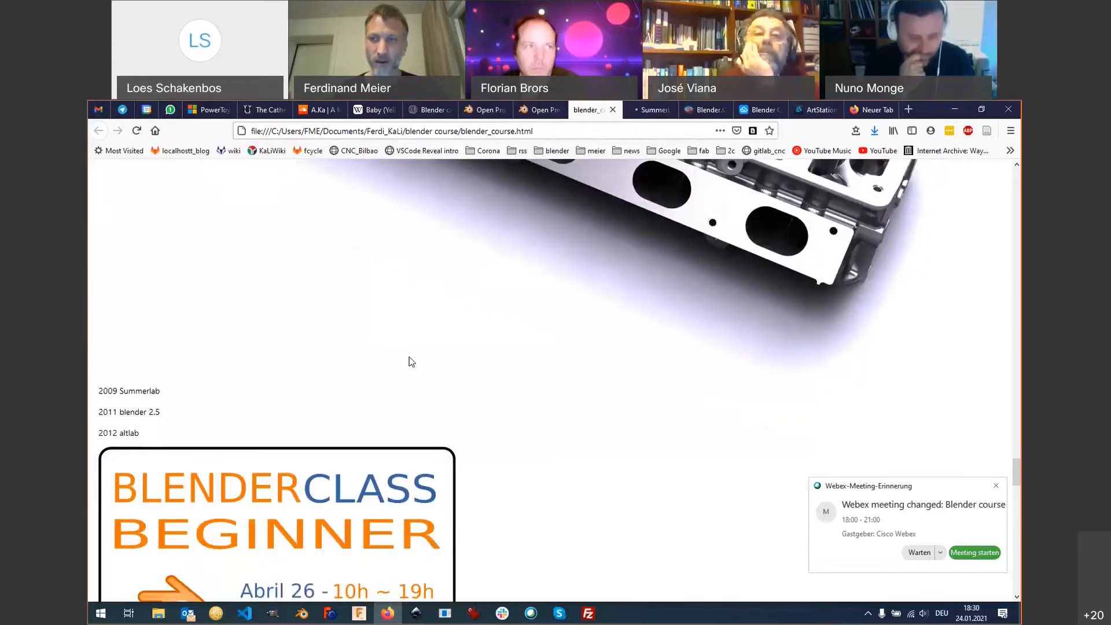
pyautogui.scroll(-2, 411, 362)
pyautogui.scroll(-1, 410, 361)
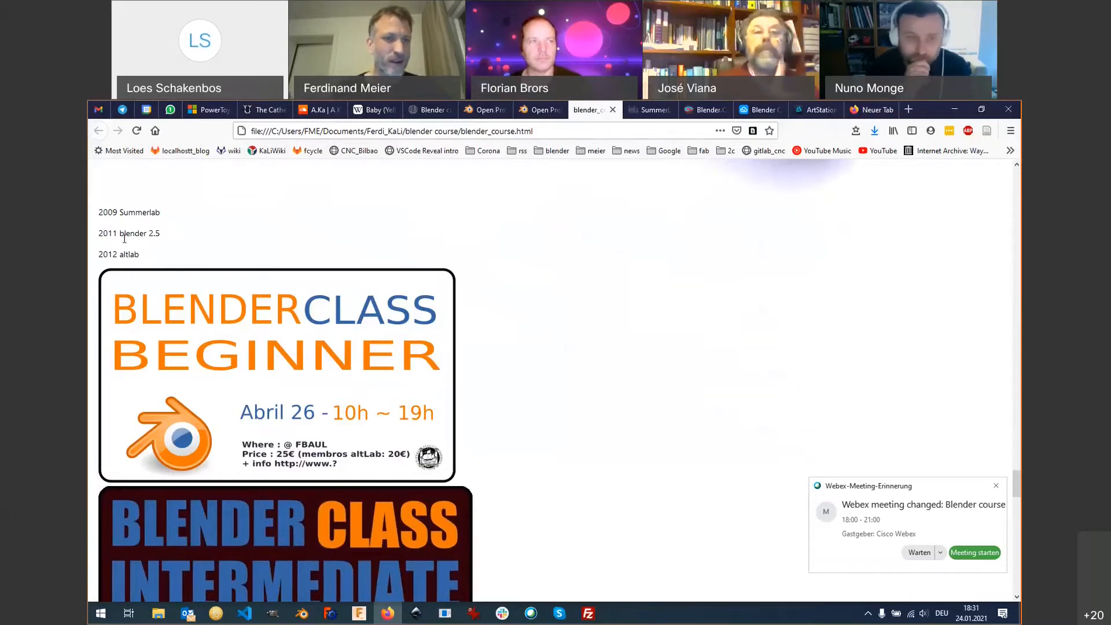
# Highlight 'blender 2.5' and '2012 altlab', then scroll past the Intermediate and Advanced posters to blender-classes-feedback.
pyautogui.moveTo(165, 233); pyautogui.dragTo(128, 238)
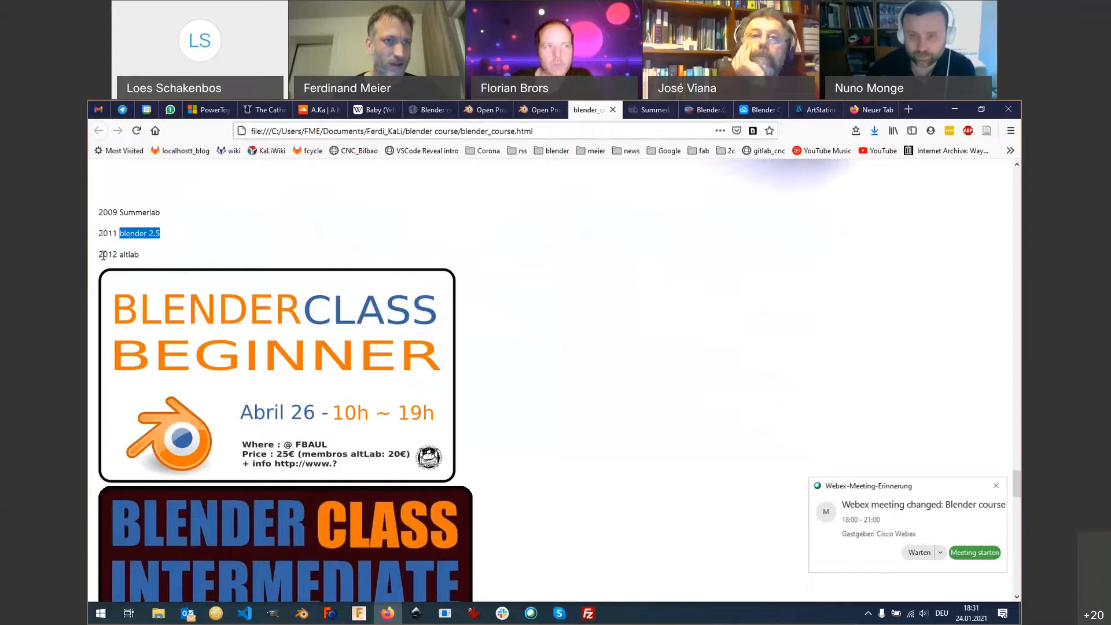
pyautogui.moveTo(100, 256); pyautogui.dragTo(141, 255)
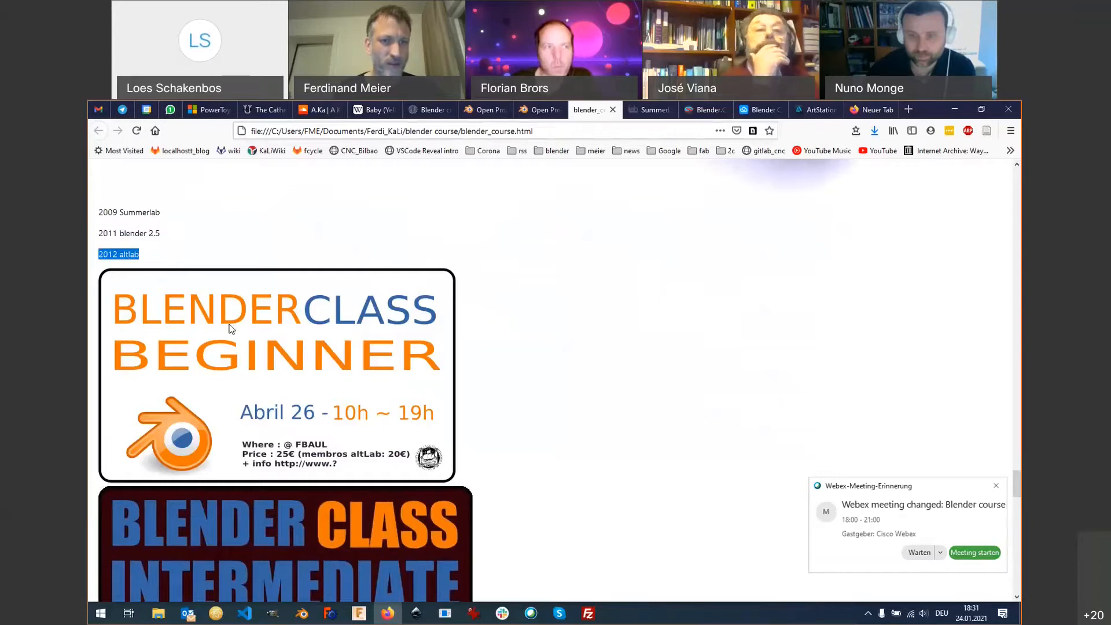
pyautogui.scroll(-2, 291, 359)
pyautogui.scroll(2, 291, 359)
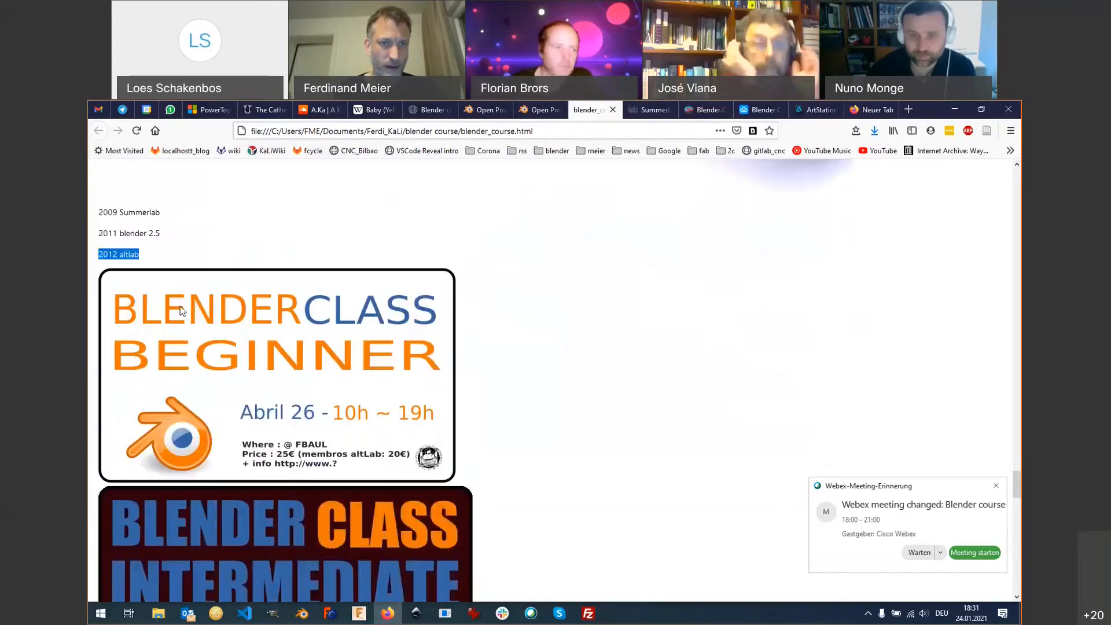
pyautogui.scroll(-4, 321, 405)
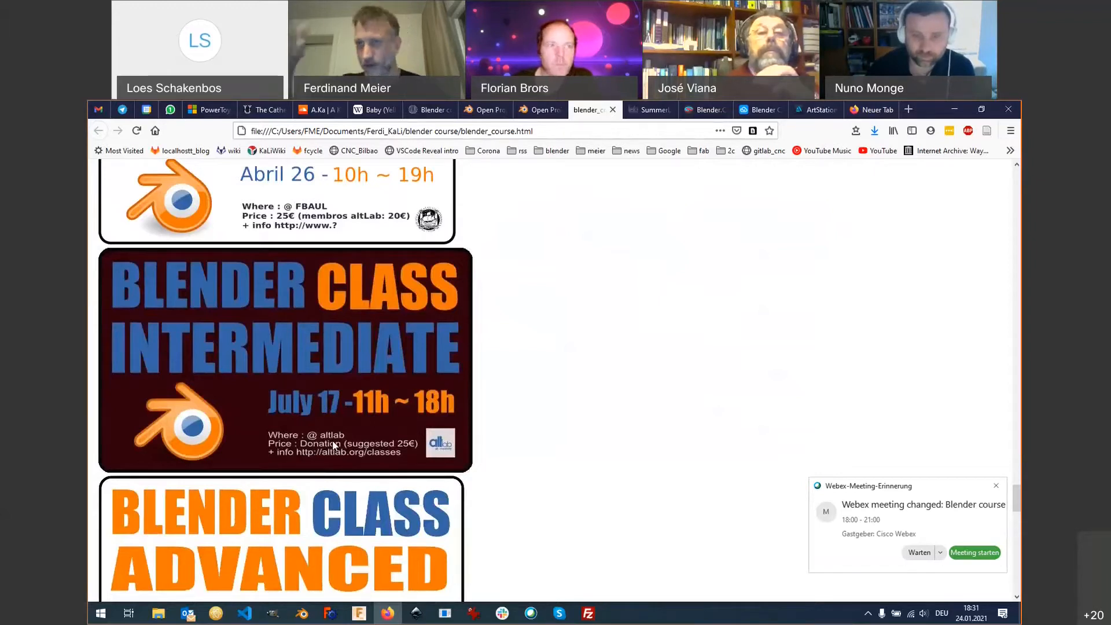
pyautogui.scroll(-3, 325, 442)
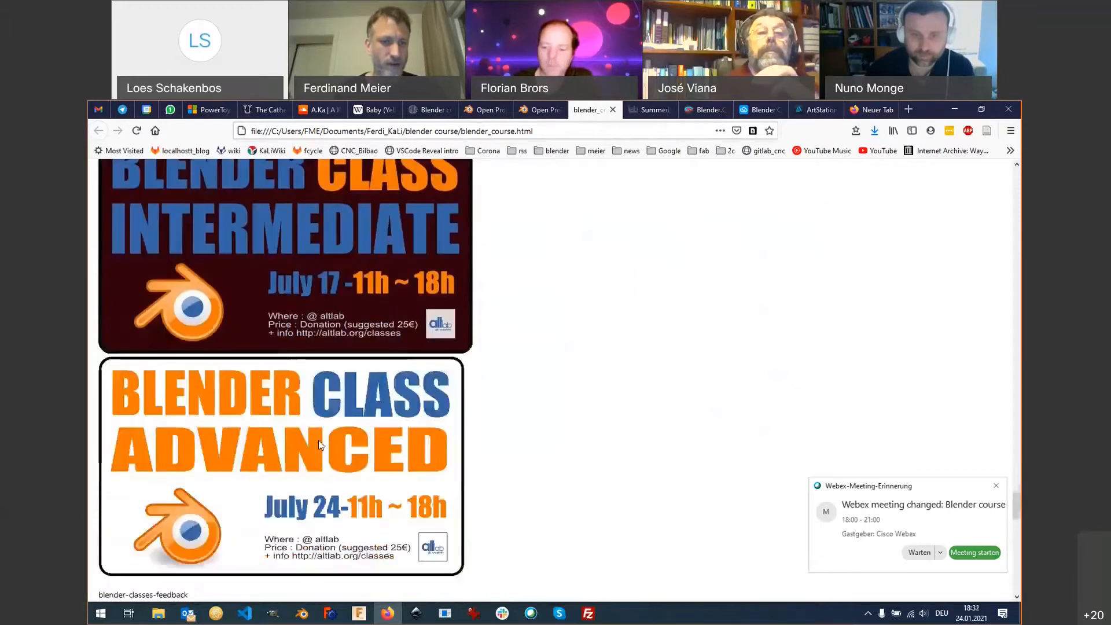
pyautogui.scroll(-2, 320, 443)
pyautogui.scroll(-2, 173, 423)
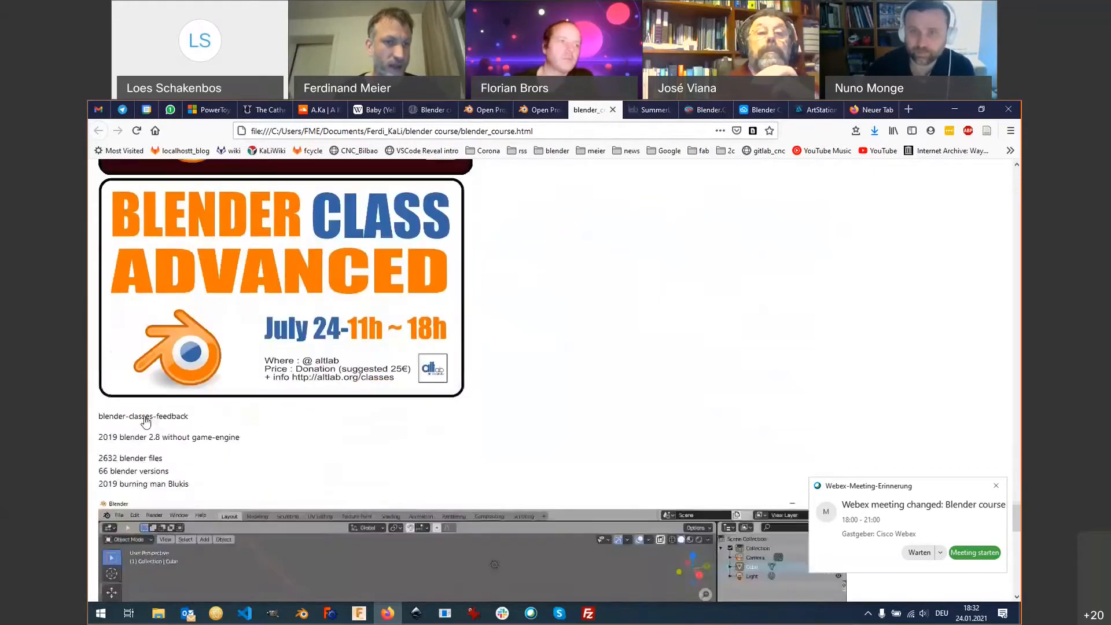
# Open the blender-classes-feedback post in a new tab and scroll down to its video.
pyautogui.middleClick(194, 418)
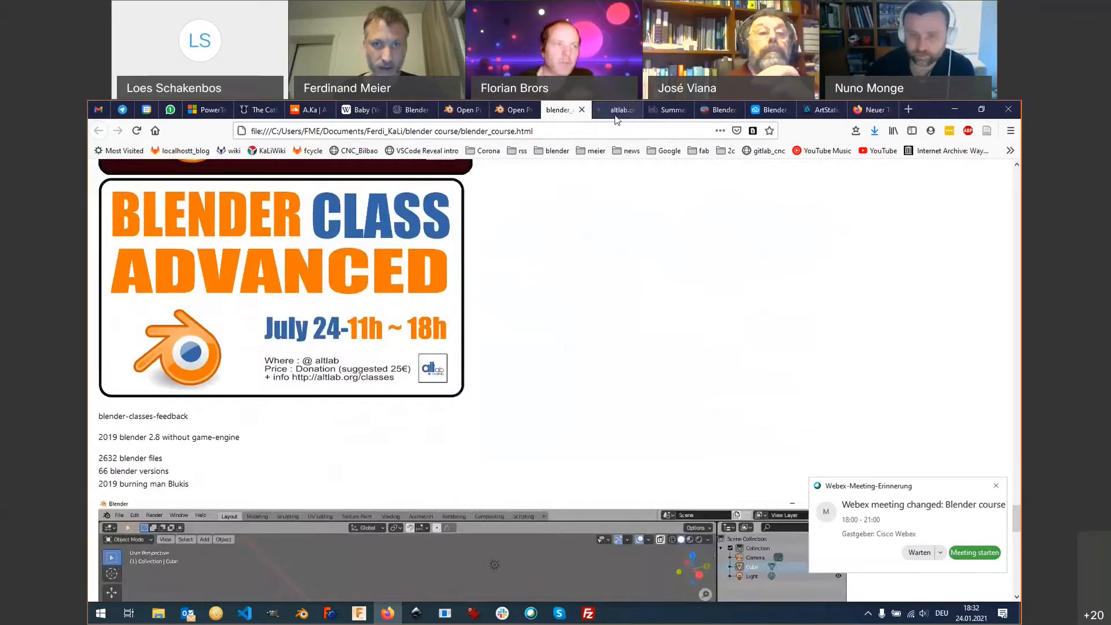
pyautogui.click(618, 111)
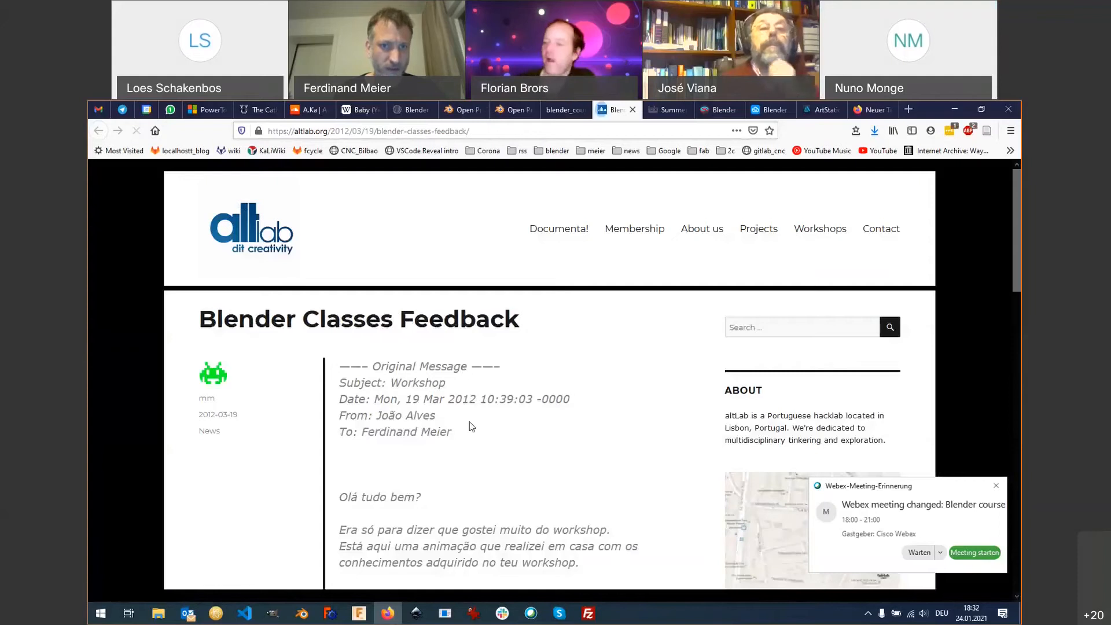
pyautogui.scroll(-2, 472, 424)
pyautogui.scroll(-2, 474, 443)
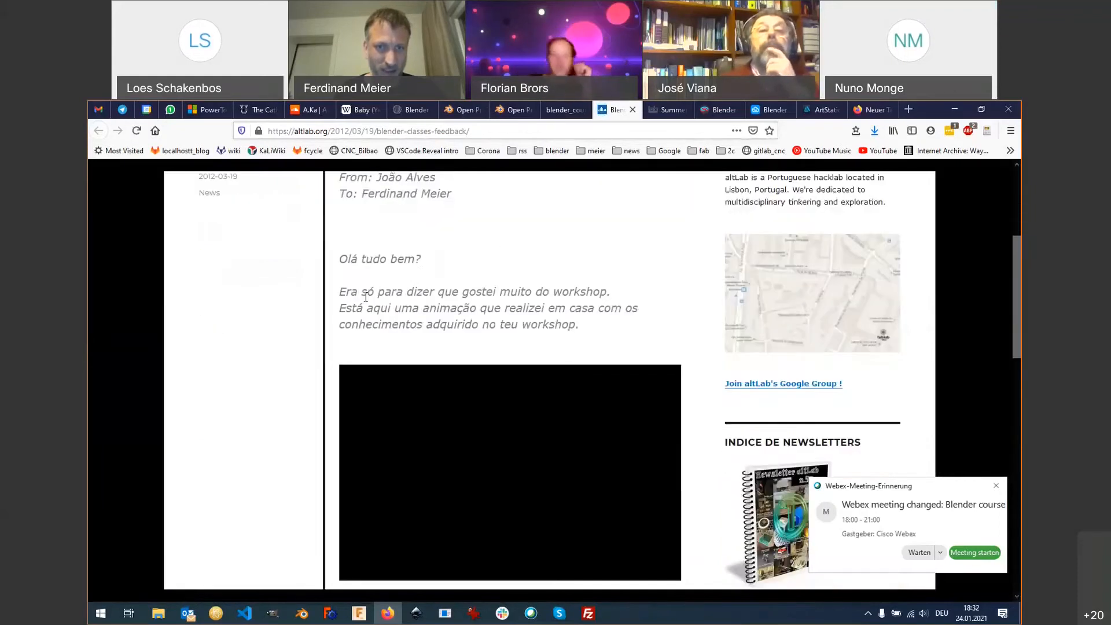
pyautogui.scroll(-1, 465, 295)
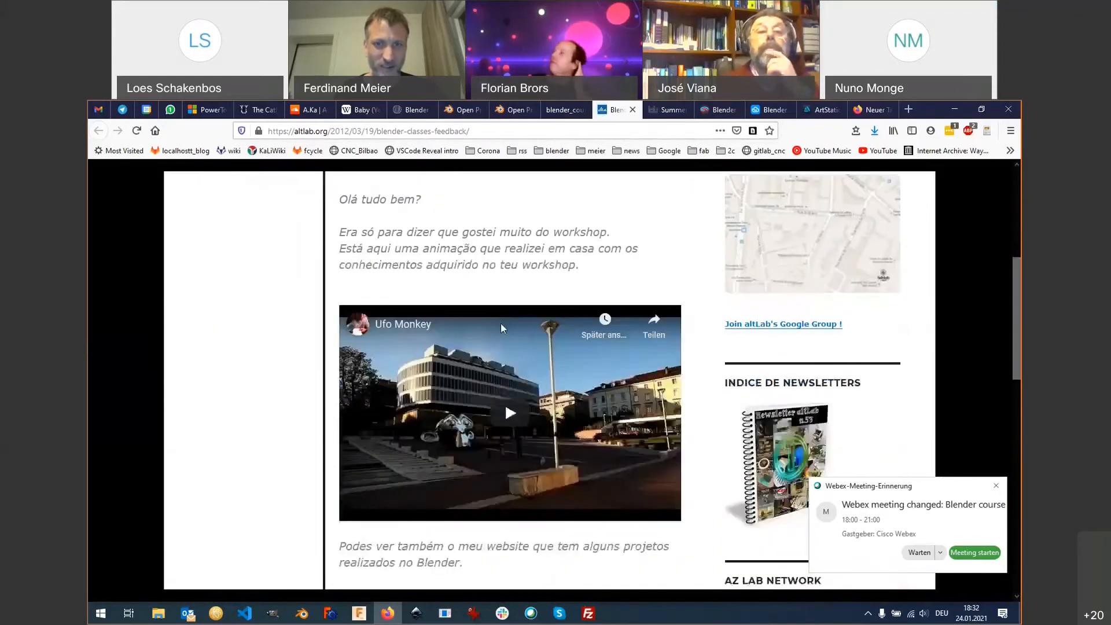
# Play the Ufo Monkey video, then return to the blender_course page.
pyautogui.click(501, 323)
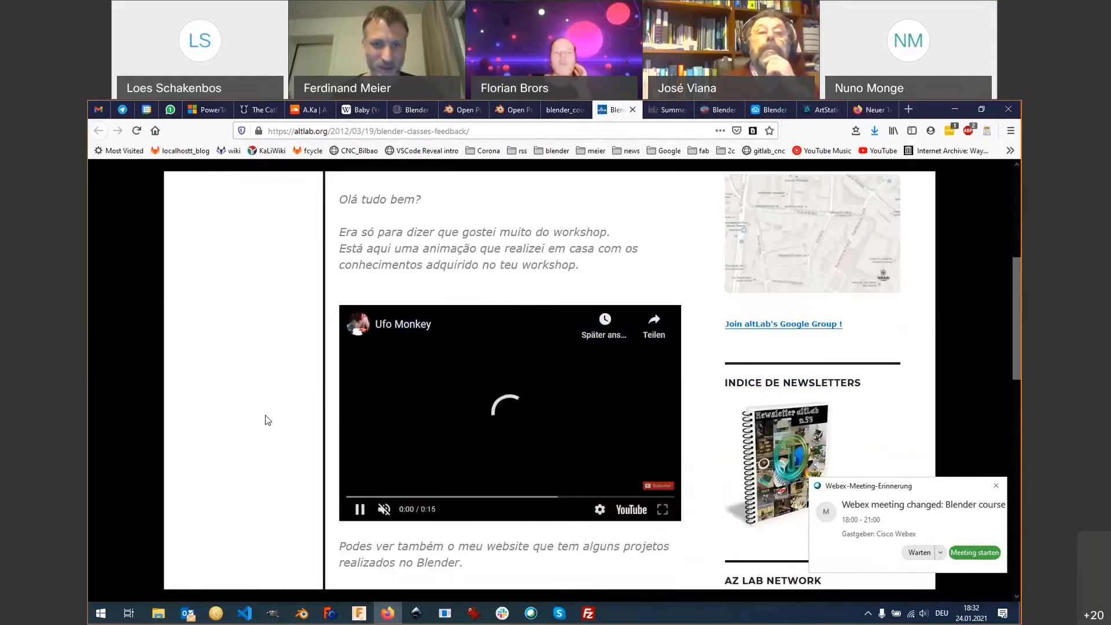
pyautogui.scroll(2, 346, 360)
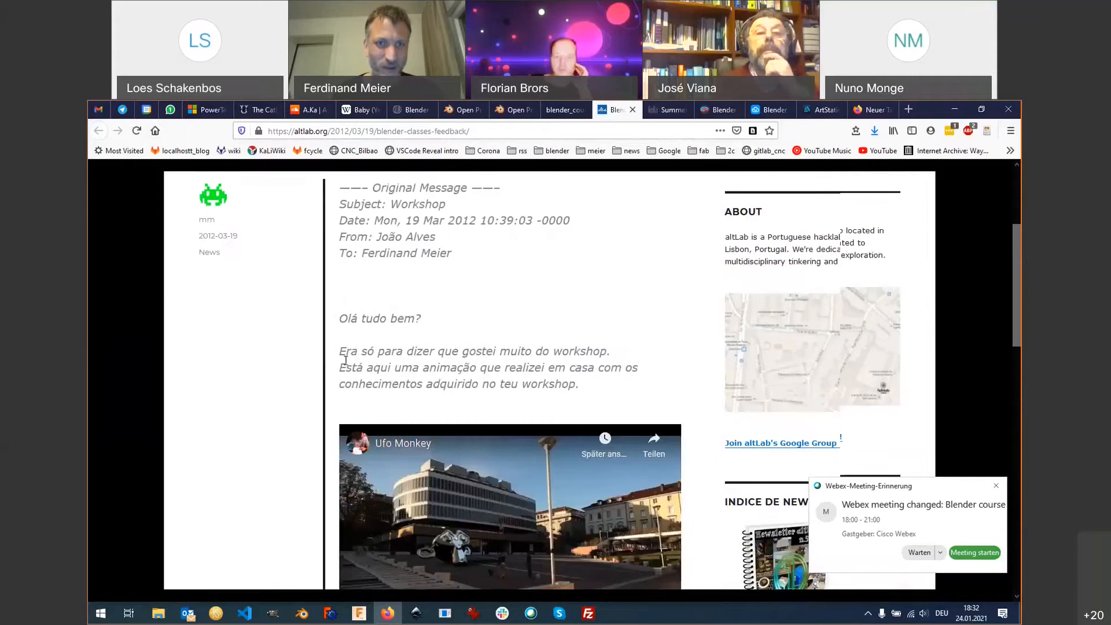
pyautogui.scroll(-2, 372, 240)
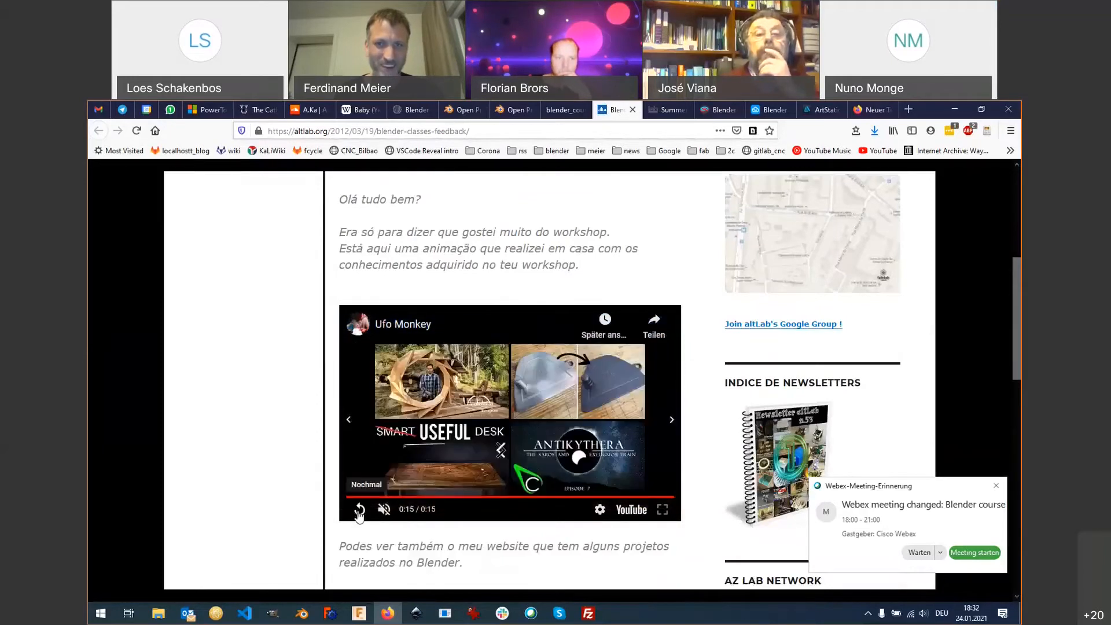
pyautogui.hotkey('ctrl', 'shift', 'Tab')
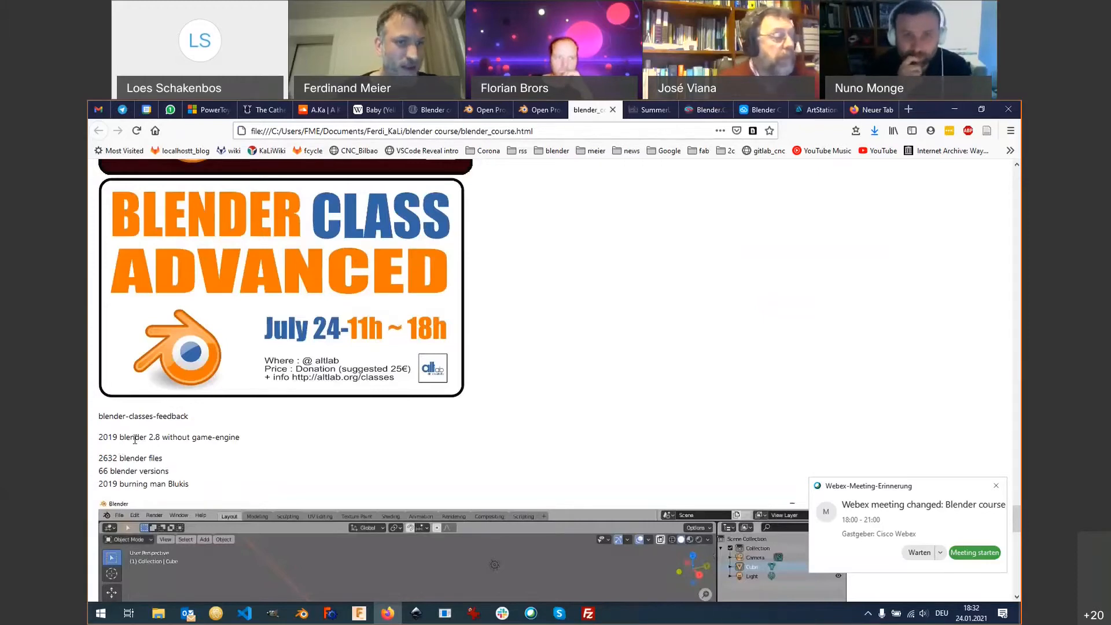
# Highlight the blender 2.8 line, then the 66 blender versions count, clearing the old highlight.
pyautogui.moveTo(144, 438); pyautogui.dragTo(185, 435)
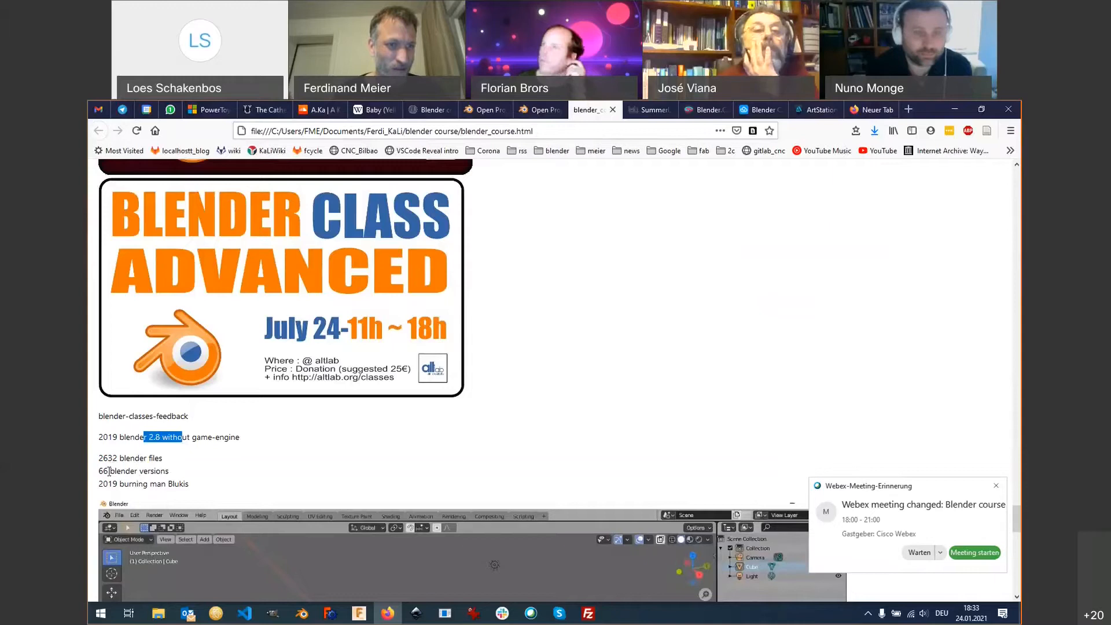
pyautogui.keyDown('ctrl'); pyautogui.moveTo(108, 470); pyautogui.dragTo(99, 471); pyautogui.keyUp('ctrl')
pyautogui.keyDown('ctrl'); pyautogui.click(162, 437); pyautogui.keyUp('ctrl')
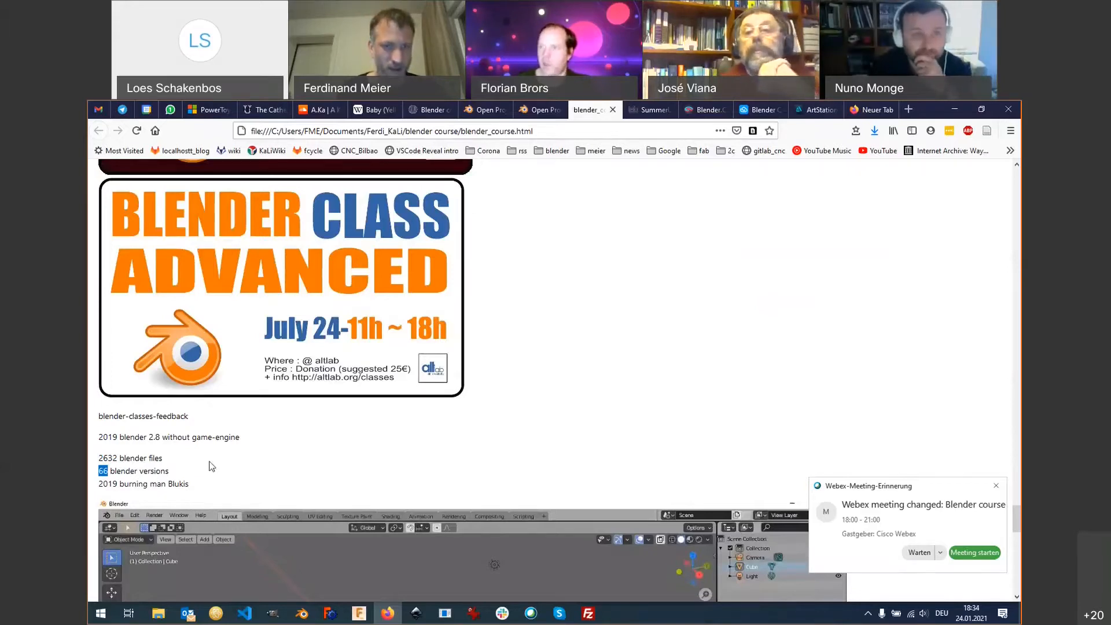
# Scroll down to the embedded Blender demo video below the 2019 burning man Blukis entry.
pyautogui.scroll(-1, 211, 467)
pyautogui.scroll(-4, 209, 460)
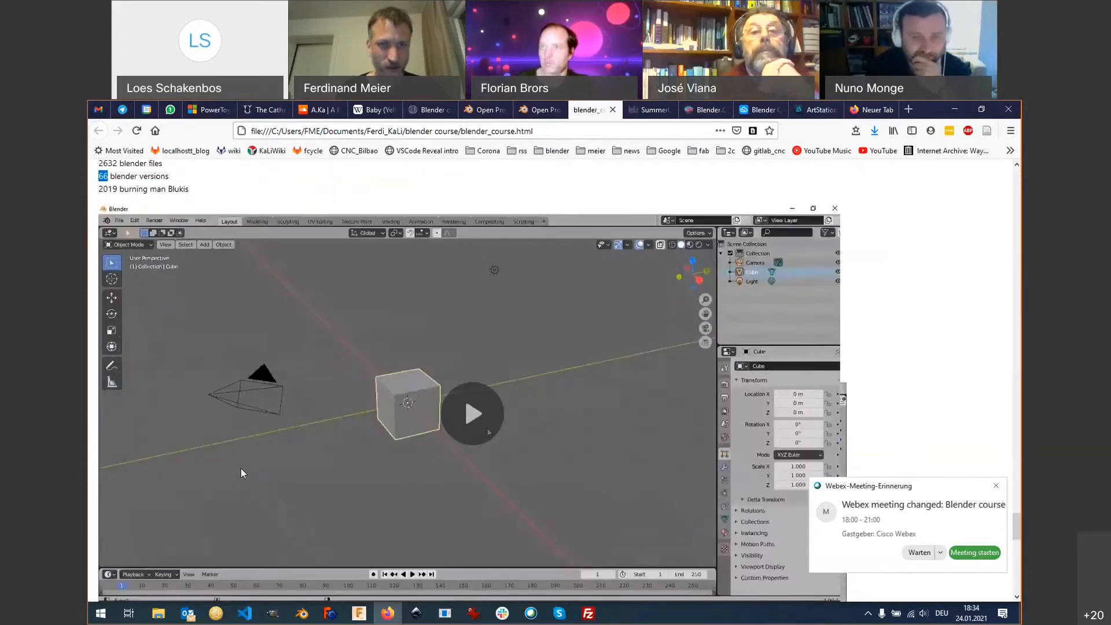
pyautogui.scroll(-3, 241, 468)
pyautogui.scroll(3, 473, 410)
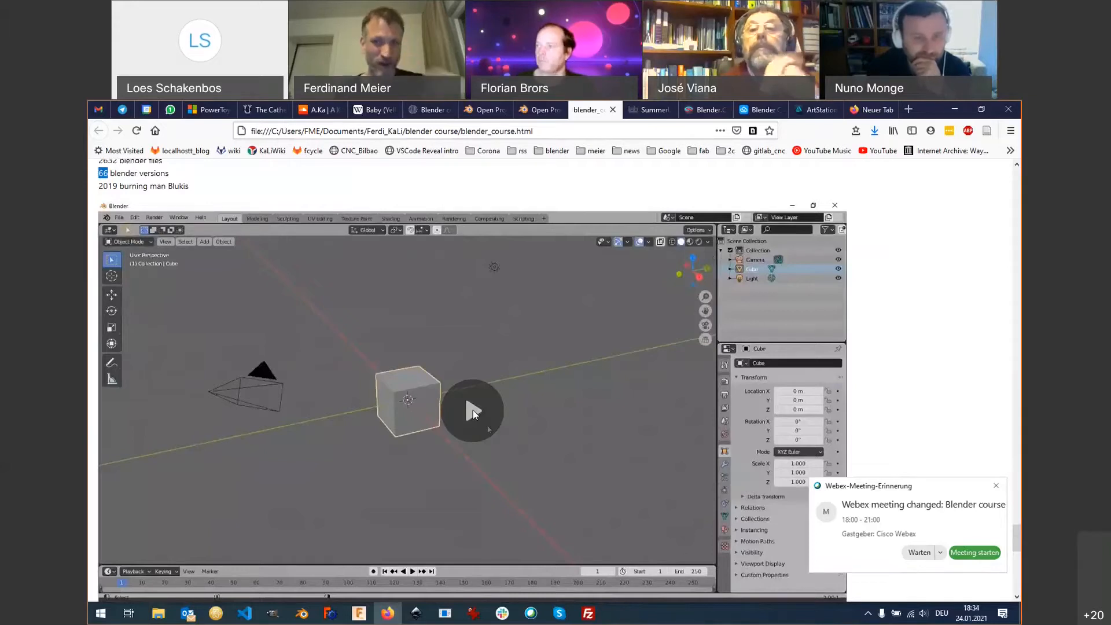
# Play the embedded Blender video showing the Burning Man Blukis sculpture.
pyautogui.click(474, 412)
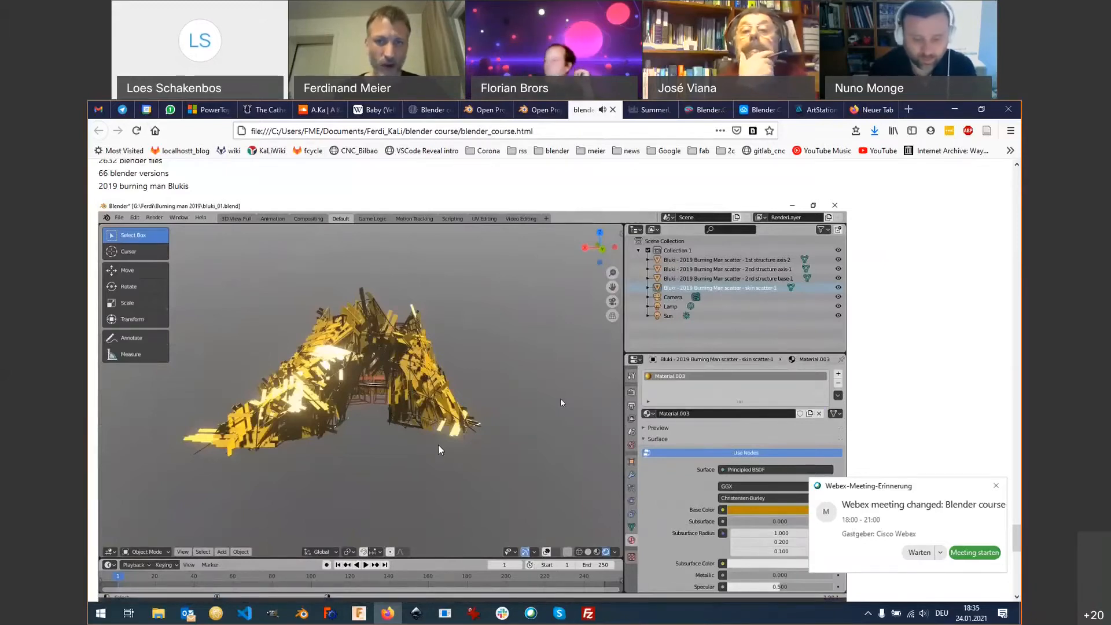
# Scroll to the 'getting blender' notes and open the GraphicAll link in a new tab.
pyautogui.scroll(-1, 438, 440)
pyautogui.scroll(-1, 437, 428)
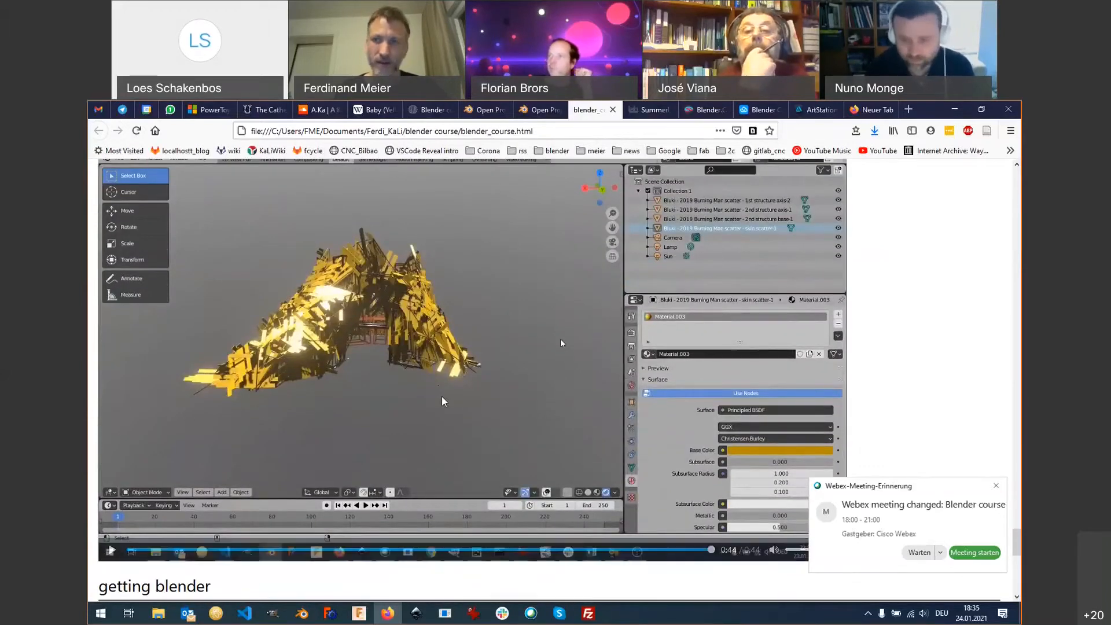
pyautogui.scroll(-3, 442, 397)
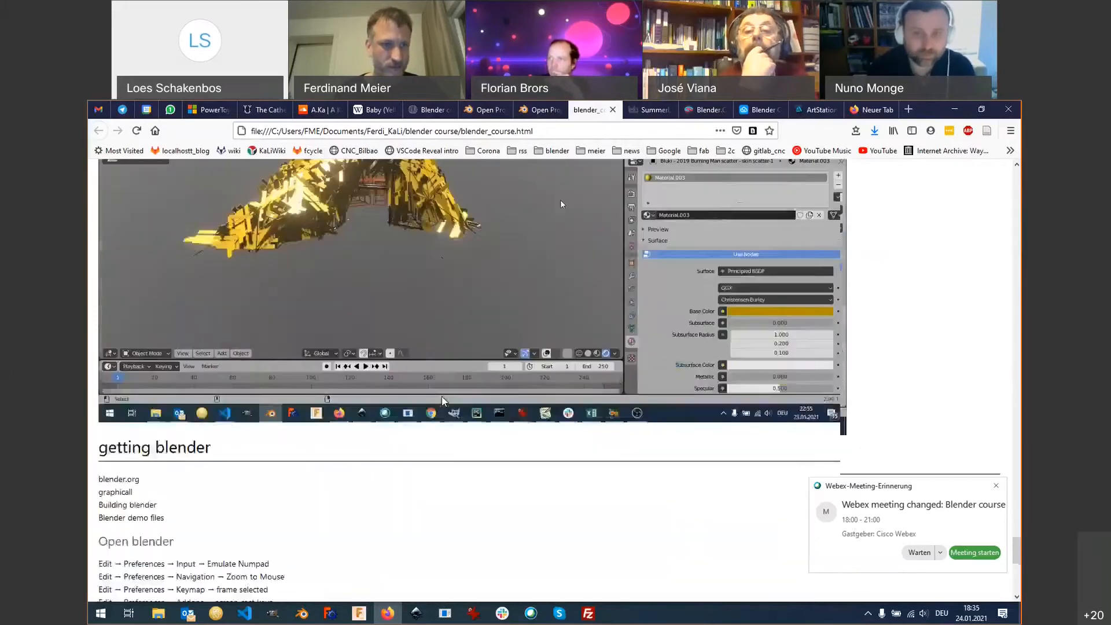
pyautogui.scroll(-2, 443, 397)
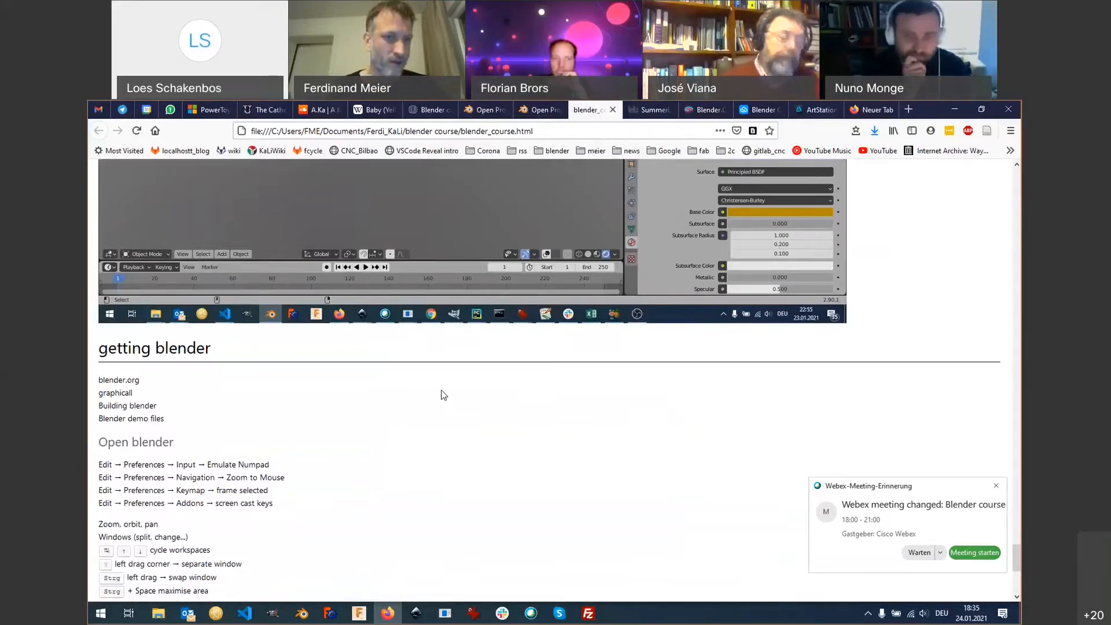
pyautogui.scroll(-2, 442, 393)
pyautogui.scroll(-1, 229, 268)
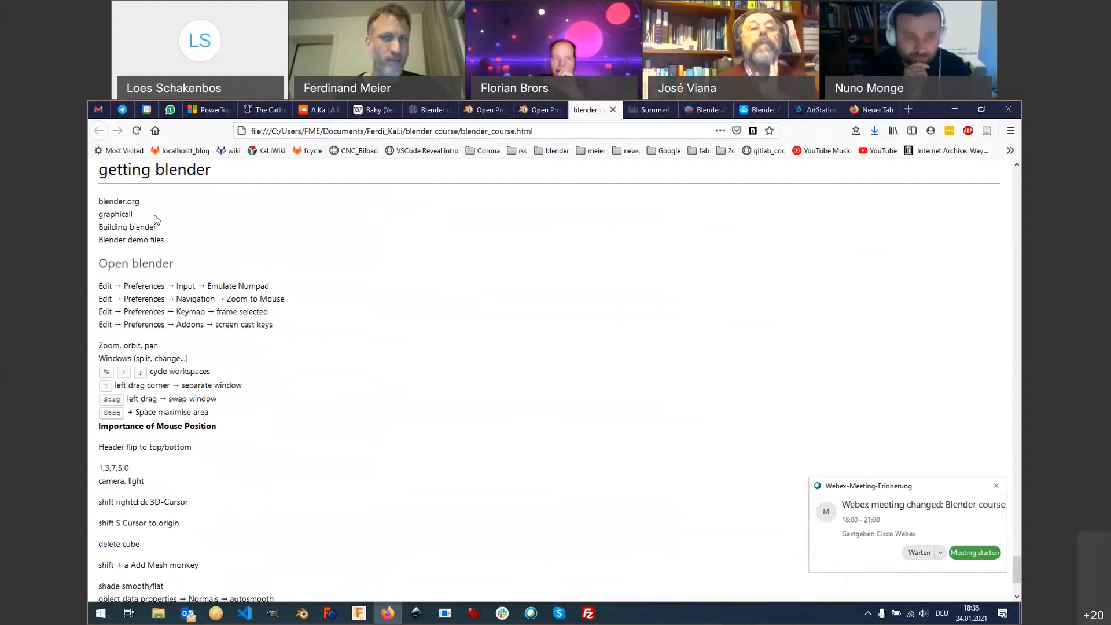
pyautogui.middleClick(122, 217)
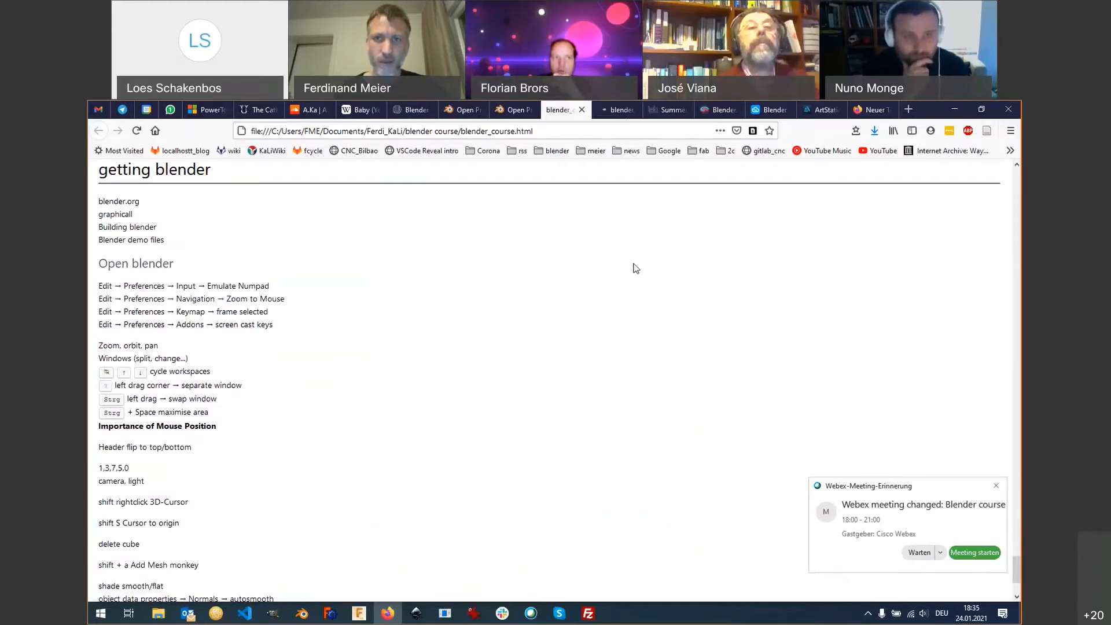
pyautogui.click(617, 109)
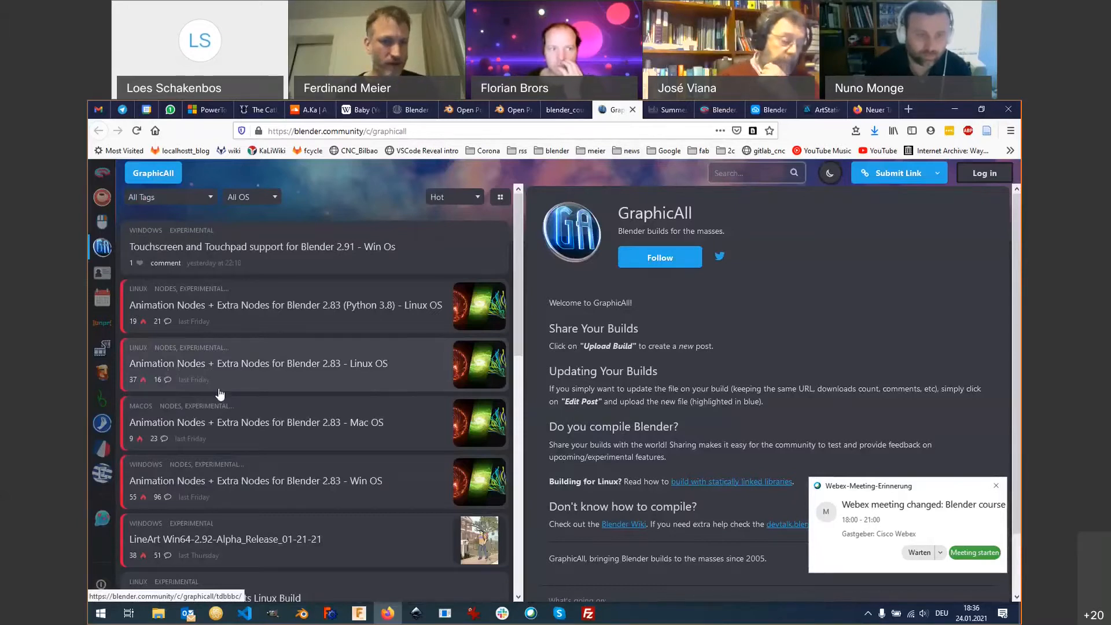
pyautogui.scroll(-5, 225, 400)
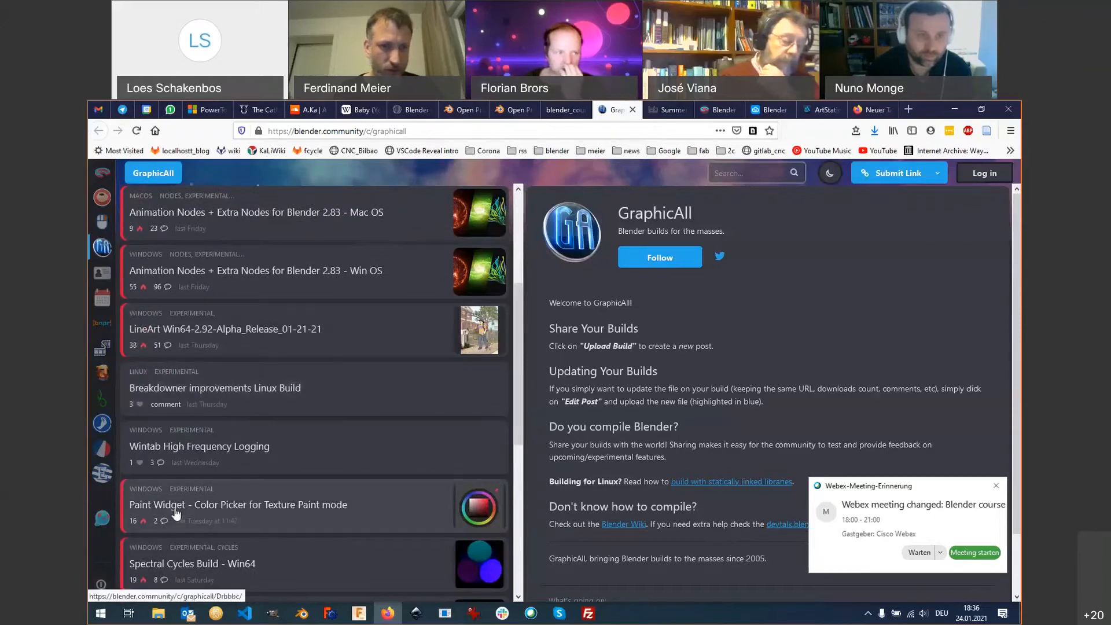
pyautogui.scroll(-1, 289, 495)
pyautogui.scroll(-4, 290, 495)
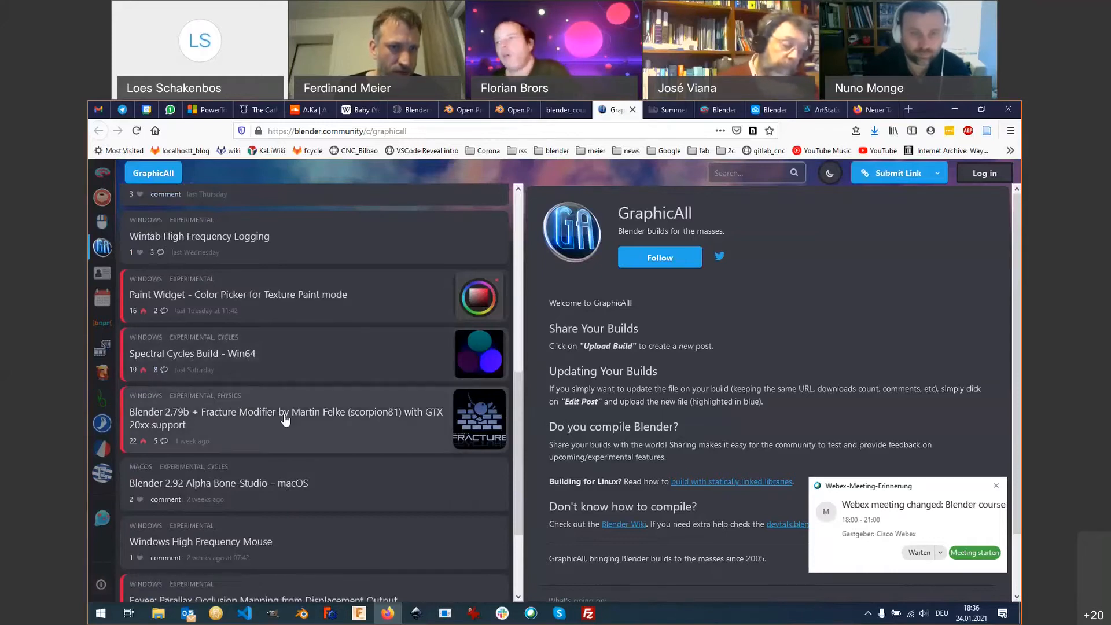
pyautogui.scroll(5, 262, 409)
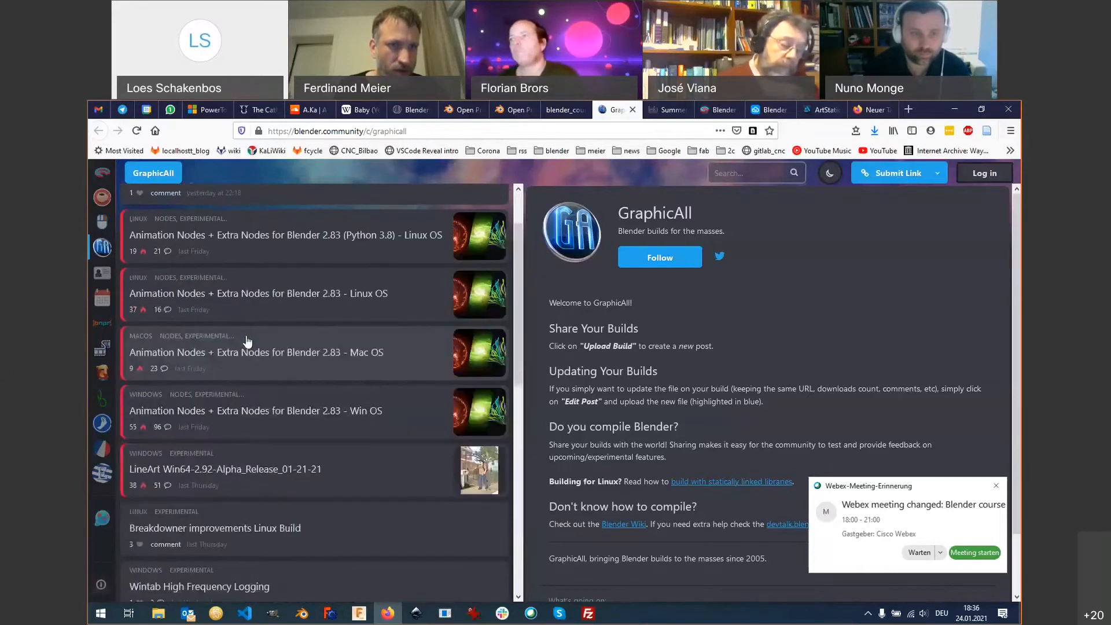
pyautogui.scroll(2, 191, 262)
pyautogui.scroll(1, 191, 262)
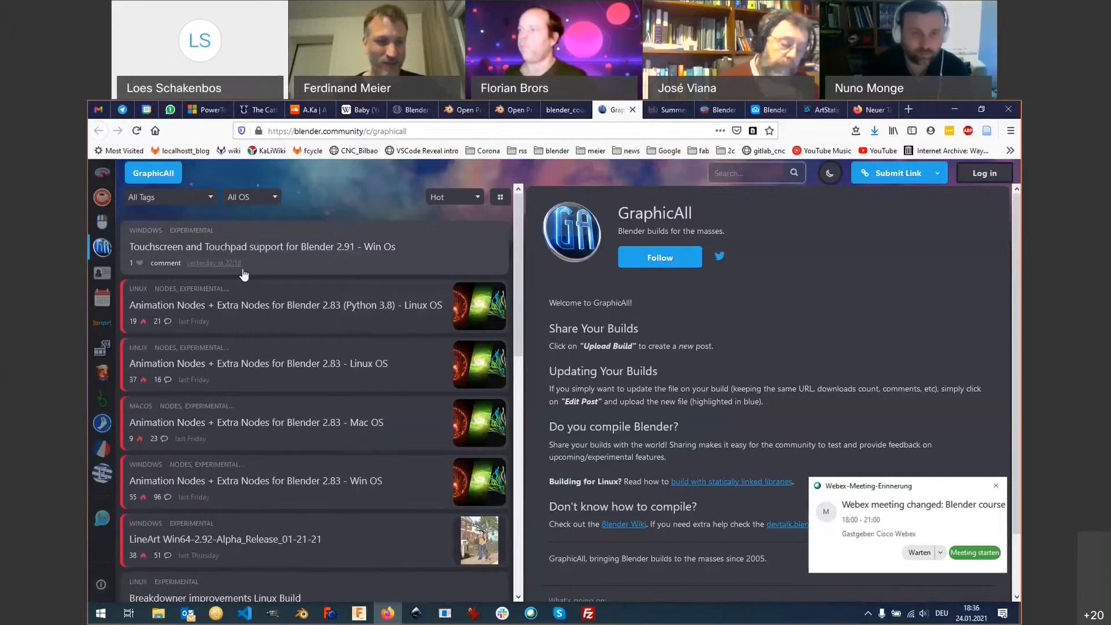
# Back on the course notes, open the Building blender wiki page in a new tab, view it, then close it.
pyautogui.hotkey('ctrl', 'pageup')
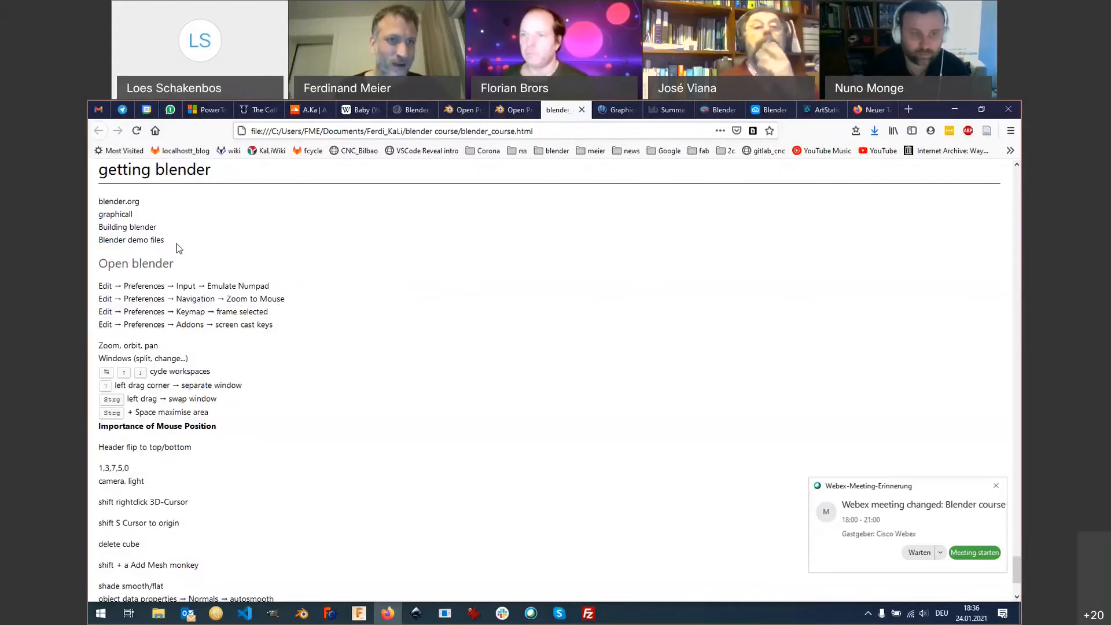
pyautogui.middleClick(150, 229)
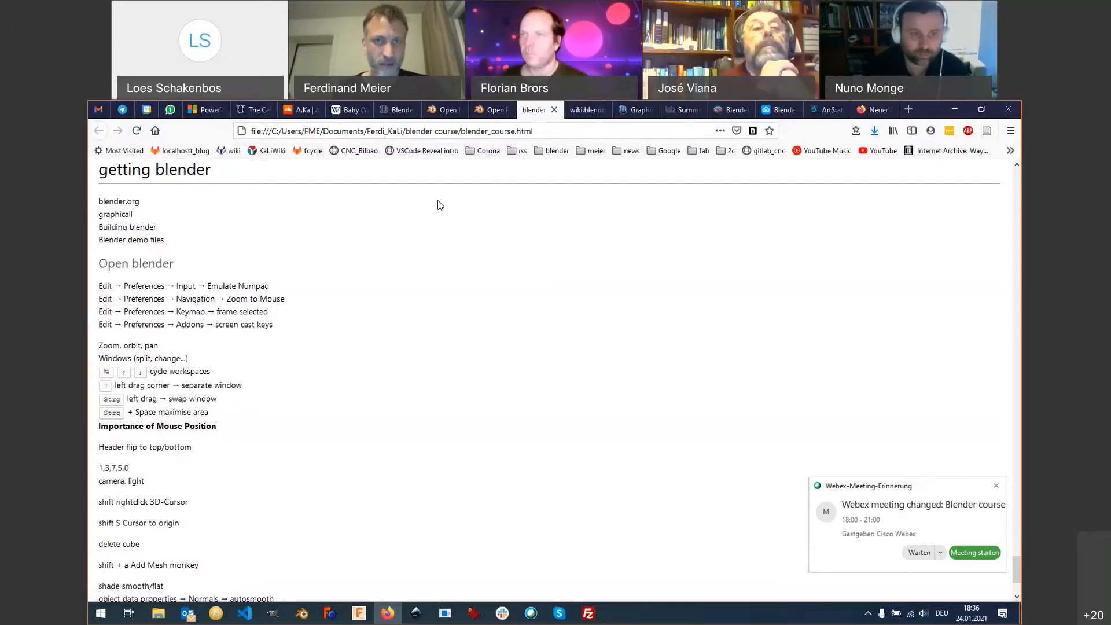
pyautogui.hotkey('ctrl', 'Tab')
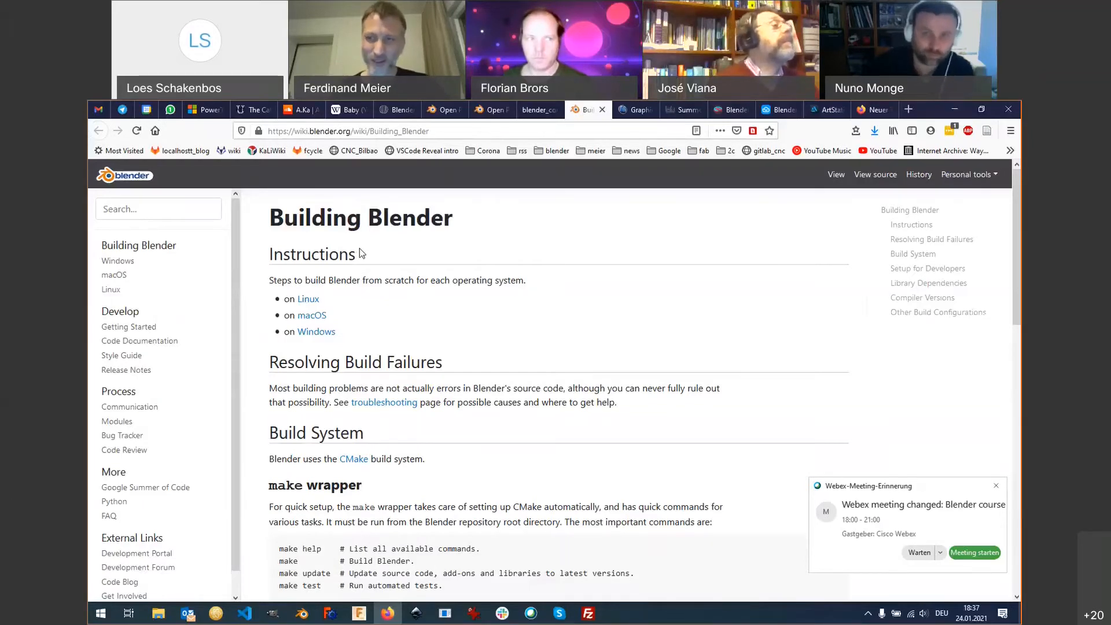
pyautogui.hotkey('ctrl', 'w')
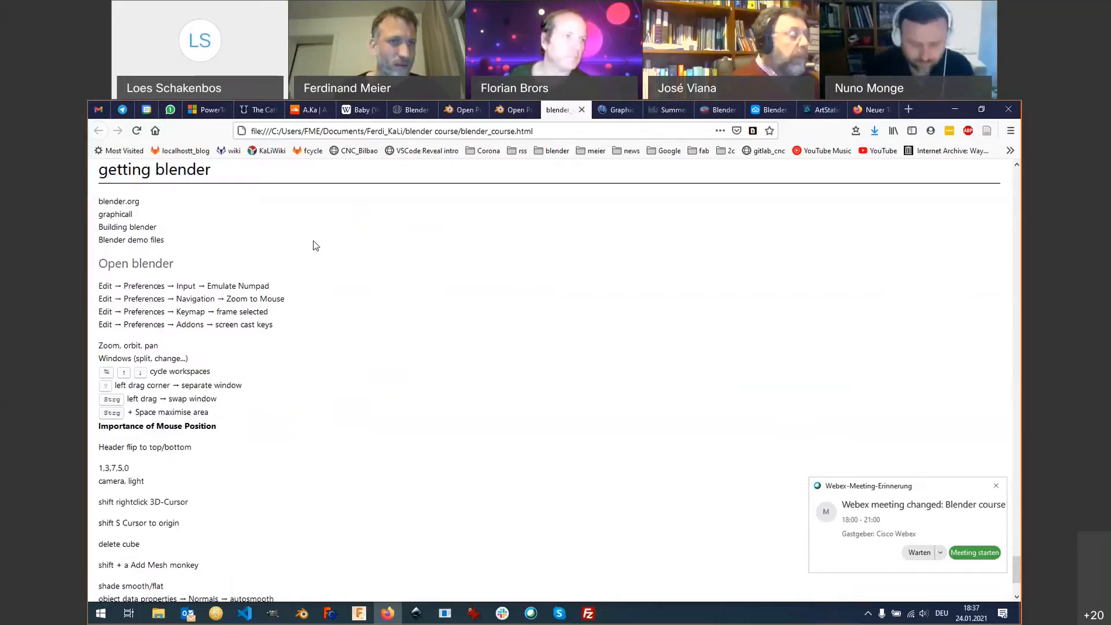
# Open the blender.org demo files page in a new tab and start browsing the EEVEE demos.
pyautogui.middleClick(164, 241)
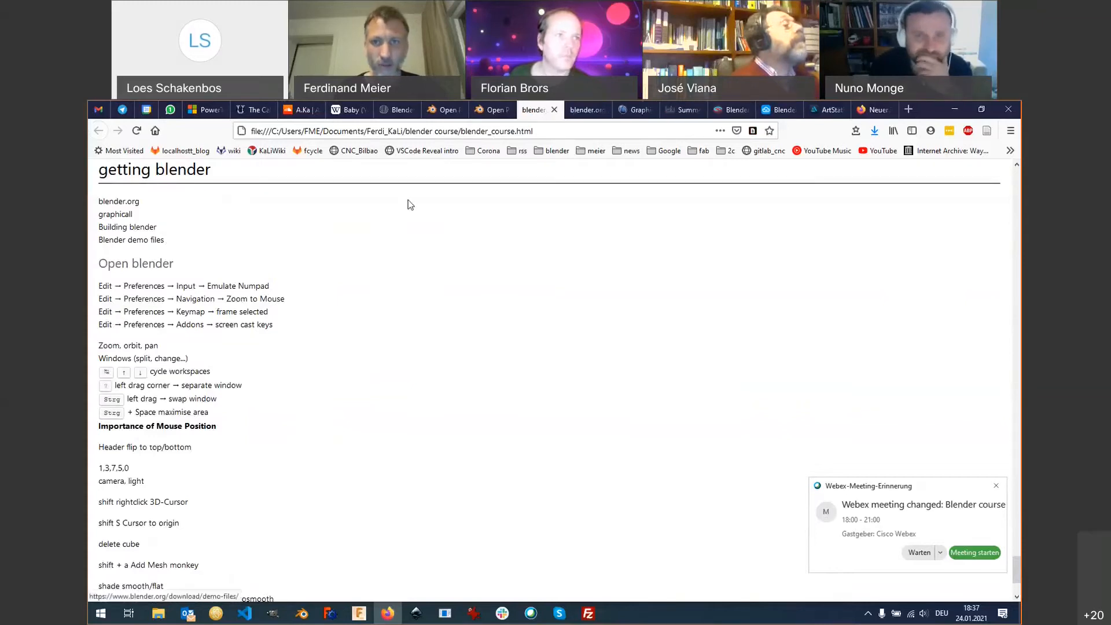
pyautogui.click(587, 109)
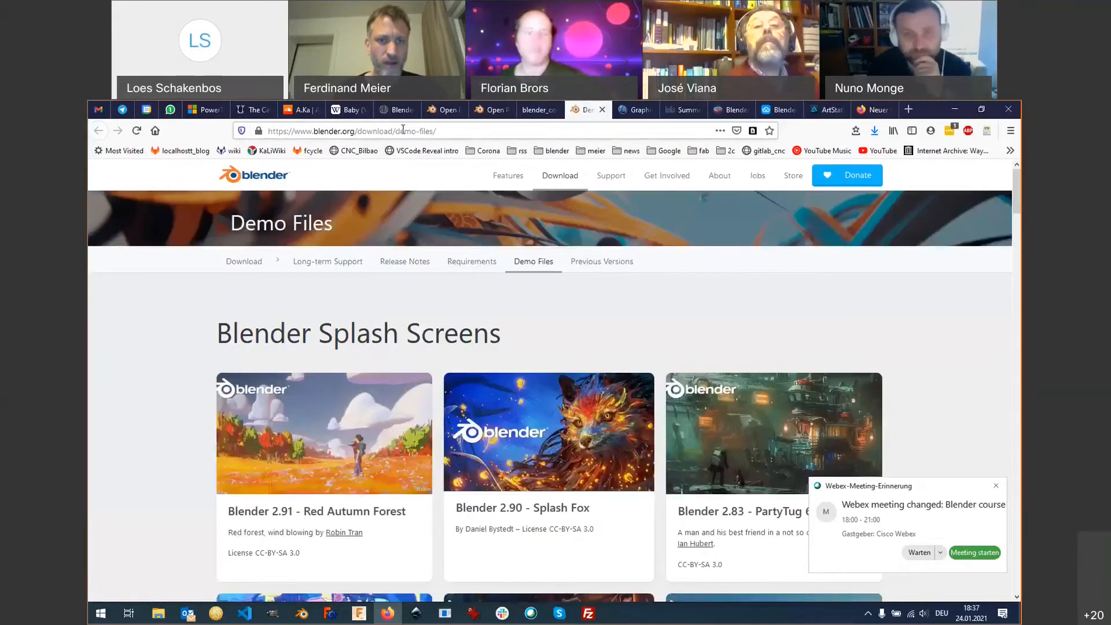
pyautogui.scroll(-3, 192, 425)
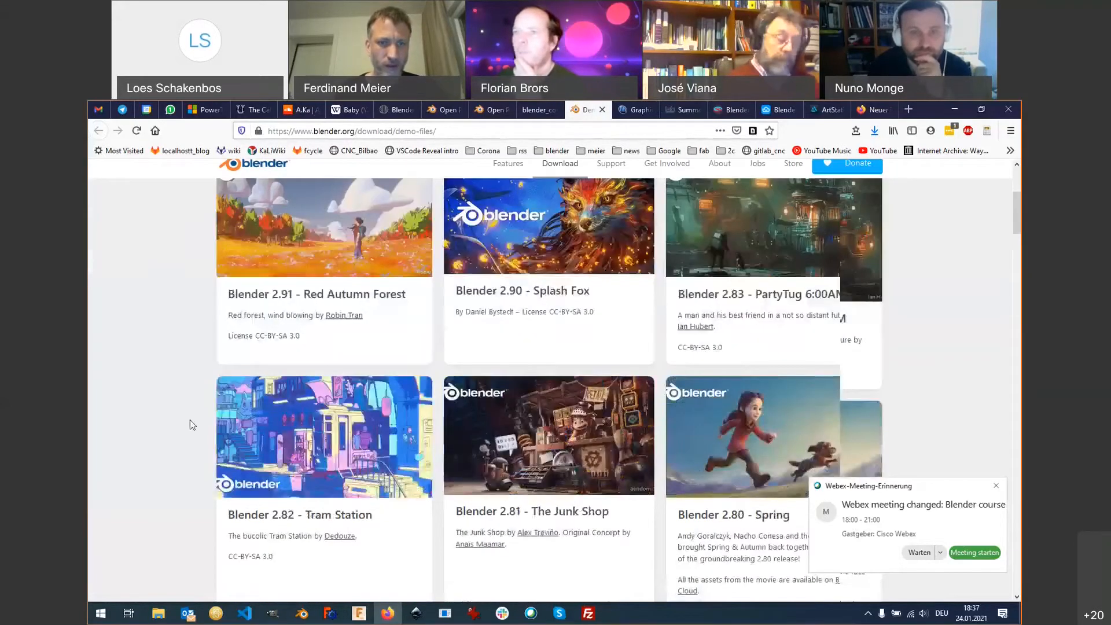
pyautogui.scroll(-2, 190, 420)
pyautogui.scroll(-1, 189, 420)
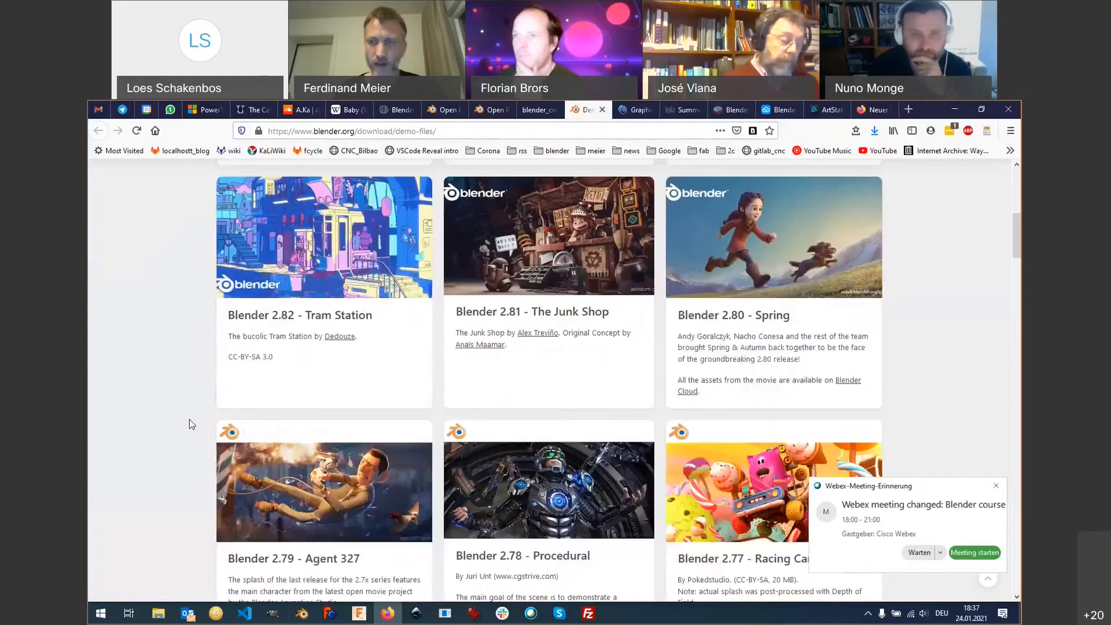
# Scroll past EEVEE demos like Wasp Bot and Color Vortex to the Cycles demos.
pyautogui.scroll(-1, 190, 419)
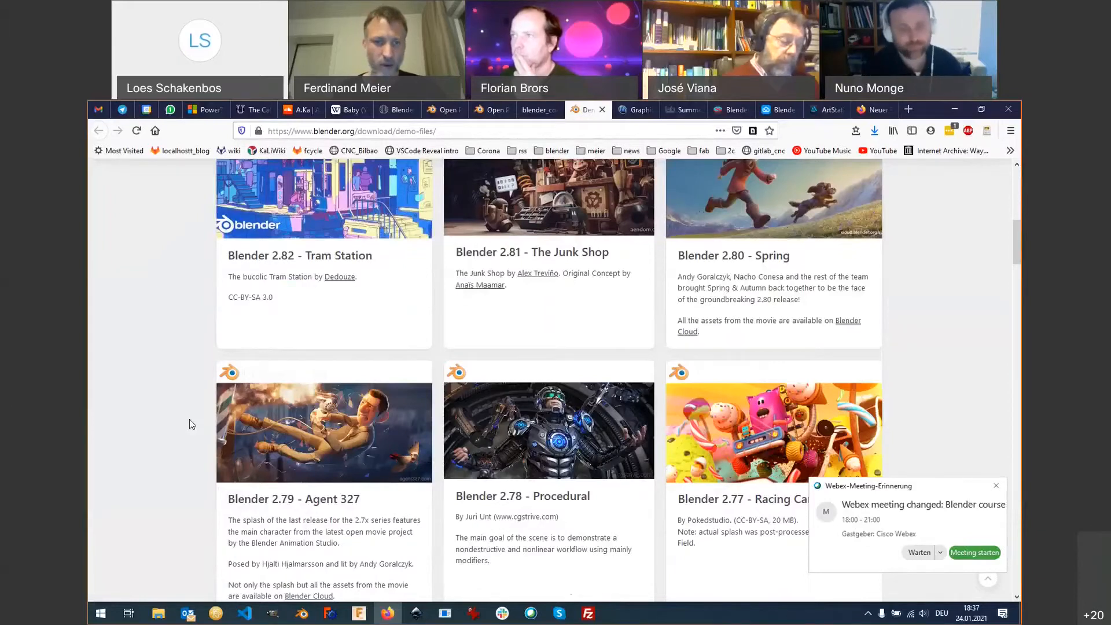
pyautogui.scroll(-2, 189, 419)
pyautogui.scroll(-2, 189, 417)
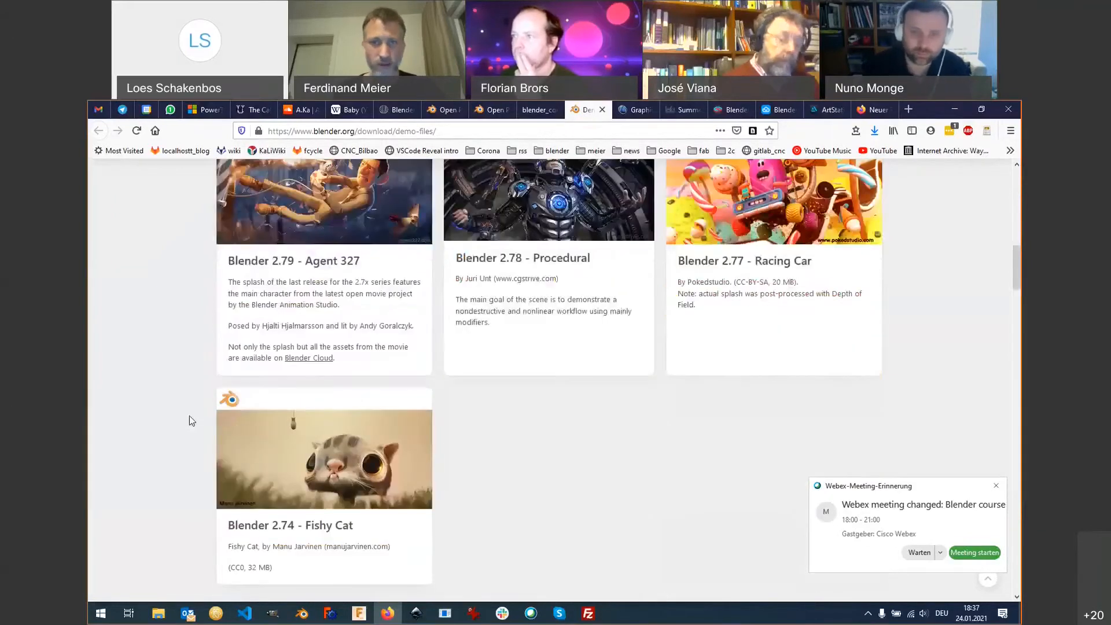
pyautogui.scroll(-4, 189, 419)
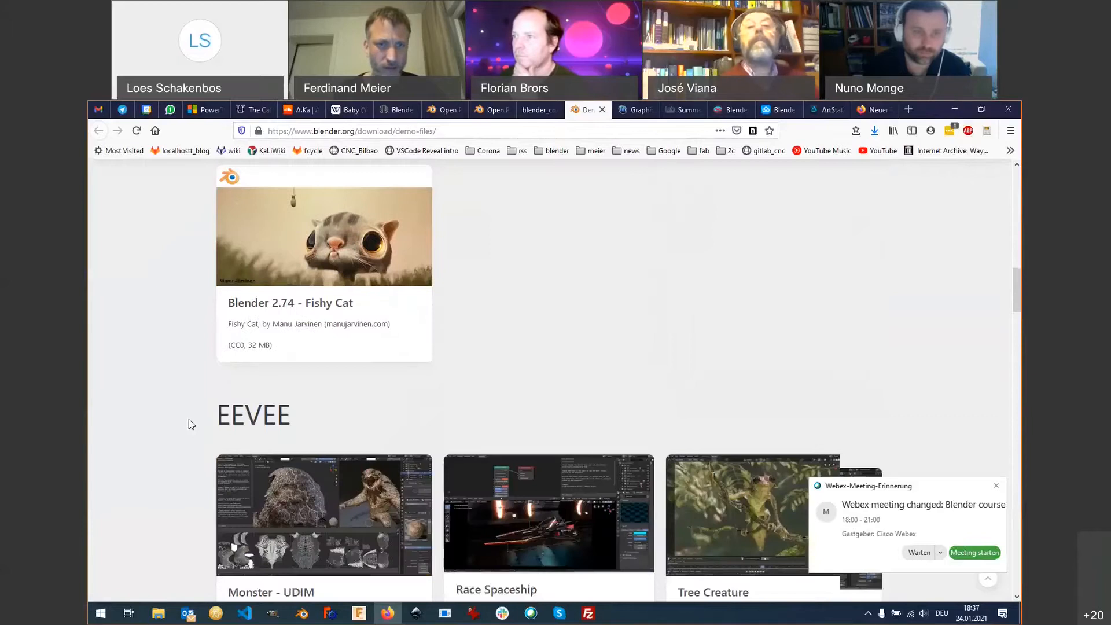
pyautogui.scroll(-2, 189, 419)
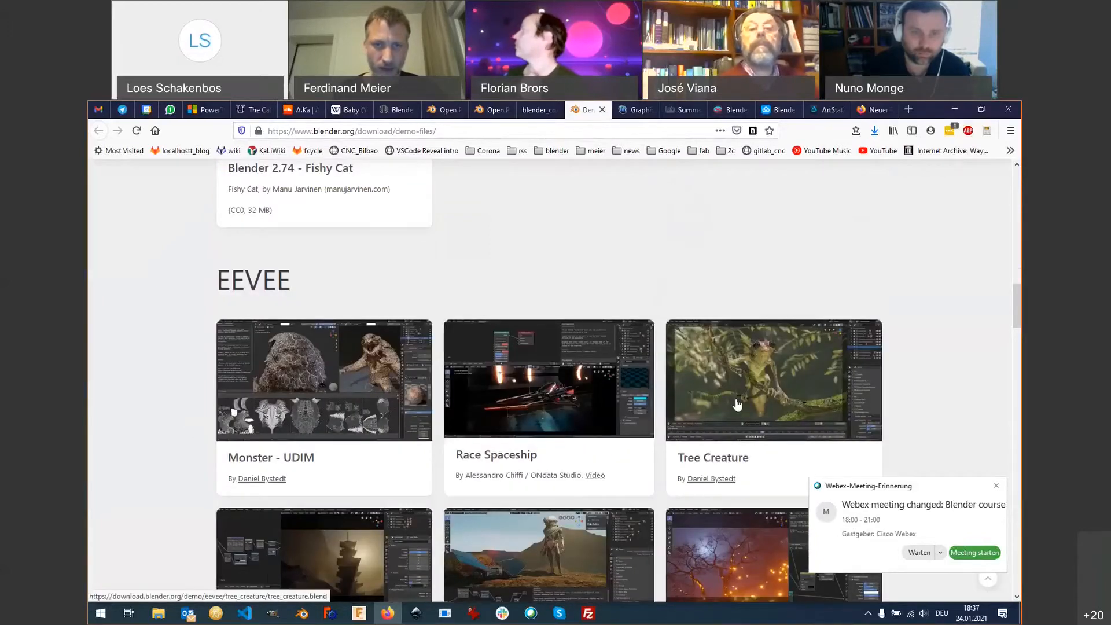
pyautogui.scroll(-2, 736, 404)
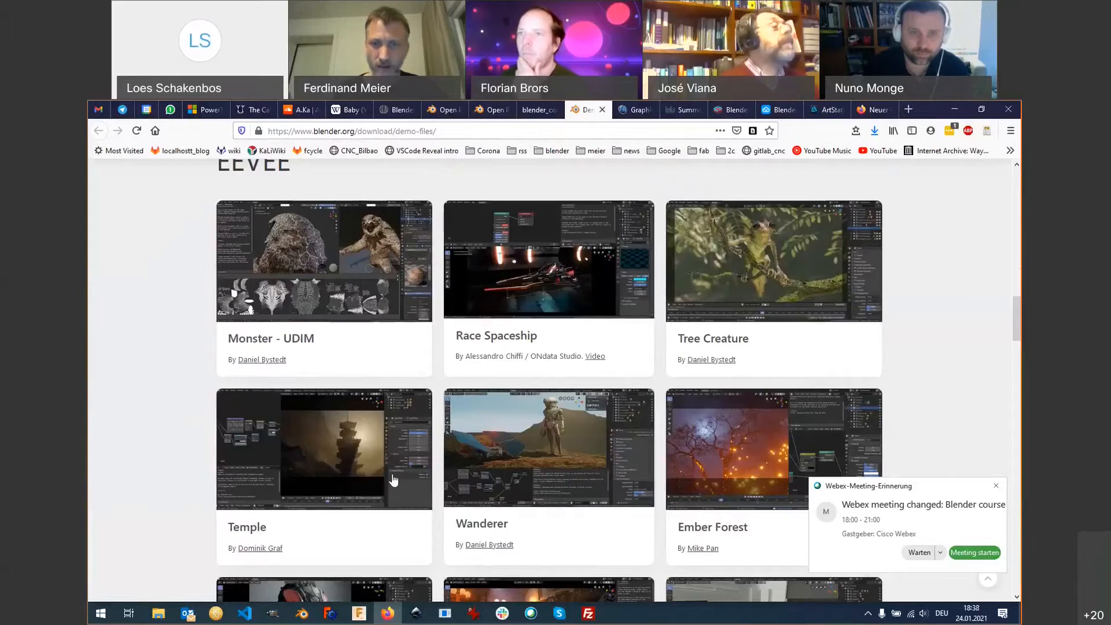
pyautogui.scroll(-3, 393, 480)
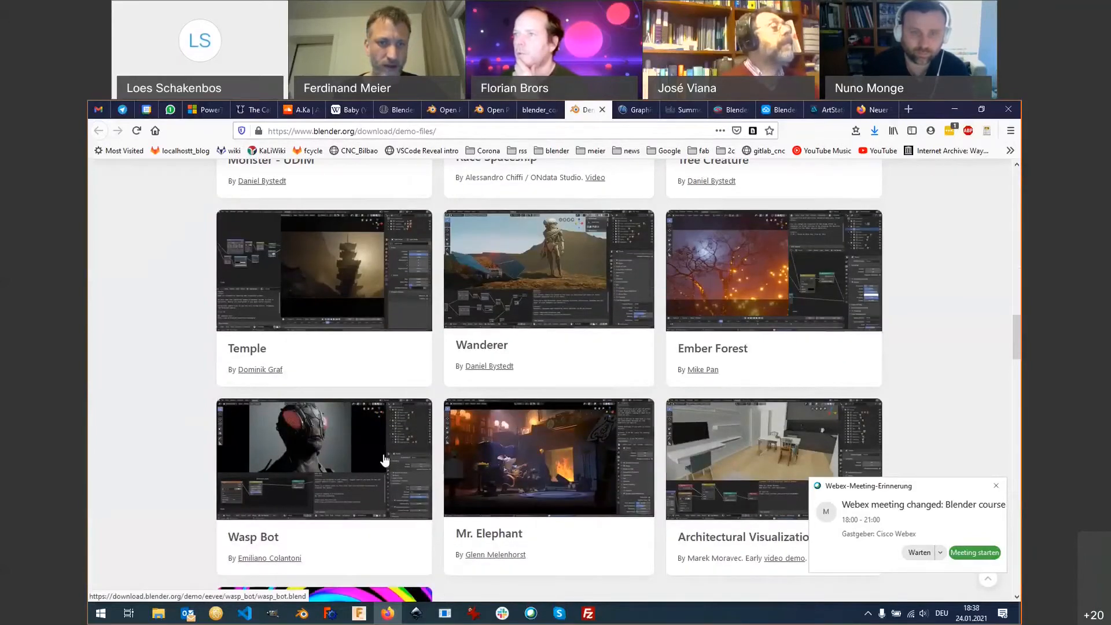
pyautogui.scroll(-2, 385, 460)
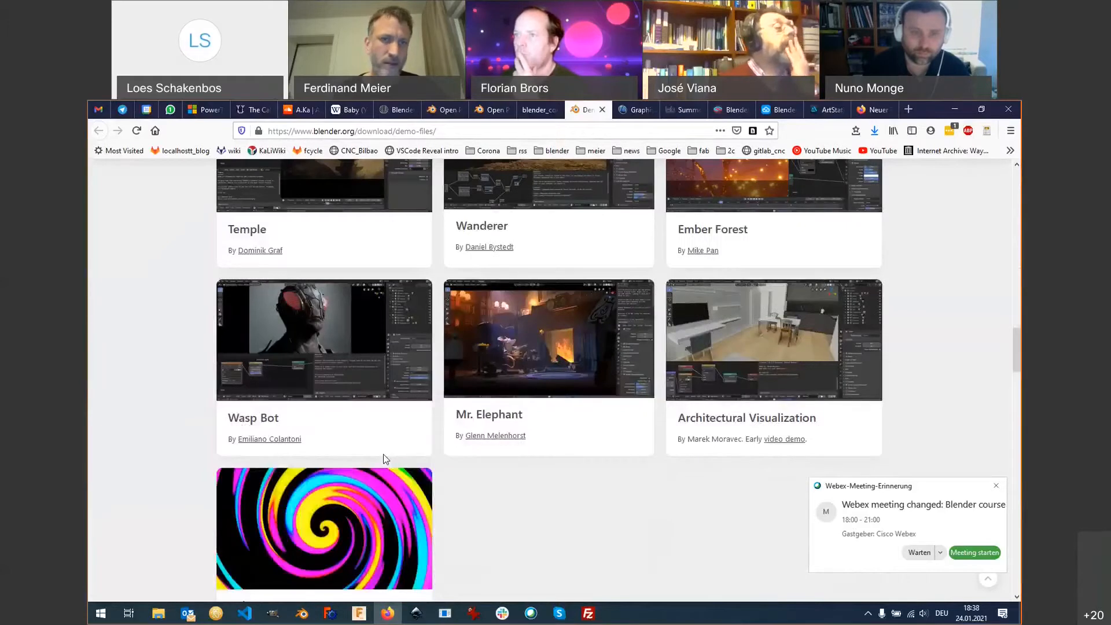
pyautogui.scroll(-2, 386, 408)
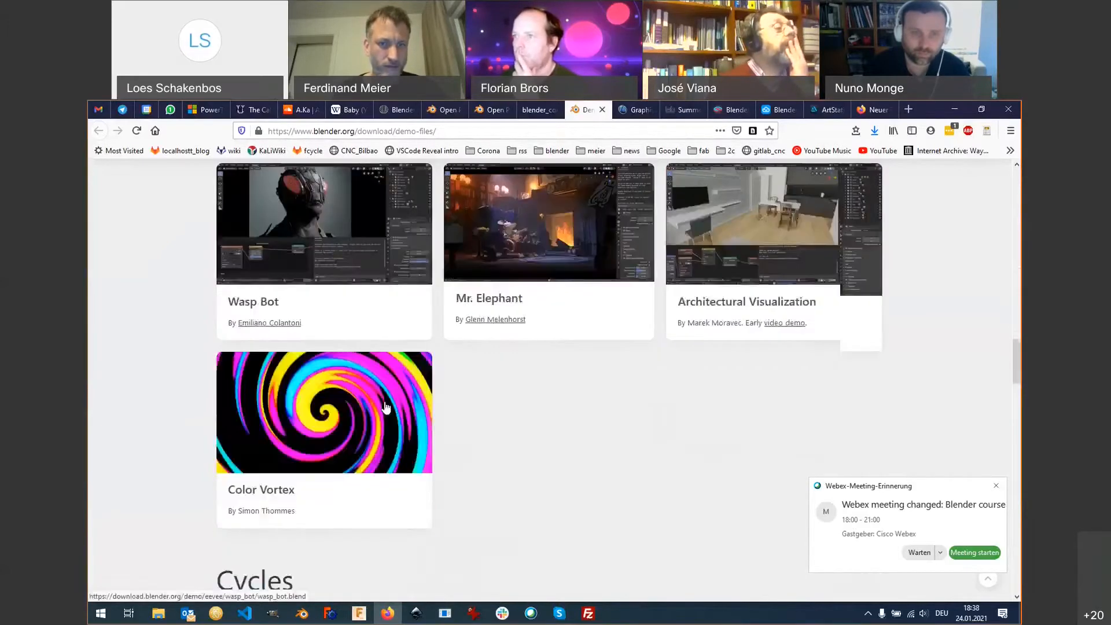
pyautogui.scroll(-2, 386, 408)
# Browse the Cycles demo files on blender.org, then return to the blender_course notes tab.
pyautogui.scroll(-2, 386, 411)
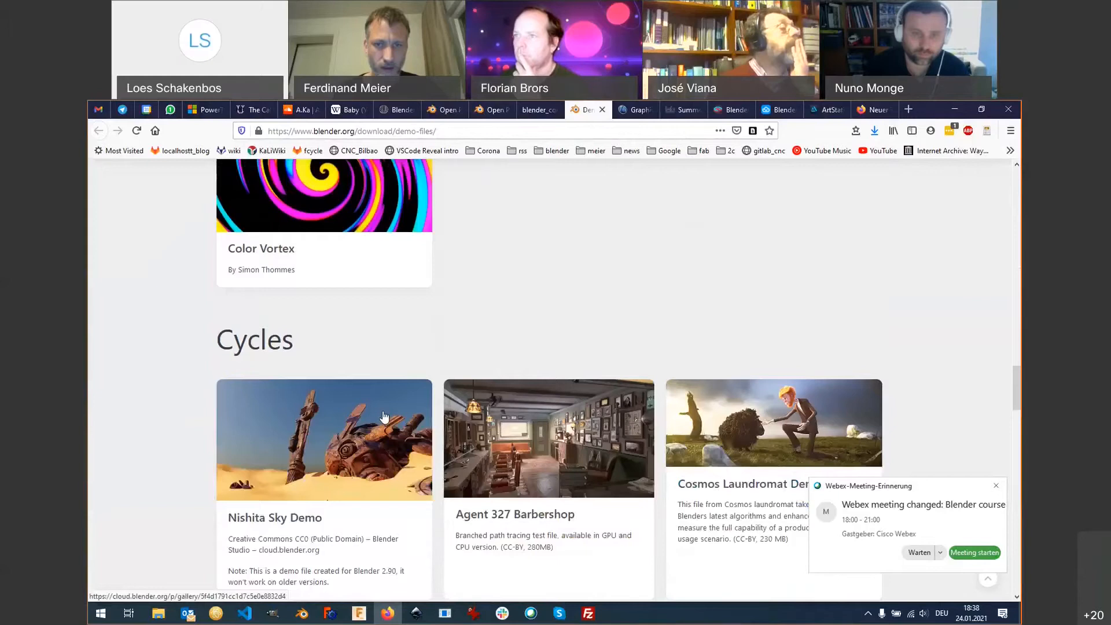
pyautogui.scroll(-4, 384, 415)
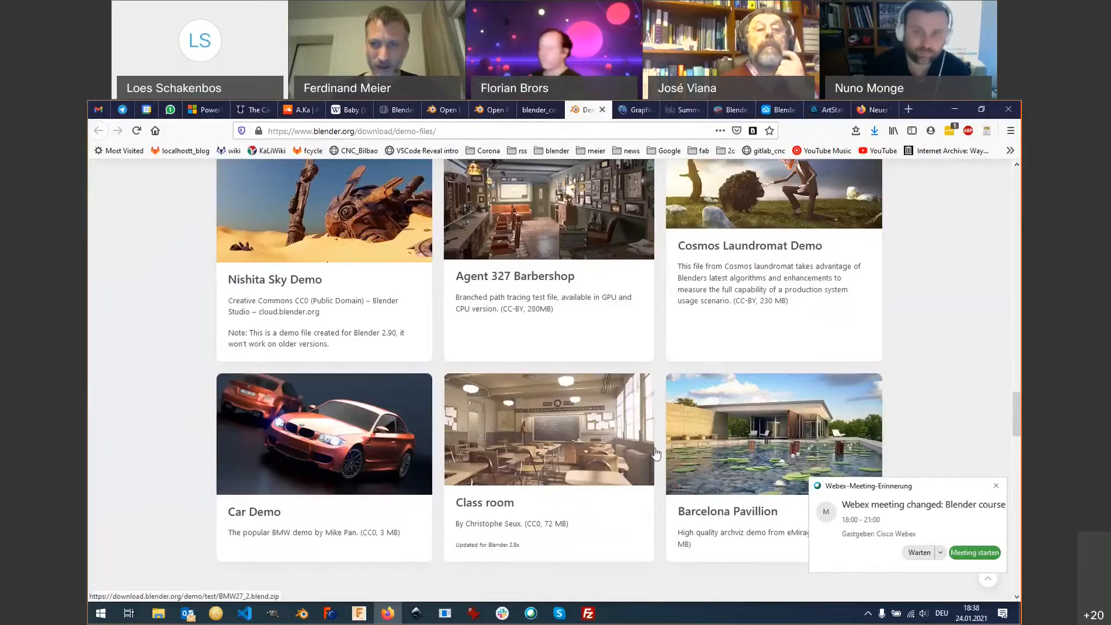
pyautogui.scroll(-1, 656, 453)
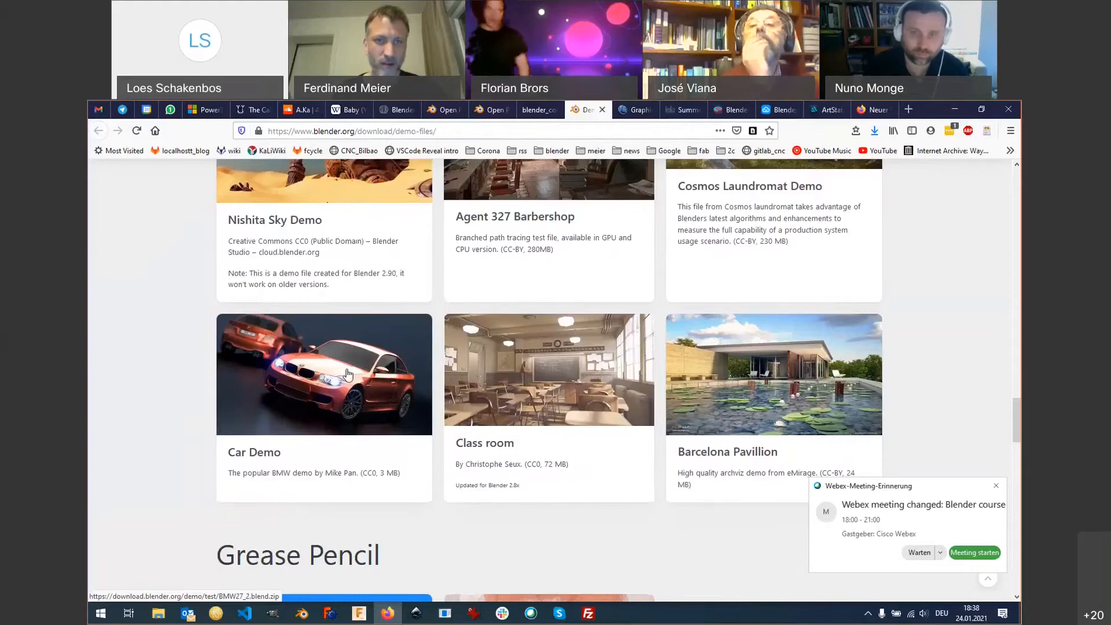
pyautogui.scroll(3, 348, 375)
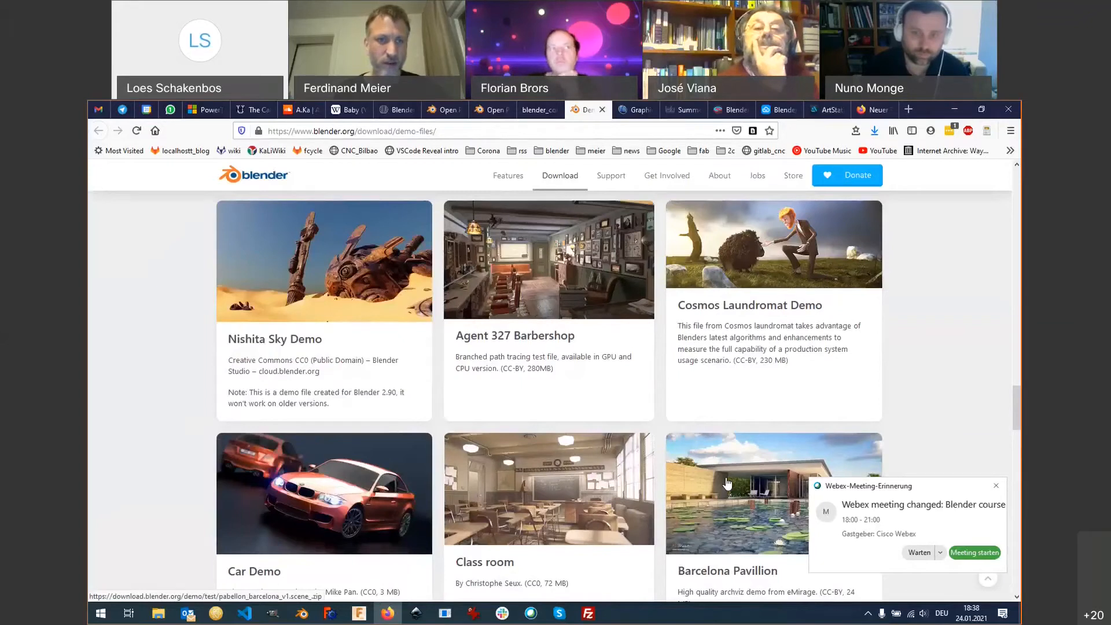
pyautogui.scroll(5, 728, 483)
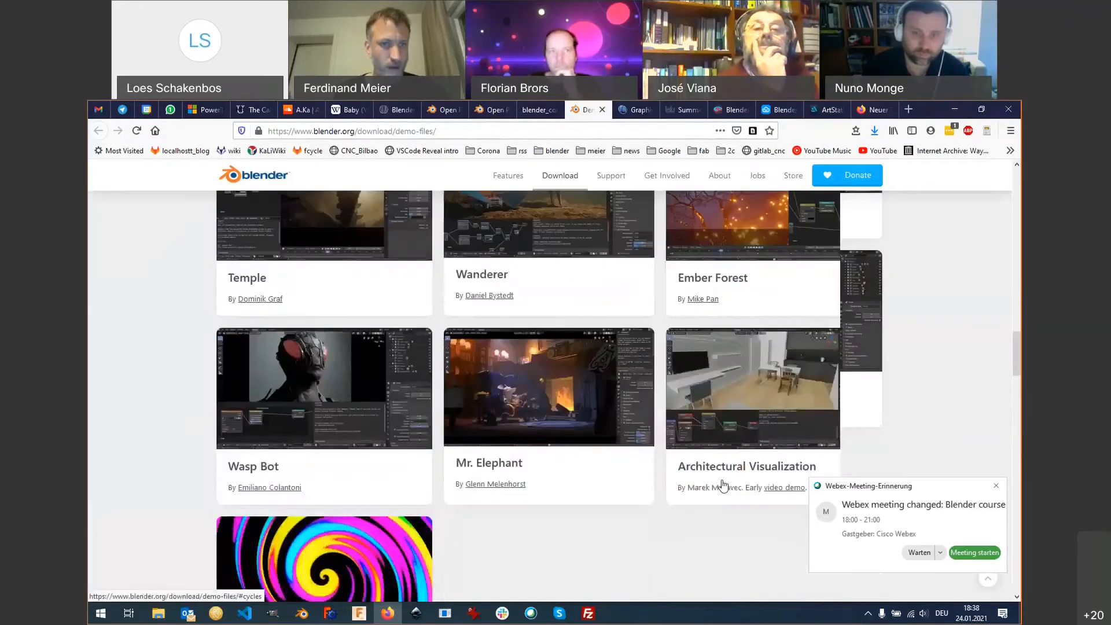
pyautogui.hotkey('ctrl', 'shift', 'Tab')
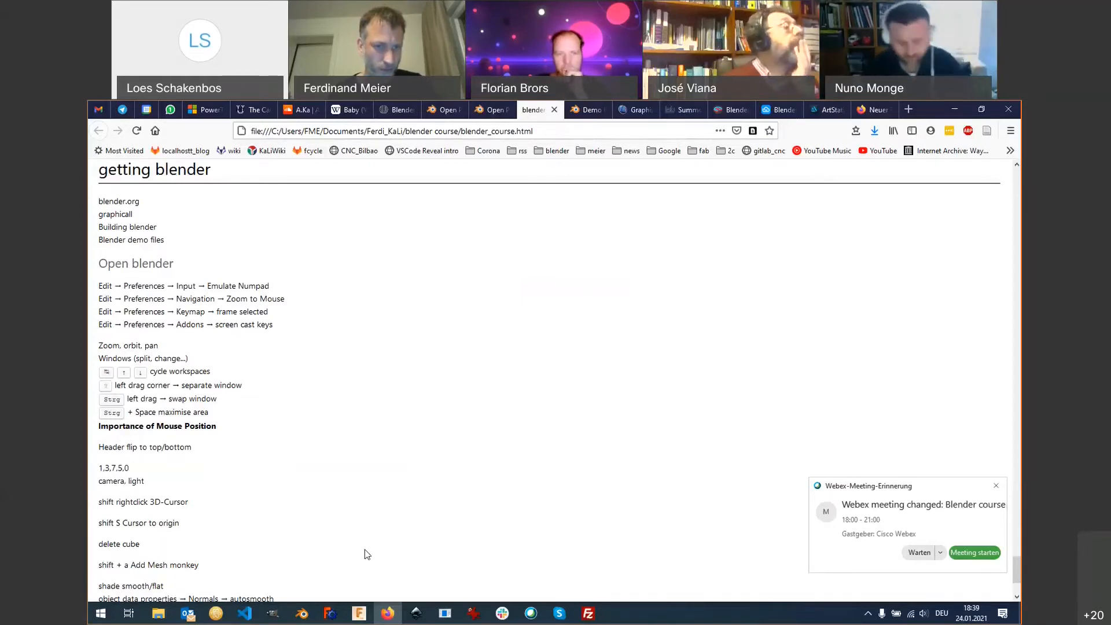
# Bring the Blender window to the front from the taskbar.
pyautogui.click(303, 614)
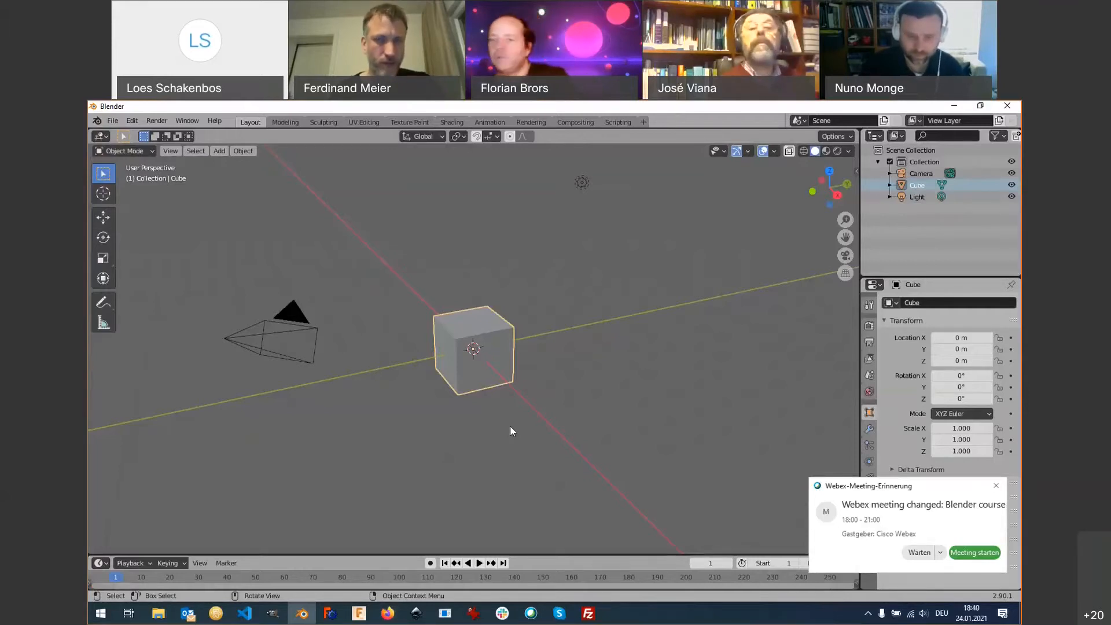
# Back in Blender, deselect the default cube and show the Edit menu.
pyautogui.hotkey('alt', 'Tab')
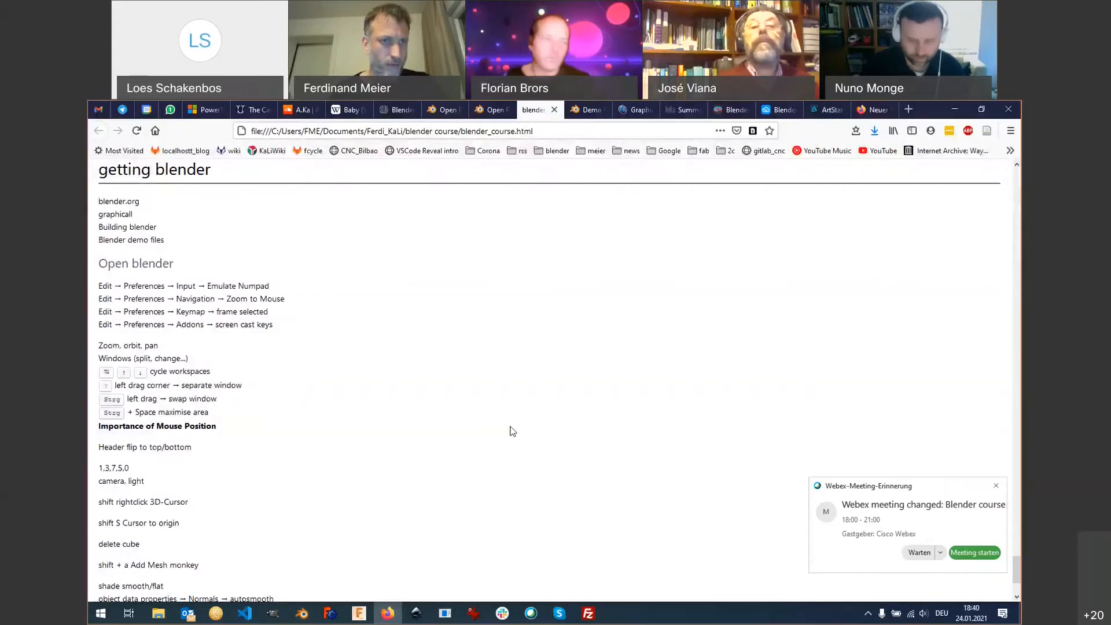
pyautogui.hotkey('alt', 'Tab')
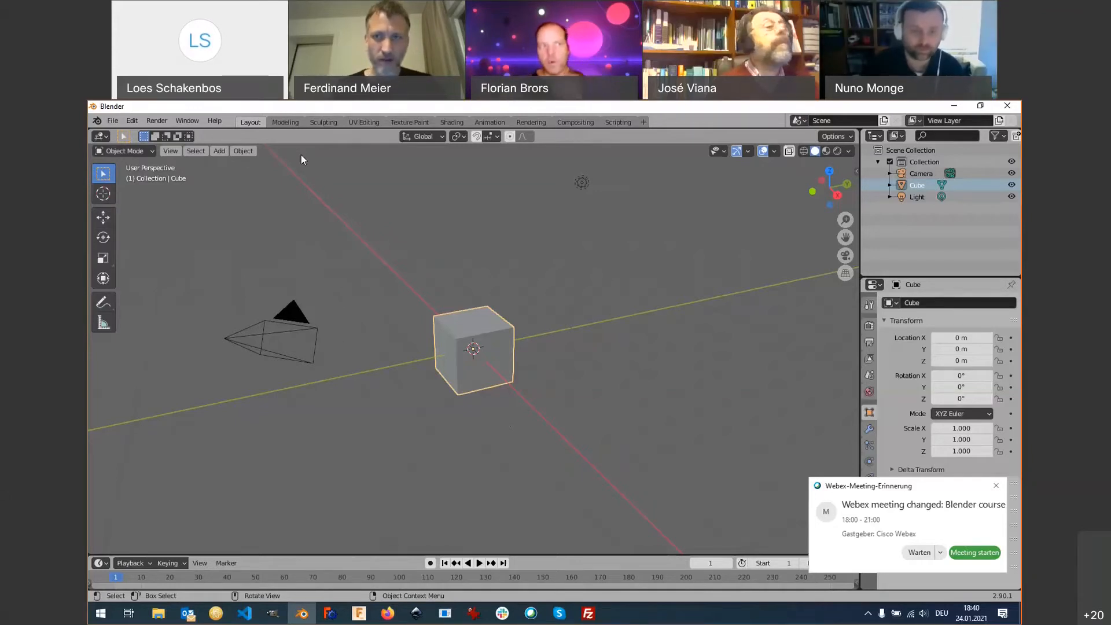
pyautogui.click(178, 241)
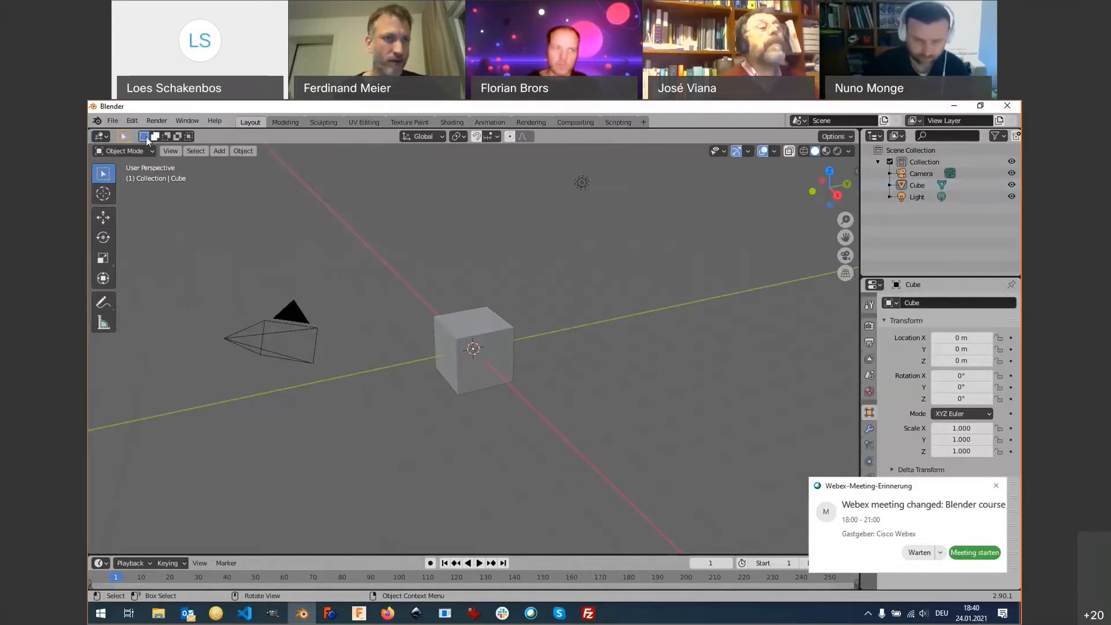
pyautogui.click(130, 121)
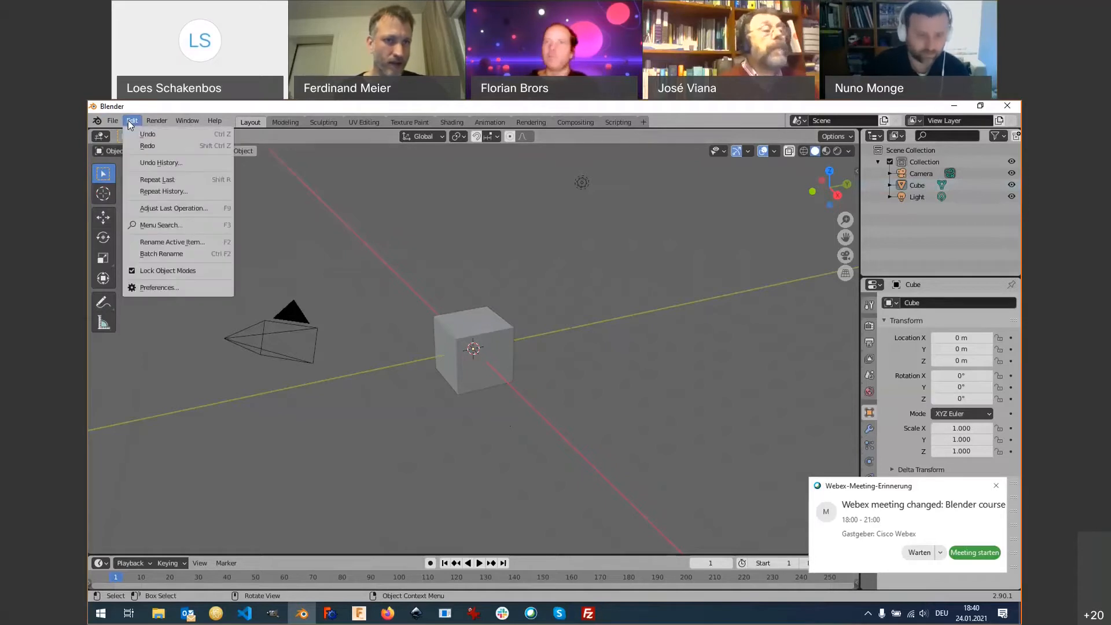
# View the Interface section of Edit > Preferences, close Preferences, and begin closing Blender.
pyautogui.click(208, 290)
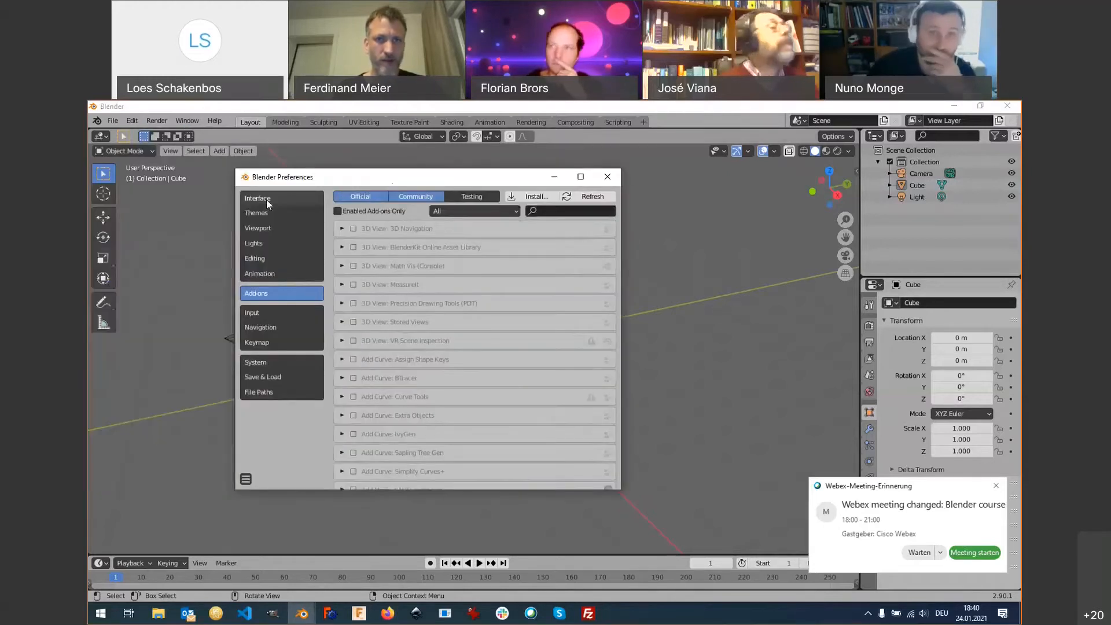
pyautogui.click(267, 199)
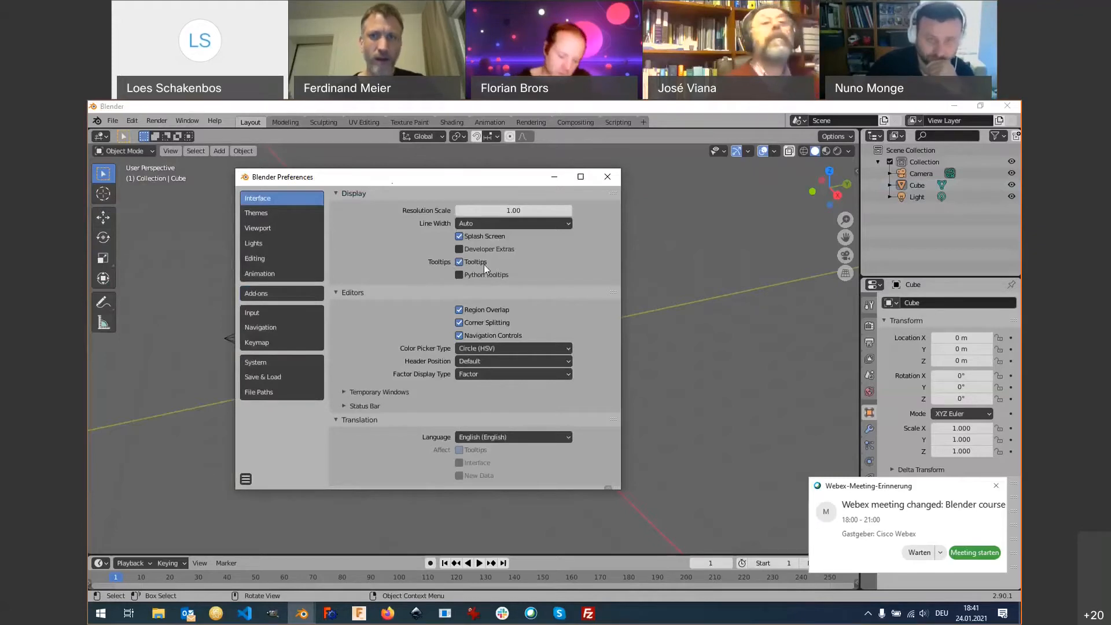
pyautogui.click(608, 177)
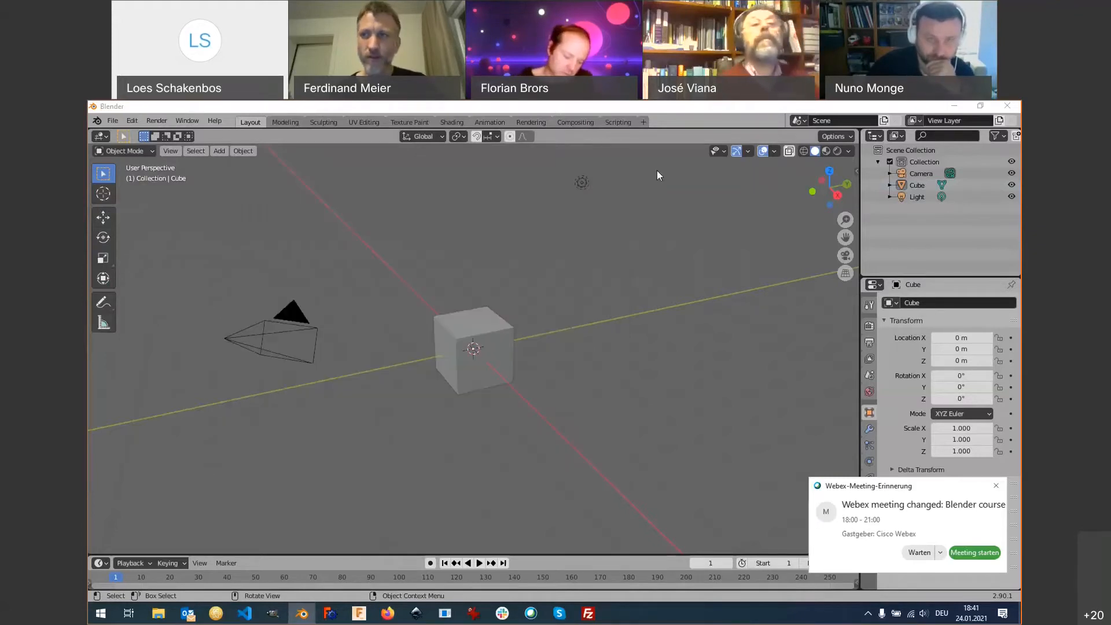
pyautogui.click(1014, 106)
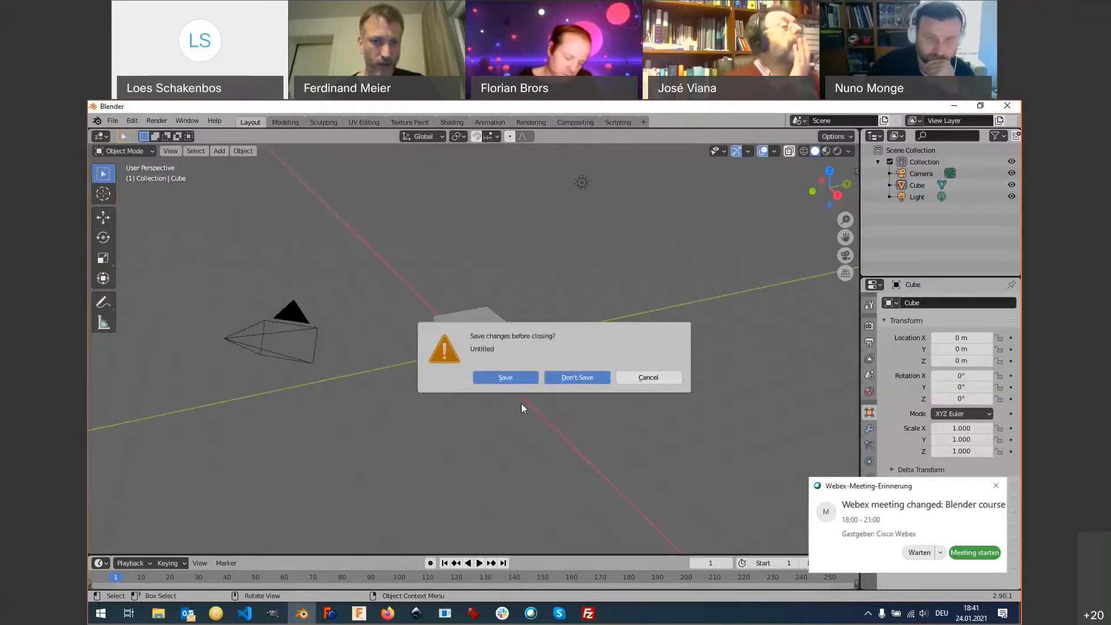
# Quit Blender with Don't Save, discarding the untitled scene.
pyautogui.click(577, 377)
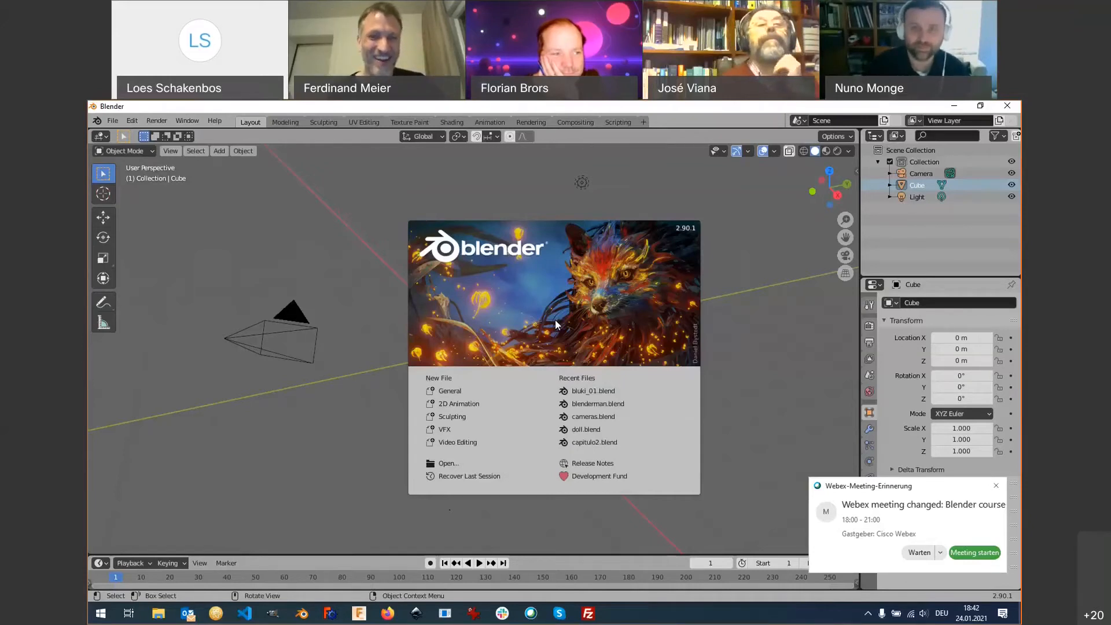
# Dismiss the 2.90.1 splash screen and open Edit > Preferences on the Themes page.
pyautogui.click(531, 296)
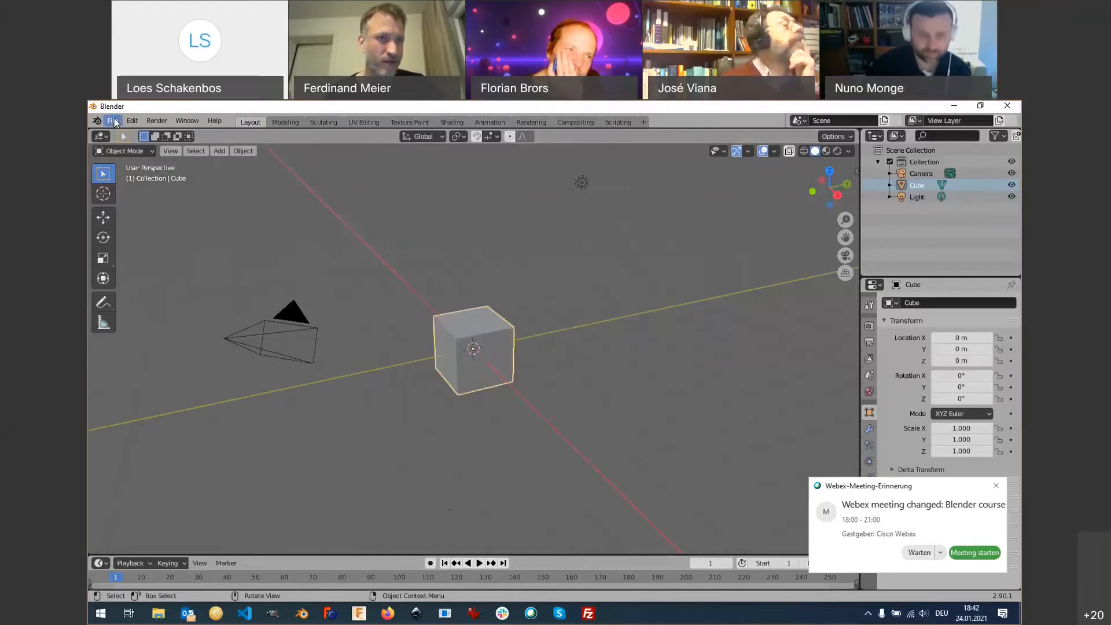
pyautogui.click(132, 121)
pyautogui.click(175, 290)
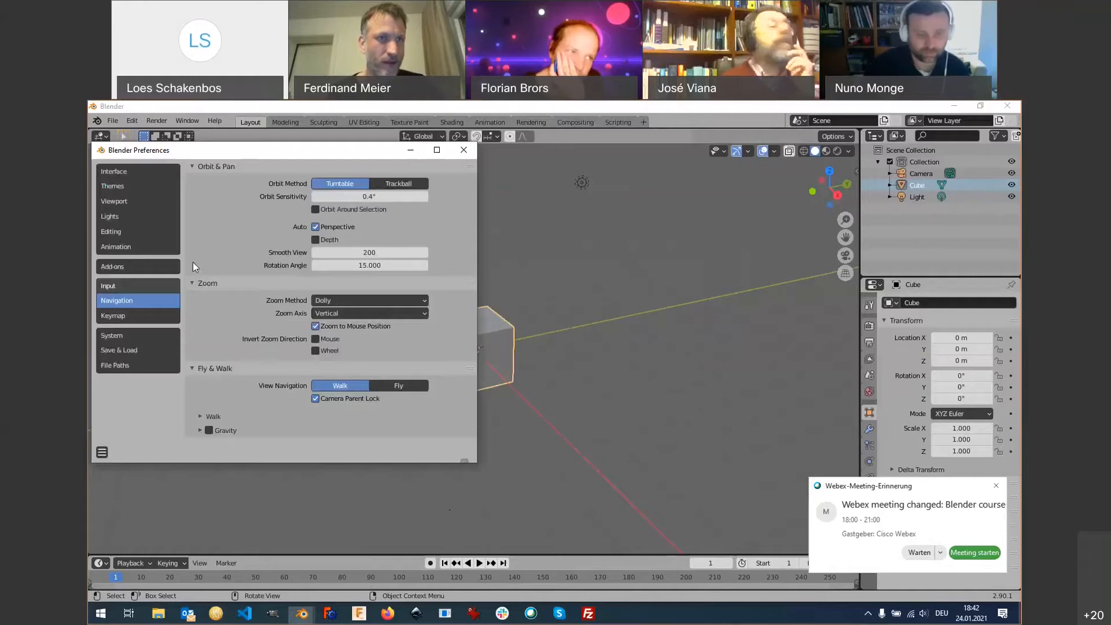
pyautogui.click(130, 187)
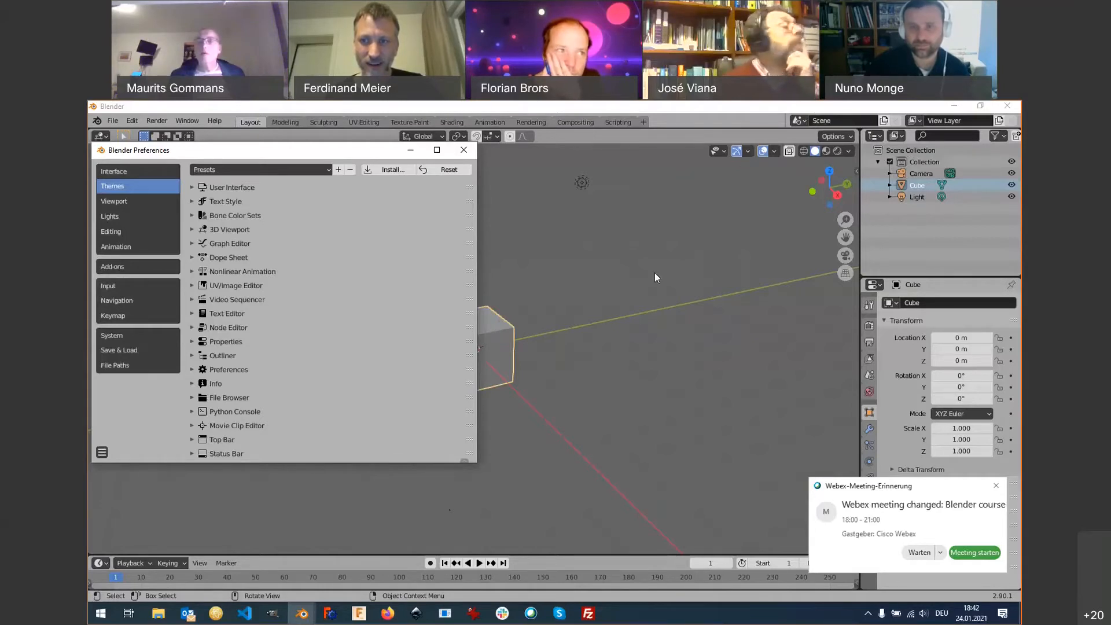
# Try the Blender Light, Maya and Blender Dark theme presets, settling on Blender Light.
pyautogui.click(996, 487)
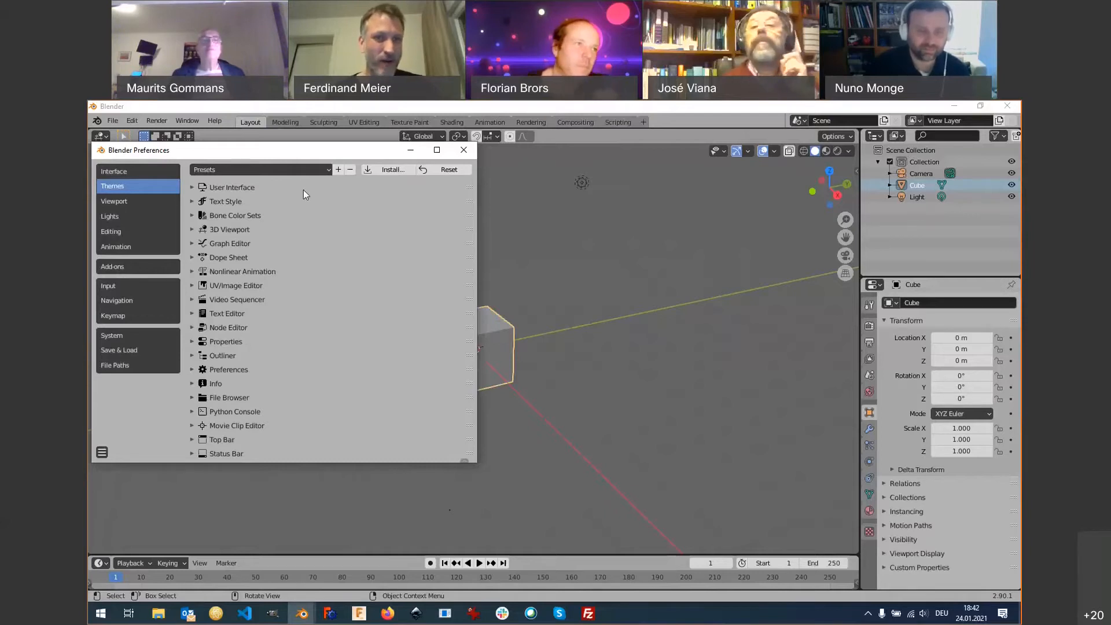
pyautogui.click(327, 170)
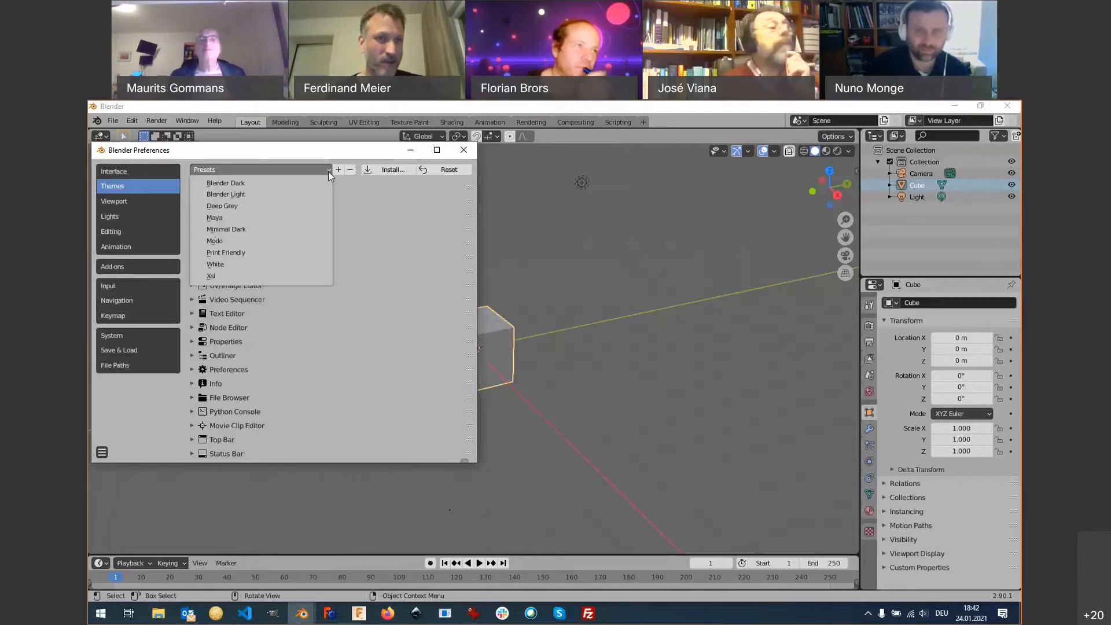
pyautogui.click(289, 195)
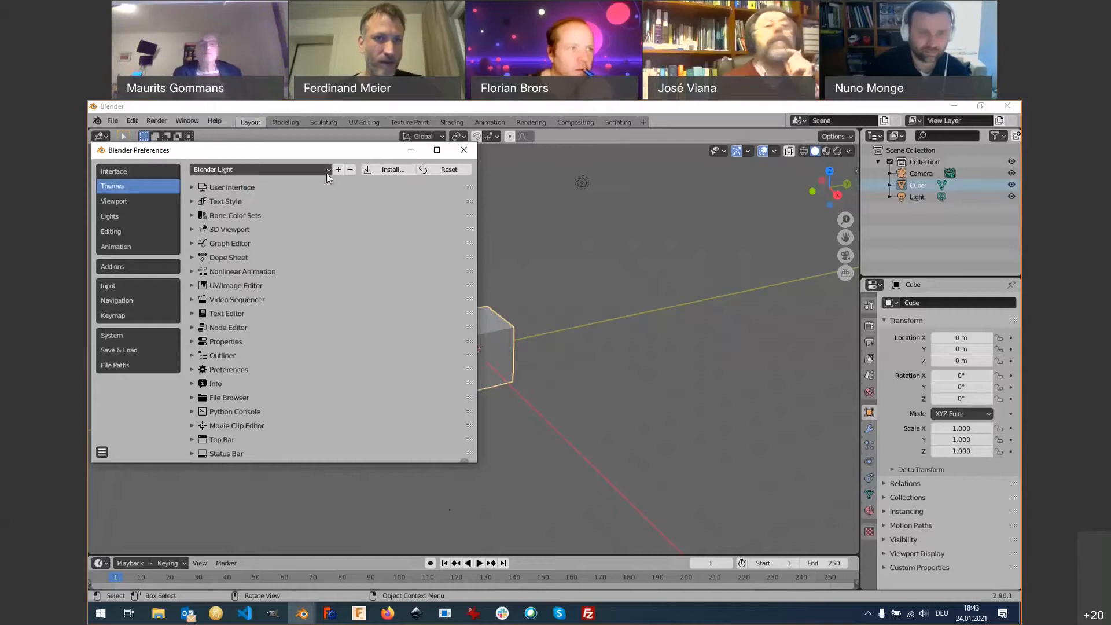
pyautogui.click(331, 172)
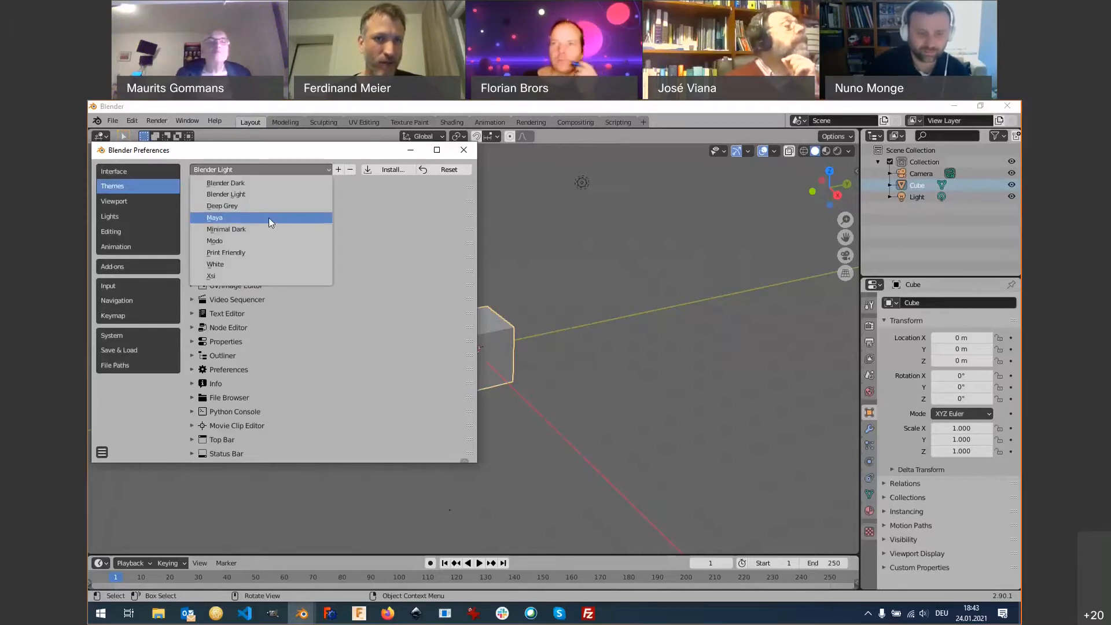
pyautogui.click(269, 218)
pyautogui.click(329, 169)
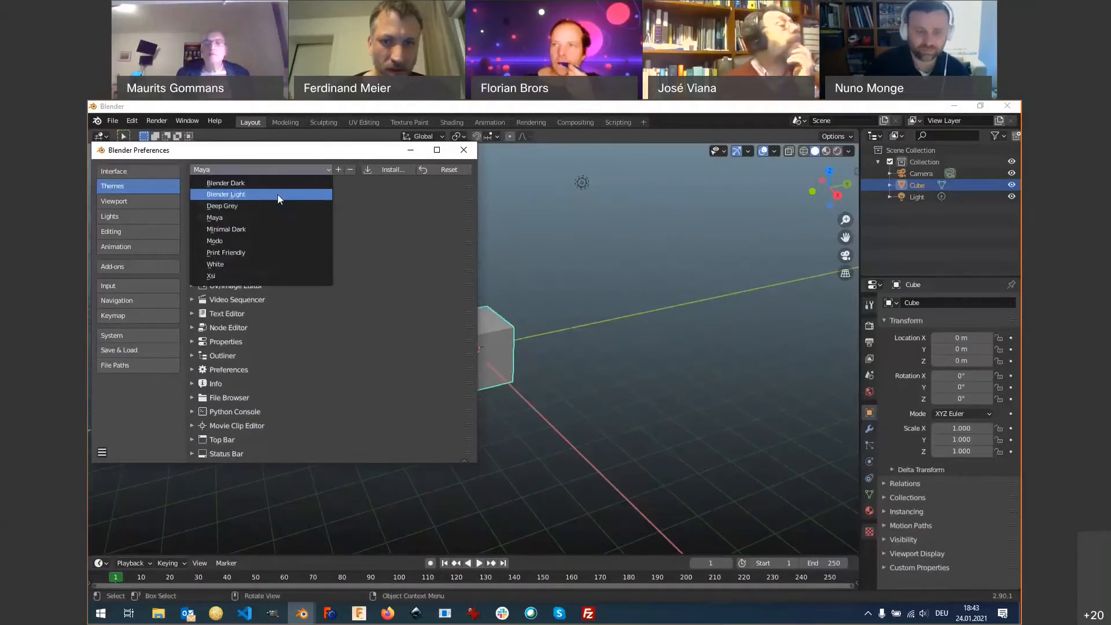
pyautogui.click(264, 183)
pyautogui.click(297, 172)
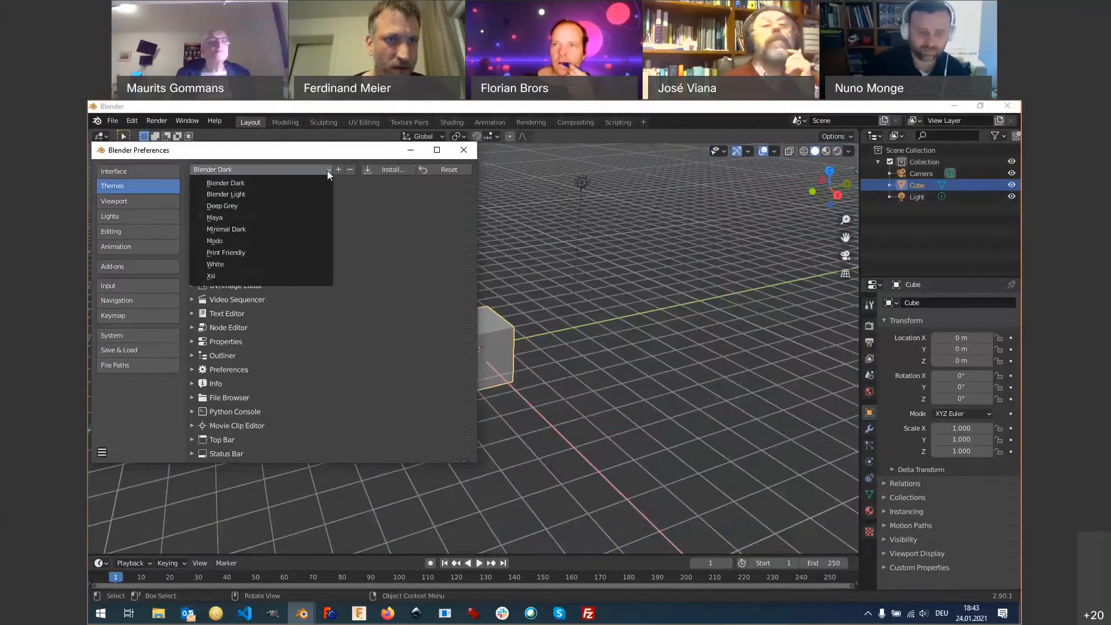
pyautogui.click(293, 193)
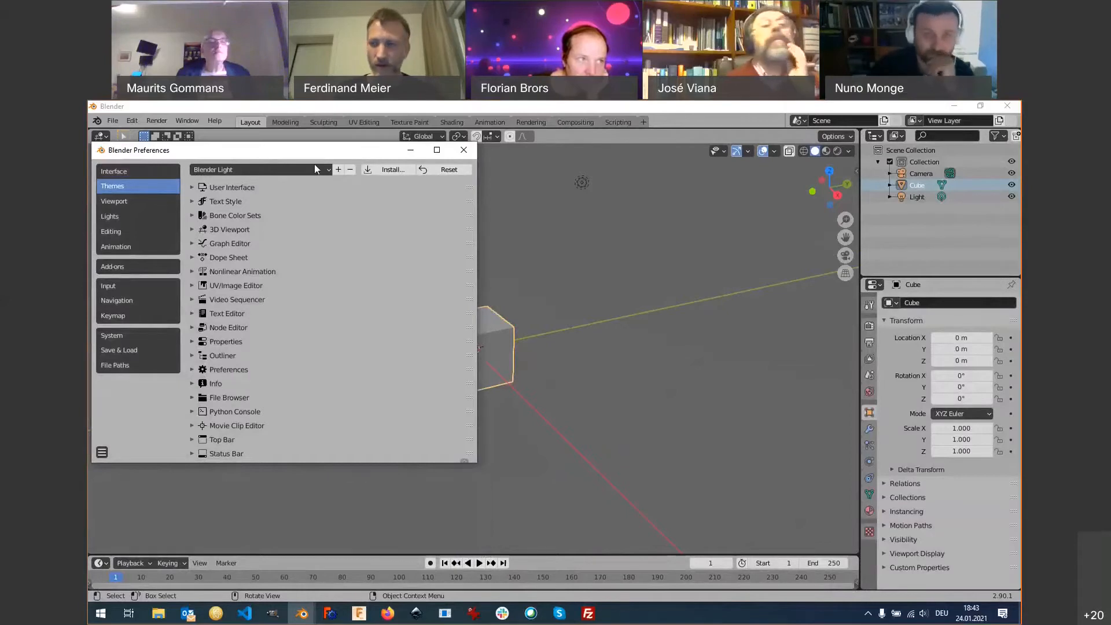
pyautogui.moveTo(262, 151); pyautogui.dragTo(307, 168)
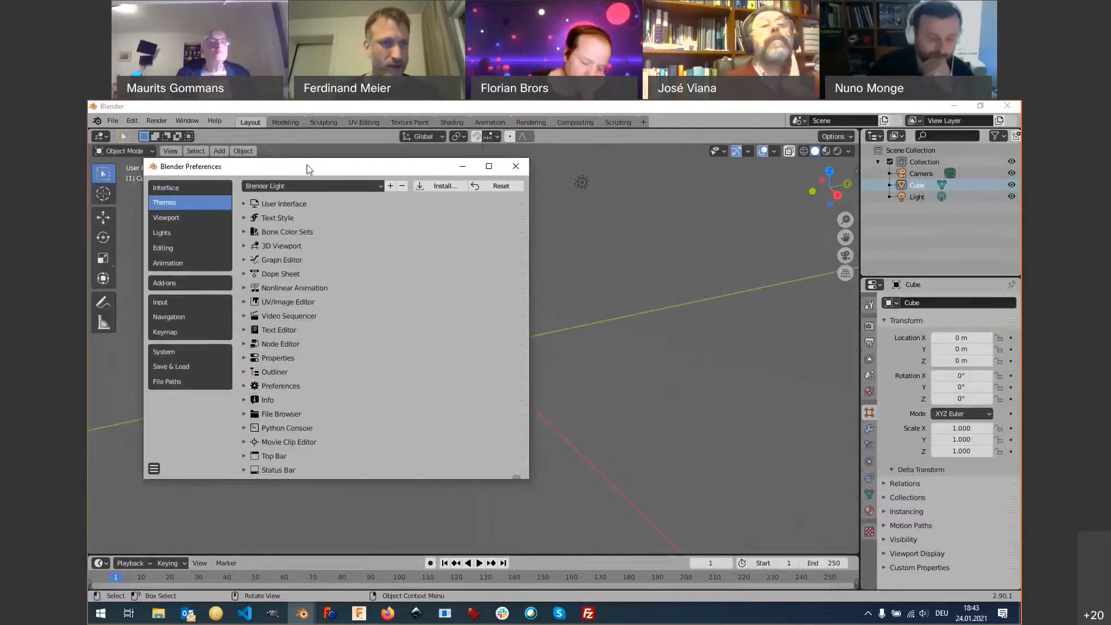
# Tour the Viewport, Lights and Editing preferences, toggling Metaball duplication off and back on.
pyautogui.click(179, 218)
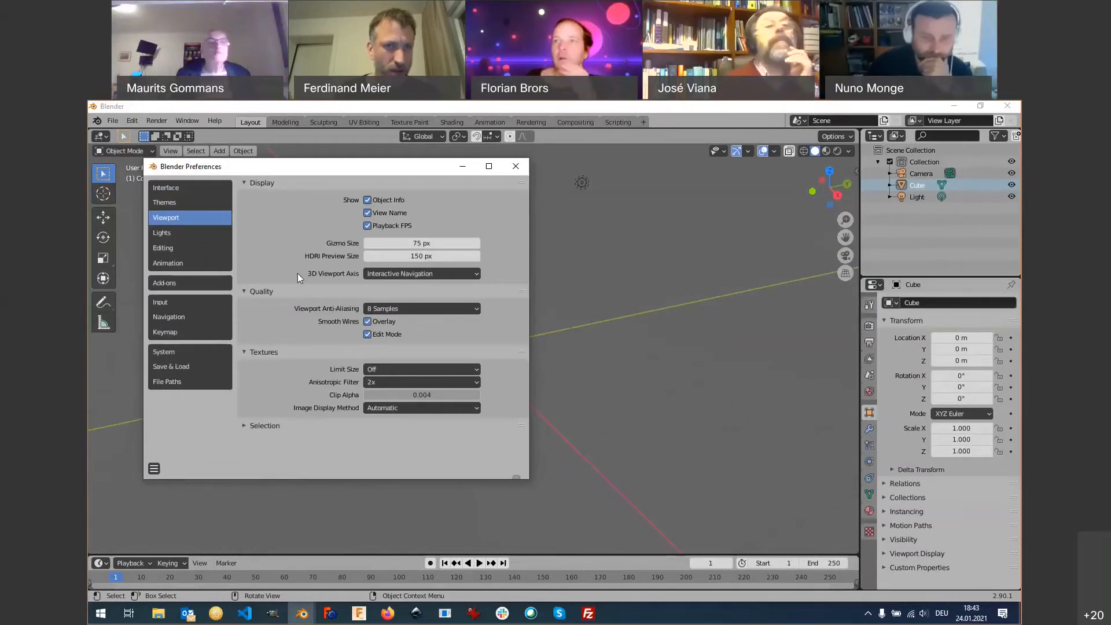
pyautogui.click(182, 232)
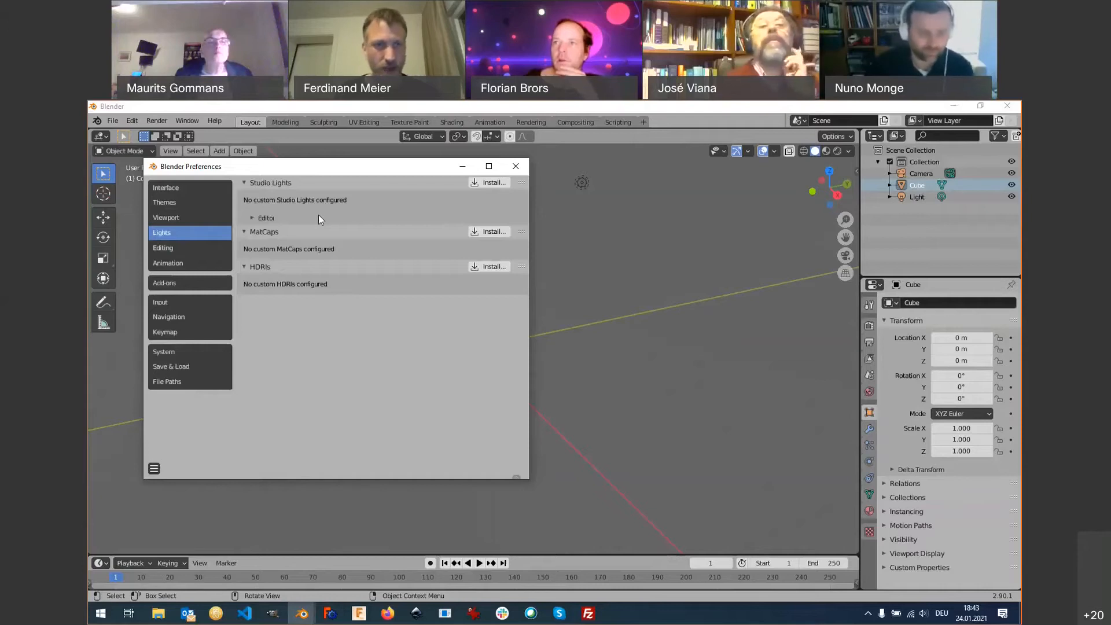
pyautogui.click(184, 249)
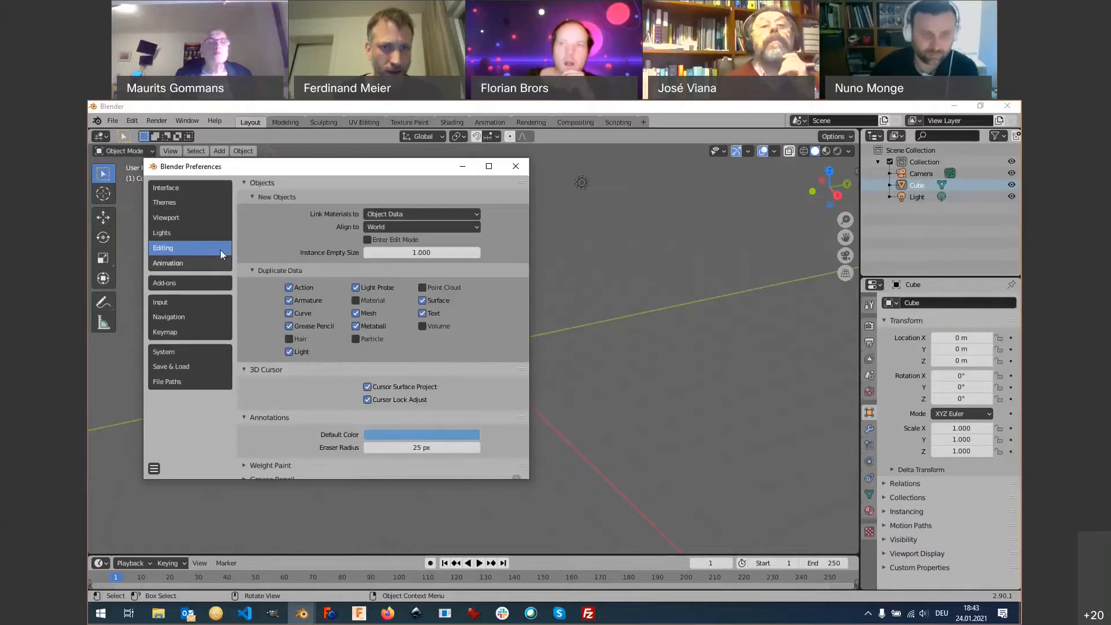
pyautogui.click(355, 326)
pyautogui.click(355, 325)
pyautogui.scroll(-1, 353, 322)
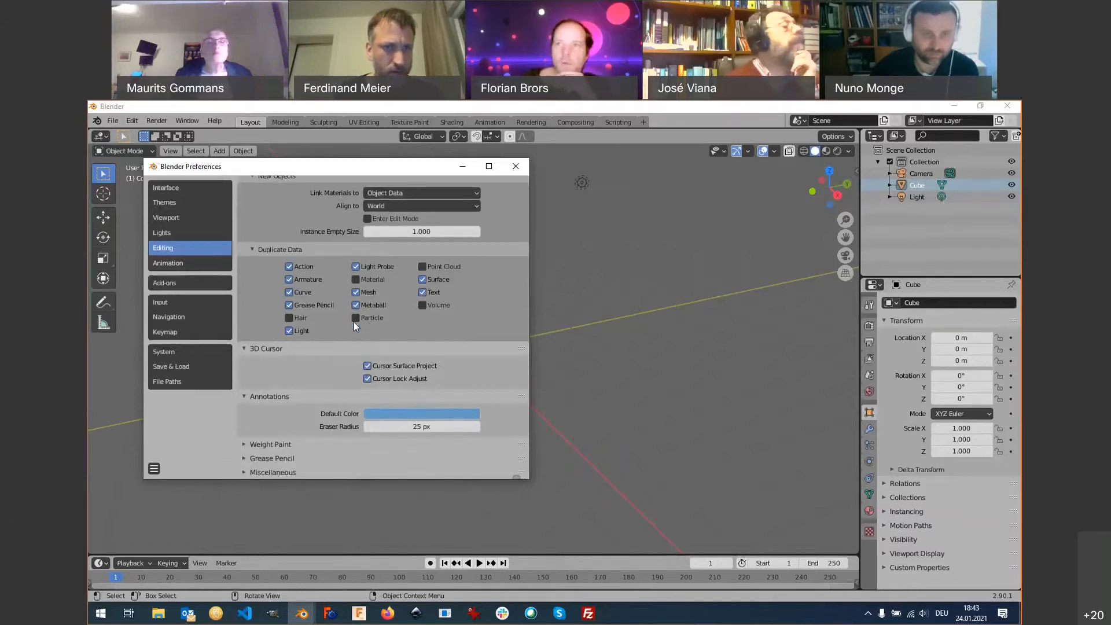
pyautogui.scroll(1, 353, 322)
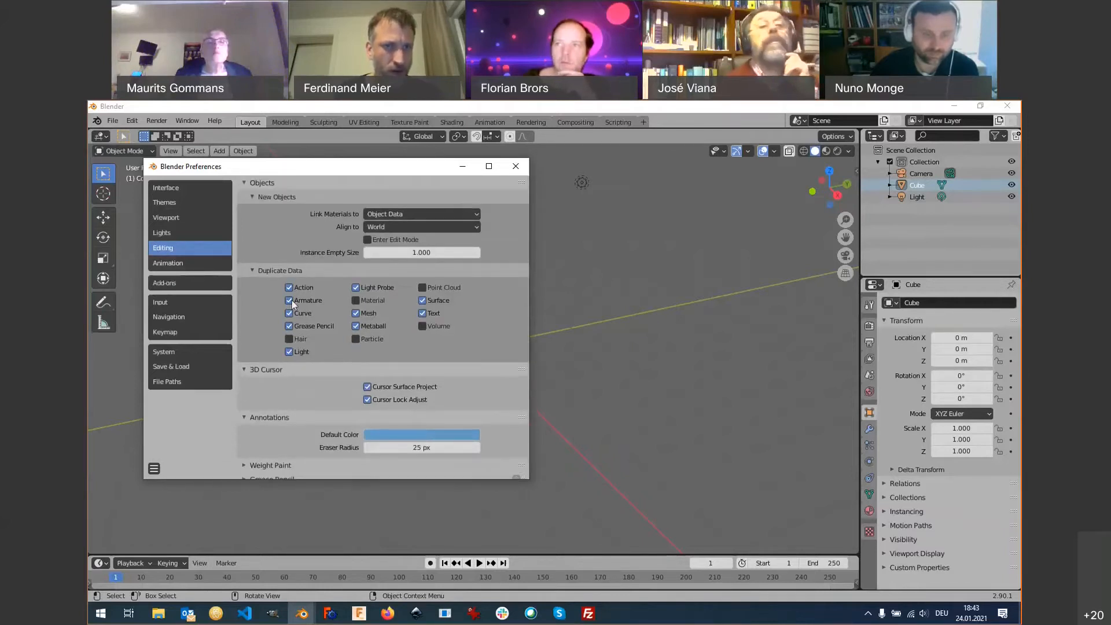
pyautogui.click(186, 262)
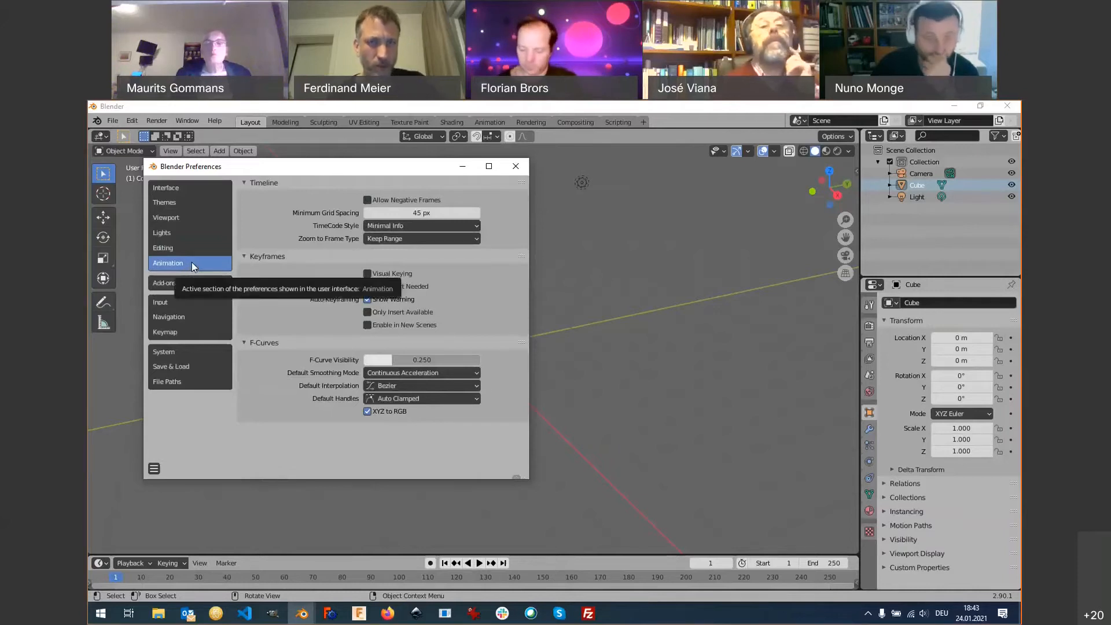
# Move from Input to the Add-ons preferences, widen the window, and scroll the add-on list.
pyautogui.hotkey('alt', 'Tab')
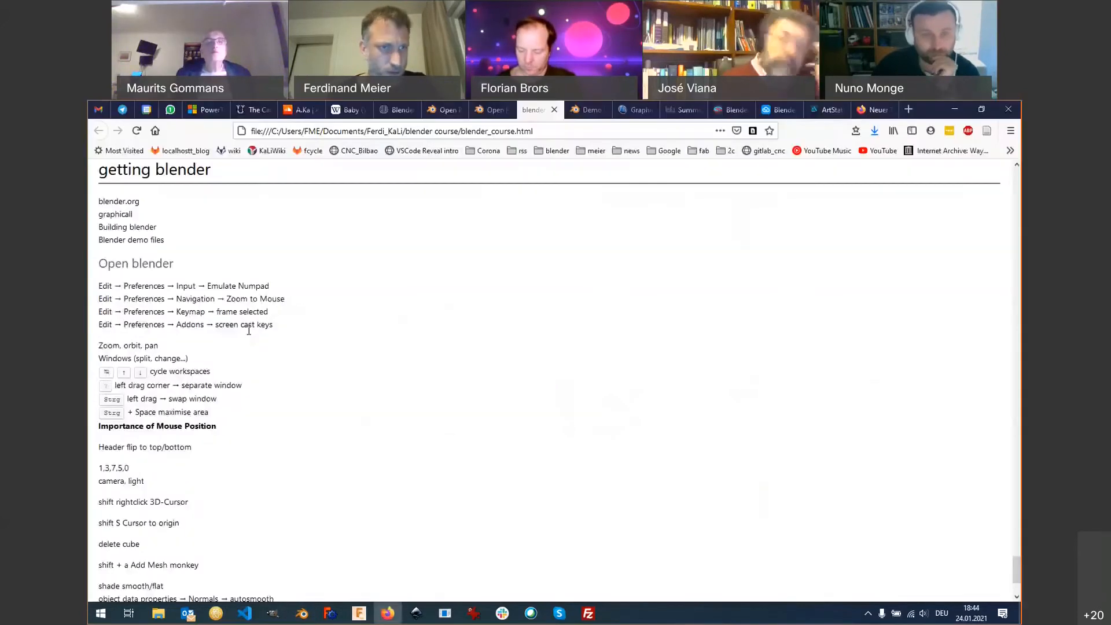
pyautogui.hotkey('alt', 'Tab')
pyautogui.click(172, 301)
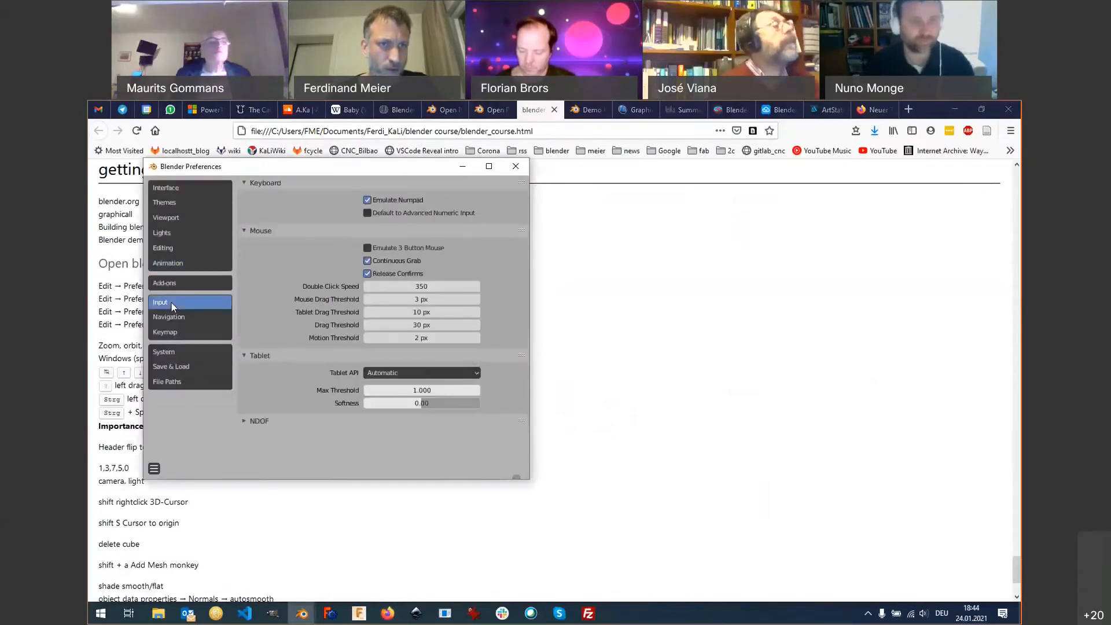
pyautogui.click(168, 283)
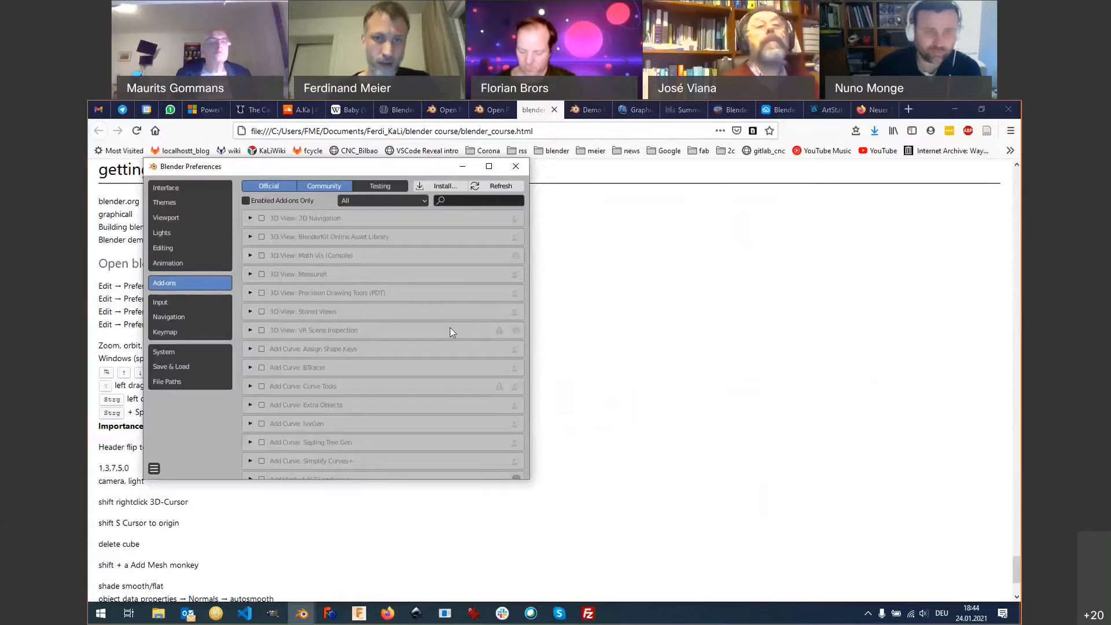
pyautogui.moveTo(530, 408); pyautogui.dragTo(624, 407)
pyautogui.scroll(-5, 384, 338)
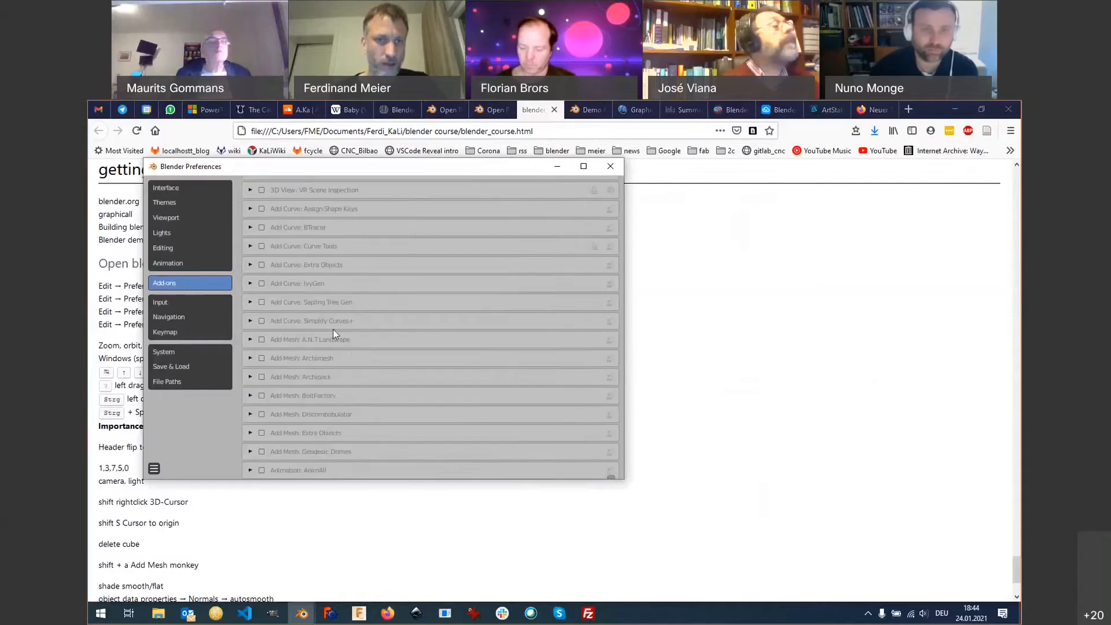
pyautogui.scroll(-6, 333, 329)
pyautogui.scroll(10, 333, 331)
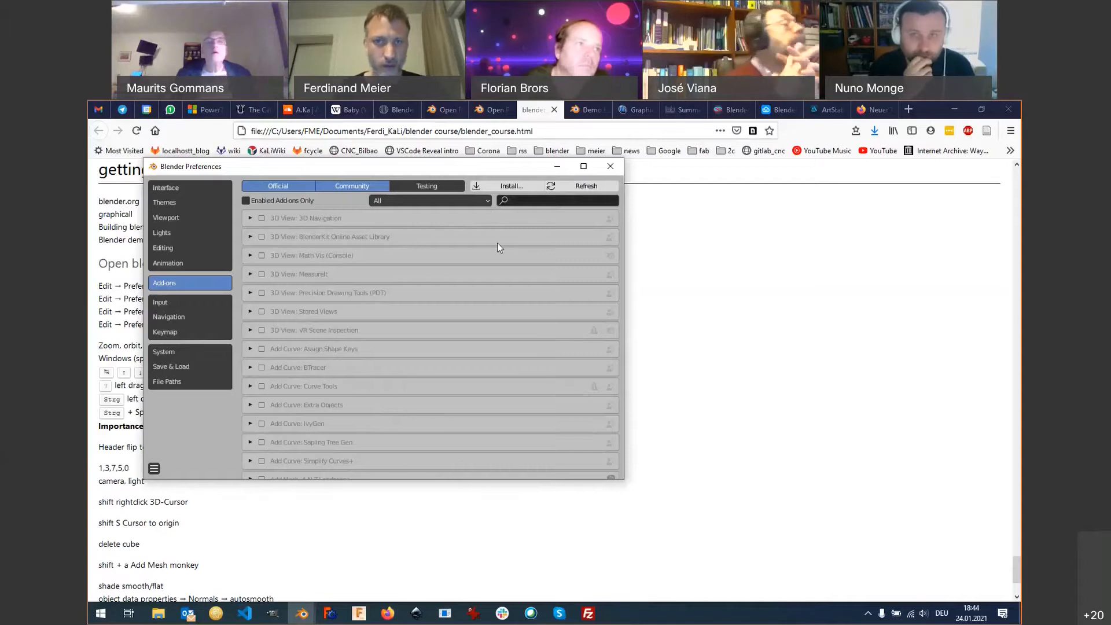
# Install an add-on from file, picking screencast_keys.zip in AppsWin > blender 2.90.1.
pyautogui.click(511, 186)
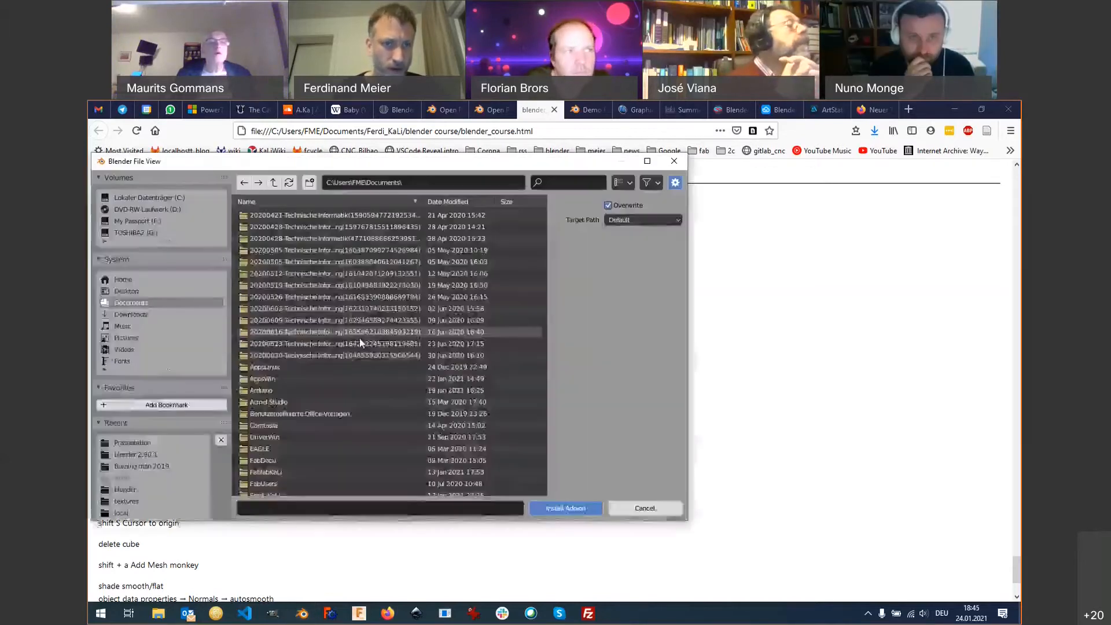
pyautogui.doubleClick(300, 377)
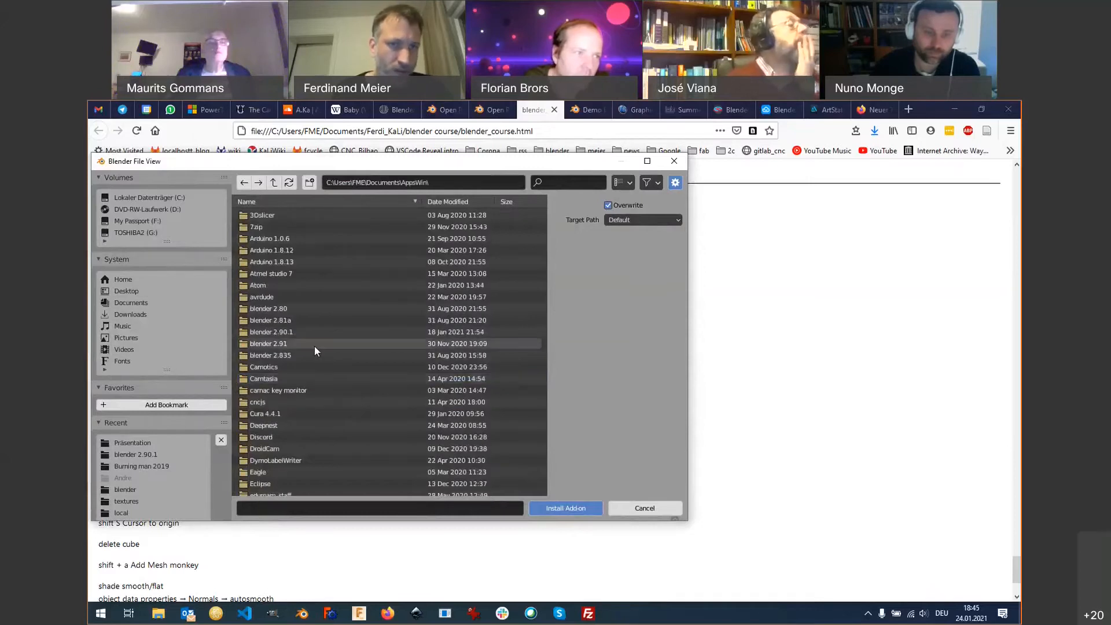
pyautogui.click(306, 330)
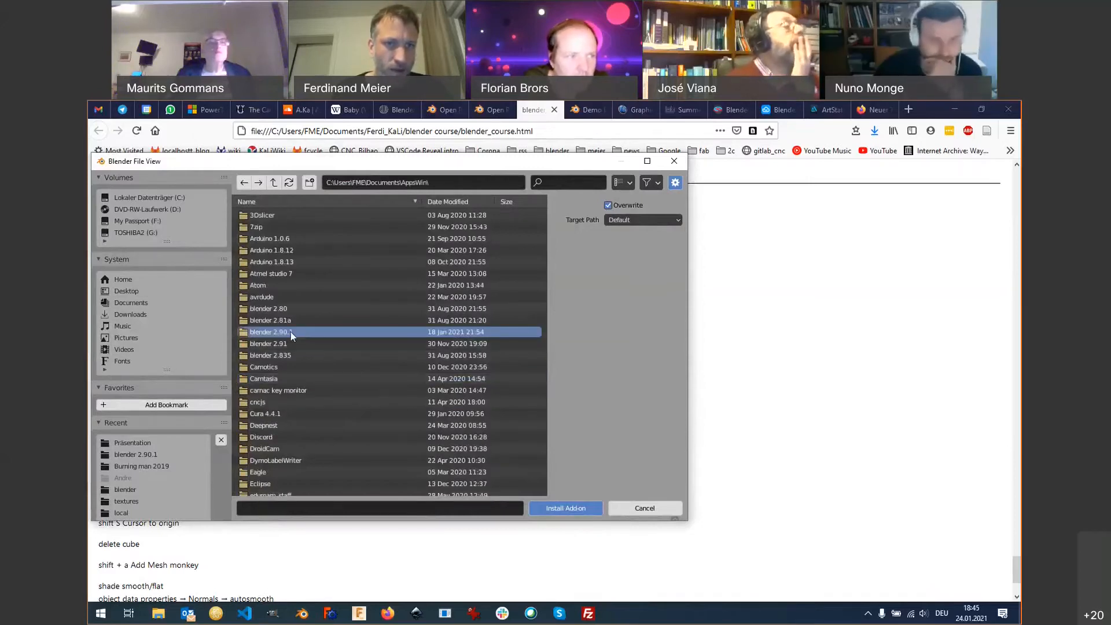
pyautogui.doubleClick(291, 332)
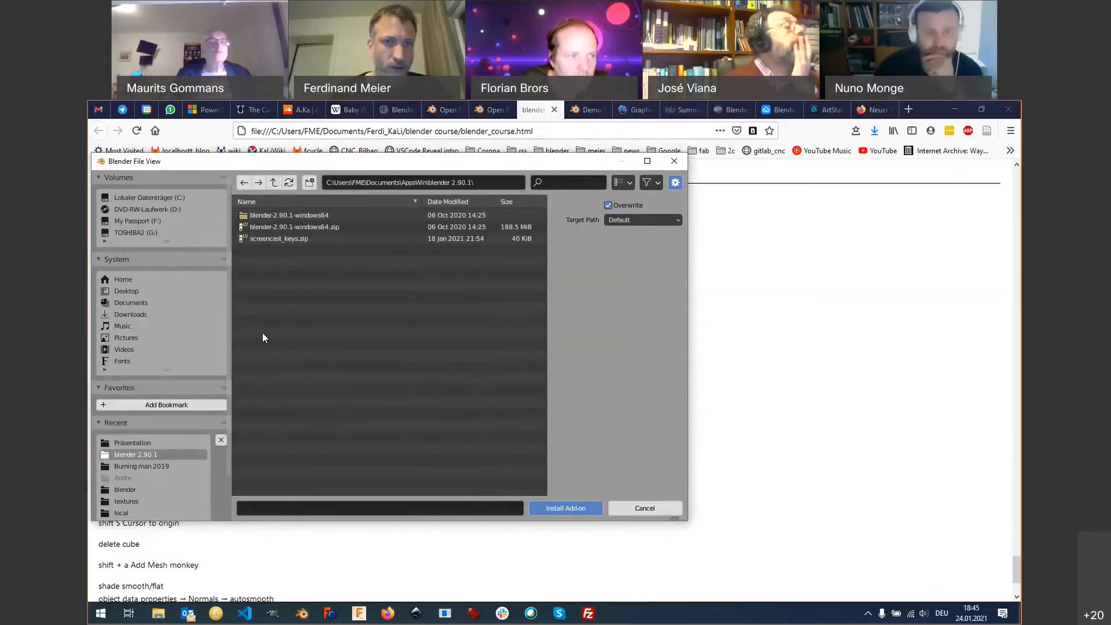
pyautogui.click(269, 241)
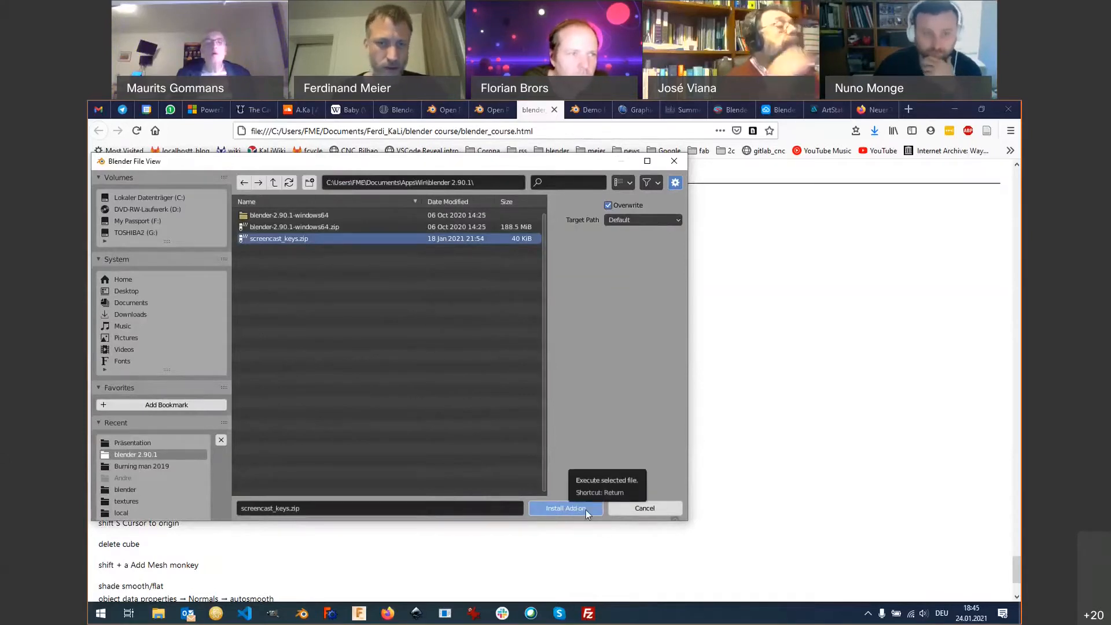
# Install screencast_keys.zip, confirm System: Screencast Keys is listed via a 'scree' search, then show Input preferences.
pyautogui.click(550, 510)
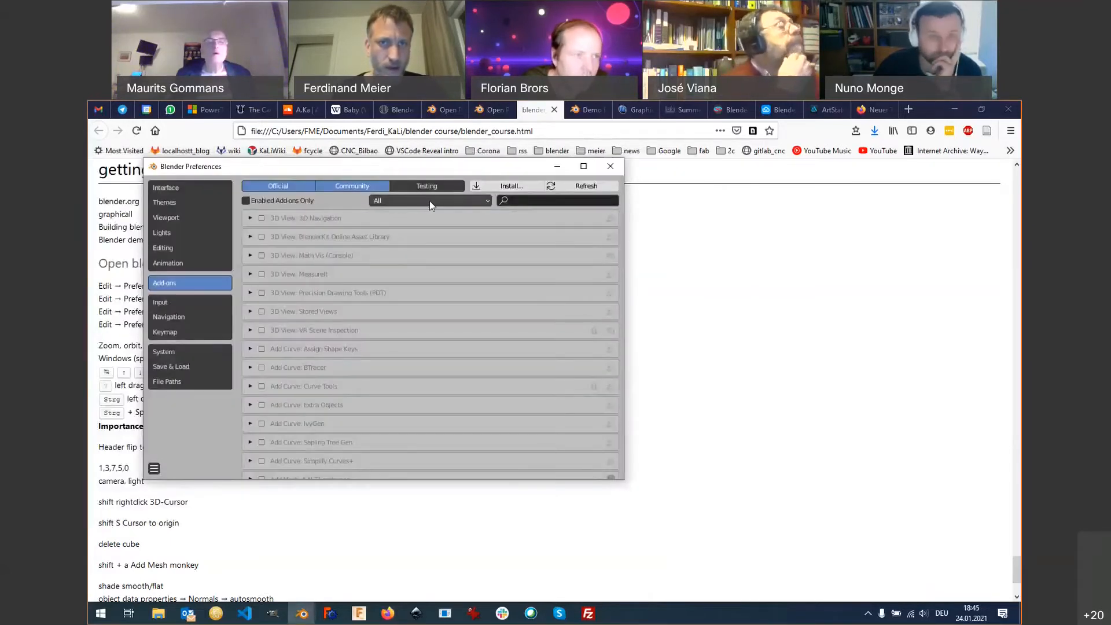
pyautogui.click(537, 200)
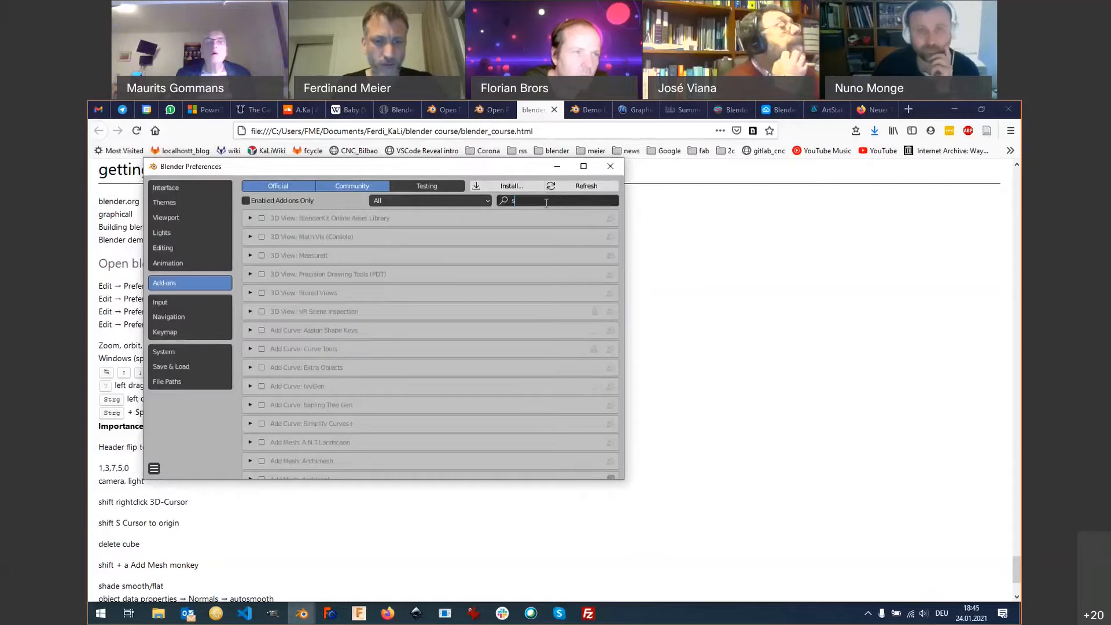
pyautogui.write('scree')
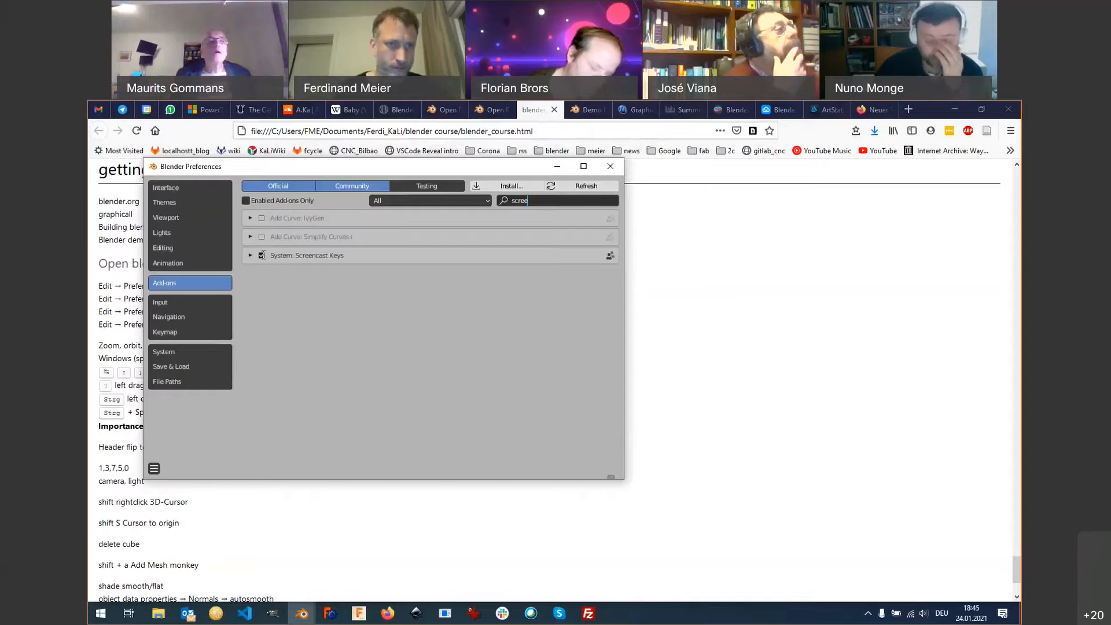
pyautogui.click(173, 303)
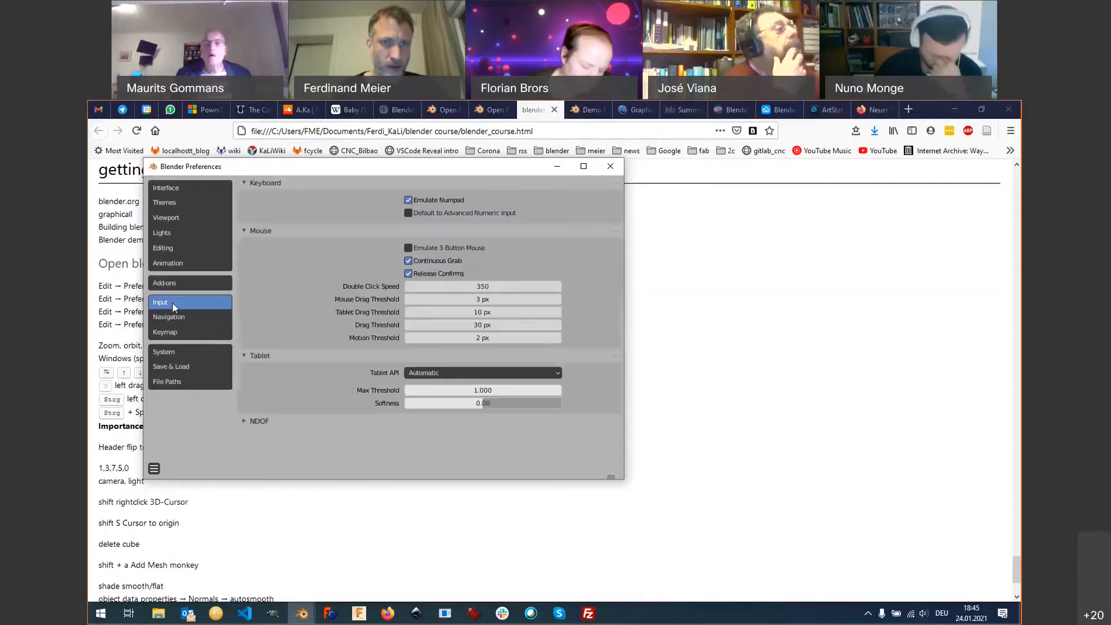
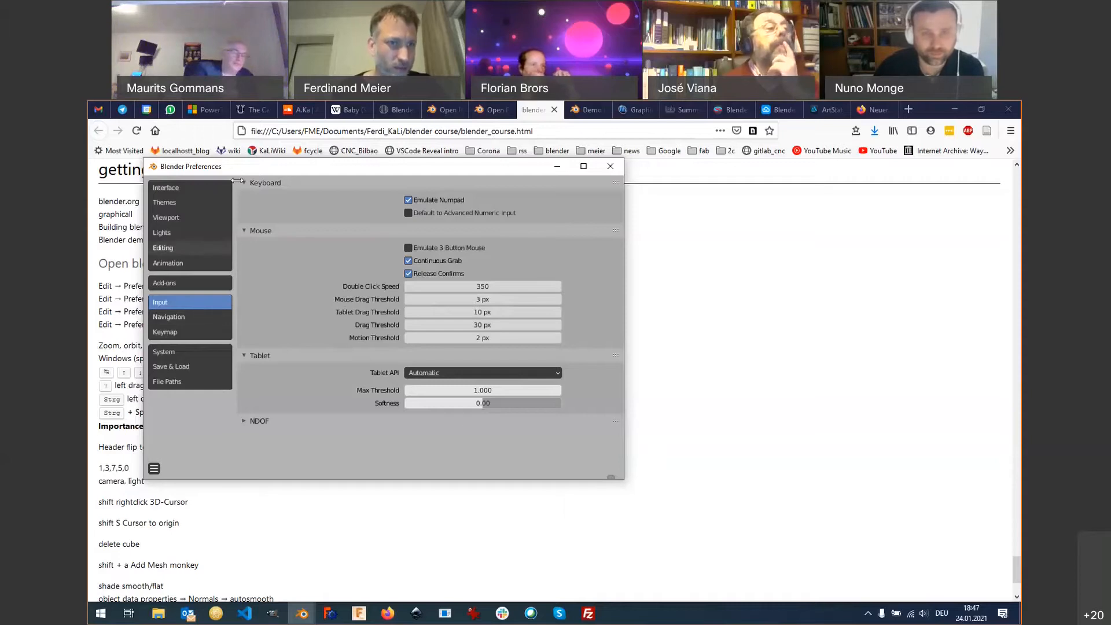
# Move the Preferences window right and view the Navigation settings: Turntable orbit, Zoom to Mouse Position.
pyautogui.moveTo(423, 169); pyautogui.dragTo(590, 167)
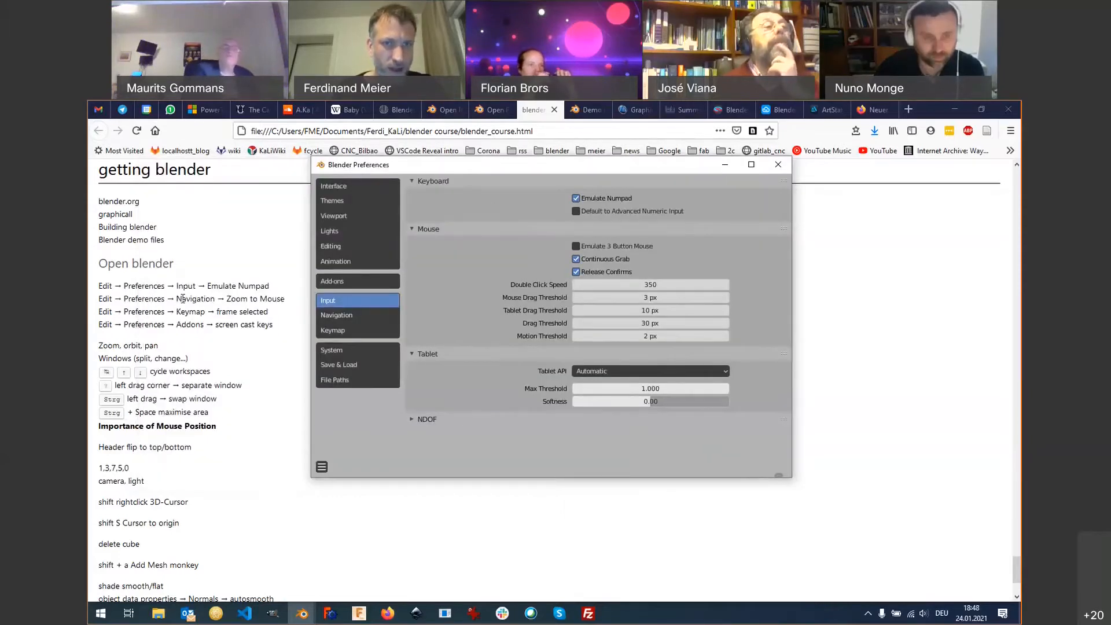
pyautogui.click(346, 317)
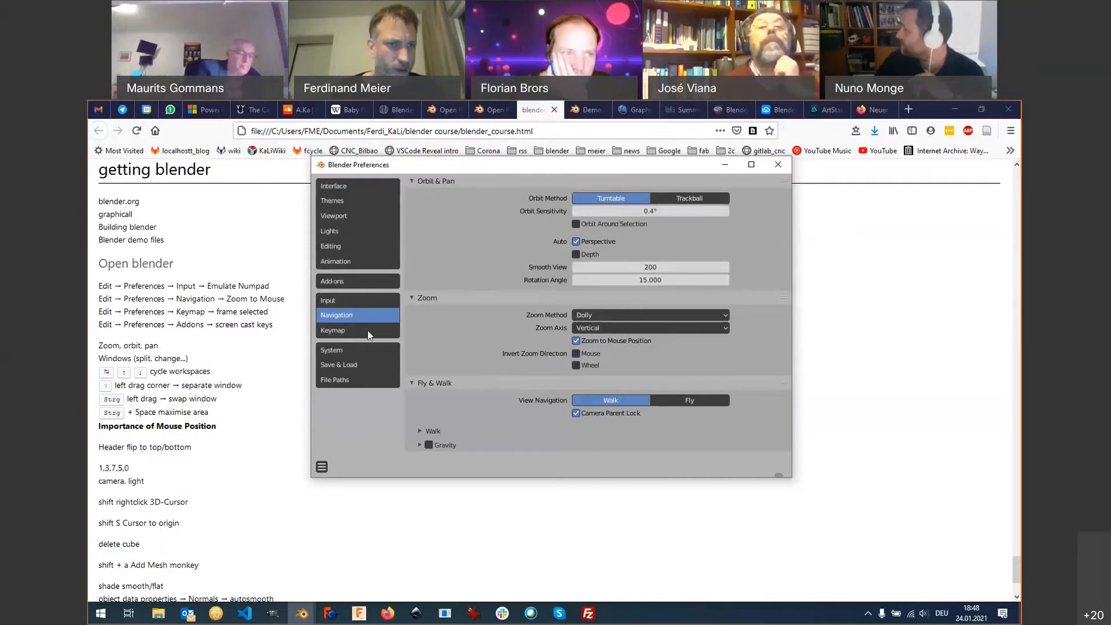
# Switch Preferences to the Keymap page with the Blender keymap preset.
pyautogui.click(339, 331)
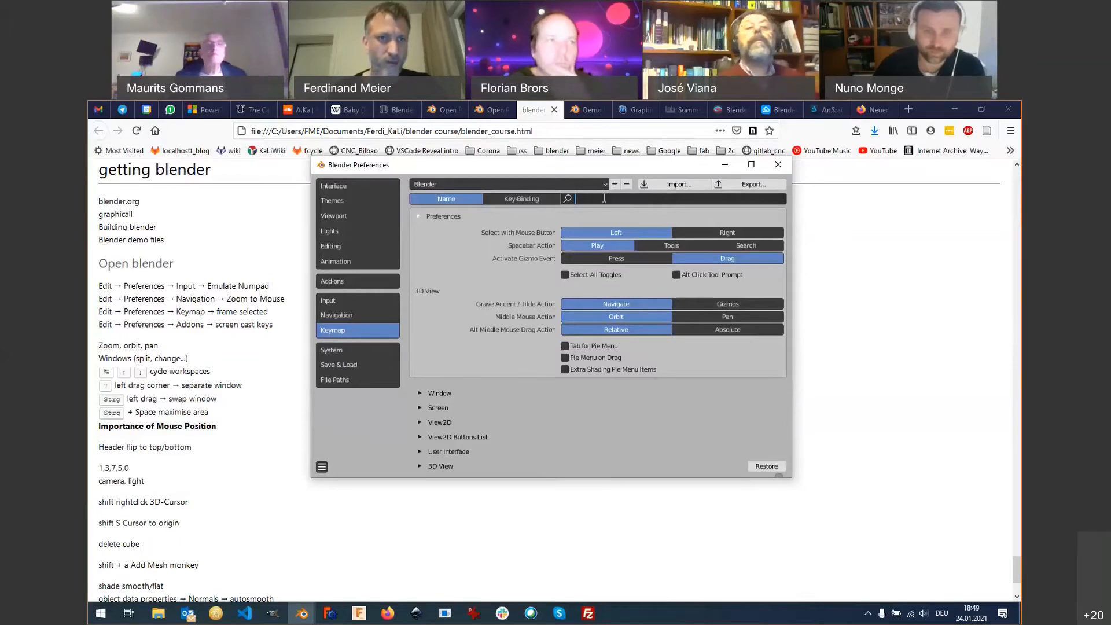
# Filter the keymap for 'frame selected' and bind the period key to 3D View Frame Selected.
pyautogui.write('f')
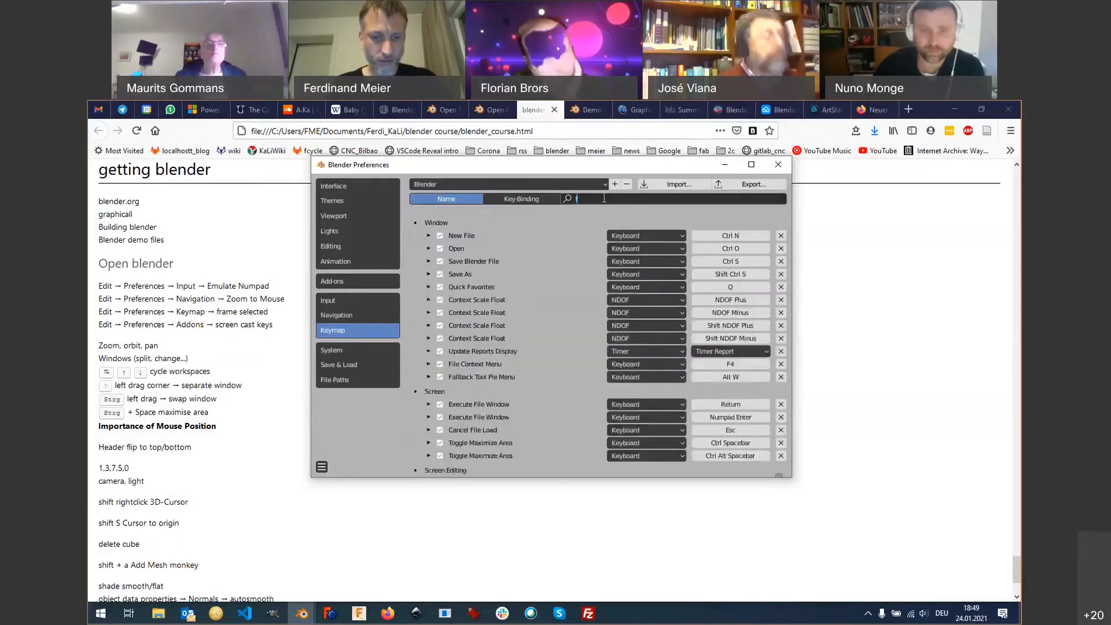
pyautogui.write('rame selected')
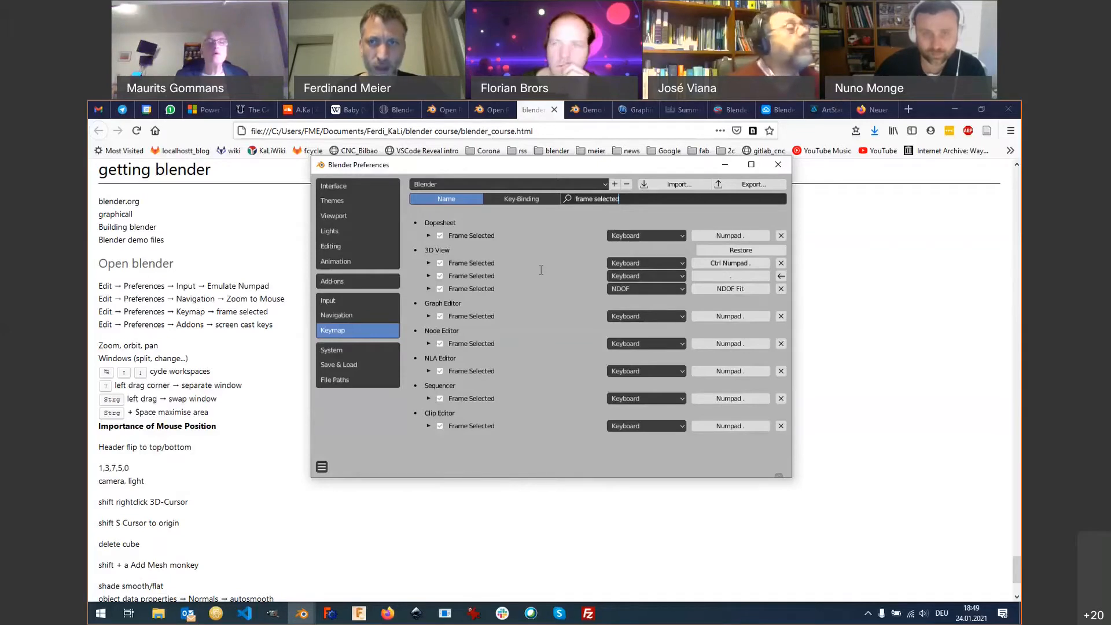
pyautogui.click(747, 279)
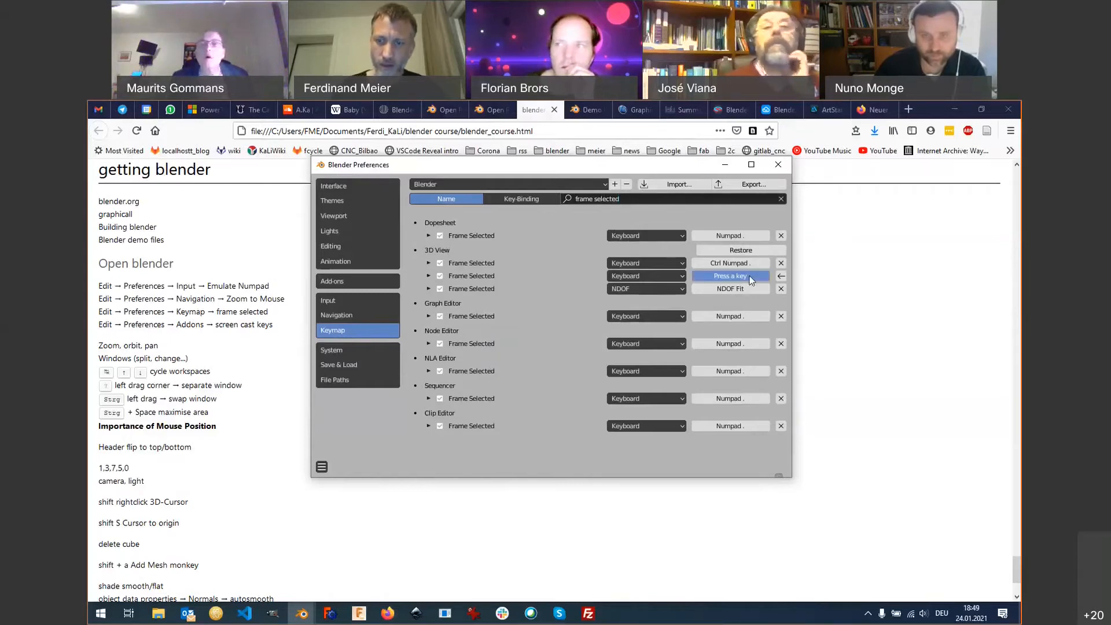
pyautogui.press('.')
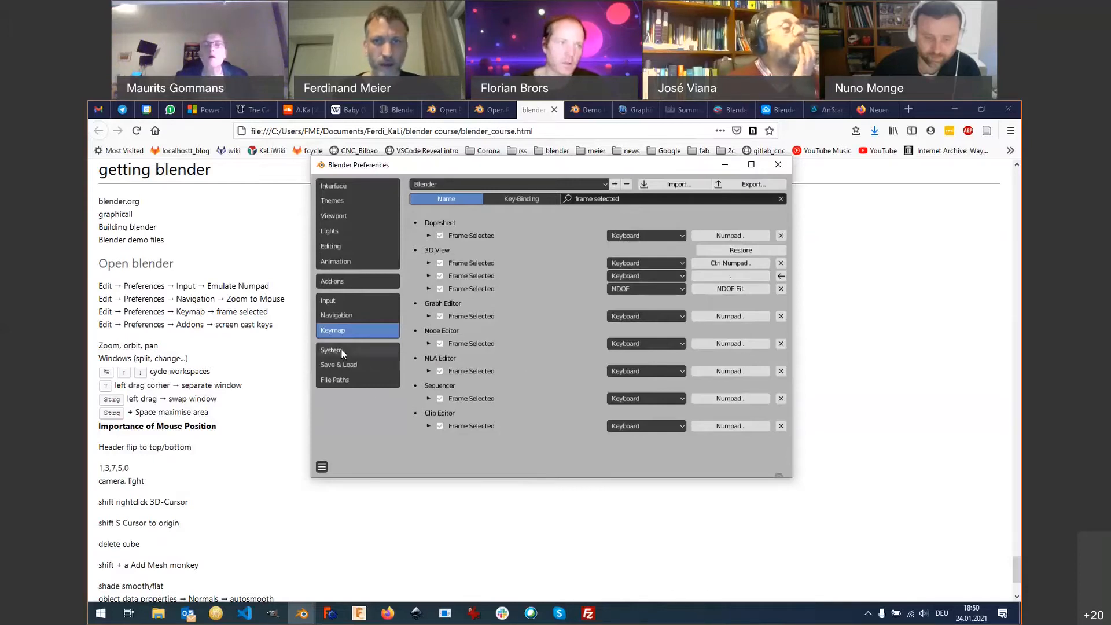
# Go through System to Save & Load, showing Auto Save on a 2-minute timer.
pyautogui.click(342, 351)
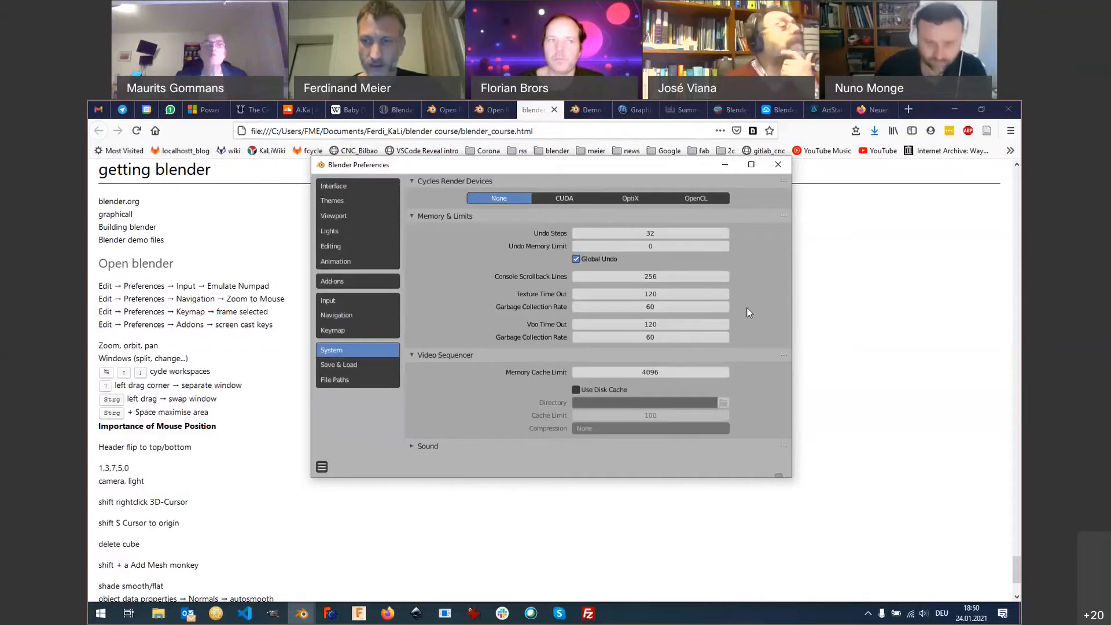
pyautogui.click(357, 365)
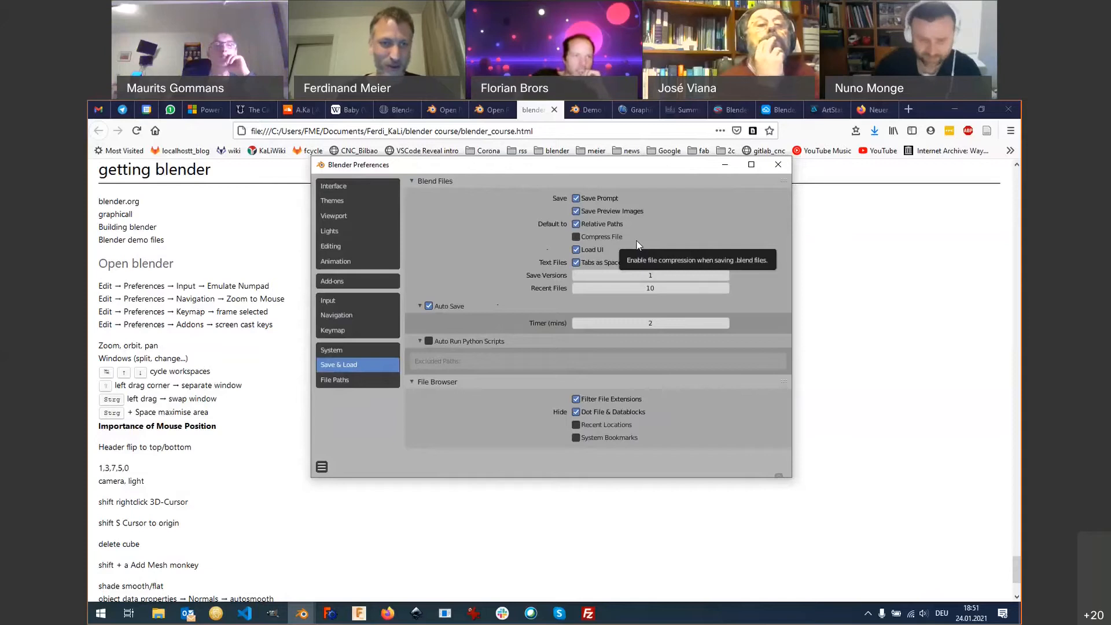
# Show the File Paths page listing the data, render and application folders.
pyautogui.click(347, 381)
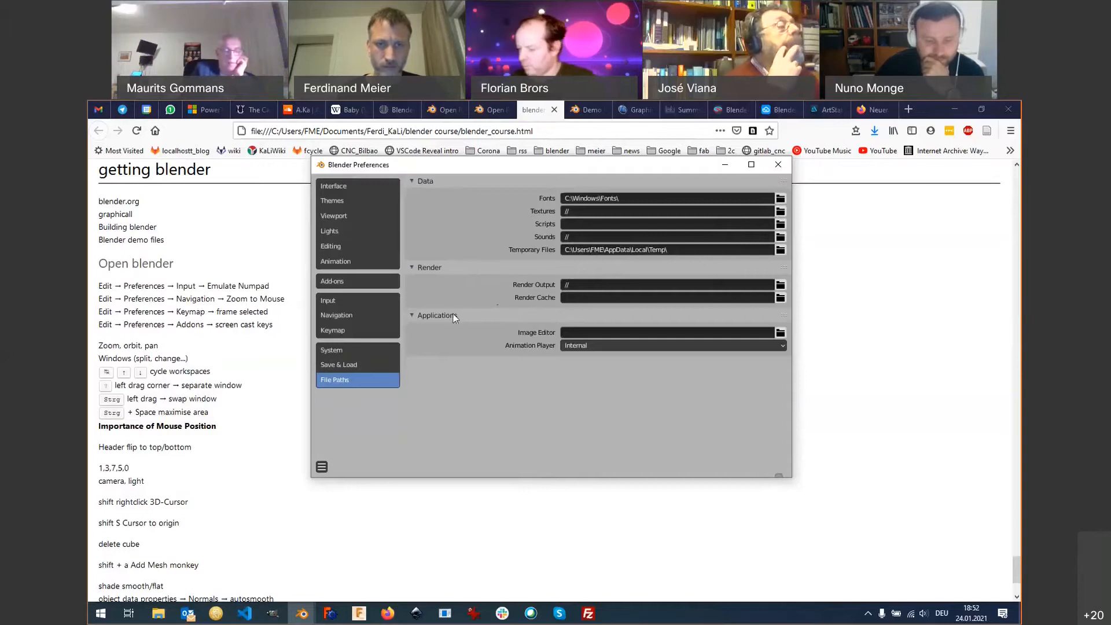
# Check the Preferences options menu, then close Preferences and return to the Layout workspace.
pyautogui.click(322, 469)
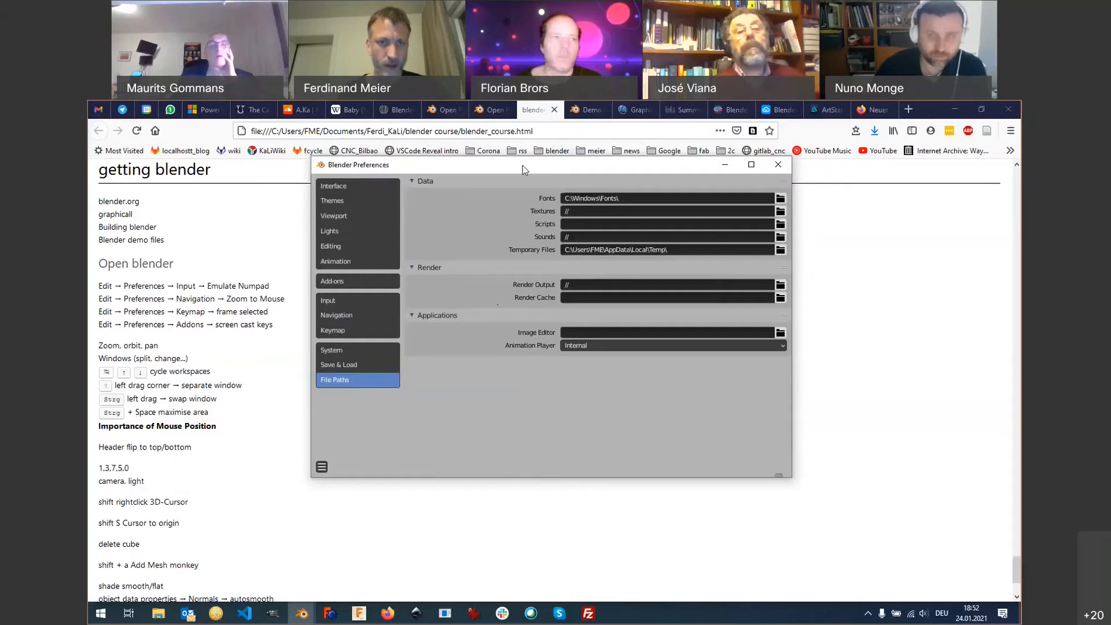
pyautogui.click(321, 467)
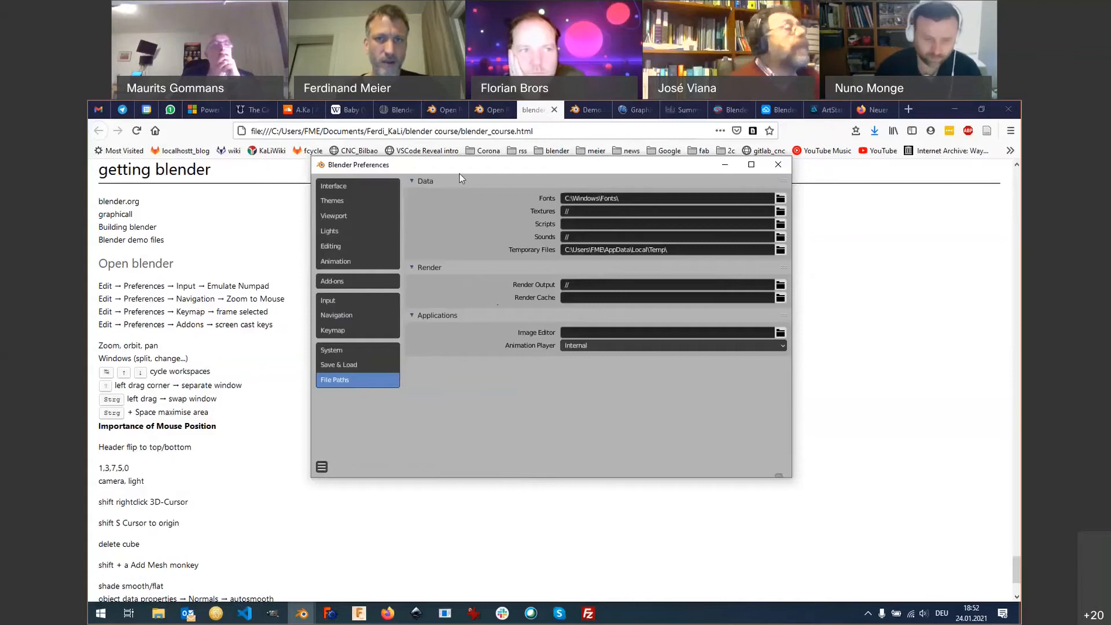
pyautogui.moveTo(556, 165); pyautogui.dragTo(464, 202)
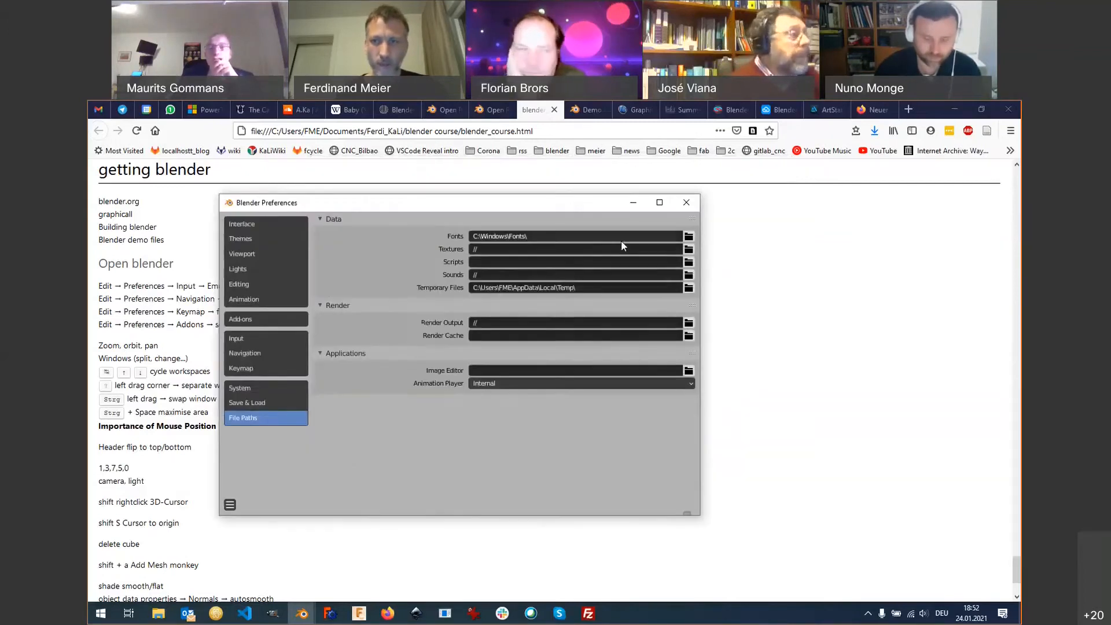
pyautogui.click(686, 202)
pyautogui.hotkey('alt', 'Tab')
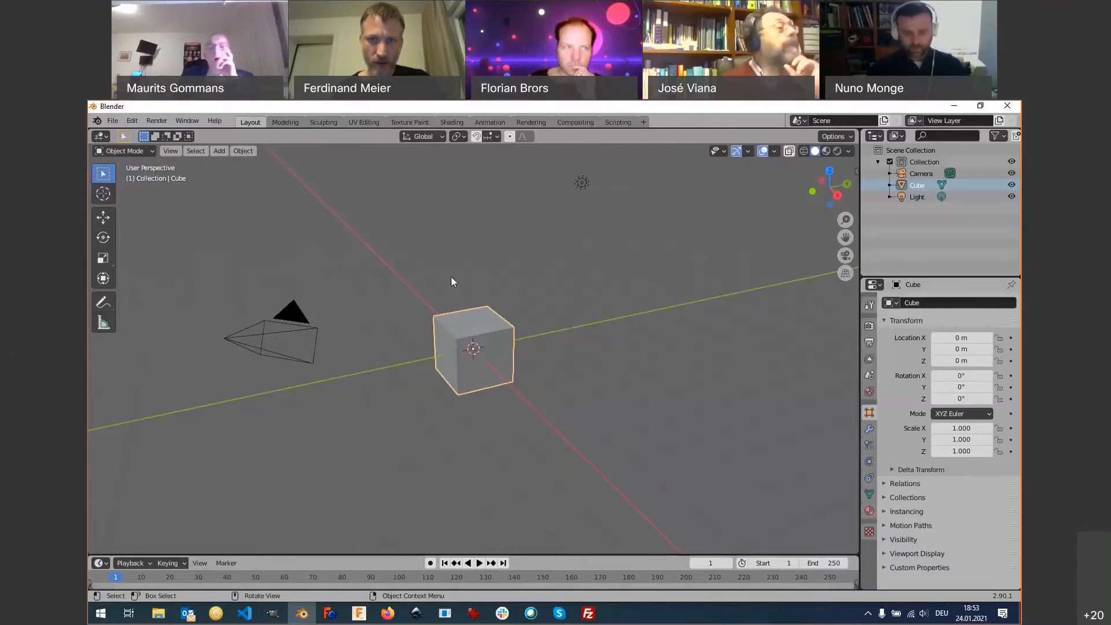
# Orbit to a top-down view and back to perspective, zooming the viewport out and in.
pyautogui.moveTo(451, 276); pyautogui.dragTo(585, 303, button='middle')
pyautogui.moveTo(372, 295)
pyautogui.mouseDown(button='middle')
pyautogui.moveTo(311, 281)
pyautogui.moveTo(523, 296)
pyautogui.moveTo(489, 436)
pyautogui.moveTo(322, 278)
pyautogui.moveTo(557, 319)
pyautogui.moveTo(380, 297)
pyautogui.mouseUp(button='middle')
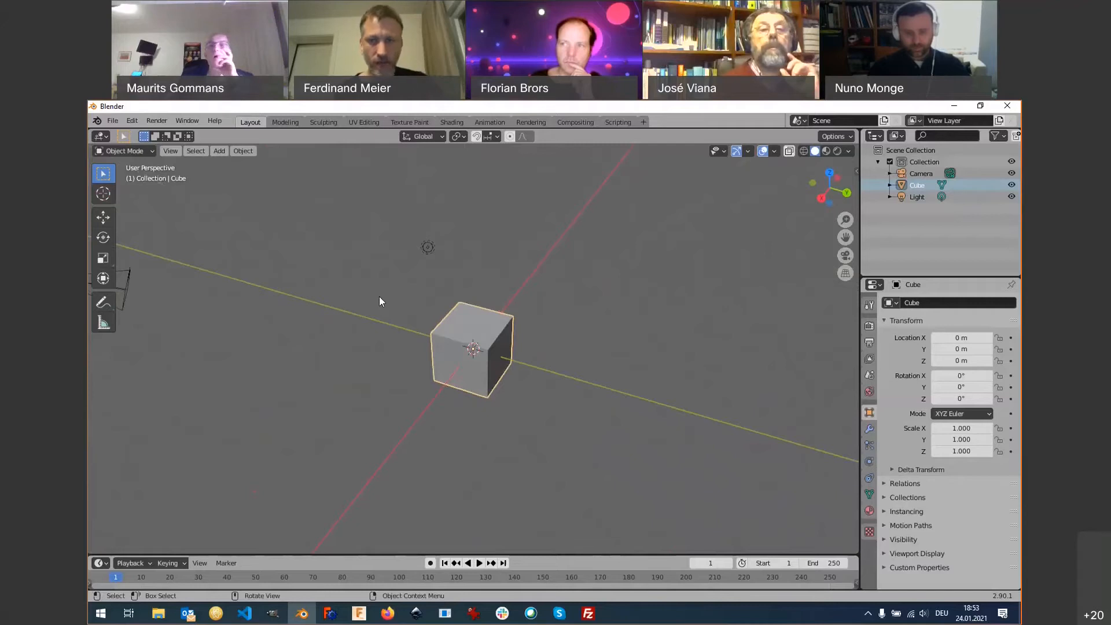
pyautogui.scroll(-4, 450, 333)
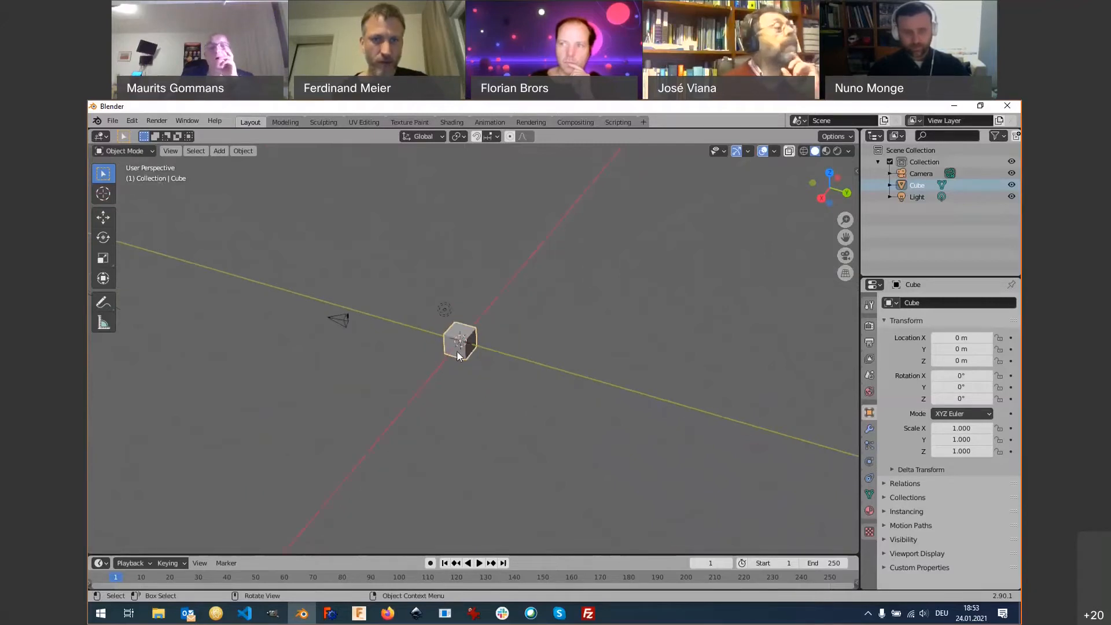
pyautogui.scroll(5, 456, 333)
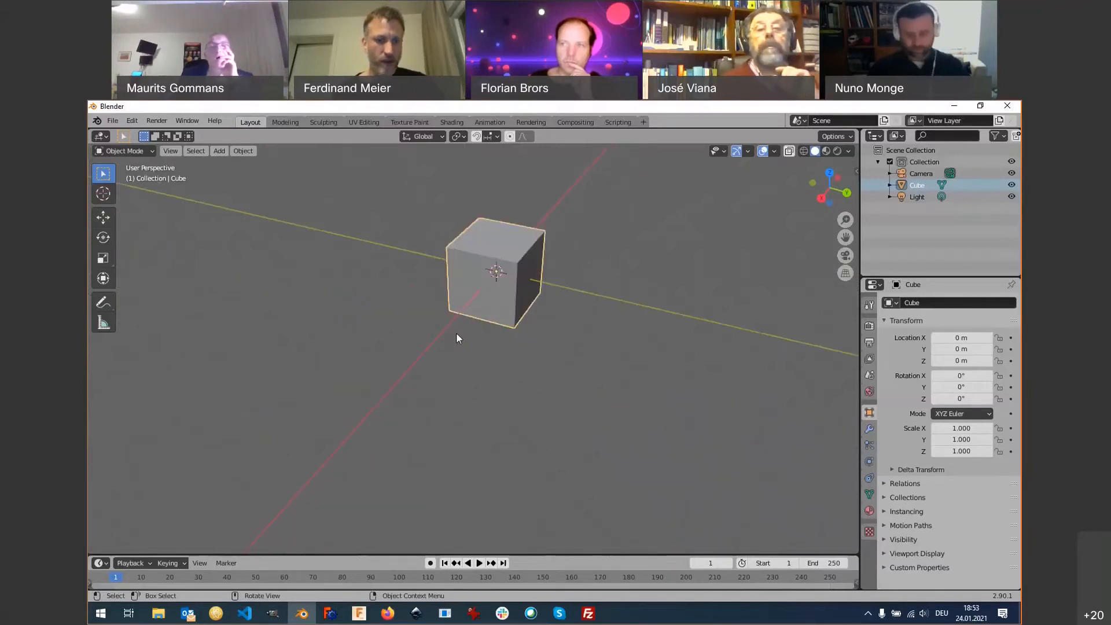
pyautogui.scroll(2, 459, 333)
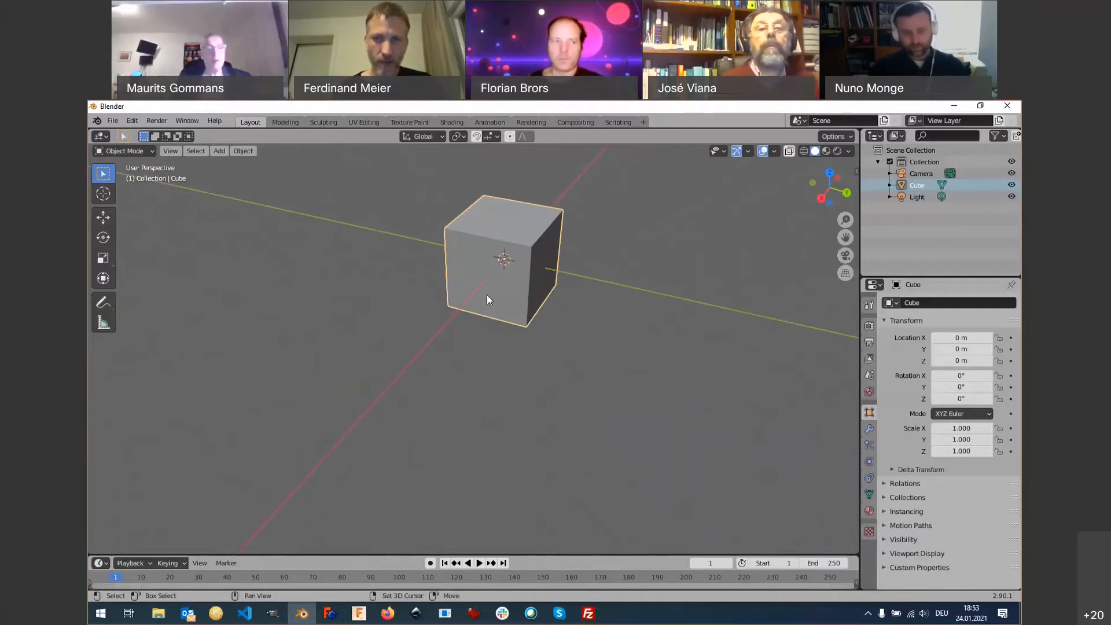
# Orbit around the cube, pan it left, and zoom out so it appears smaller.
pyautogui.moveTo(494, 283); pyautogui.dragTo(493, 359, button='middle')
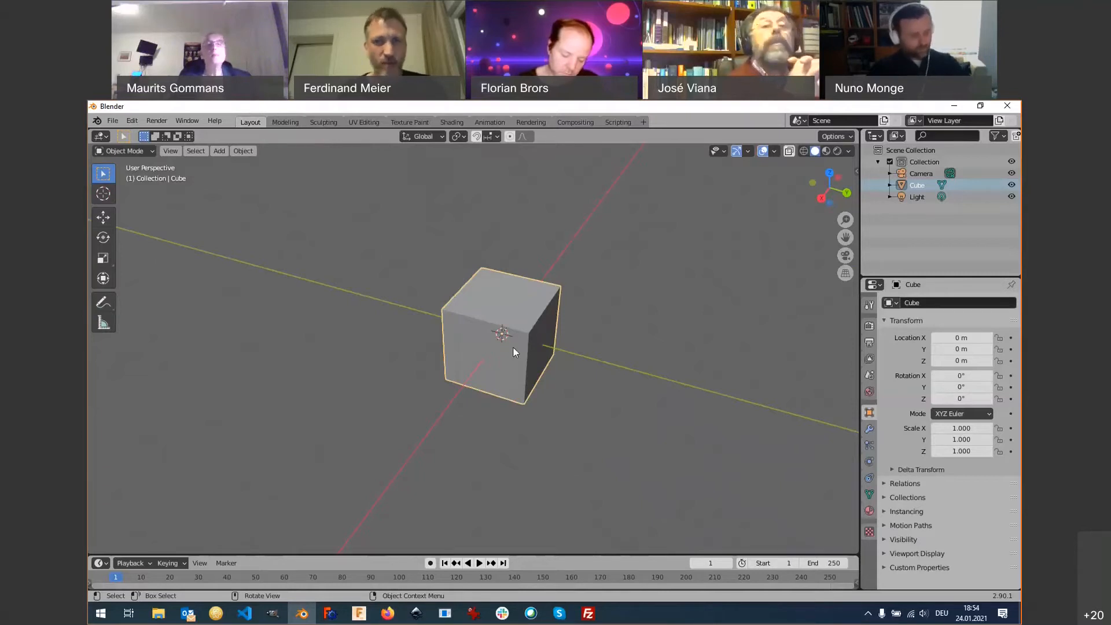
pyautogui.moveTo(534, 371); pyautogui.dragTo(562, 366, button='middle')
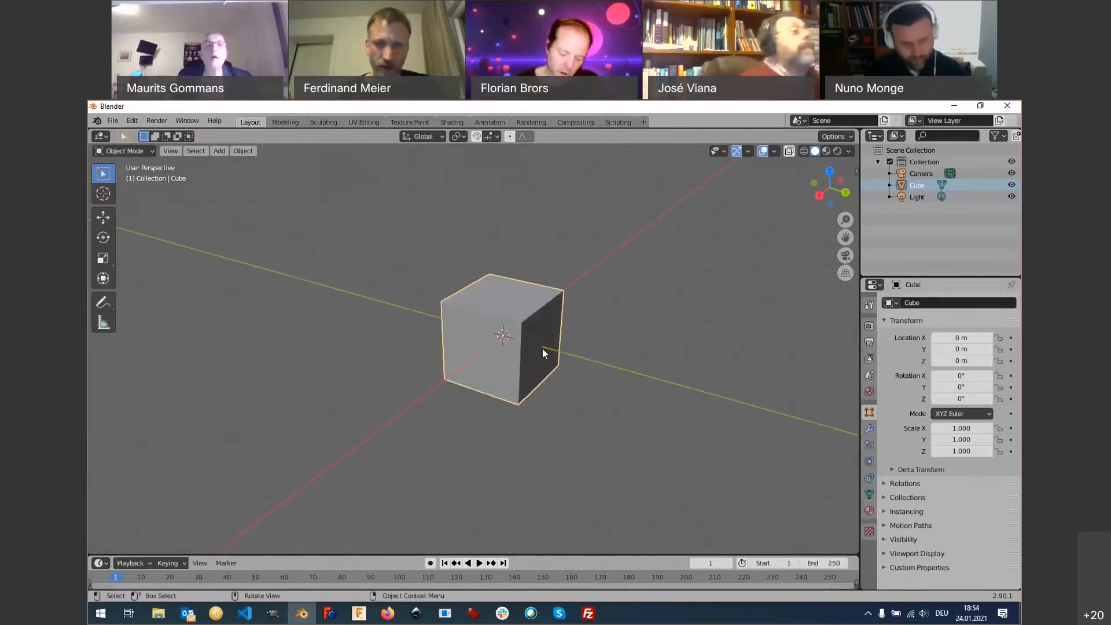
pyautogui.press('shift')
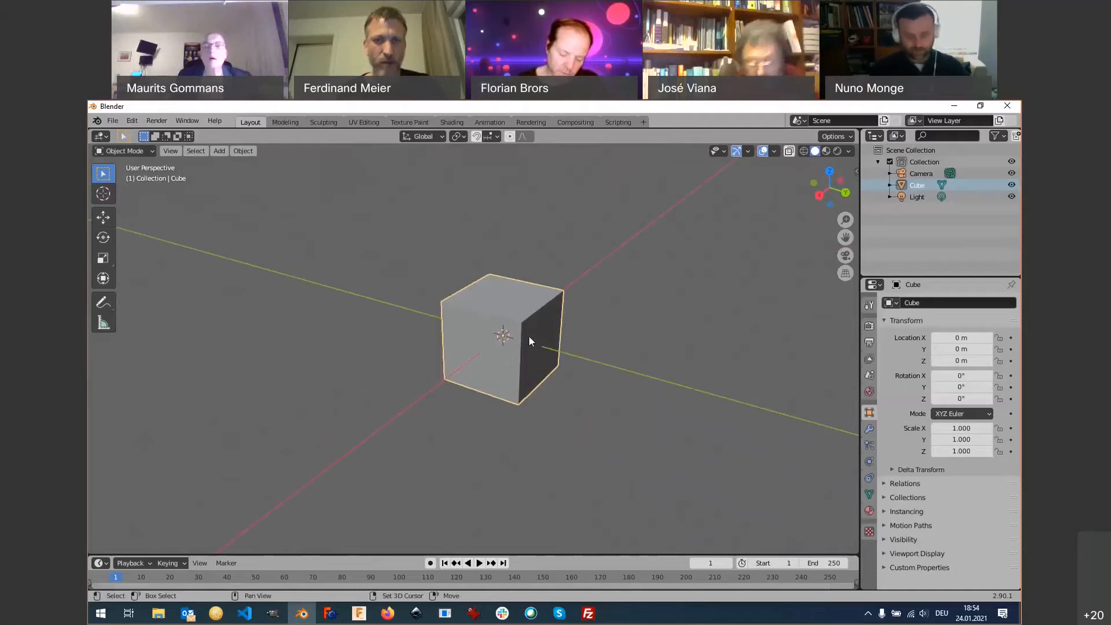
pyautogui.moveTo(529, 335)
pyautogui.keyDown('shift'); pyautogui.mouseDown(button='middle')
pyautogui.moveTo(462, 330)
pyautogui.moveTo(540, 340)
pyautogui.moveTo(432, 326)
pyautogui.moveTo(704, 317)
pyautogui.moveTo(297, 322)
pyautogui.moveTo(637, 325)
pyautogui.moveTo(355, 328)
pyautogui.moveTo(554, 327)
pyautogui.moveTo(485, 339)
pyautogui.moveTo(525, 333)
pyautogui.mouseUp(button='middle'); pyautogui.keyUp('shift')
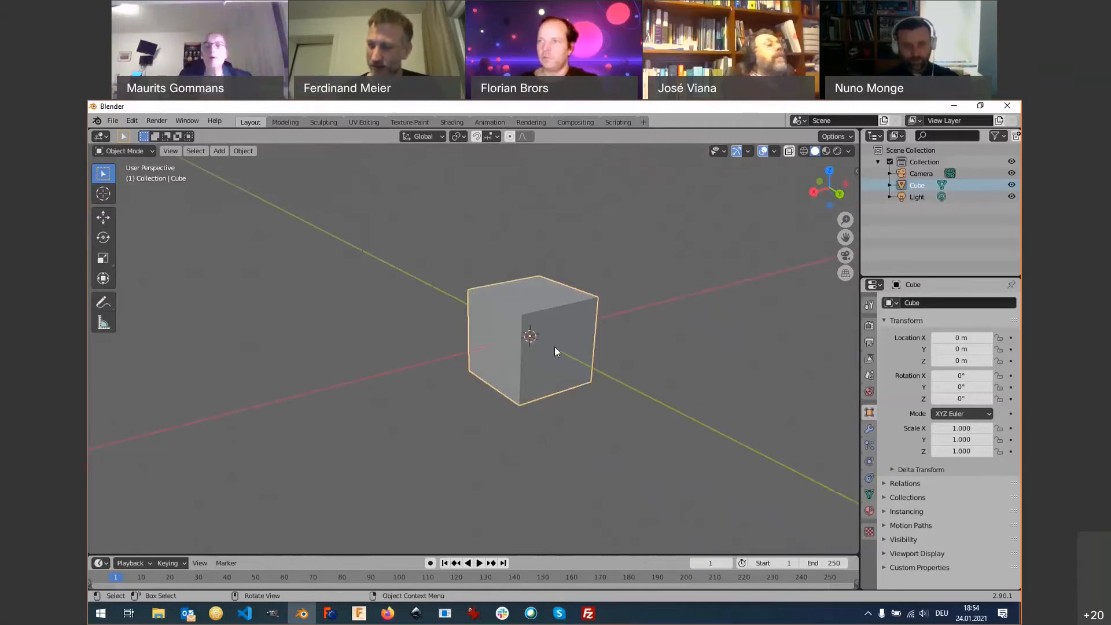
pyautogui.moveTo(541, 336); pyautogui.dragTo(517, 363, button='middle')
pyautogui.scroll(-1, 519, 347)
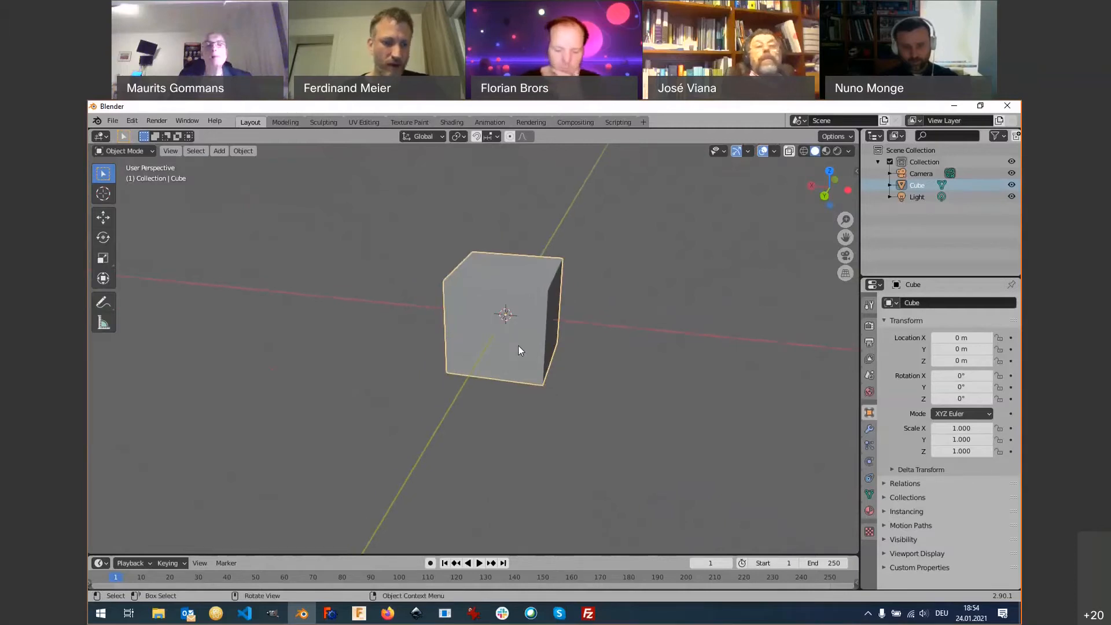
pyautogui.press('shift')
# Pan the view so the cube shifts slightly left and down.
pyautogui.keyDown('shift'); pyautogui.moveTo(503, 327); pyautogui.dragTo(478, 341, button='middle'); pyautogui.keyUp('shift')
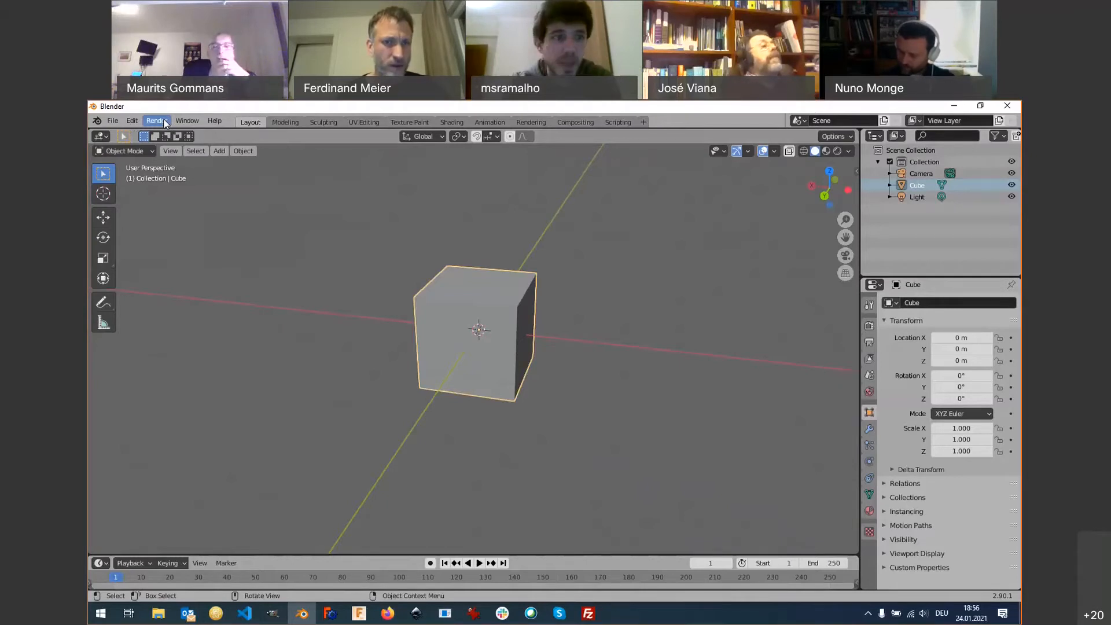
pyautogui.click(113, 123)
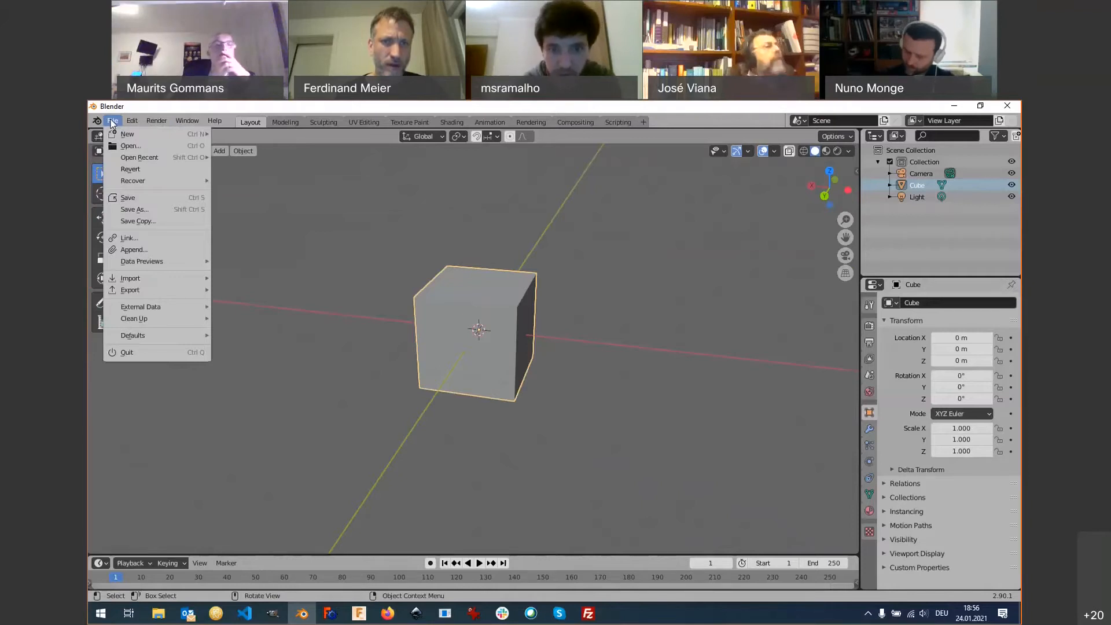
pyautogui.click(113, 122)
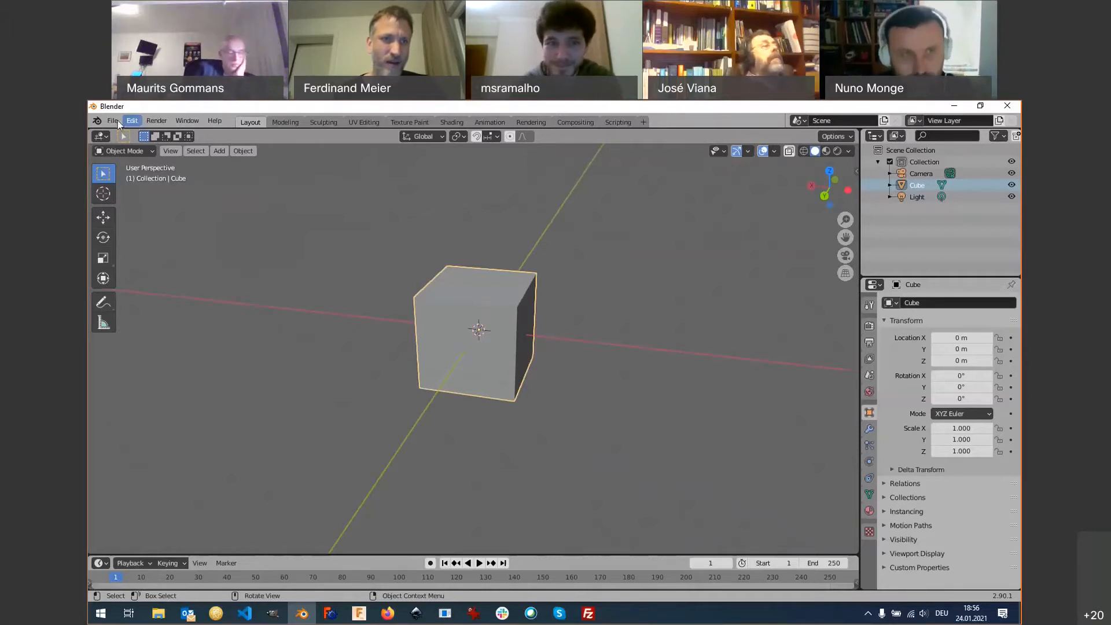
pyautogui.click(114, 123)
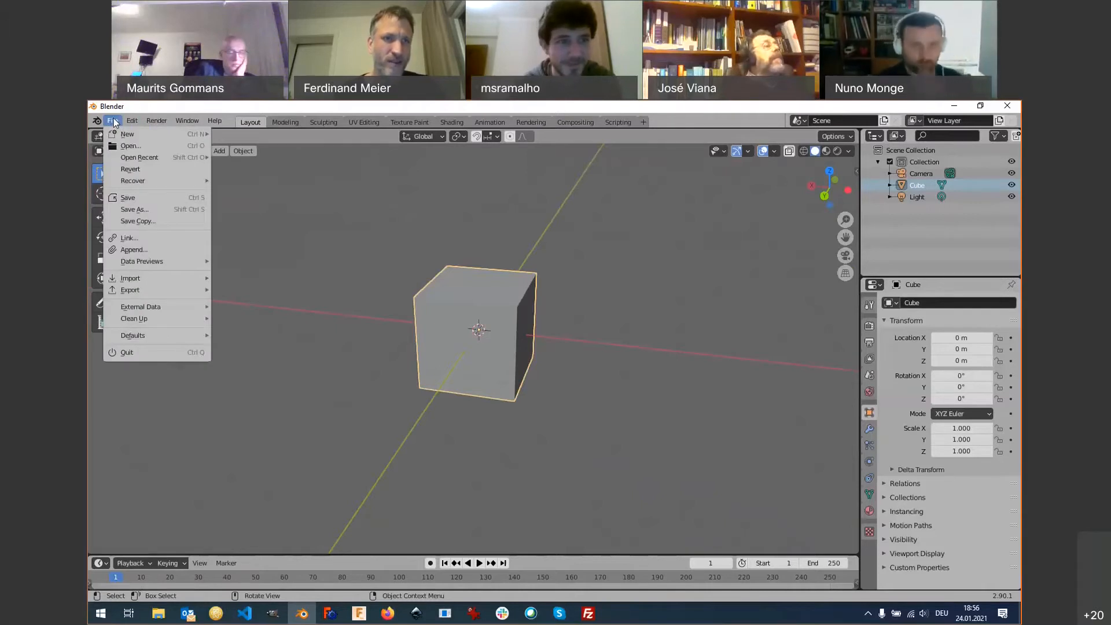
pyautogui.moveTo(132, 121)
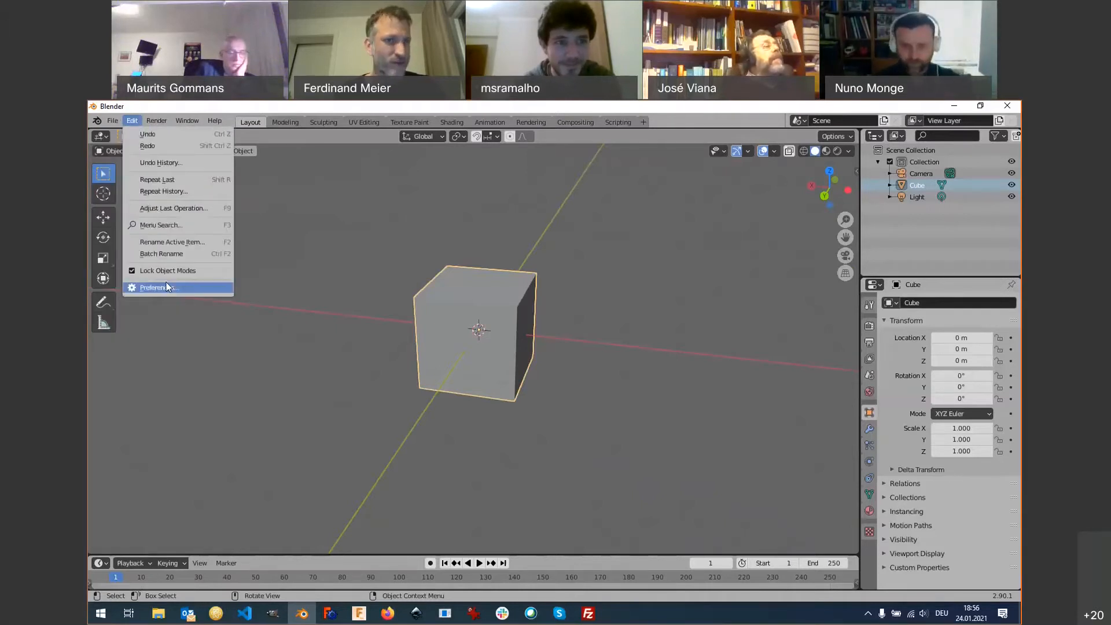
pyautogui.click(132, 120)
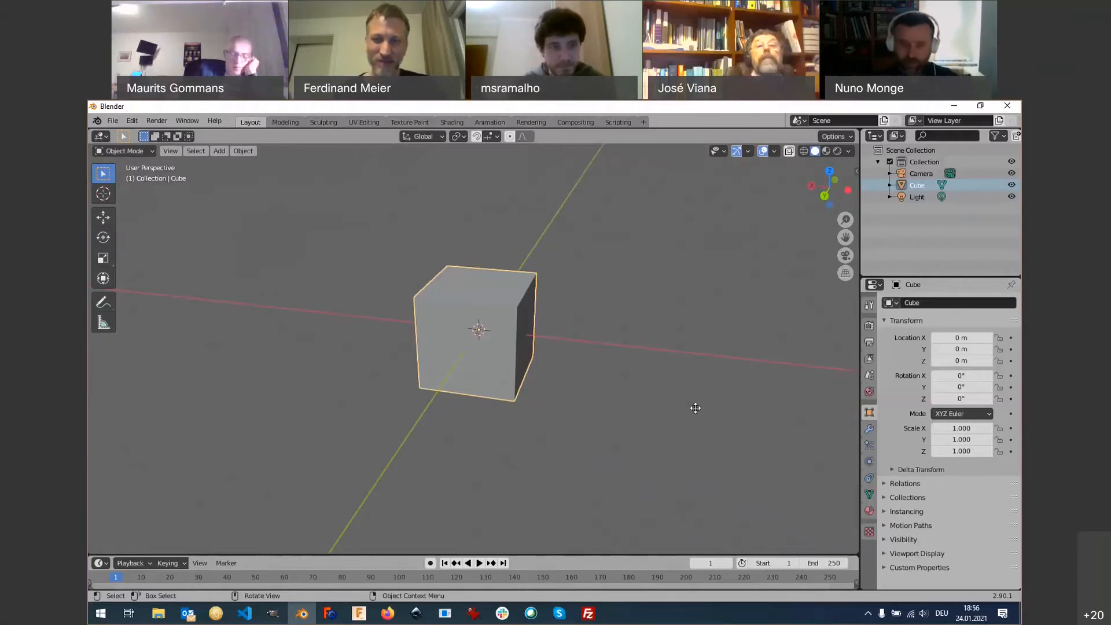
# Orbit toward a front view of the cube, then switch to blender_course.html in Firefox.
pyautogui.moveTo(563, 371); pyautogui.dragTo(533, 349, button='middle')
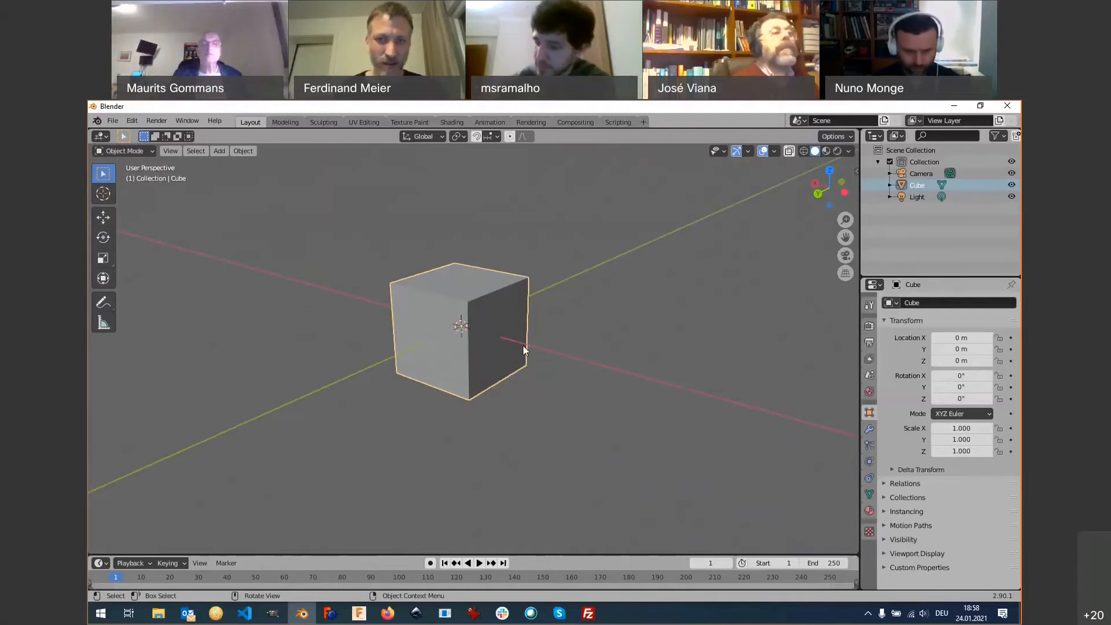
pyautogui.moveTo(493, 354); pyautogui.dragTo(456, 360, button='middle')
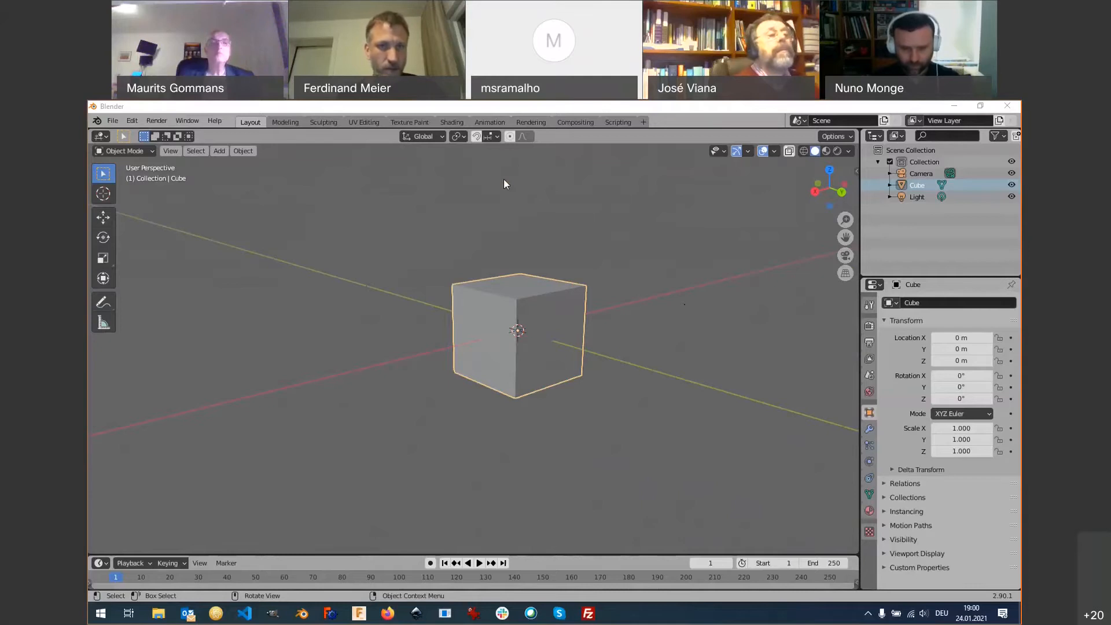
pyautogui.hotkey('alt', 'Tab')
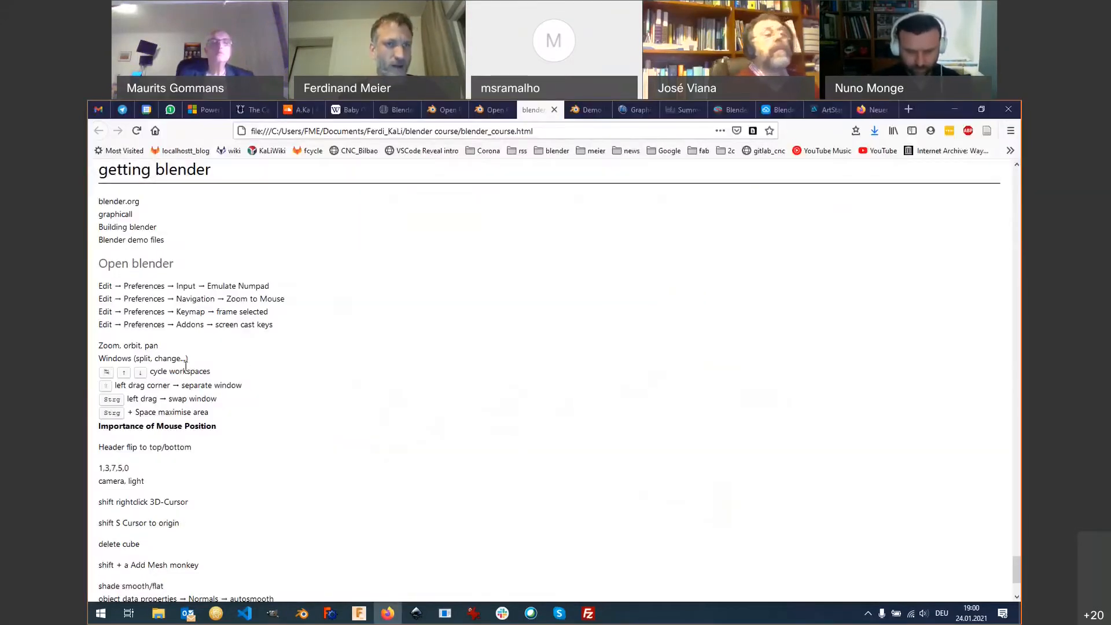
# Highlight the 'Windows (split, change...)' note on the course page, then return to Blender.
pyautogui.moveTo(188, 359); pyautogui.dragTo(169, 358)
pyautogui.hotkey('alt', 'Tab')
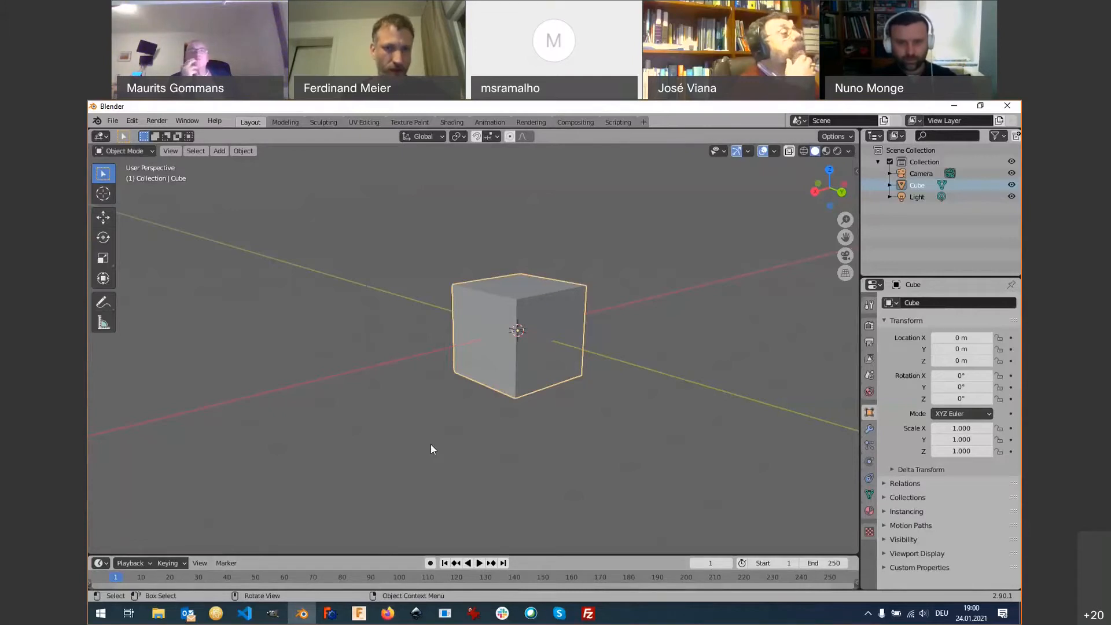
# Enlarge the bottom timeline, switch it to a 3D Viewport, and orbit its view of the cube.
pyautogui.moveTo(383, 555); pyautogui.dragTo(377, 488)
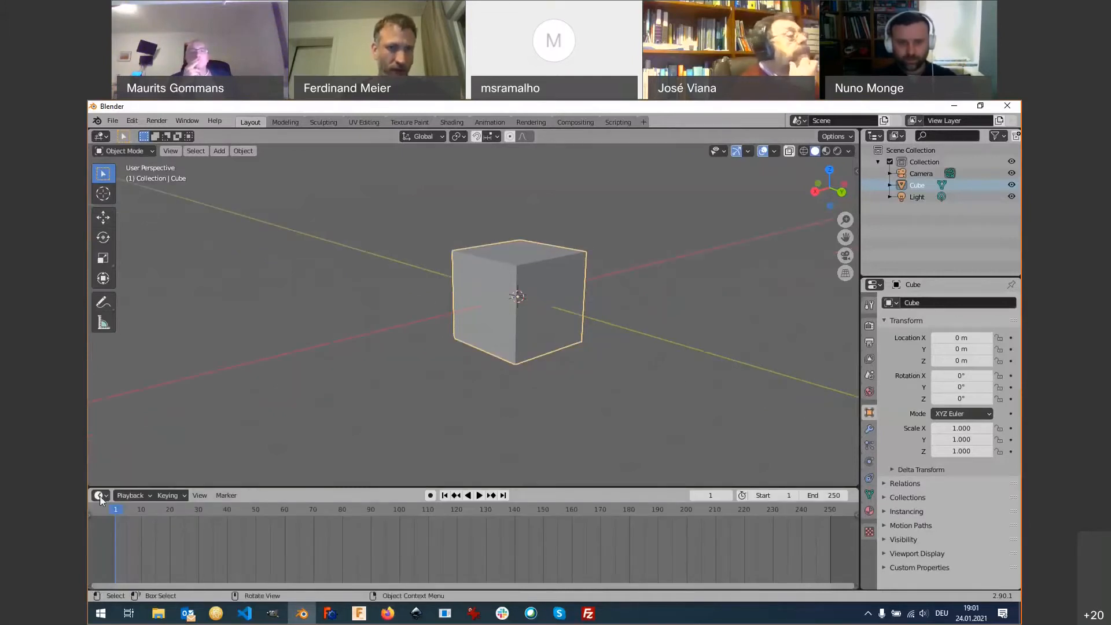
pyautogui.click(100, 497)
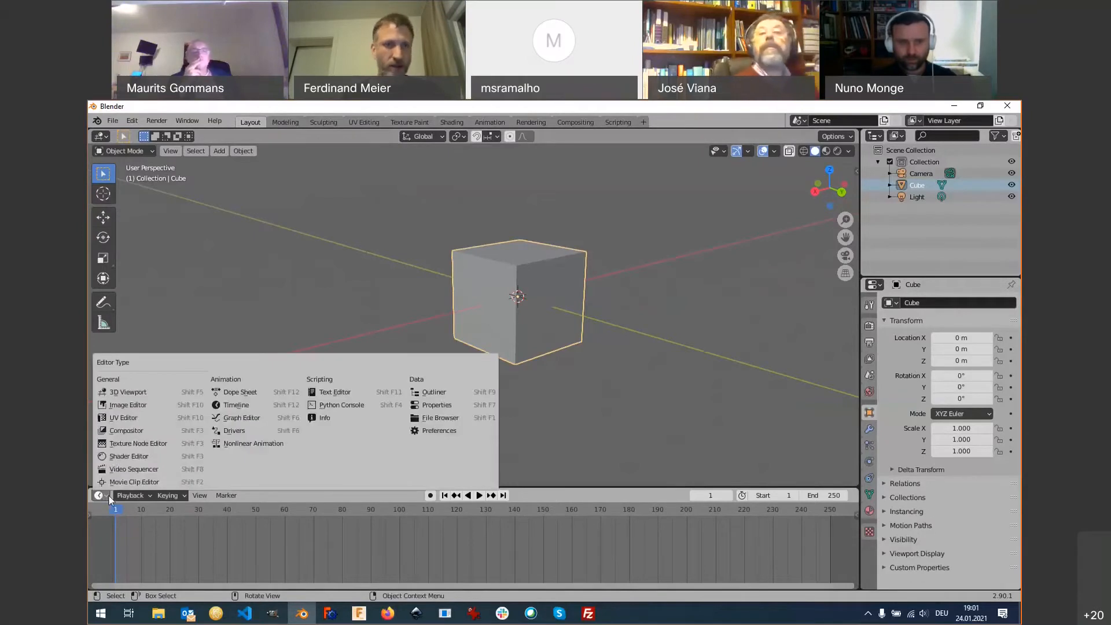
pyautogui.click(207, 239)
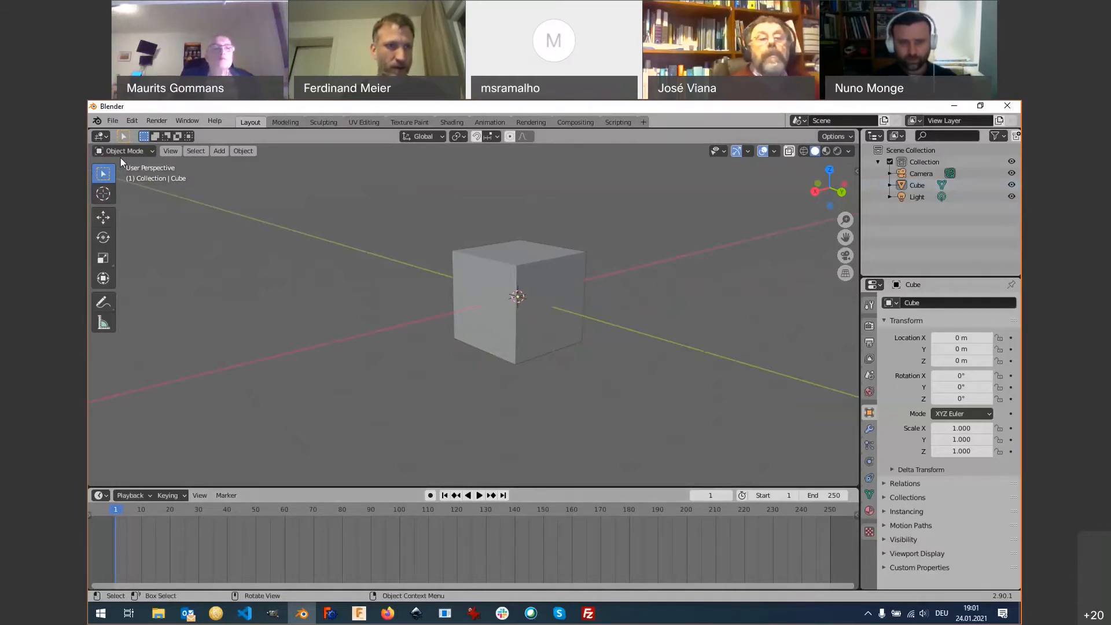
pyautogui.click(102, 136)
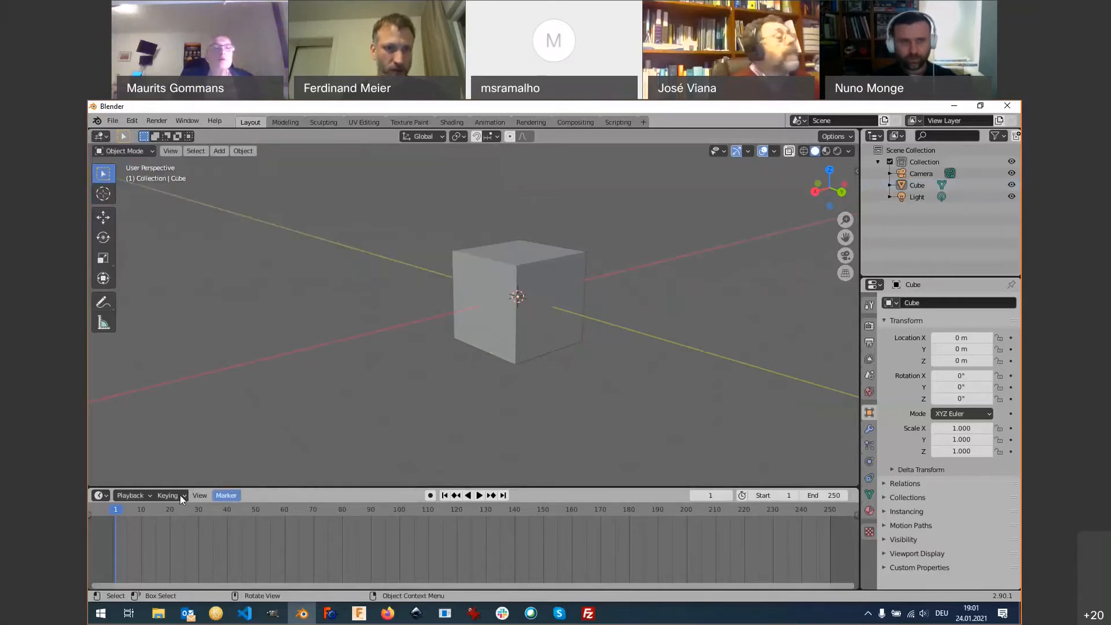
pyautogui.click(99, 495)
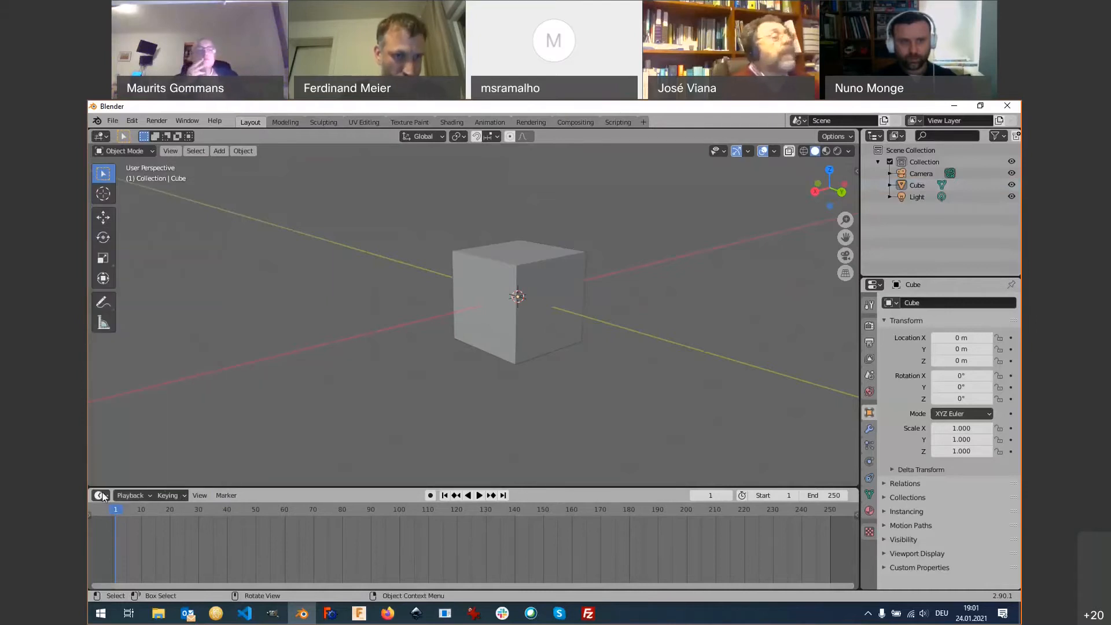
pyautogui.click(100, 495)
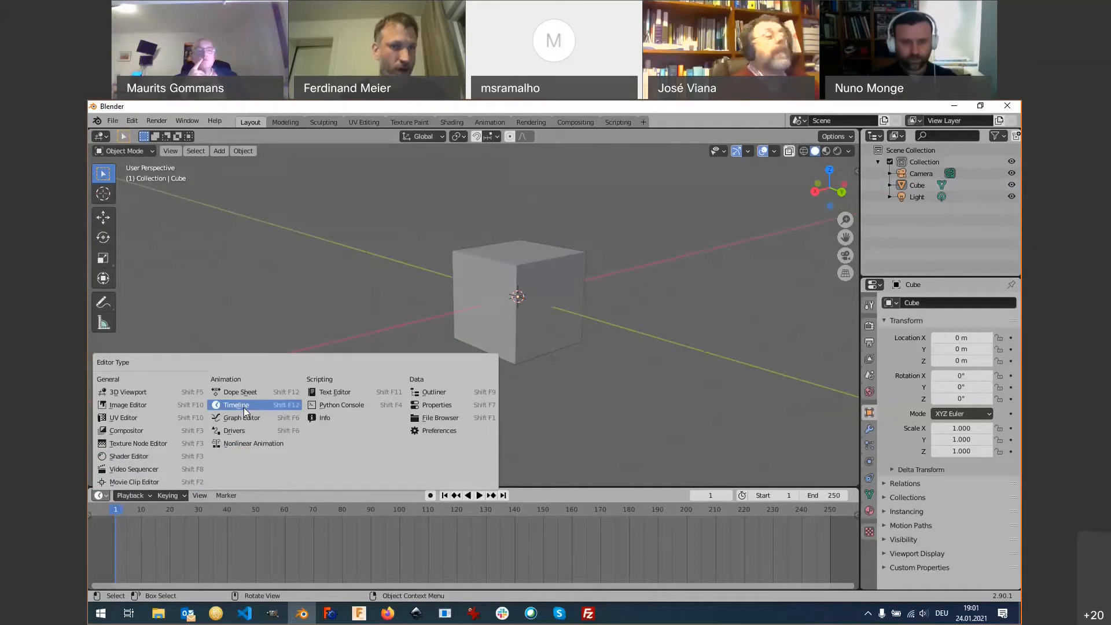
pyautogui.click(132, 396)
pyautogui.moveTo(321, 584); pyautogui.dragTo(317, 558, button='middle')
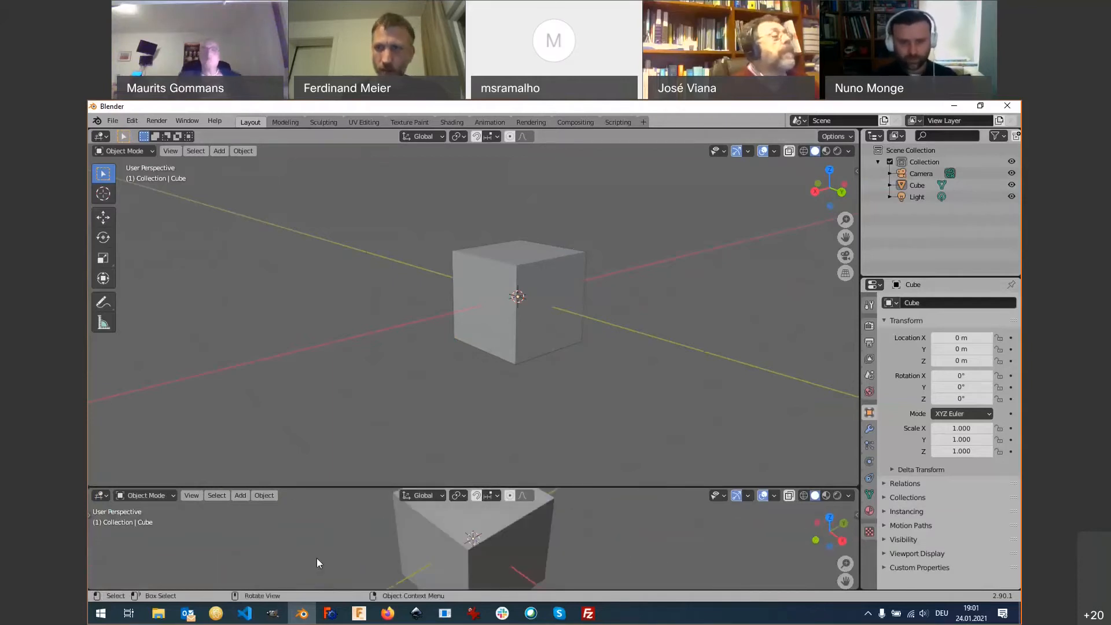
# Turn the Properties area into a 3D Viewport and orbit its view of the cube.
pyautogui.click(876, 285)
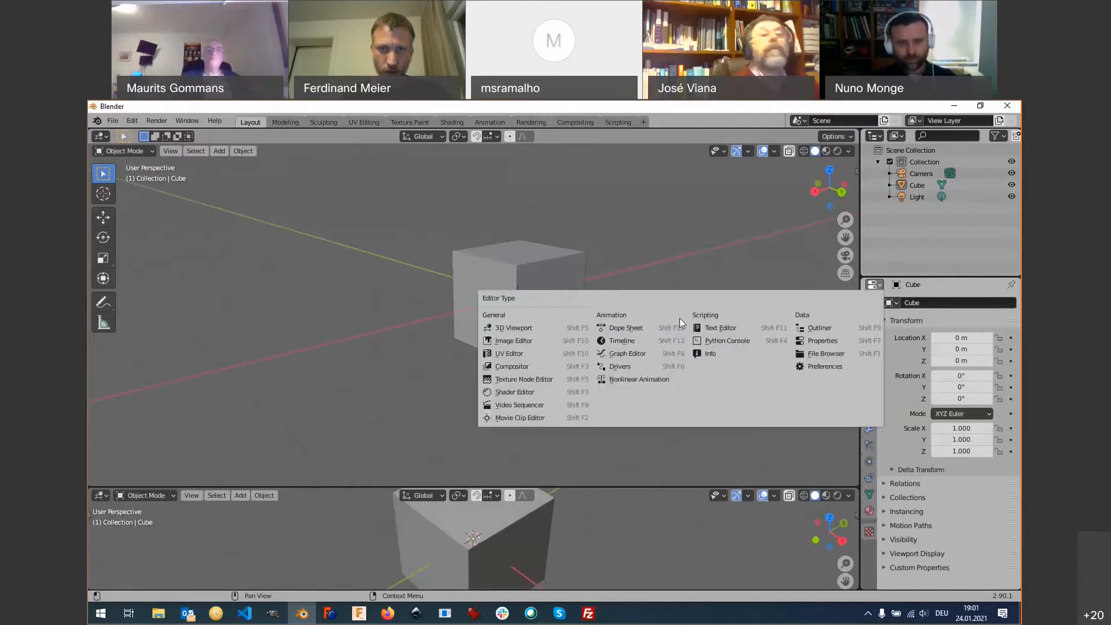
pyautogui.click(525, 329)
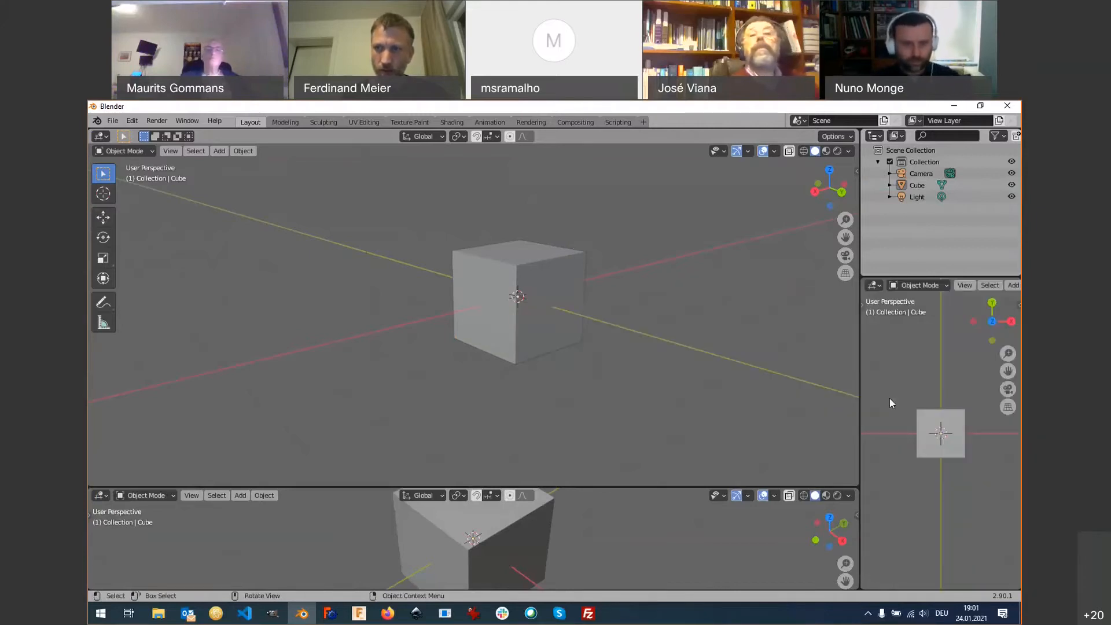
pyautogui.moveTo(890, 398); pyautogui.dragTo(950, 559, button='middle')
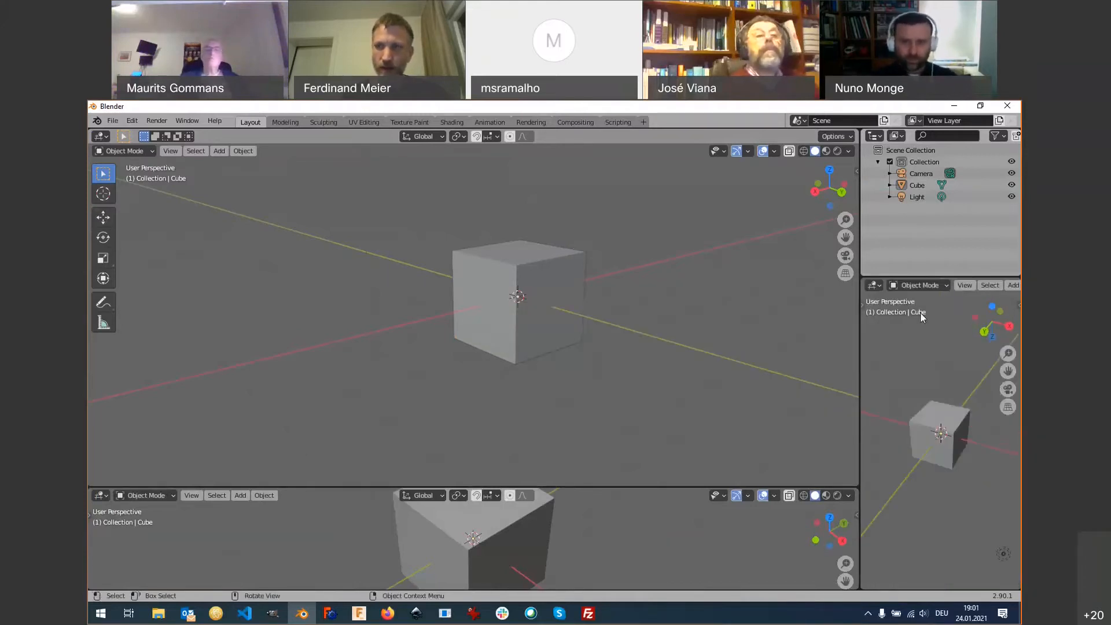
# Change the Outliner area to a Timeline and widen the right-hand column.
pyautogui.click(875, 135)
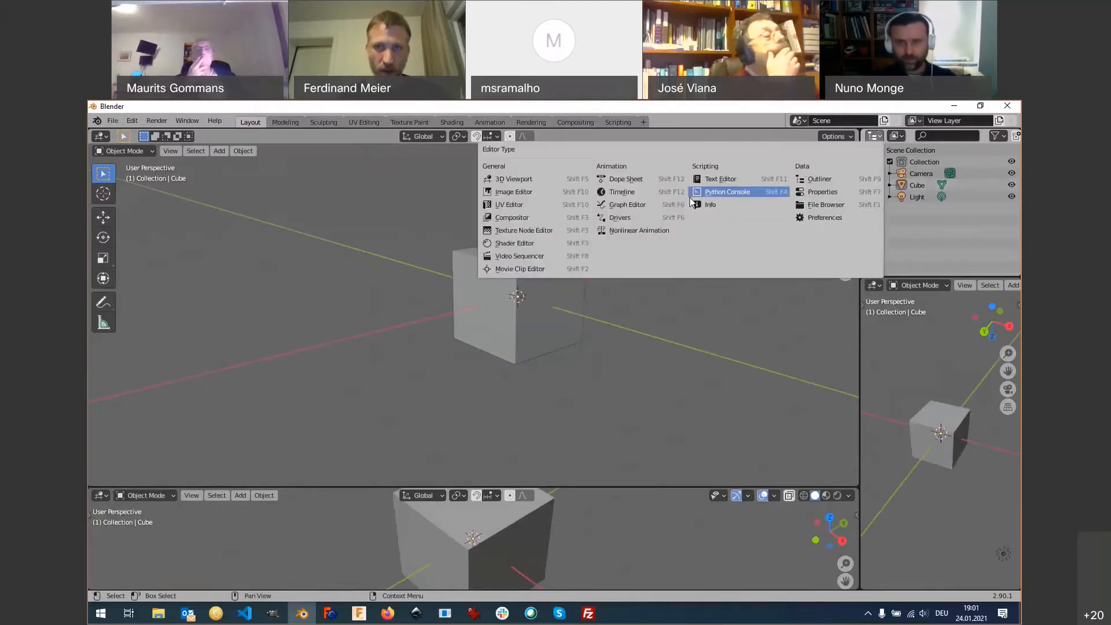
pyautogui.click(650, 193)
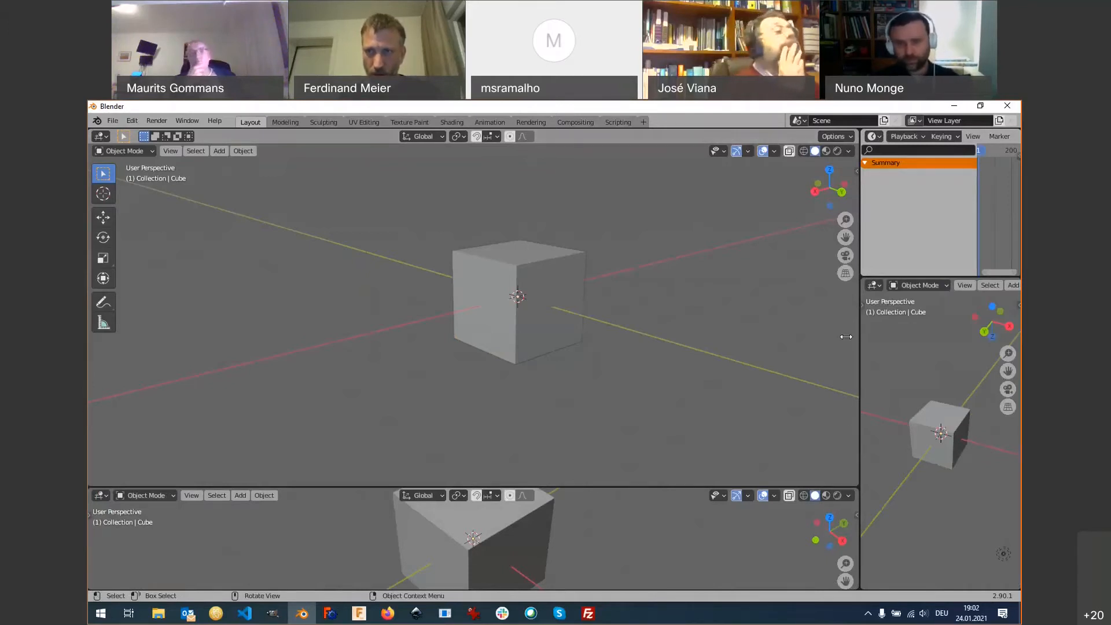
pyautogui.moveTo(846, 337); pyautogui.dragTo(776, 355)
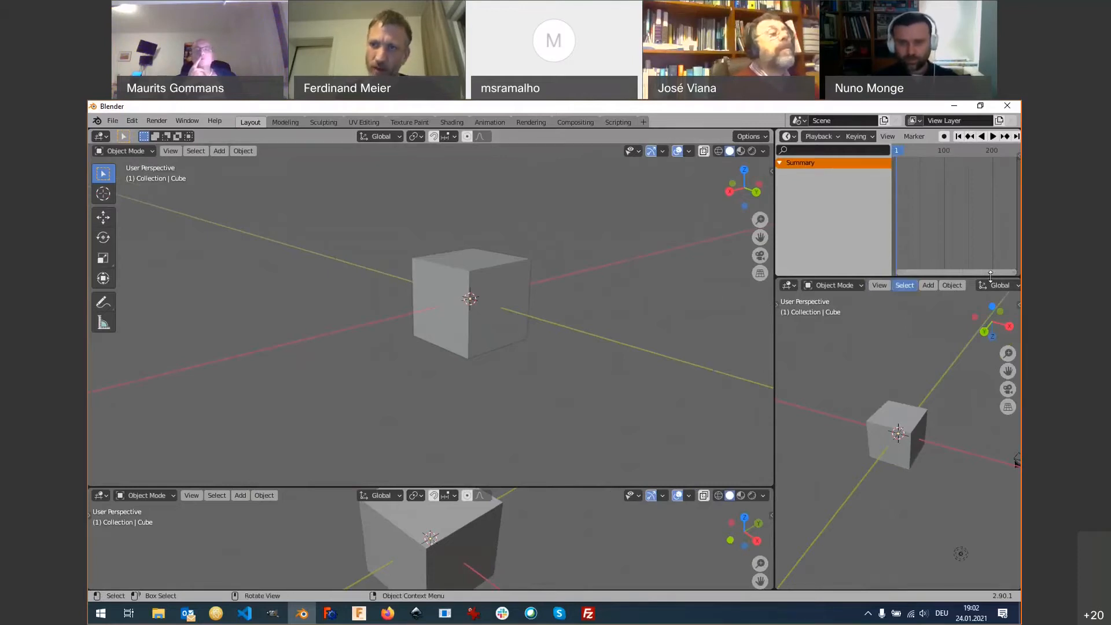
# Join the timeline into the right-hand 3D view and merge the two left-hand views.
pyautogui.rightClick(880, 275)
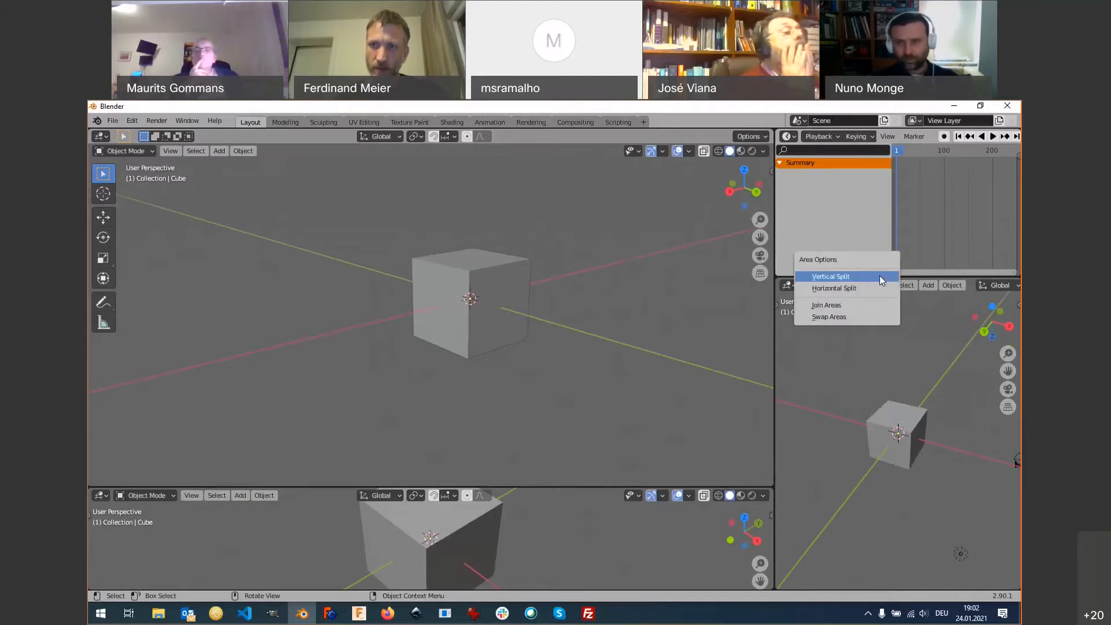
pyautogui.click(846, 305)
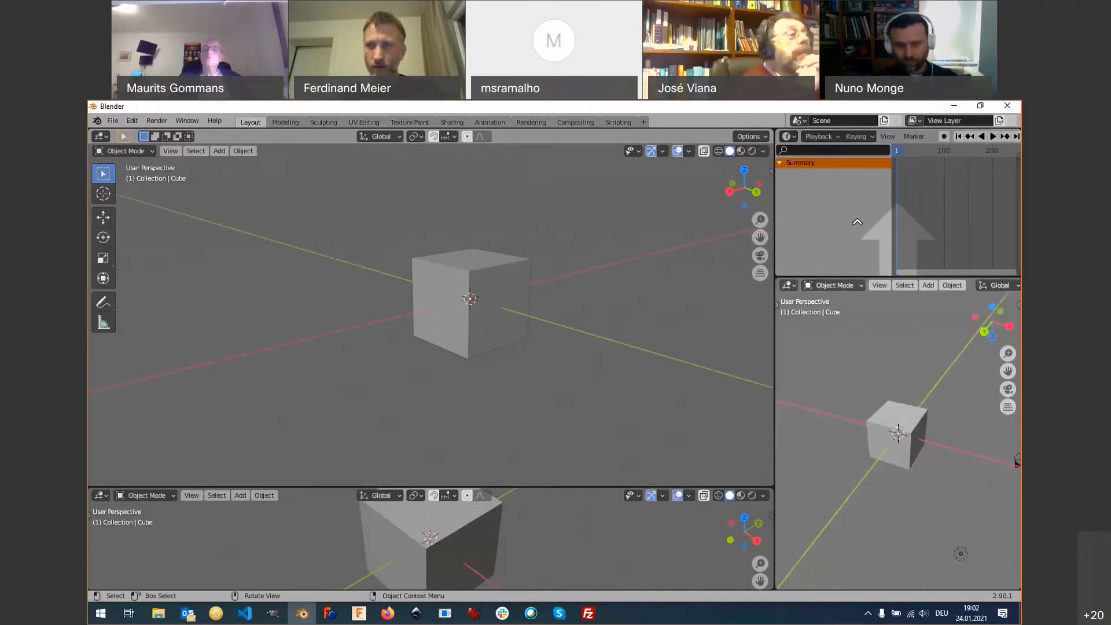
pyautogui.click(857, 221)
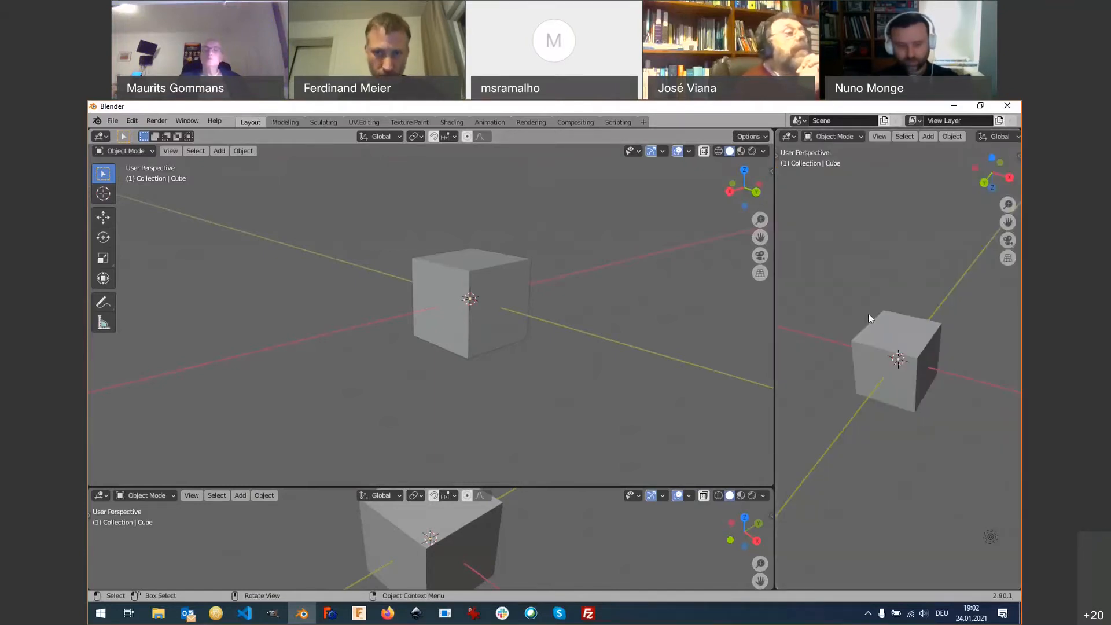
pyautogui.rightClick(590, 484)
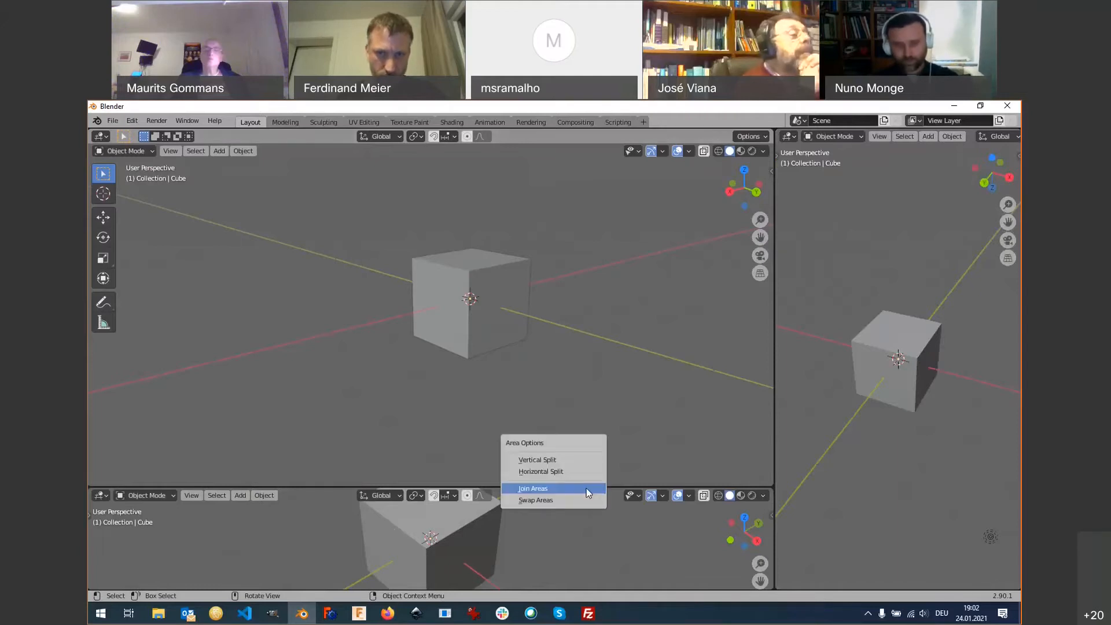
pyautogui.click(572, 490)
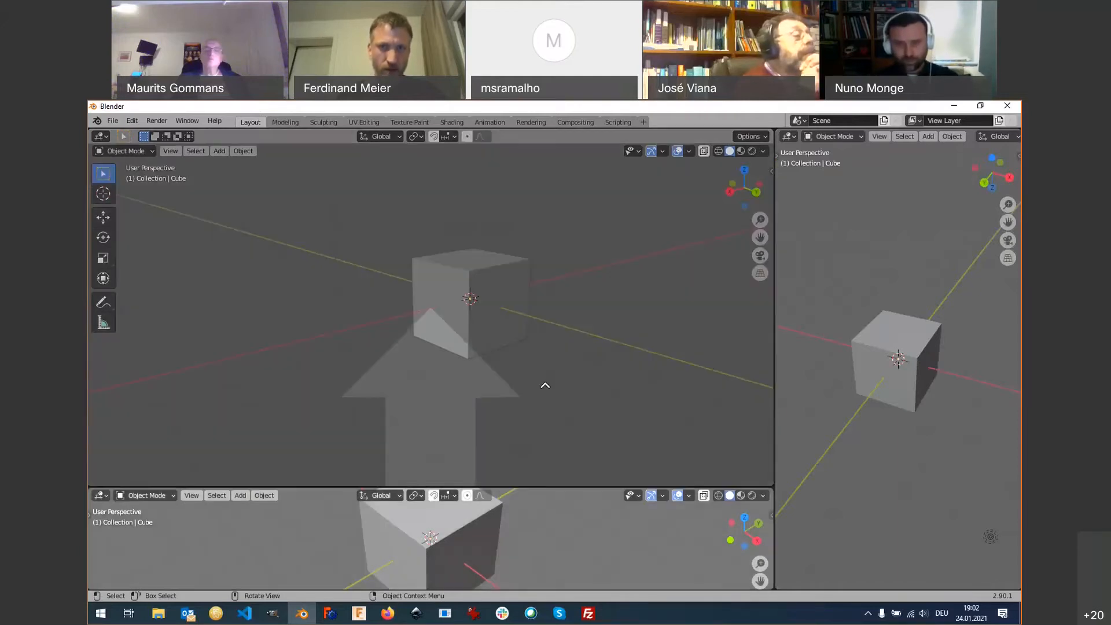
pyautogui.click(545, 386)
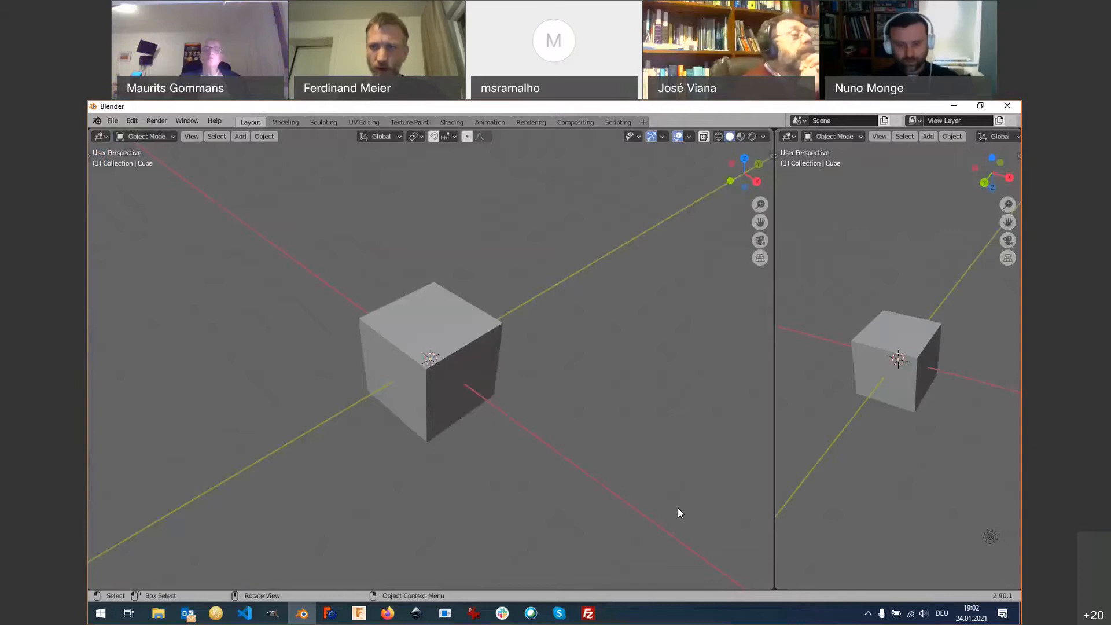
# Join the last two viewports into one full-width view and orbit to a new angle.
pyautogui.rightClick(774, 431)
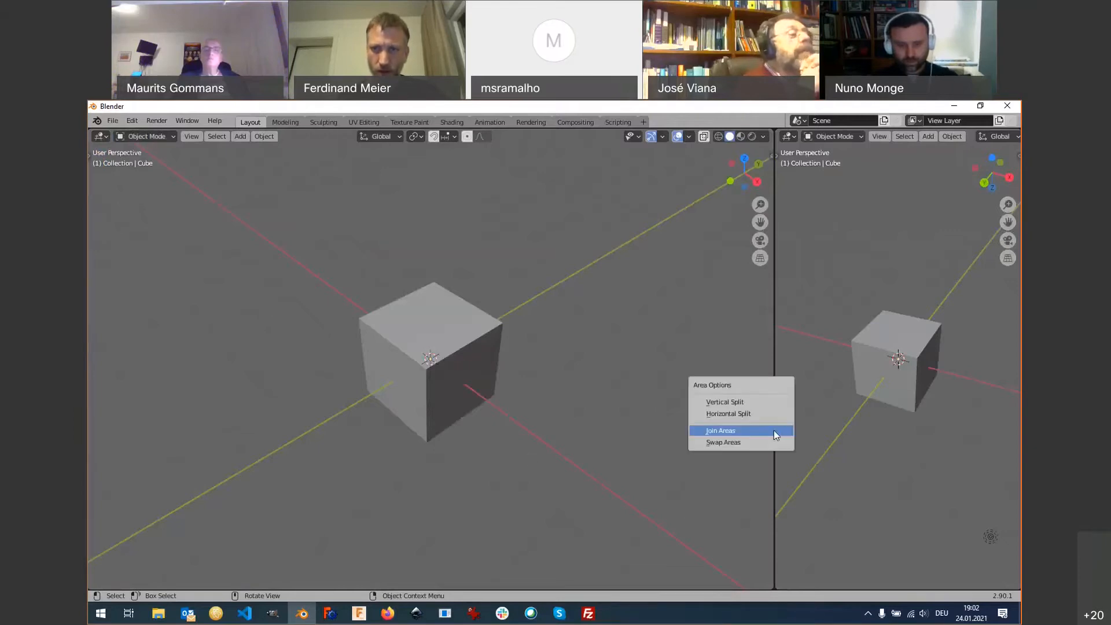
pyautogui.click(773, 429)
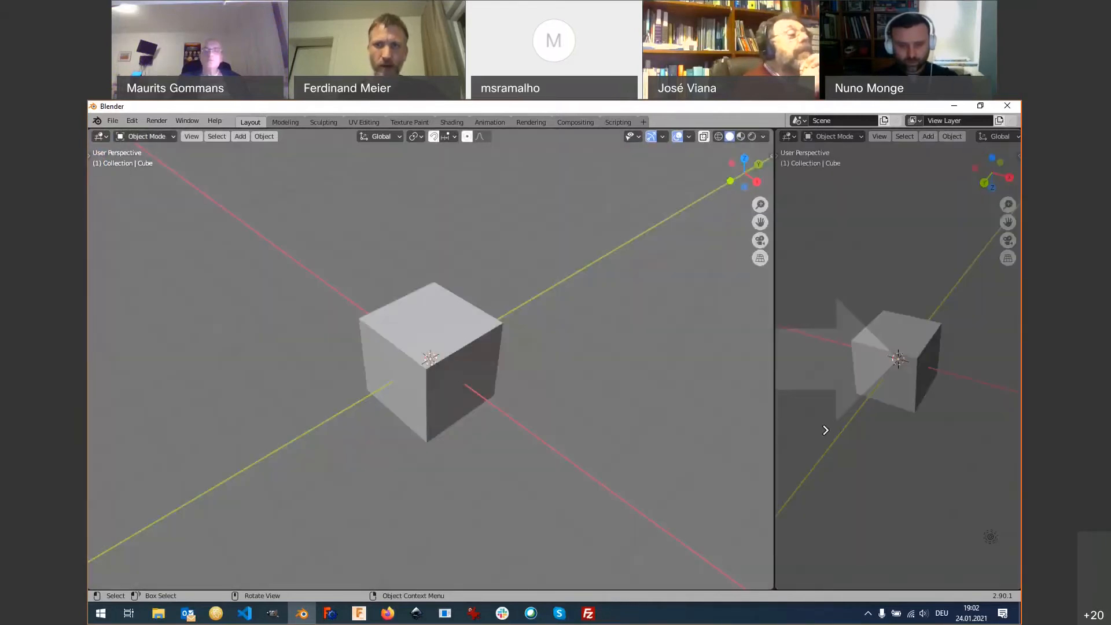
pyautogui.click(826, 430)
pyautogui.moveTo(803, 353); pyautogui.dragTo(325, 320, button='middle')
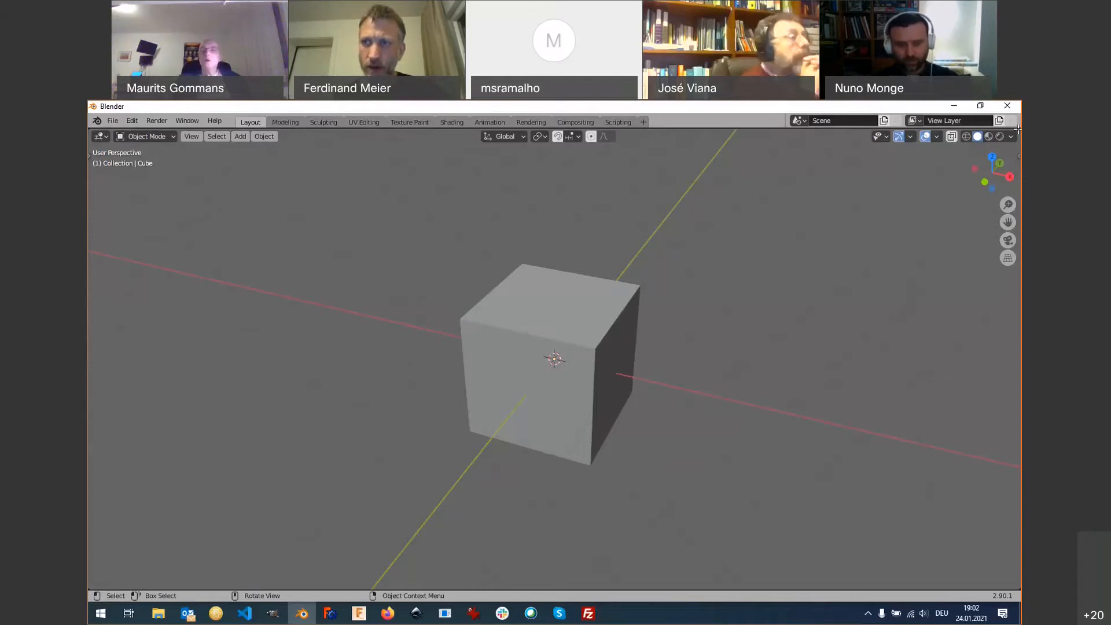
# Split off a wide right viewport, then divide it into smaller stacked and side-by-side views.
pyautogui.moveTo(1018, 128); pyautogui.dragTo(956, 136)
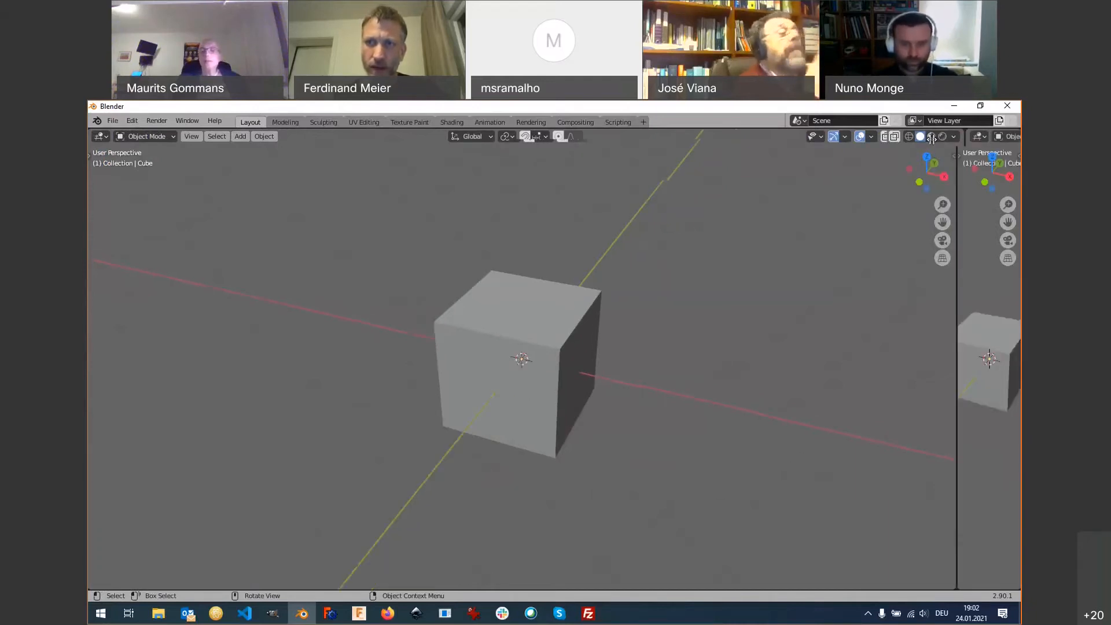
pyautogui.moveTo(956, 255); pyautogui.dragTo(618, 257)
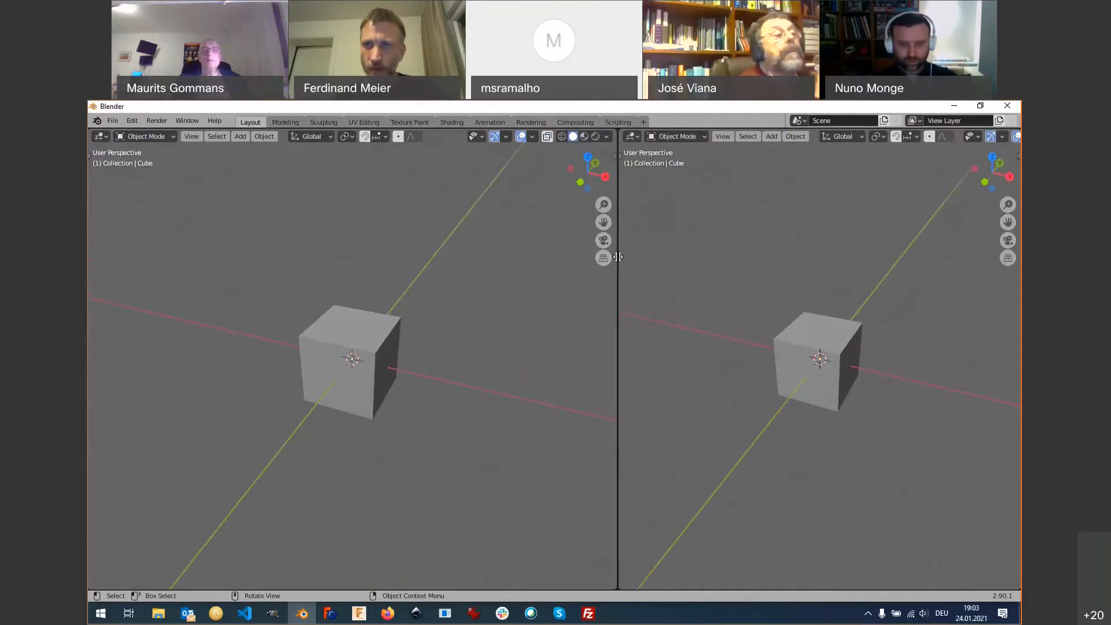
pyautogui.moveTo(1017, 128); pyautogui.dragTo(1016, 353)
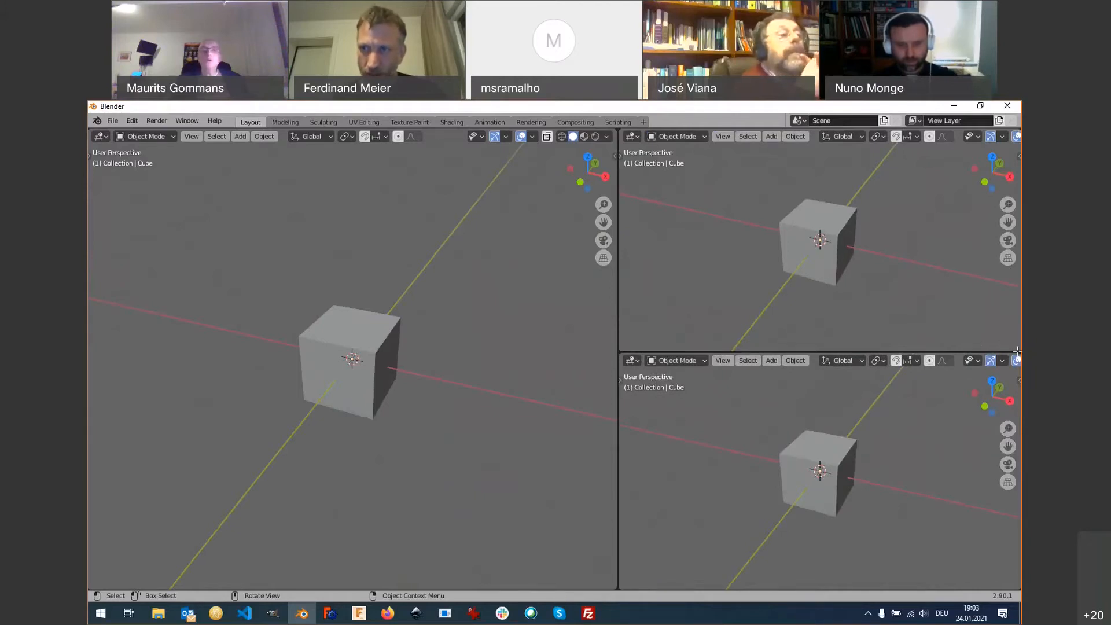
pyautogui.moveTo(1017, 351); pyautogui.dragTo(791, 291)
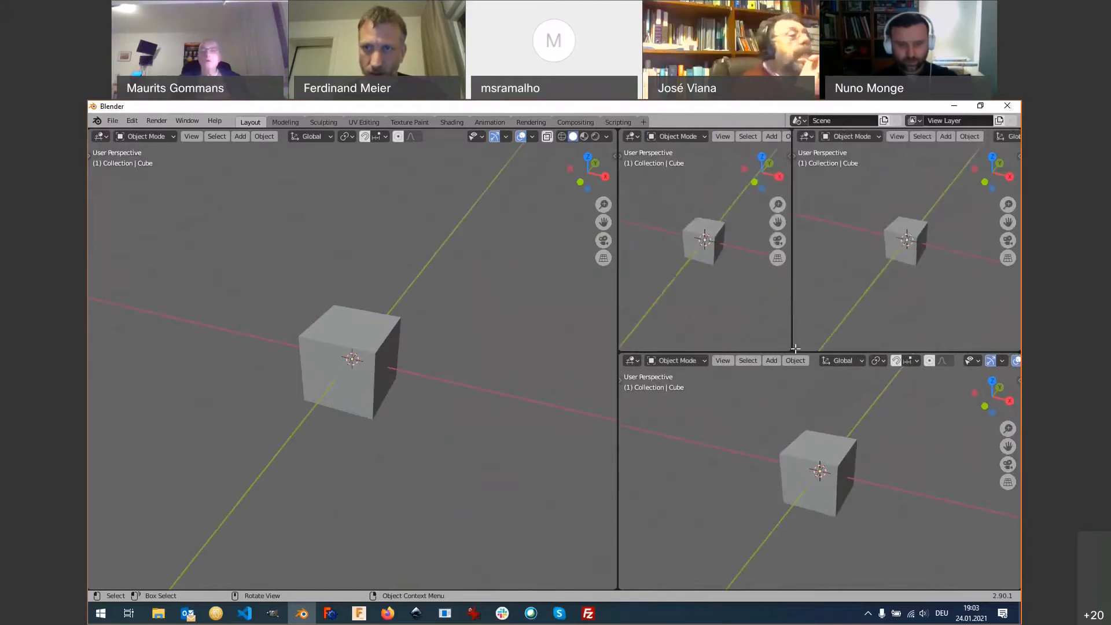
pyautogui.moveTo(796, 348); pyautogui.dragTo(924, 264)
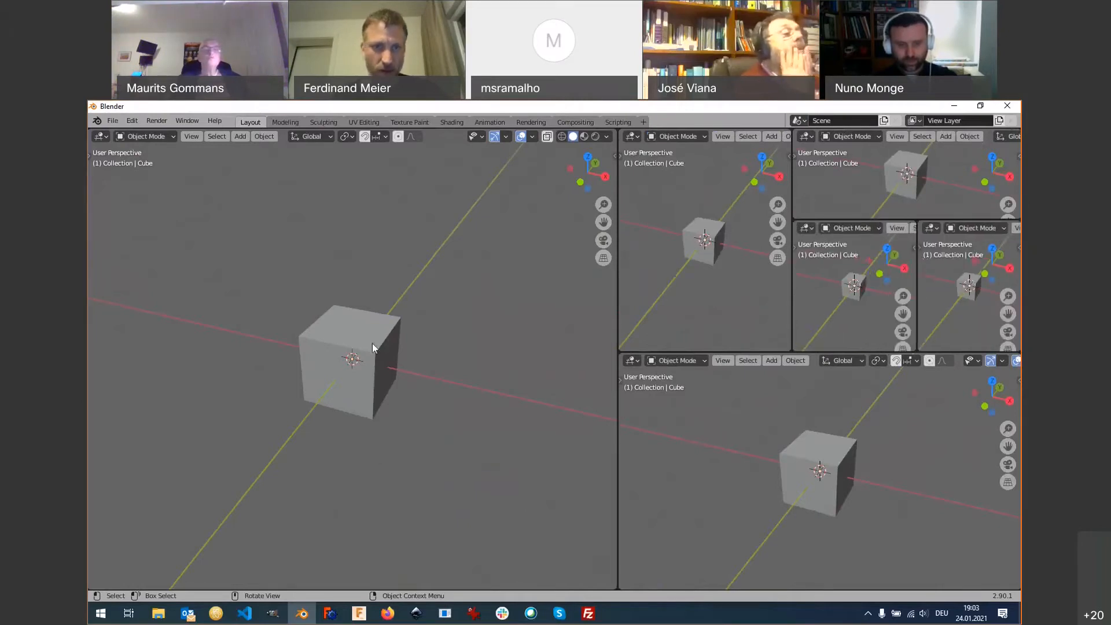
# Try rotating the cube with R twice, cancelling each time, and orbit the small viewports.
pyautogui.rightClick(373, 343)
pyautogui.click(377, 352)
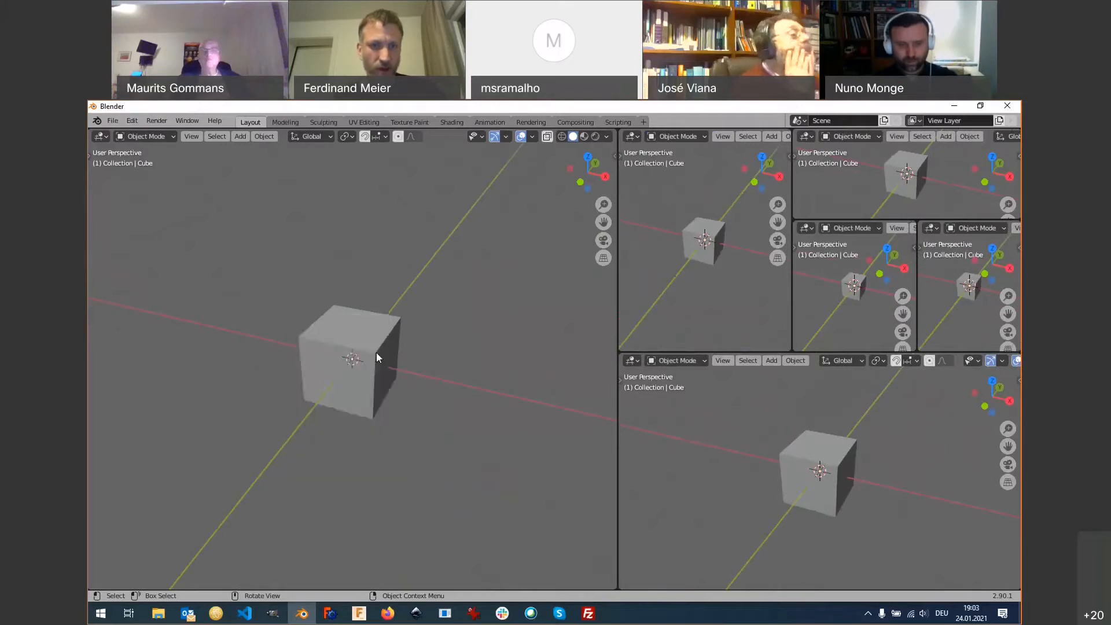
pyautogui.press('r')
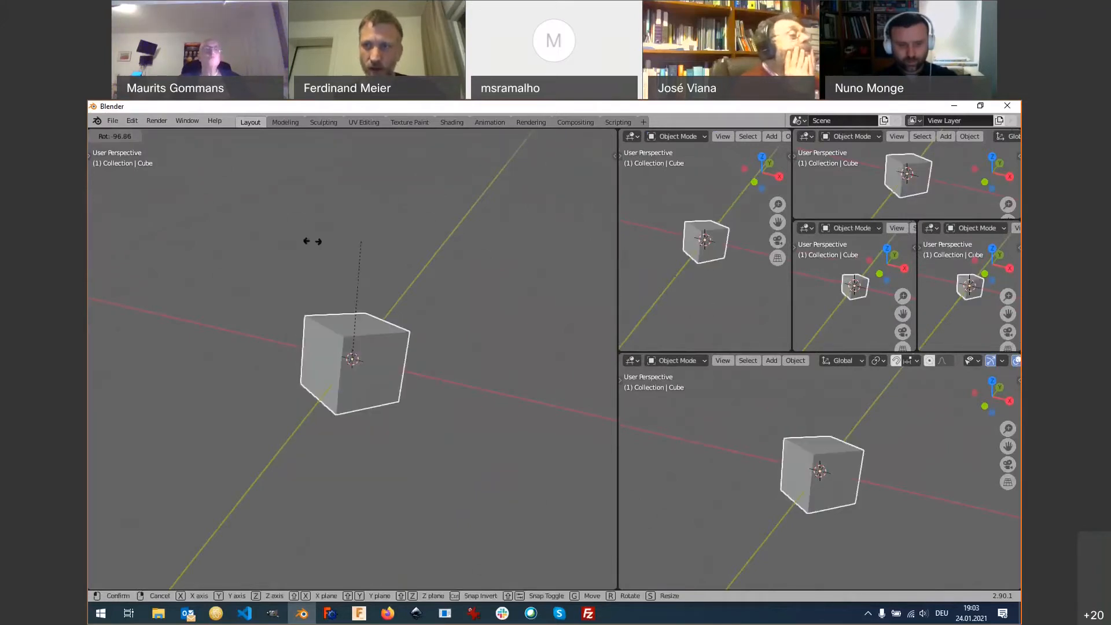
pyautogui.rightClick(434, 206)
pyautogui.moveTo(814, 265); pyautogui.dragTo(956, 303, button='middle')
pyautogui.moveTo(800, 190); pyautogui.dragTo(800, 191, button='middle')
pyautogui.press('r')
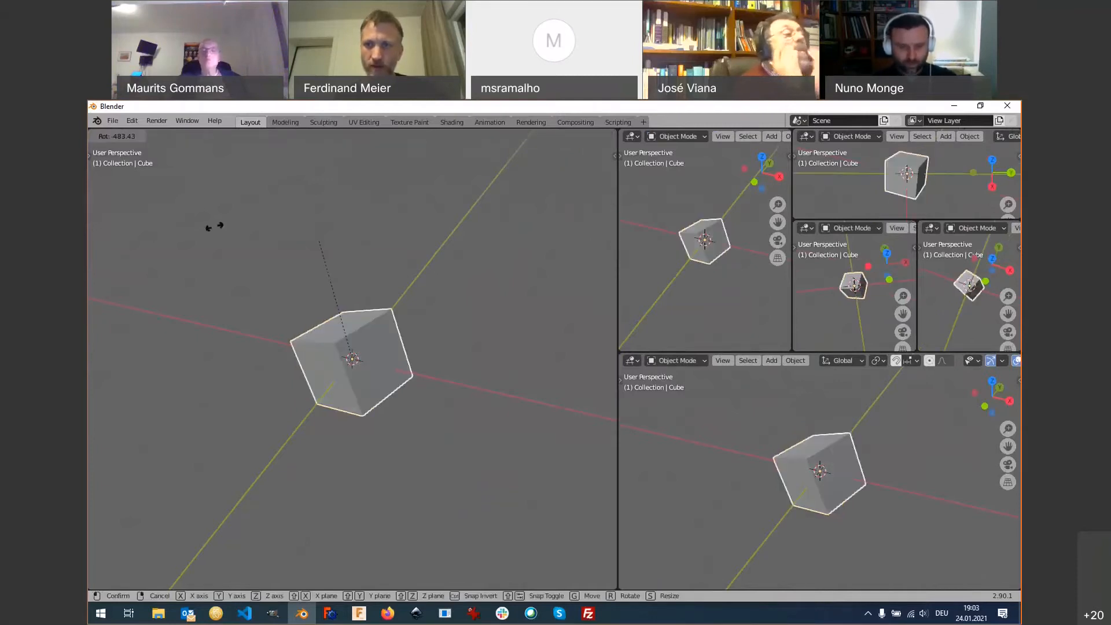
pyautogui.rightClick(253, 307)
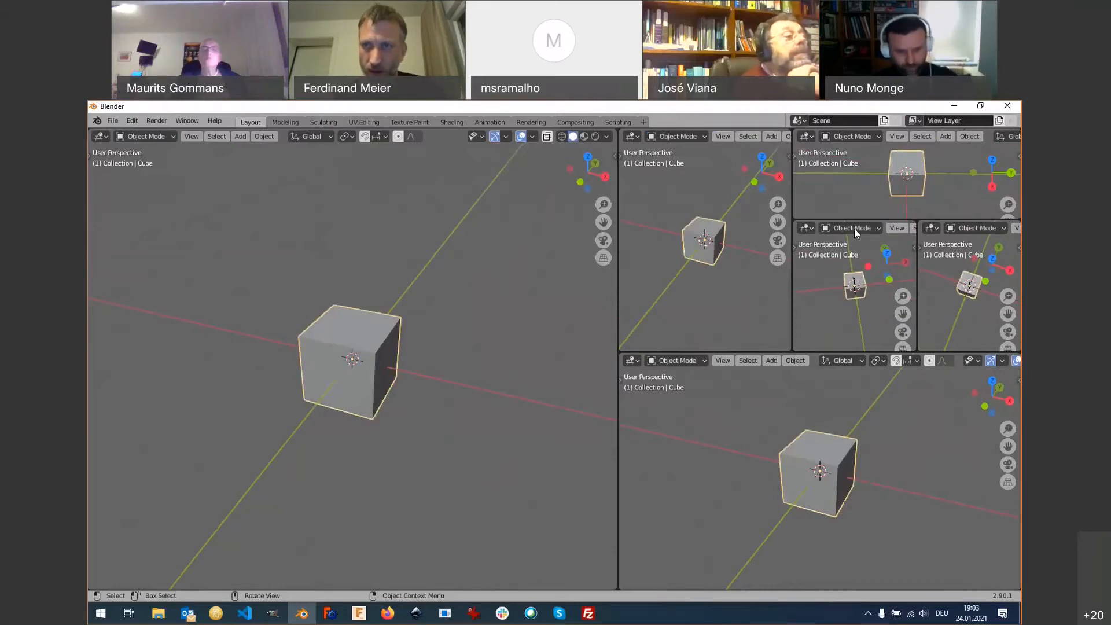
# Join the small middle and right-side viewports, then orbit the right view until the camera appears.
pyautogui.moveTo(920, 227); pyautogui.dragTo(665, 277)
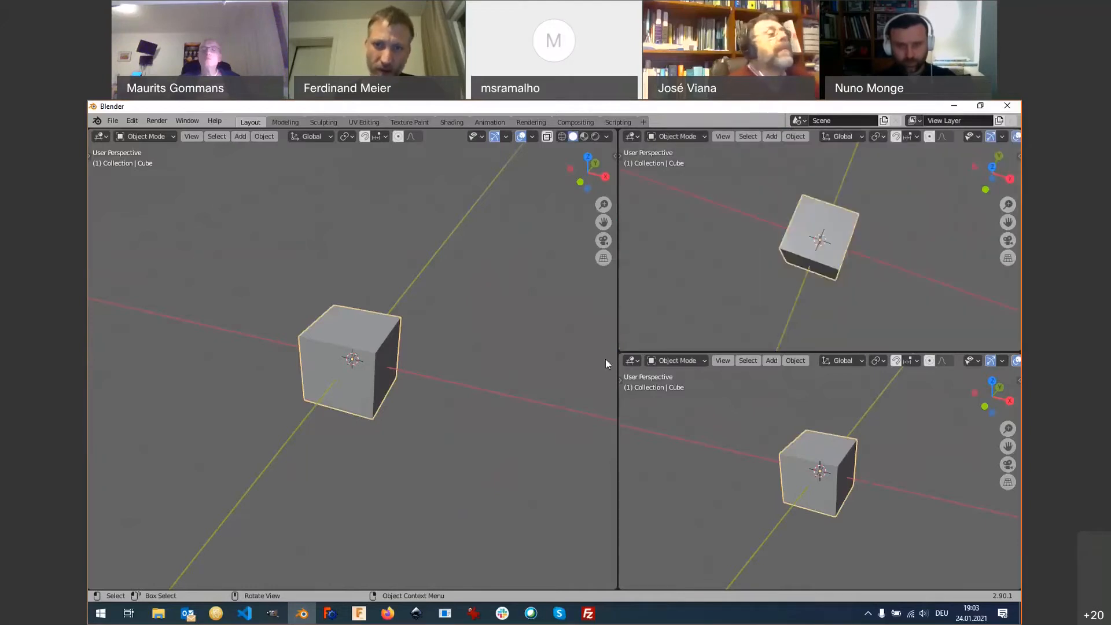
pyautogui.moveTo(621, 357); pyautogui.dragTo(619, 185)
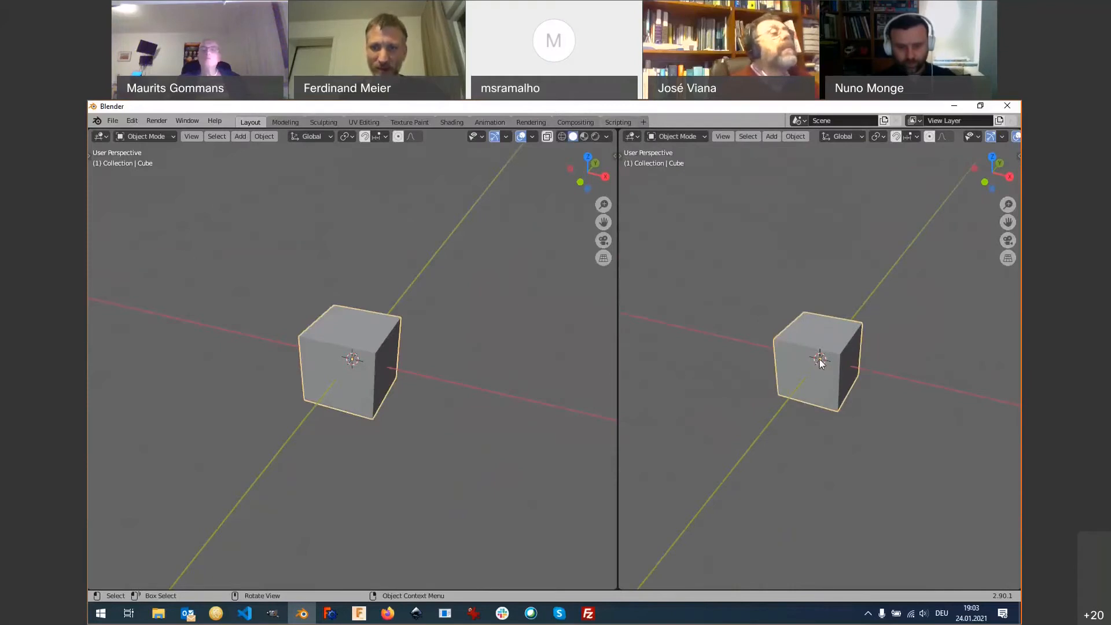
pyautogui.moveTo(819, 362); pyautogui.dragTo(949, 356, button='middle')
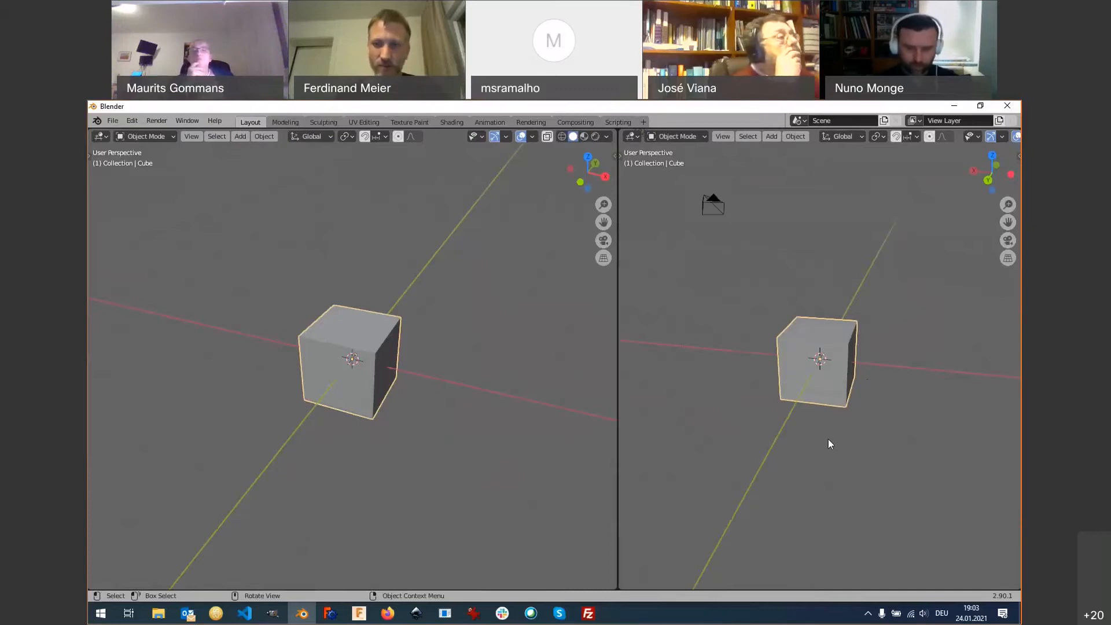
# Switch the right area to an Image Editor and glance at the area options.
pyautogui.click(632, 136)
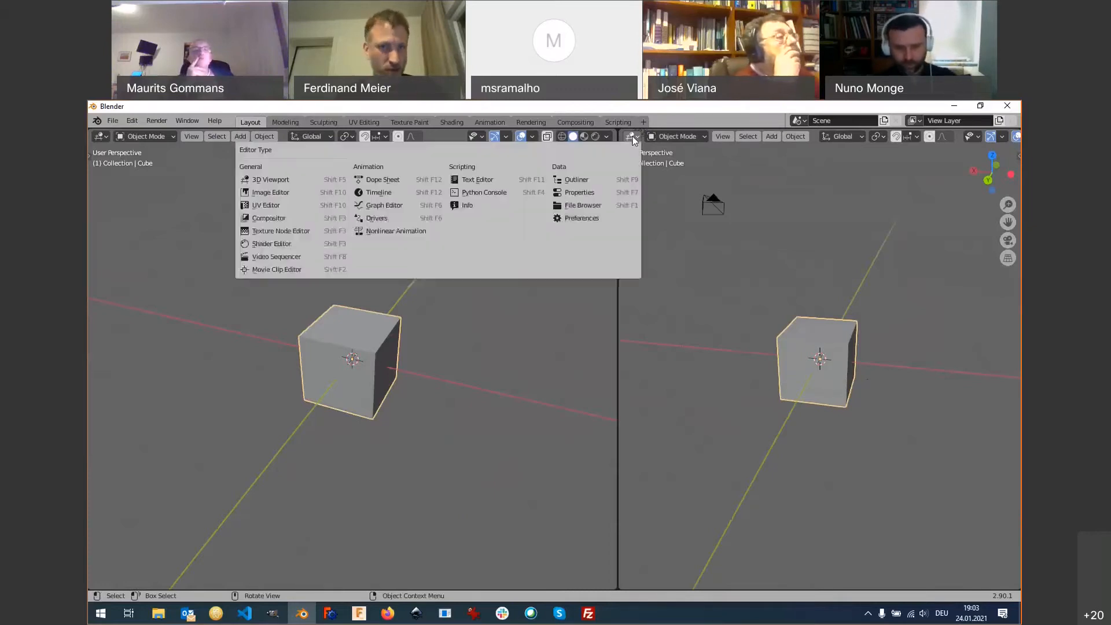
pyautogui.click(290, 193)
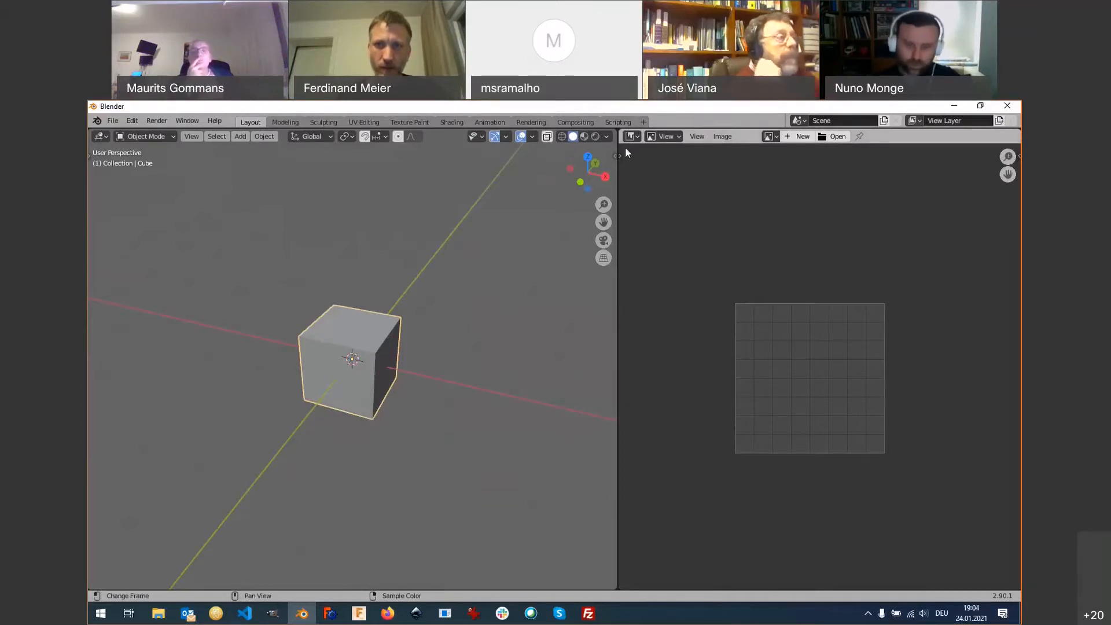
pyautogui.rightClick(619, 131)
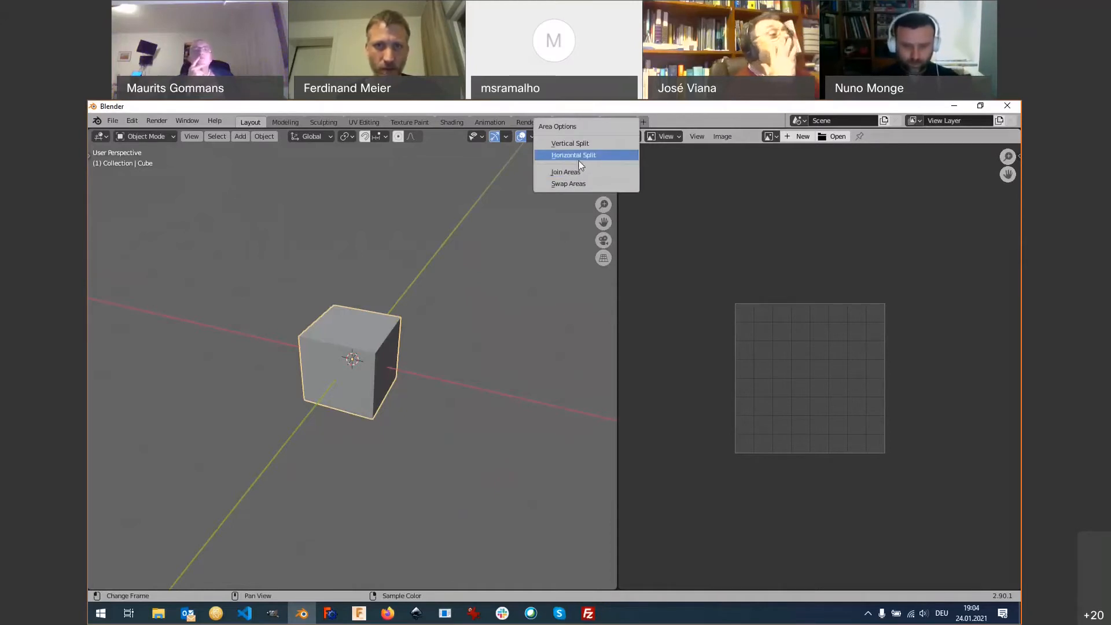
pyautogui.press('Escape')
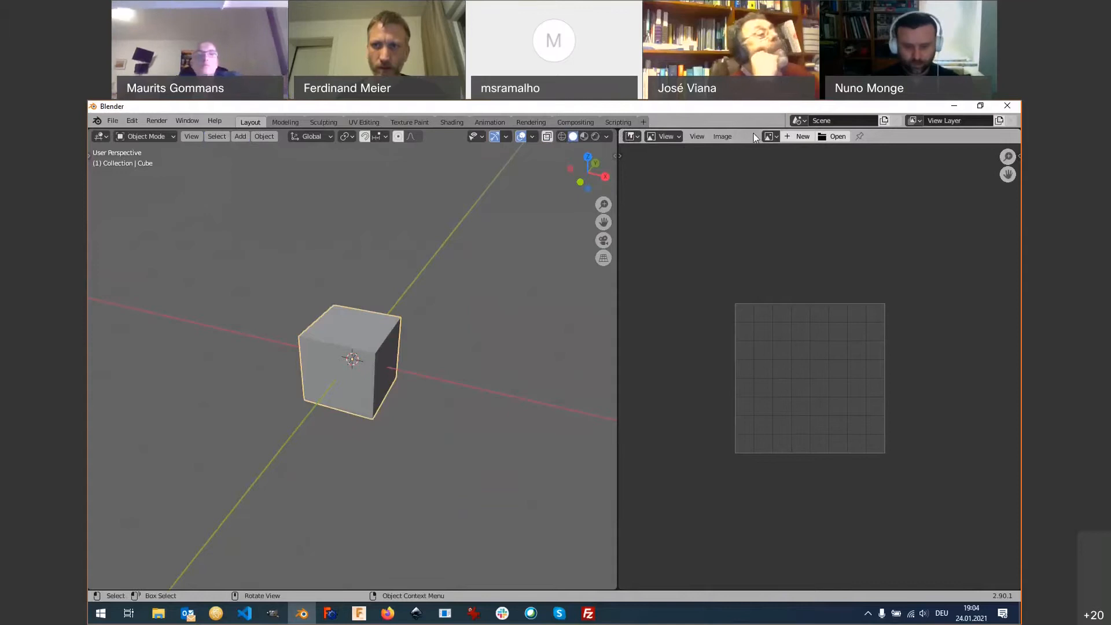
# Bring up the split and join Area Options on several area borders.
pyautogui.rightClick(619, 130)
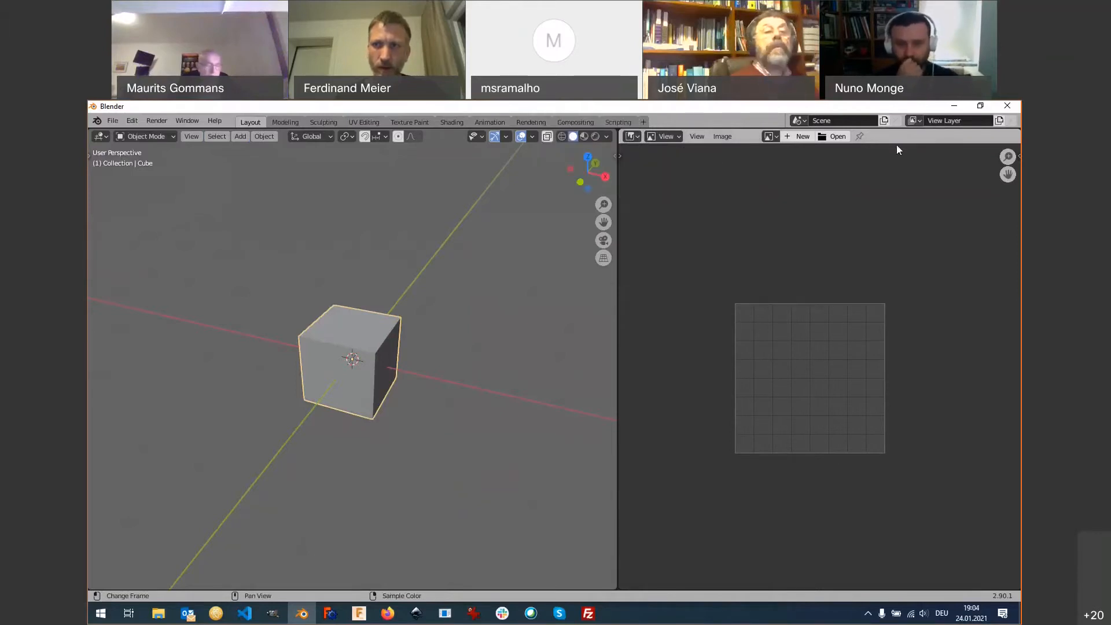
pyautogui.rightClick(895, 126)
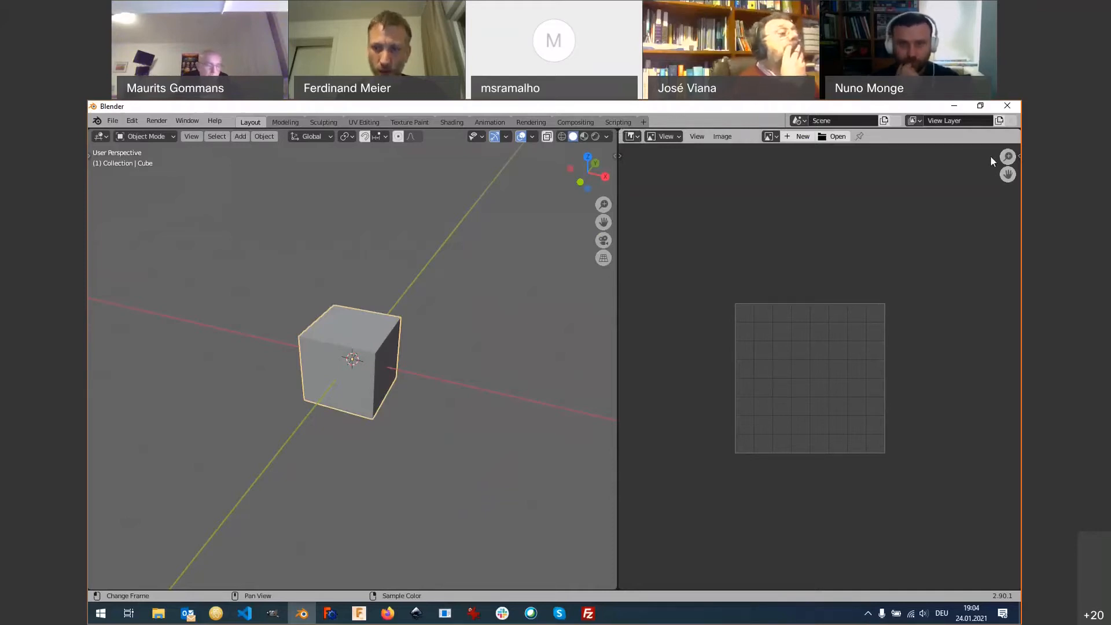
pyautogui.rightClick(633, 592)
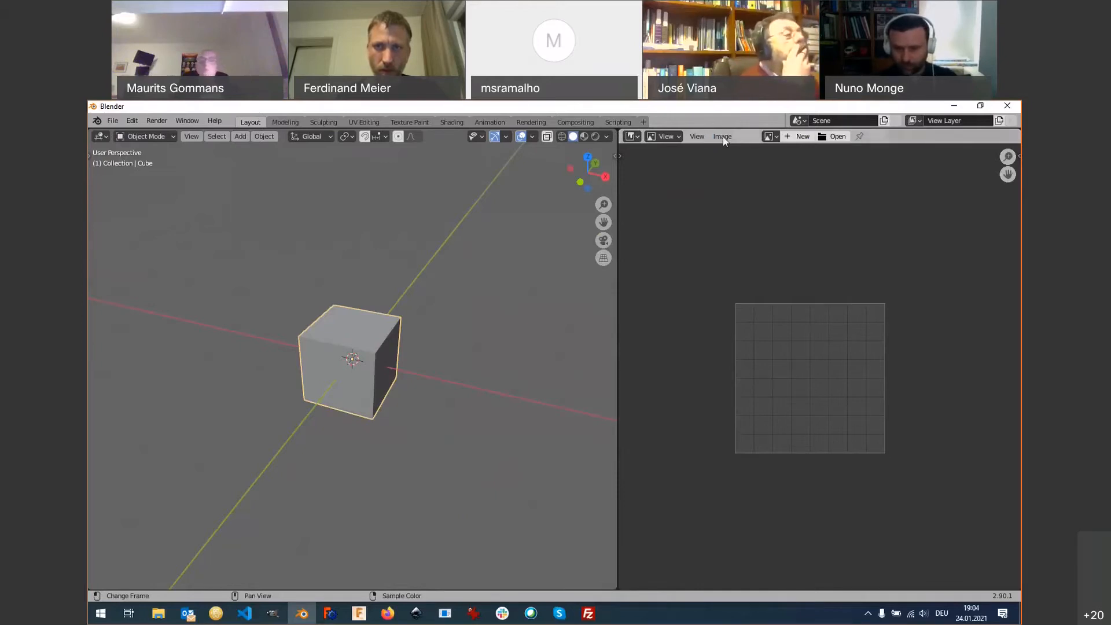
# Rearrange into three Image Editors, two on top and one below, then switch to Firefox.
pyautogui.moveTo(616, 132); pyautogui.dragTo(579, 265)
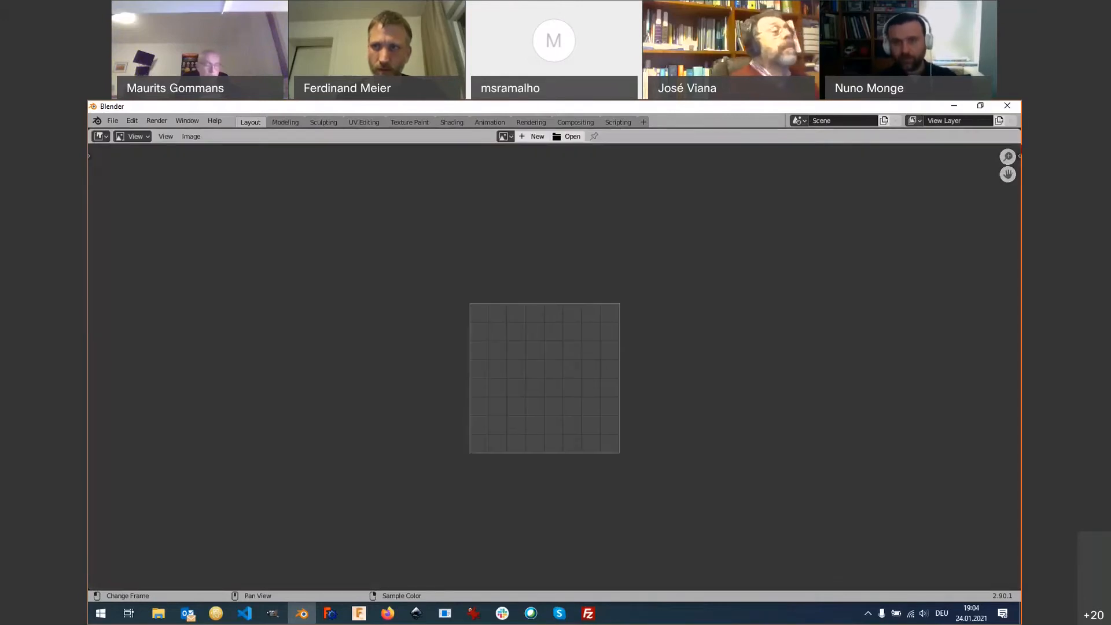
pyautogui.moveTo(1020, 589); pyautogui.dragTo(944, 374)
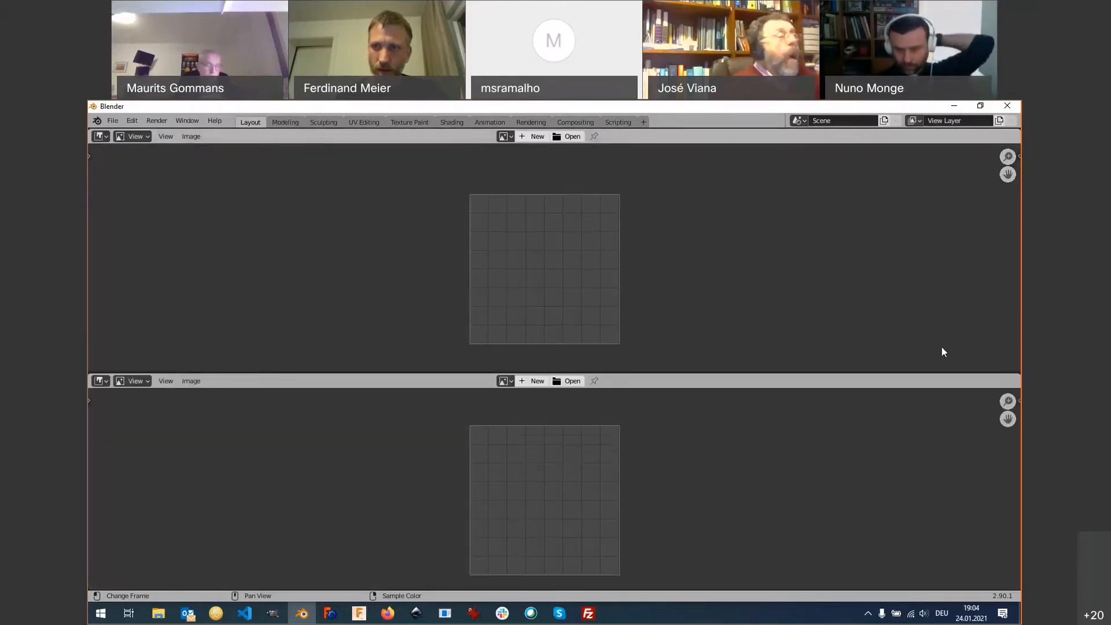
pyautogui.moveTo(92, 126); pyautogui.dragTo(506, 135)
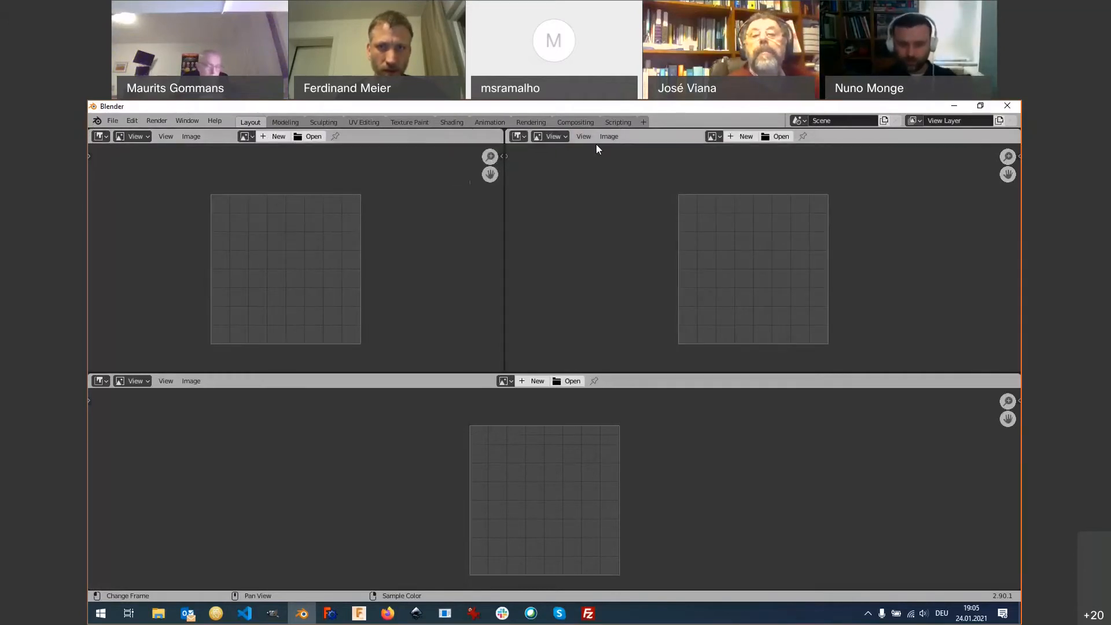
pyautogui.rightClick(652, 127)
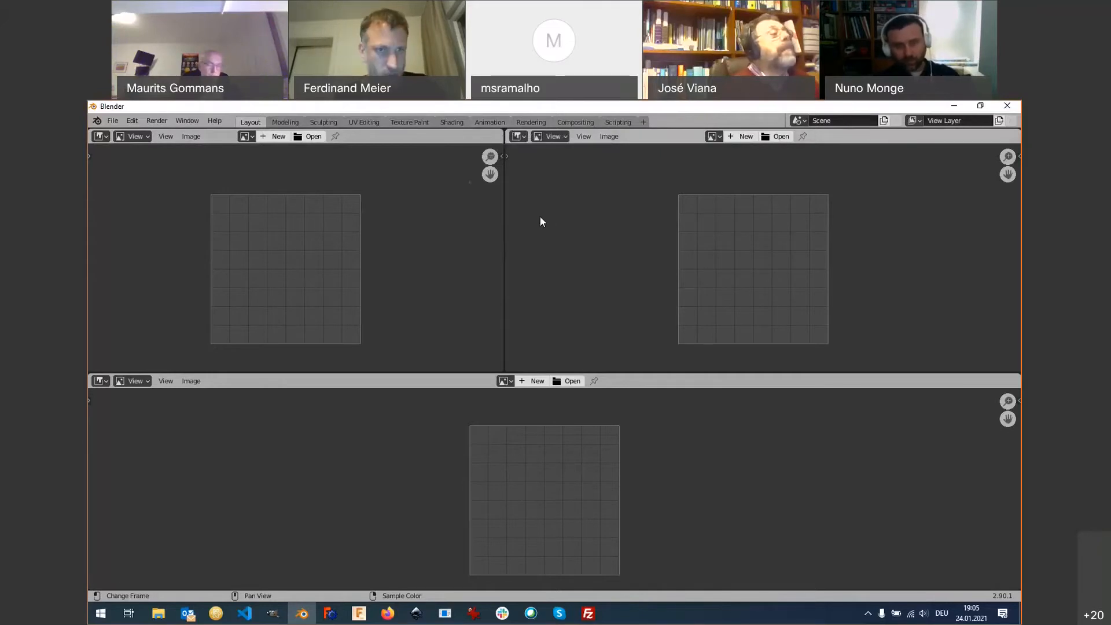
pyautogui.hotkey('alt', 'Tab')
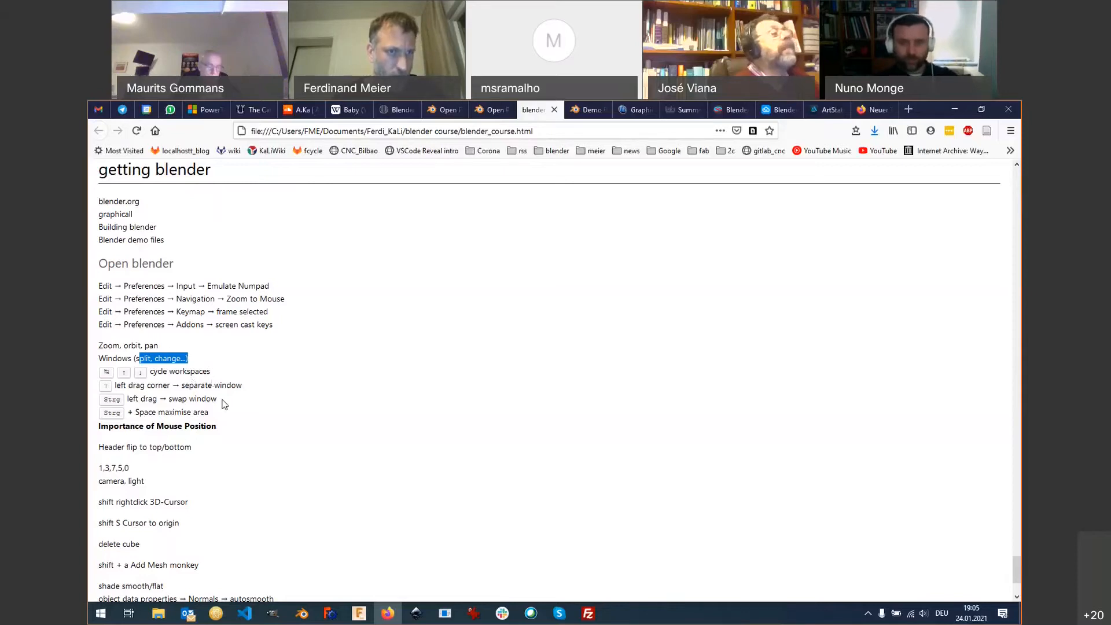
# Return from the Firefox course notes to the Blender window with Alt+Tab.
pyautogui.hotkey('alt', 'Tab')
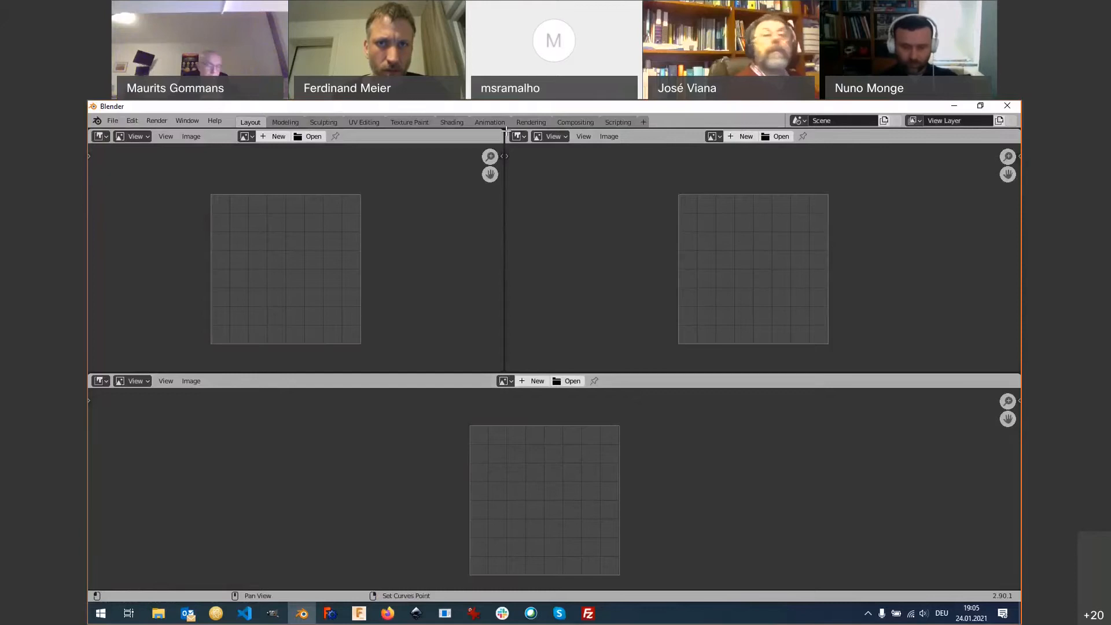
# Detach the top-right Image Editor into a floating window, split it, and make the right side Object Properties.
pyautogui.keyDown('shift'); pyautogui.moveTo(508, 132); pyautogui.dragTo(599, 189); pyautogui.keyUp('shift')
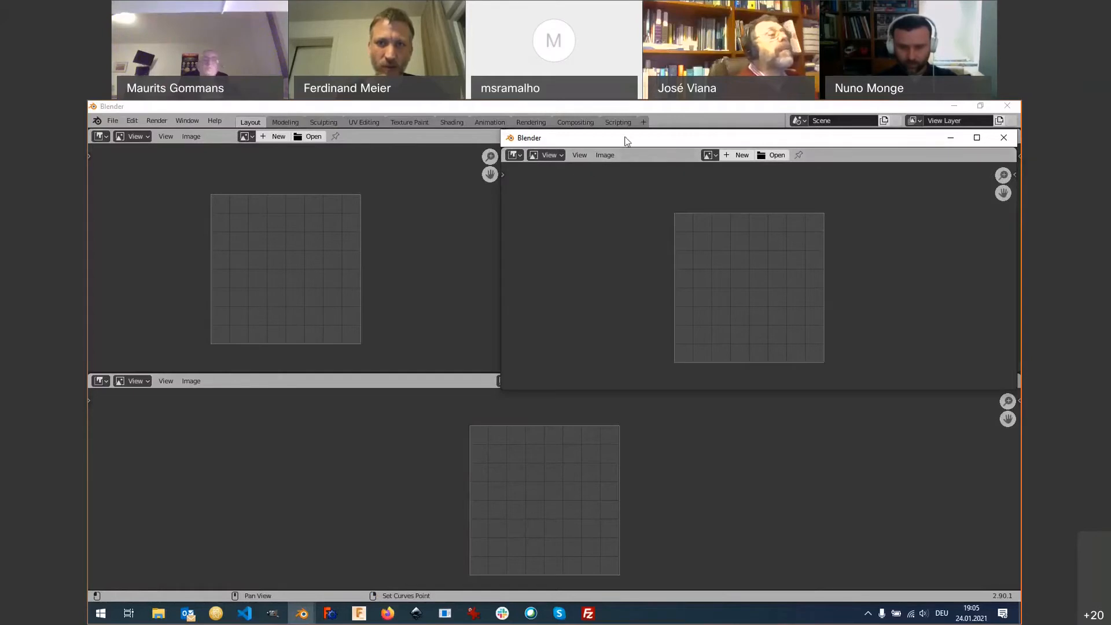
pyautogui.moveTo(618, 143); pyautogui.dragTo(368, 184)
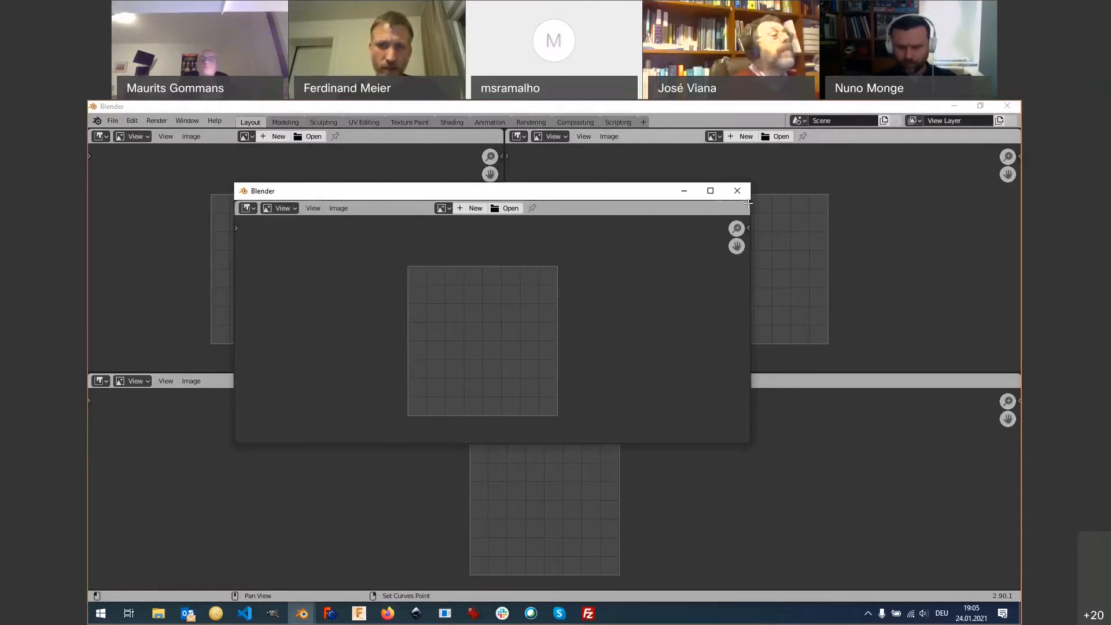
pyautogui.moveTo(748, 203); pyautogui.dragTo(475, 257)
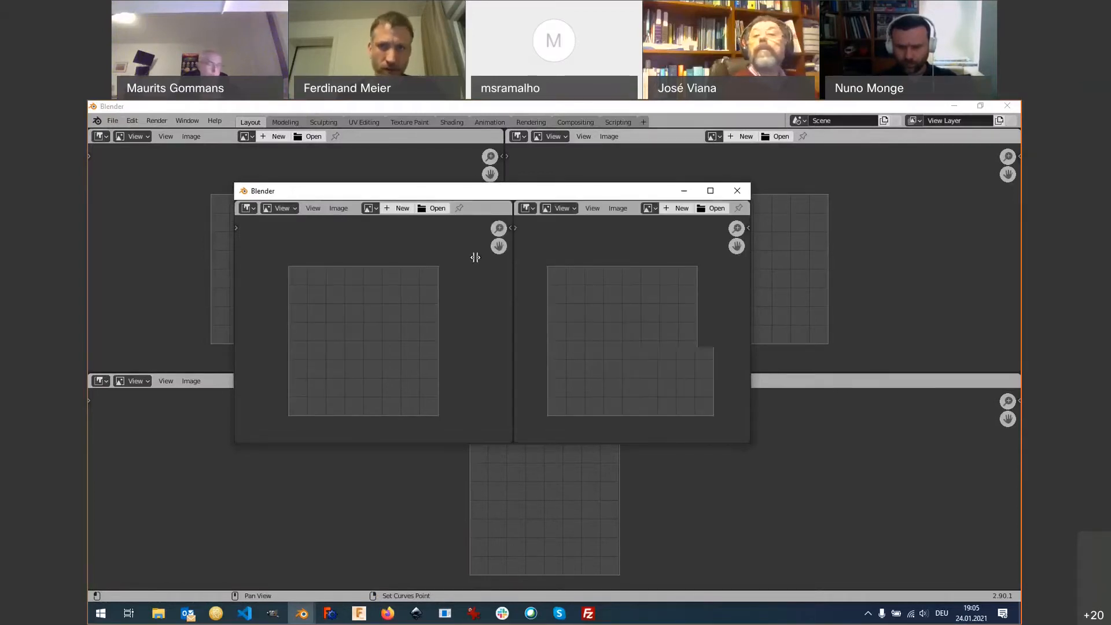
pyautogui.click(491, 210)
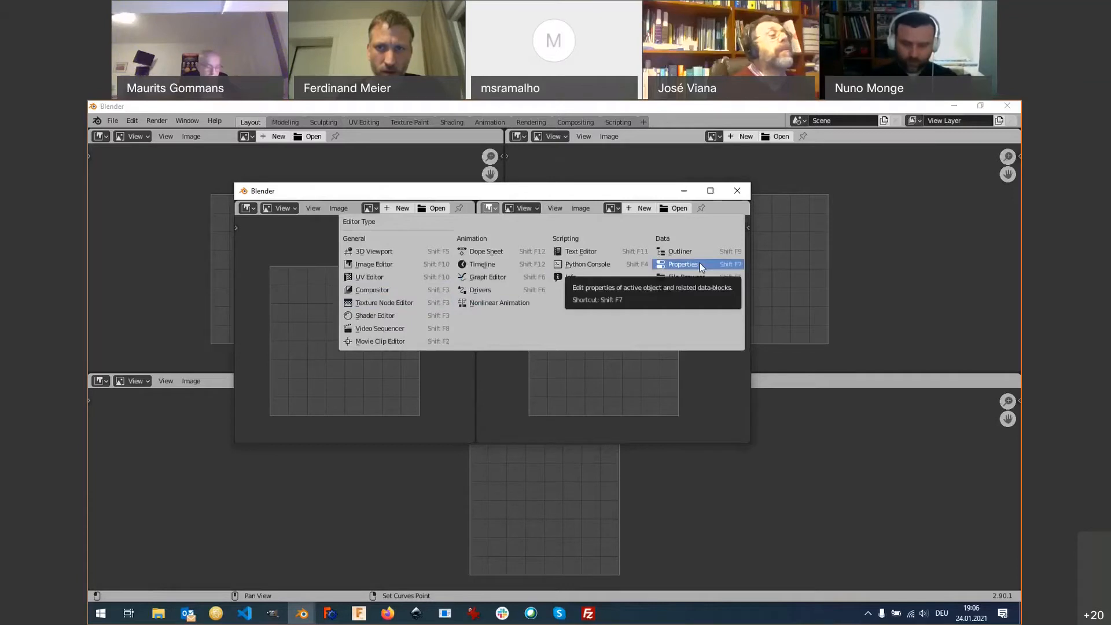
pyautogui.click(683, 263)
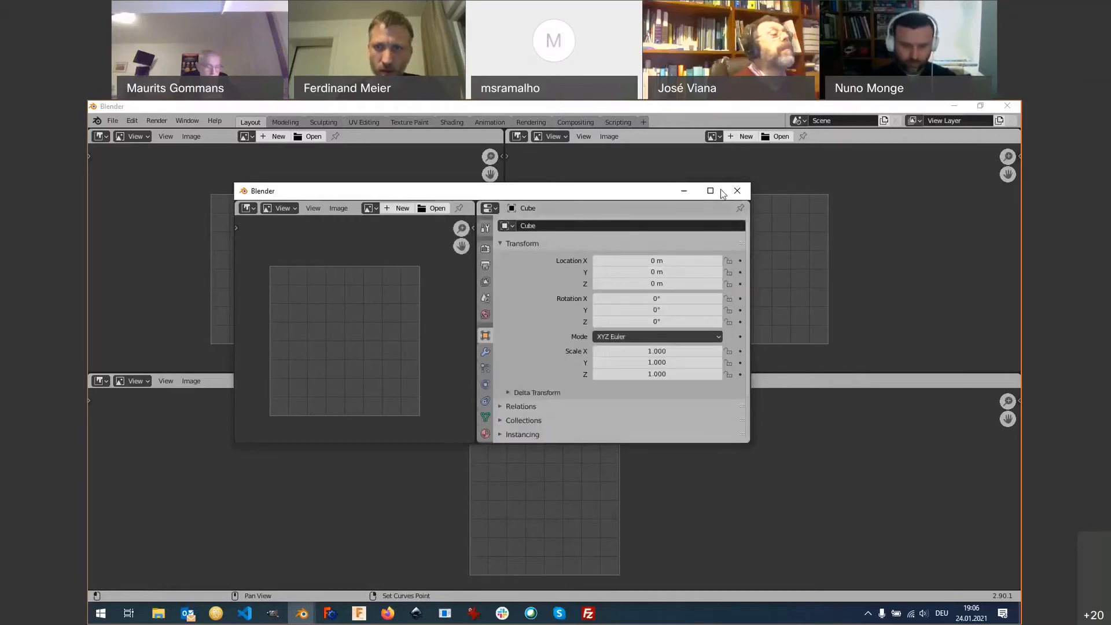
pyautogui.moveTo(473, 191); pyautogui.dragTo(635, 189)
pyautogui.moveTo(638, 265); pyautogui.dragTo(725, 262)
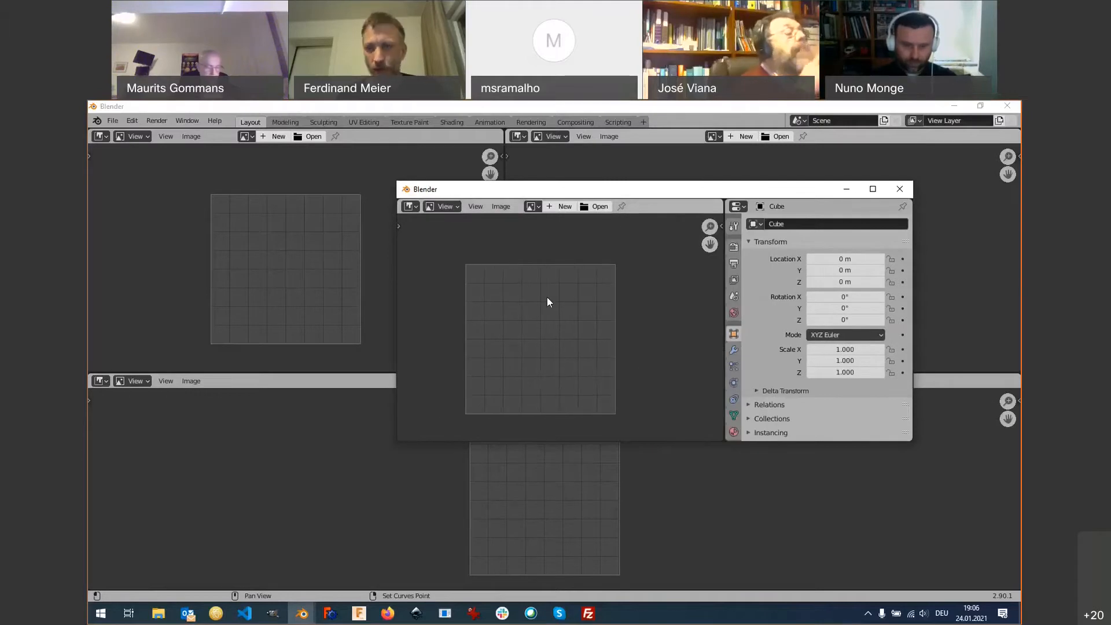
# Set the floating window's left area to a 3D Viewport of the cube, then close the window.
pyautogui.click(411, 206)
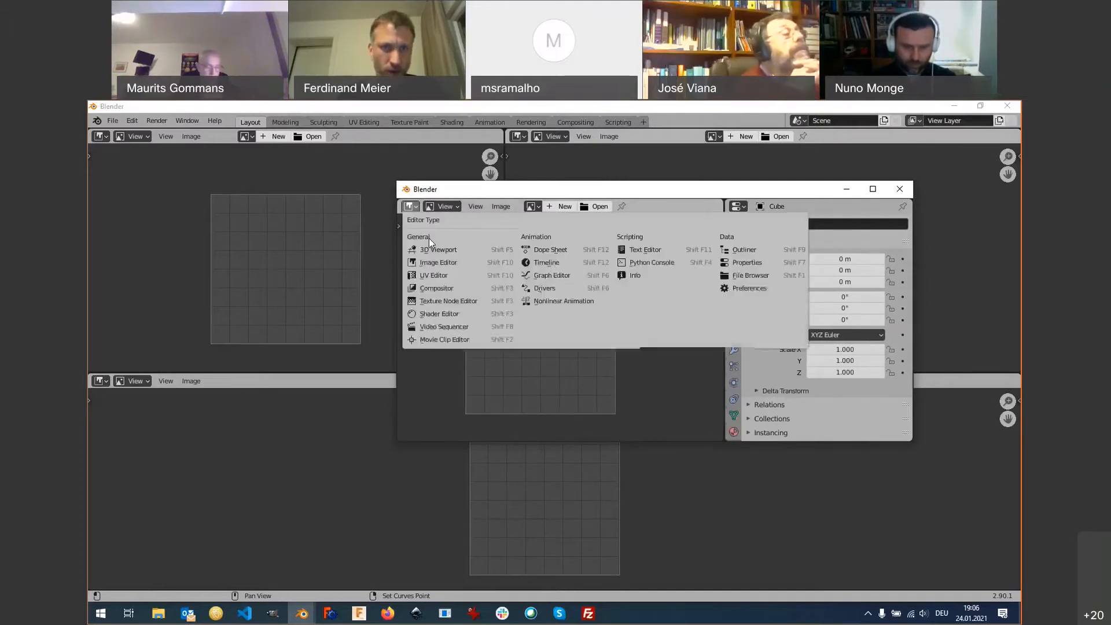
pyautogui.click(439, 249)
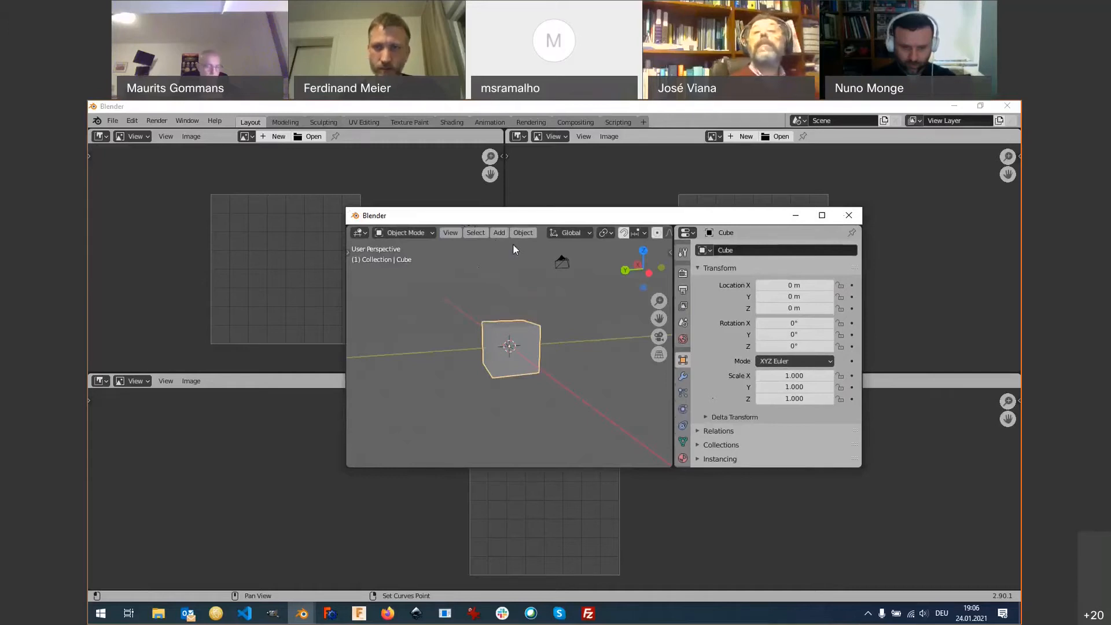
pyautogui.click(849, 216)
pyautogui.click(100, 136)
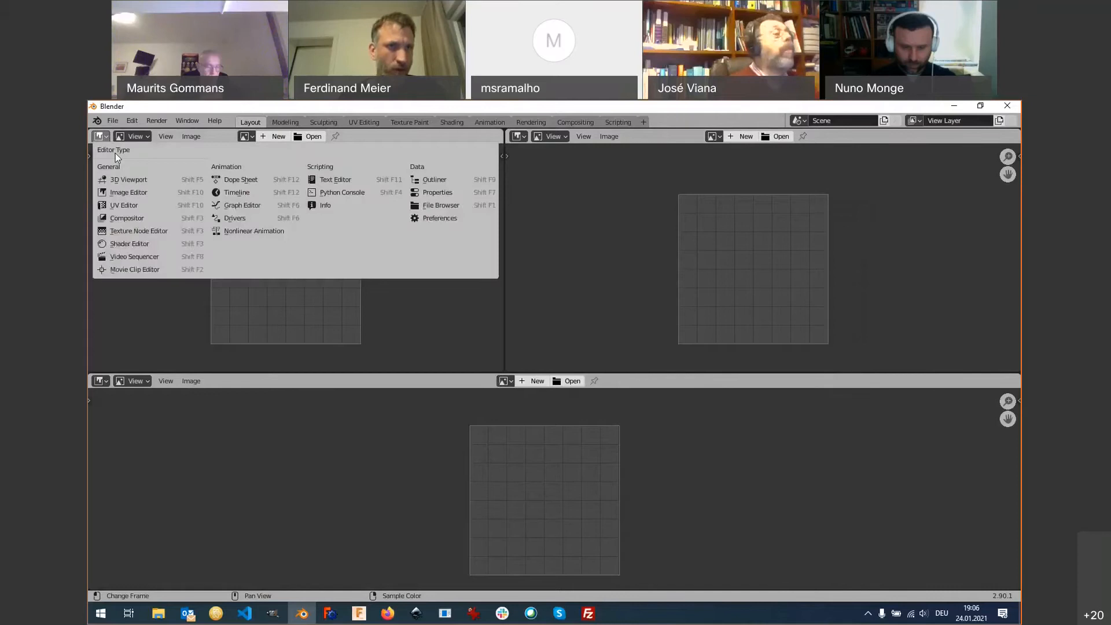
# Make the top-left area a 3D Viewport, then swap it with the top-right editor and back.
pyautogui.click(148, 180)
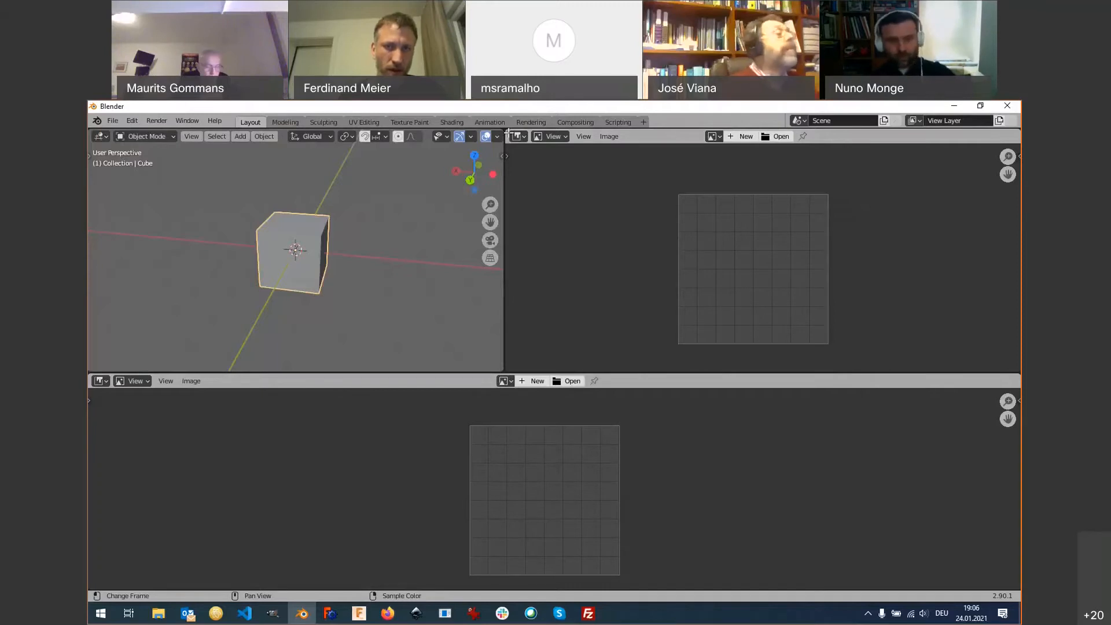
pyautogui.keyDown('ctrl'); pyautogui.moveTo(437, 202); pyautogui.dragTo(464, 182); pyautogui.keyUp('ctrl')
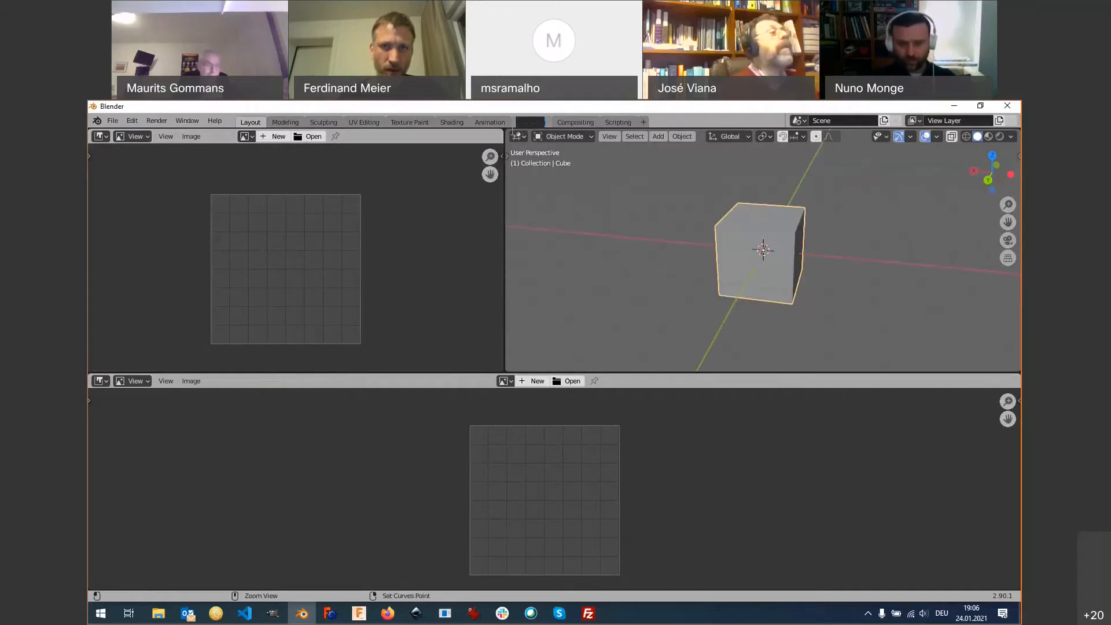
pyautogui.keyDown('ctrl'); pyautogui.moveTo(509, 134); pyautogui.dragTo(471, 188); pyautogui.keyUp('ctrl')
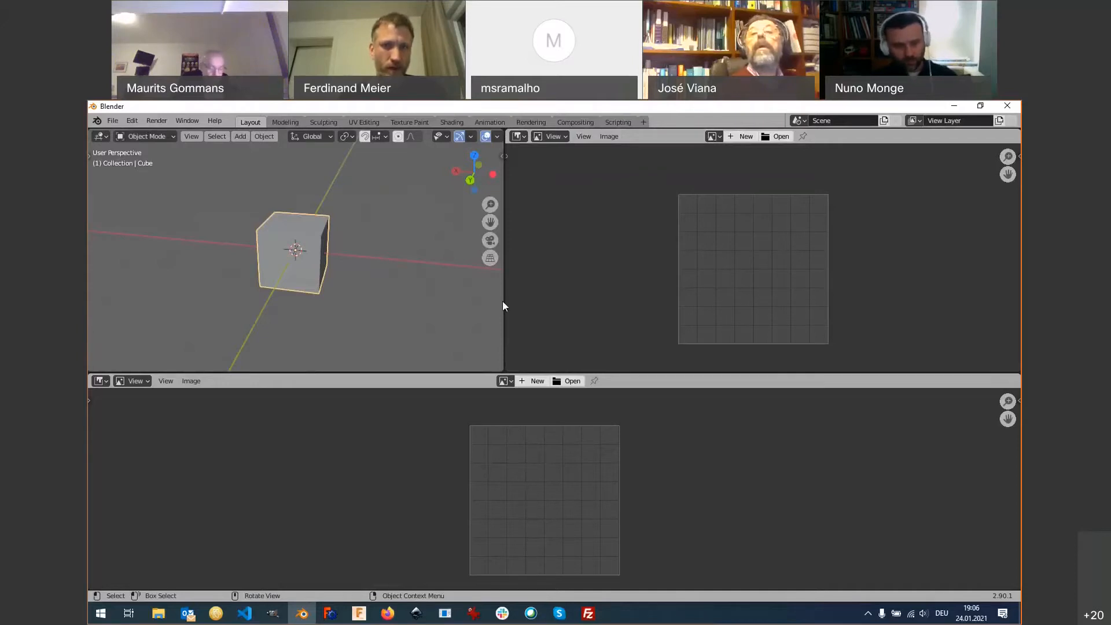
pyautogui.rightClick(428, 374)
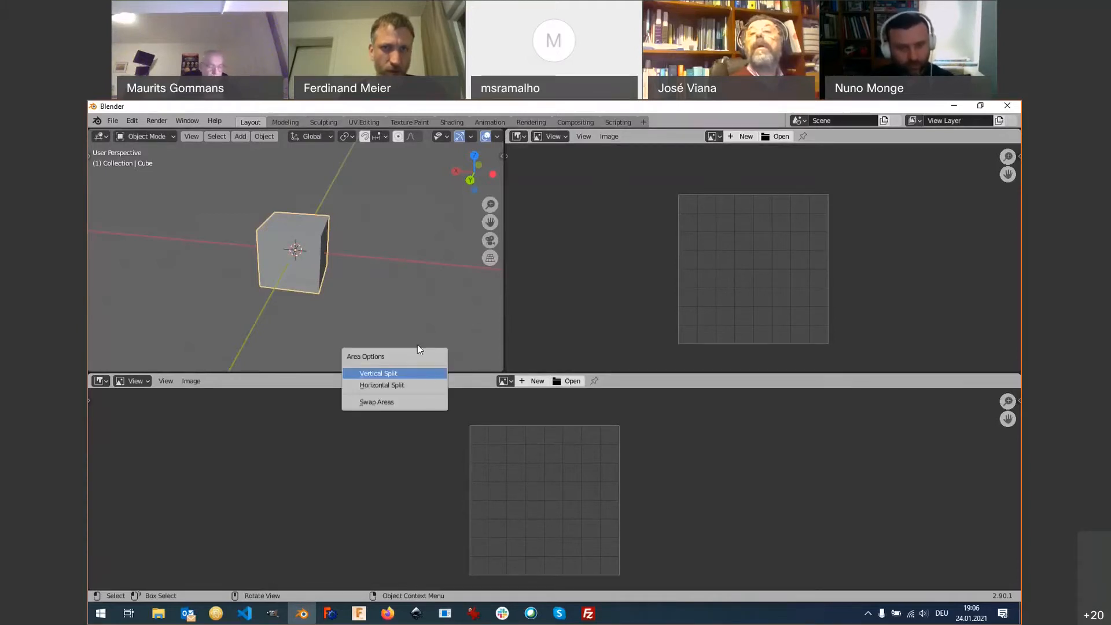
pyautogui.rightClick(442, 132)
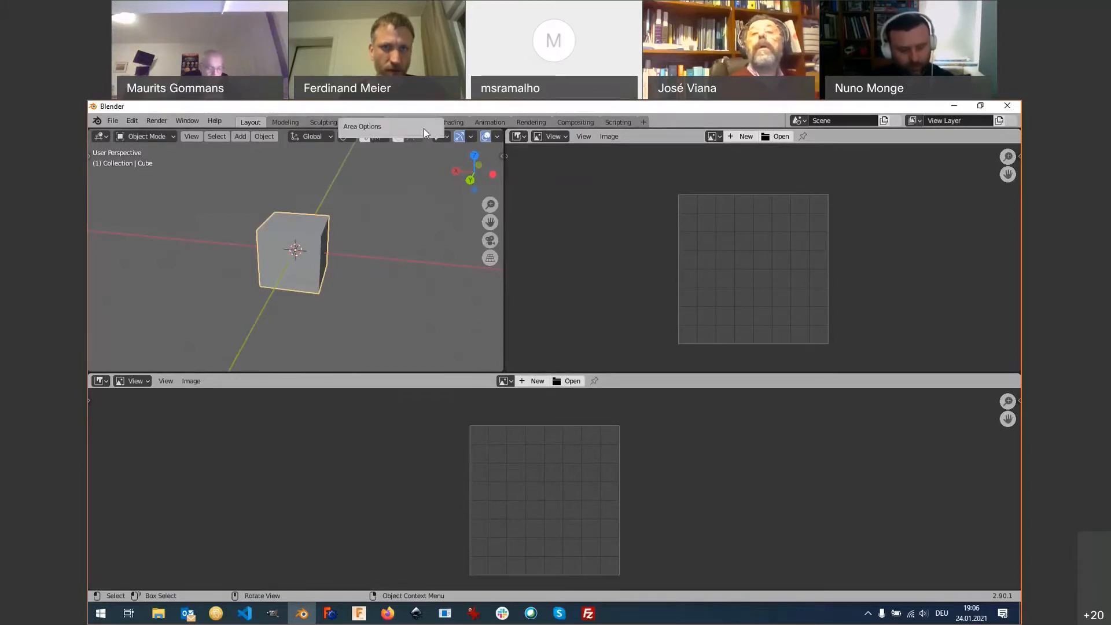
pyautogui.rightClick(575, 130)
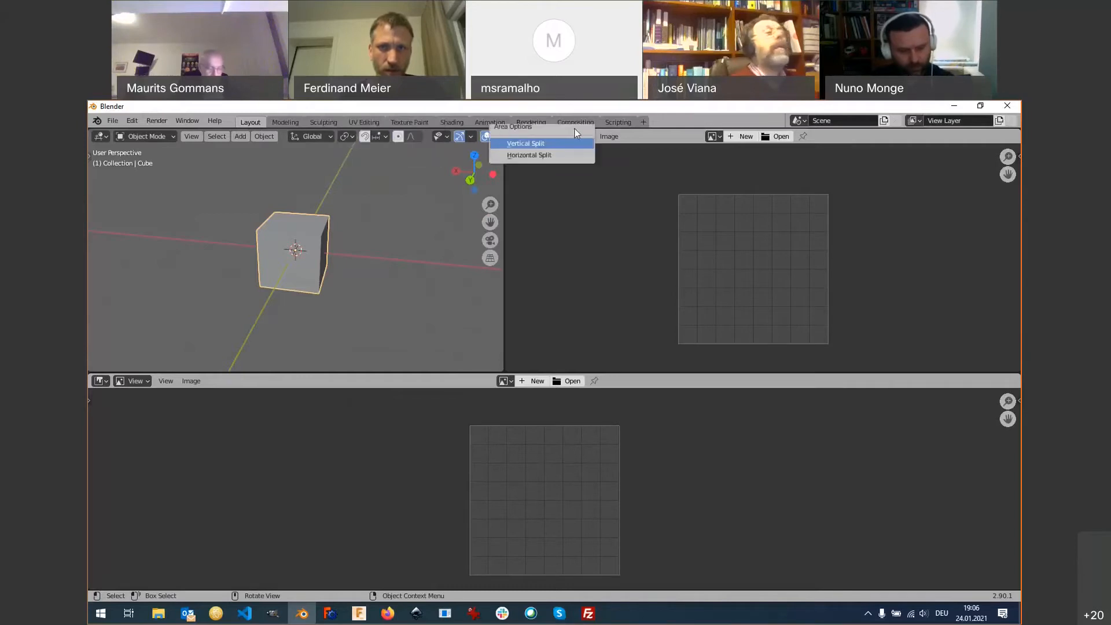
pyautogui.rightClick(675, 128)
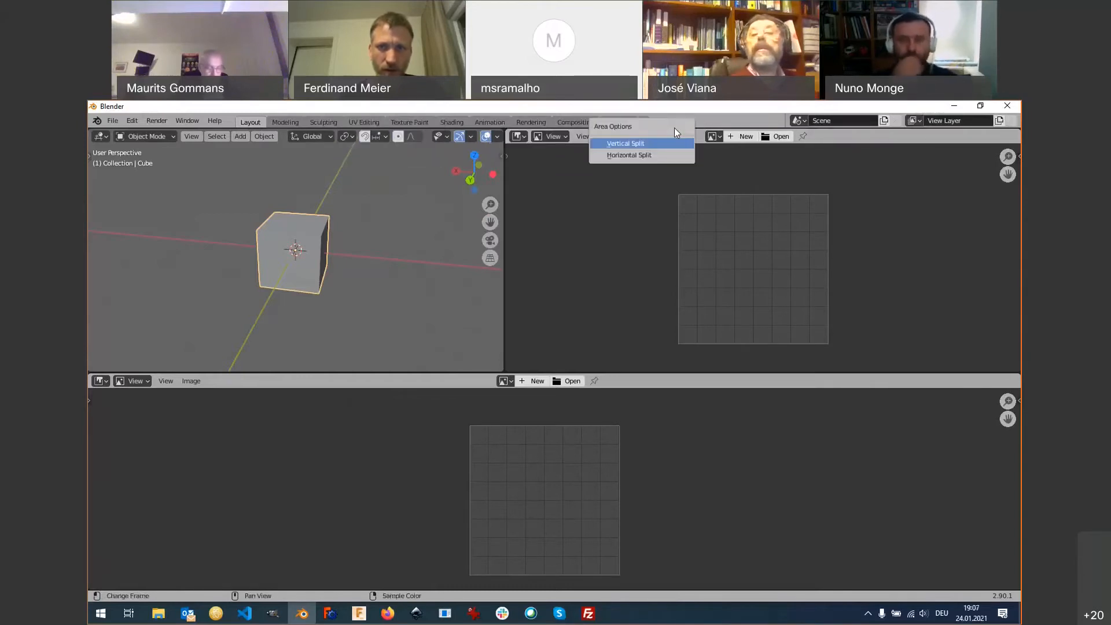
pyautogui.rightClick(573, 376)
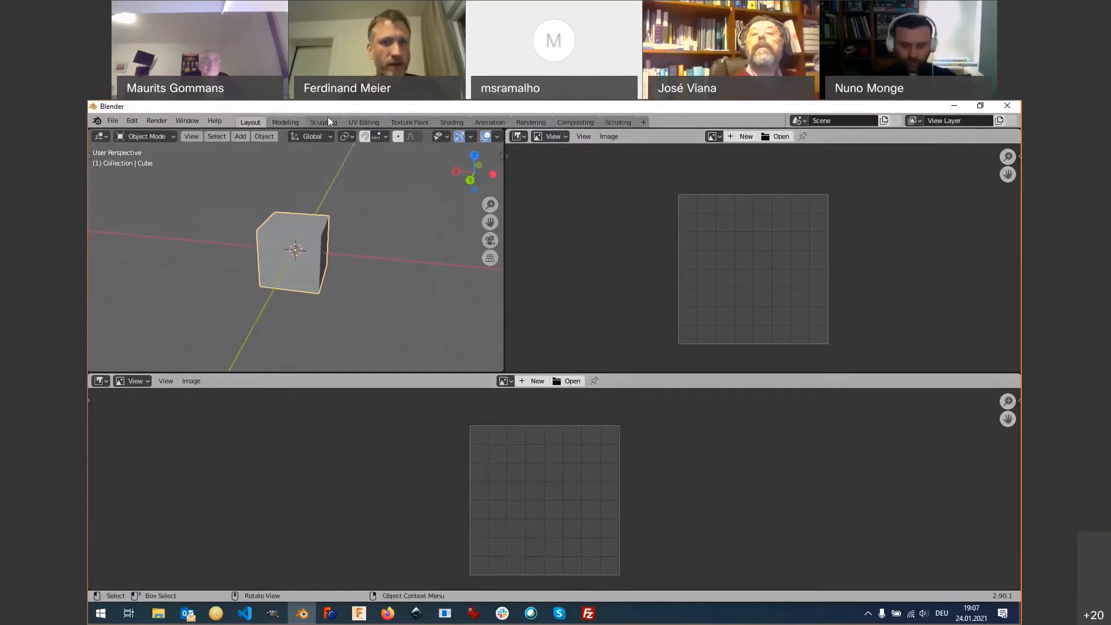
# Tour the Modeling, Sculpting, UV Editing, Texture Paint and Shading workspaces in turn.
pyautogui.click(285, 122)
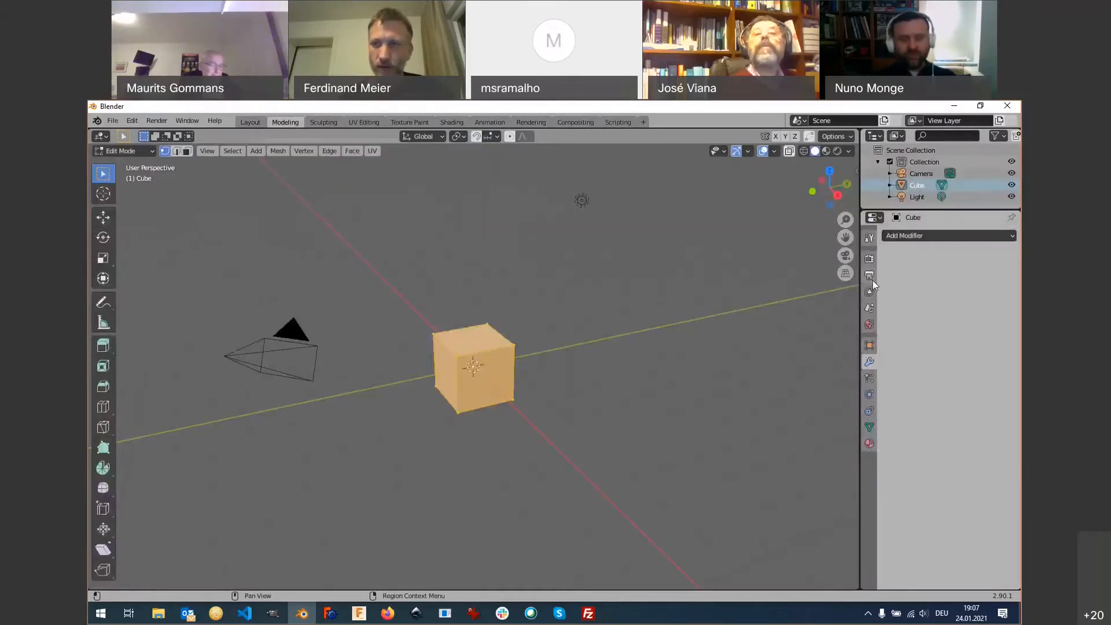
pyautogui.click(322, 122)
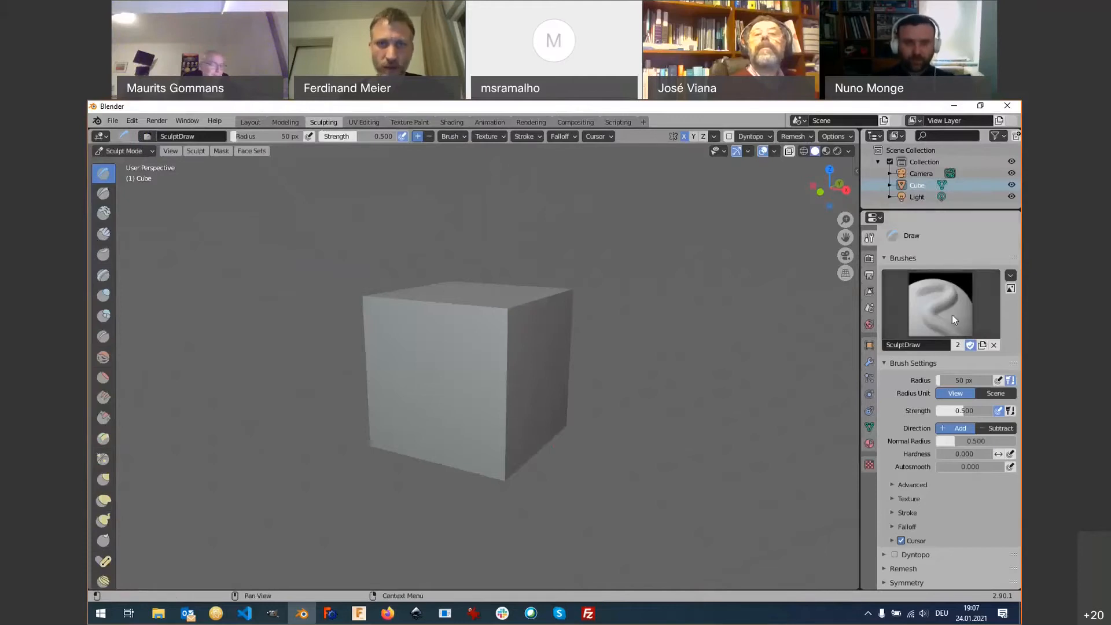
pyautogui.click(366, 122)
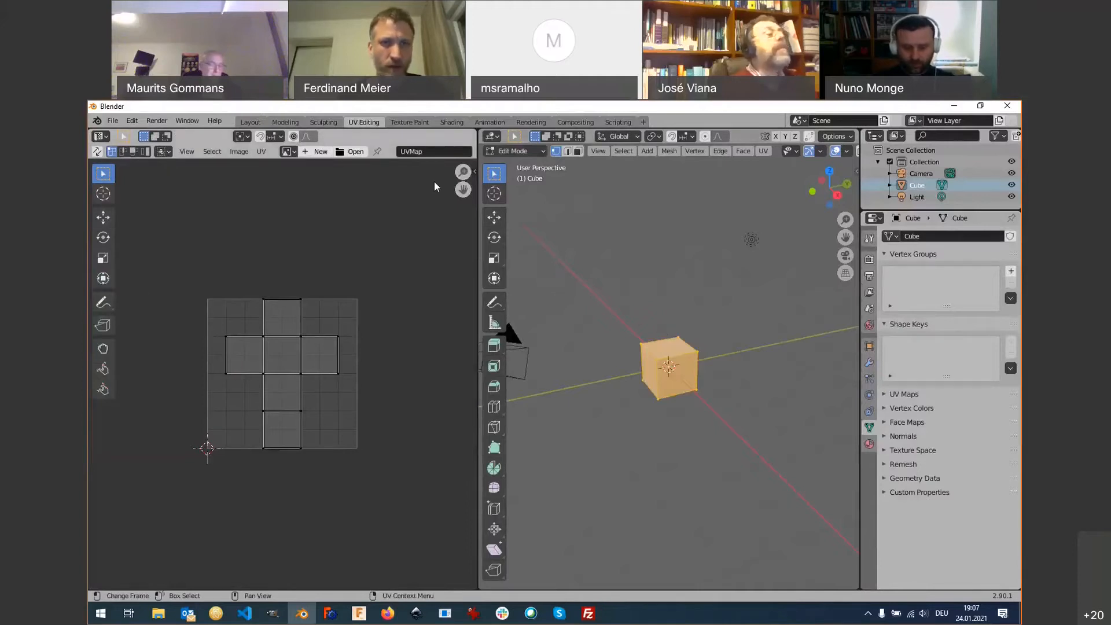
pyautogui.click(404, 123)
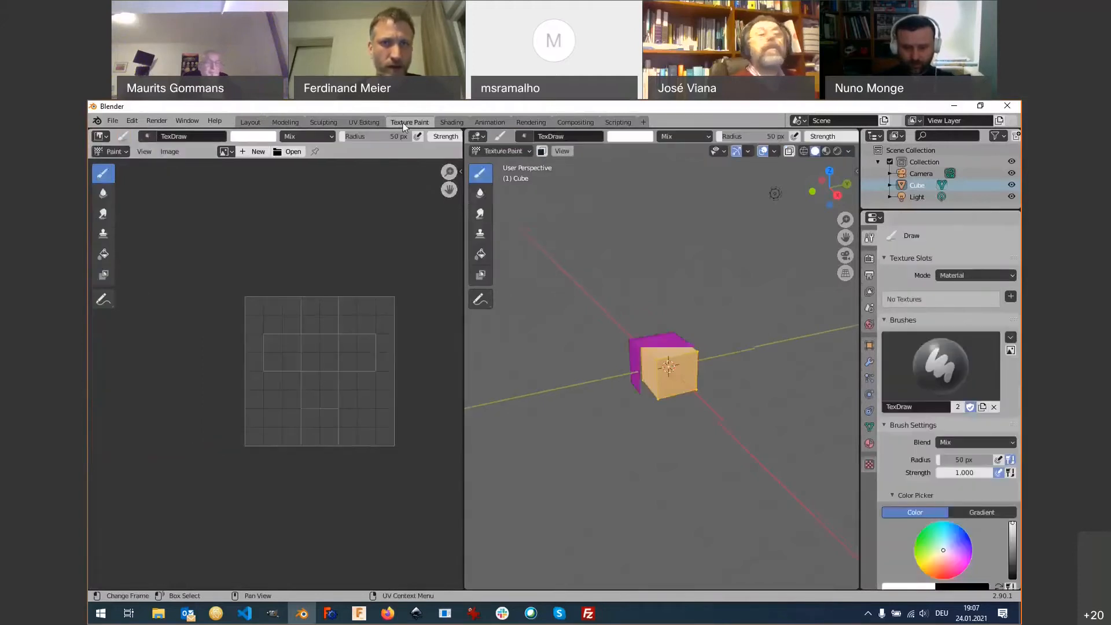
pyautogui.click(452, 124)
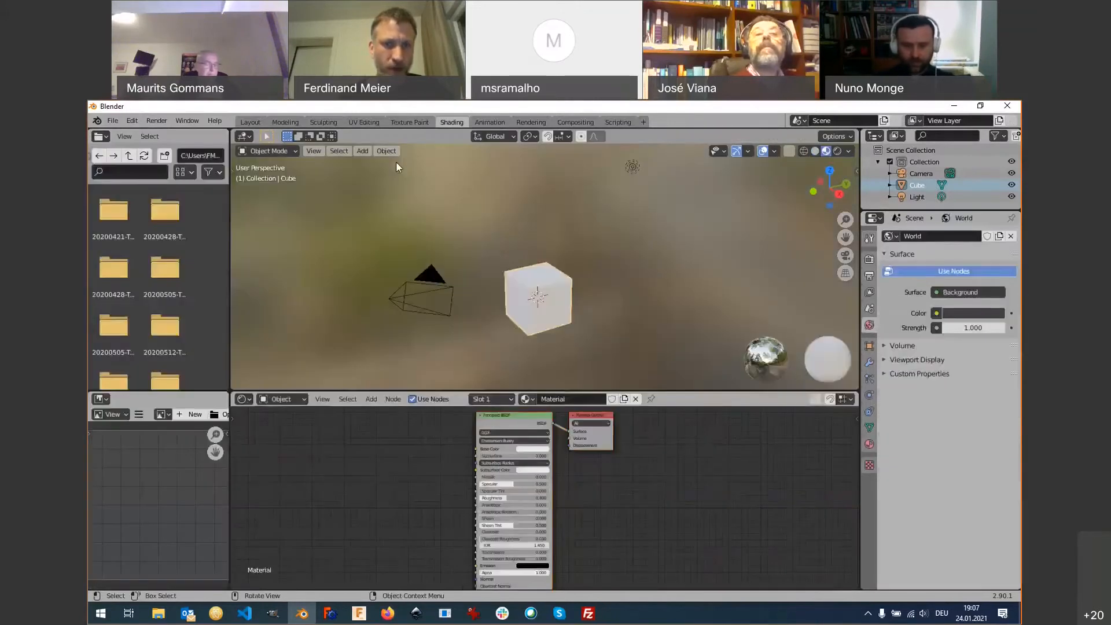
# In Shading, drag the viewport/node editor border down for a taller 3D viewport, then go to Modeling.
pyautogui.moveTo(387, 393); pyautogui.dragTo(382, 227)
pyautogui.click(410, 122)
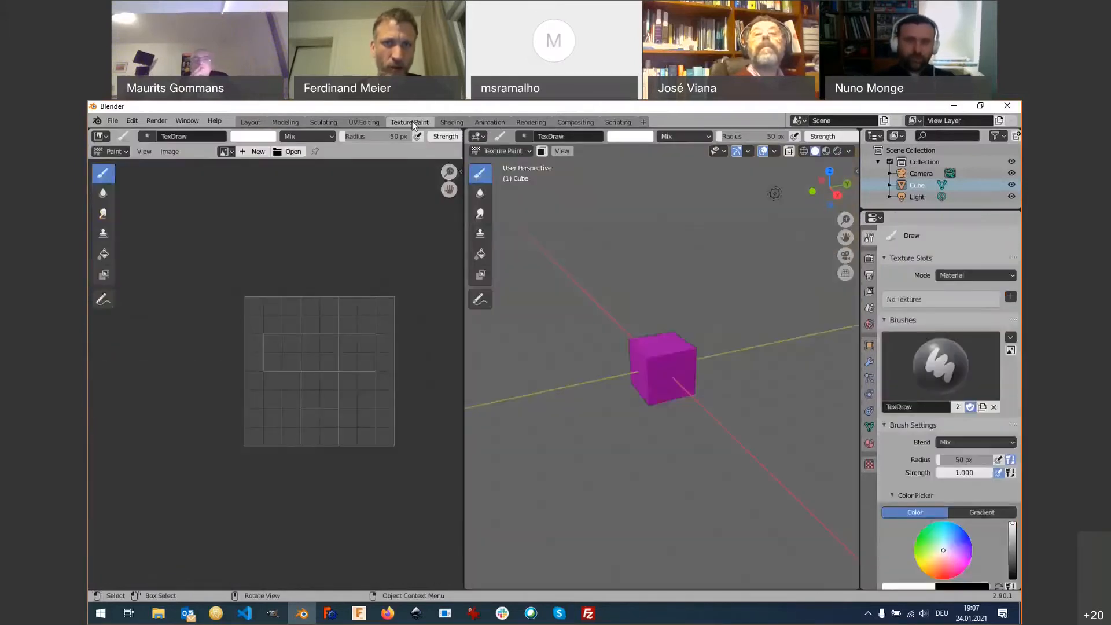
pyautogui.click(452, 122)
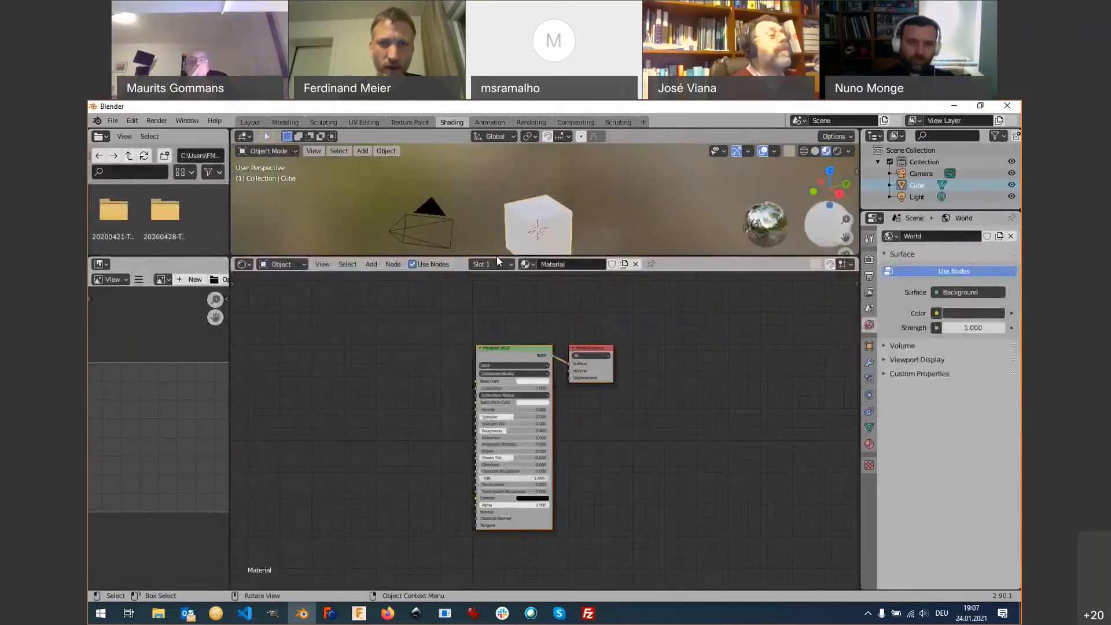
pyautogui.moveTo(454, 257); pyautogui.dragTo(433, 350)
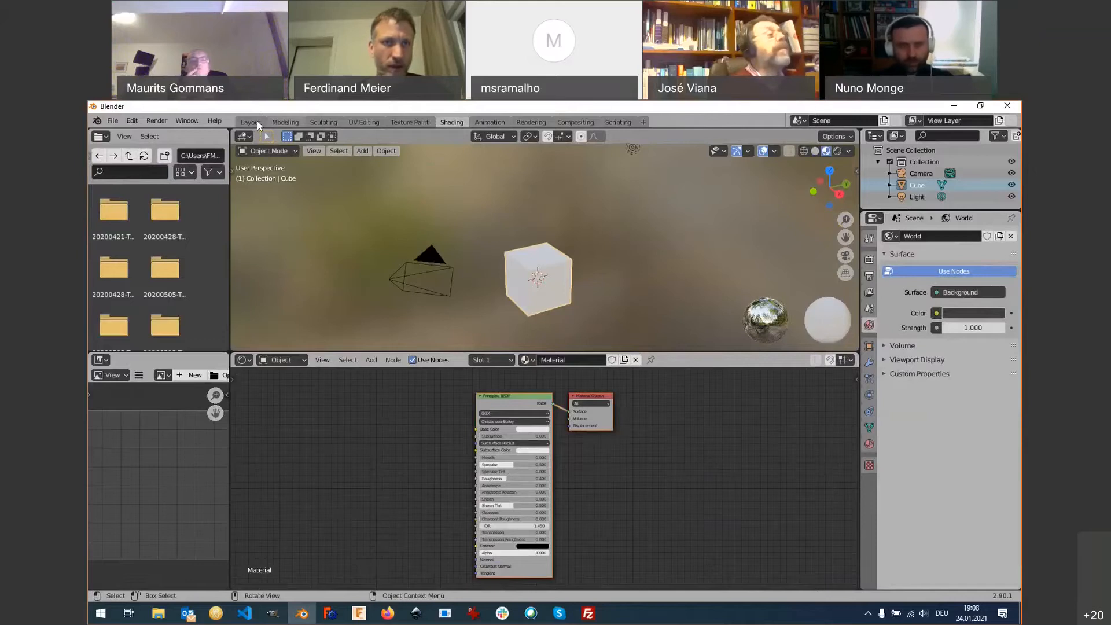
pyautogui.click(285, 122)
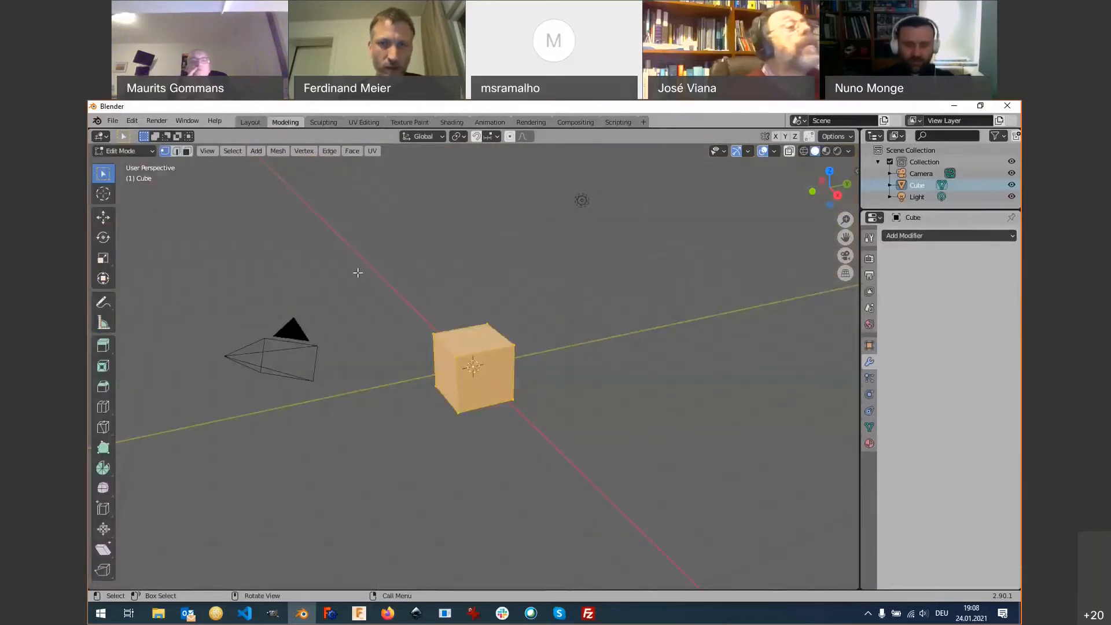
# Switch the cube from Edit Mode back to Object Mode with Tab.
pyautogui.press('Tab')
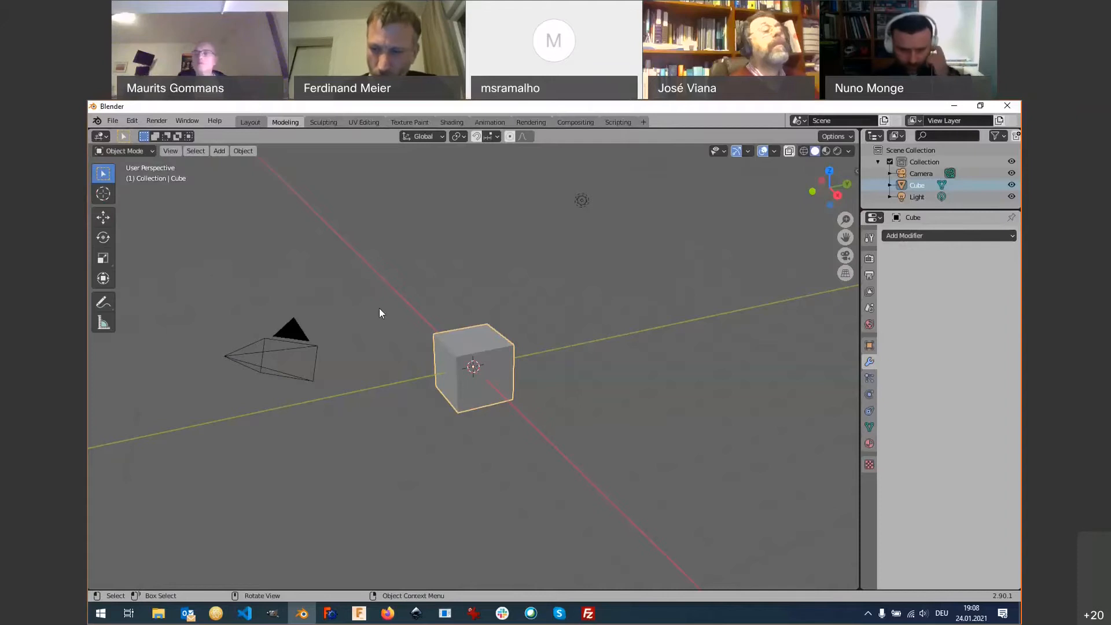
# Cycle workspaces back and forth with Ctrl+PageUp/PageDown, then maximize the 3D viewport with Ctrl+Space.
pyautogui.hotkey('ctrl', 'pageup')
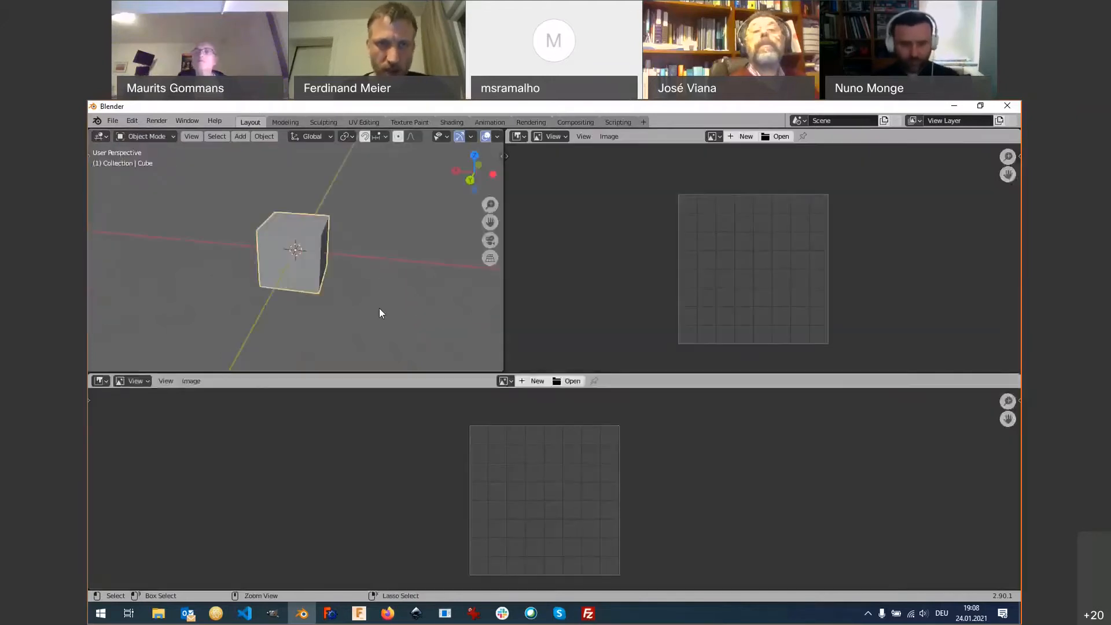
pyautogui.hotkey('ctrl', 'pageup')
pyautogui.hotkey('ctrl', 'pageup')
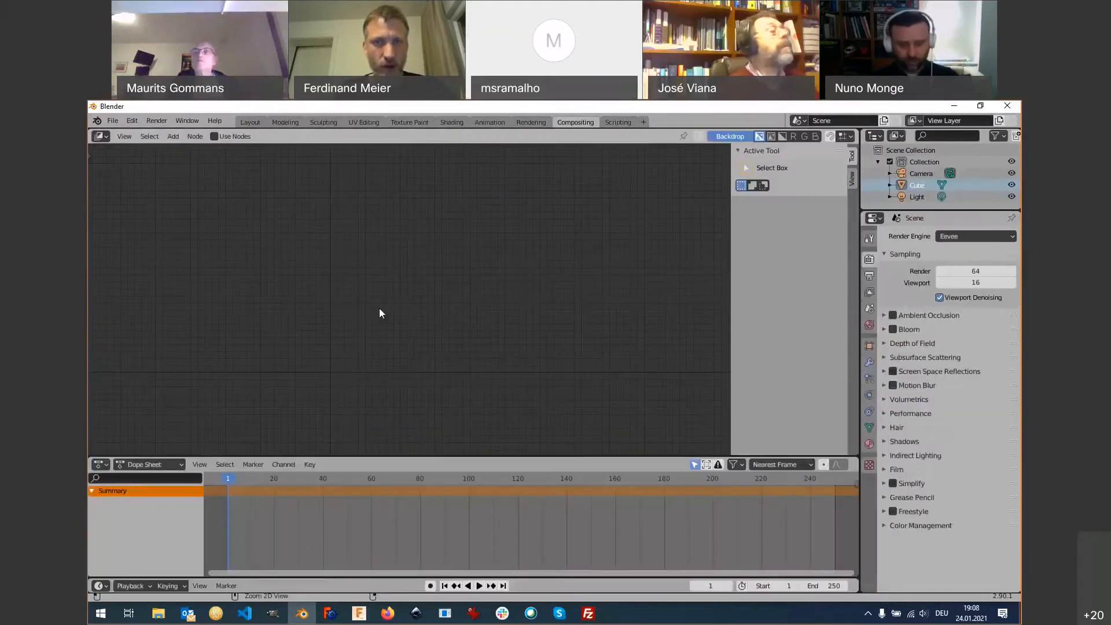
pyautogui.hotkey('ctrl', 'pageup')
pyautogui.hotkey('ctrl', 'pageup')
pyautogui.hotkey('ctrl', 'pageup')
pyautogui.hotkey('ctrl', 'pageup')
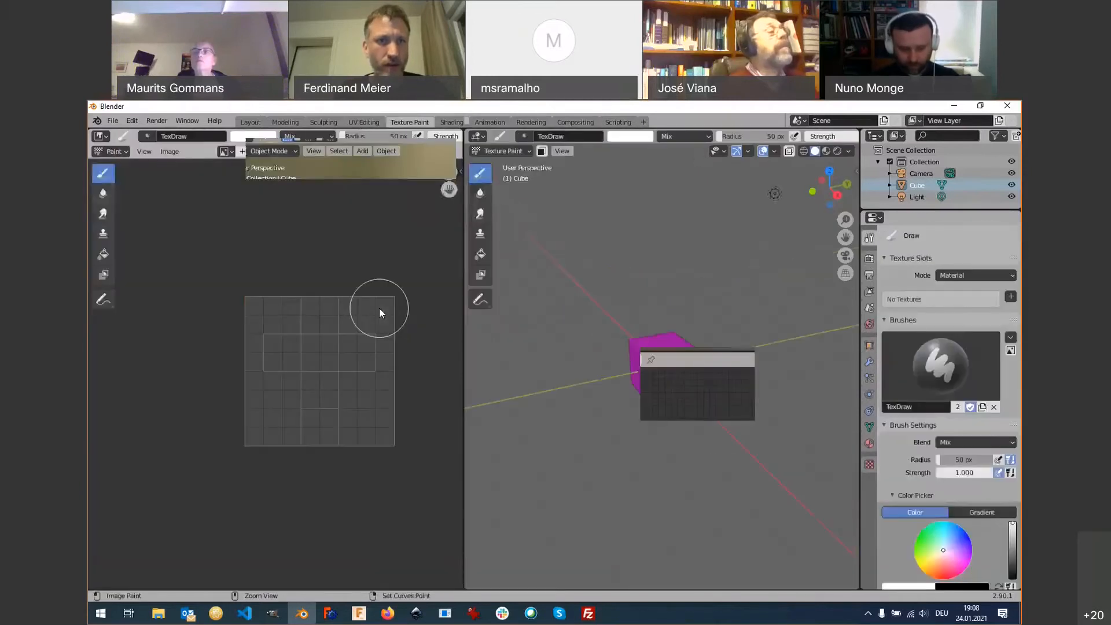
pyautogui.hotkey('ctrl', 'pageup')
pyautogui.hotkey('ctrl', 'pageup')
pyautogui.hotkey('ctrl', 'pageup')
pyautogui.hotkey('ctrl', 'pageup')
pyautogui.hotkey('ctrl', 'pageup')
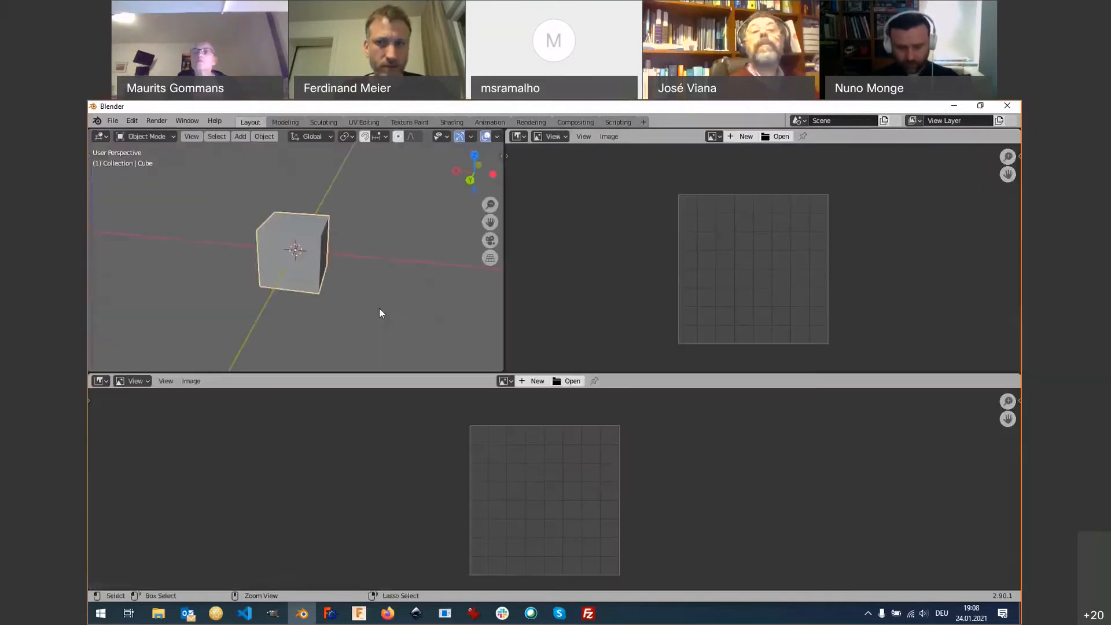
pyautogui.hotkey('ctrl', 'pagedown')
pyautogui.hotkey('ctrl', 'pagedown')
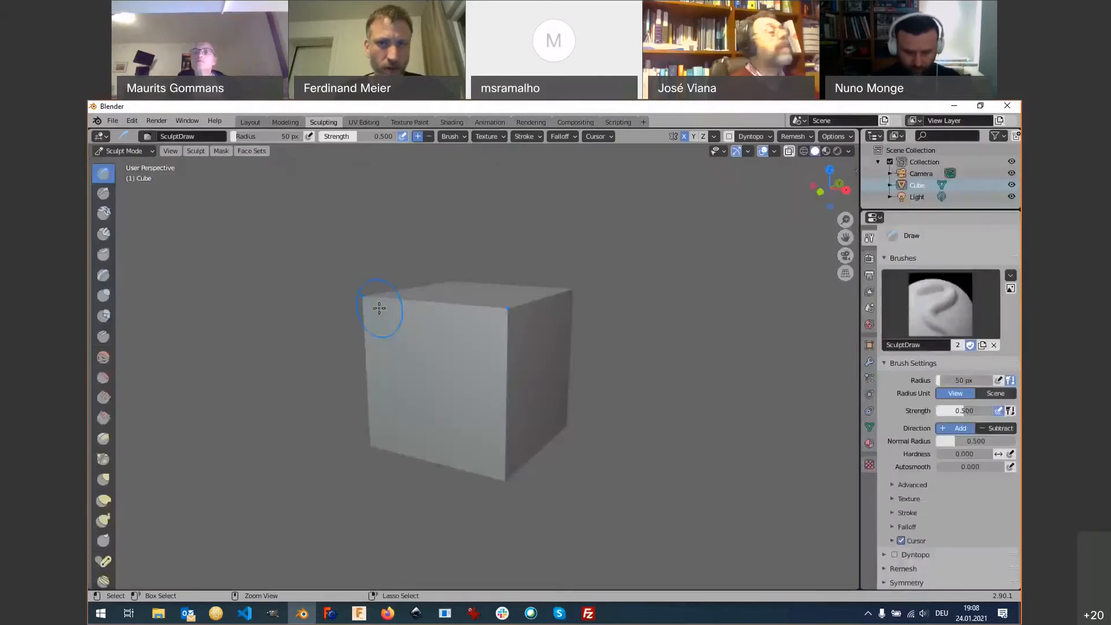
pyautogui.hotkey('ctrl', 'pagedown')
pyautogui.hotkey('ctrl', 'pagedown')
pyautogui.hotkey('ctrl', 'pagedown')
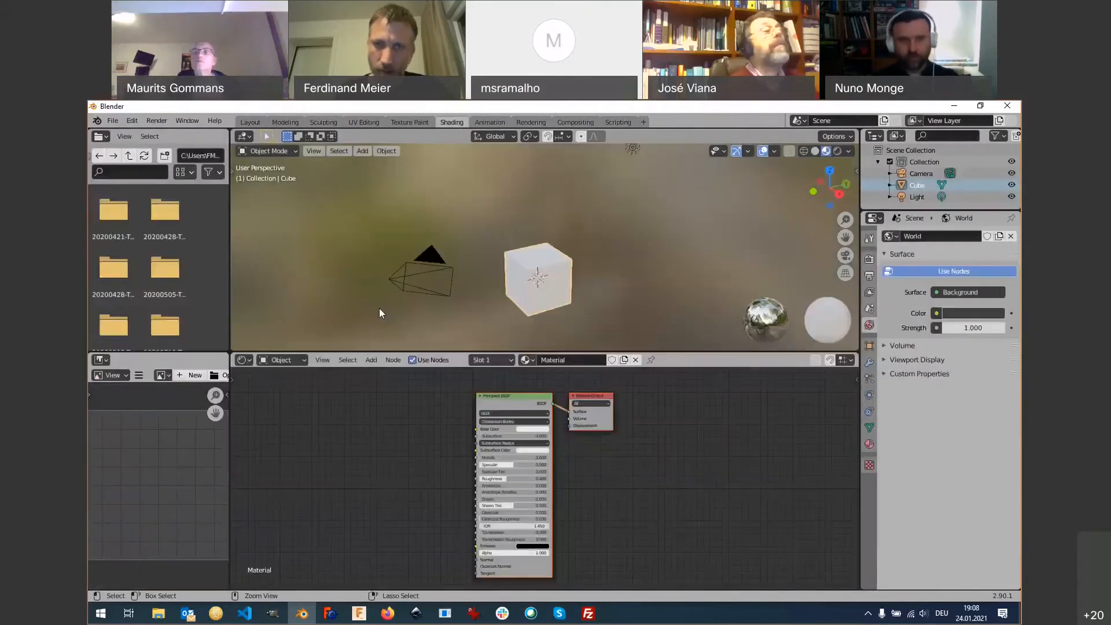
pyautogui.hotkey('ctrl', 'pagedown')
pyautogui.hotkey('ctrl', 'pagedown')
pyautogui.hotkey('ctrl', 'pagedown')
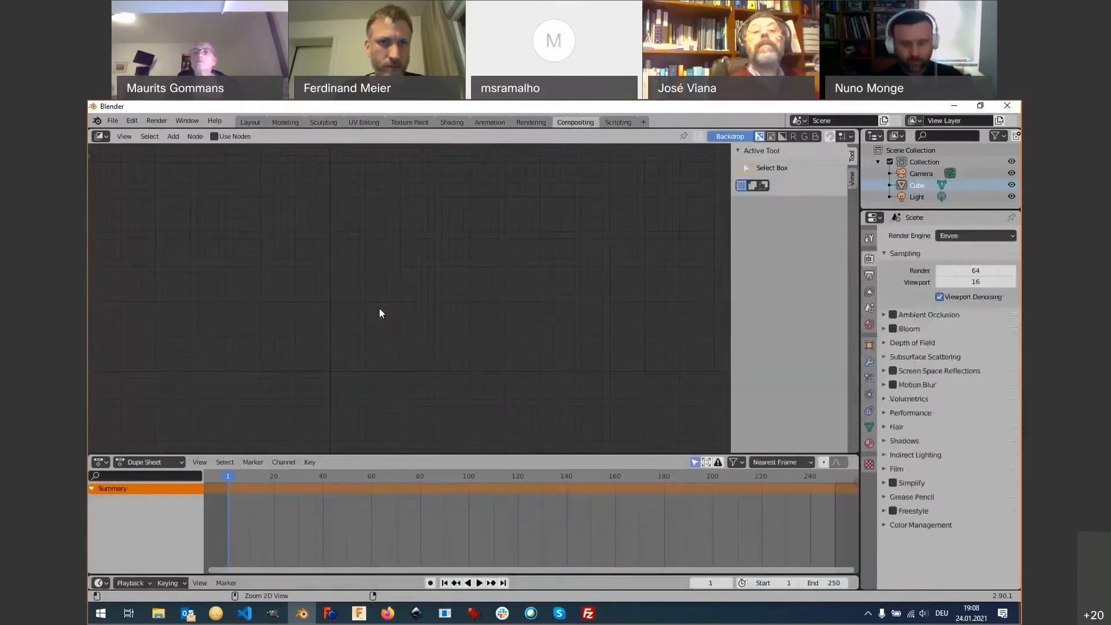
pyautogui.hotkey('ctrl', 'pagedown')
pyautogui.hotkey('ctrl', 'pagedown')
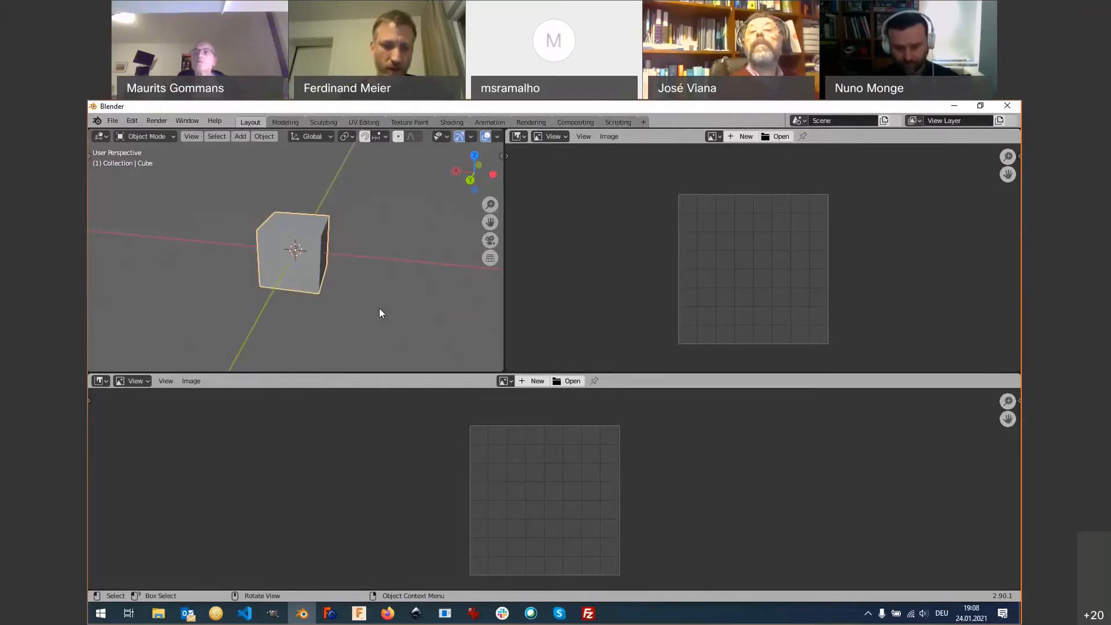
pyautogui.press('ctrl')
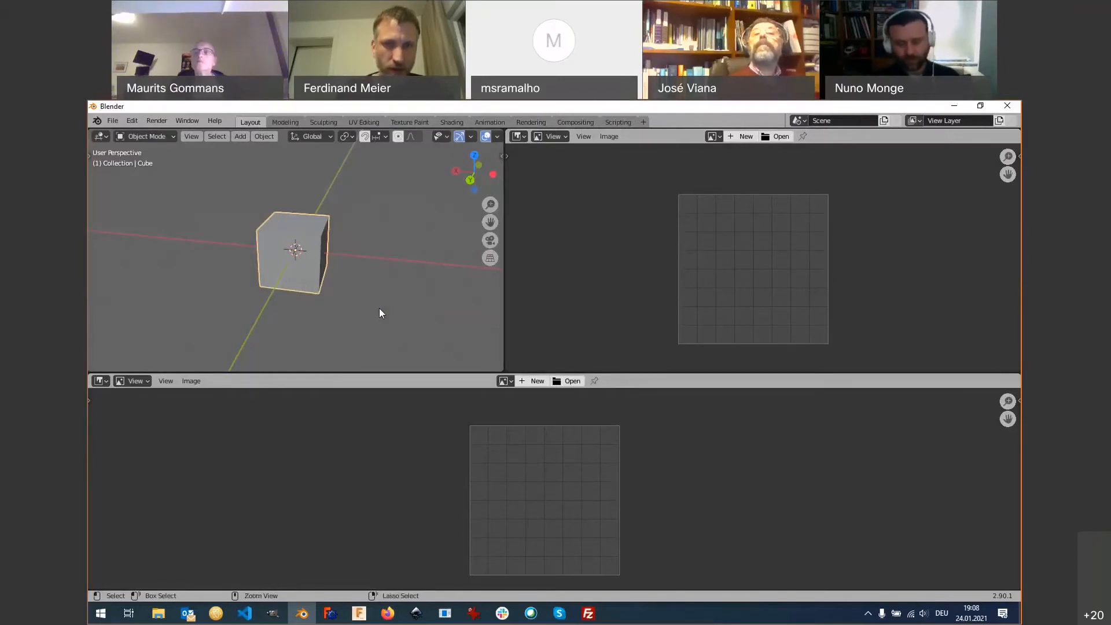
pyautogui.hotkey('ctrl', 'space')
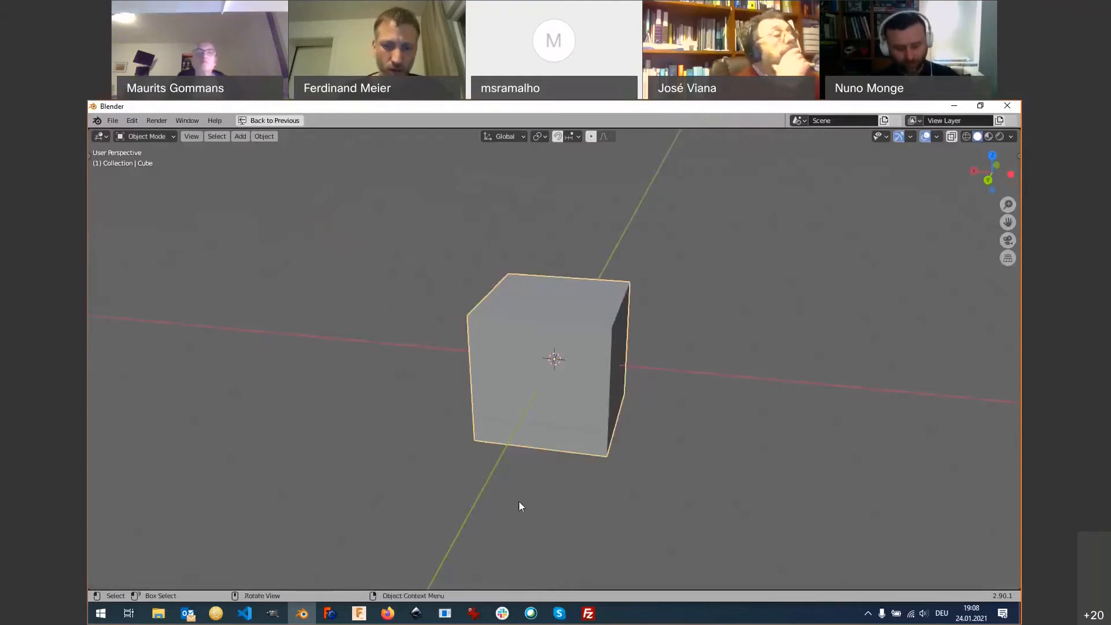
# Restore the split Layout view and bring up the bottom Image Editor's Editor Type list.
pyautogui.hotkey('ctrl', 'space')
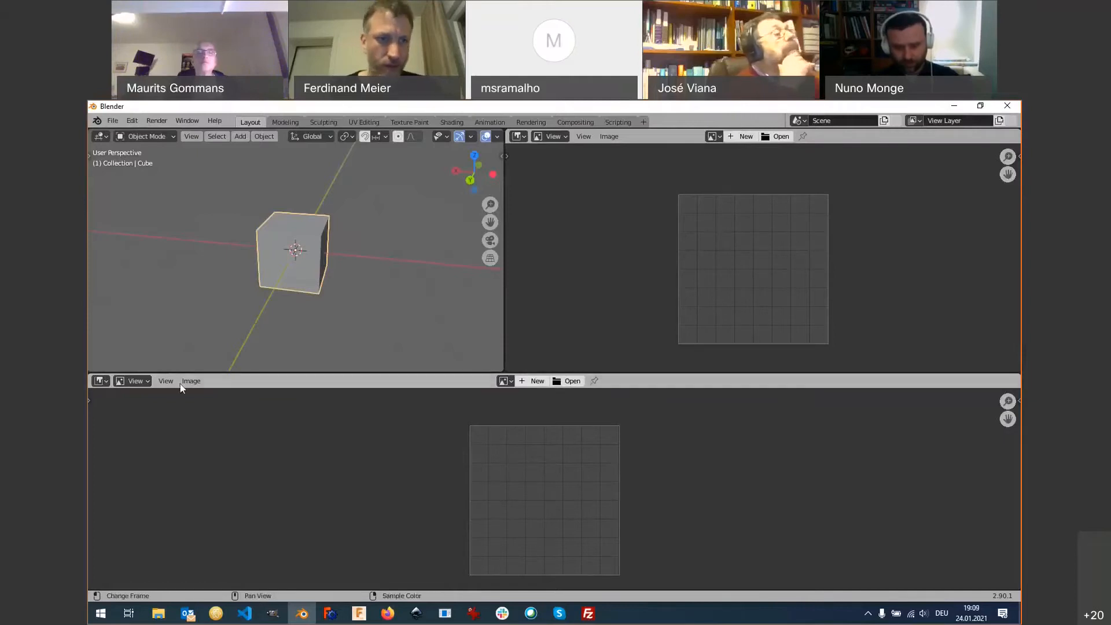
pyautogui.click(102, 383)
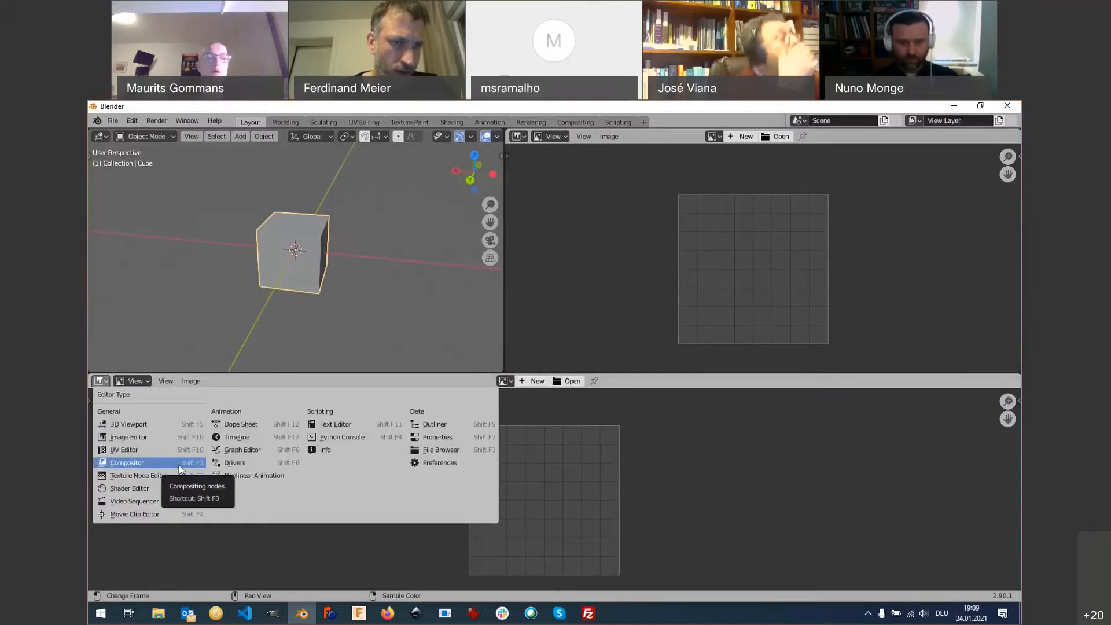
# Make the bottom editor a Properties editor, then toggle maximize on each area with Ctrl+Space.
pyautogui.click(421, 441)
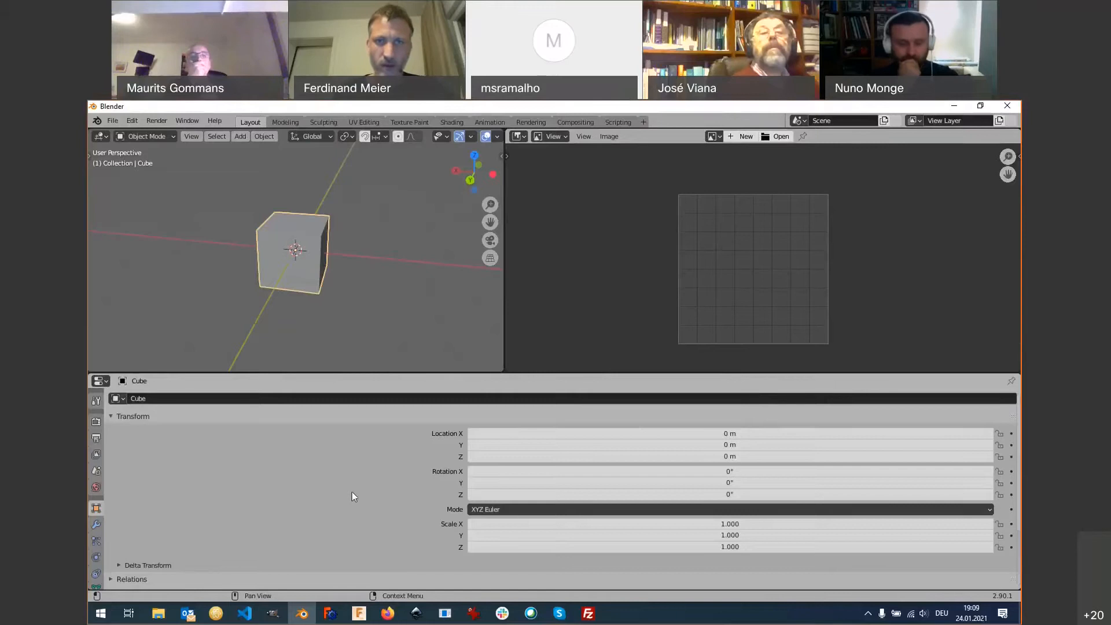
pyautogui.hotkey('ctrl', 'space')
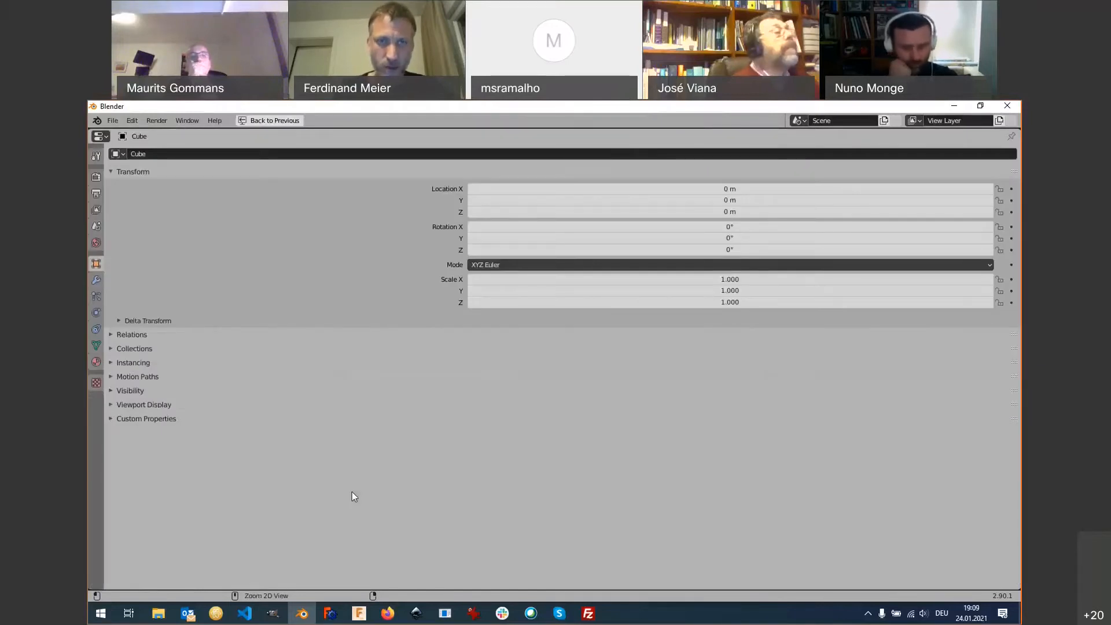
pyautogui.hotkey('ctrl', 'space')
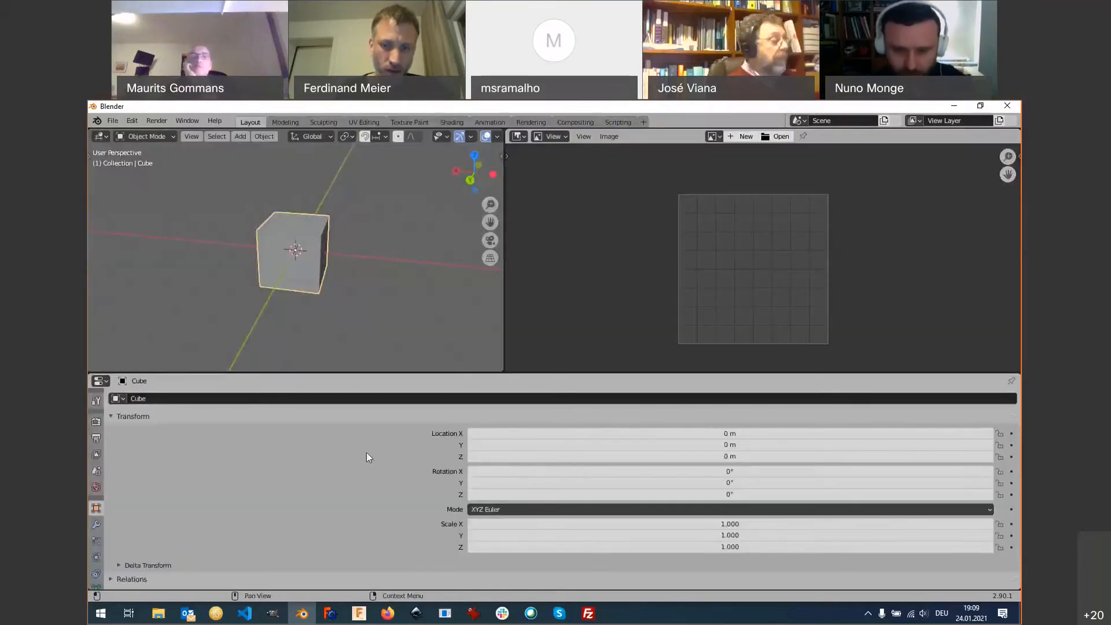
pyautogui.hotkey('ctrl', 'space')
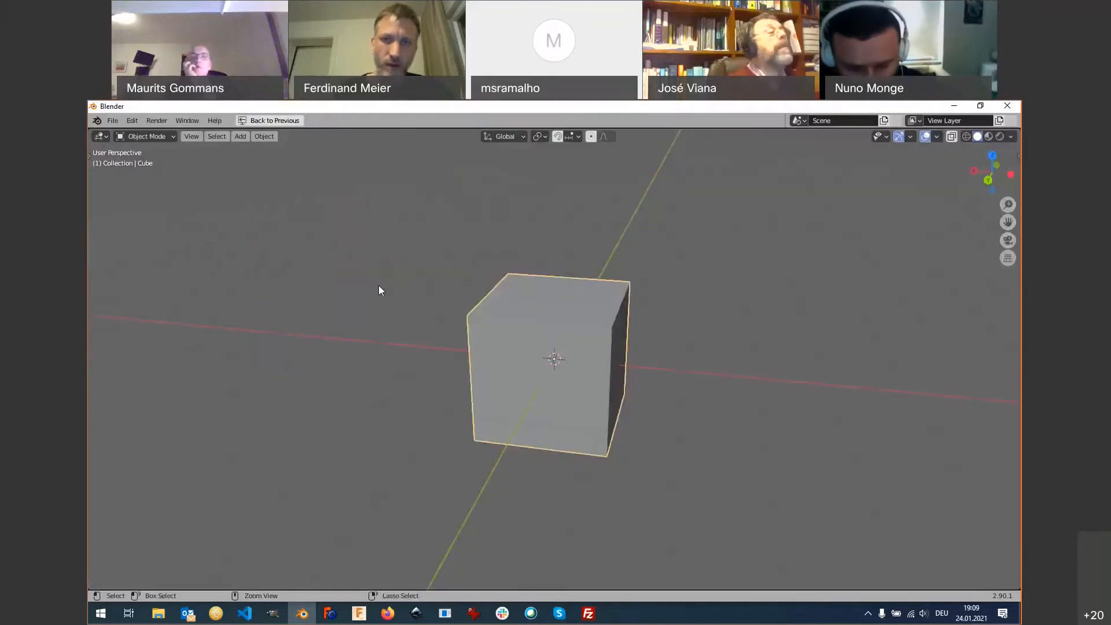
pyautogui.hotkey('ctrl', 'space')
pyautogui.hotkey('ctrl', 'space')
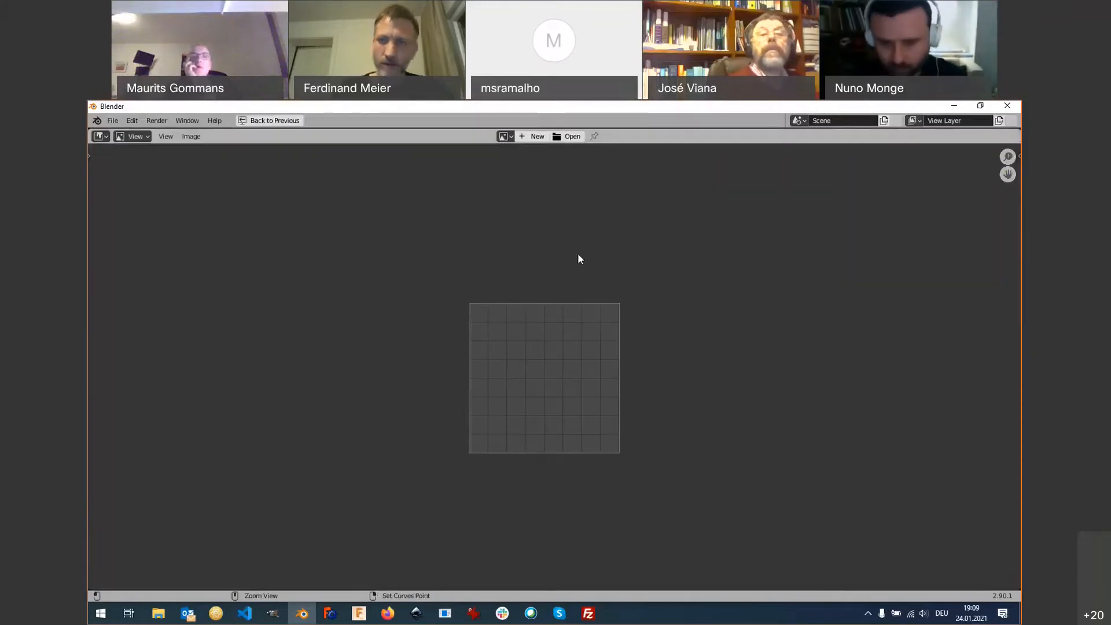
pyautogui.hotkey('ctrl', 'space')
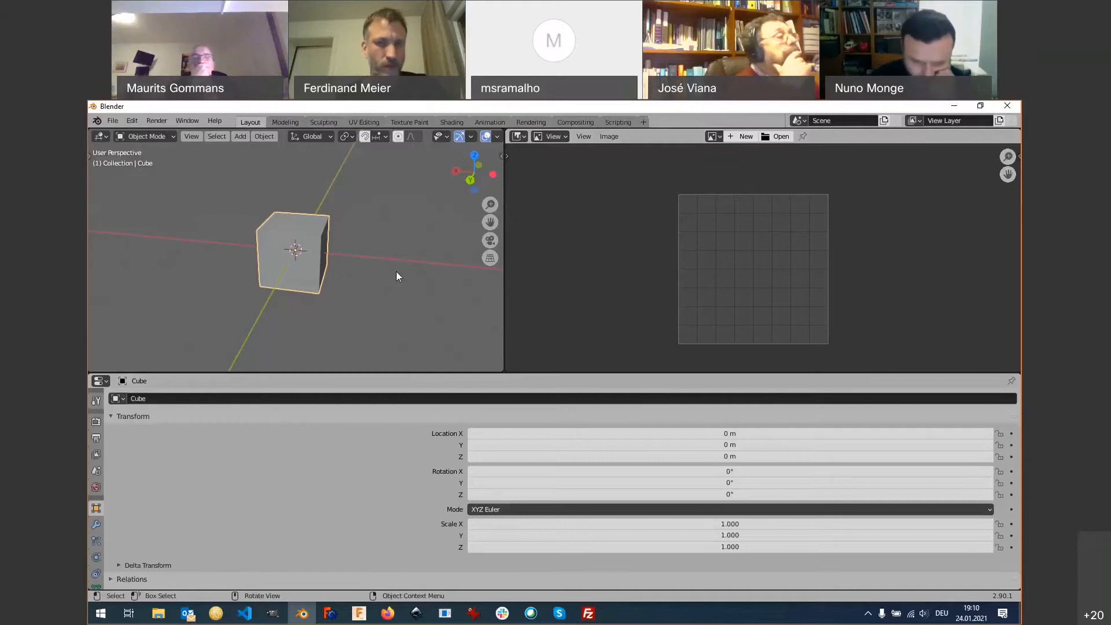
# Highlight the header flip to top/bottom note in the Firefox course notes and return to Blender.
pyautogui.hotkey('alt', 'Tab')
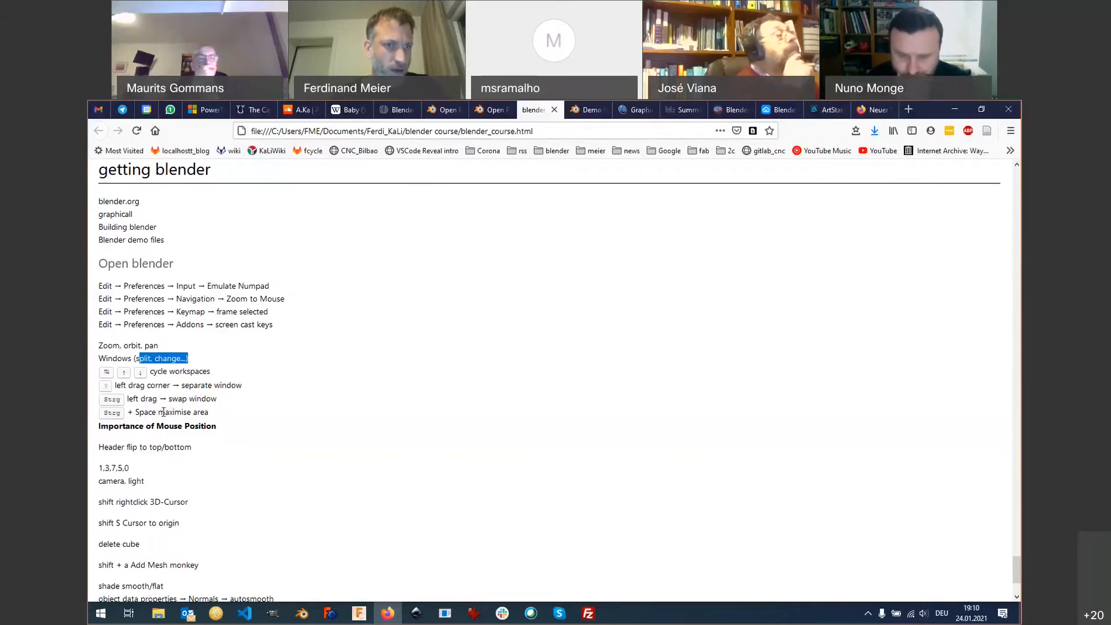
pyautogui.moveTo(105, 447); pyautogui.dragTo(176, 447)
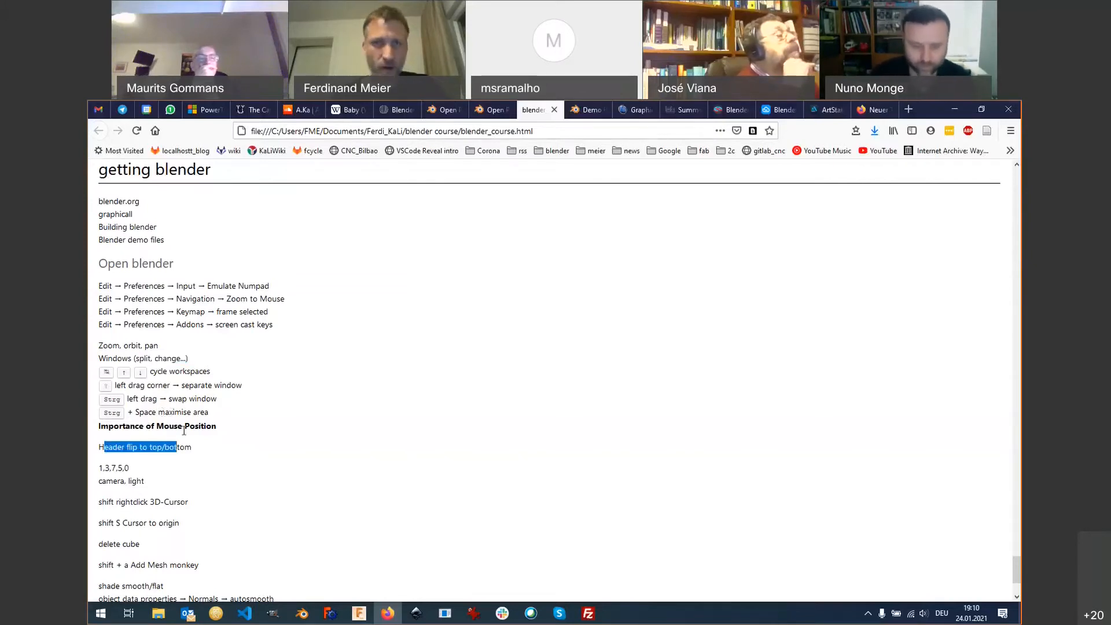
pyautogui.hotkey('alt', 'Tab')
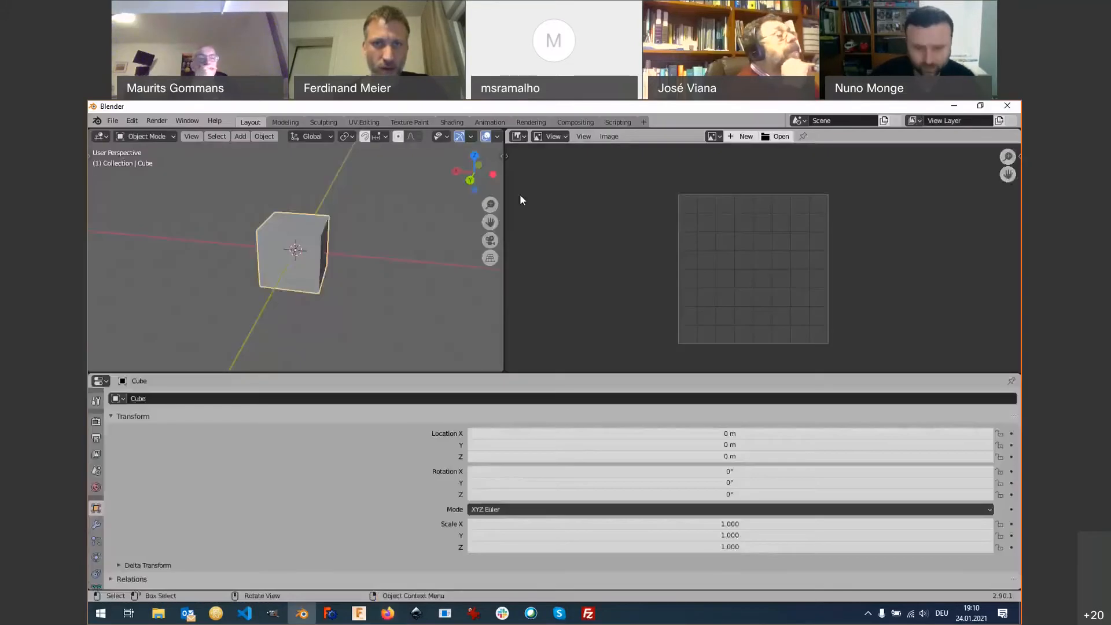
# Flip the Image Editor's header to the bottom, then uncheck Show Header to hide it.
pyautogui.rightClick(507, 137)
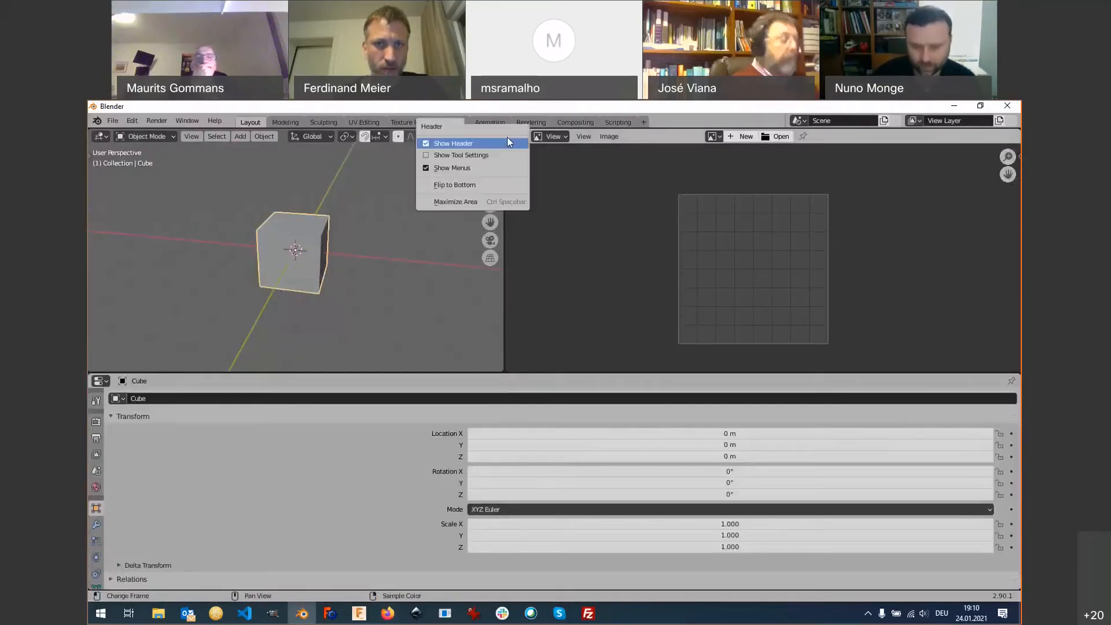
pyautogui.click(481, 188)
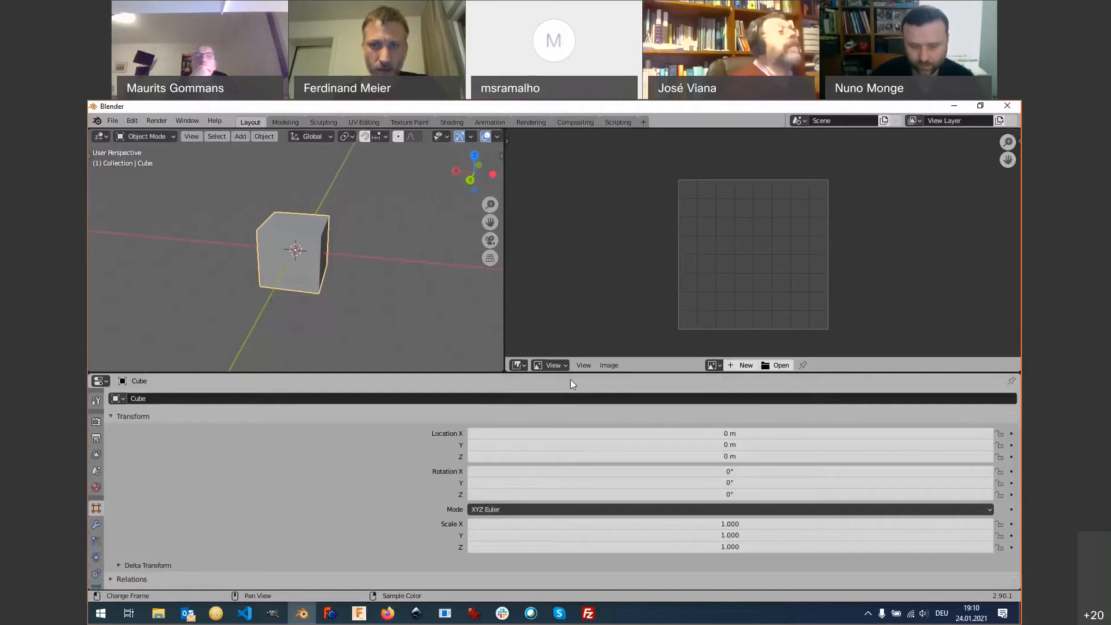
pyautogui.rightClick(629, 368)
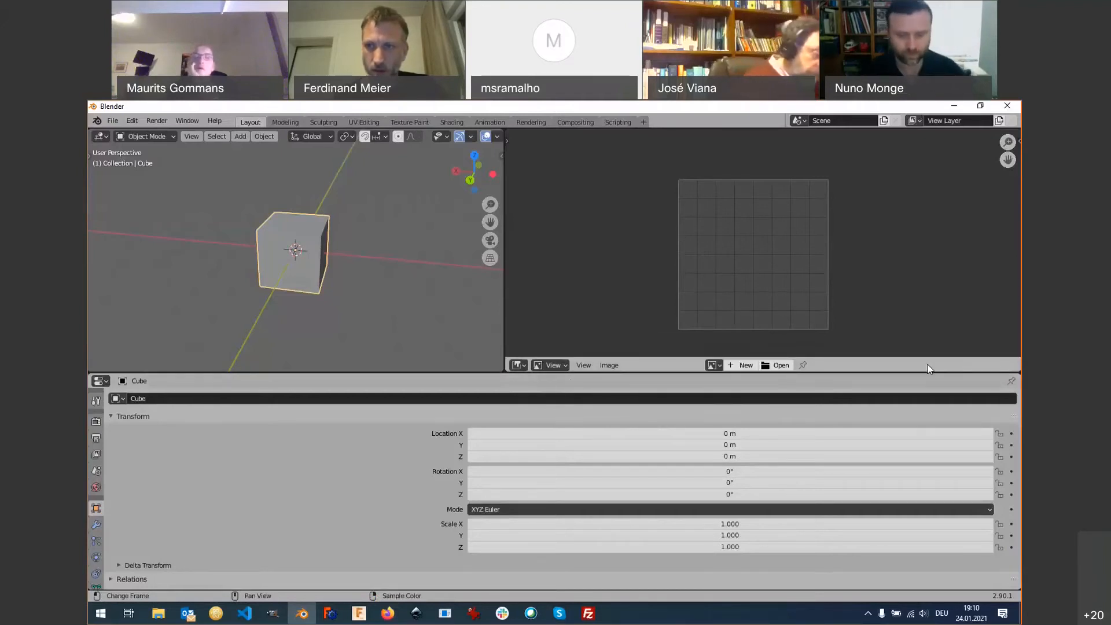
pyautogui.rightClick(623, 366)
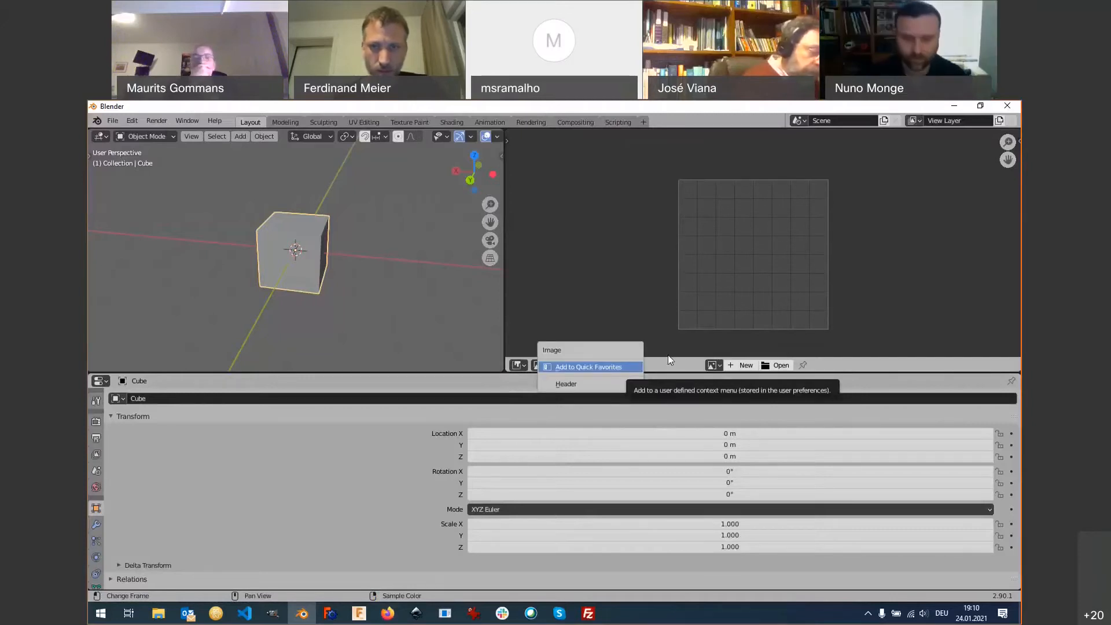
pyautogui.click(642, 367)
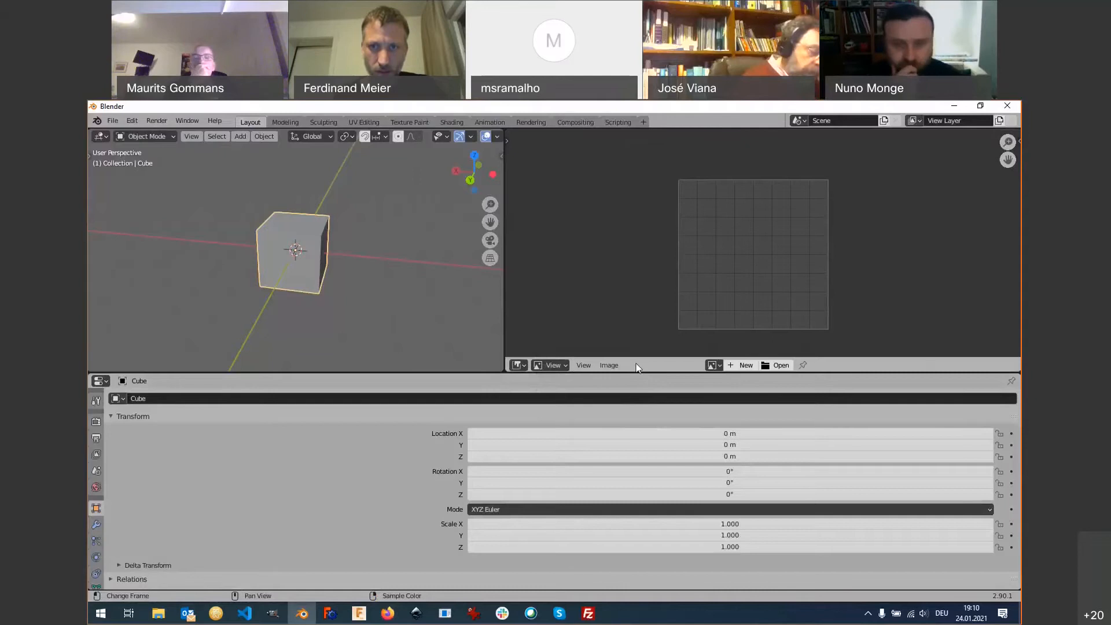
pyautogui.rightClick(631, 364)
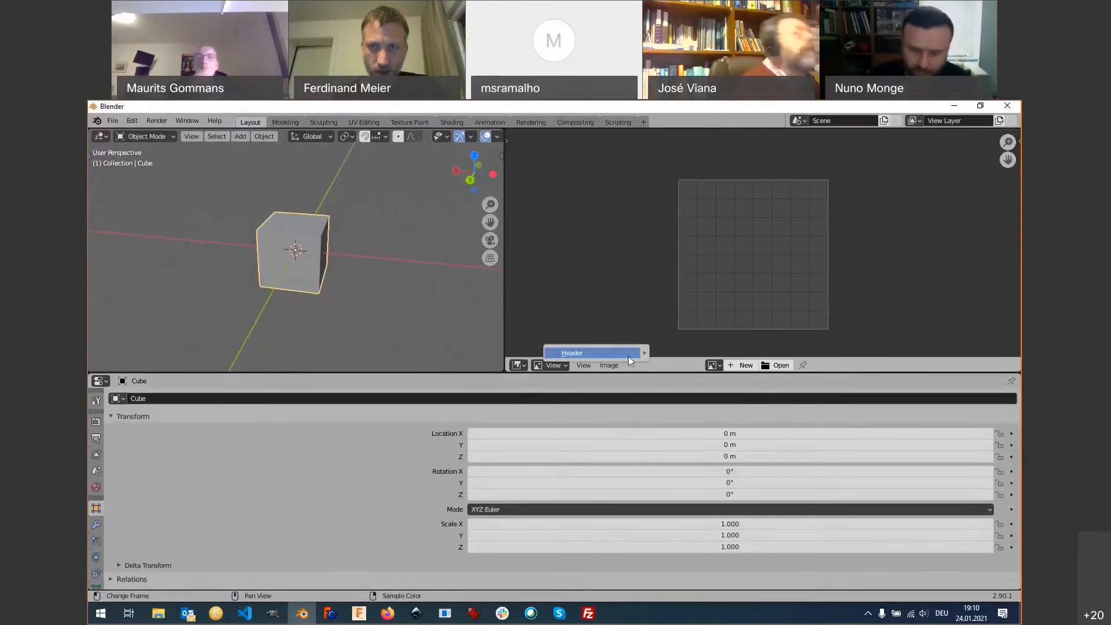
pyautogui.moveTo(631, 358)
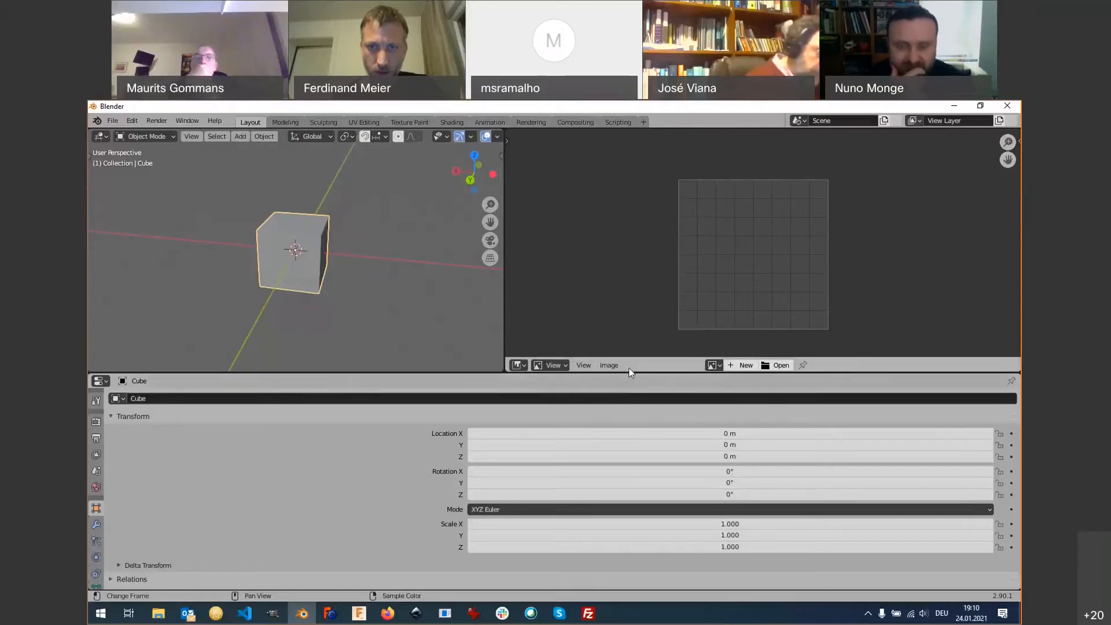
pyautogui.rightClick(630, 369)
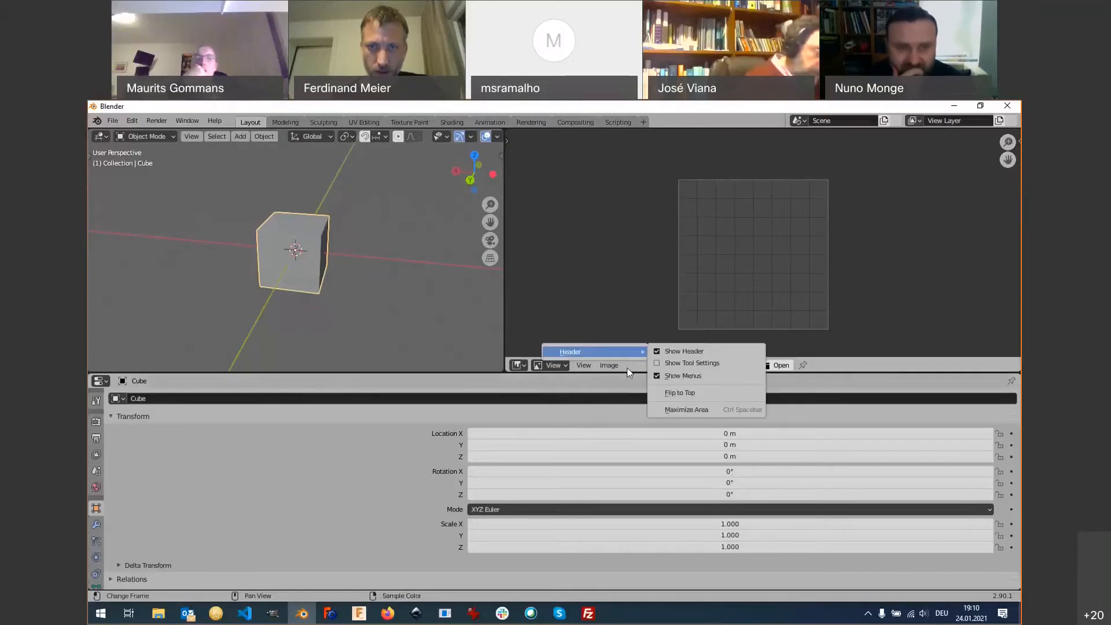
pyautogui.click(703, 352)
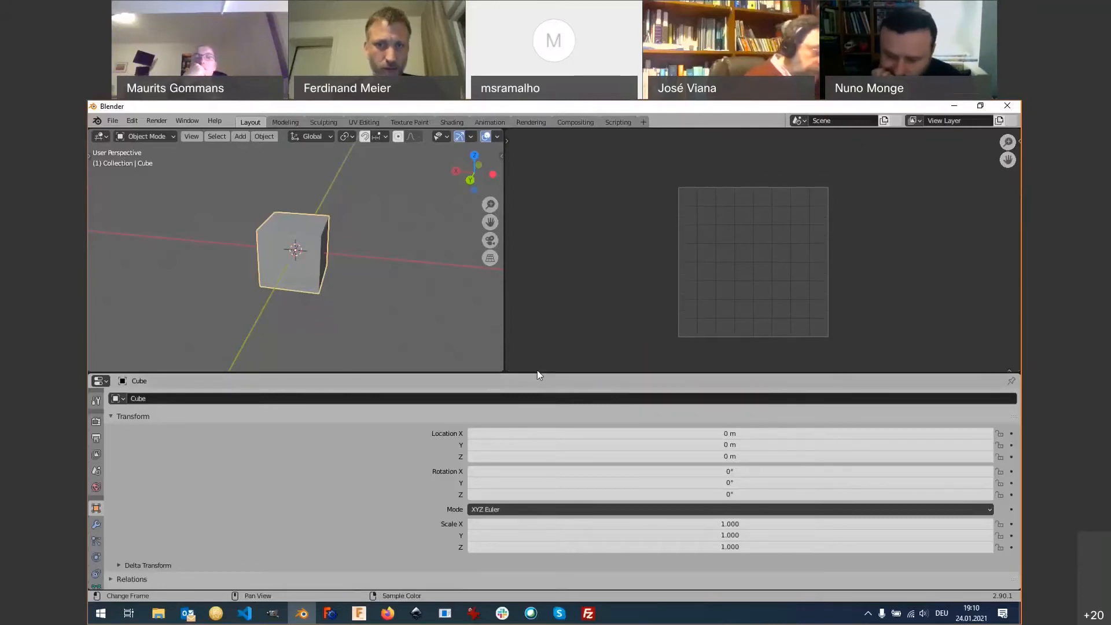
# Open and dismiss the Area Options menu on the panel border without changing anything.
pyautogui.rightClick(600, 374)
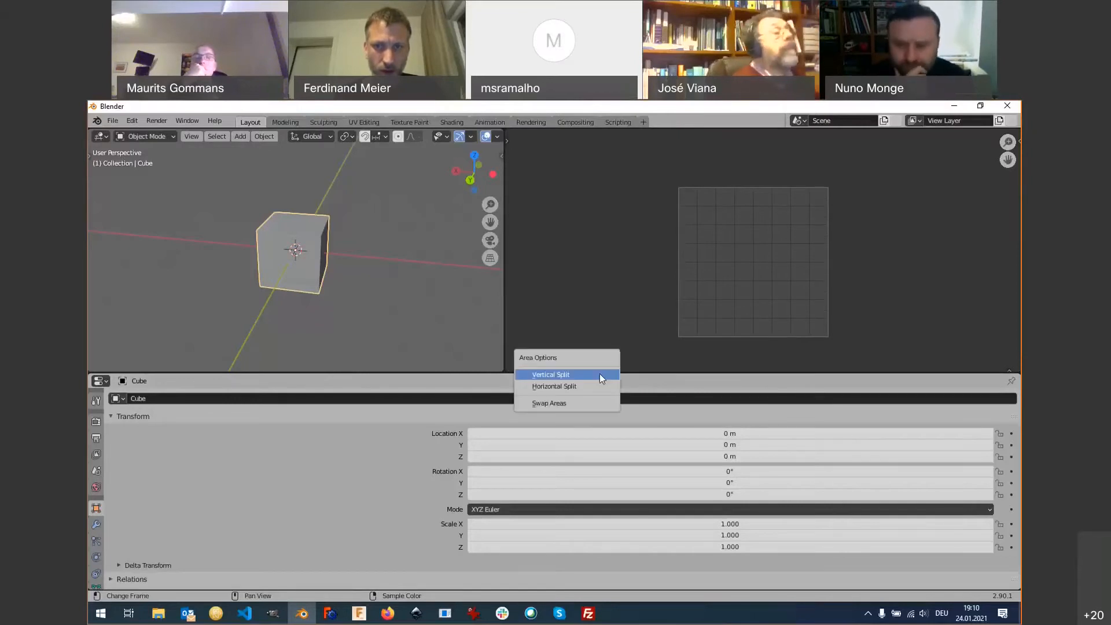
pyautogui.click(644, 371)
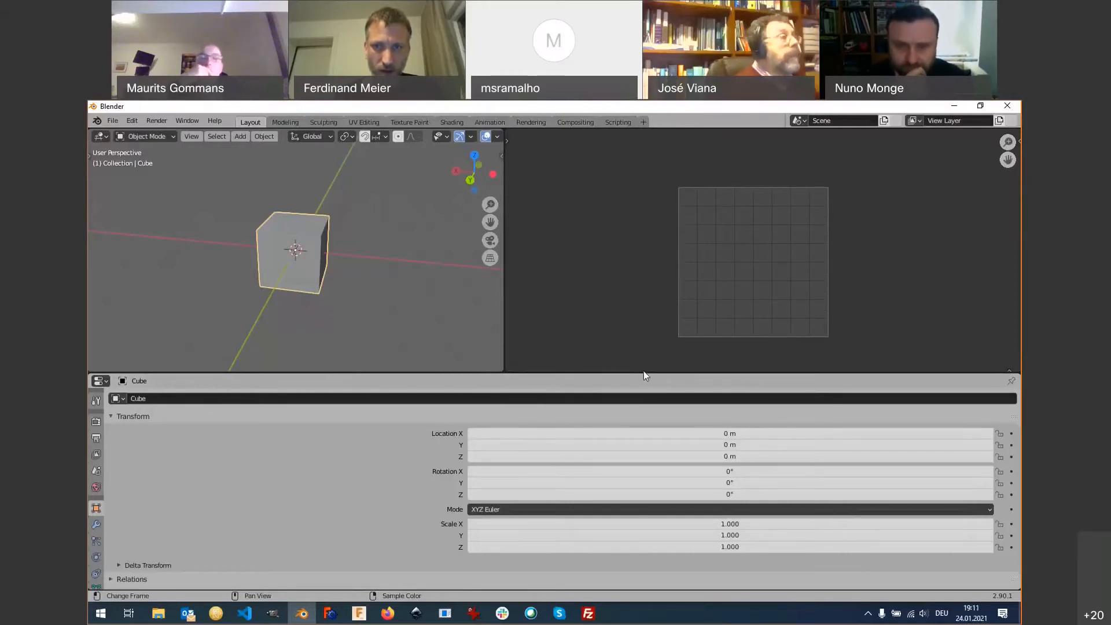
pyautogui.rightClick(645, 374)
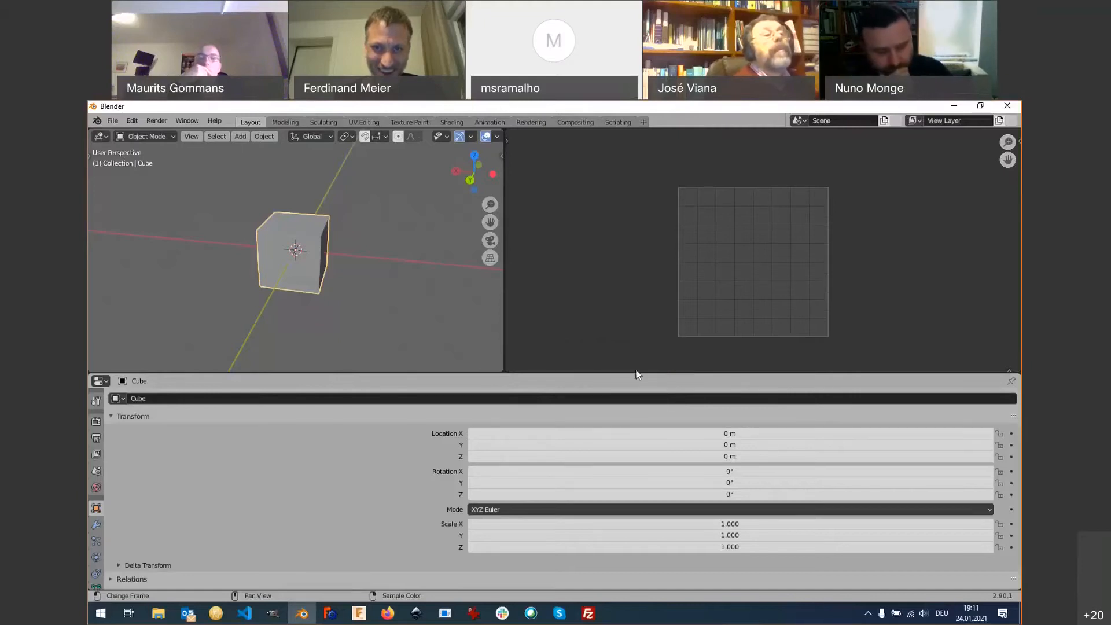
pyautogui.rightClick(637, 374)
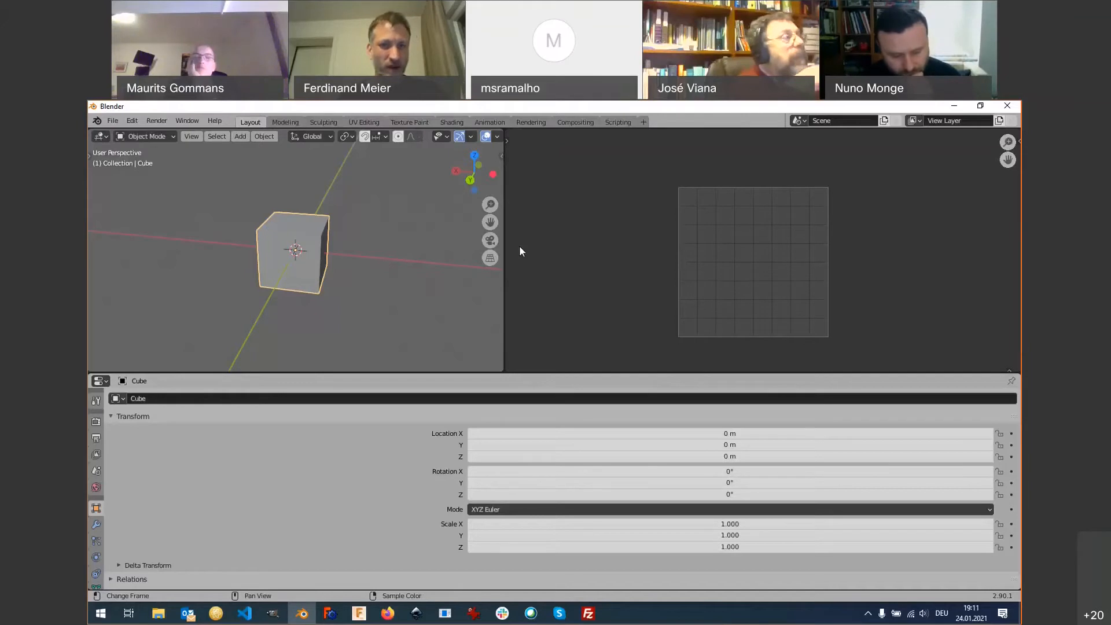
# Start a new General file with Don't Save, then switch to the Firefox course notes.
pyautogui.click(112, 122)
pyautogui.moveTo(132, 132)
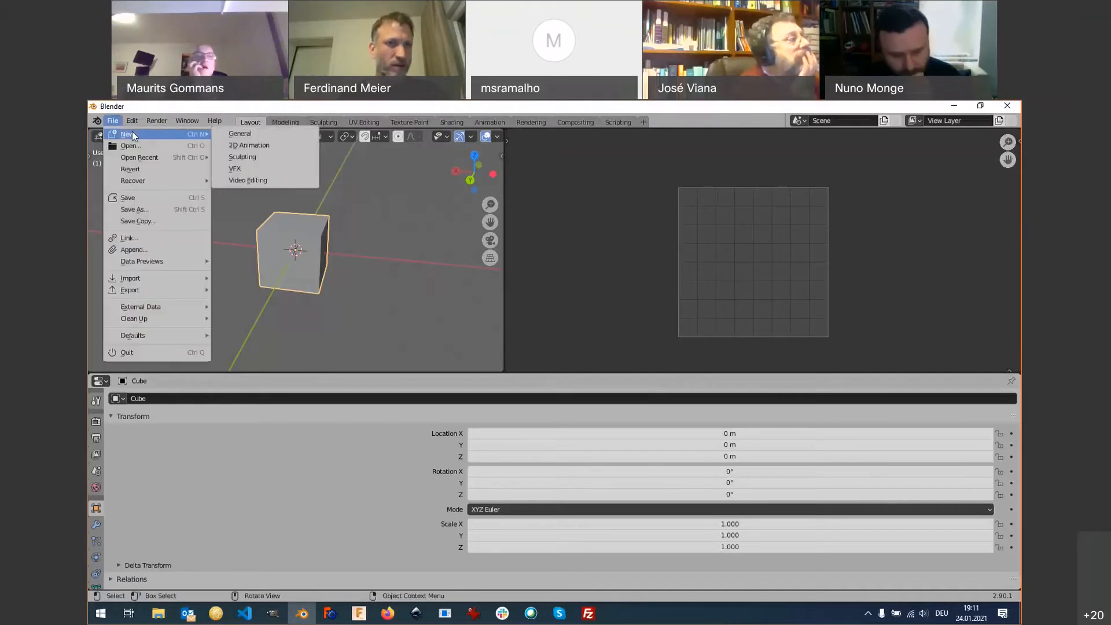
pyautogui.click(264, 133)
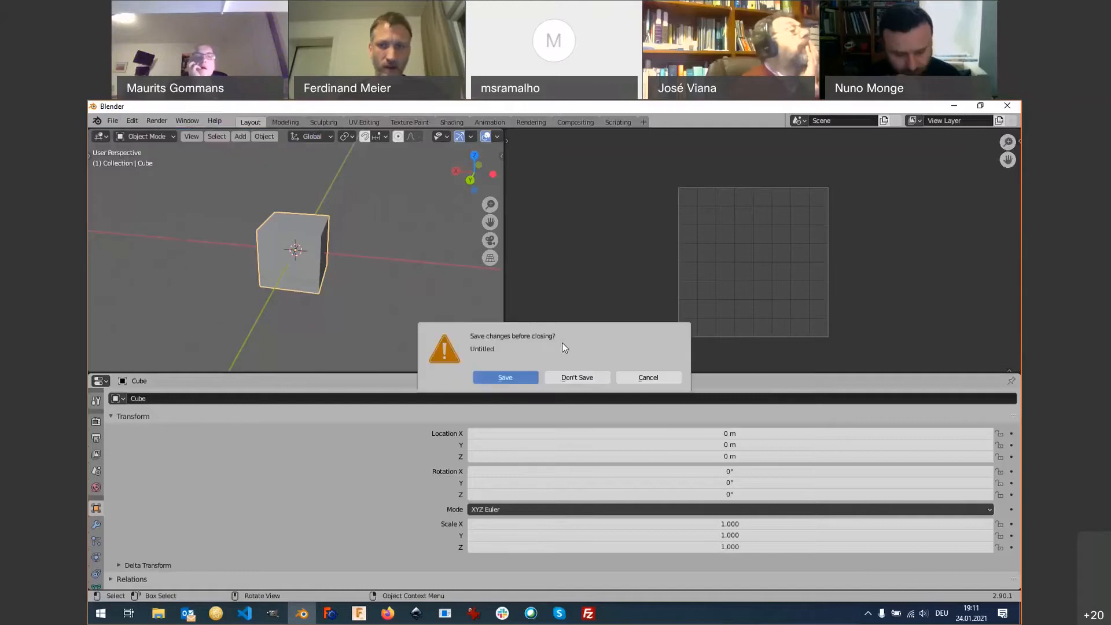
pyautogui.click(589, 378)
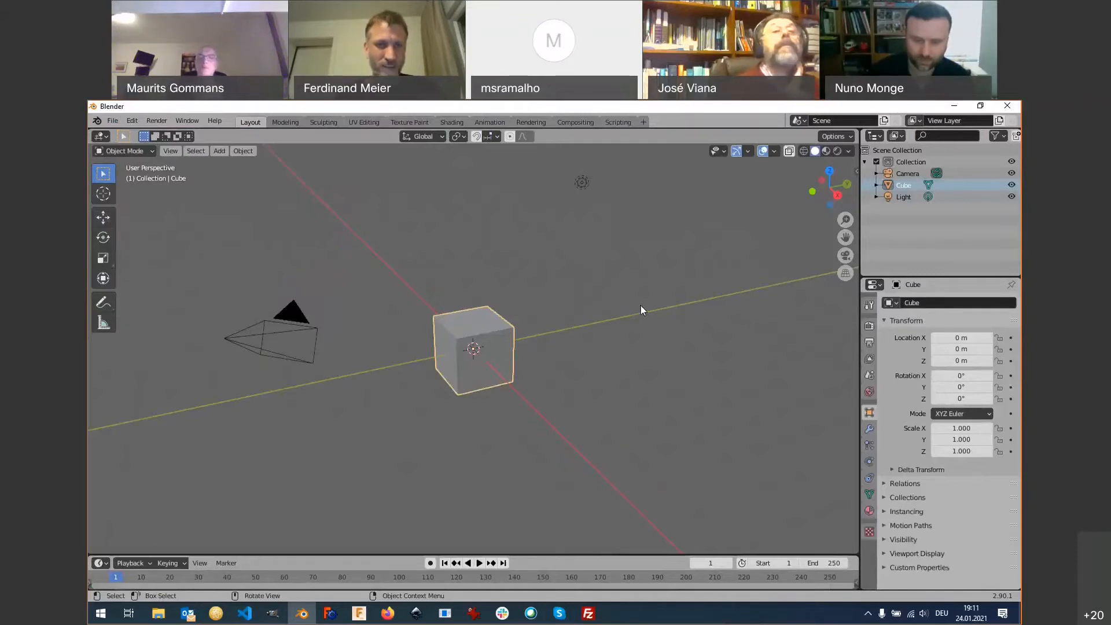
pyautogui.hotkey('alt', 'Tab')
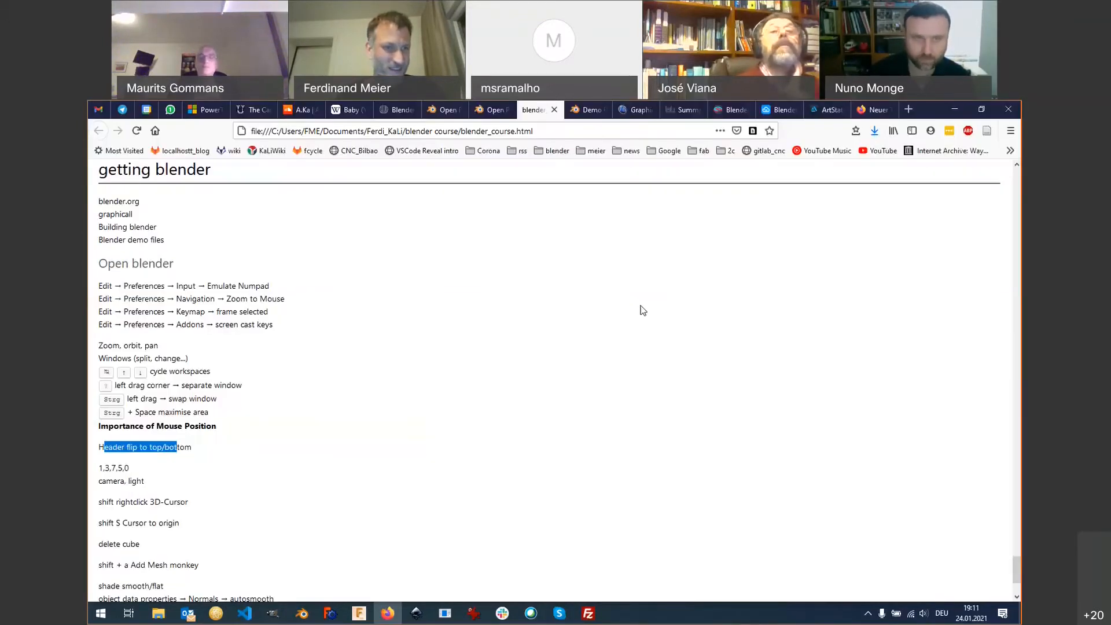
# Switch from Firefox back to Blender's fresh default scene.
pyautogui.hotkey('alt', 'Tab')
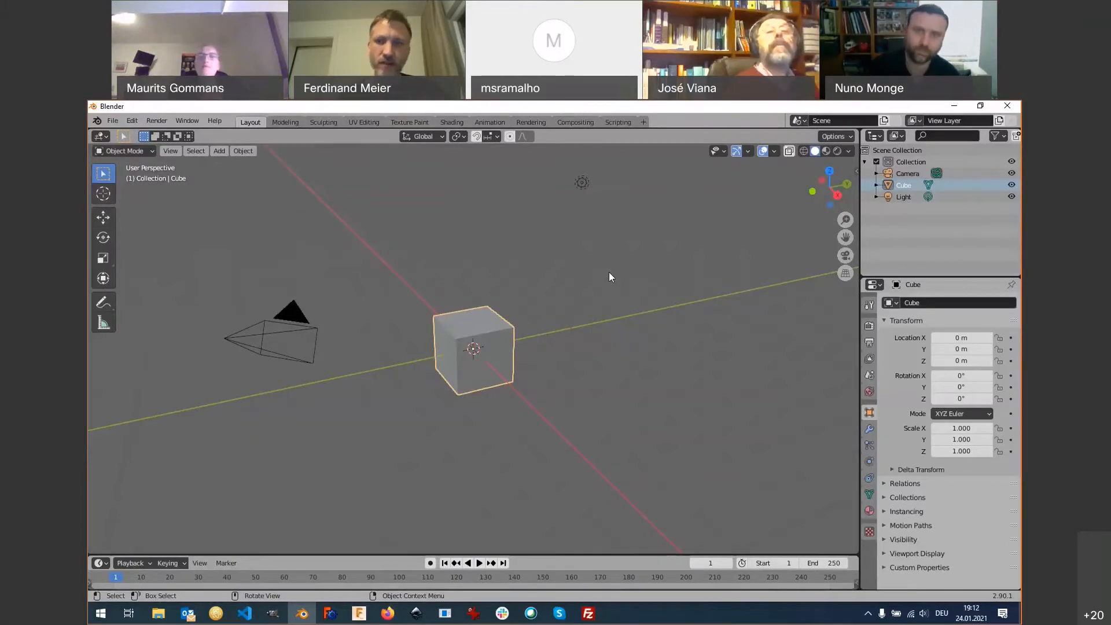
# Set the 3D viewport to the Top viewpoint, then to the Front viewpoint.
pyautogui.click(798, 121)
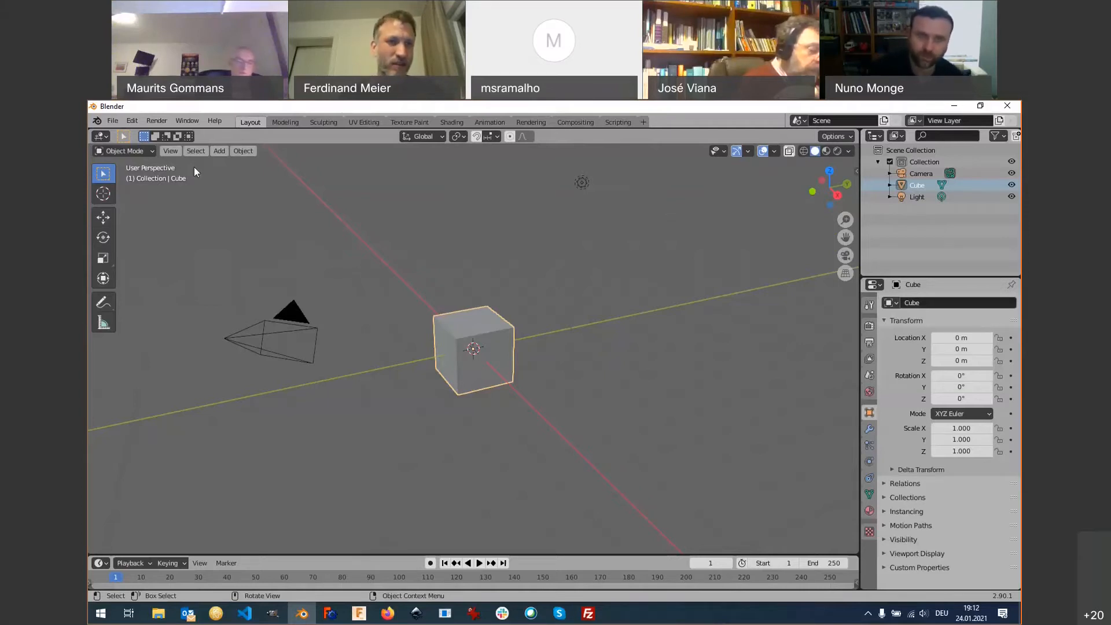
pyautogui.click(170, 151)
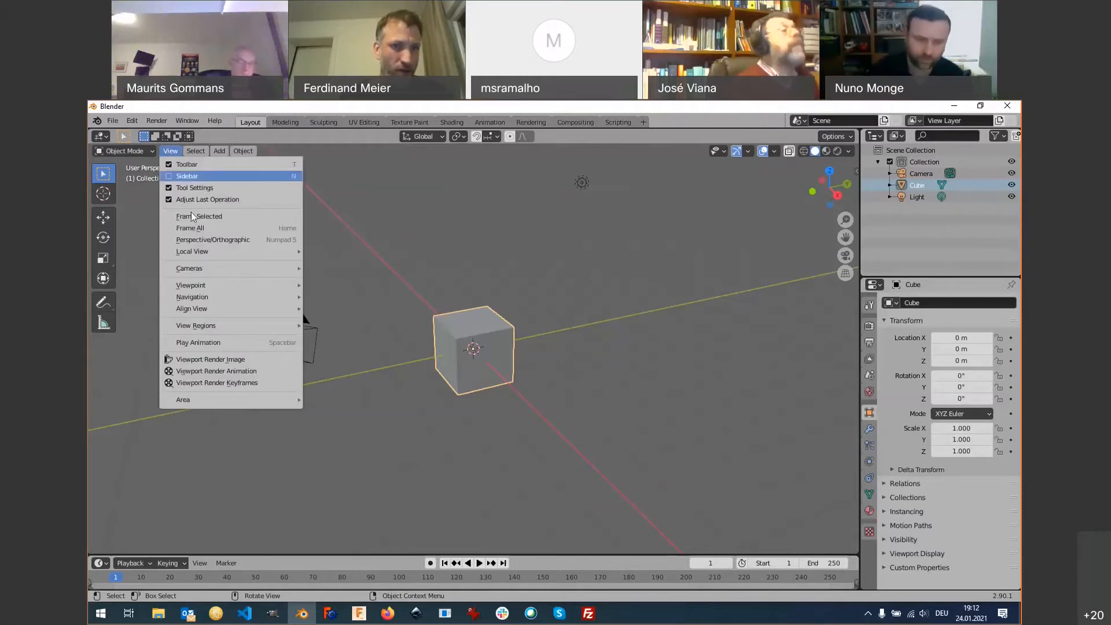
pyautogui.moveTo(230, 292)
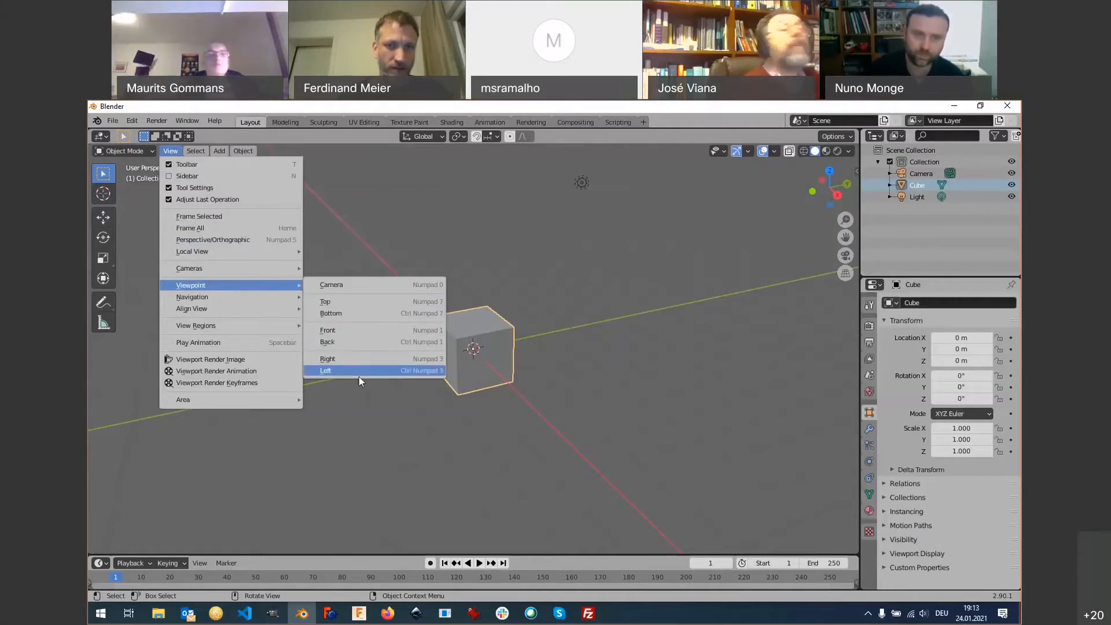
pyautogui.click(376, 302)
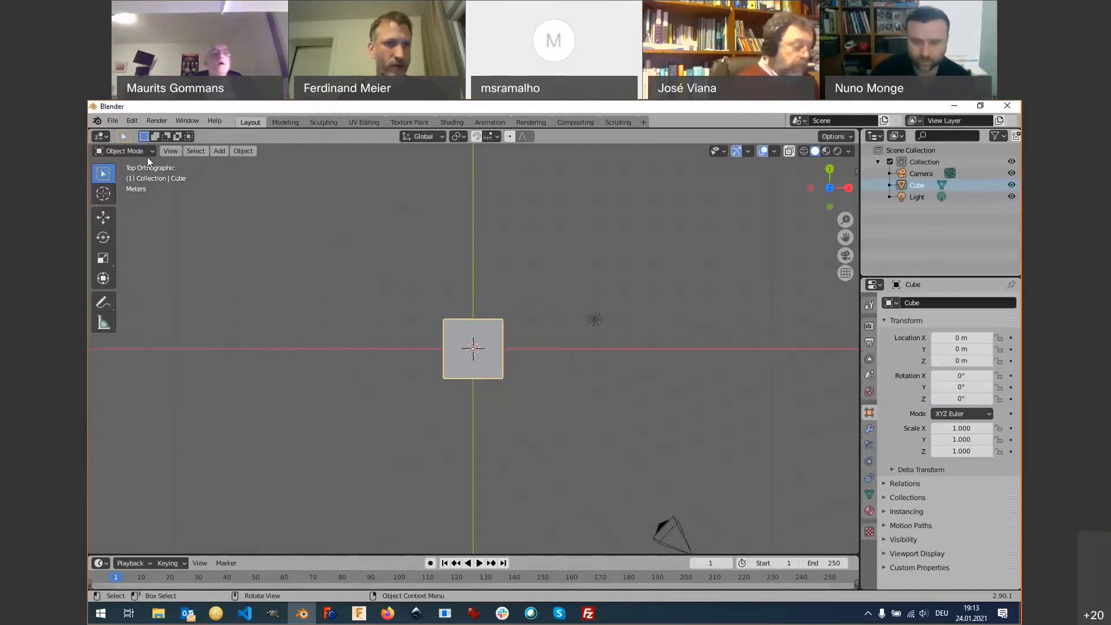
pyautogui.click(171, 152)
pyautogui.moveTo(215, 270)
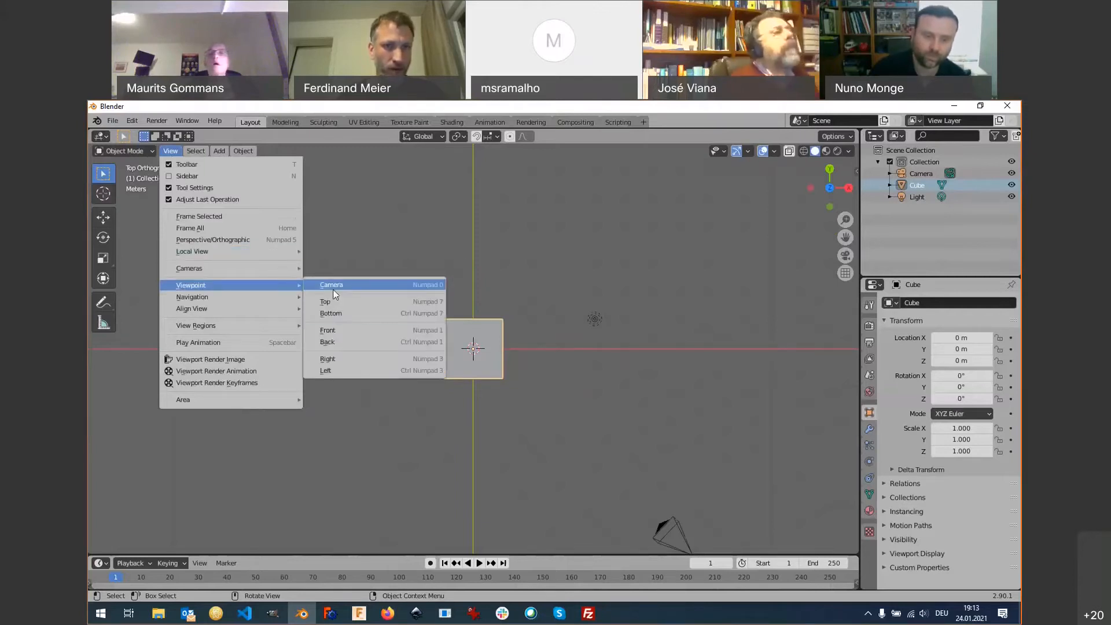
pyautogui.click(344, 332)
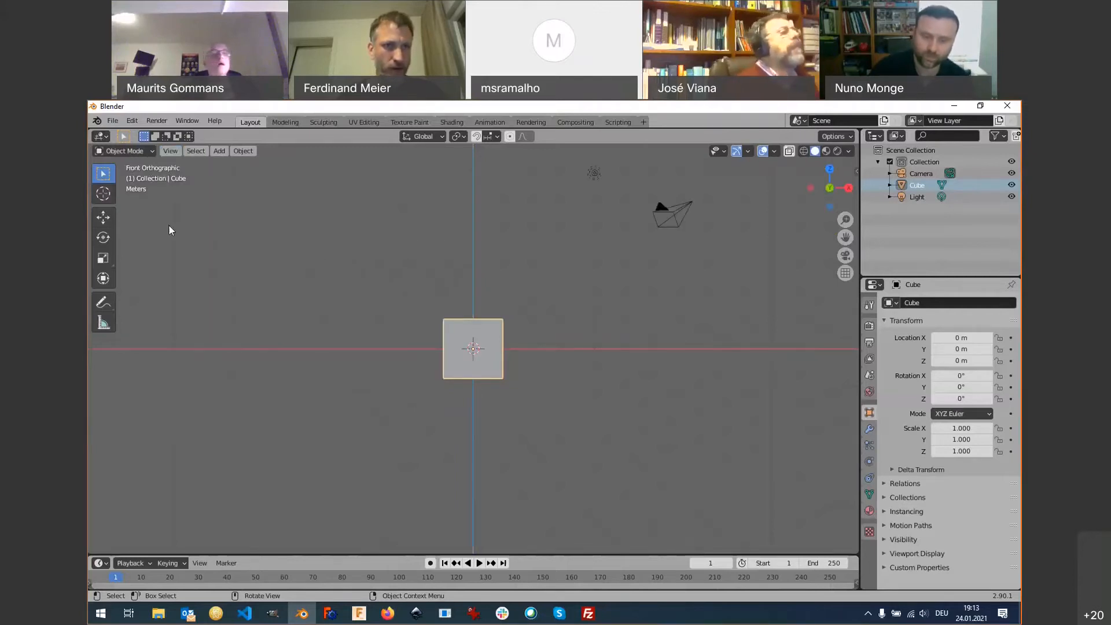
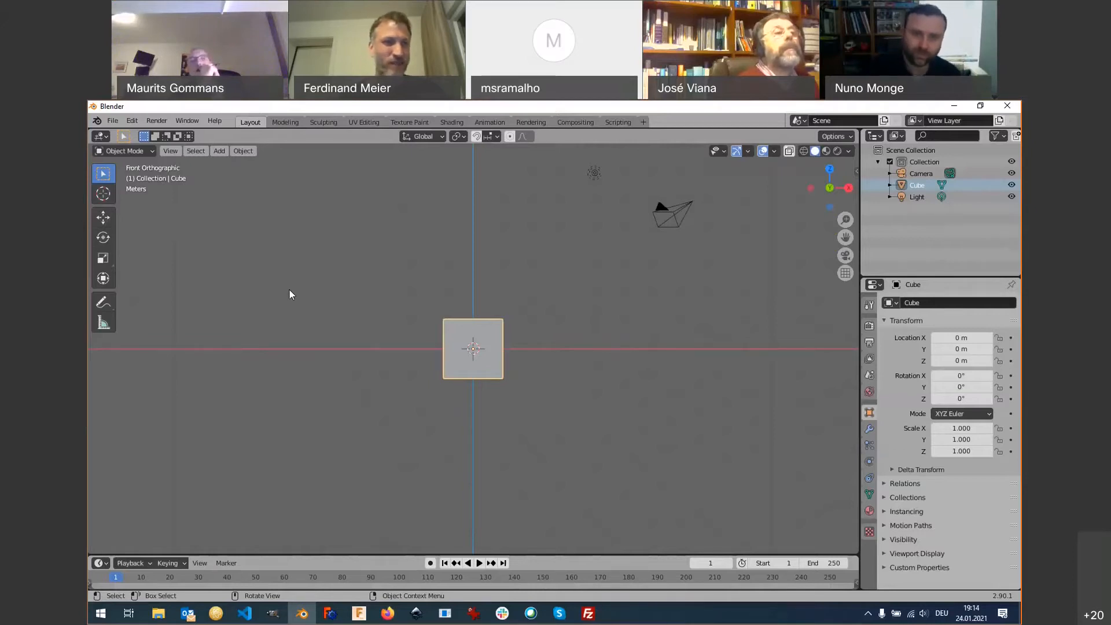
# Browse the options in the viewport's View menu.
pyautogui.click(170, 151)
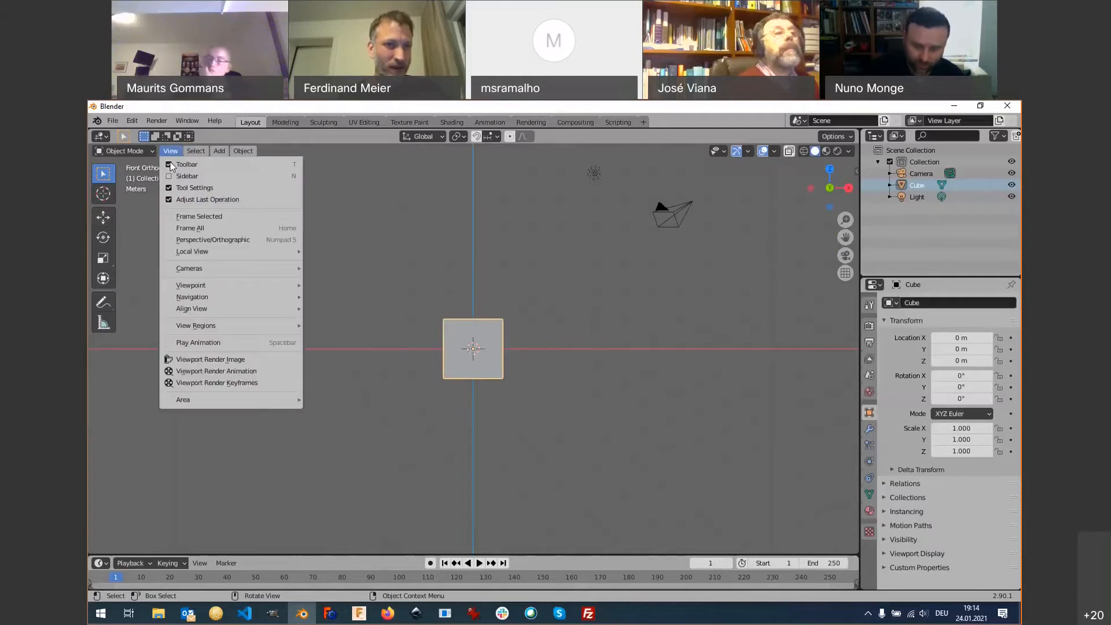
pyautogui.moveTo(209, 288)
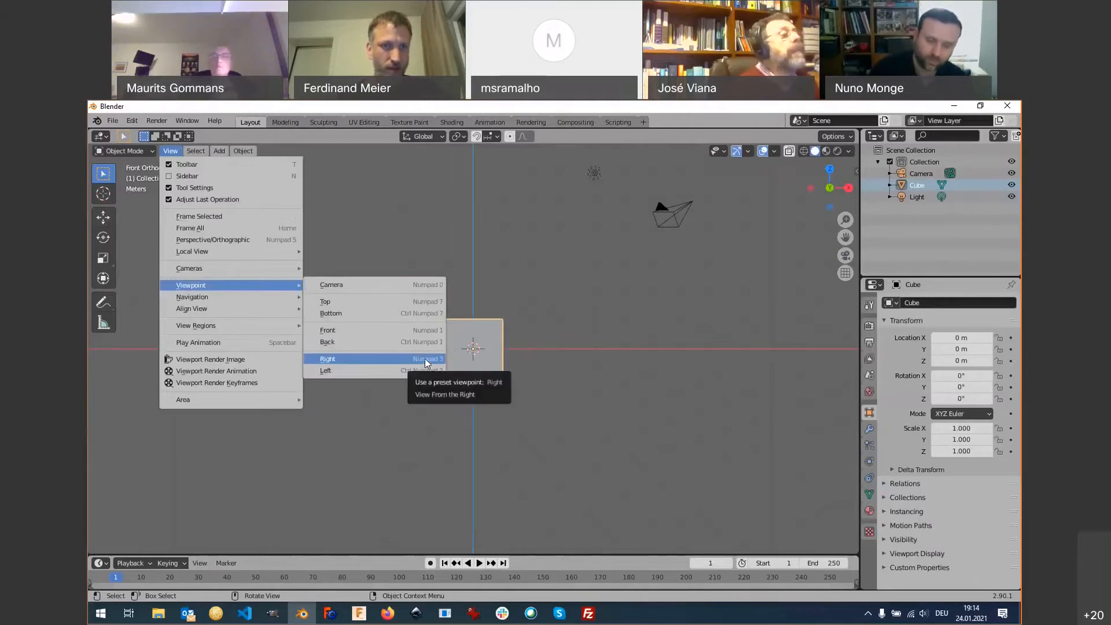
pyautogui.moveTo(267, 251)
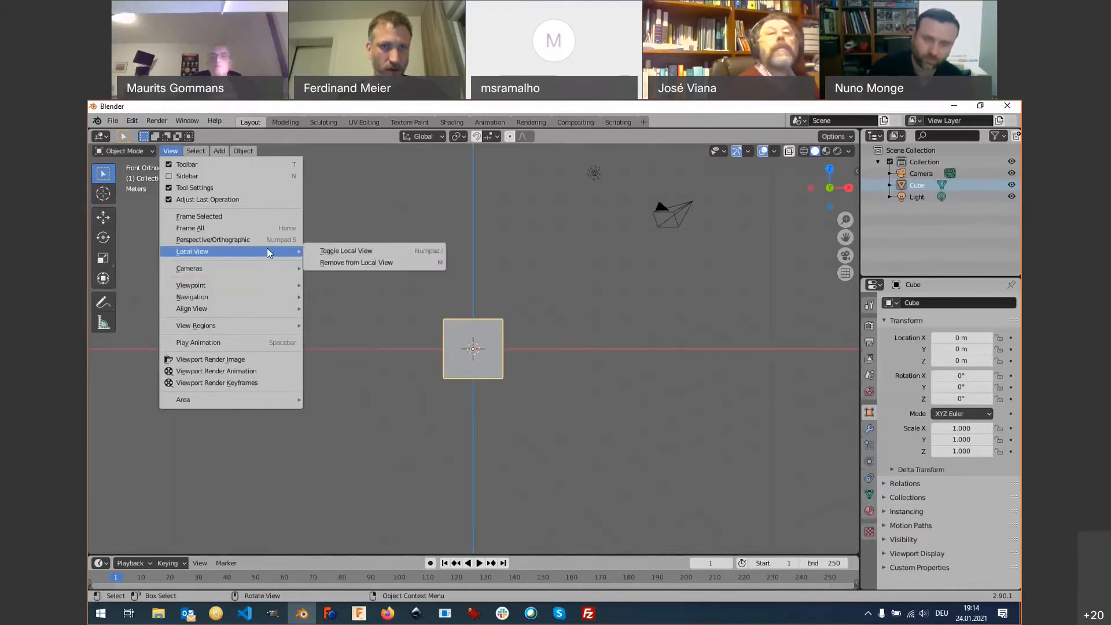
pyautogui.moveTo(254, 284)
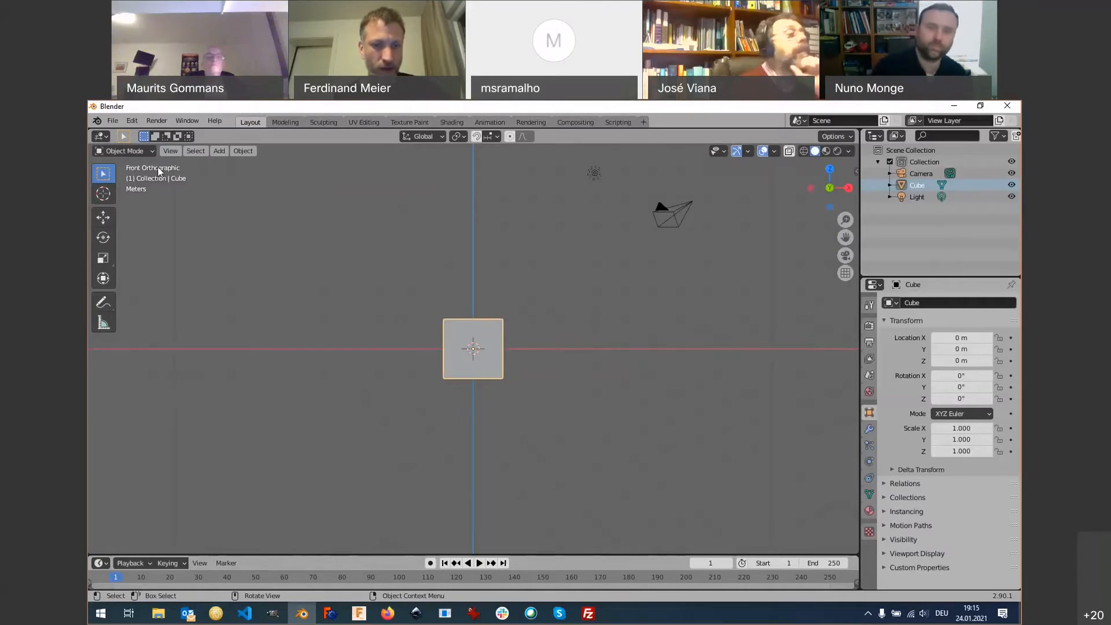
# Cycle through the Right, Top and Front views, then orbit downward with Numpad 2.
pyautogui.press('KP_3')
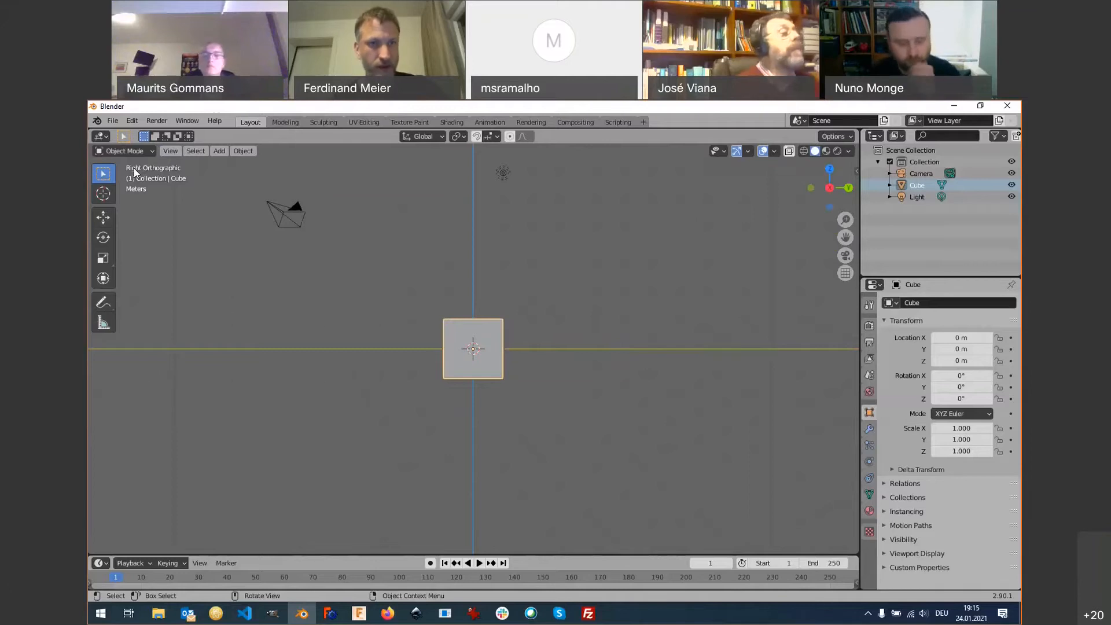
pyautogui.press('KP_7')
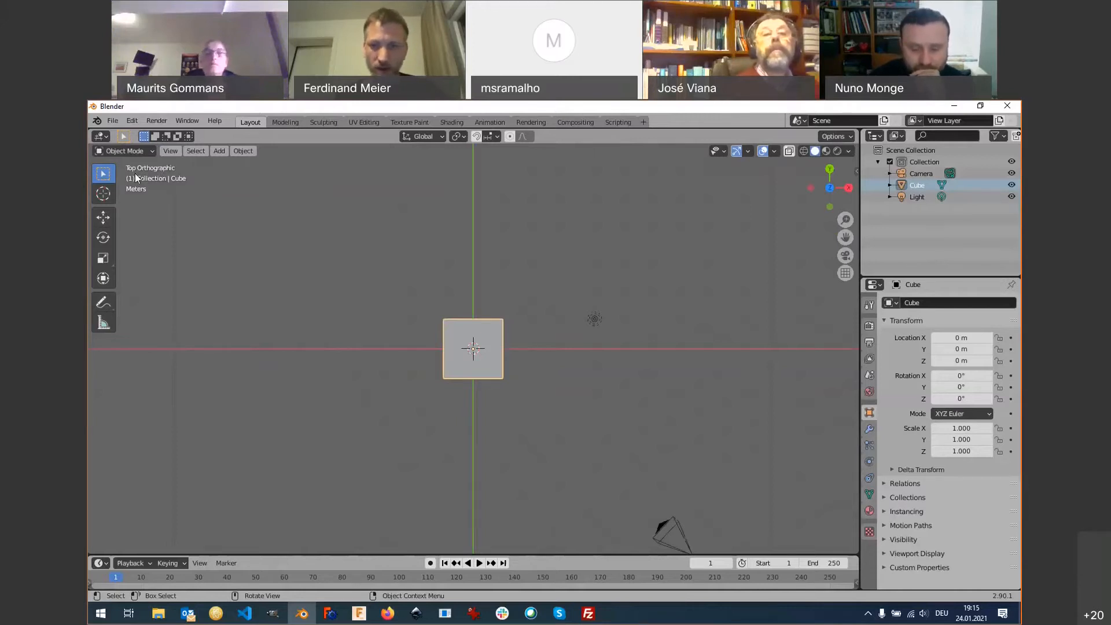
pyautogui.press('KP_1')
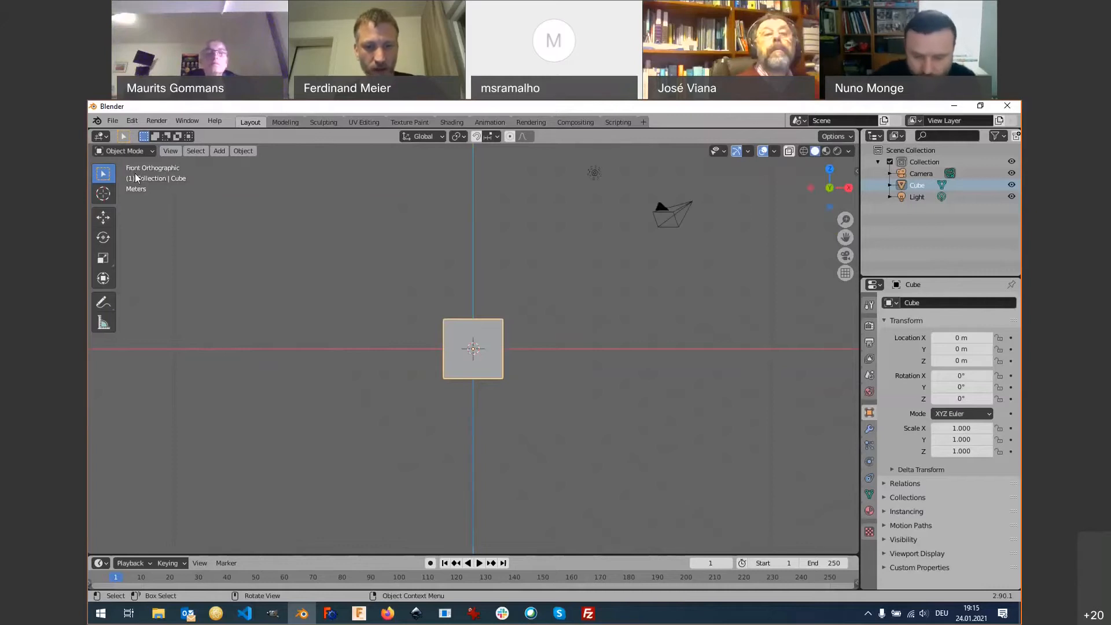
pyautogui.press('KP_3')
pyautogui.press('KP_7')
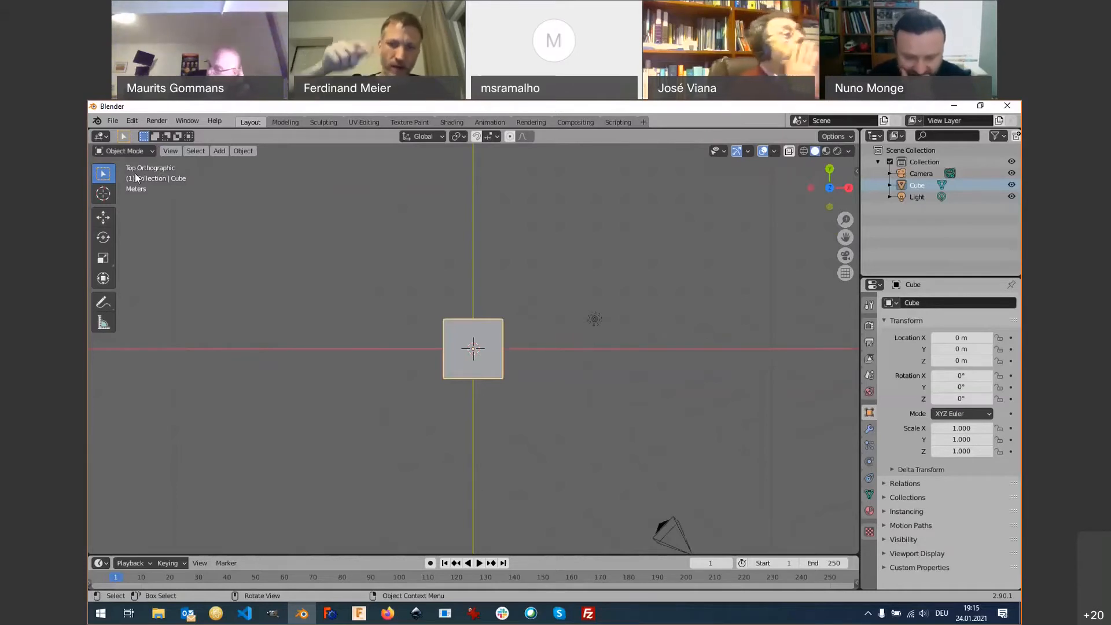
pyautogui.press('KP_1')
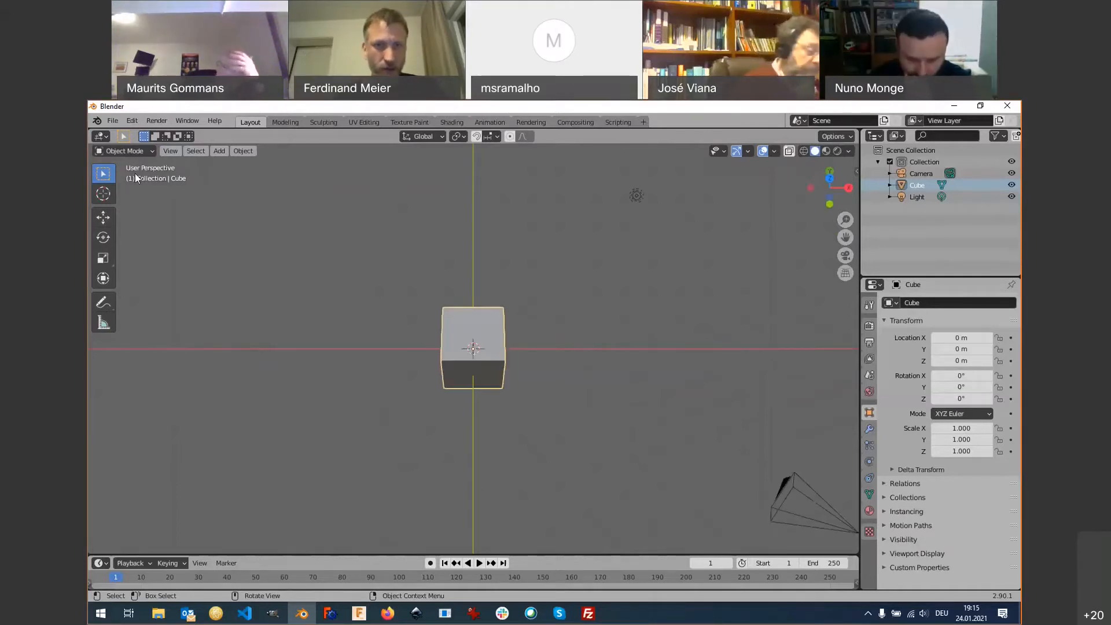
pyautogui.press('KP_2')
pyautogui.press('KP_2')
pyautogui.press('KP_2')
pyautogui.press('KP_2')
pyautogui.press('KP_2')
pyautogui.press('KP_2')
pyautogui.press('KP_2')
pyautogui.press('KP_2')
pyautogui.press('KP_2')
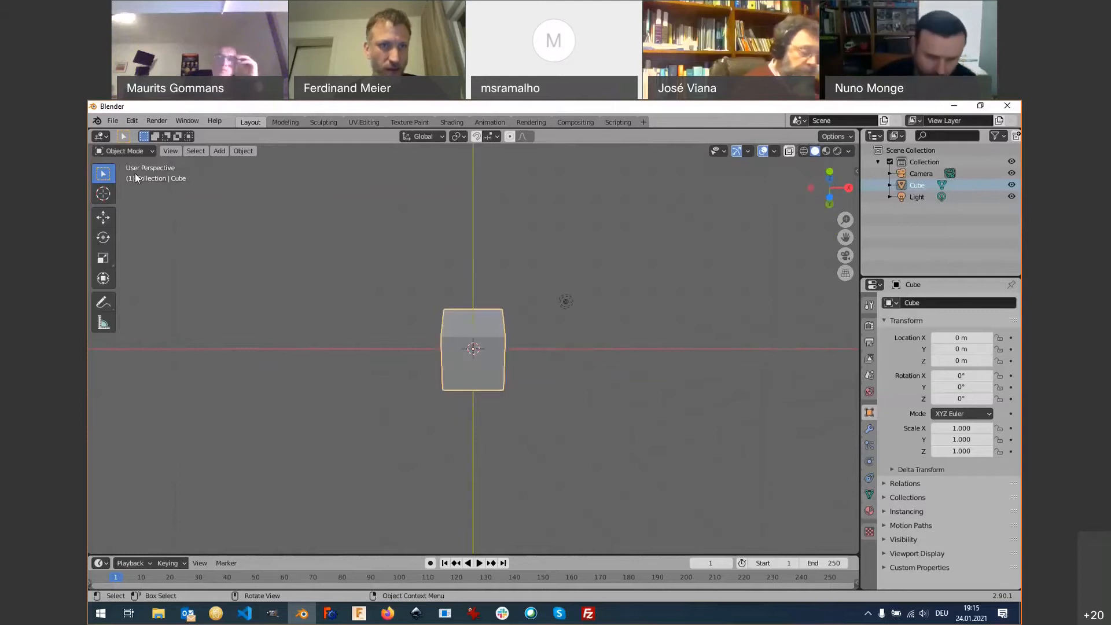
pyautogui.press('KP_2')
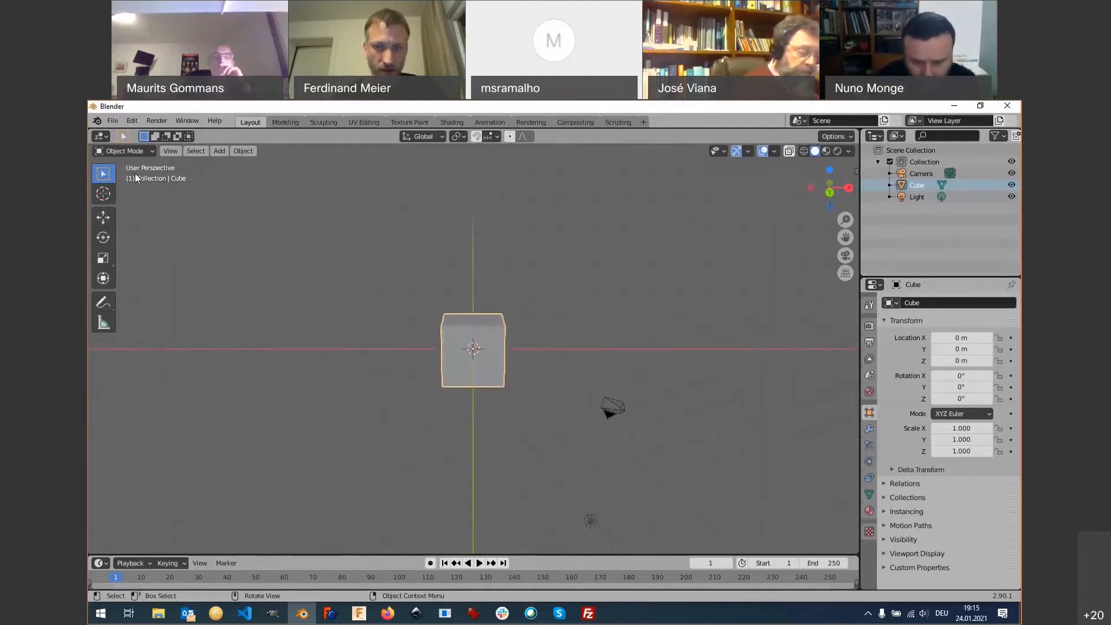
# From the Right view, orbit sideways with Numpad 4 and toggle orthographic/perspective with Numpad 5.
pyautogui.press('KP_3')
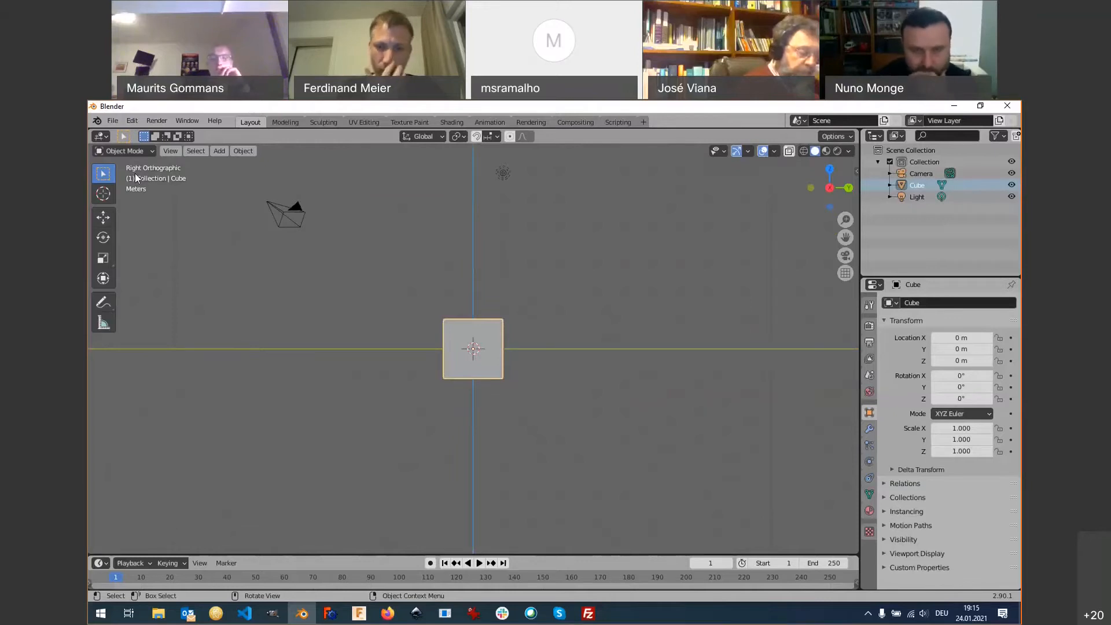
pyautogui.press('KP_4')
pyautogui.press('KP_4')
pyautogui.press('KP_4')
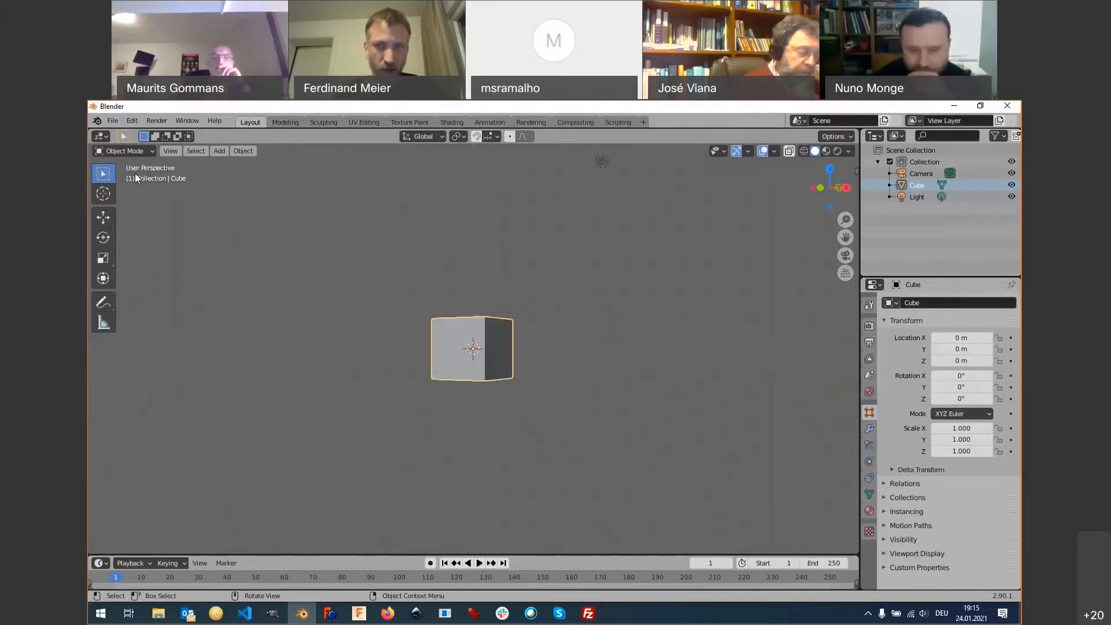
pyautogui.press('KP_4')
pyautogui.press('KP_4')
pyautogui.press('KP_4')
pyautogui.press('KP_4')
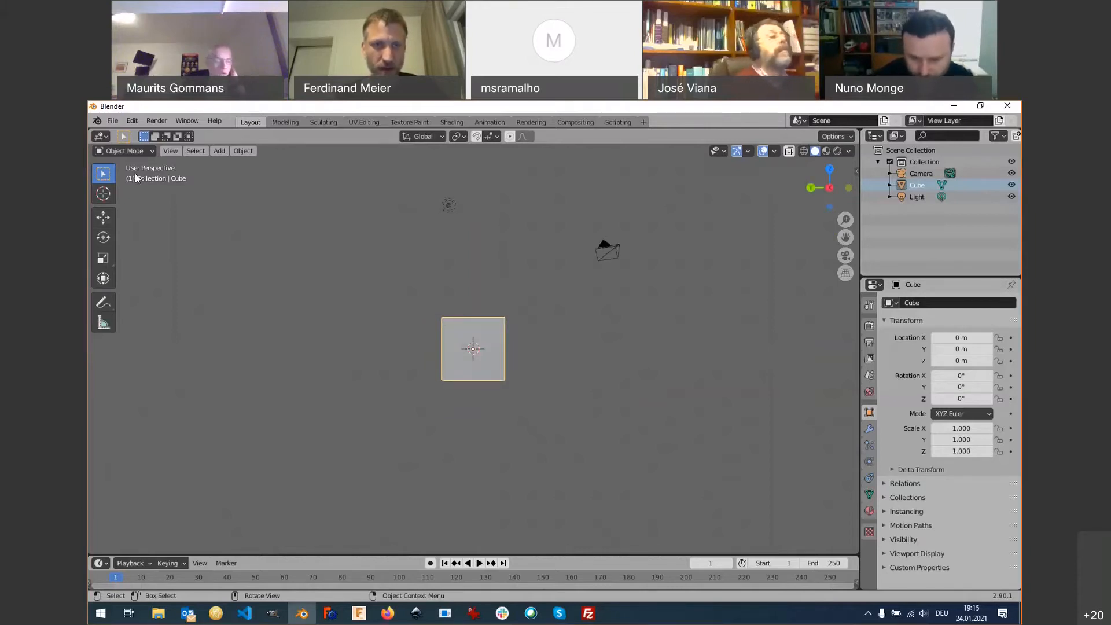
pyautogui.press('KP_5')
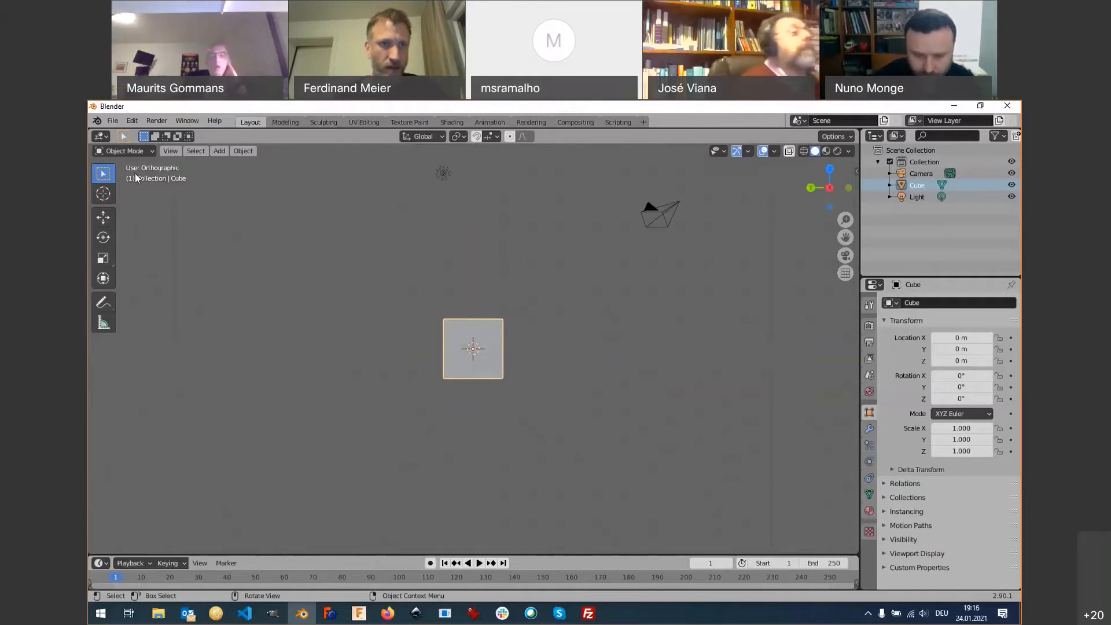
pyautogui.press('KP_5')
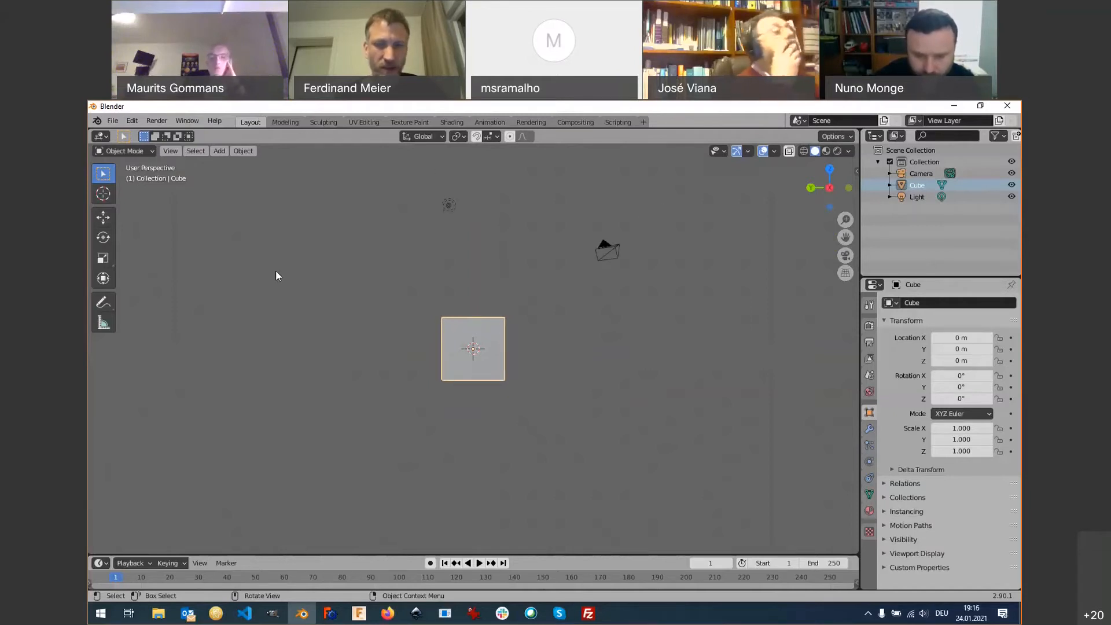
pyautogui.press('KP_5')
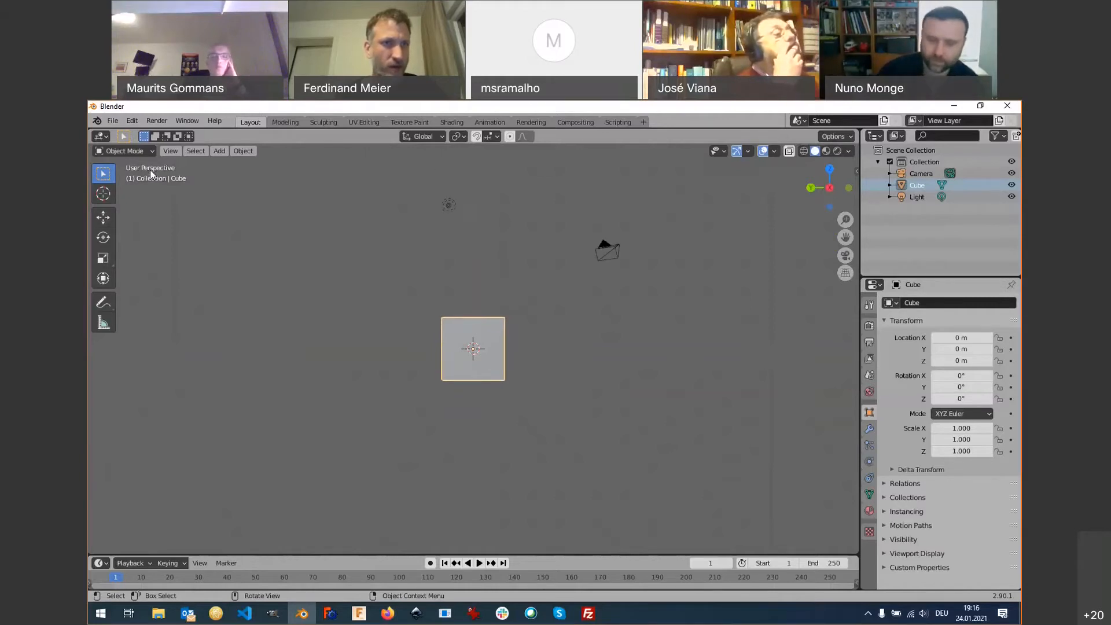
# Orbit to angled views of the cube, toggling perspective projection with Numpad 5.
pyautogui.moveTo(213, 209); pyautogui.dragTo(448, 366, button='middle')
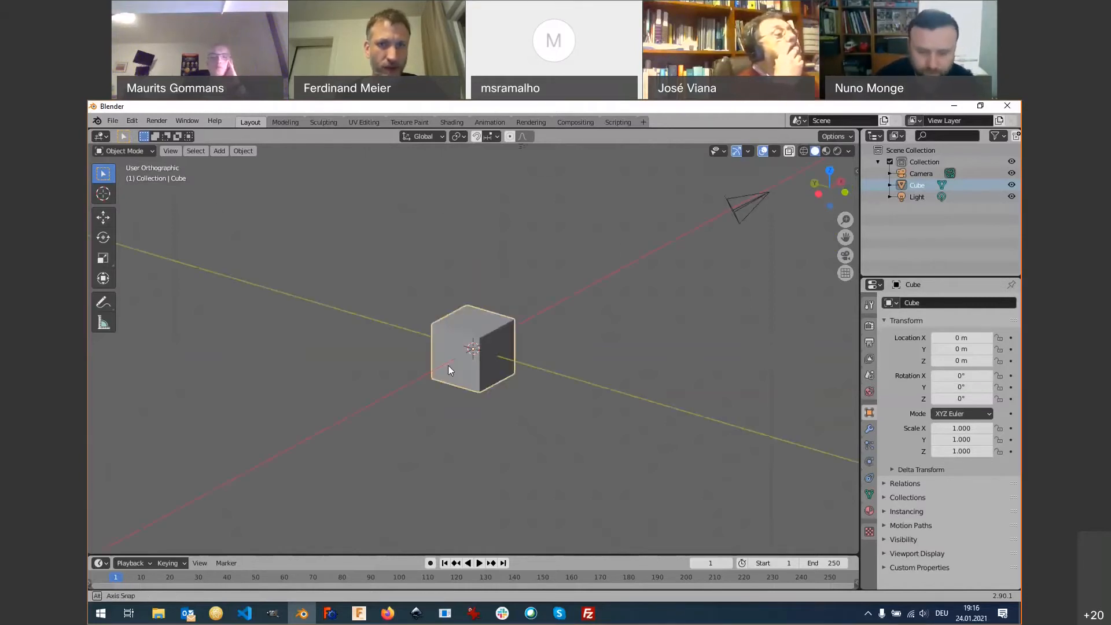
pyautogui.press('KP_5')
pyautogui.press('KP_5')
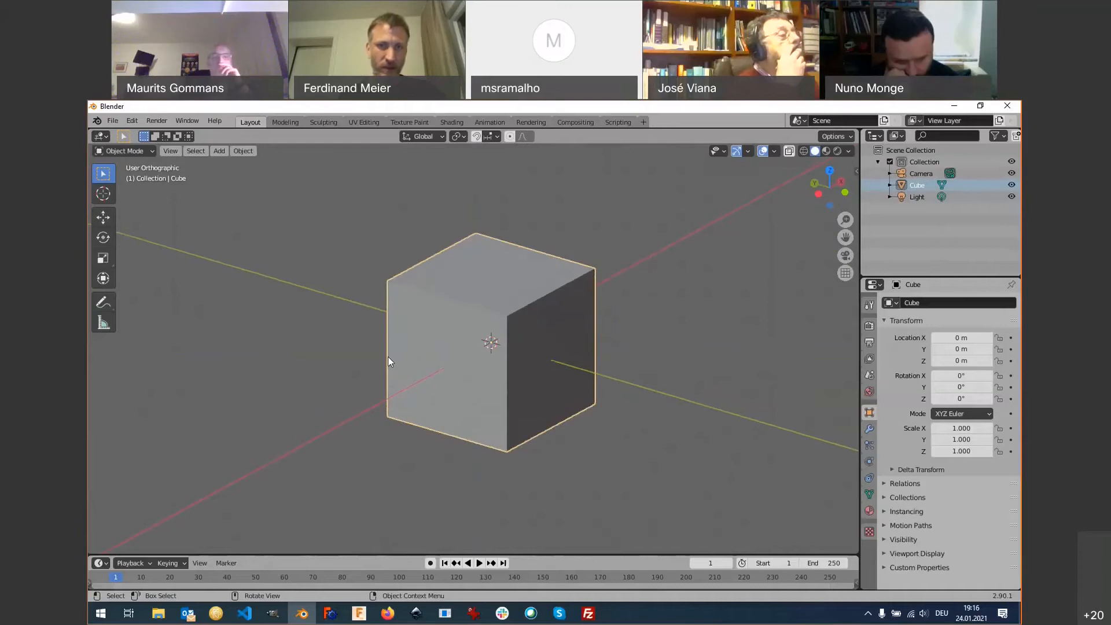
pyautogui.press('KP_5')
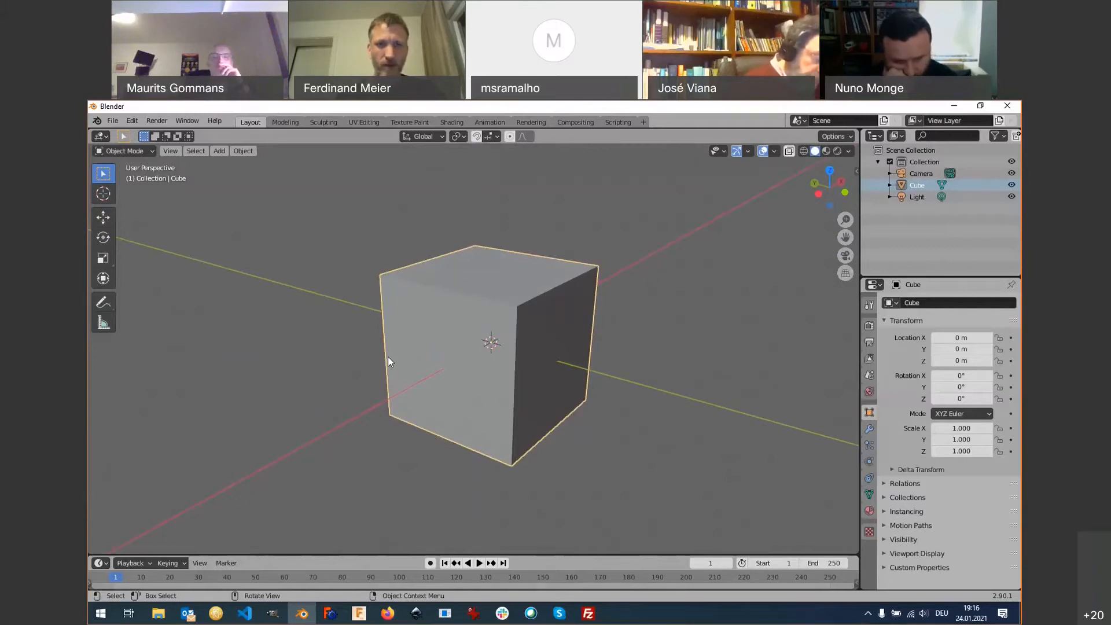
pyautogui.moveTo(544, 365); pyautogui.dragTo(489, 414, button='middle')
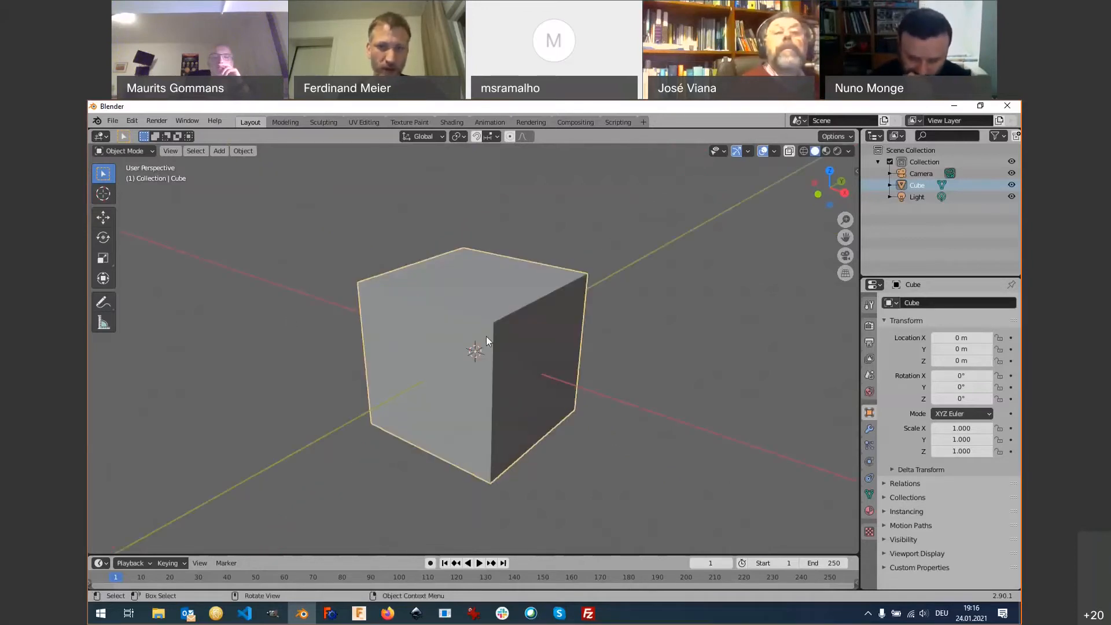
pyautogui.moveTo(487, 337); pyautogui.dragTo(399, 345, button='middle')
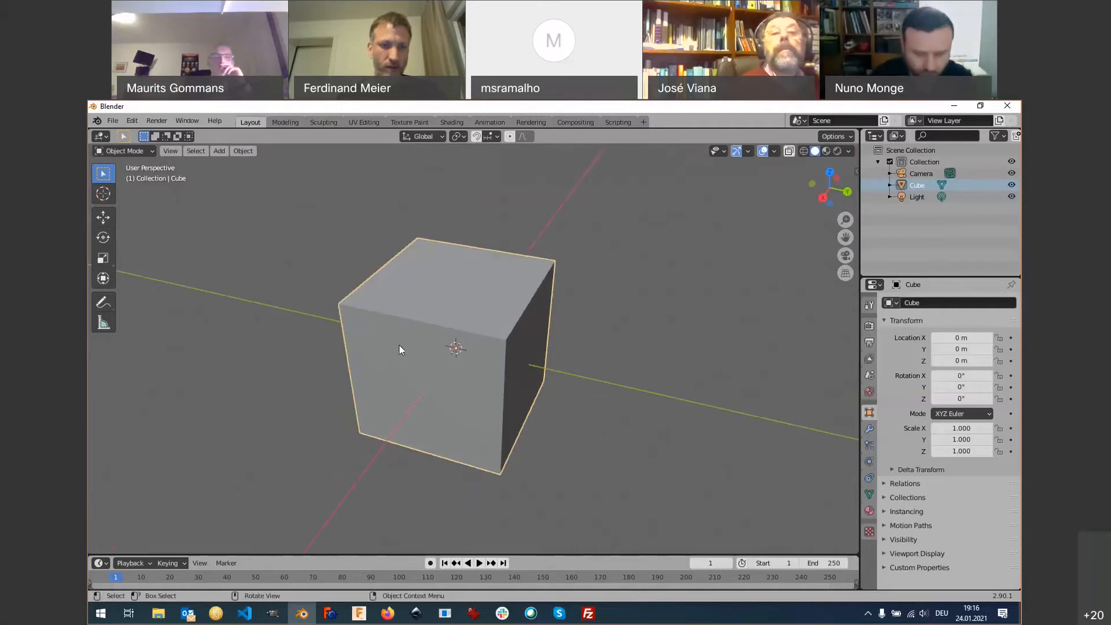
# Check the Front and Top views, orbit again, then look through the scene camera with Numpad 0.
pyautogui.press('KP_1')
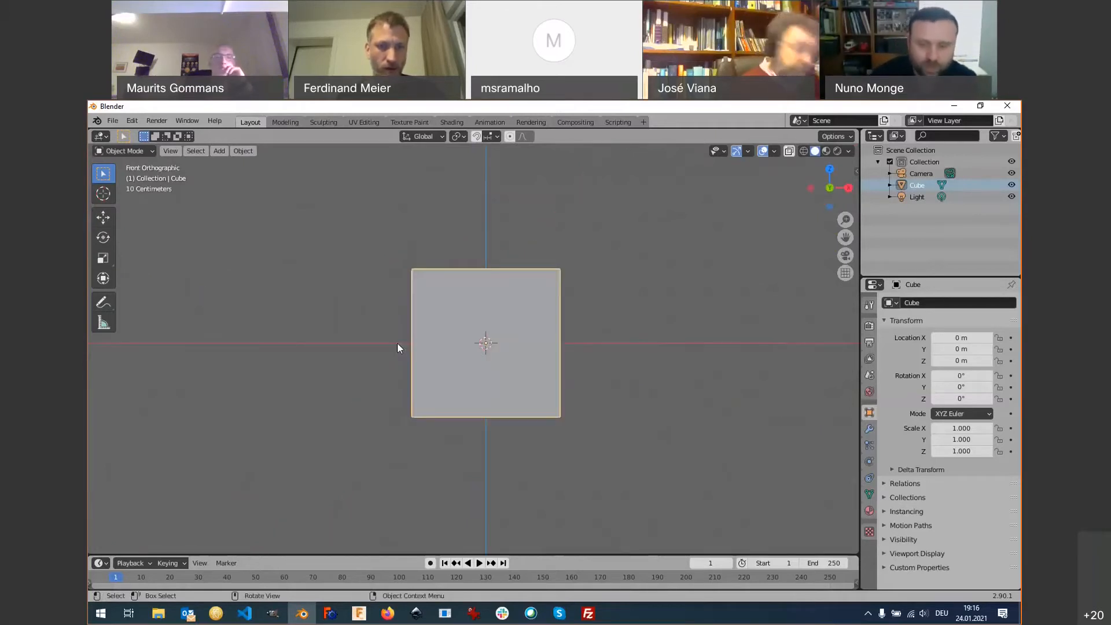
pyautogui.press('KP_7')
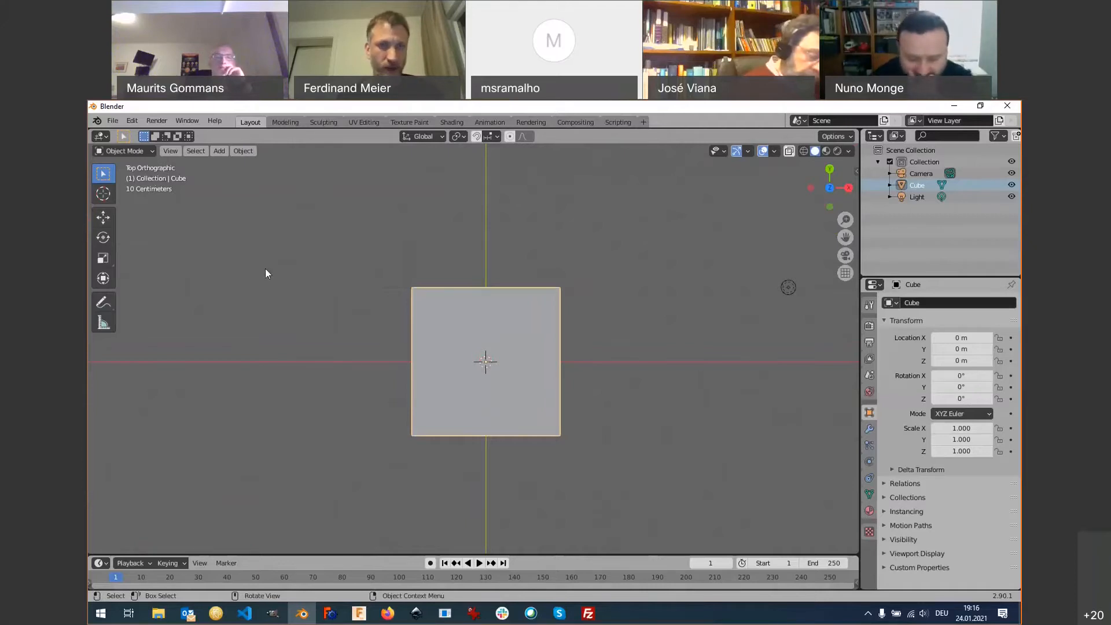
pyautogui.moveTo(453, 375); pyautogui.dragTo(390, 312, button='middle')
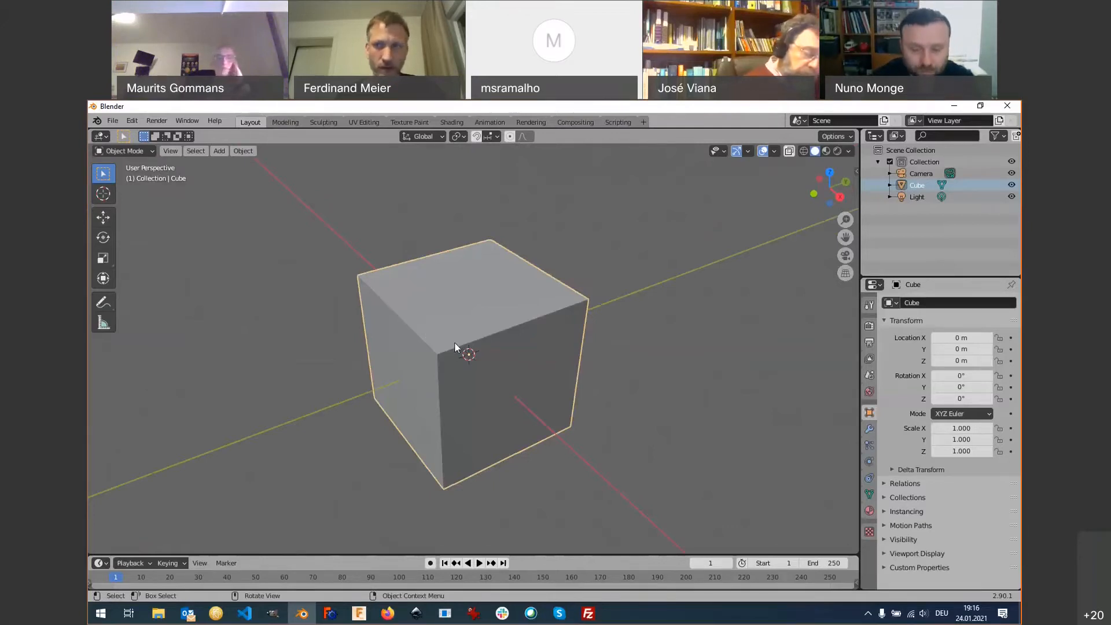
pyautogui.press('KP_5')
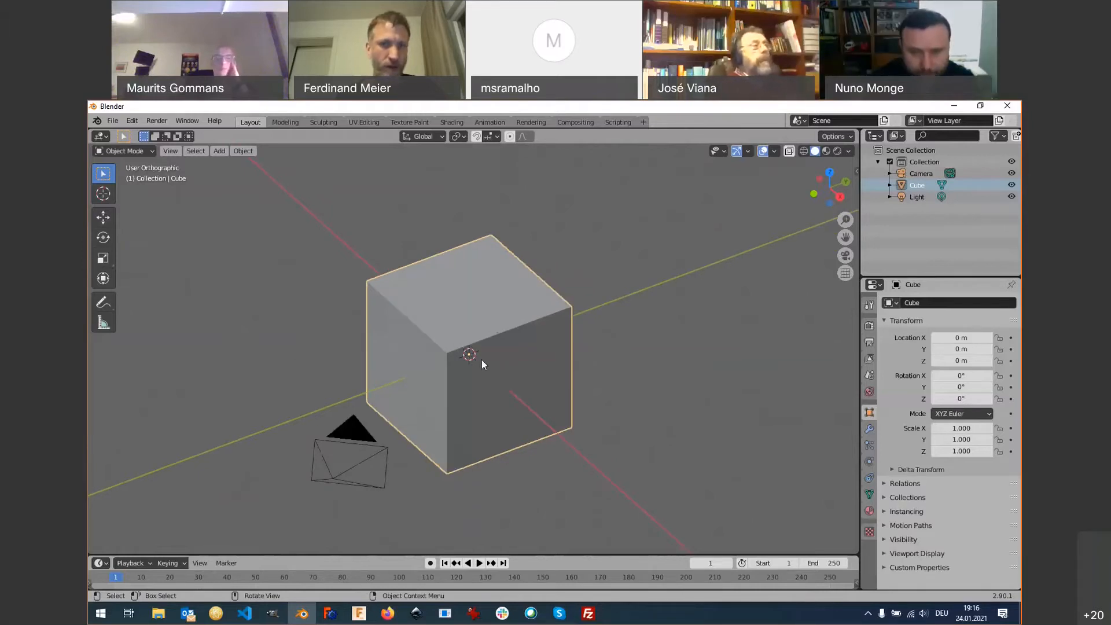
pyautogui.press('KP_5')
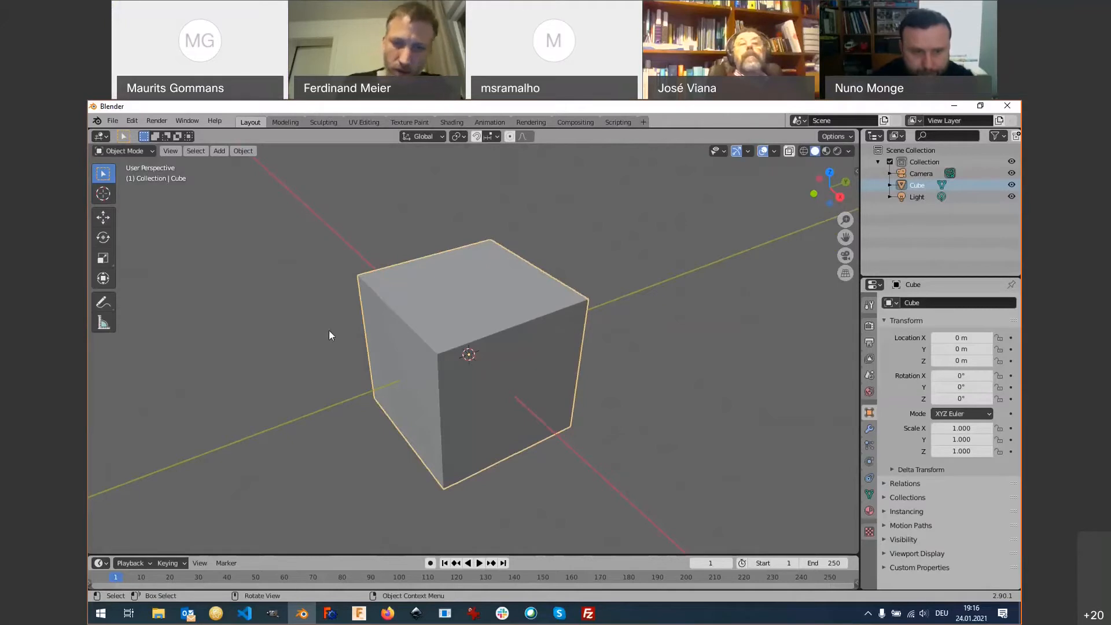
pyautogui.press('KP_0')
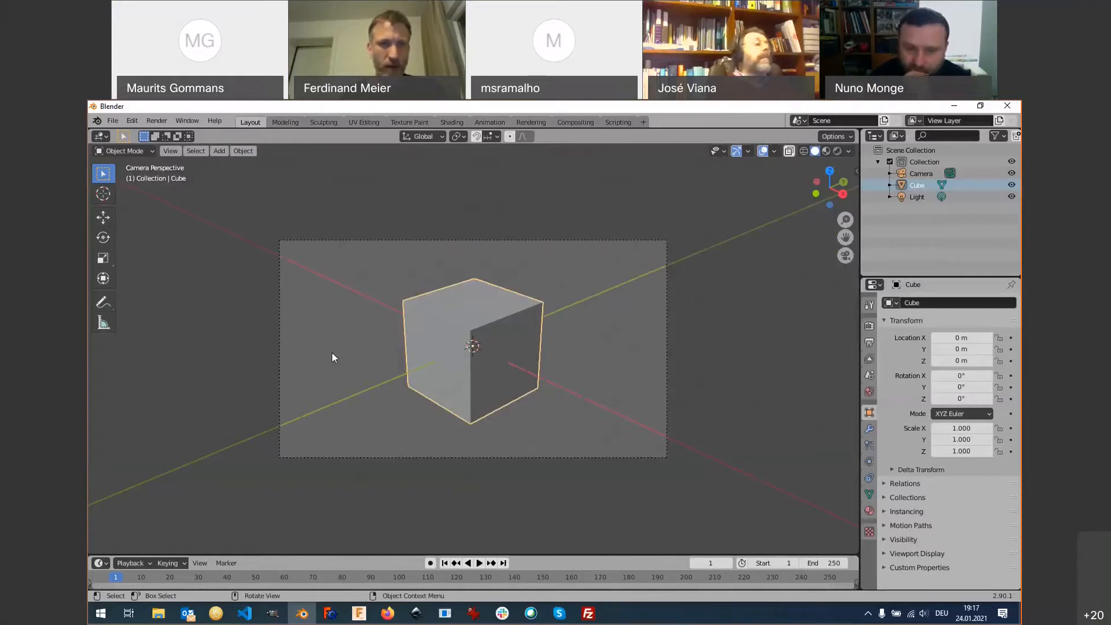
pyautogui.moveTo(332, 352); pyautogui.dragTo(428, 336, button='middle')
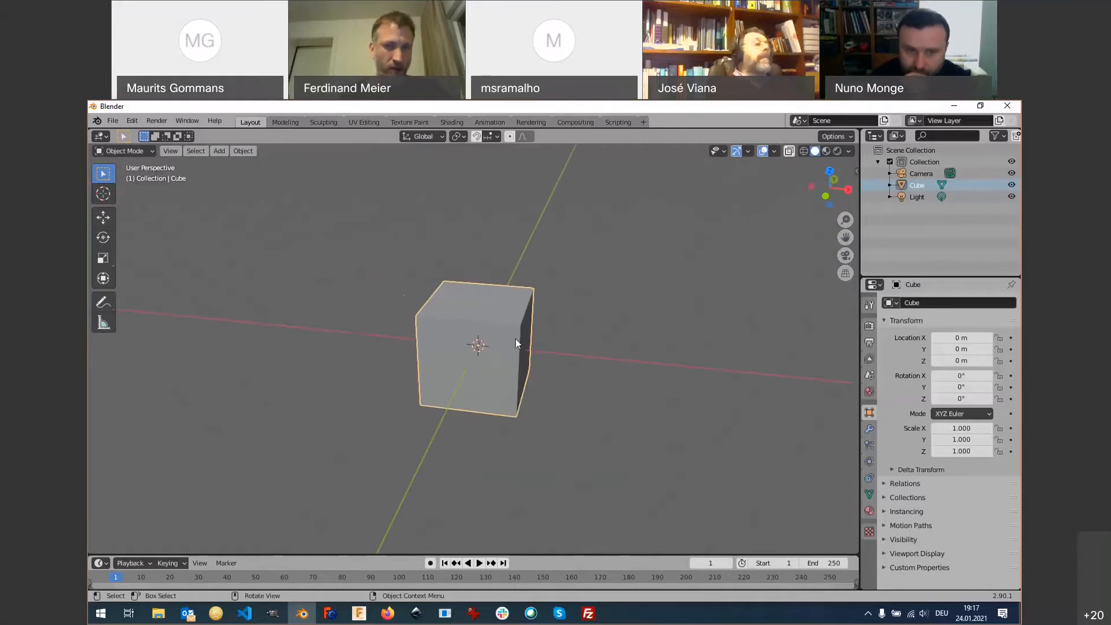
pyautogui.moveTo(517, 343); pyautogui.dragTo(265, 301, button='middle')
pyautogui.scroll(-5, 367, 321)
pyautogui.click(265, 305)
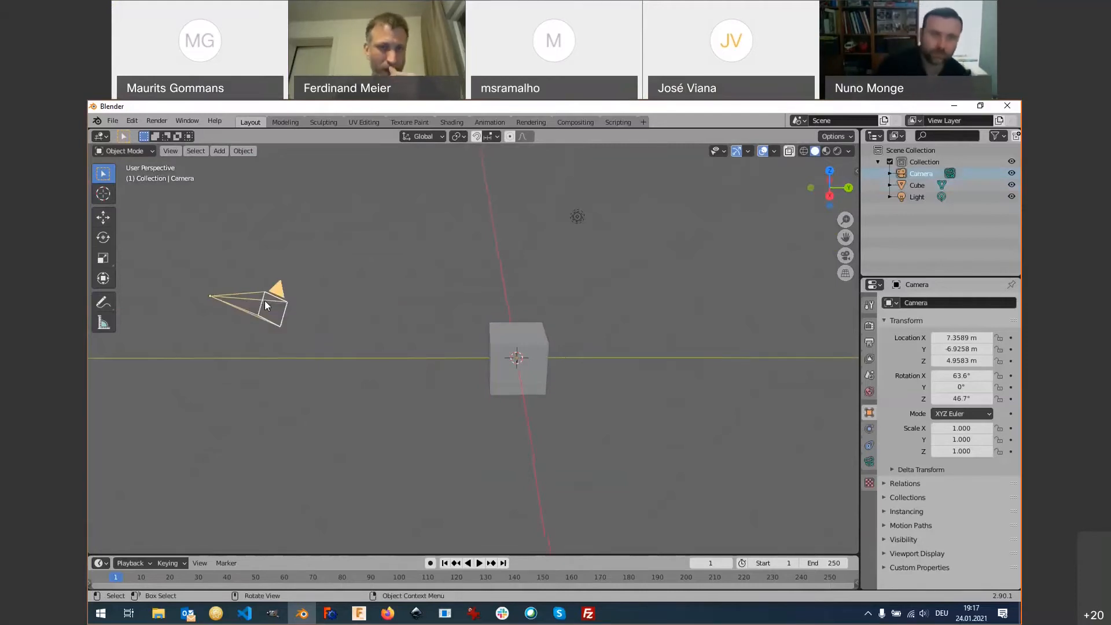
pyautogui.press('KP_0')
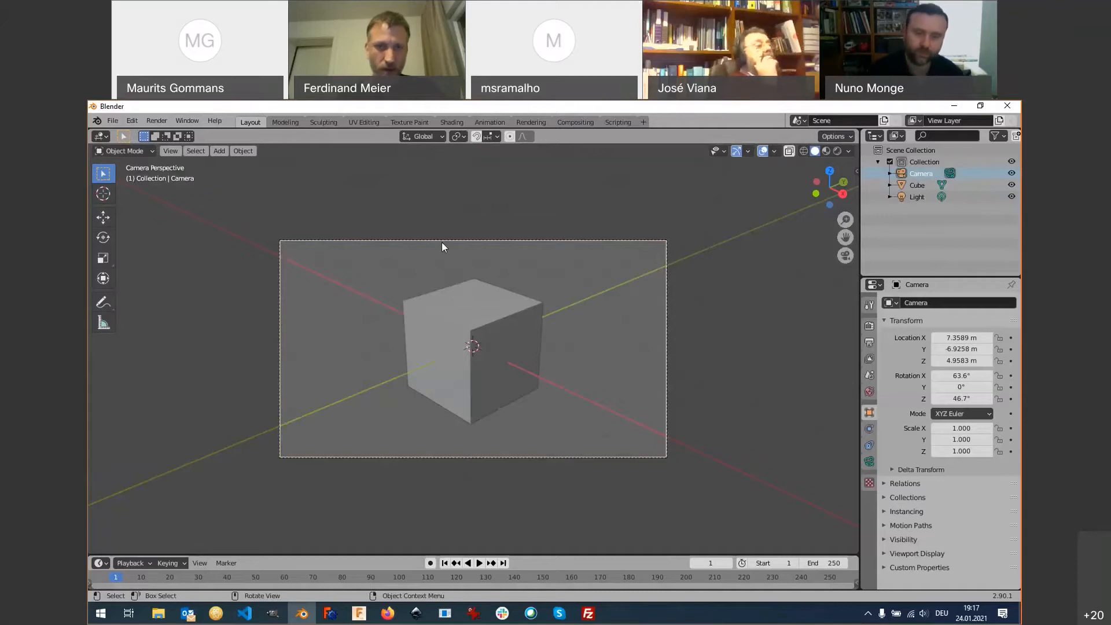
pyautogui.moveTo(430, 311); pyautogui.dragTo(477, 350, button='middle')
pyautogui.scroll(-5, 477, 347)
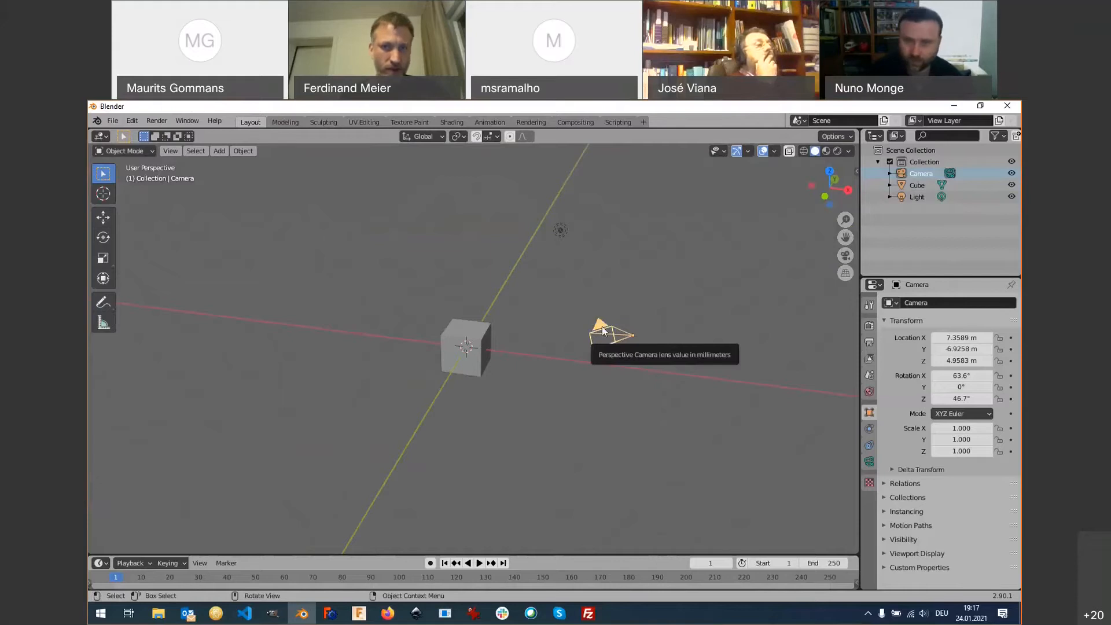
# Select the Light, Camera and Cube in turn, then open the Editor Type menu.
pyautogui.click(561, 230)
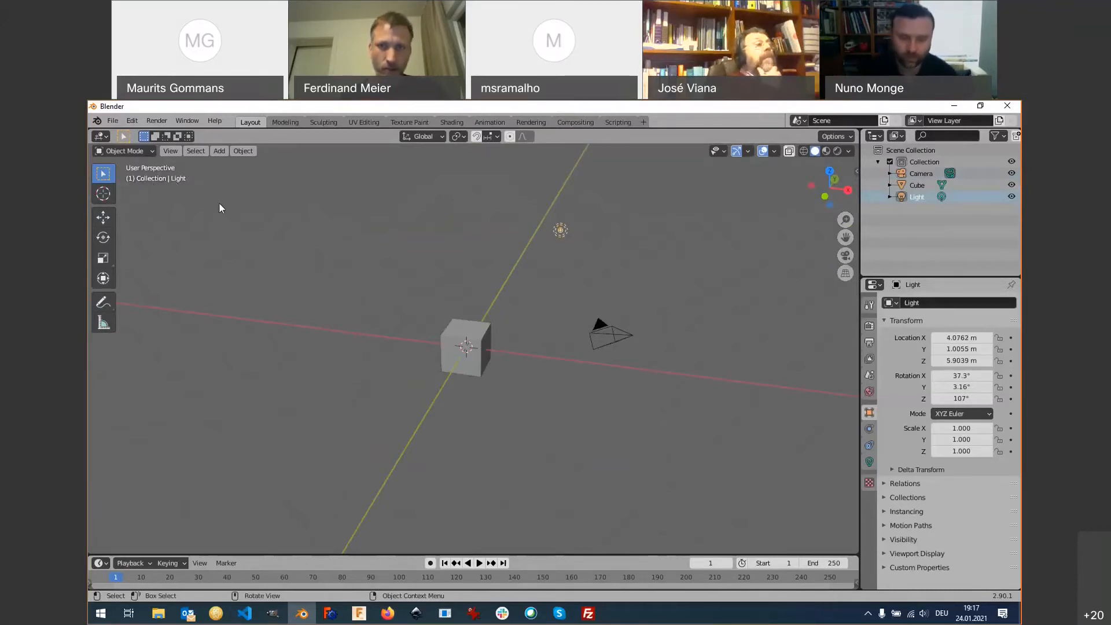
pyautogui.click(625, 336)
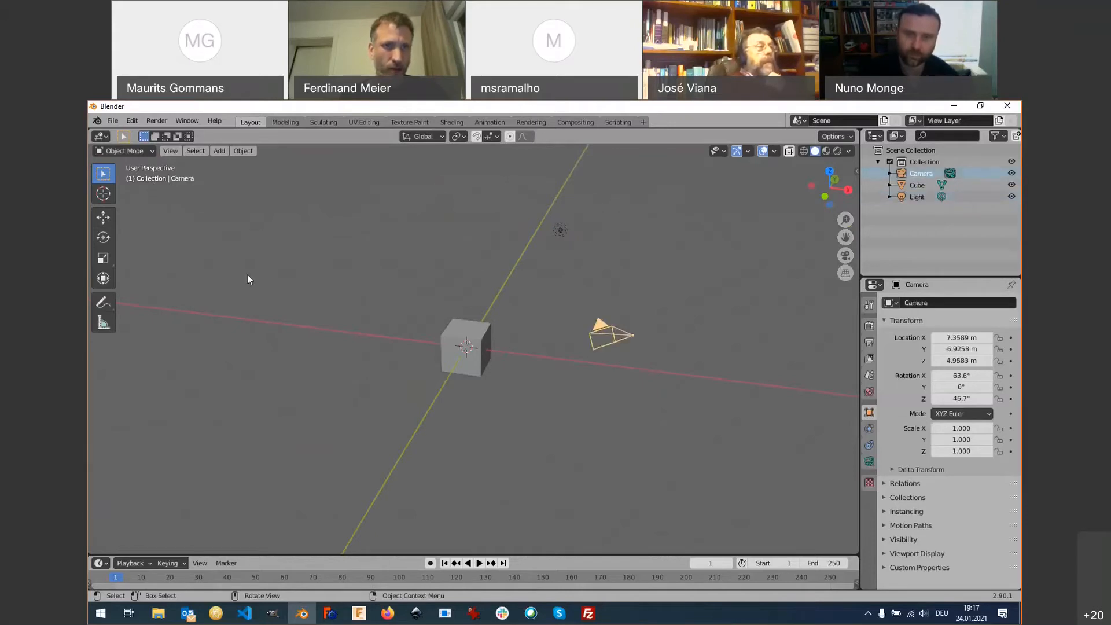
pyautogui.click(450, 355)
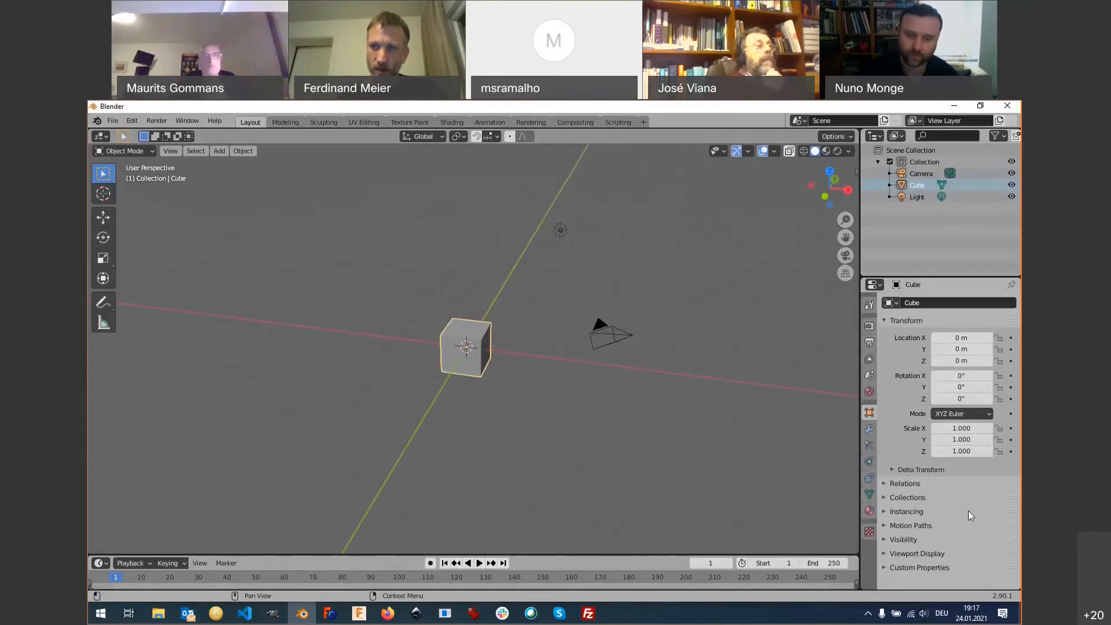
pyautogui.click(873, 285)
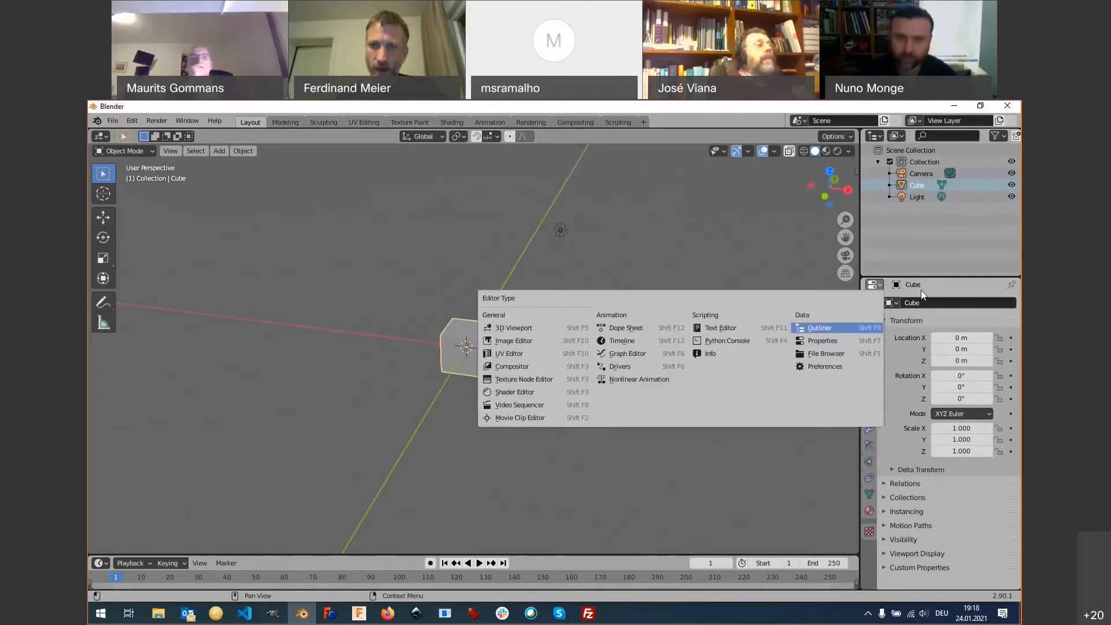
# Show the Camera's lens data, inspect the Light and Cube, then reselect the Camera.
pyautogui.press('Escape')
pyautogui.click(611, 336)
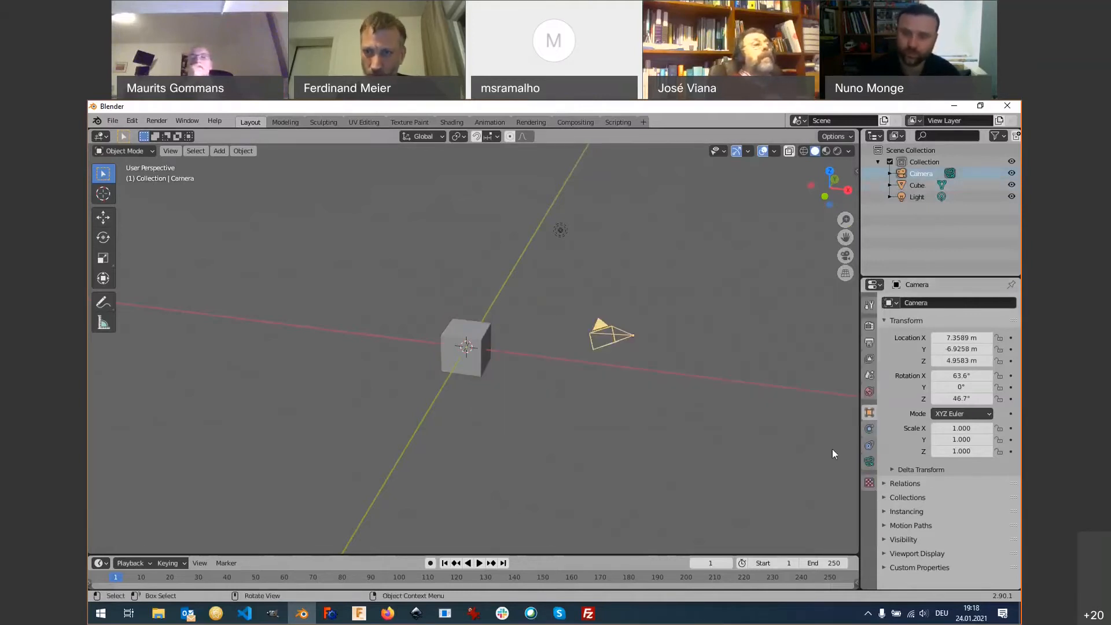
pyautogui.click(869, 463)
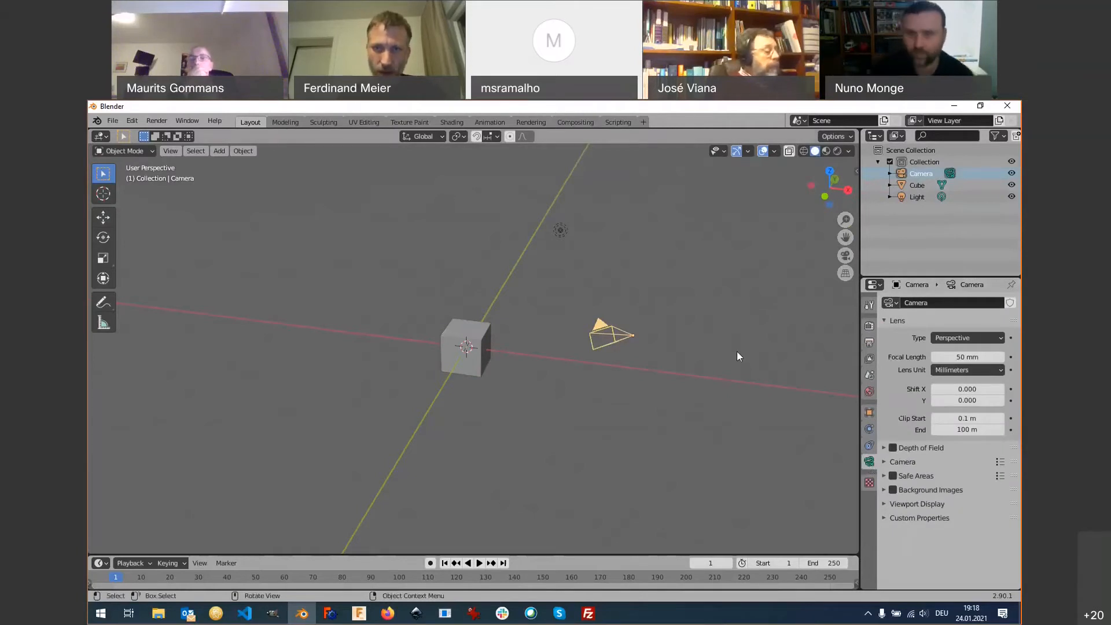
pyautogui.click(562, 231)
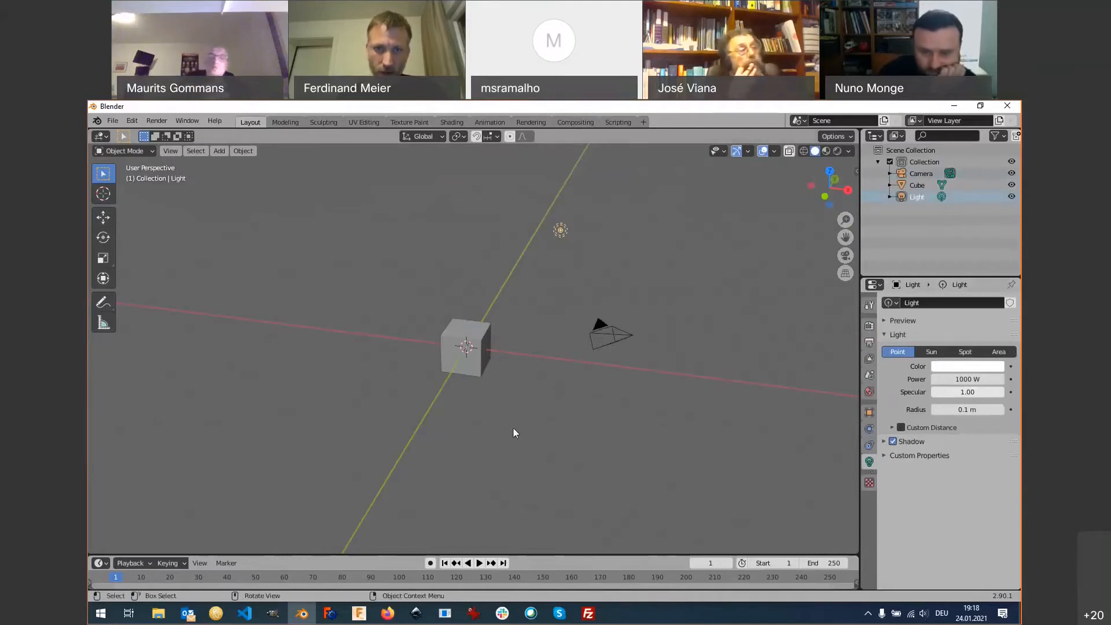
pyautogui.click(466, 348)
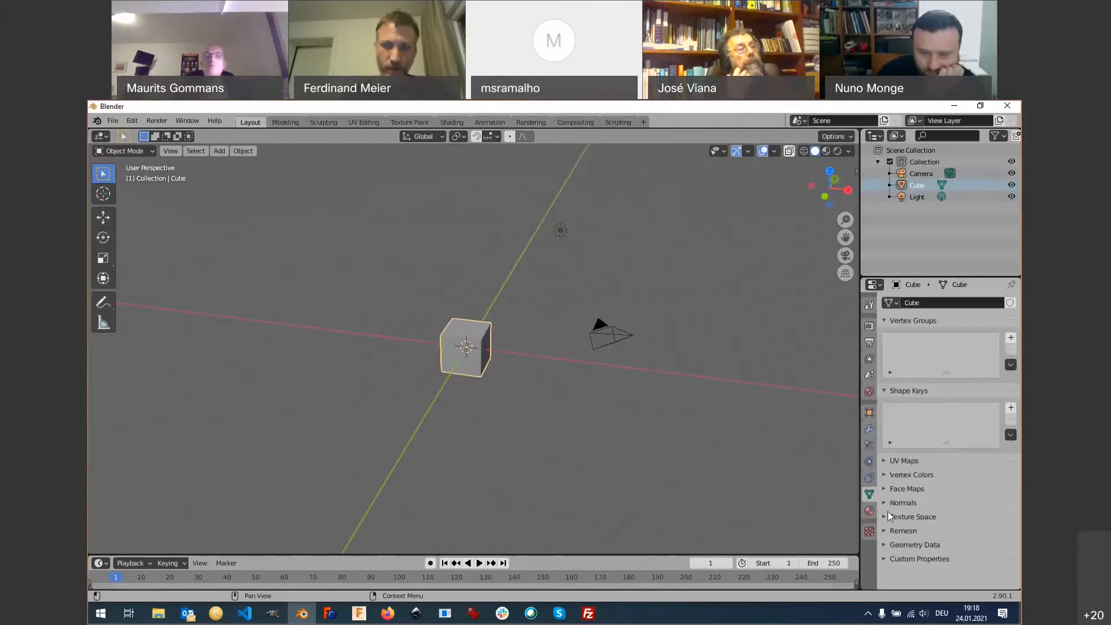
pyautogui.click(922, 175)
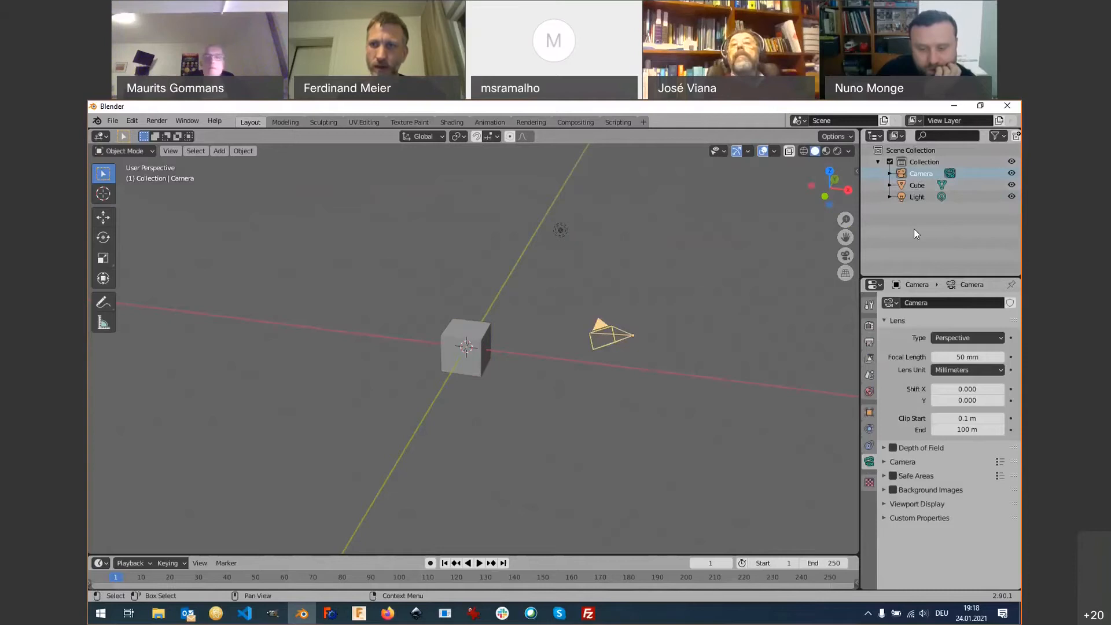
# Expand, then collapse, the Camera, Cube and Light rows in the Outliner.
pyautogui.click(891, 174)
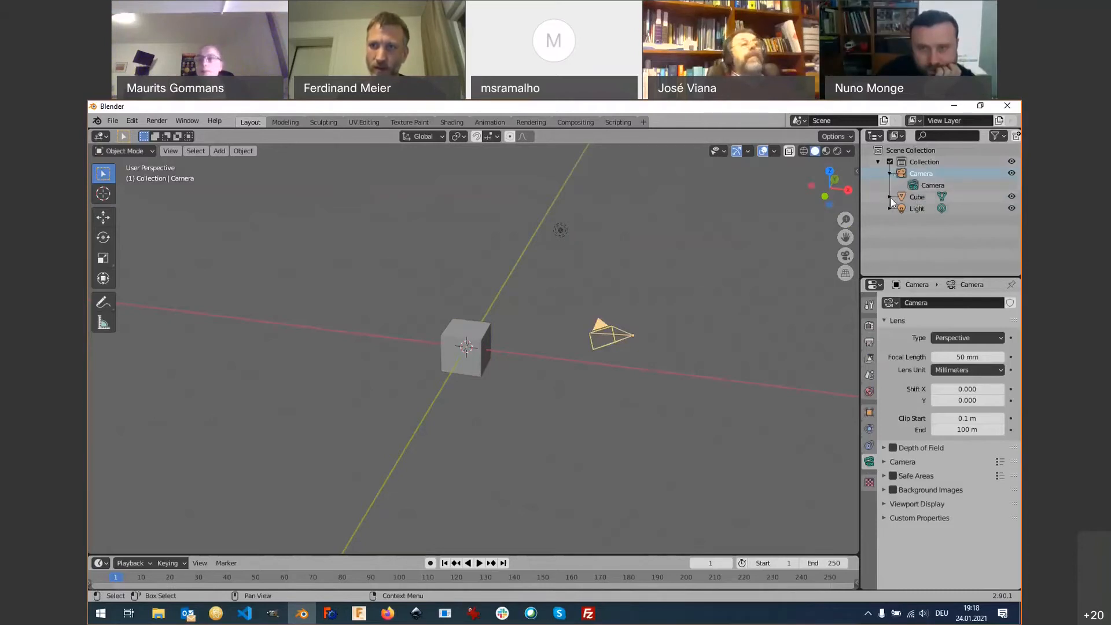
pyautogui.click(891, 197)
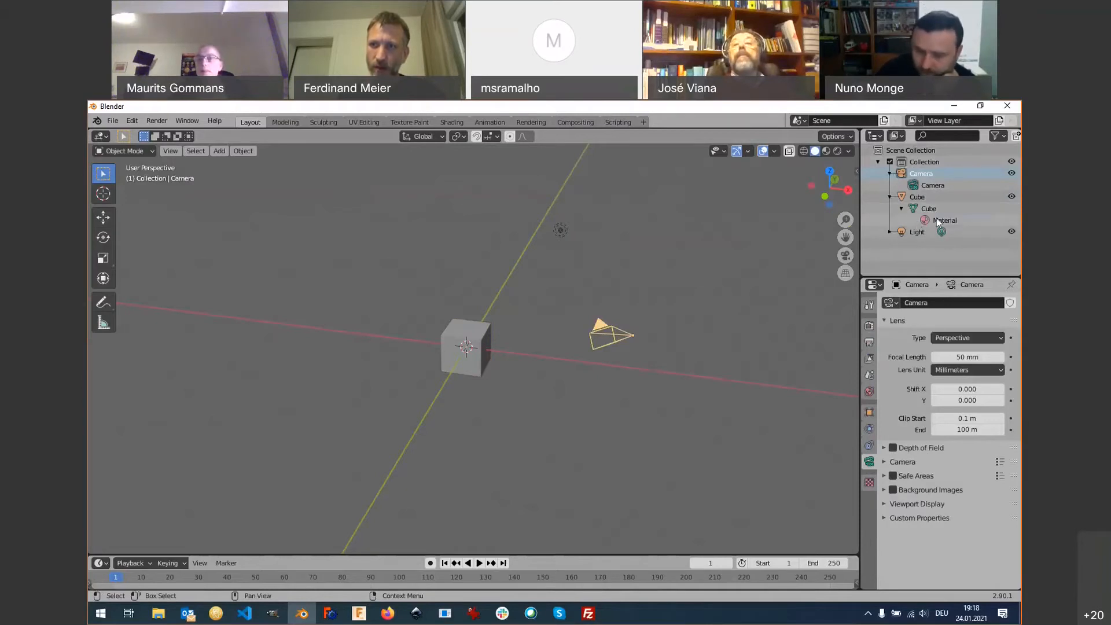
pyautogui.click(891, 231)
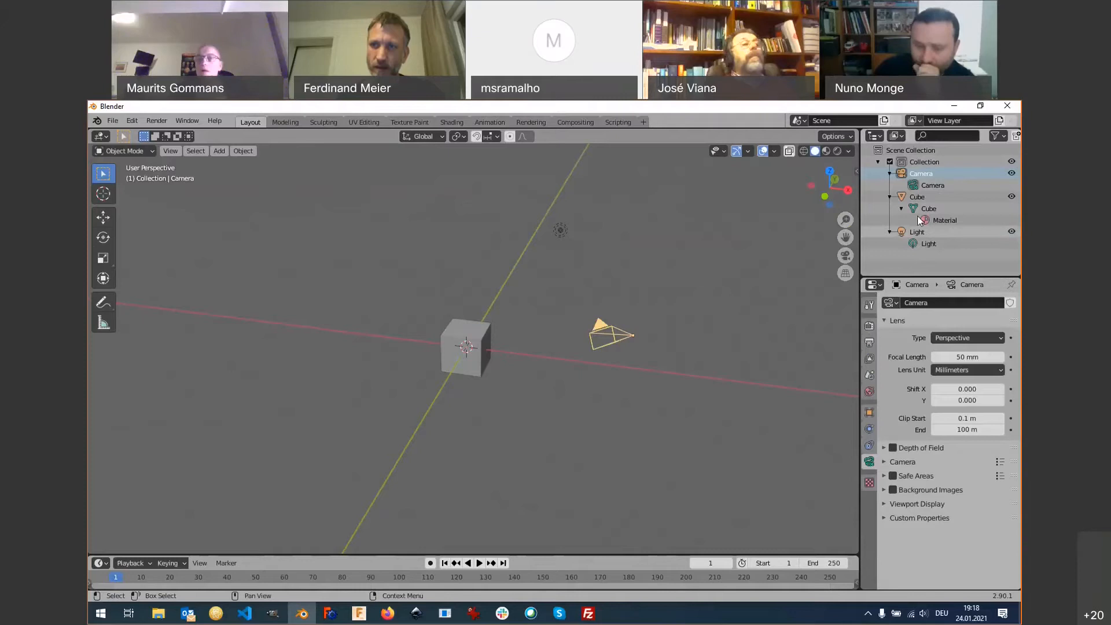
pyautogui.click(891, 232)
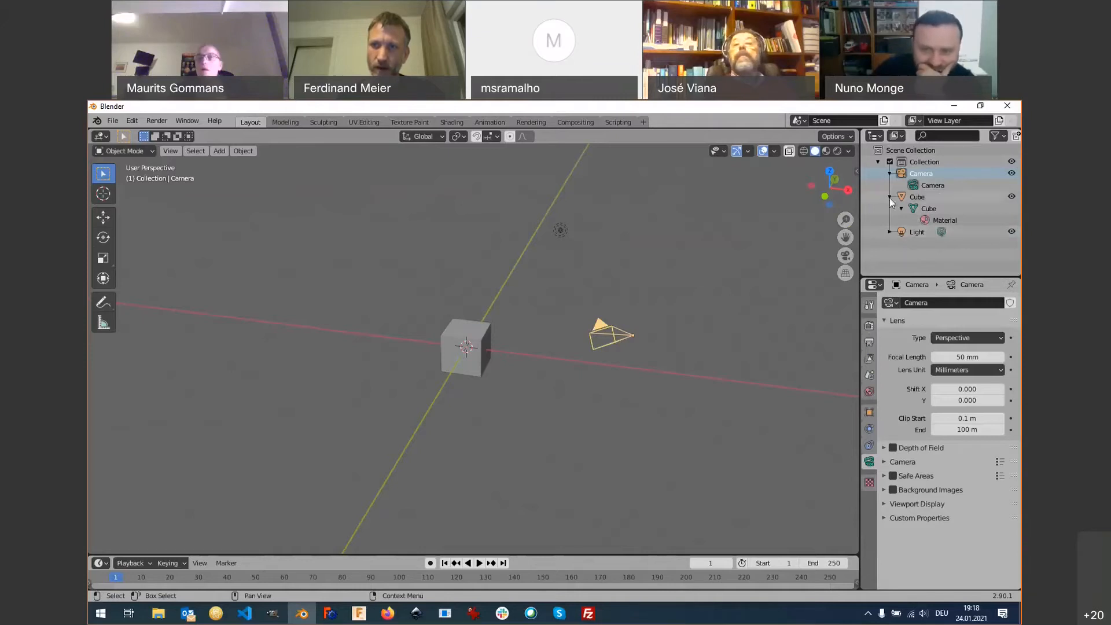
pyautogui.click(890, 197)
pyautogui.click(890, 173)
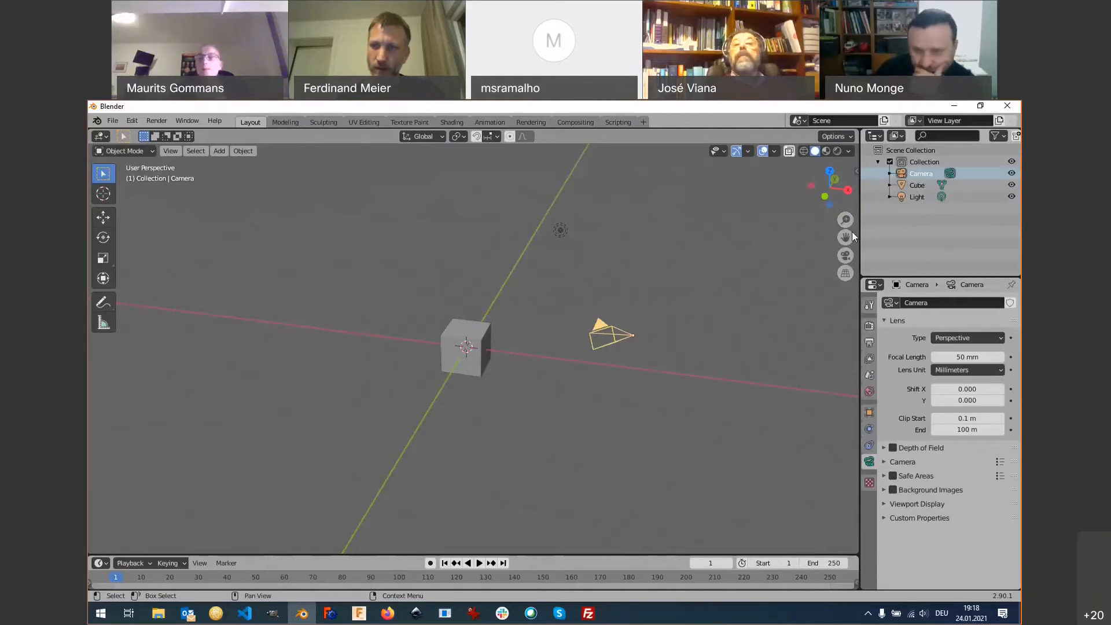
# Leave only the Light selected, then highlight the cursor-to-origin note in Firefox.
pyautogui.click(921, 186)
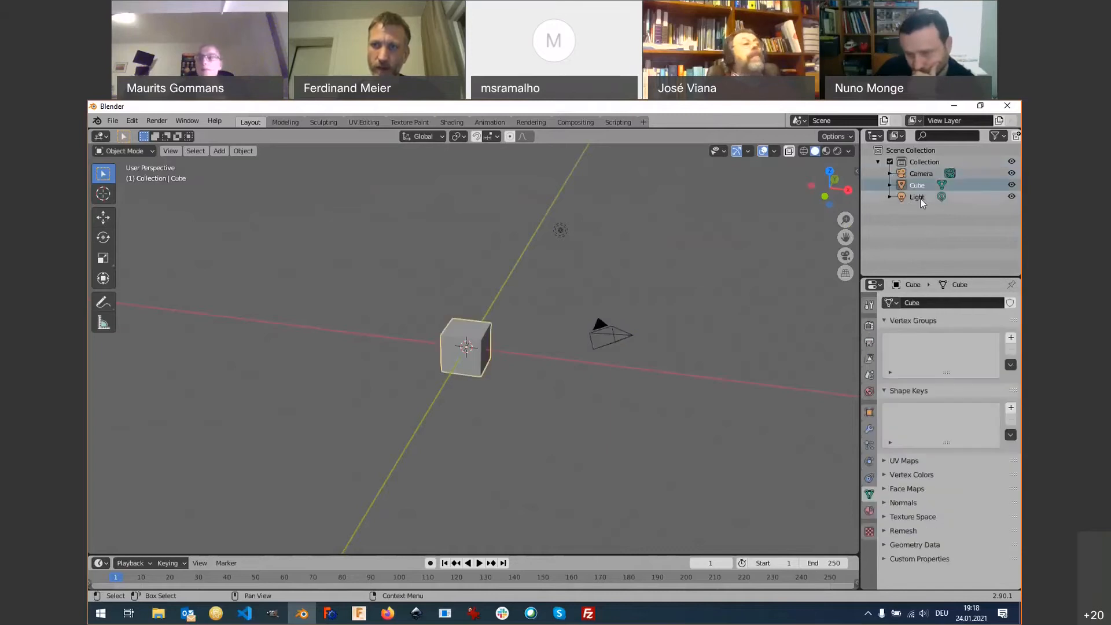
pyautogui.press('Down')
pyautogui.keyDown('shift'); pyautogui.click(928, 174); pyautogui.keyUp('shift')
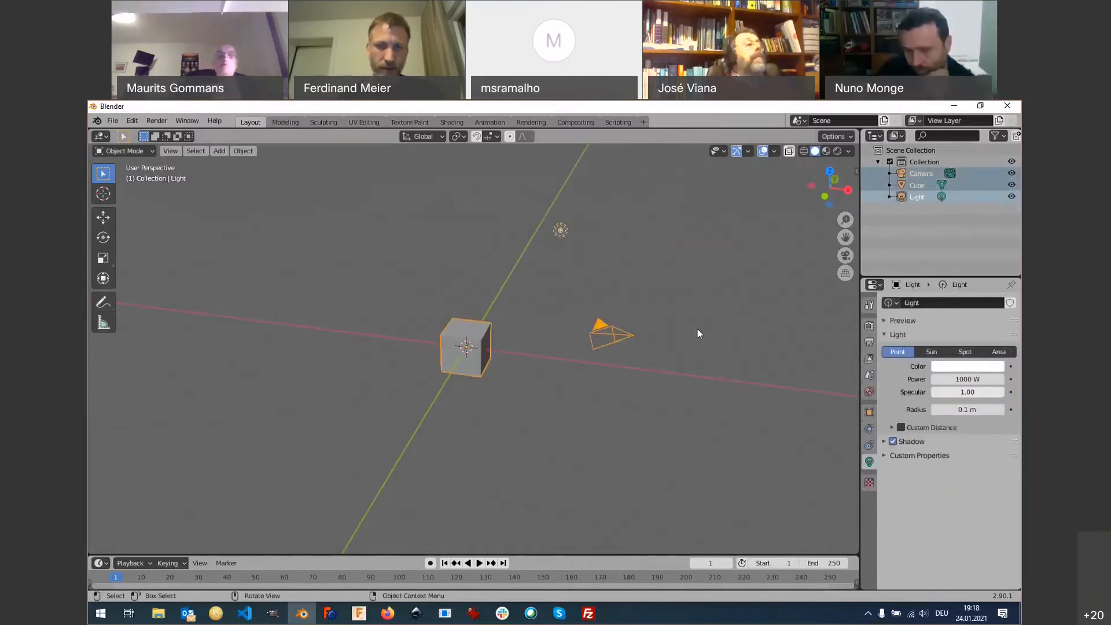
pyautogui.click(670, 294)
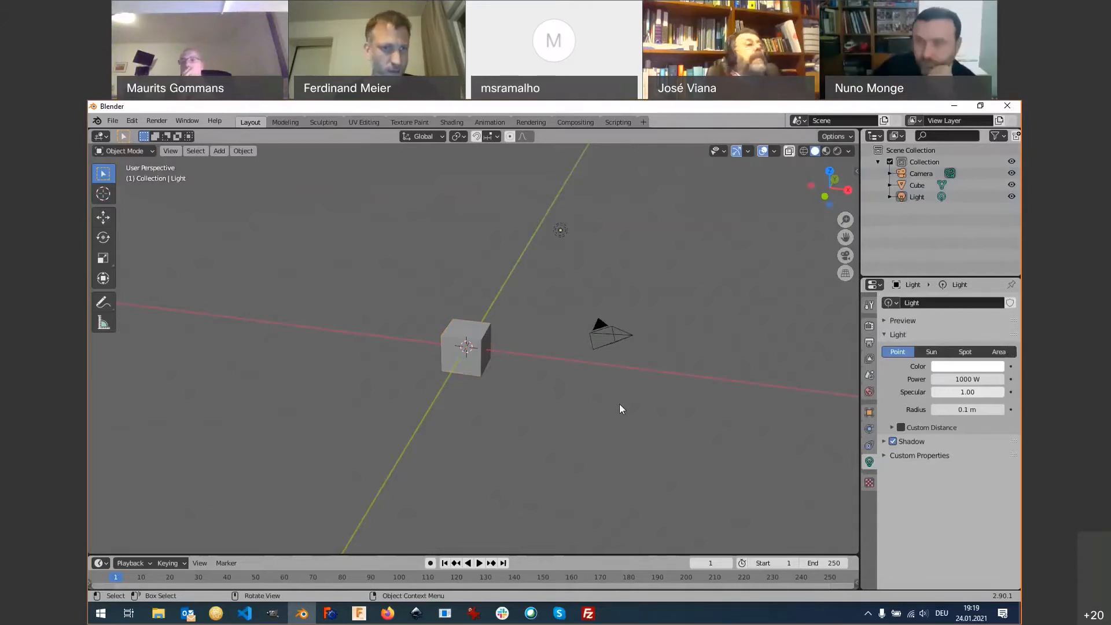
pyautogui.hotkey('alt', 'Tab')
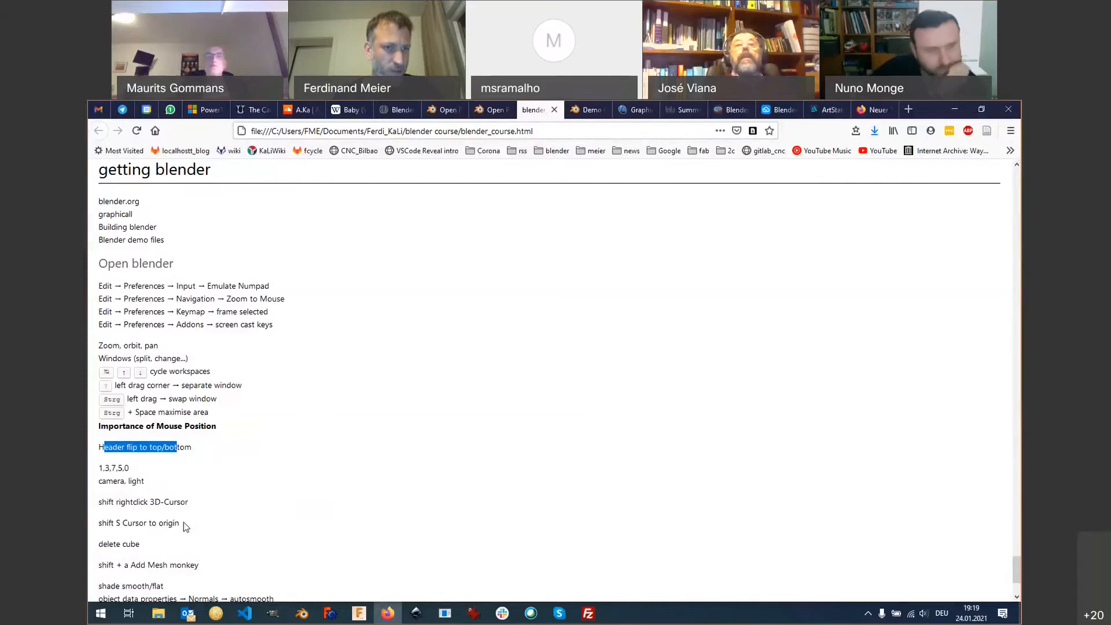
pyautogui.moveTo(183, 523); pyautogui.dragTo(167, 522)
# Highlight the 'shift rightclick 3D-Cursor' and 'shift S Cursor to origin' notes, clear them, and return to Blender.
pyautogui.moveTo(106, 505); pyautogui.dragTo(98, 501)
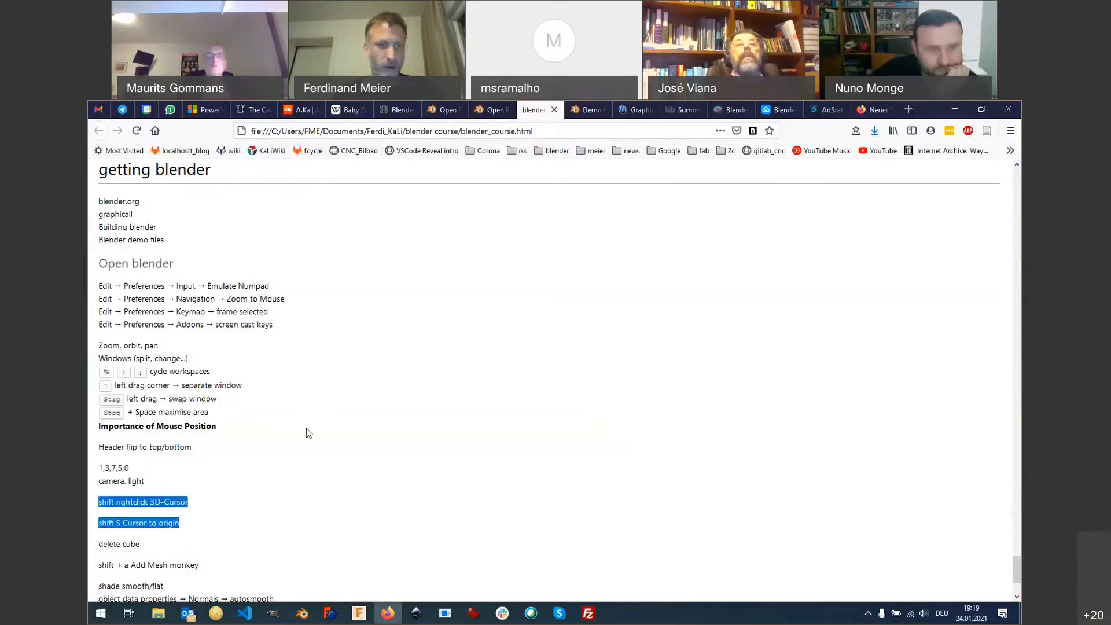
pyautogui.press('alt')
pyautogui.hotkey('alt', 'Tab')
pyautogui.hotkey('alt', 'Tab')
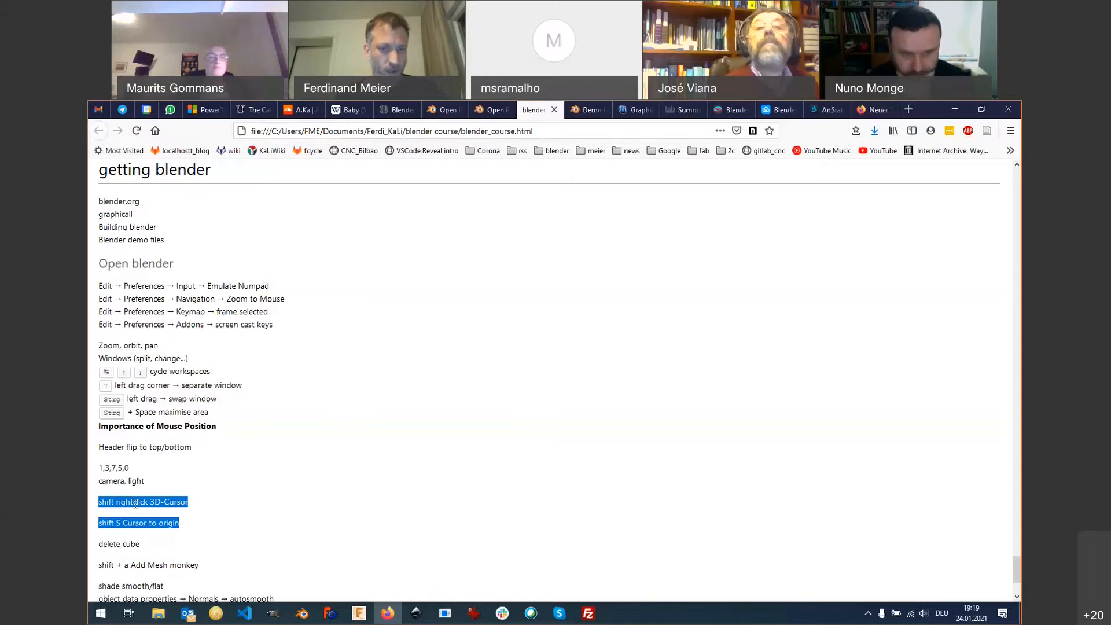
pyautogui.click(186, 490)
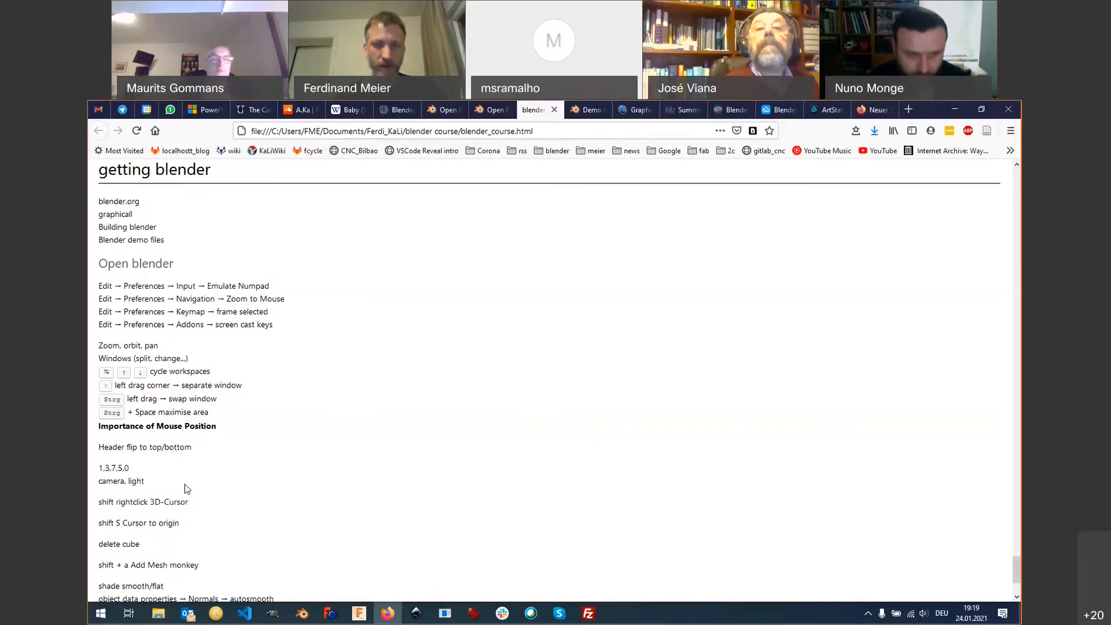
pyautogui.hotkey('alt', 'Tab')
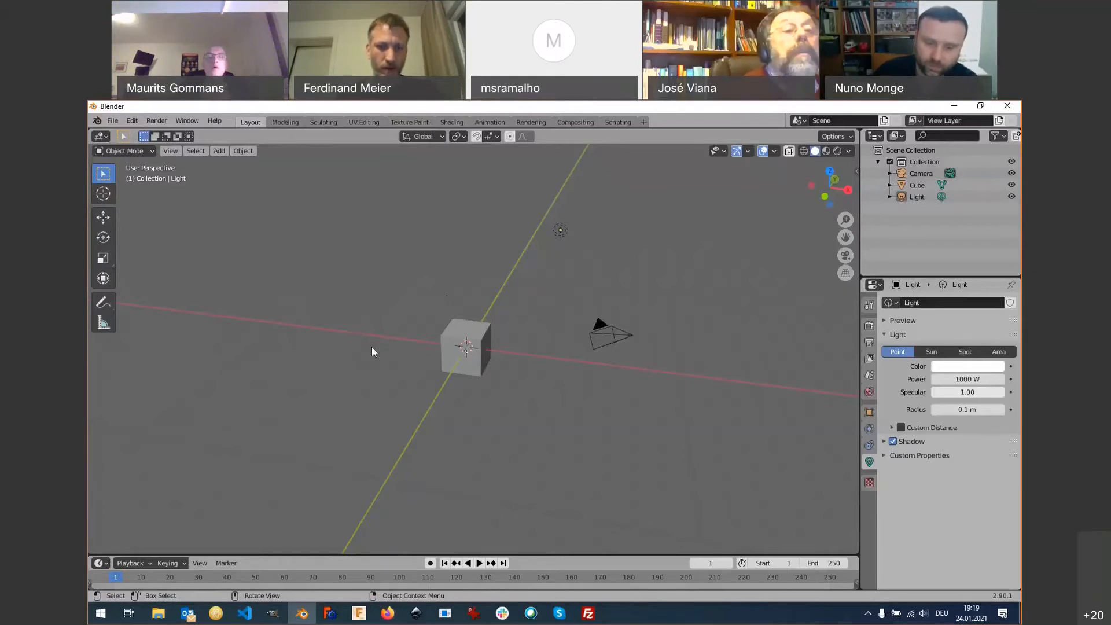
# Shift+right-click to place the 3D cursor just below and right of the cube, then return to the notes.
pyautogui.hotkey('alt', 'Tab')
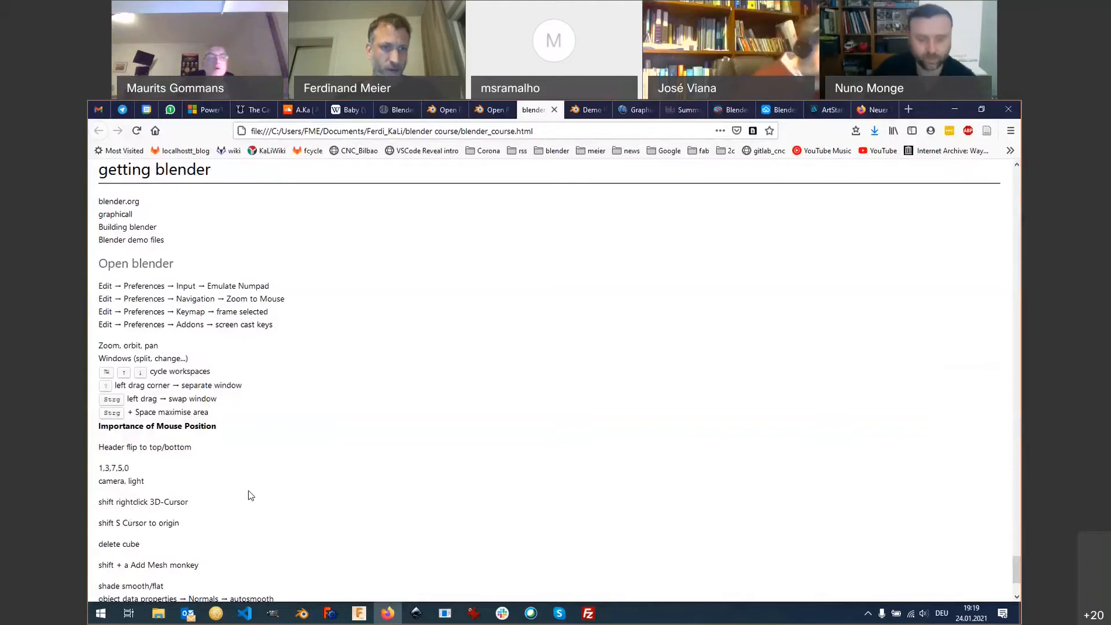
pyautogui.hotkey('alt', 'Tab')
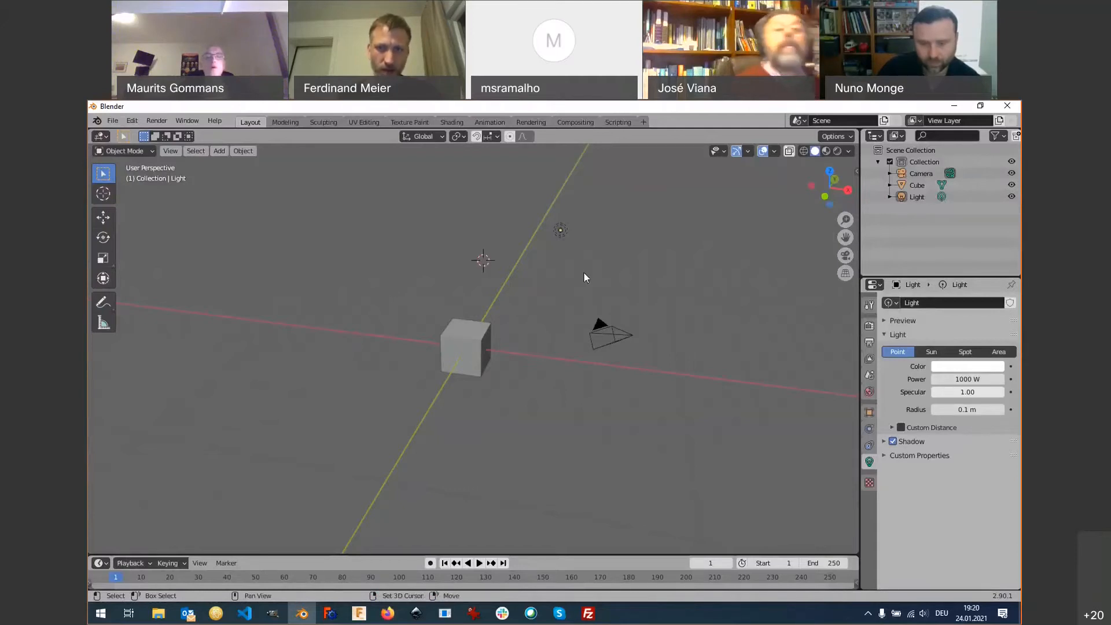
pyautogui.keyDown('shift'); pyautogui.rightClick(565, 408); pyautogui.keyUp('shift')
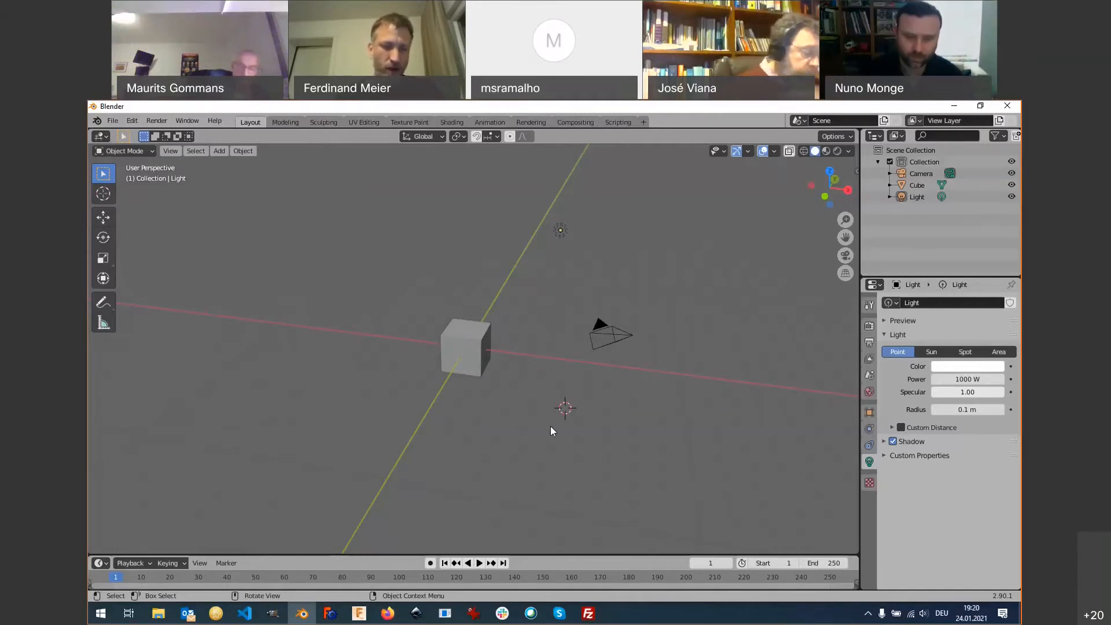
pyautogui.keyDown('shift'); pyautogui.rightClick(526, 383); pyautogui.keyUp('shift')
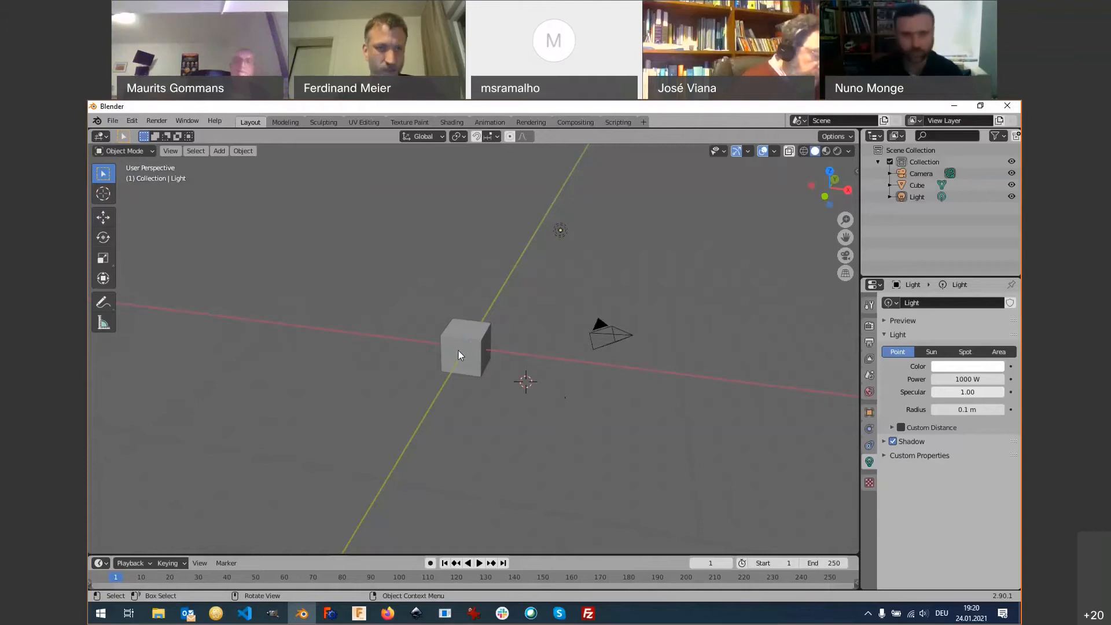
pyautogui.hotkey('alt', 'Tab')
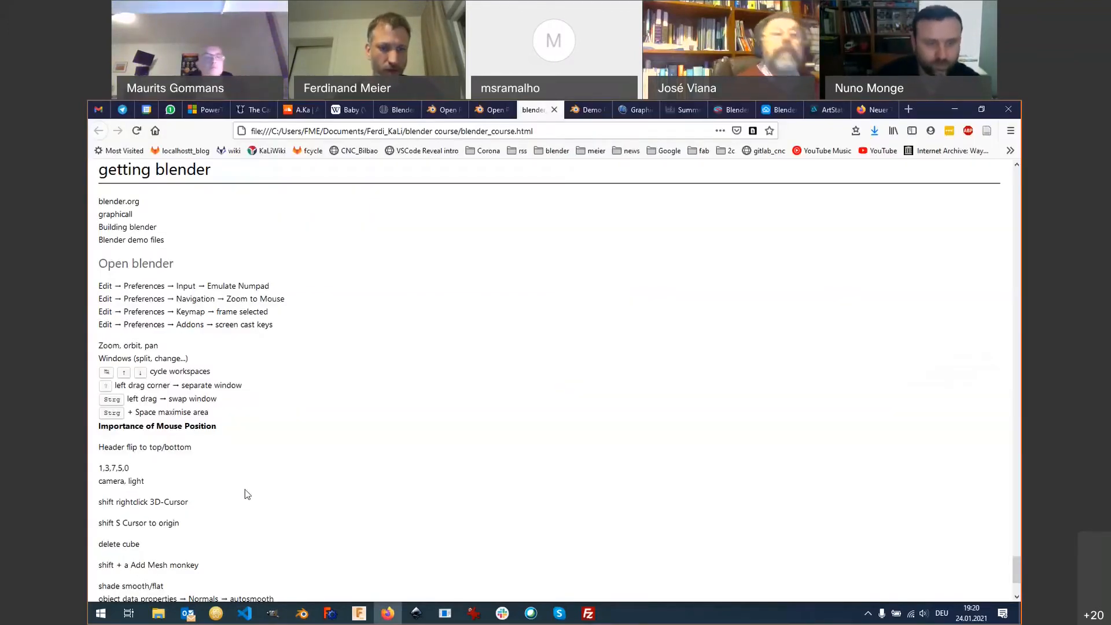
# Return to Blender and bring up the Shift+S Snap menu.
pyautogui.hotkey('alt', 'Tab')
pyautogui.hotkey('shift', 's')
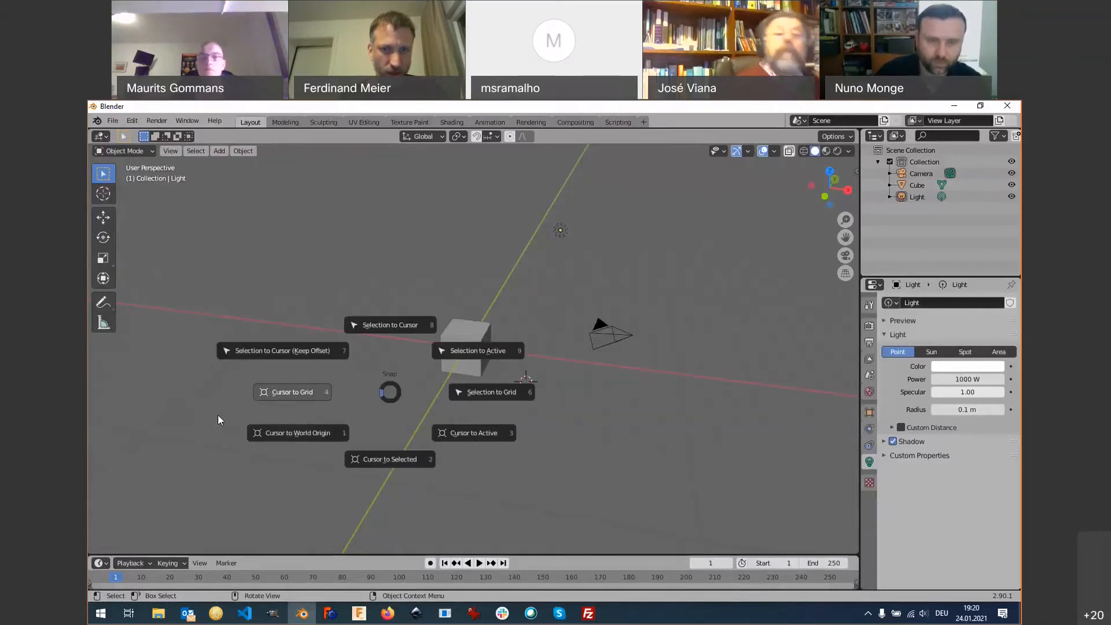
# Repeatedly use the Shift+S Snap menu's Cursor to World Origin to center the 3D cursor in the cube.
pyautogui.click(288, 433)
pyautogui.hotkey('shift', 's')
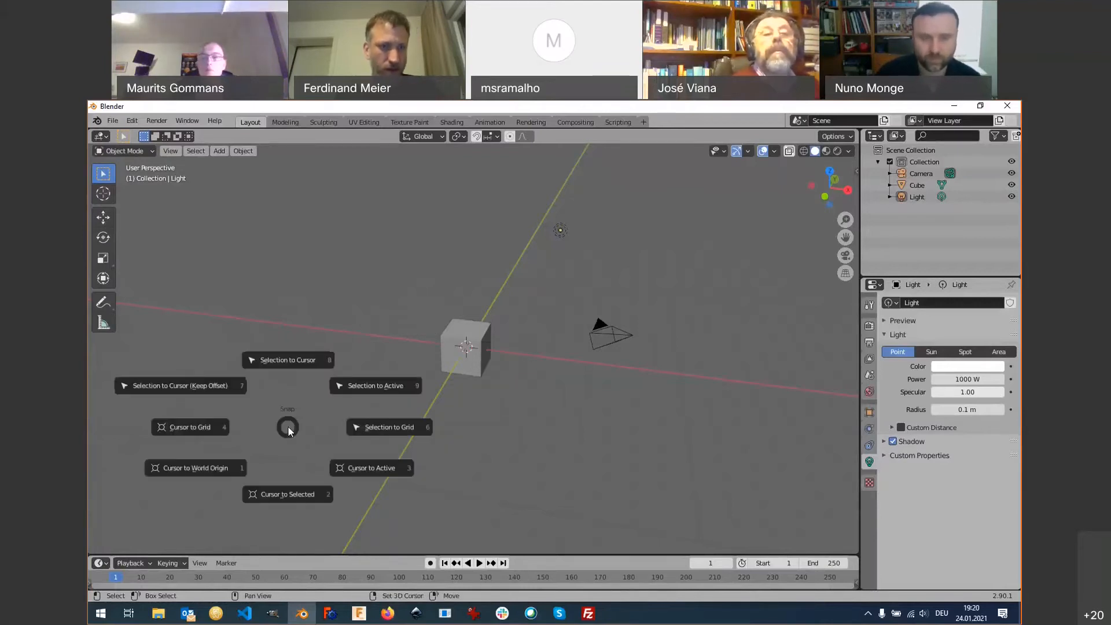
pyautogui.click(241, 468)
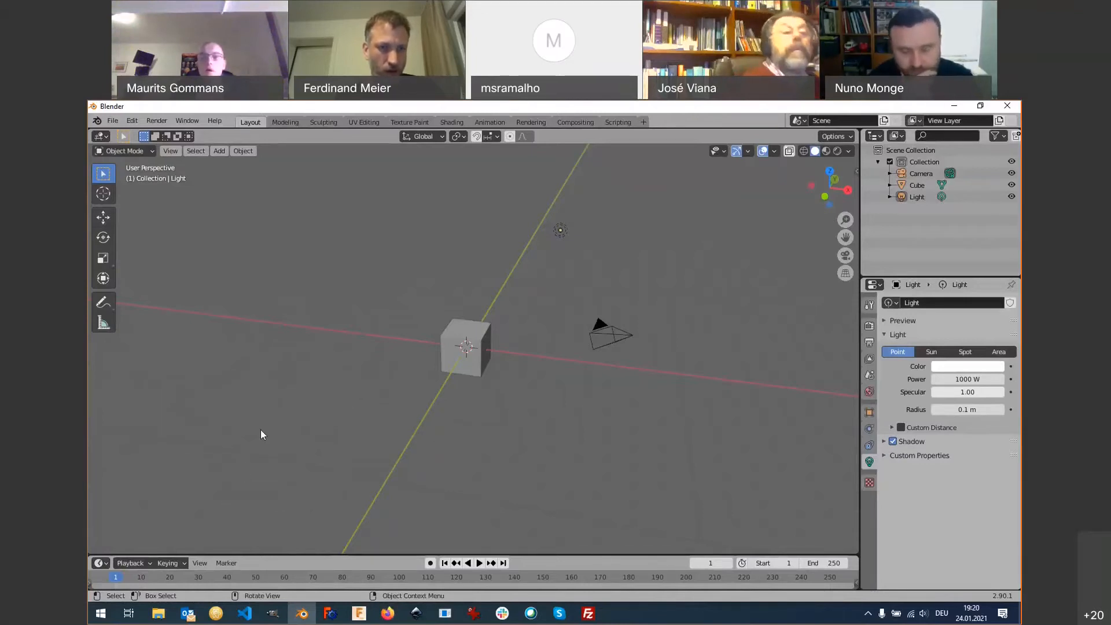
pyautogui.hotkey('shift', 's')
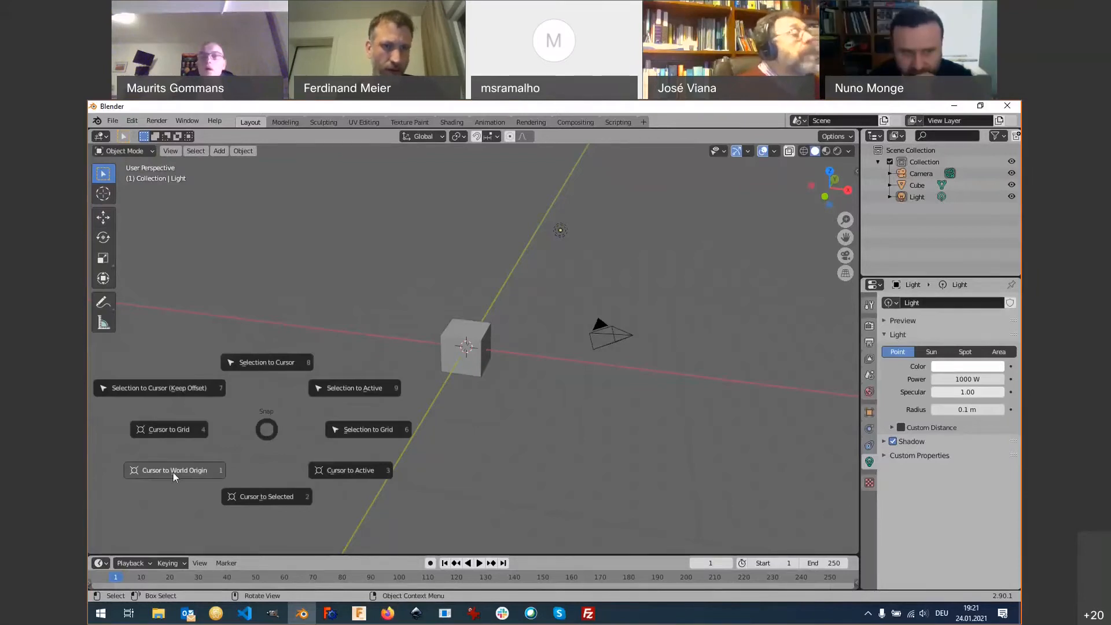
pyautogui.press('8')
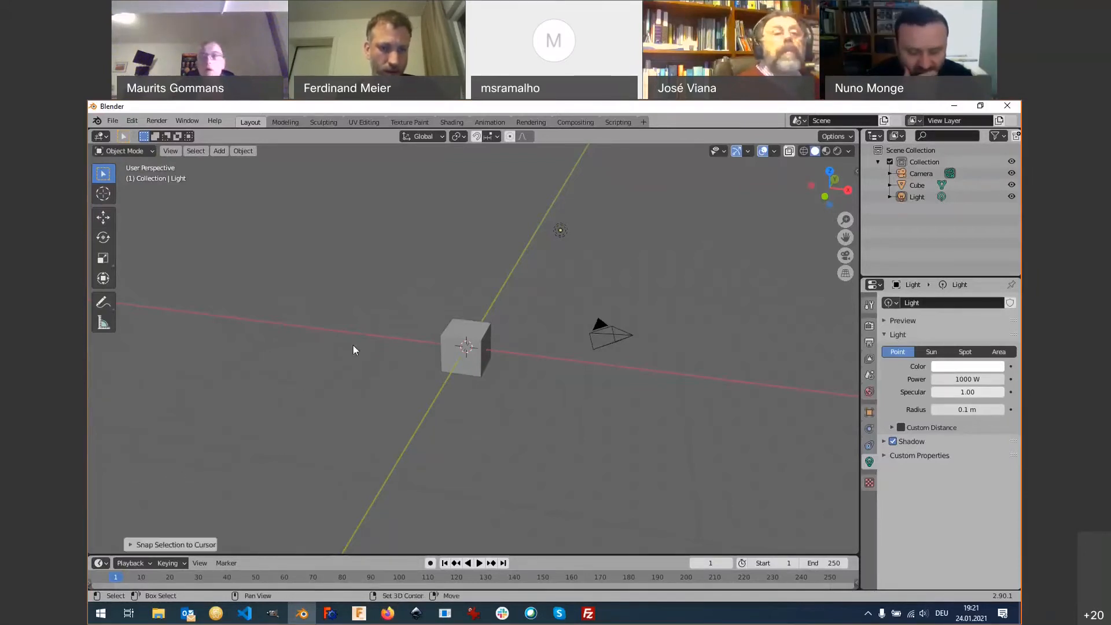
pyautogui.hotkey('shift', 's')
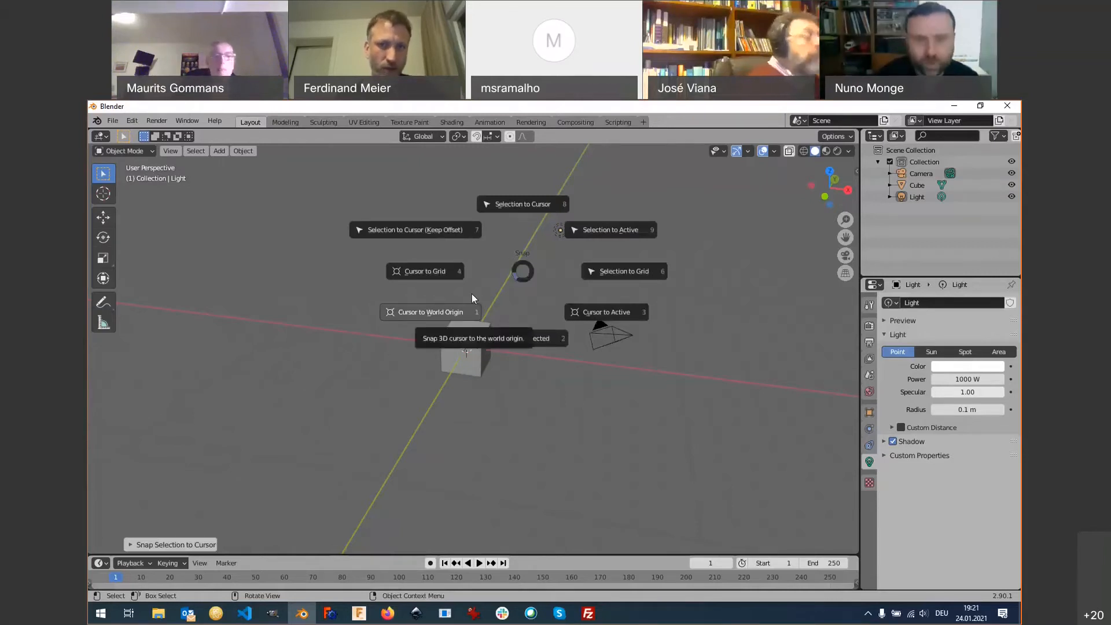
pyautogui.click(315, 409)
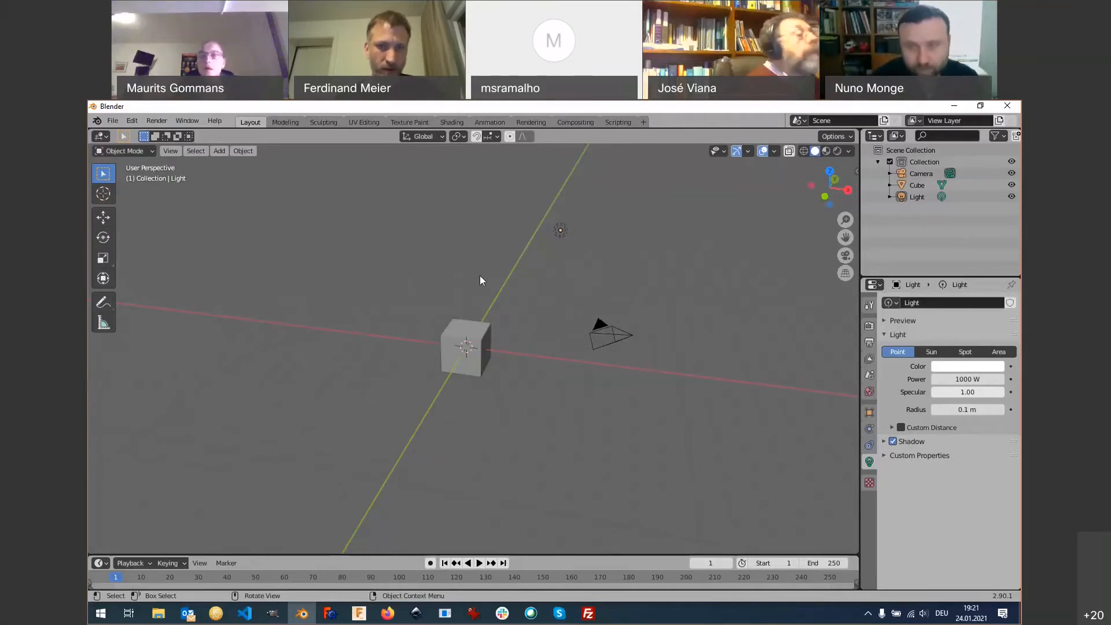
pyautogui.hotkey('shift', 's')
pyautogui.click(255, 425)
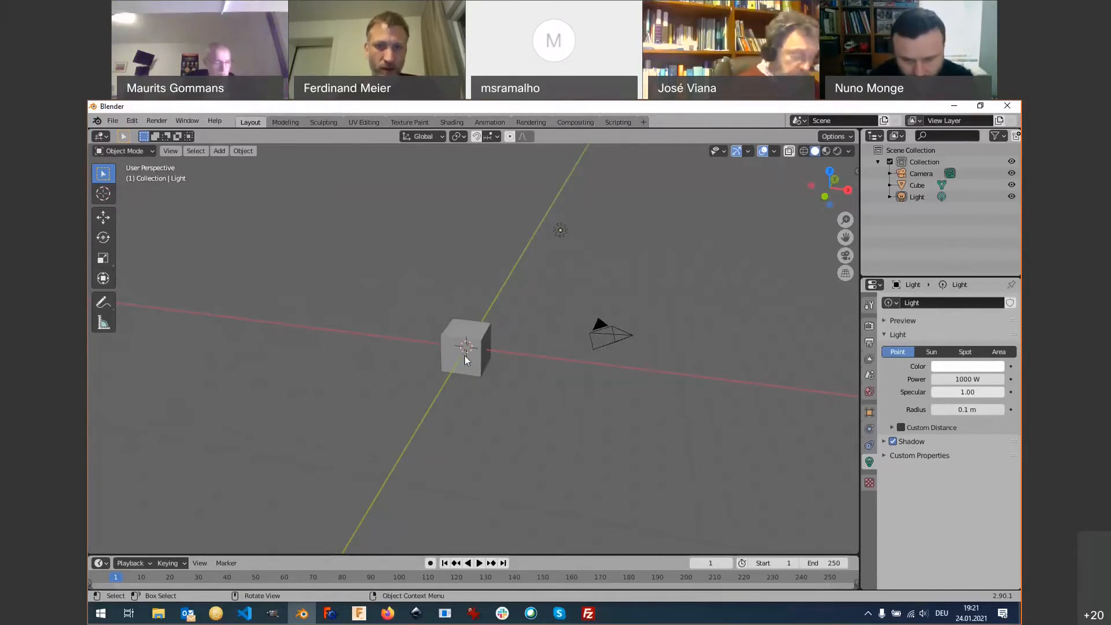
# Place the 3D cursor left of the cube and check it in the Front, Right and Top views.
pyautogui.scroll(3, 468, 352)
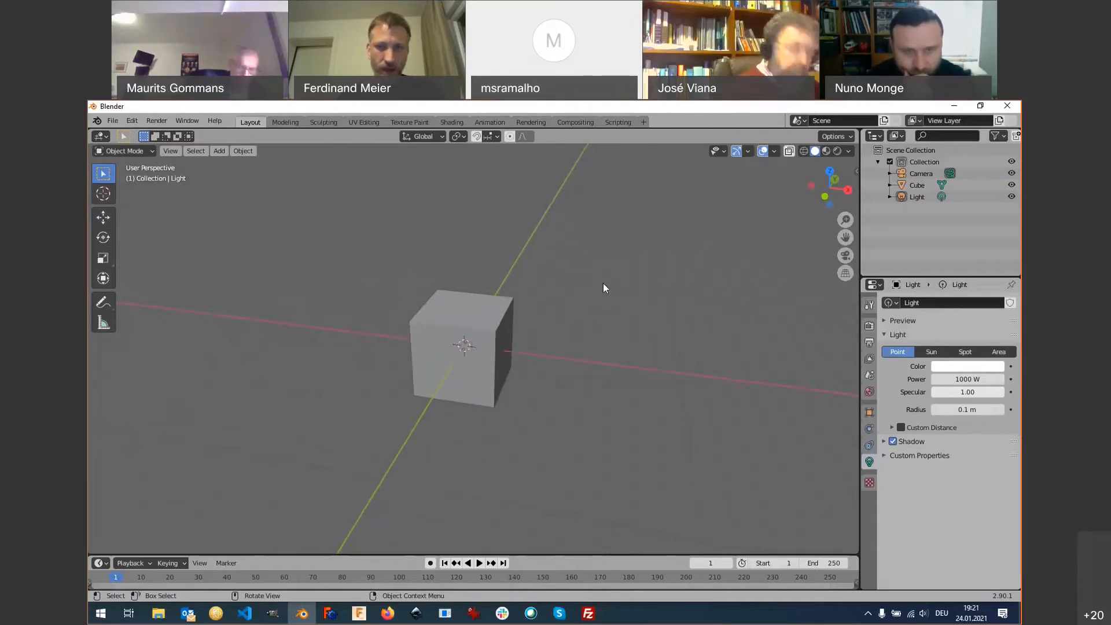
pyautogui.keyDown('shift'); pyautogui.rightClick(446, 228); pyautogui.keyUp('shift')
pyautogui.keyDown('shift'); pyautogui.rightClick(280, 278); pyautogui.keyUp('shift')
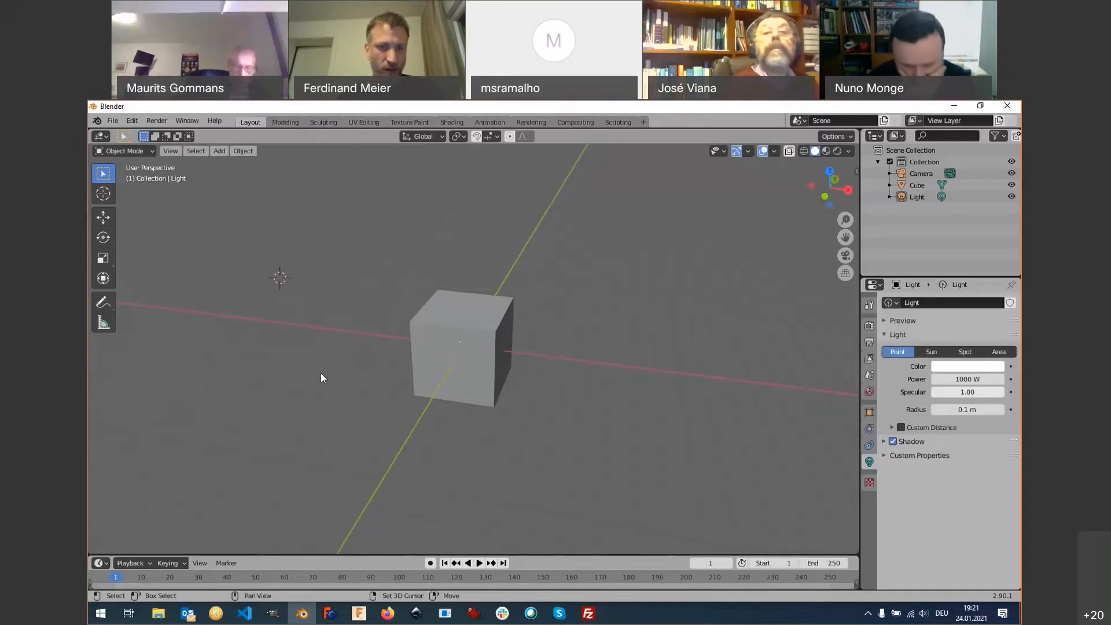
pyautogui.press('KP_1')
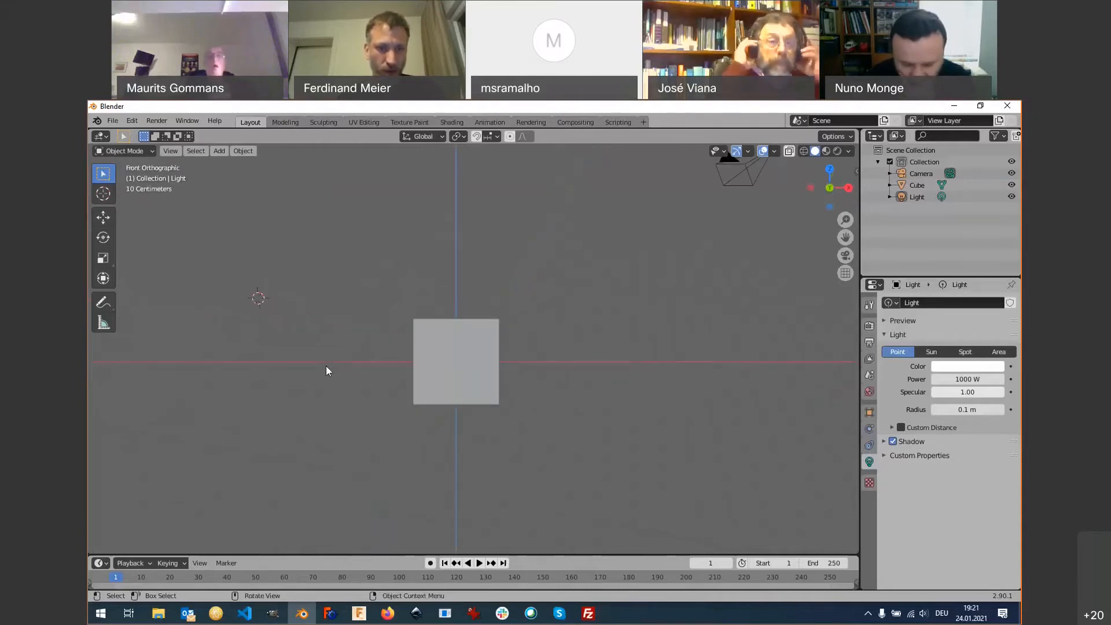
pyautogui.press('KP_3')
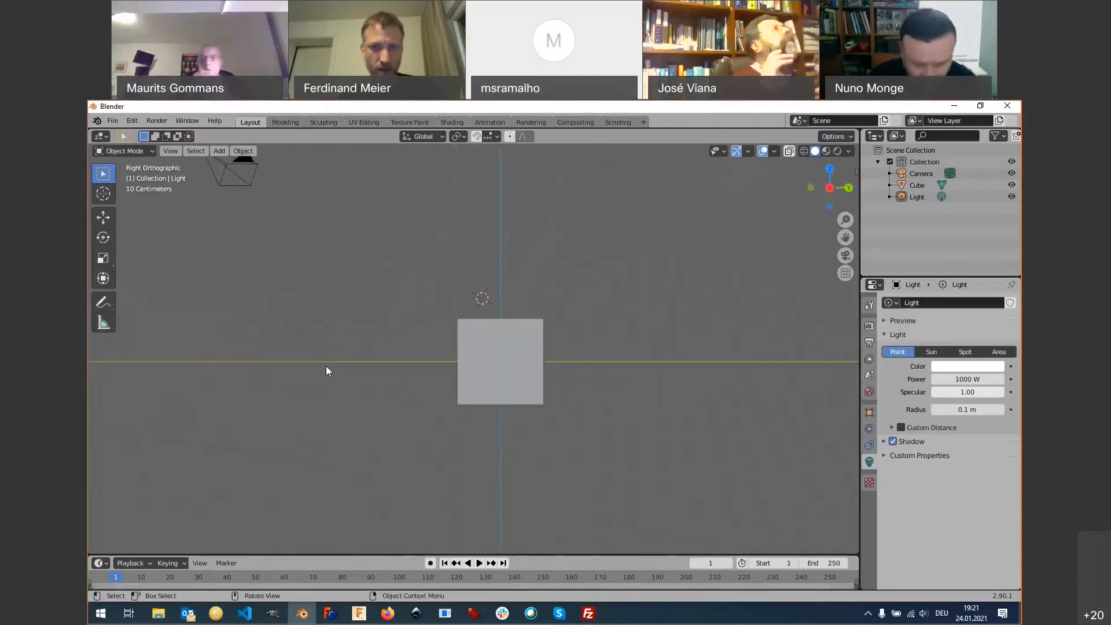
pyautogui.press('KP_7')
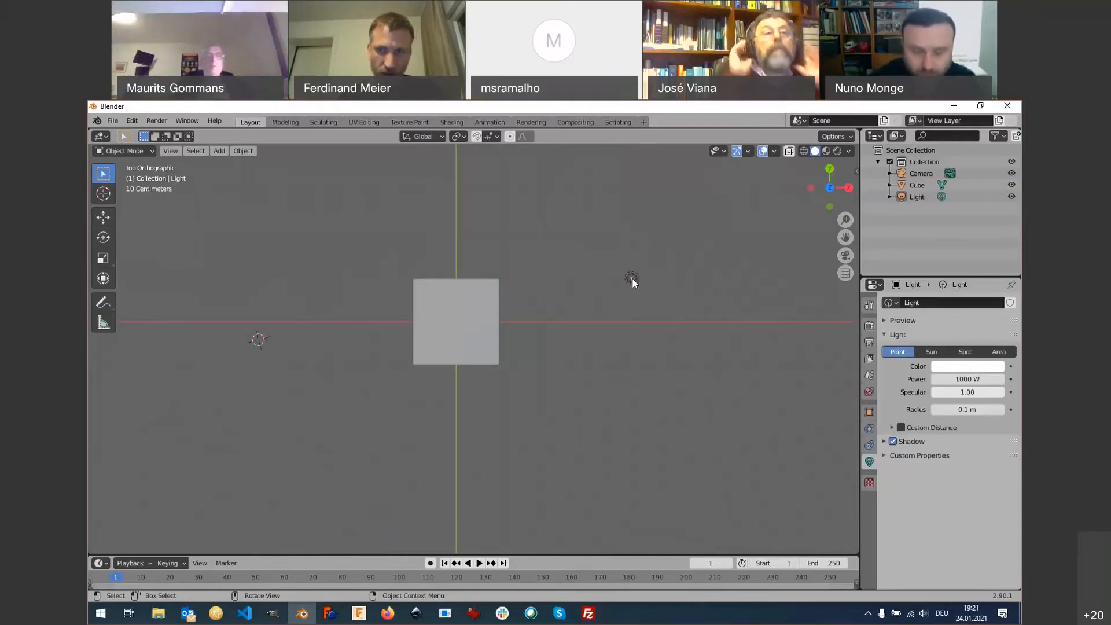
pyautogui.press('KP_1')
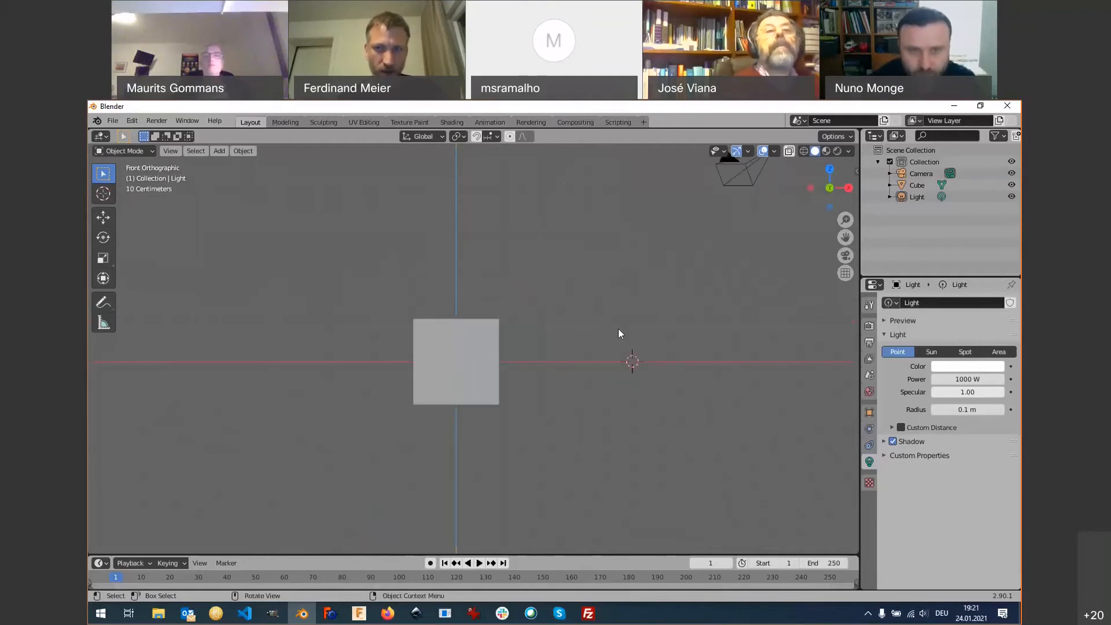
pyautogui.scroll(-2, 618, 334)
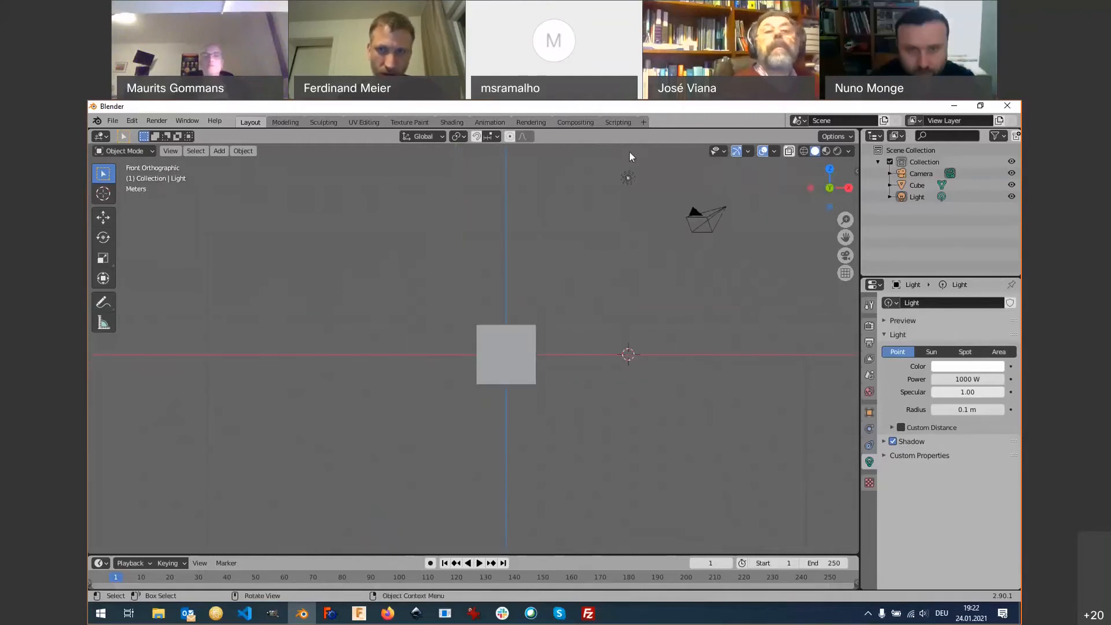
# Place the 3D cursor at the light's position, then check it from side, top and orbited angles.
pyautogui.keyDown('shift'); pyautogui.rightClick(628, 179); pyautogui.keyUp('shift')
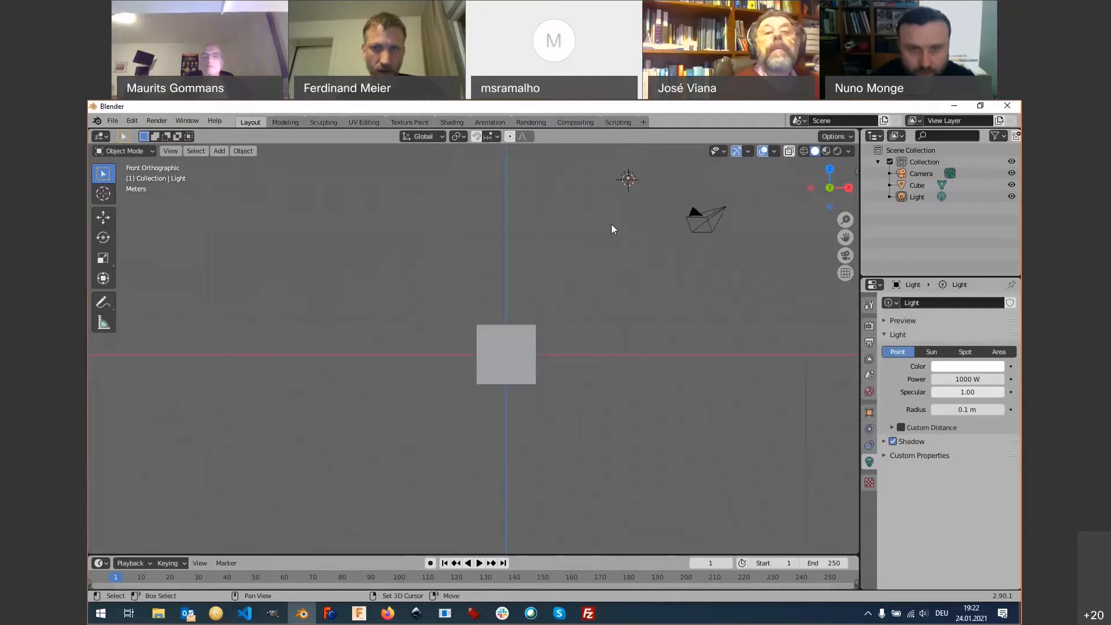
pyautogui.press('KP_3')
pyautogui.moveTo(596, 299); pyautogui.dragTo(595, 298, button='middle')
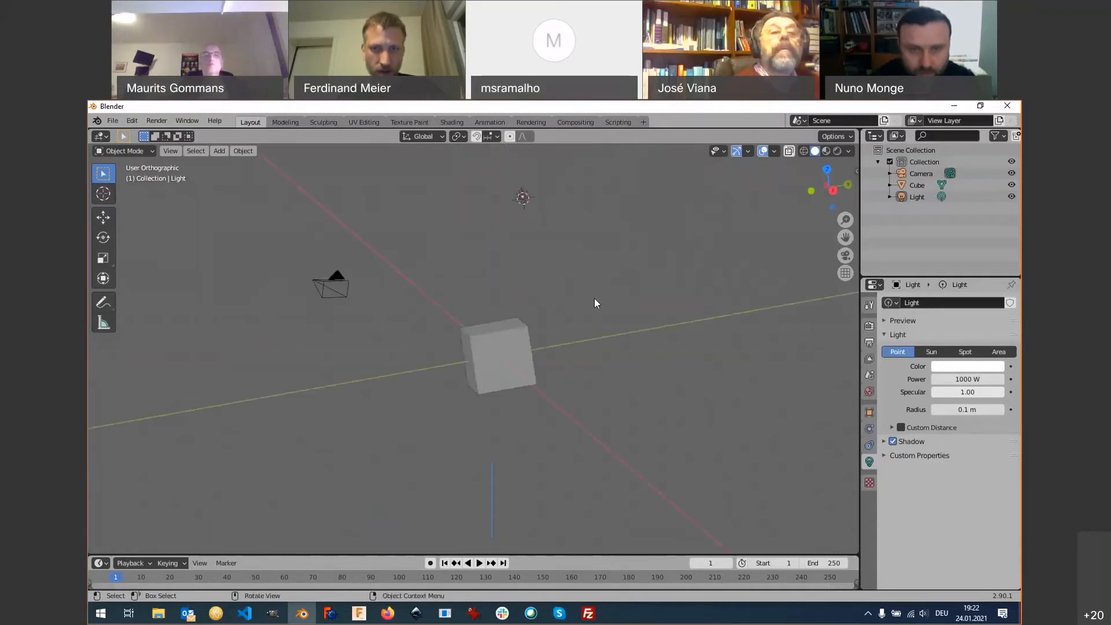
pyautogui.press('KP_7')
pyautogui.moveTo(596, 363); pyautogui.dragTo(667, 216, button='middle')
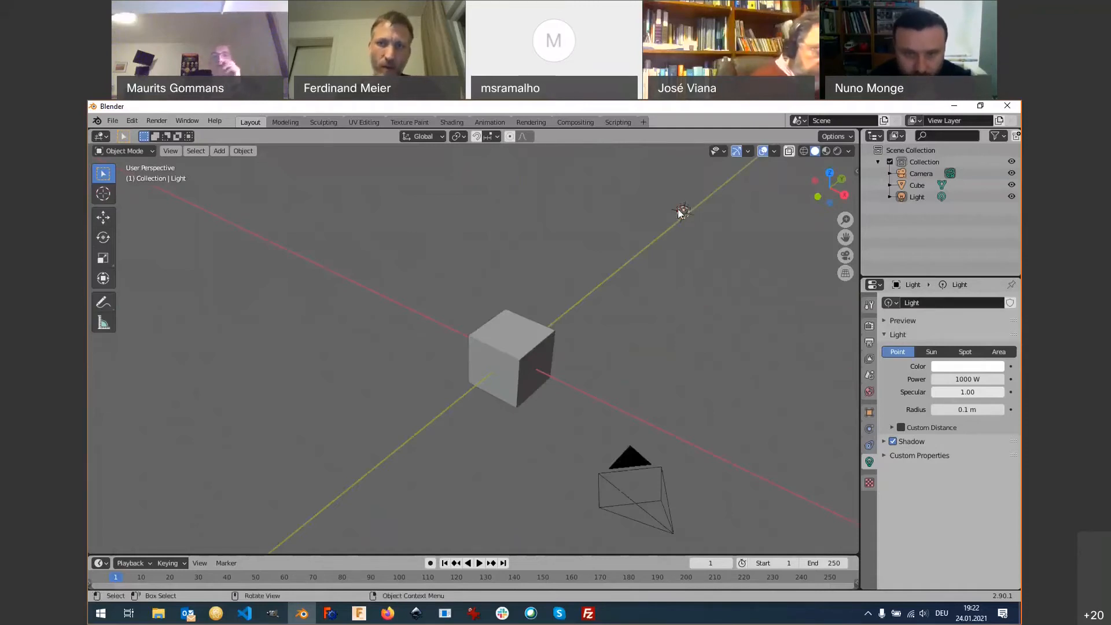
pyautogui.moveTo(616, 353); pyautogui.dragTo(517, 347, button='middle')
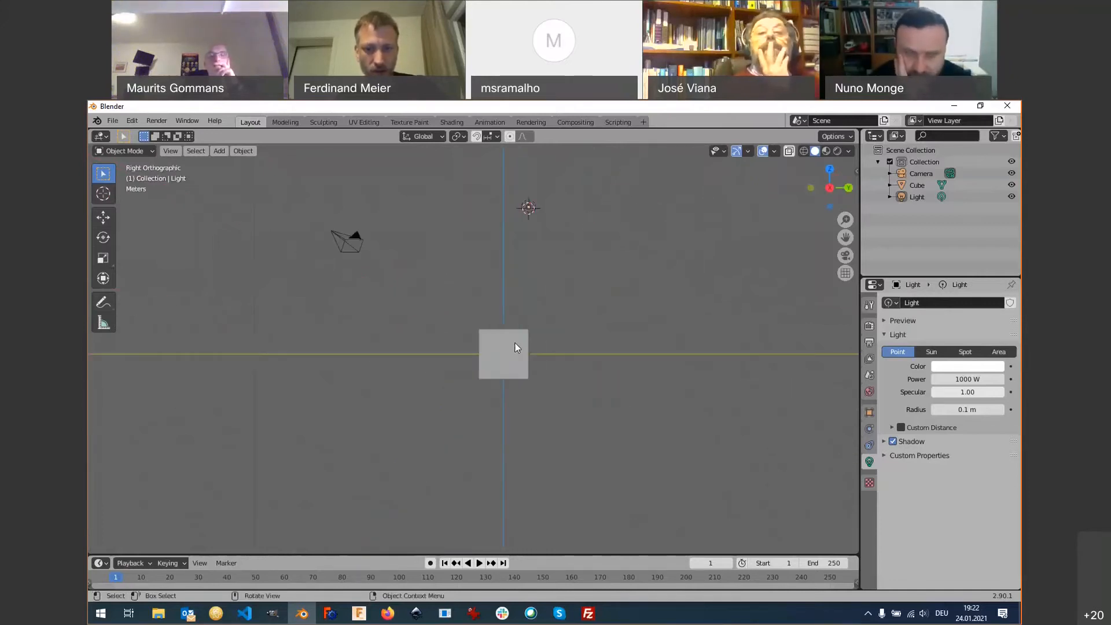
pyautogui.press('KP_7')
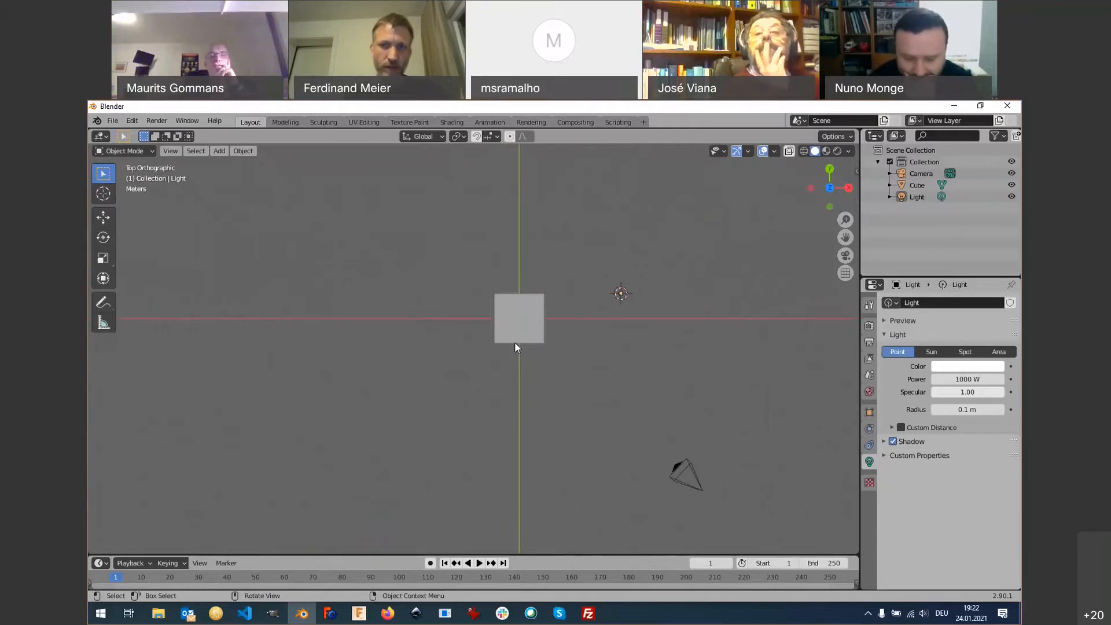
pyautogui.moveTo(517, 348); pyautogui.dragTo(565, 323, button='middle')
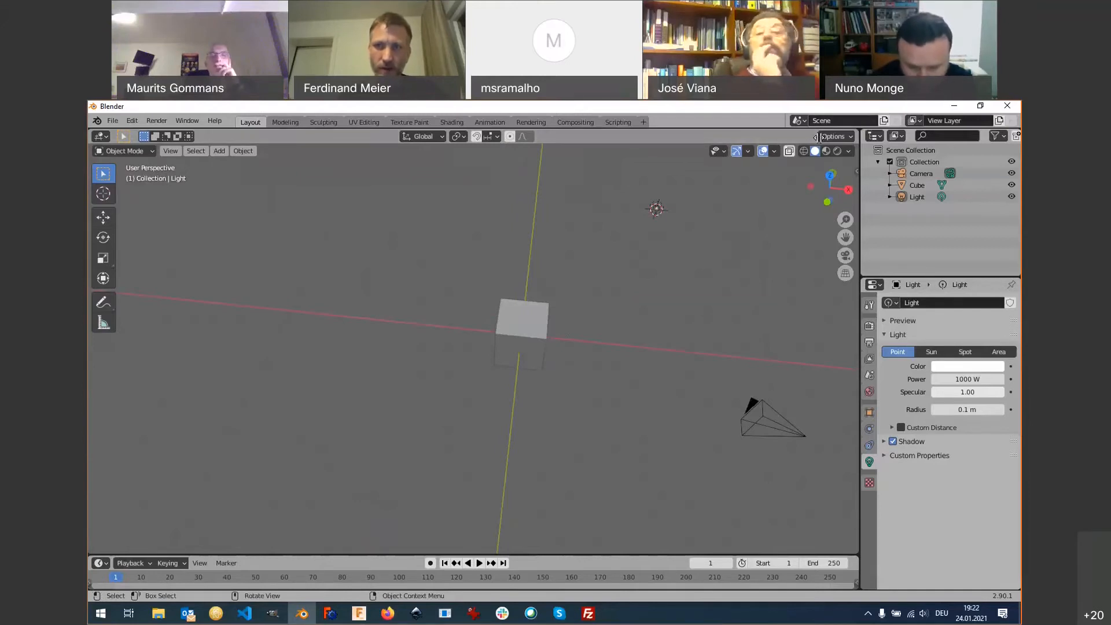
# Split the viewport into three areas showing top, right-side and front orthographic views.
pyautogui.moveTo(822, 136); pyautogui.dragTo(616, 171)
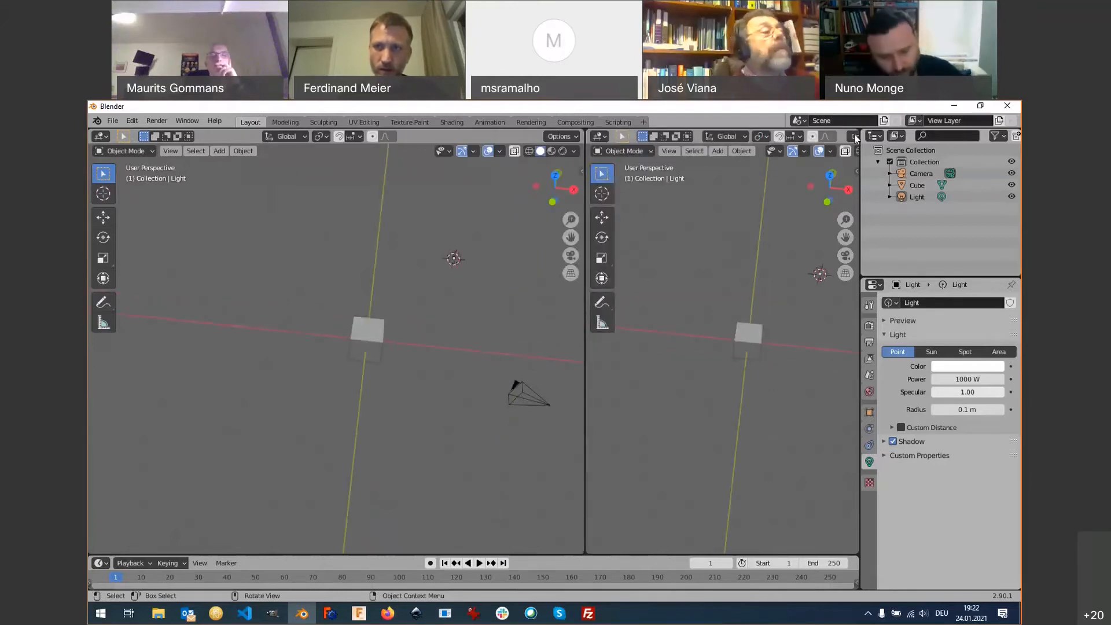
pyautogui.moveTo(856, 138); pyautogui.dragTo(851, 173)
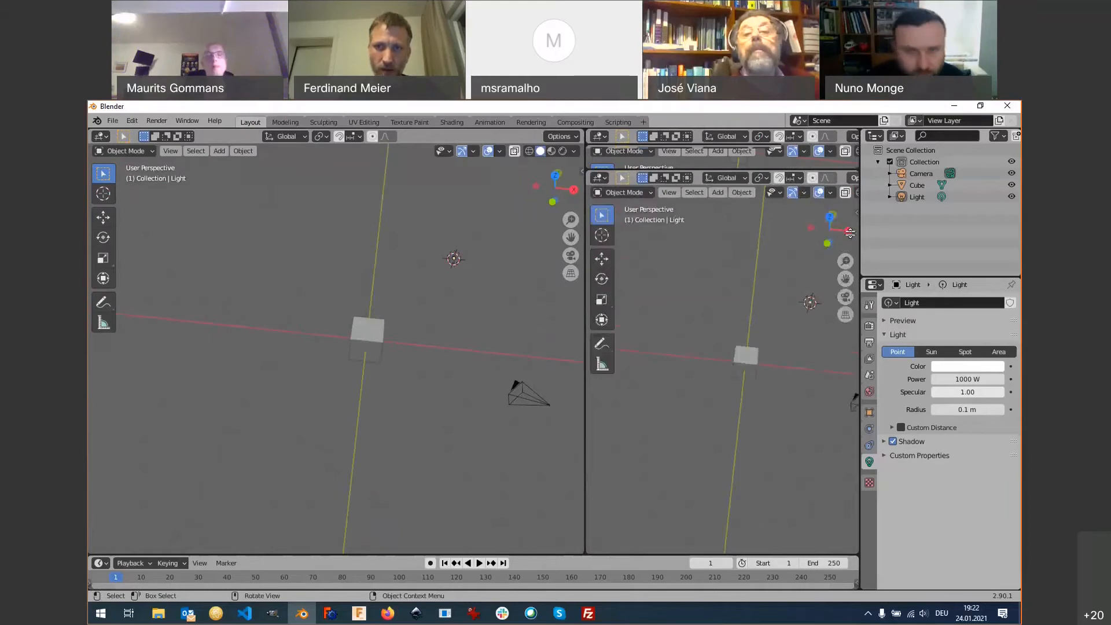
pyautogui.moveTo(850, 232); pyautogui.dragTo(822, 323)
pyautogui.press('KP_7')
pyautogui.press('KP_3')
pyautogui.press('KP_3')
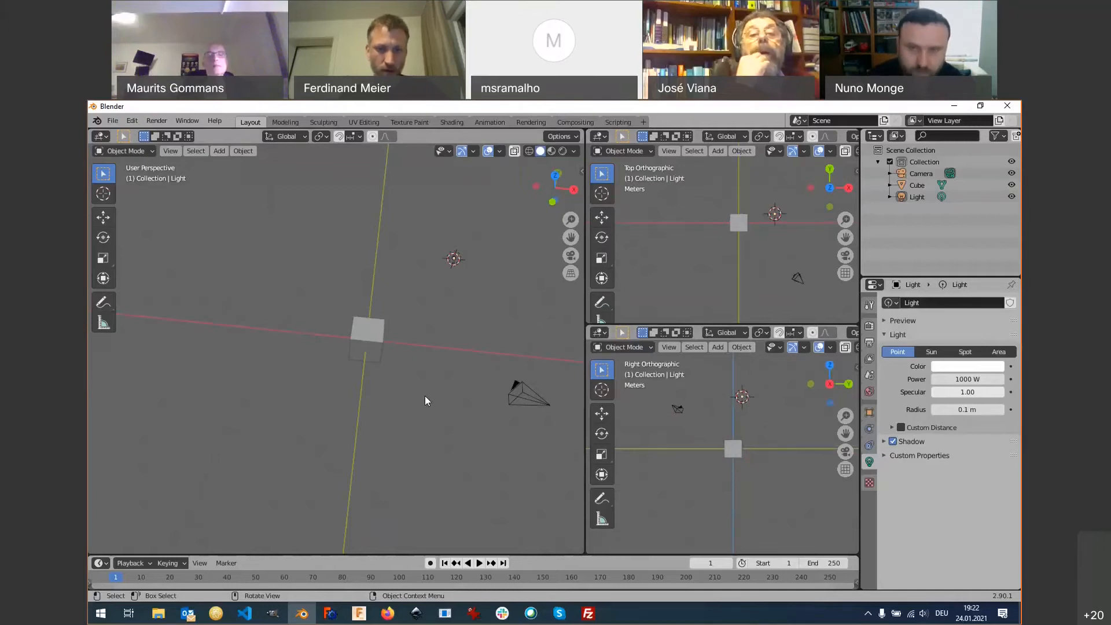
pyautogui.moveTo(367, 397); pyautogui.dragTo(382, 374, button='middle')
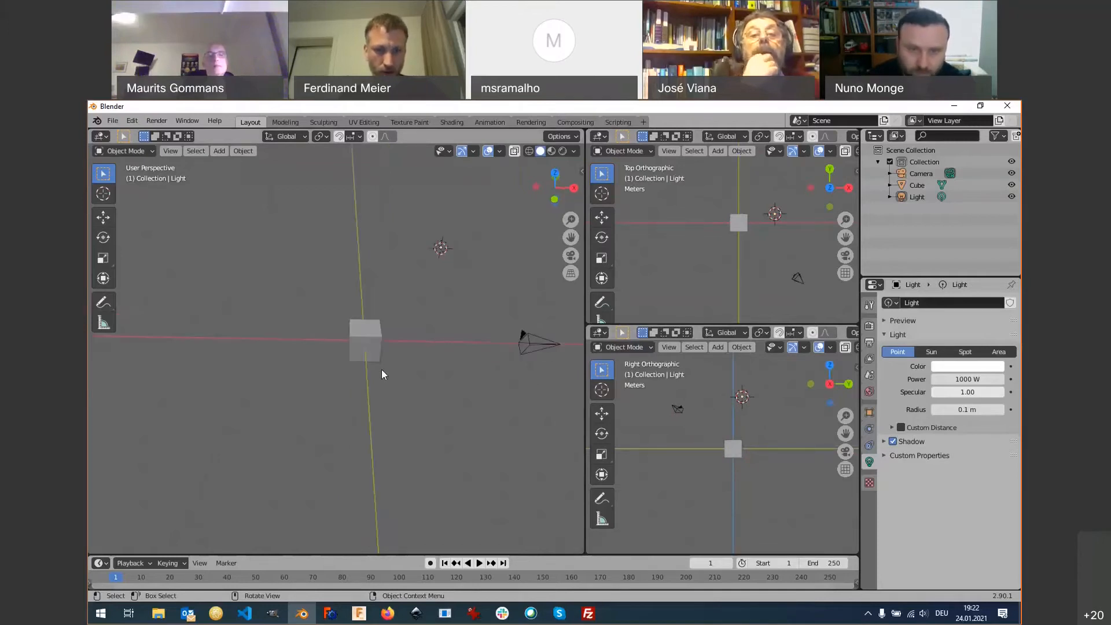
pyautogui.press('KP_1')
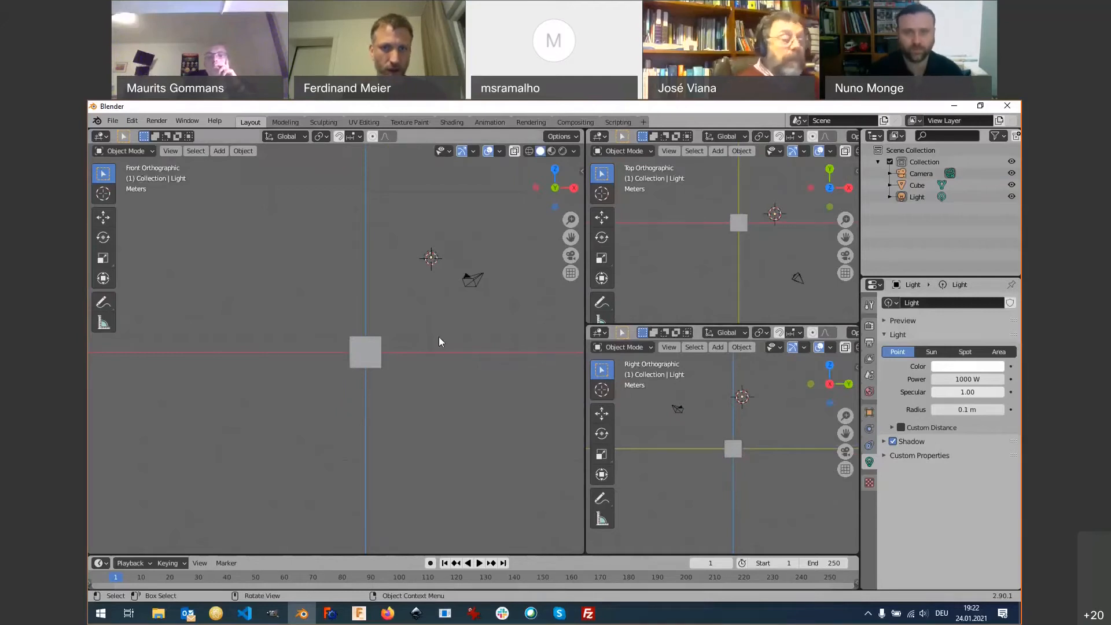
# Select the cube in the front view, then switch to the Firefox course notes.
pyautogui.rightClick(379, 361)
pyautogui.press('Escape')
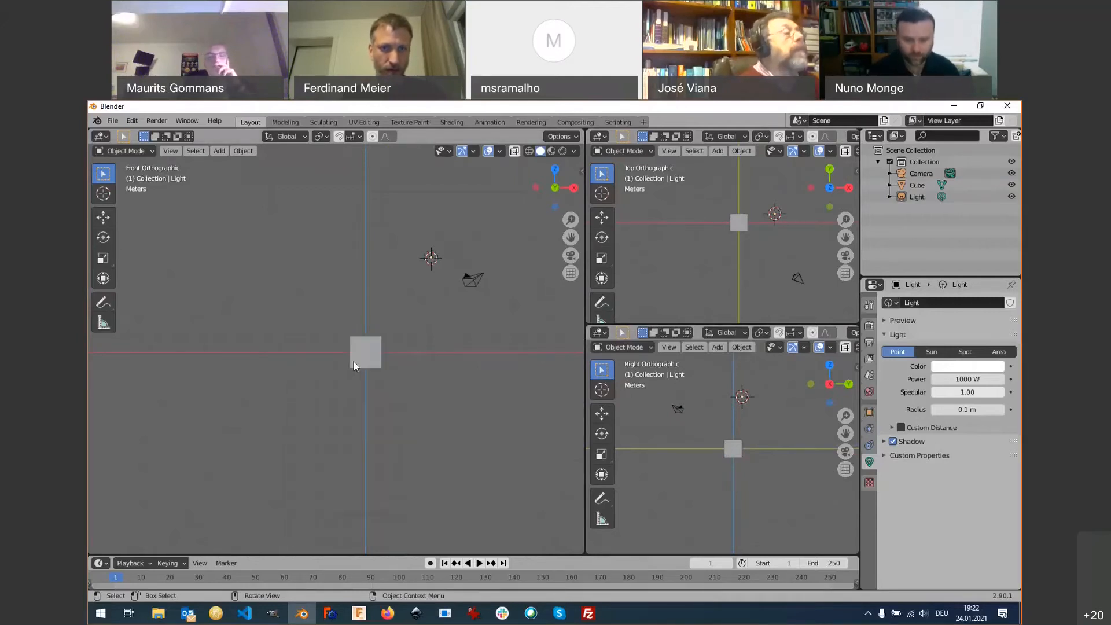
pyautogui.click(356, 365)
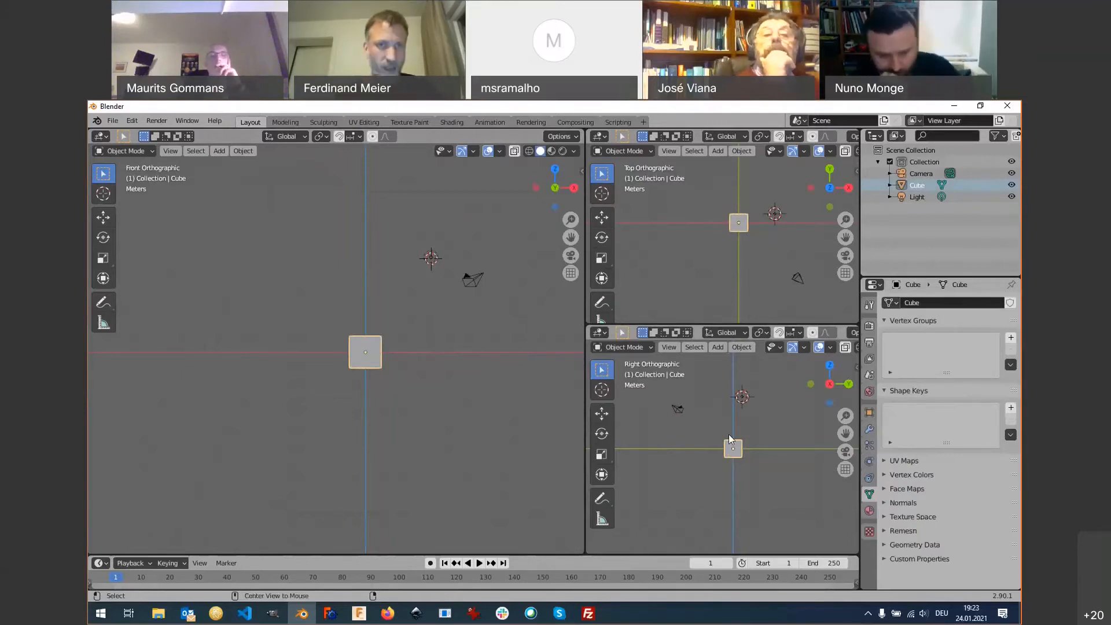
pyautogui.hotkey('alt', 'Tab')
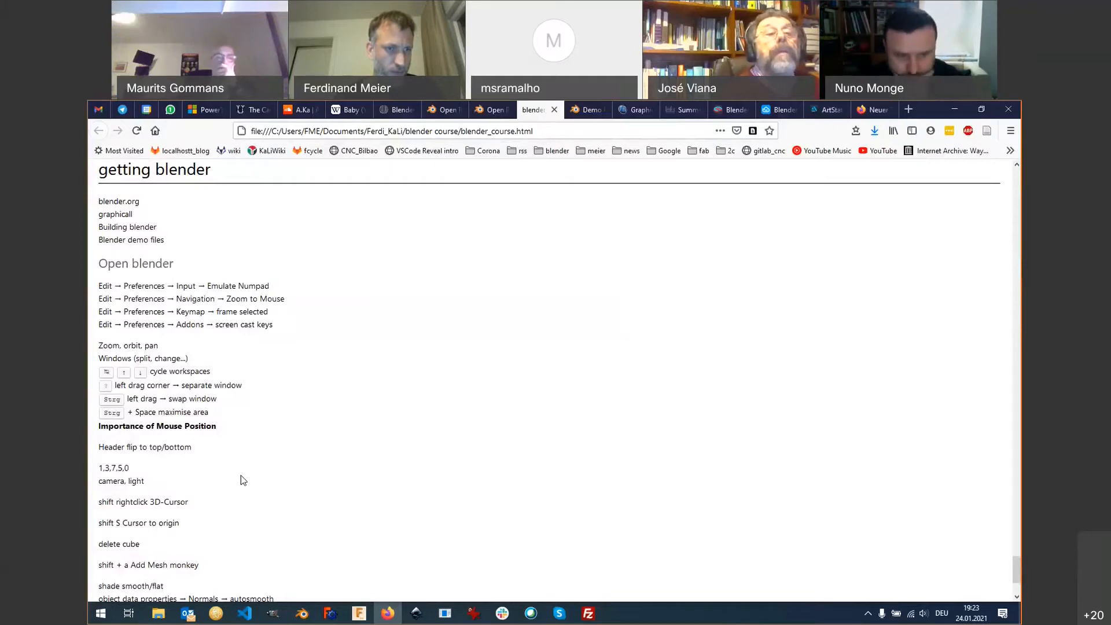
# Switch from Firefox back to the Blender window with its three orthographic views.
pyautogui.hotkey('alt', 'Tab')
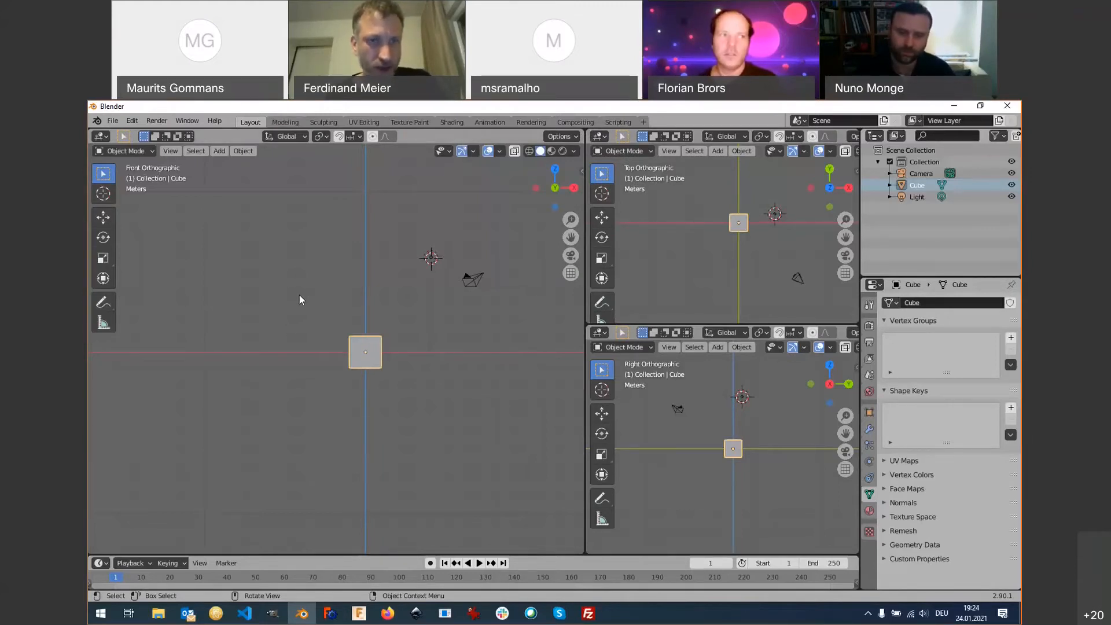
# Snap the 3D cursor to the world origin, then scroll down the Firefox course notes.
pyautogui.hotkey('shift', 's')
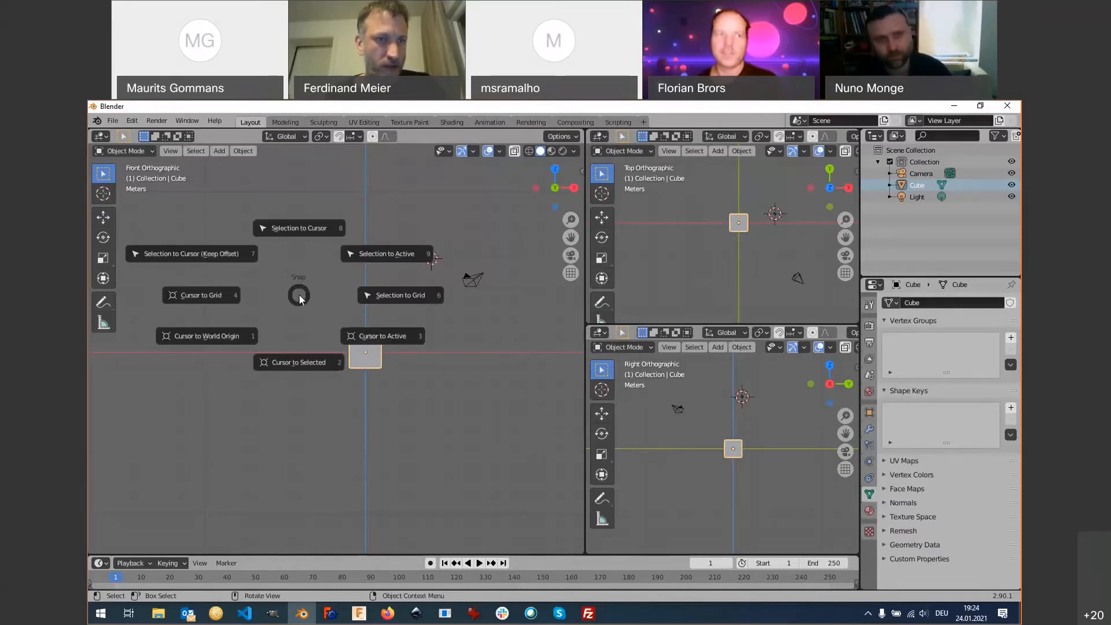
pyautogui.click(209, 336)
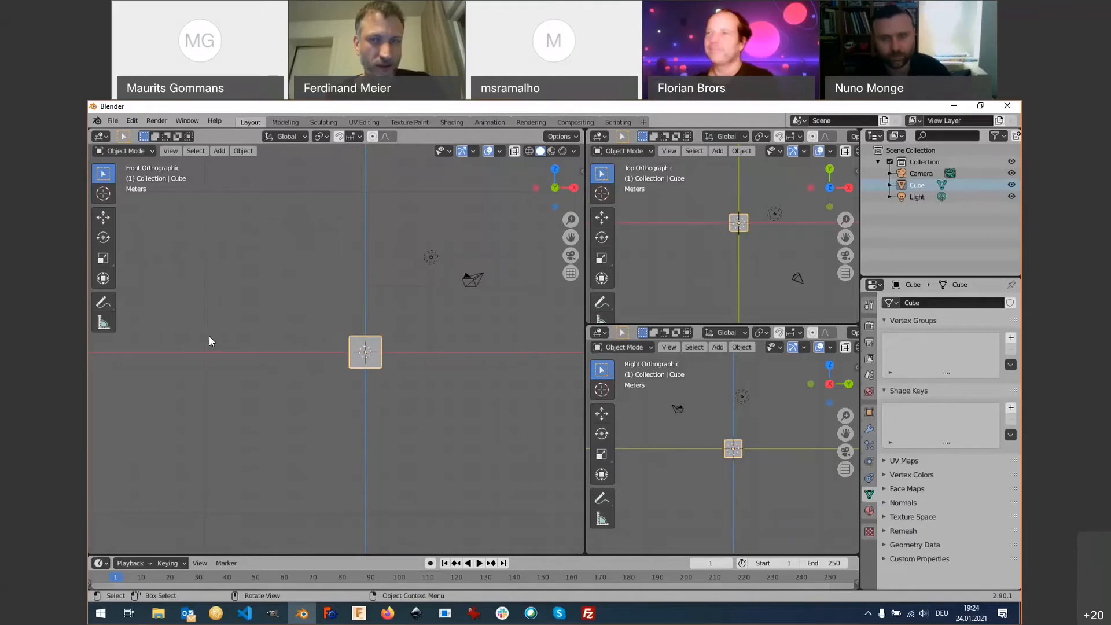
pyautogui.hotkey('alt', 'Tab')
pyautogui.hotkey('alt', 'Tab')
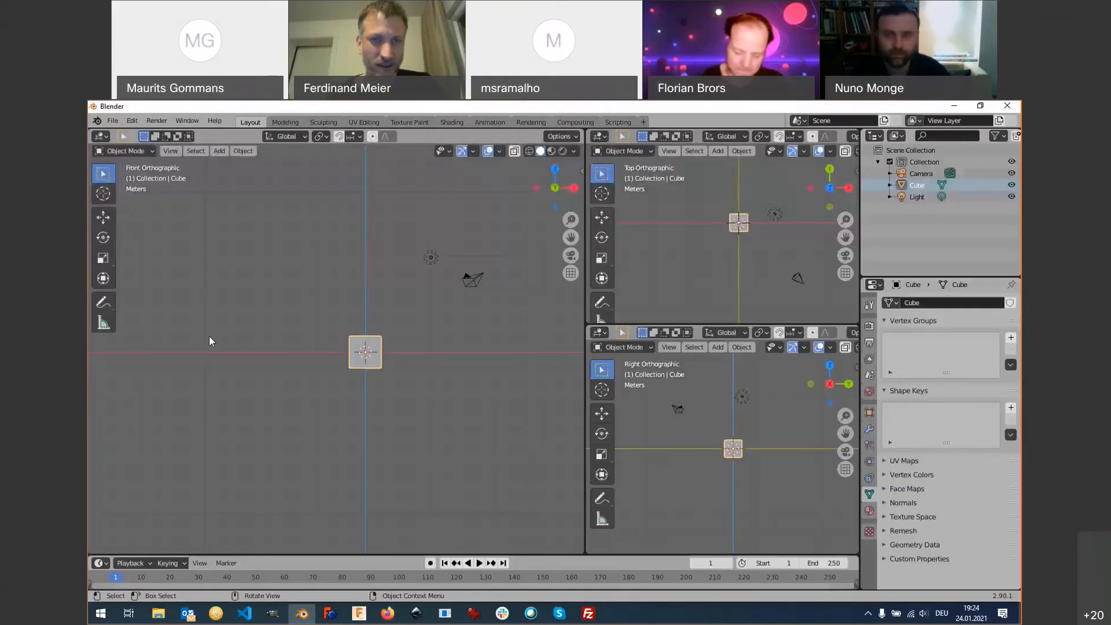
pyautogui.hotkey('ctrl', 'Tab')
pyautogui.press('Escape')
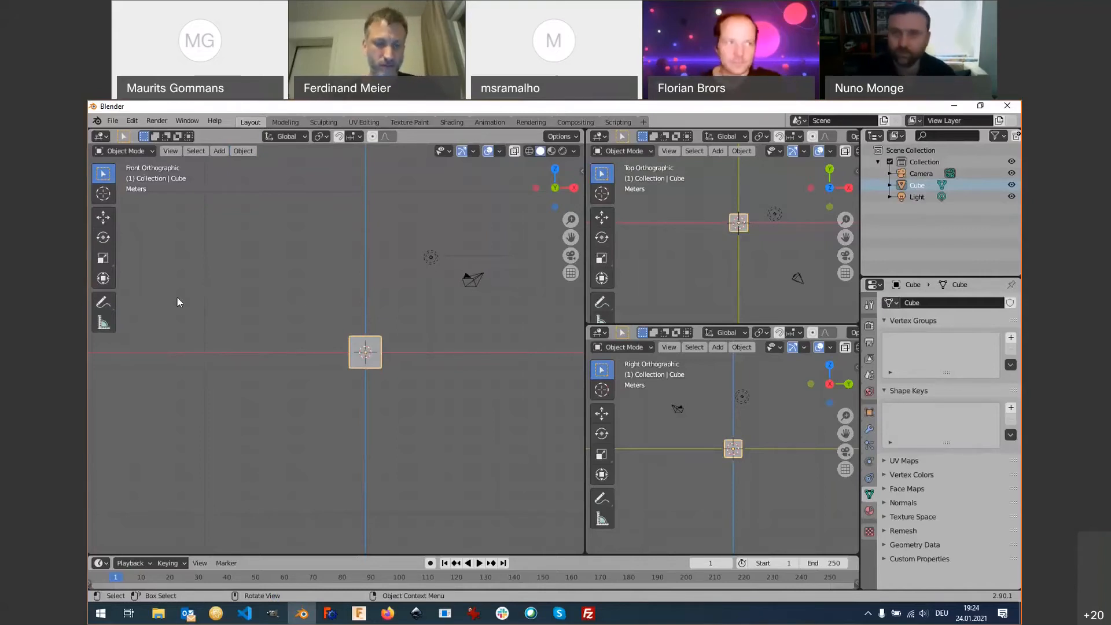
pyautogui.hotkey('alt', 'Tab')
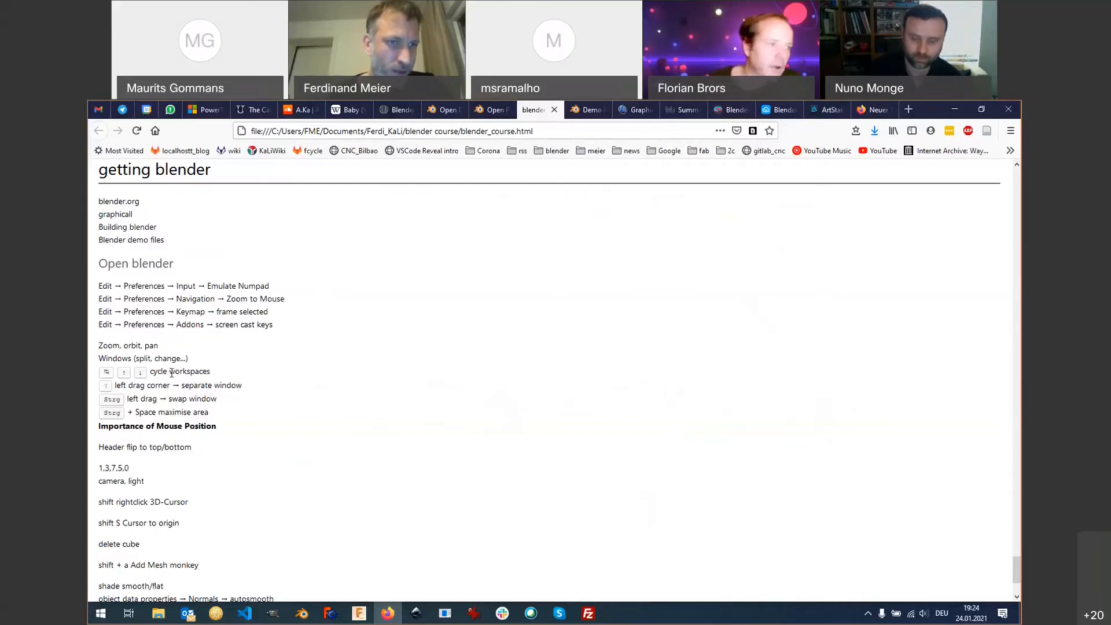
pyautogui.scroll(-2, 124, 459)
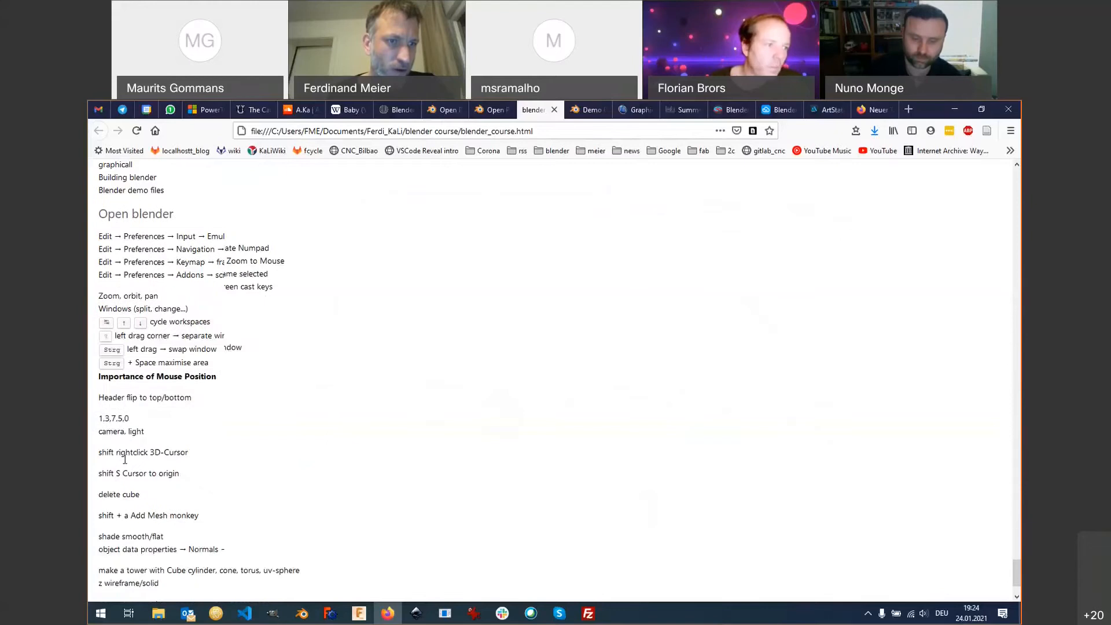
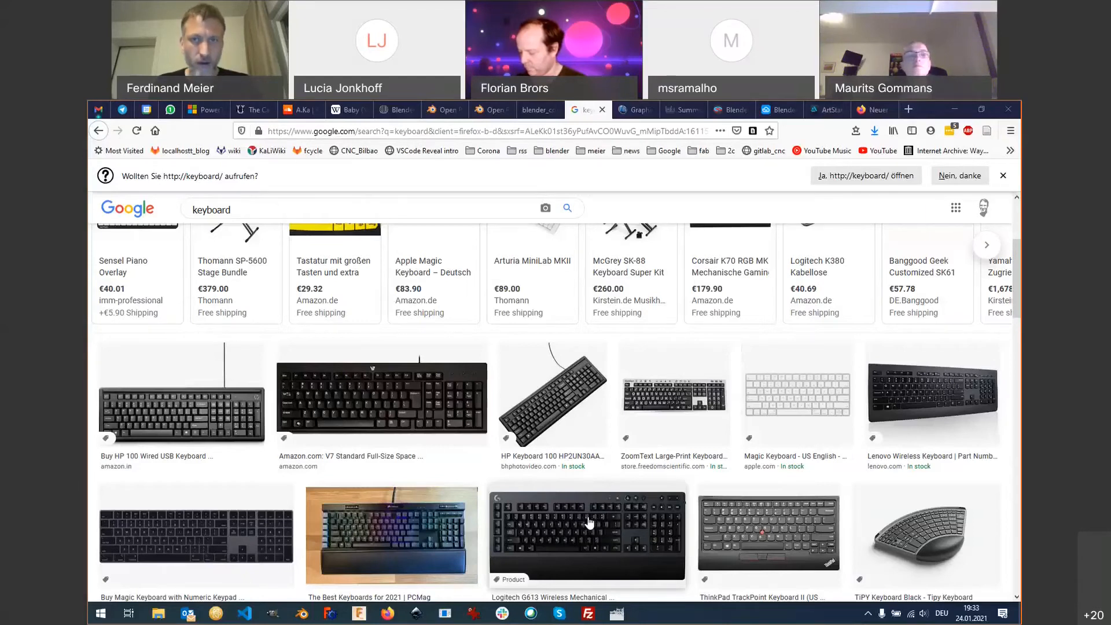
# Switch between Firefox and Blender with Alt+Tab, ending on the four-view Blender cube scene.
pyautogui.hotkey('alt', 'Tab')
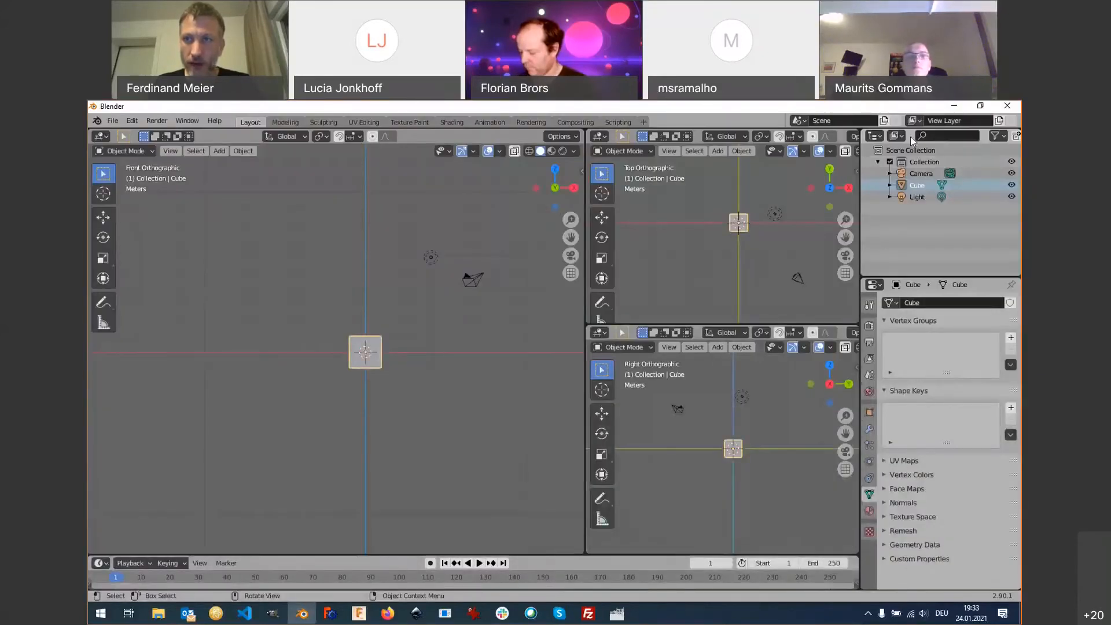
pyautogui.hotkey('alt', 'Tab')
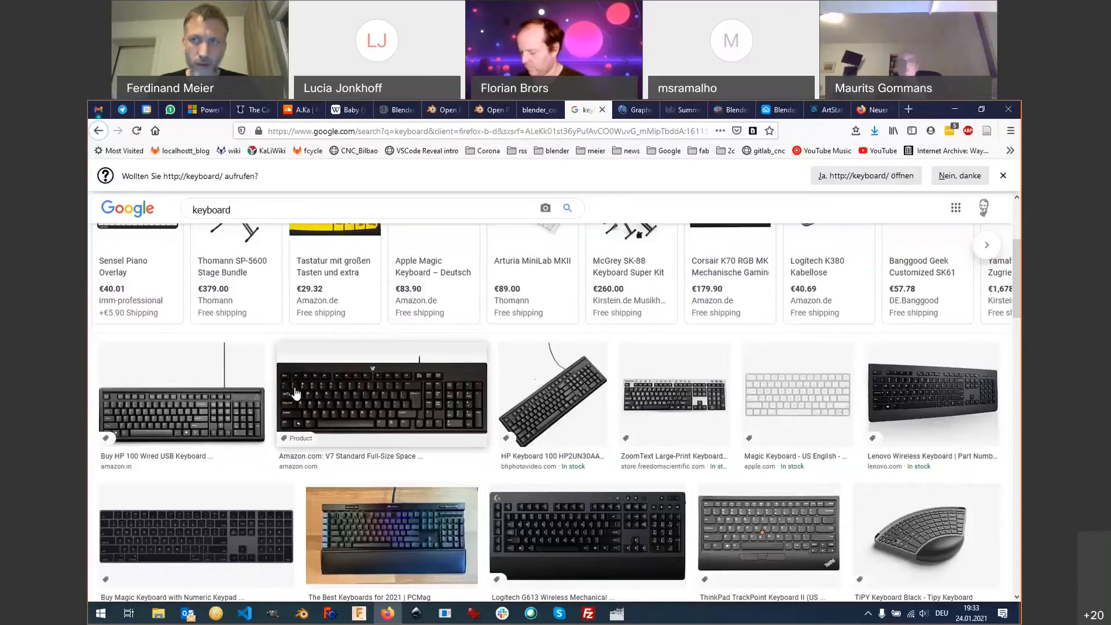
pyautogui.hotkey('alt', 'Tab')
pyautogui.hotkey('alt', 'Tab')
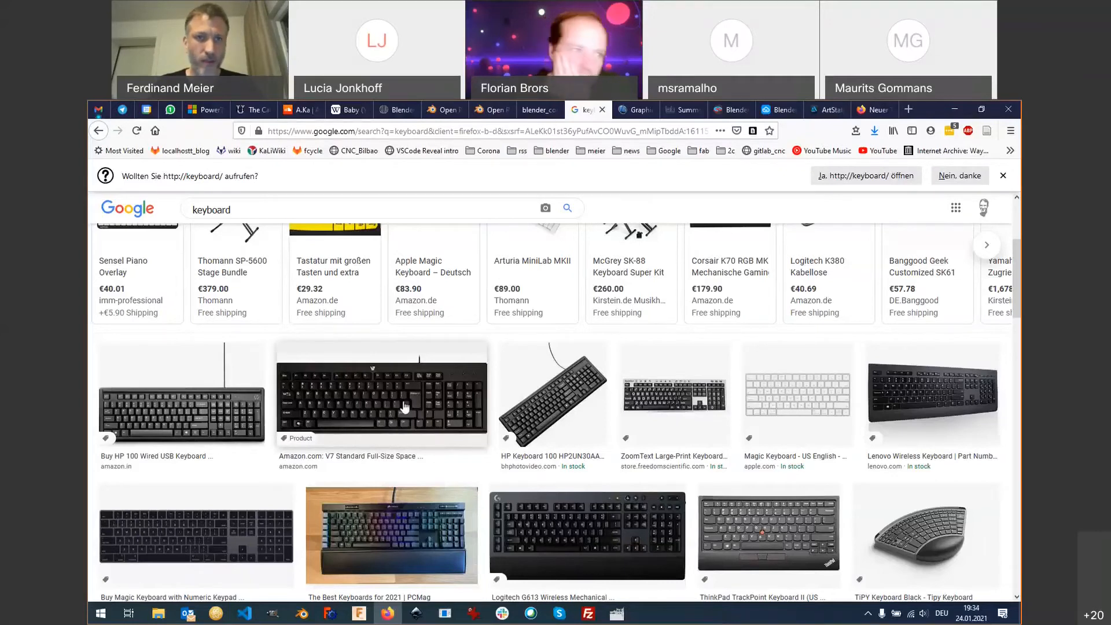
pyautogui.hotkey('alt', 'Tab')
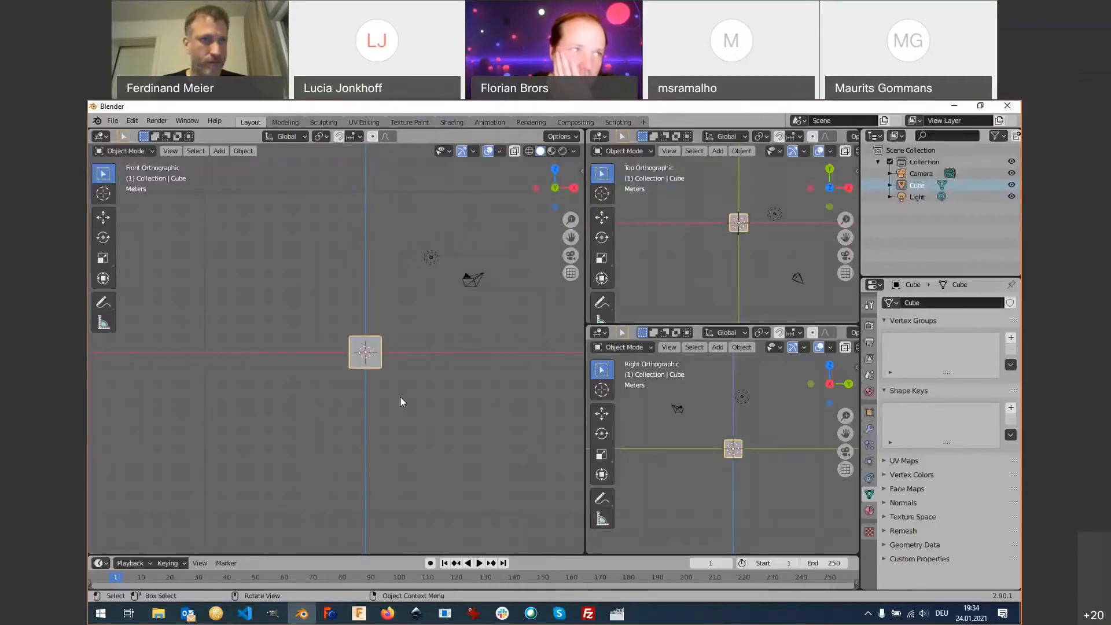
# Start a new General file, discarding the unsaved changes to the old scene.
pyautogui.click(111, 122)
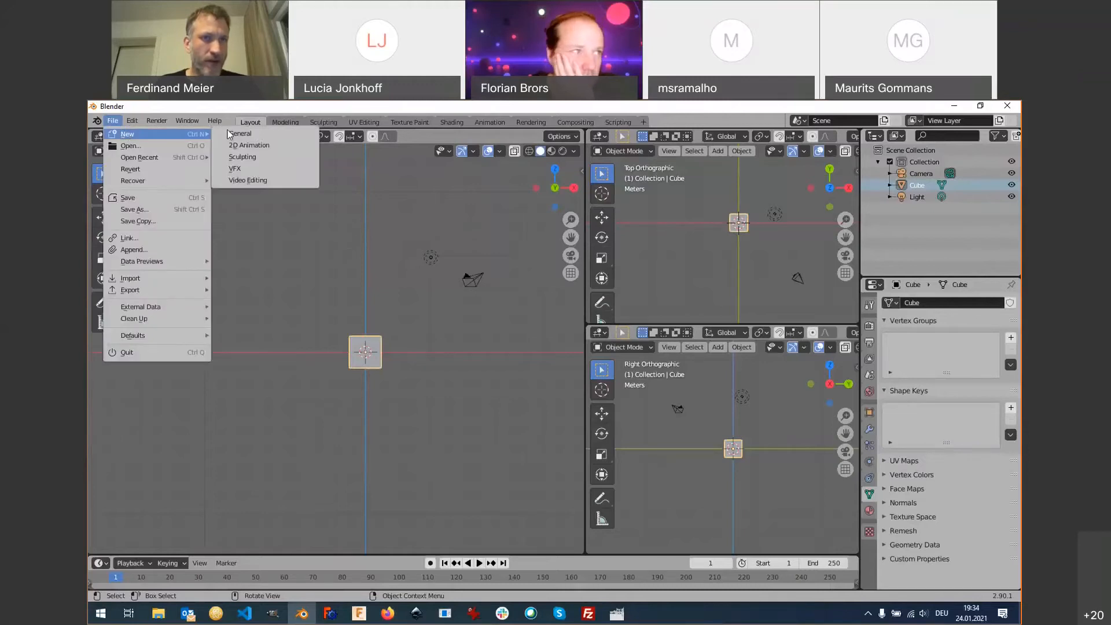
pyautogui.click(230, 134)
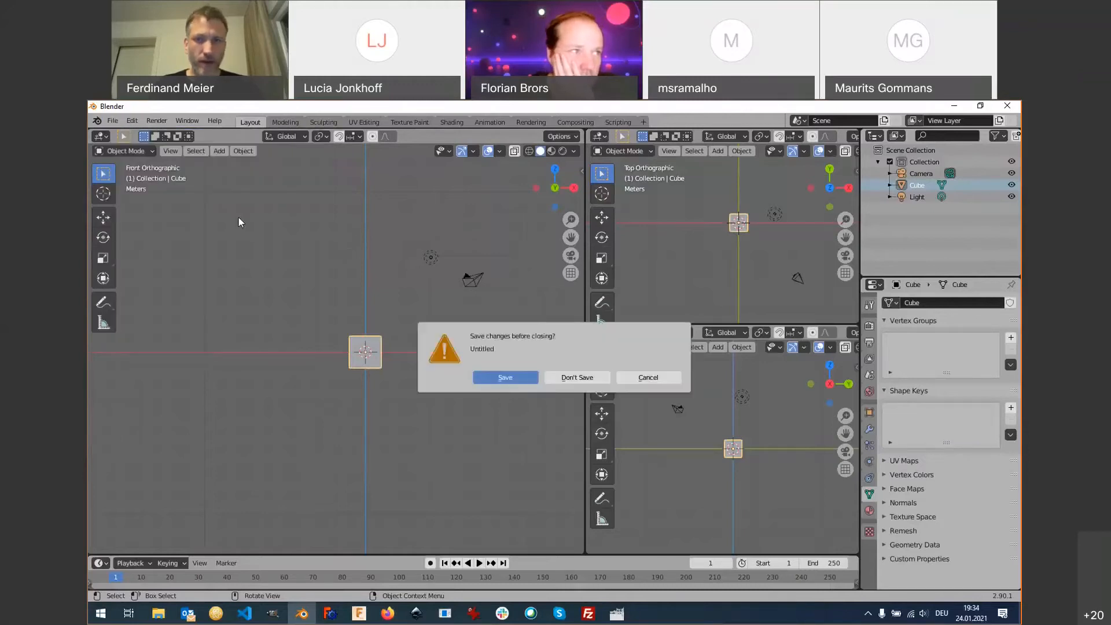
pyautogui.click(576, 378)
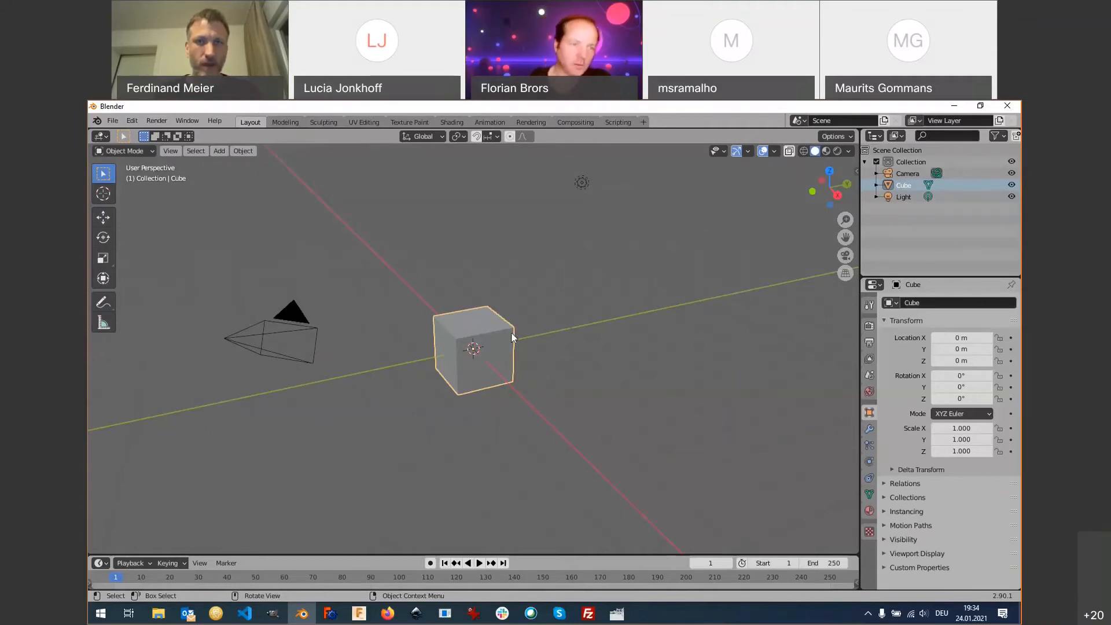
# Deselect everything, then reselect the default cube in the perspective view.
pyautogui.click(521, 169)
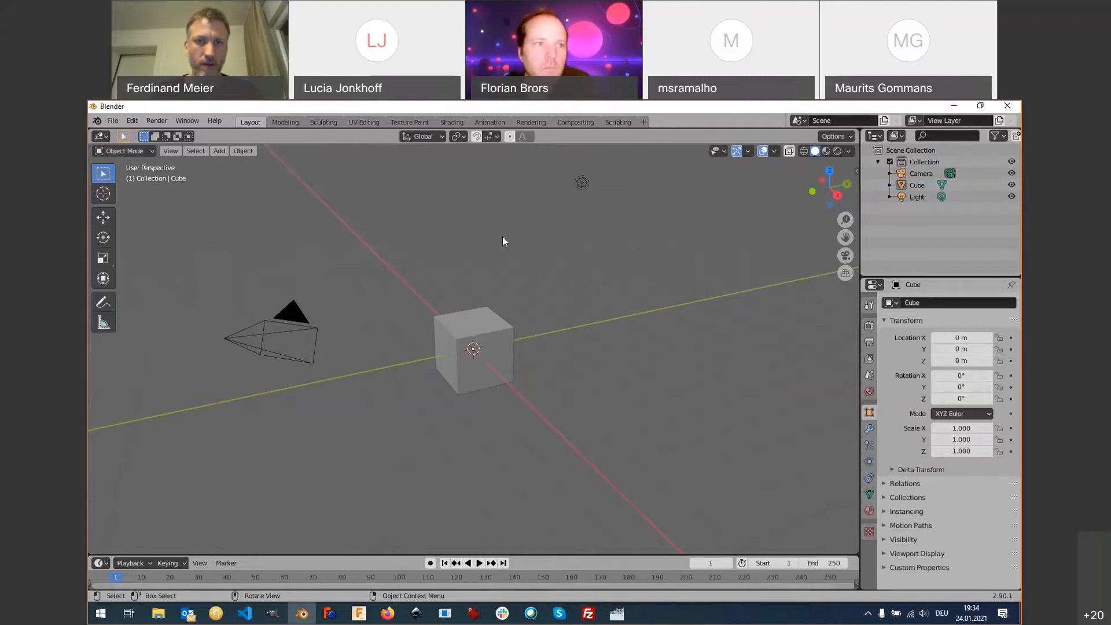
pyautogui.moveTo(498, 336); pyautogui.dragTo(501, 341, button='middle')
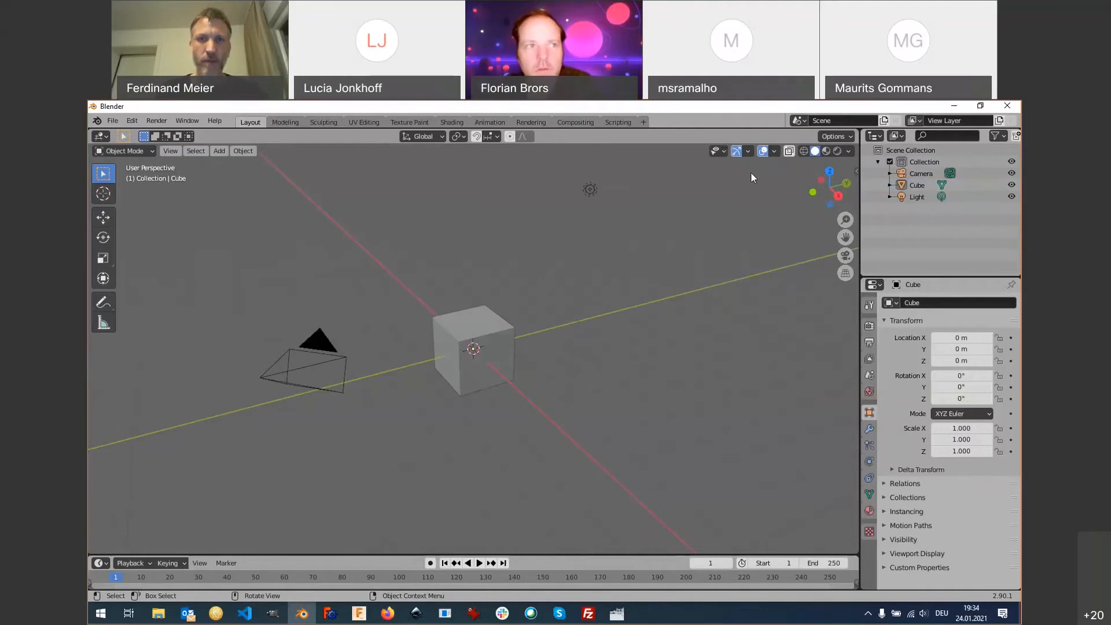
pyautogui.click(492, 321)
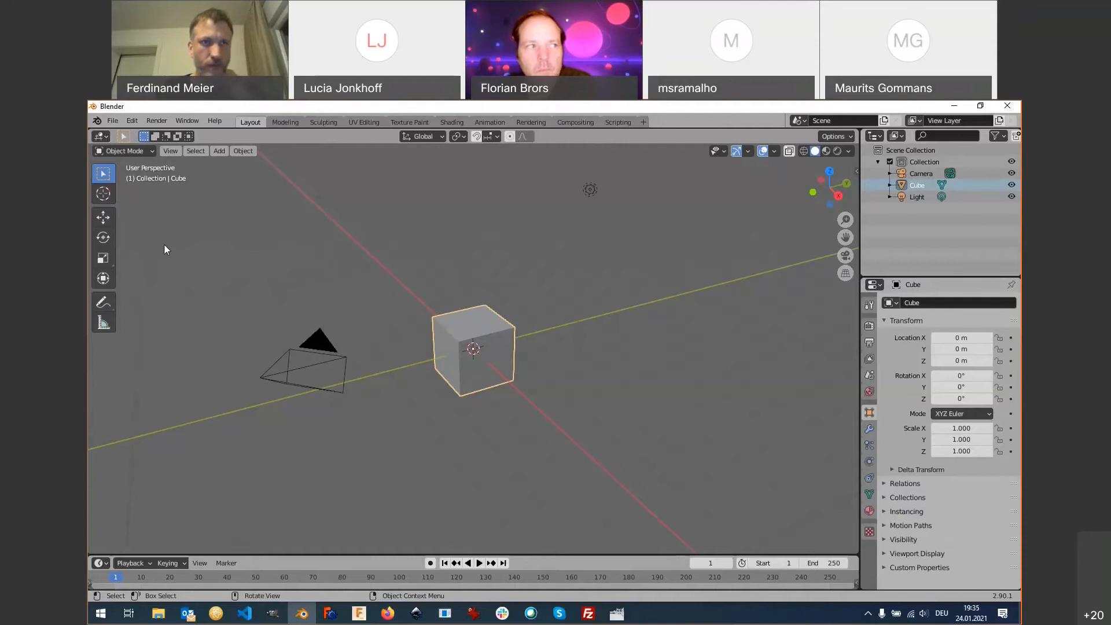
# Snap the 3D cursor back to the world origin with Shift+S, then activate the Move tool.
pyautogui.click(103, 196)
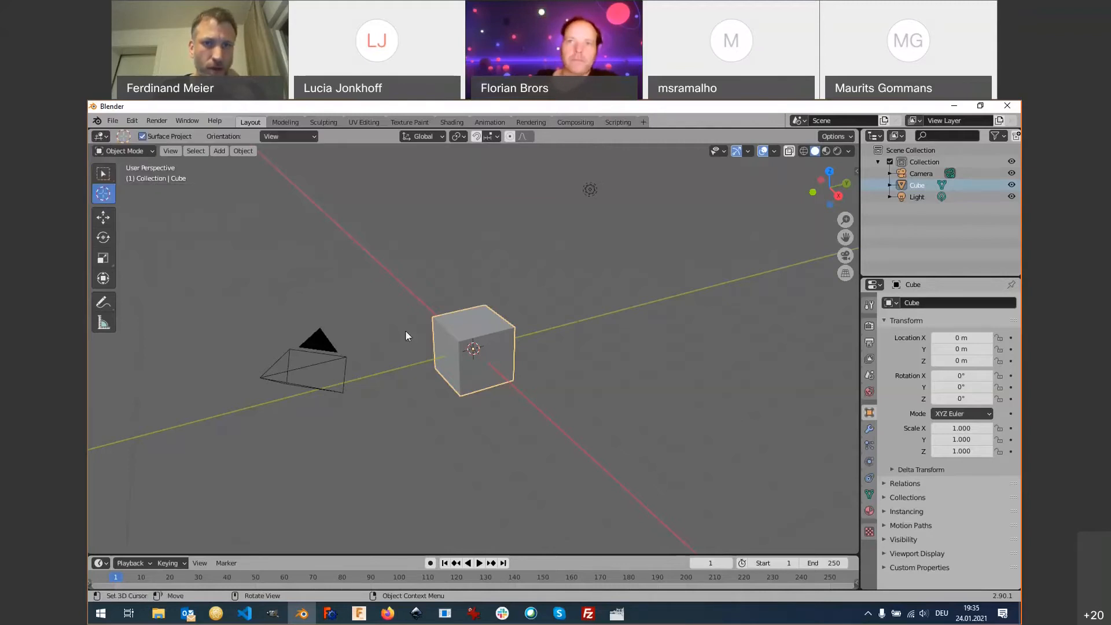
pyautogui.click(379, 304)
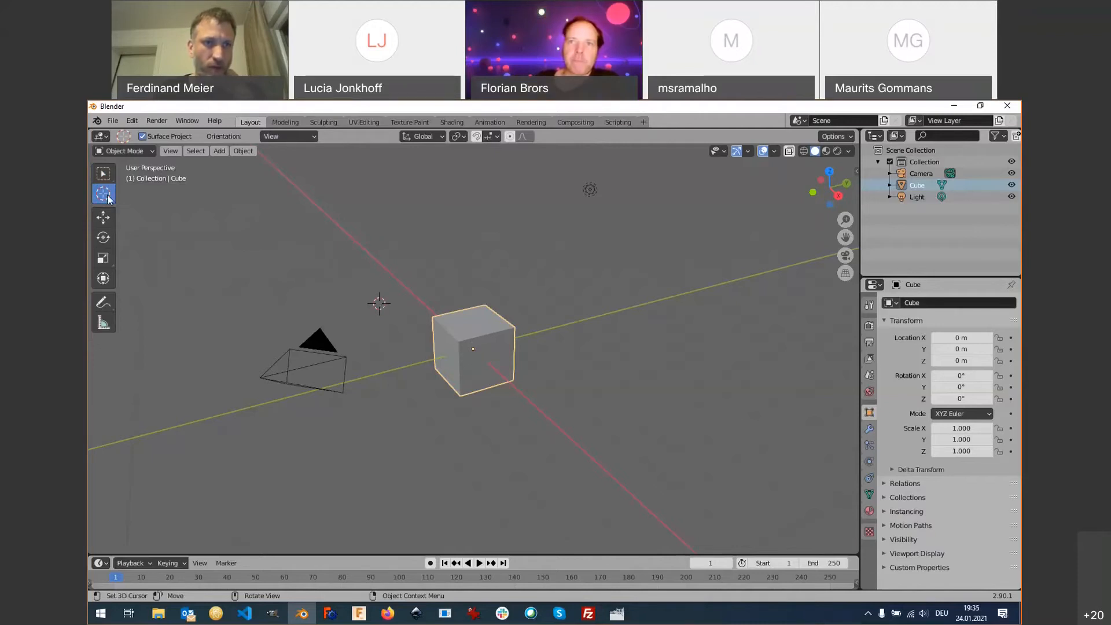
pyautogui.hotkey('shift', 's')
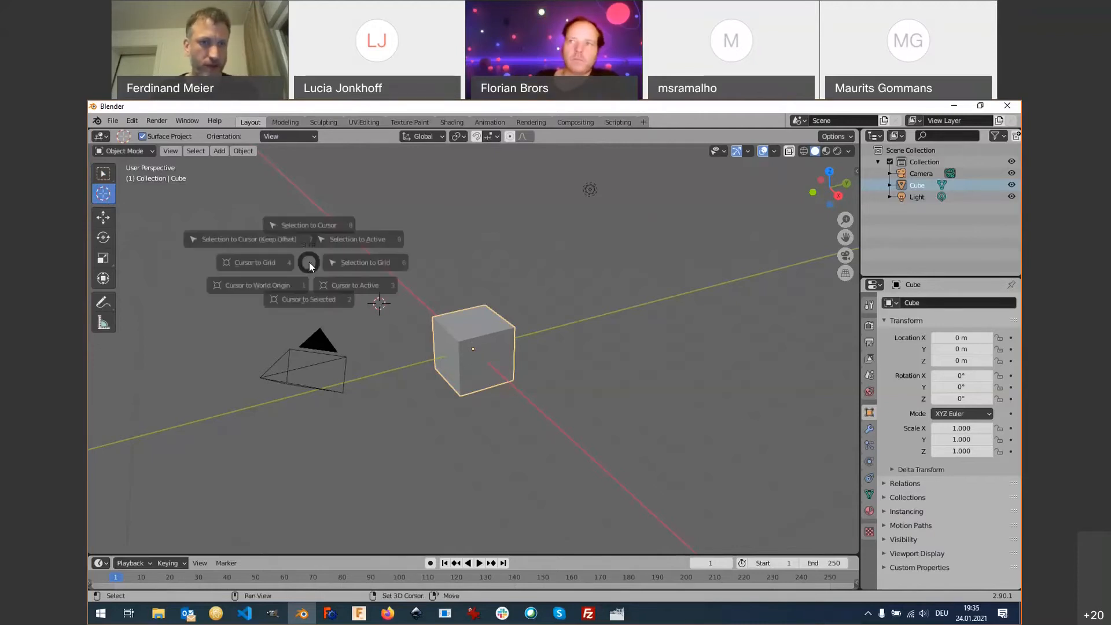
pyautogui.click(253, 320)
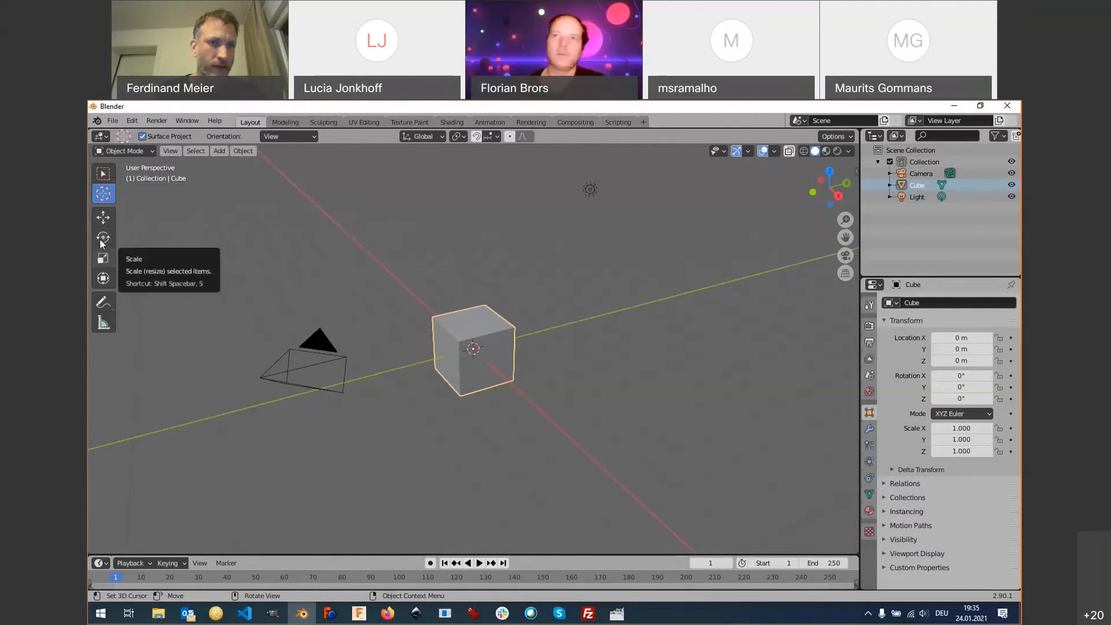
pyautogui.click(103, 219)
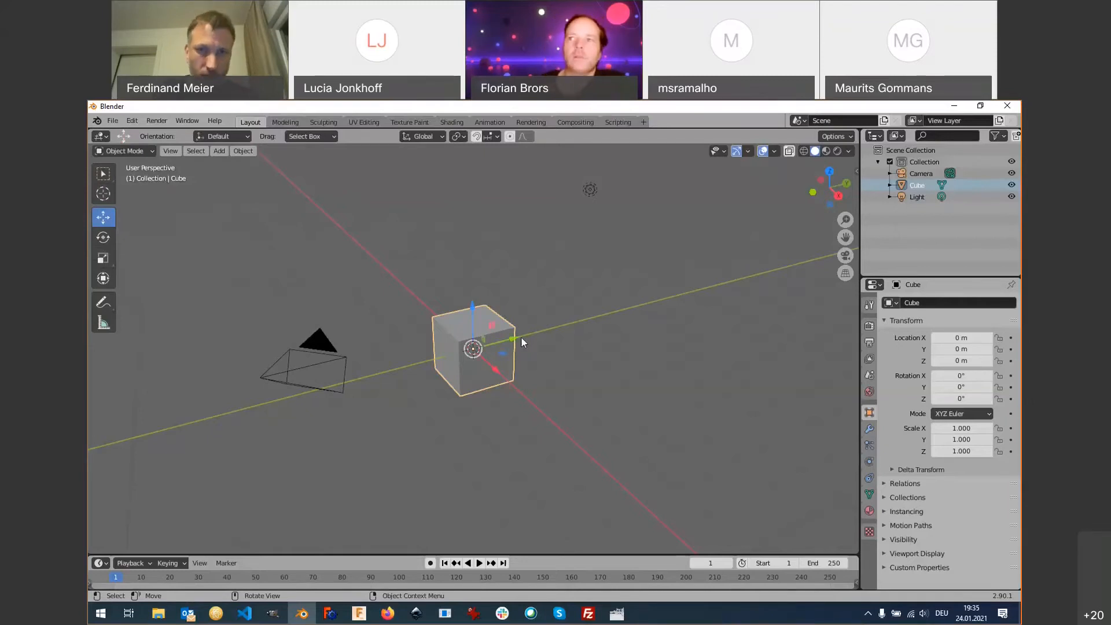
pyautogui.moveTo(521, 341); pyautogui.dragTo(514, 381)
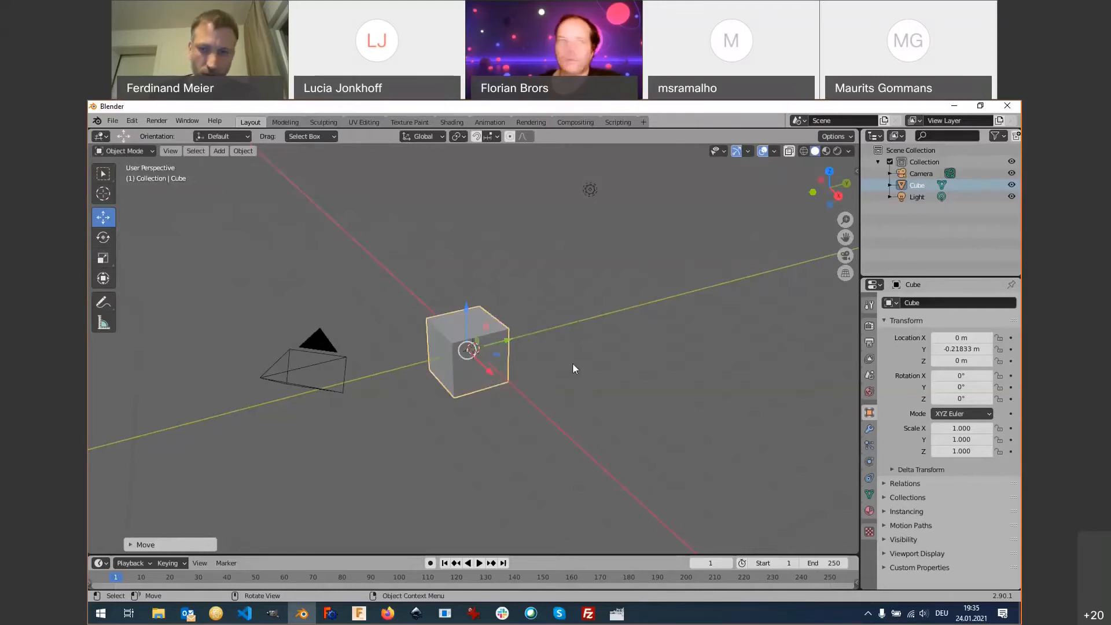
pyautogui.hotkey('ctrl', 'z')
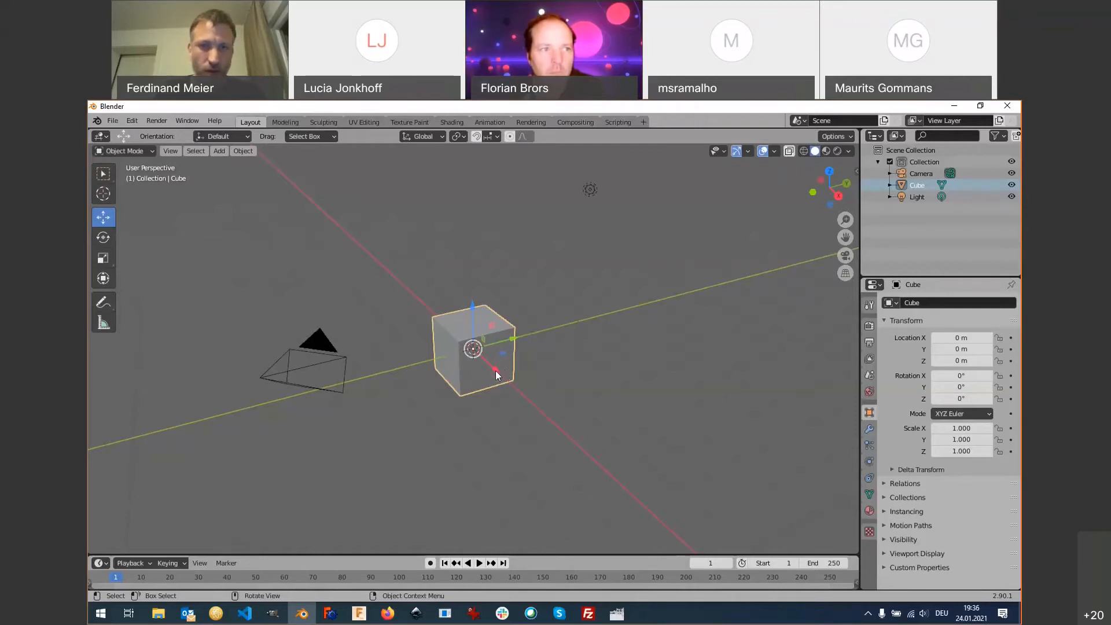
pyautogui.moveTo(502, 373); pyautogui.dragTo(570, 430)
pyautogui.rightClick(570, 430)
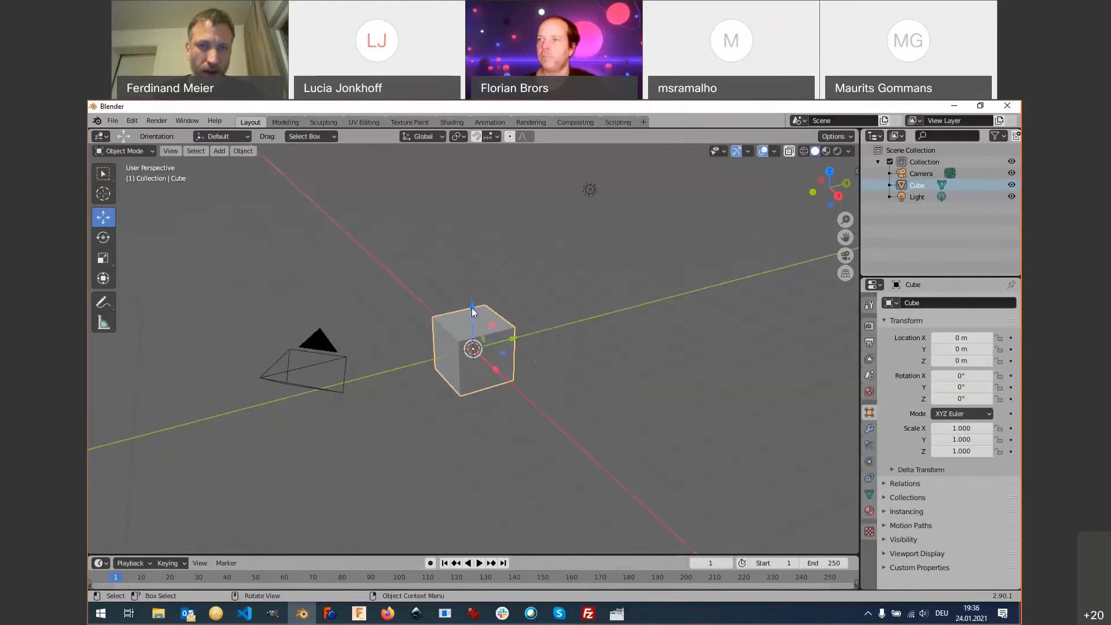
pyautogui.moveTo(471, 308); pyautogui.dragTo(481, 267)
pyautogui.rightClick(482, 267)
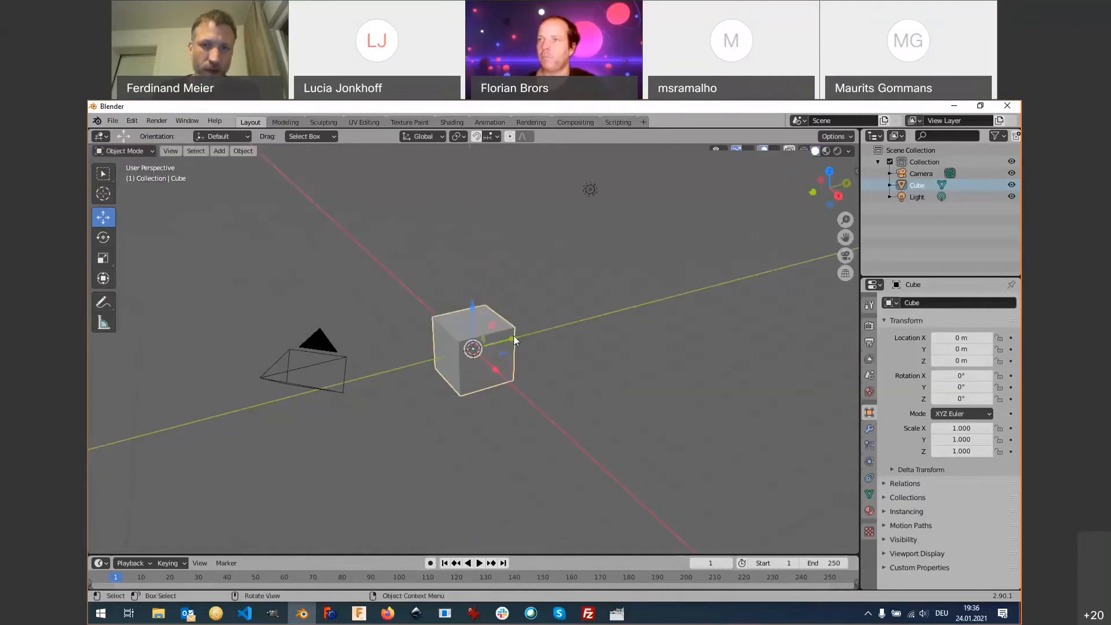
pyautogui.moveTo(514, 340); pyautogui.dragTo(589, 326)
pyautogui.rightClick(590, 328)
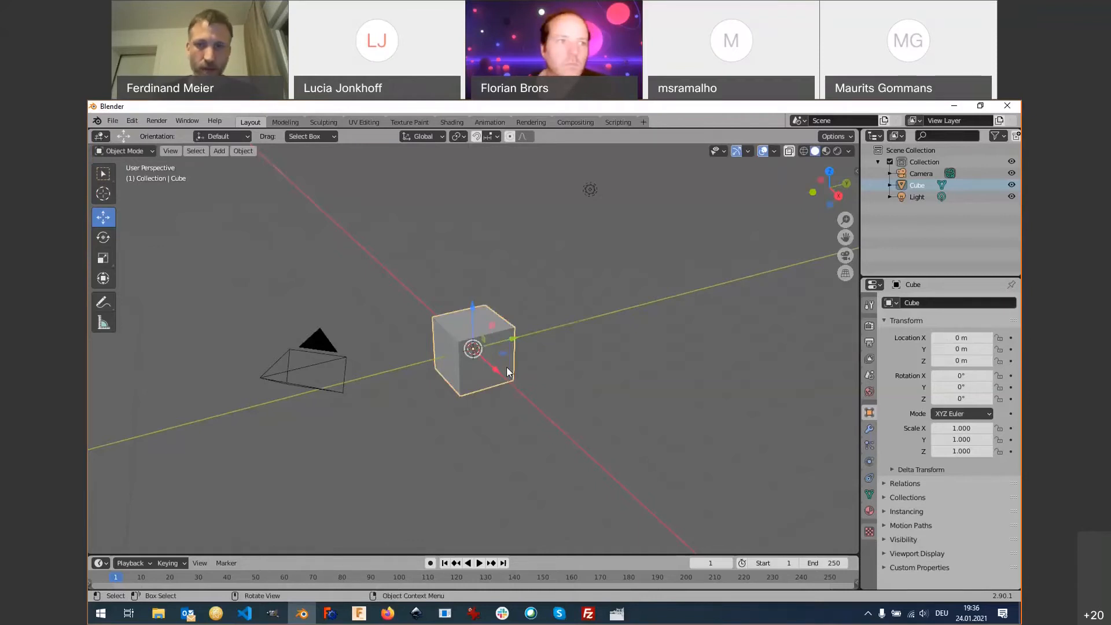
pyautogui.moveTo(495, 370); pyautogui.dragTo(554, 435)
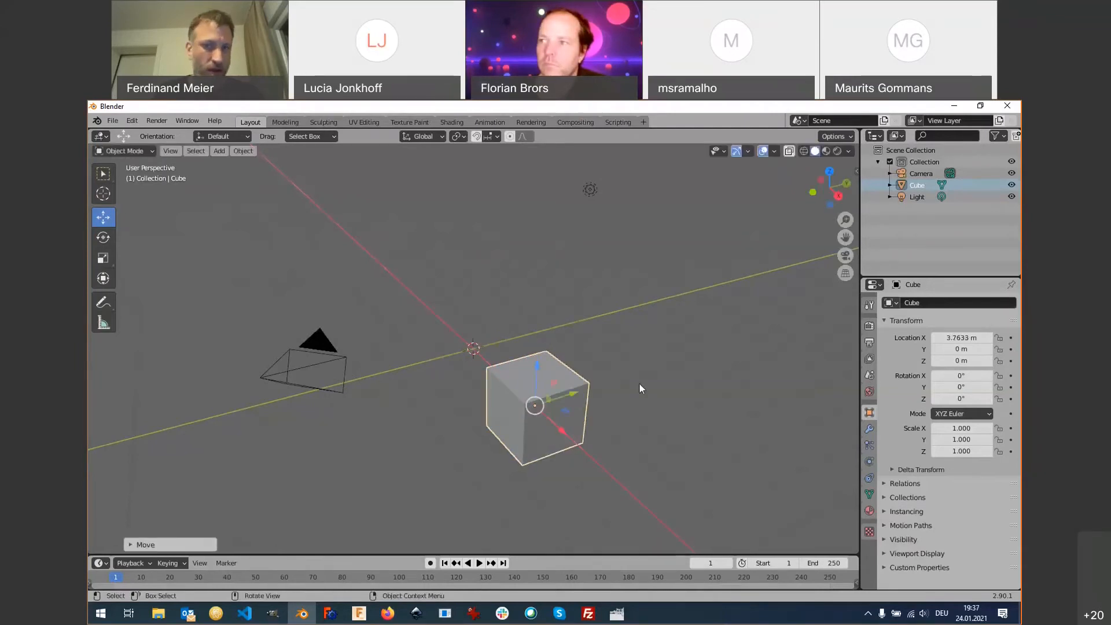
pyautogui.rightClick(639, 383)
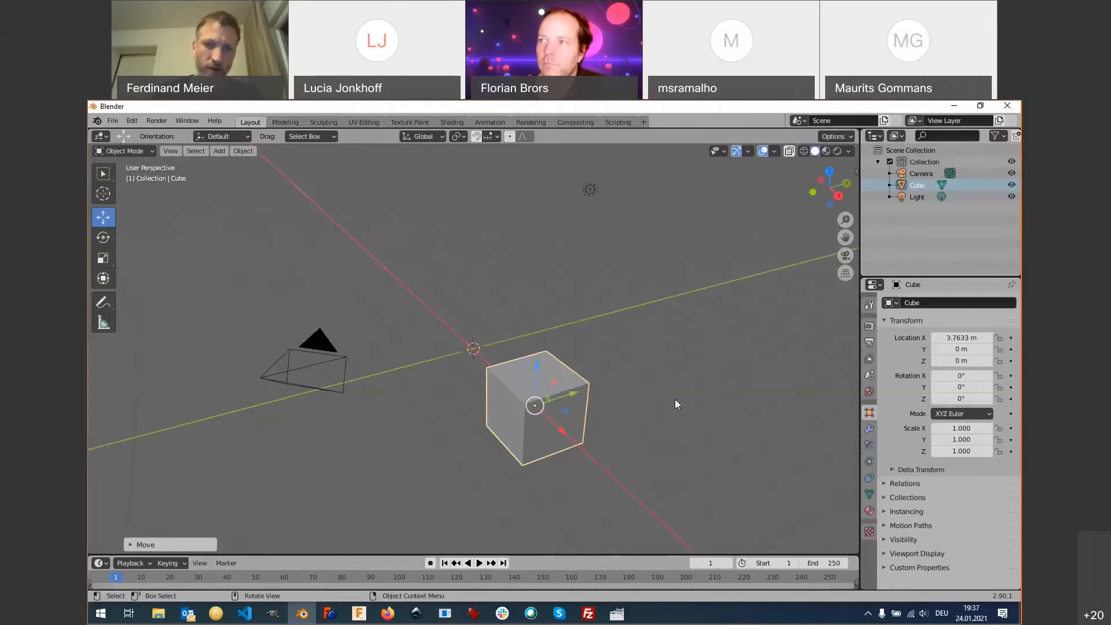
pyautogui.hotkey('ctrl', 'z')
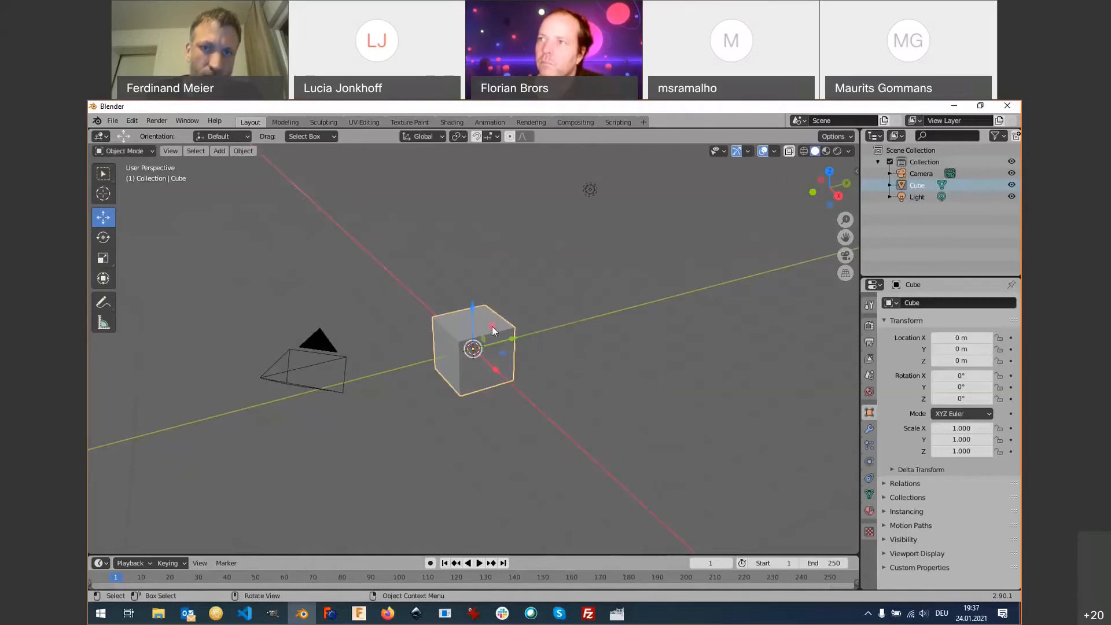
pyautogui.moveTo(493, 331); pyautogui.dragTo(523, 320)
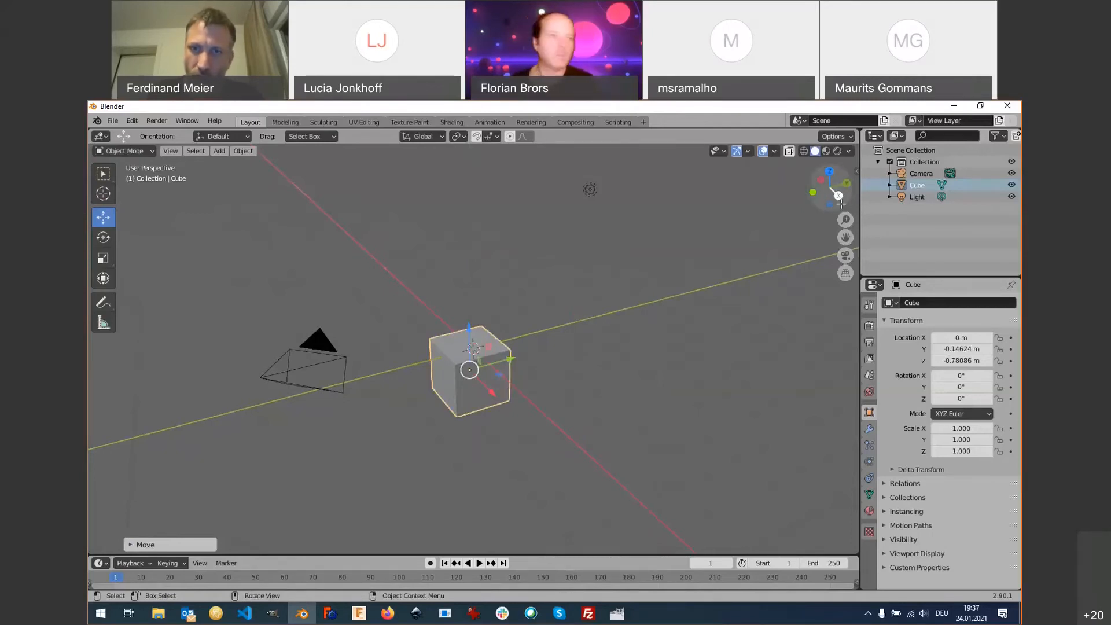
pyautogui.moveTo(503, 376); pyautogui.dragTo(479, 356)
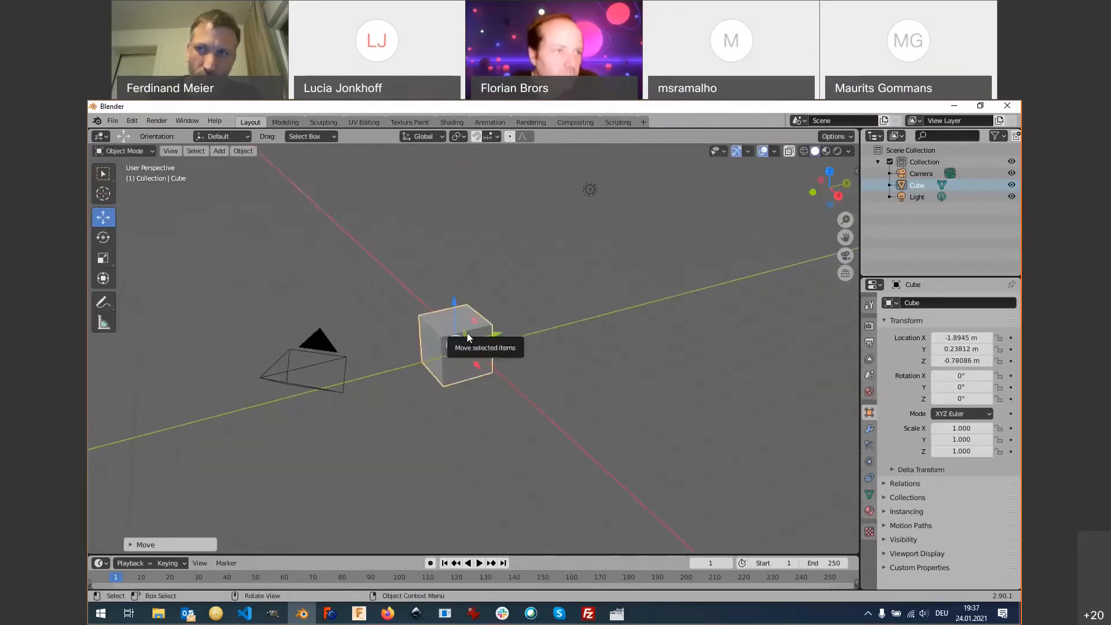
pyautogui.moveTo(466, 340)
pyautogui.mouseDown()
pyautogui.moveTo(445, 325)
pyautogui.moveTo(512, 336)
pyautogui.moveTo(471, 337)
pyautogui.mouseUp()
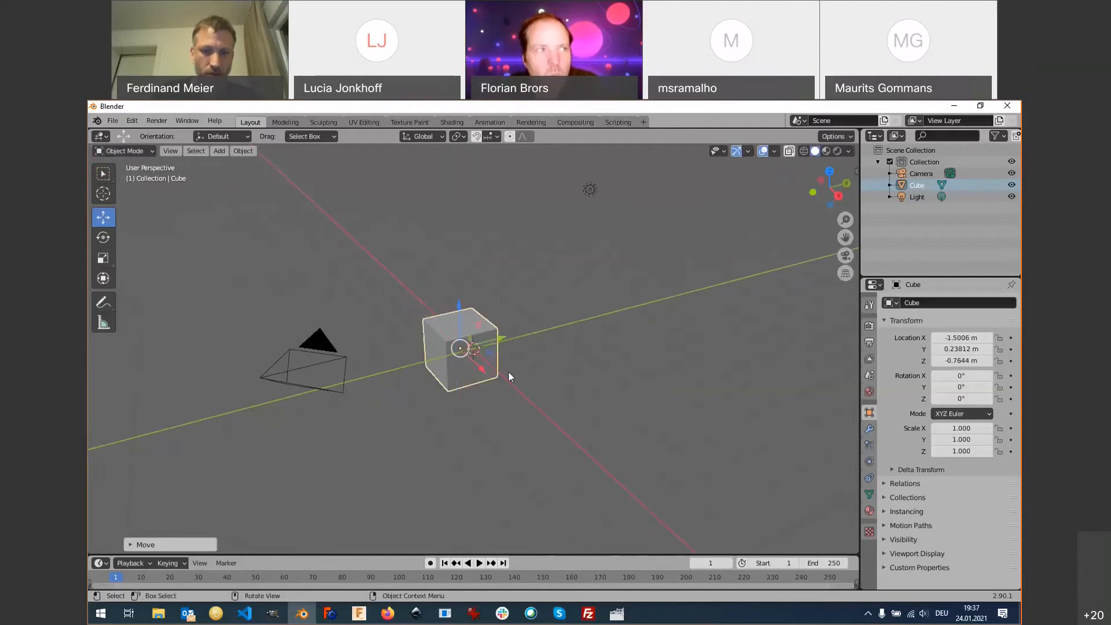
pyautogui.hotkey('ctrl', 'z')
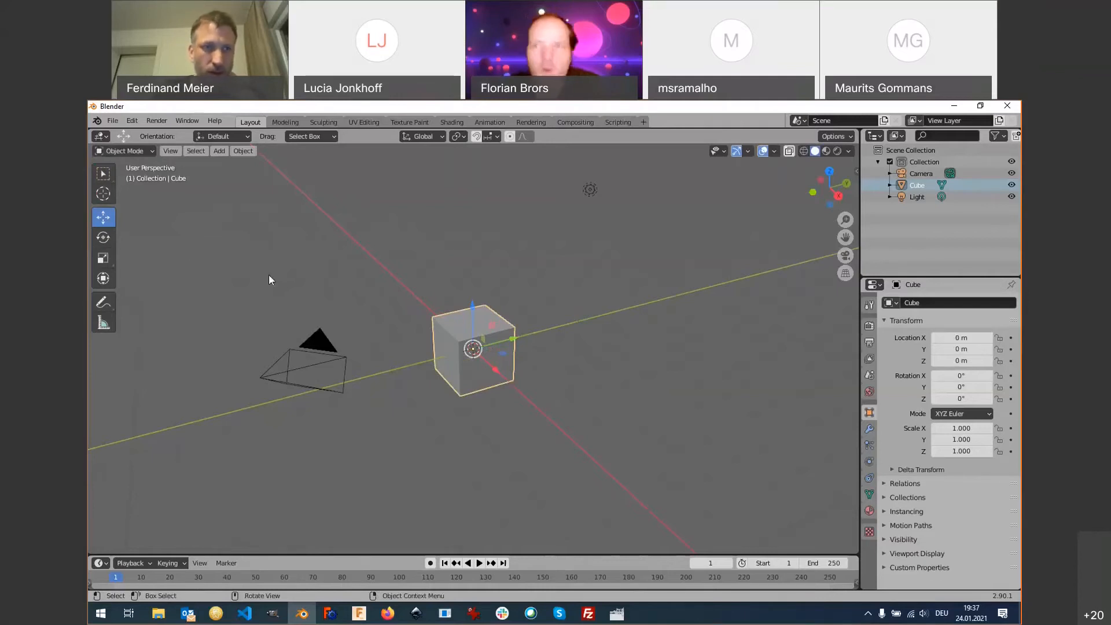
# Rotate the cube with the gizmo's Z, Y and free rings to X -84.3°, Y -53.1°, Z -554°.
pyautogui.click(103, 241)
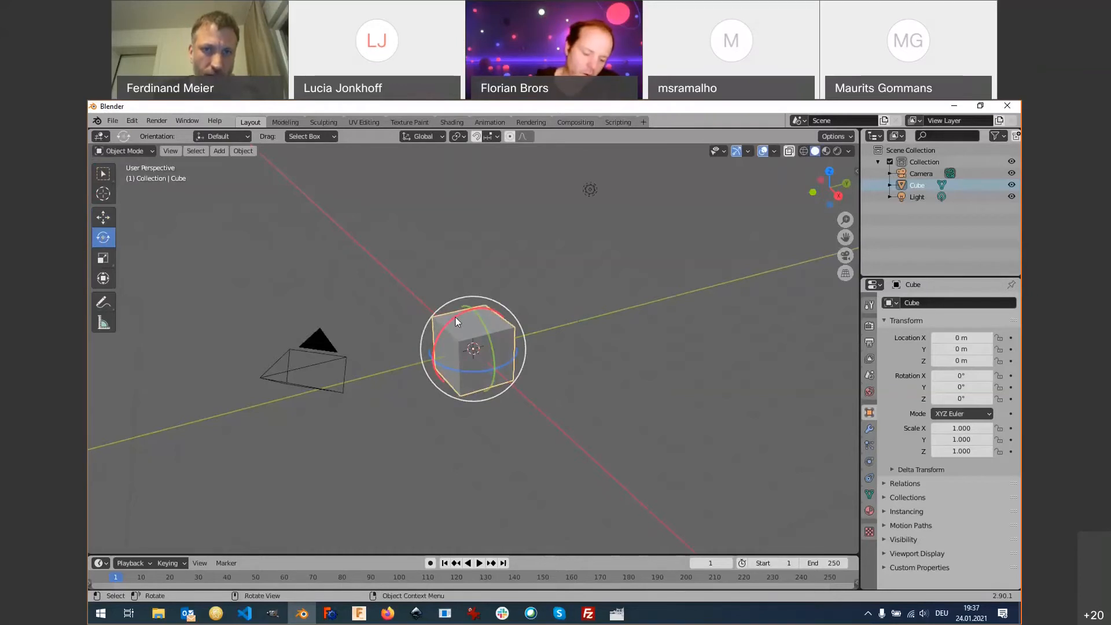
pyautogui.moveTo(454, 317); pyautogui.dragTo(417, 390)
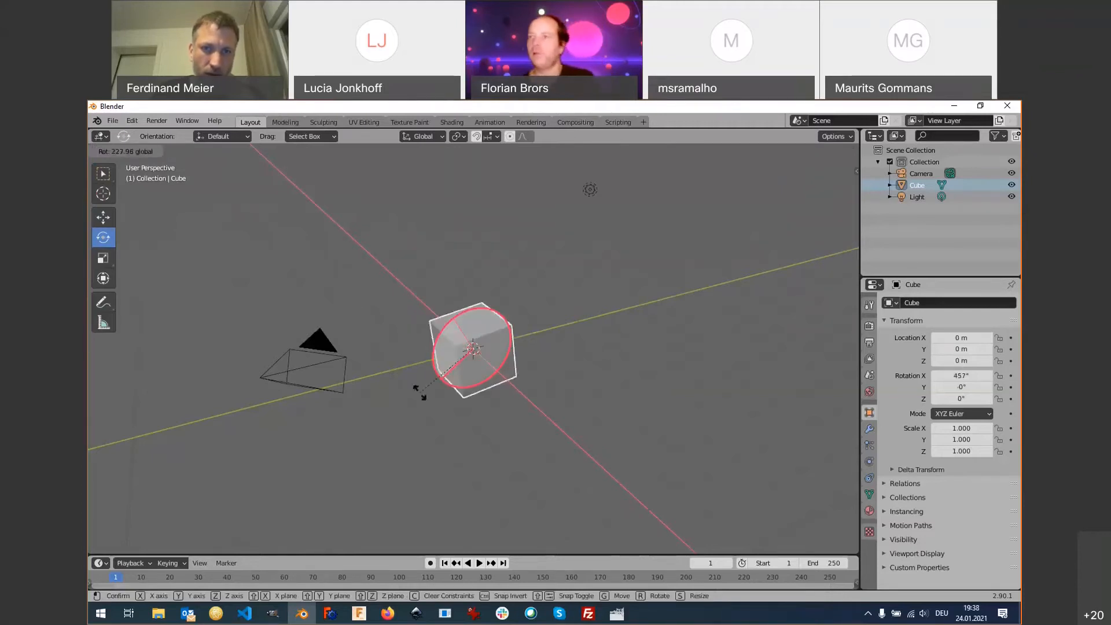
pyautogui.rightClick(439, 384)
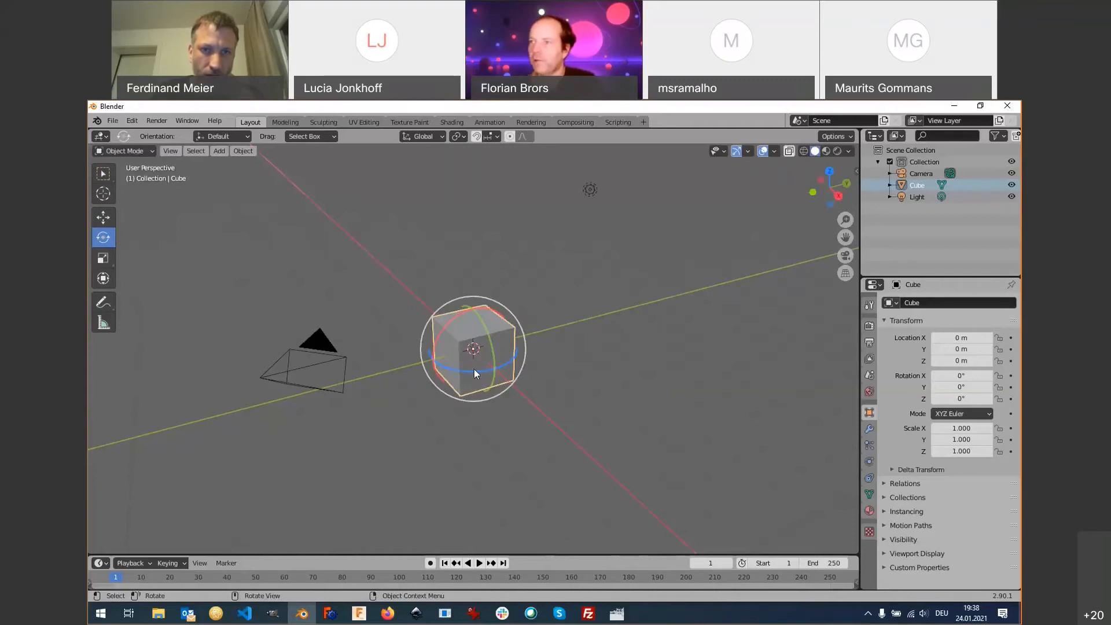
pyautogui.moveTo(484, 373); pyautogui.dragTo(441, 390)
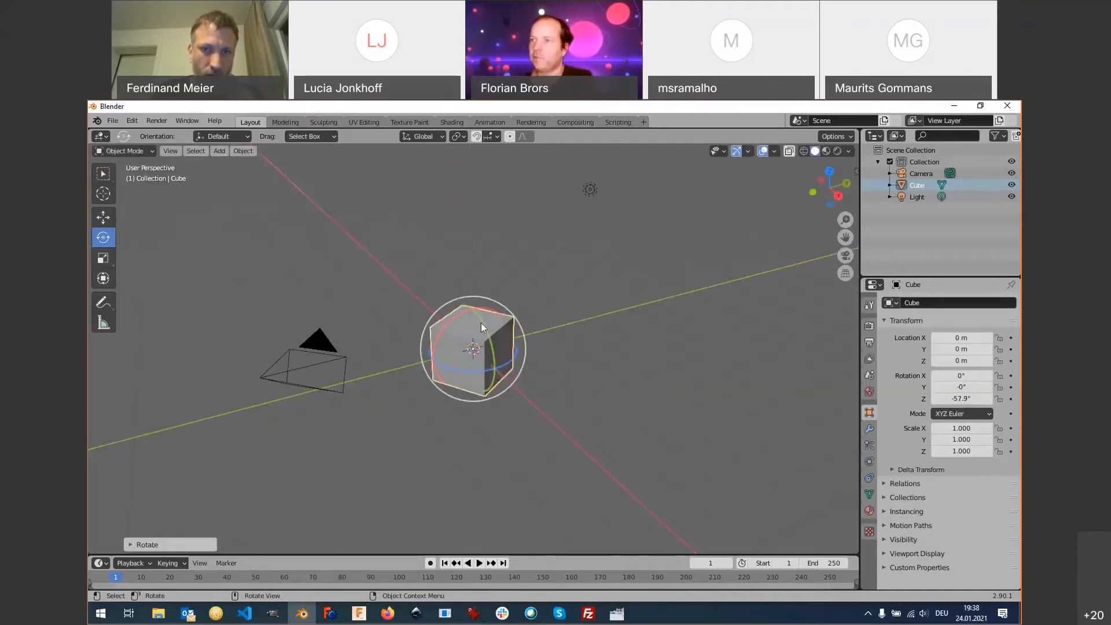
pyautogui.moveTo(481, 323); pyautogui.dragTo(488, 378)
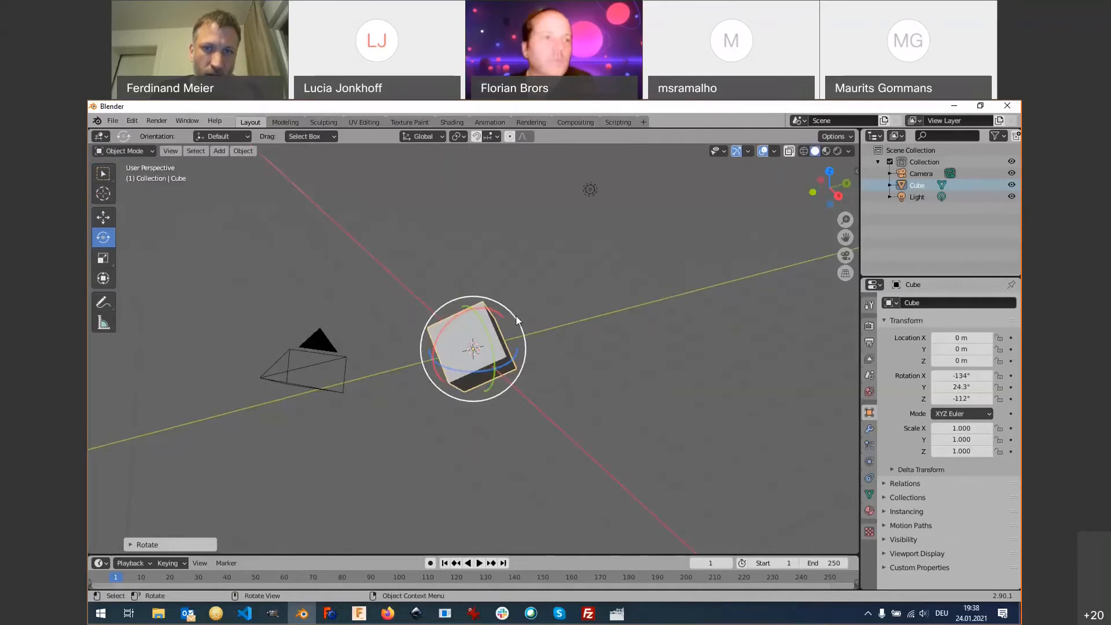
pyautogui.moveTo(516, 315); pyautogui.dragTo(499, 422)
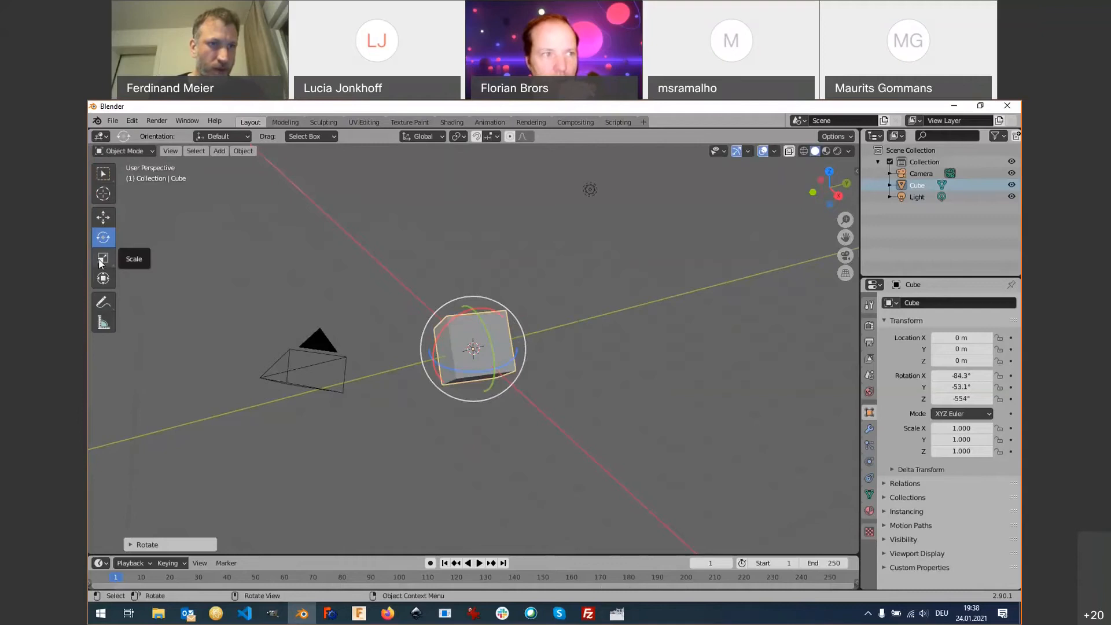
# Scale the cube via the Z handle and S to 1.072, 1.120, 1.052.
pyautogui.click(103, 217)
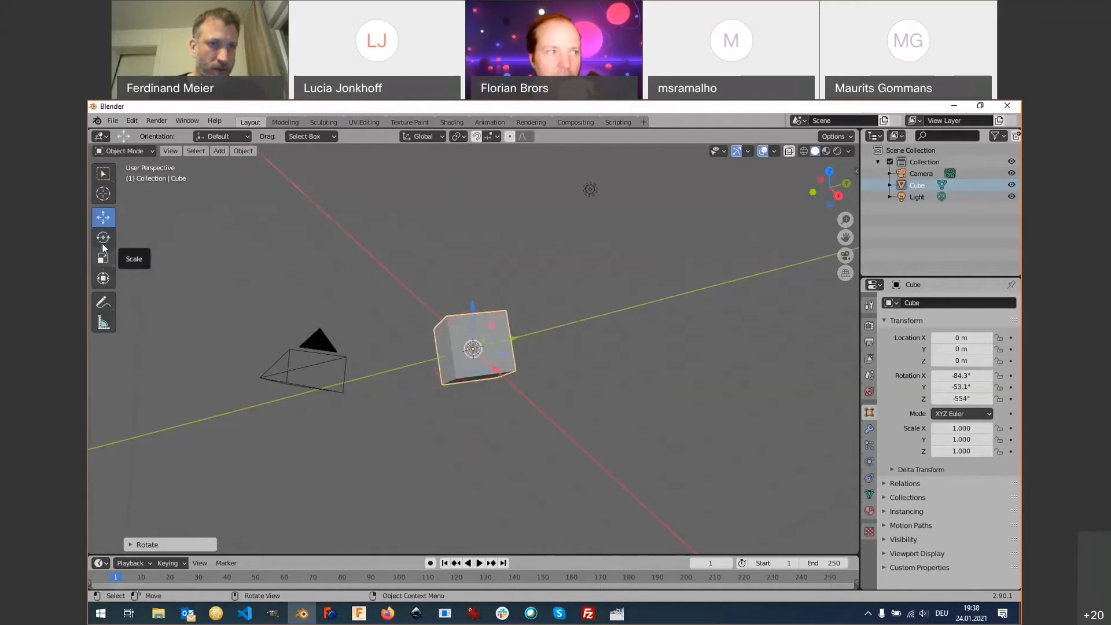
pyautogui.click(105, 240)
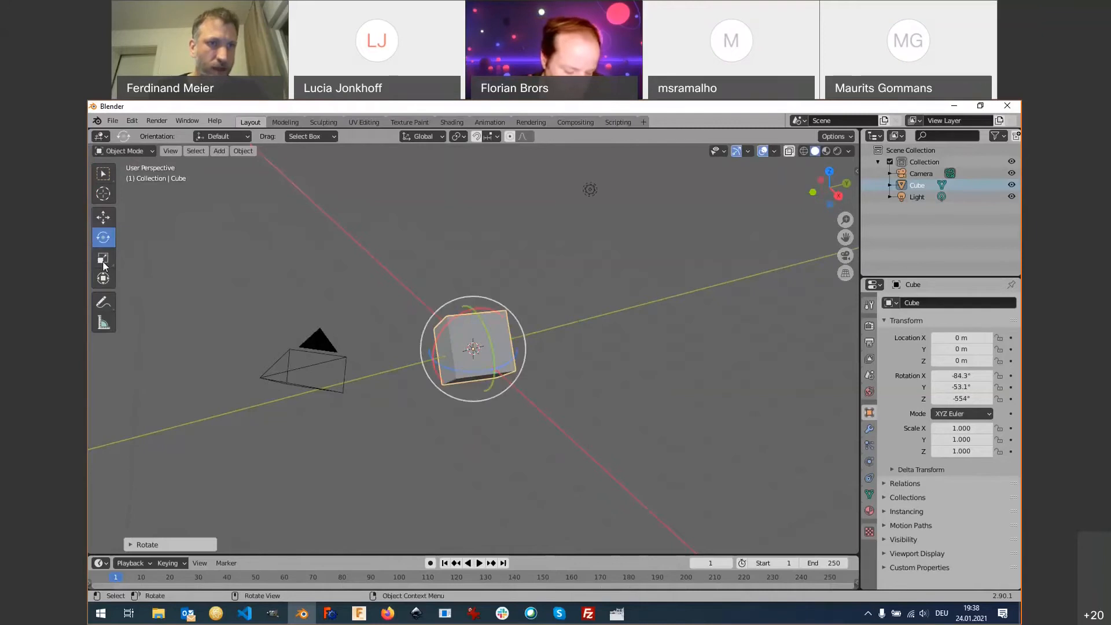
pyautogui.click(104, 262)
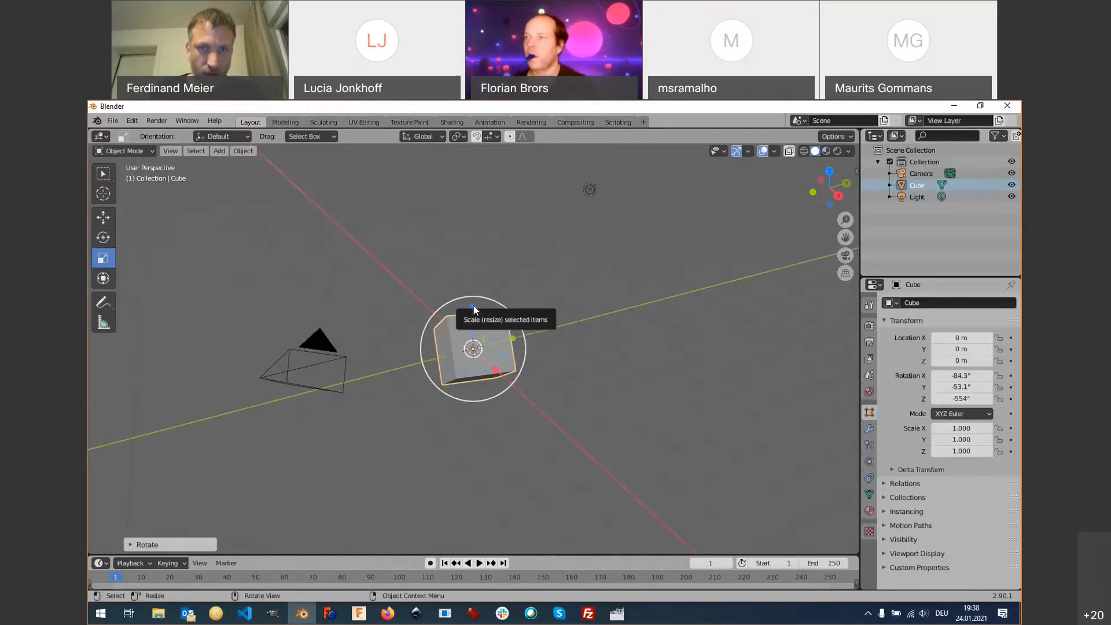
pyautogui.moveTo(473, 308); pyautogui.dragTo(492, 356)
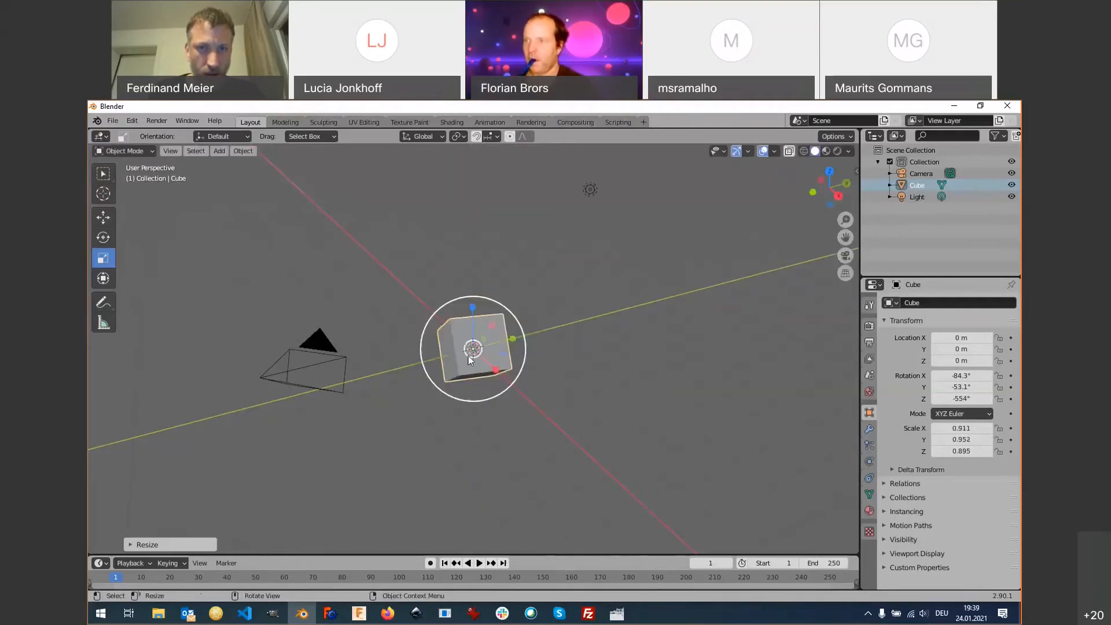
pyautogui.press('s')
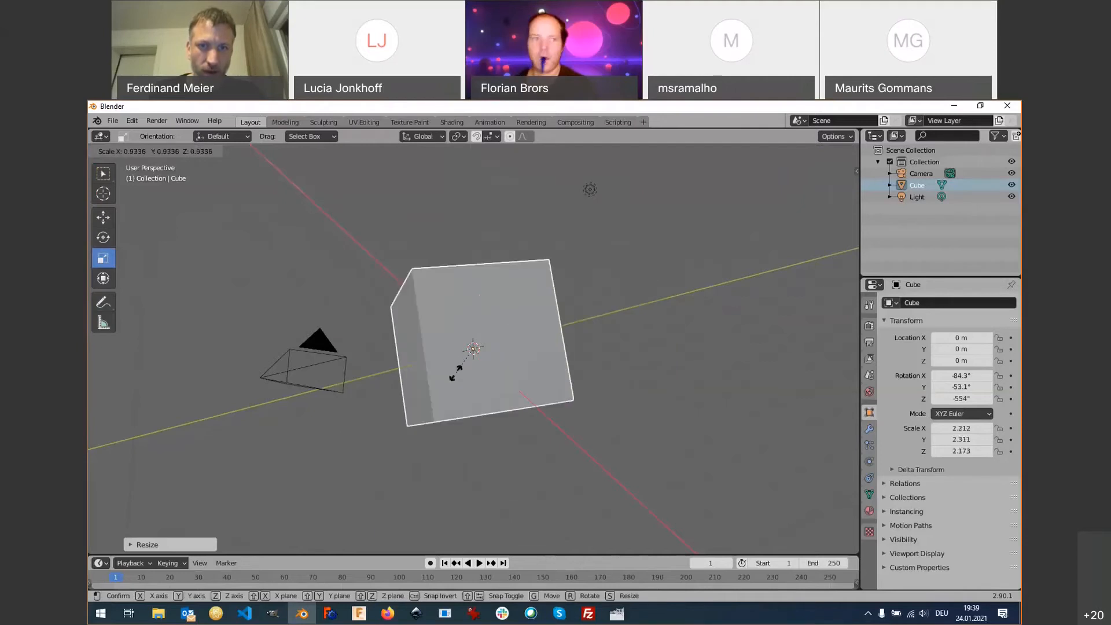
pyautogui.click(461, 360)
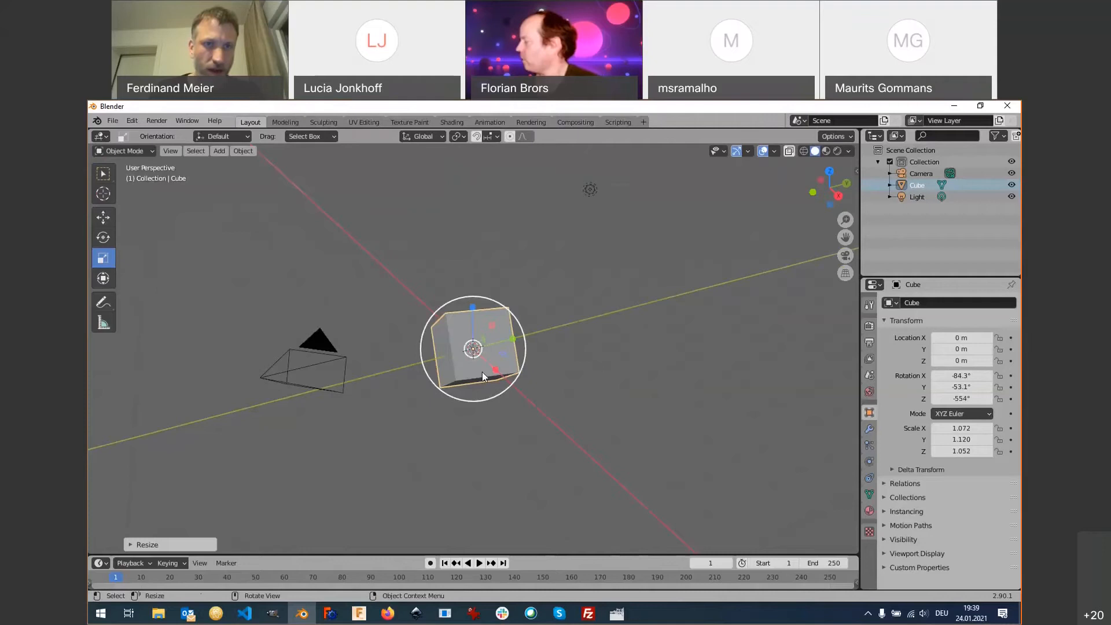
pyautogui.click(103, 239)
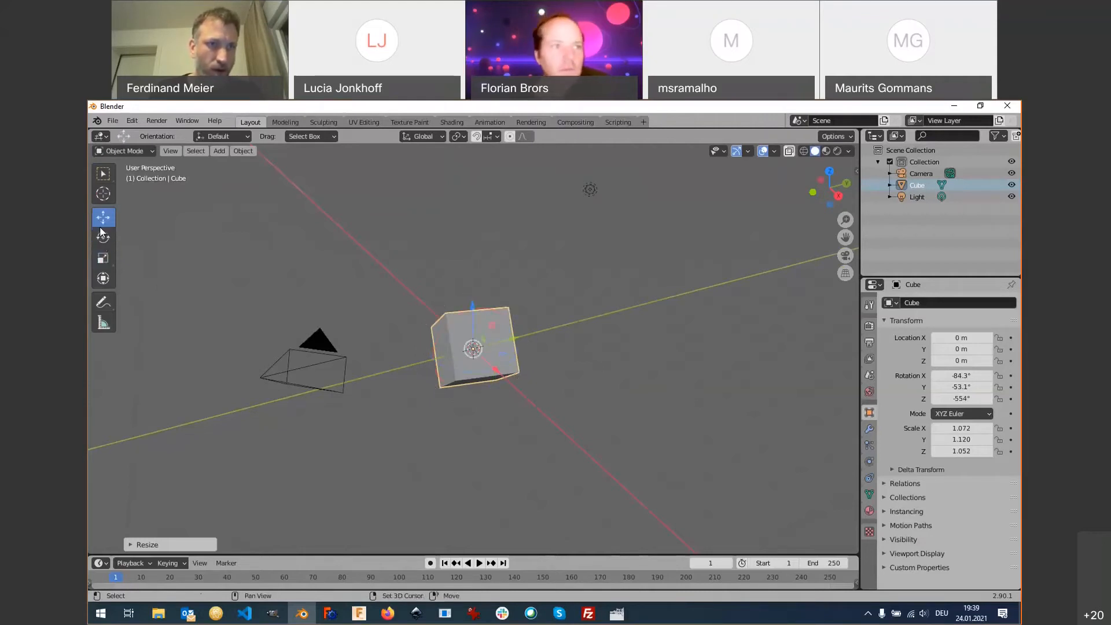
# Enable the Move, Rotate and Scale object gizmos in the Viewport Gizmos menu.
pyautogui.click(104, 259)
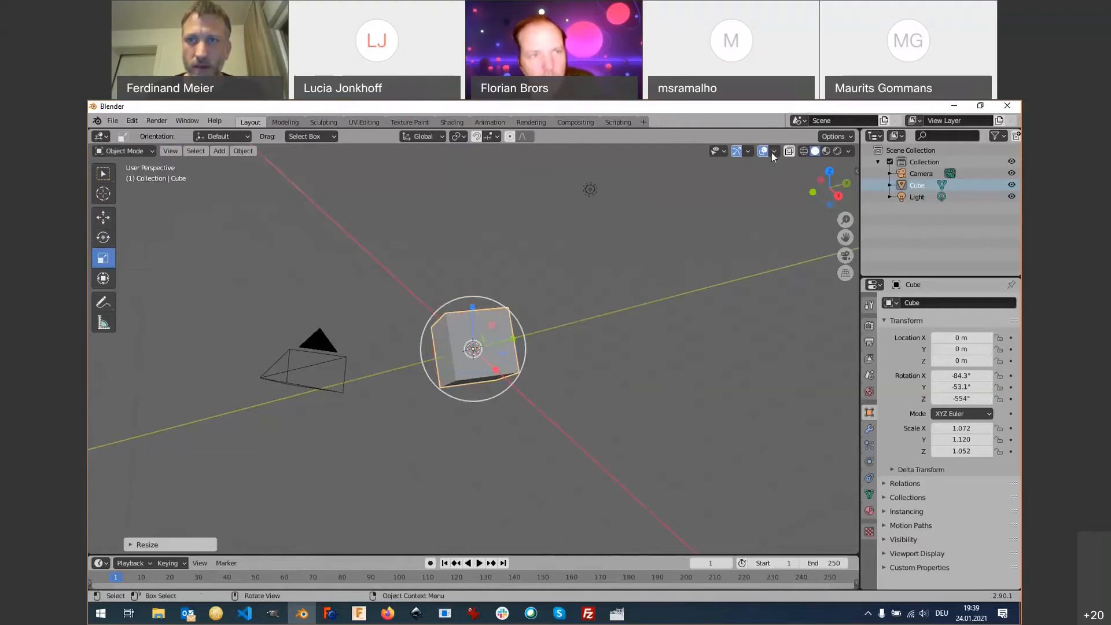
pyautogui.click(748, 151)
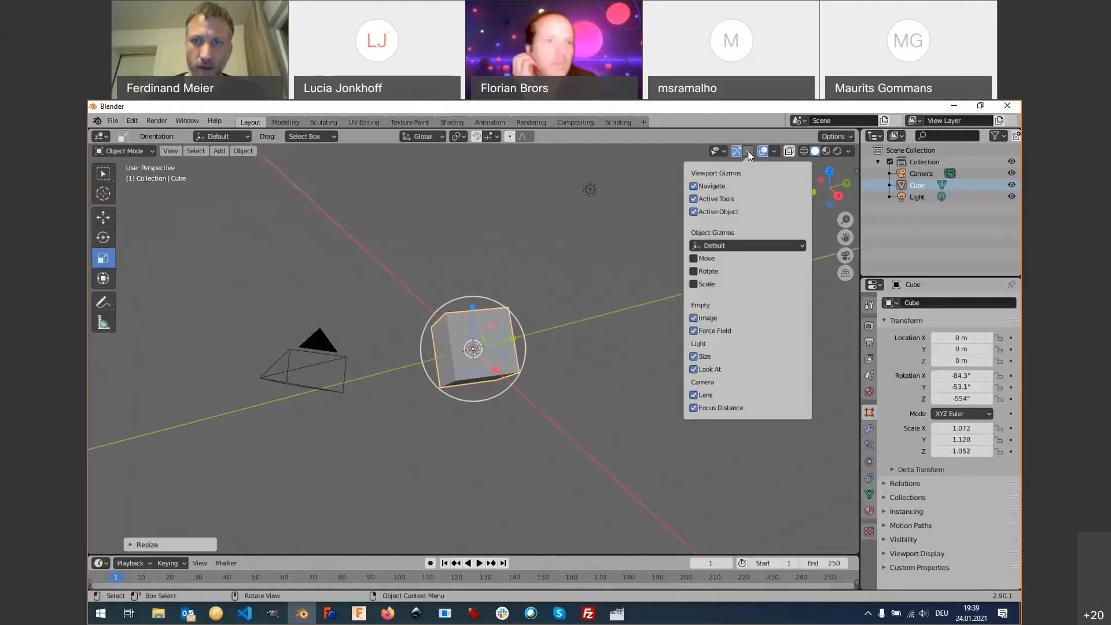
pyautogui.click(694, 260)
pyautogui.click(696, 275)
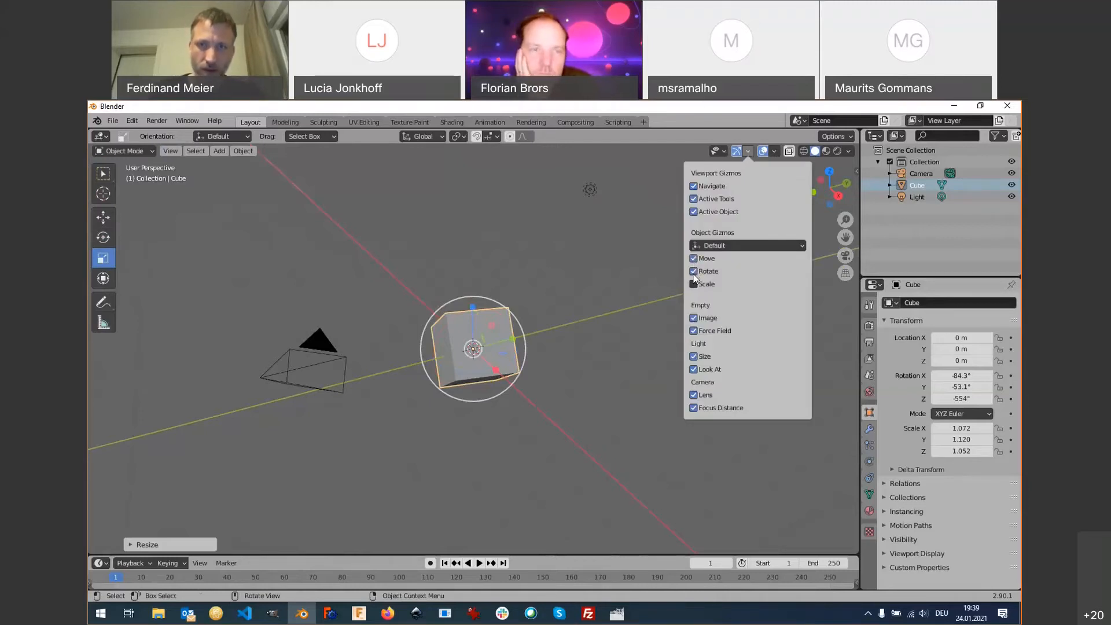
pyautogui.click(696, 285)
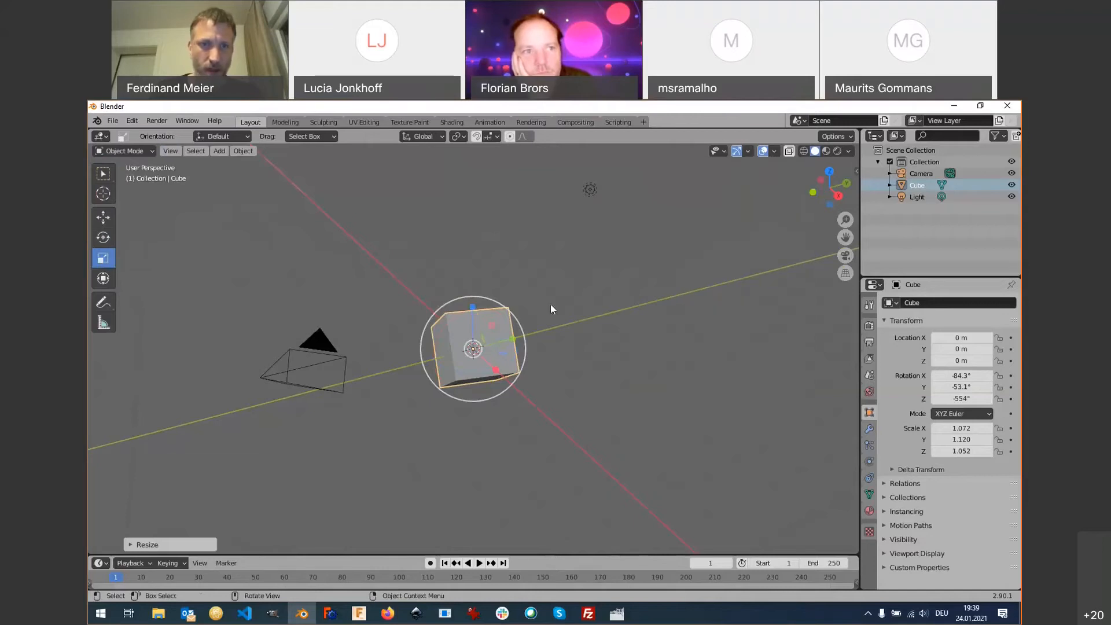
# Switch through the Rotate and Move tools, then reselect the cube after briefly selecting the light.
pyautogui.click(103, 236)
pyautogui.click(104, 220)
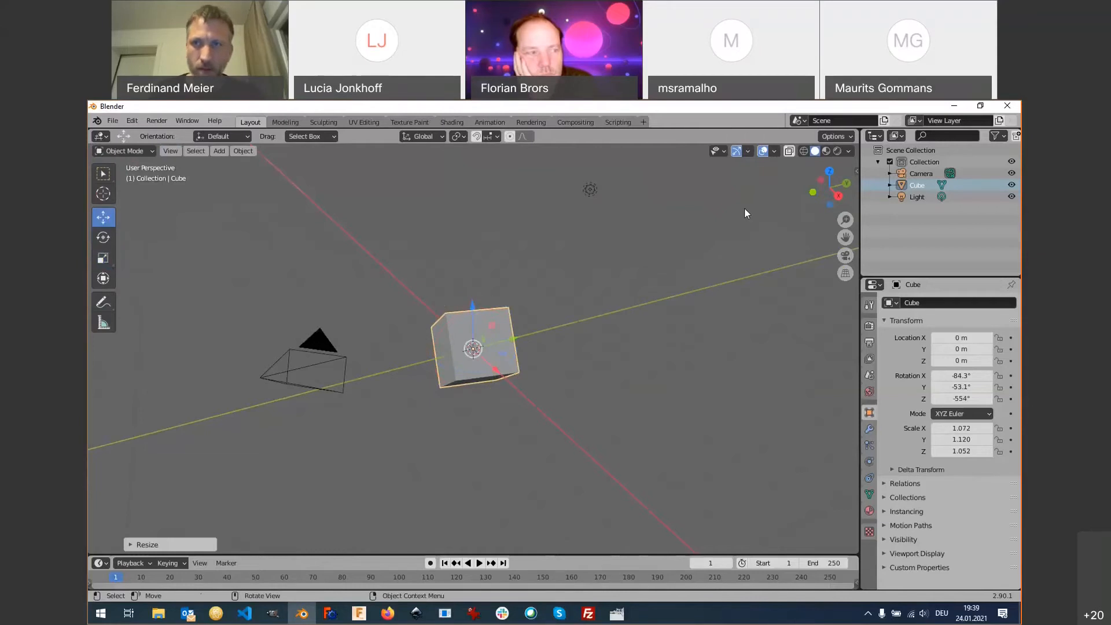
pyautogui.click(749, 151)
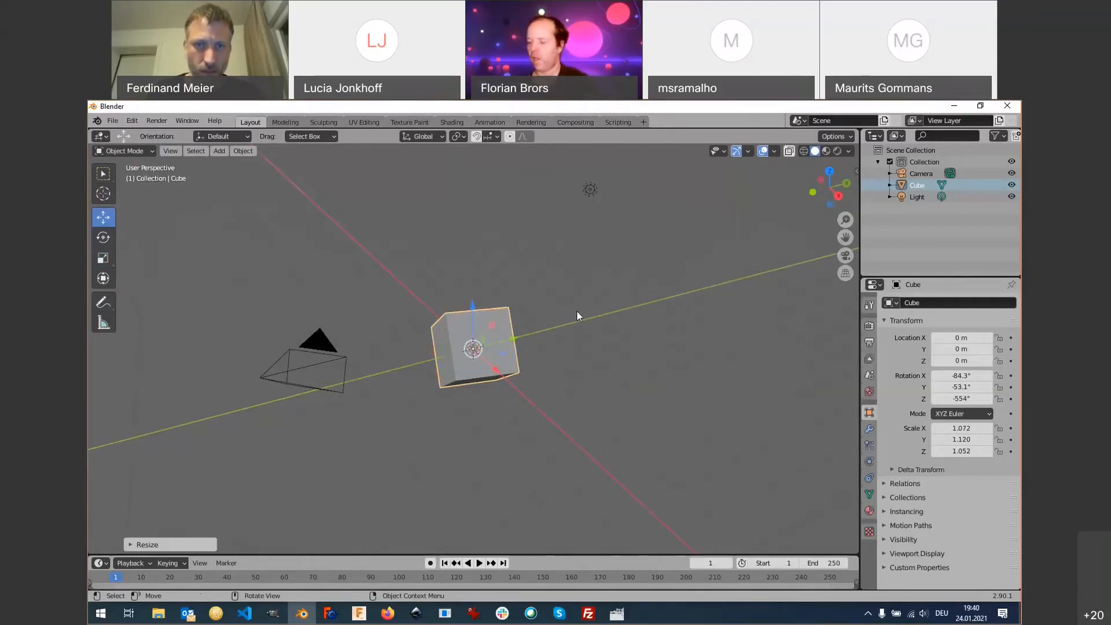
pyautogui.click(558, 309)
pyautogui.click(501, 344)
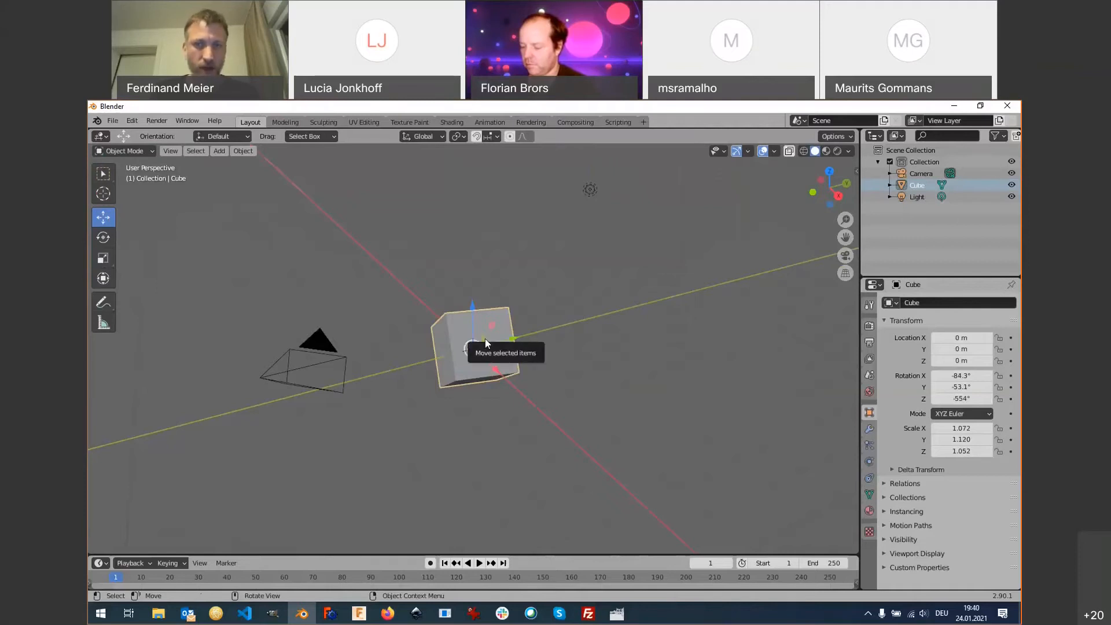
pyautogui.moveTo(495, 338); pyautogui.dragTo(438, 364, button='middle')
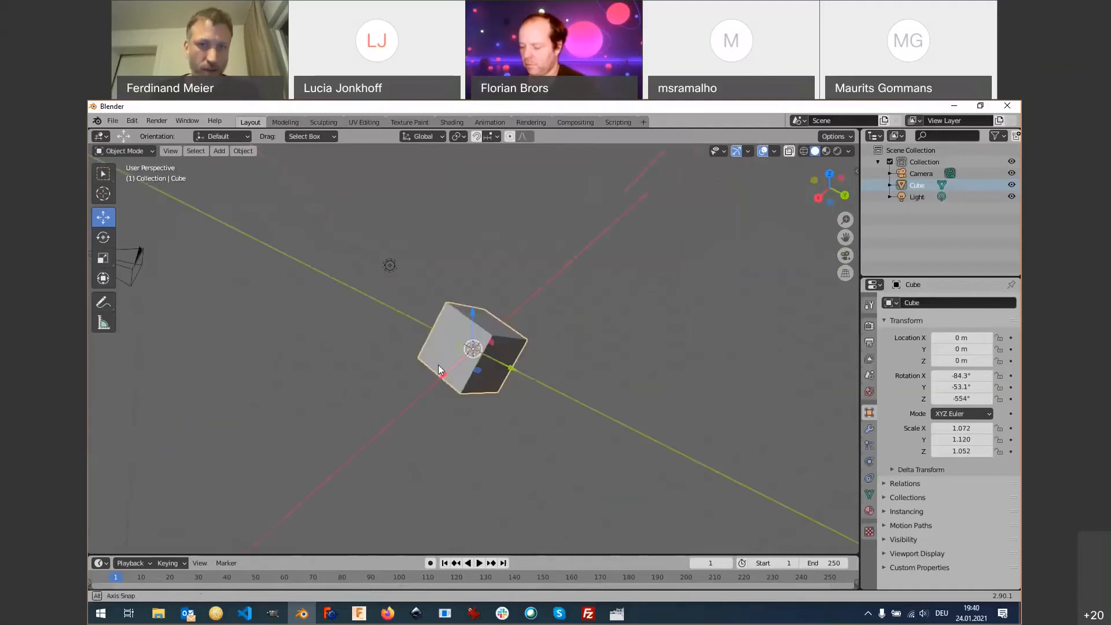
pyautogui.click(390, 265)
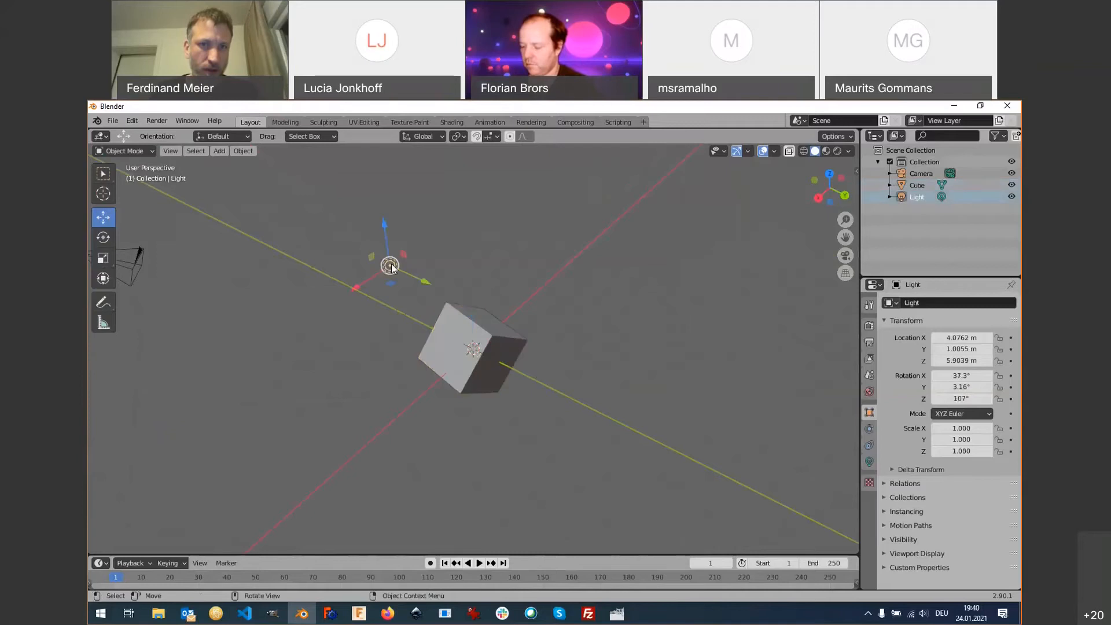
pyautogui.click(495, 333)
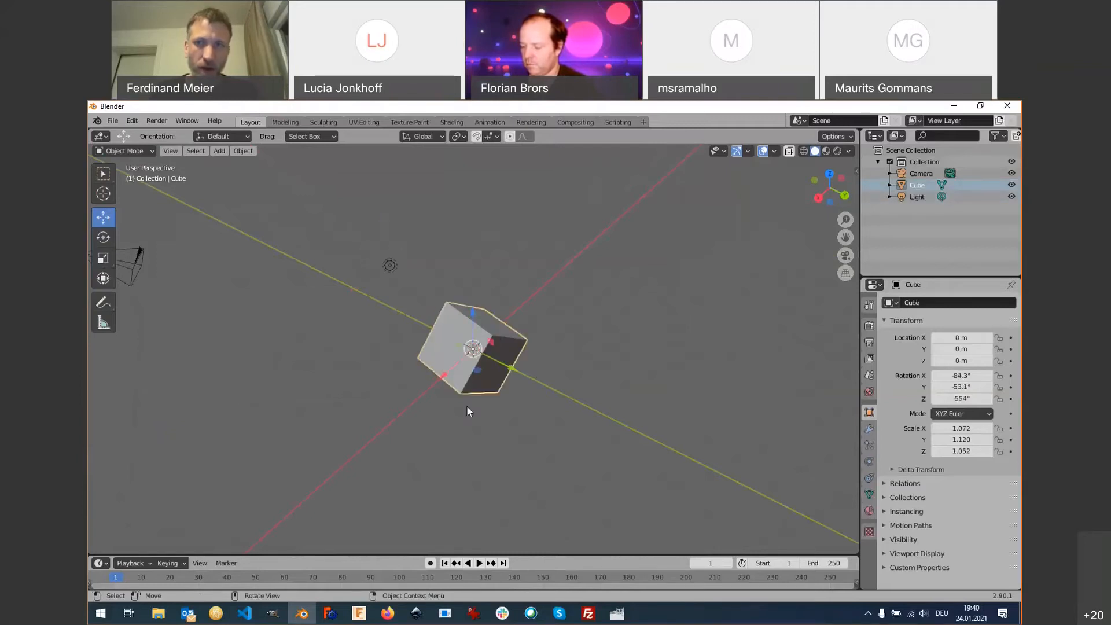
pyautogui.moveTo(467, 407); pyautogui.dragTo(543, 394, button='middle')
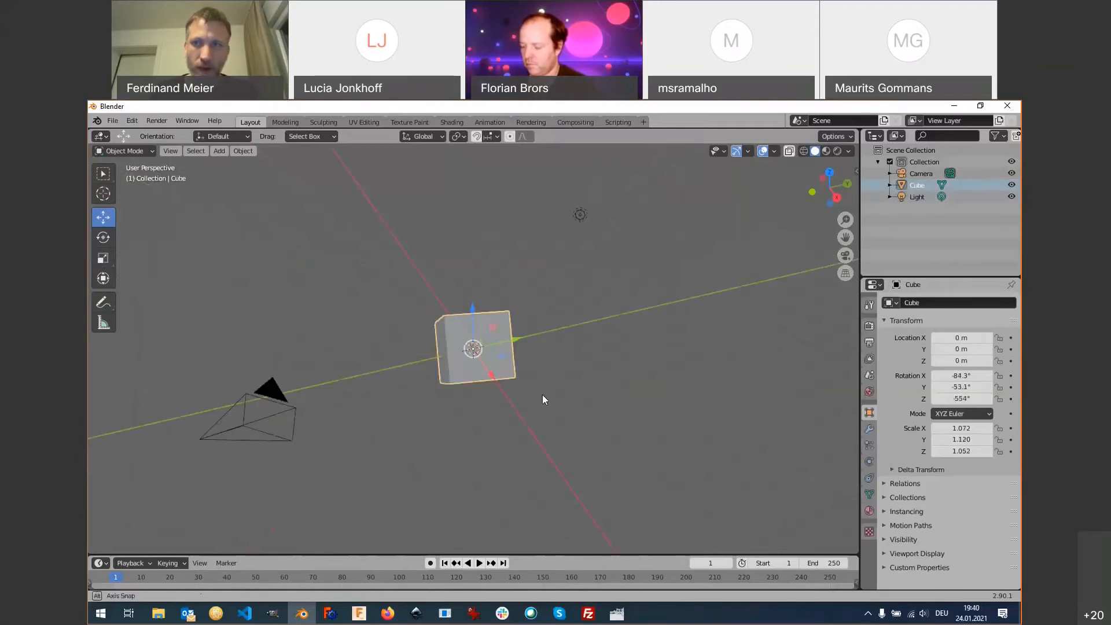
# Disable the Move, Rotate and Scale object gizmos and turn Show Gizmo off entirely.
pyautogui.click(748, 151)
pyautogui.click(694, 258)
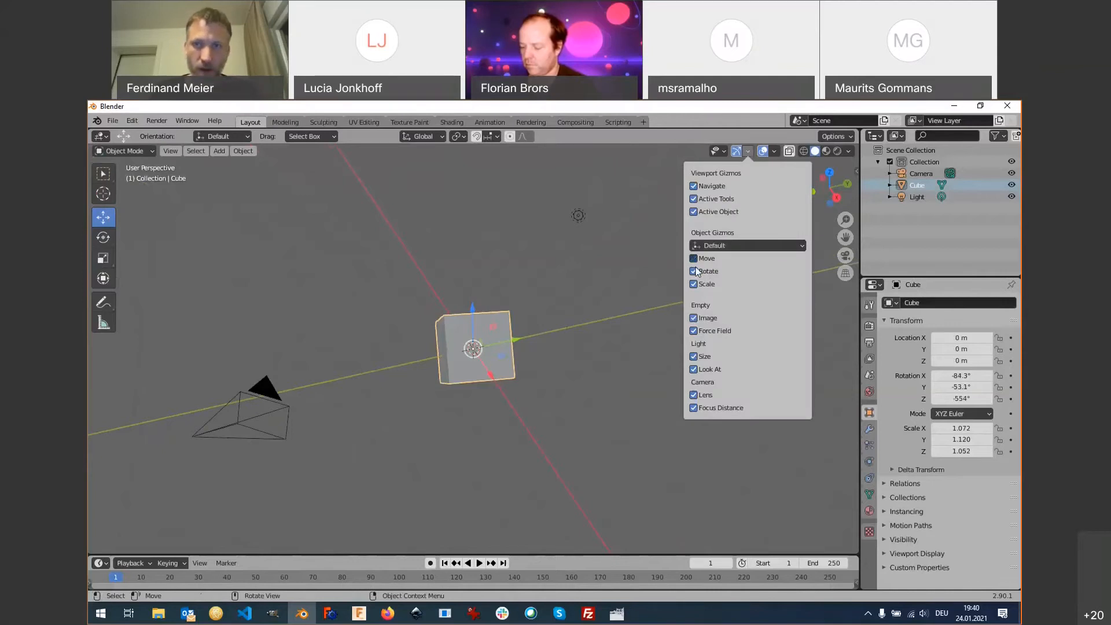
pyautogui.click(695, 271)
pyautogui.click(693, 286)
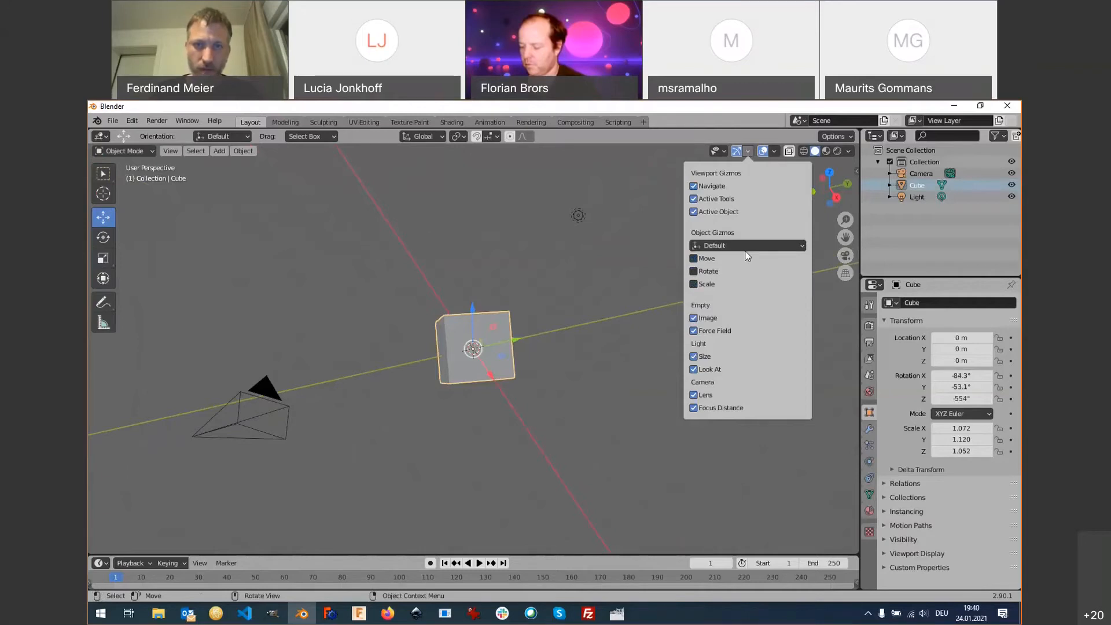
pyautogui.click(546, 335)
pyautogui.click(514, 347)
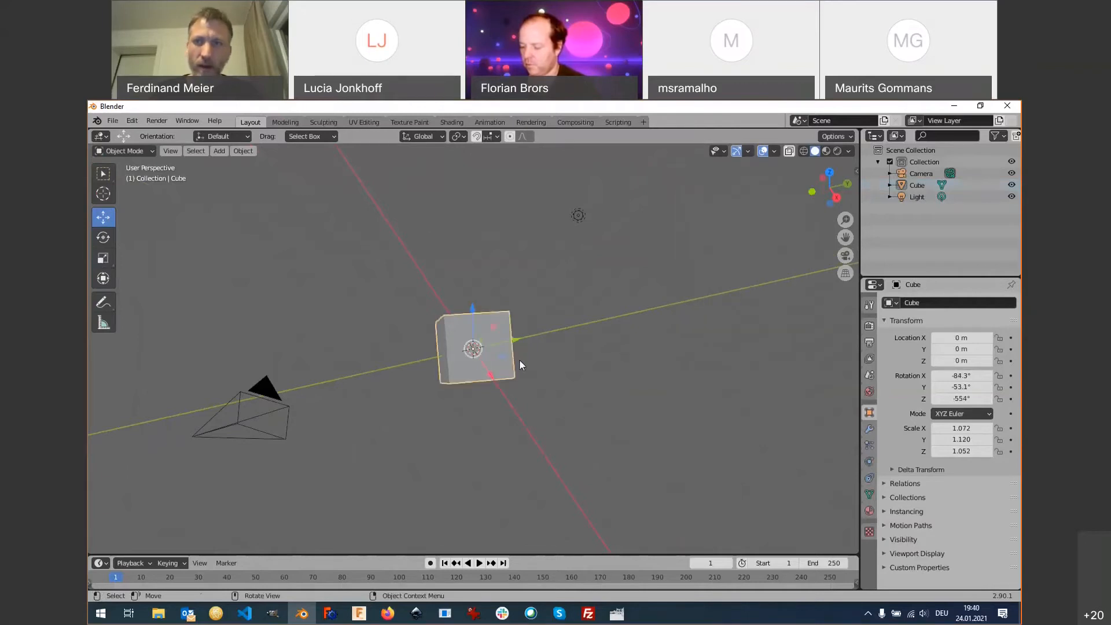
pyautogui.click(735, 150)
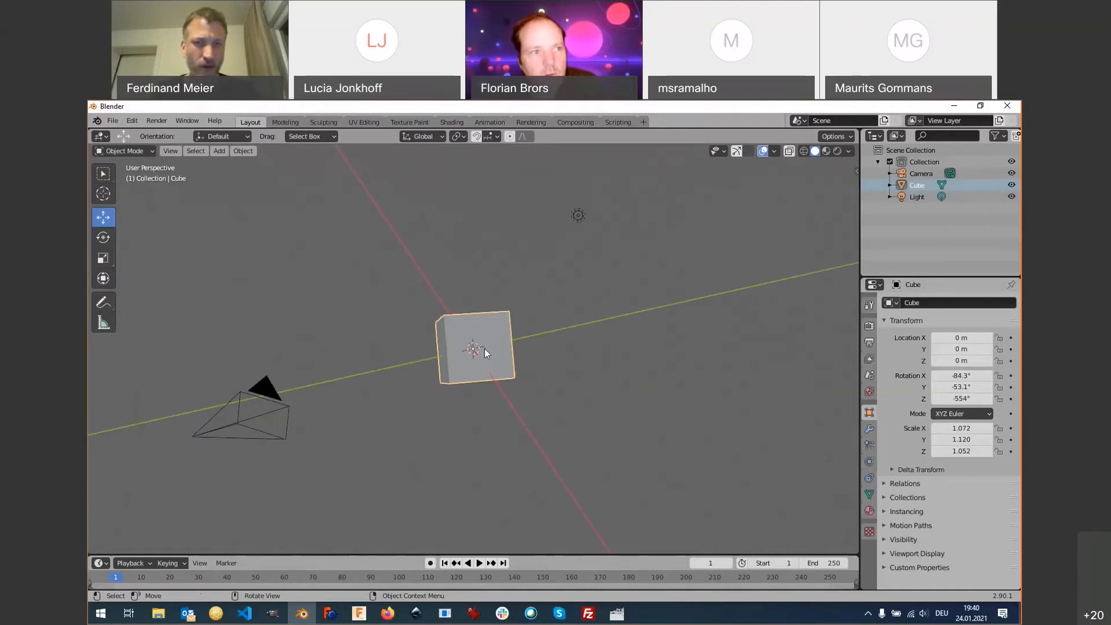
# Move the cube to -0.397, 0.580, 0.251 m and rescale it to 1.111, 1.161, 1.092.
pyautogui.press('g')
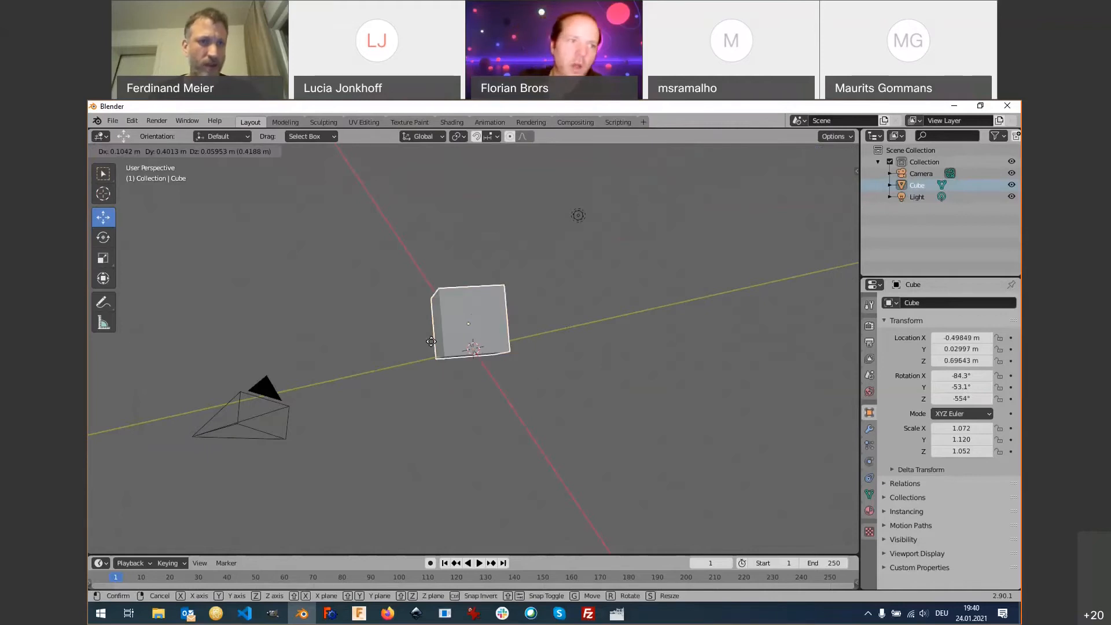
pyautogui.click(459, 352)
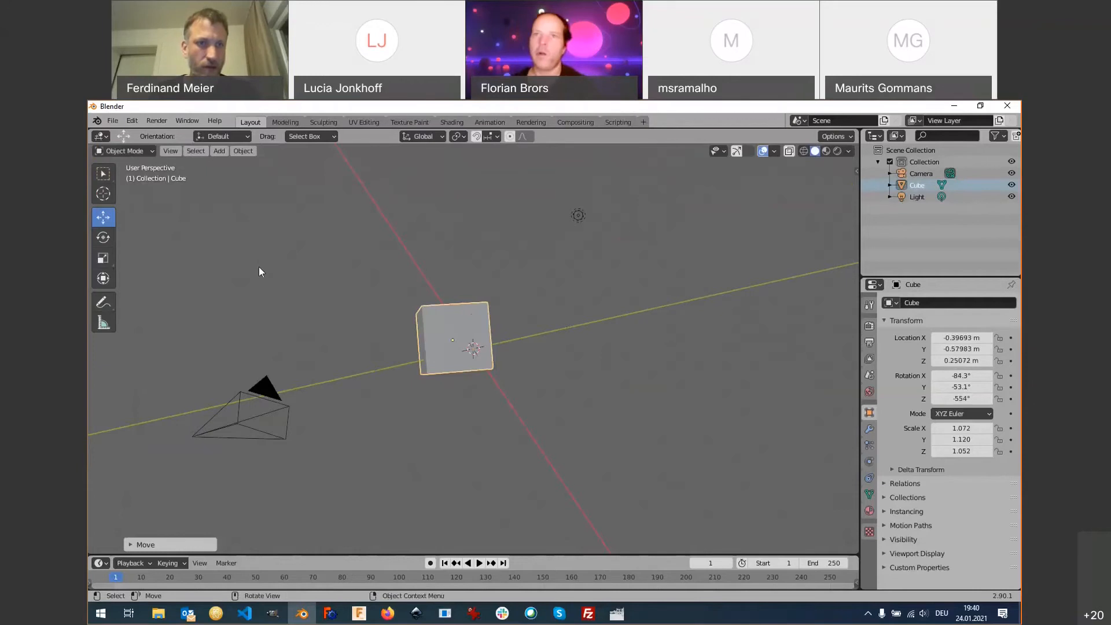
pyautogui.press('r')
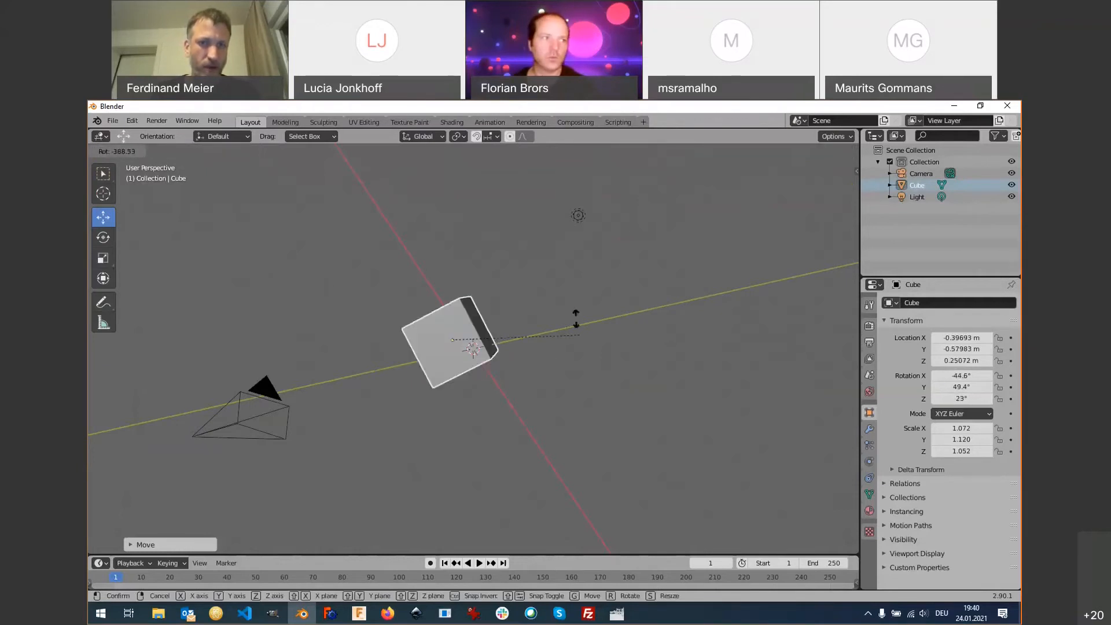
pyautogui.click(594, 374)
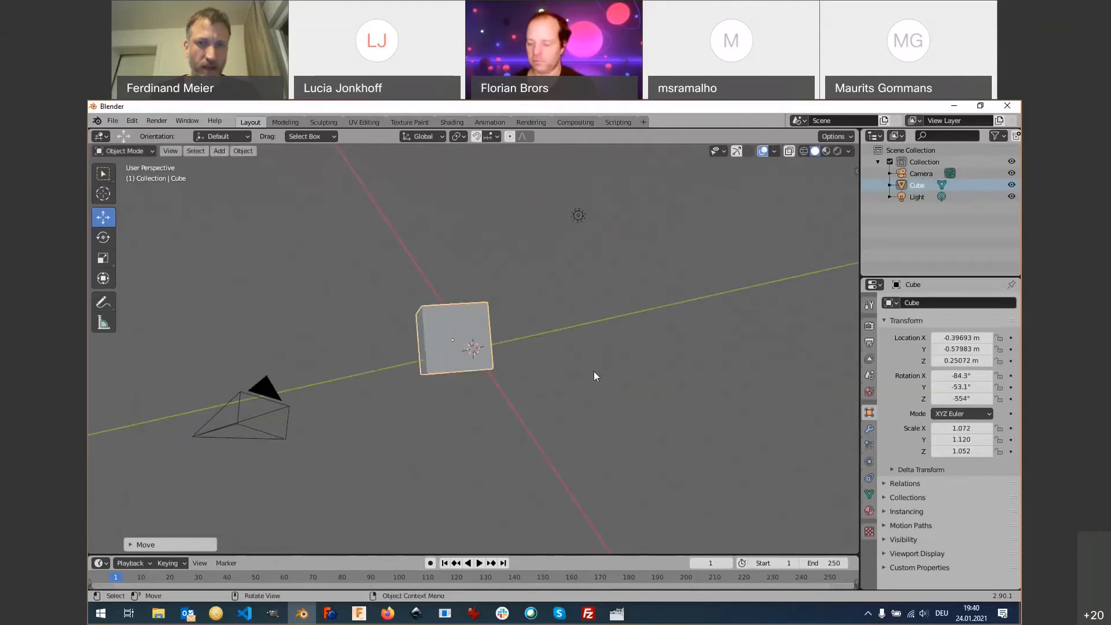
pyautogui.press('s')
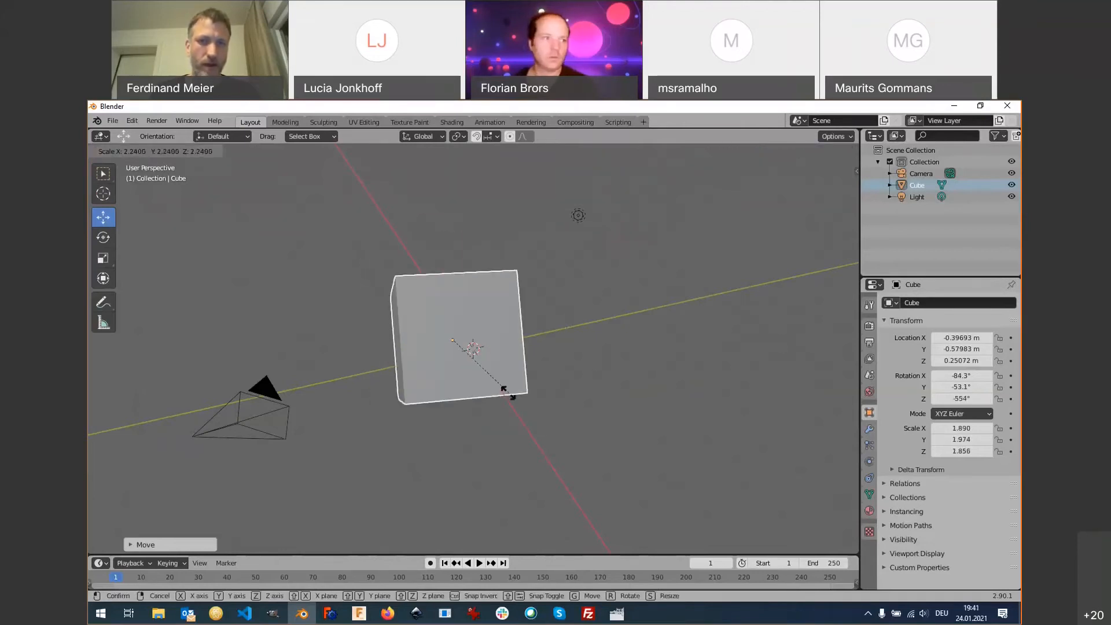
pyautogui.click(477, 374)
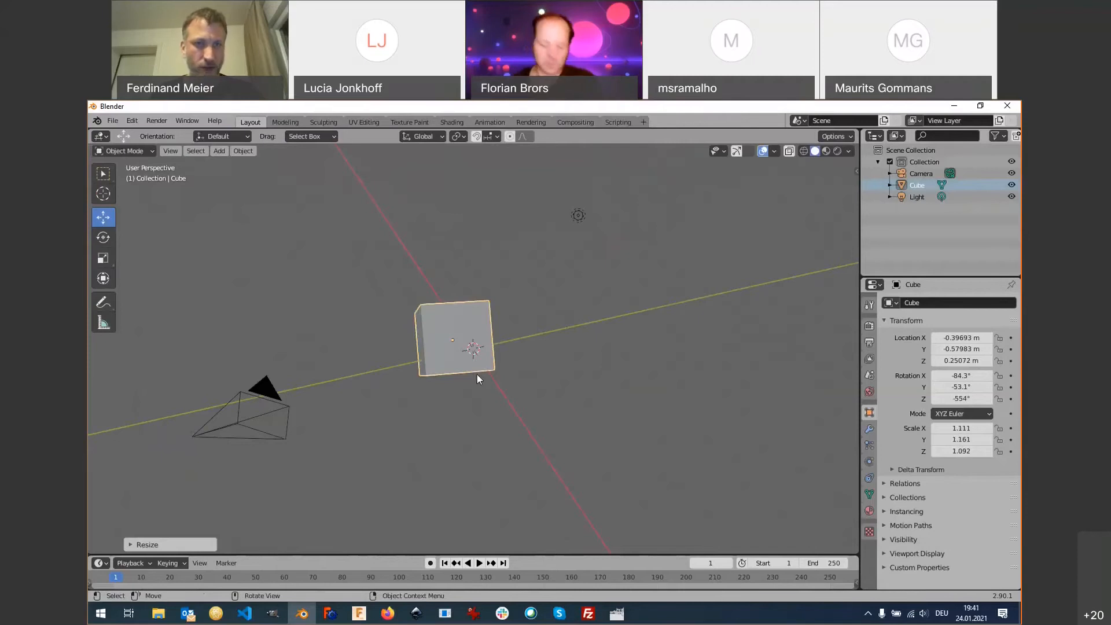
pyautogui.hotkey('alt', 'Tab')
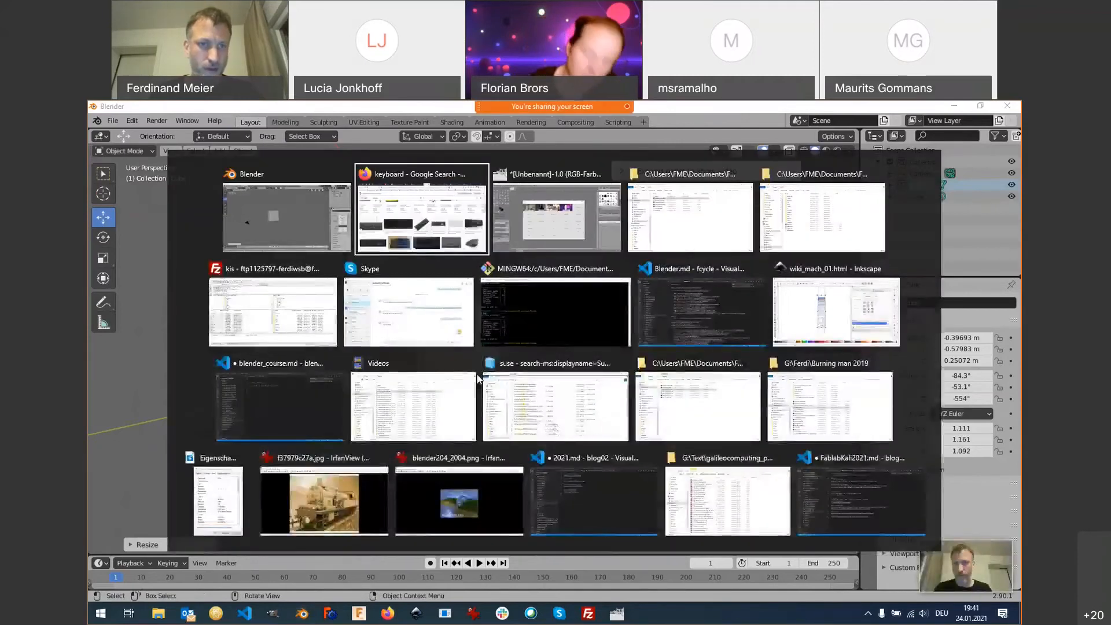
pyautogui.hotkey('ctrl', 'pageup')
pyautogui.scroll(-2, 231, 451)
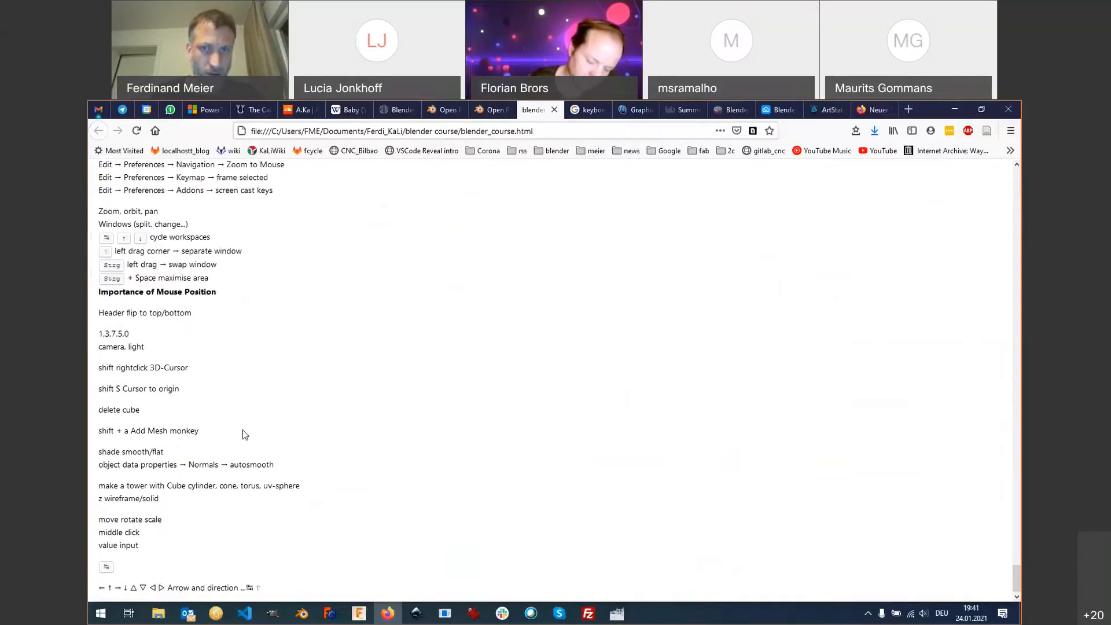
pyautogui.hotkey('ctrl', 'Tab')
pyautogui.hotkey('ctrl', 'Tab')
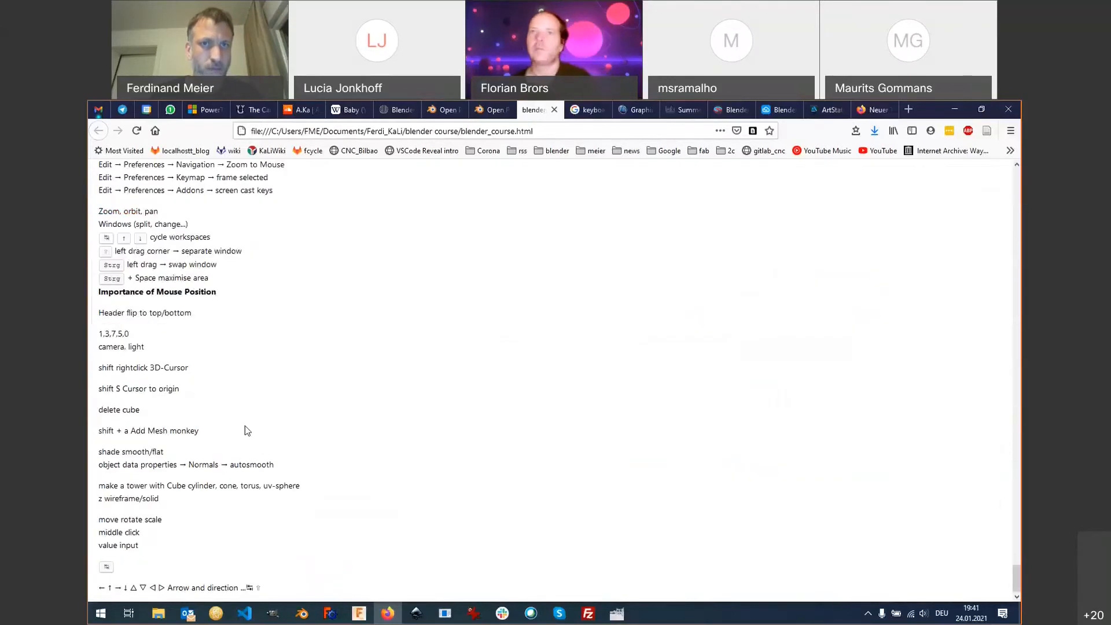
pyautogui.click(403, 112)
pyautogui.scroll(-5, 418, 488)
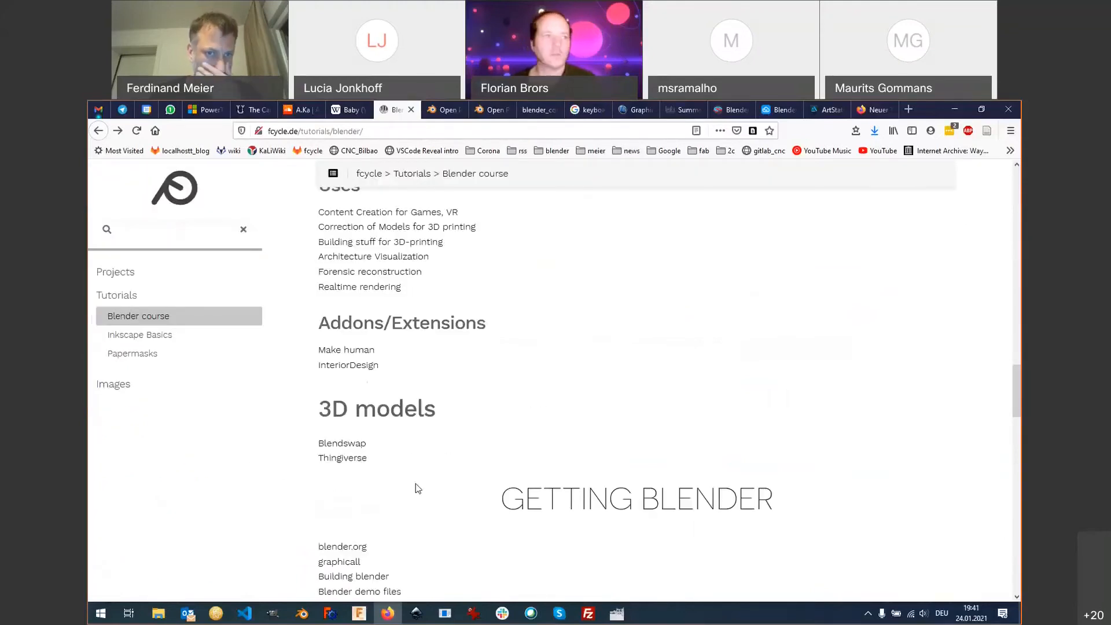
pyautogui.scroll(-5, 416, 484)
pyautogui.scroll(-2, 417, 484)
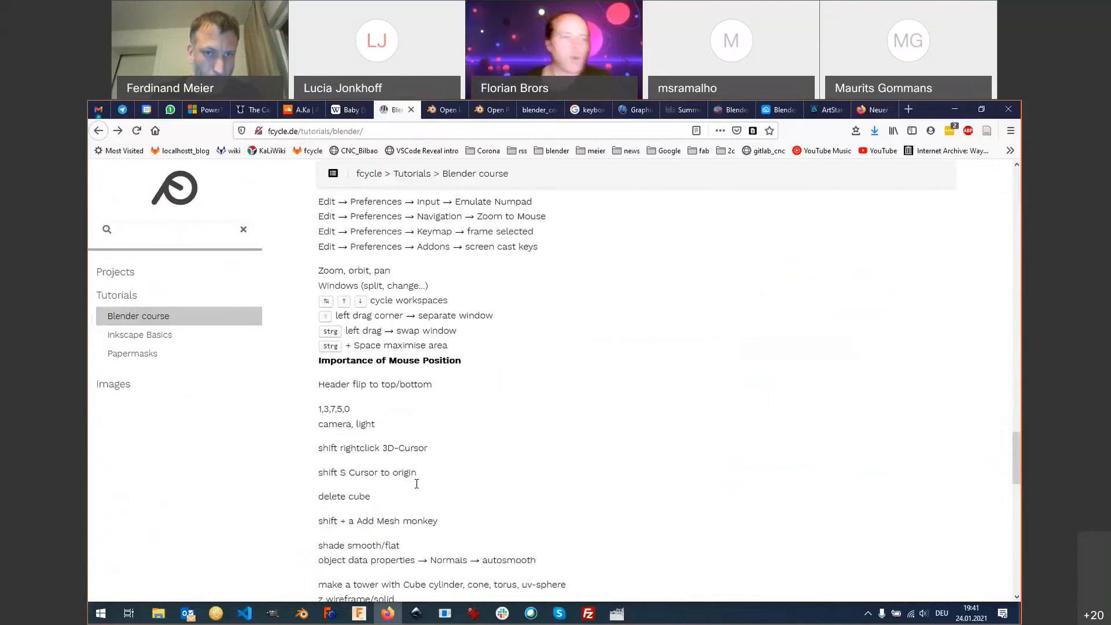
pyautogui.scroll(-3, 417, 484)
pyautogui.scroll(-5, 417, 484)
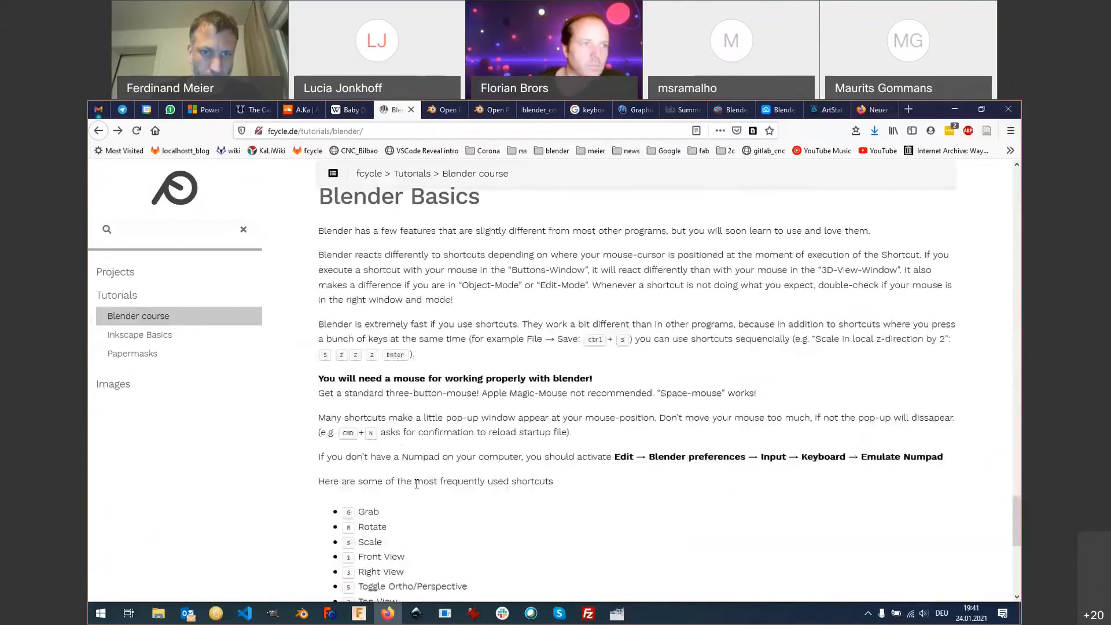
pyautogui.scroll(-1, 417, 484)
pyautogui.scroll(-3, 417, 484)
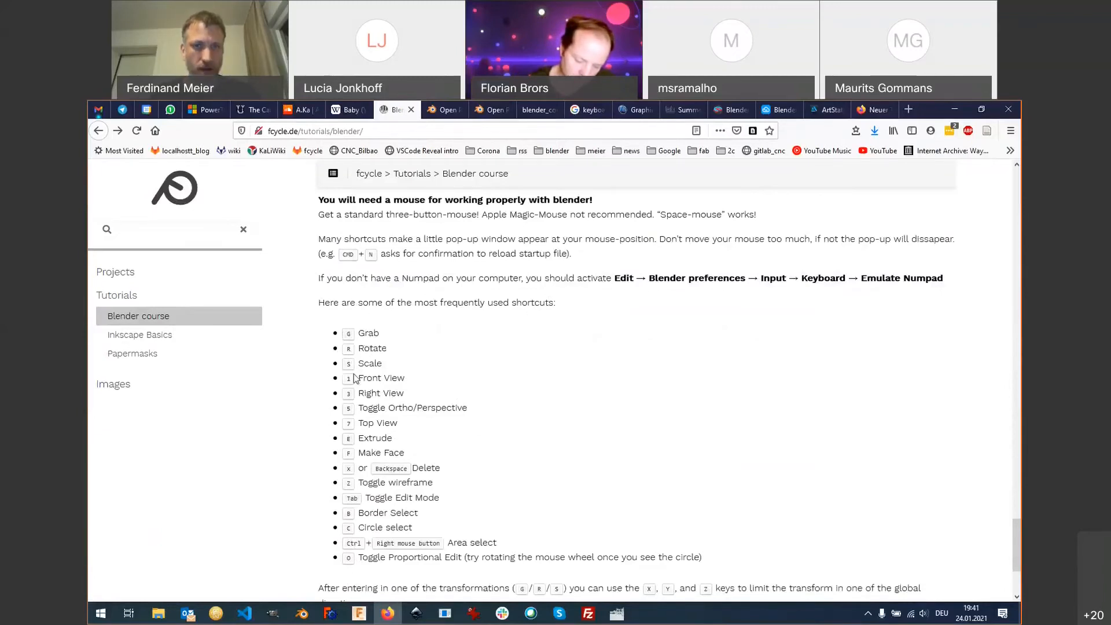
pyautogui.hotkey('alt', 'Tab')
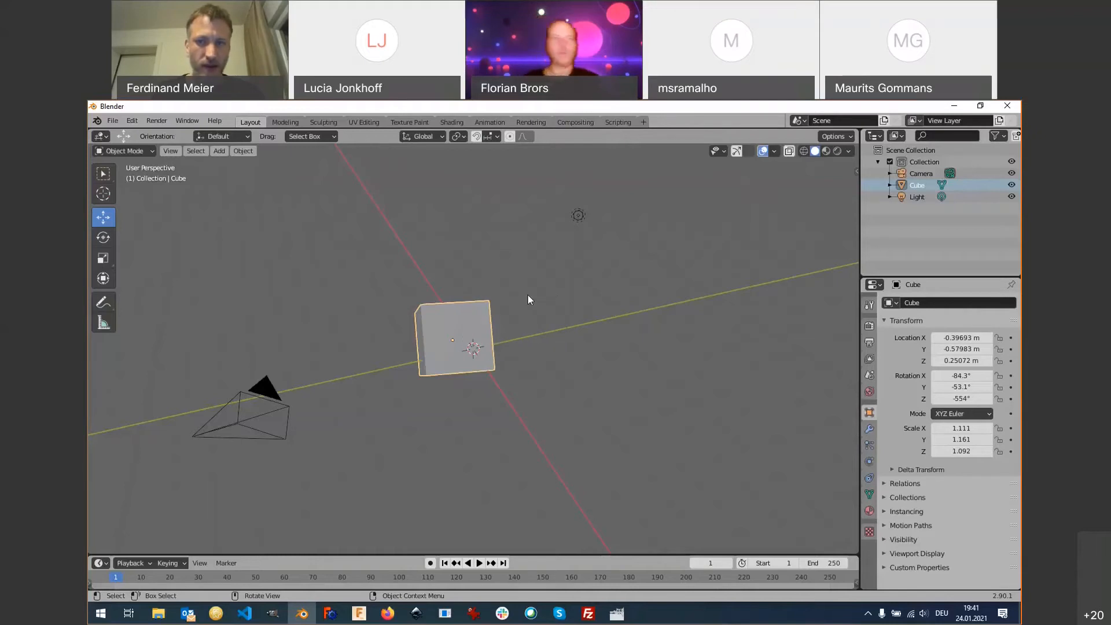
# Clear the cube's location, rotation and scale with Alt+G, Alt+R and Alt+S.
pyautogui.moveTo(455, 366); pyautogui.dragTo(488, 316, button='middle')
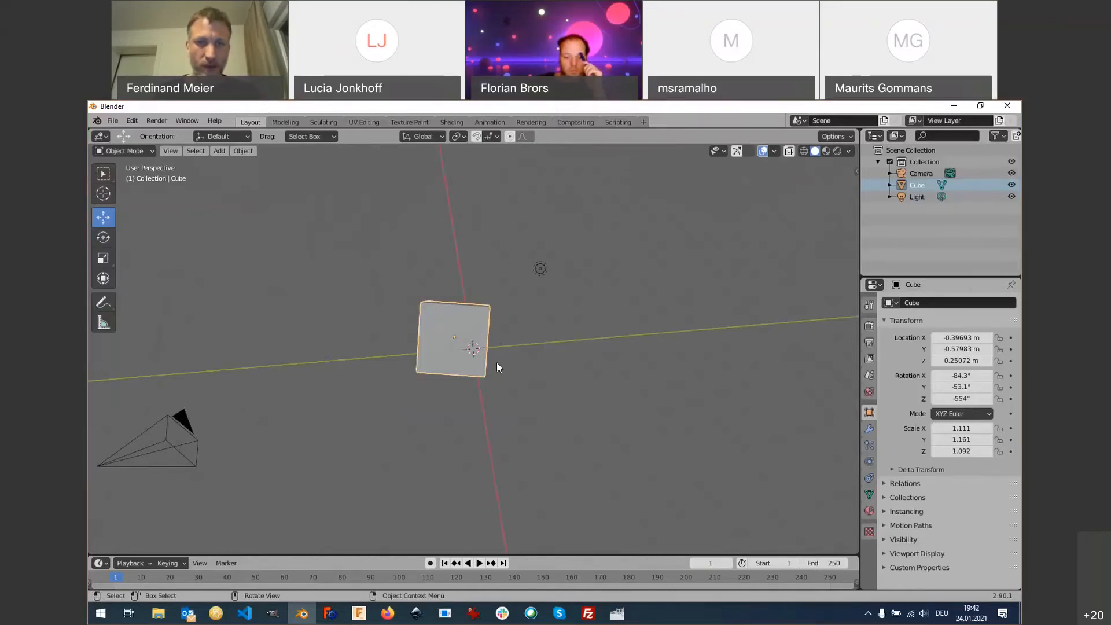
pyautogui.moveTo(497, 362); pyautogui.dragTo(540, 388, button='middle')
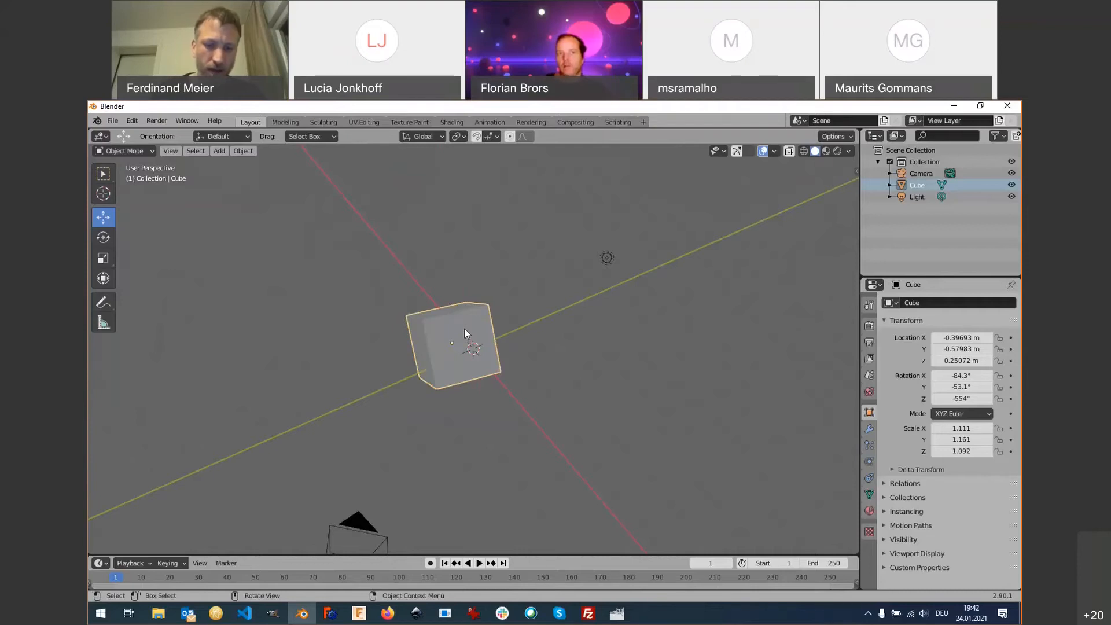
pyautogui.hotkey('alt', 'g')
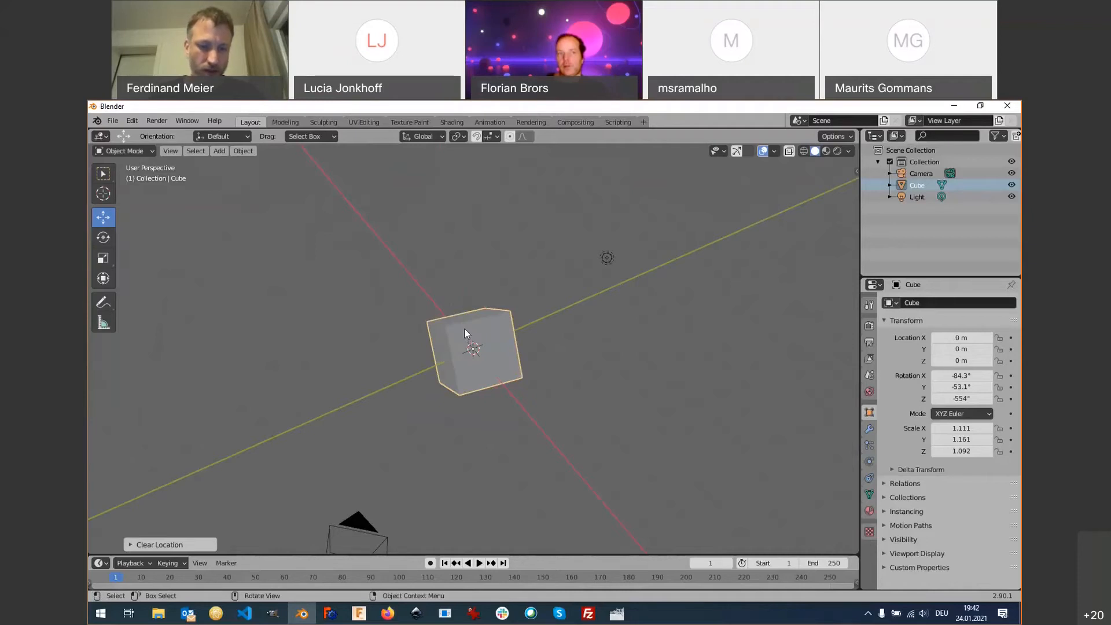
pyautogui.hotkey('alt', 'r')
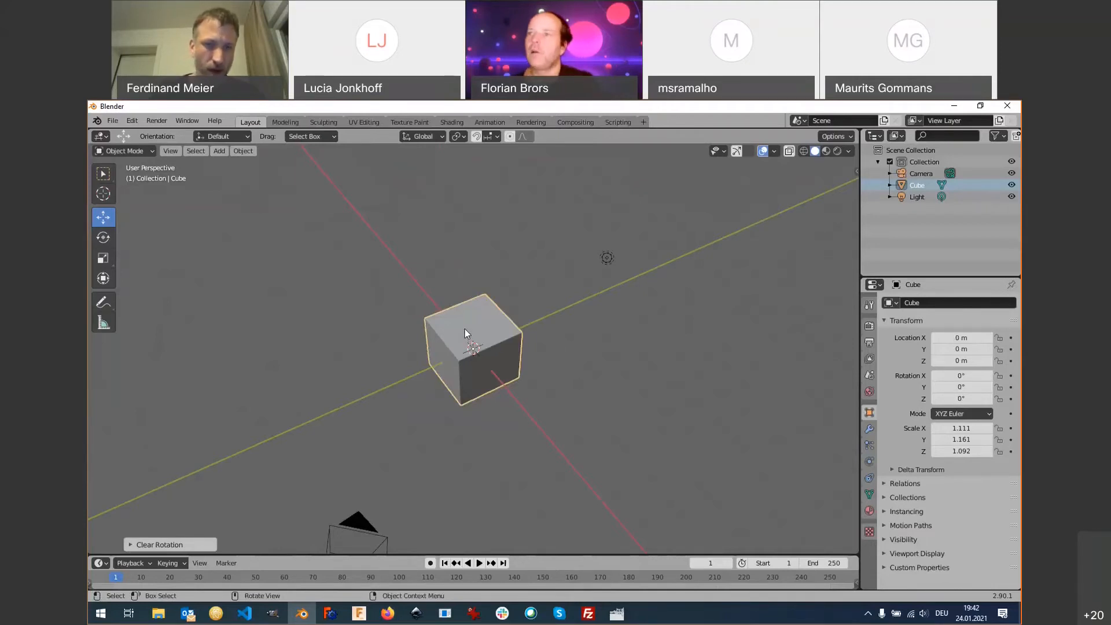
pyautogui.hotkey('alt', 's')
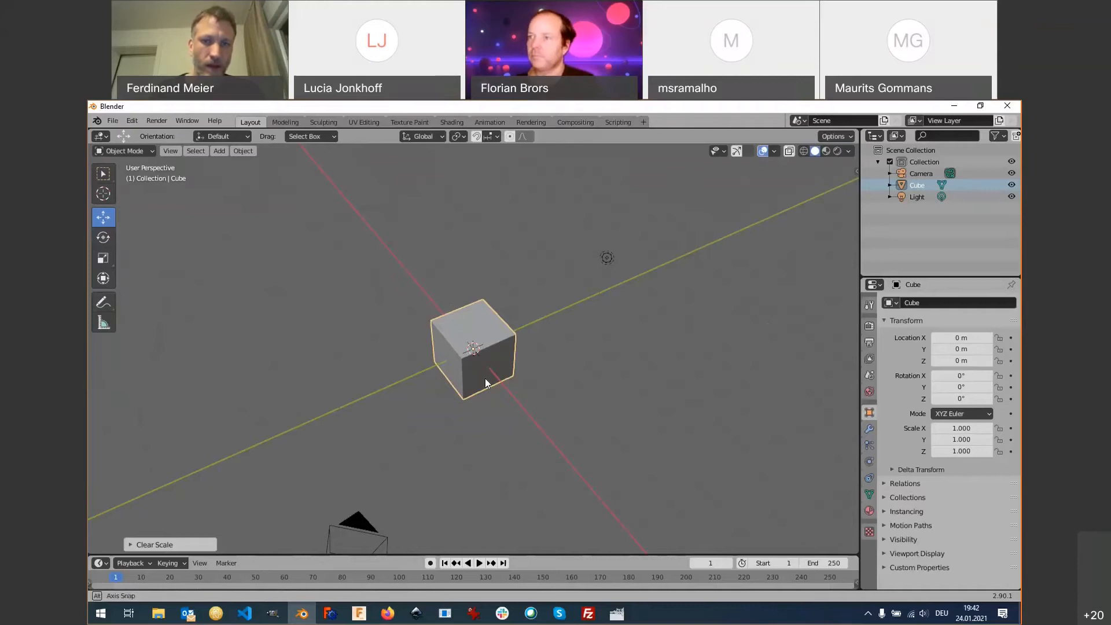
pyautogui.moveTo(486, 378); pyautogui.dragTo(491, 356, button='middle')
pyautogui.scroll(4, 491, 357)
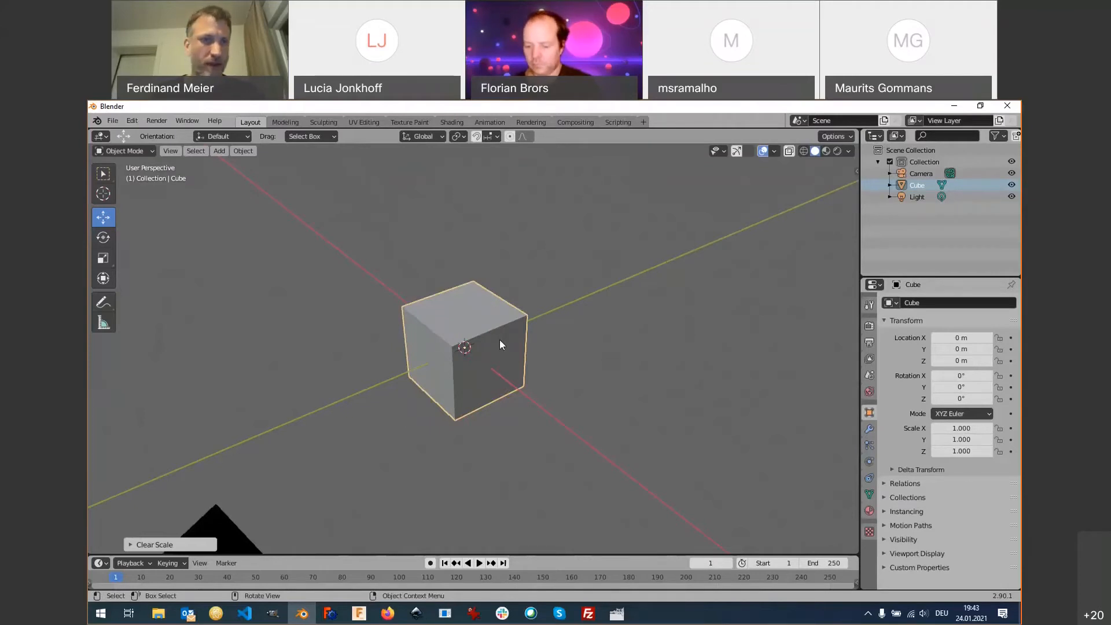
pyautogui.click(108, 123)
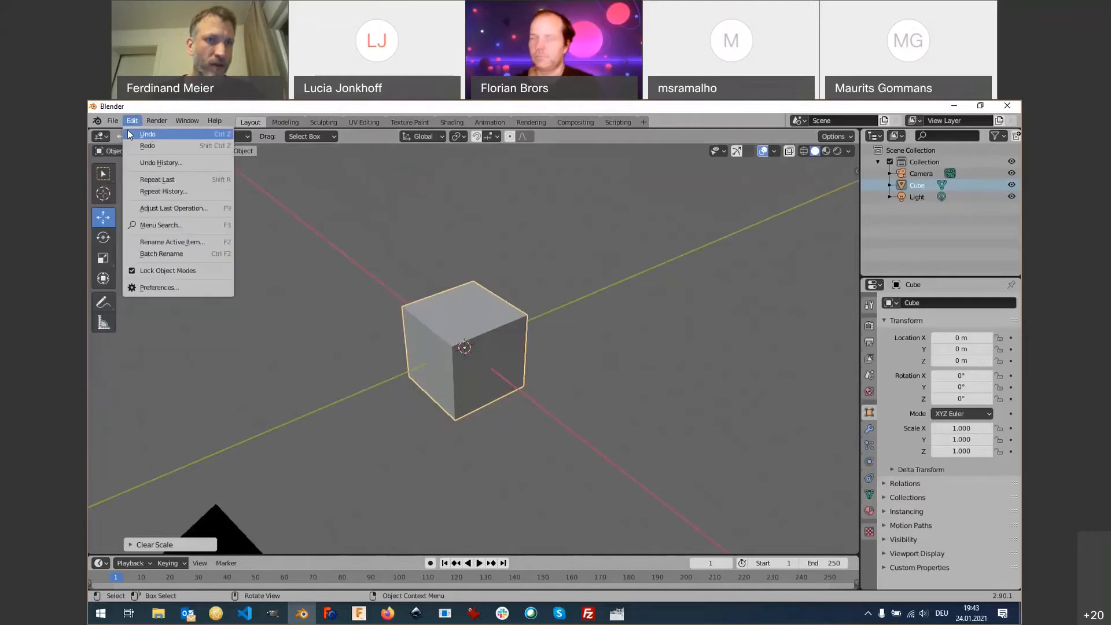
pyautogui.click(127, 129)
pyautogui.click(111, 124)
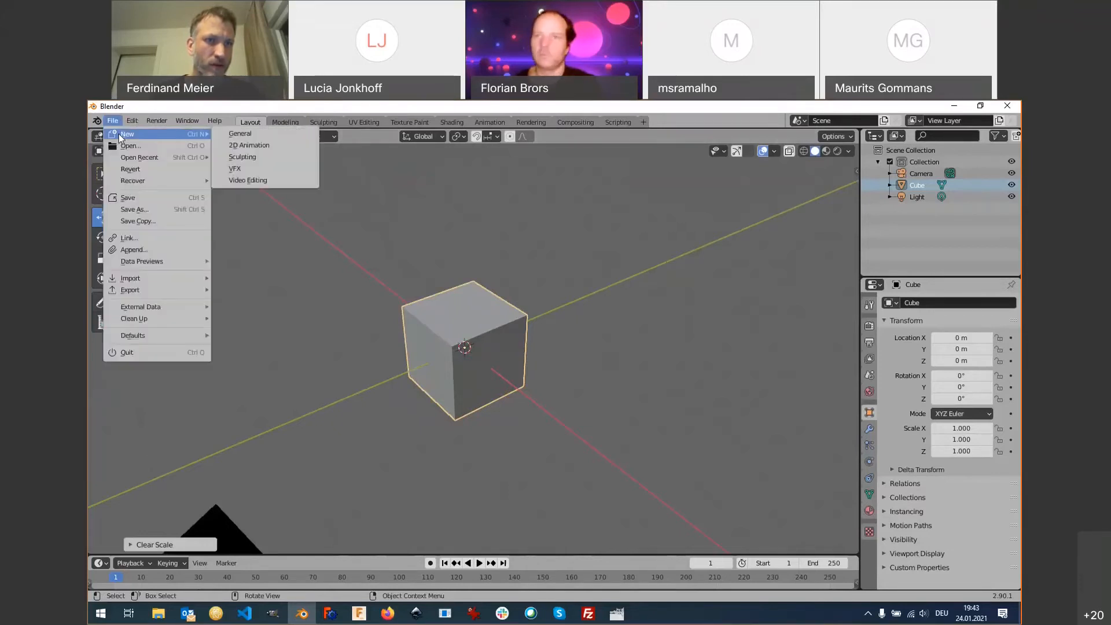
pyautogui.click(219, 267)
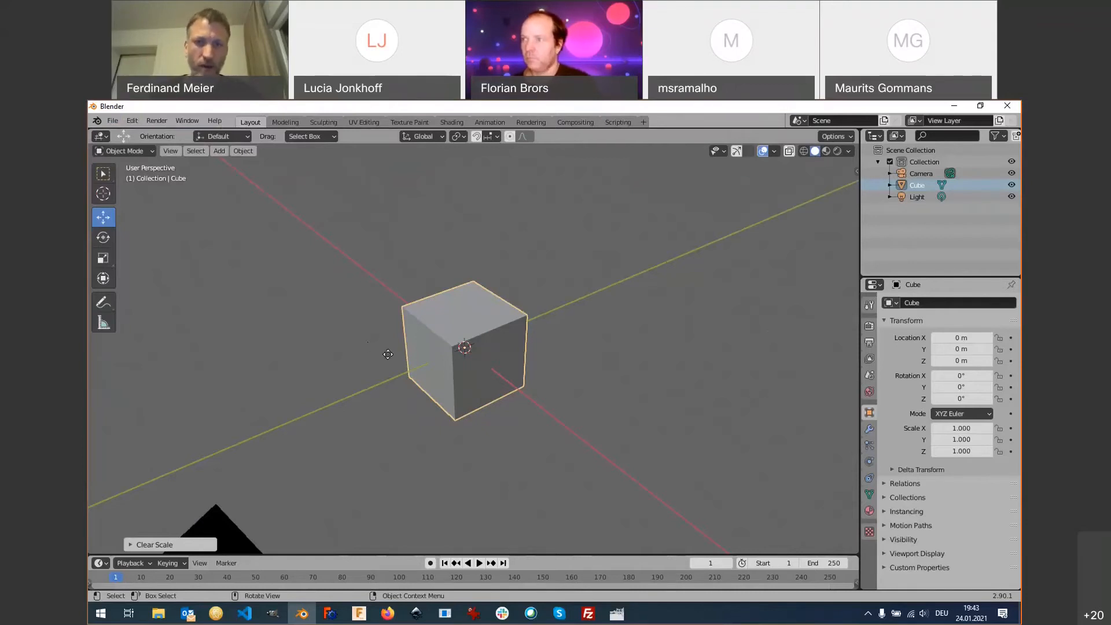
pyautogui.press('g')
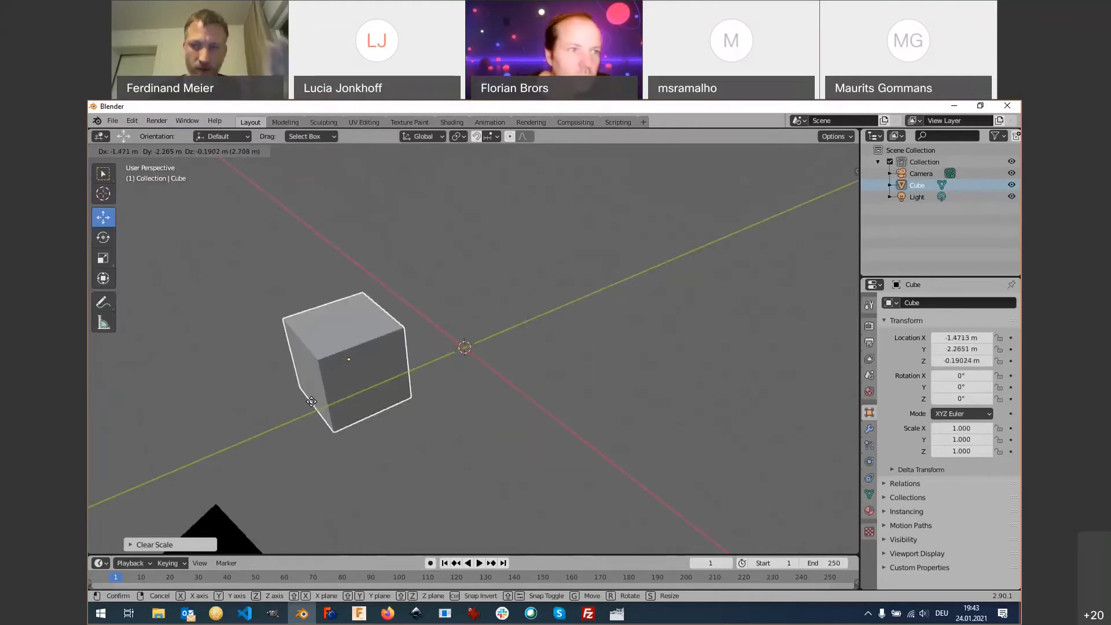
pyautogui.press('x')
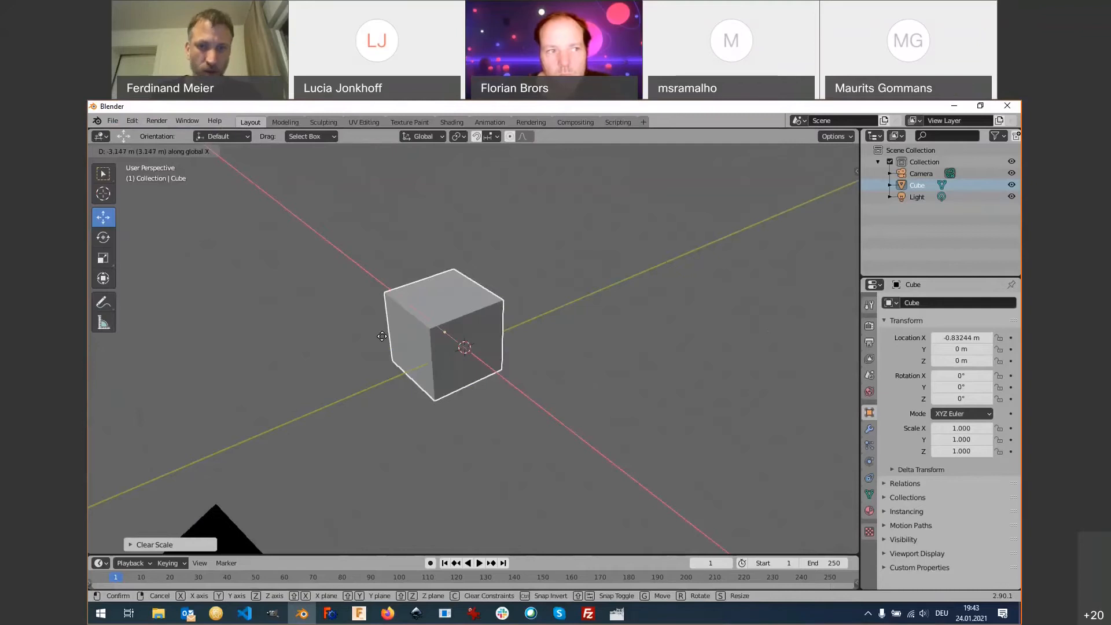
pyautogui.press('y')
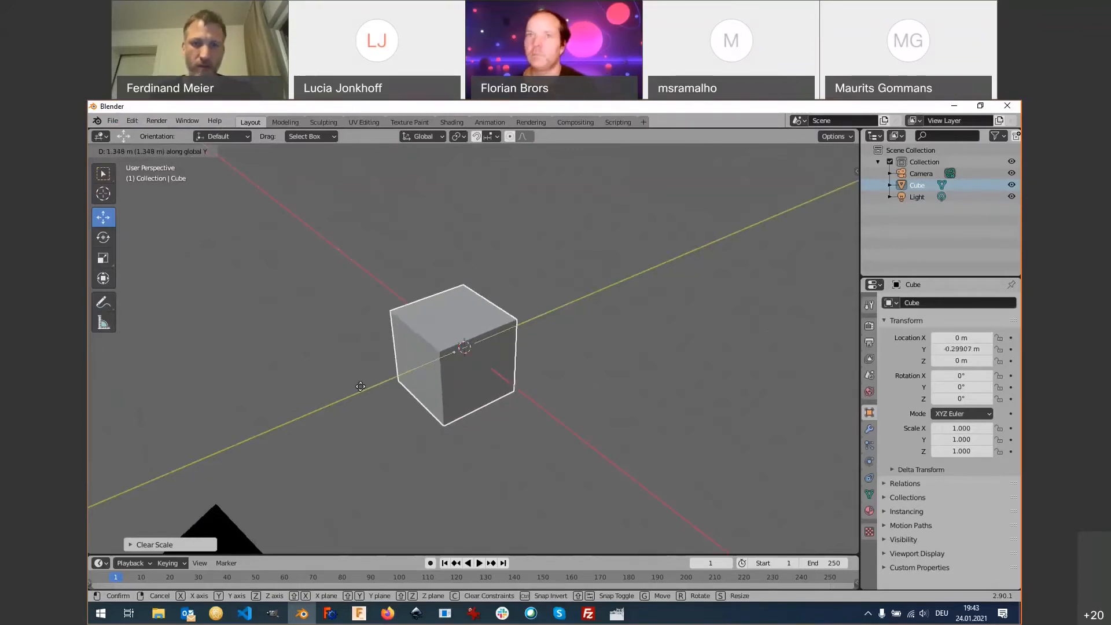
pyautogui.press('z')
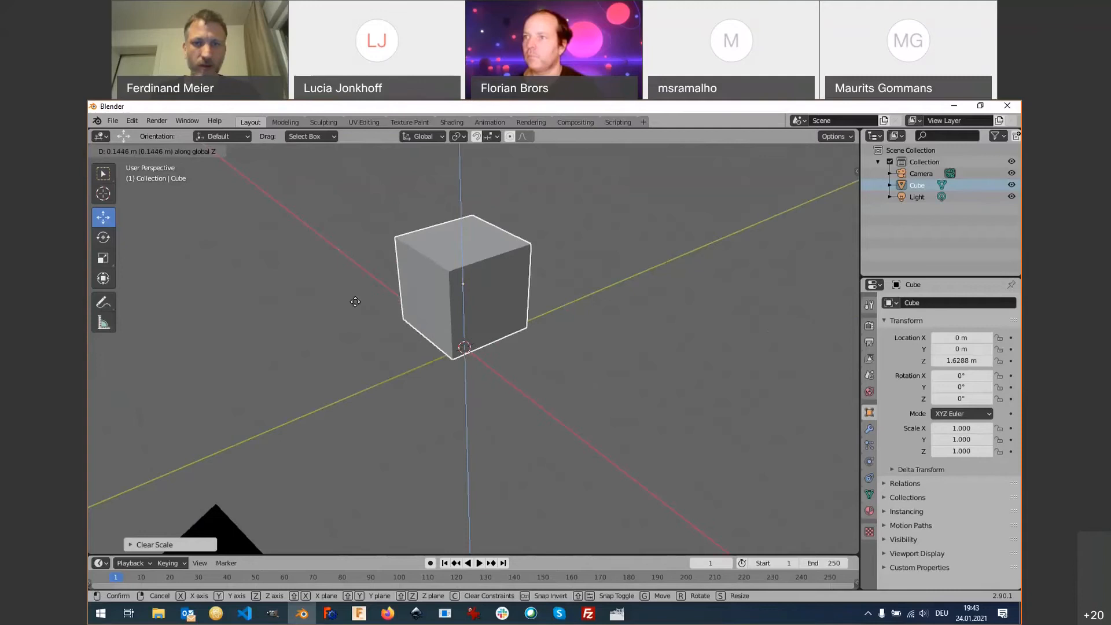
pyautogui.press('Escape')
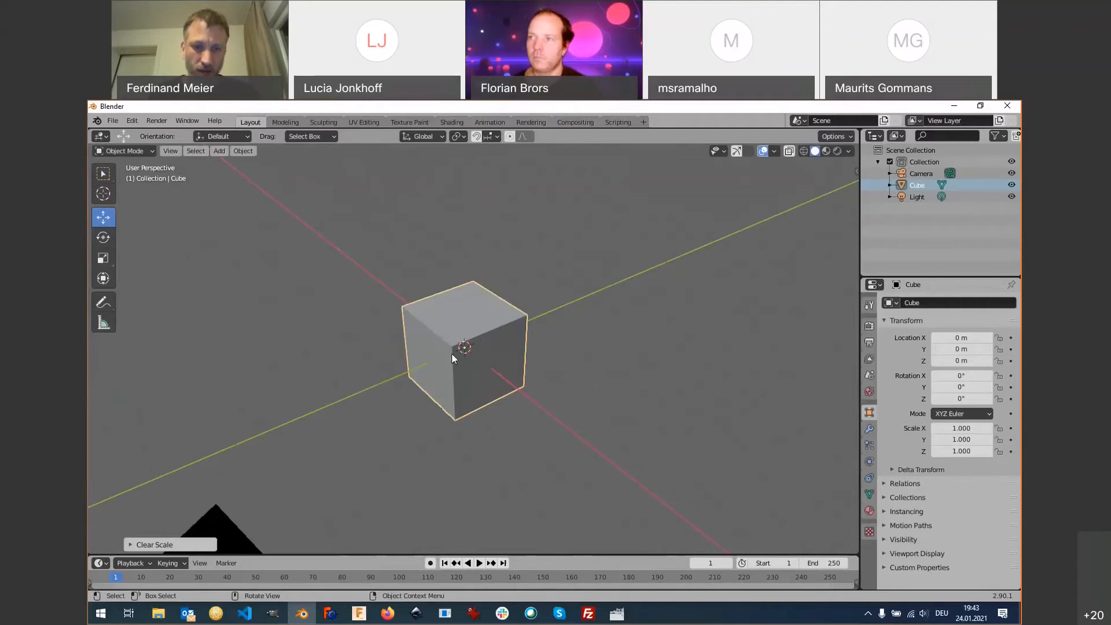
pyautogui.press('g')
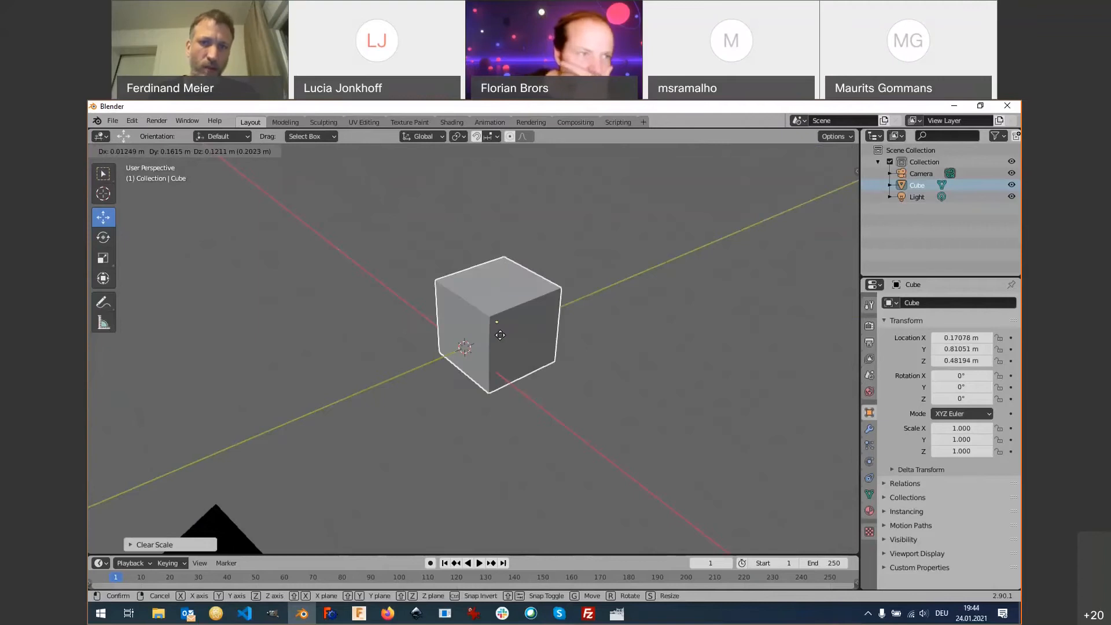
# Try constraining the cube's move to the Y, X and Z axes, then cancel it.
pyautogui.press('y')
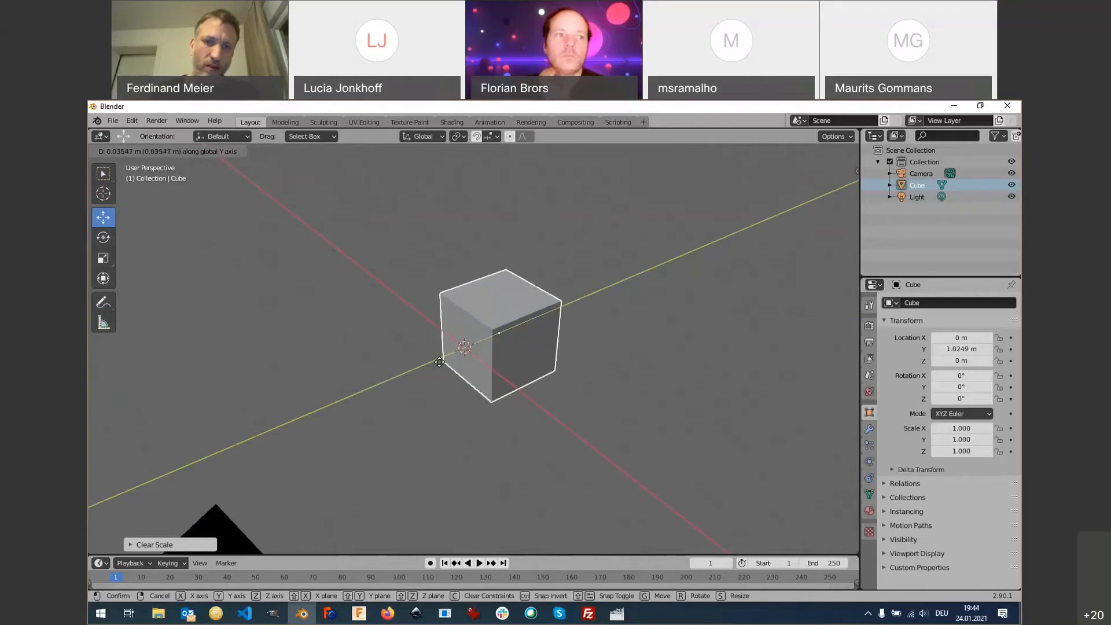
pyautogui.press('y')
pyautogui.press('y')
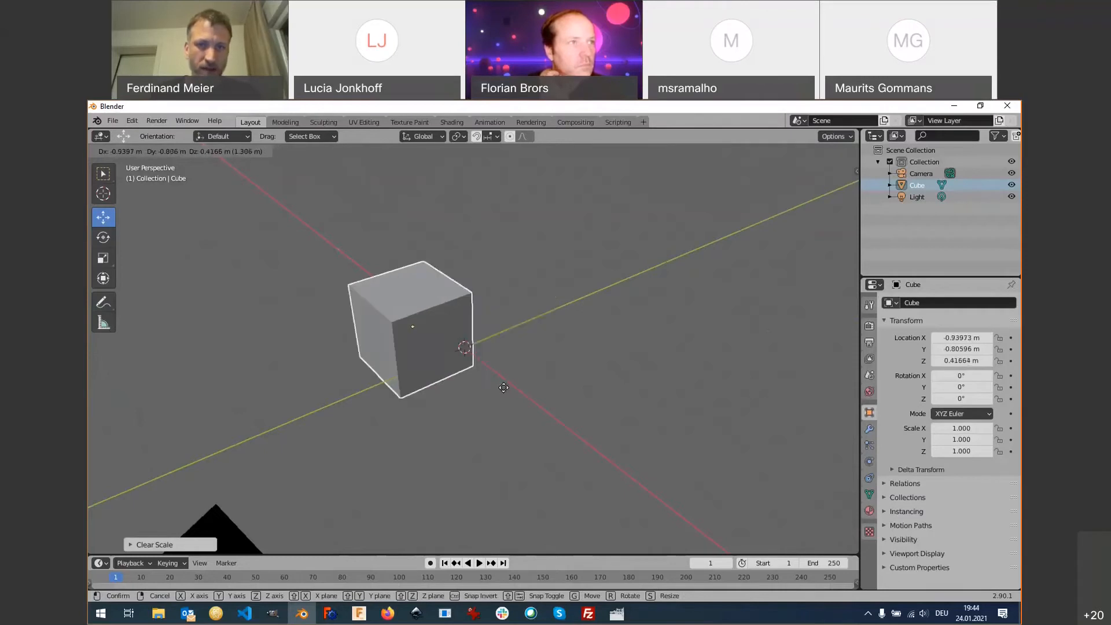
pyautogui.press('x')
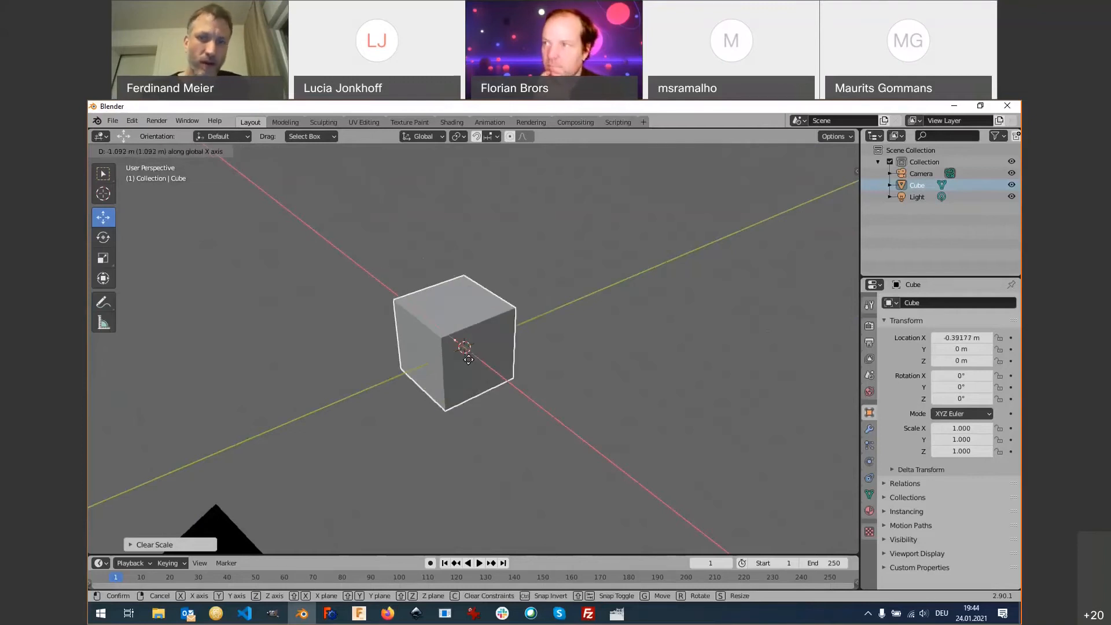
pyautogui.press('c')
pyautogui.press('z')
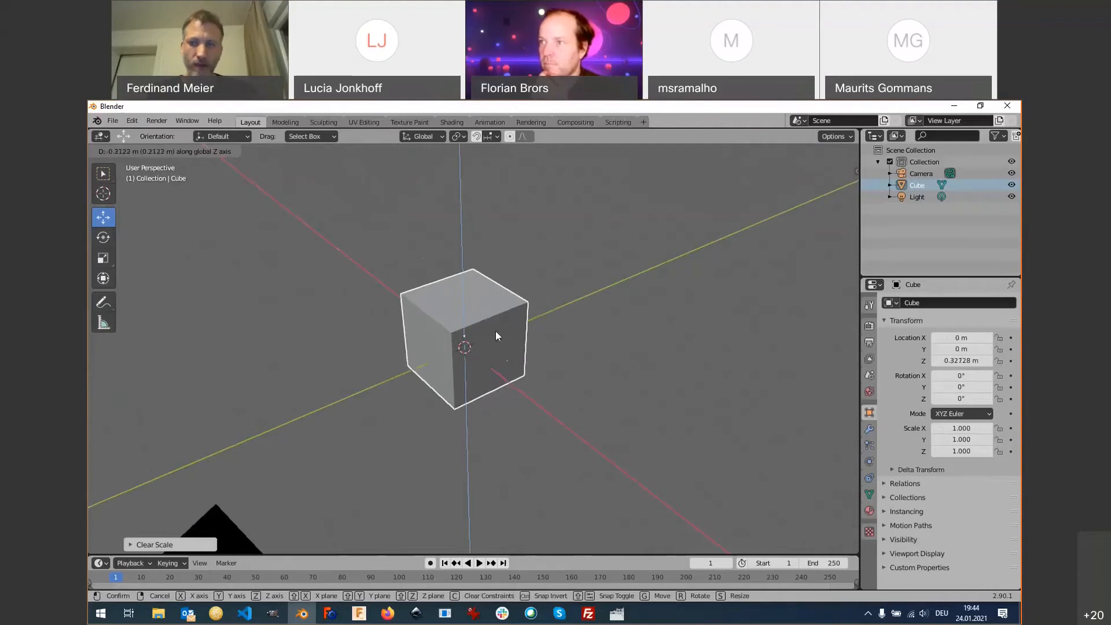
pyautogui.press('Escape')
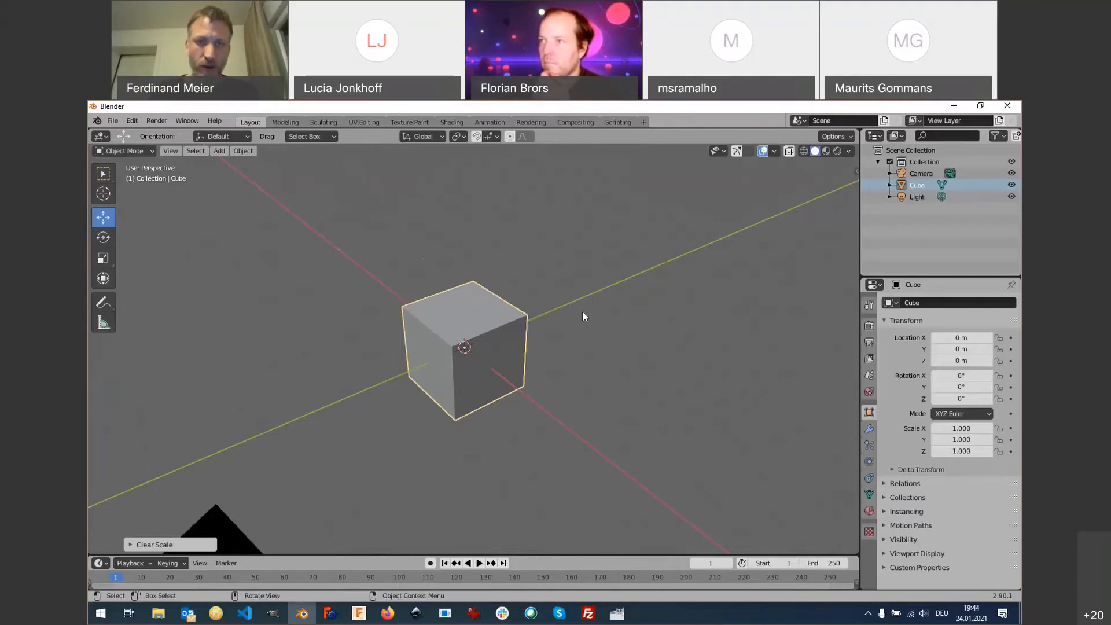
# Slide the cube along Y to -2.983 m, then clear its location back to the origin.
pyautogui.press('g')
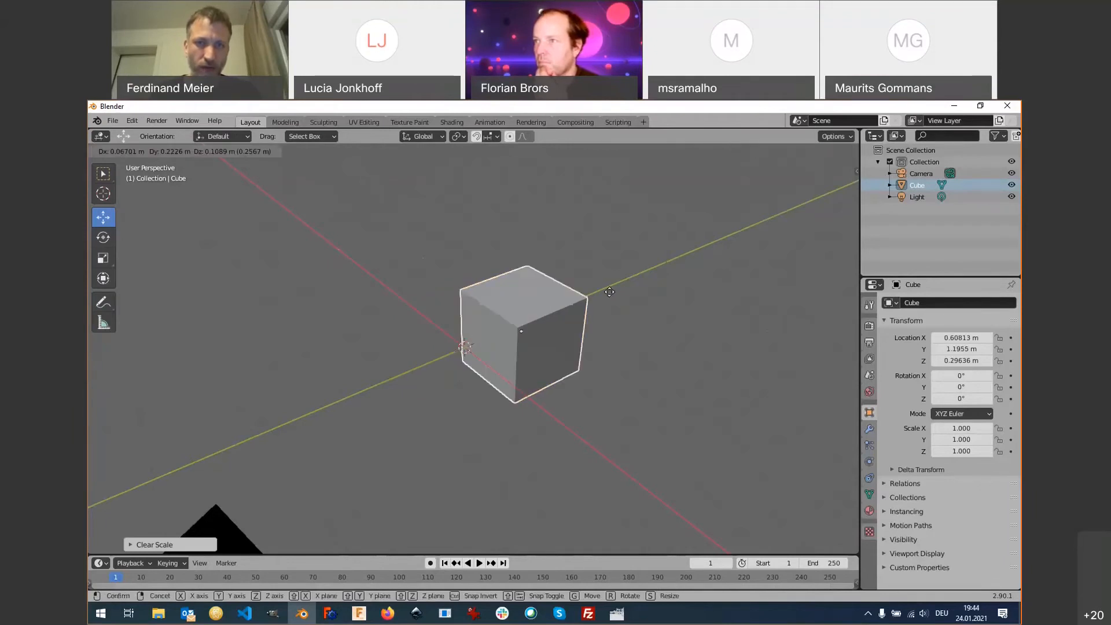
pyautogui.press('y')
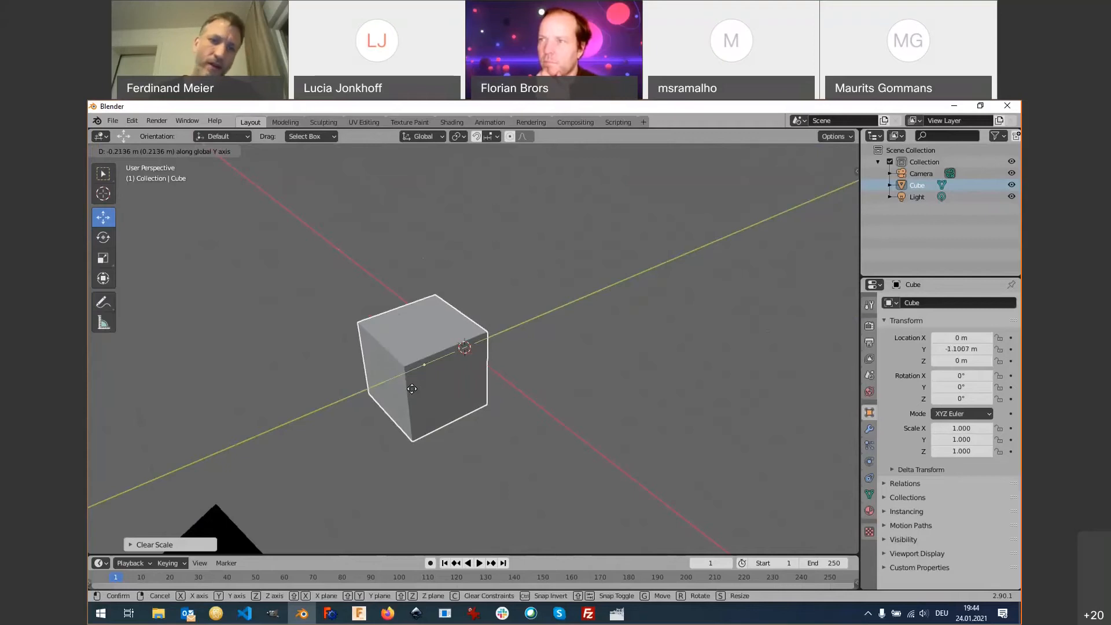
pyautogui.press('Escape')
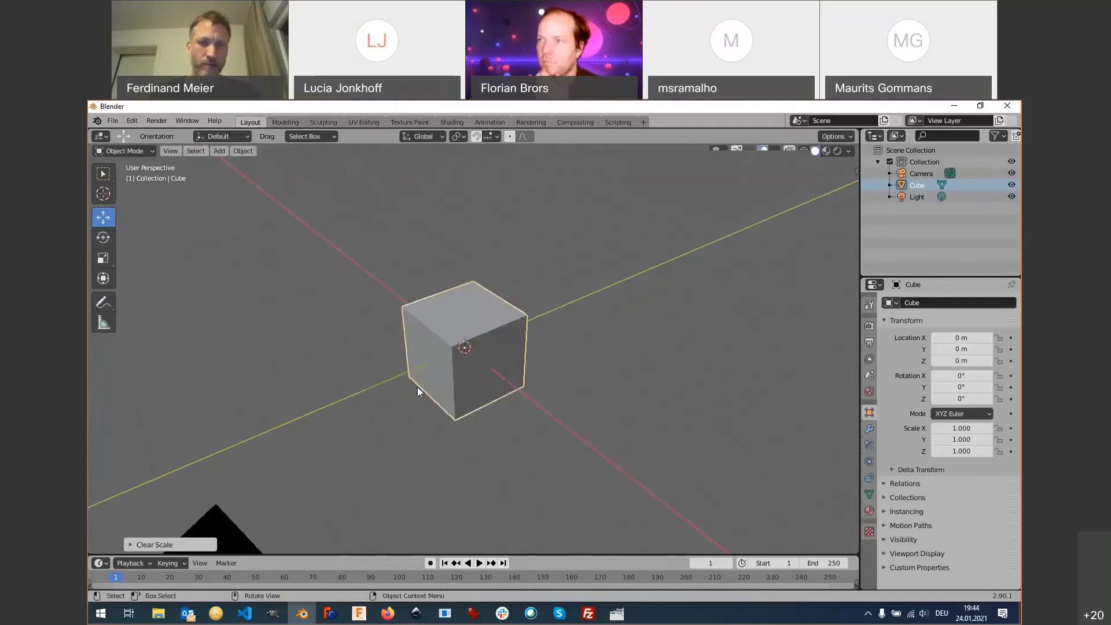
pyautogui.press('g')
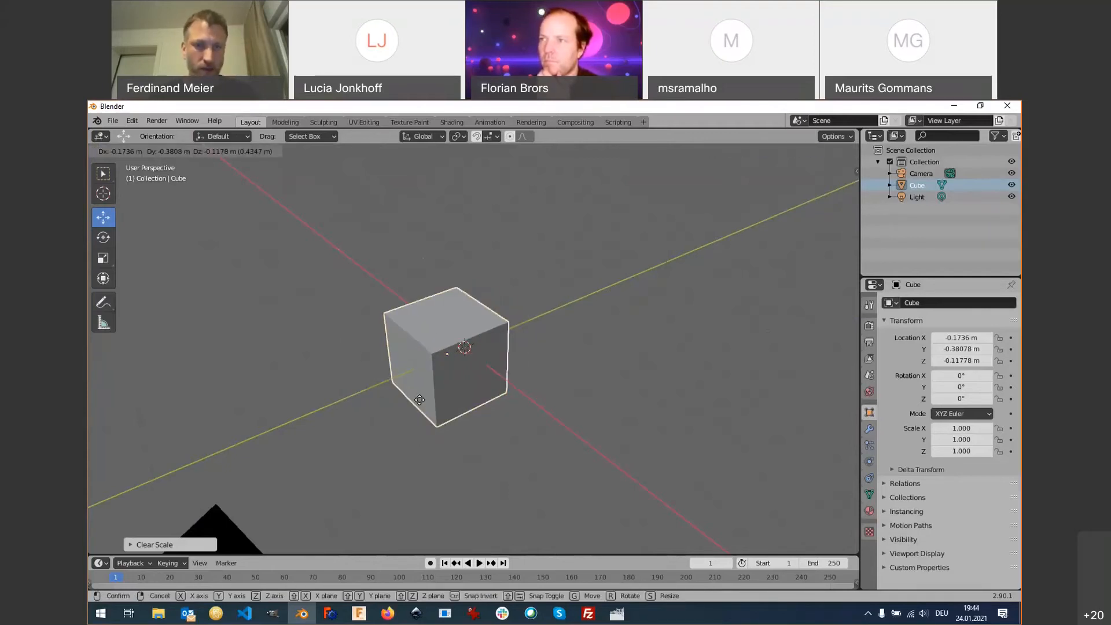
pyautogui.press('y')
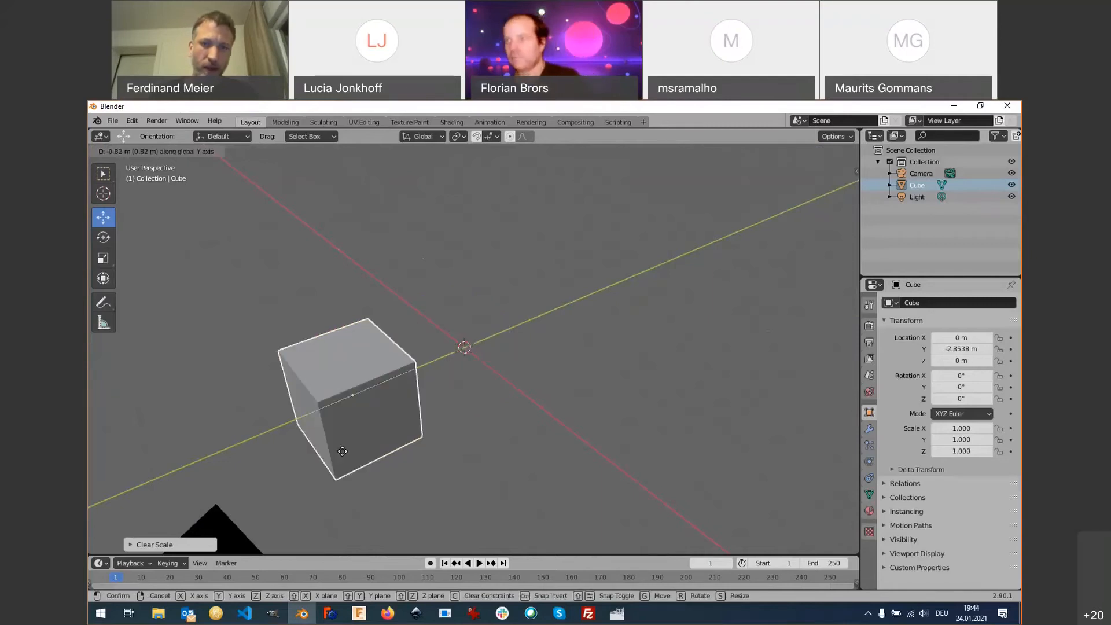
pyautogui.click(340, 453)
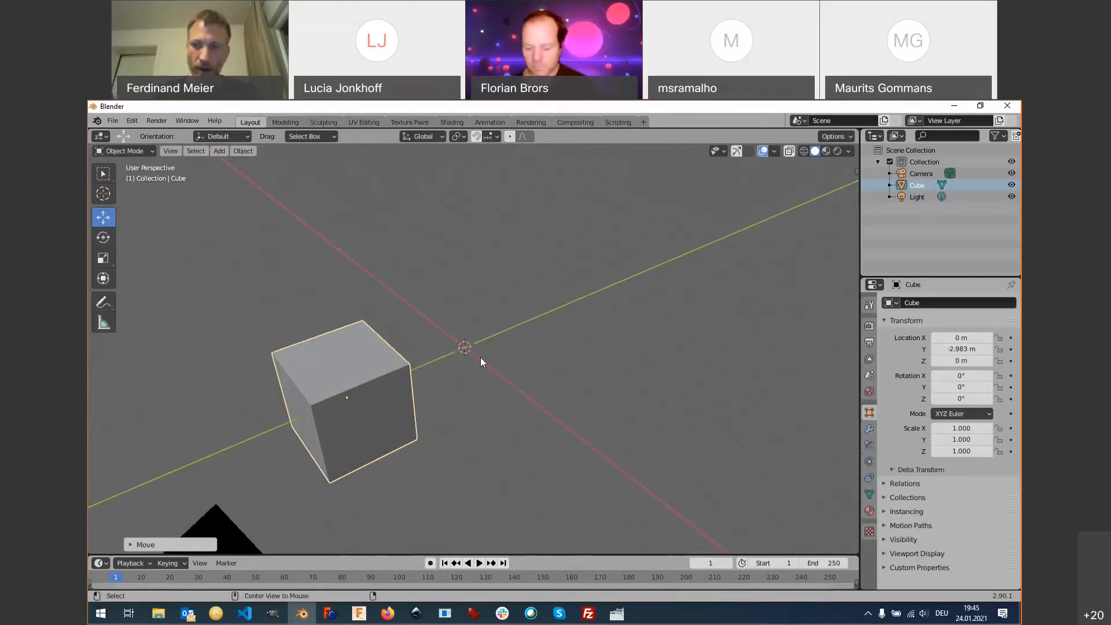
pyautogui.hotkey('alt', 'g')
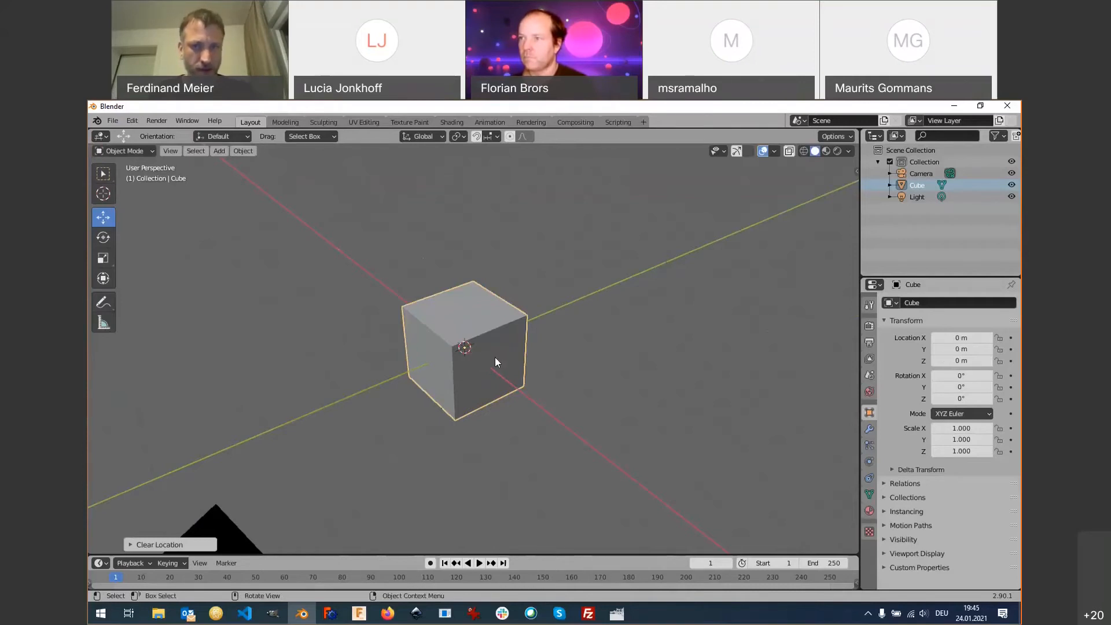
# Cancel a scale, then move the cube freely to about 0.956, 1.512, 0.157 m.
pyautogui.press('s')
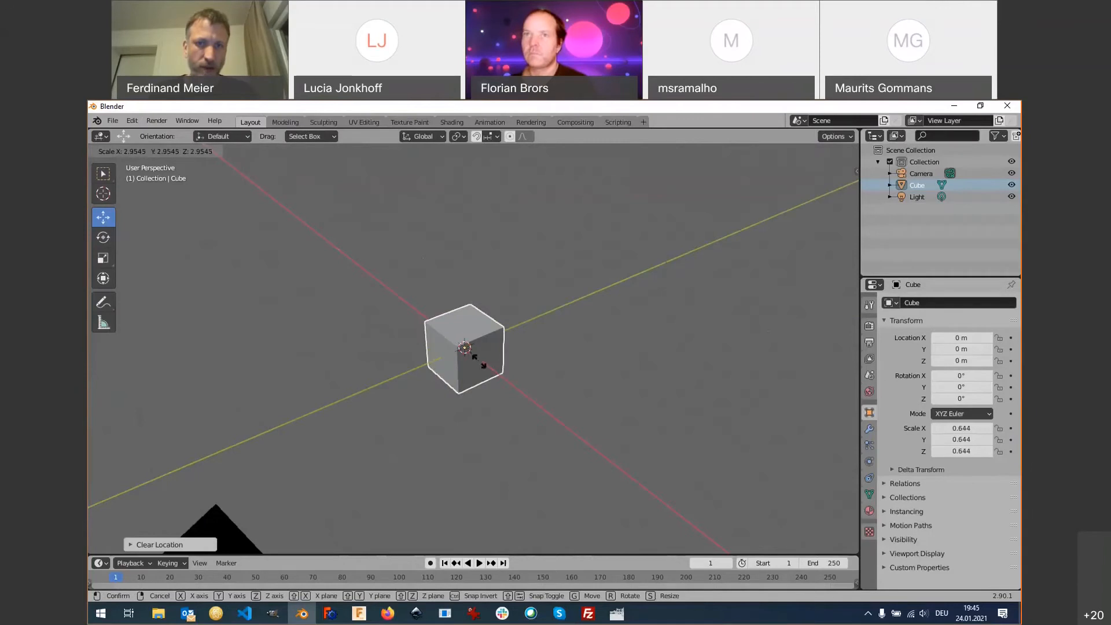
pyautogui.rightClick(507, 376)
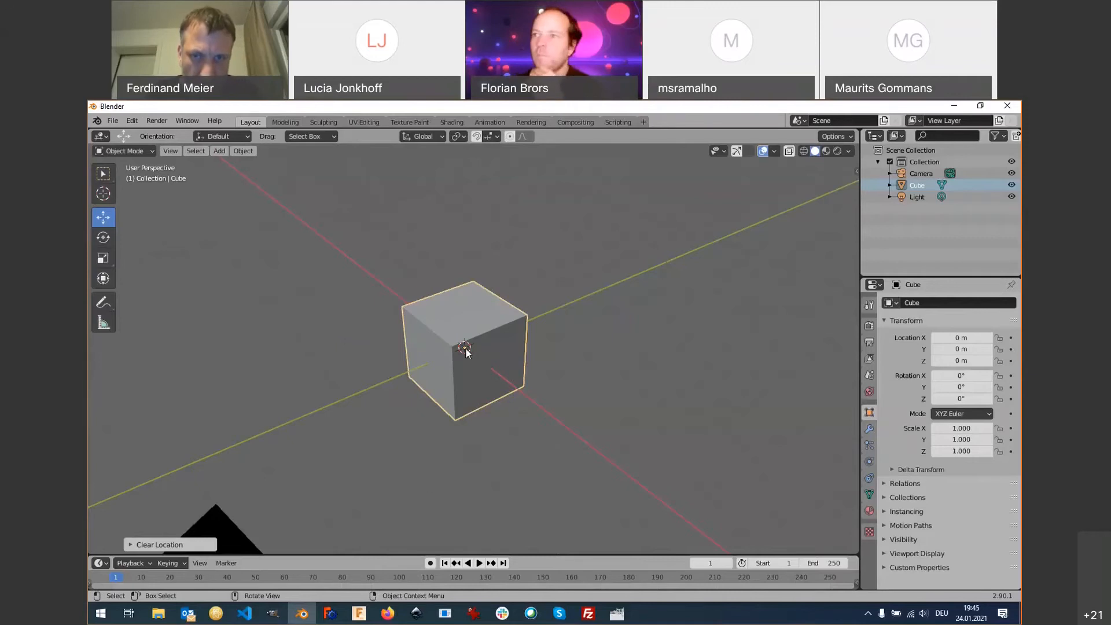
pyautogui.press('g')
pyautogui.click(551, 359)
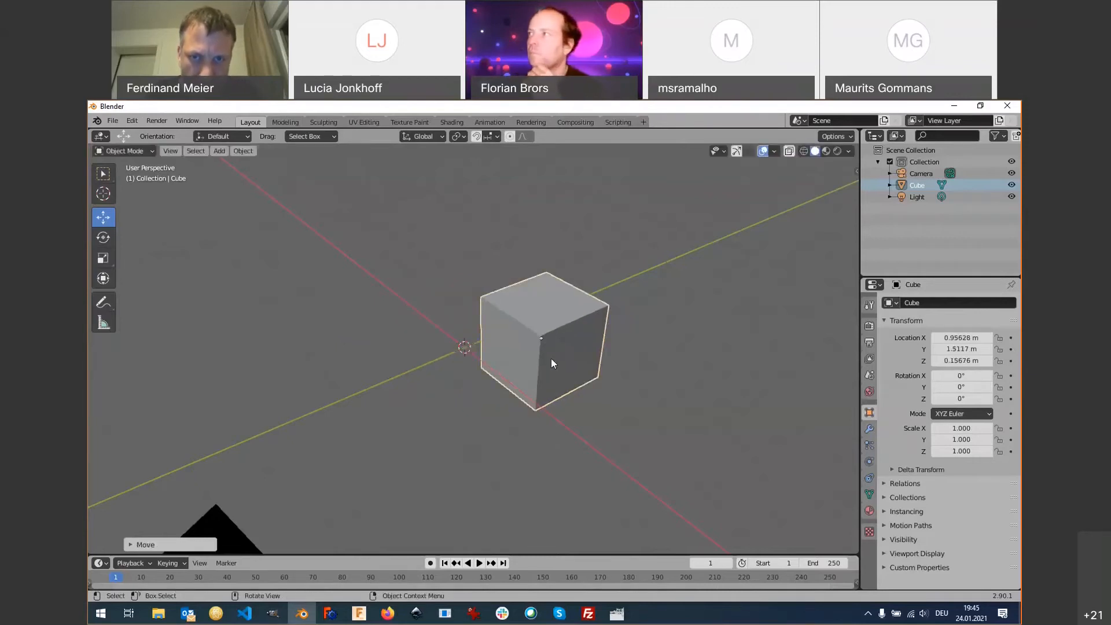
pyautogui.moveTo(551, 359); pyautogui.dragTo(540, 349, button='middle')
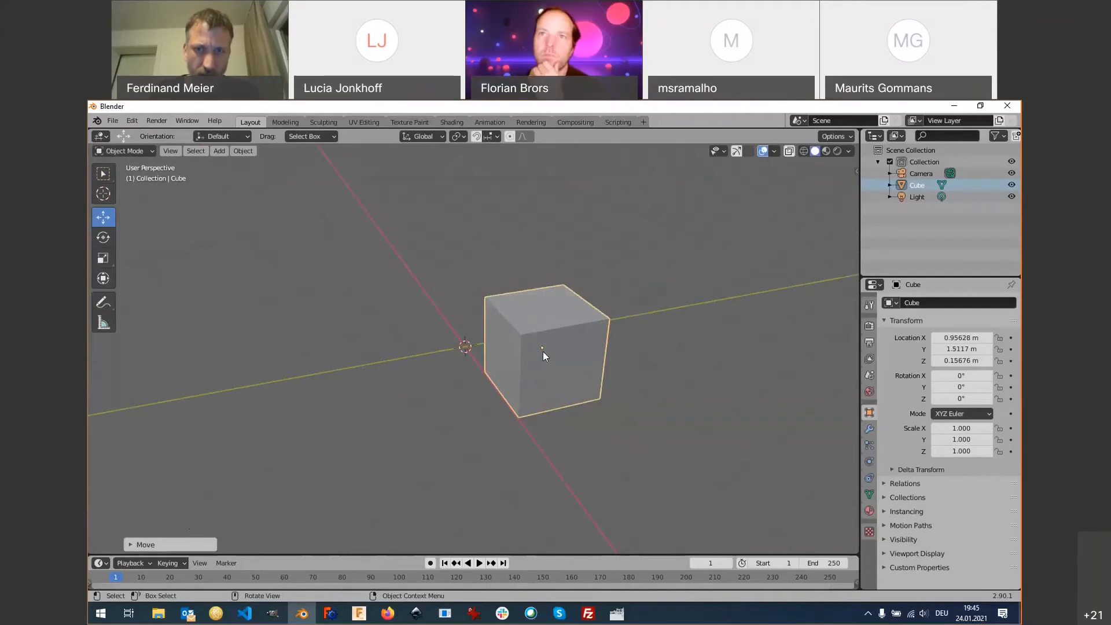
# Try scaling the cube up and down, cancelling each attempt so its size is unchanged.
pyautogui.press('s')
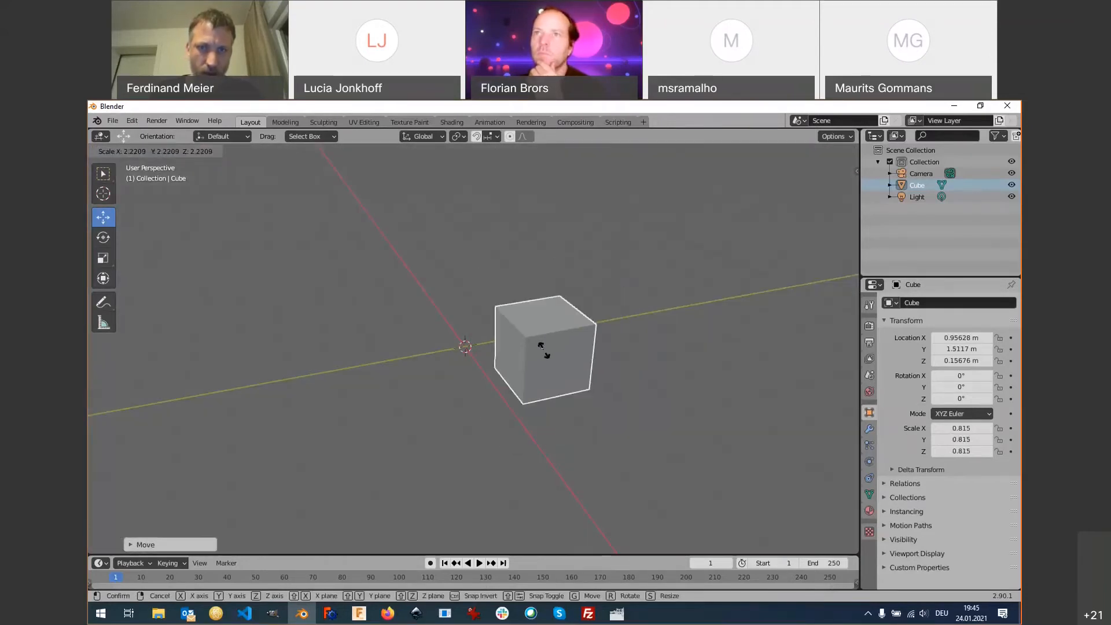
pyautogui.press('Escape')
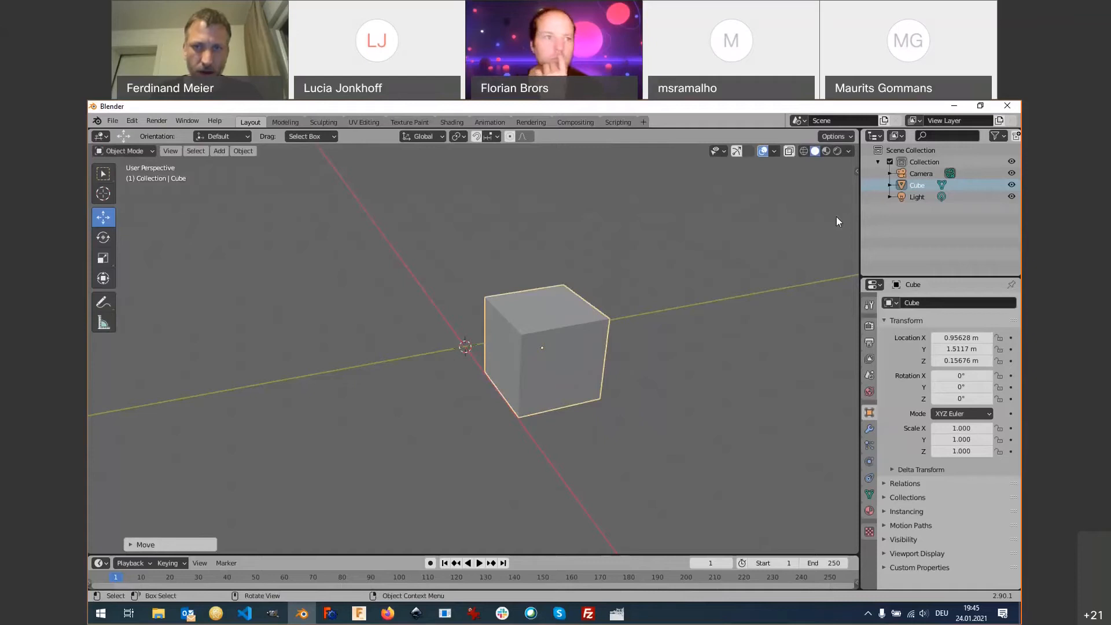
pyautogui.press('s')
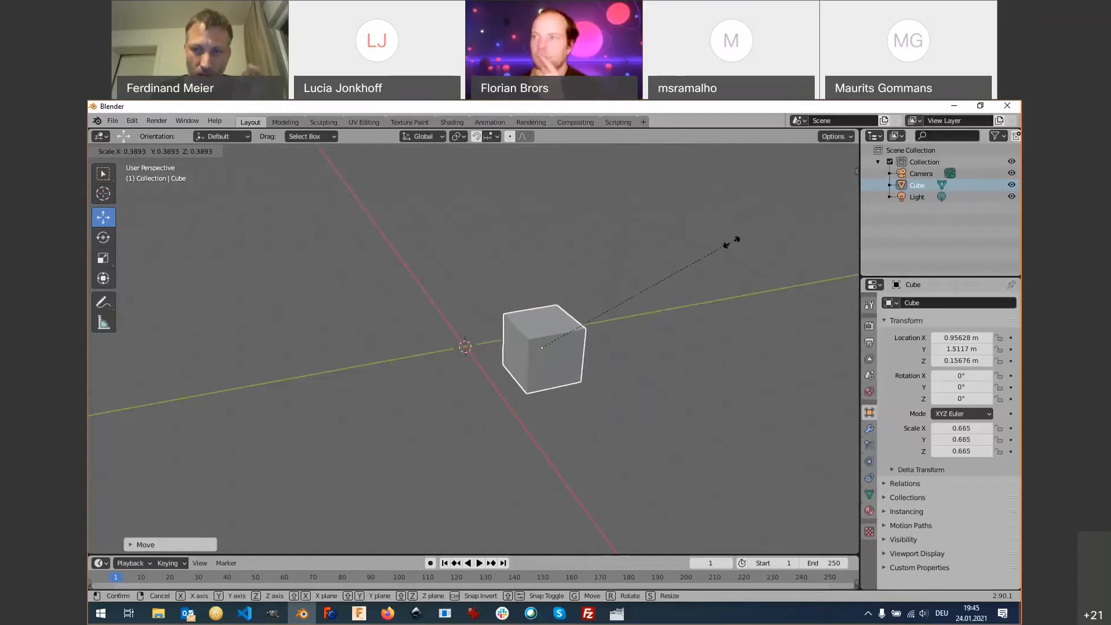
pyautogui.press('Escape')
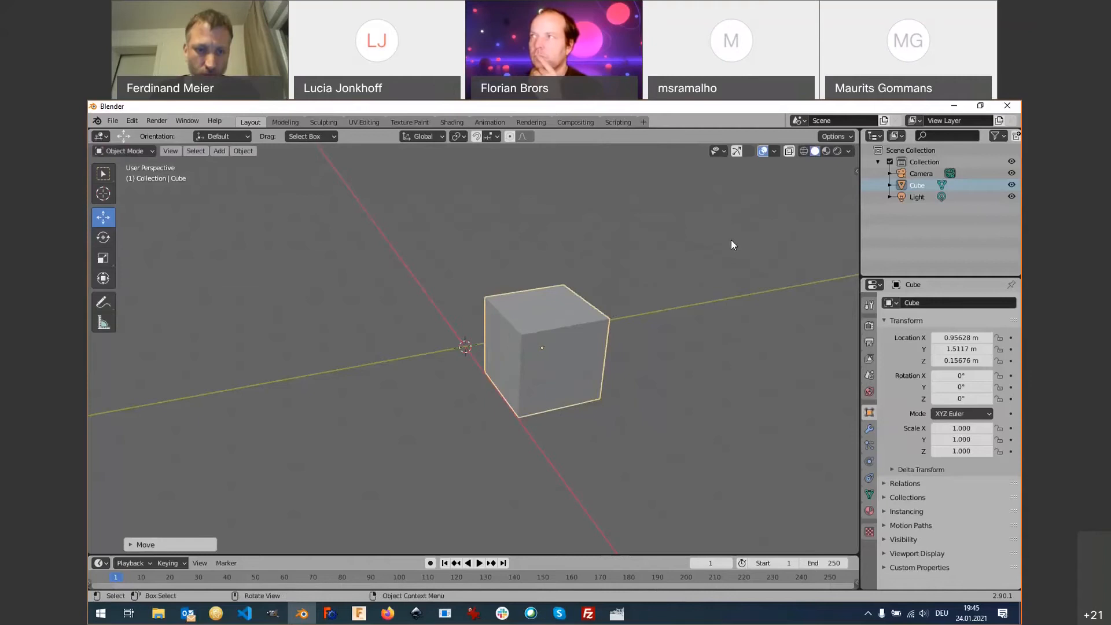
pyautogui.press('s')
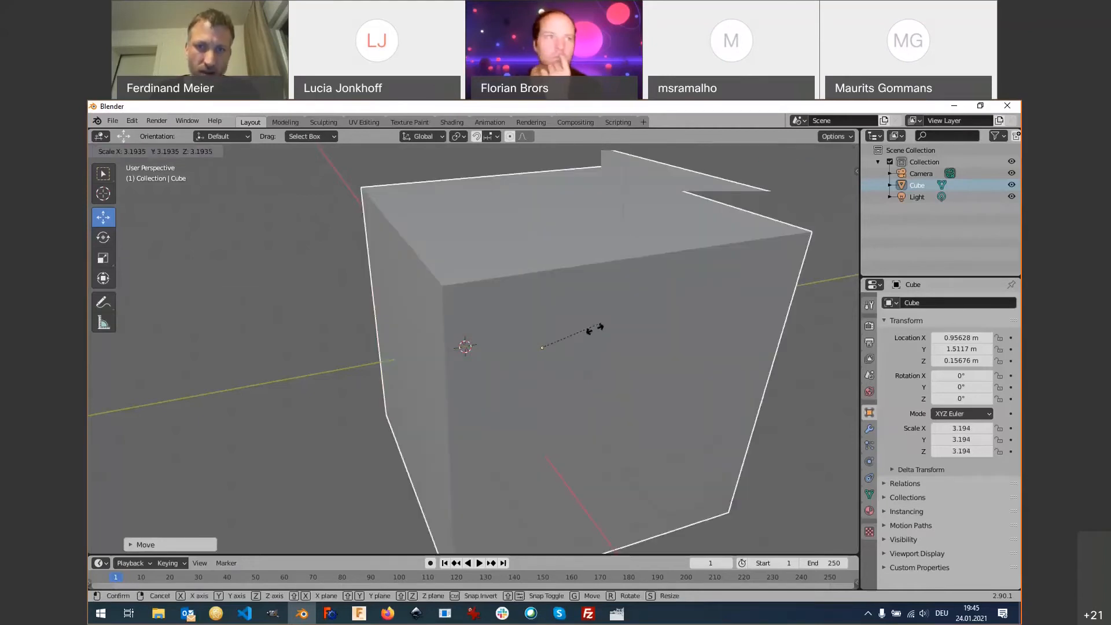
pyautogui.press('Escape')
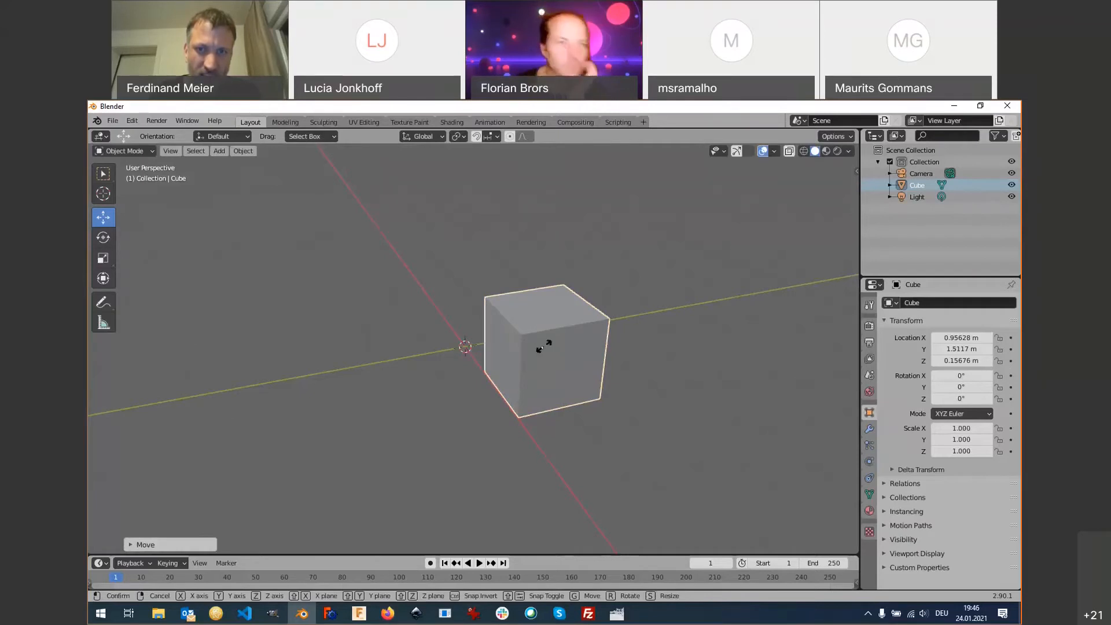
# Cancel a final scale attempt, then clear the cube's location to 0, 0, 0 m and scale to 1.000.
pyautogui.press('s')
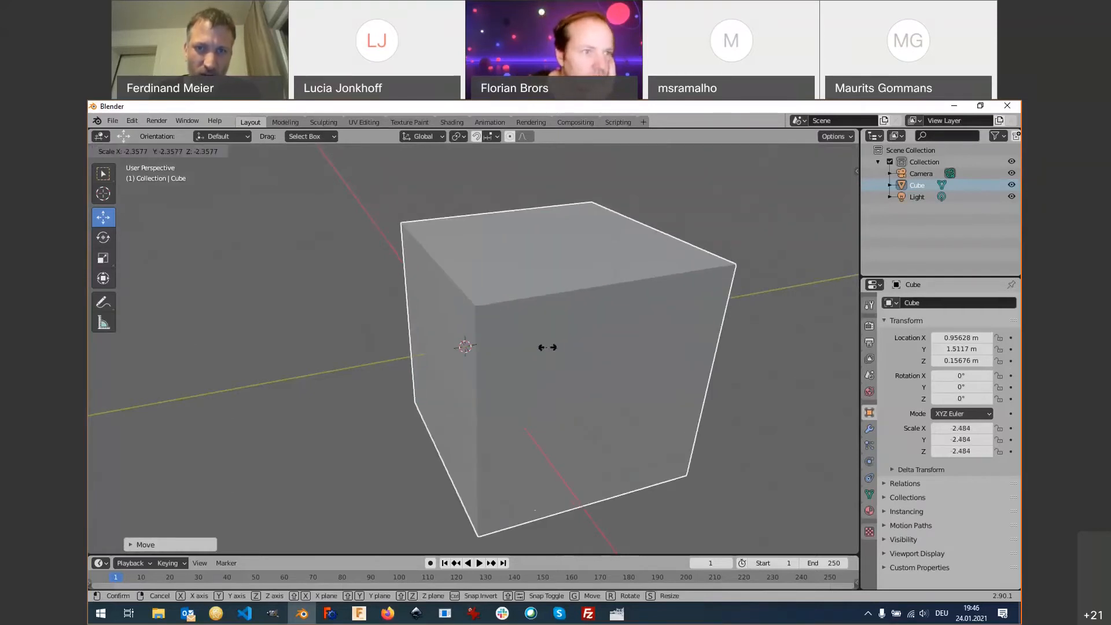
pyautogui.press('Escape')
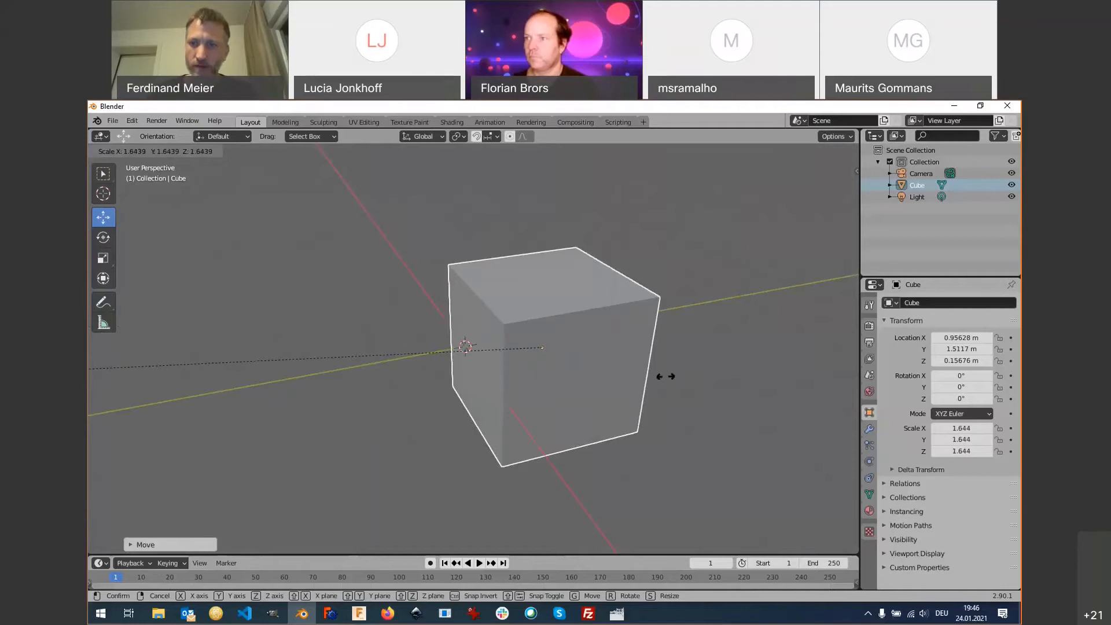
pyautogui.rightClick(666, 370)
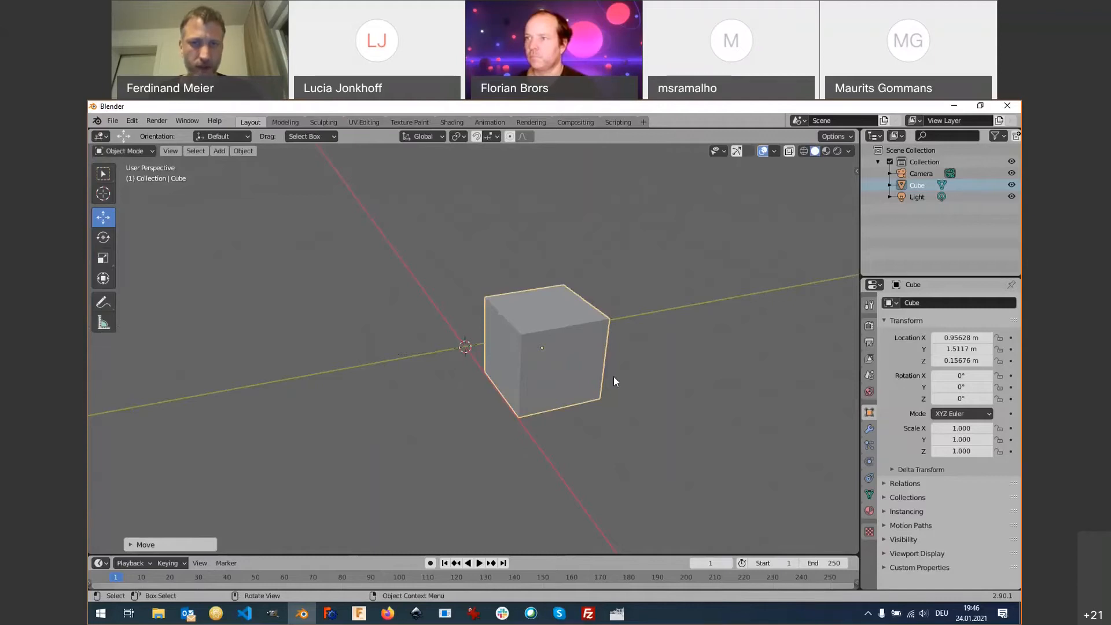
pyautogui.hotkey('alt', 'g')
pyautogui.hotkey('alt', 's')
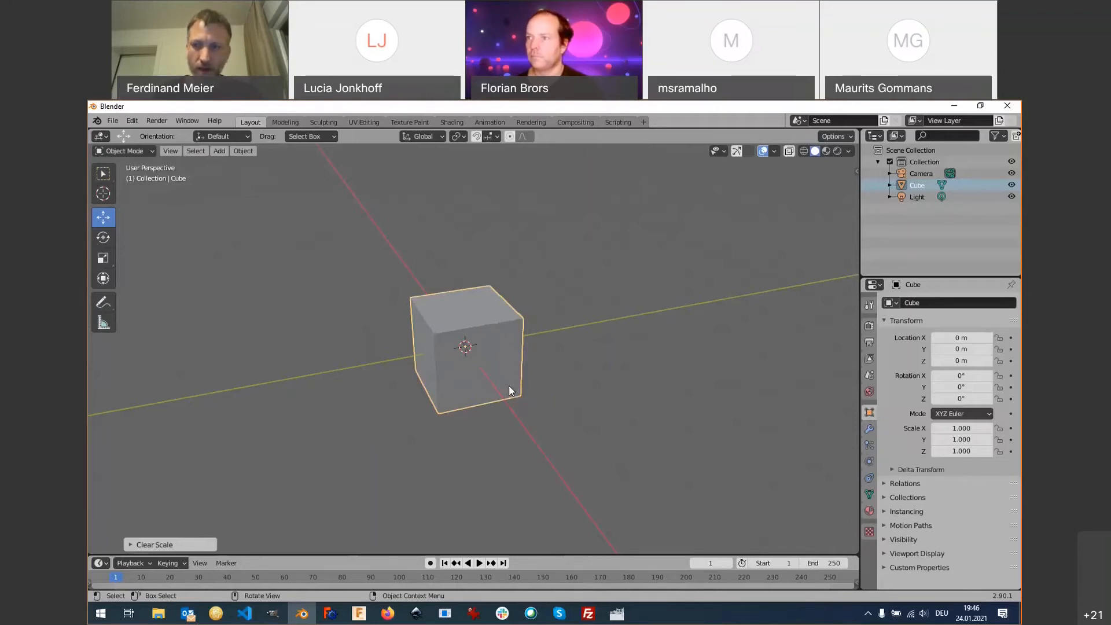
pyautogui.press('s')
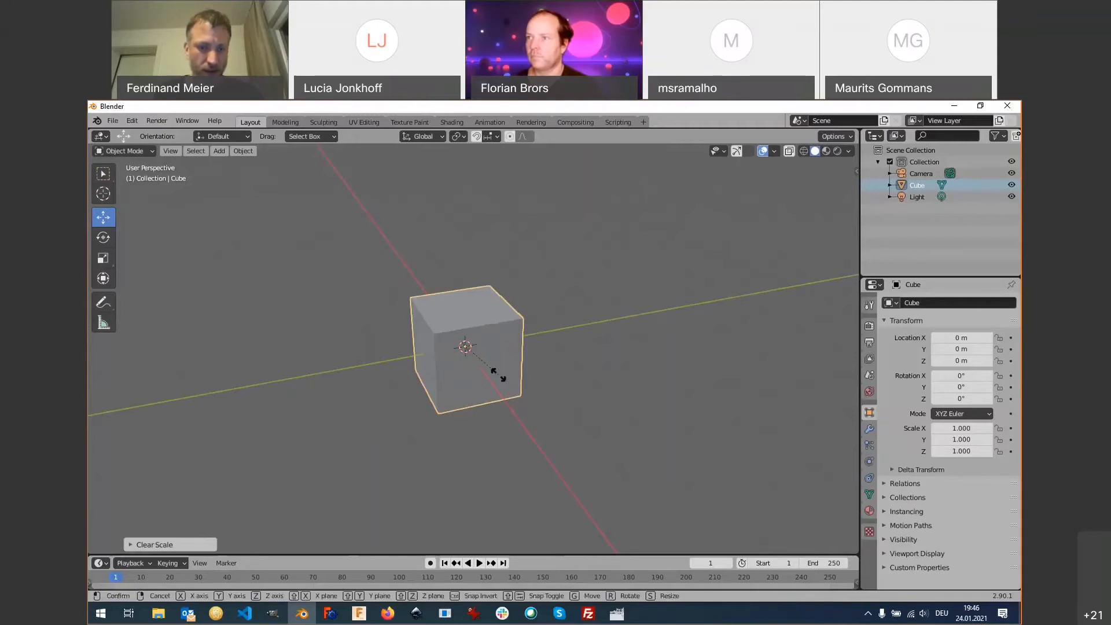
pyautogui.press('x')
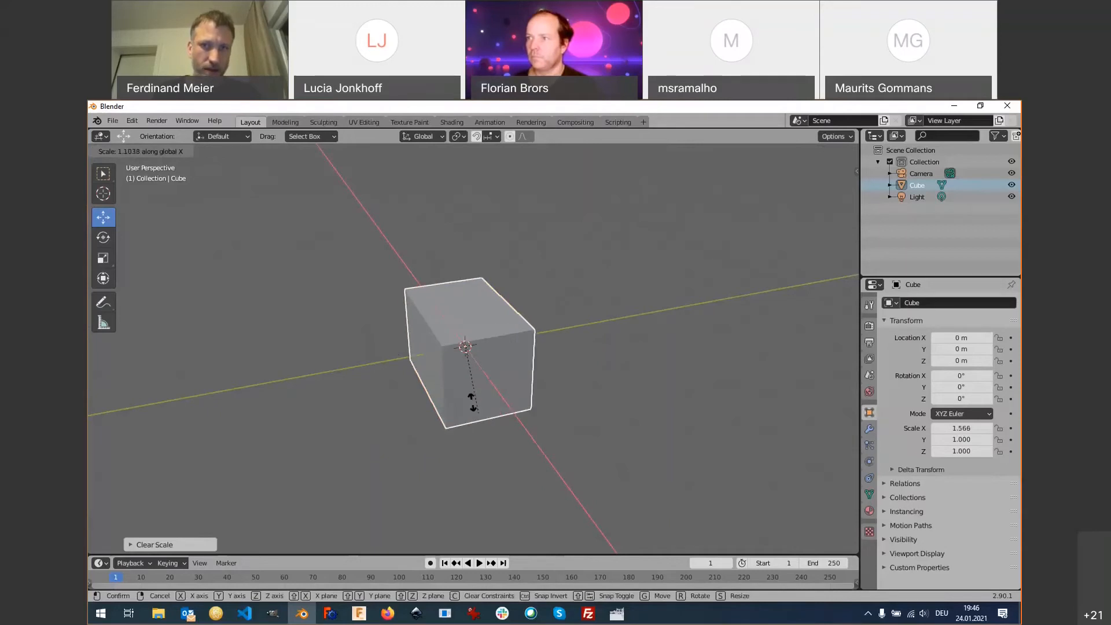
pyautogui.press('y')
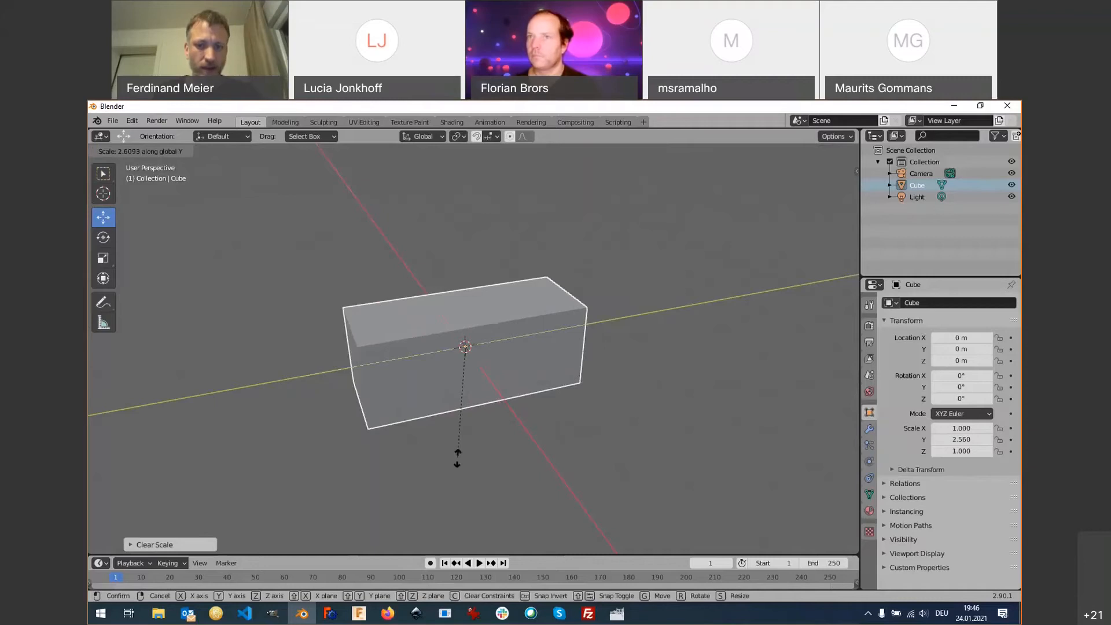
pyautogui.press('z')
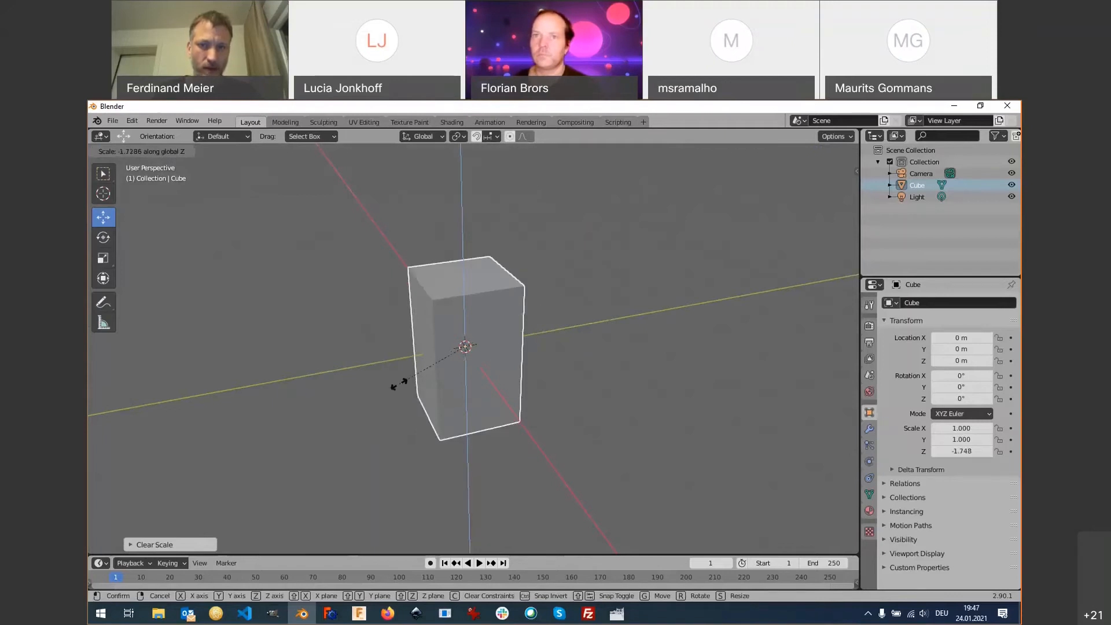
pyautogui.press('Escape')
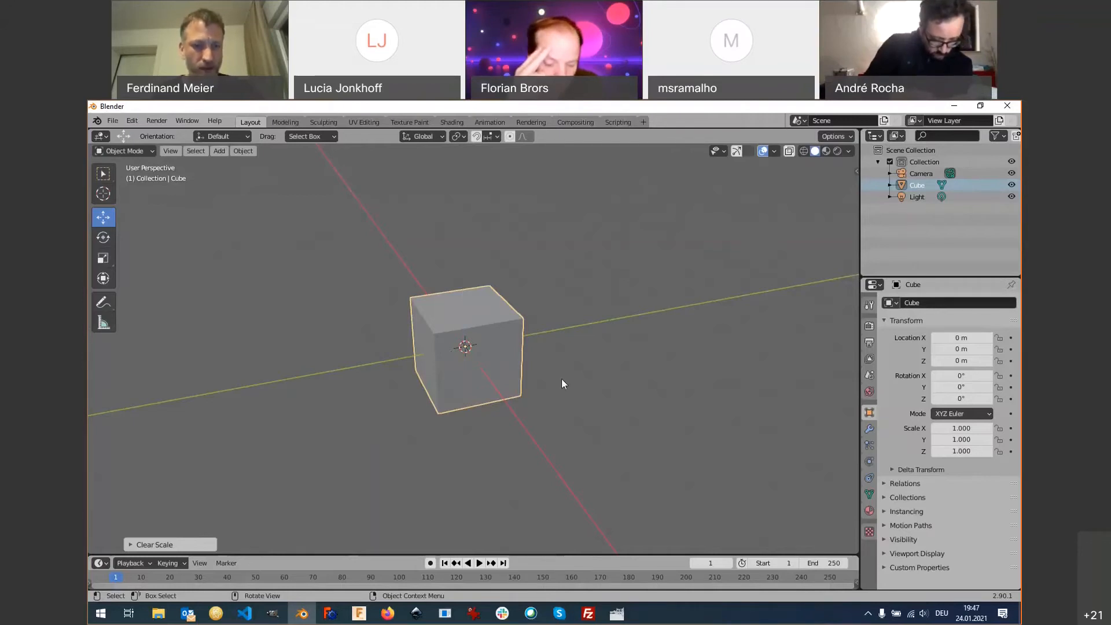
# Try rotating the cube around X, Y and Z, cancelling each rotation.
pyautogui.press('r')
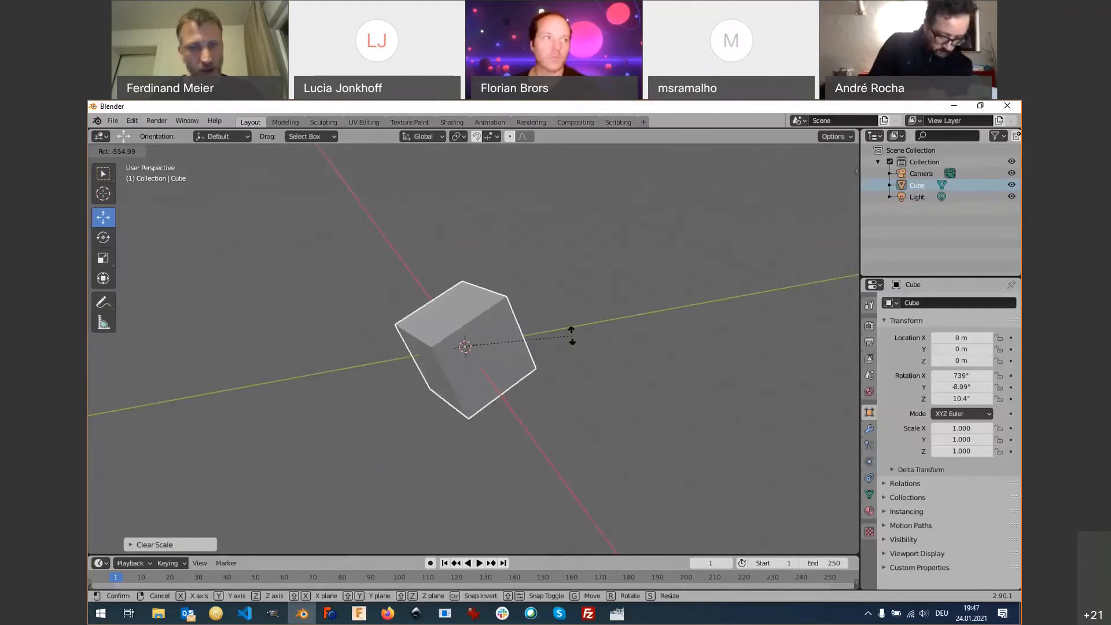
pyautogui.press('x')
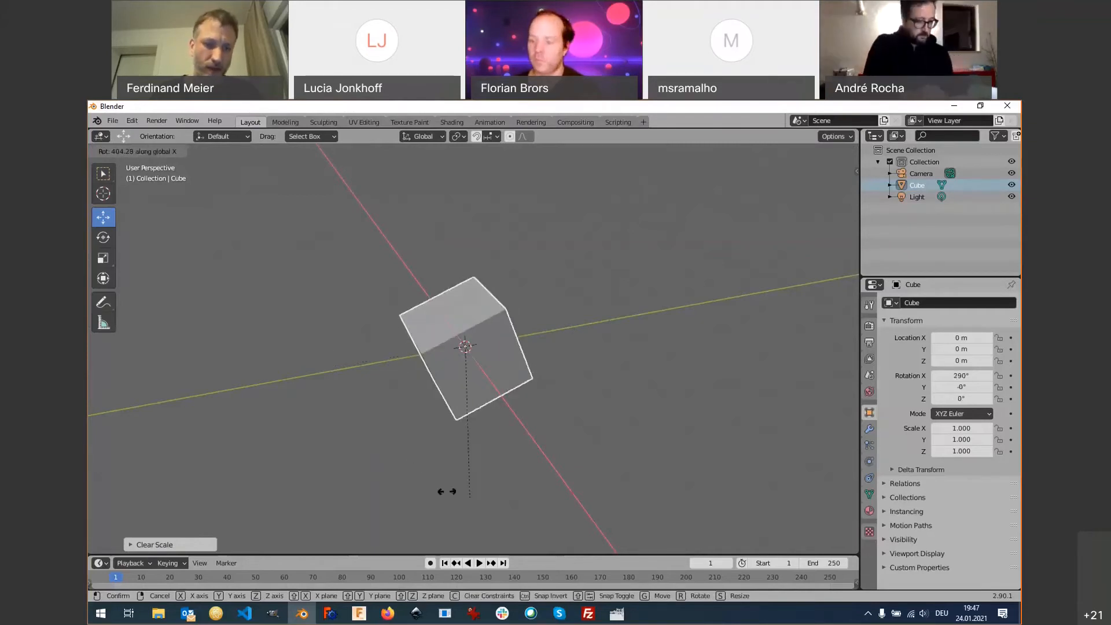
pyautogui.press('y')
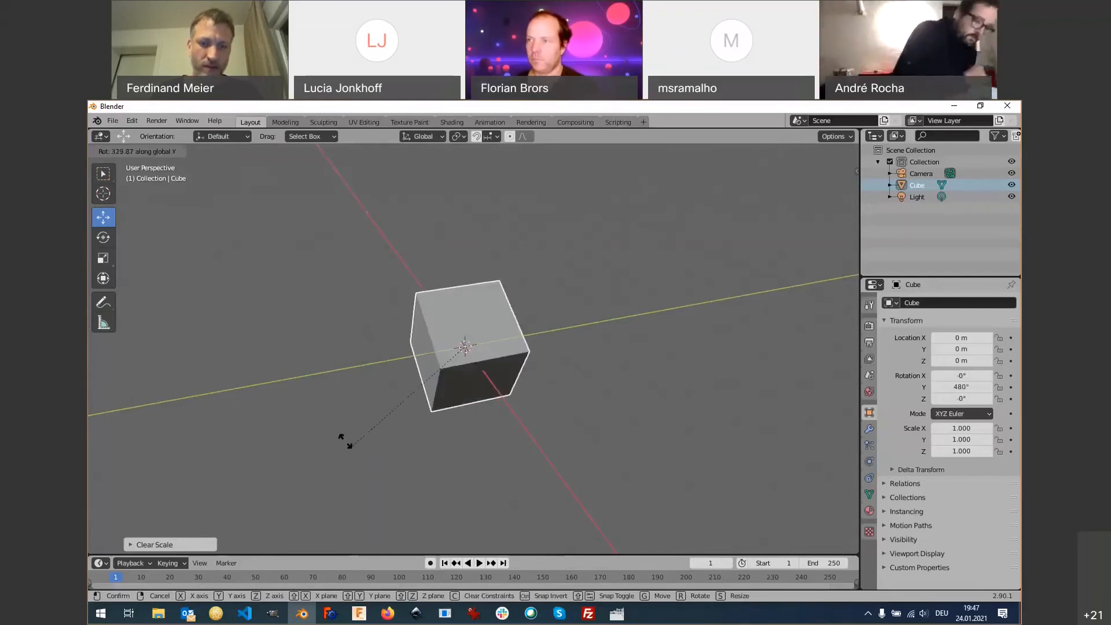
pyautogui.press('z')
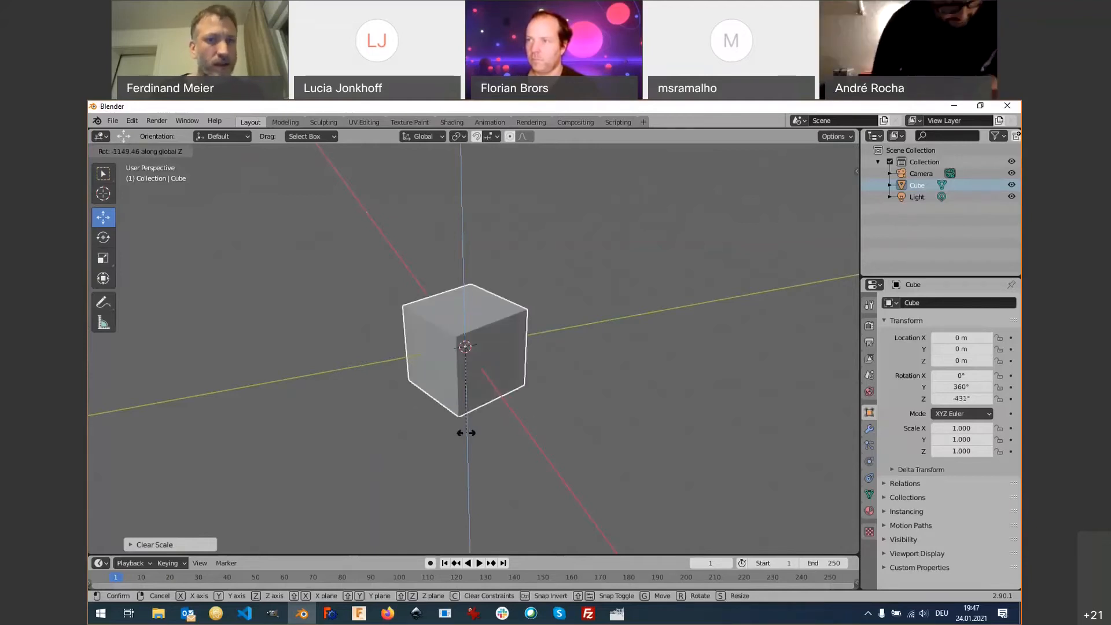
pyautogui.press('Escape')
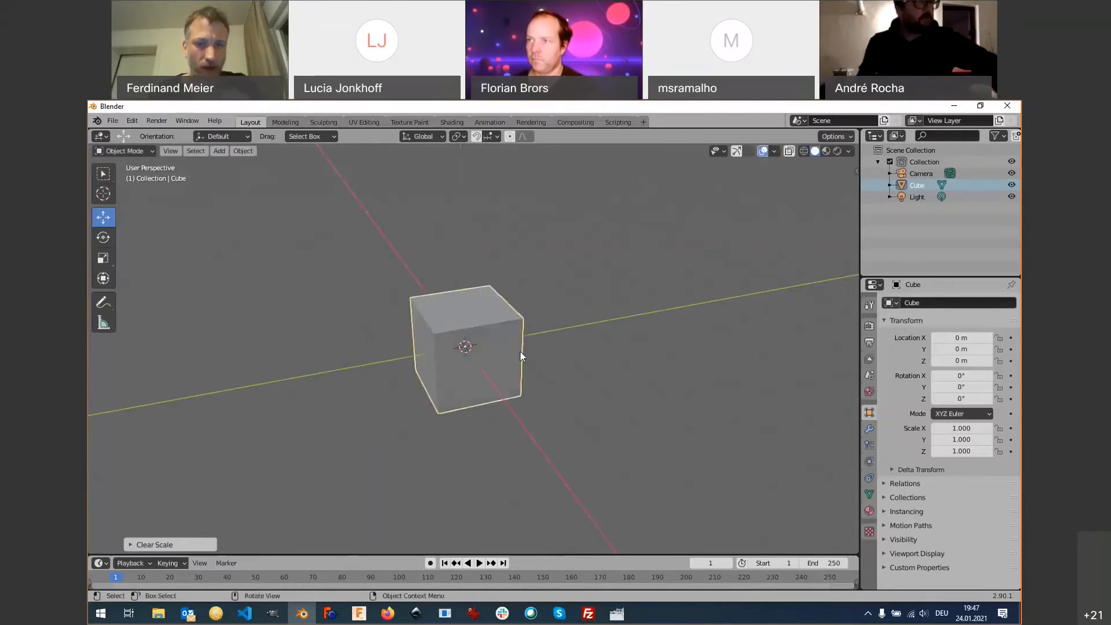
pyautogui.press('r')
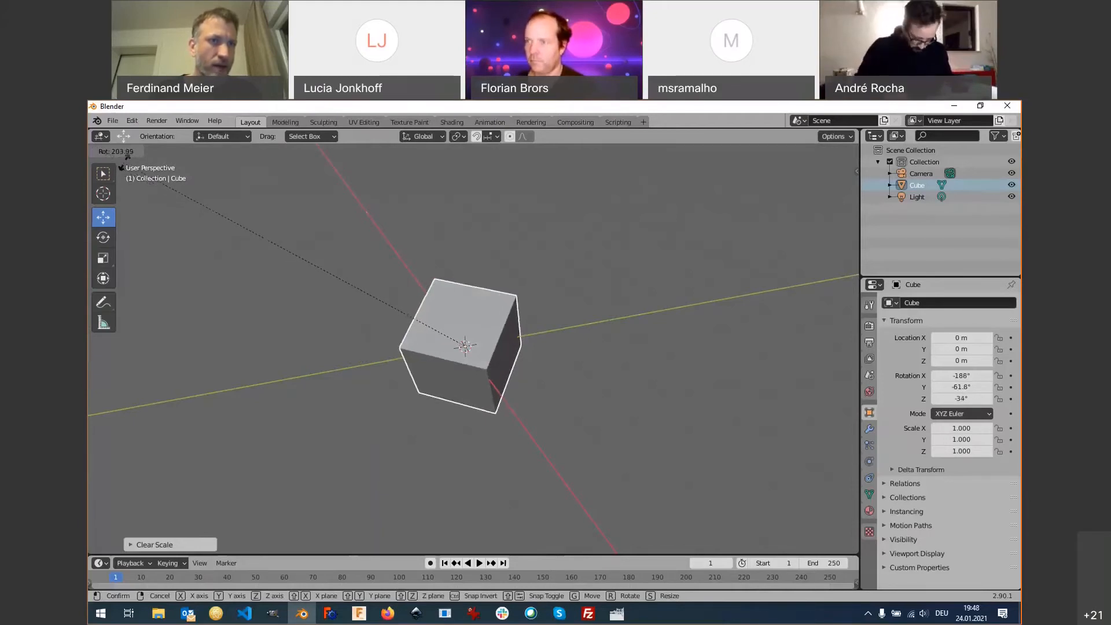
pyautogui.rightClick(384, 288)
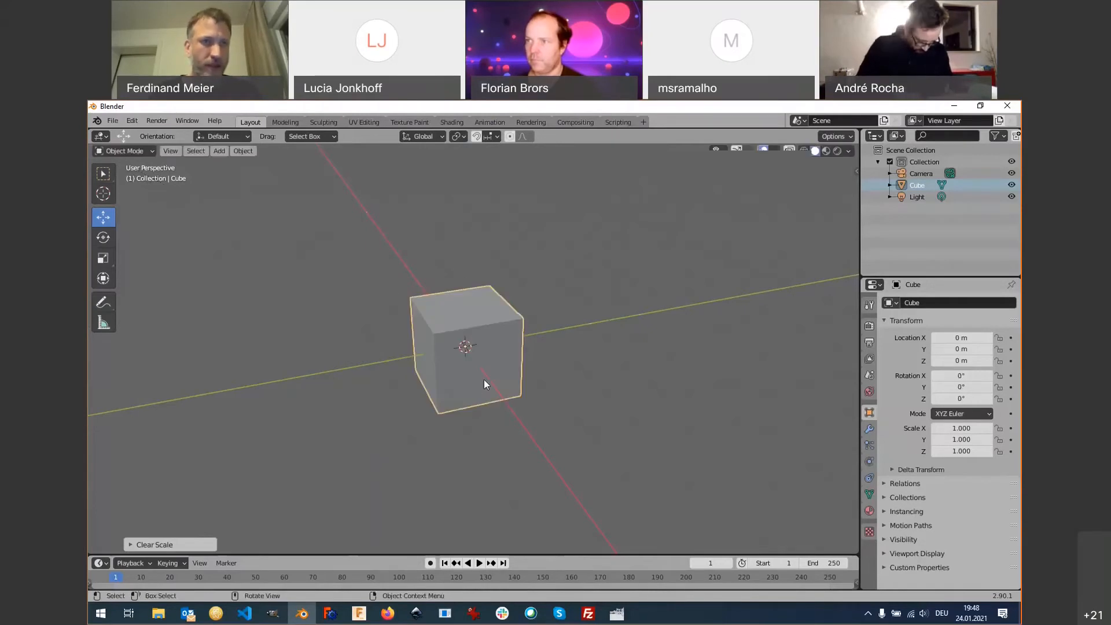
# Slide the cube along X, then undo and clear its location back to 0, 0, 0 m.
pyautogui.press('g')
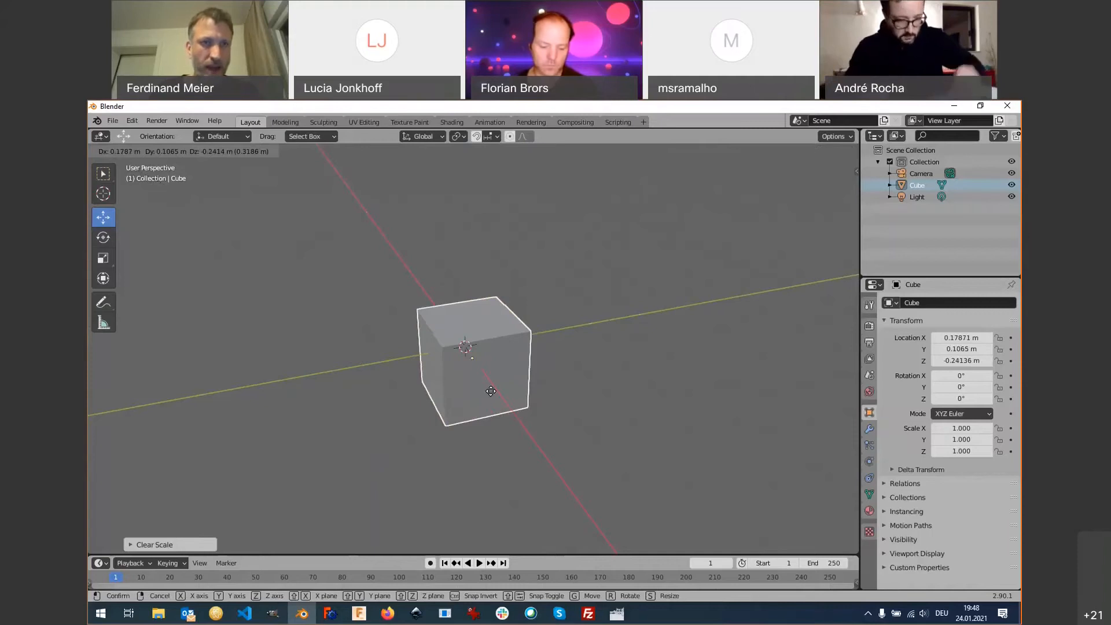
pyautogui.press('x')
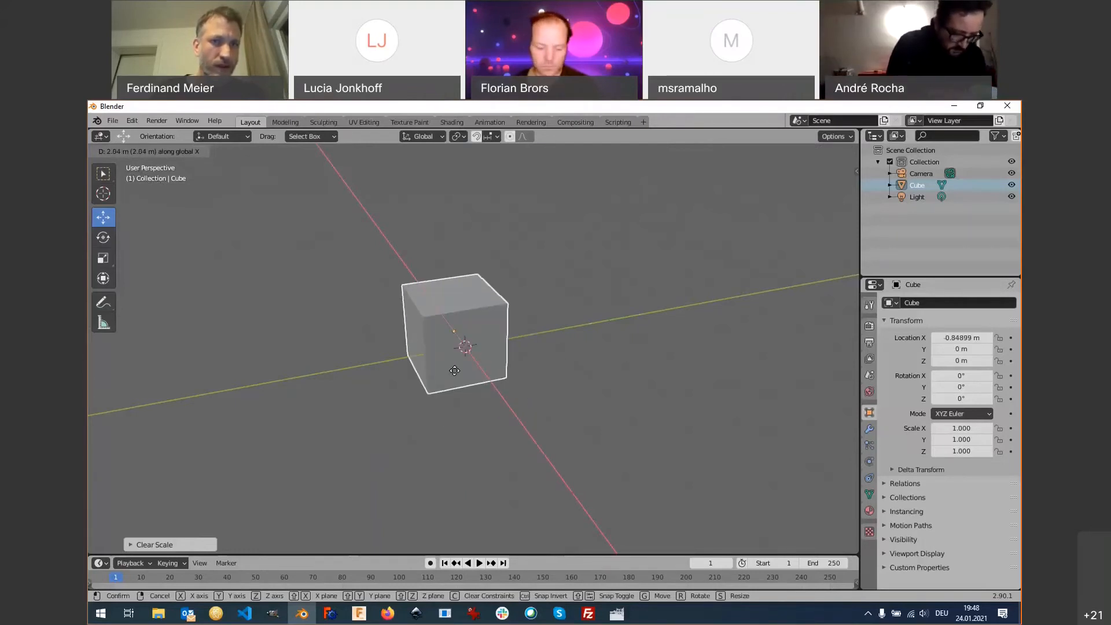
pyautogui.click(464, 397)
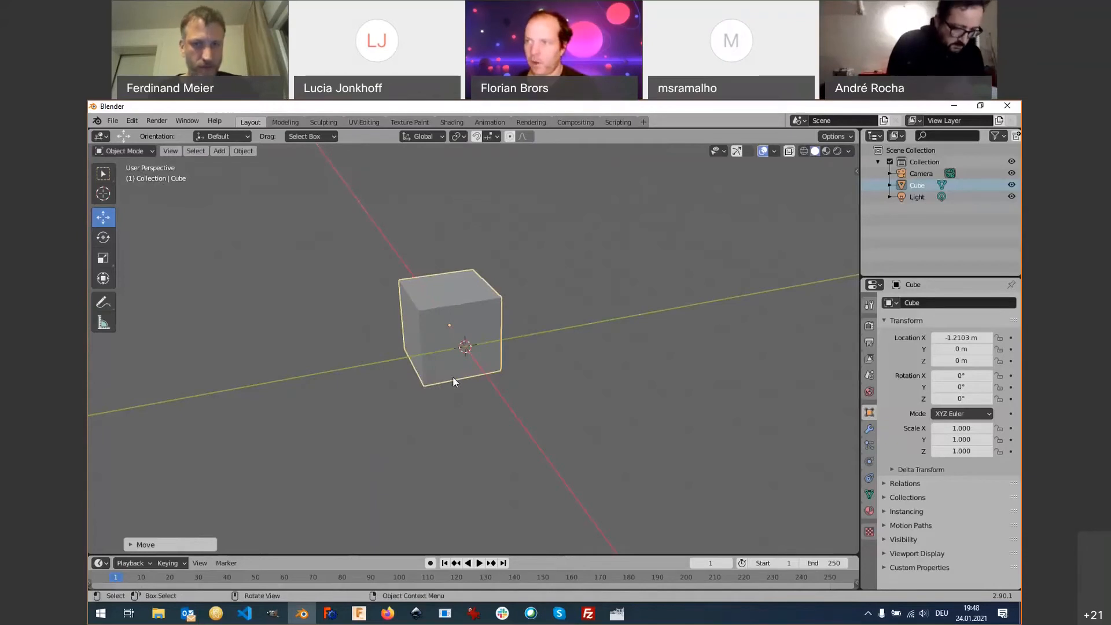
pyautogui.hotkey('ctrl', 'z')
pyautogui.hotkey('alt', 'g')
# Move the cube exactly 2 m along the X axis.
pyautogui.press('g')
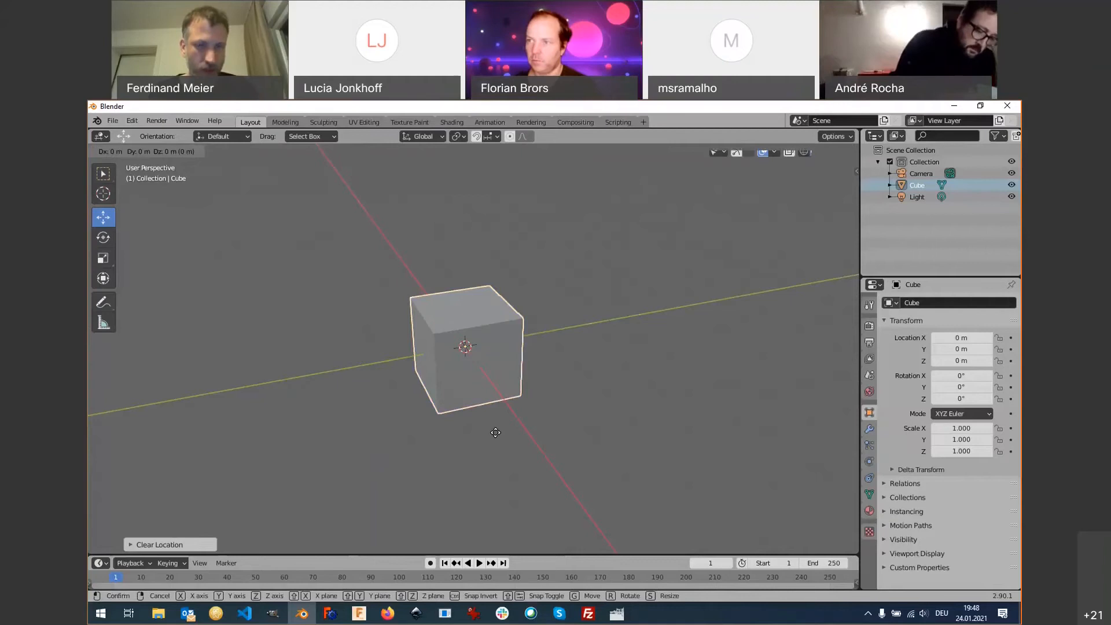
pyautogui.press('x')
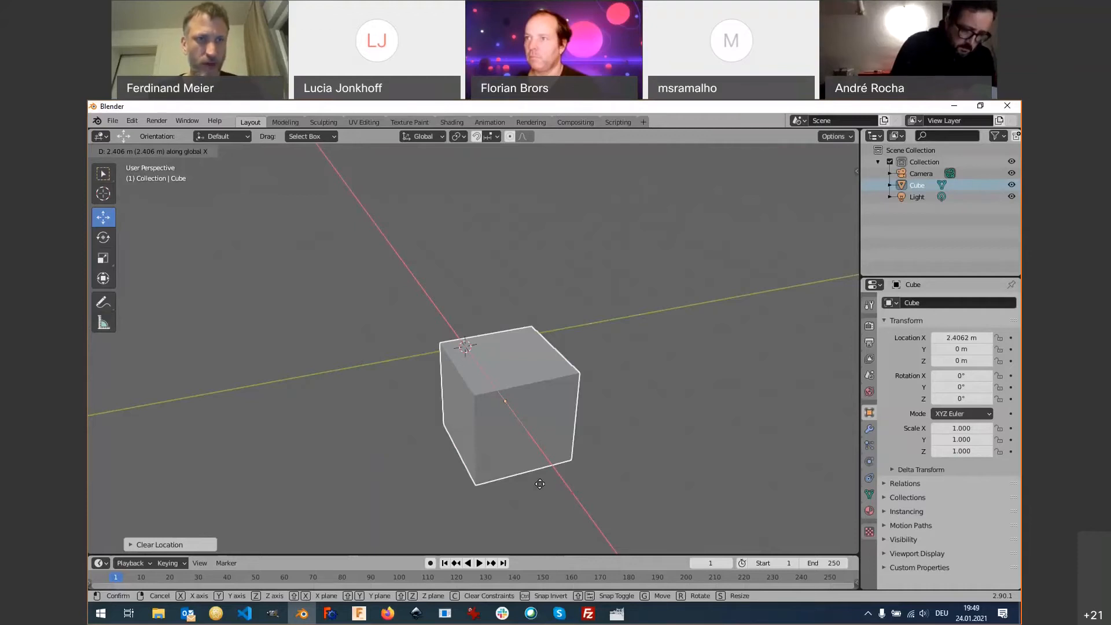
pyautogui.write('2')
pyautogui.press('Return')
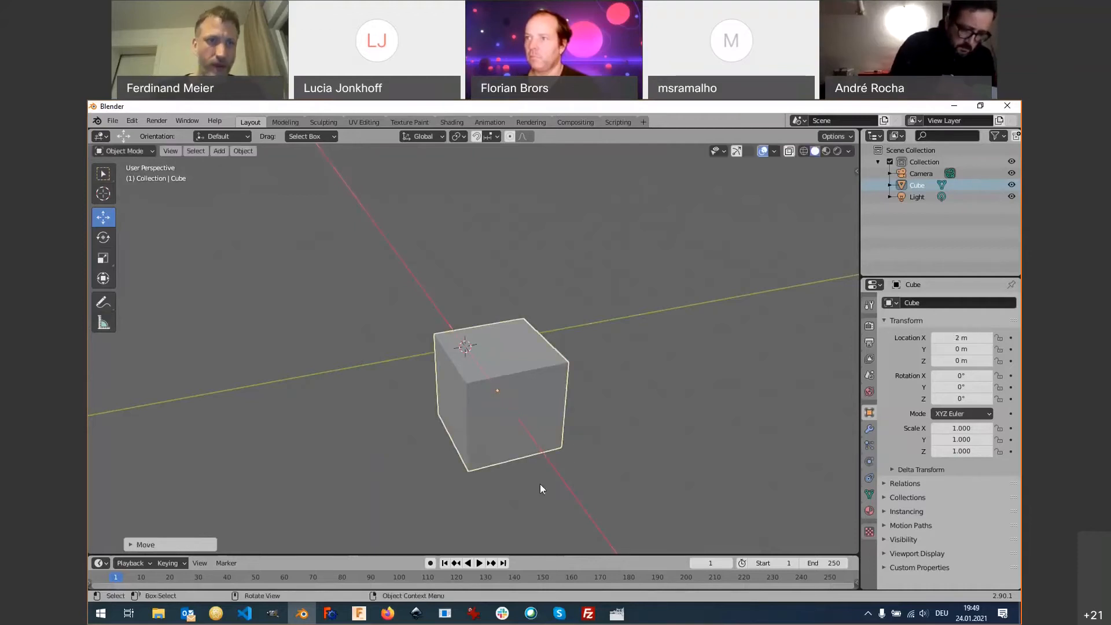
pyautogui.moveTo(534, 394); pyautogui.dragTo(592, 394, button='middle')
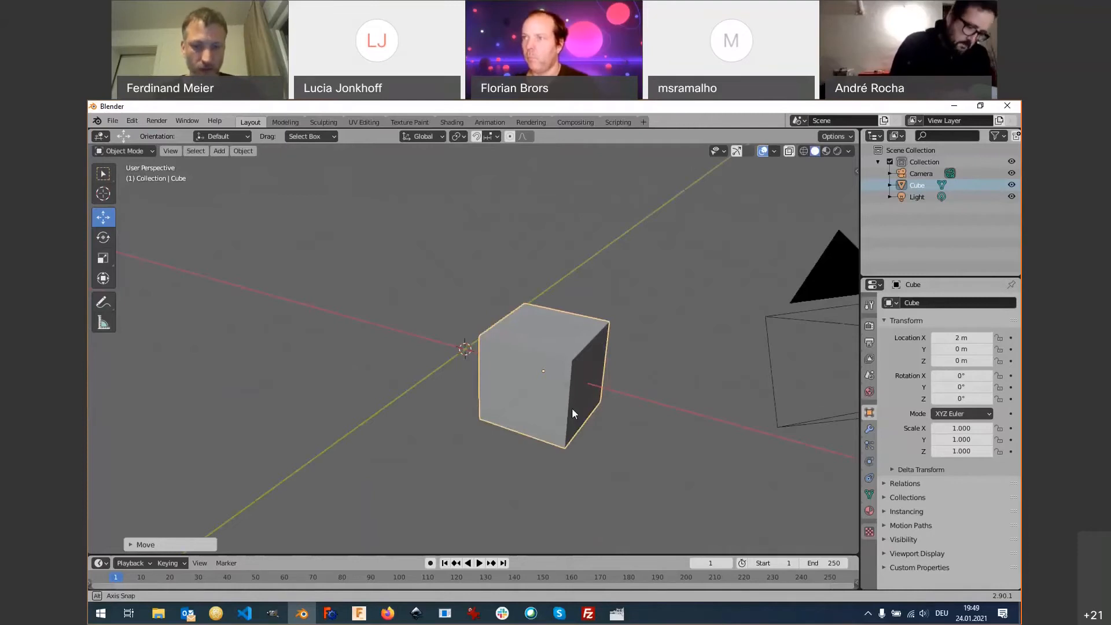
# Return the cube to the origin and orbit the view around it.
pyautogui.press('g')
pyautogui.press('x')
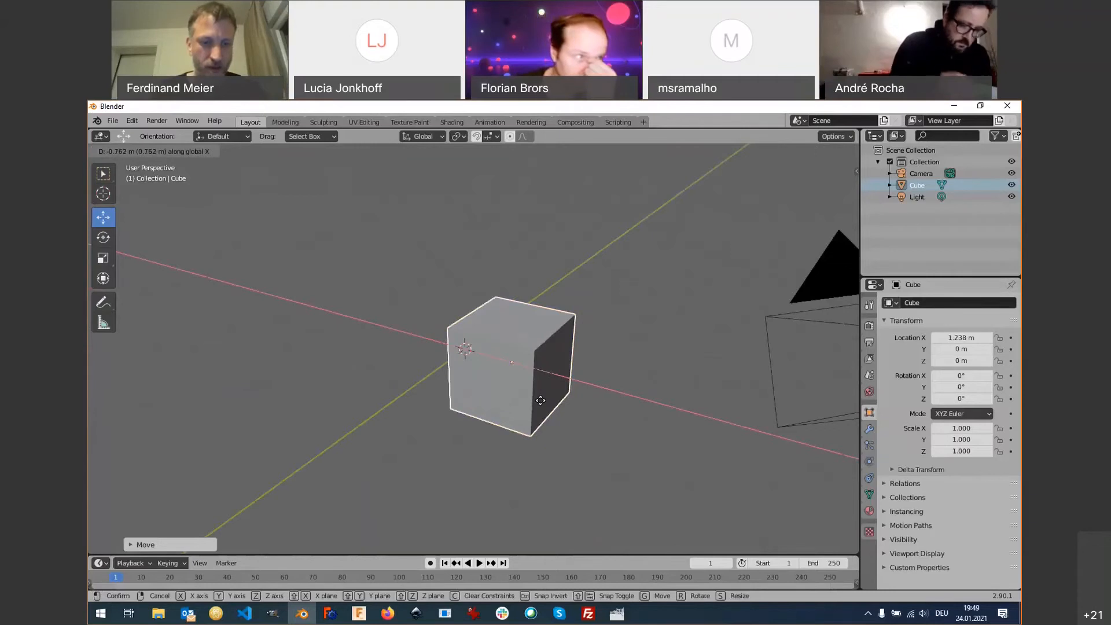
pyautogui.hotkey('ctrl', 'z')
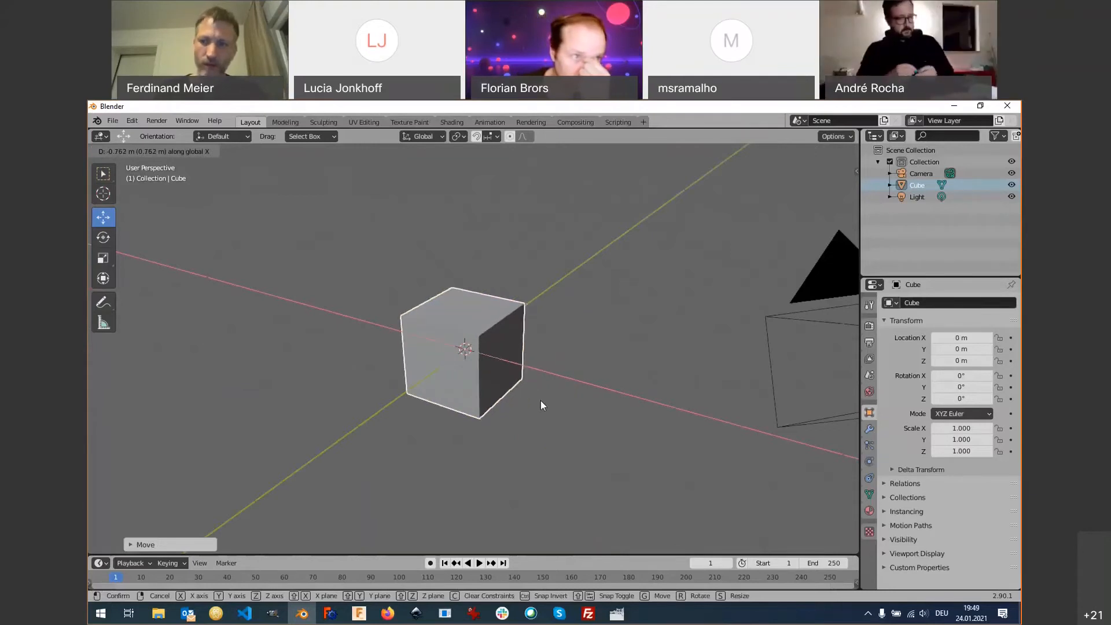
pyautogui.click(541, 400)
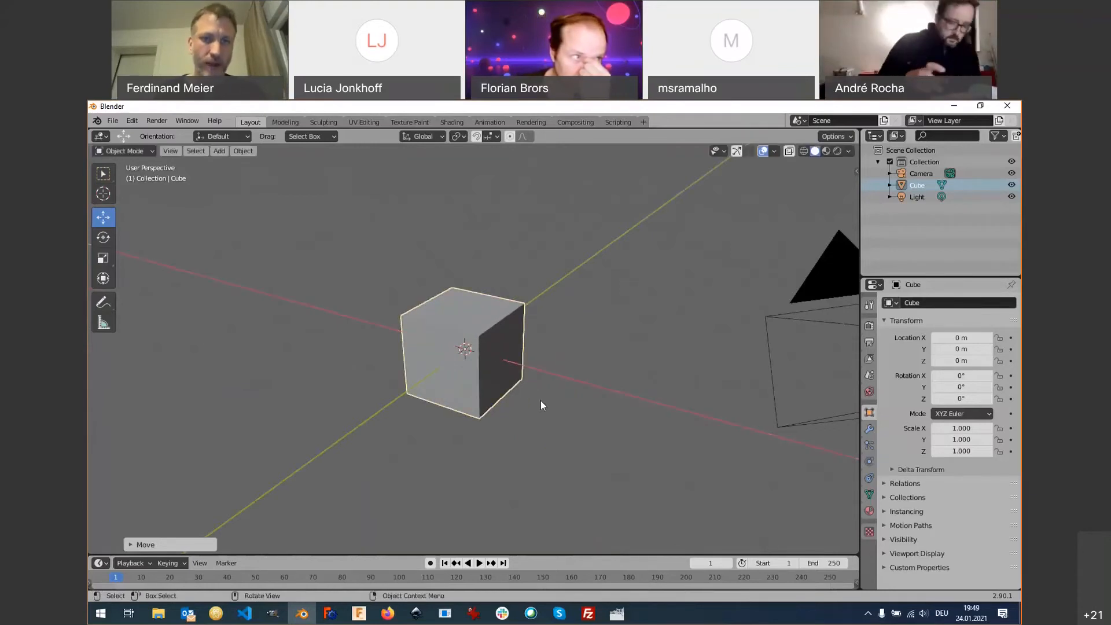
pyautogui.moveTo(557, 390); pyautogui.dragTo(491, 411, button='middle')
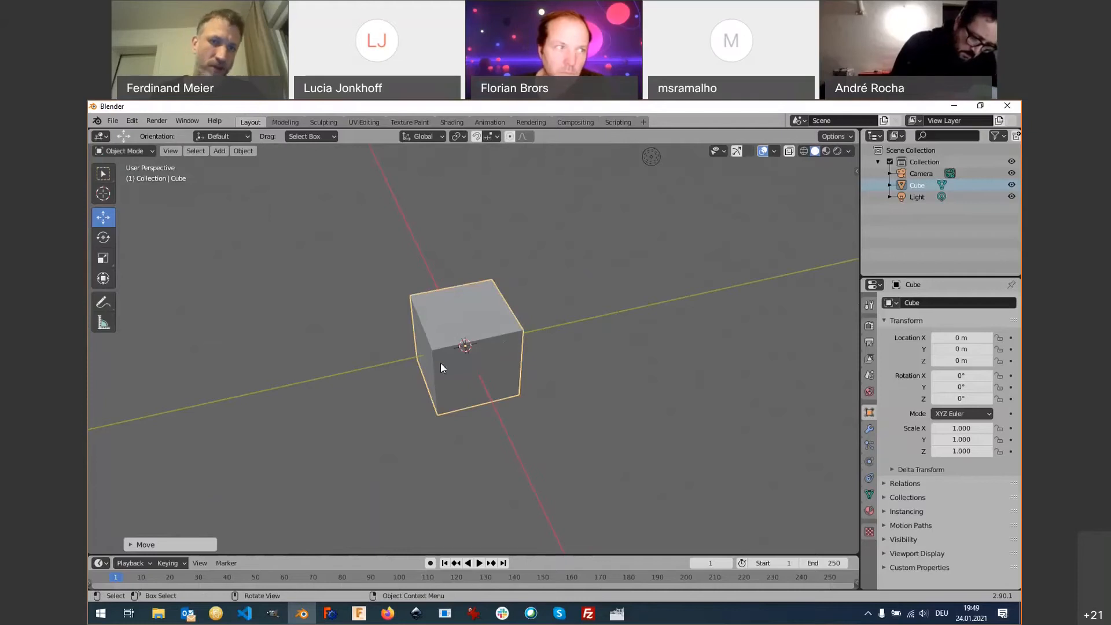
pyautogui.moveTo(225, 410); pyautogui.dragTo(417, 396, button='middle')
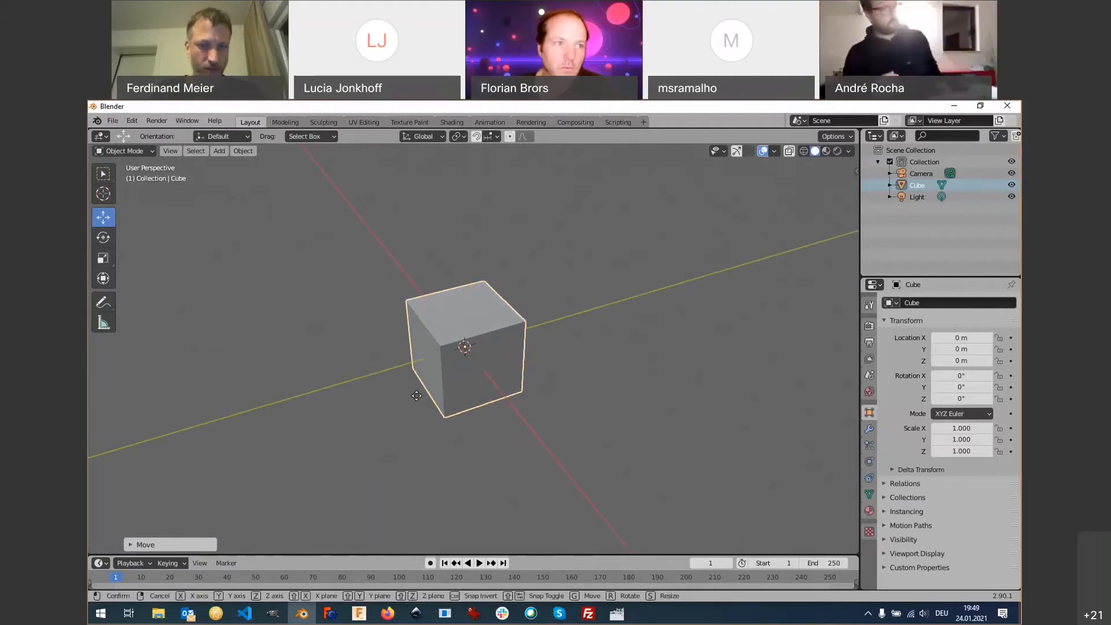
# Move the cube exactly 2 m along the Y axis.
pyautogui.press('g')
pyautogui.press('y')
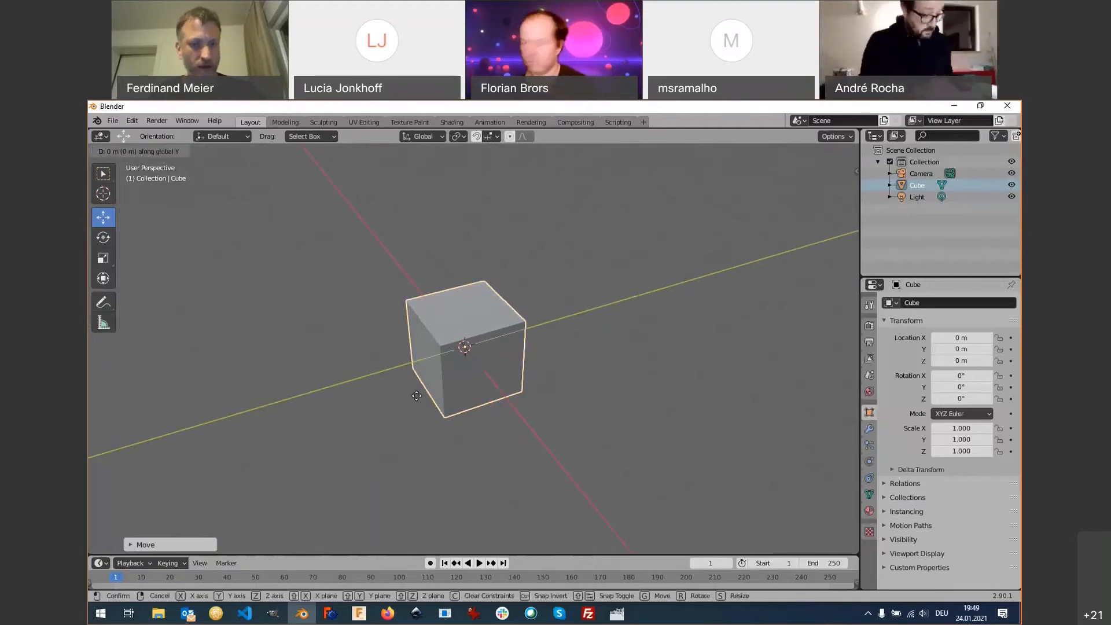
pyautogui.press('2')
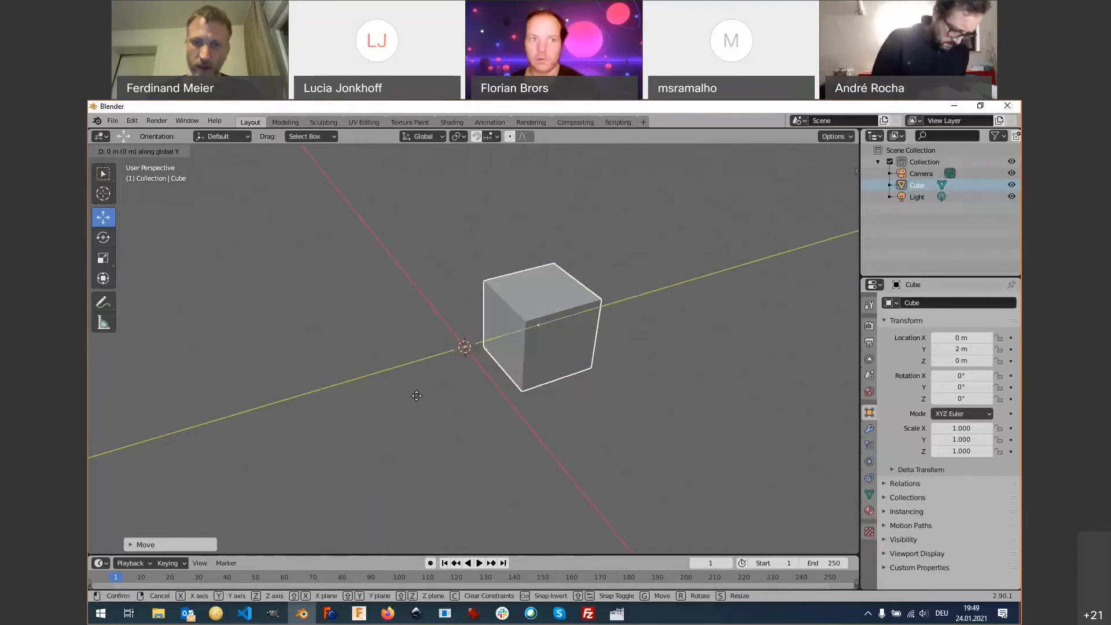
pyautogui.press('Return')
pyautogui.moveTo(585, 380)
pyautogui.mouseDown(button='middle')
pyautogui.moveTo(534, 373)
pyautogui.moveTo(585, 387)
pyautogui.mouseUp(button='middle')
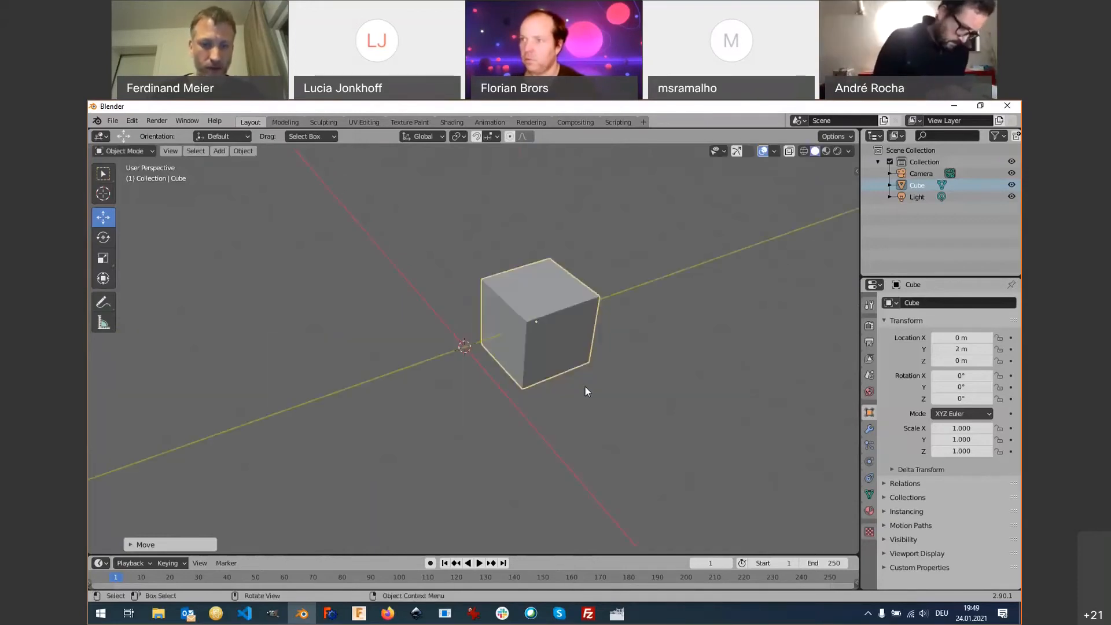
# Move the cube -2 m along Y so it returns to 0, 0, 0 m.
pyautogui.press('g')
pyautogui.press('y')
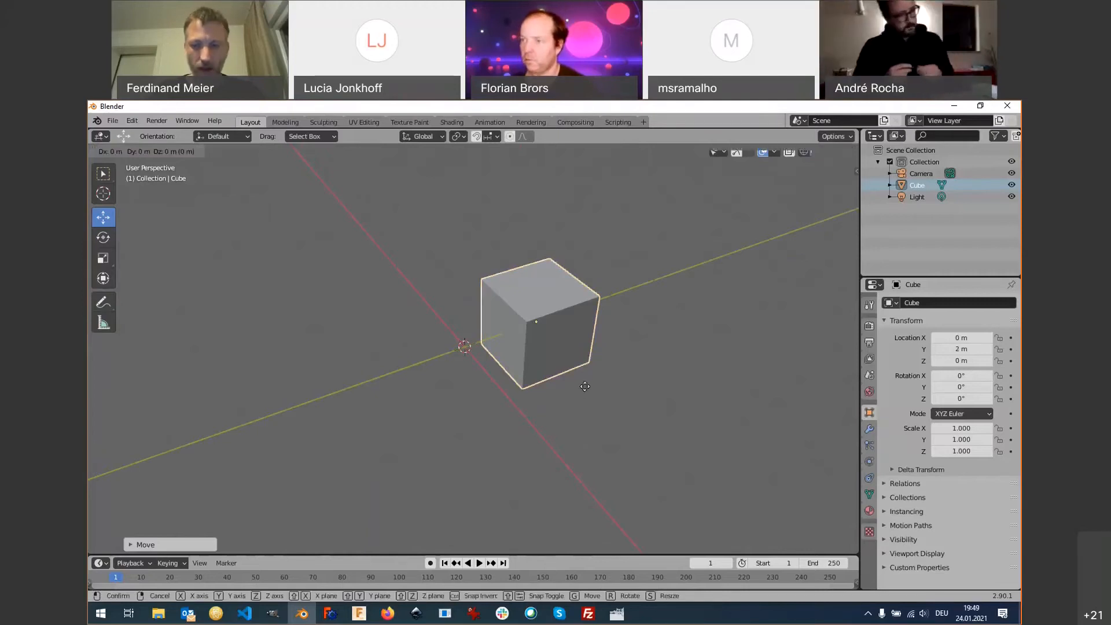
pyautogui.write('-2')
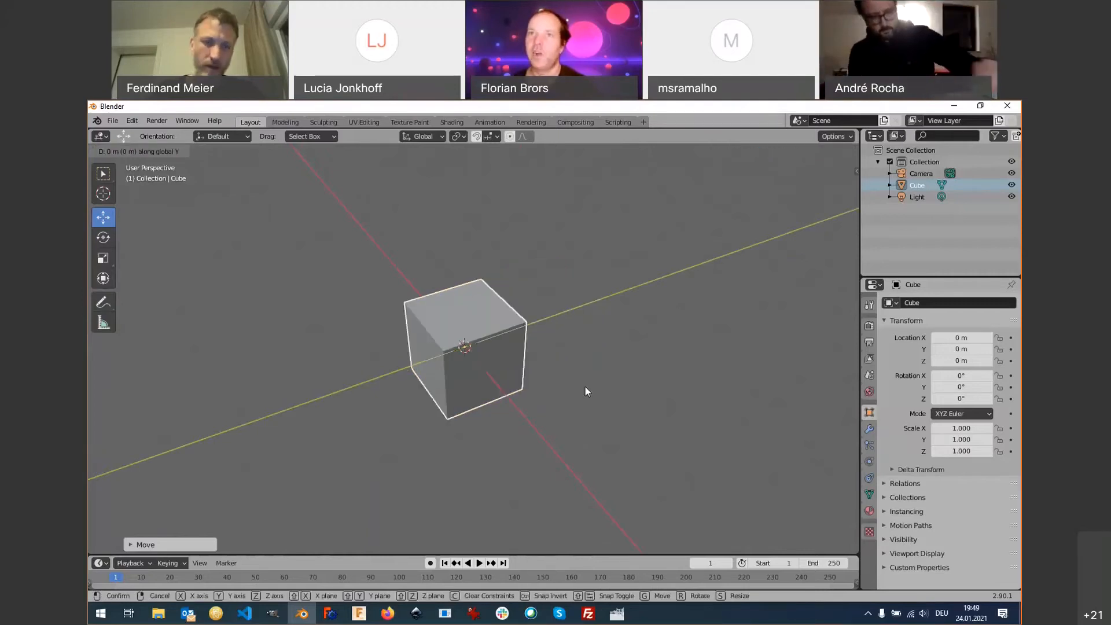
pyautogui.press('Return')
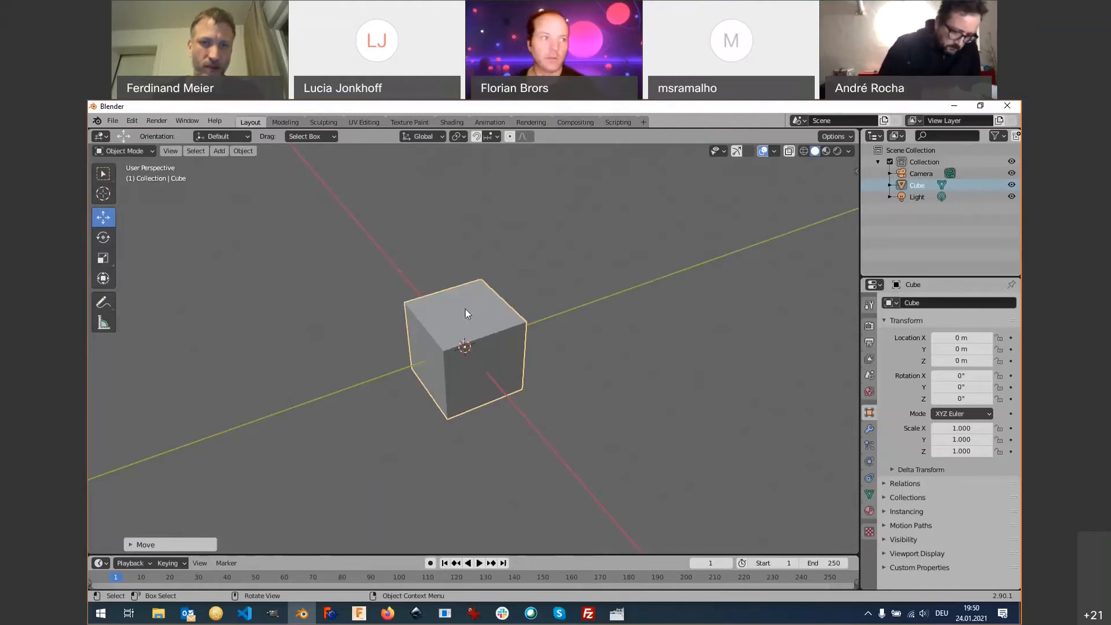
# Rotate the cube 45° around the Z axis.
pyautogui.press('r')
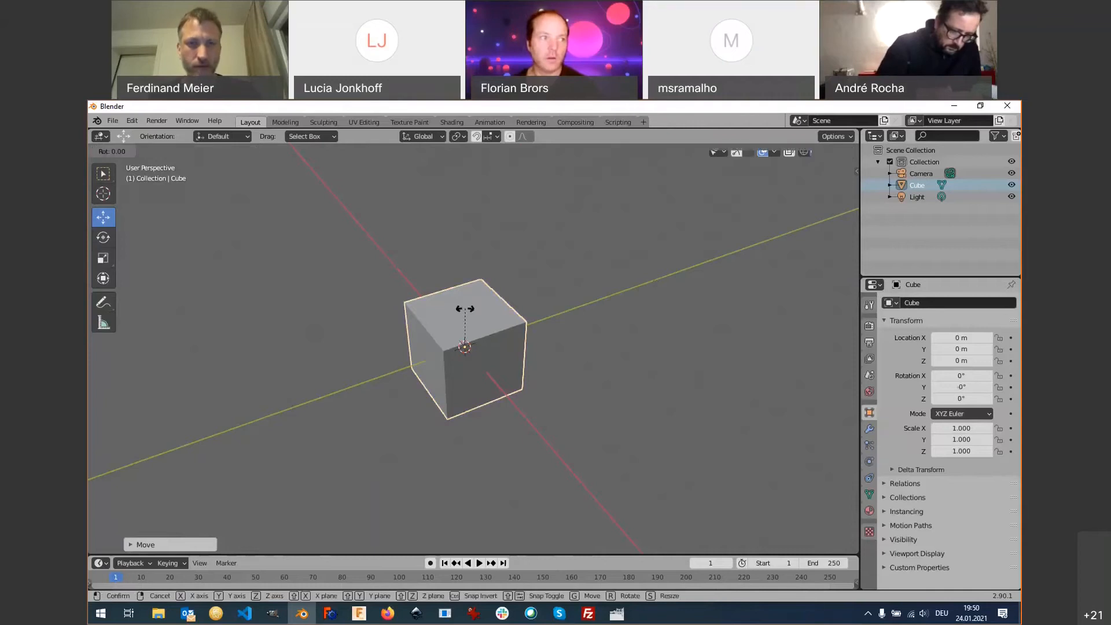
pyautogui.press('z')
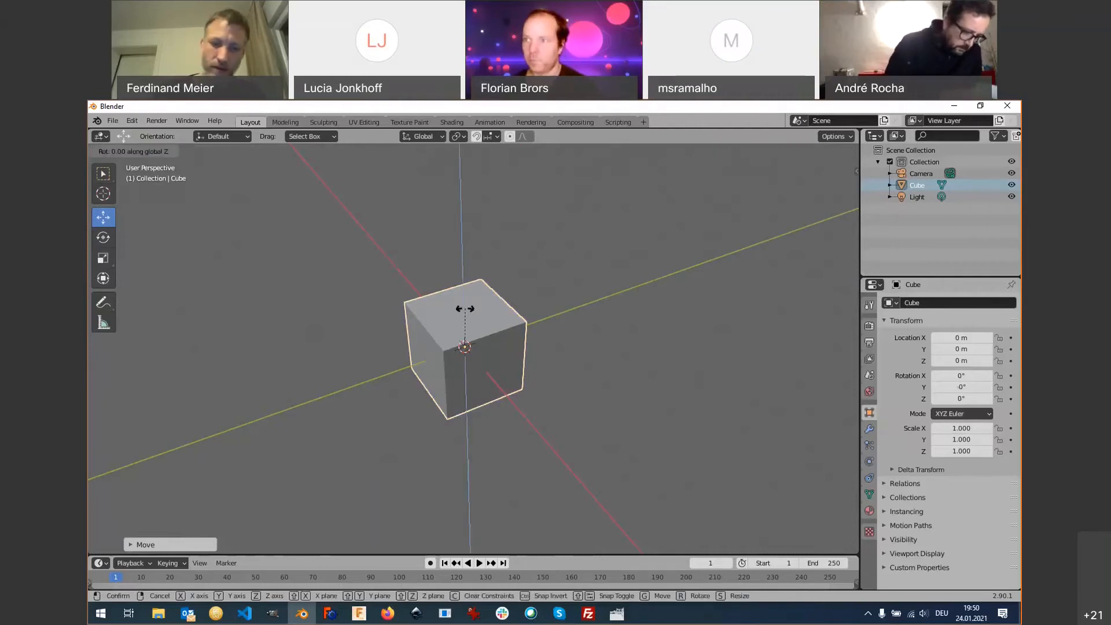
pyautogui.write('45')
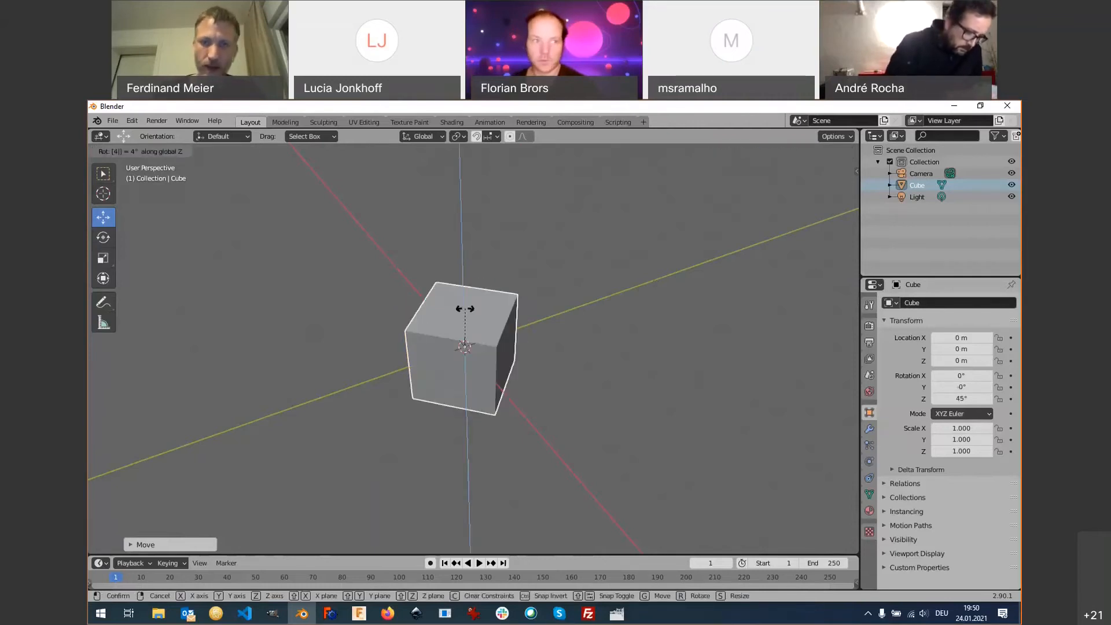
pyautogui.press('Return')
pyautogui.moveTo(483, 342); pyautogui.dragTo(470, 318, button='middle')
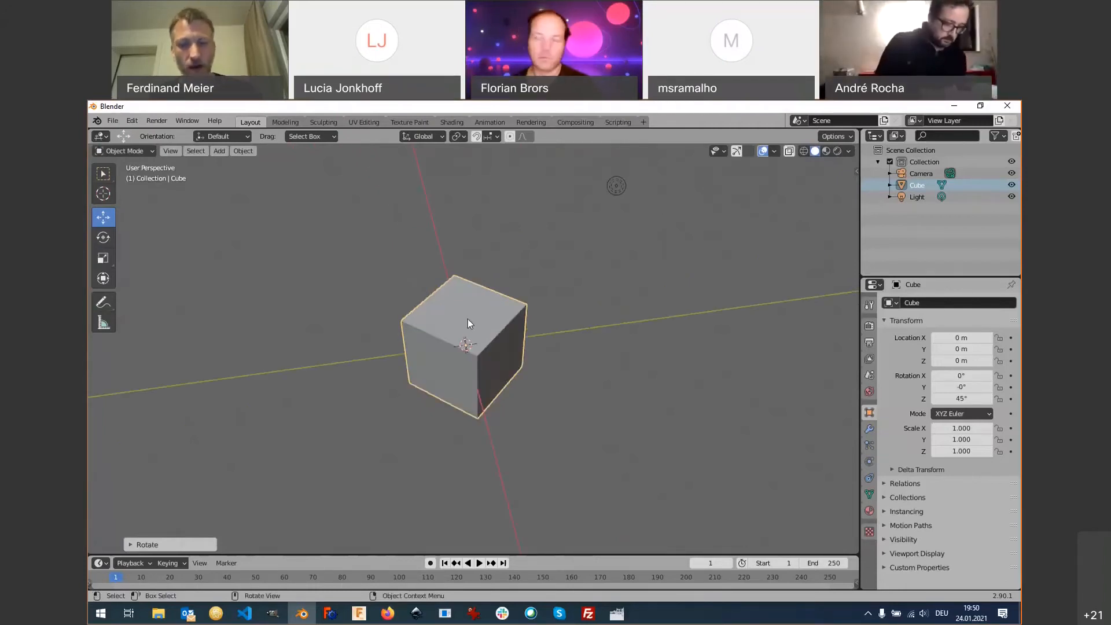
# Rotate the cube -45° around Z so its rotation returns to 0°.
pyautogui.press('r')
pyautogui.press('z')
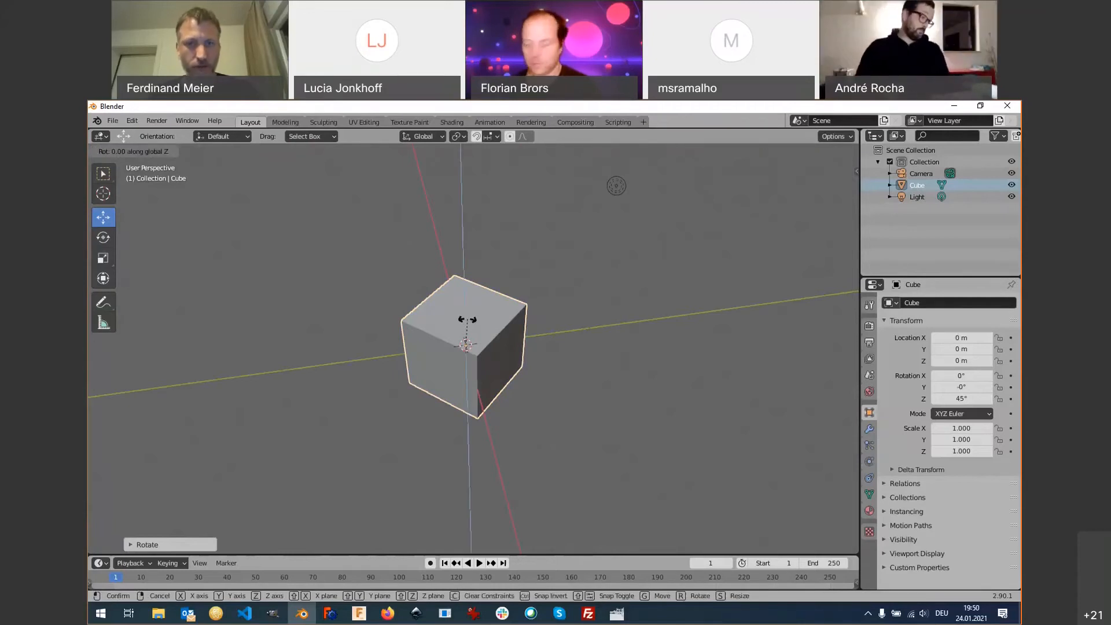
pyautogui.write('-45')
pyautogui.press('Return')
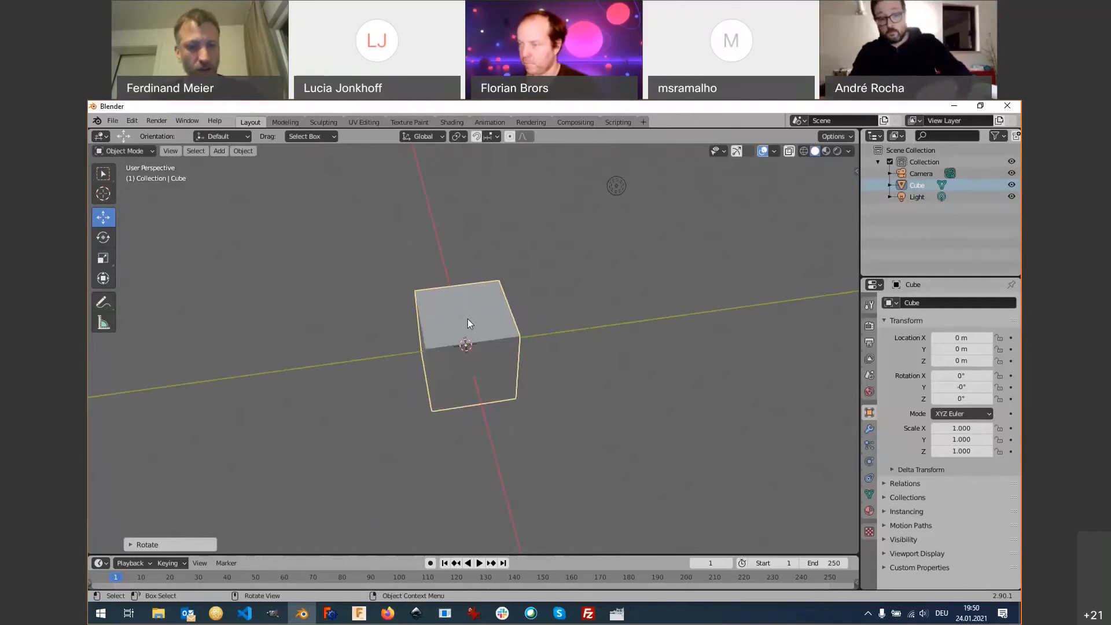
pyautogui.press('s')
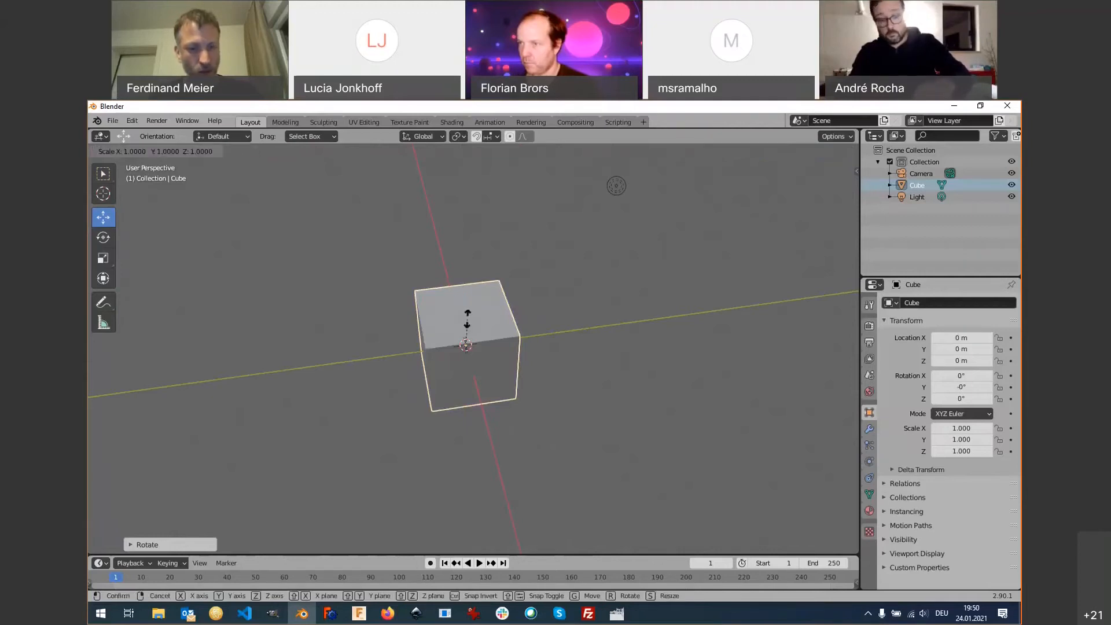
pyautogui.write('y2')
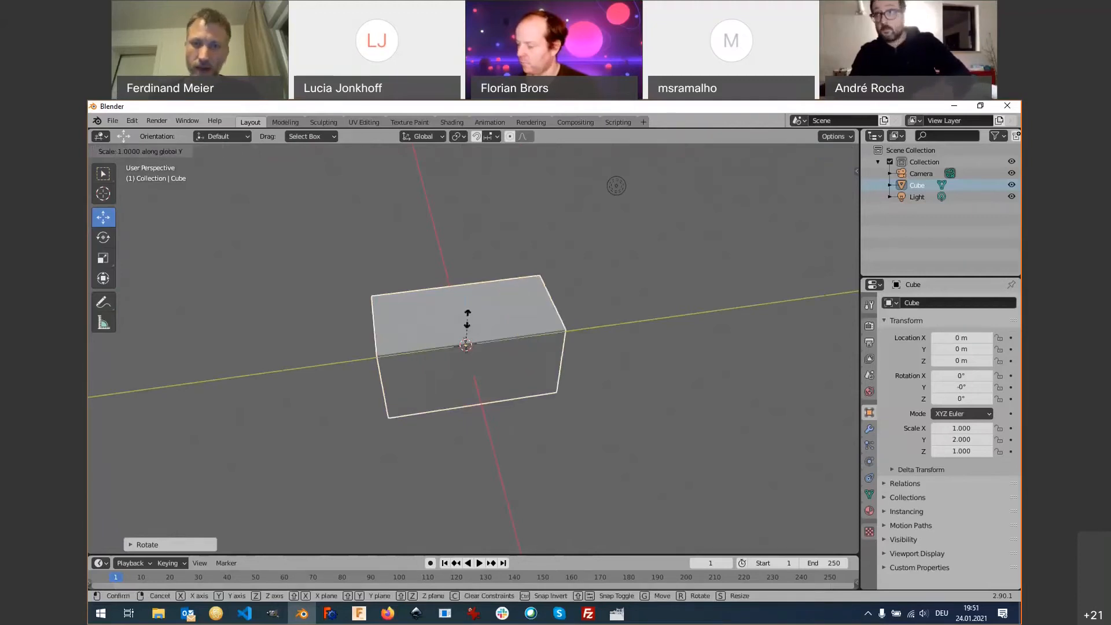
pyautogui.press('Return')
pyautogui.moveTo(468, 318); pyautogui.dragTo(506, 398, button='middle')
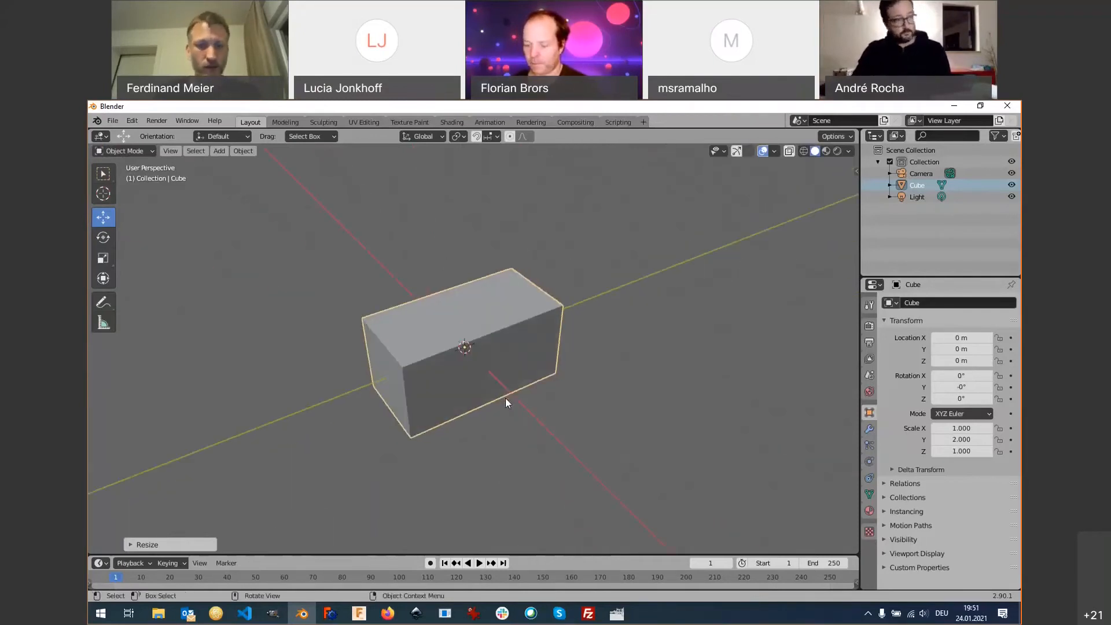
pyautogui.press('s')
pyautogui.write('y')
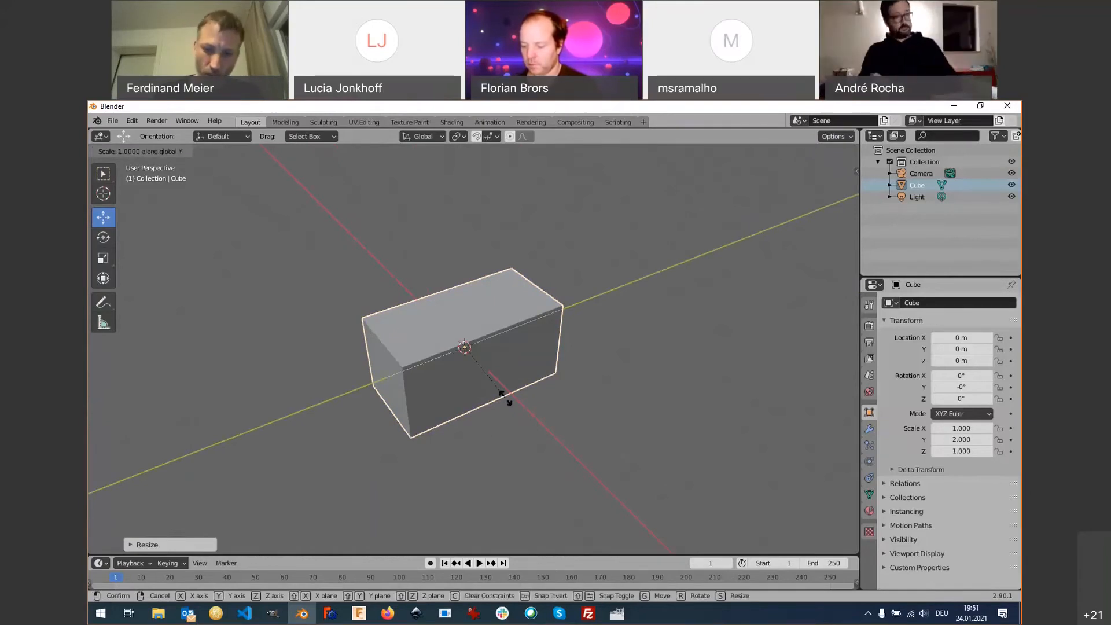
pyautogui.write('0.5')
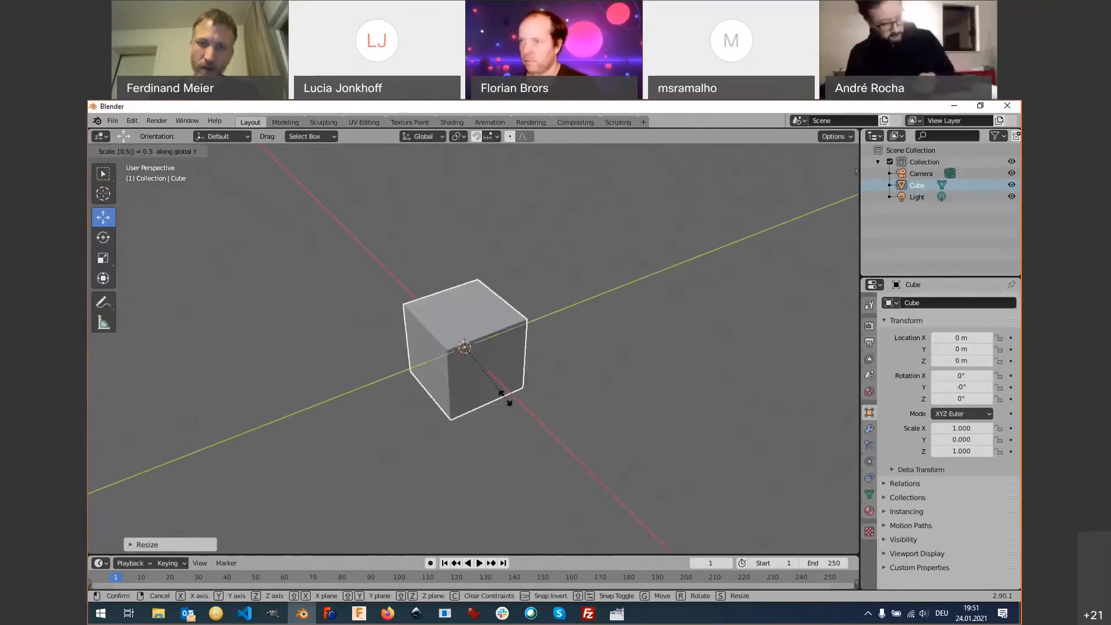
pyautogui.press('Escape')
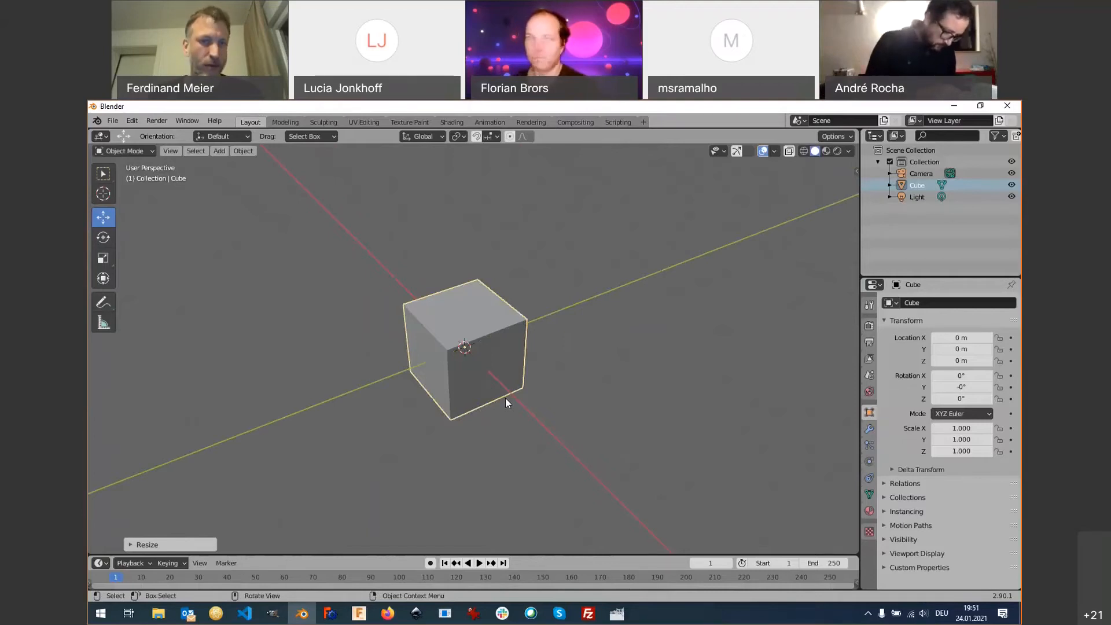
# Move the cube 2 m along X and 3 m up along Z to location 2, 0, 3 m.
pyautogui.press('g')
pyautogui.press('x')
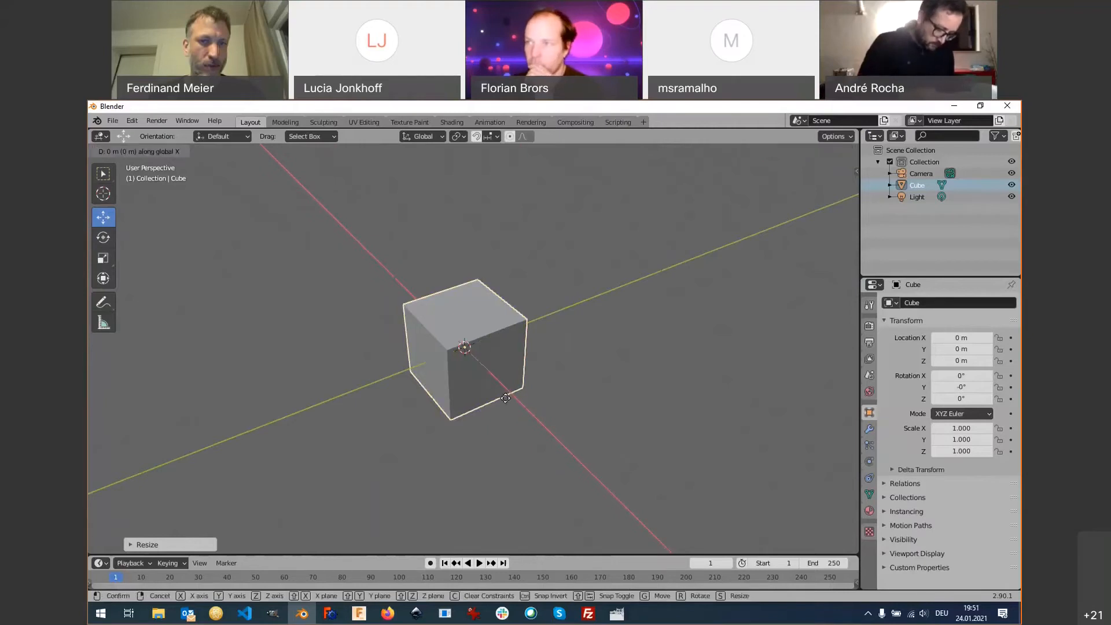
pyautogui.press('2')
pyautogui.press('Return')
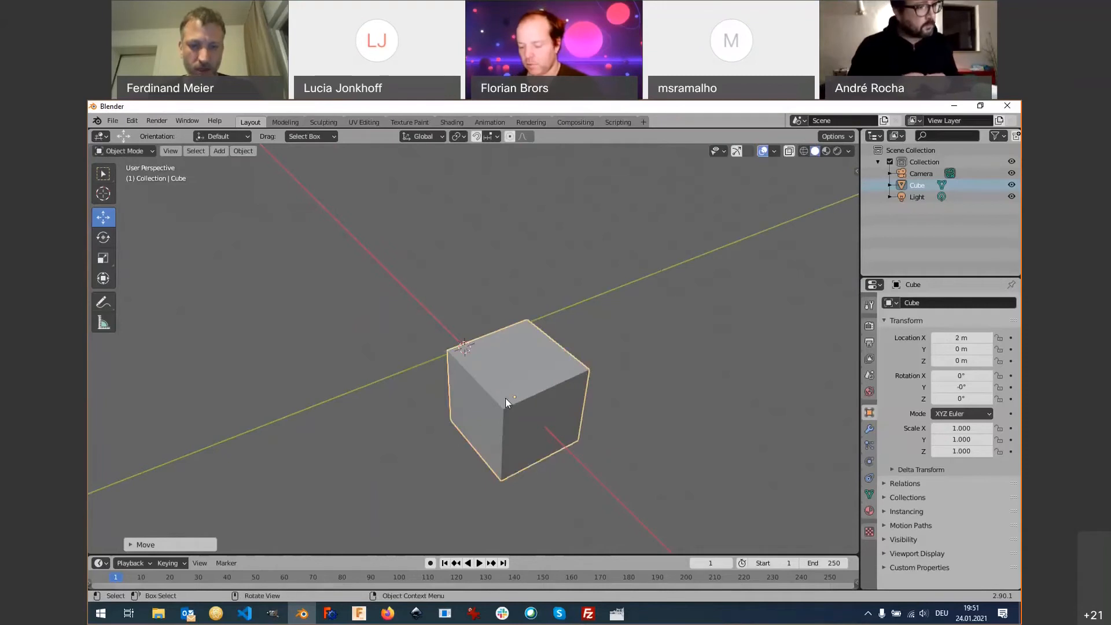
pyautogui.press('g')
pyautogui.press('z')
pyautogui.press('3')
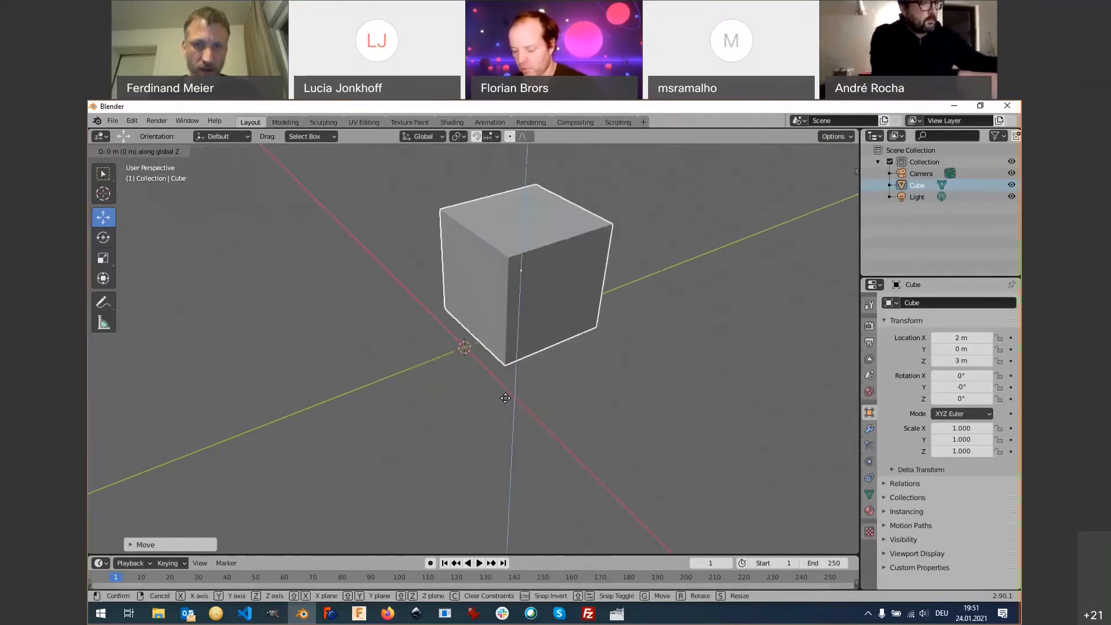
pyautogui.press('Return')
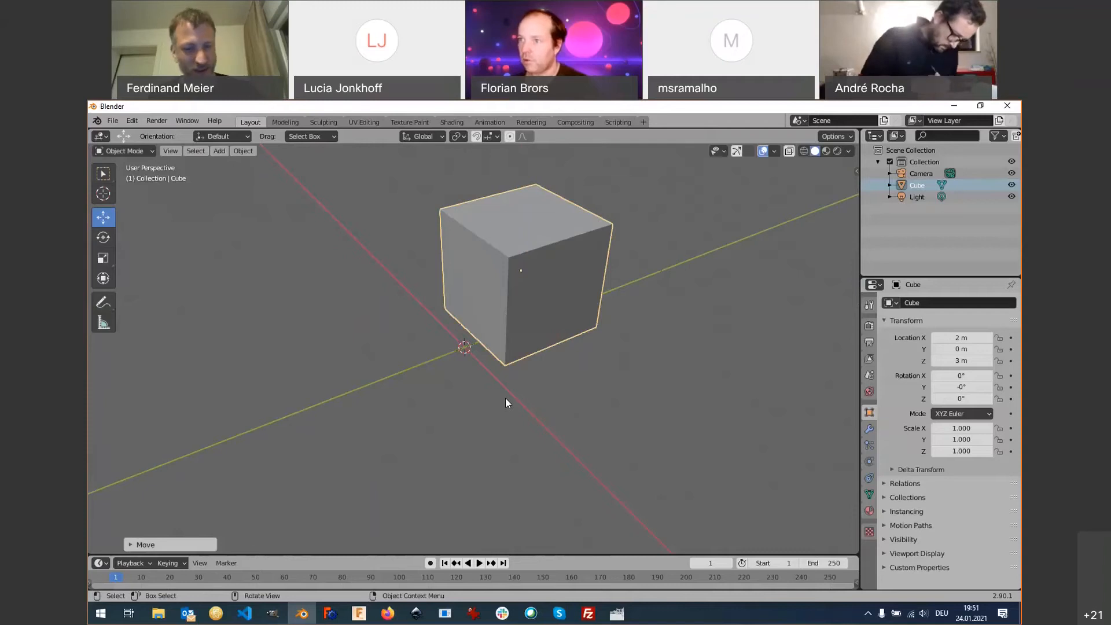
# Rotate the cube 23° about the Z axis.
pyautogui.press('r')
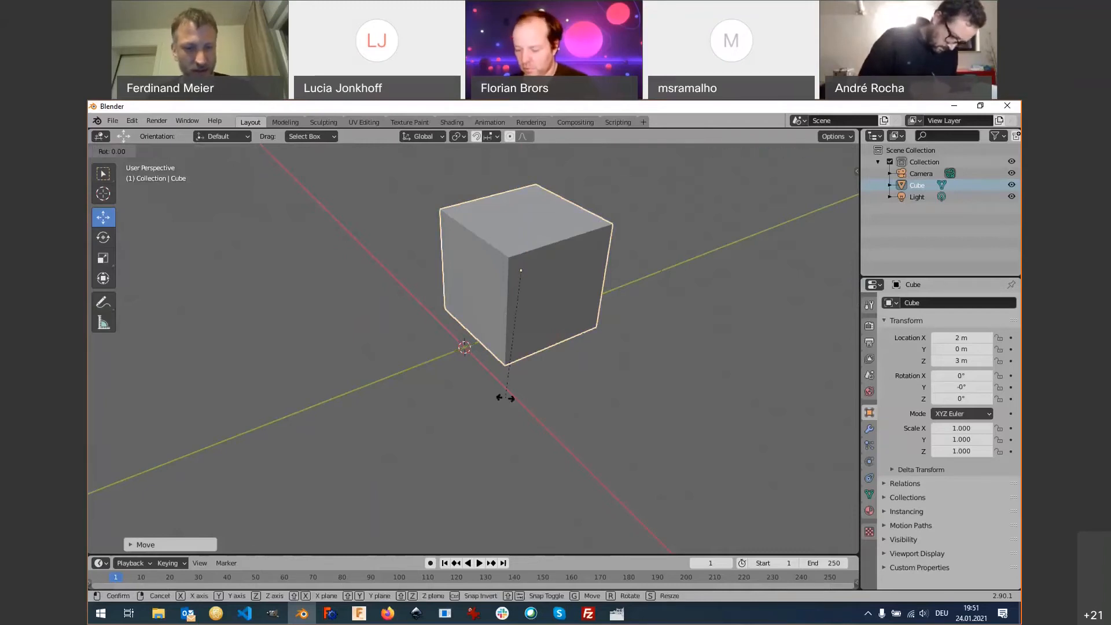
pyautogui.press('z')
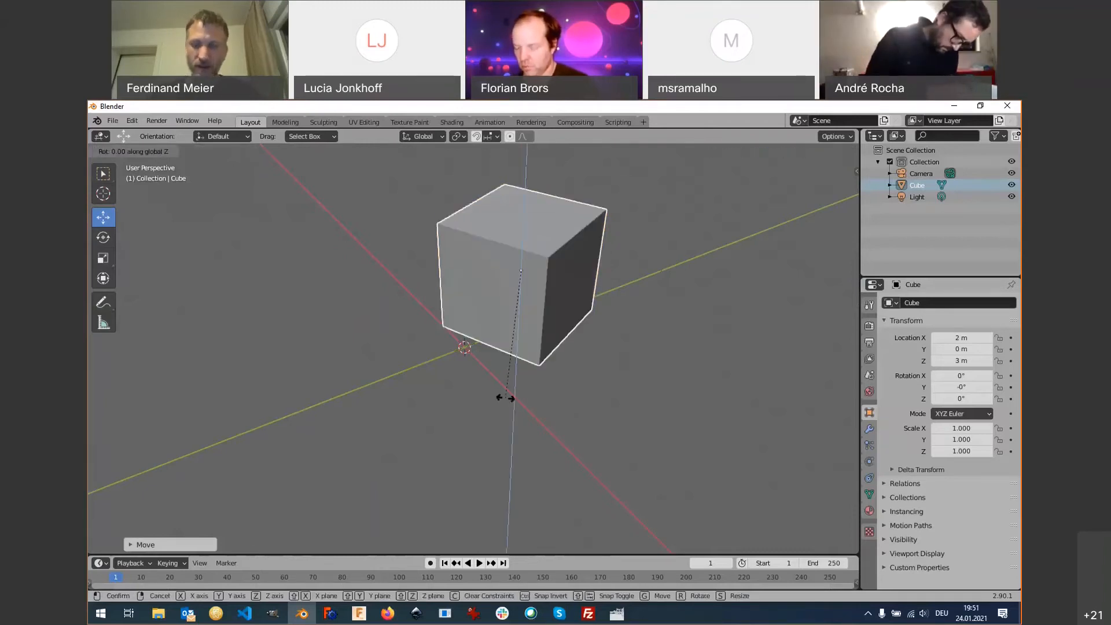
pyautogui.click(506, 398)
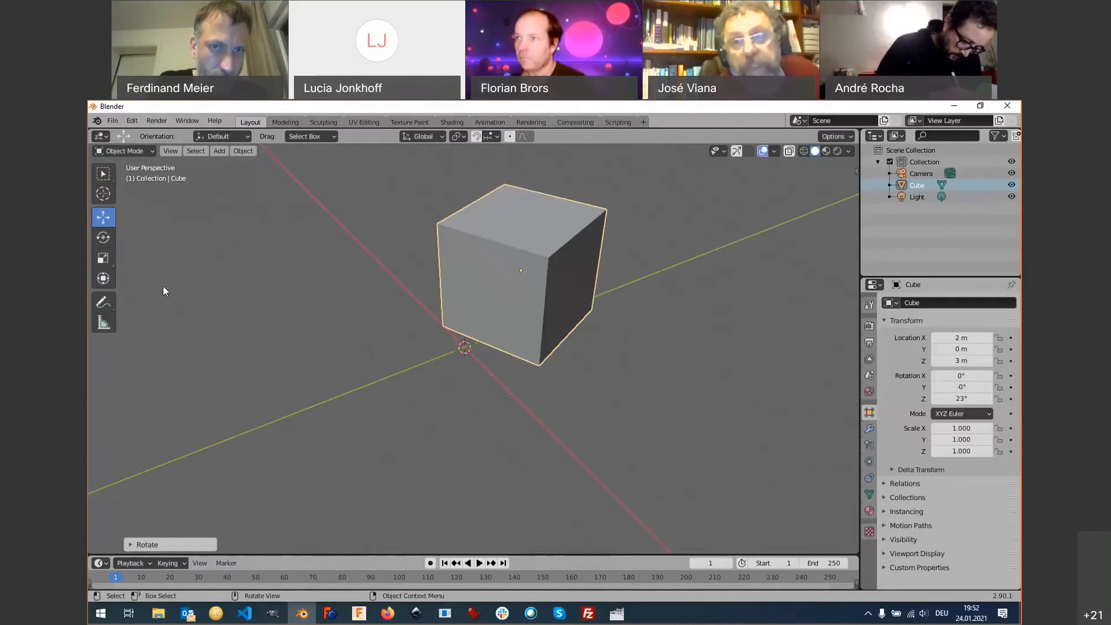
pyautogui.press('XF86AudioRaiseVolume')
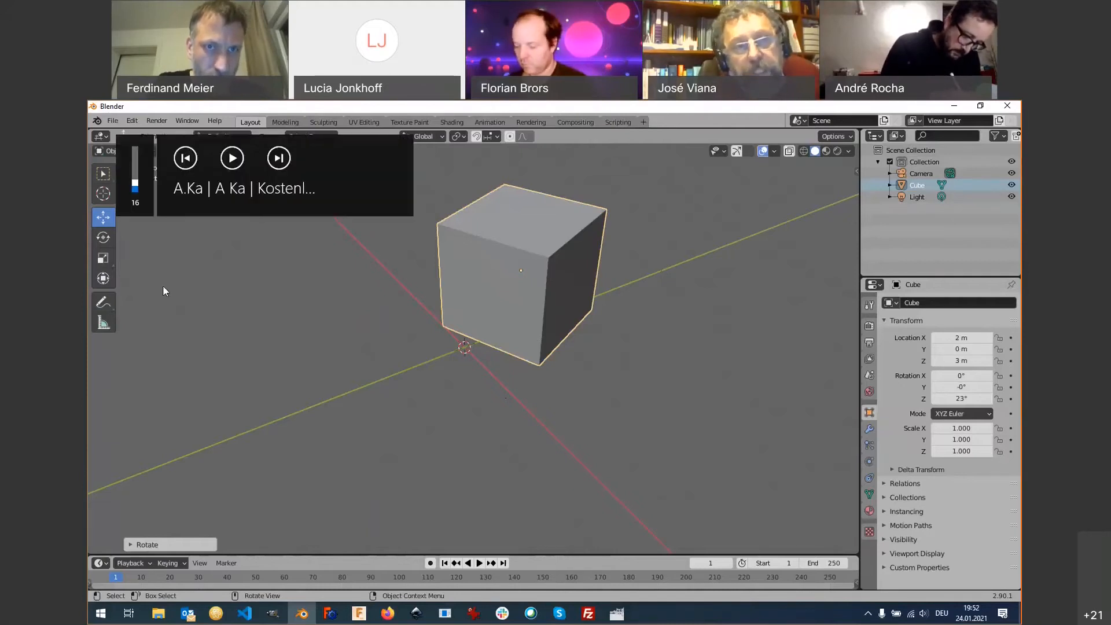
# Zoom out to show the camera and light, then begin a free move of the cube.
pyautogui.press('XF86AudioRaiseVolume')
pyautogui.press('XF86AudioRaiseVolume')
pyautogui.press('XF86AudioRaiseVolume')
pyautogui.press('XF86AudioRaiseVolume')
pyautogui.press('XF86AudioRaiseVolume')
pyautogui.press('XF86AudioRaiseVolume')
pyautogui.press('XF86AudioRaiseVolume')
pyautogui.press('XF86AudioRaiseVolume')
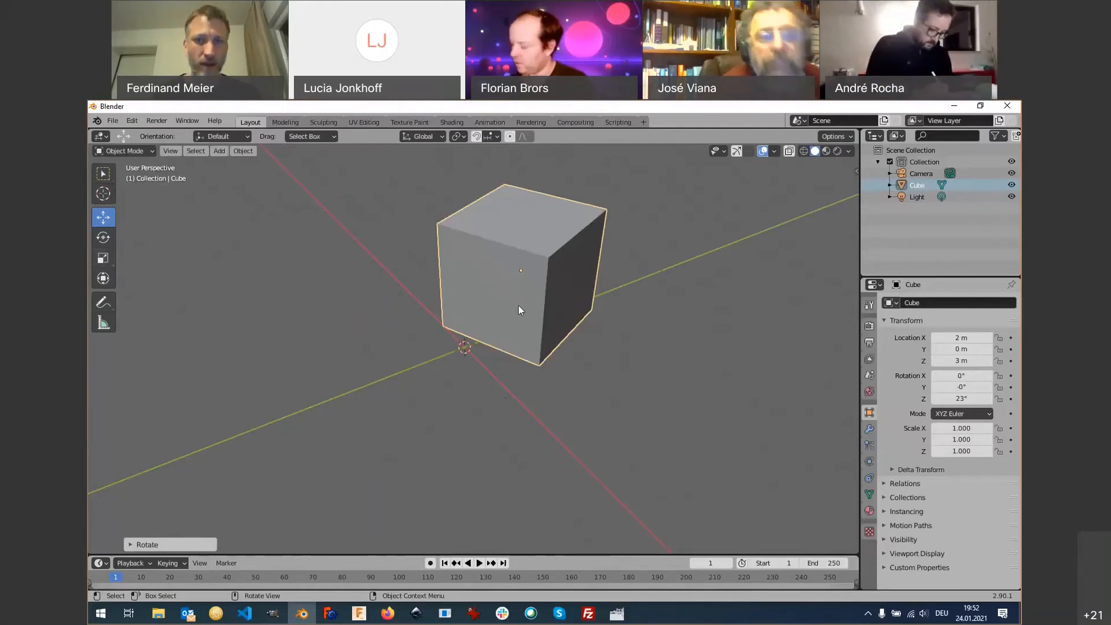
pyautogui.scroll(-3, 519, 309)
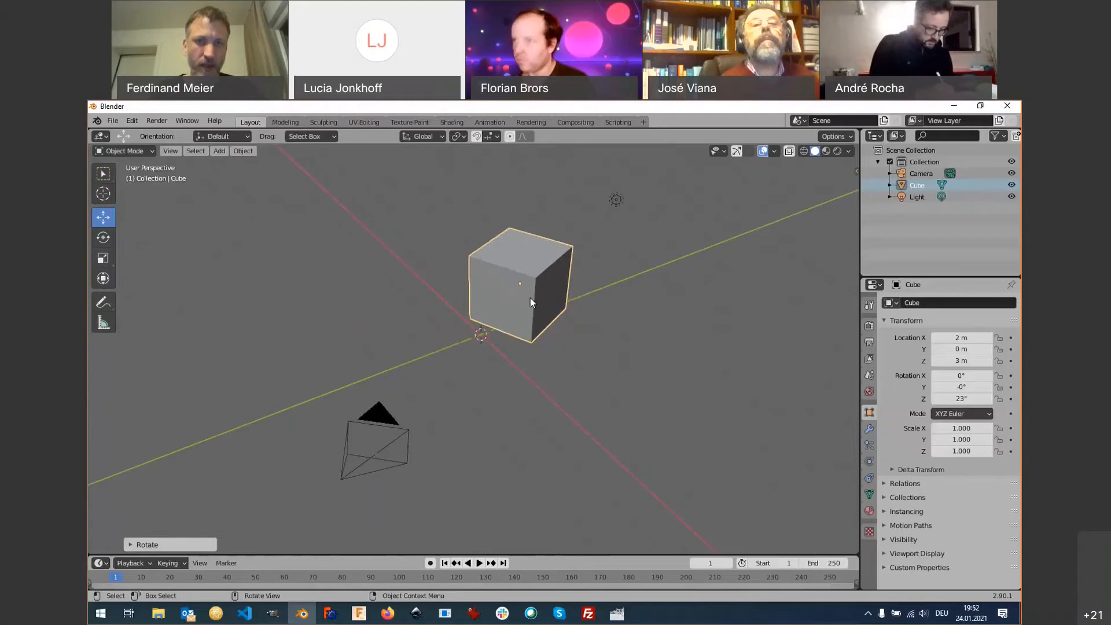
pyautogui.press('g')
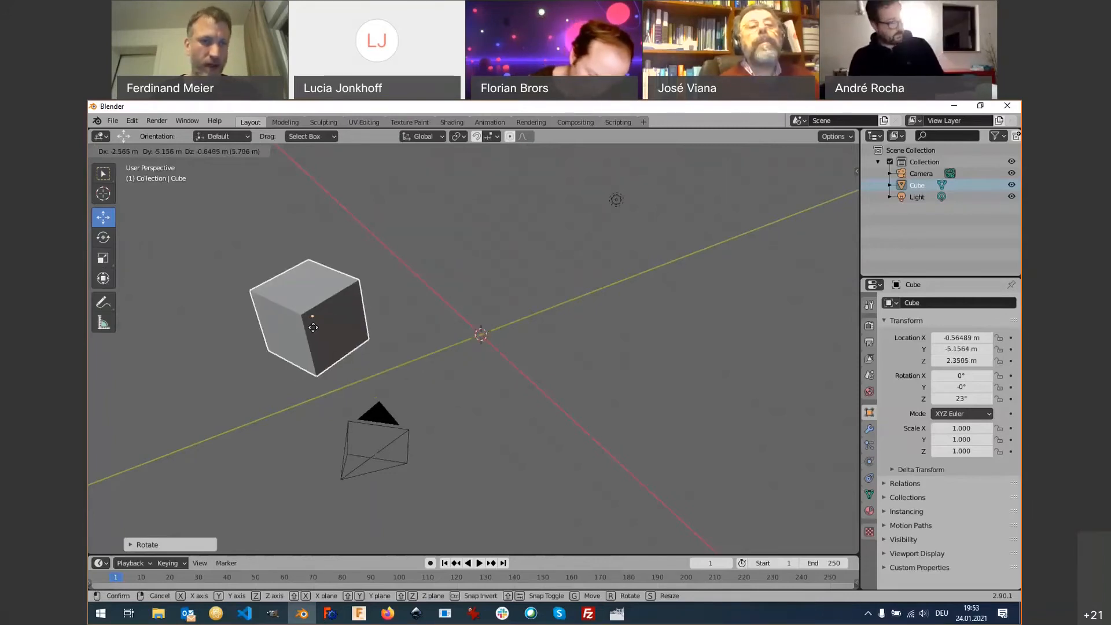
# Place the cube at about -0.565, -5.156, 2.351 m and cancel the further trial moves.
pyautogui.click(313, 328)
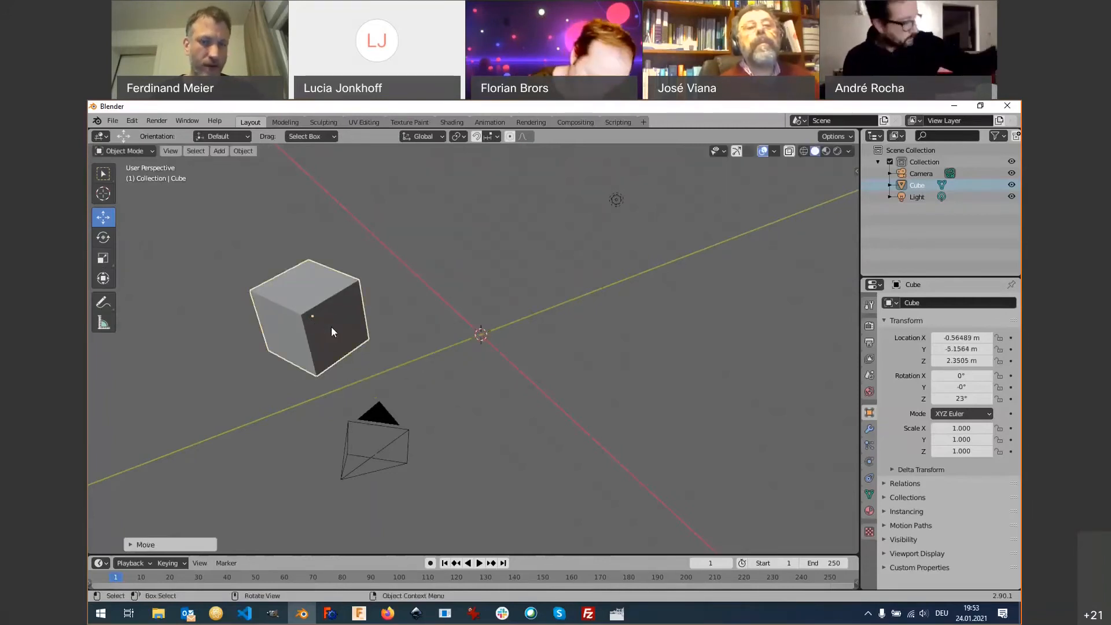
pyautogui.press('g')
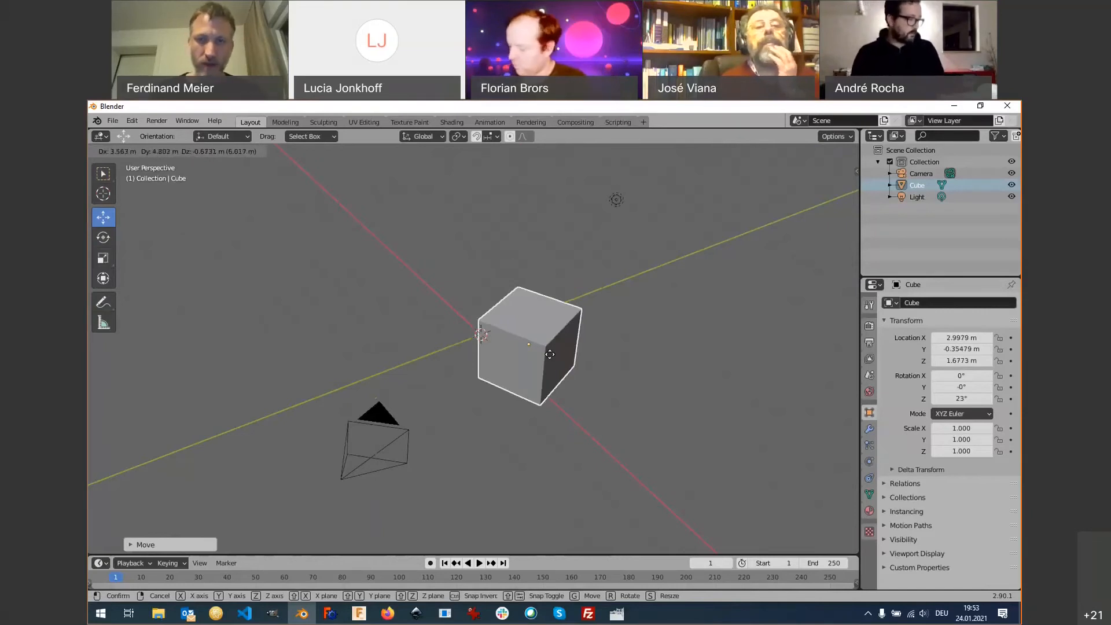
pyautogui.press('Escape')
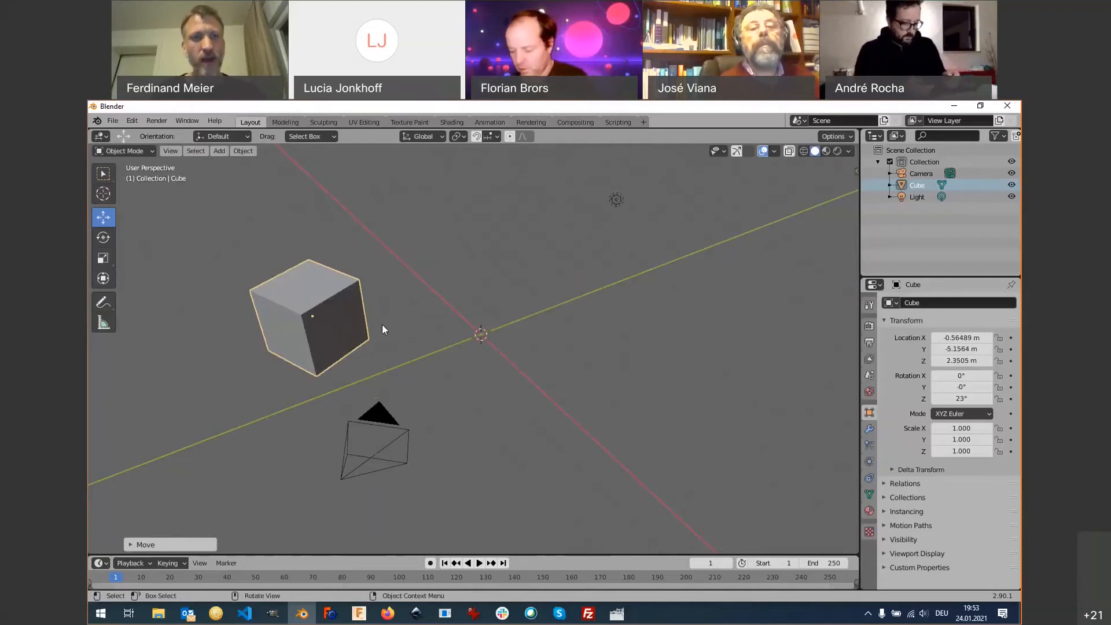
pyautogui.moveTo(345, 332); pyautogui.dragTo(766, 333)
pyautogui.rightClick(765, 333)
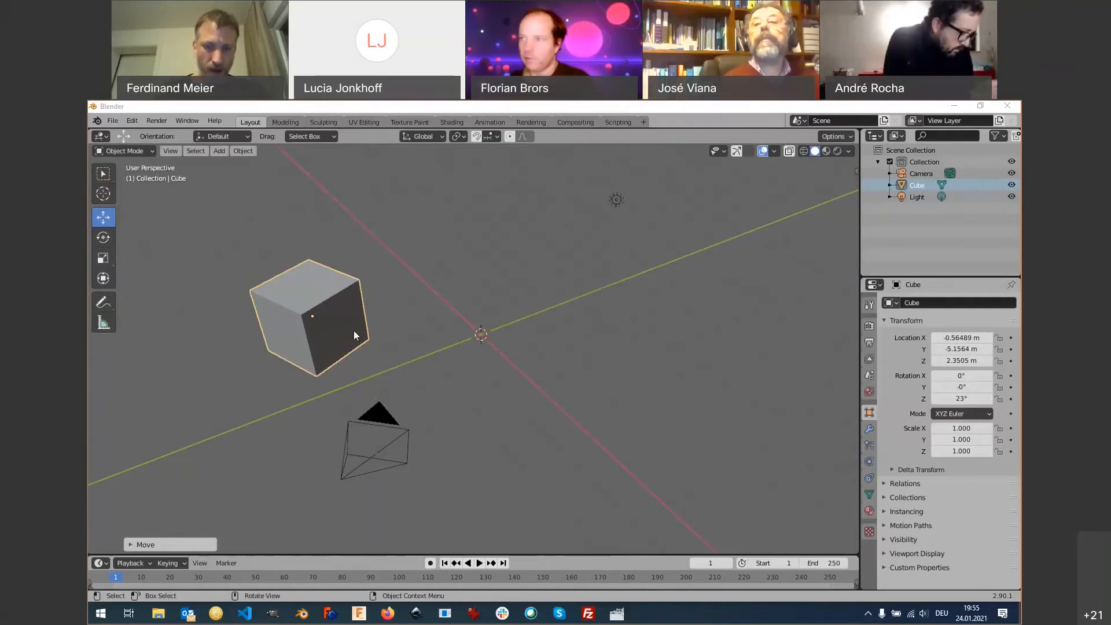
# Clear the cube's location to 0, 0, 0 m, rotation to 0° and scale to 1.000.
pyautogui.hotkey('alt', 'g')
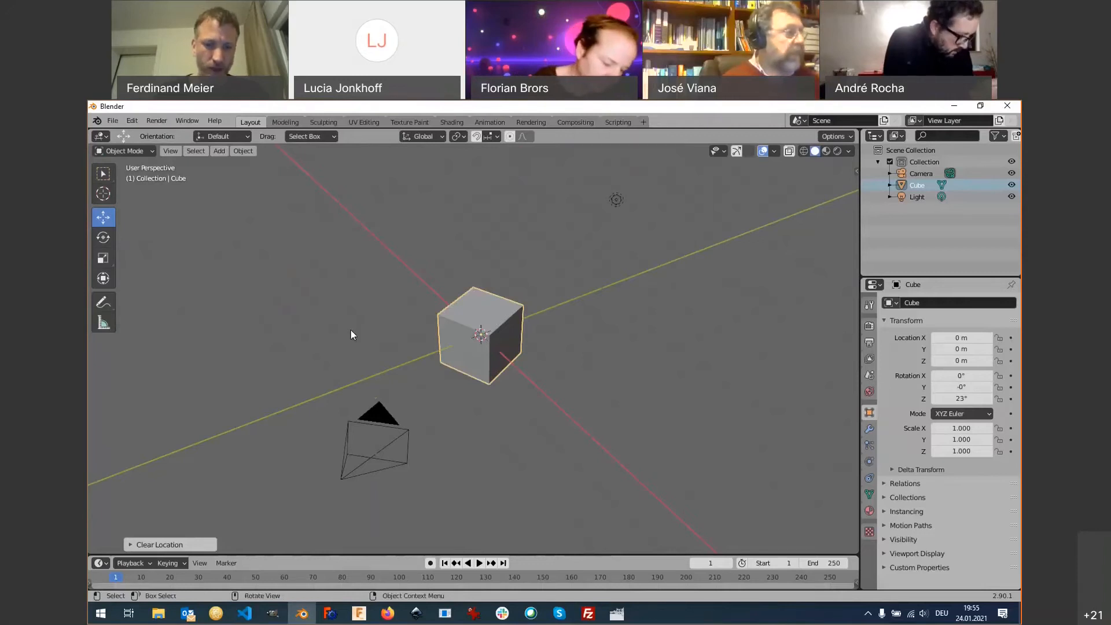
pyautogui.hotkey('alt', 'r')
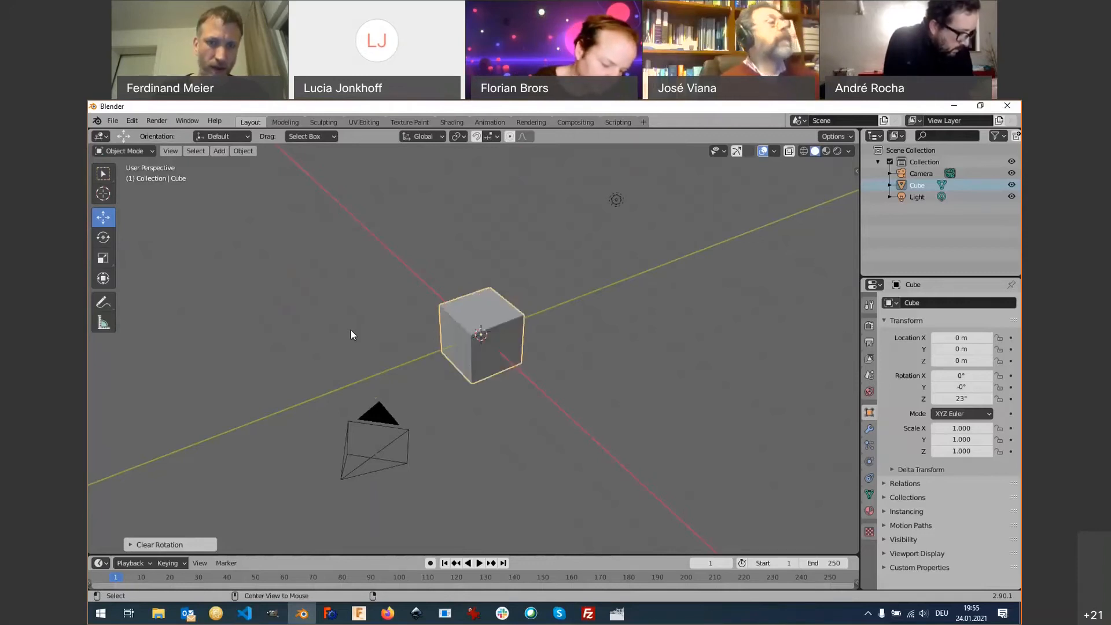
pyautogui.hotkey('alt', 's')
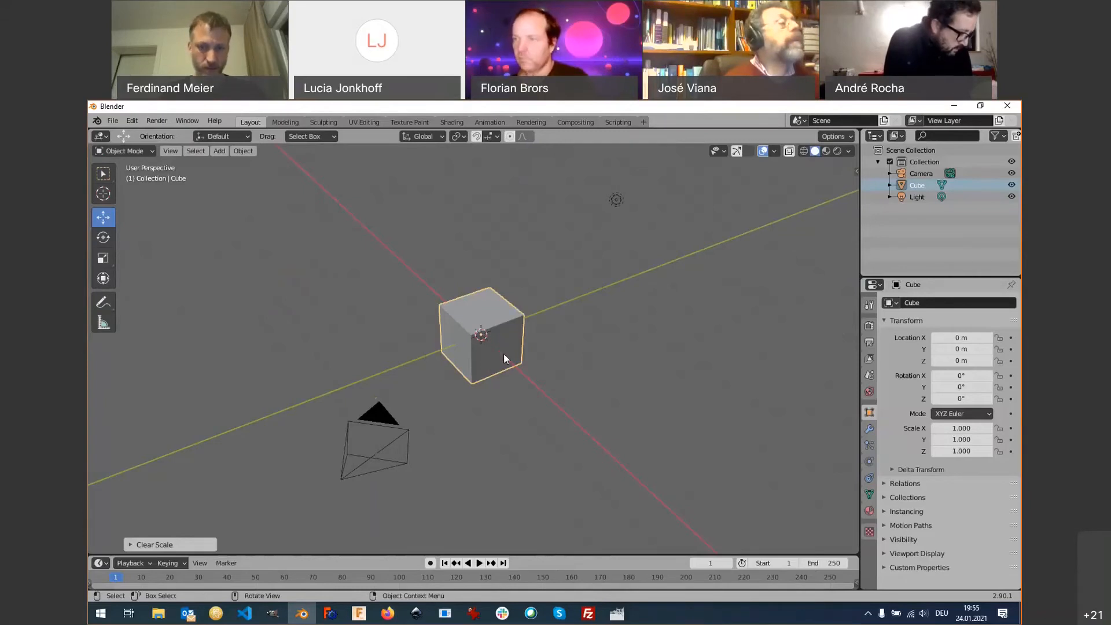
# Drag the cube away, then snap it back onto the 3D cursor at the world origin.
pyautogui.moveTo(503, 353); pyautogui.dragTo(304, 321)
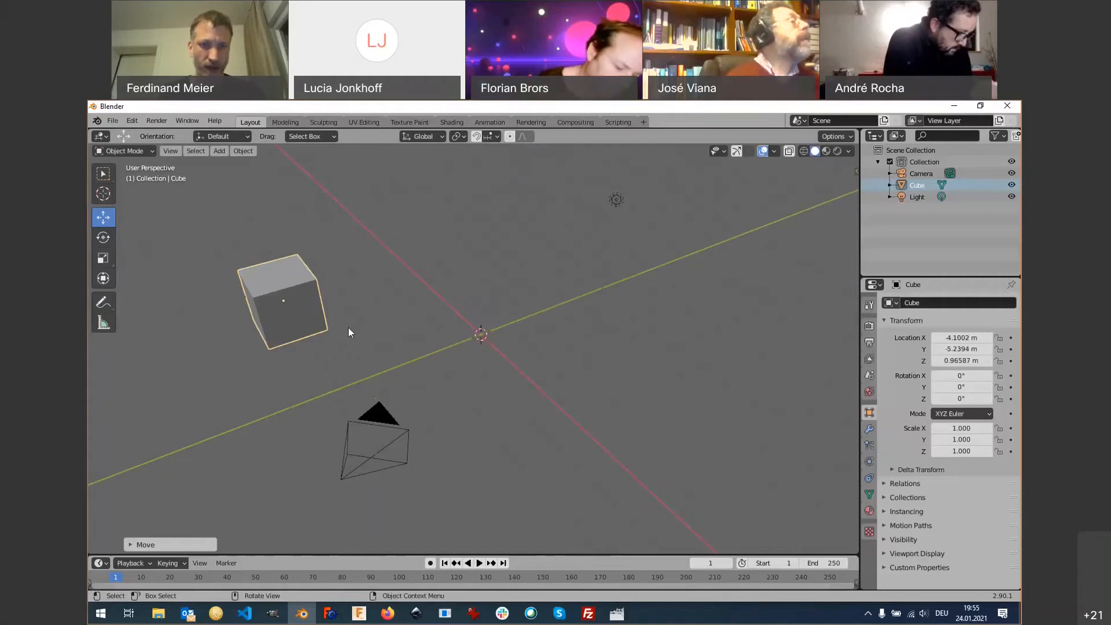
pyautogui.hotkey('shift', 's')
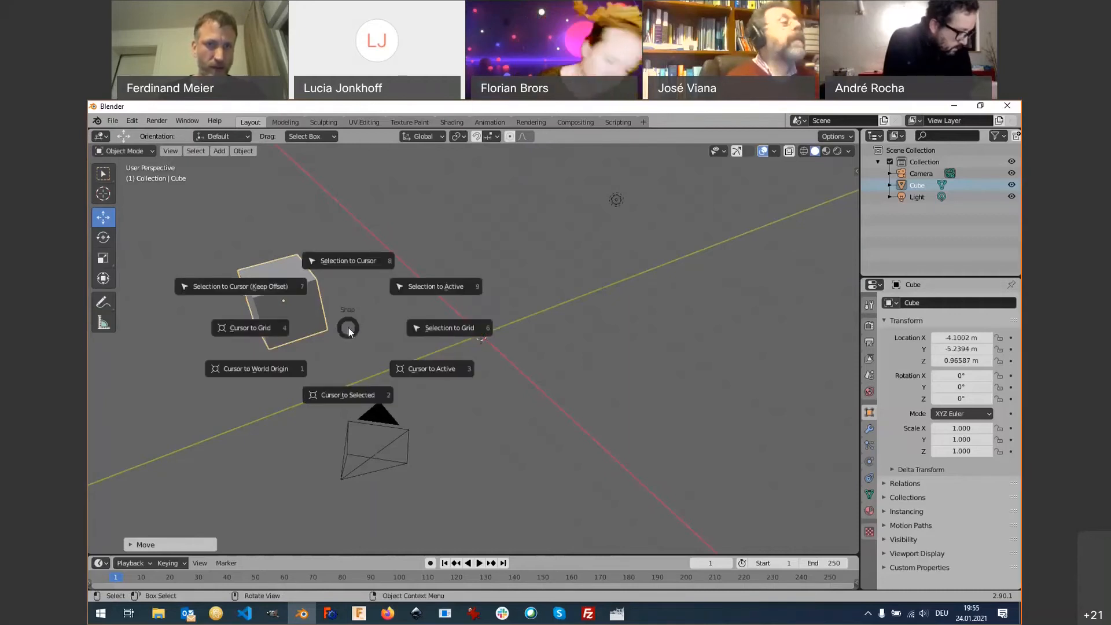
pyautogui.click(346, 262)
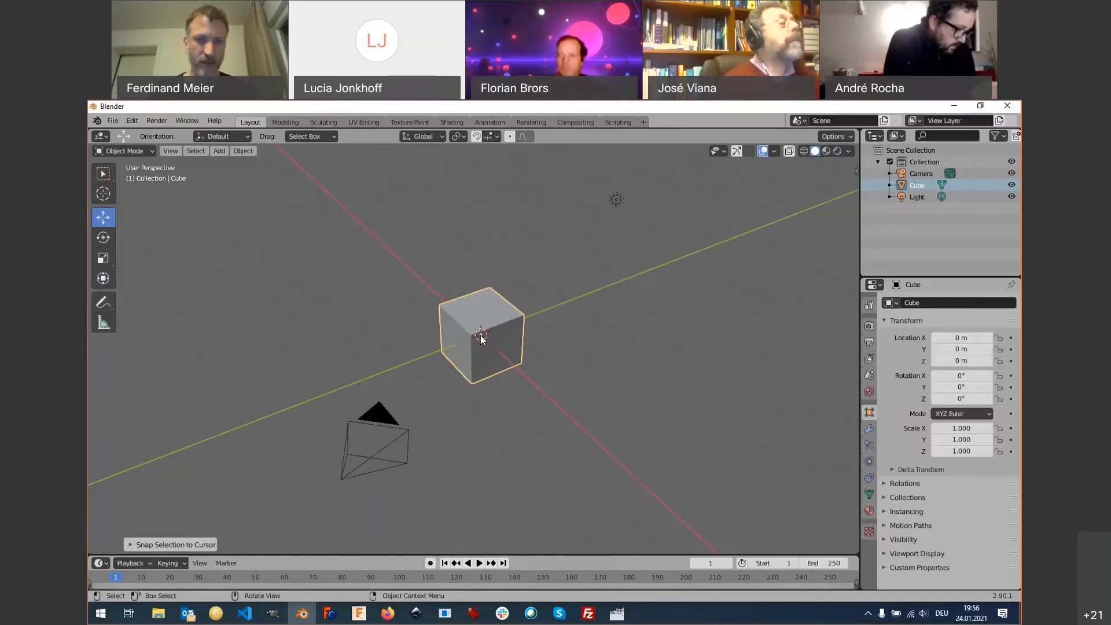
pyautogui.hotkey('shift', 's')
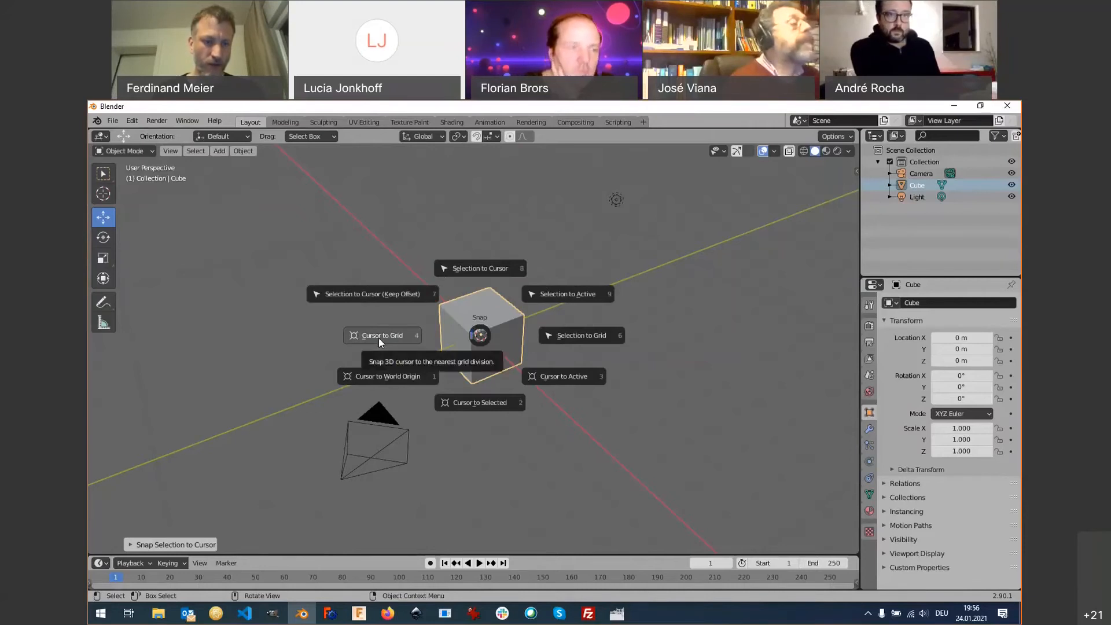
# Place the 3D cursor beside the cube, snap it to the grid, then return it to the world origin.
pyautogui.press('Escape')
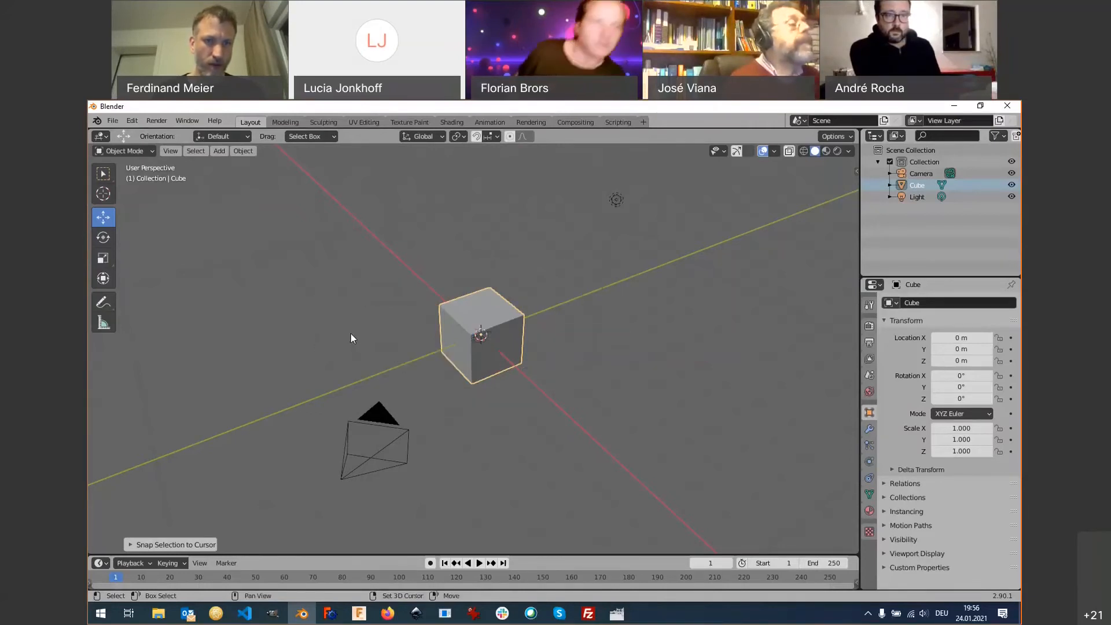
pyautogui.keyDown('shift'); pyautogui.rightClick(350, 333); pyautogui.keyUp('shift')
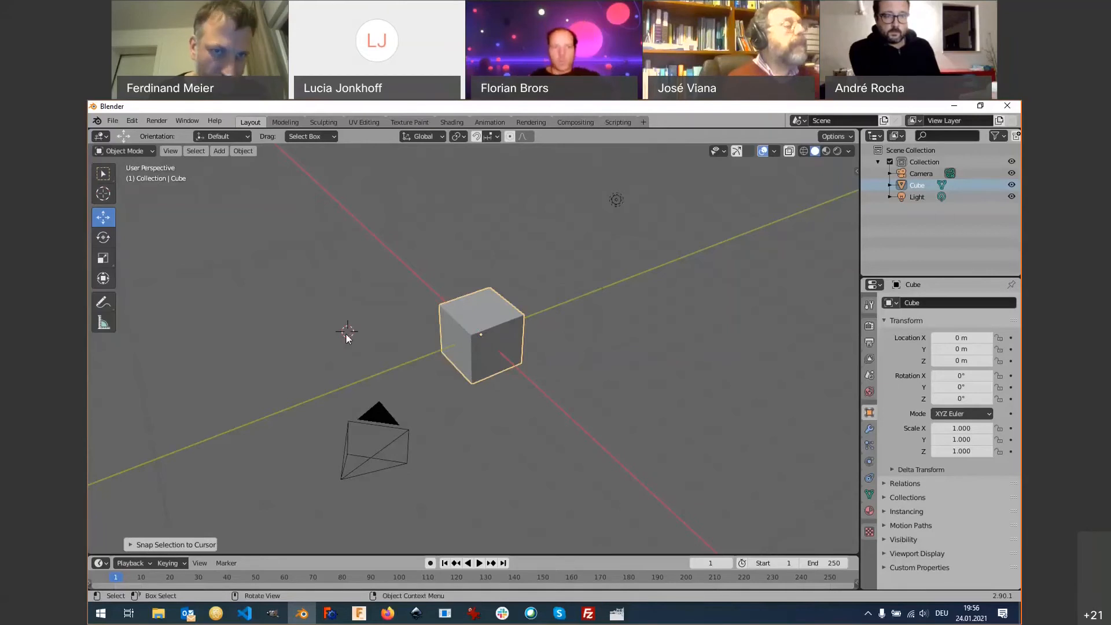
pyautogui.scroll(-2, 346, 333)
pyautogui.scroll(5, 348, 334)
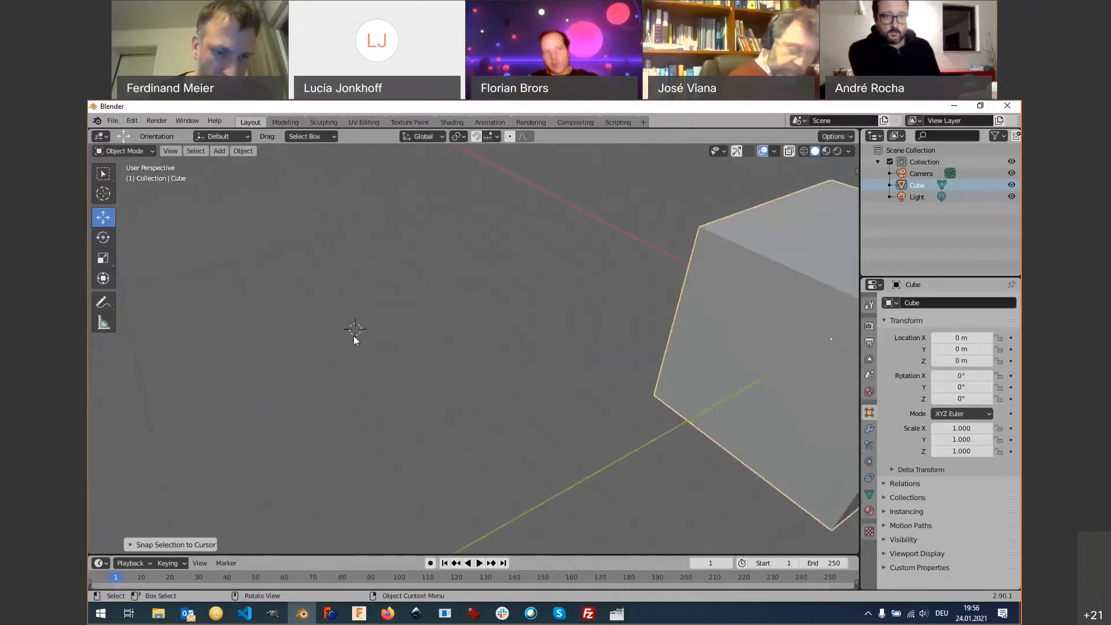
pyautogui.hotkey('shift', 's')
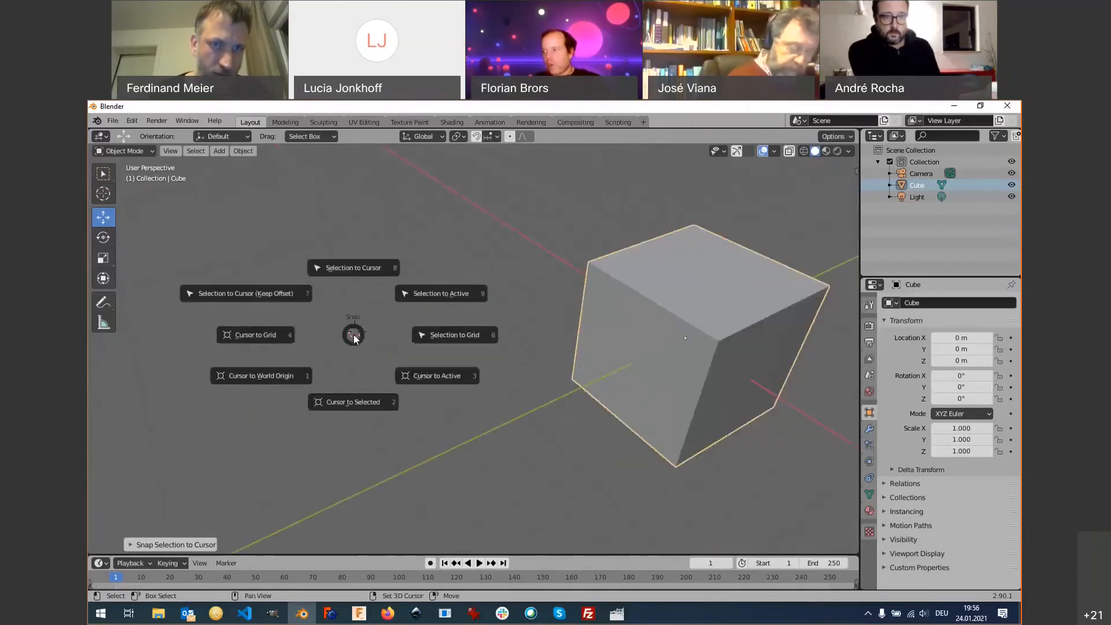
pyautogui.click(259, 339)
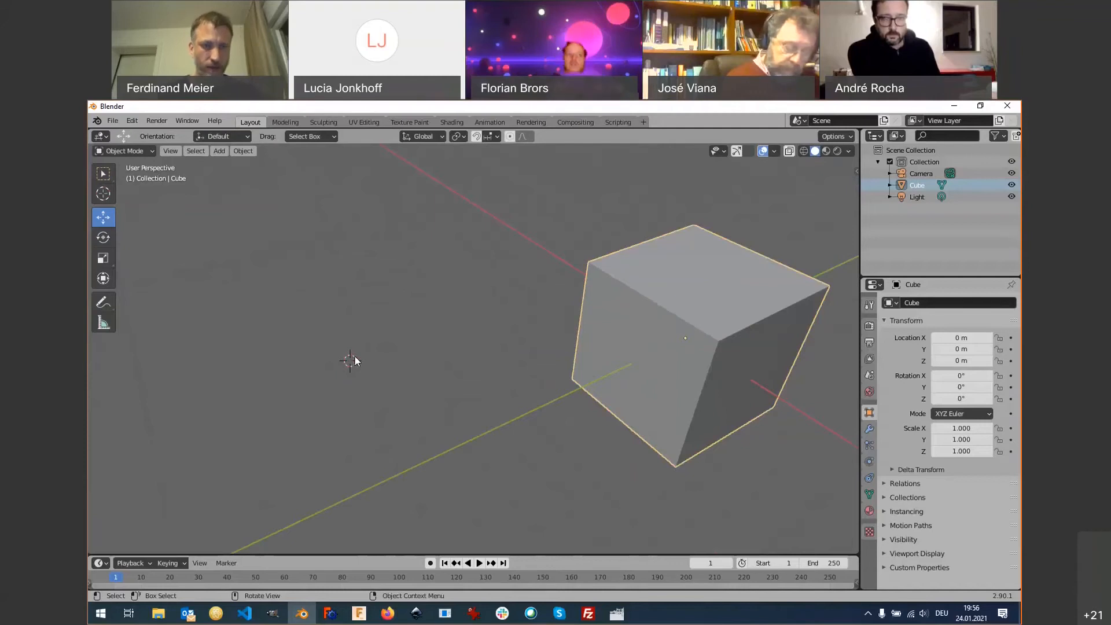
pyautogui.hotkey('shift', 's')
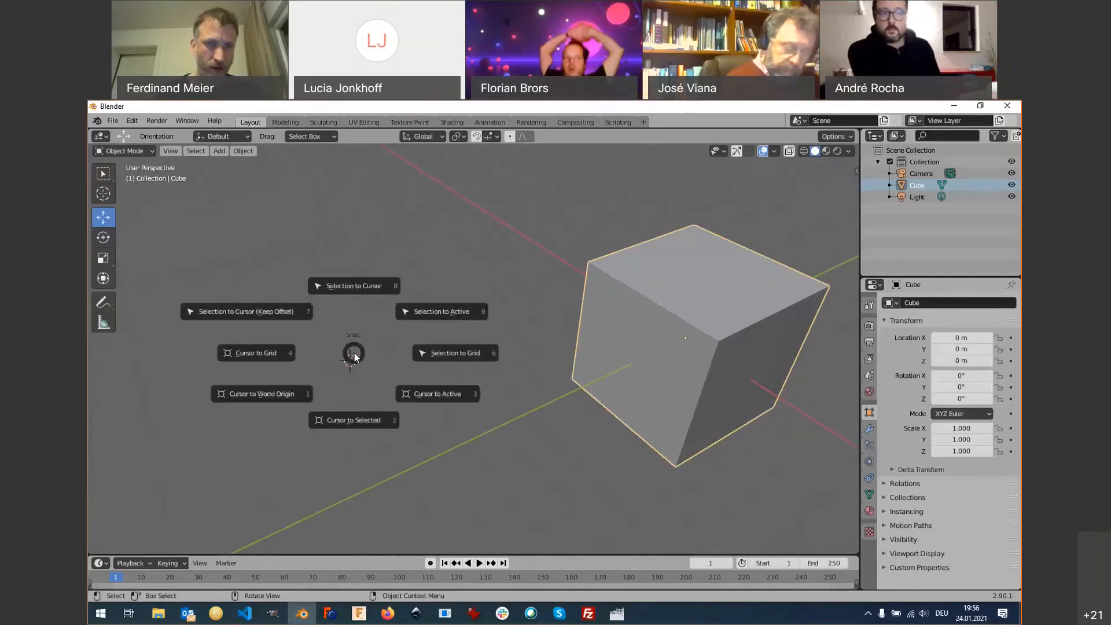
pyautogui.click(266, 394)
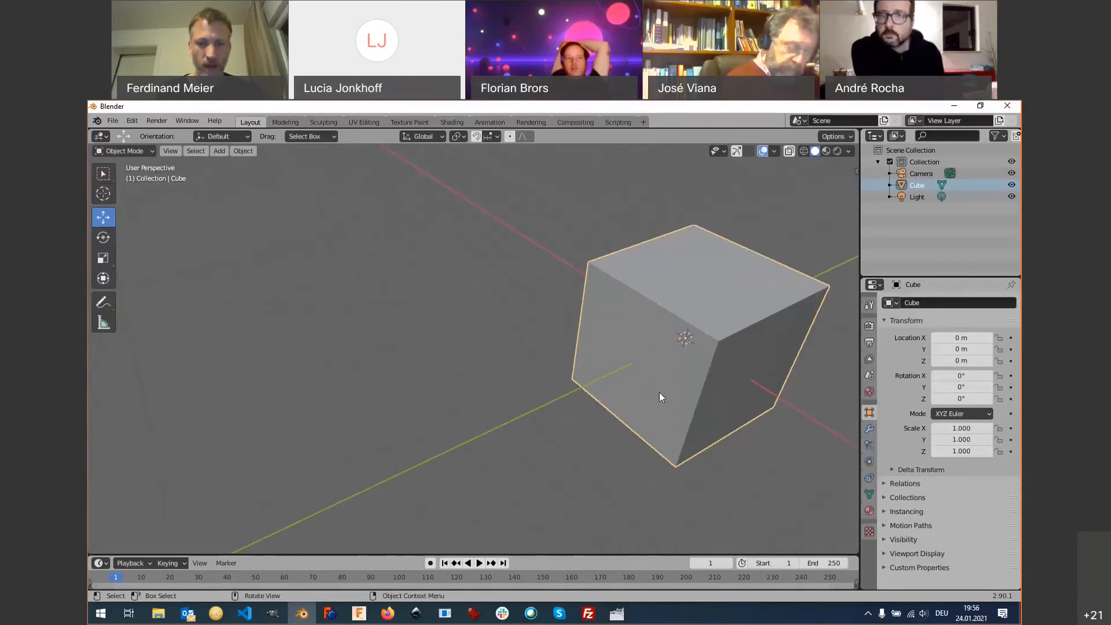
# Drag the cube away and snap it to whole metres, then snap the cursor onto it and back to origin.
pyautogui.moveTo(660, 393); pyautogui.dragTo(343, 350)
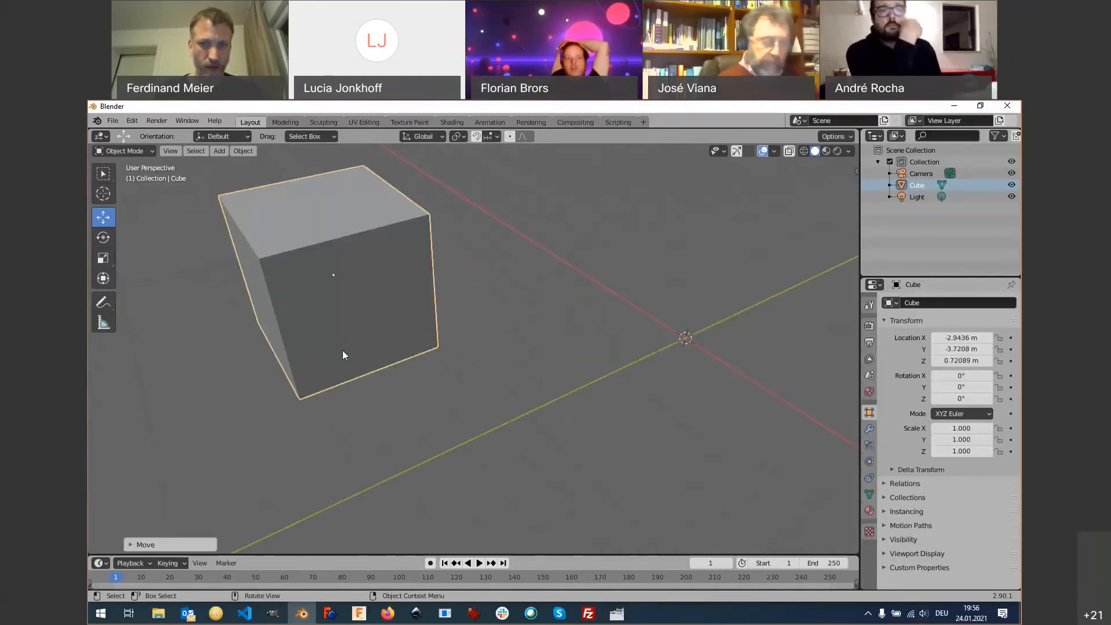
pyautogui.hotkey('shift', 's')
pyautogui.click(663, 354)
pyautogui.hotkey('shift', 's')
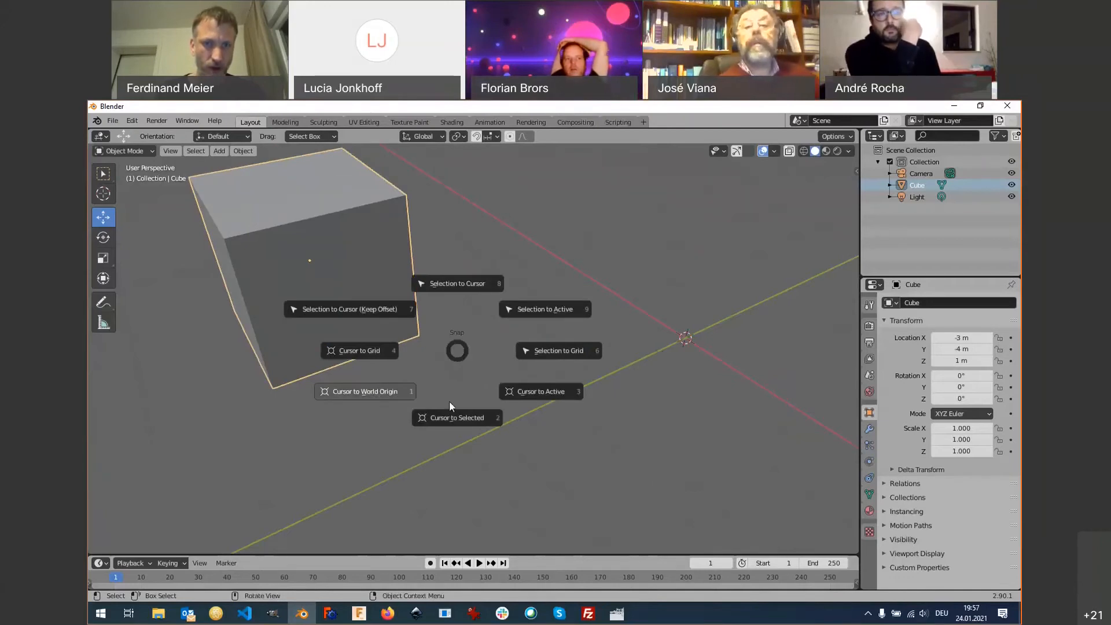
pyautogui.click(455, 420)
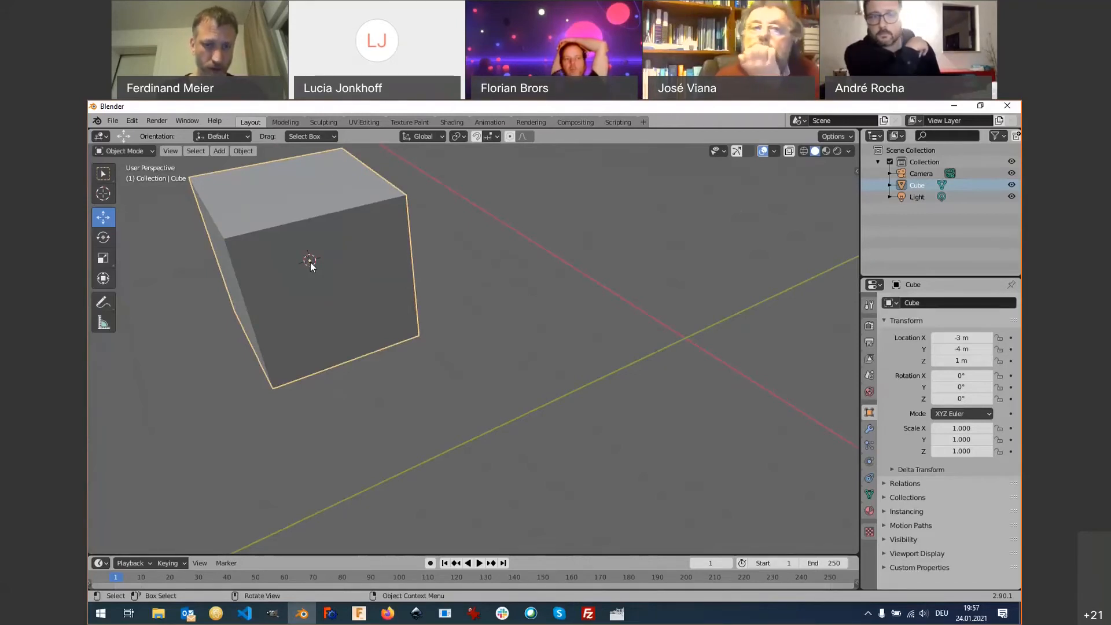
pyautogui.hotkey('shift', 's')
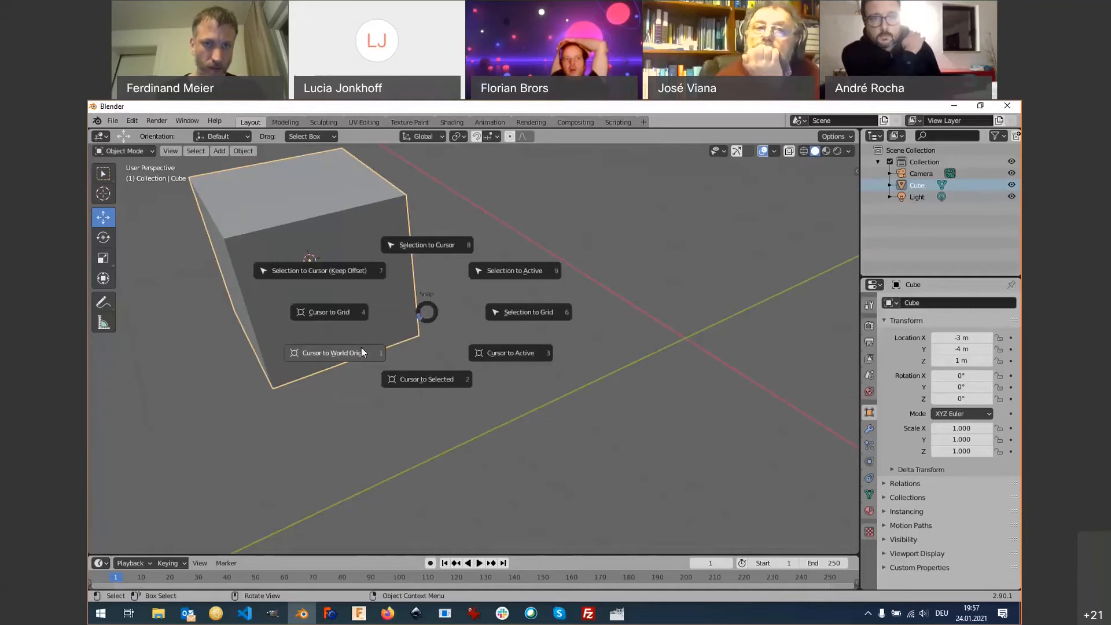
pyautogui.click(362, 351)
# Snap the cube to the 3D cursor so it sits at the world origin.
pyautogui.hotkey('shift', 's')
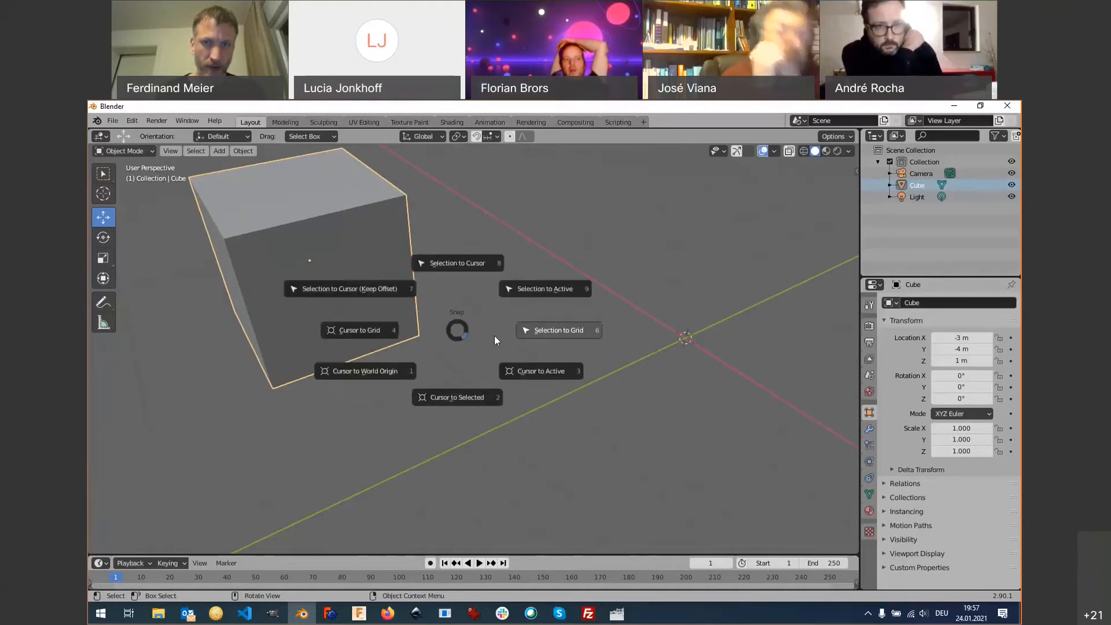
pyautogui.click(470, 264)
pyautogui.hotkey('shift', 's')
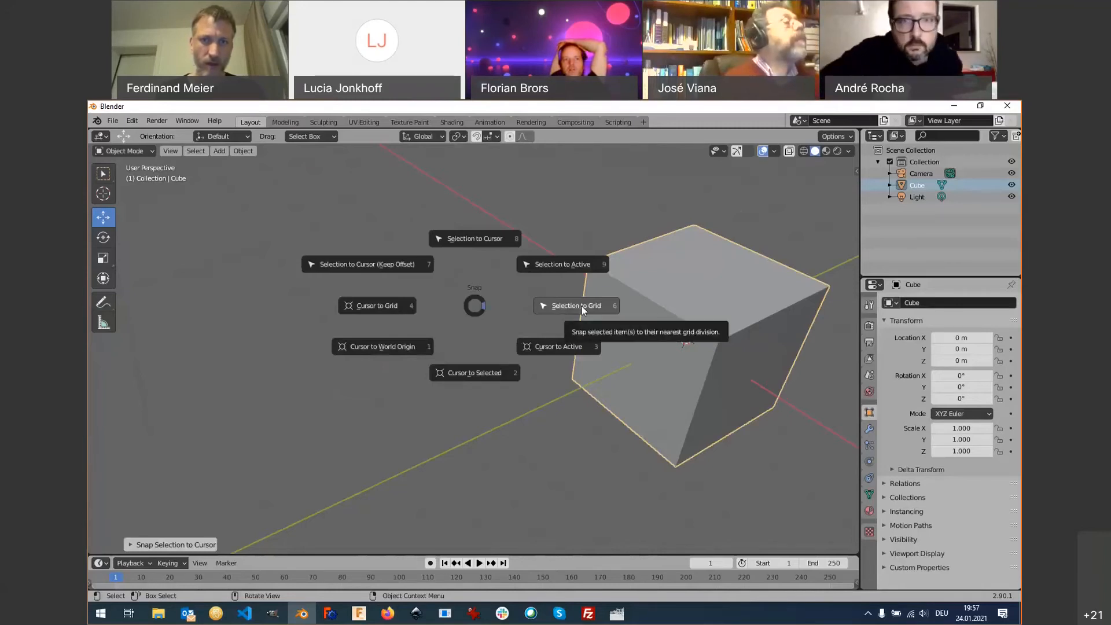
pyautogui.click(563, 265)
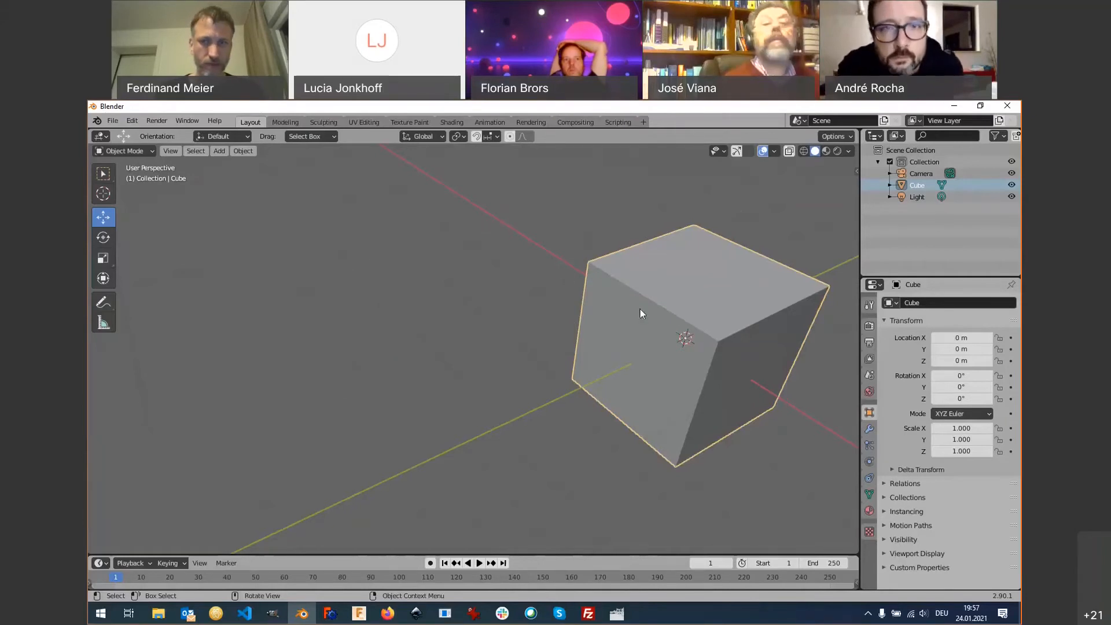
pyautogui.moveTo(640, 309); pyautogui.dragTo(479, 263, button='middle')
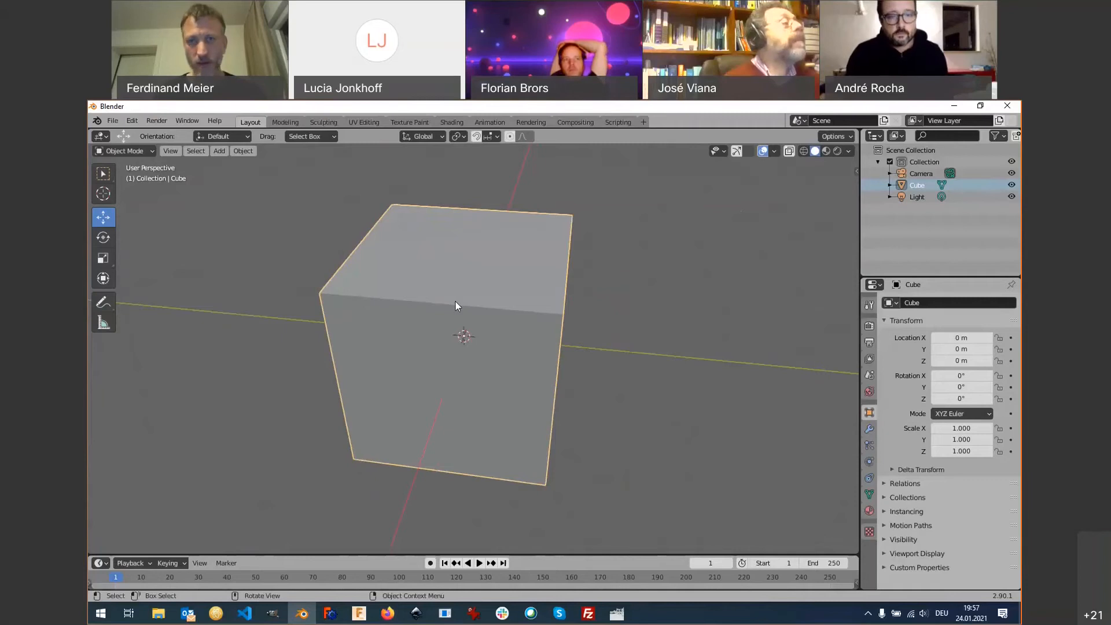
pyautogui.moveTo(456, 303); pyautogui.dragTo(501, 332, button='middle')
pyautogui.scroll(2, 501, 332)
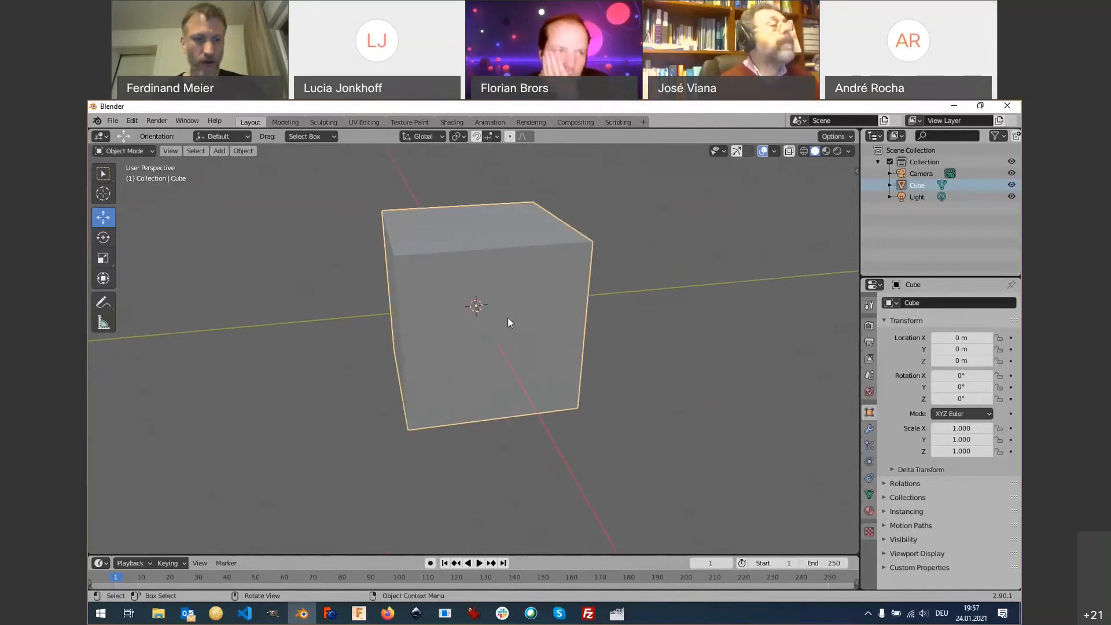
pyautogui.press('XF86AudioLowerVolume')
pyautogui.press('XF86AudioLowerVolume')
pyautogui.press('XF86AudioLowerVolume')
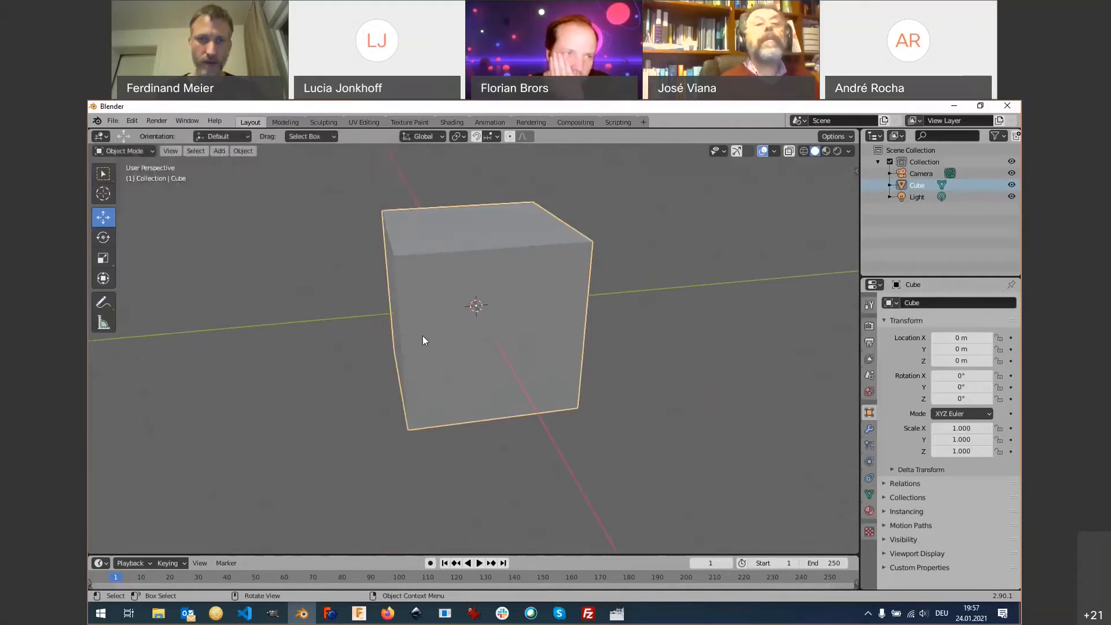
pyautogui.moveTo(424, 338); pyautogui.dragTo(462, 307, button='middle')
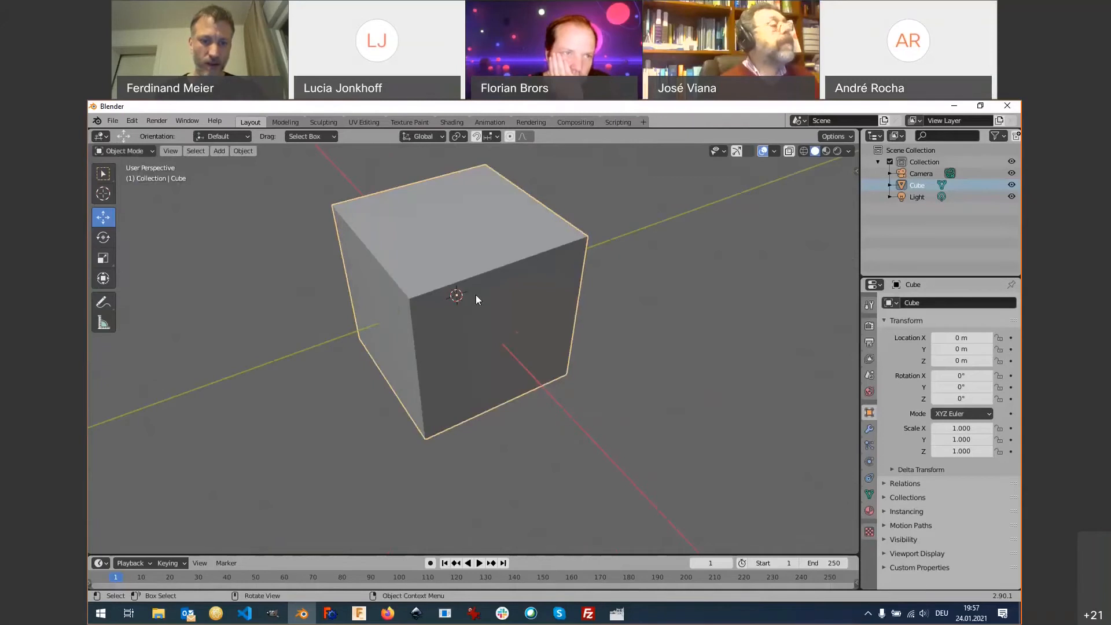
pyautogui.press('g')
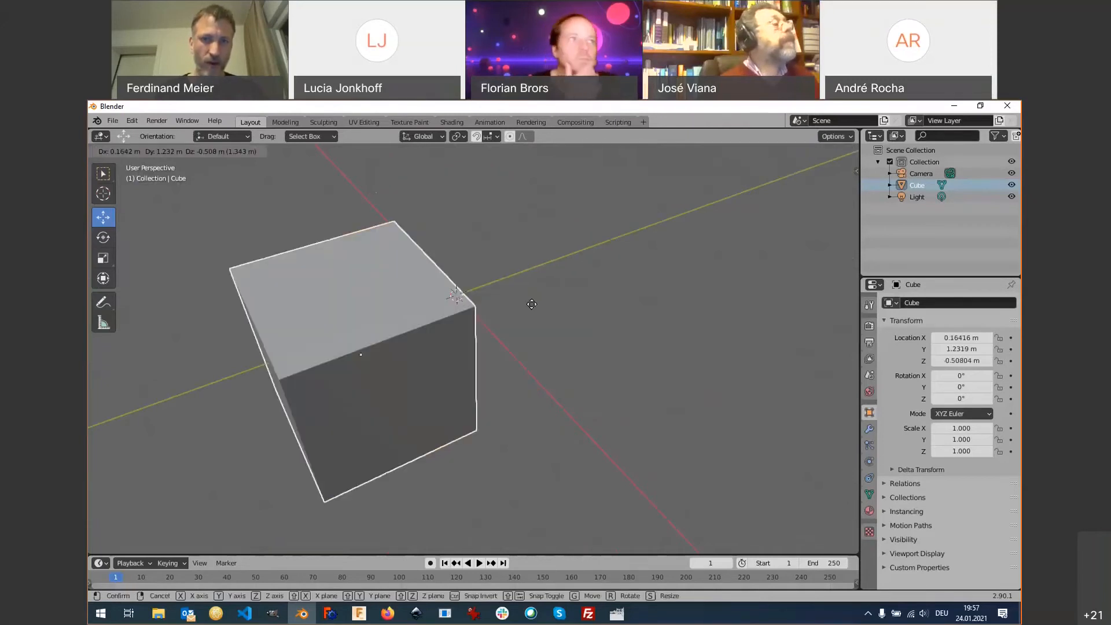
pyautogui.press('y')
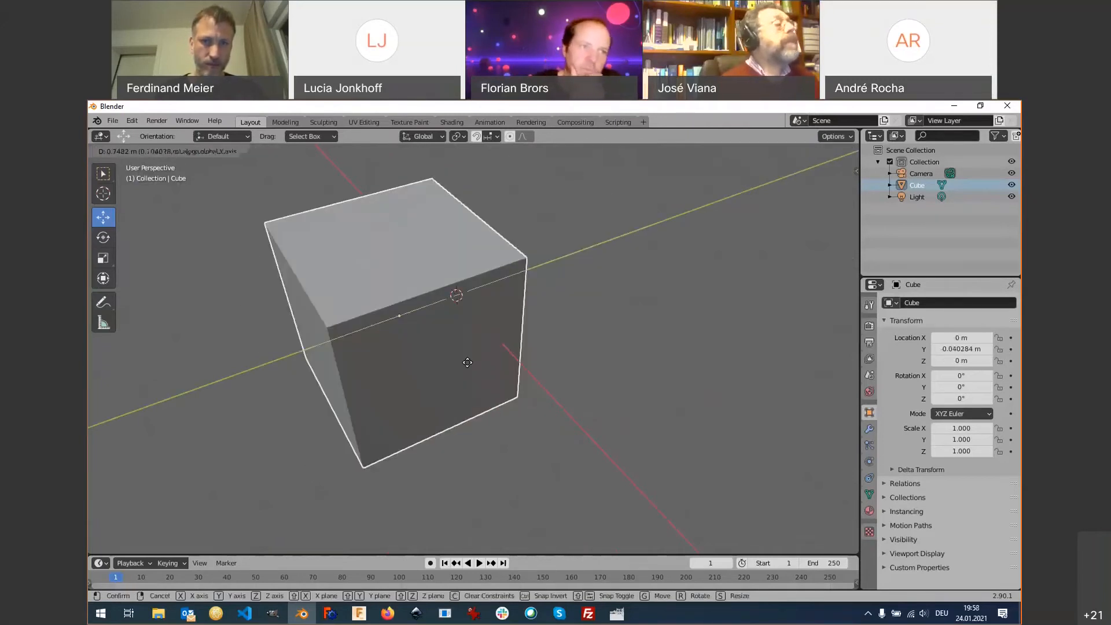
pyautogui.rightClick(576, 332)
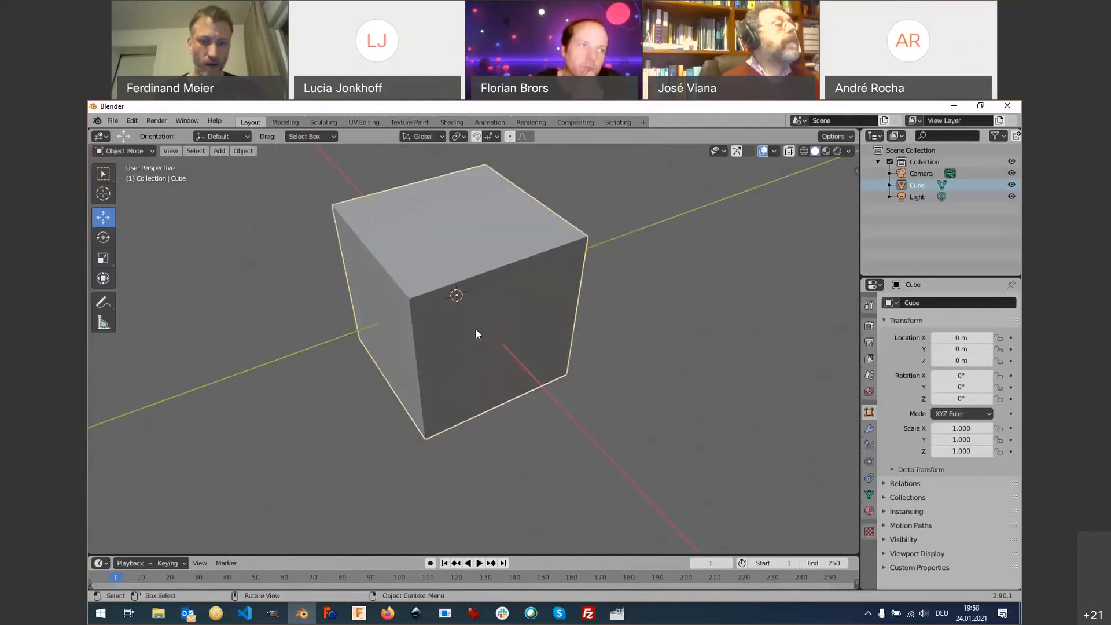
pyautogui.scroll(-2, 475, 334)
pyautogui.press('g')
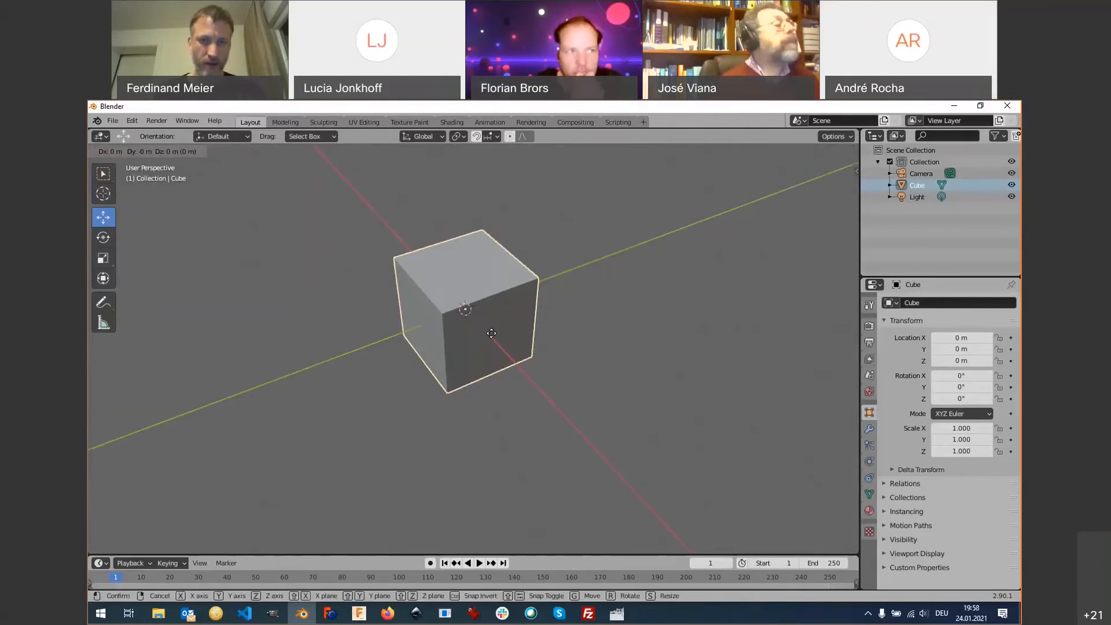
pyautogui.press('x')
pyautogui.press('y')
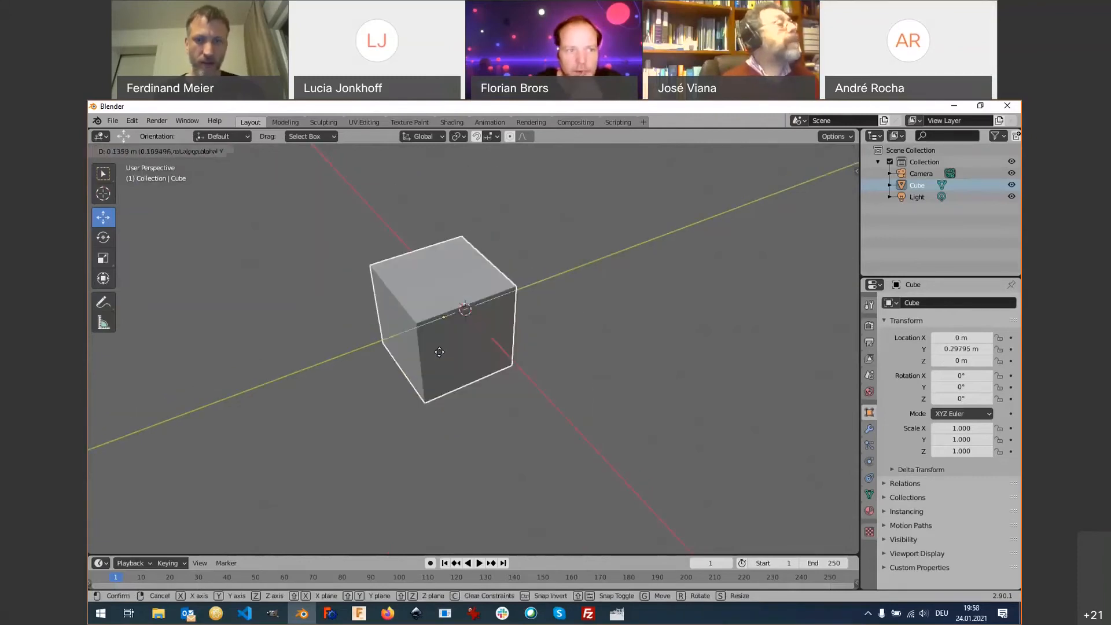
pyautogui.press('z')
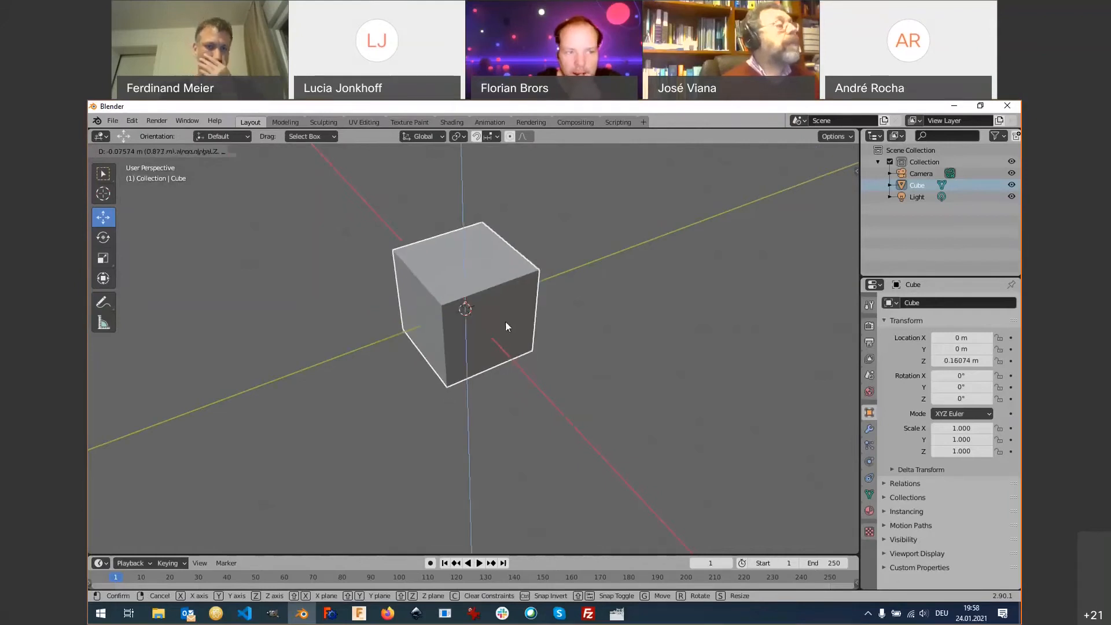
pyautogui.press('Escape')
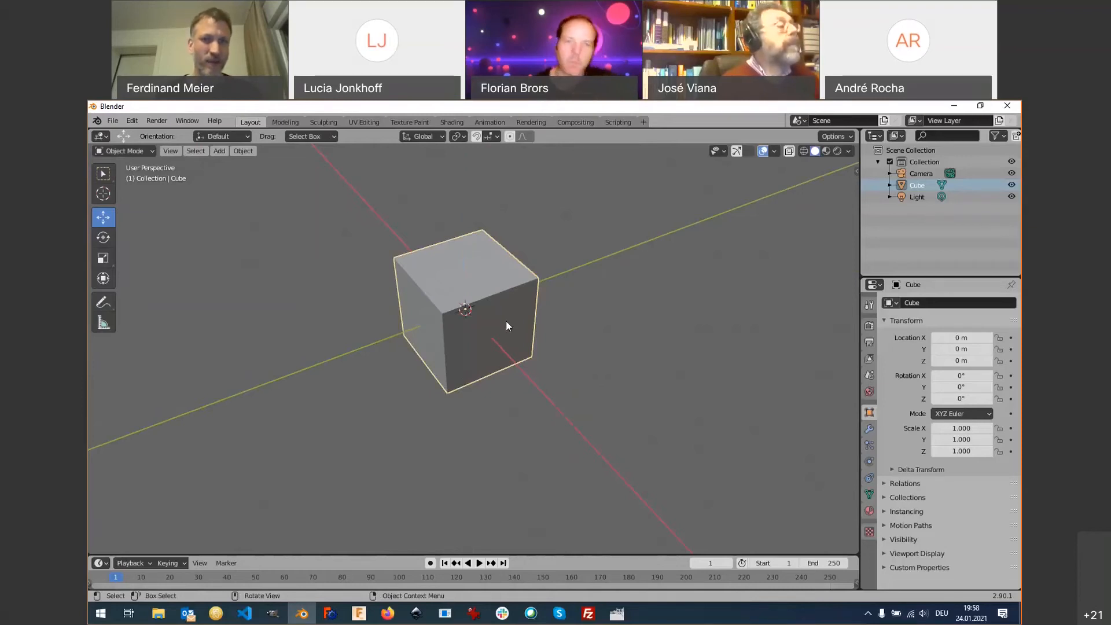
pyautogui.moveTo(510, 366); pyautogui.dragTo(527, 340, button='middle')
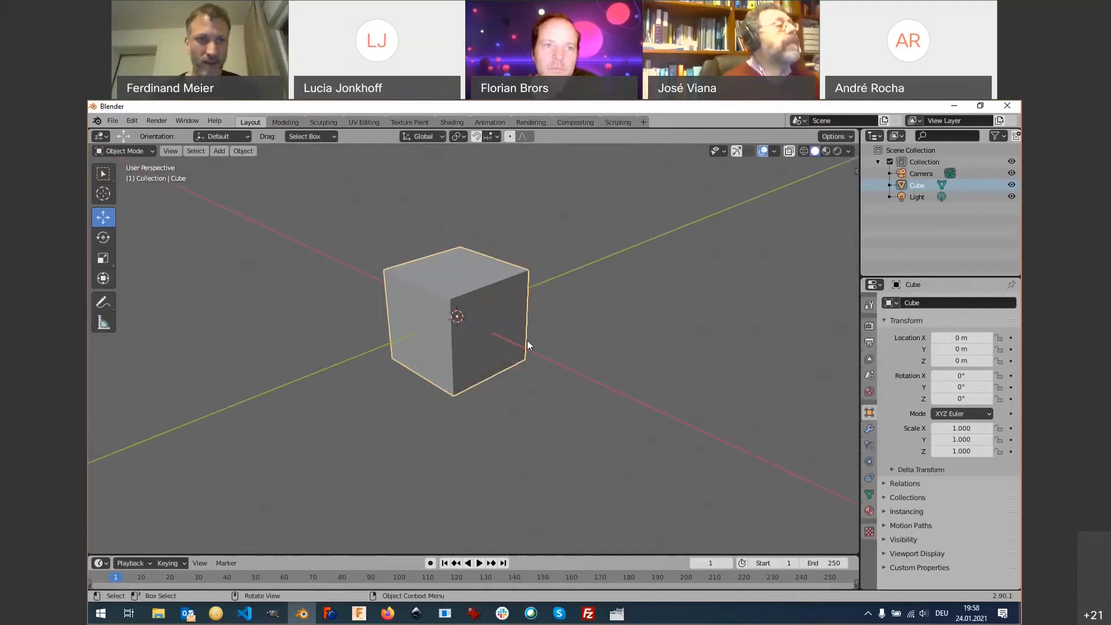
# Switch to the Firefox window showing the fcycle.de Blender course shortcut list.
pyautogui.press('XF86AudioLowerVolume')
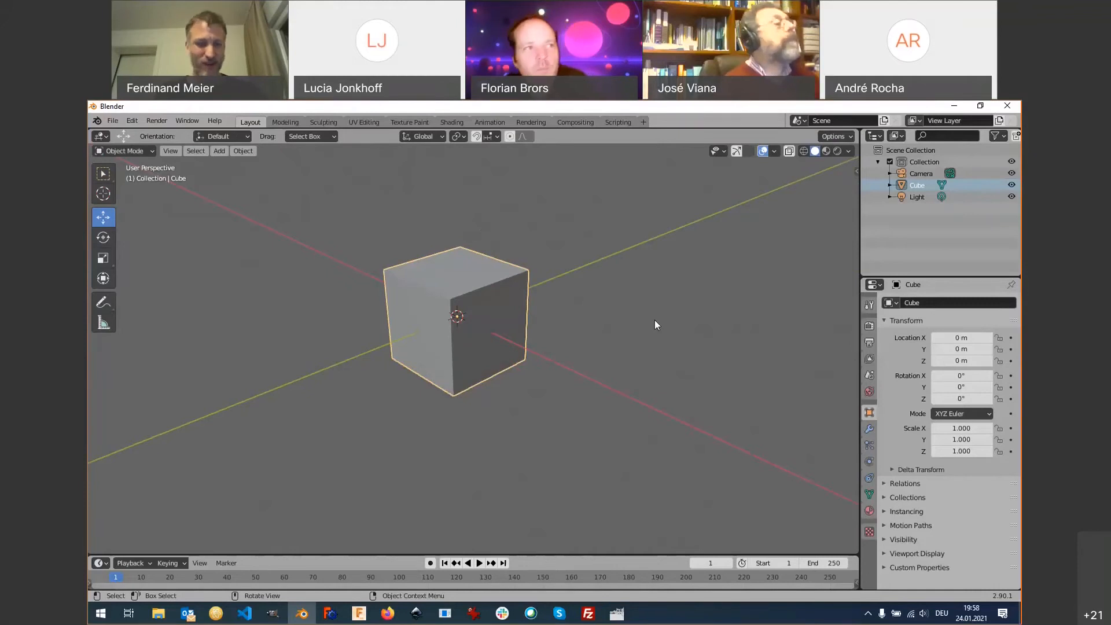
pyautogui.hotkey('alt', 'Tab')
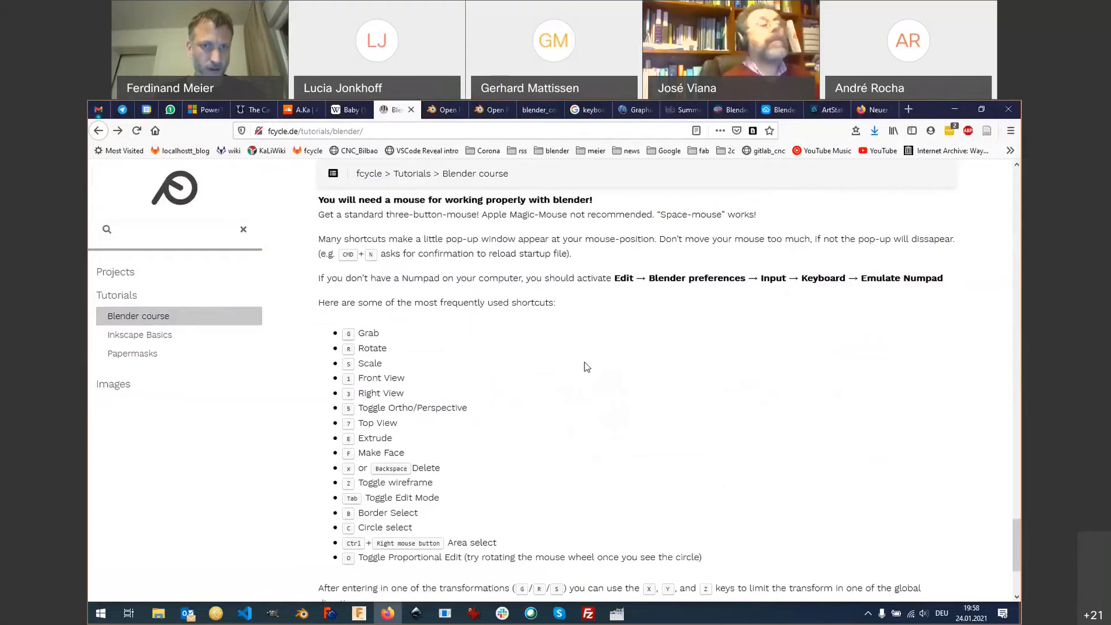
# Scroll briefly through the course's shortcut list, then switch back to the Blender window.
pyautogui.scroll(-1, 587, 367)
pyautogui.scroll(2, 587, 366)
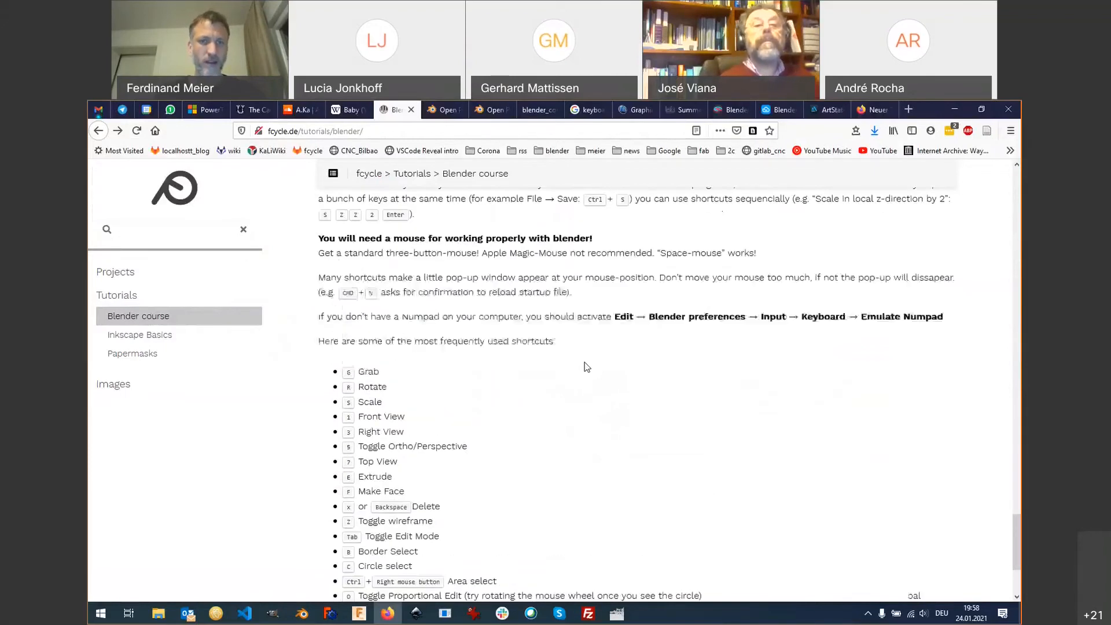
pyautogui.hotkey('alt', 'Tab')
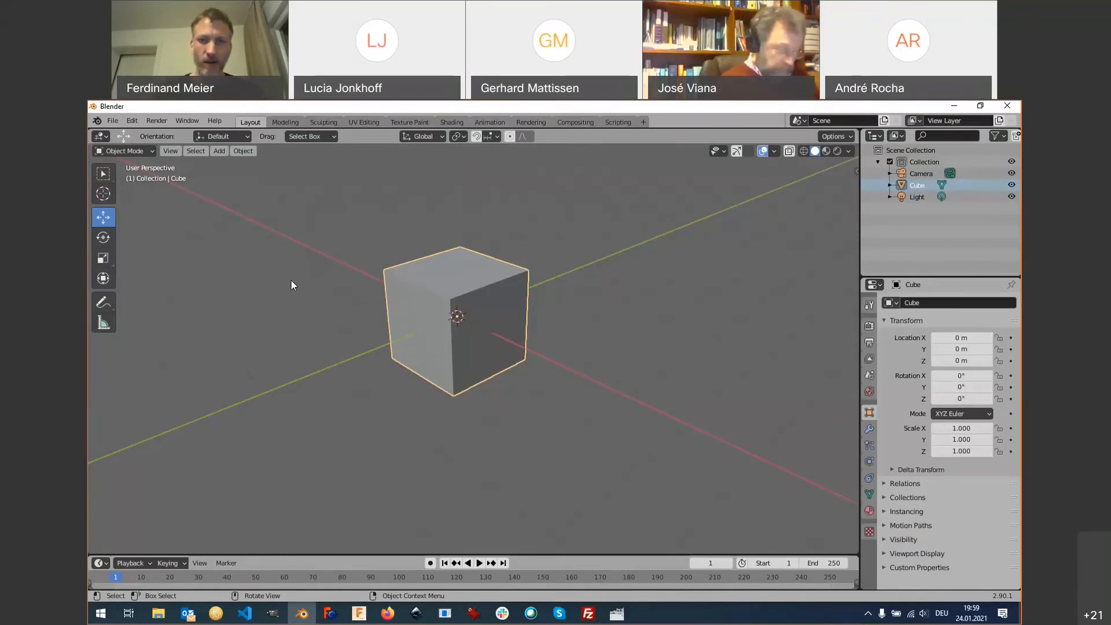
# Zoom out the viewport and open the Add menu in the 3D viewport header.
pyautogui.scroll(-5, 463, 321)
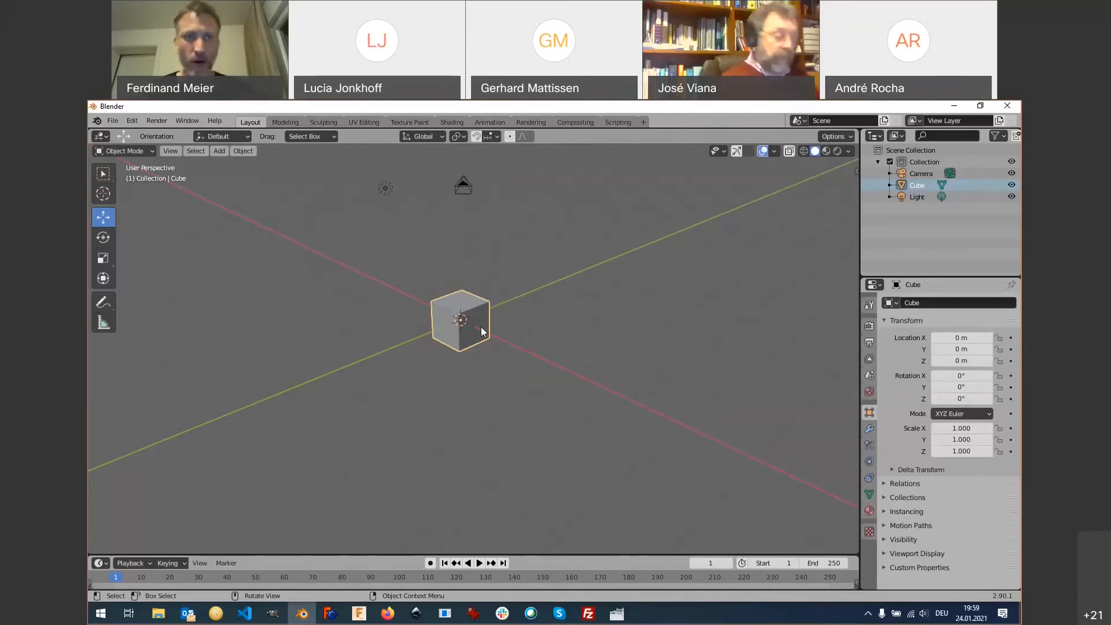
pyautogui.click(219, 152)
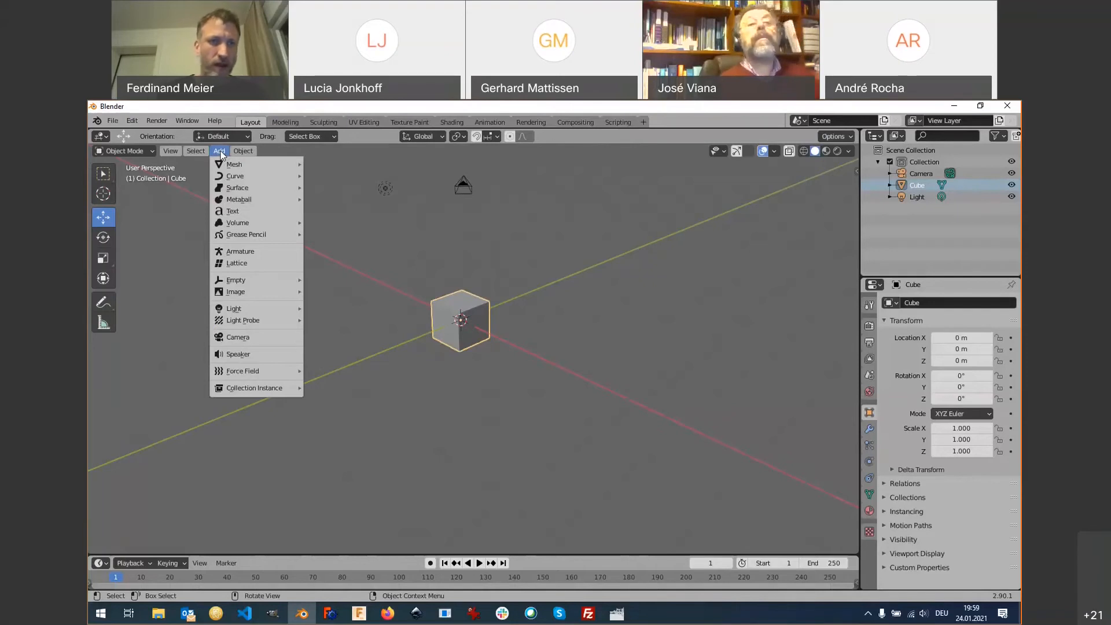
# Add a Cylinder from Add > Mesh, placing it at the world origin.
pyautogui.moveTo(242, 164)
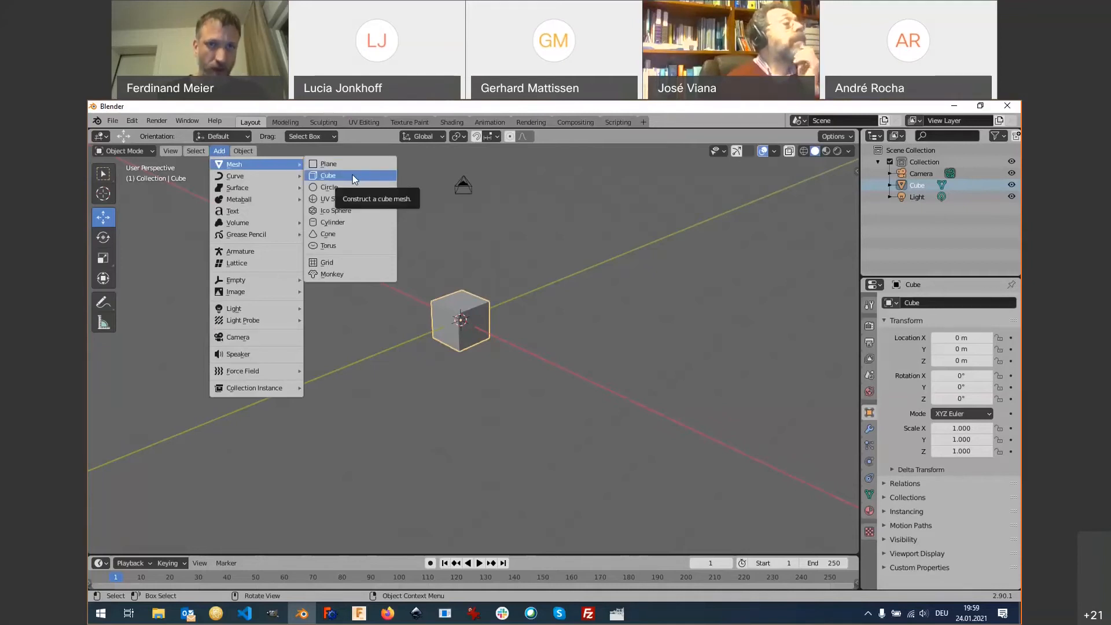
pyautogui.click(352, 227)
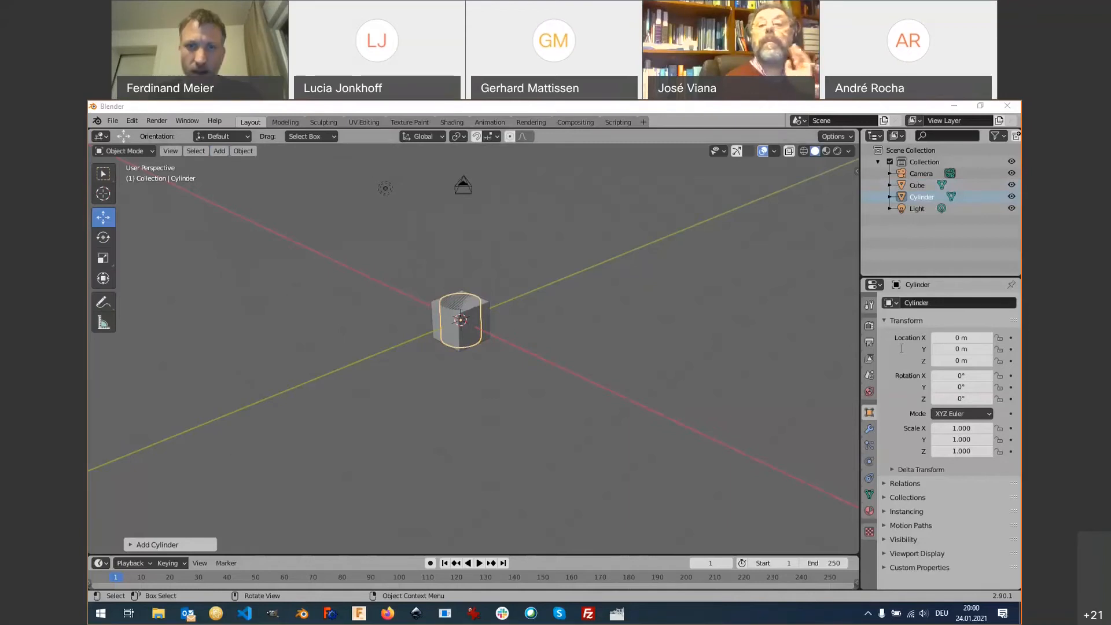
# Shade the cylinder smooth, drag it away, then clear its location back to the origin with Alt+G.
pyautogui.rightClick(466, 333)
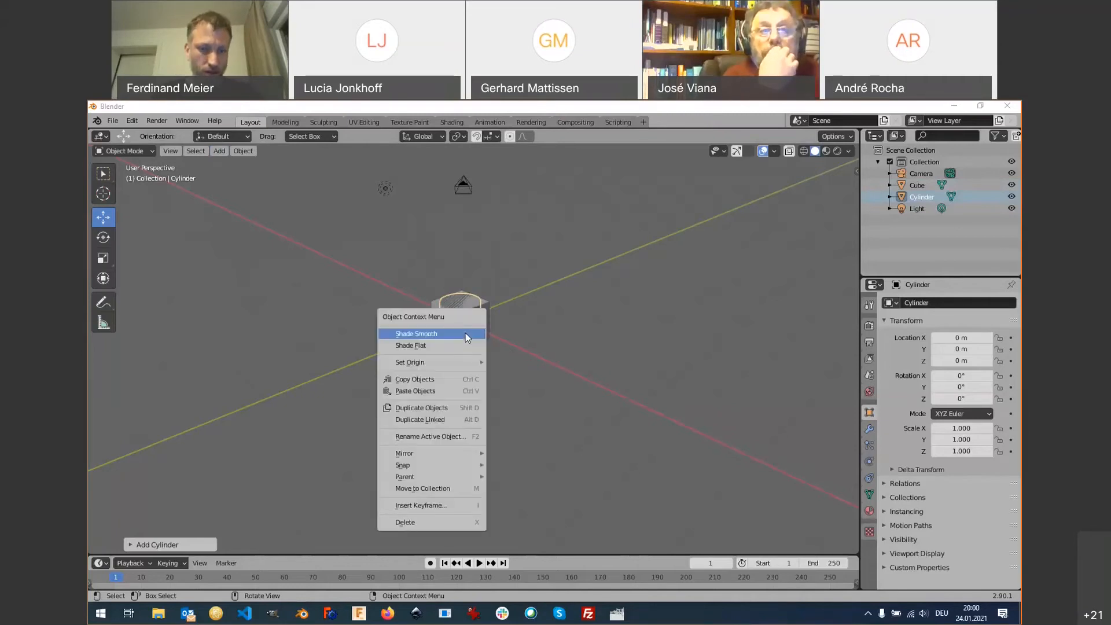
pyautogui.click(466, 332)
pyautogui.moveTo(474, 337); pyautogui.dragTo(322, 311)
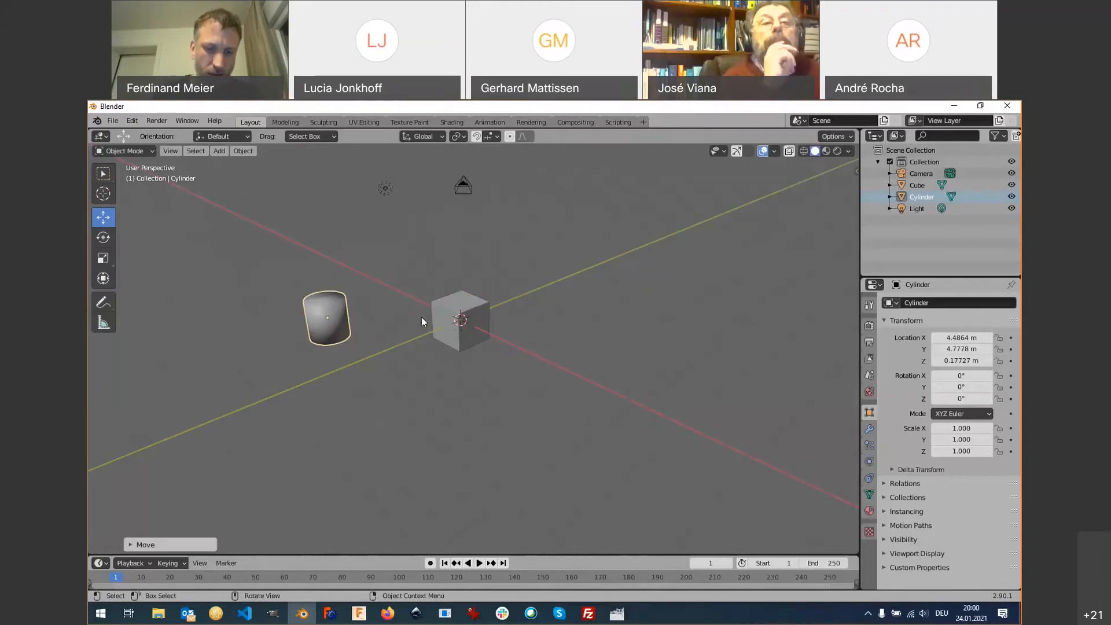
pyautogui.hotkey('alt', 'g')
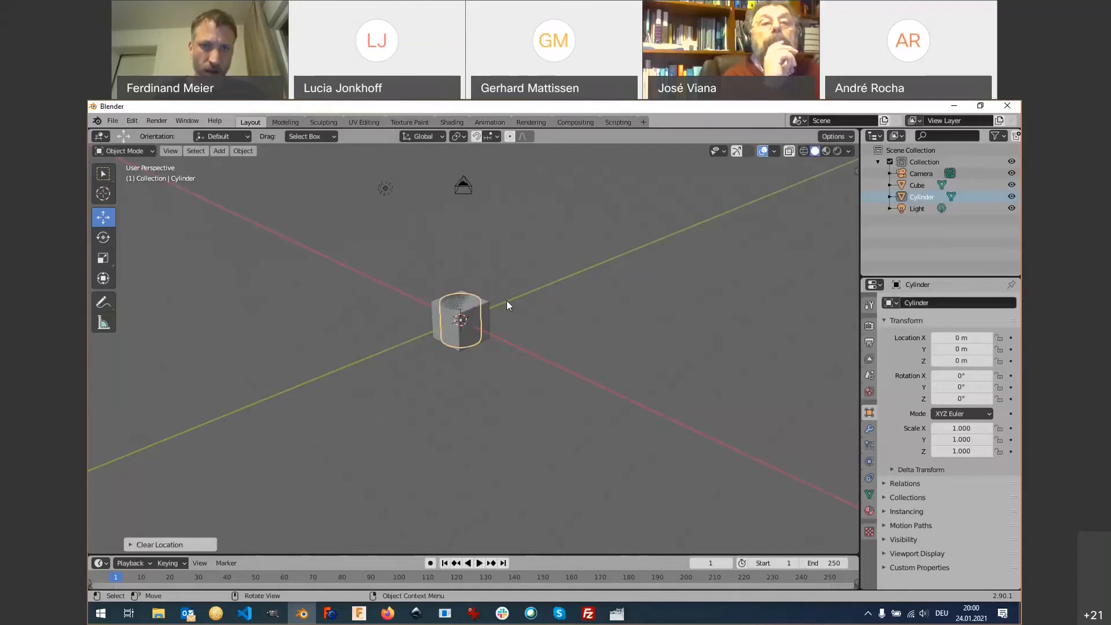
# Scale and rotate the cylinder, then reset scale to 1 and rotation to 0° with Alt+S and Alt+R.
pyautogui.press('s')
pyautogui.click(561, 228)
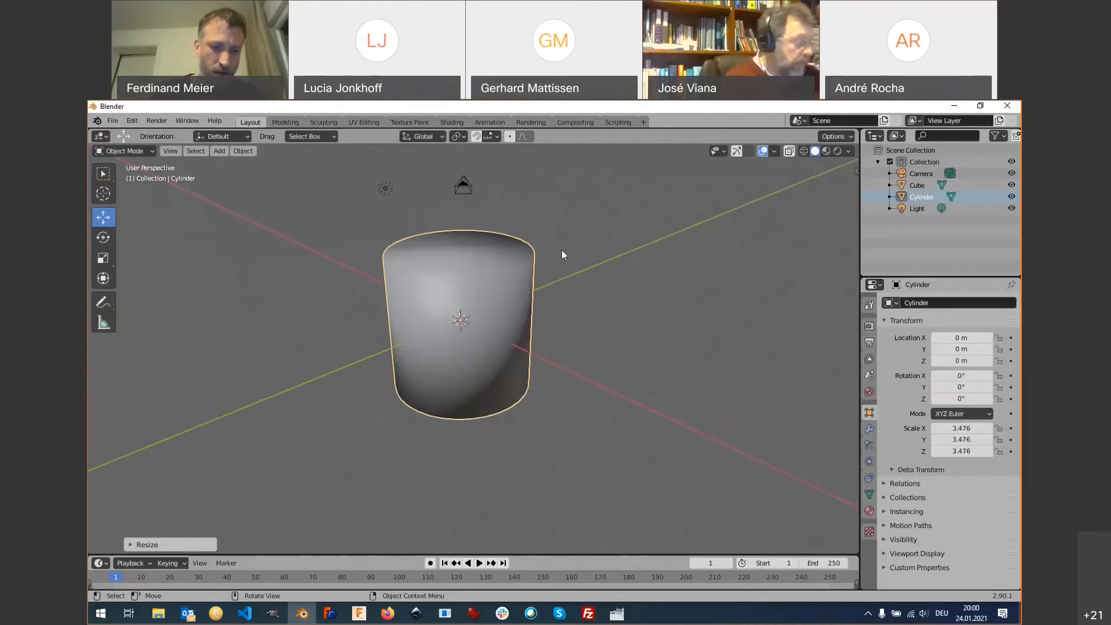
pyautogui.hotkey('alt', 's')
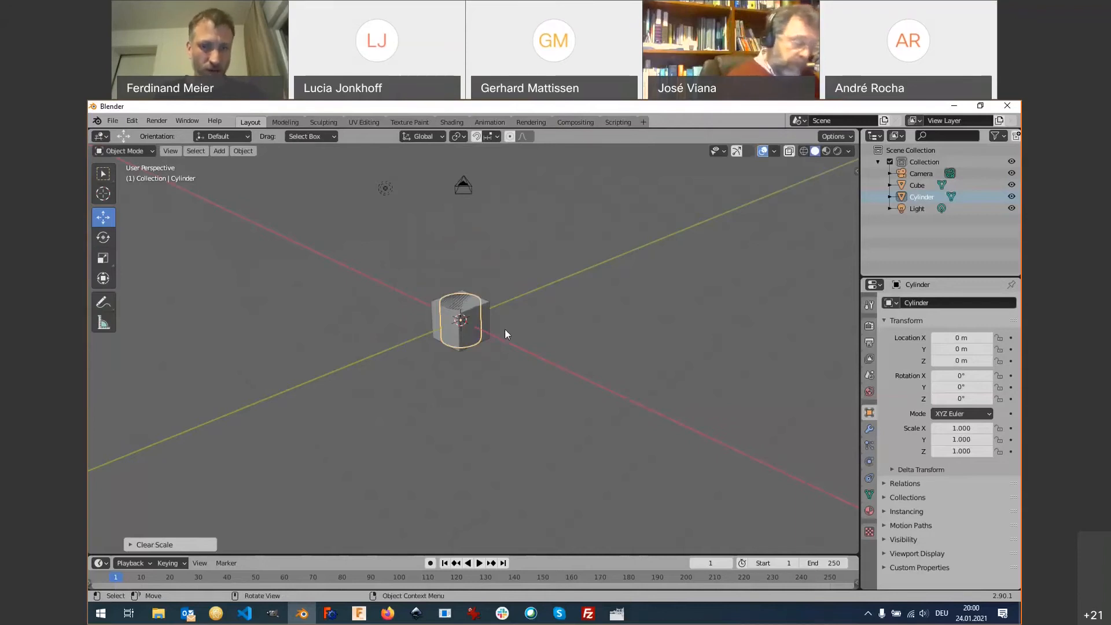
pyautogui.press('r')
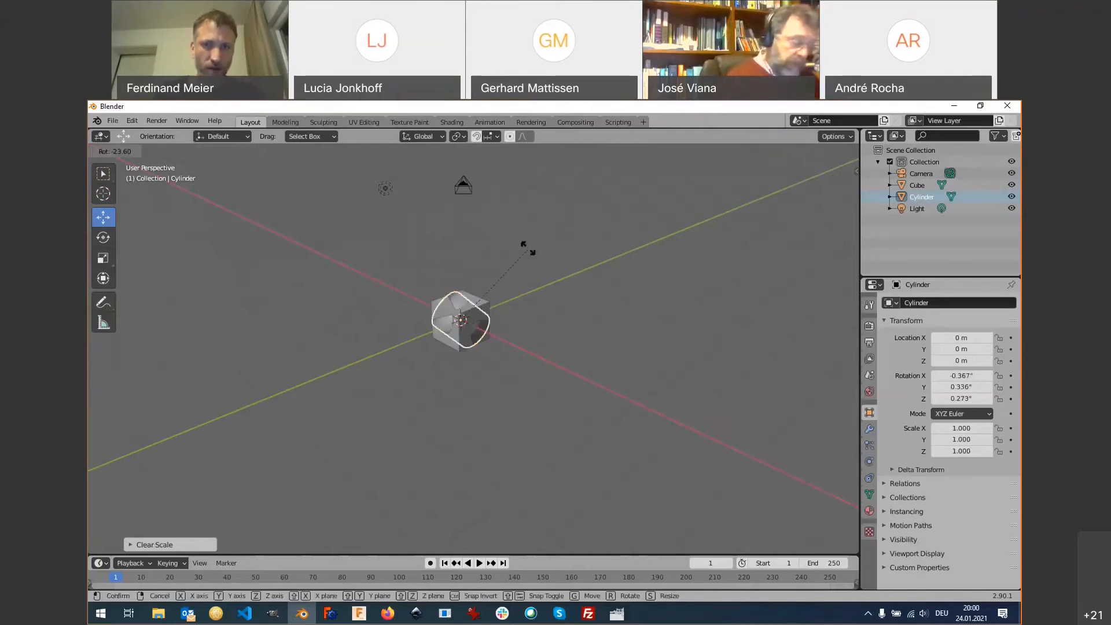
pyautogui.click(584, 334)
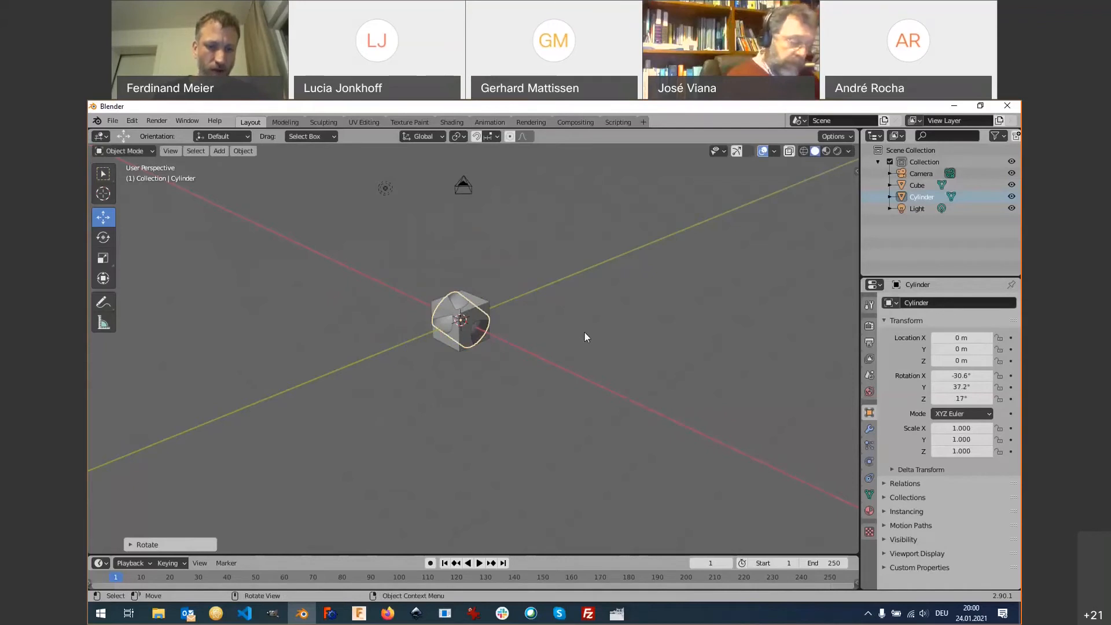
pyautogui.hotkey('alt', 'r')
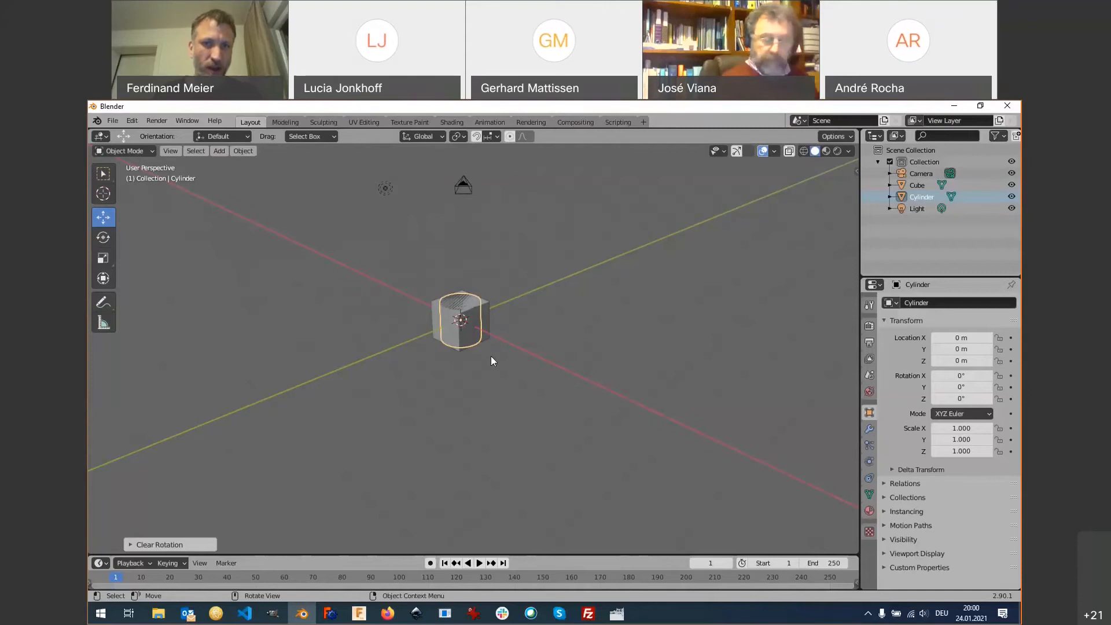
pyautogui.scroll(-1, 453, 316)
pyautogui.scroll(3, 453, 319)
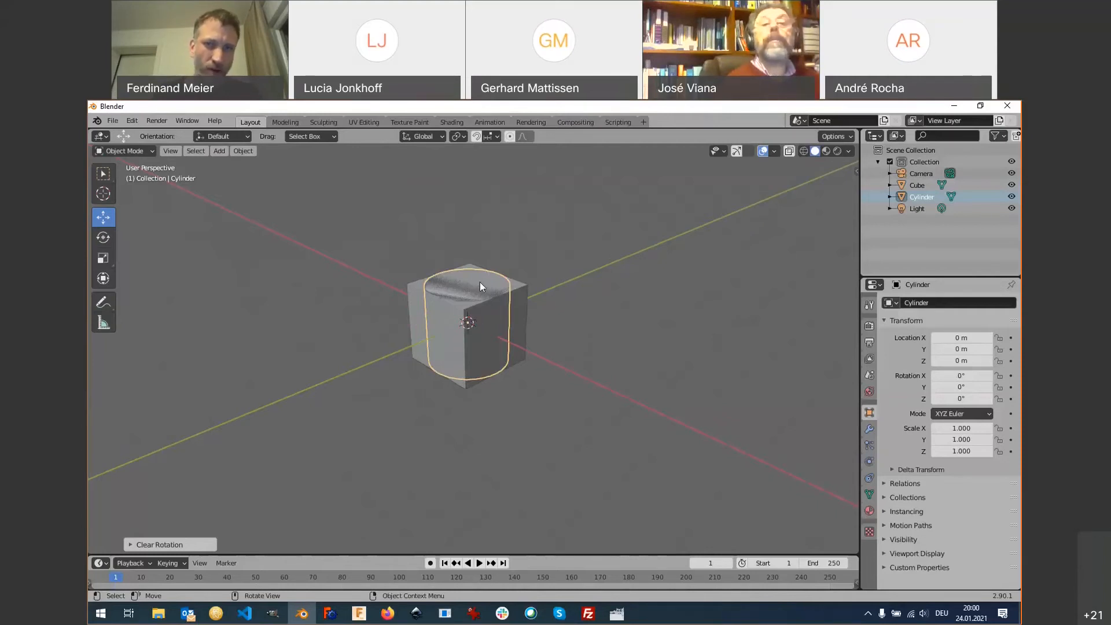
# Start a Z-constrained move of the cylinder, cancel it, and switch to Front Orthographic view.
pyautogui.scroll(-2, 474, 365)
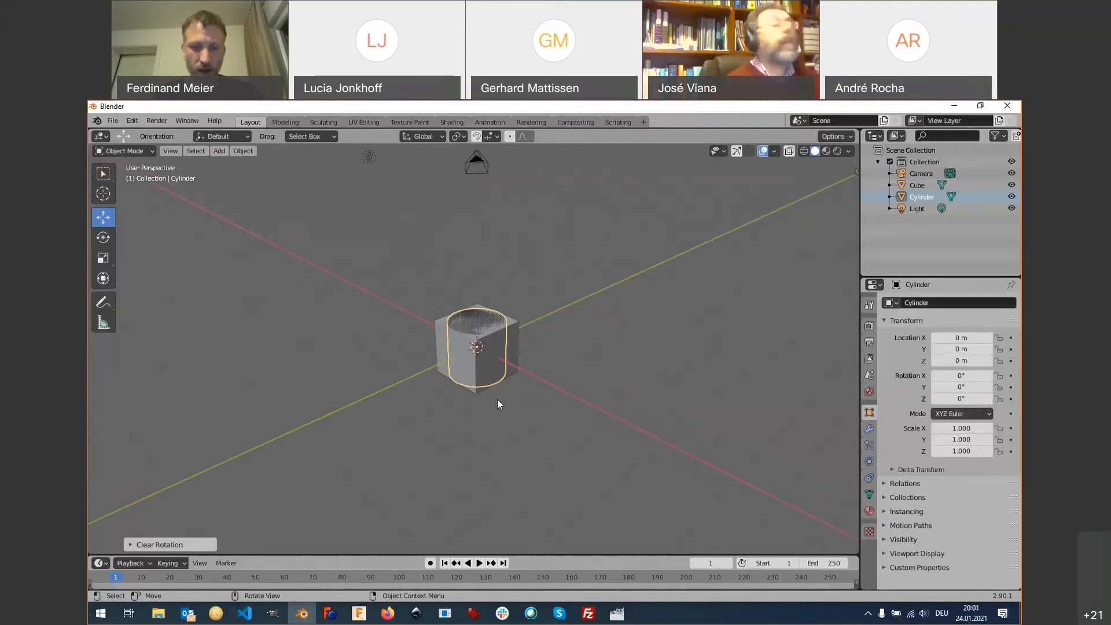
pyautogui.press('g')
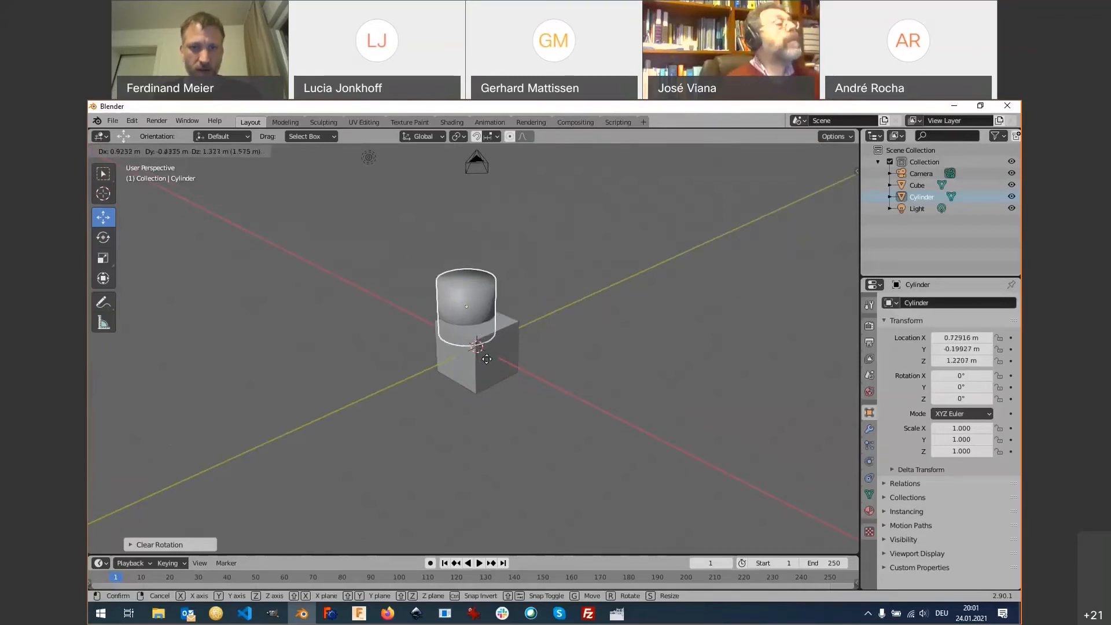
pyautogui.press('z')
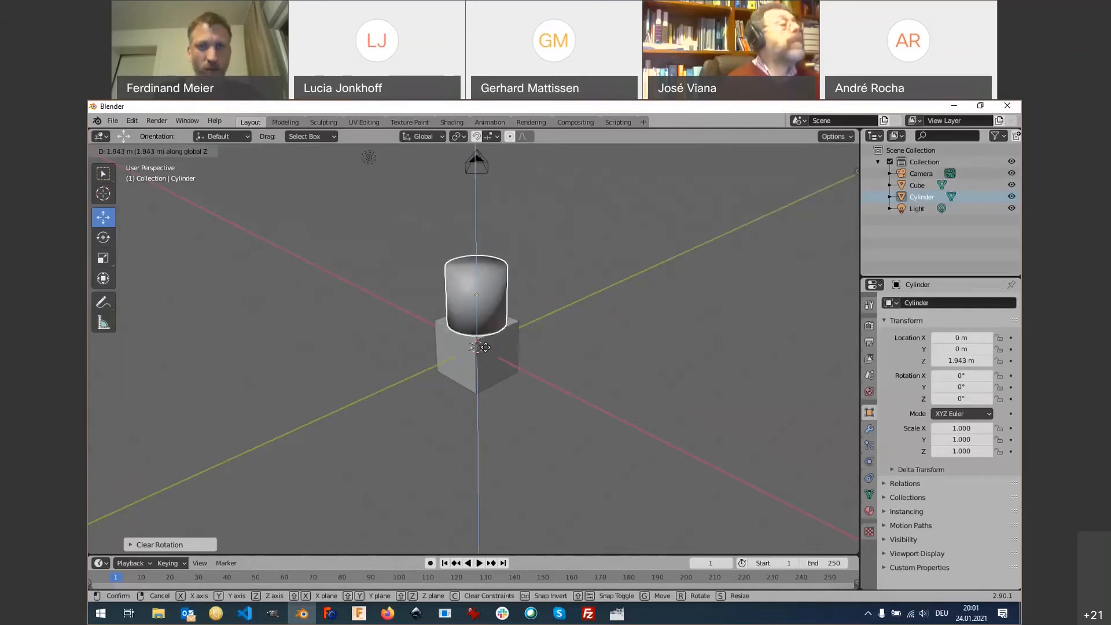
pyautogui.press('Escape')
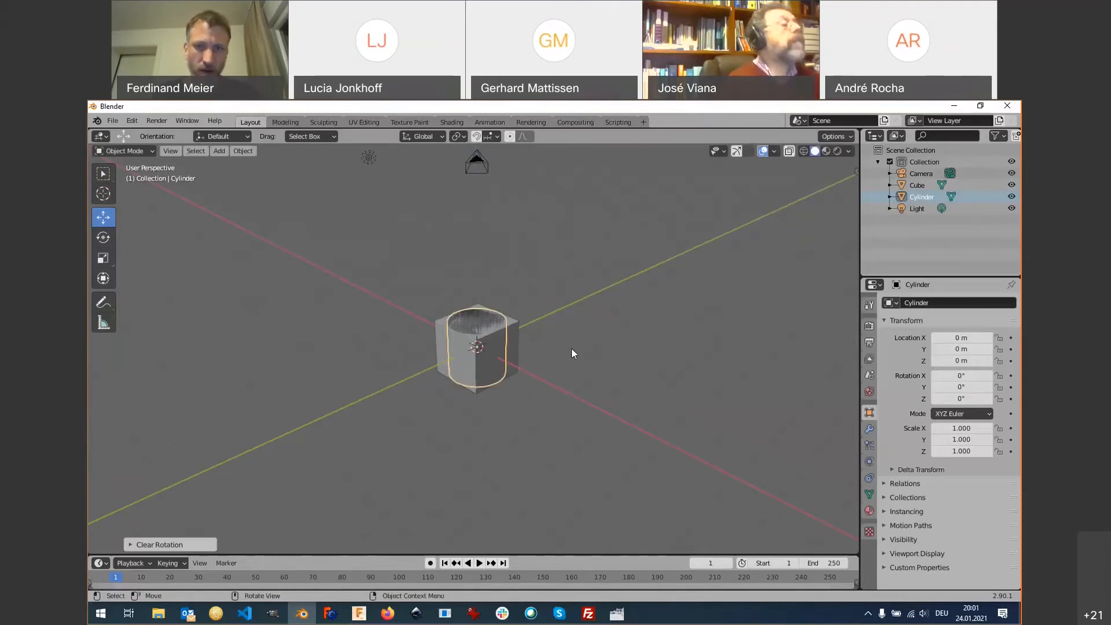
pyautogui.press('KP_1')
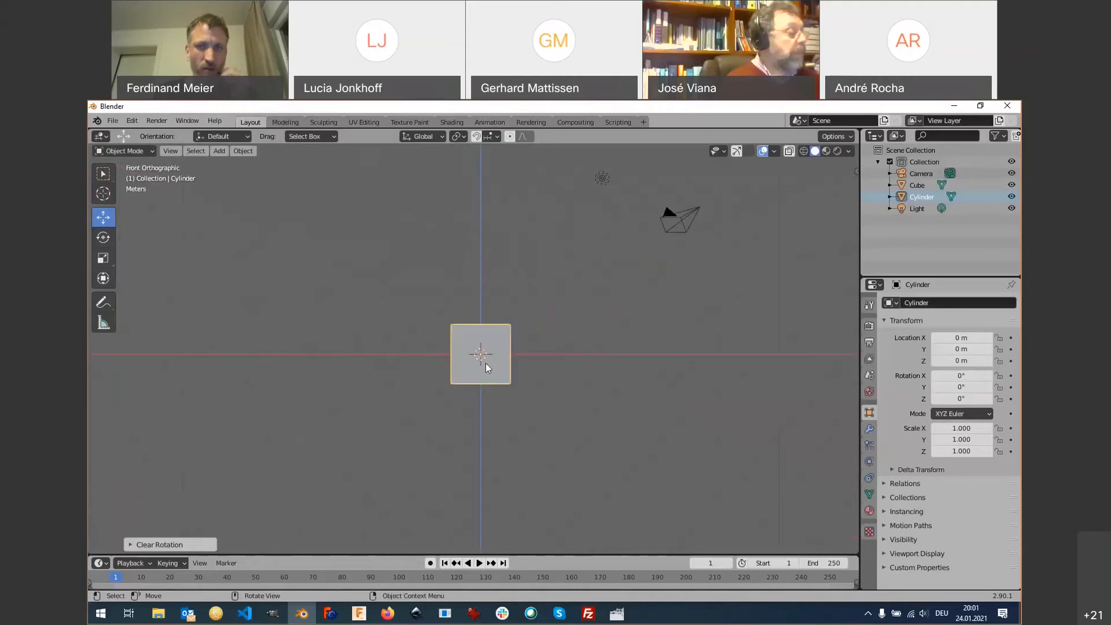
# Move the cylinder exactly 2 m up along Z with G, Z, 2.
pyautogui.scroll(5, 485, 363)
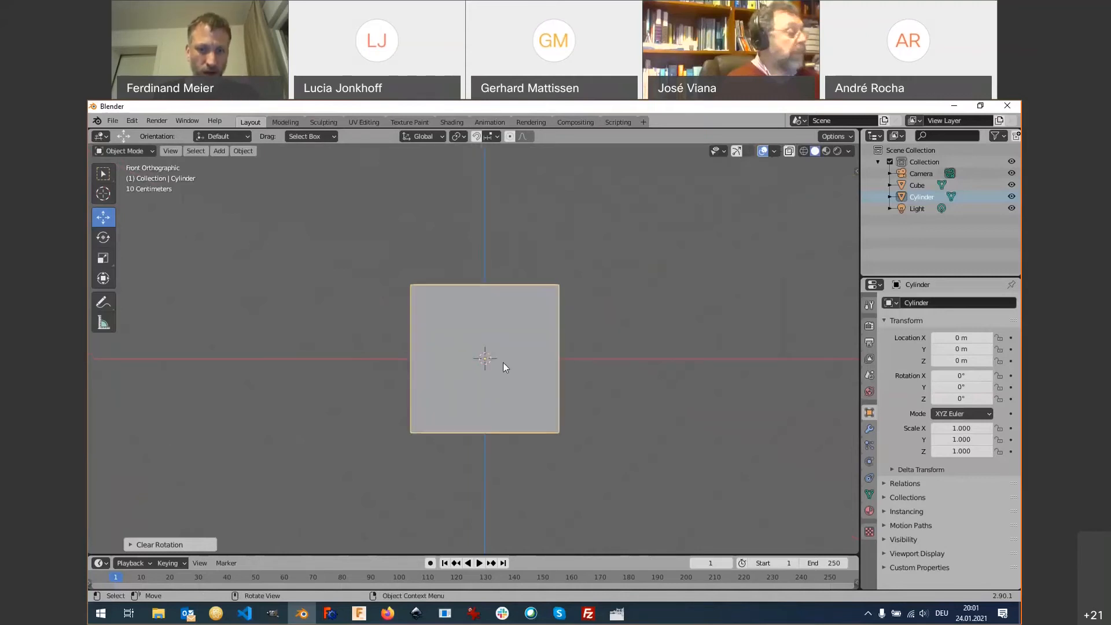
pyautogui.press('g')
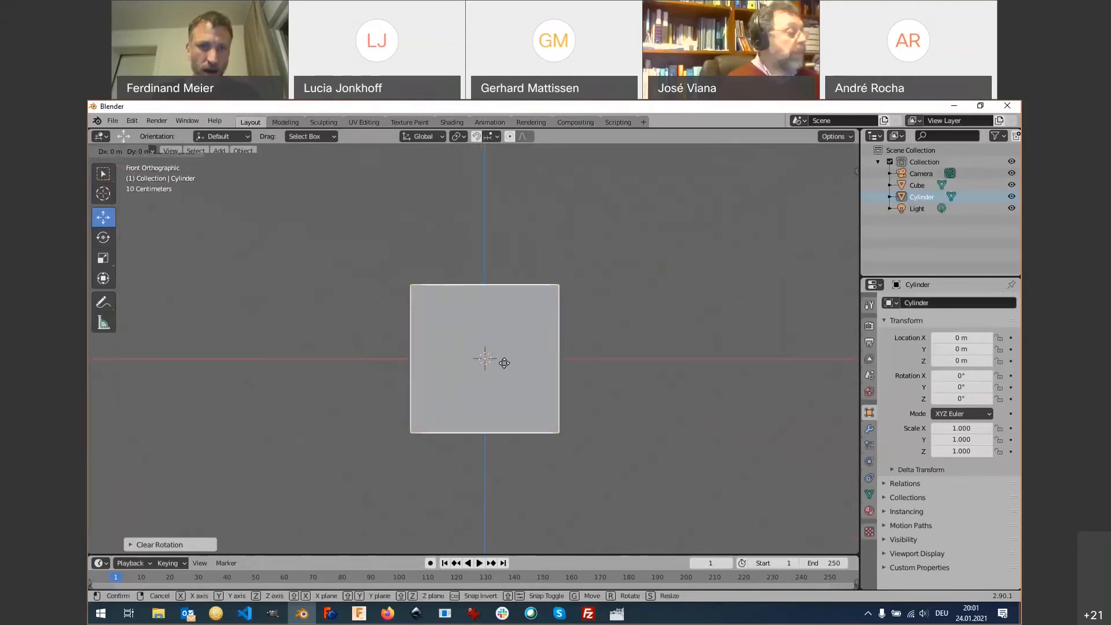
pyautogui.press('z')
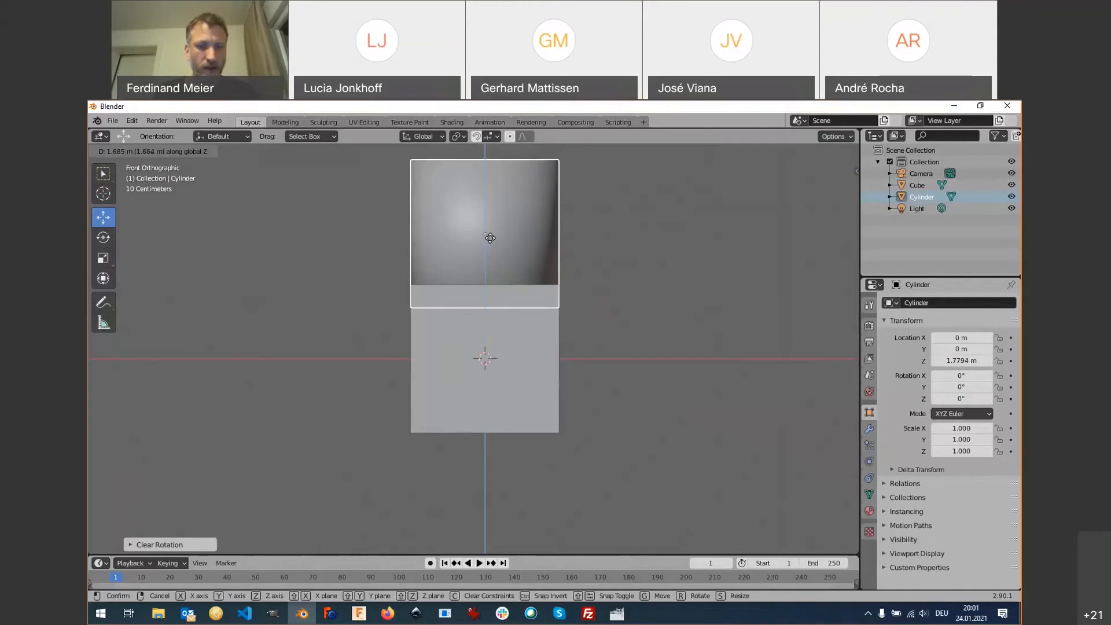
pyautogui.write('2')
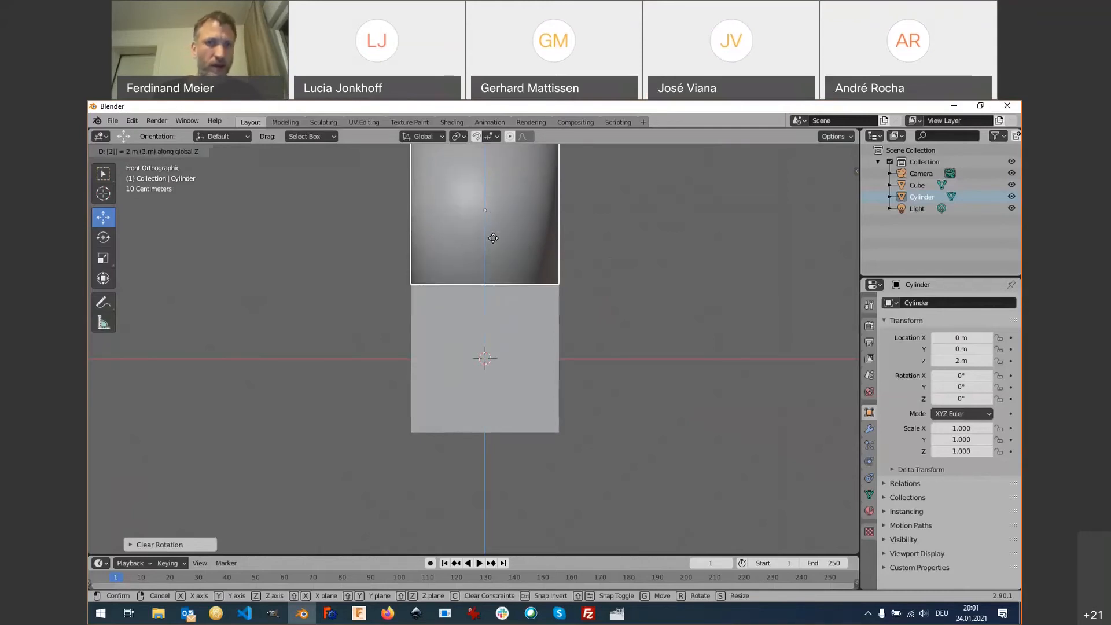
pyautogui.press('Return')
# Orbit and zoom to inspect the cylinder atop the cube, then select and delete the cylinder.
pyautogui.scroll(-1, 469, 276)
pyautogui.moveTo(469, 277); pyautogui.dragTo(534, 317, button='middle')
pyautogui.scroll(-2, 533, 317)
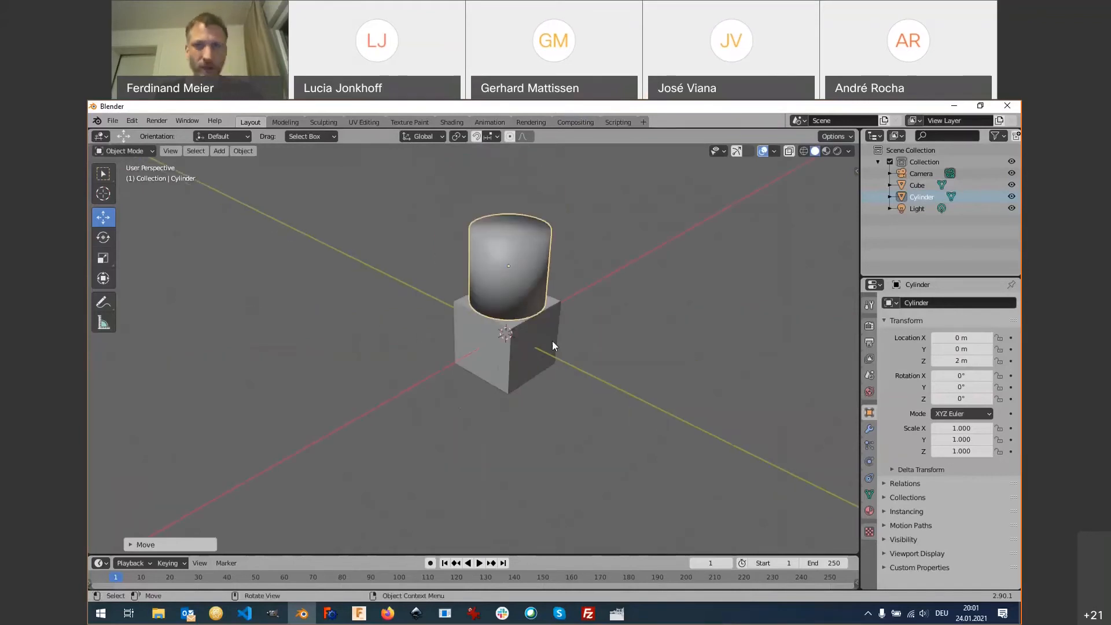
pyautogui.scroll(-1, 547, 338)
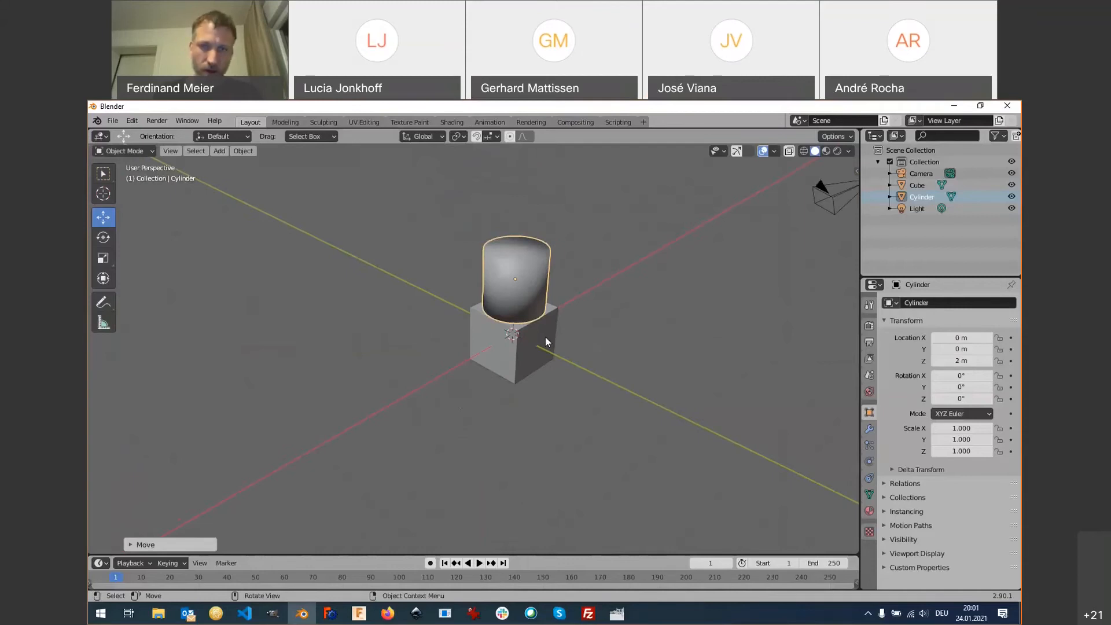
pyautogui.keyDown('alt'); pyautogui.click(545, 337); pyautogui.keyUp('alt')
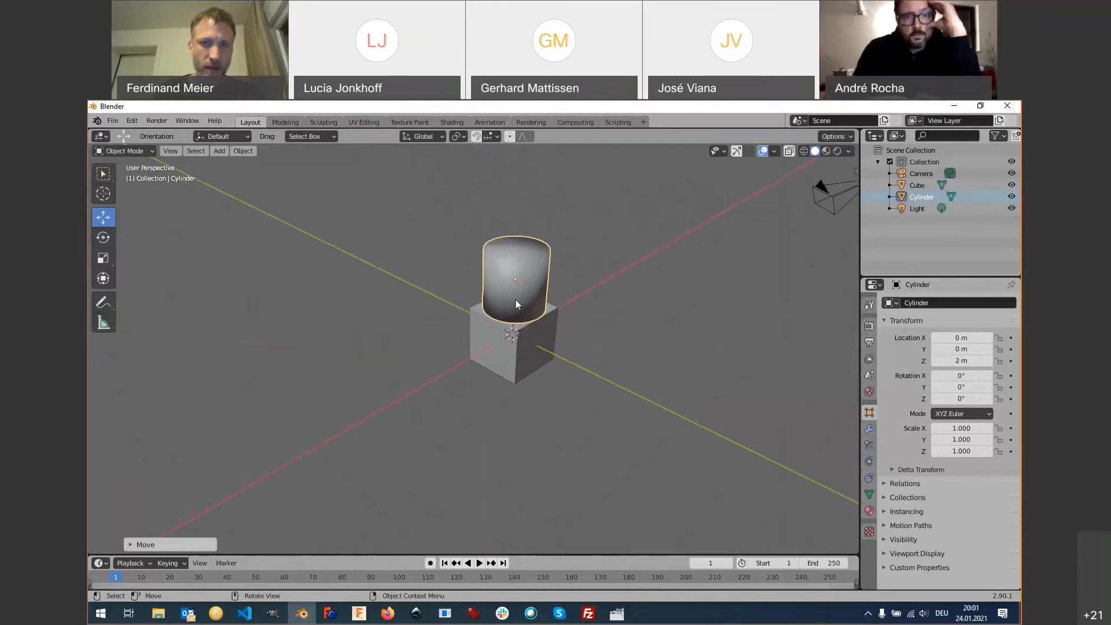
pyautogui.press('Delete')
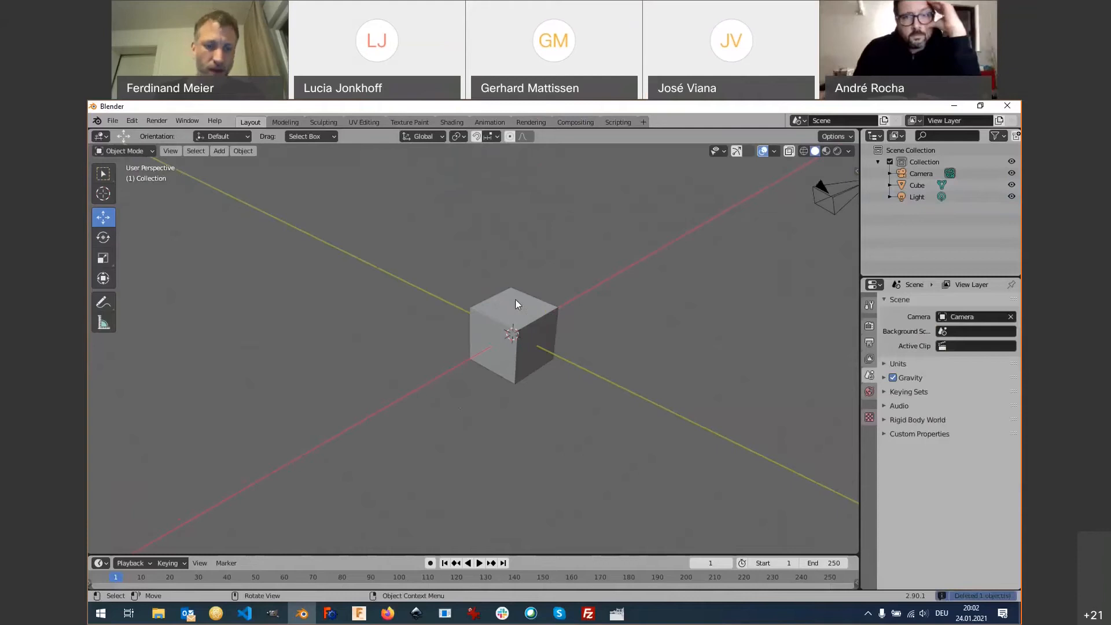
# Undo to restore the cylinder, then delete it with X and confirm Delete.
pyautogui.hotkey('ctrl', 'z')
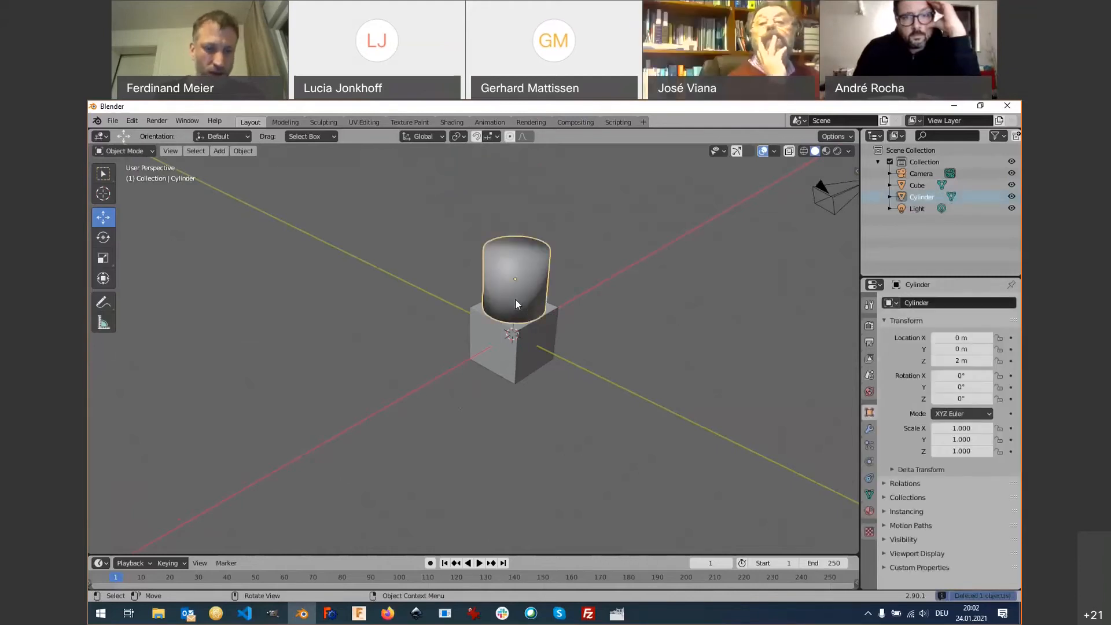
pyautogui.press('x')
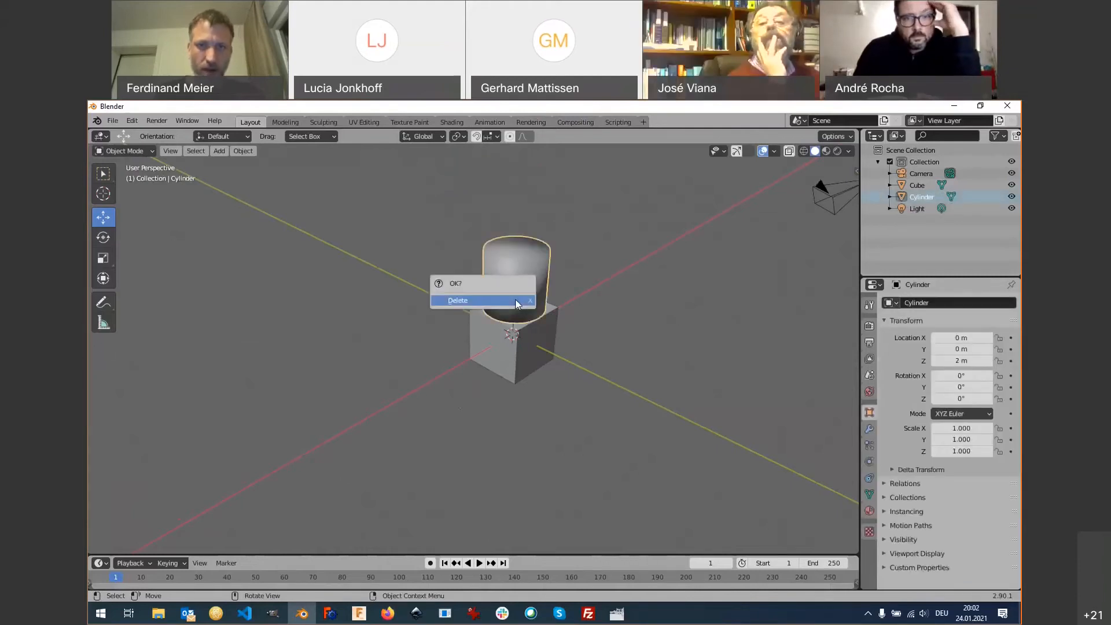
pyautogui.click(470, 302)
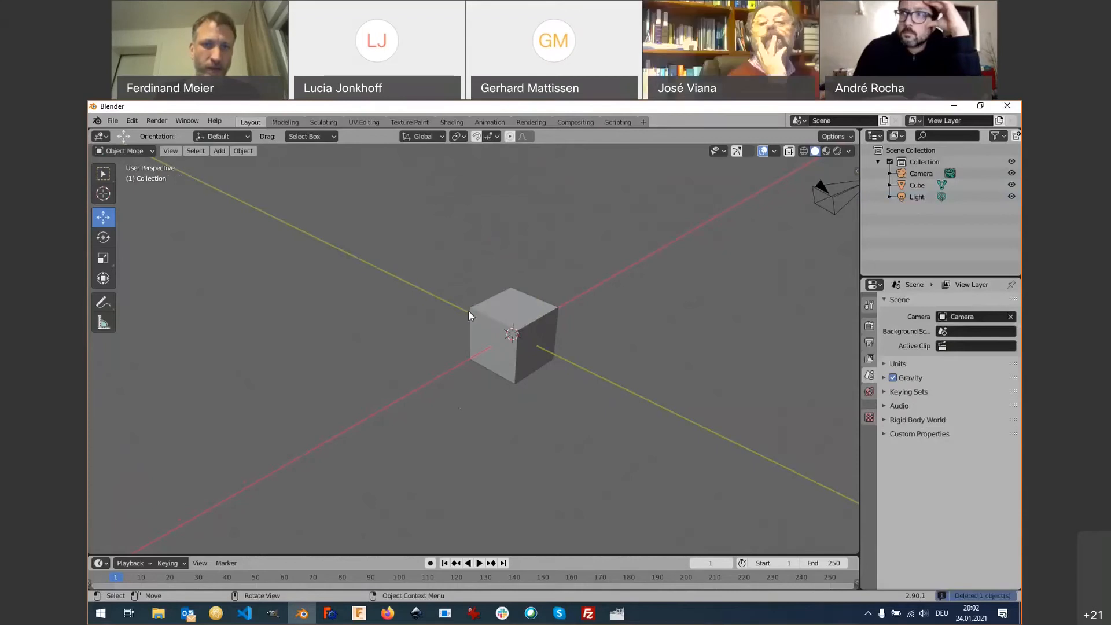
pyautogui.click(249, 152)
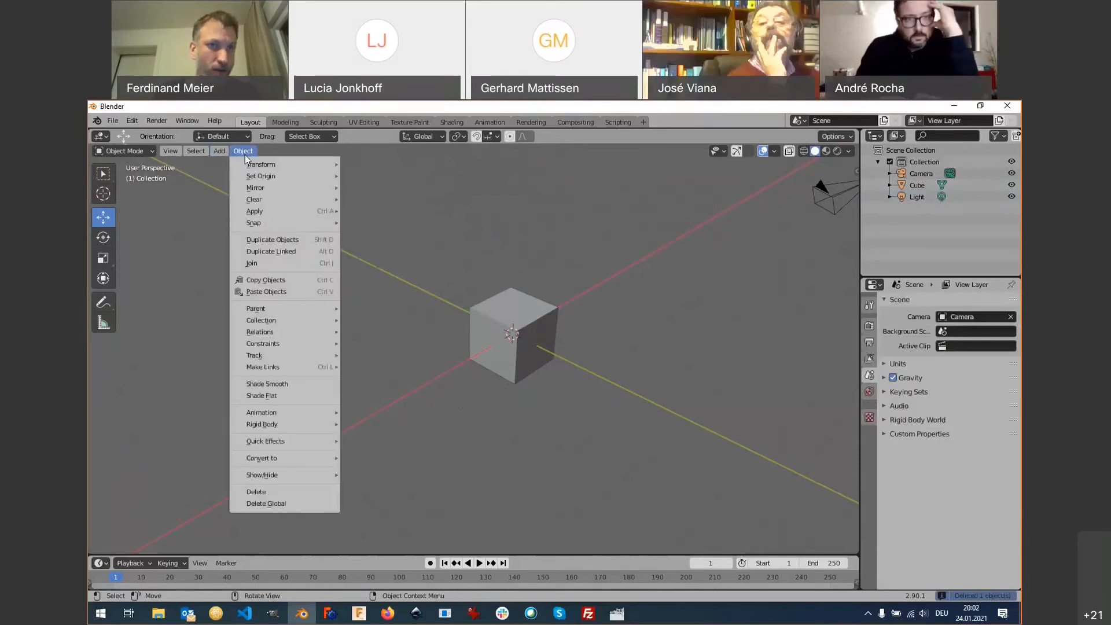
# Add a new cylinder at the origin via Add > Mesh > Cylinder.
pyautogui.moveTo(219, 151)
pyautogui.moveTo(249, 164)
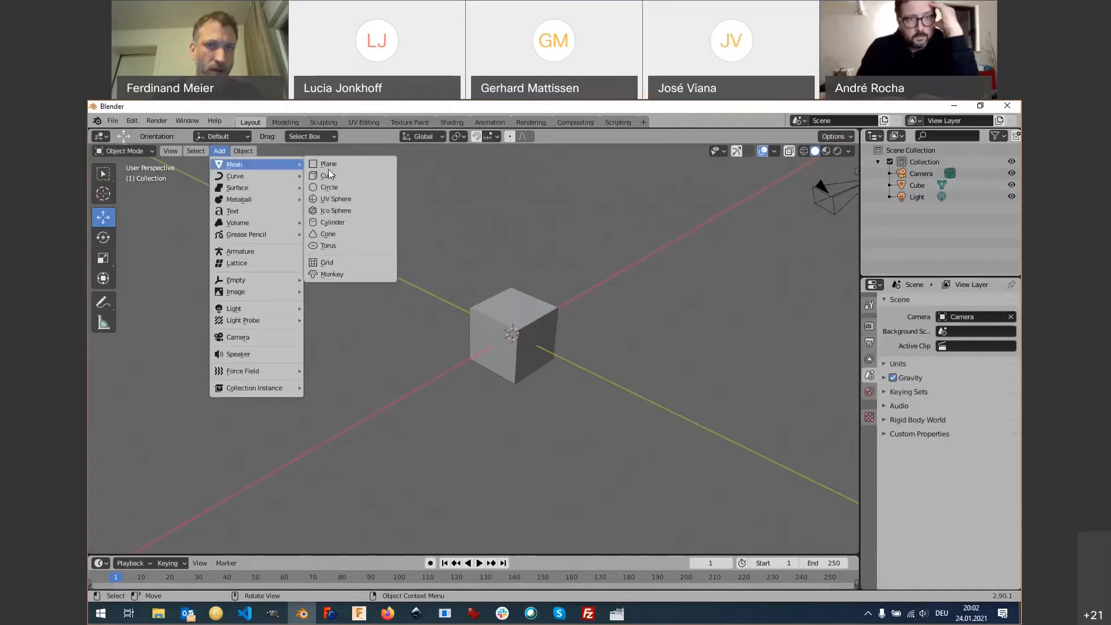
pyautogui.click(352, 223)
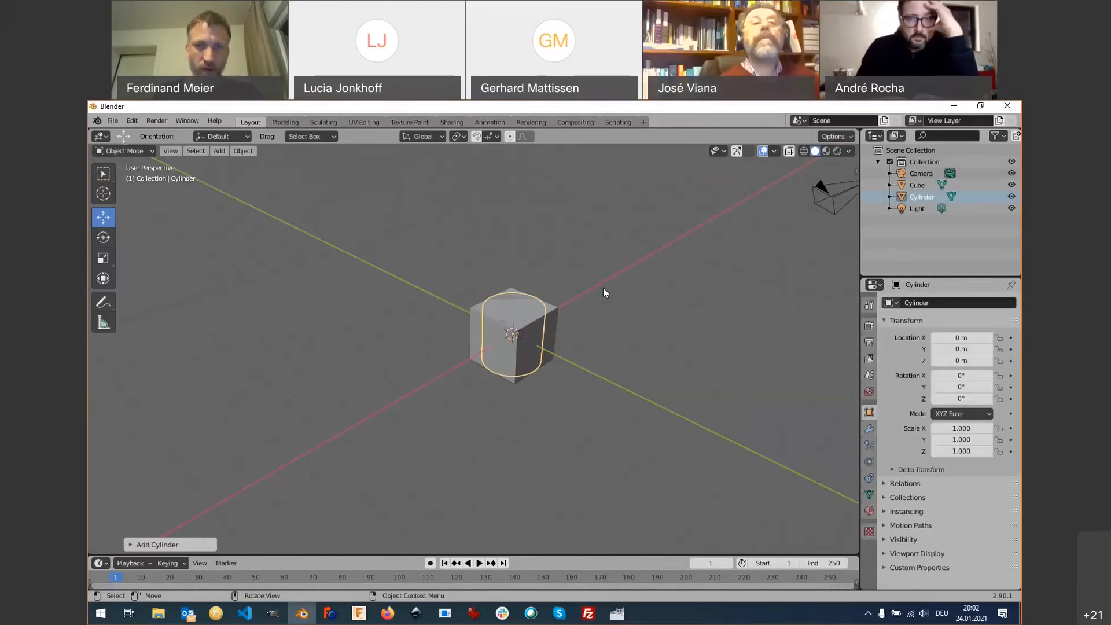
# In front view, lift the cylinder along Z to about 2.04 m so it rests atop the cube.
pyautogui.press('KP_1')
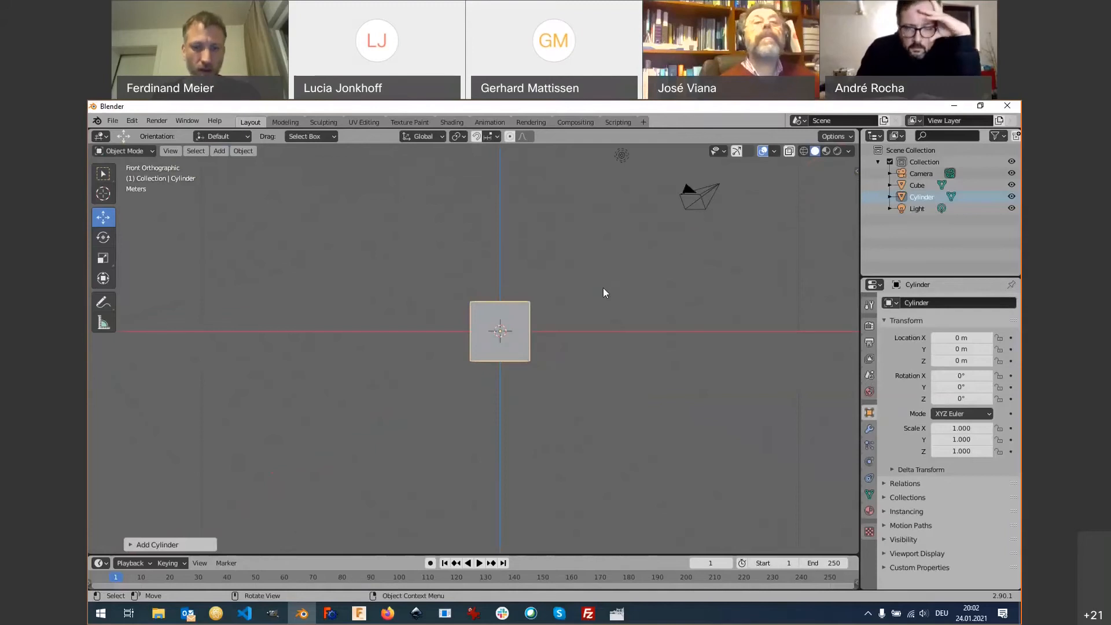
pyautogui.hotkey('shift', 'd')
pyautogui.press('z')
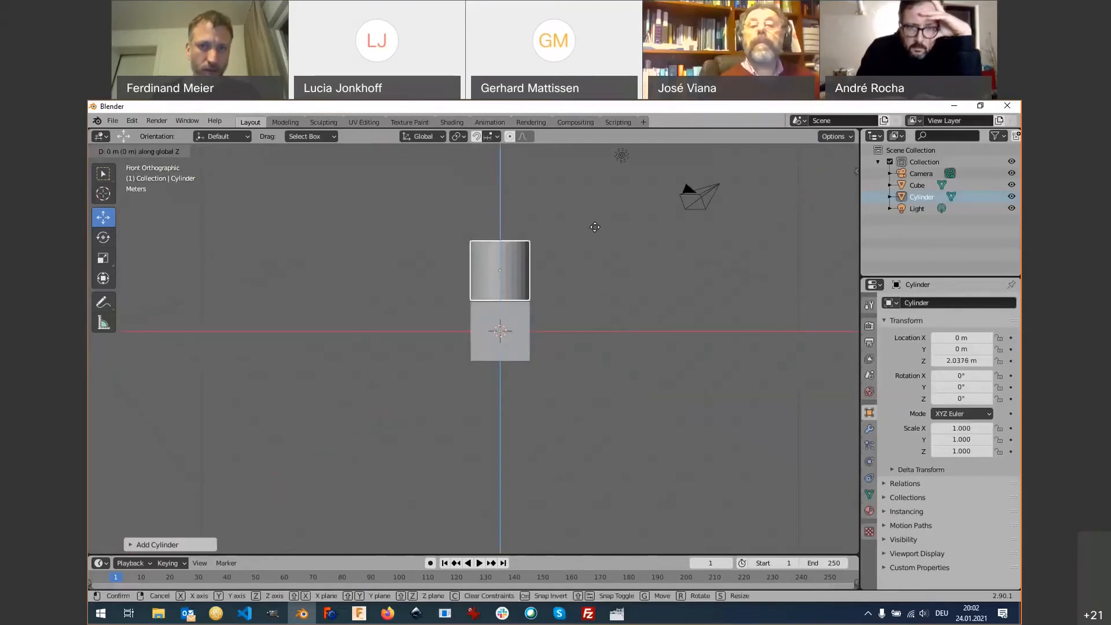
pyautogui.click(529, 306)
pyautogui.moveTo(529, 304); pyautogui.dragTo(405, 341, button='middle')
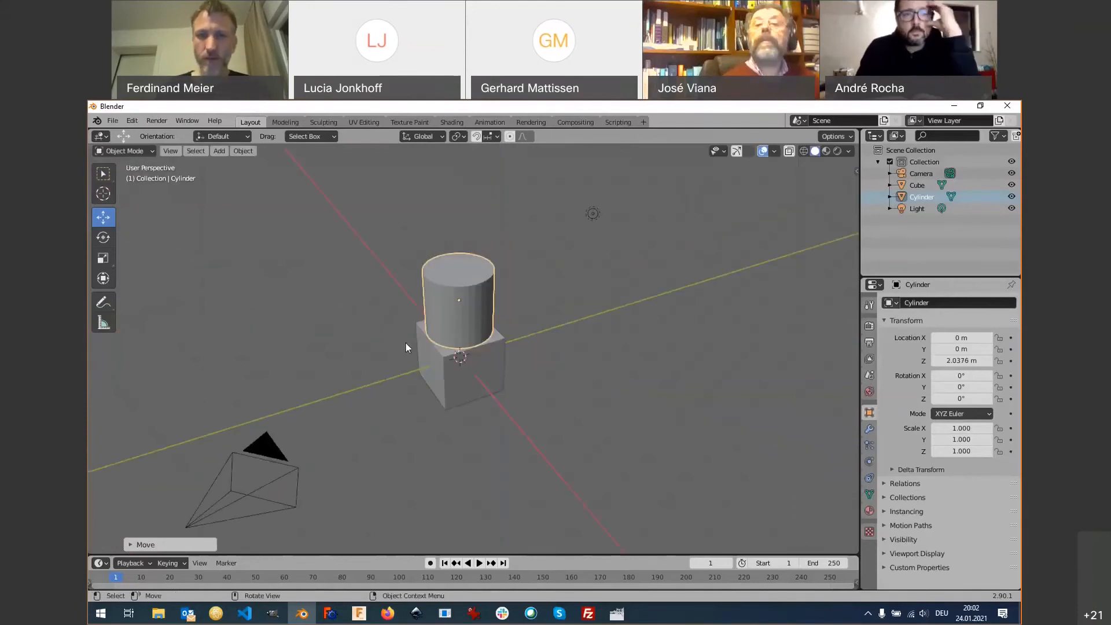
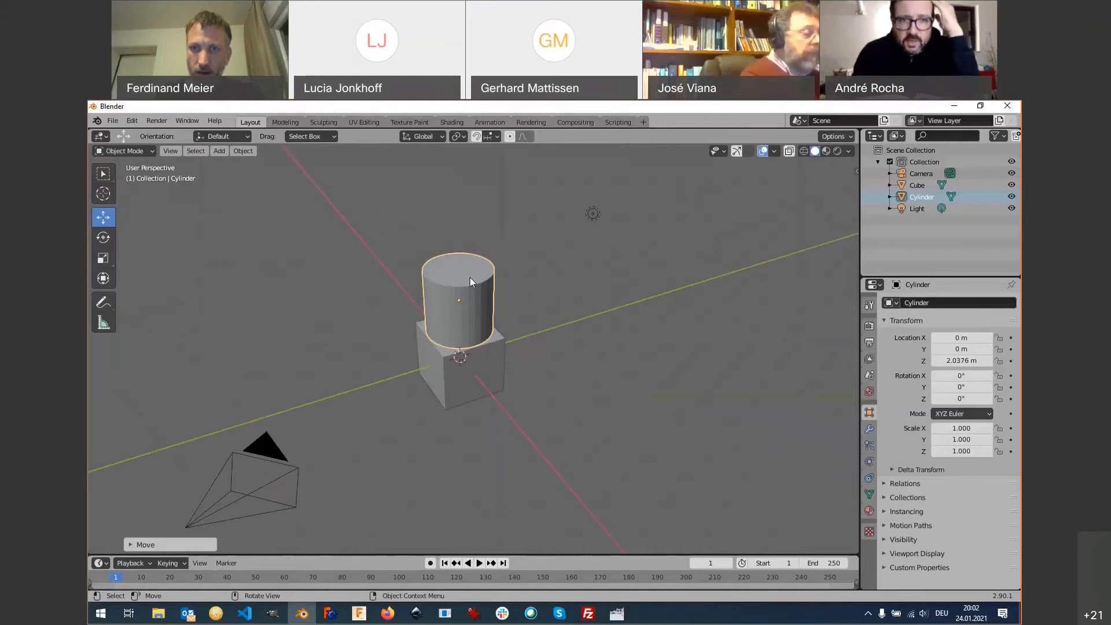
# Reset the cylinder's location and move it up to exactly Z = 2 m, flush on the cube.
pyautogui.moveTo(487, 350); pyautogui.dragTo(444, 305, button='middle')
pyautogui.scroll(7, 462, 314)
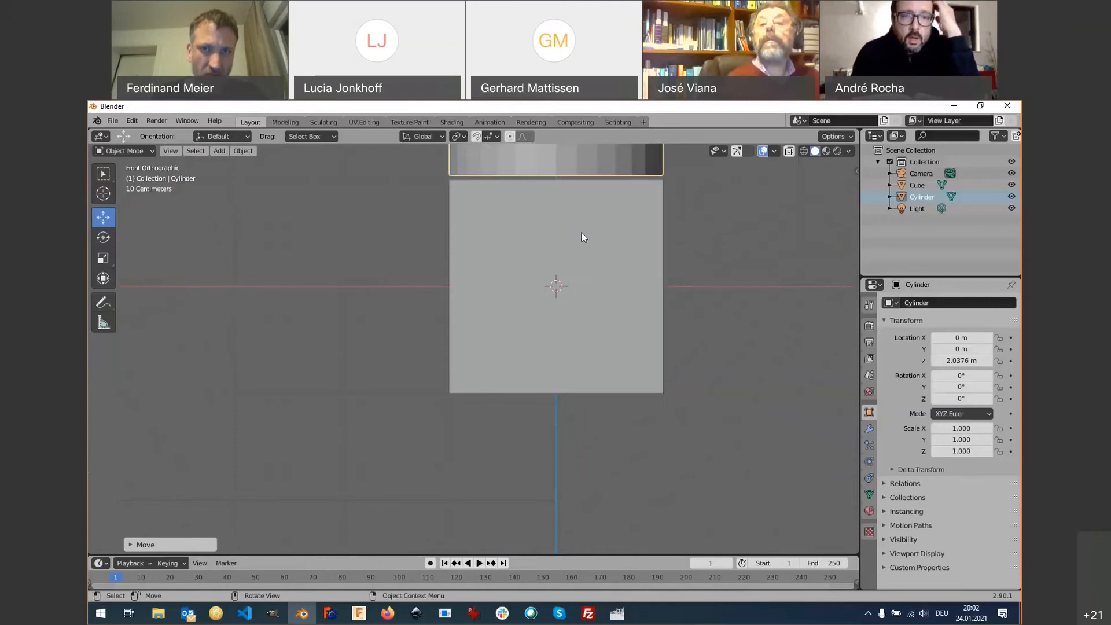
pyautogui.keyDown('shift'); pyautogui.moveTo(582, 233); pyautogui.dragTo(553, 331, button='middle'); pyautogui.keyUp('shift')
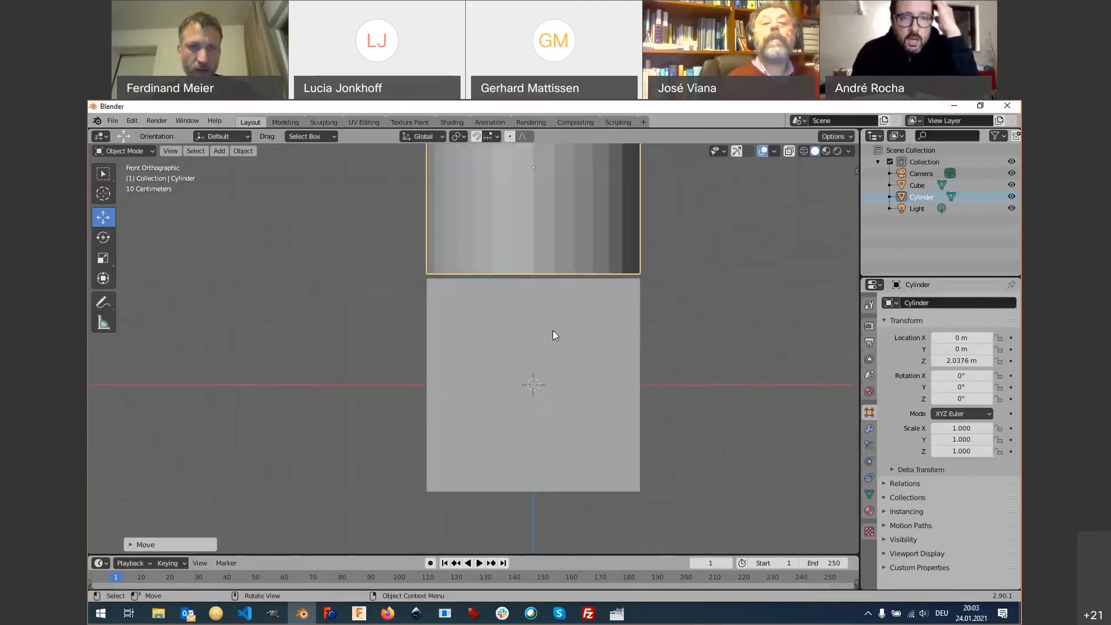
pyautogui.hotkey('alt', 'g')
pyautogui.write('gz')
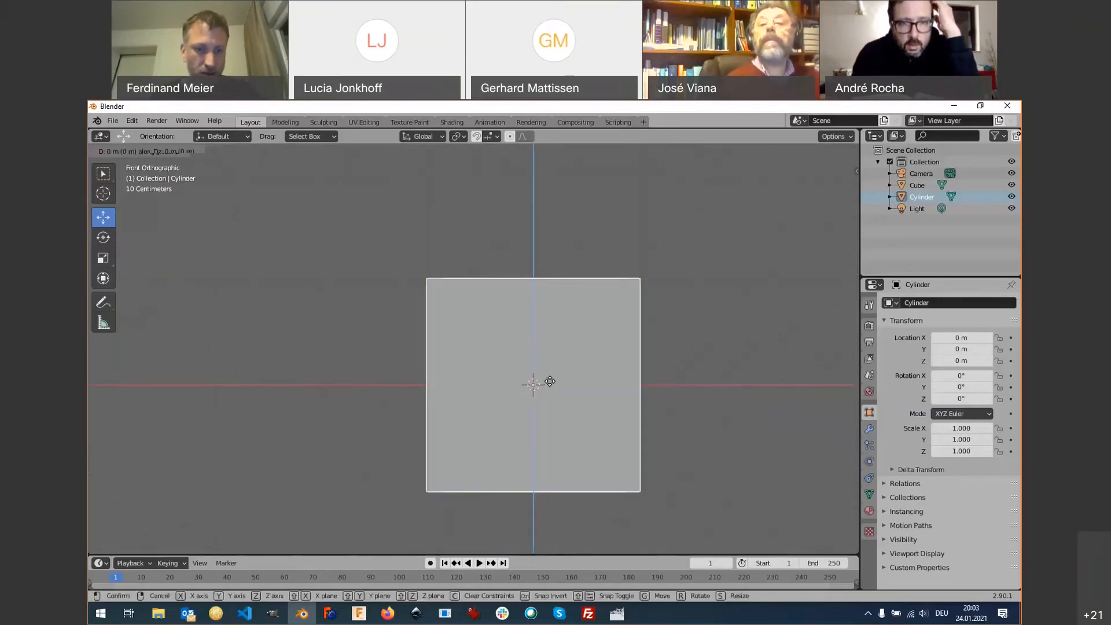
pyautogui.write('2')
pyautogui.press('Return')
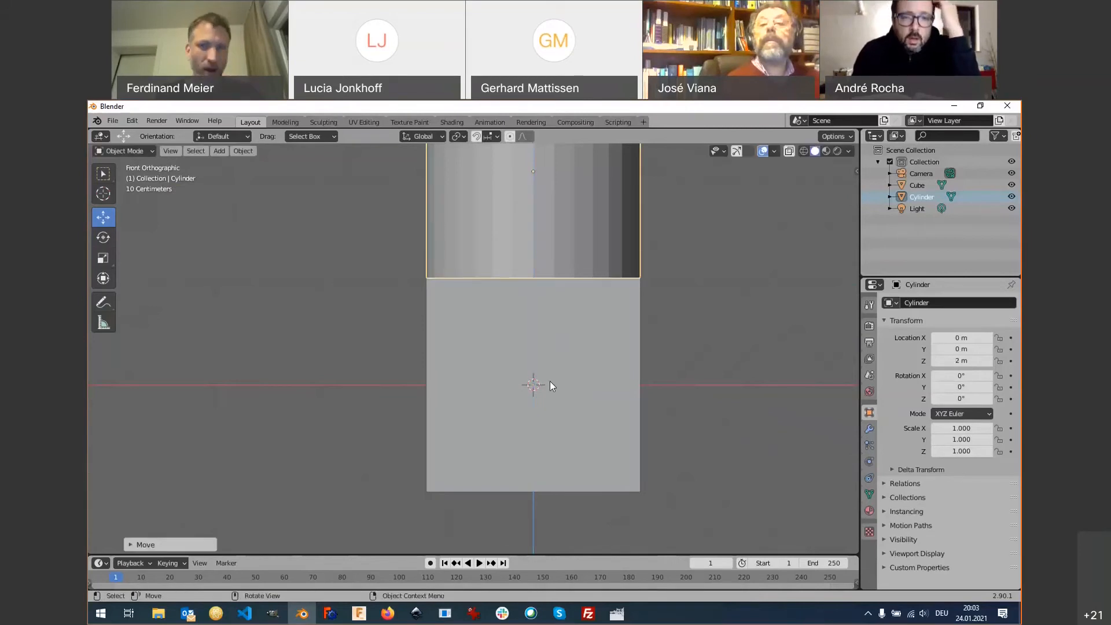
pyautogui.scroll(-3, 523, 336)
pyautogui.scroll(4, 467, 300)
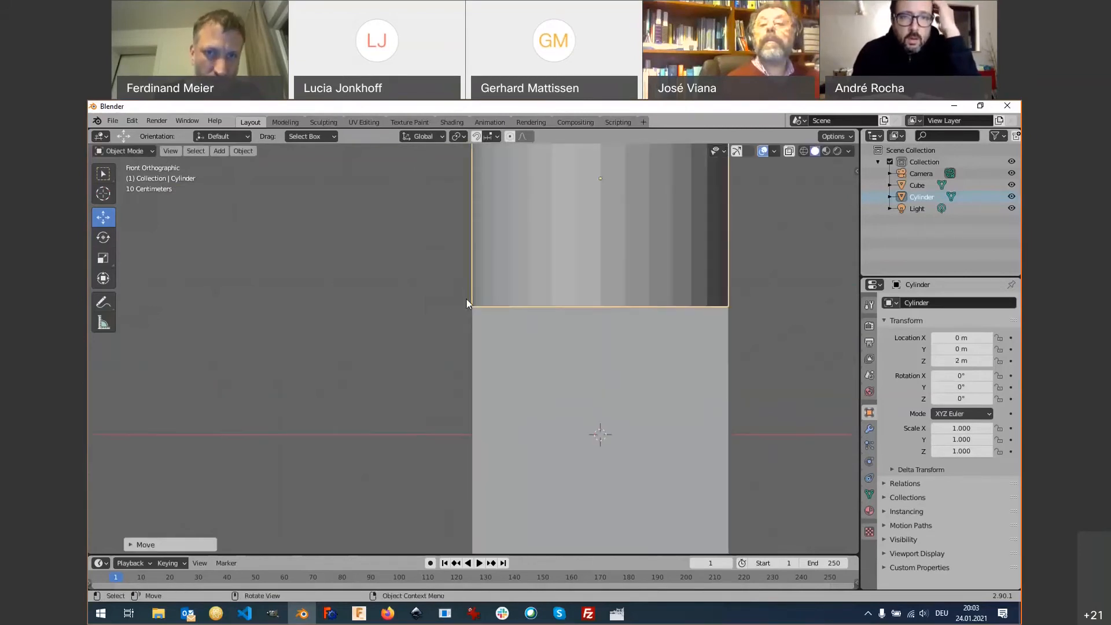
pyautogui.scroll(2, 467, 299)
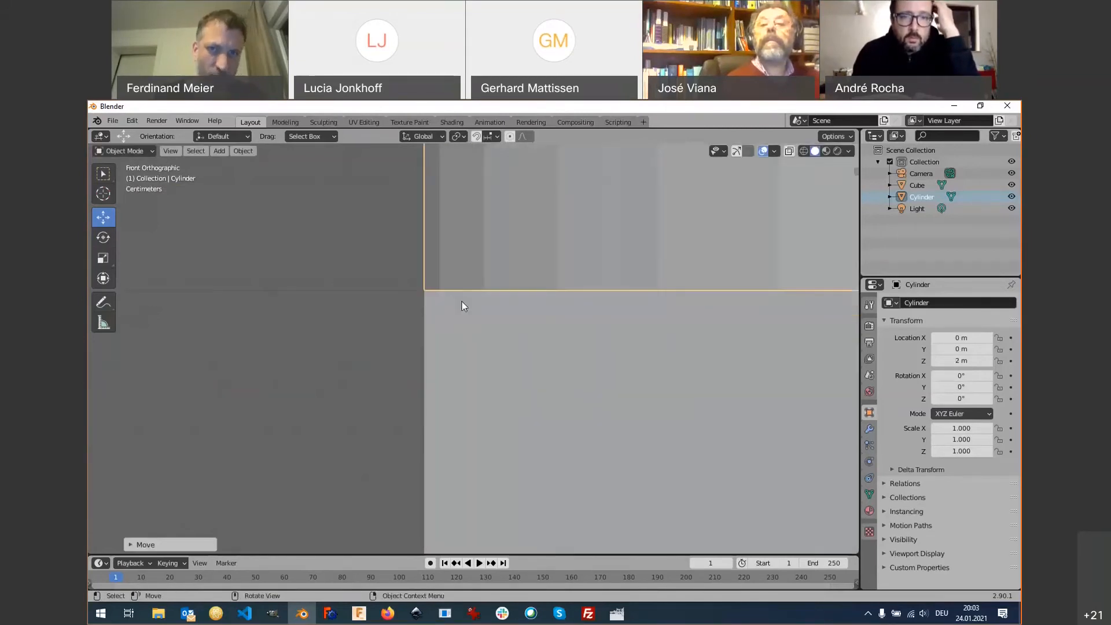
pyautogui.scroll(-4, 462, 307)
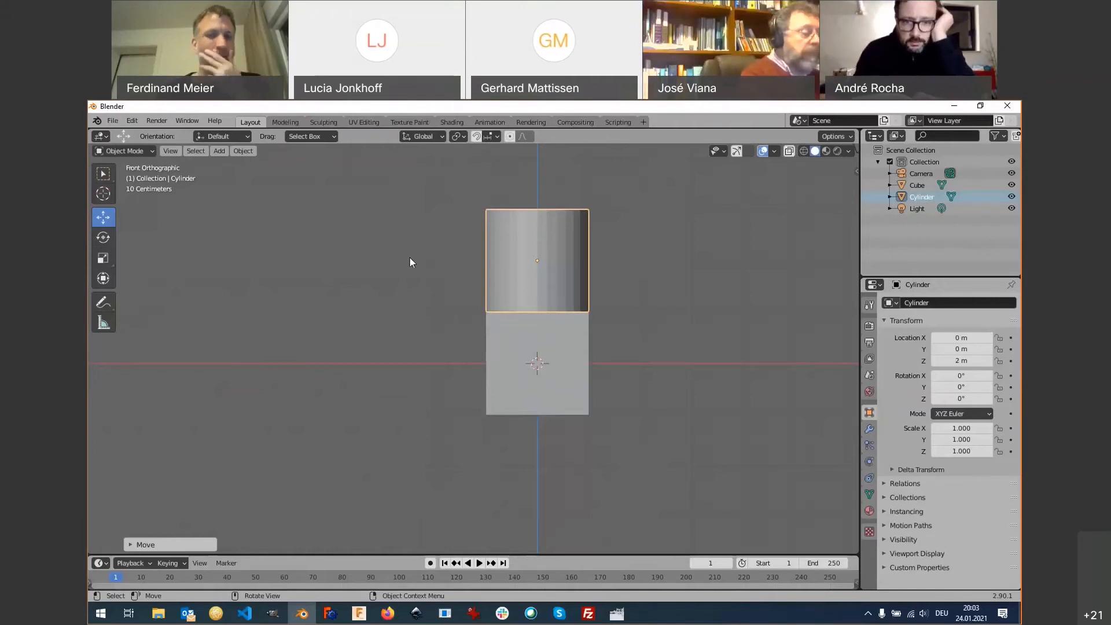
pyautogui.scroll(-2, 411, 263)
pyautogui.scroll(-1, 434, 271)
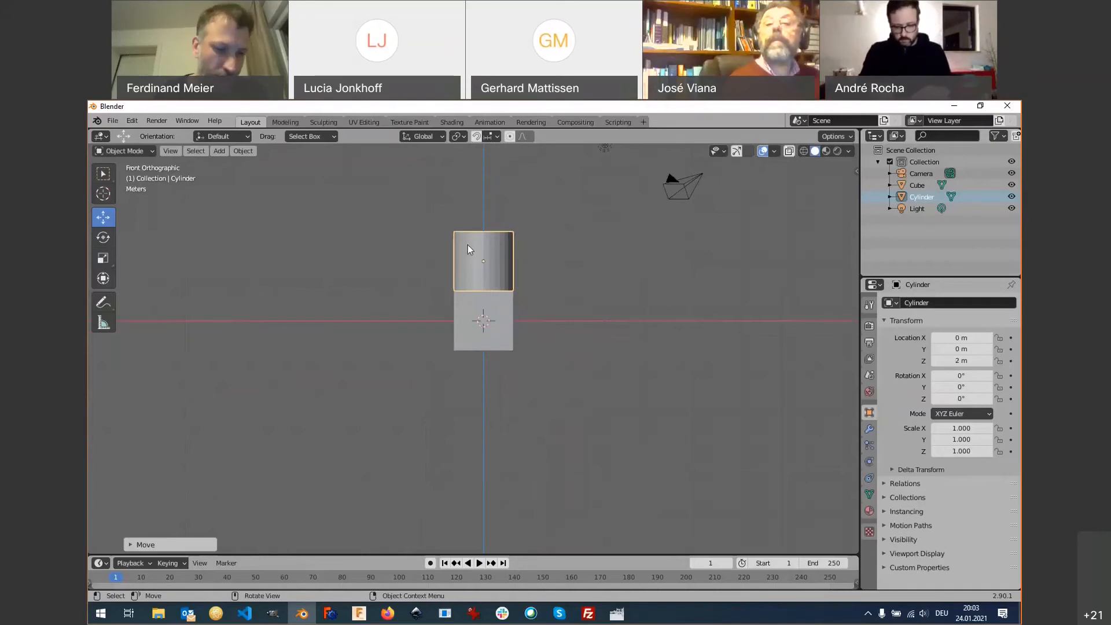
# Place the 3D cursor above the cylinder and add a cone there to cap the tower.
pyautogui.keyDown('shift'); pyautogui.rightClick(485, 202); pyautogui.keyUp('shift')
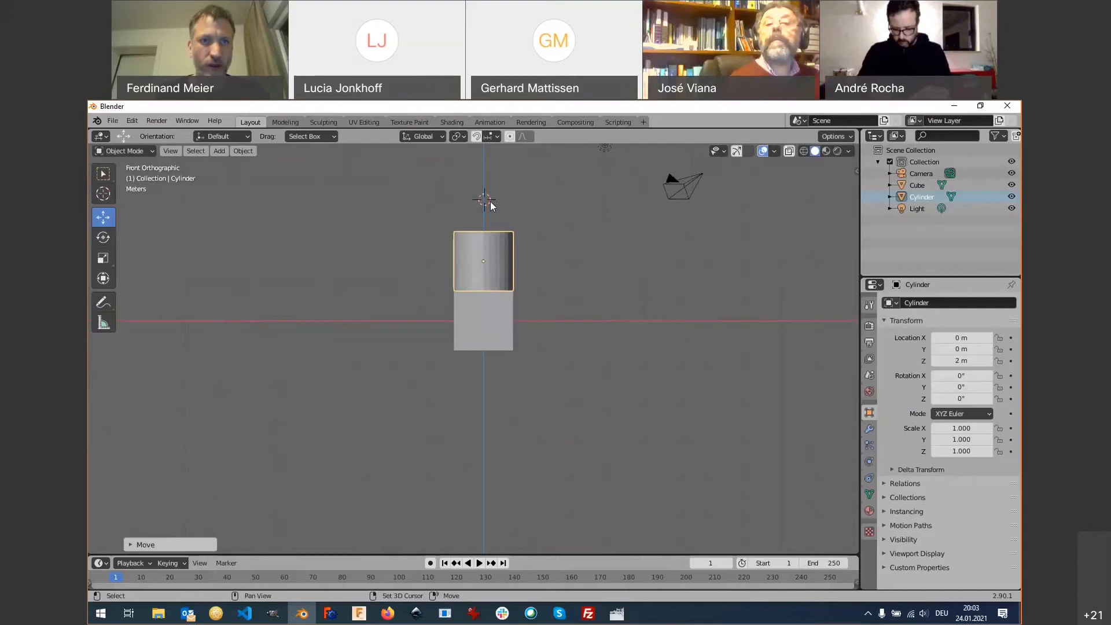
pyautogui.click(221, 152)
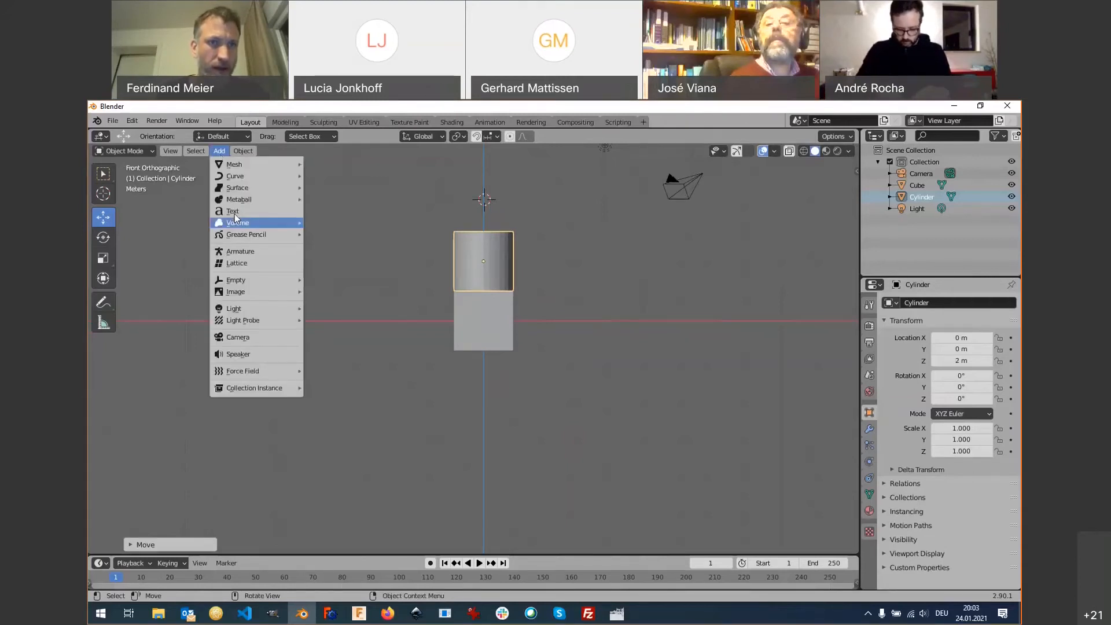
pyautogui.moveTo(249, 165)
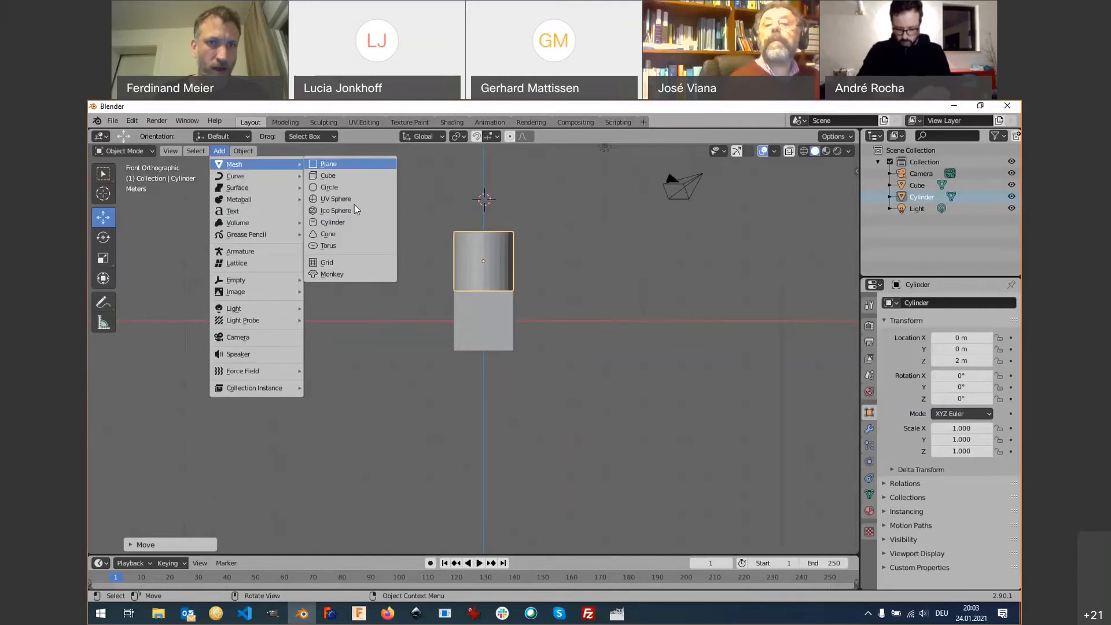
pyautogui.click(354, 235)
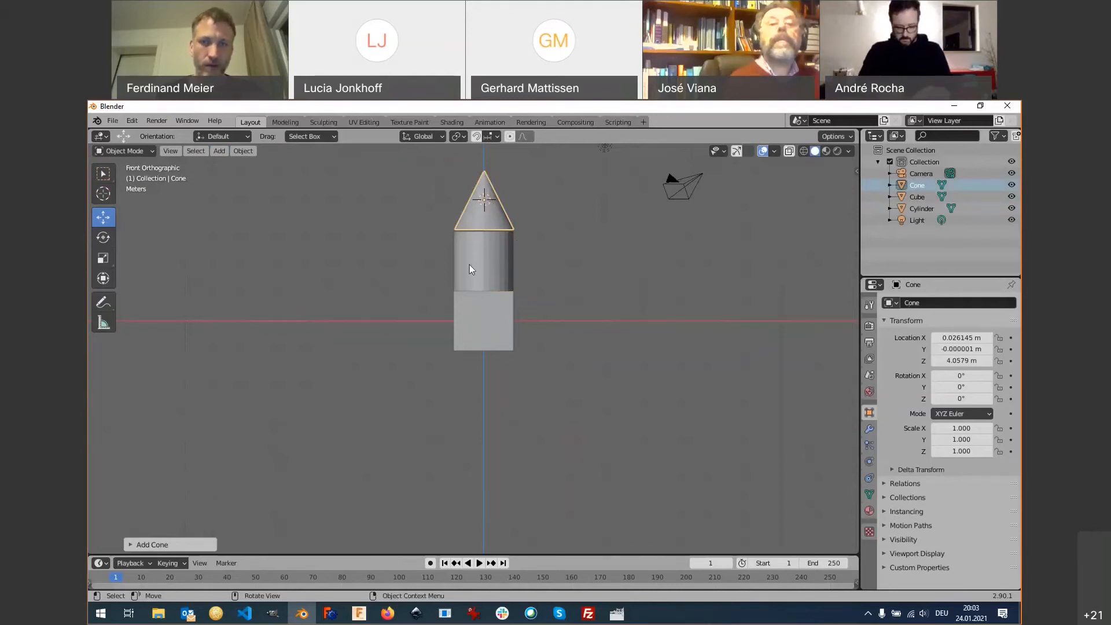
pyautogui.scroll(-1, 472, 267)
pyautogui.scroll(1, 474, 267)
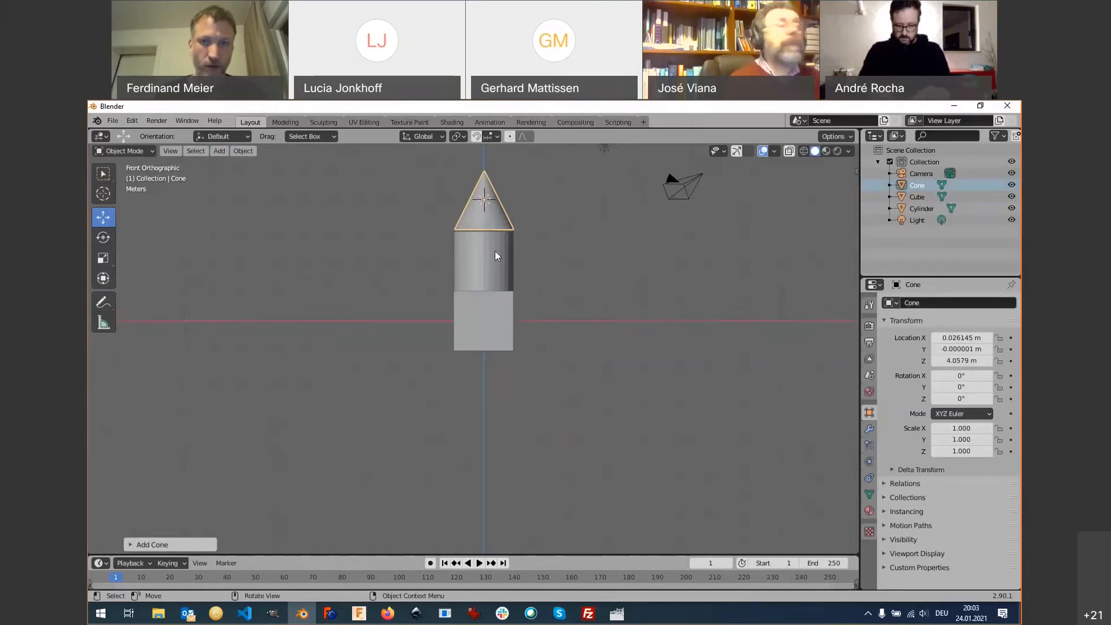
pyautogui.moveTo(563, 280); pyautogui.dragTo(547, 331, button='middle')
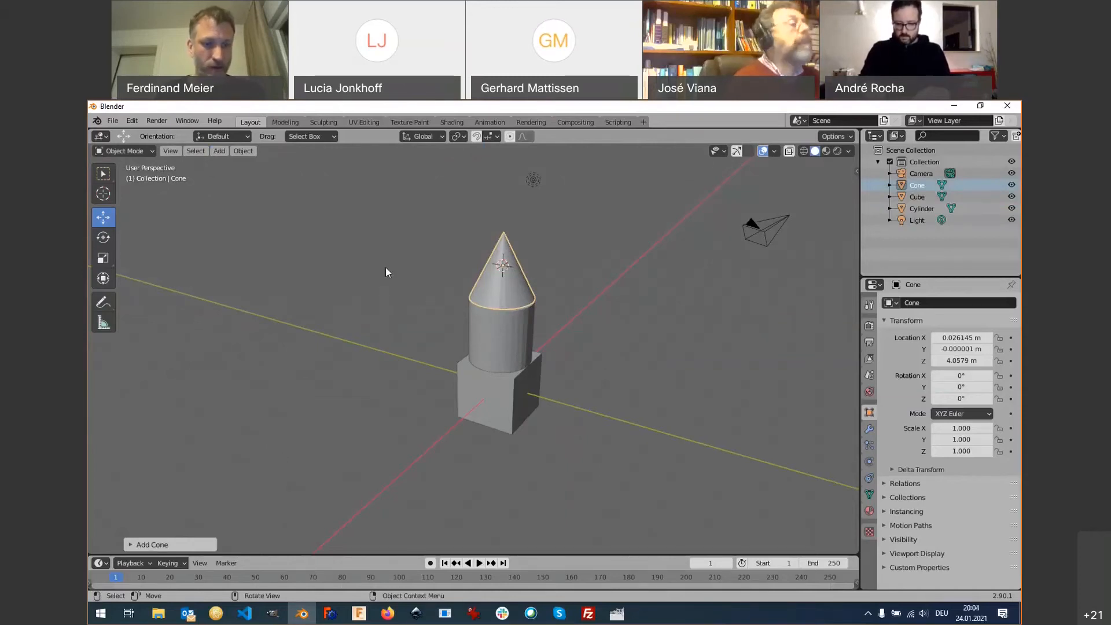
# Add a torus around the cone at about Z = 4.1 m and expand its Add Torus settings.
pyautogui.hotkey('shift', 'a')
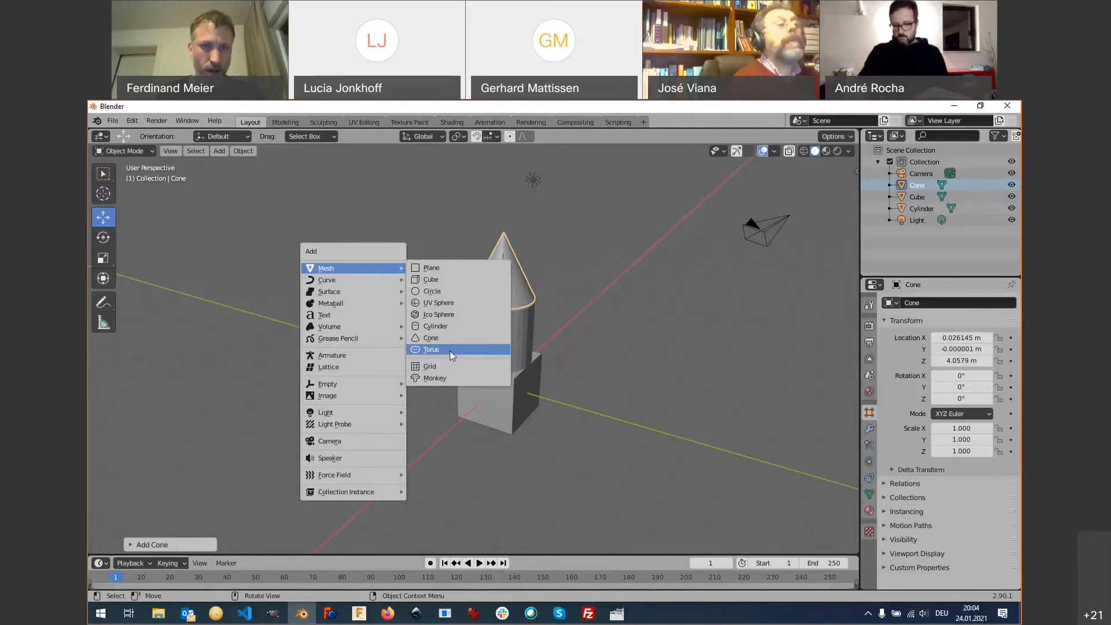
pyautogui.click(451, 355)
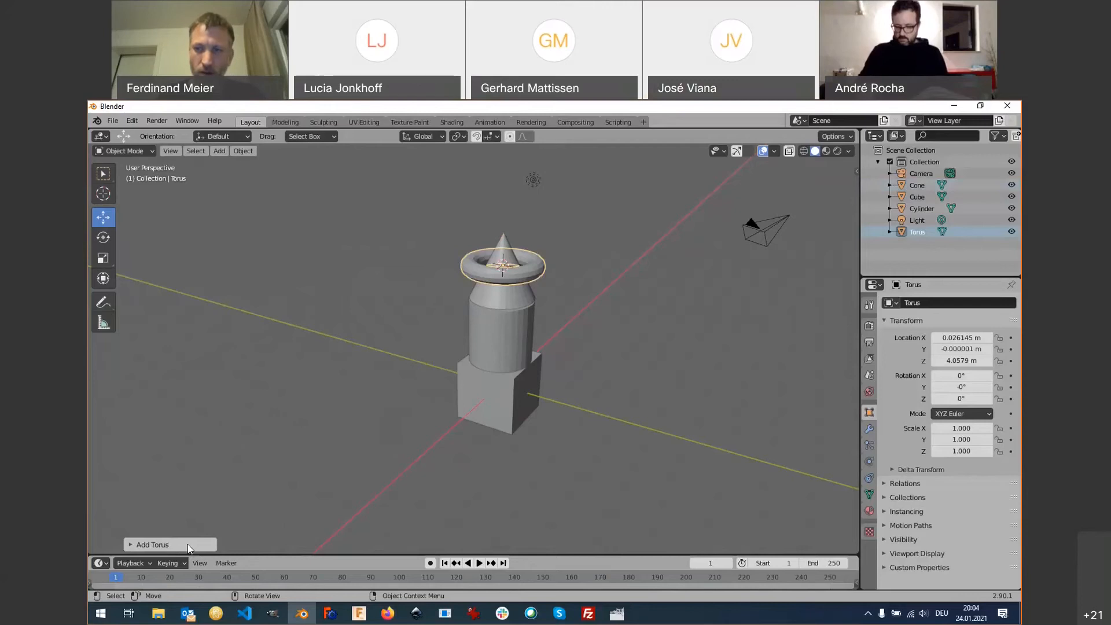
pyautogui.click(131, 544)
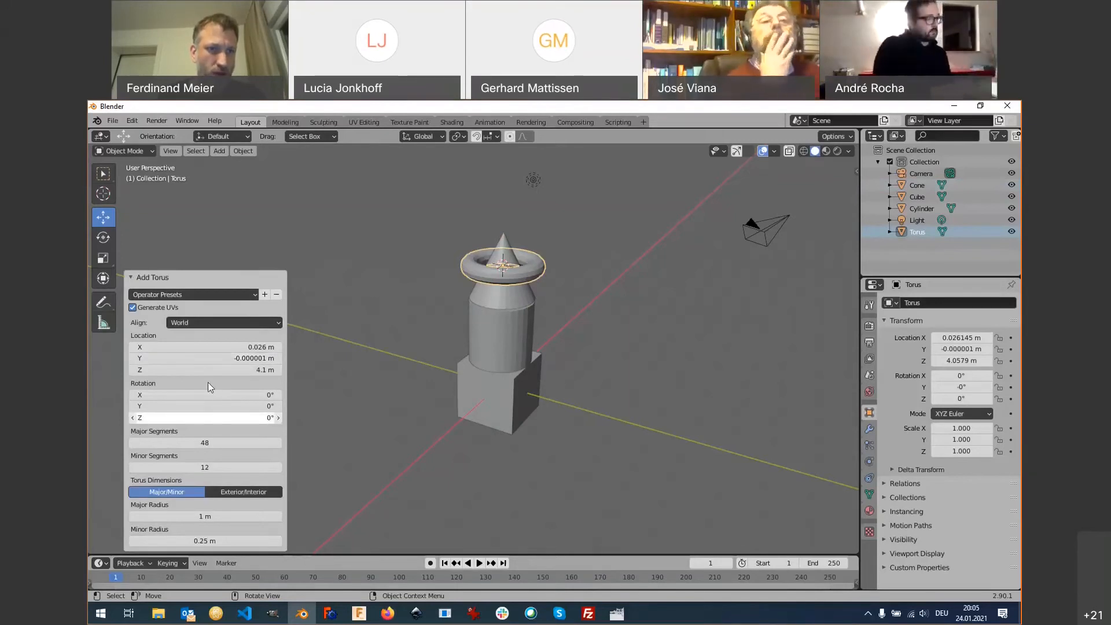
# In the Add Torus panel, enter 0 m for both Location X and Location Y.
pyautogui.moveTo(231, 351); pyautogui.dragTo(215, 351)
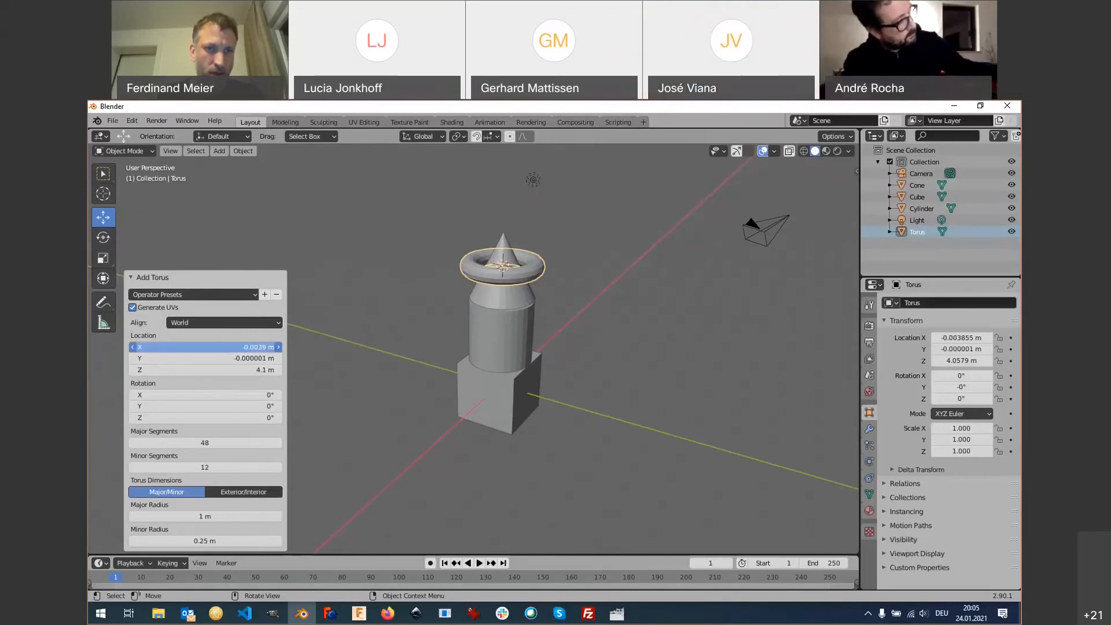
pyautogui.click(245, 346)
pyautogui.write('0')
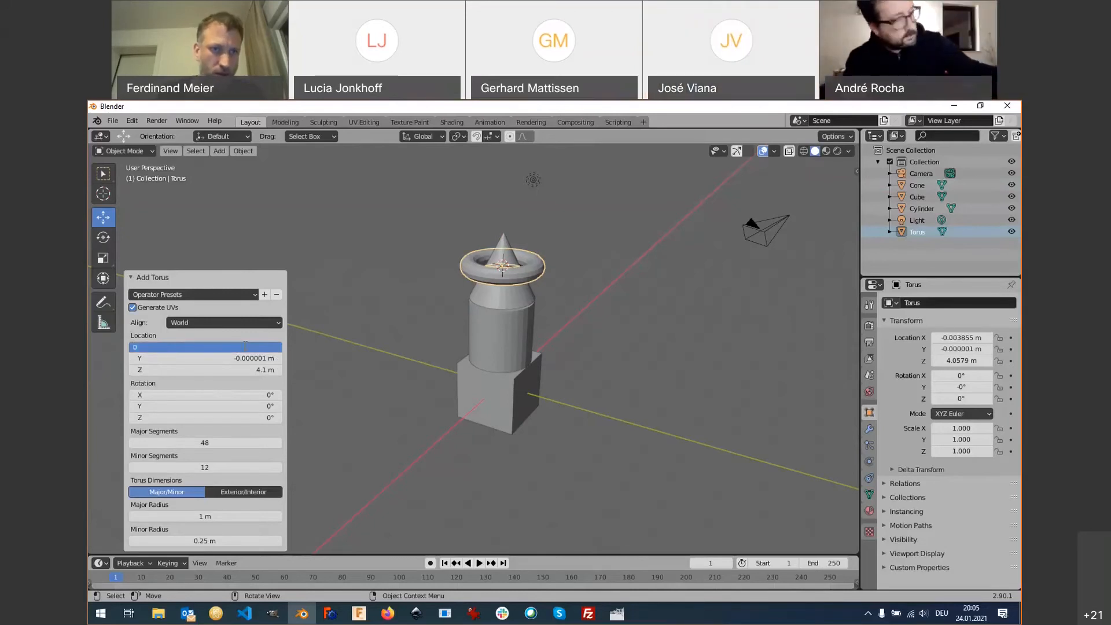
pyautogui.press('Return')
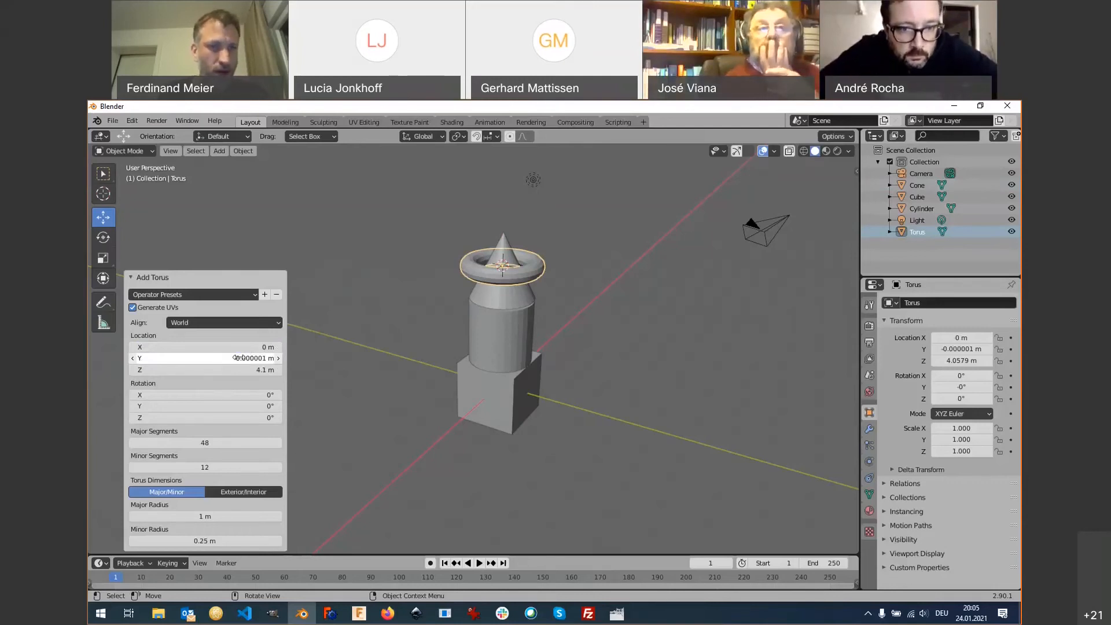
pyautogui.moveTo(208, 359); pyautogui.dragTo(287, 360)
pyautogui.click(133, 360)
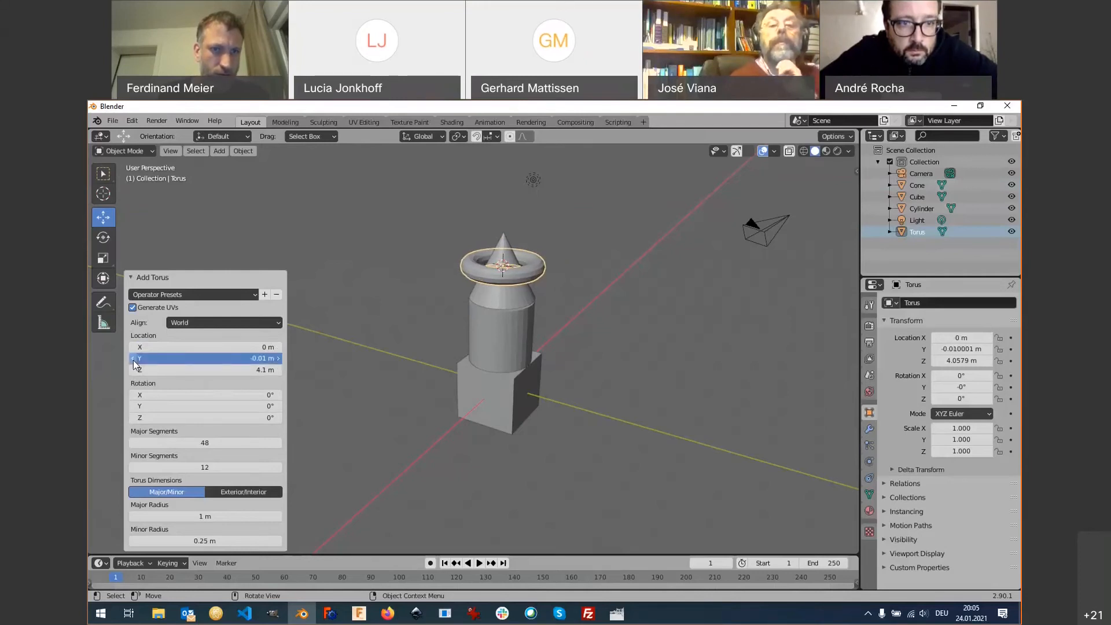
pyautogui.click(133, 360)
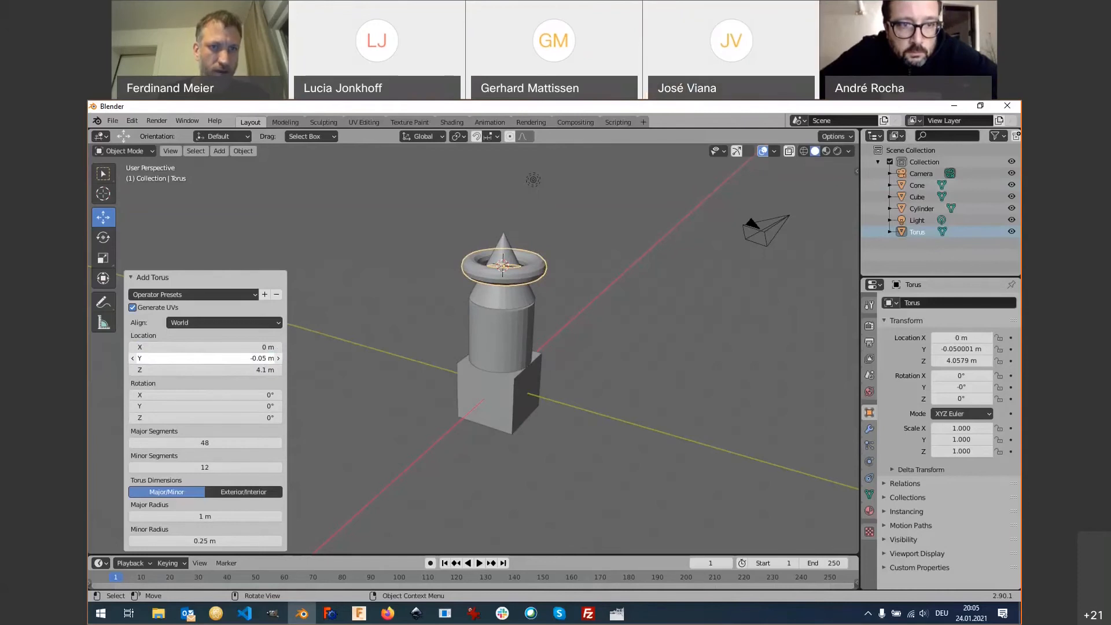
pyautogui.click(185, 361)
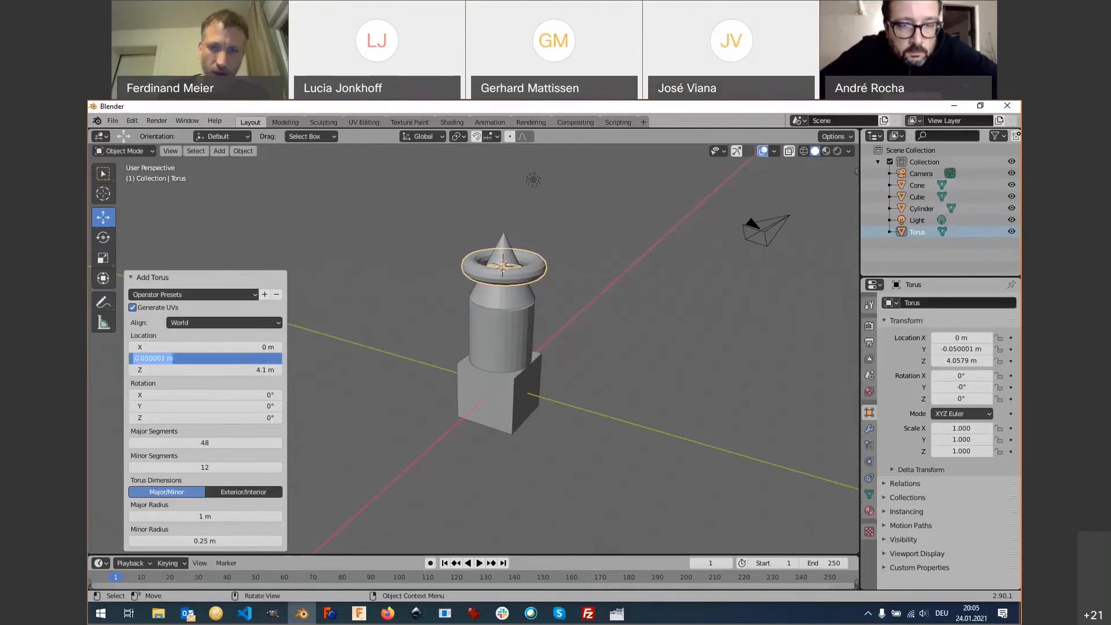
pyautogui.write('0')
pyautogui.press('Return')
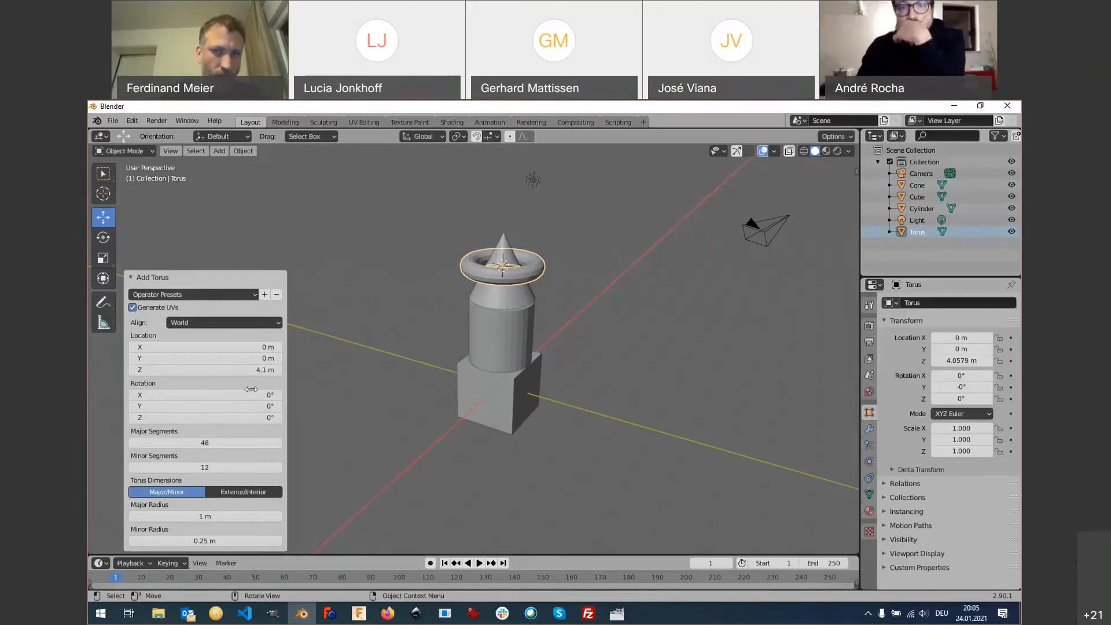
pyautogui.scroll(5, 502, 270)
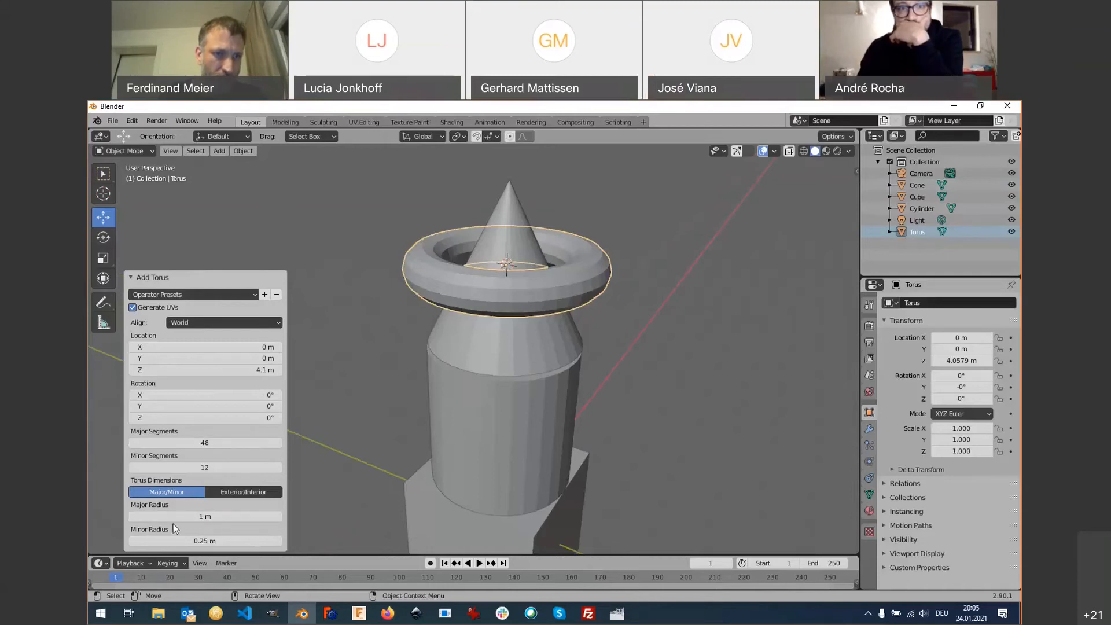
# Try different torus major radius and ring thickness values, checking the ring from below.
pyautogui.click(235, 277)
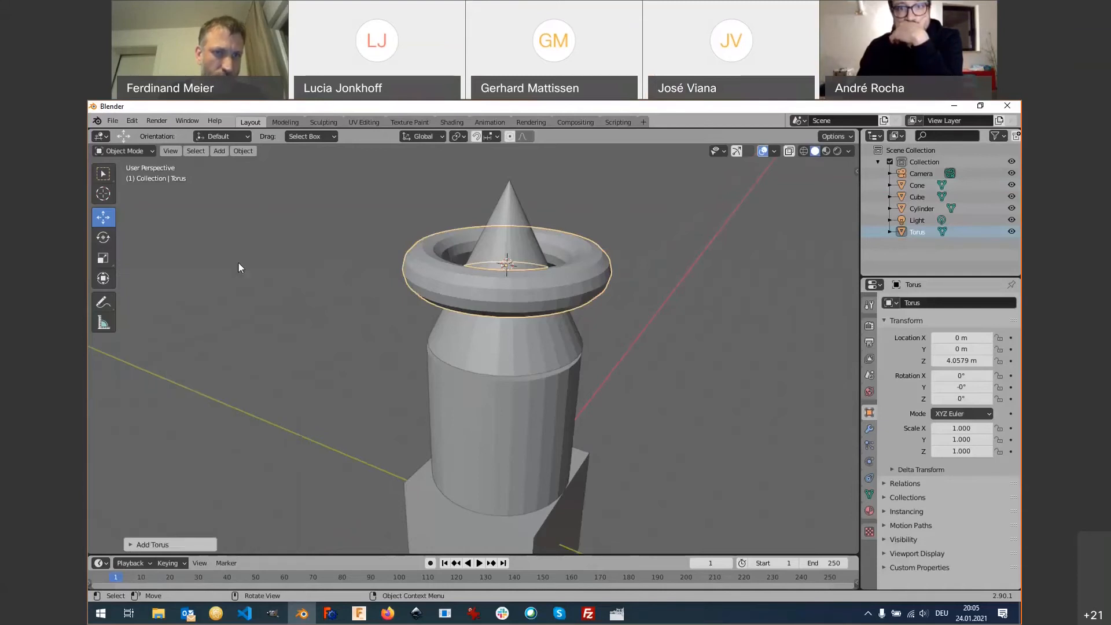
pyautogui.click(132, 544)
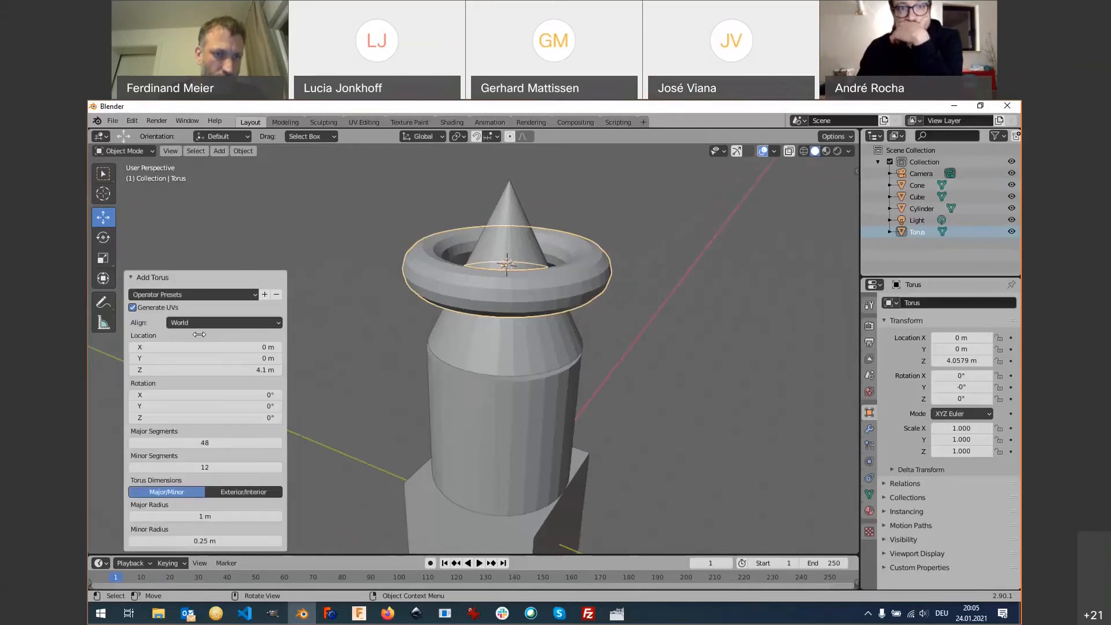
pyautogui.moveTo(213, 519)
pyautogui.mouseDown()
pyautogui.moveTo(249, 518)
pyautogui.moveTo(227, 518)
pyautogui.mouseUp()
pyautogui.moveTo(203, 543)
pyautogui.mouseDown()
pyautogui.moveTo(243, 543)
pyautogui.moveTo(220, 543)
pyautogui.mouseUp()
pyautogui.moveTo(450, 446); pyautogui.dragTo(380, 388, button='middle')
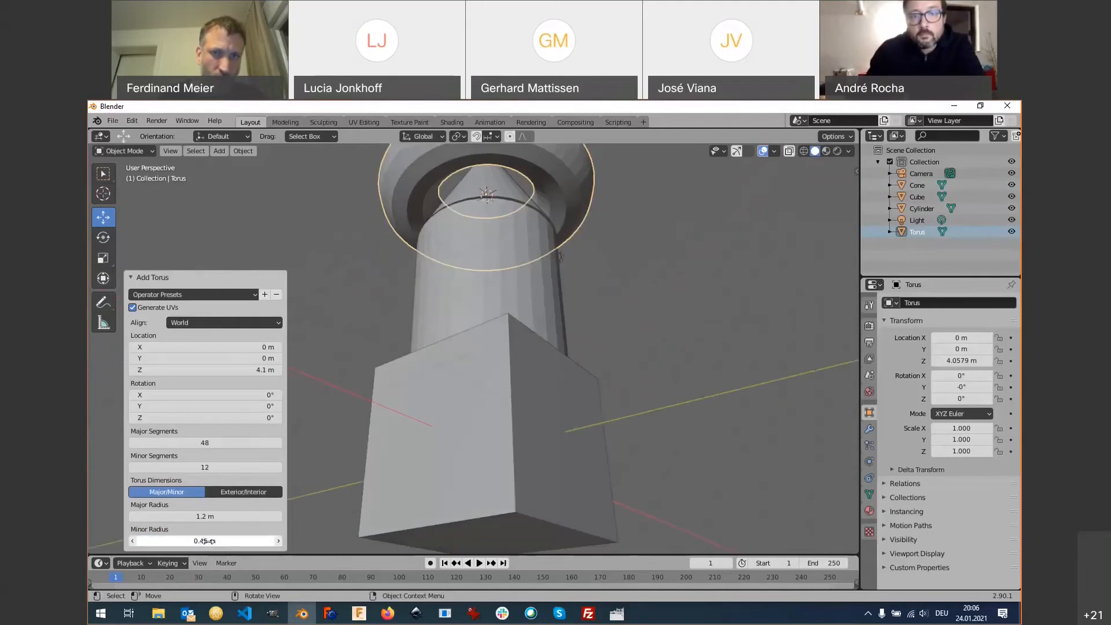
pyautogui.moveTo(207, 541); pyautogui.dragTo(235, 542)
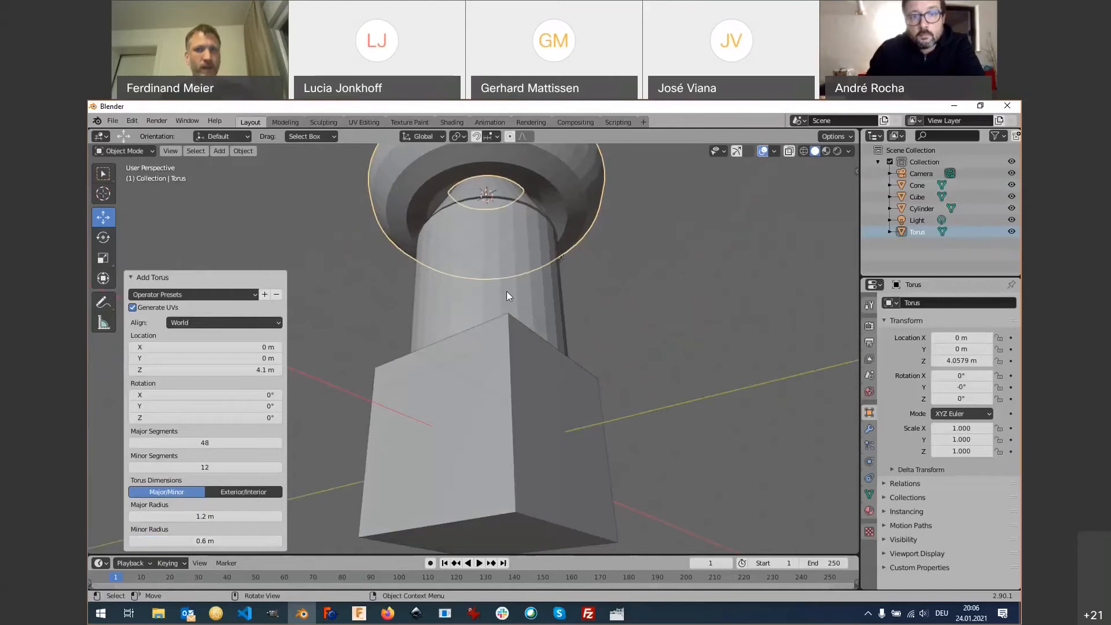
# Collapse the torus settings and delete the torus, leaving cube, cylinder and cone.
pyautogui.moveTo(505, 291); pyautogui.dragTo(468, 329, button='middle')
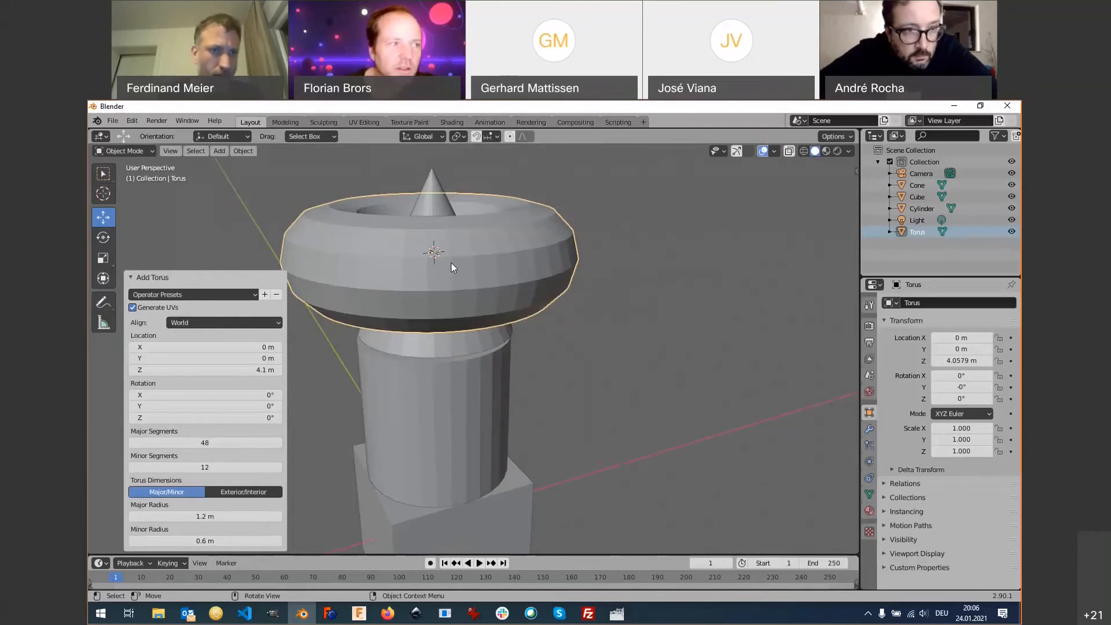
pyautogui.click(133, 278)
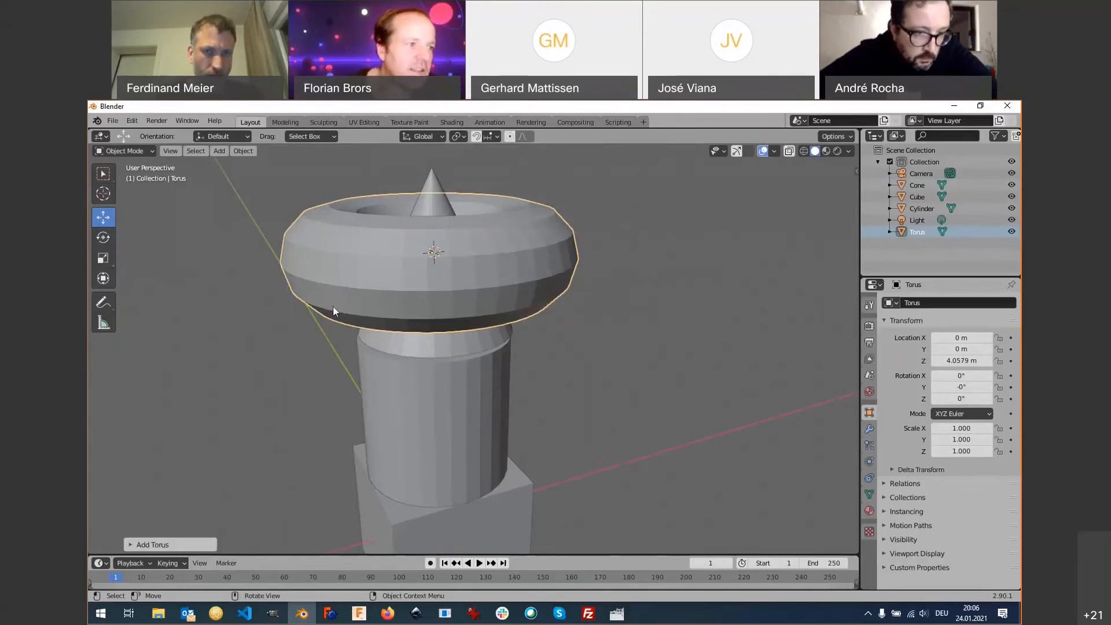
pyautogui.press('Delete')
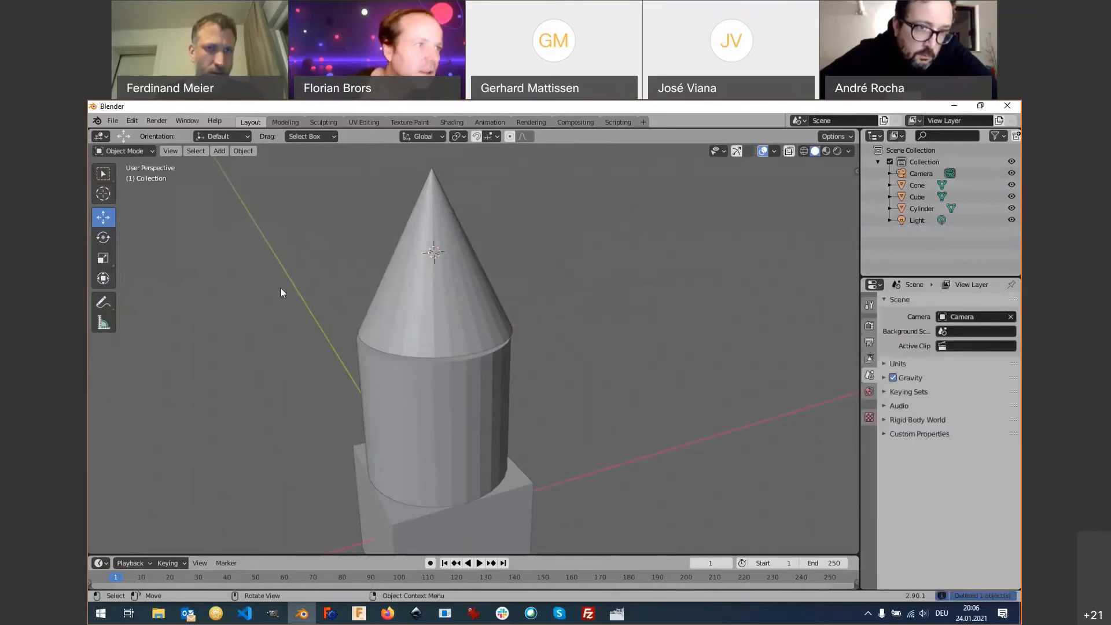
# Add a new torus, Torus.001, around the cone and expand its Add Torus settings.
pyautogui.hotkey('shift', 'a')
pyautogui.moveTo(280, 288)
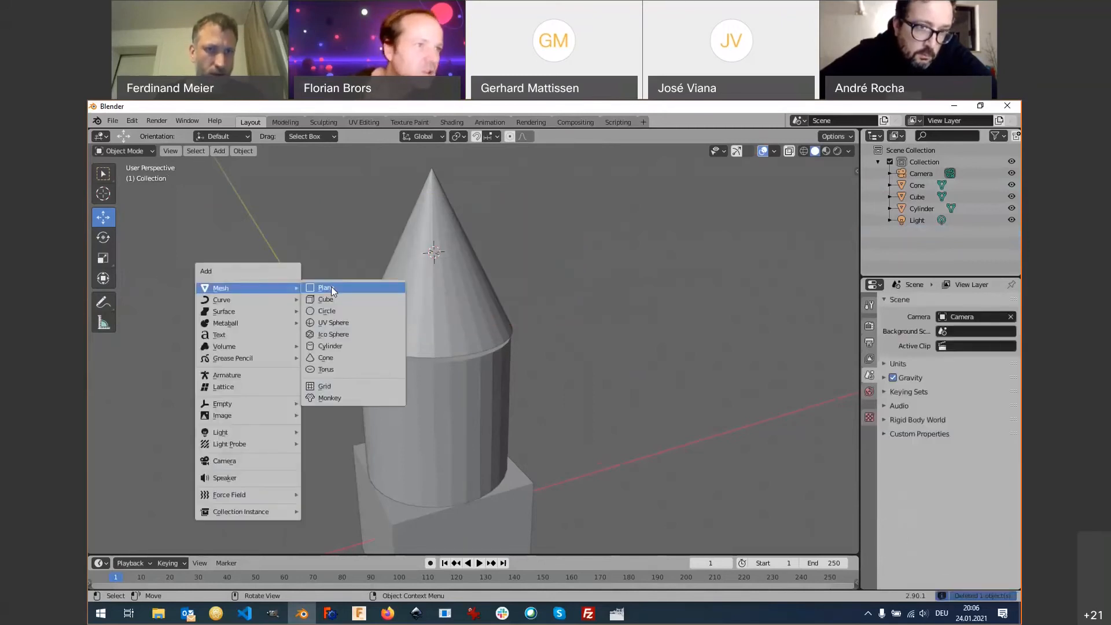
pyautogui.click(347, 369)
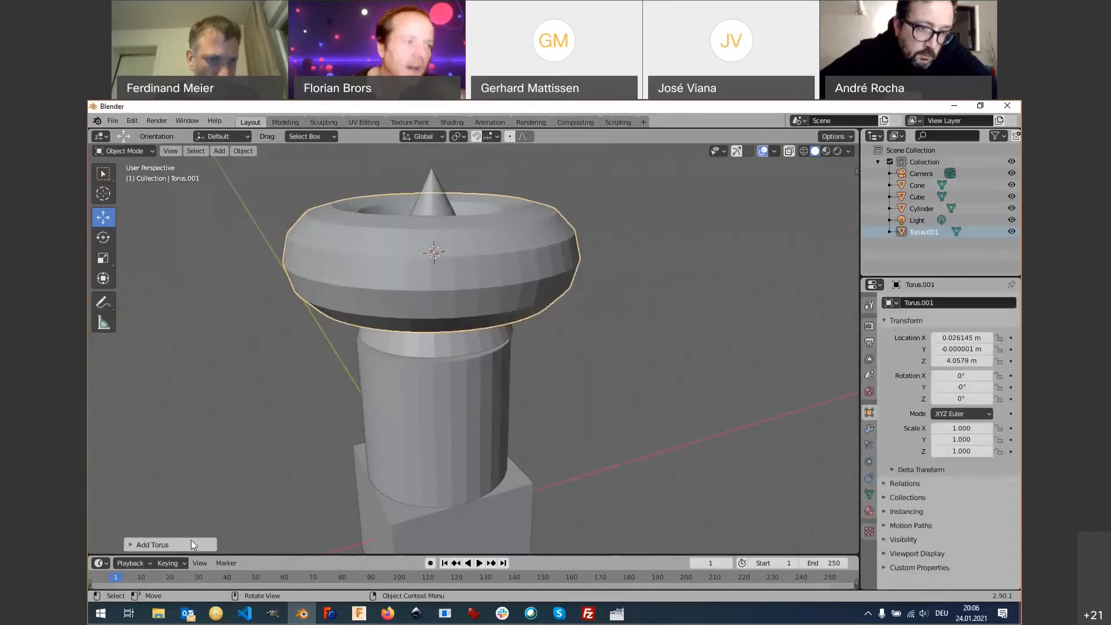
pyautogui.click(131, 546)
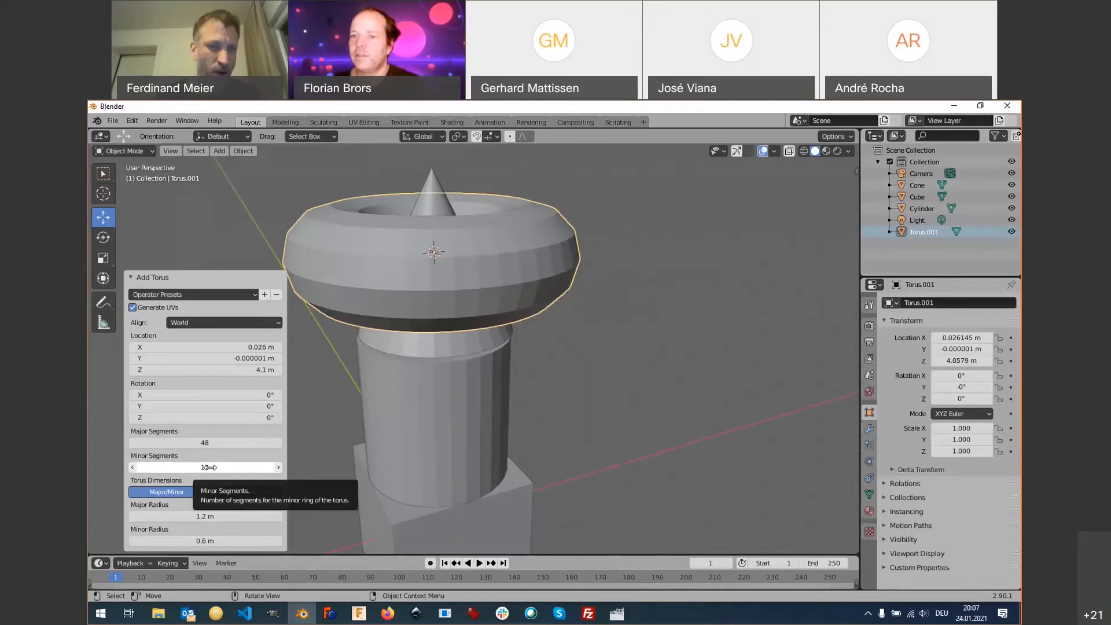
# Raise the torus minor segments step by step up to 23.
pyautogui.click(279, 468)
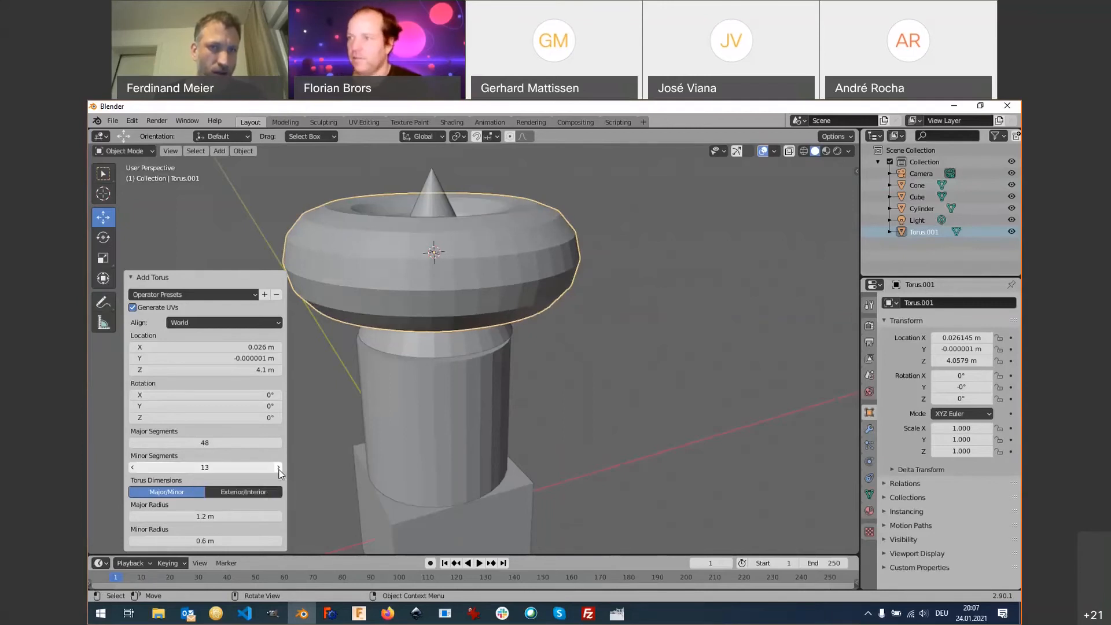
pyautogui.click(278, 468)
pyautogui.click(278, 468)
pyautogui.click(279, 468)
pyautogui.click(278, 467)
pyautogui.click(279, 468)
pyautogui.click(279, 467)
pyautogui.click(279, 467)
pyautogui.click(278, 468)
pyautogui.click(278, 467)
pyautogui.click(278, 468)
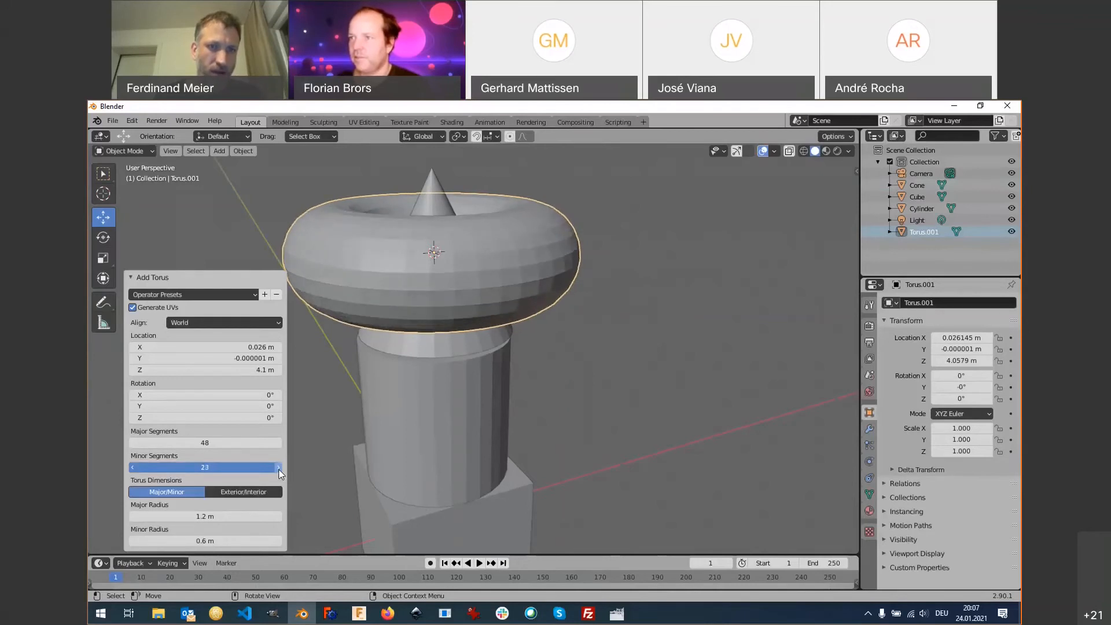
pyautogui.click(279, 467)
pyautogui.click(278, 468)
pyautogui.click(278, 468)
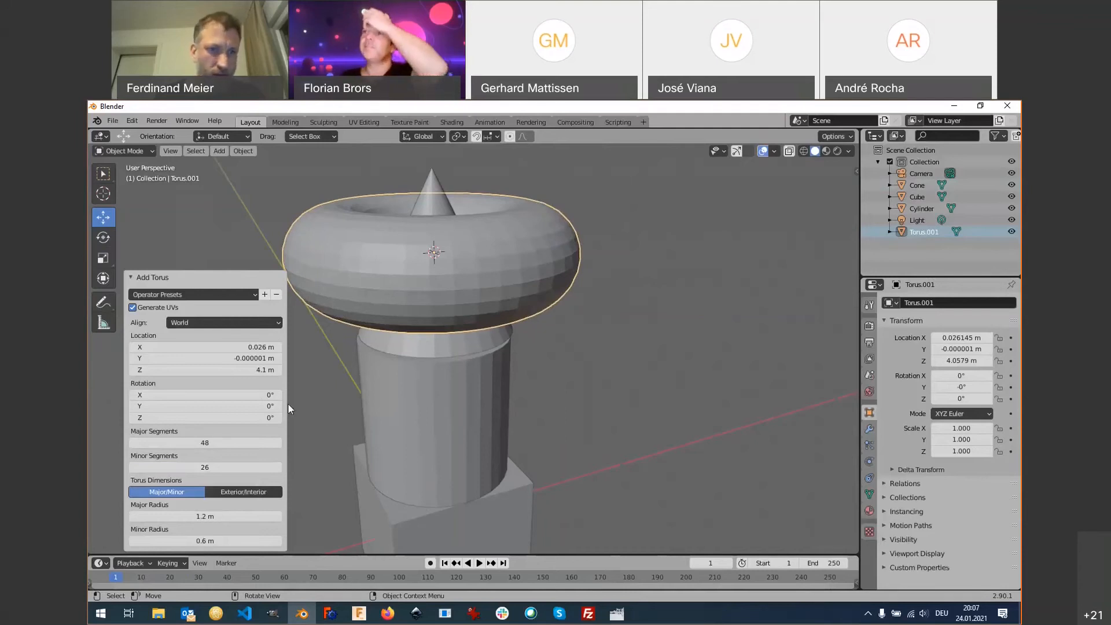
# Push the major segments up to 59, then drag them down to 3 for a triangular torus.
pyautogui.click(279, 443)
pyautogui.click(279, 443)
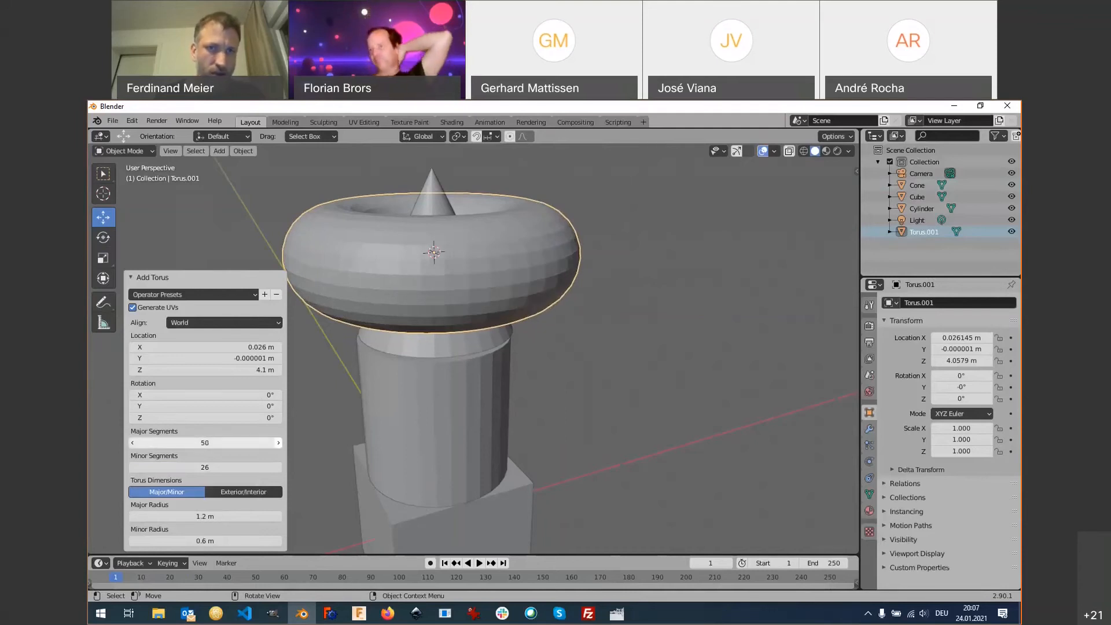
pyautogui.click(278, 443)
pyautogui.click(278, 443)
pyautogui.click(278, 443)
pyautogui.click(278, 443)
pyautogui.moveTo(278, 443); pyautogui.dragTo(347, 396)
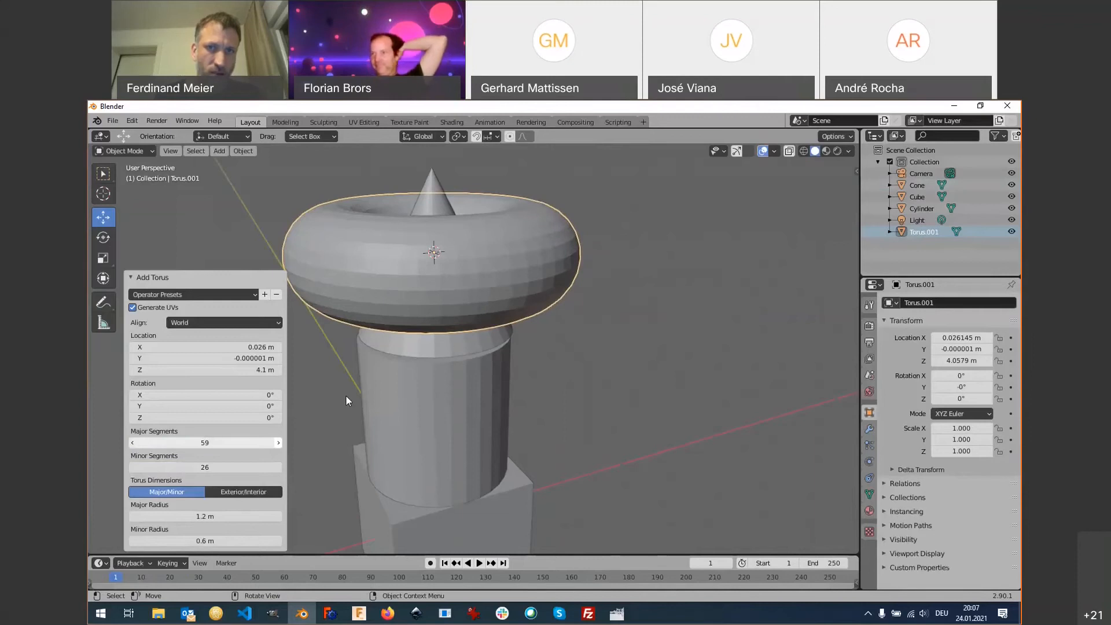
pyautogui.moveTo(205, 443); pyautogui.dragTo(130, 442)
pyautogui.moveTo(440, 255); pyautogui.dragTo(398, 353, button='middle')
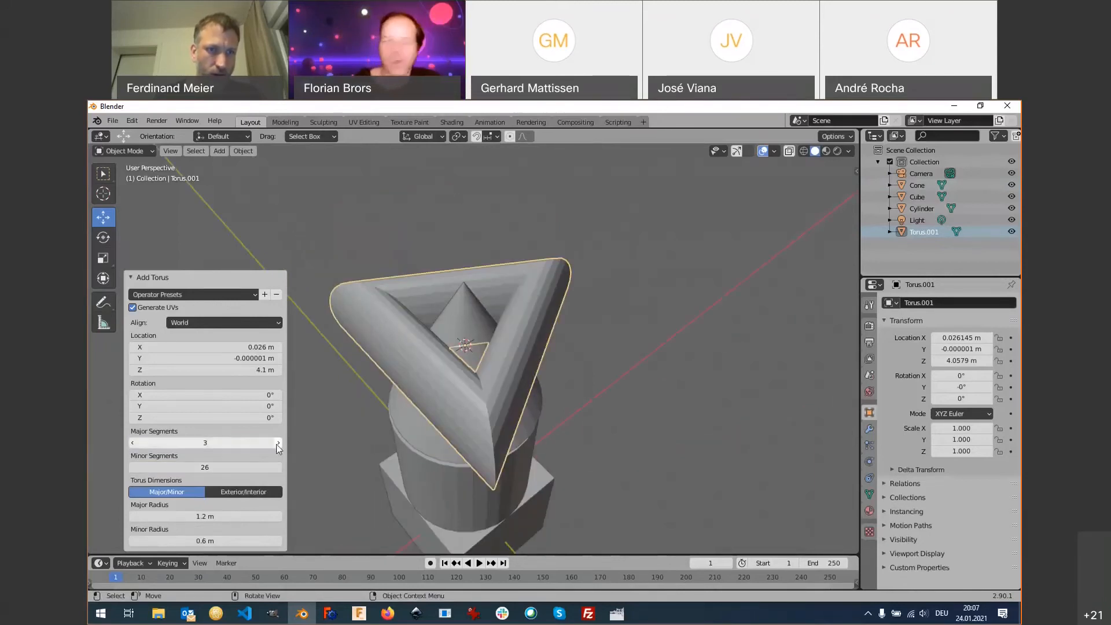
# Drop the minor segments to 3 for a triangular section, then raise major segments to 11.
pyautogui.moveTo(222, 470); pyautogui.dragTo(191, 470)
pyautogui.moveTo(439, 416); pyautogui.dragTo(401, 367, button='middle')
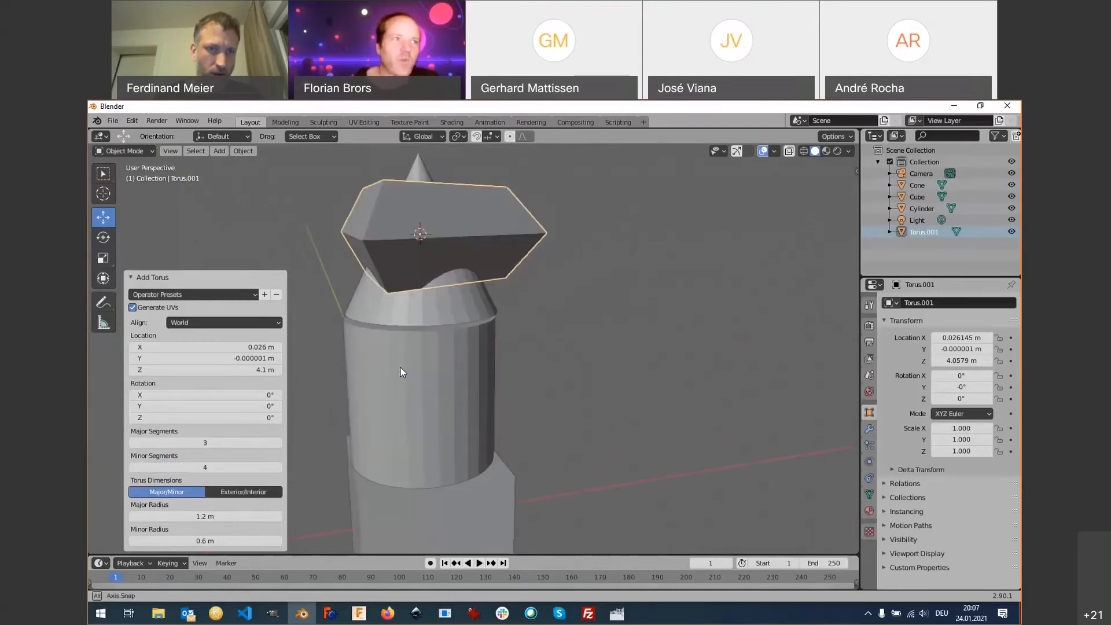
pyautogui.click(133, 469)
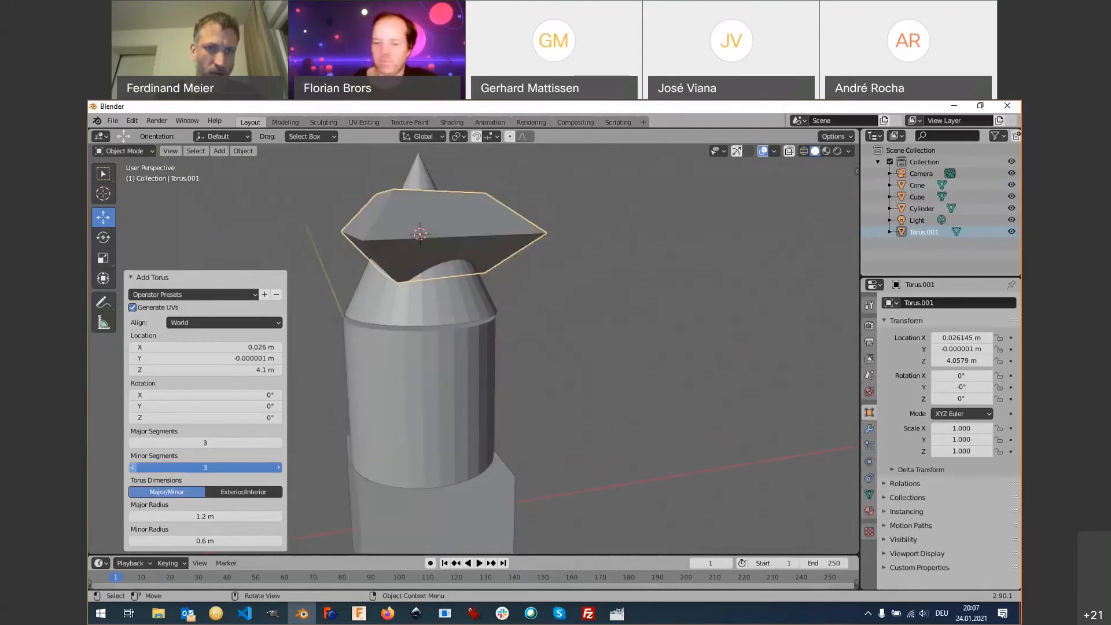
pyautogui.moveTo(371, 399); pyautogui.dragTo(533, 318, button='middle')
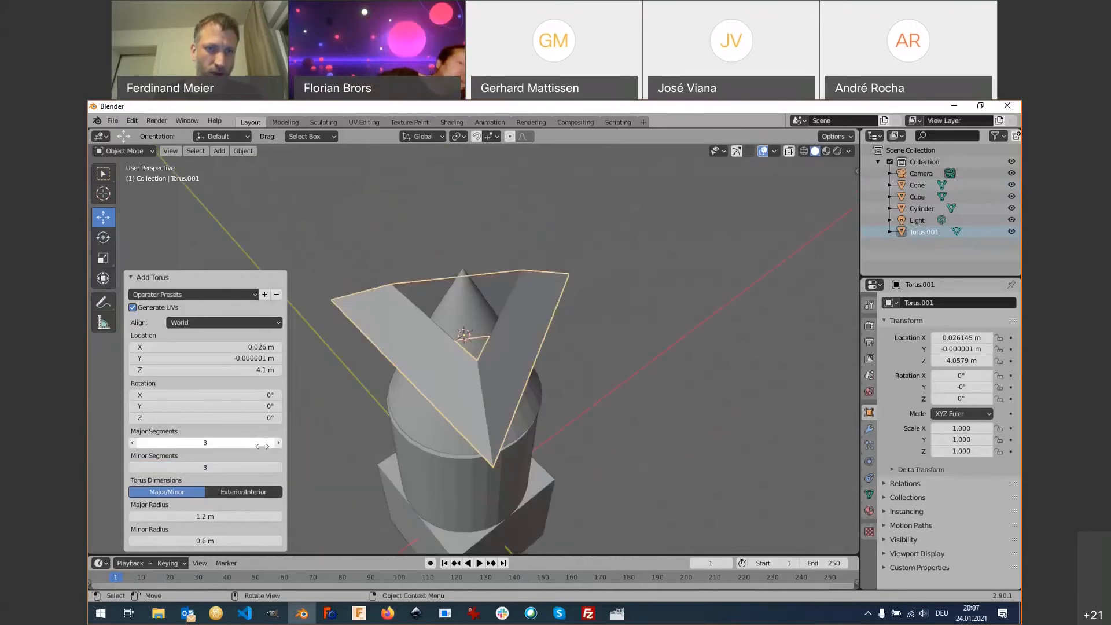
pyautogui.moveTo(205, 442); pyautogui.dragTo(242, 453)
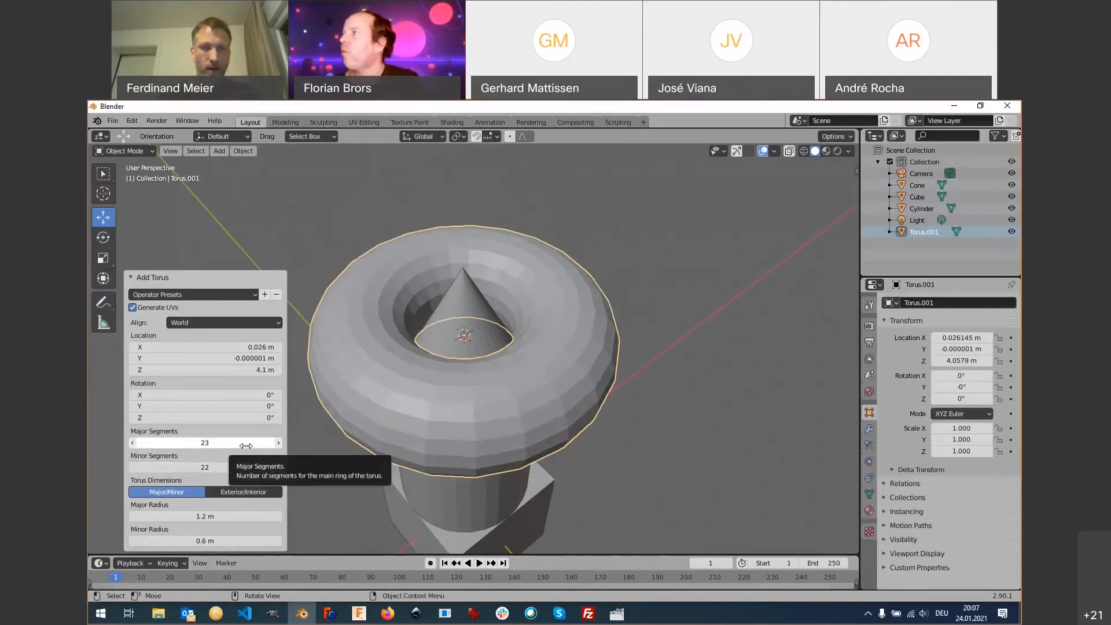
pyautogui.moveTo(246, 446); pyautogui.dragTo(416, 376, button='middle')
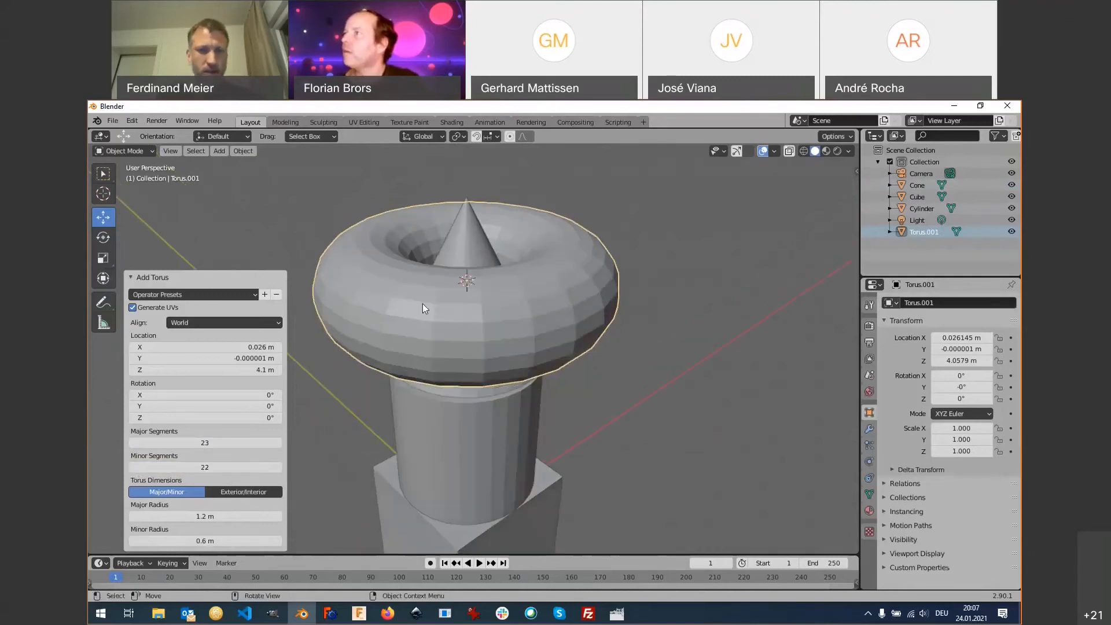
# Apply Shade Smooth to the torus.
pyautogui.rightClick(454, 317)
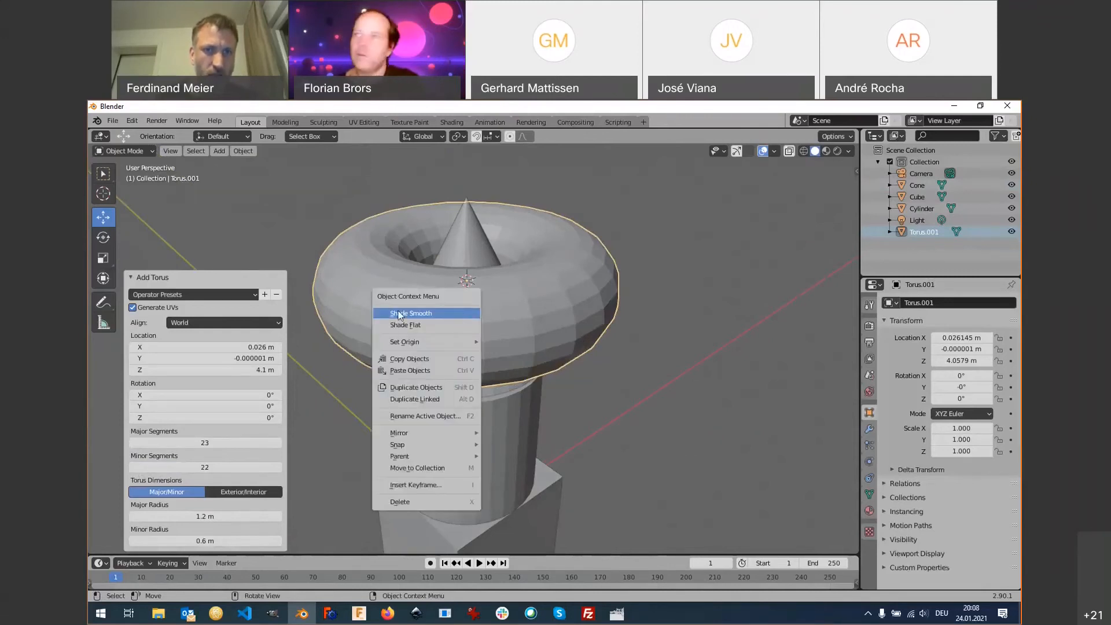
pyautogui.click(433, 314)
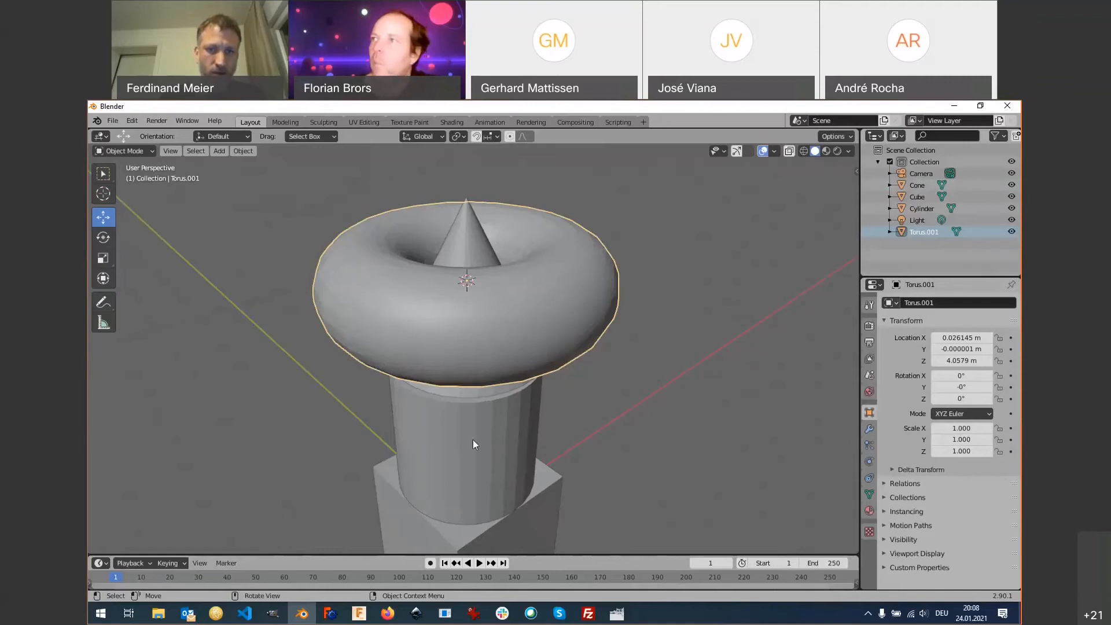
pyautogui.scroll(-2, 474, 439)
pyautogui.scroll(-1, 472, 413)
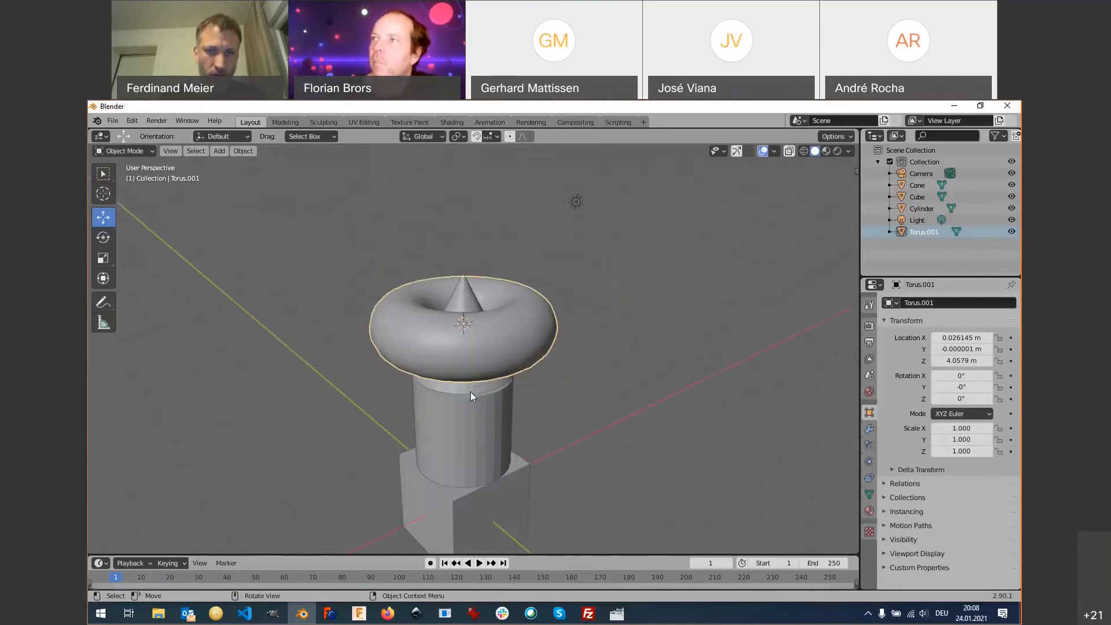
# Select the cone and apply Shade Flat to it.
pyautogui.click(470, 391)
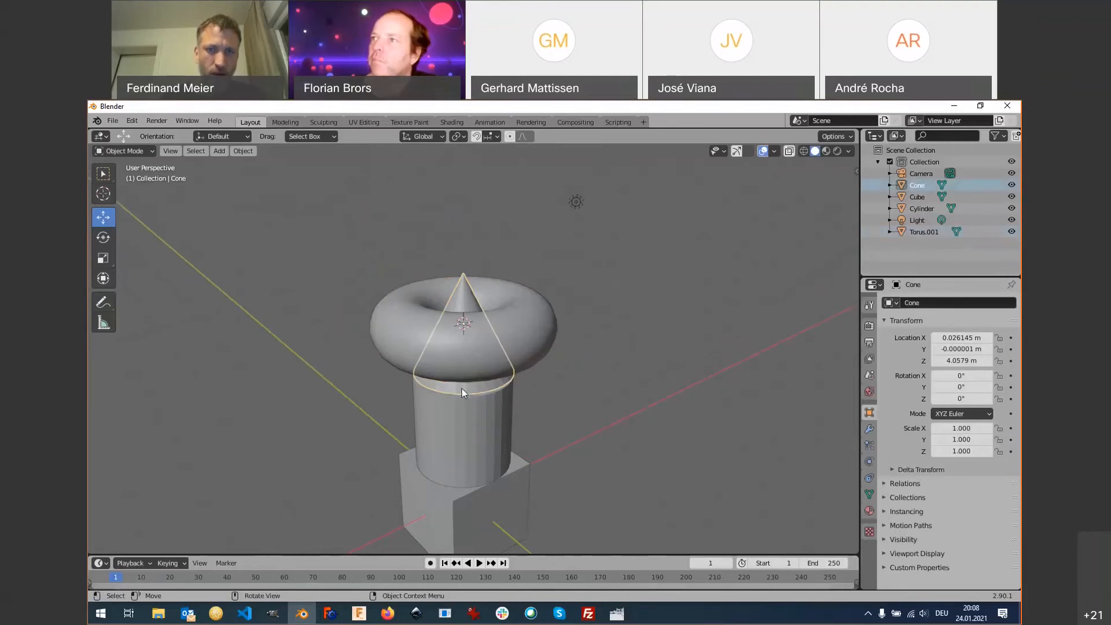
pyautogui.rightClick(462, 388)
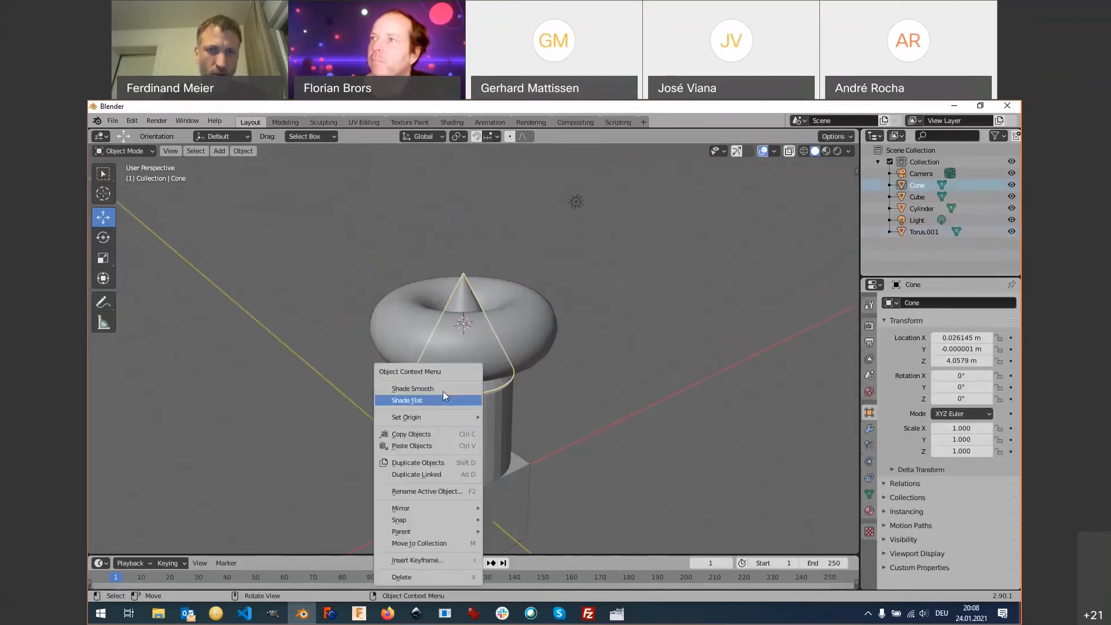
pyautogui.click(446, 399)
pyautogui.scroll(-2, 446, 398)
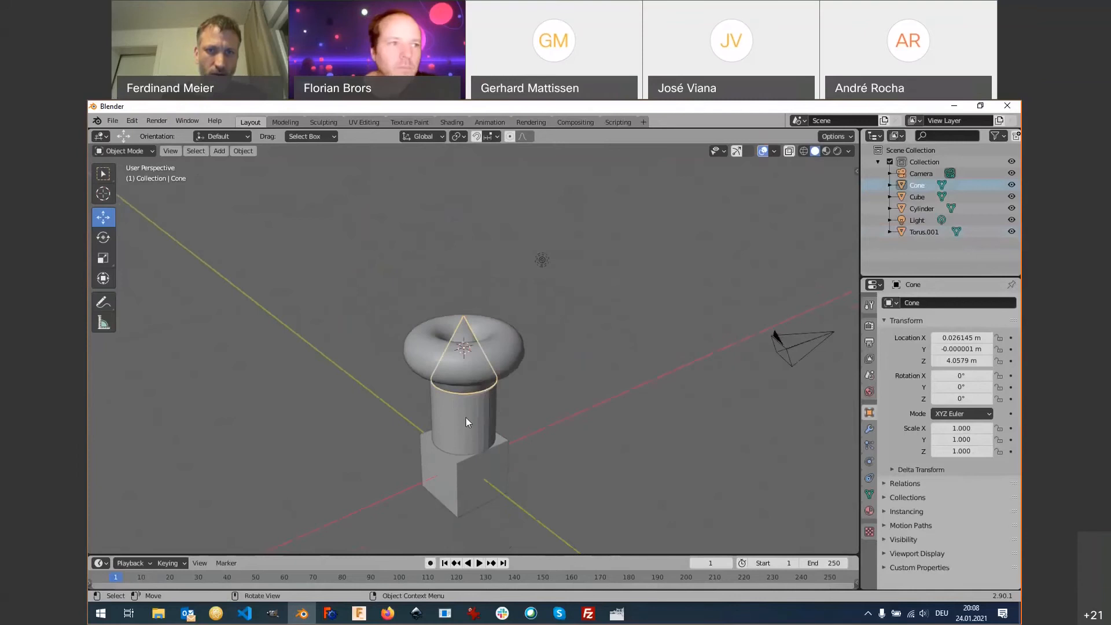
pyautogui.scroll(5, 466, 418)
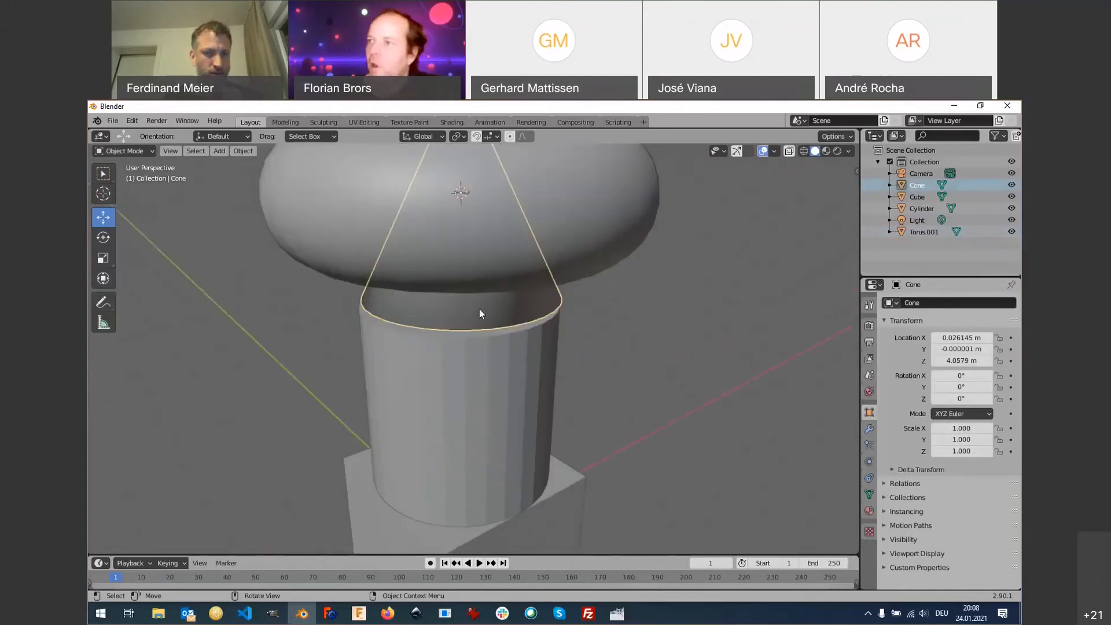
# Select the cylinder and apply Shade Smooth to it.
pyautogui.click(496, 402)
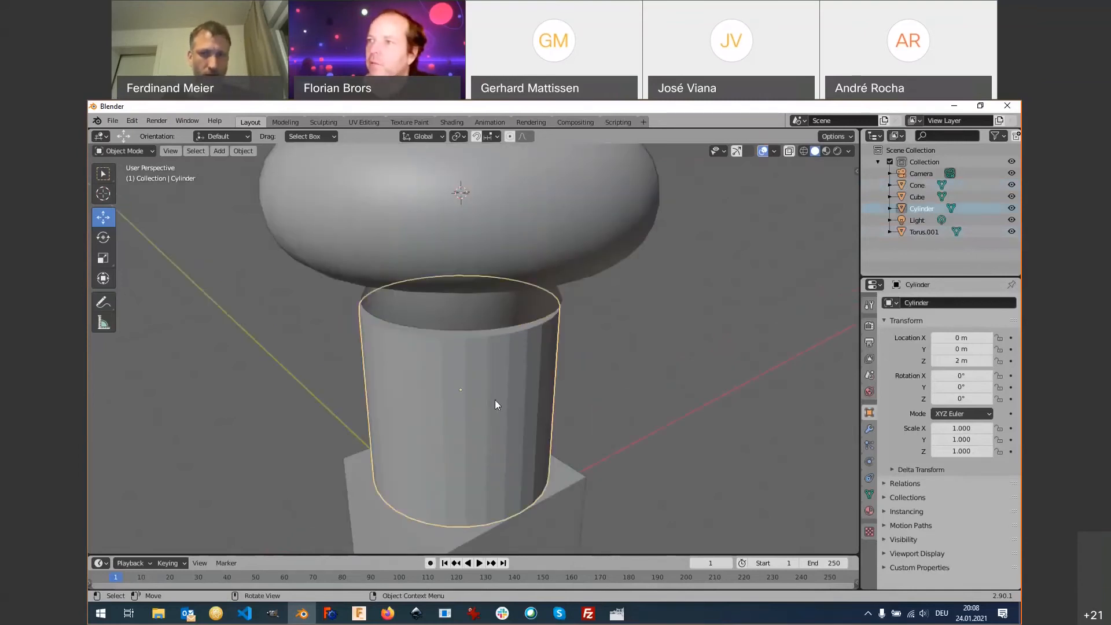
pyautogui.rightClick(495, 400)
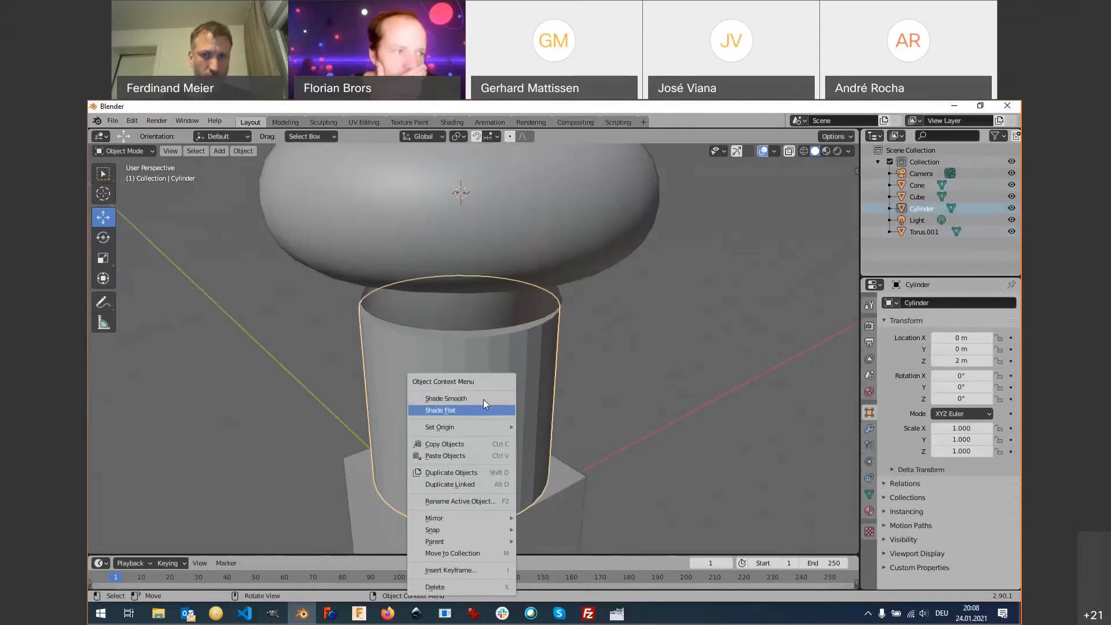
pyautogui.click(483, 399)
pyautogui.moveTo(482, 396)
pyautogui.mouseDown(button='middle')
pyautogui.moveTo(442, 397)
pyautogui.moveTo(485, 392)
pyautogui.moveTo(448, 387)
pyautogui.moveTo(336, 404)
pyautogui.moveTo(407, 398)
pyautogui.mouseUp(button='middle')
pyautogui.scroll(-6, 406, 399)
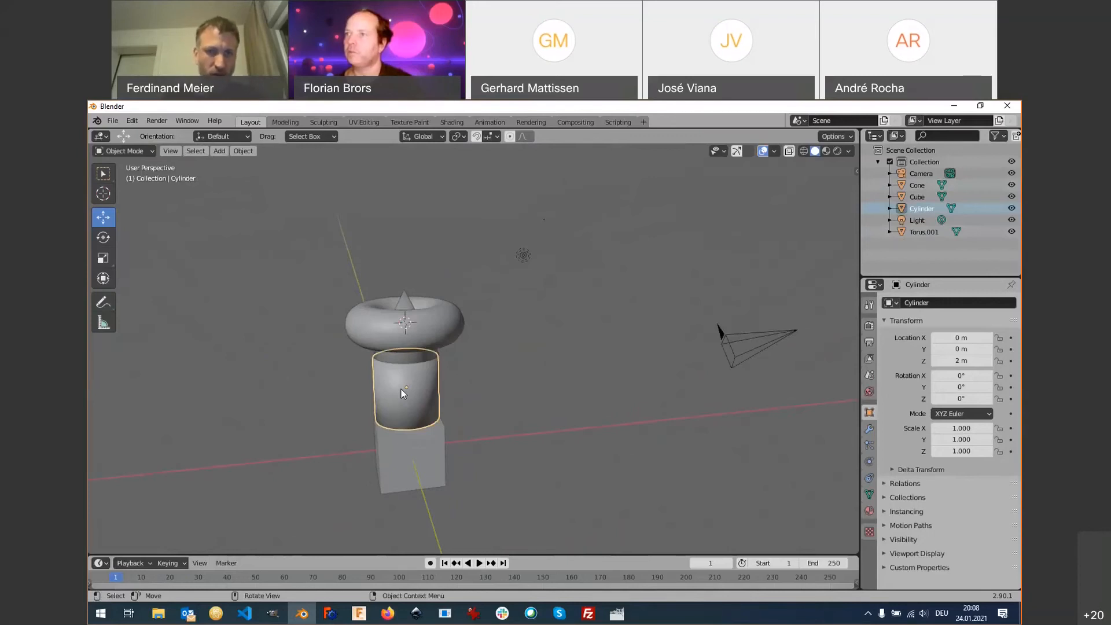
pyautogui.scroll(1, 401, 389)
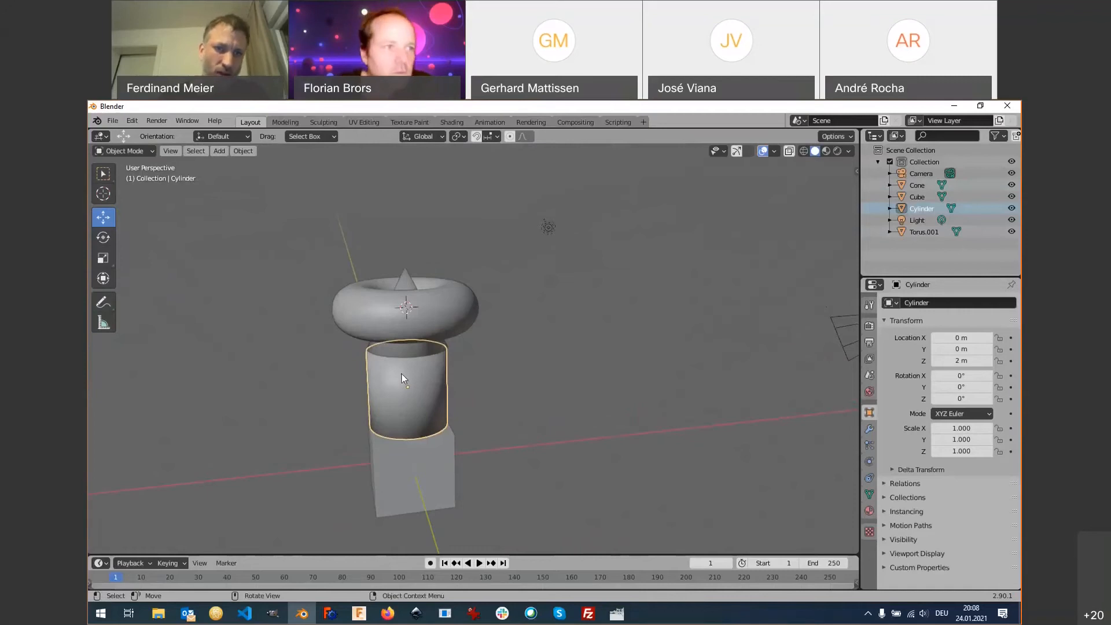
# Isolate the cylinder with View > Local View > Toggle Local View.
pyautogui.click(171, 152)
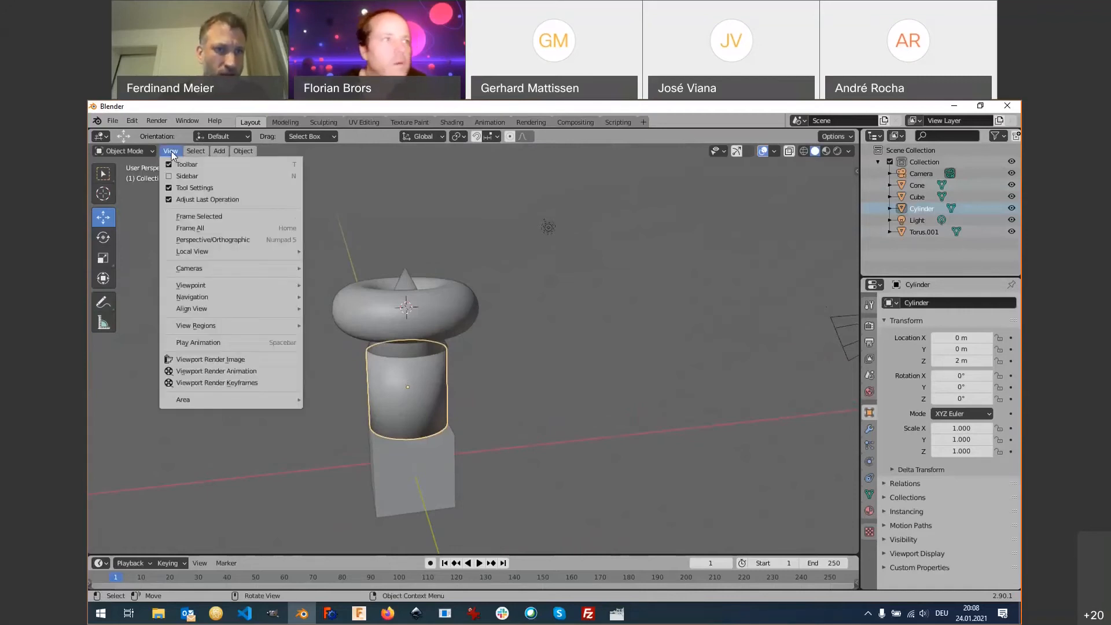
pyautogui.moveTo(197, 252)
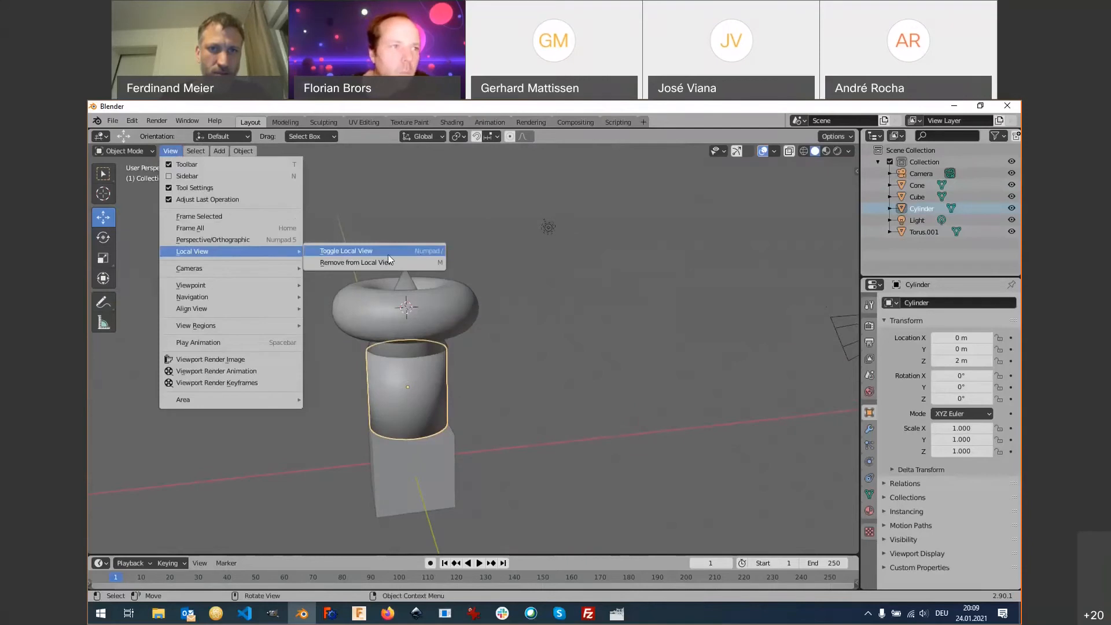
pyautogui.click(331, 255)
pyautogui.scroll(-2, 460, 341)
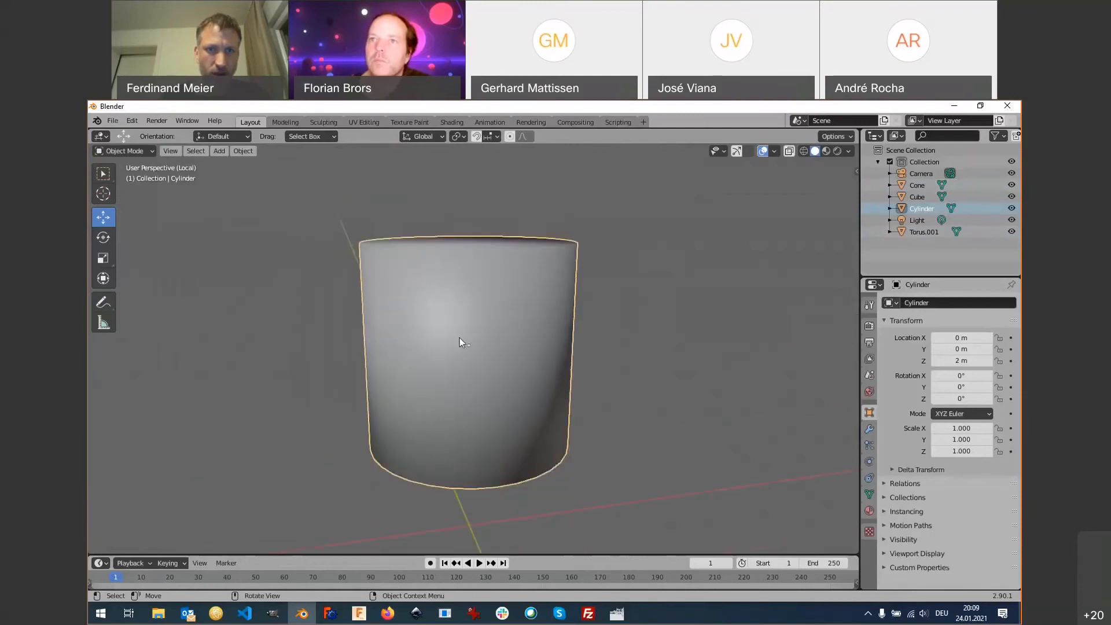
# Inspect the isolated cylinder from top view (Numpad 7) and several orbited side angles.
pyautogui.moveTo(460, 338); pyautogui.dragTo(435, 359, button='middle')
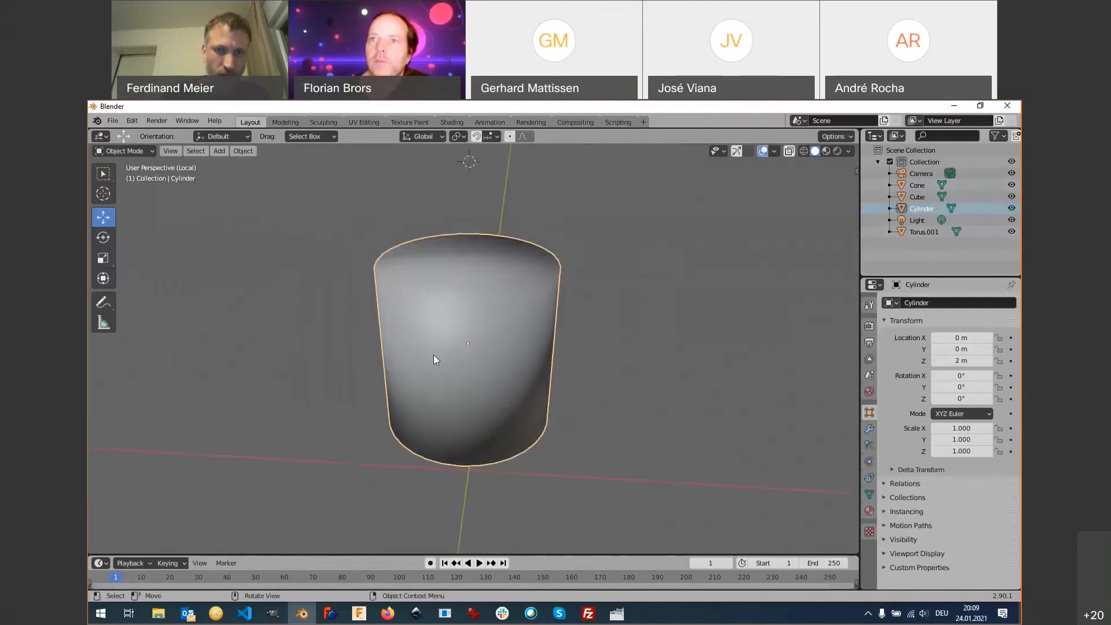
pyautogui.press('KP_7')
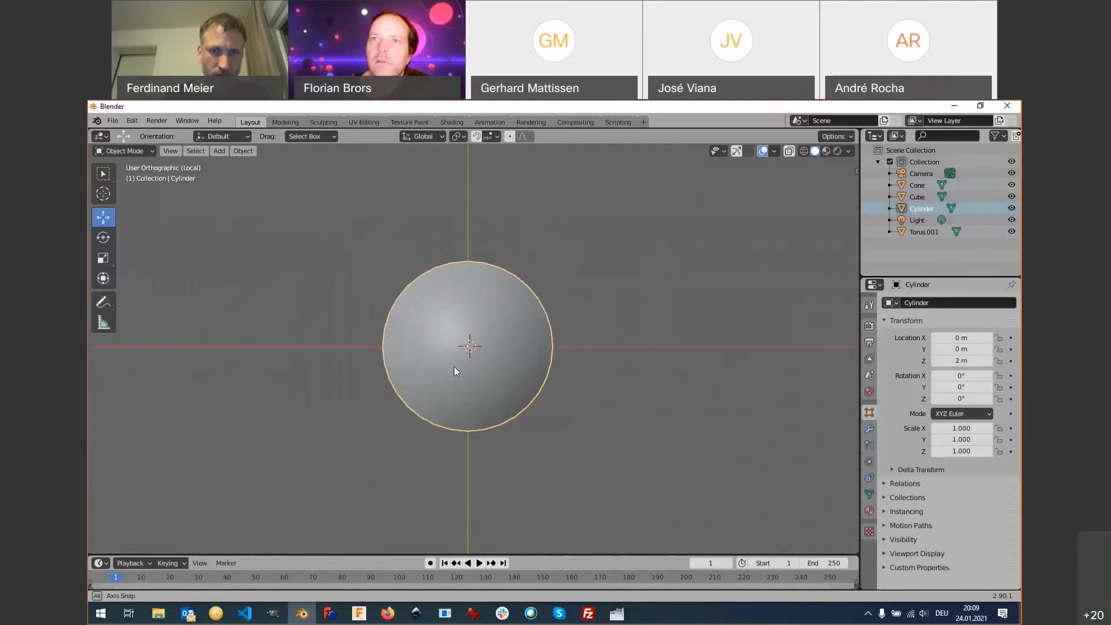
pyautogui.moveTo(433, 355); pyautogui.dragTo(407, 266, button='middle')
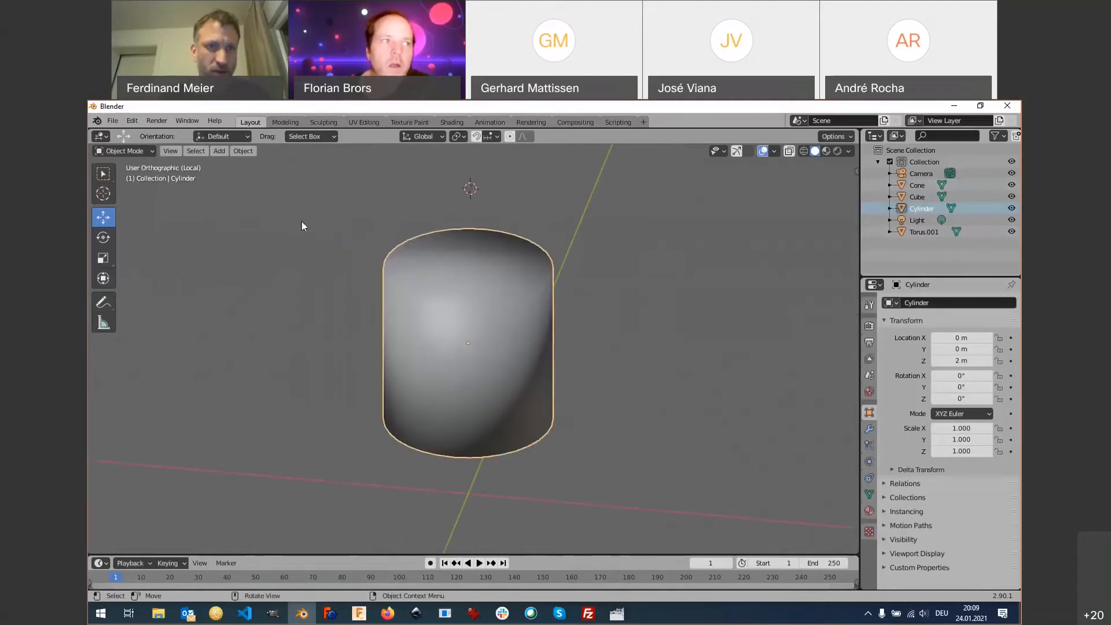
pyautogui.click(171, 152)
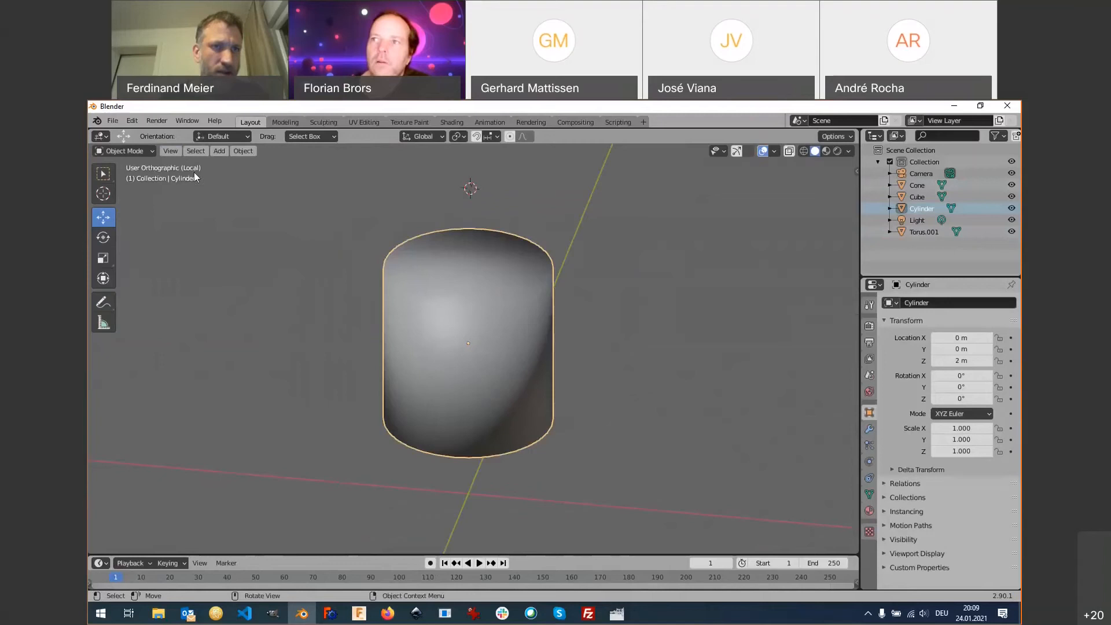
pyautogui.moveTo(272, 240); pyautogui.dragTo(258, 320, button='middle')
pyautogui.moveTo(257, 318); pyautogui.dragTo(287, 303, button='middle')
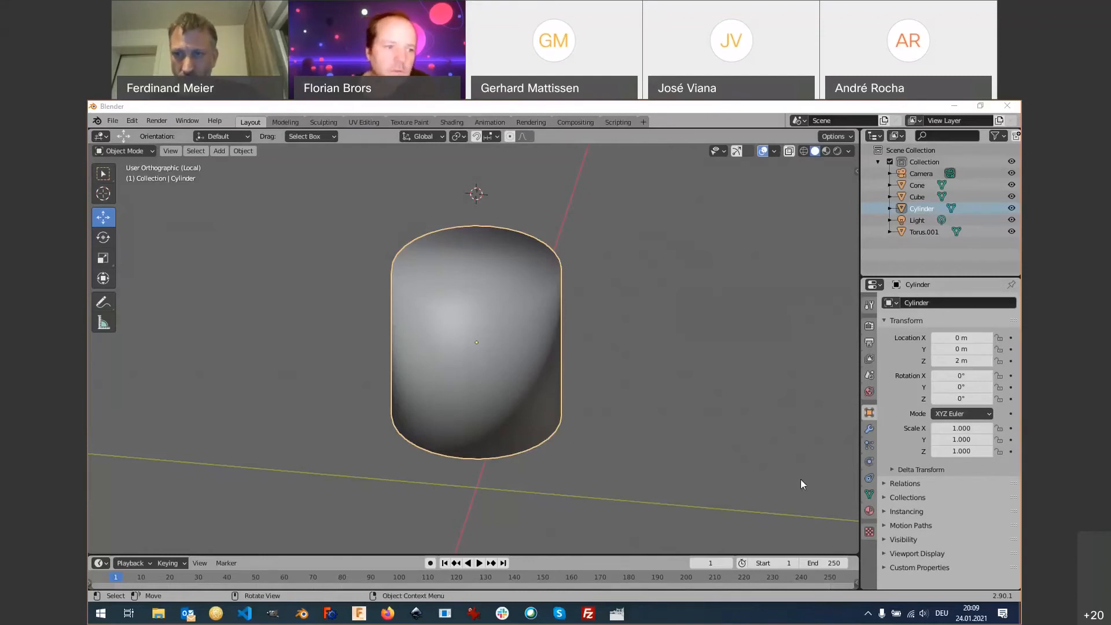
# Enable Auto Smooth at 30° in the cylinder's Object Data Normals settings.
pyautogui.click(869, 496)
pyautogui.click(885, 502)
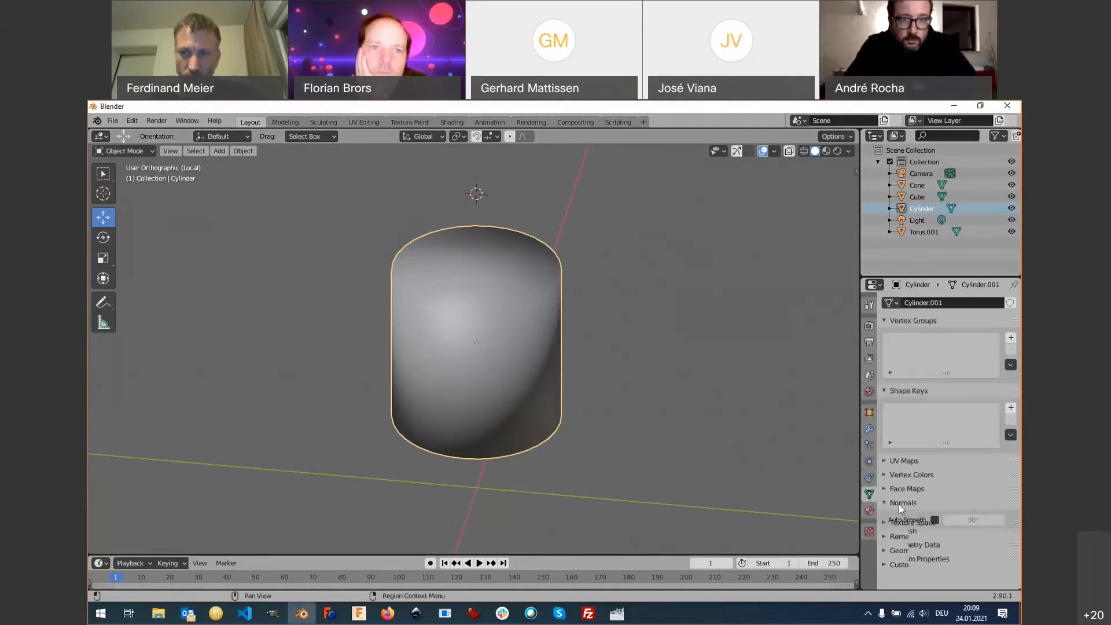
pyautogui.click(936, 520)
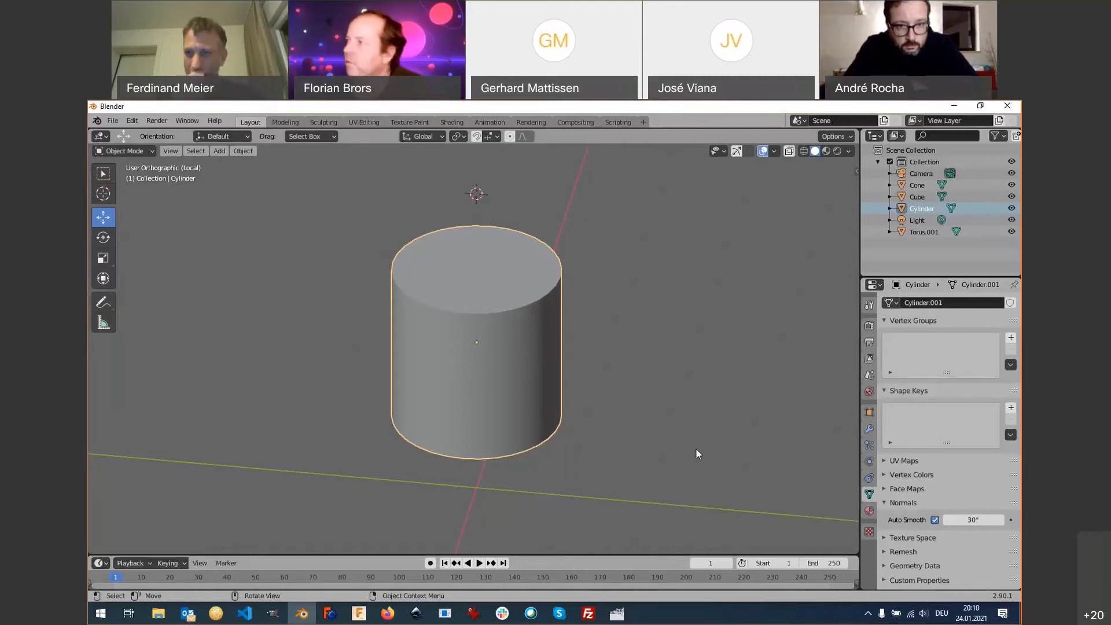
pyautogui.scroll(-2, 479, 405)
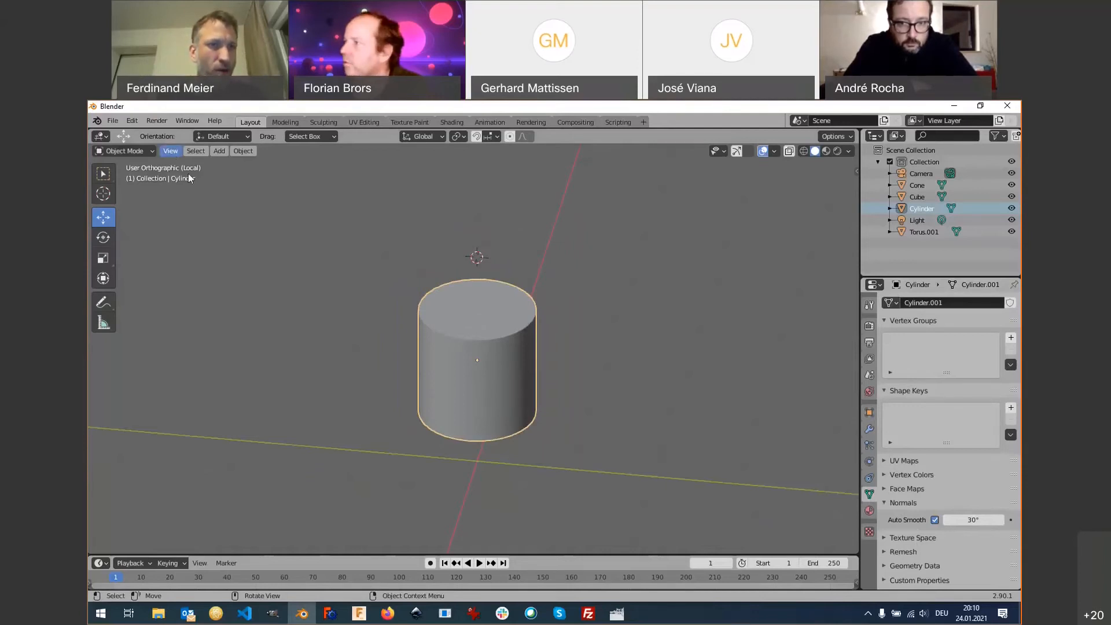
# Exit local view to restore the whole cube–cylinder–cone tower, then select the torus.
pyautogui.click(170, 150)
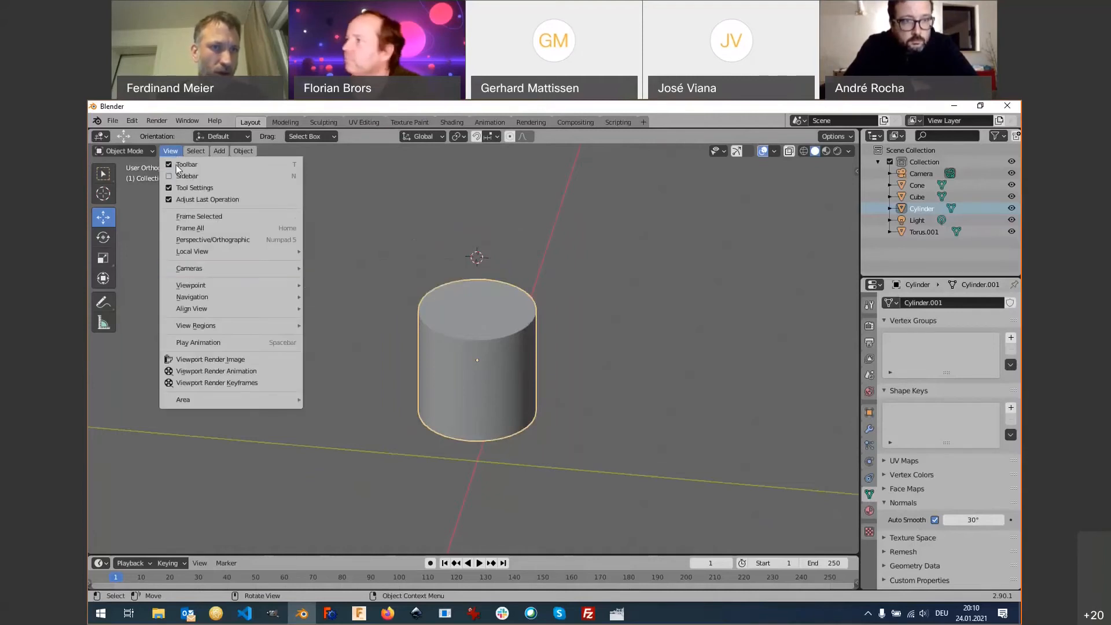
pyautogui.moveTo(201, 255)
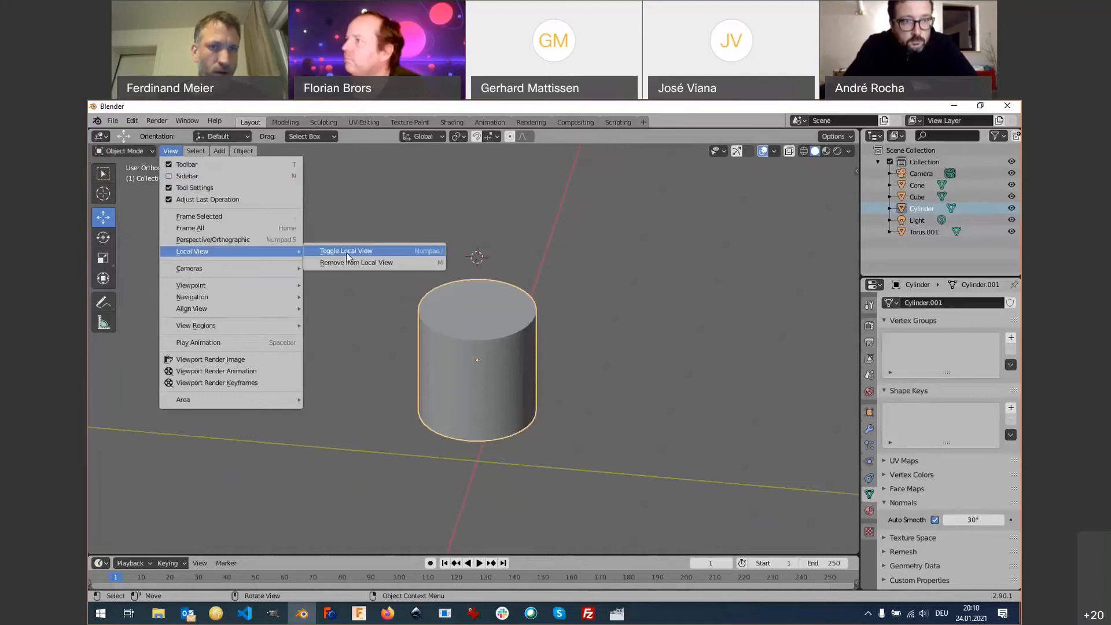
pyautogui.click(376, 255)
pyautogui.moveTo(357, 256); pyautogui.dragTo(340, 412, button='middle')
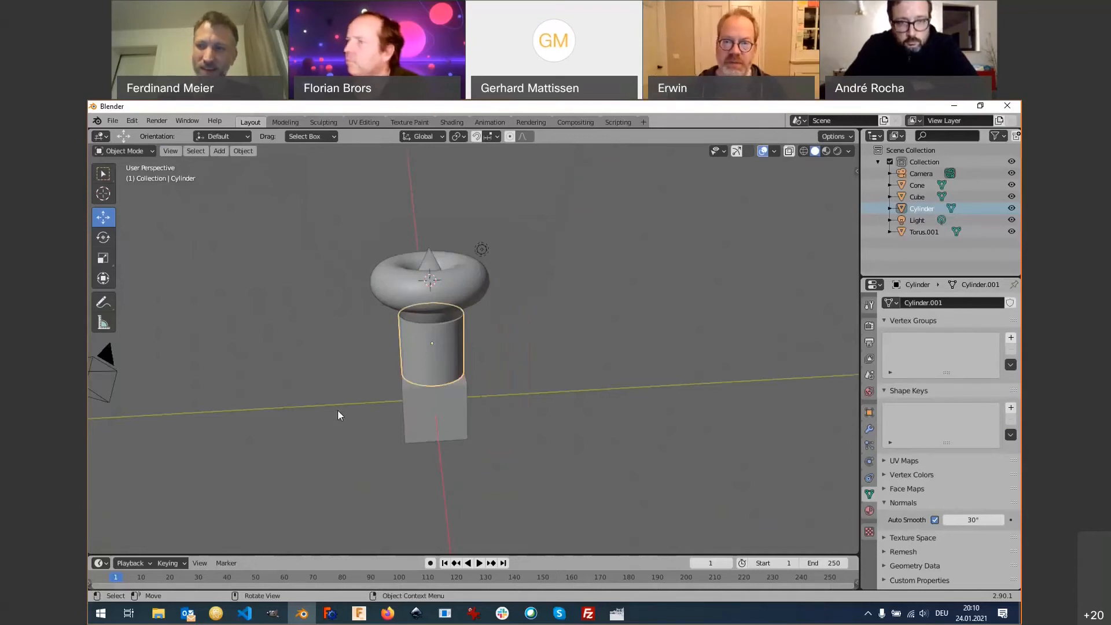
pyautogui.click(381, 298)
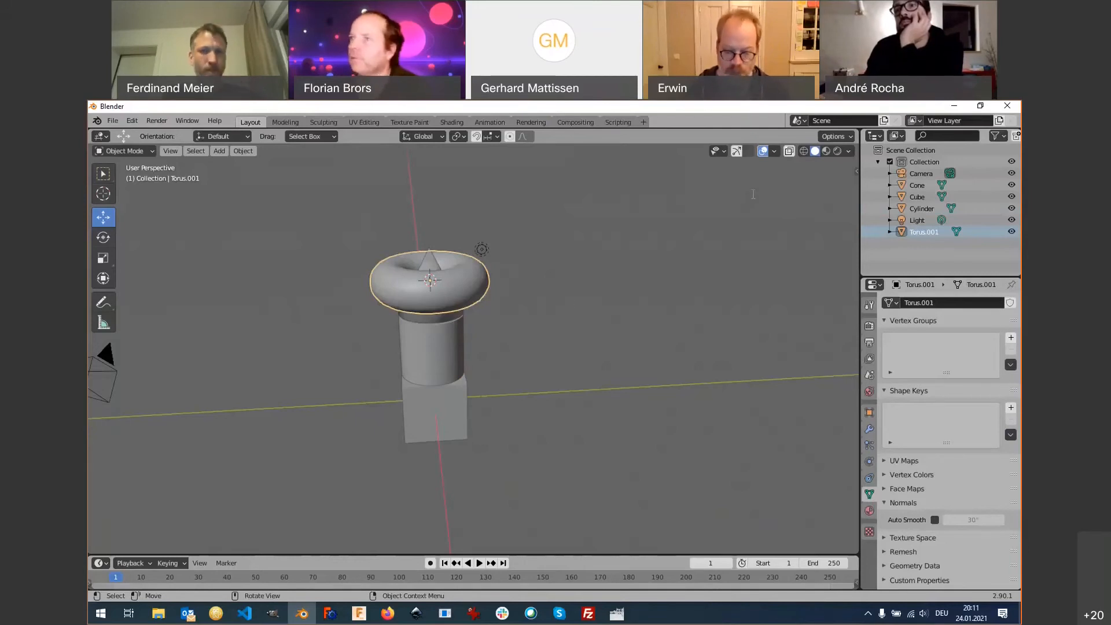
pyautogui.moveTo(568, 302); pyautogui.dragTo(431, 377, button='middle')
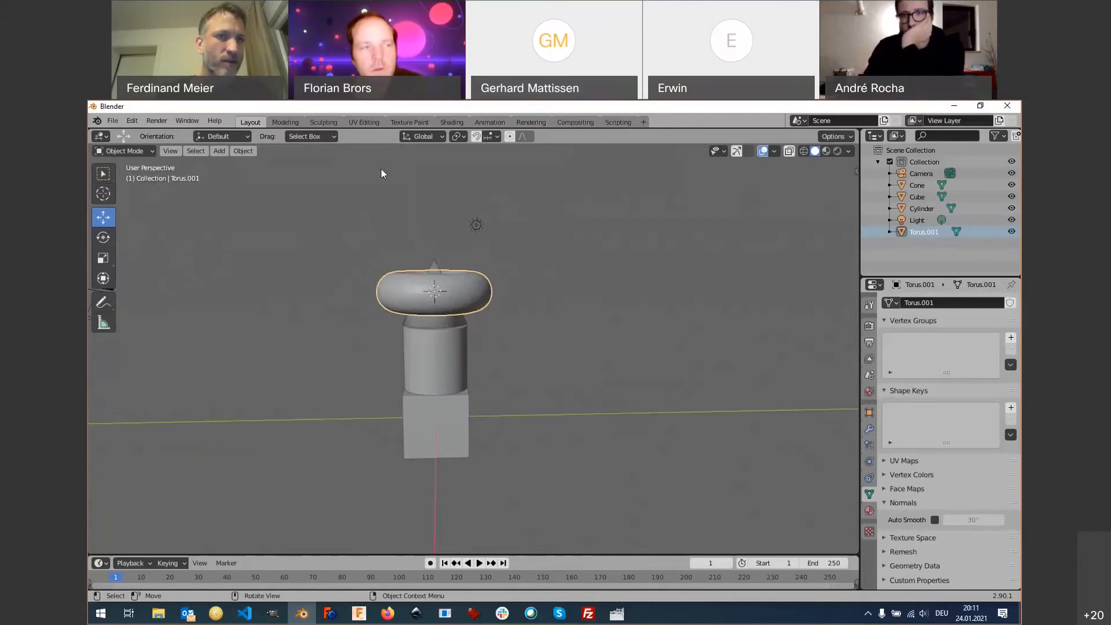
# Start a new General file, discarding the old scene's unsaved changes.
pyautogui.click(116, 123)
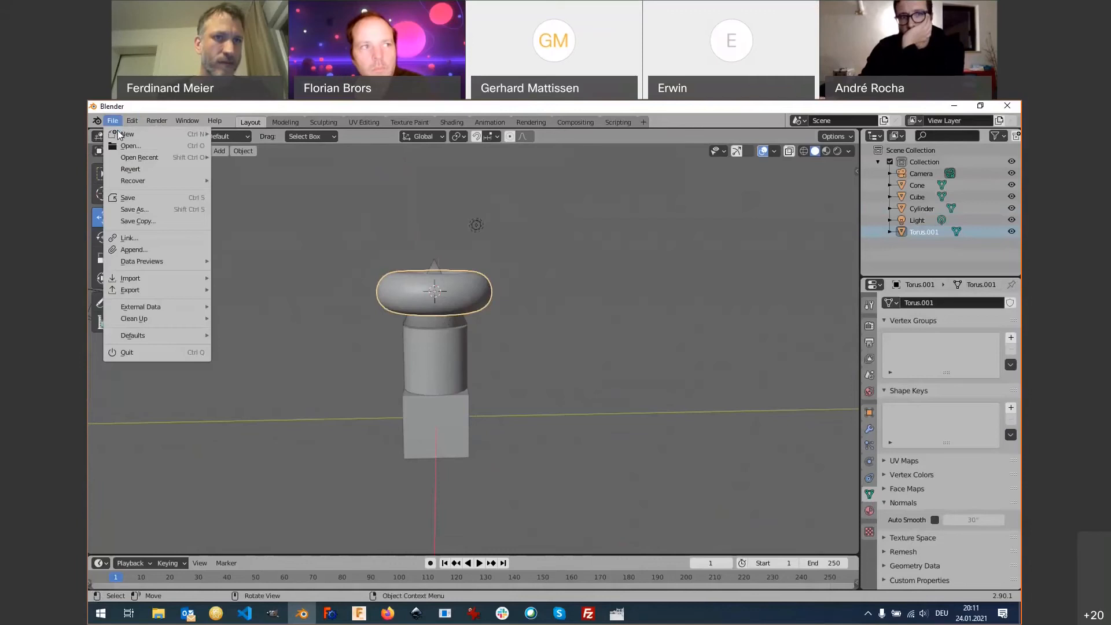
pyautogui.moveTo(122, 135)
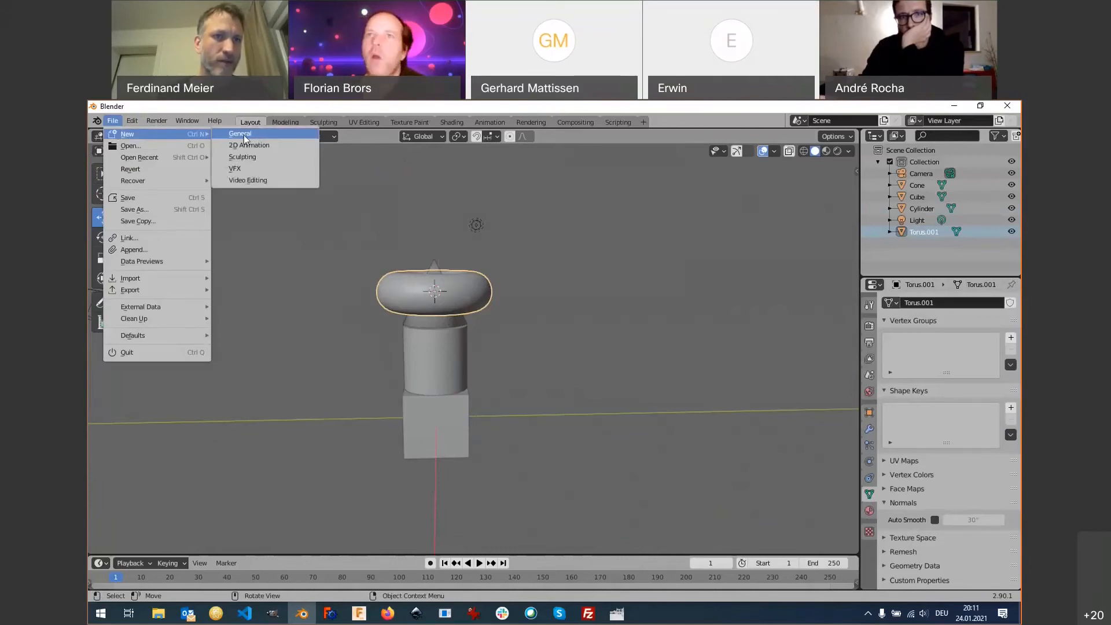
pyautogui.click(241, 135)
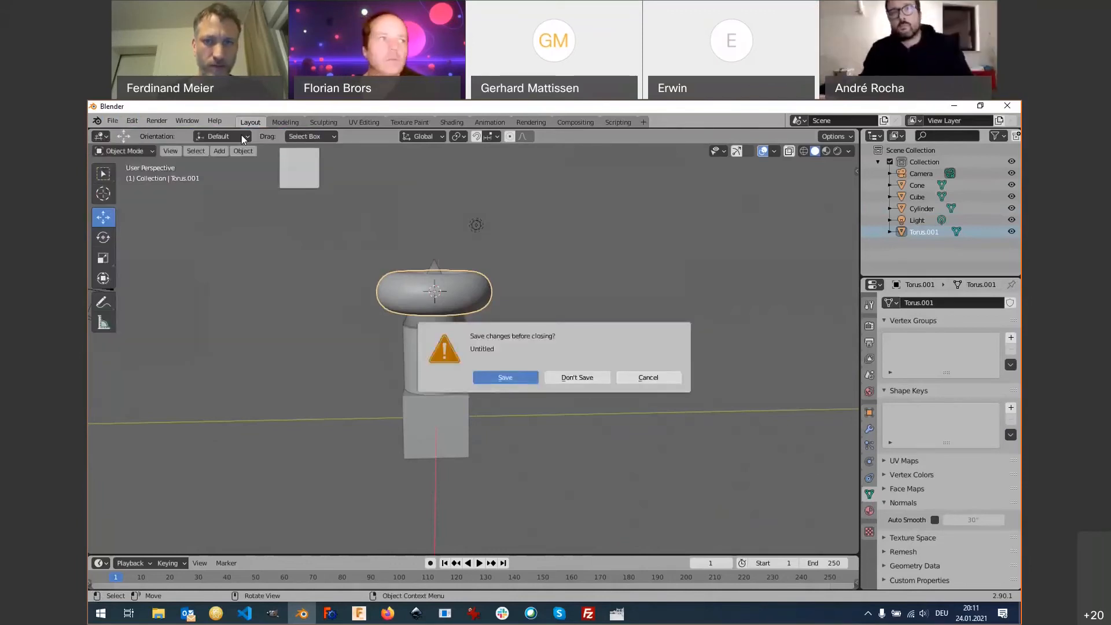
pyautogui.click(579, 378)
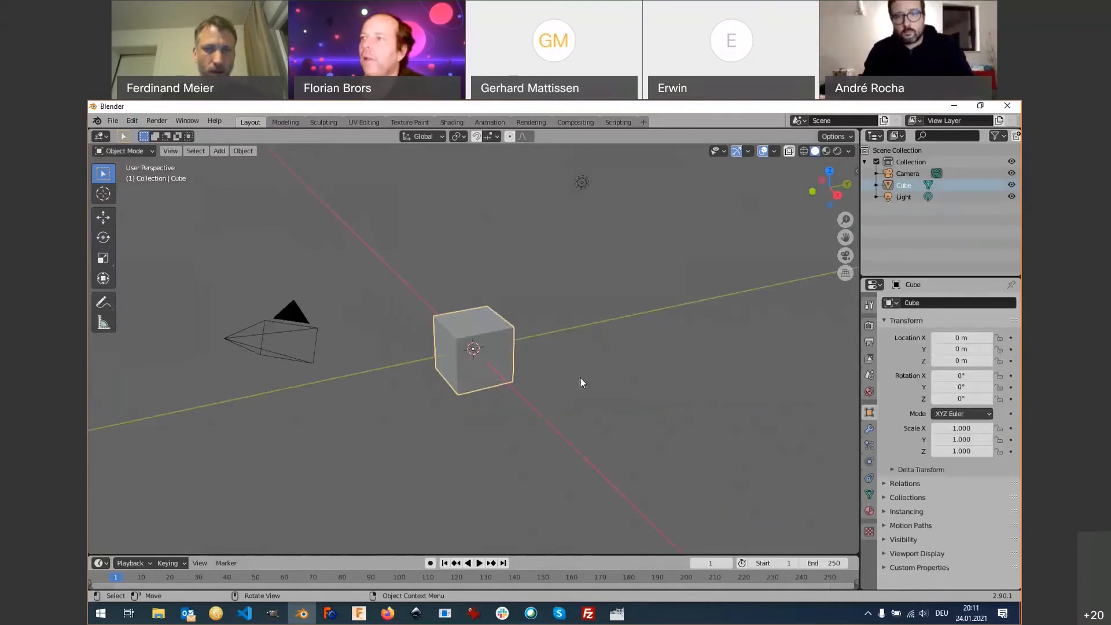
# In top view, set the 3D cursor left of the cube and add a cylinder there.
pyautogui.scroll(-3, 505, 393)
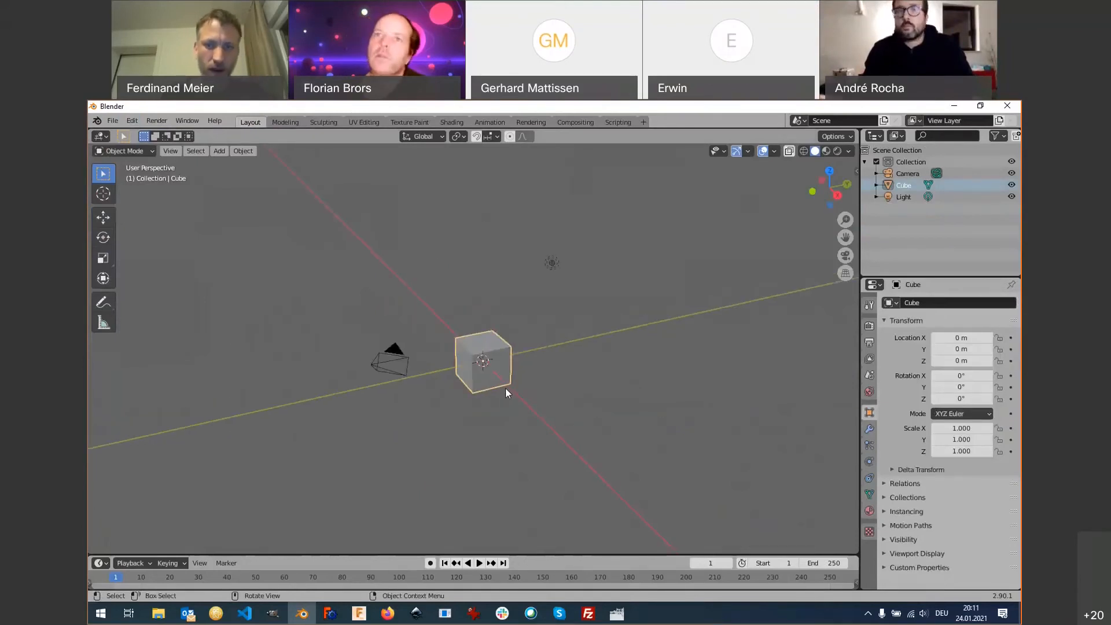
pyautogui.scroll(-1, 505, 388)
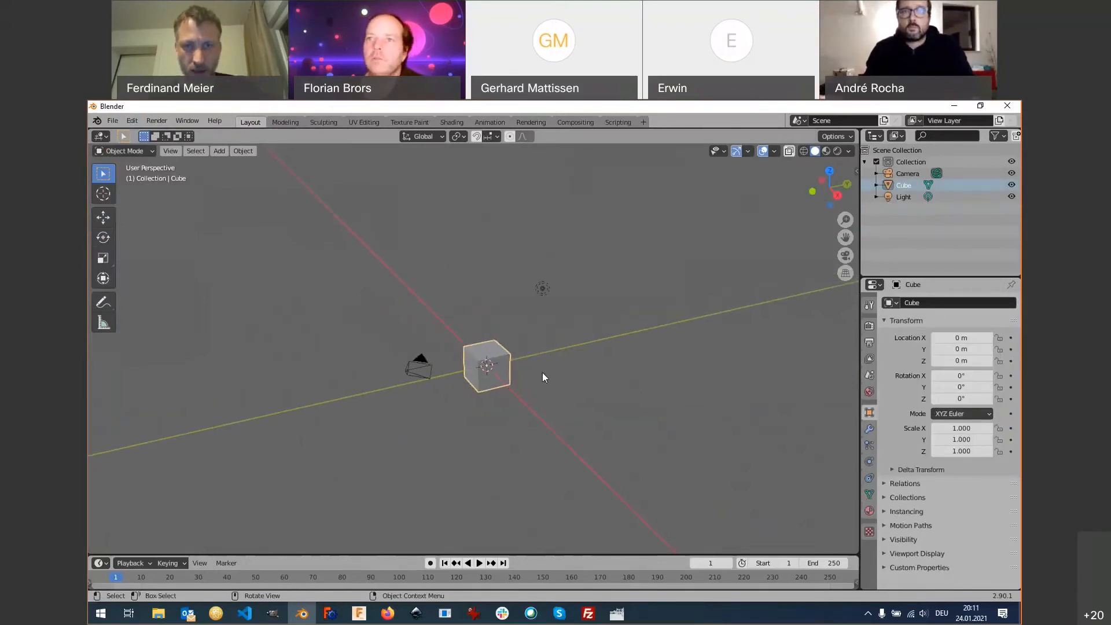
pyautogui.press('KP_7')
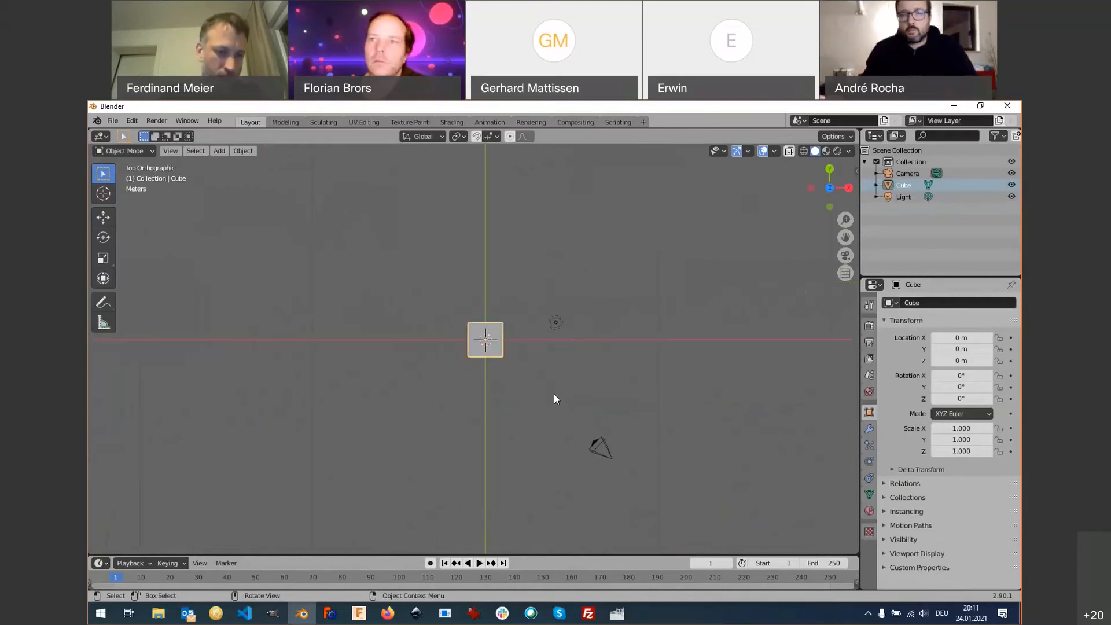
pyautogui.keyDown('shift'); pyautogui.rightClick(405, 337); pyautogui.keyUp('shift')
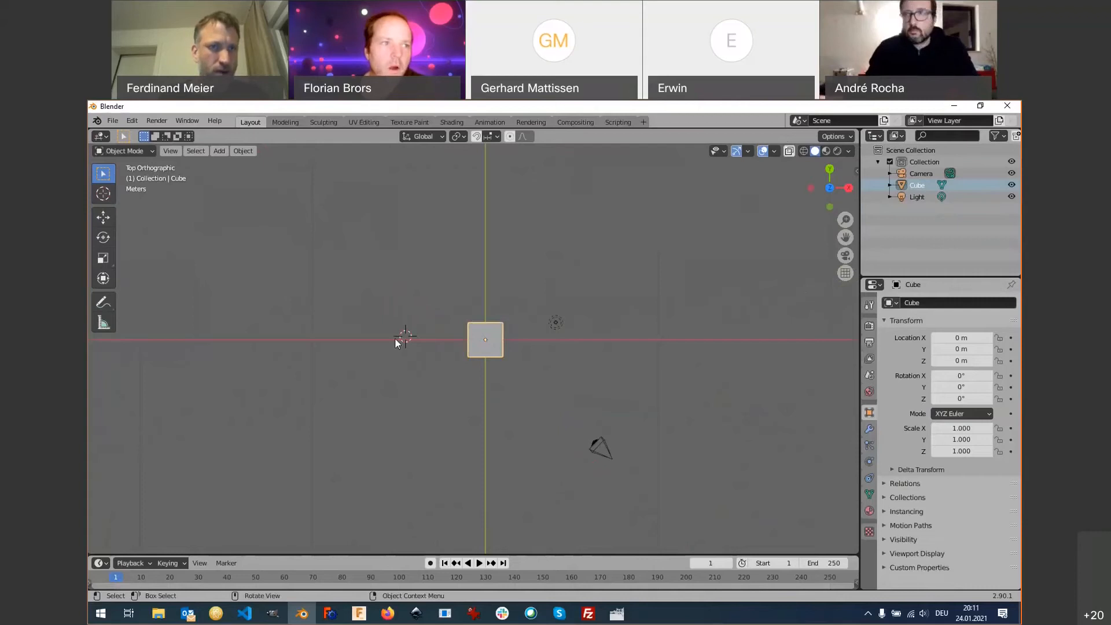
pyautogui.click(219, 154)
pyautogui.moveTo(233, 167)
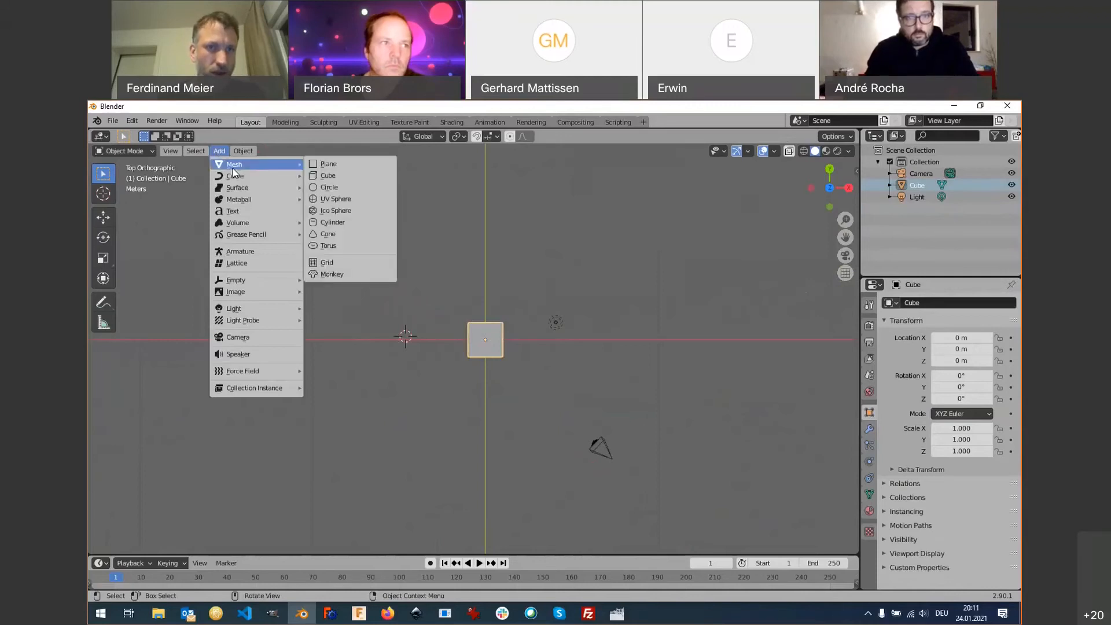
pyautogui.click(353, 223)
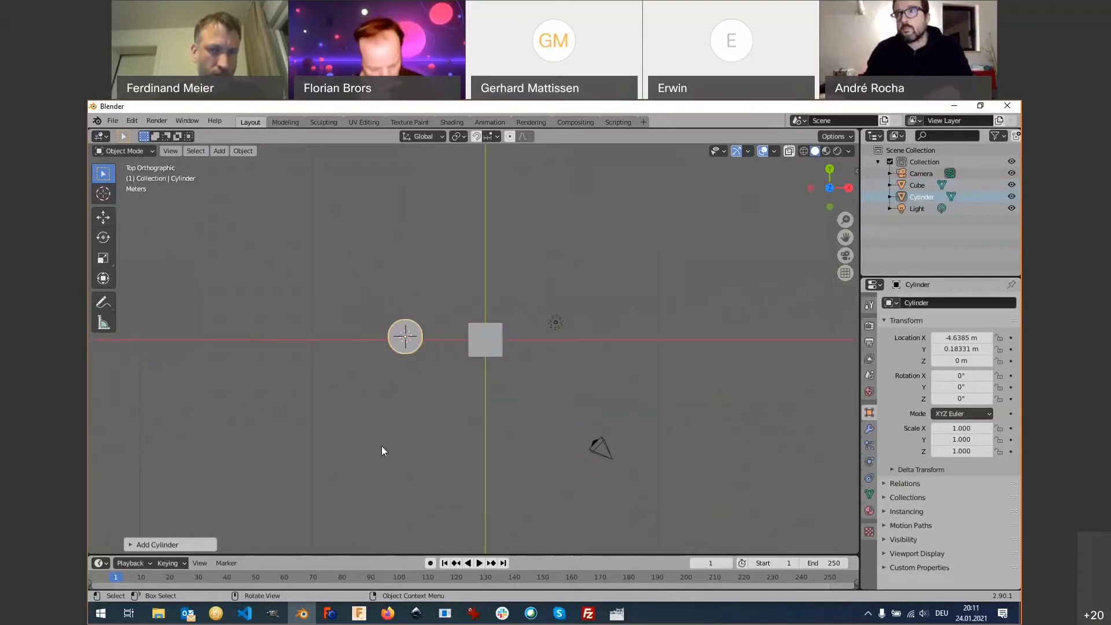
# Move the 3D cursor above the cube, ready for the next object.
pyautogui.keyDown('shift'); pyautogui.rightClick(487, 268); pyautogui.keyUp('shift')
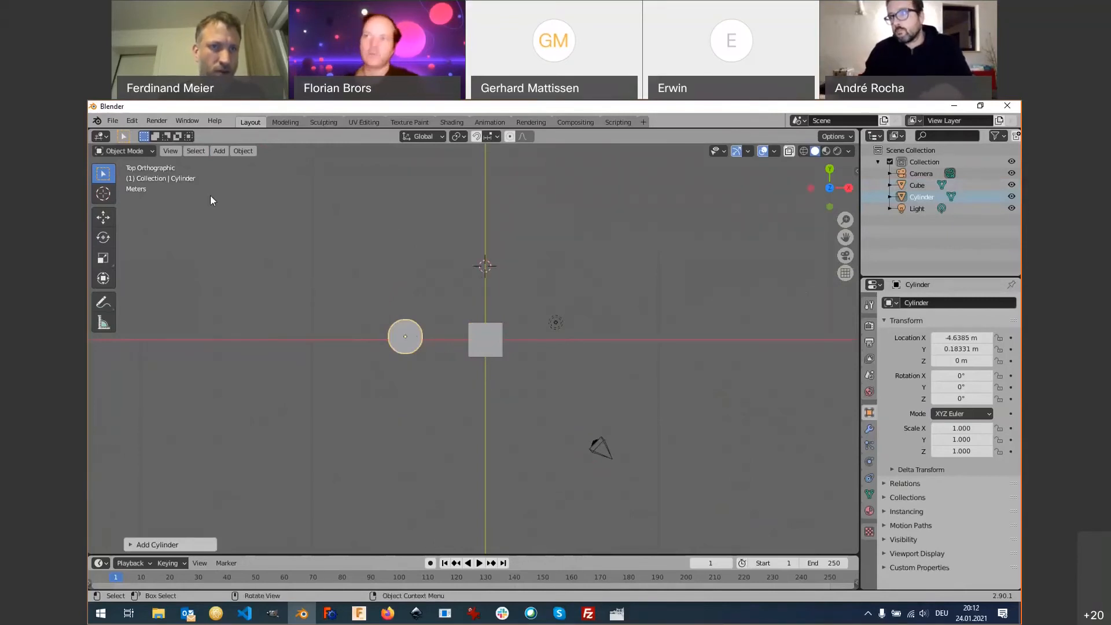
pyautogui.click(219, 151)
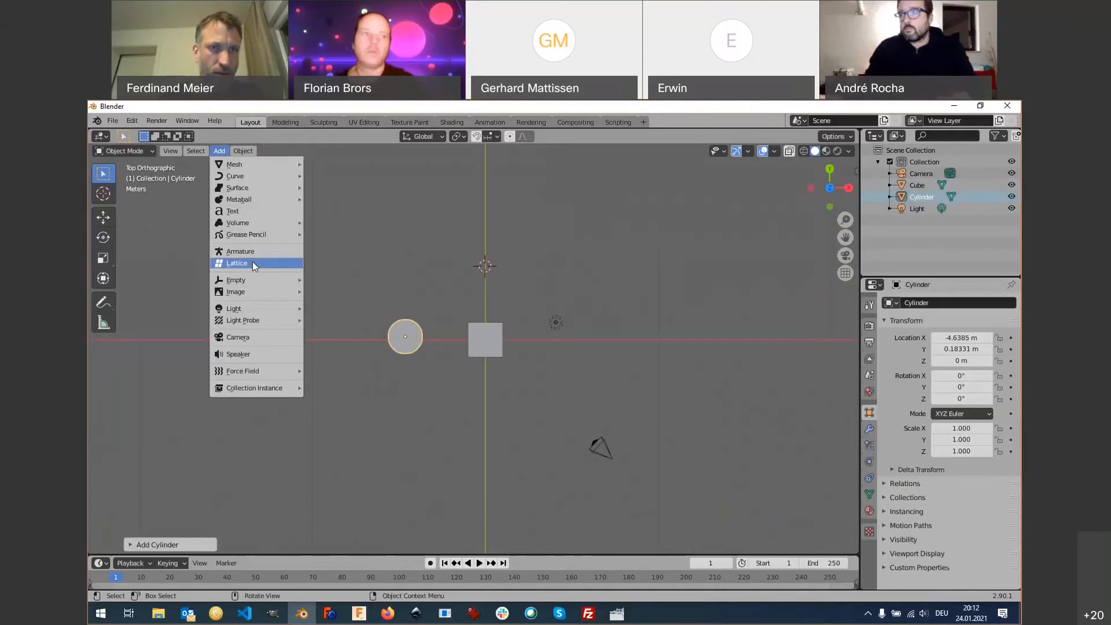
pyautogui.moveTo(257, 165)
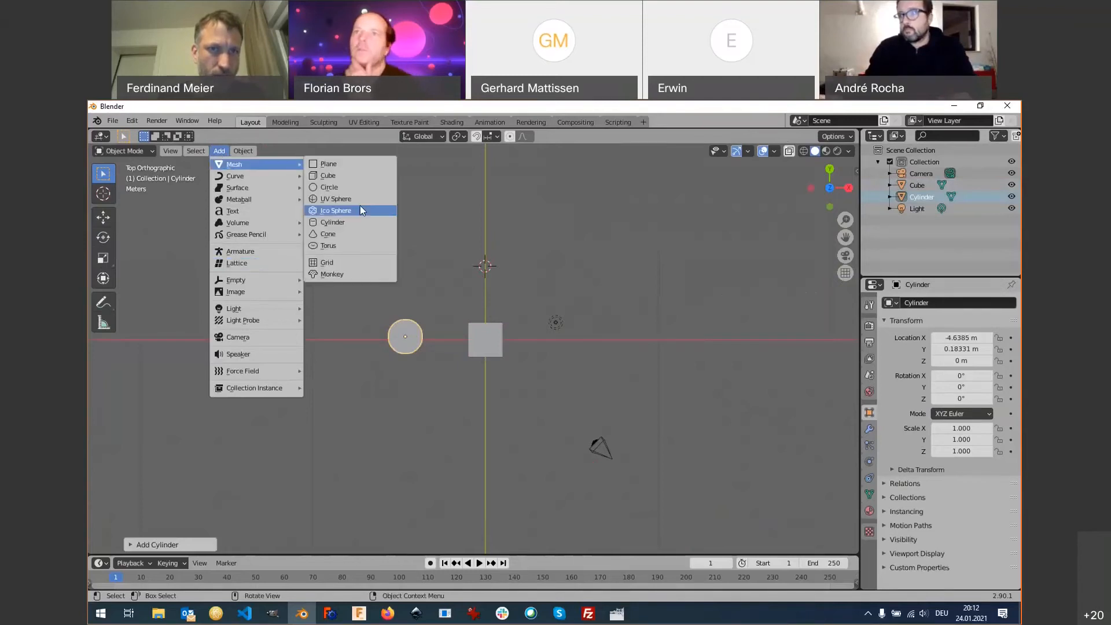
# Add a cone at the 3D cursor, then add a torus.
pyautogui.click(360, 239)
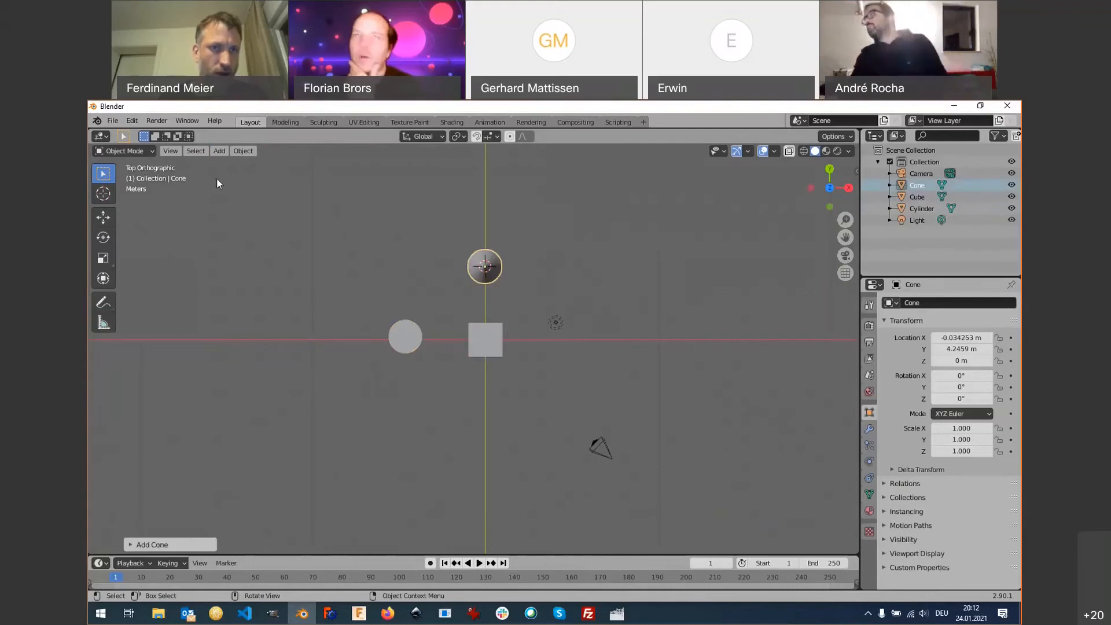
pyautogui.click(219, 151)
pyautogui.moveTo(248, 207)
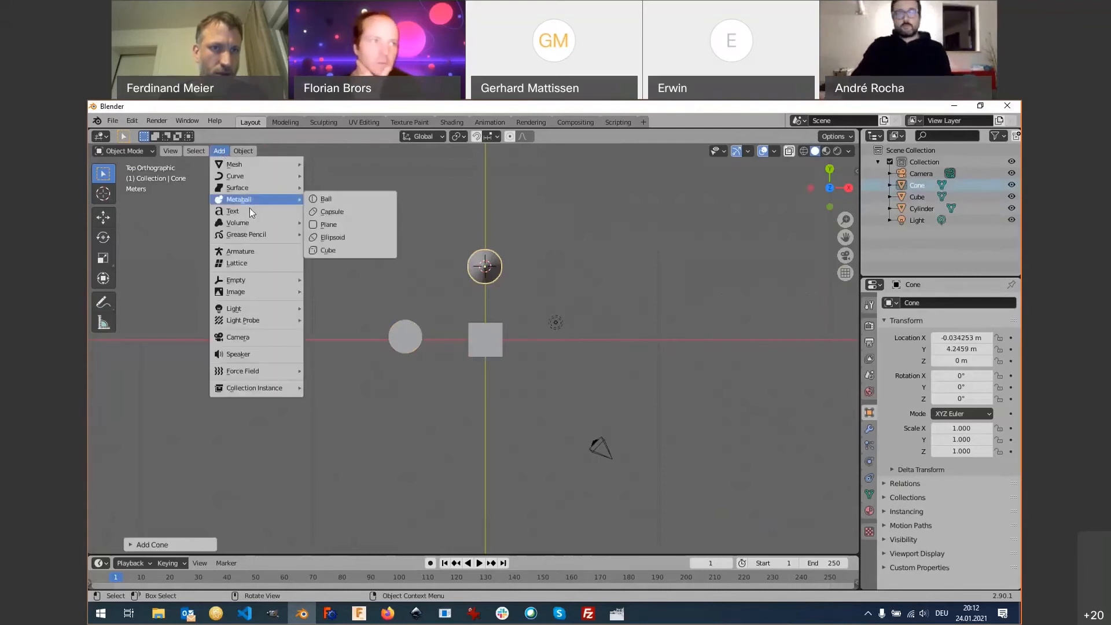
pyautogui.moveTo(252, 159)
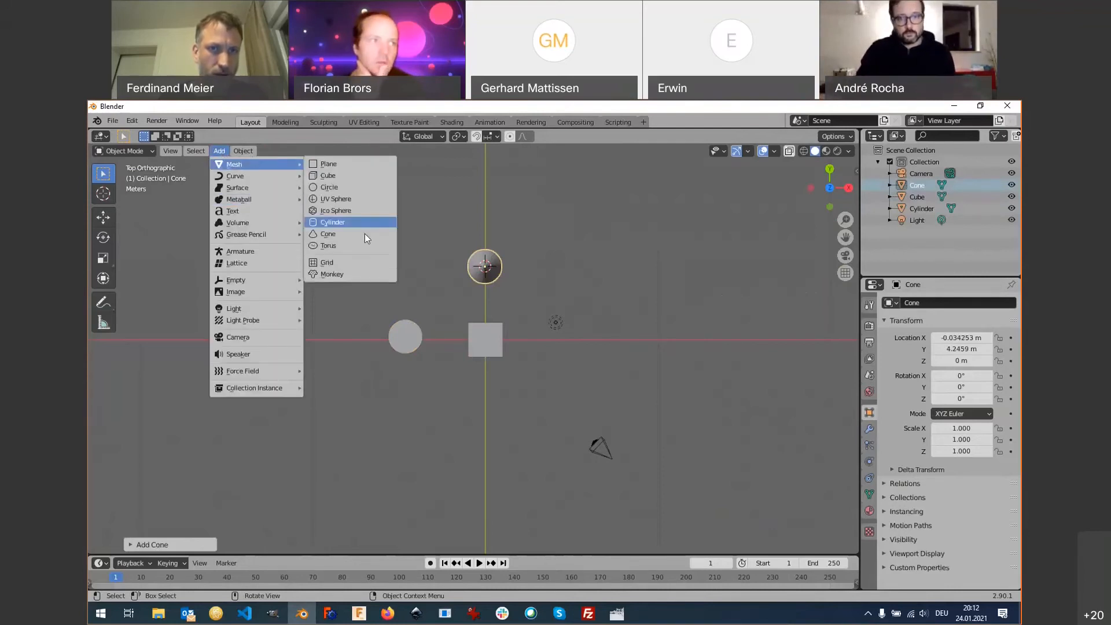
pyautogui.click(355, 246)
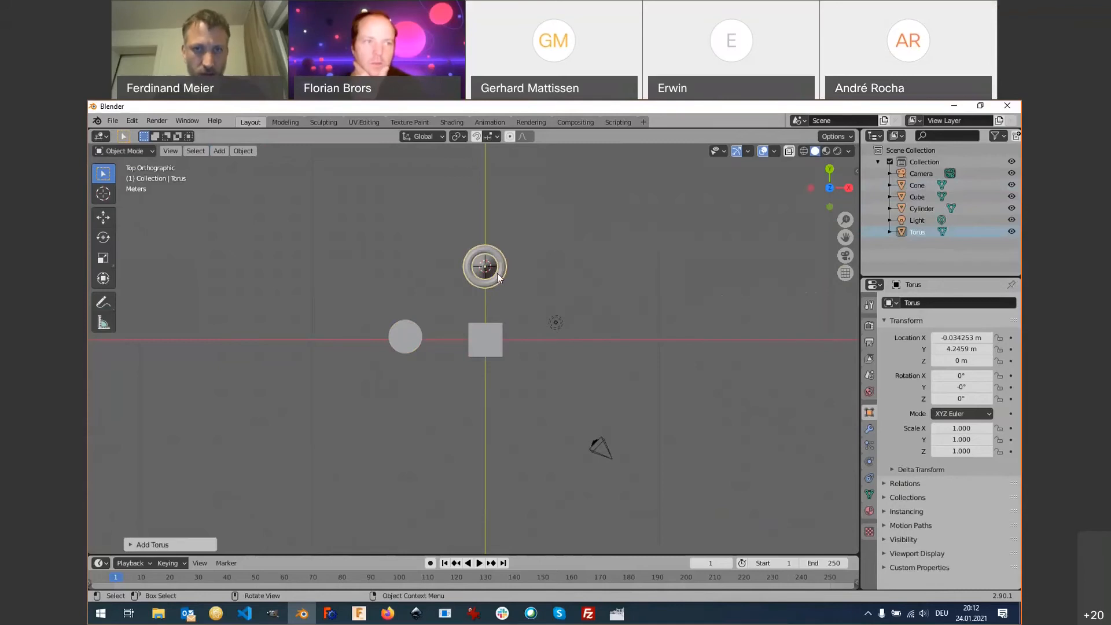
# Move the torus to the right of the cube and view the scene in perspective.
pyautogui.press('g')
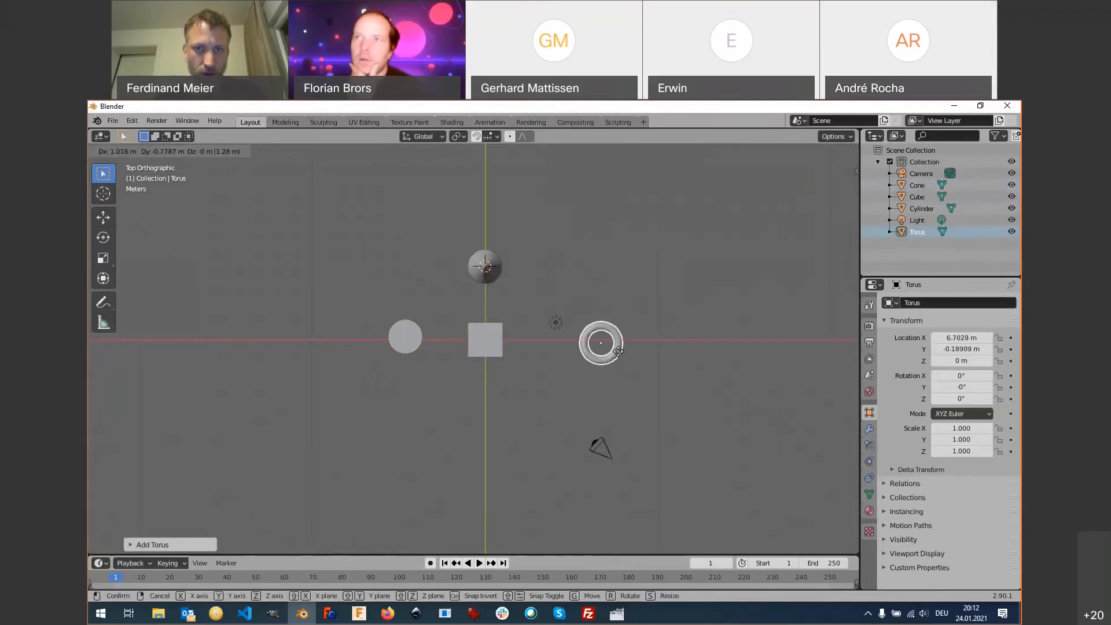
pyautogui.click(589, 347)
pyautogui.moveTo(589, 346); pyautogui.dragTo(372, 394, button='middle')
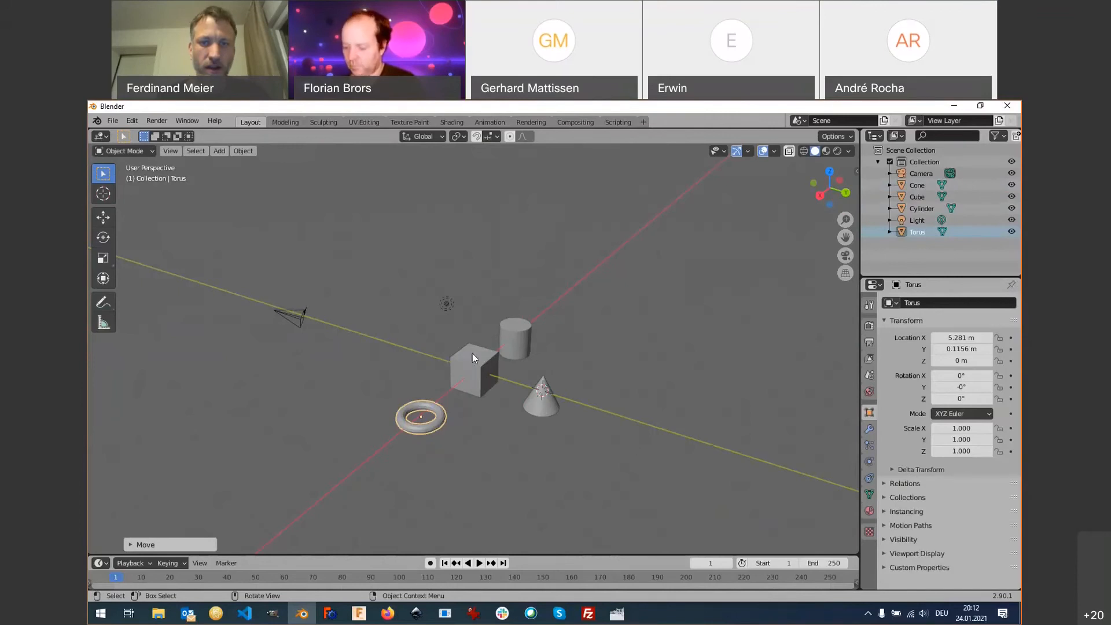
# Move the cylinder over the cube along X, then lift it on top along Z.
pyautogui.click(520, 351)
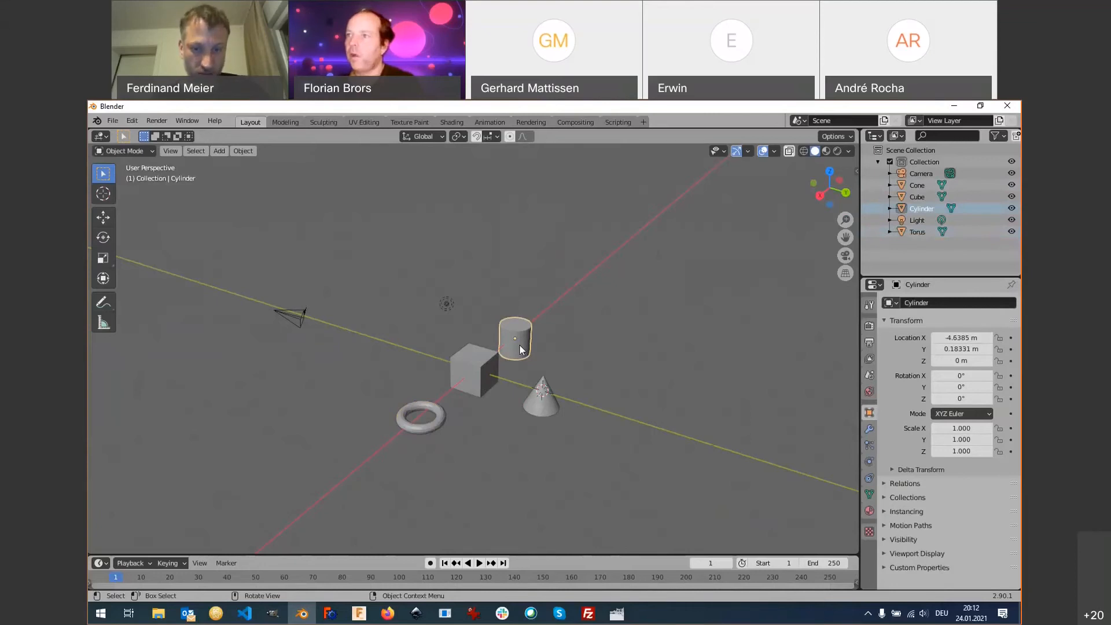
pyautogui.press('g')
pyautogui.press('y')
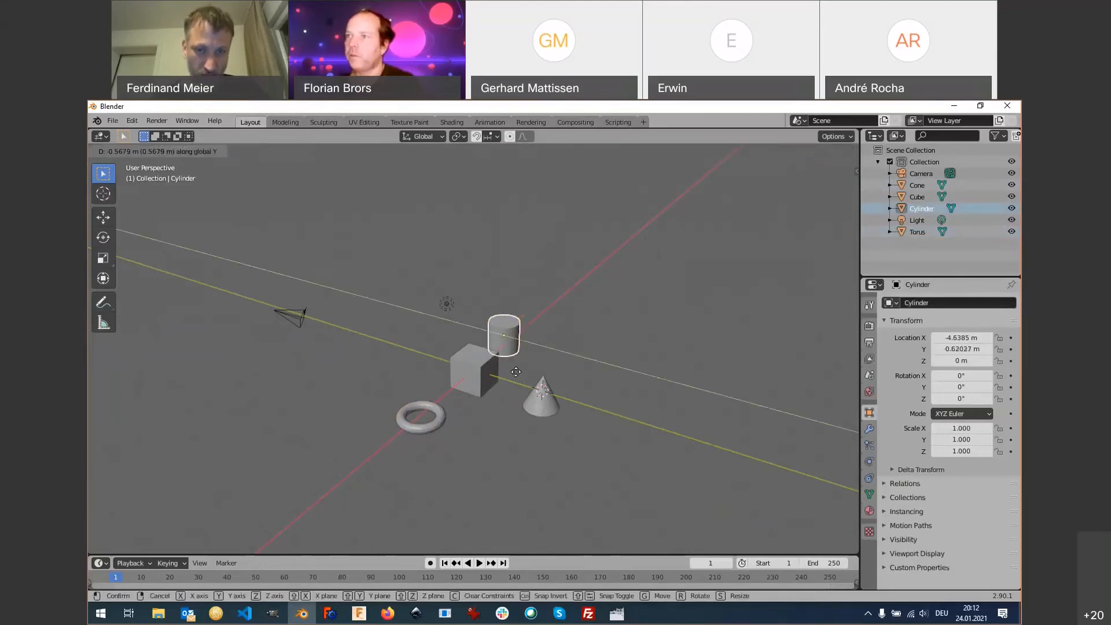
pyautogui.press('x')
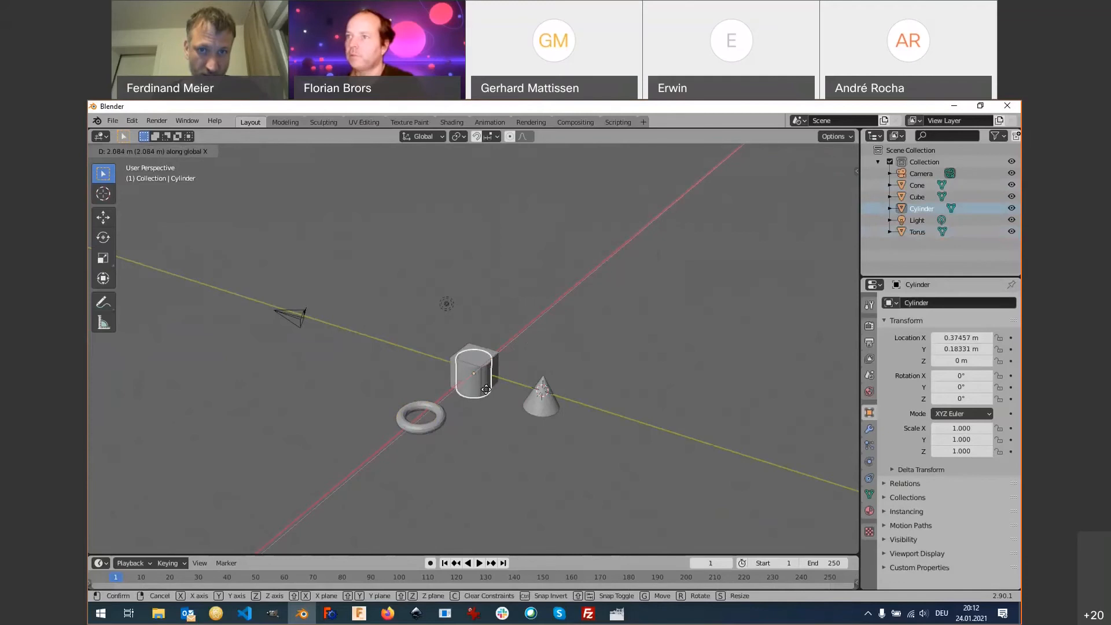
pyautogui.click(487, 389)
pyautogui.press('g')
pyautogui.press('z')
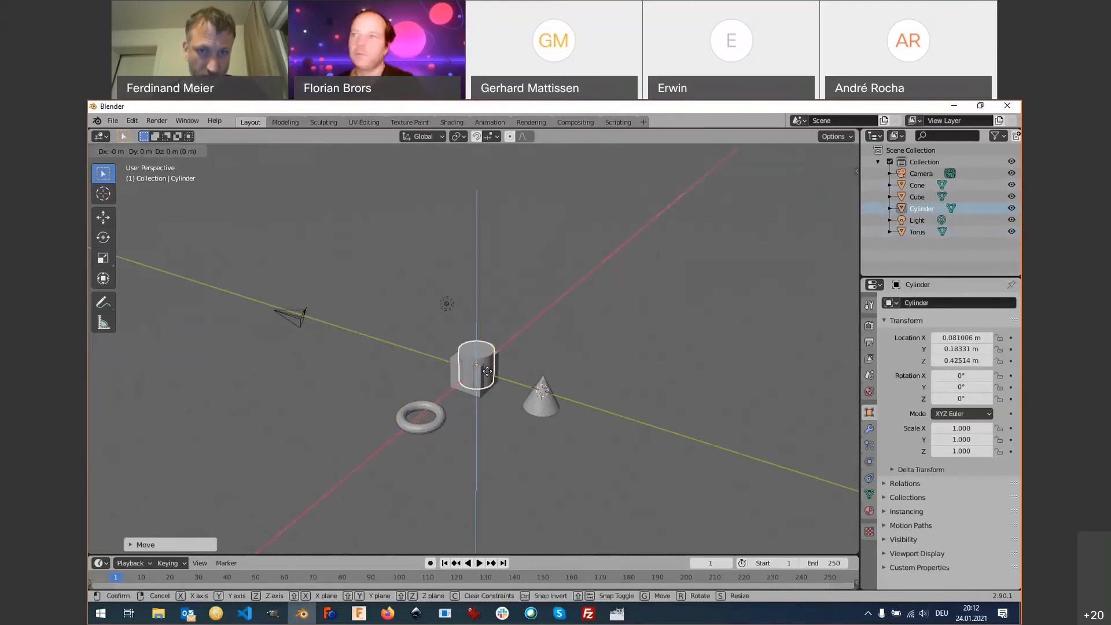
pyautogui.click(487, 354)
pyautogui.moveTo(488, 353); pyautogui.dragTo(497, 402, button='middle')
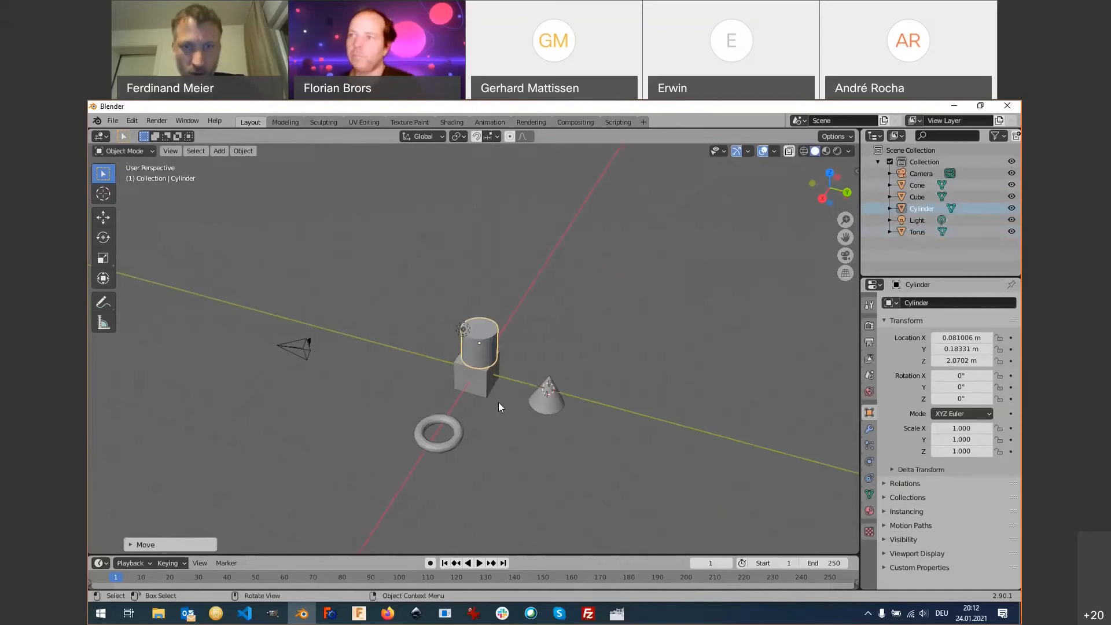
# In top view, move the torus and the cone over the cube's centre.
pyautogui.press('KP_7')
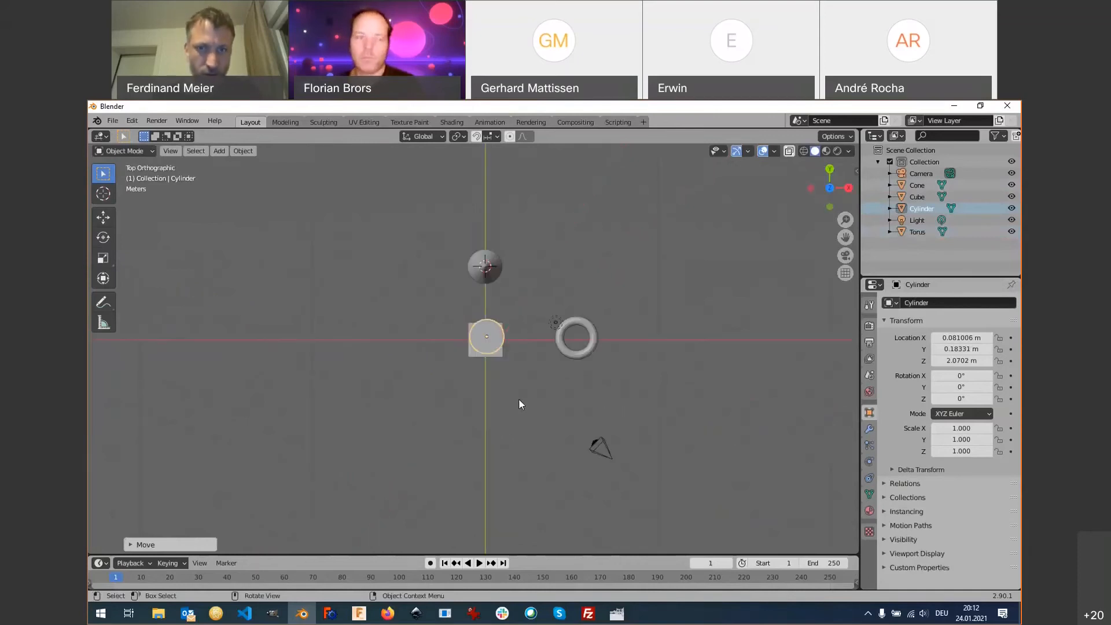
pyautogui.click(573, 359)
pyautogui.press('g')
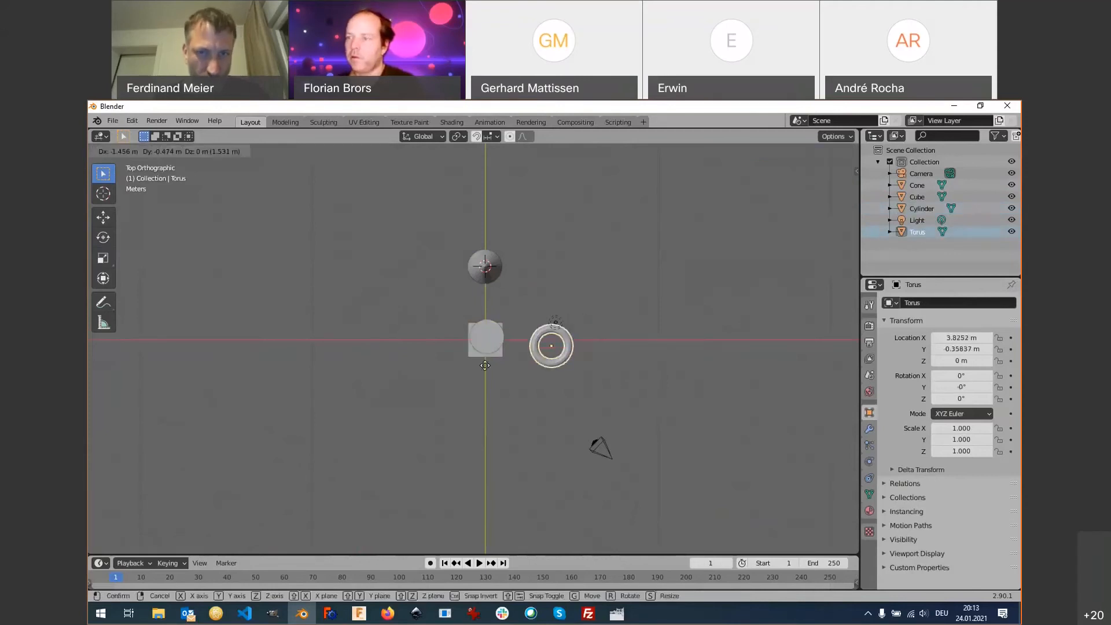
pyautogui.click(482, 358)
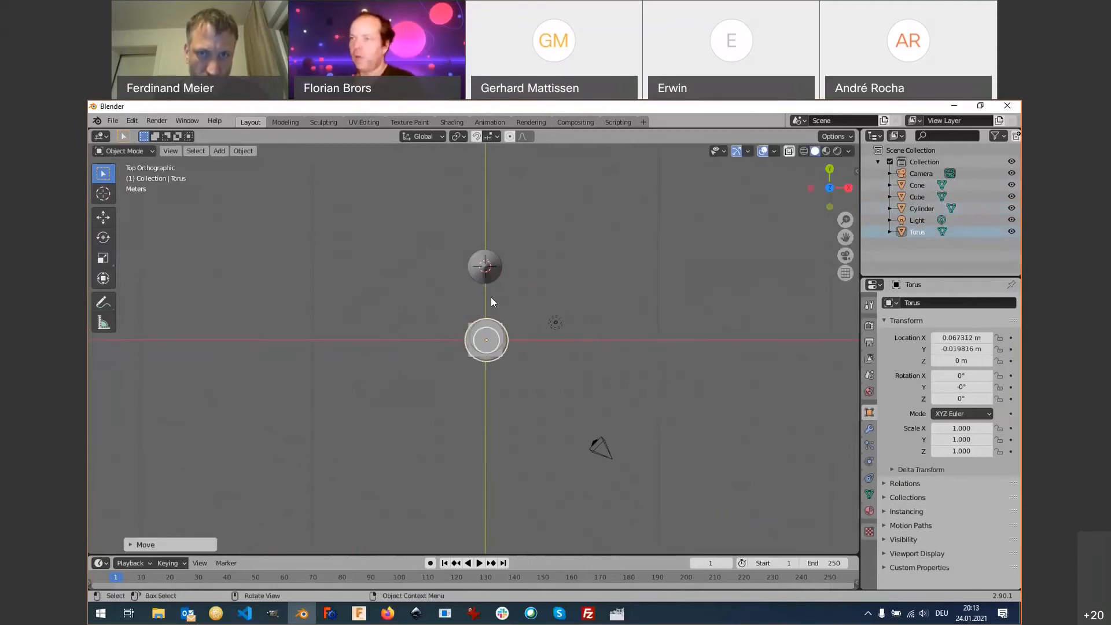
pyautogui.click(490, 279)
pyautogui.press('g')
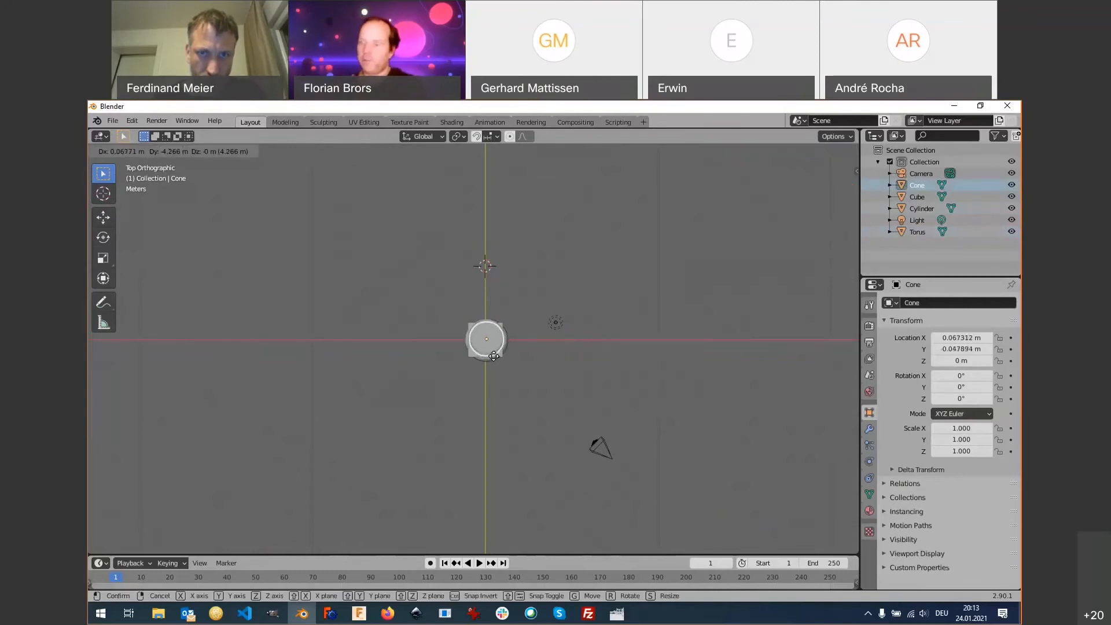
pyautogui.click(494, 356)
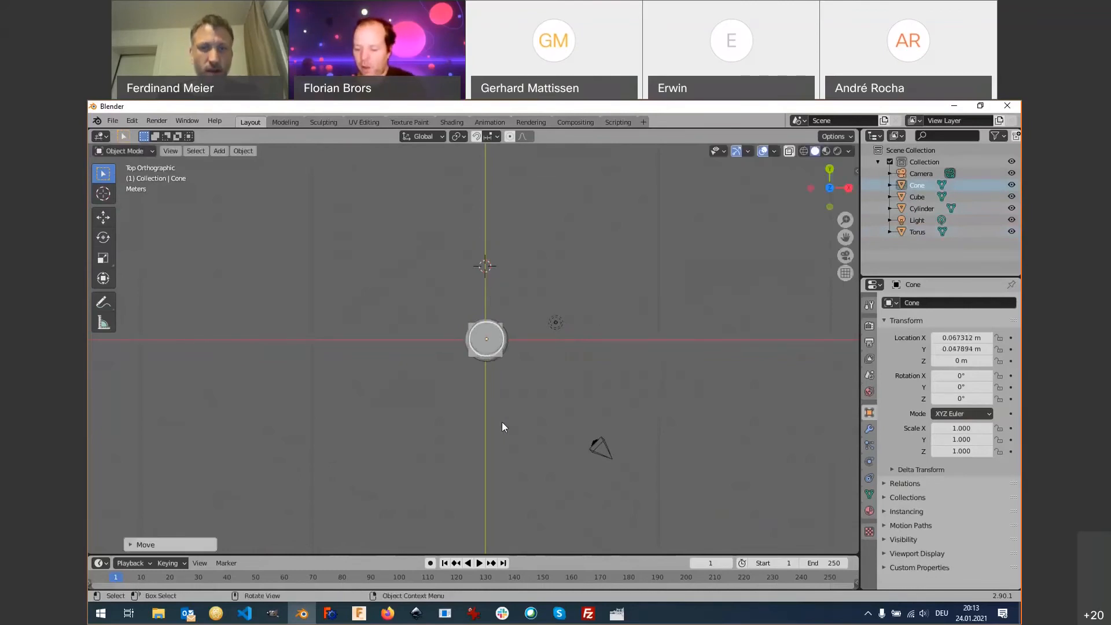
# From the front, raise the cone onto the cylinder and the torus around the cone.
pyautogui.press('KP_1')
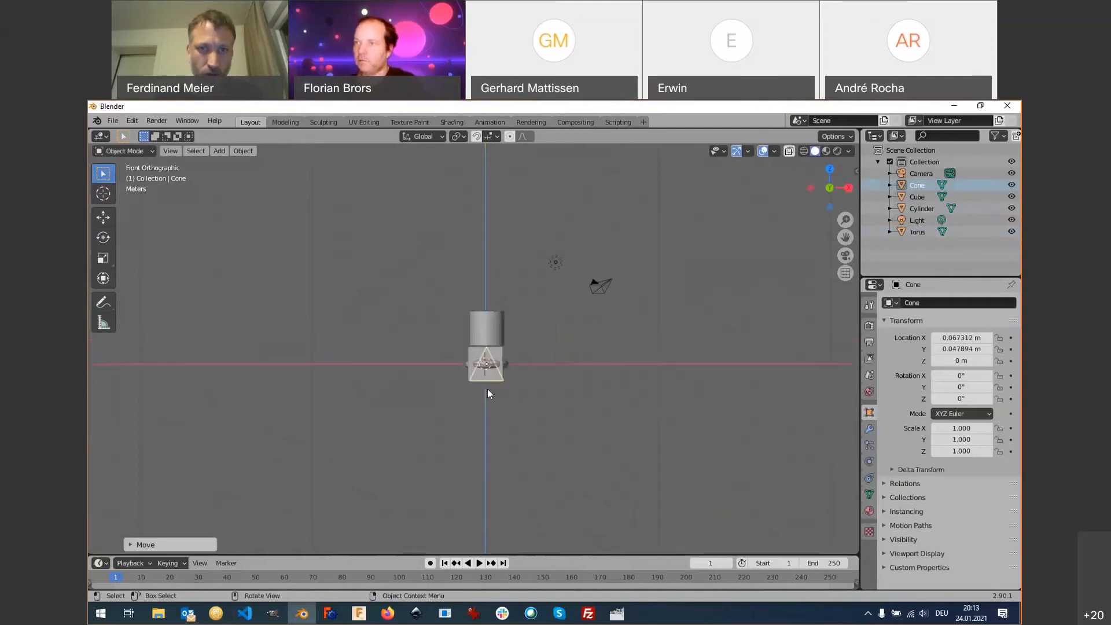
pyautogui.scroll(-3, 488, 369)
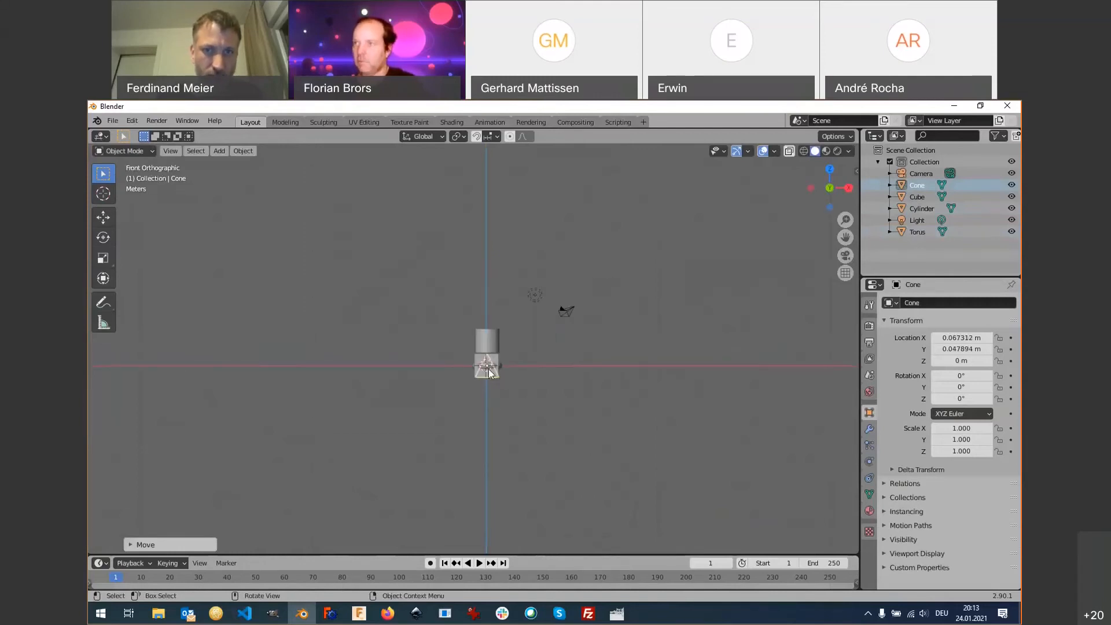
pyautogui.scroll(7, 489, 370)
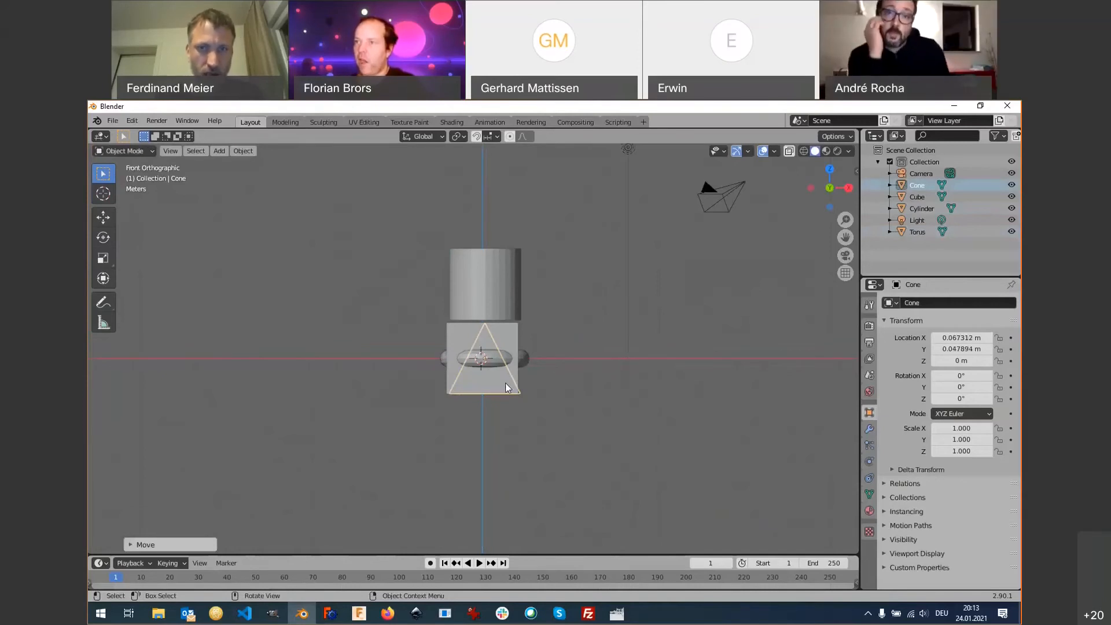
pyautogui.press('g')
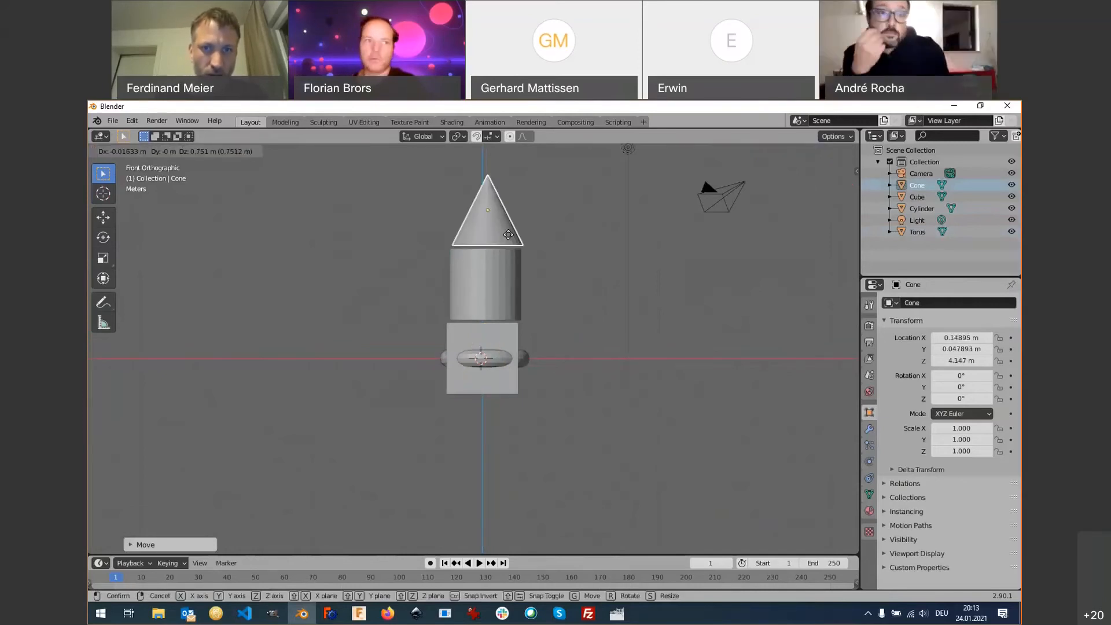
pyautogui.click(506, 212)
pyautogui.click(501, 364)
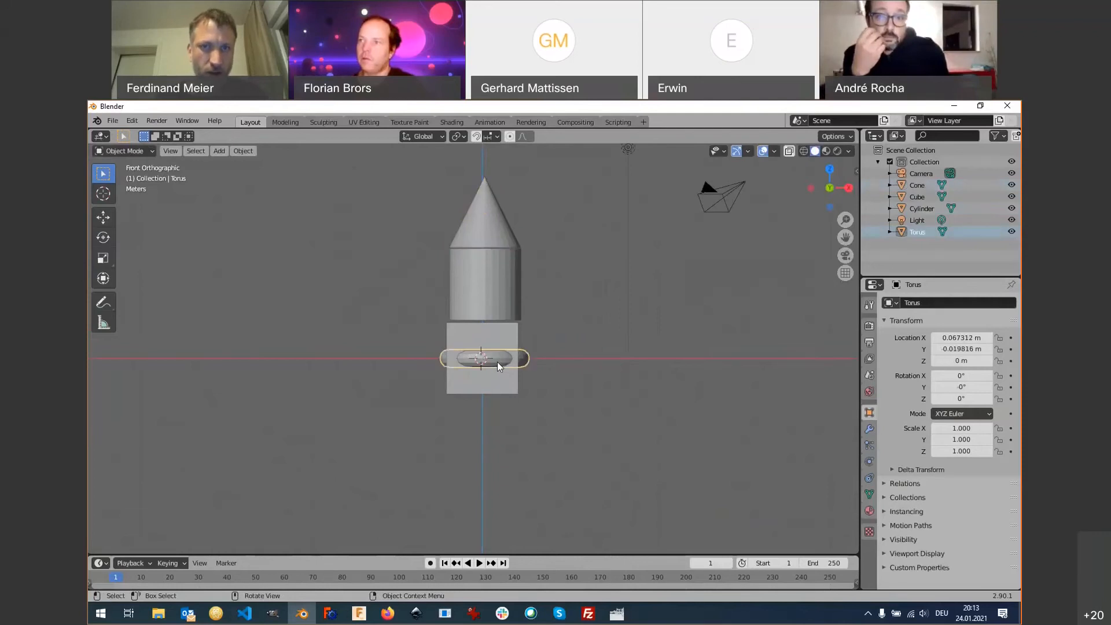
pyautogui.press('g')
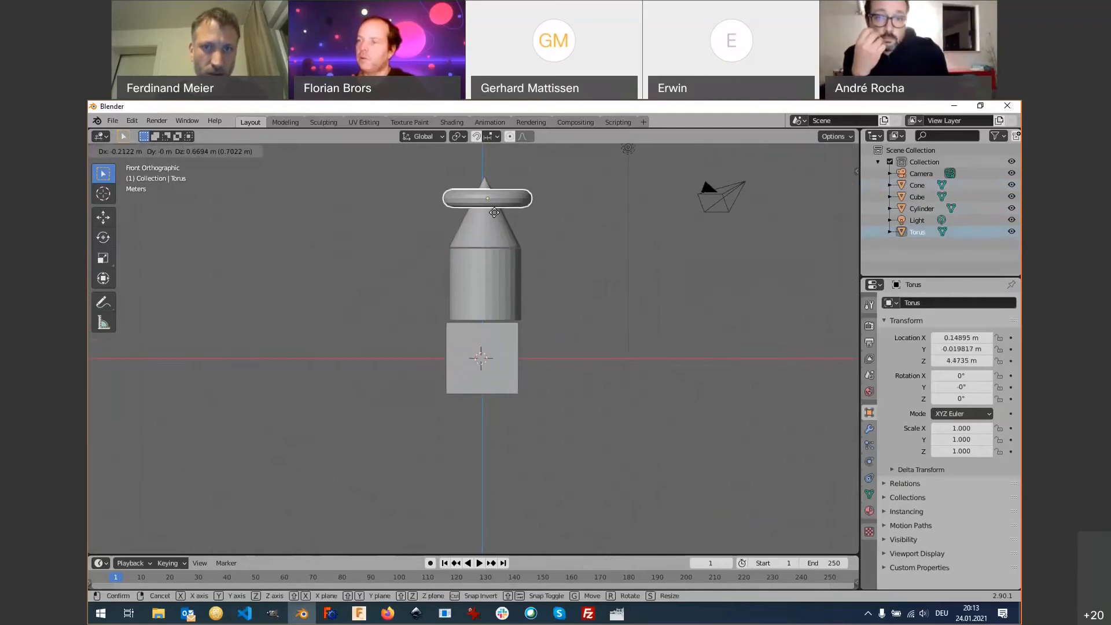
pyautogui.click(500, 222)
pyautogui.moveTo(574, 321); pyautogui.dragTo(444, 380, button='middle')
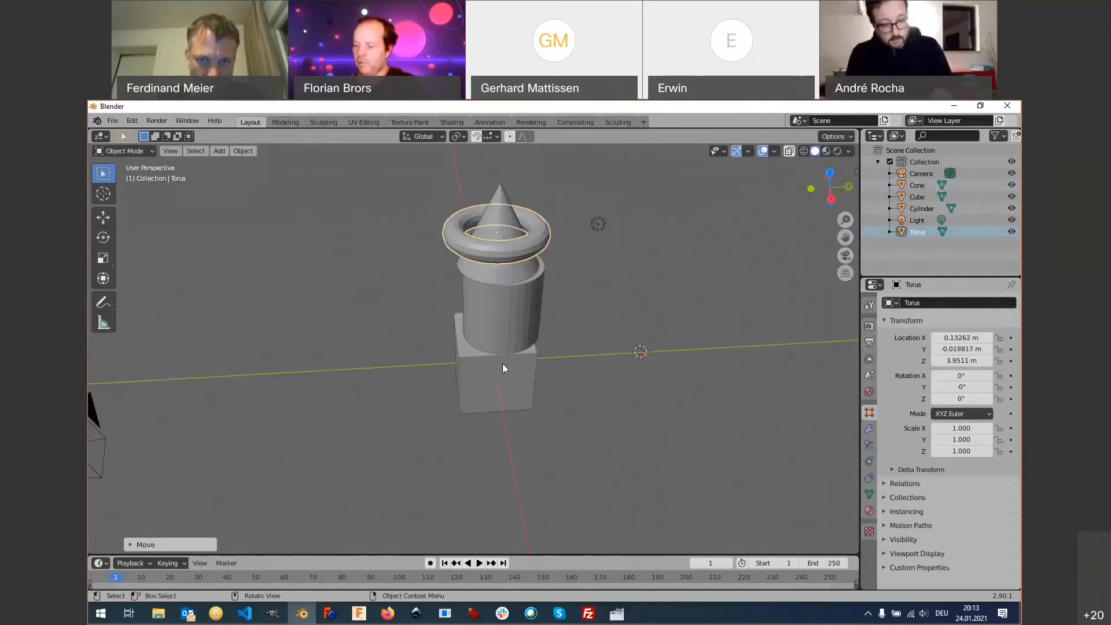
# Centre the cylinder over the cube along X in front view and Y in right view.
pyautogui.click(506, 328)
pyautogui.press('KP_1')
pyautogui.press('KP_1')
pyautogui.scroll(5, 495, 306)
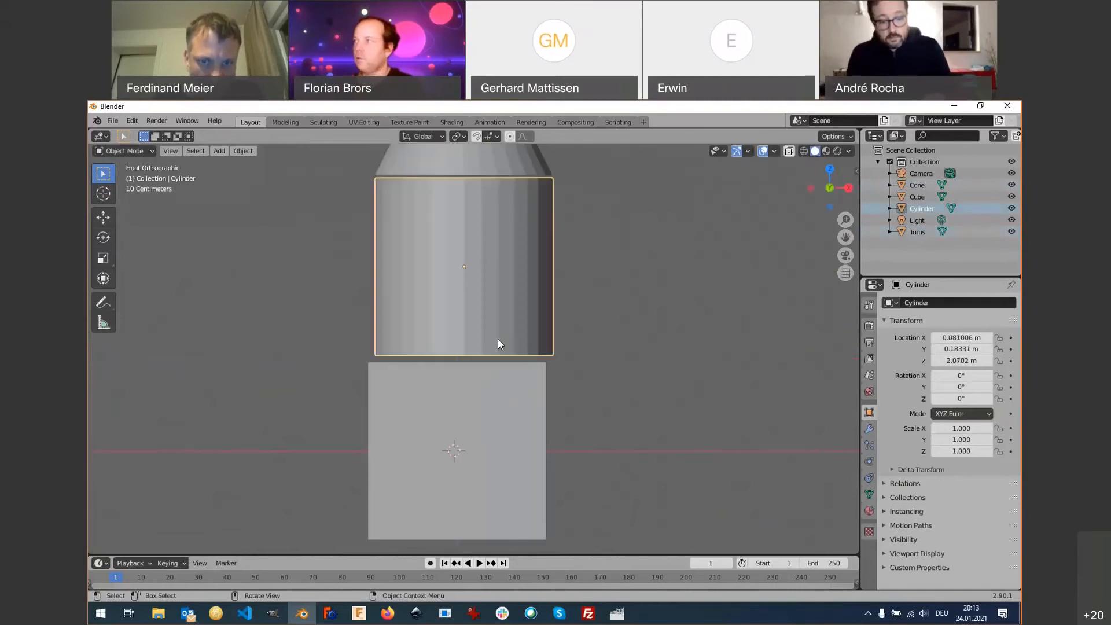
pyautogui.scroll(1, 498, 340)
pyautogui.press('g')
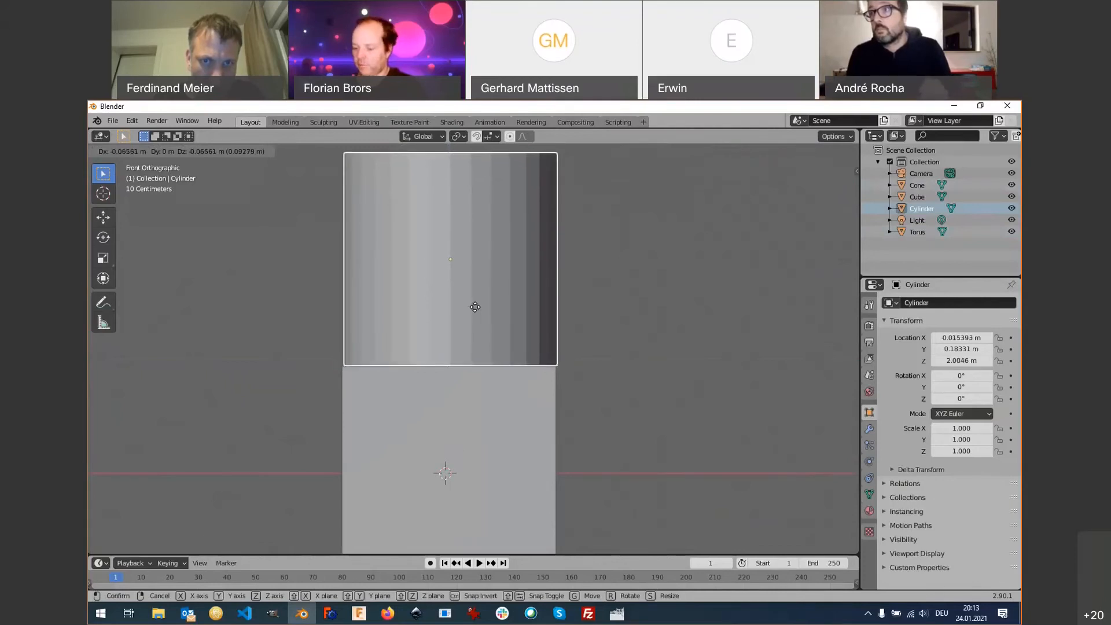
pyautogui.click(473, 307)
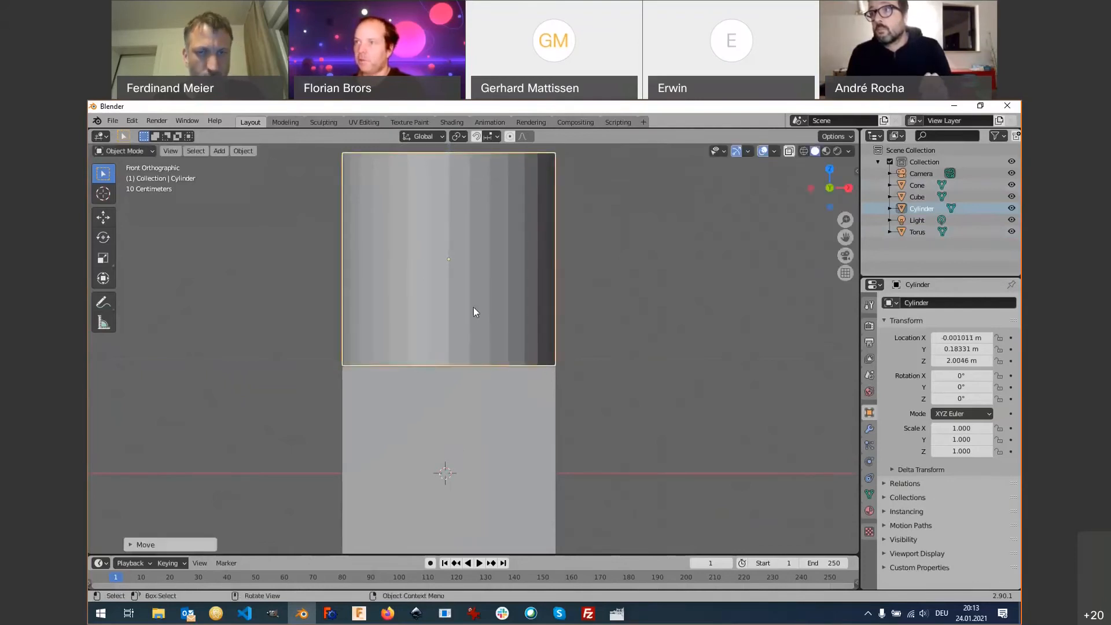
pyautogui.press('KP_3')
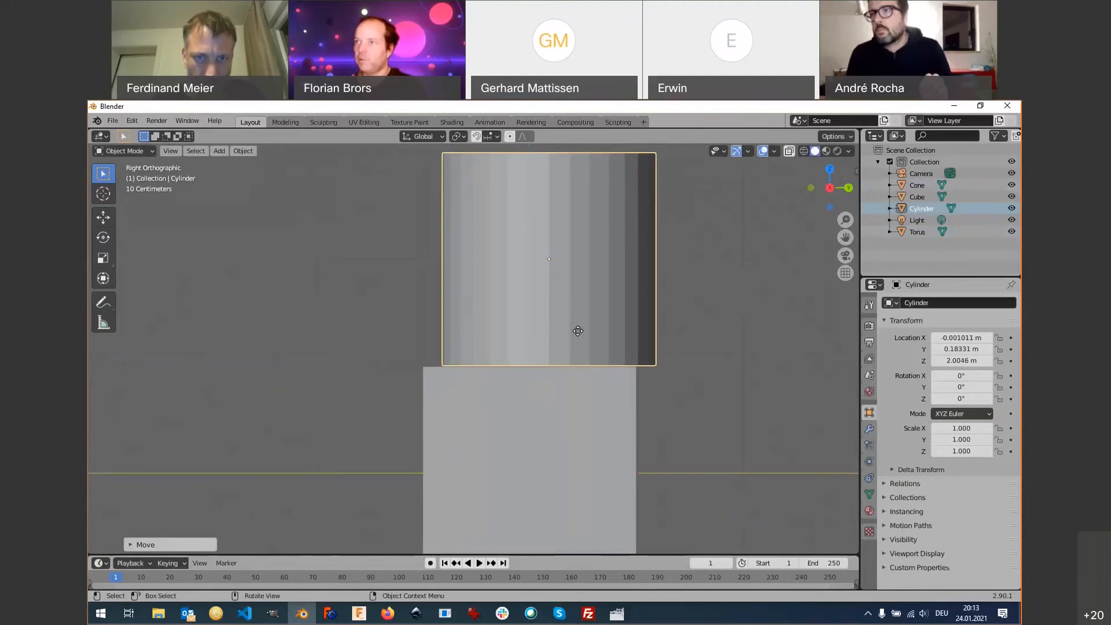
pyautogui.press('g')
pyautogui.click(562, 331)
# Lower the cone flush onto the cylinder at Z 4.005 m and check the tower.
pyautogui.scroll(-3, 563, 332)
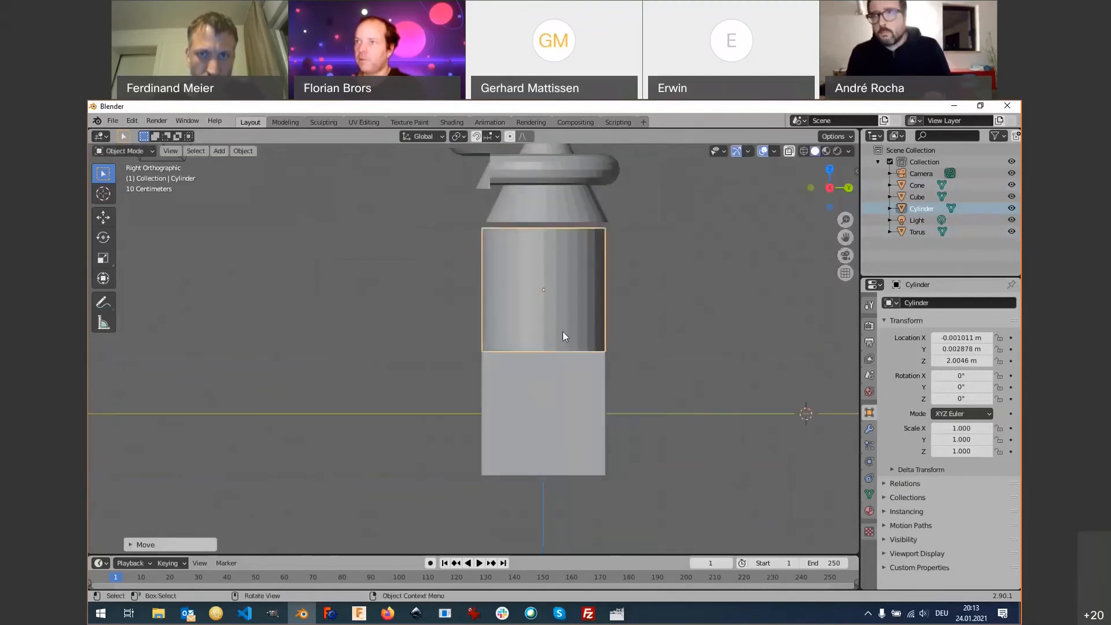
pyautogui.keyDown('shift'); pyautogui.moveTo(558, 311); pyautogui.dragTo(519, 290, button='middle'); pyautogui.keyUp('shift')
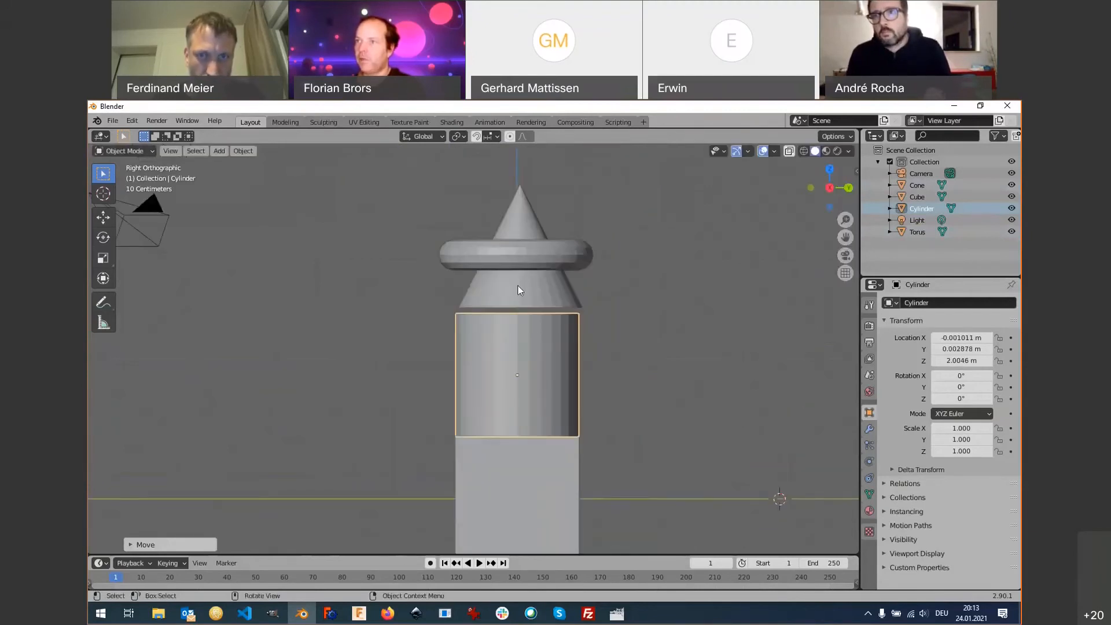
pyautogui.click(520, 289)
pyautogui.scroll(3, 530, 309)
pyautogui.press('g')
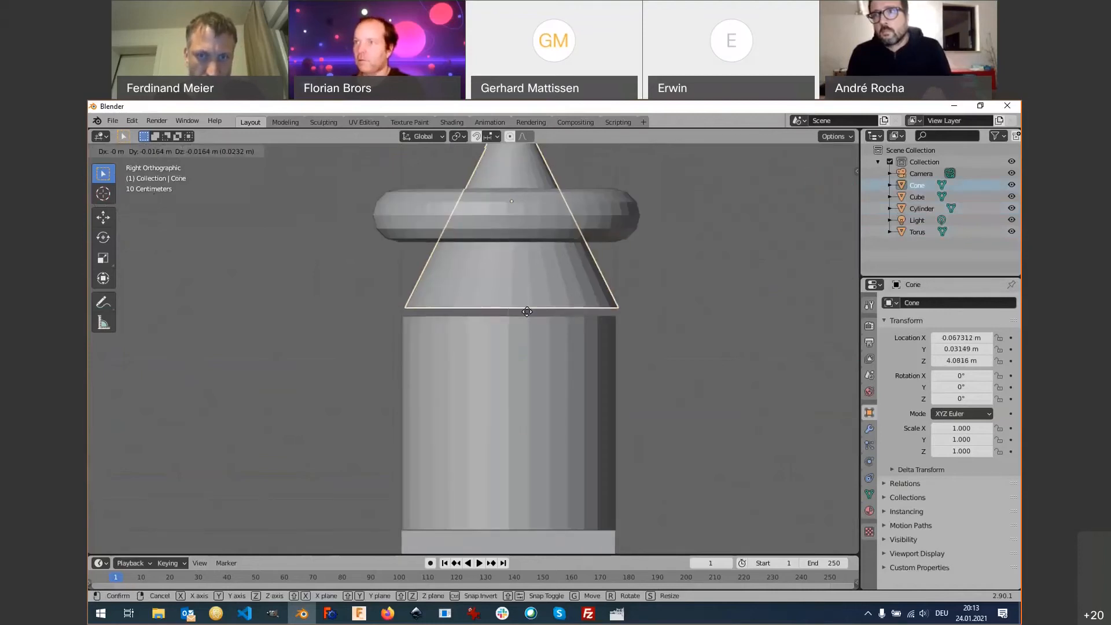
pyautogui.click(525, 318)
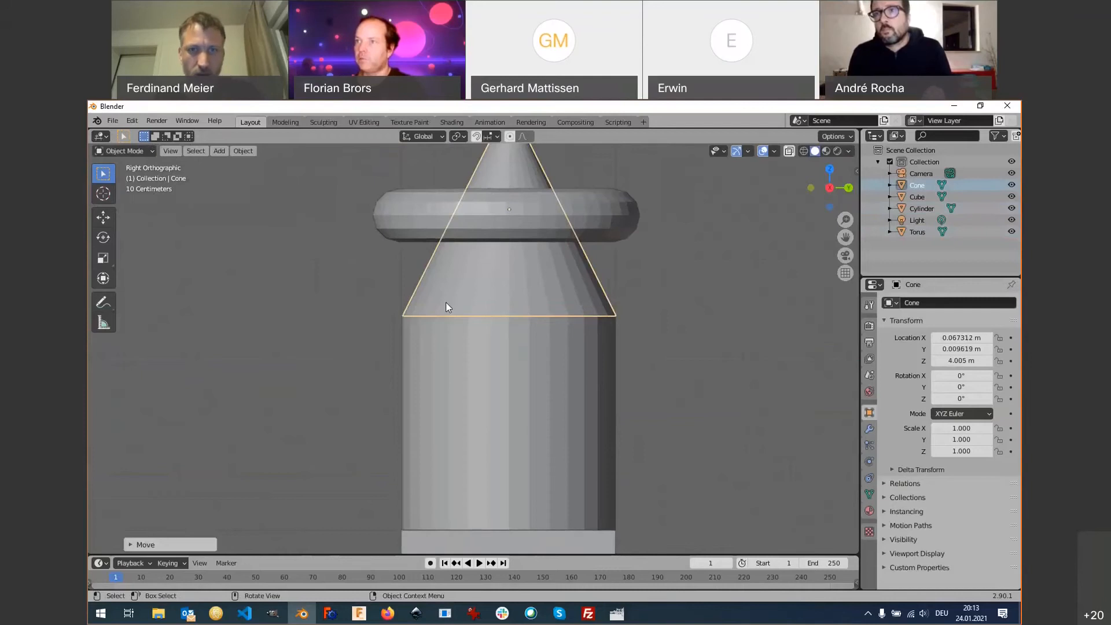
pyautogui.press('KP_7')
pyautogui.moveTo(502, 334); pyautogui.dragTo(499, 350, button='middle')
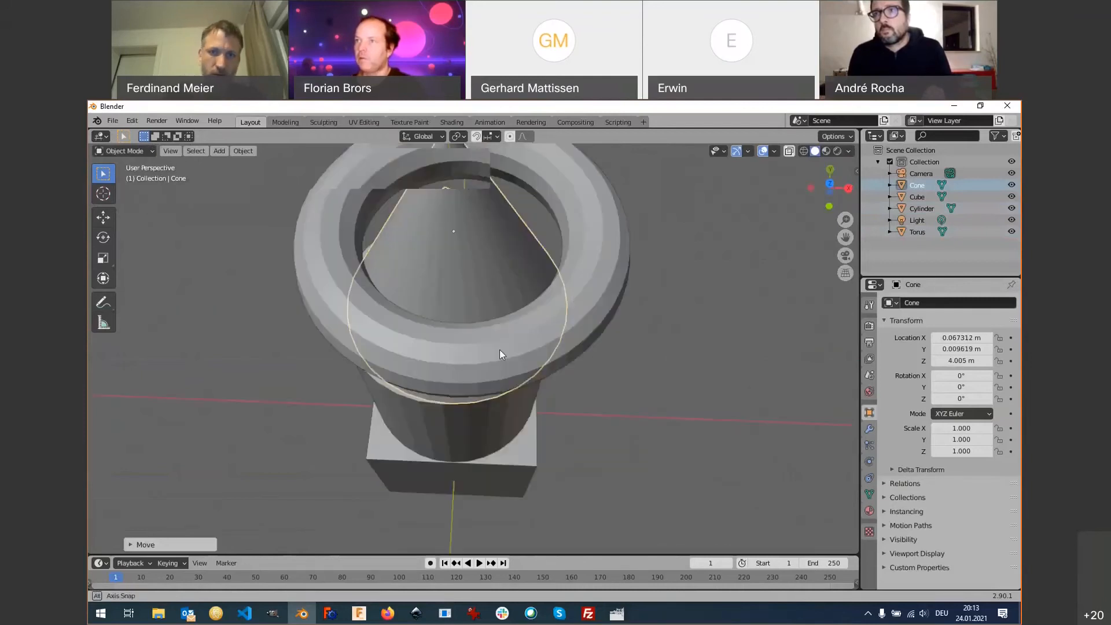
pyautogui.scroll(-4, 510, 363)
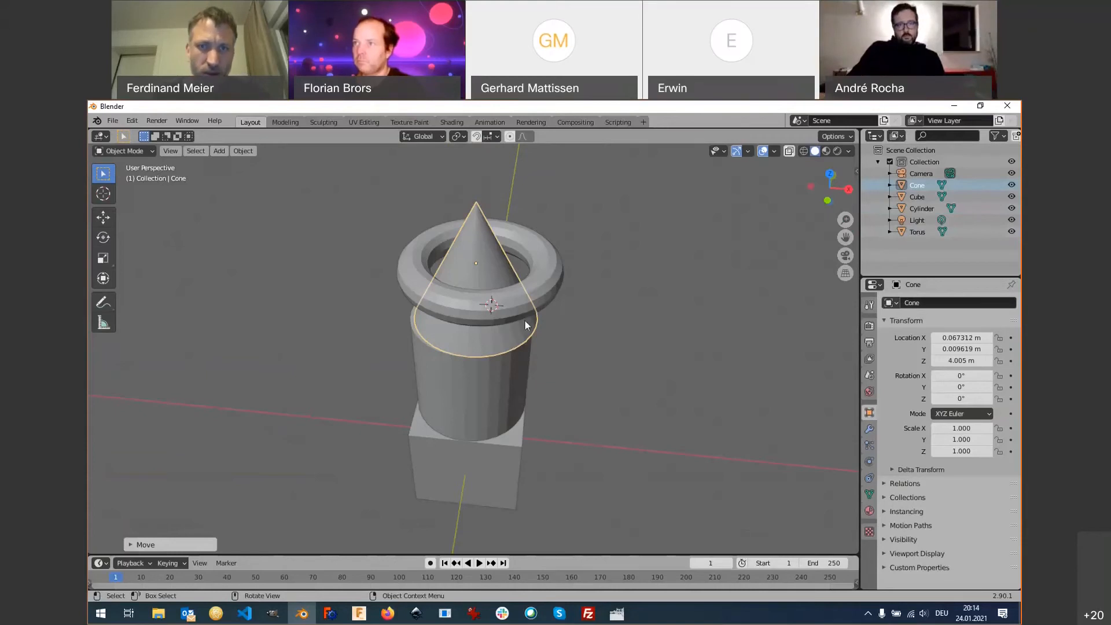
# Apply Shade Smooth to the cone, the torus and the cylinder.
pyautogui.rightClick(464, 339)
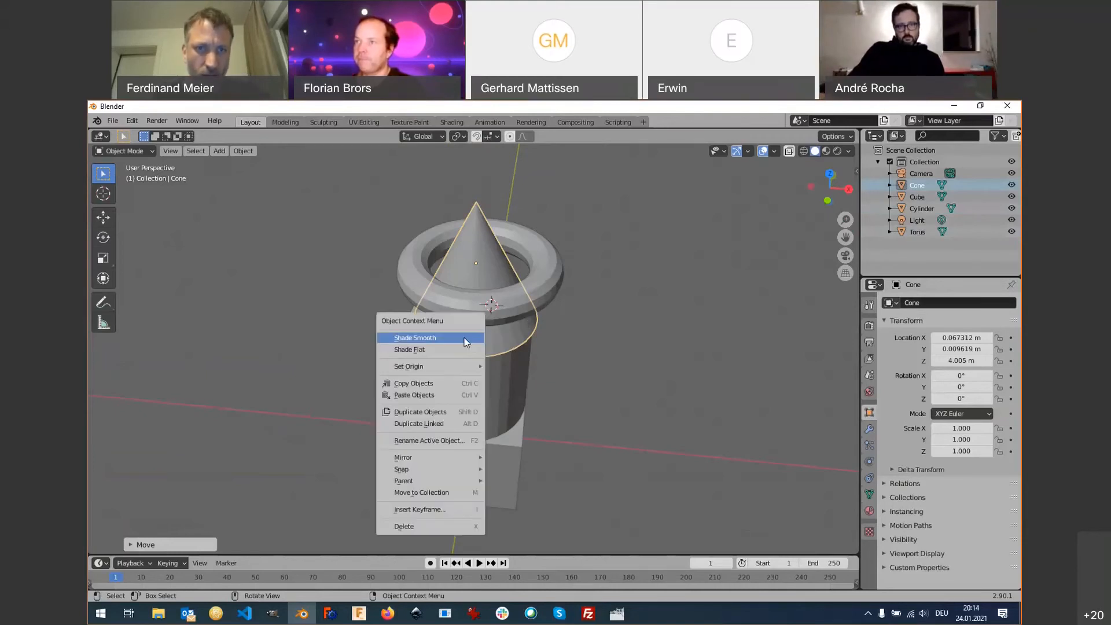
pyautogui.click(423, 339)
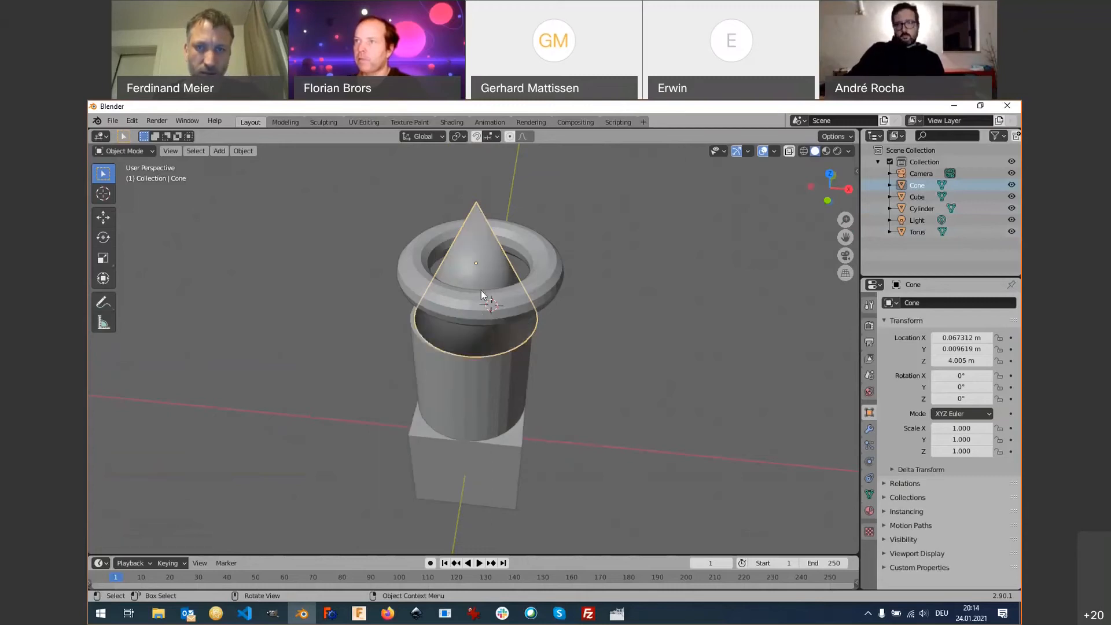
pyautogui.click(554, 286)
pyautogui.rightClick(553, 286)
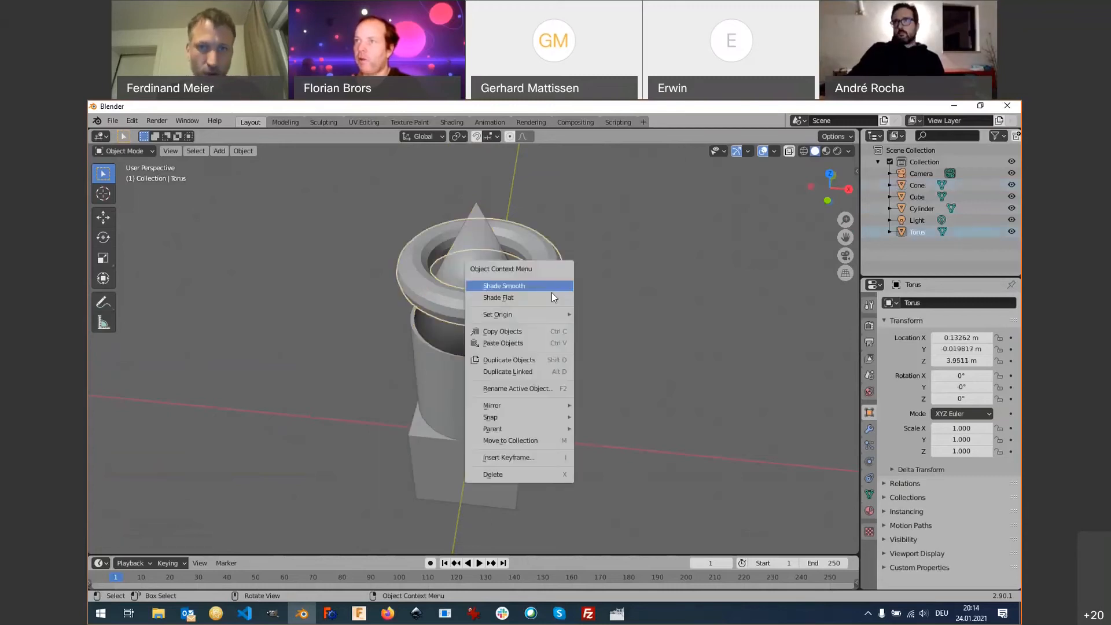
pyautogui.click(521, 287)
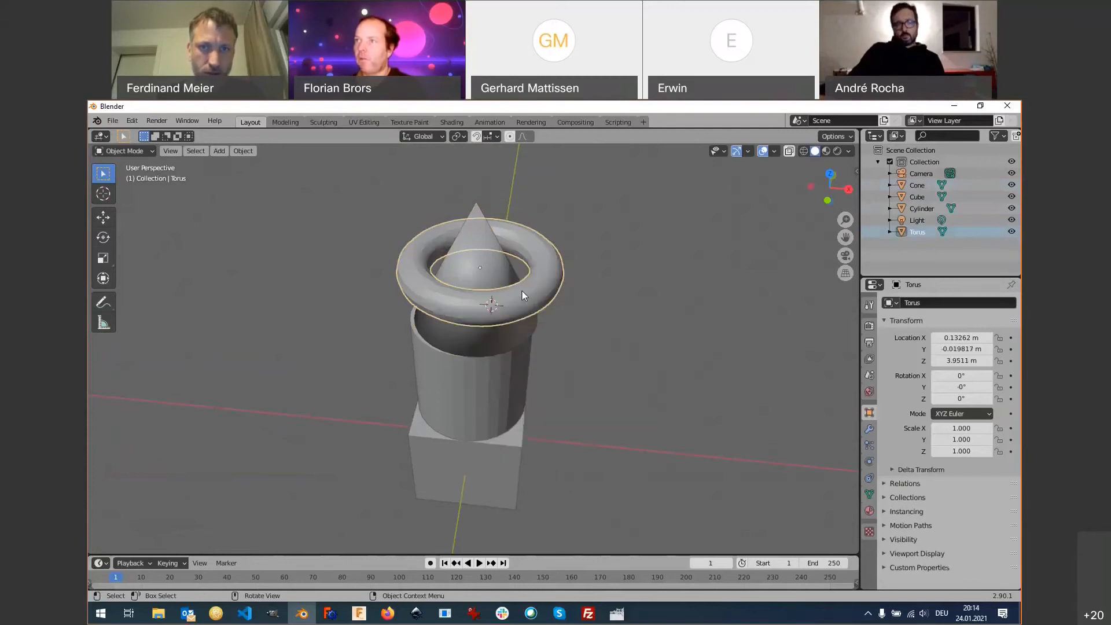
pyautogui.click(469, 391)
pyautogui.rightClick(467, 394)
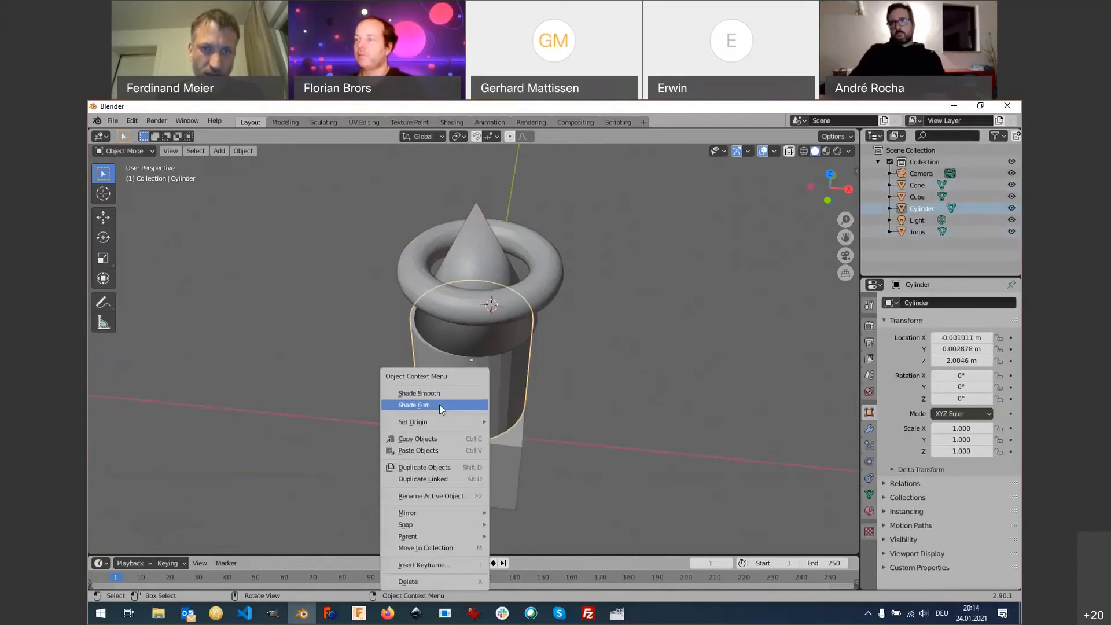
pyautogui.click(455, 393)
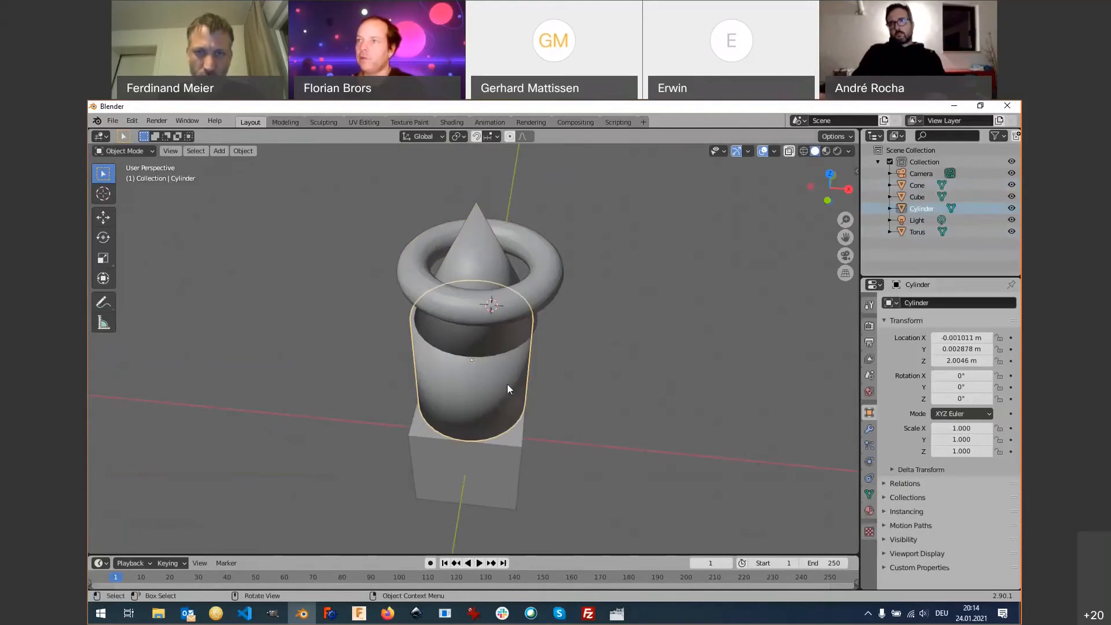
# Enable 30° Auto Smooth in the cylinder's Normals properties, then deselect it.
pyautogui.click(869, 497)
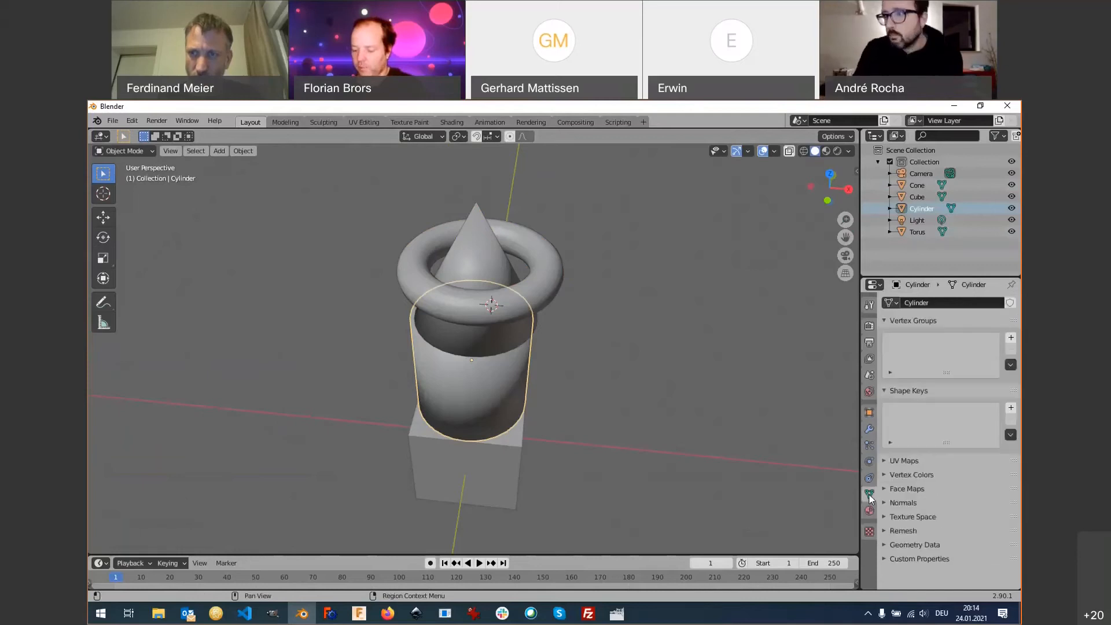
pyautogui.click(910, 501)
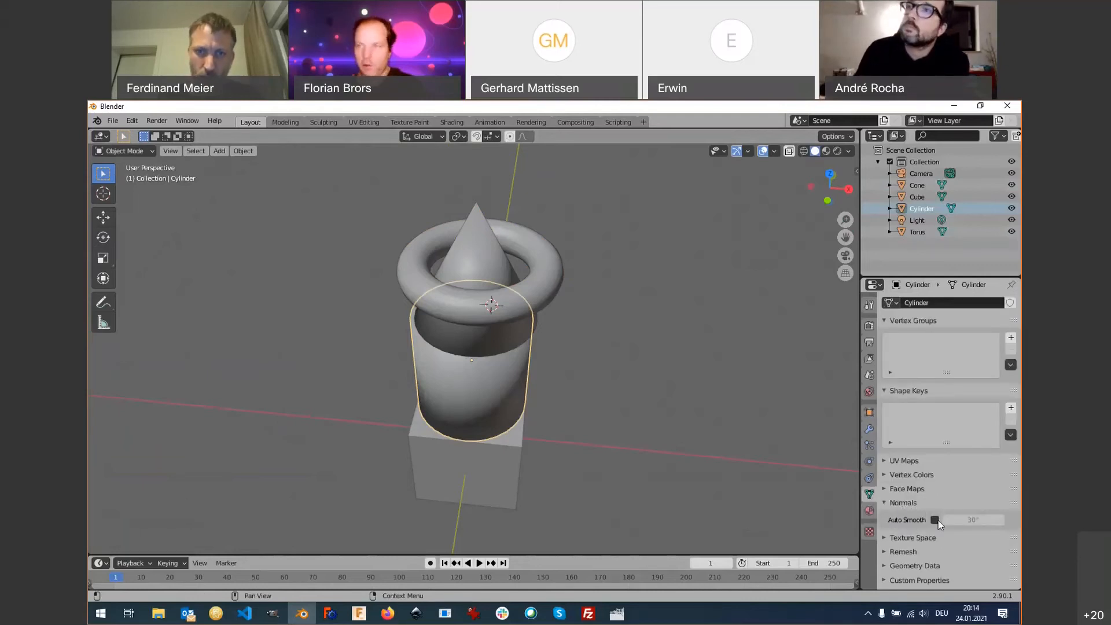
pyautogui.click(936, 520)
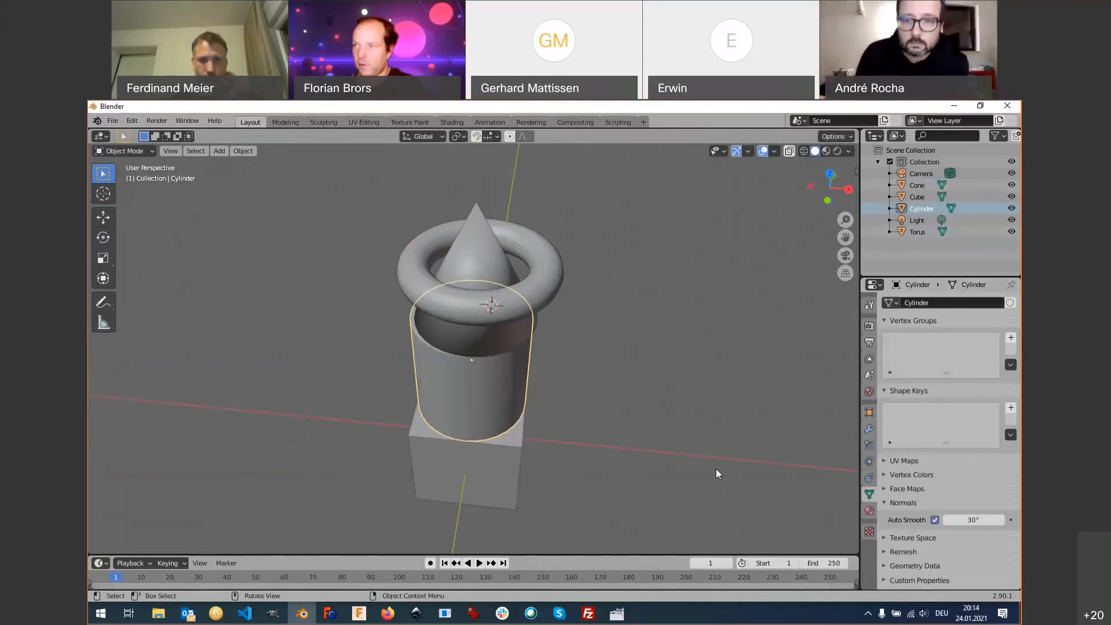
pyautogui.moveTo(539, 454); pyautogui.dragTo(574, 412, button='middle')
pyautogui.scroll(-3, 575, 412)
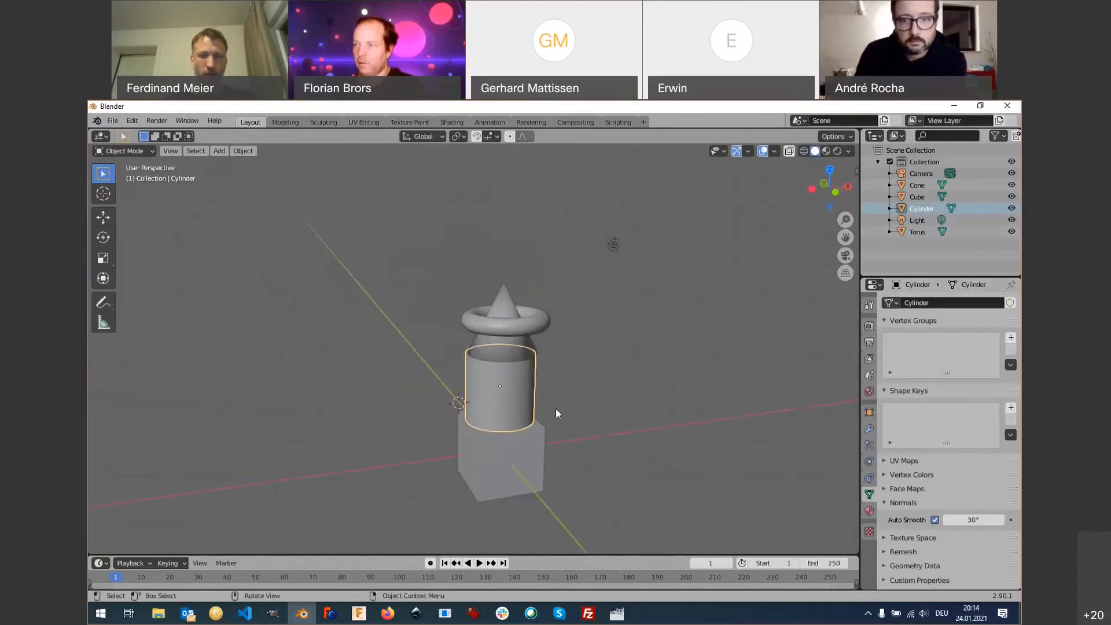
pyautogui.keyDown('shift'); pyautogui.moveTo(555, 412); pyautogui.dragTo(544, 354, button='middle'); pyautogui.keyUp('shift')
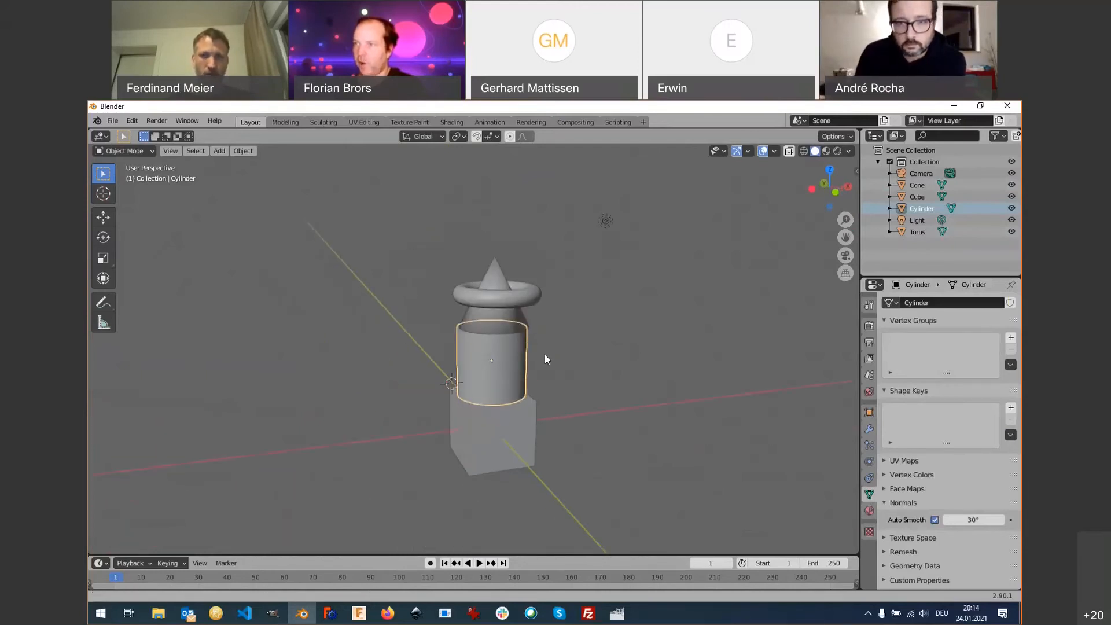
pyautogui.click(544, 354)
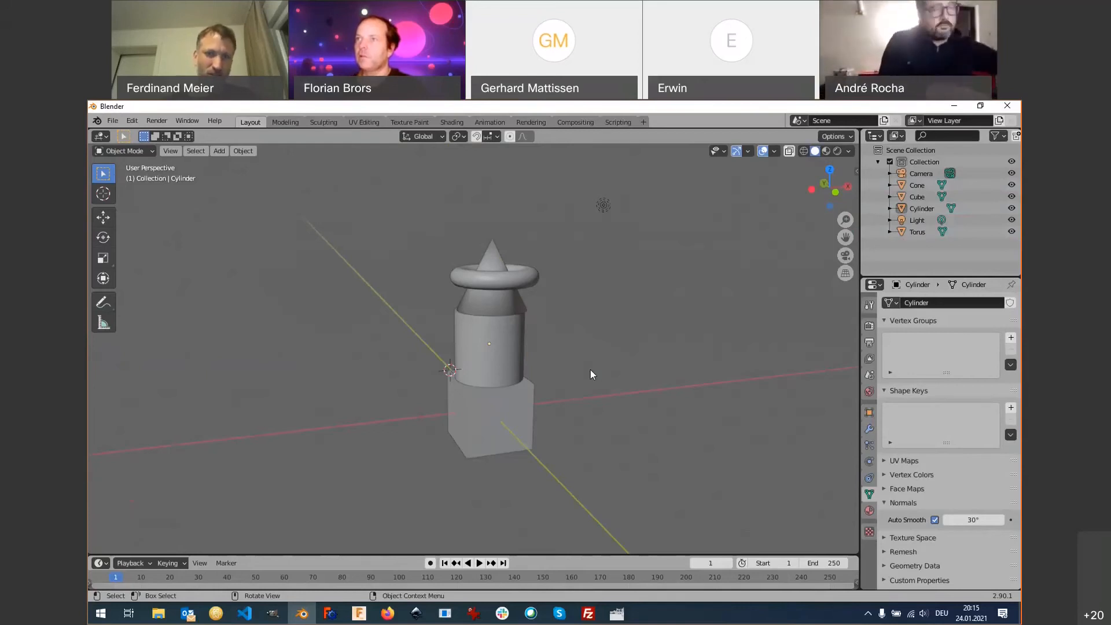
pyautogui.hotkey('alt', 'Tab')
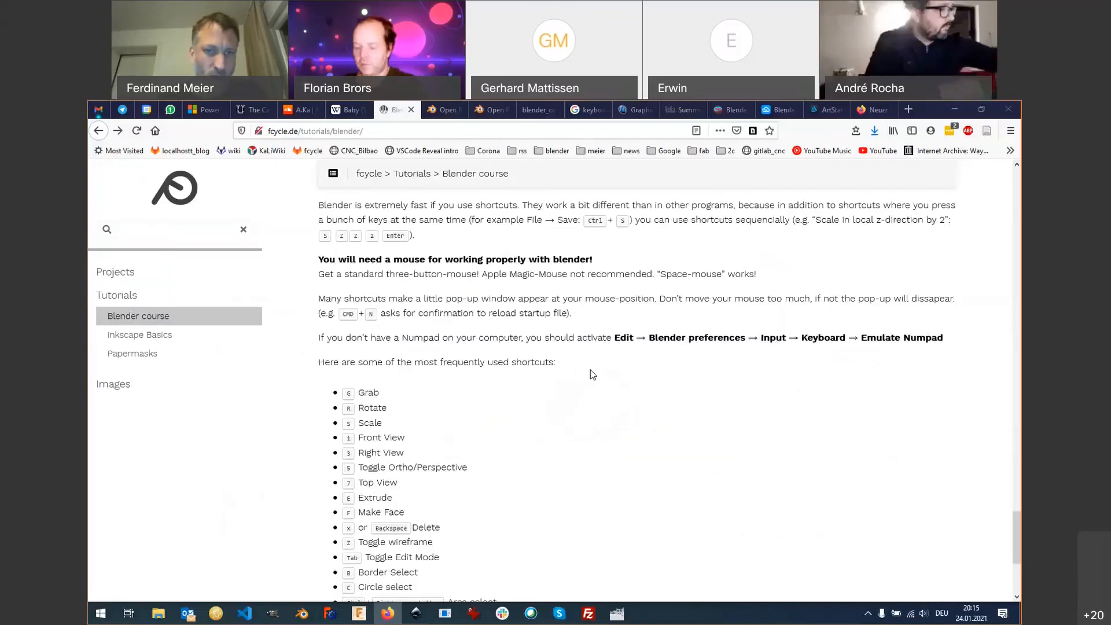
pyautogui.scroll(-2, 524, 485)
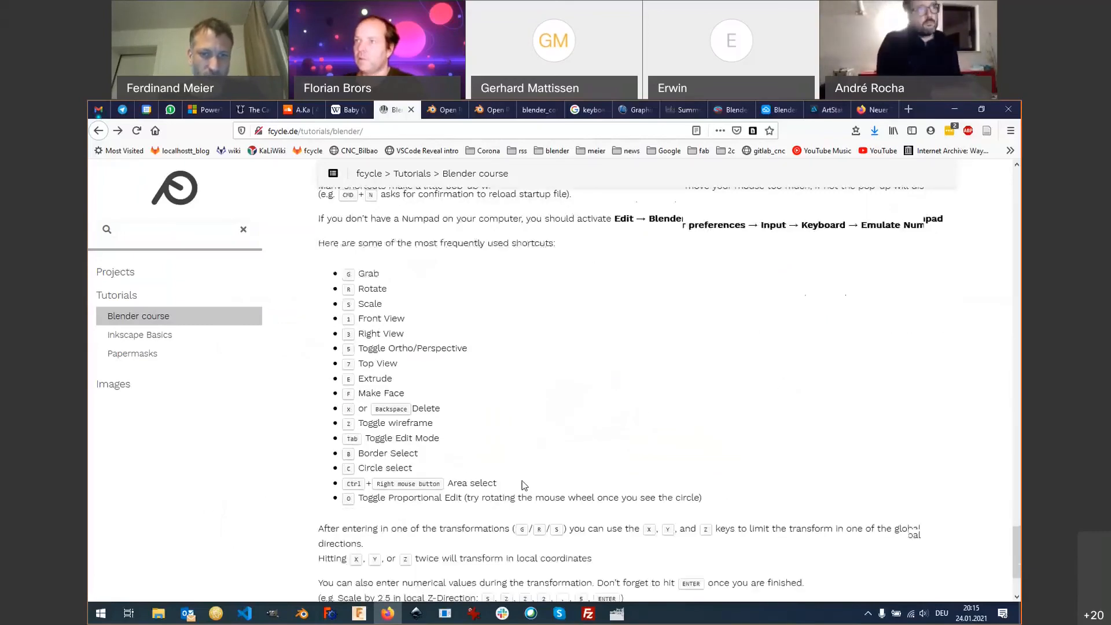
pyautogui.hotkey('alt', 'Tab')
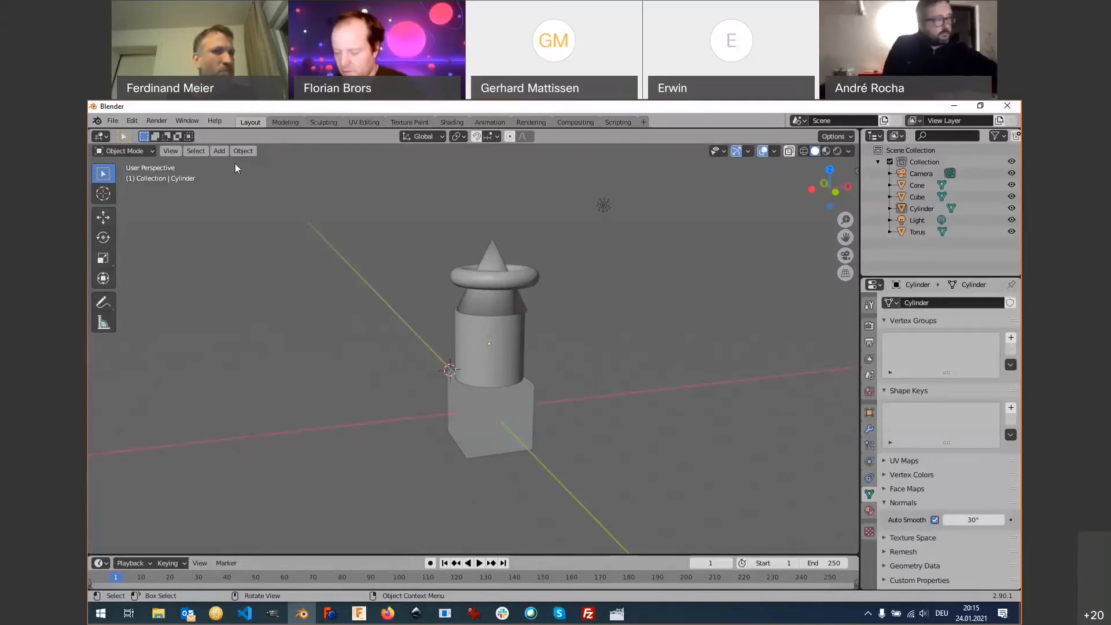
# Add a Suzanne monkey head mesh to the scene.
pyautogui.click(220, 152)
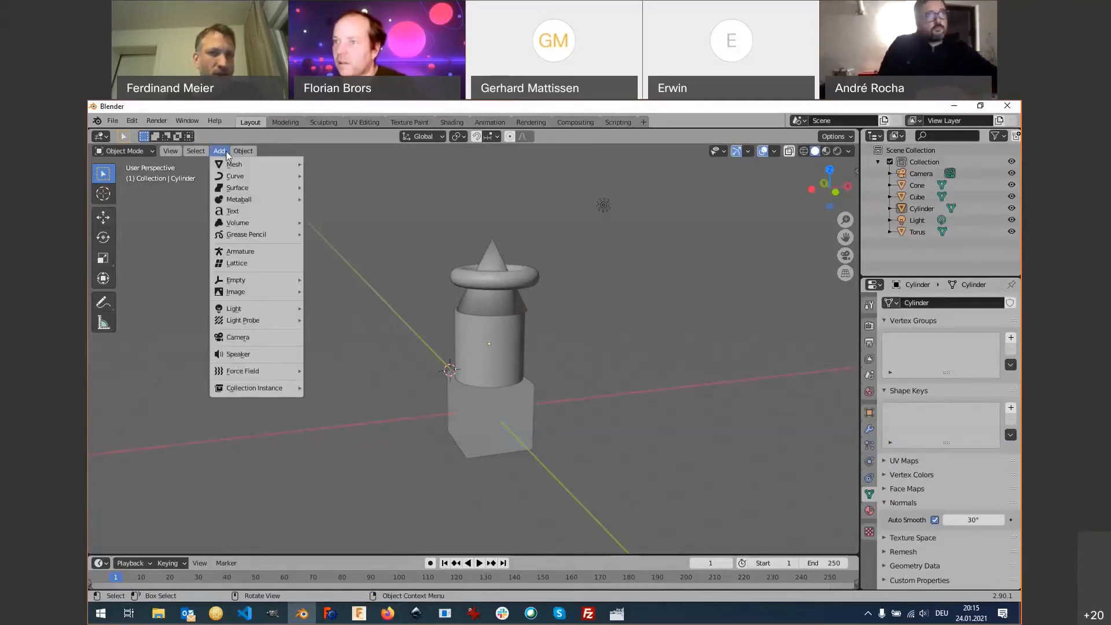
pyautogui.moveTo(243, 151)
pyautogui.moveTo(278, 169)
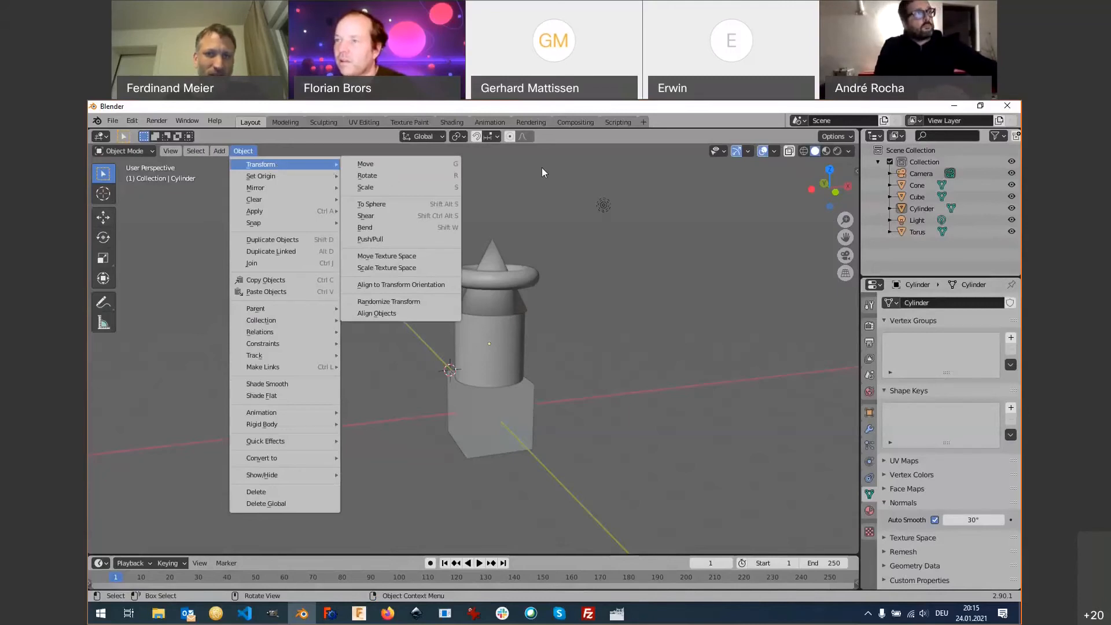
pyautogui.click(197, 151)
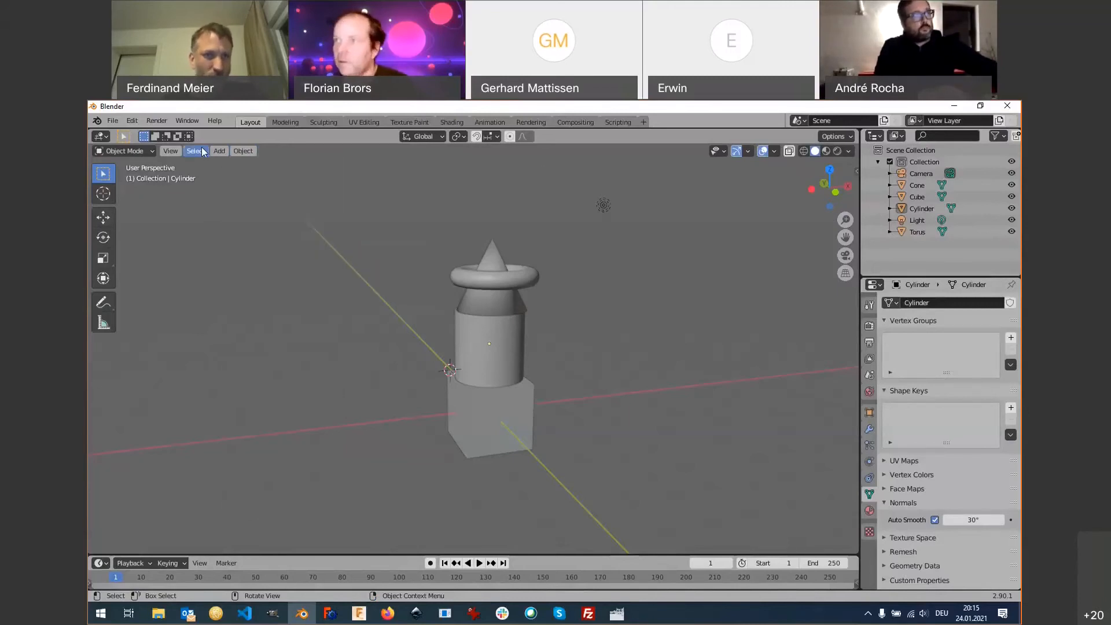
pyautogui.click(219, 151)
pyautogui.moveTo(226, 164)
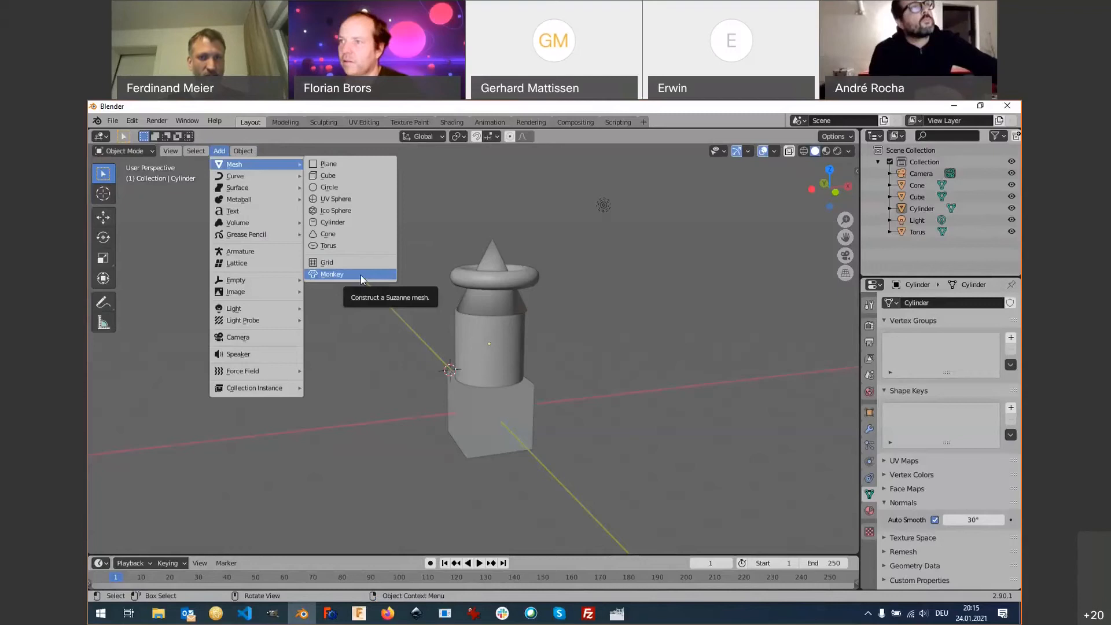
pyautogui.click(361, 276)
pyautogui.scroll(-2, 437, 376)
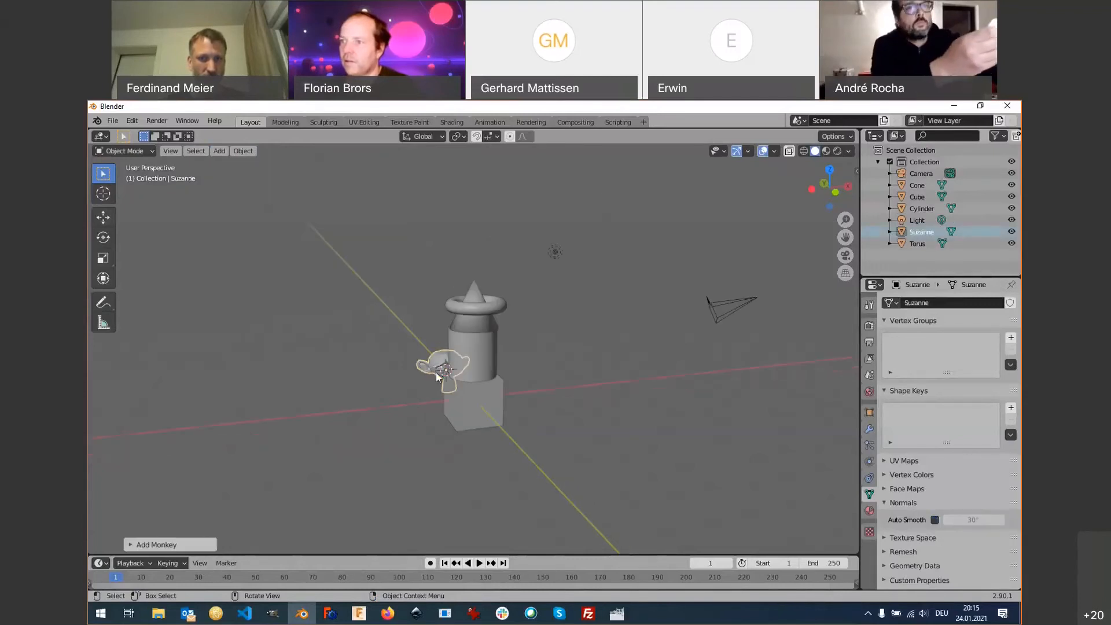
pyautogui.scroll(5, 438, 376)
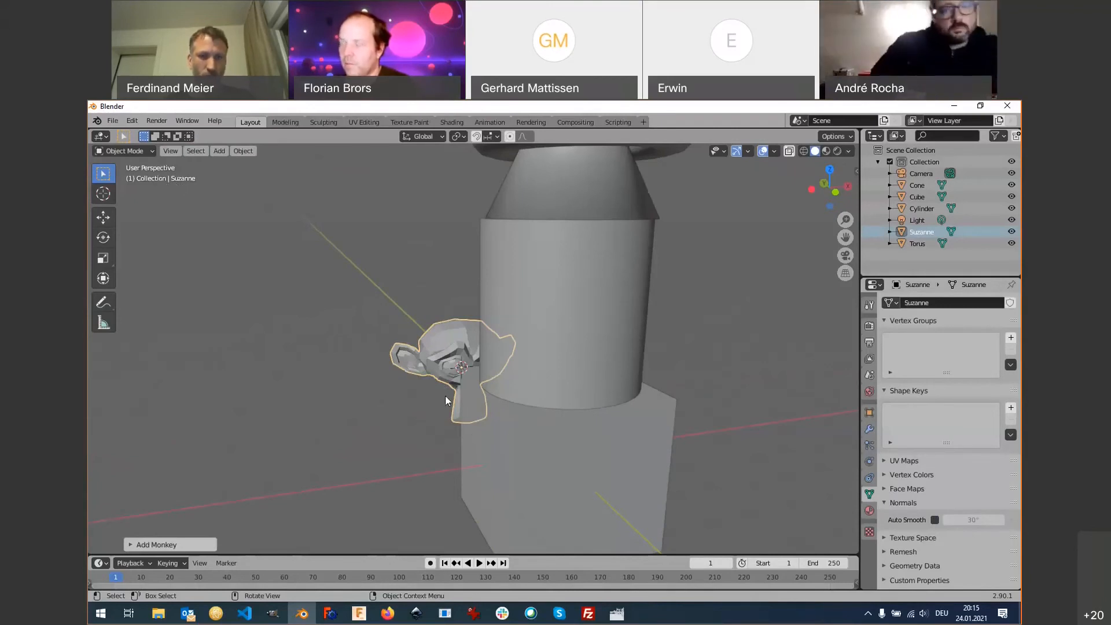
pyautogui.scroll(-2, 446, 395)
# In front view, raise Suzanne along Z to sit above the tower.
pyautogui.press('KP_1')
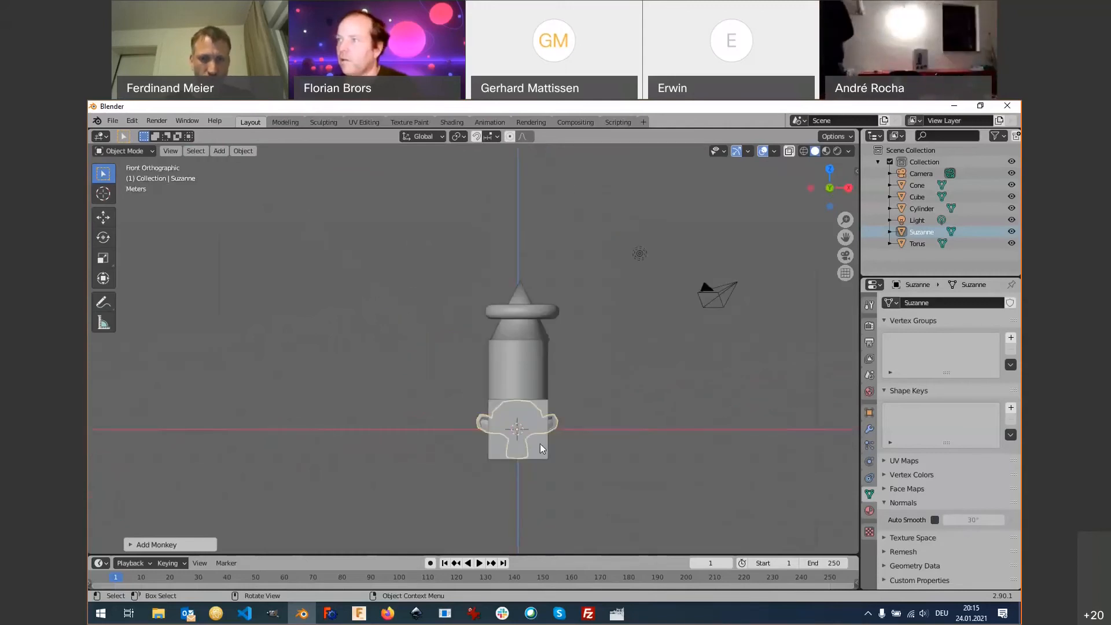
pyautogui.press('g')
pyautogui.press('z')
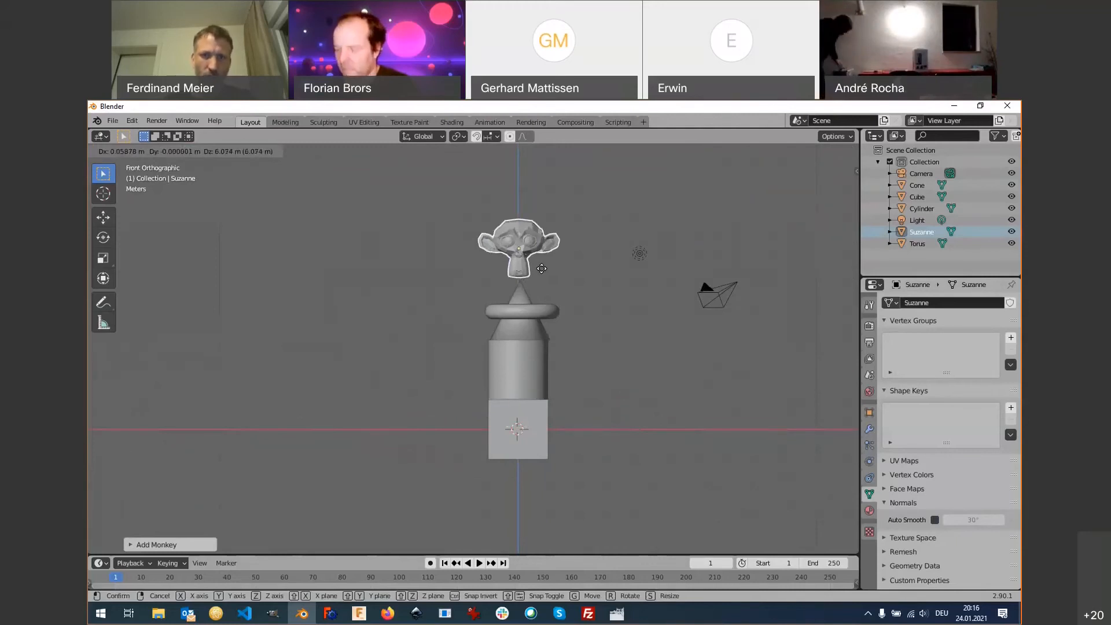
pyautogui.click(542, 269)
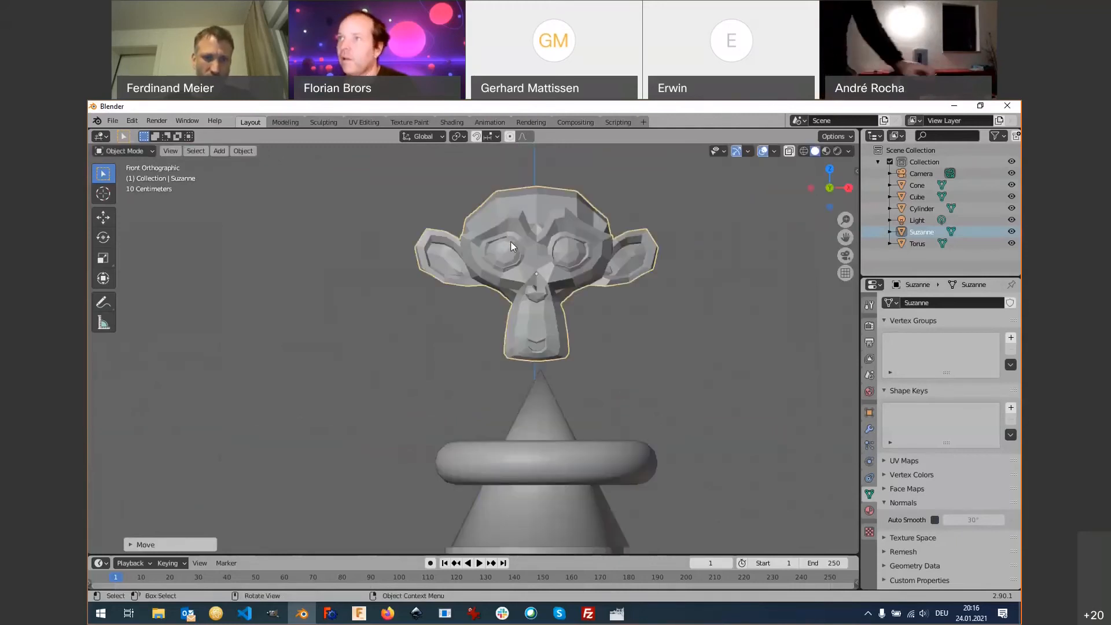
pyautogui.scroll(3, 511, 242)
pyautogui.keyDown('shift'); pyautogui.moveTo(562, 309); pyautogui.dragTo(435, 346, button='middle'); pyautogui.keyUp('shift')
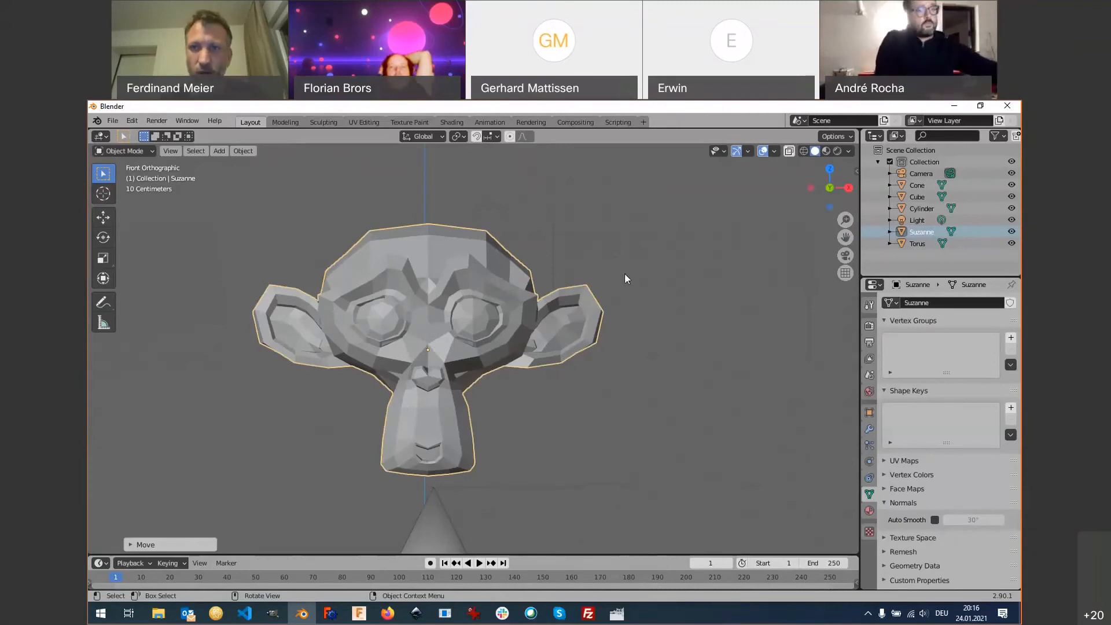
pyautogui.scroll(-1, 530, 347)
pyautogui.scroll(-2, 530, 350)
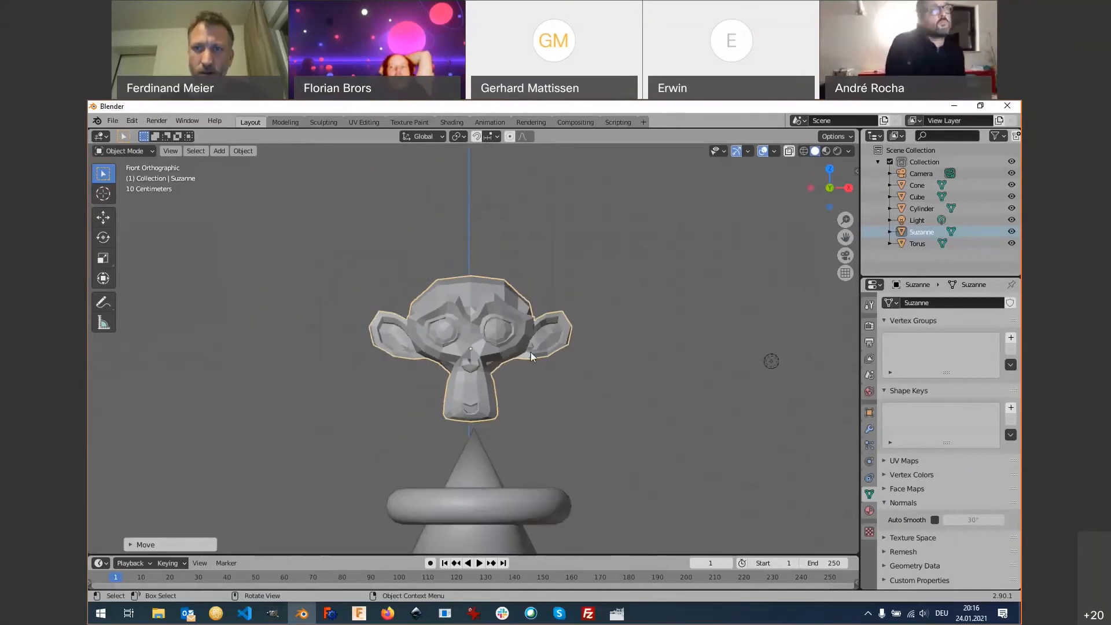
pyautogui.scroll(-3, 530, 352)
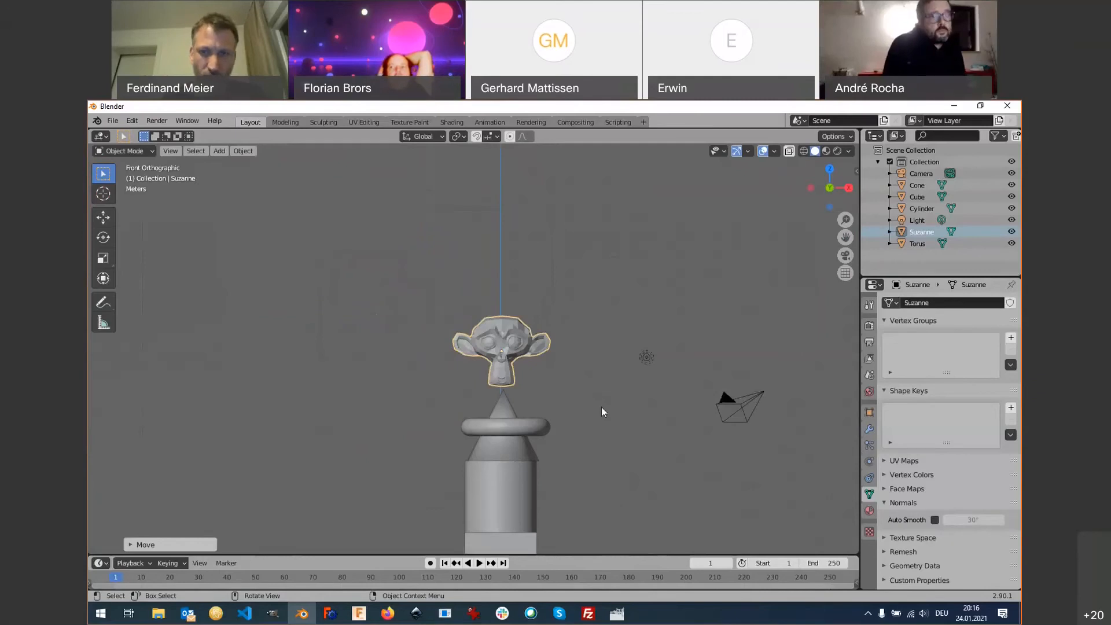
# Centre Suzanne on the tower from the top view and zoom in to check.
pyautogui.keyDown('shift'); pyautogui.rightClick(390, 283); pyautogui.keyUp('shift')
pyautogui.keyDown('shift'); pyautogui.rightClick(554, 255); pyautogui.keyUp('shift')
pyautogui.keyDown('shift'); pyautogui.rightClick(400, 249); pyautogui.keyUp('shift')
pyautogui.scroll(-4, 446, 347)
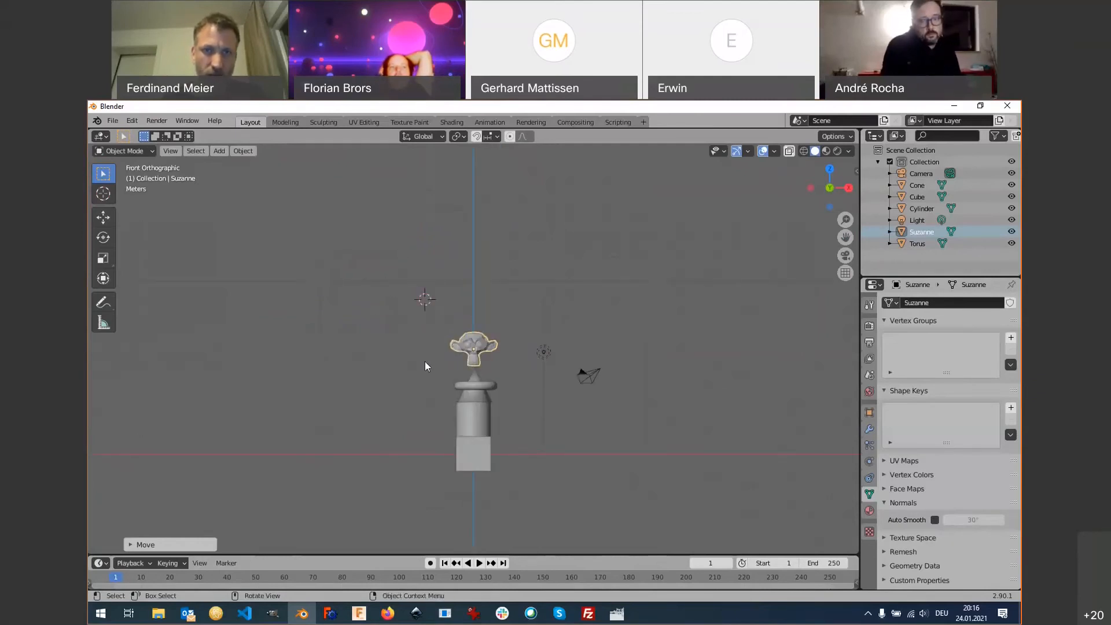
pyautogui.moveTo(425, 361); pyautogui.dragTo(491, 387, button='middle')
pyautogui.keyDown('shift'); pyautogui.rightClick(393, 410); pyautogui.keyUp('shift')
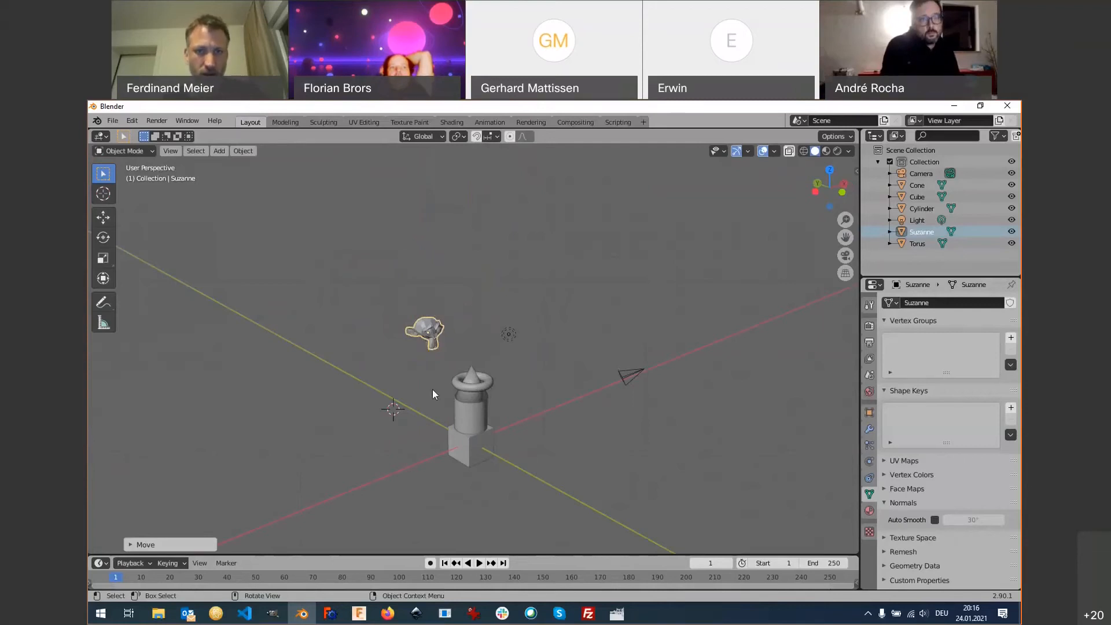
pyautogui.press('KP_7')
pyautogui.press('g')
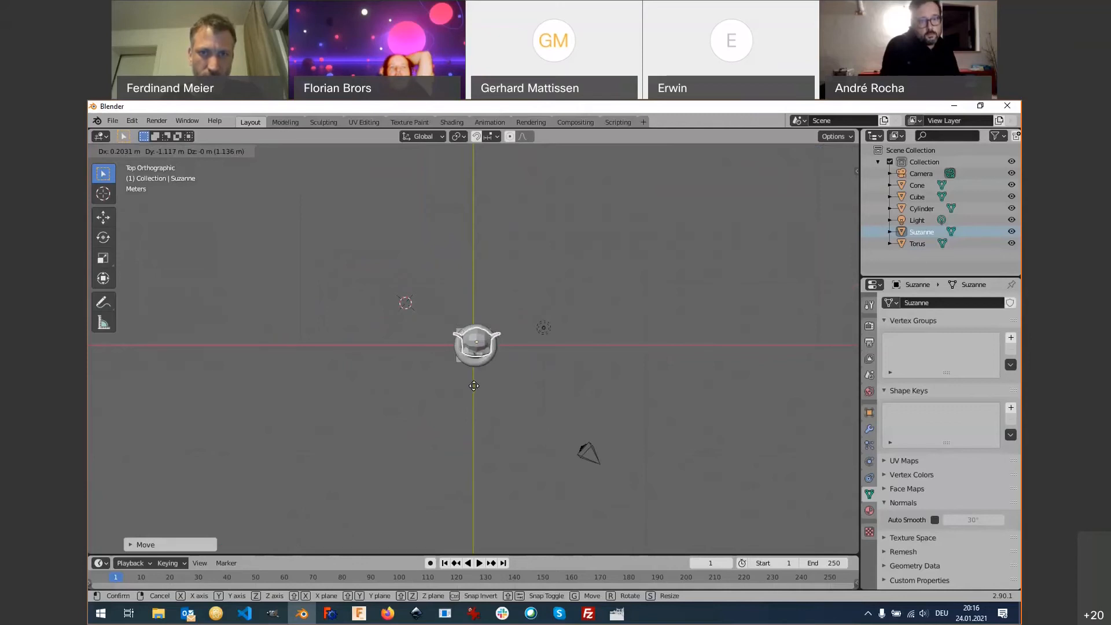
pyautogui.click(473, 387)
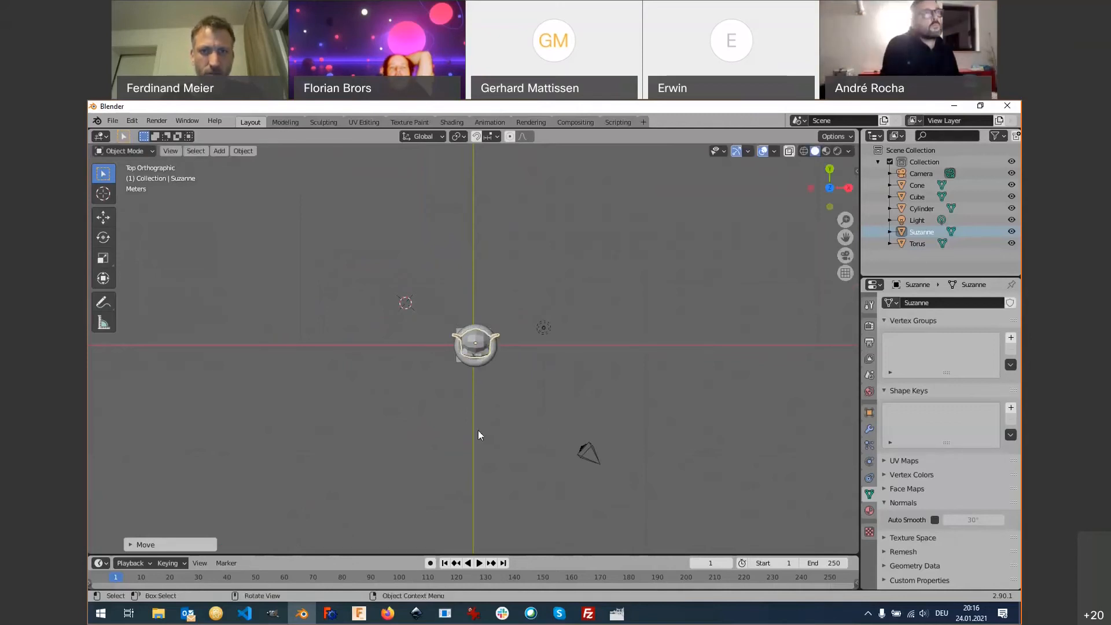
pyautogui.moveTo(478, 430); pyautogui.dragTo(462, 320, button='middle')
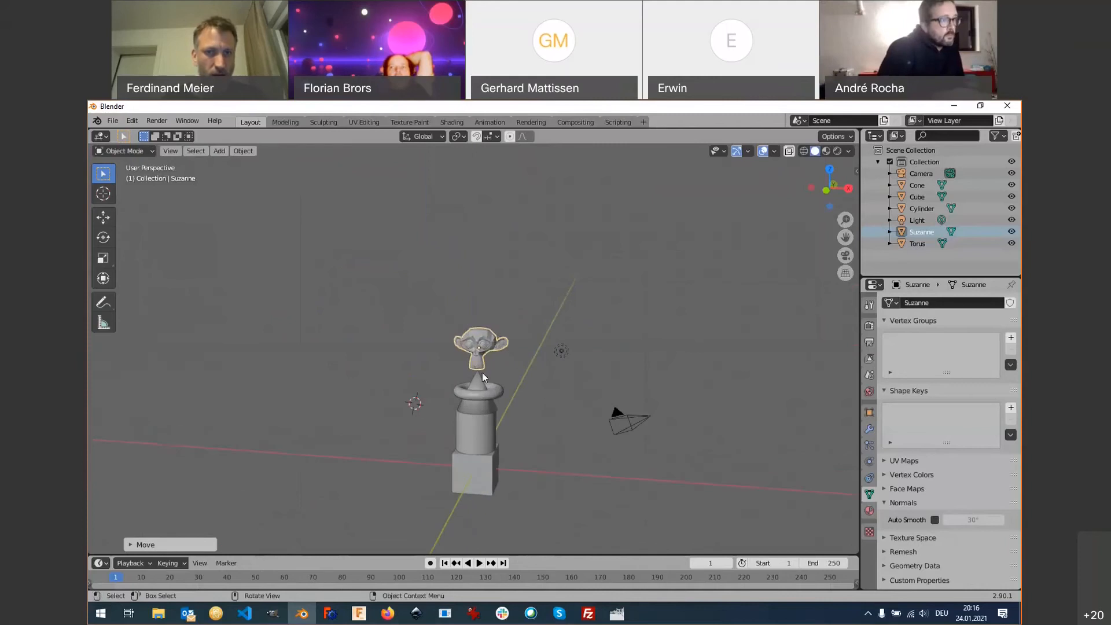
pyautogui.scroll(5, 482, 370)
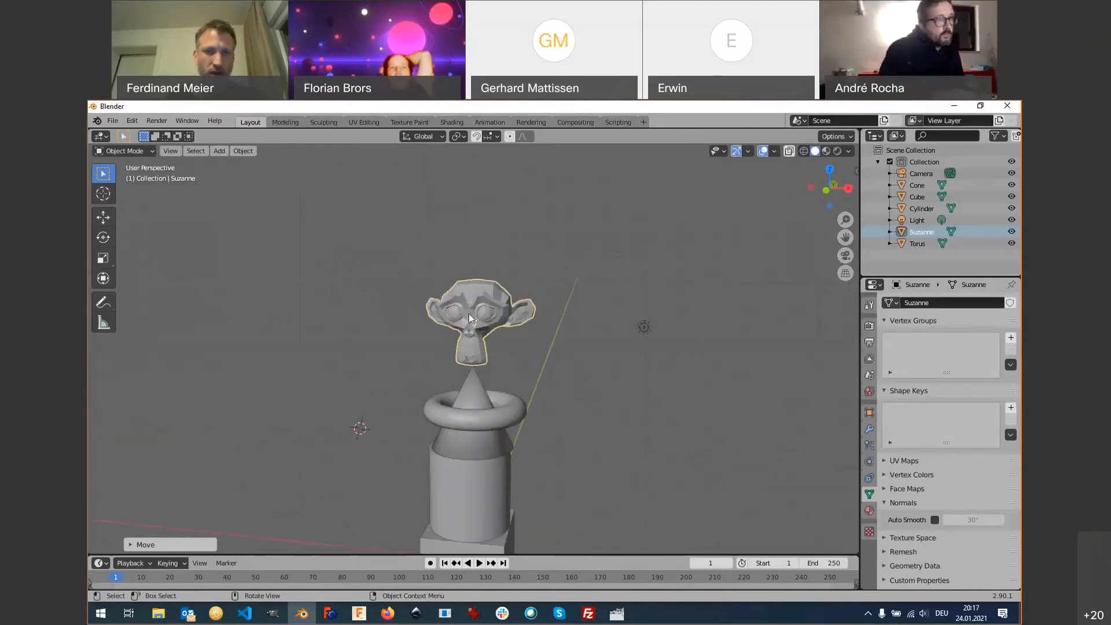
pyautogui.scroll(3, 469, 314)
pyautogui.scroll(2, 485, 388)
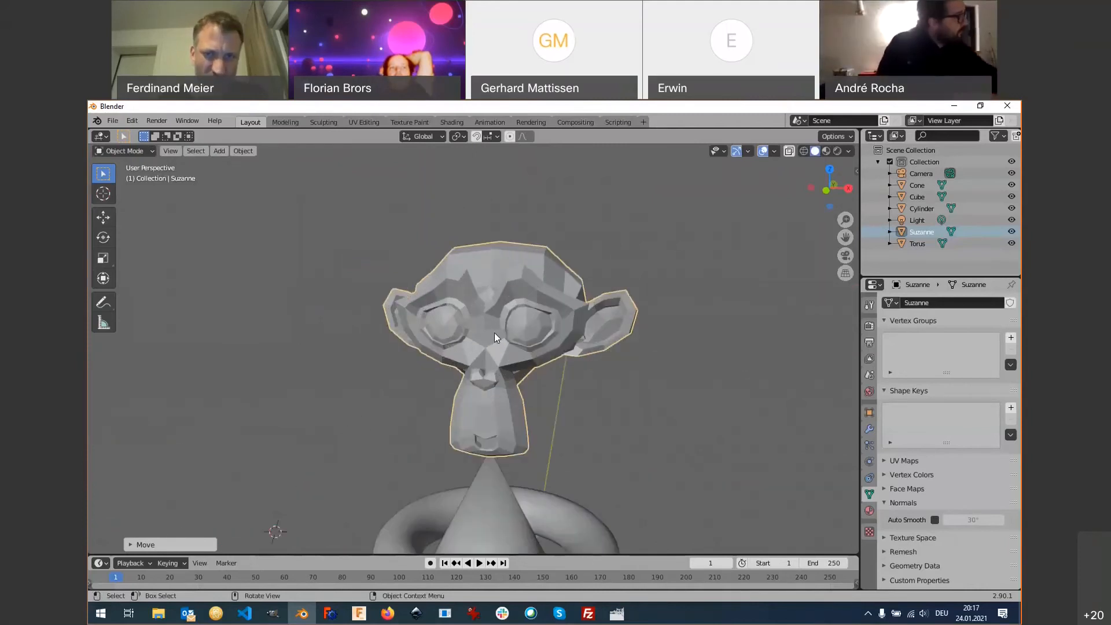
# Apply Shade Smooth to Suzanne from her object context menu.
pyautogui.rightClick(512, 320)
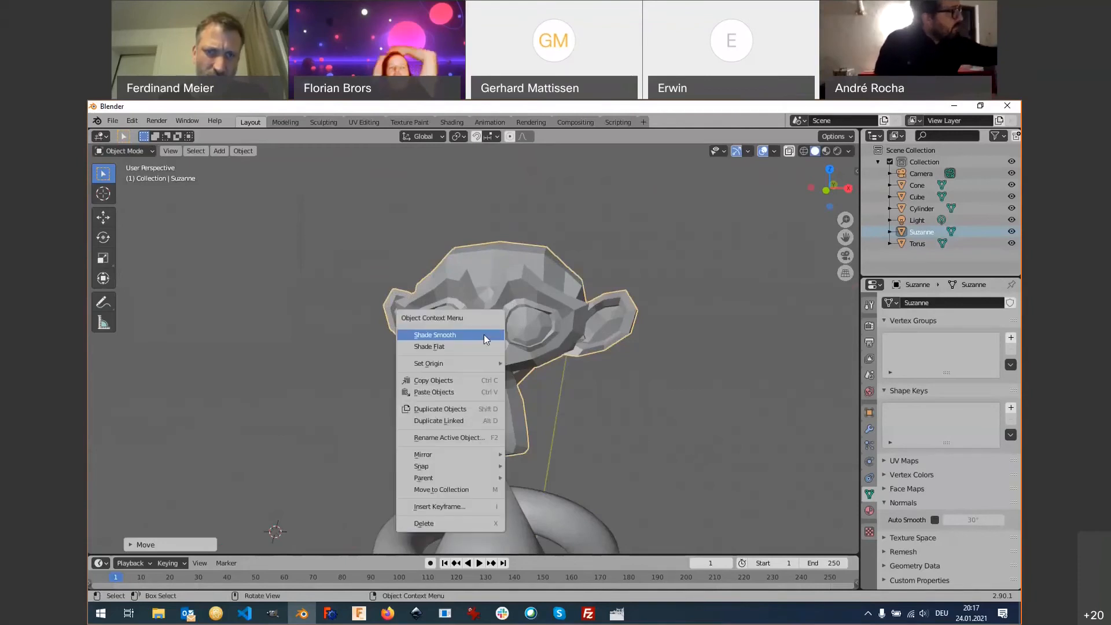
pyautogui.moveTo(470, 354)
pyautogui.click(463, 335)
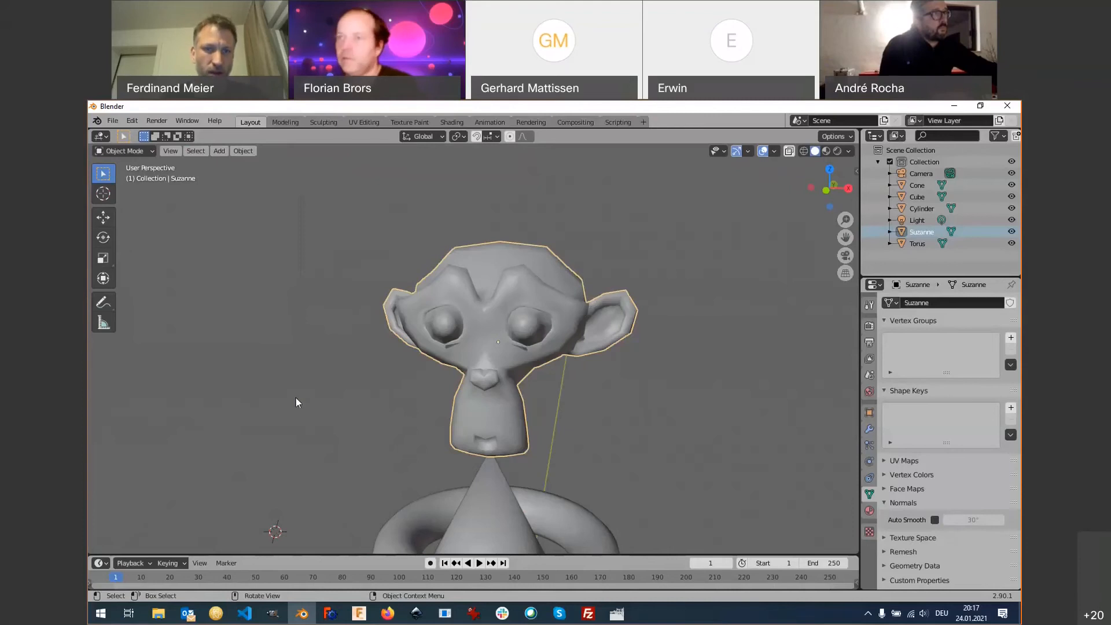
# Delete Suzanne and set the 3D cursor just above the cone tip in front and right views.
pyautogui.press('x')
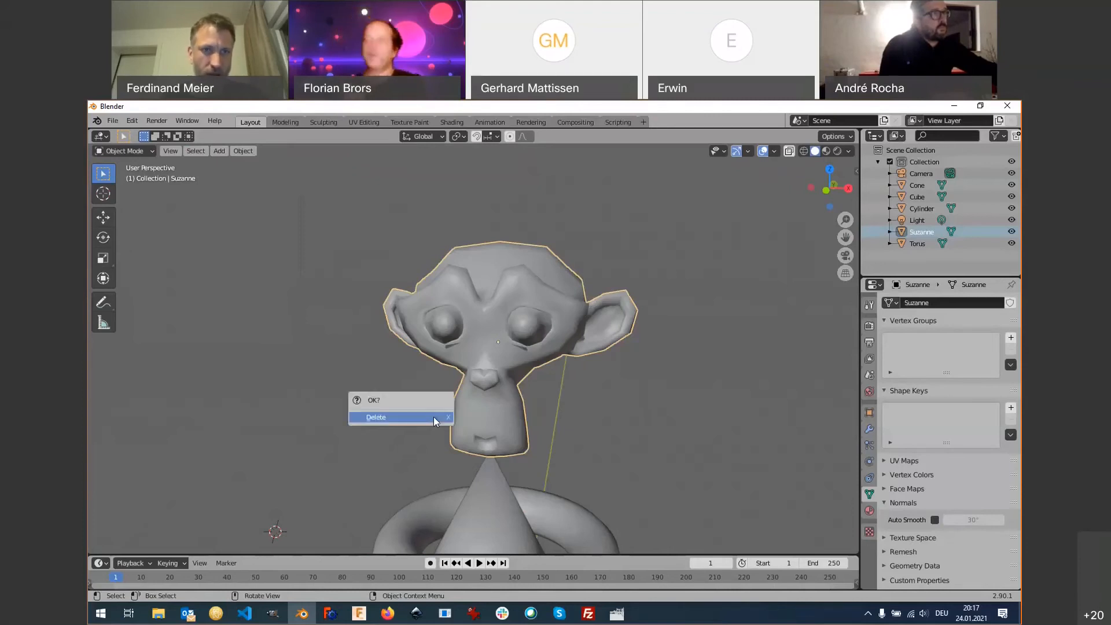
pyautogui.click(433, 418)
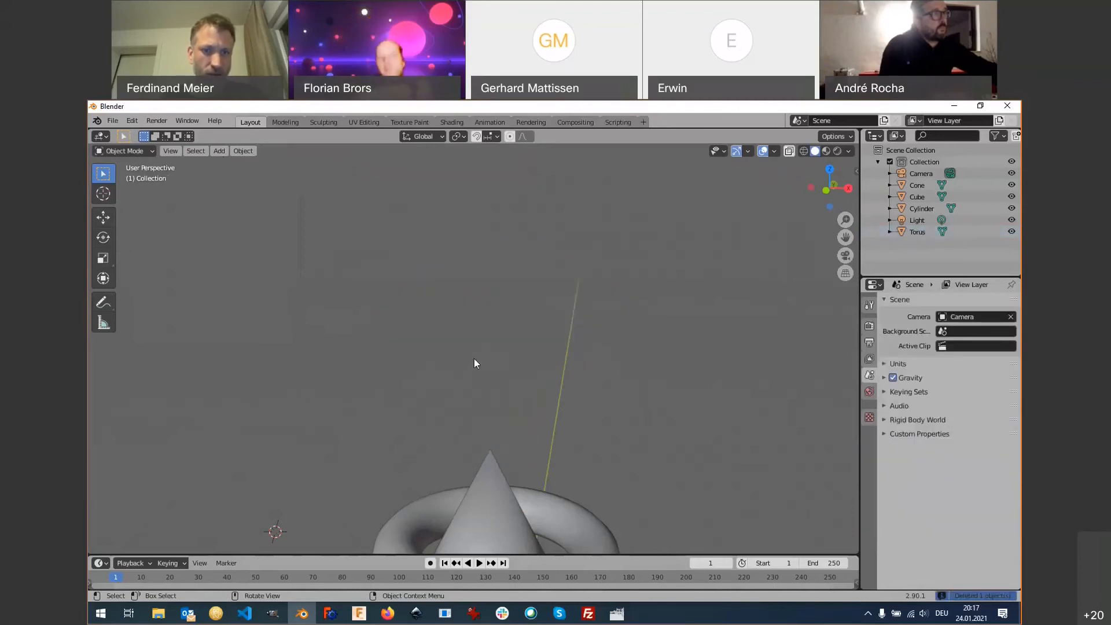
pyautogui.press('KP_1')
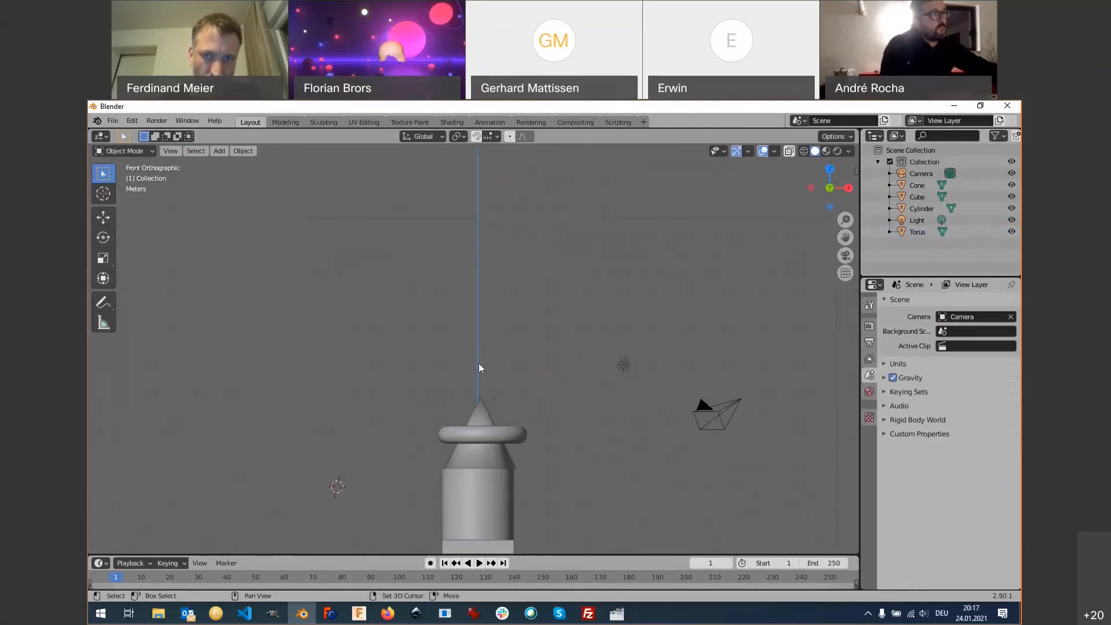
pyautogui.keyDown('shift'); pyautogui.rightClick(478, 363); pyautogui.keyUp('shift')
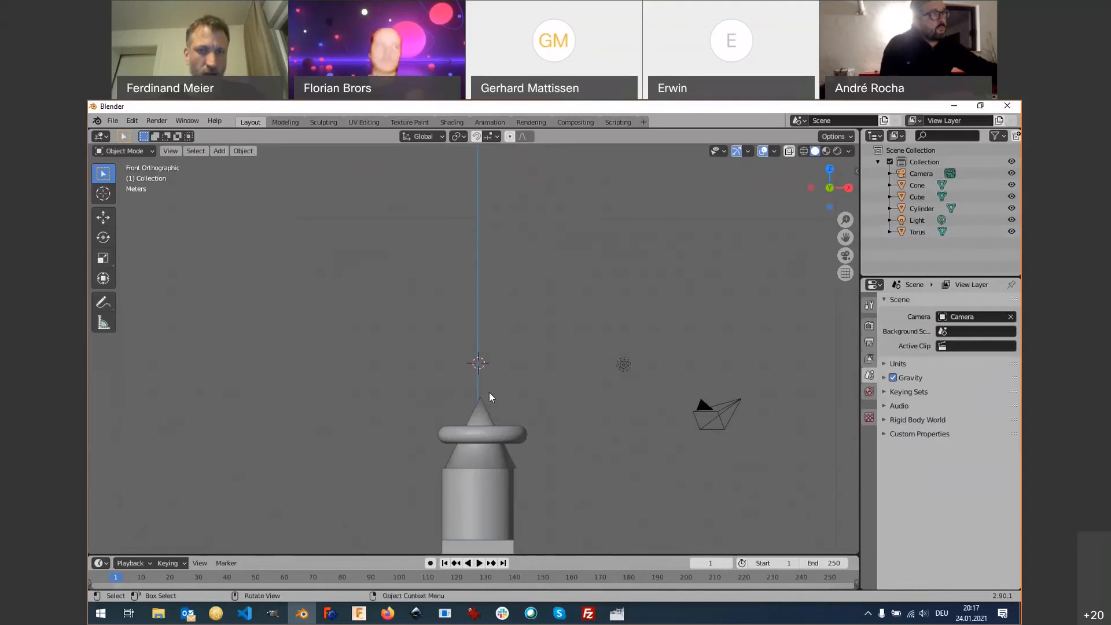
pyautogui.press('KP_3')
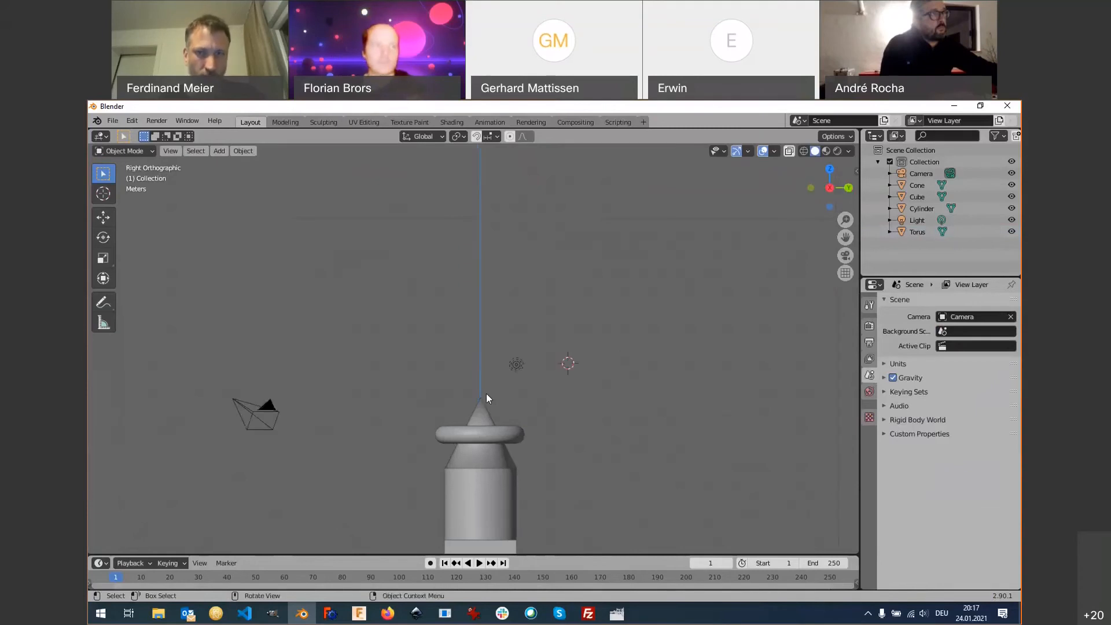
pyautogui.keyDown('shift'); pyautogui.rightClick(480, 363); pyautogui.keyUp('shift')
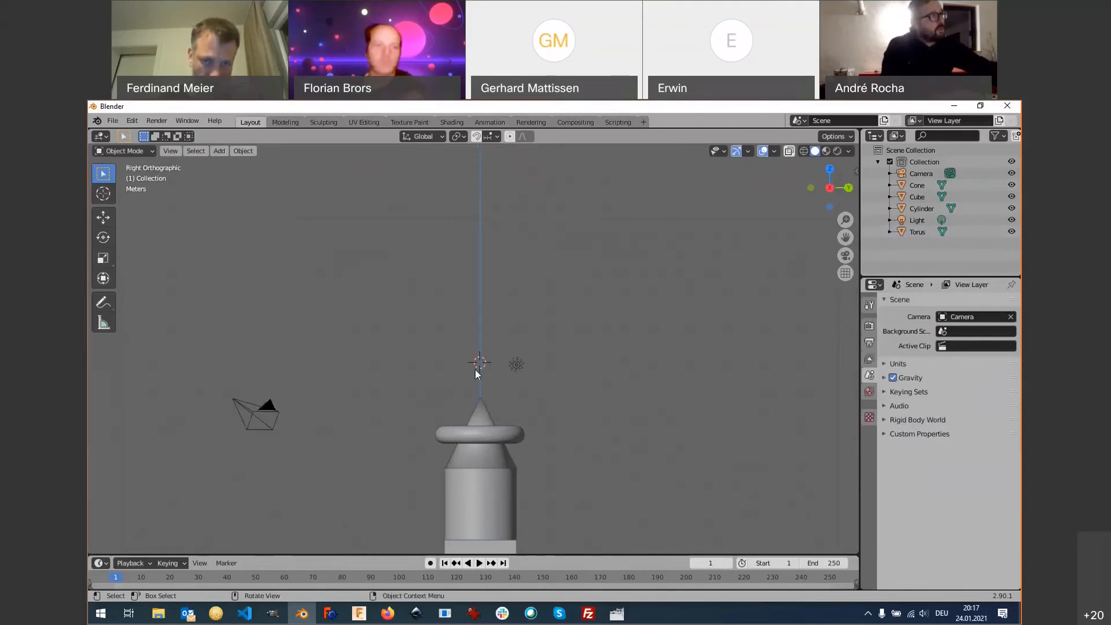
# Add a new Monkey mesh at the cursor, Z 5.97 m, and inspect it in perspective.
pyautogui.click(220, 151)
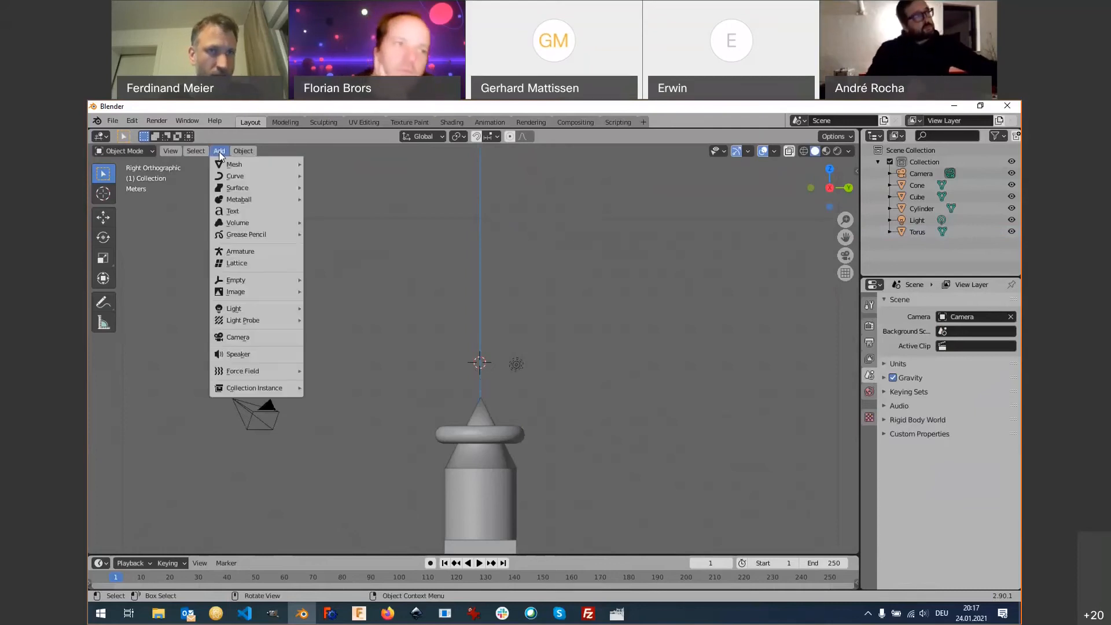
pyautogui.moveTo(249, 164)
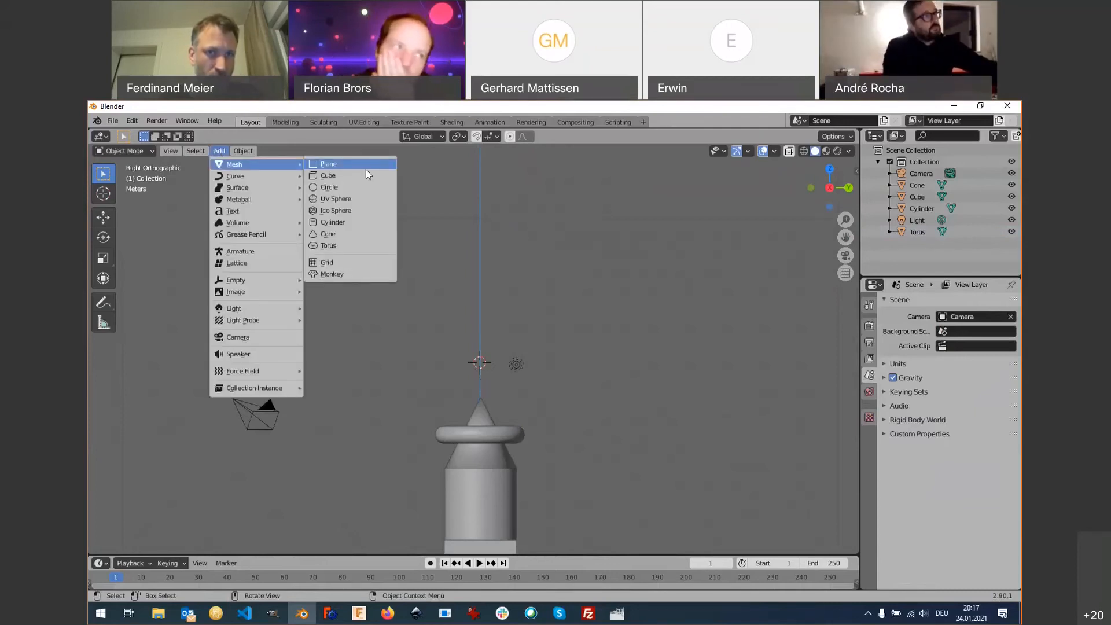
pyautogui.click(359, 275)
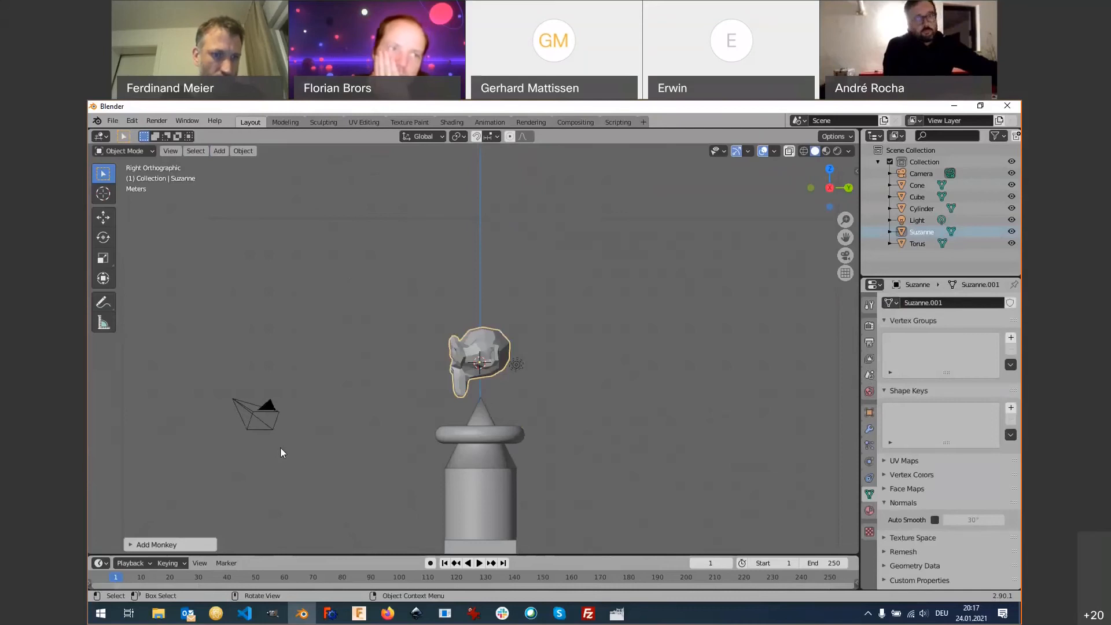
pyautogui.click(128, 545)
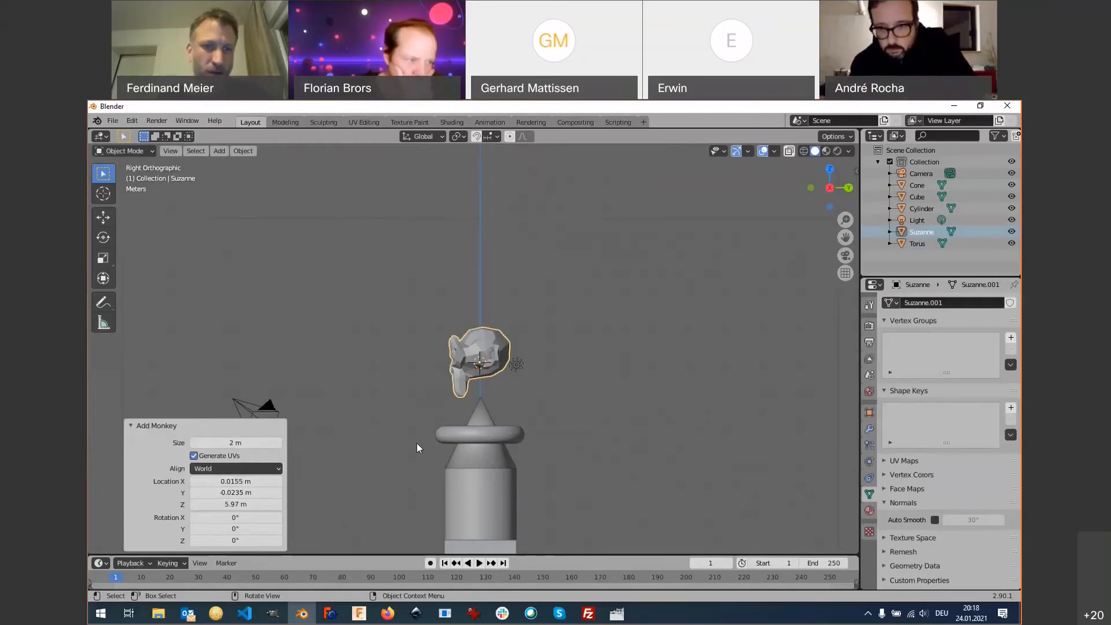
pyautogui.moveTo(390, 384); pyautogui.dragTo(187, 203, button='middle')
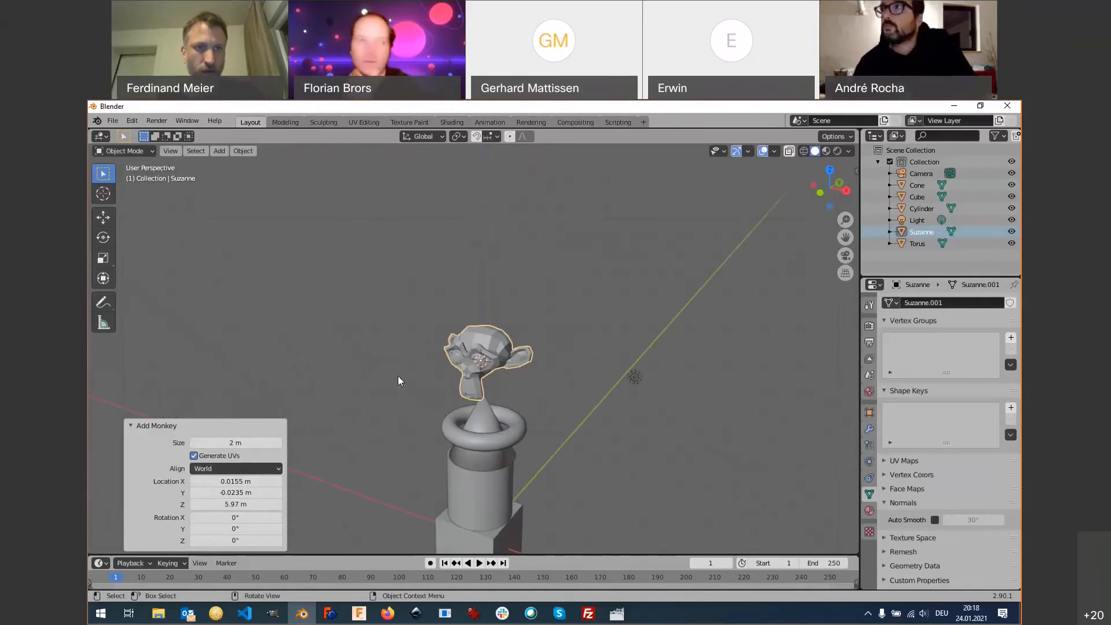
pyautogui.press('KP_1')
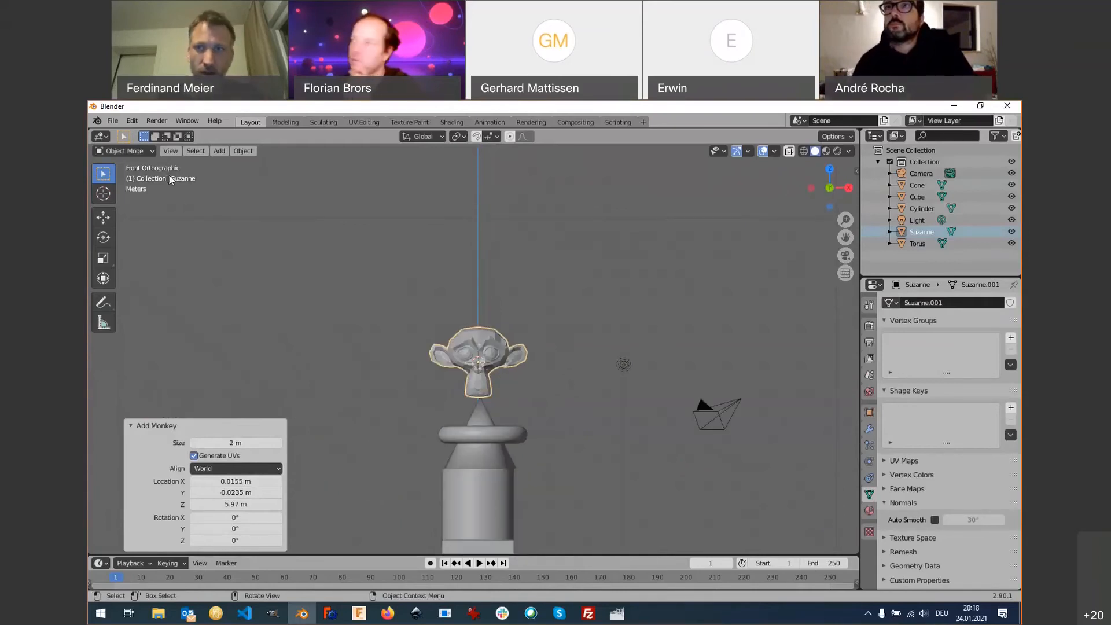
pyautogui.moveTo(511, 415); pyautogui.dragTo(547, 438, button='middle')
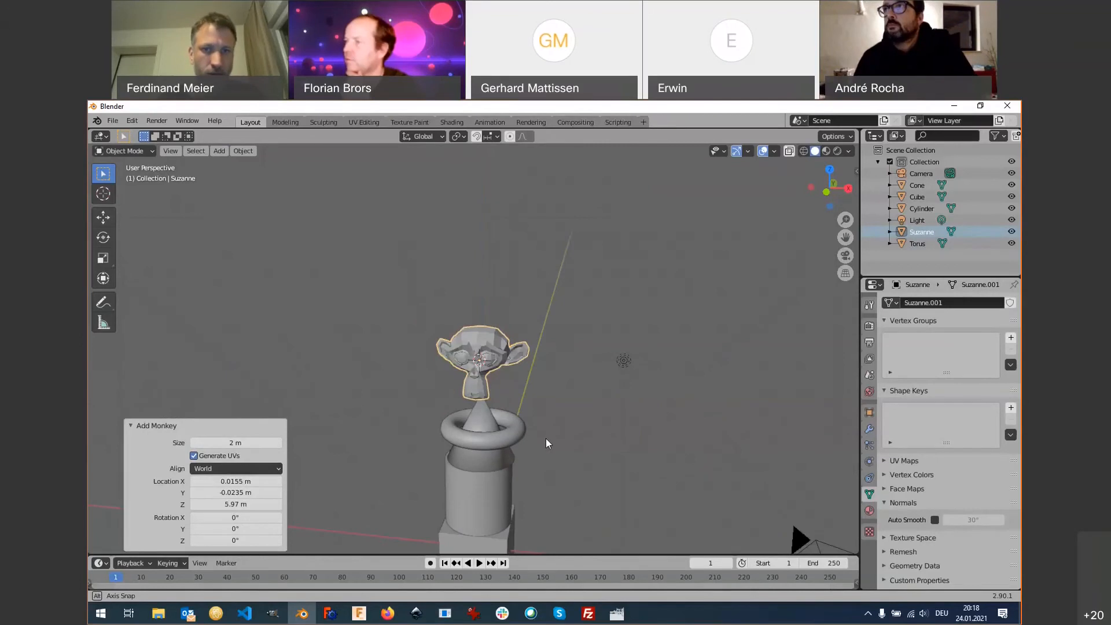
pyautogui.scroll(1, 481, 380)
pyautogui.scroll(4, 480, 382)
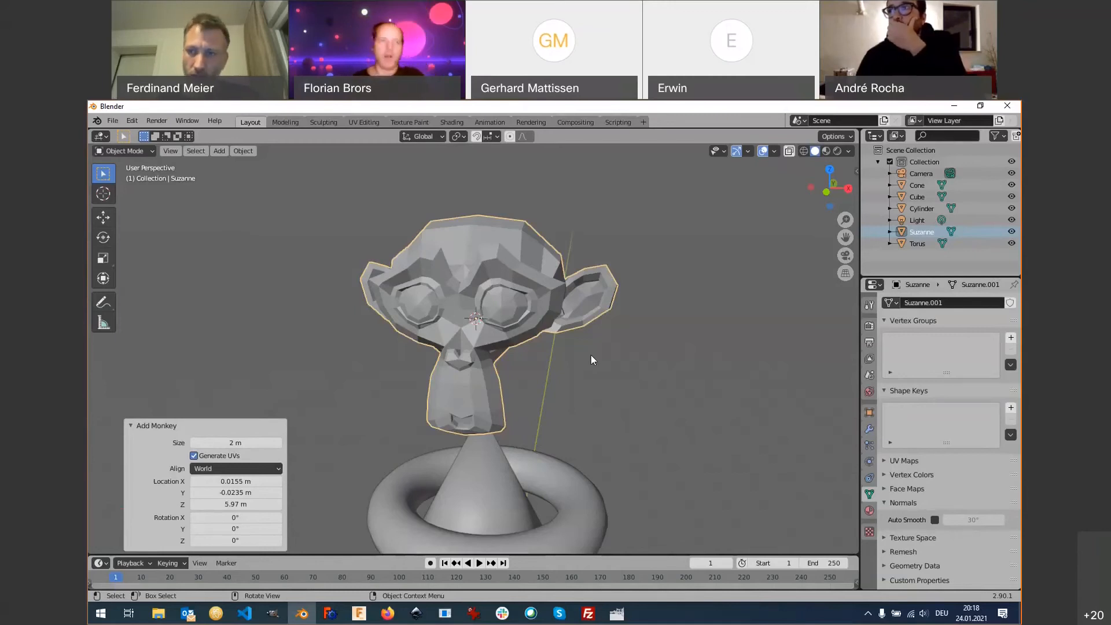
# Show the Add Modifier list in Suzanne's Modifier Properties.
pyautogui.click(869, 431)
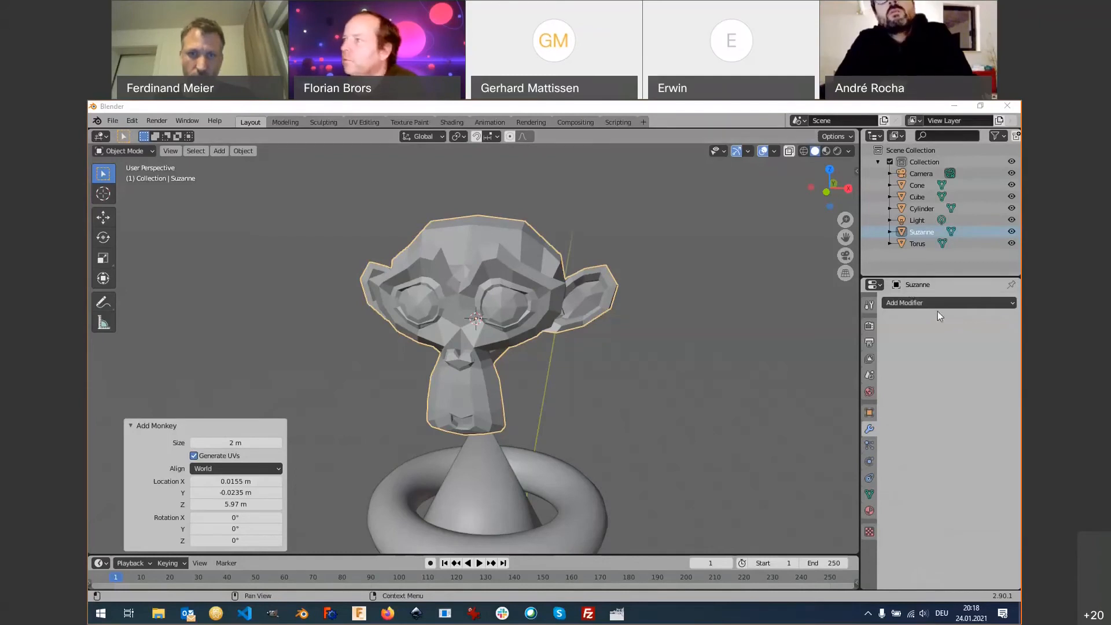
pyautogui.click(498, 376)
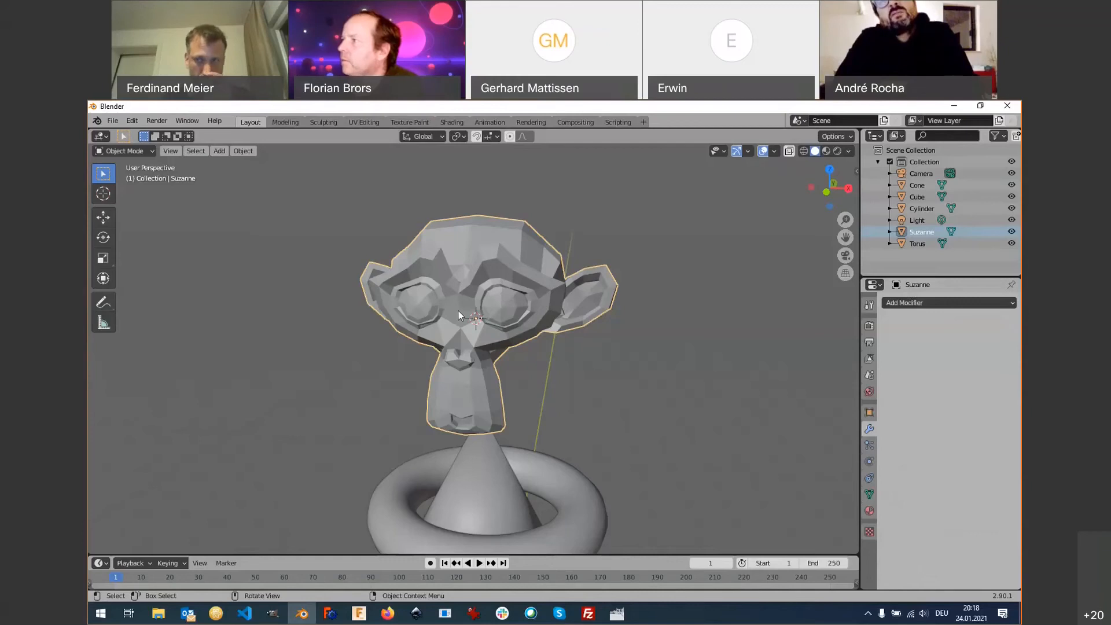
pyautogui.click(920, 304)
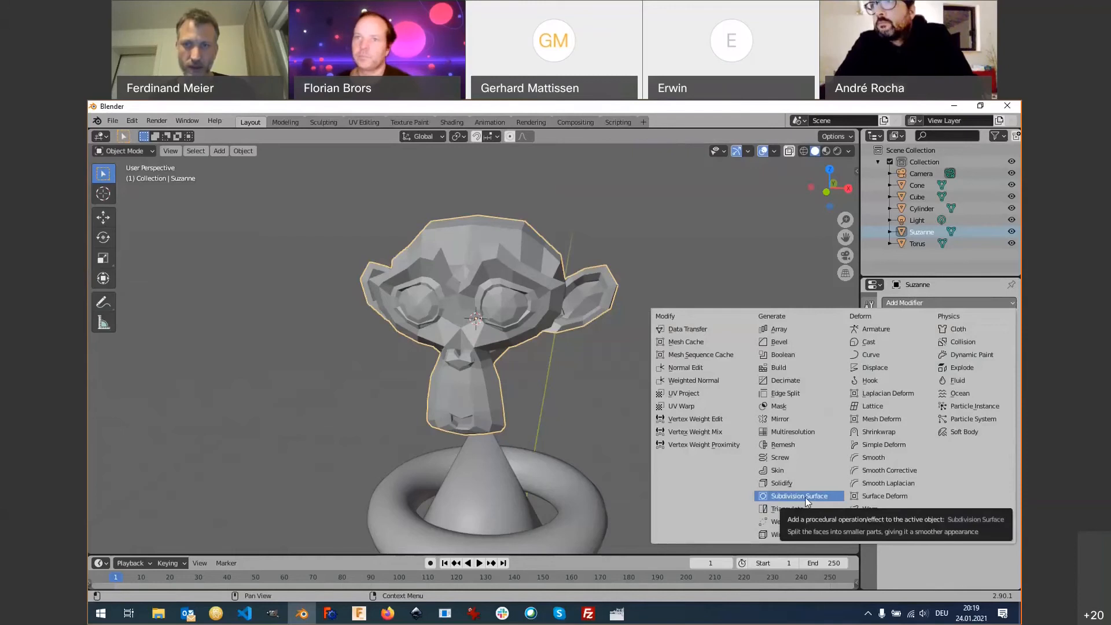
# Add a Catmull-Clark Subdivision Surface modifier to Suzanne, with viewport level 1 and render level 2.
pyautogui.click(806, 499)
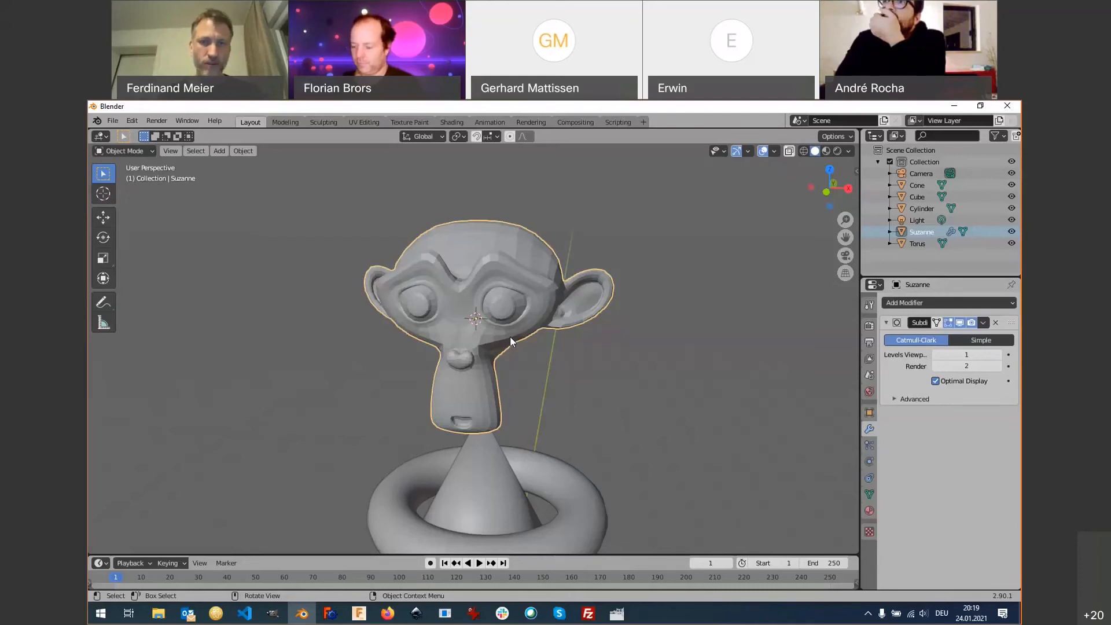
pyautogui.scroll(1, 511, 338)
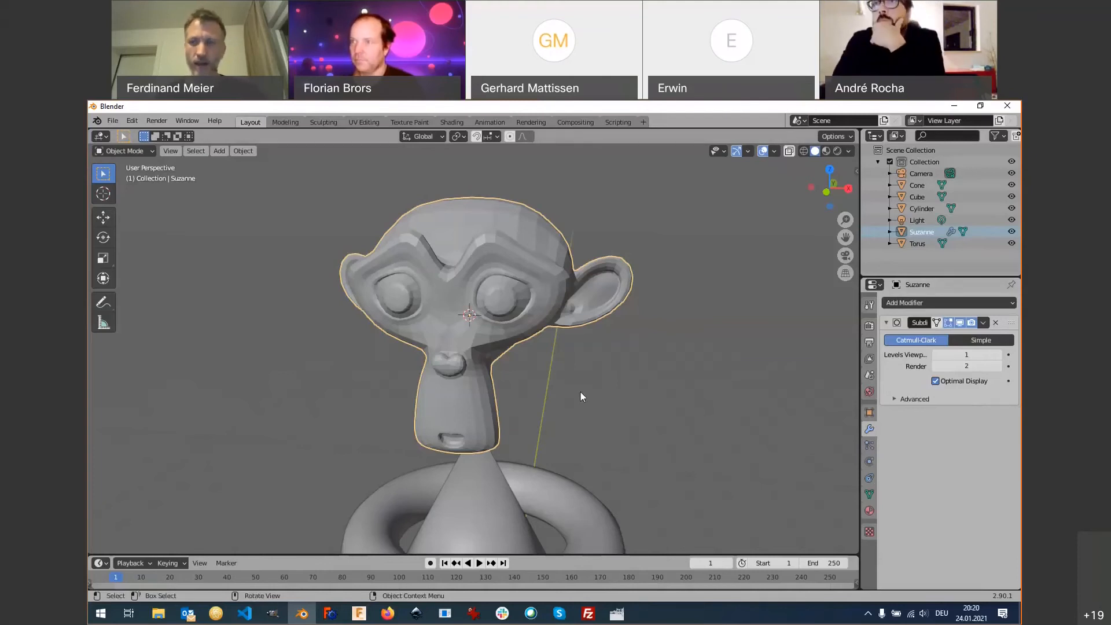
# Raise Suzanne's Subdivision Surface viewport level to 2, matching the render level.
pyautogui.click(999, 355)
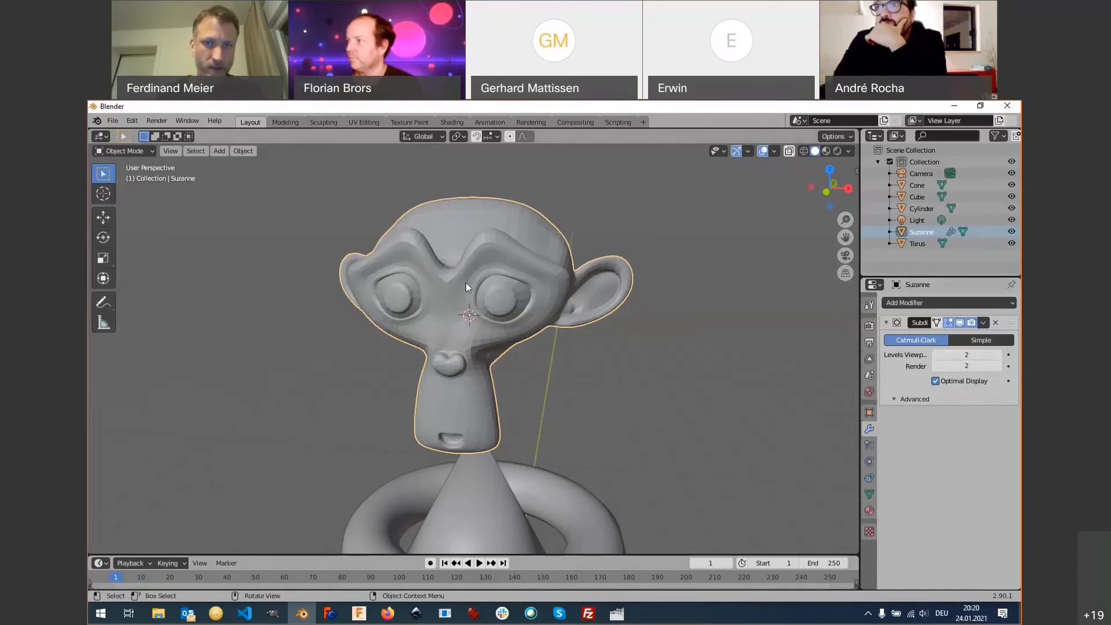
pyautogui.scroll(2, 486, 279)
pyautogui.scroll(-1, 485, 281)
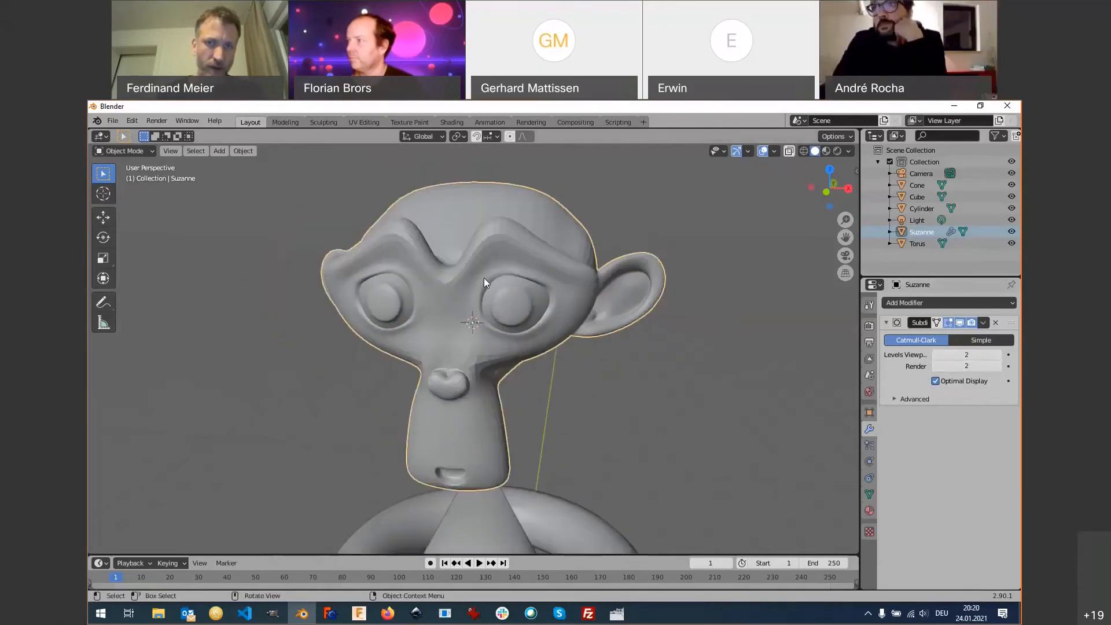
# Shade Suzanne smooth and view her from the side and below.
pyautogui.rightClick(452, 290)
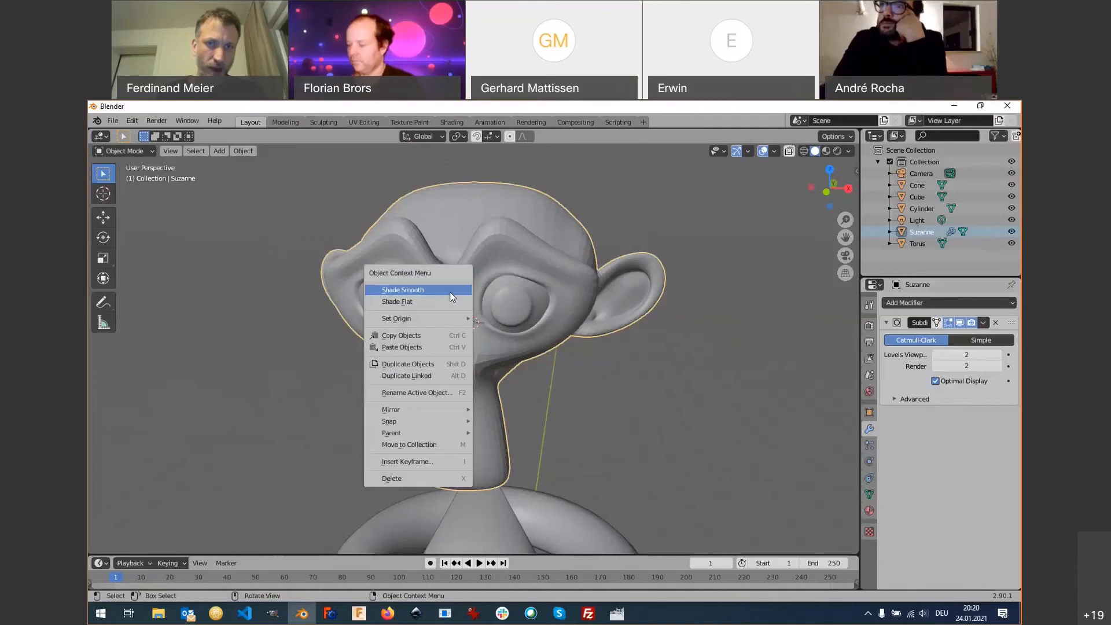
pyautogui.click(429, 293)
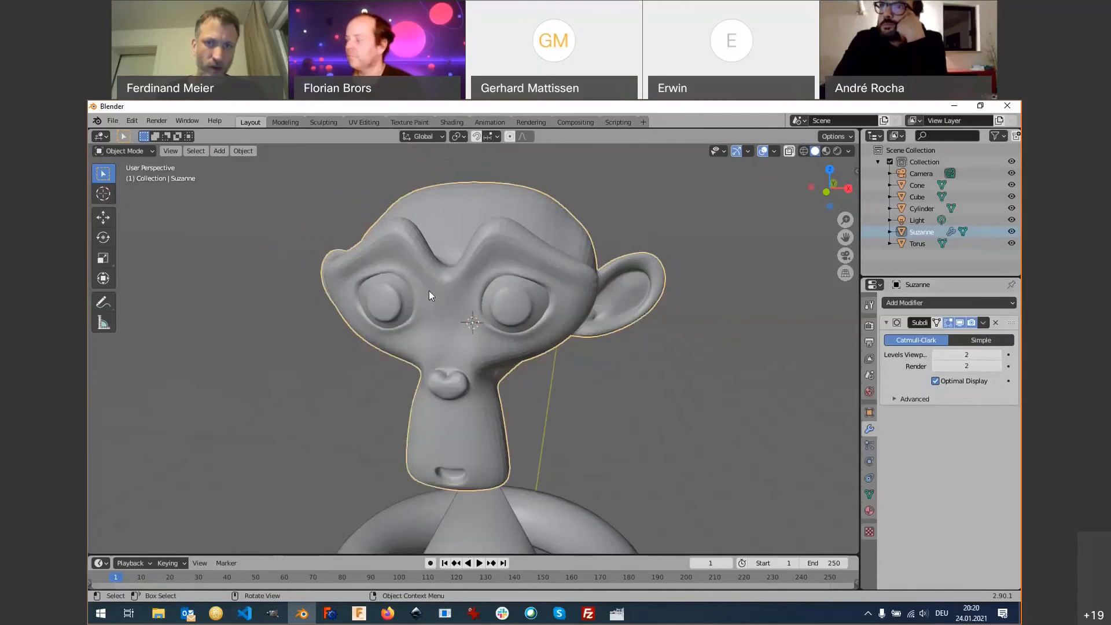
pyautogui.moveTo(443, 363); pyautogui.dragTo(501, 373, button='middle')
pyautogui.scroll(-2, 500, 371)
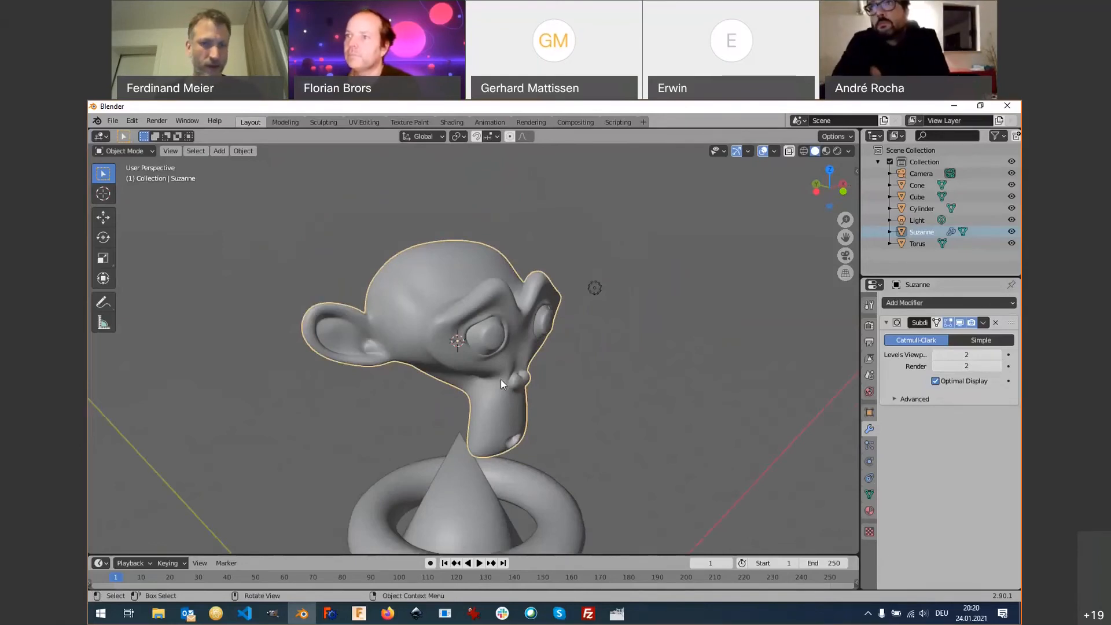
# Zoom out to show the whole tower and select the cube at its base.
pyautogui.moveTo(501, 380); pyautogui.dragTo(529, 393, button='middle')
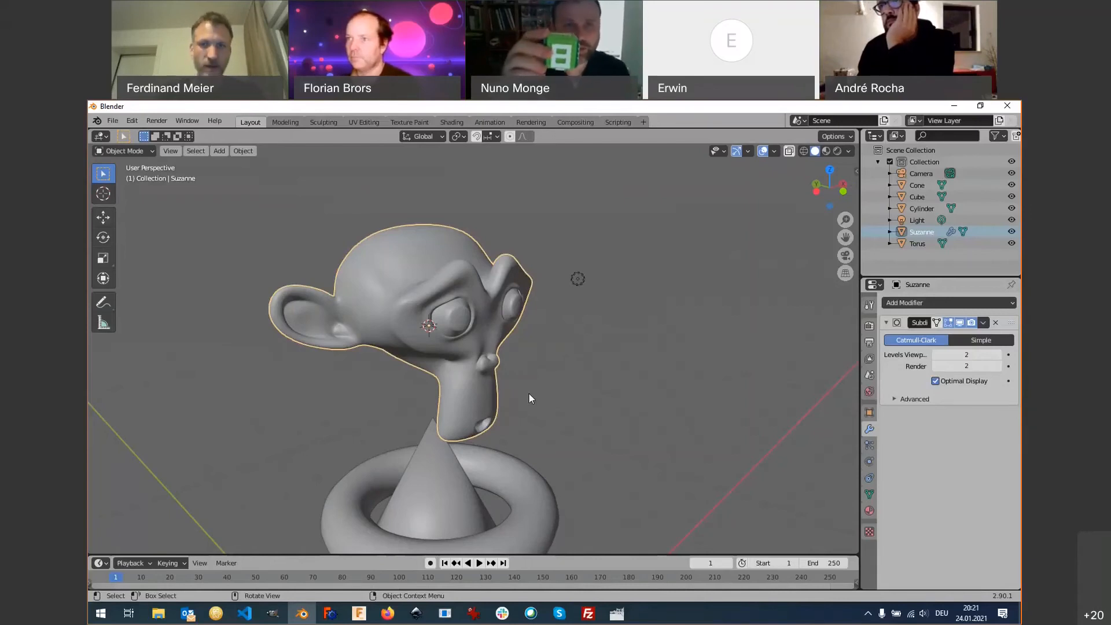
pyautogui.scroll(-4, 480, 515)
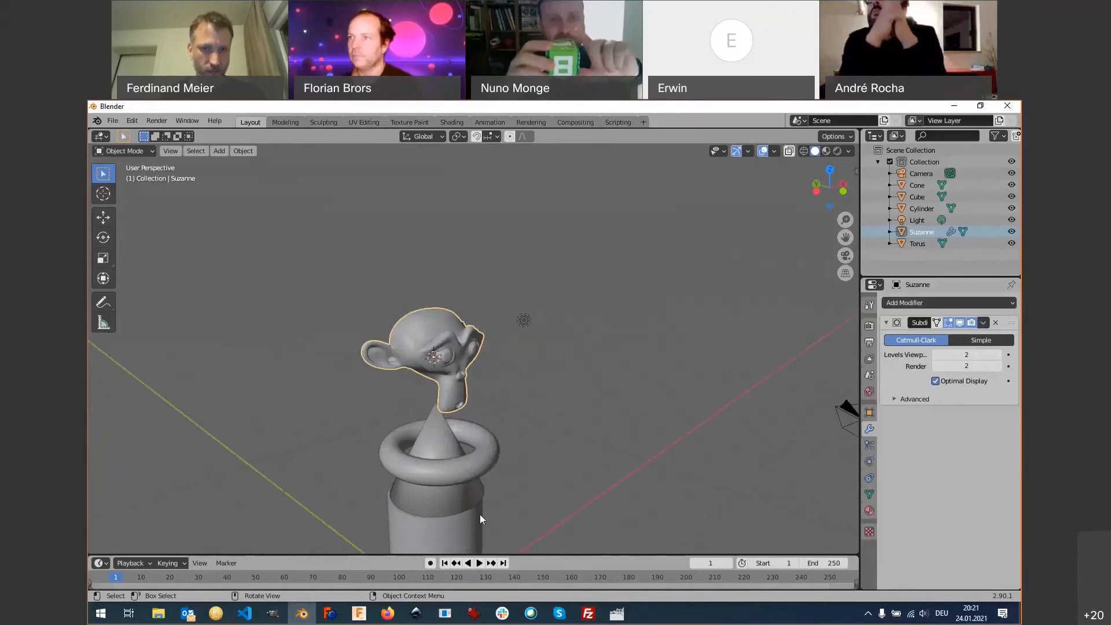
pyautogui.scroll(-1, 510, 411)
pyautogui.scroll(-1, 464, 484)
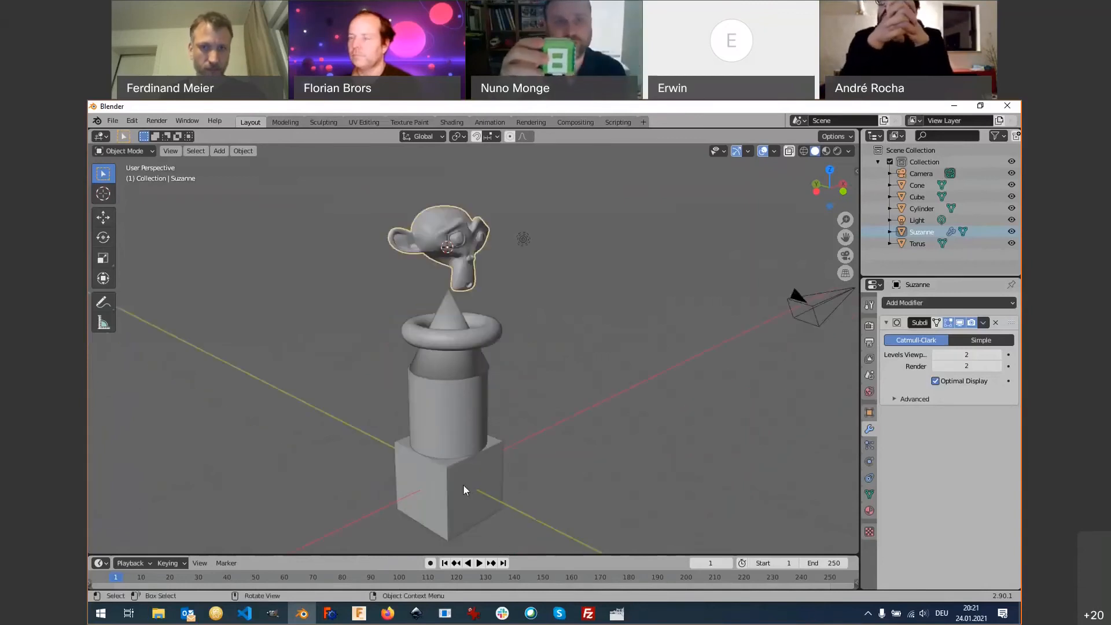
pyautogui.click(463, 484)
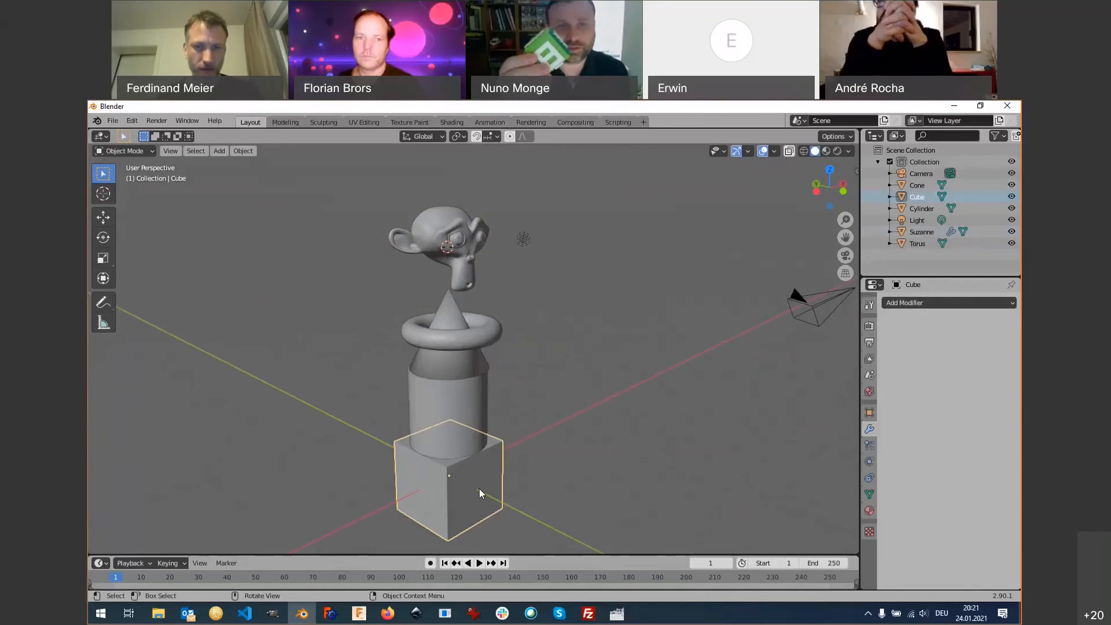
# Move the cube to the left of the tower, cancelling a vertical scale attempt.
pyautogui.press('g')
pyautogui.click(286, 446)
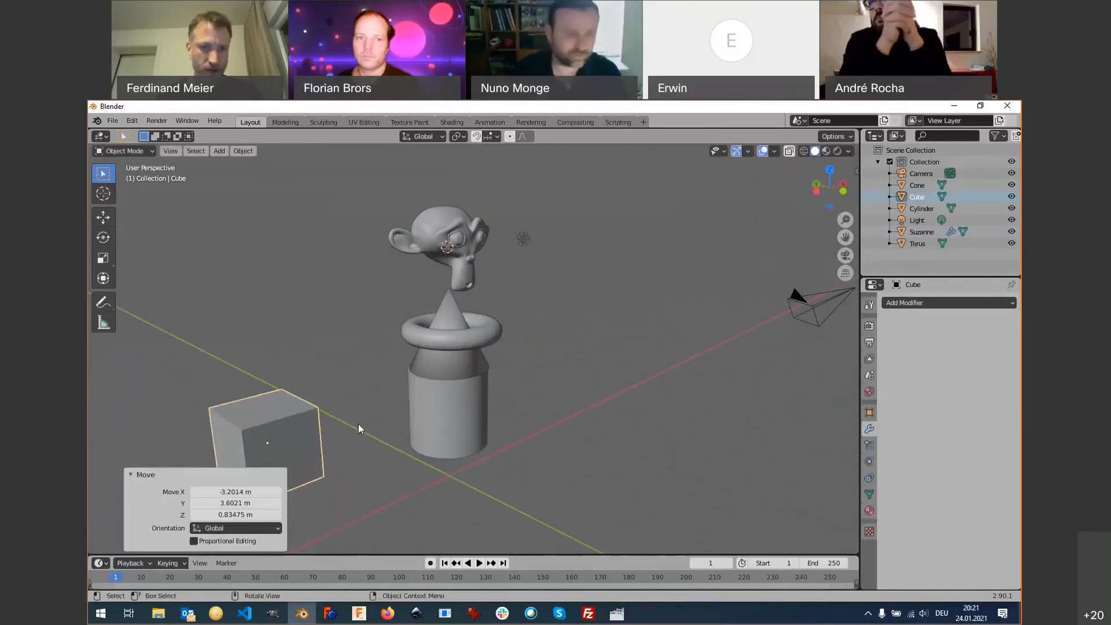
pyautogui.press('s')
pyautogui.press('z')
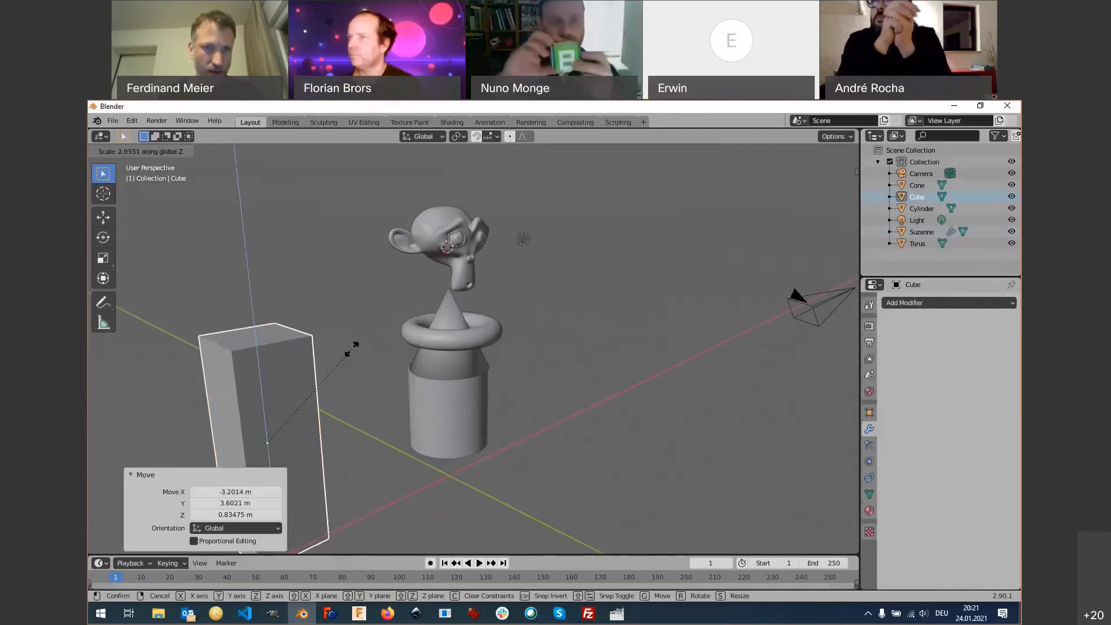
pyautogui.press('Escape')
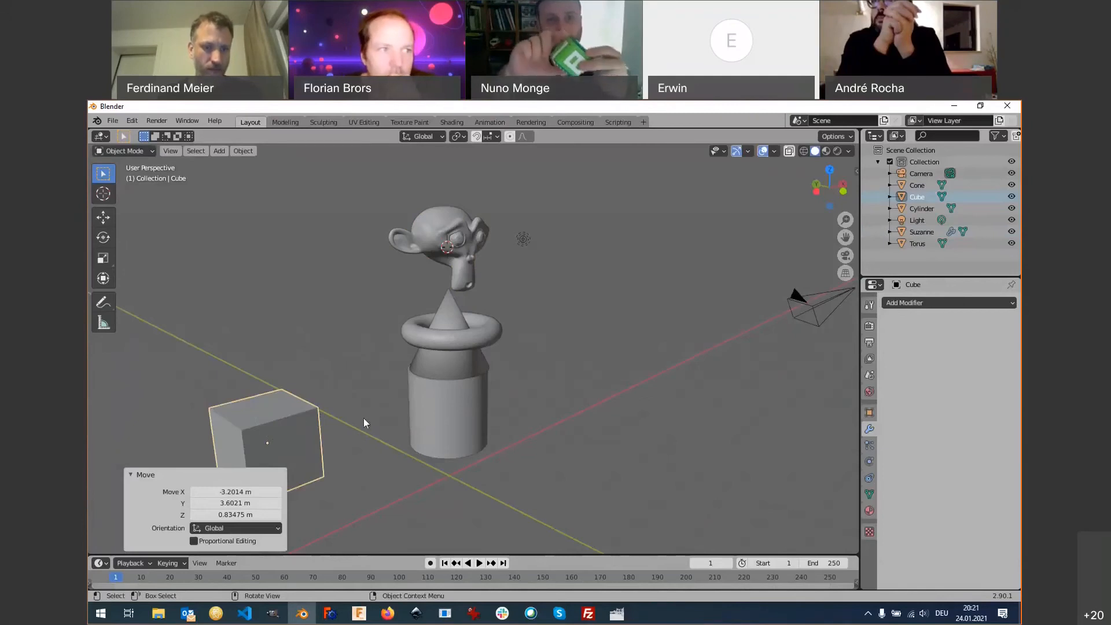
pyautogui.moveTo(363, 418); pyautogui.dragTo(458, 367, button='middle')
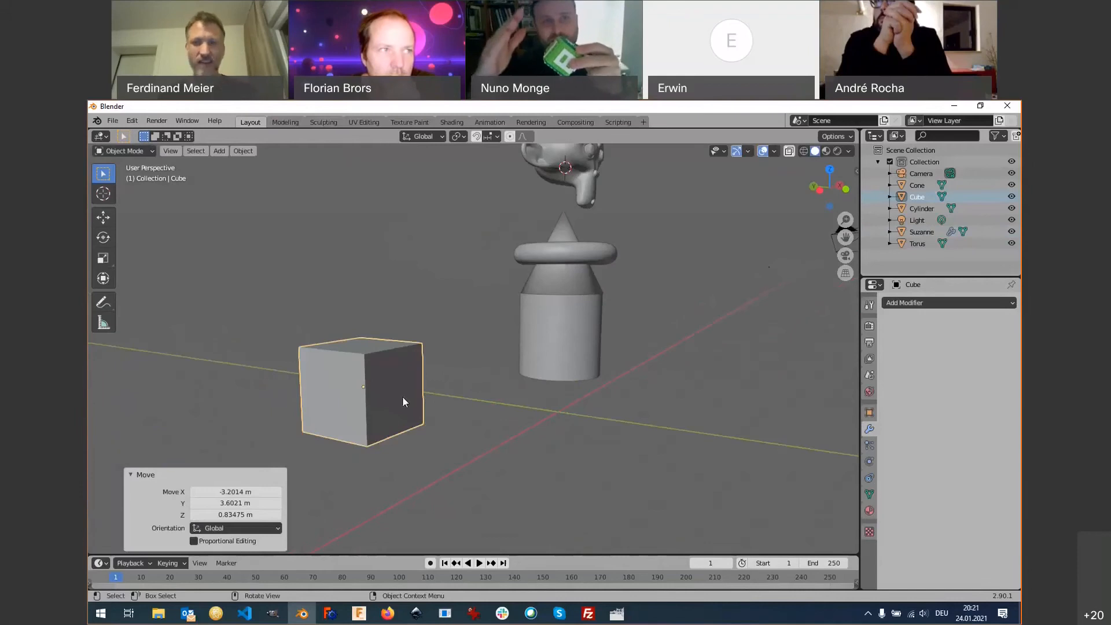
pyautogui.moveTo(404, 401); pyautogui.dragTo(417, 431, button='middle')
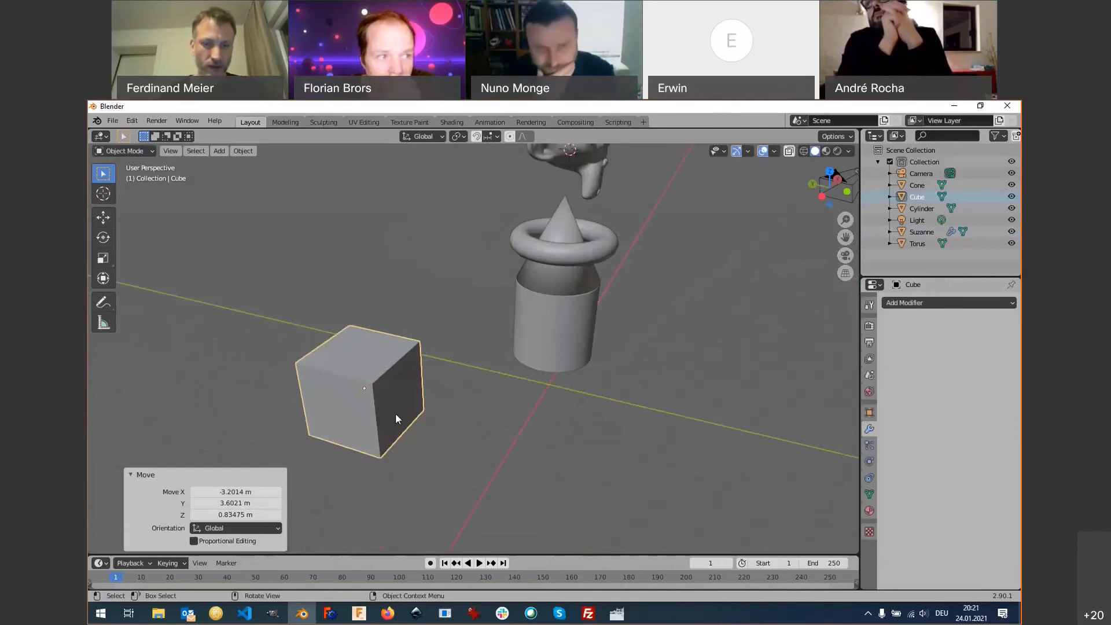
# Stretch the cube along X to a scale of 1.939.
pyautogui.press('s')
pyautogui.press('x')
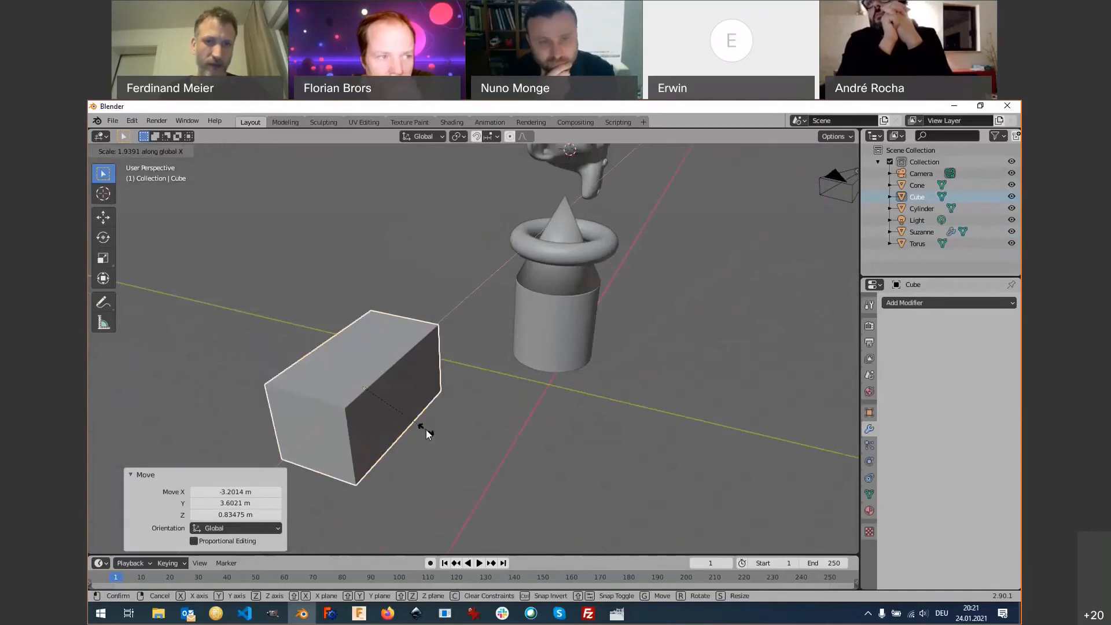
pyautogui.click(426, 430)
pyautogui.moveTo(426, 430); pyautogui.dragTo(363, 410, button='middle')
# Rotate the cube 36.3° about Z, cancelling another vertical scale attempt.
pyautogui.press('r')
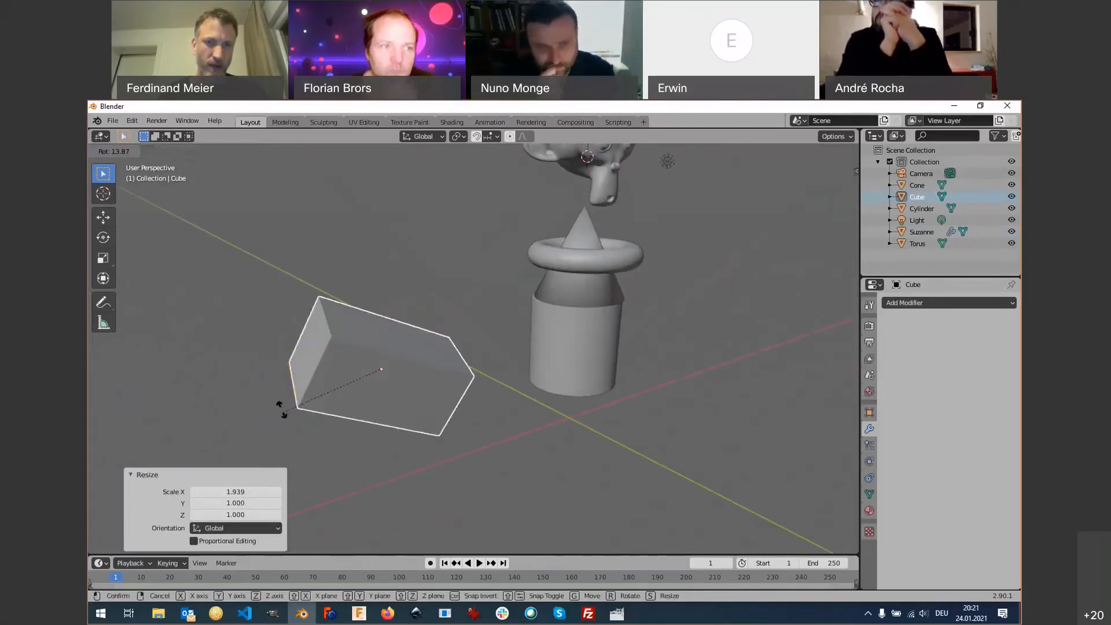
pyautogui.click(280, 398)
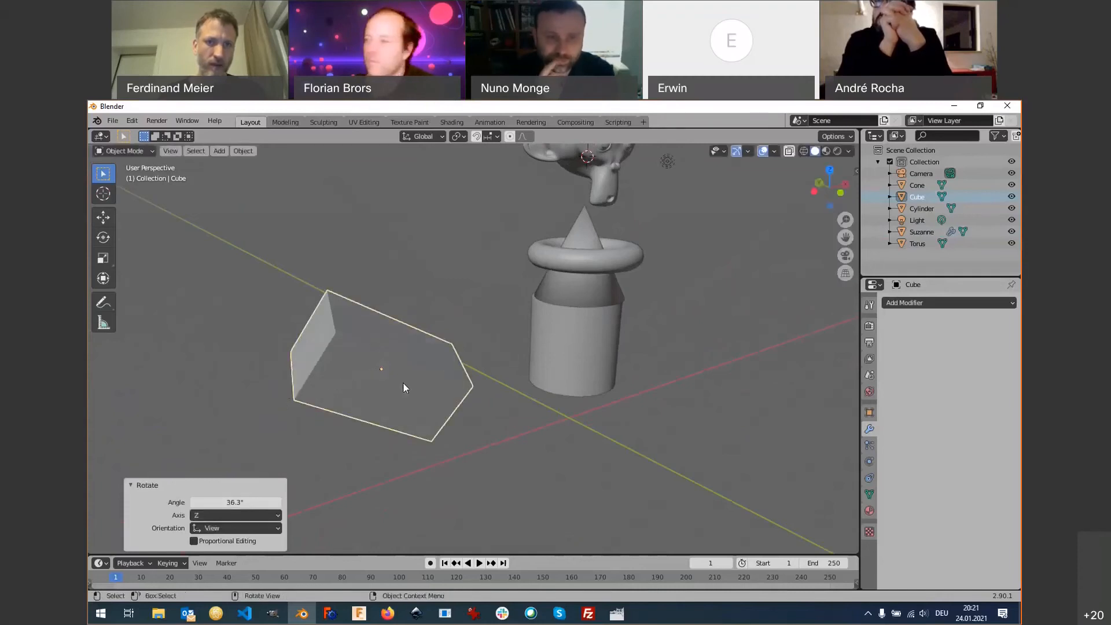
pyautogui.moveTo(404, 388); pyautogui.dragTo(457, 420, button='middle')
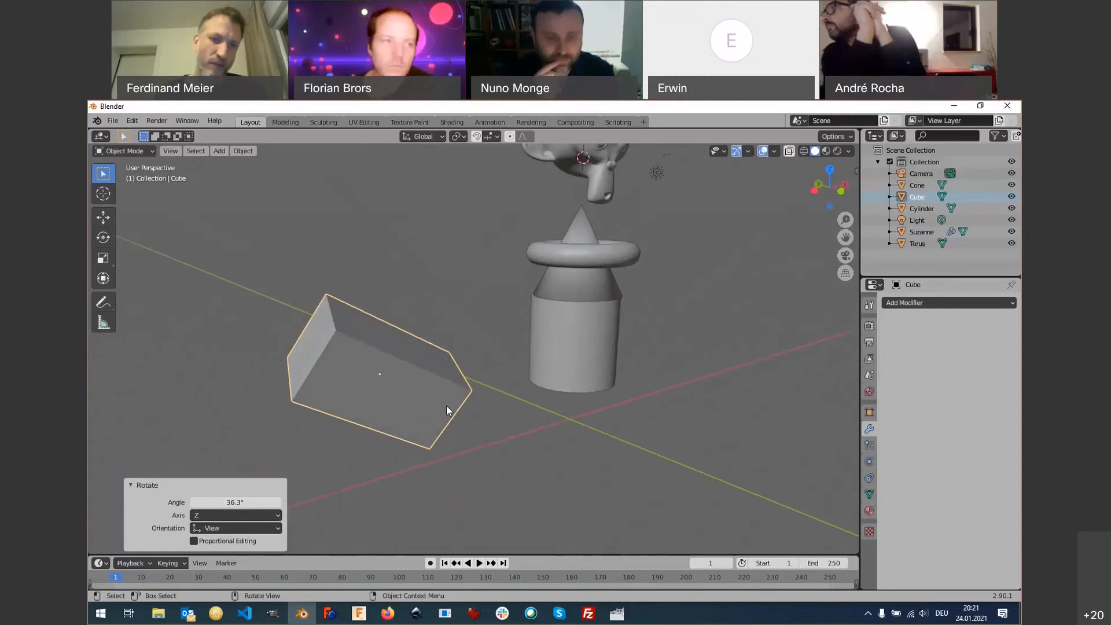
pyautogui.press('s')
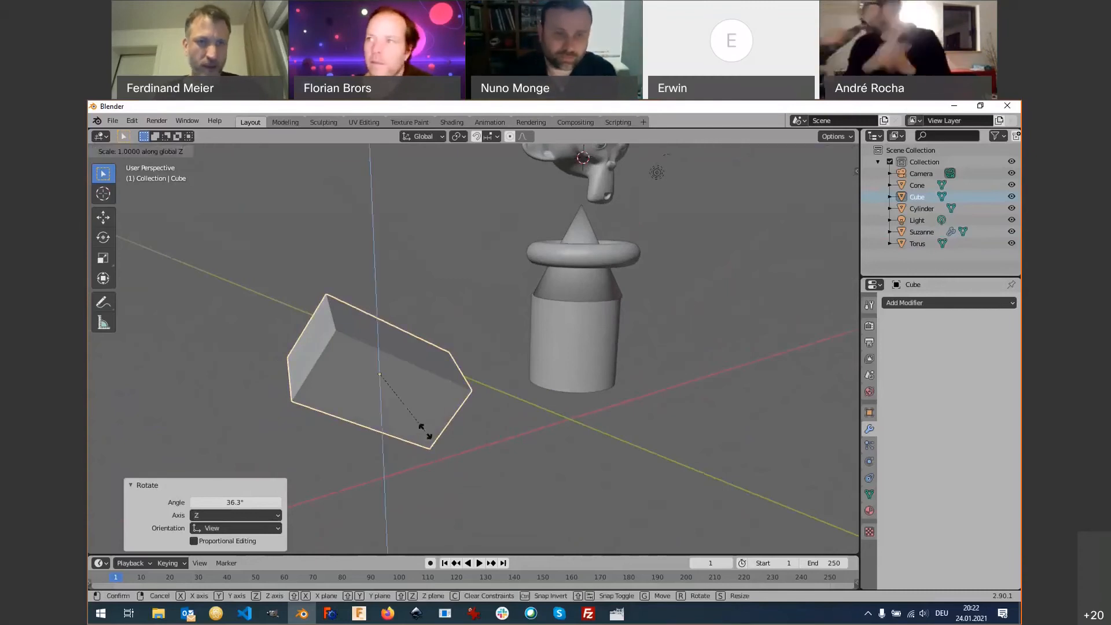
pyautogui.press('z')
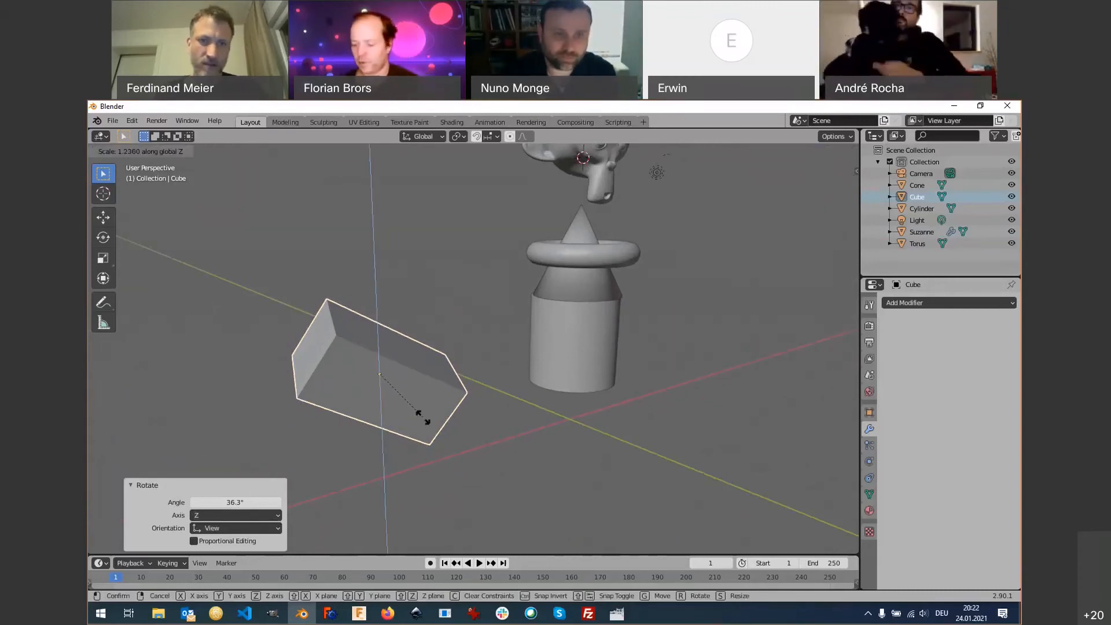
pyautogui.press('Escape')
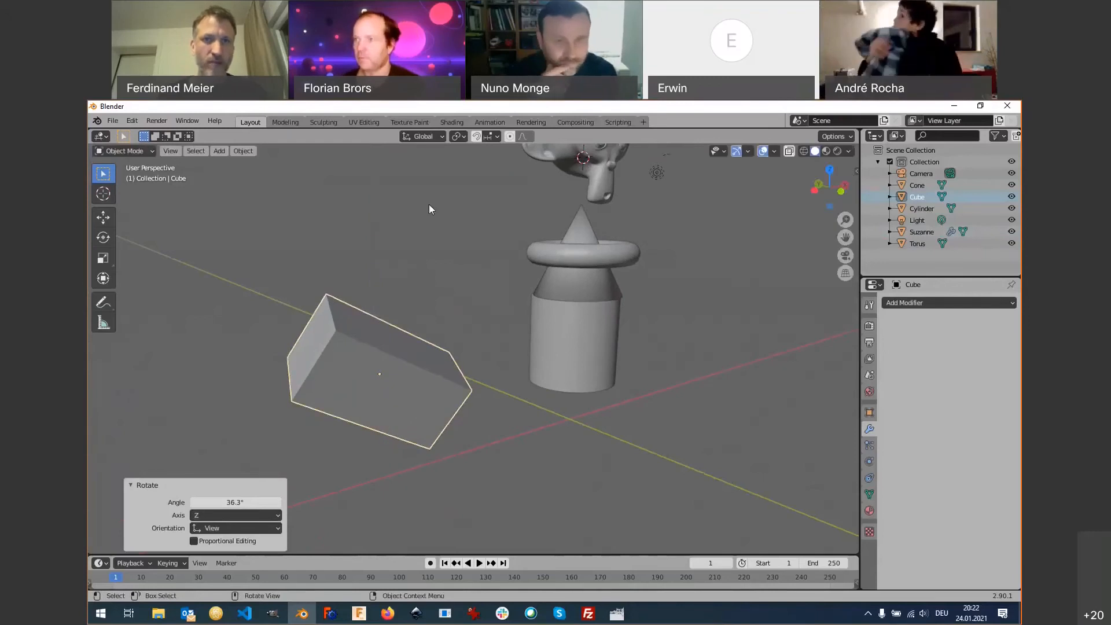
# Try scaling the cube along its Local axes, cancel, and return transform orientation to Global.
pyautogui.click(444, 136)
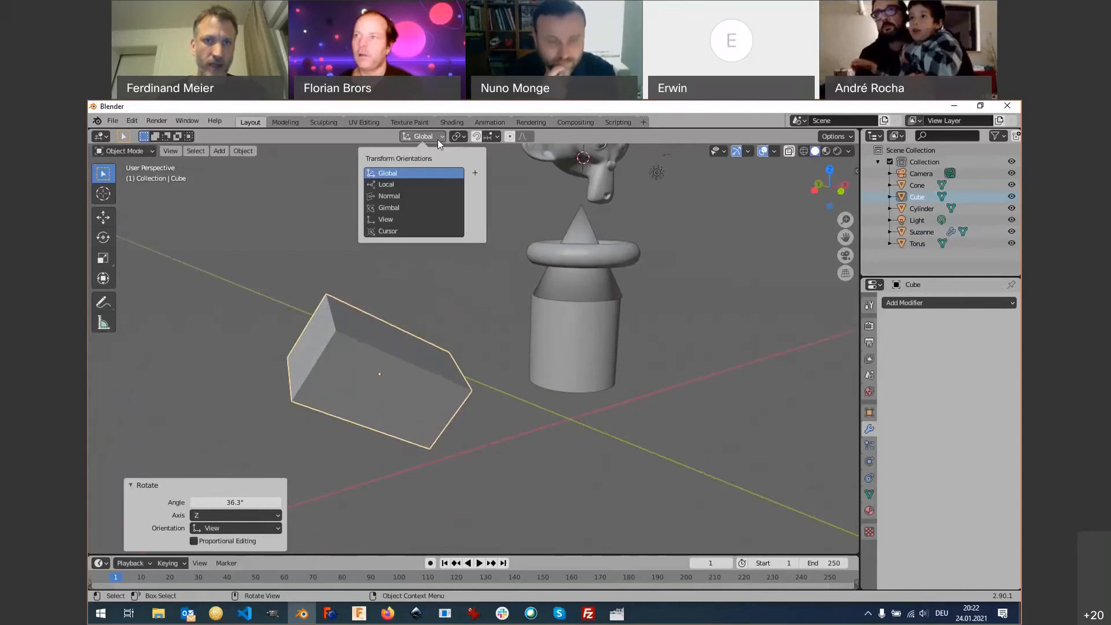
pyautogui.click(398, 184)
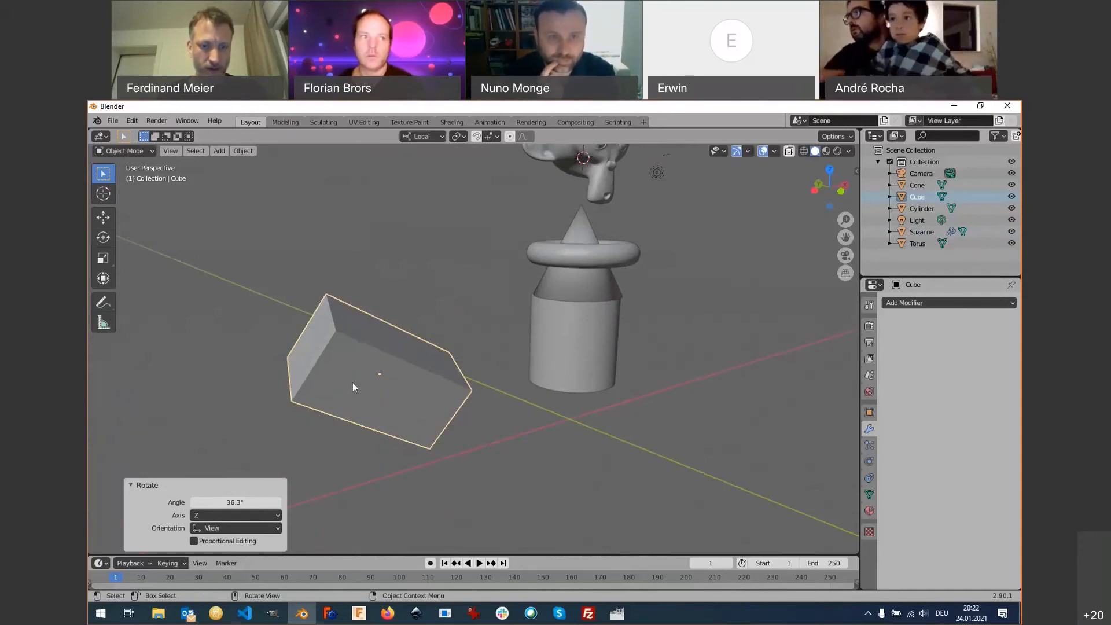
pyautogui.press('s')
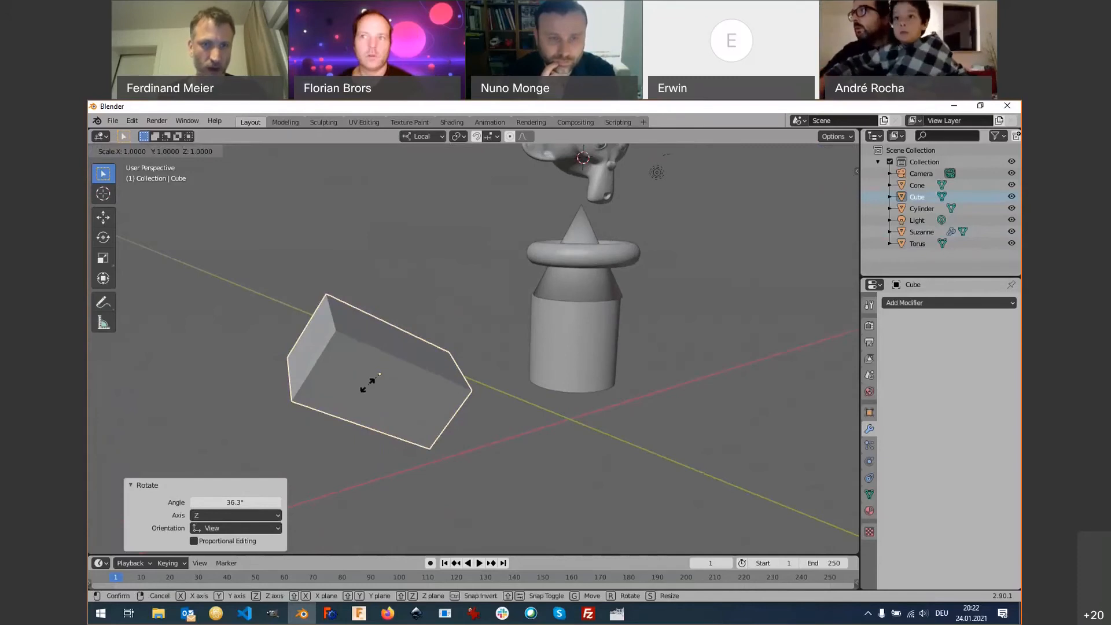
pyautogui.press('y')
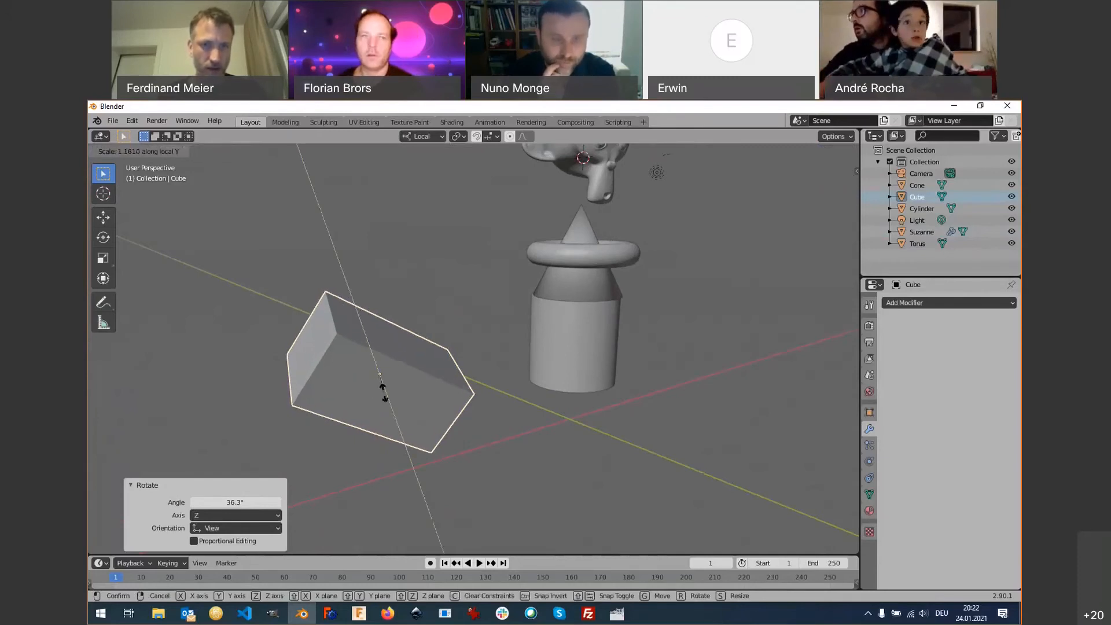
pyautogui.press('x')
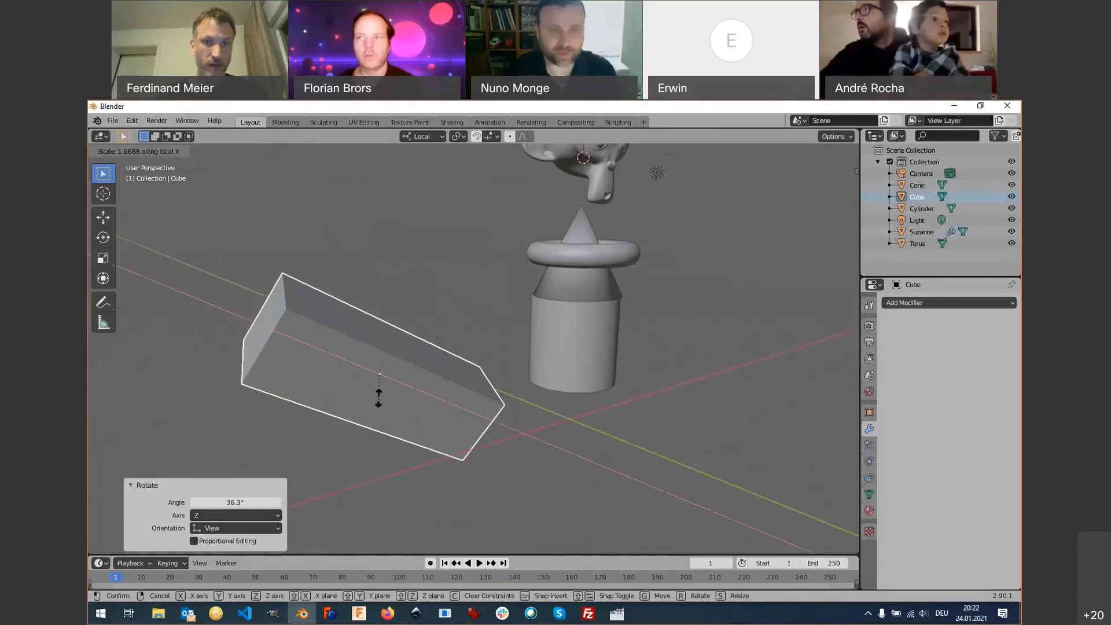
pyautogui.press('Escape')
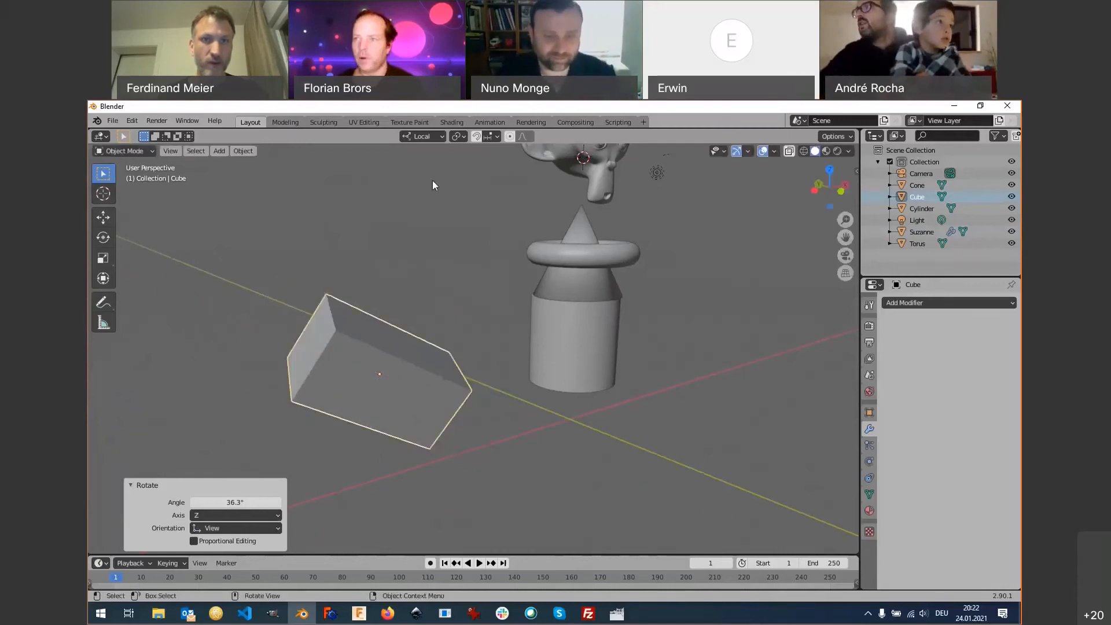
pyautogui.click(441, 137)
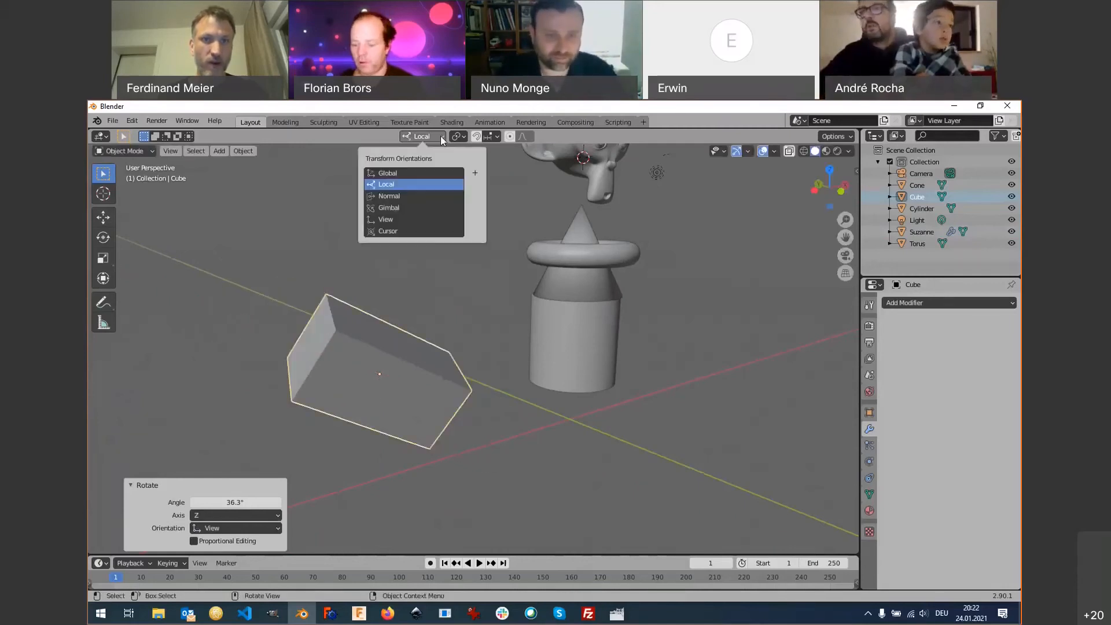
pyautogui.click(398, 174)
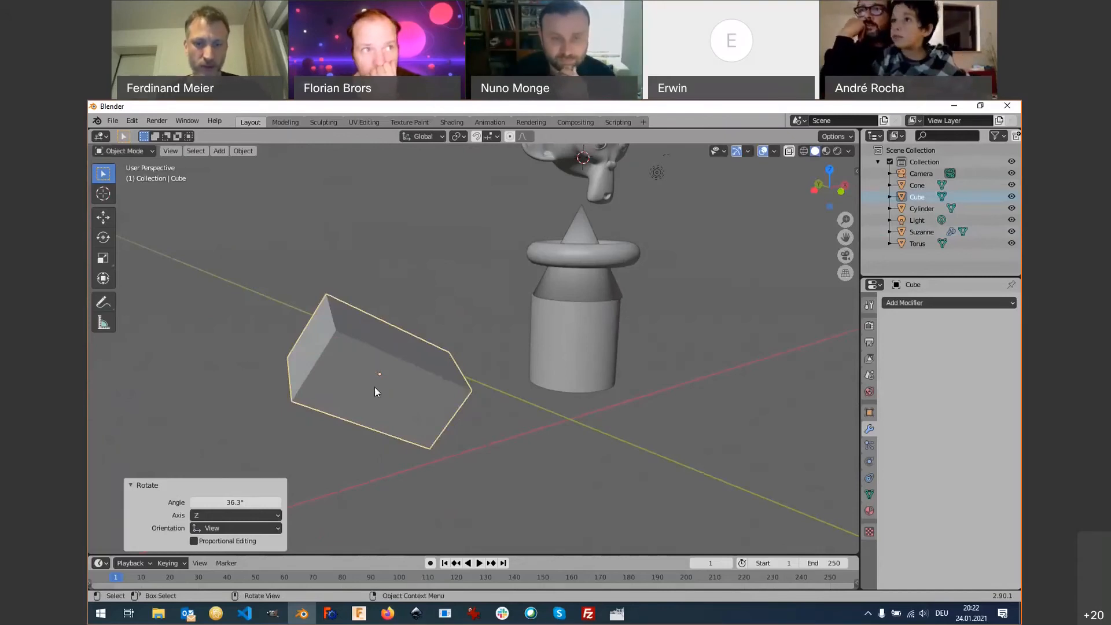
# Shrink the cube slightly along X, cancelling a move attempt first.
pyautogui.press('g')
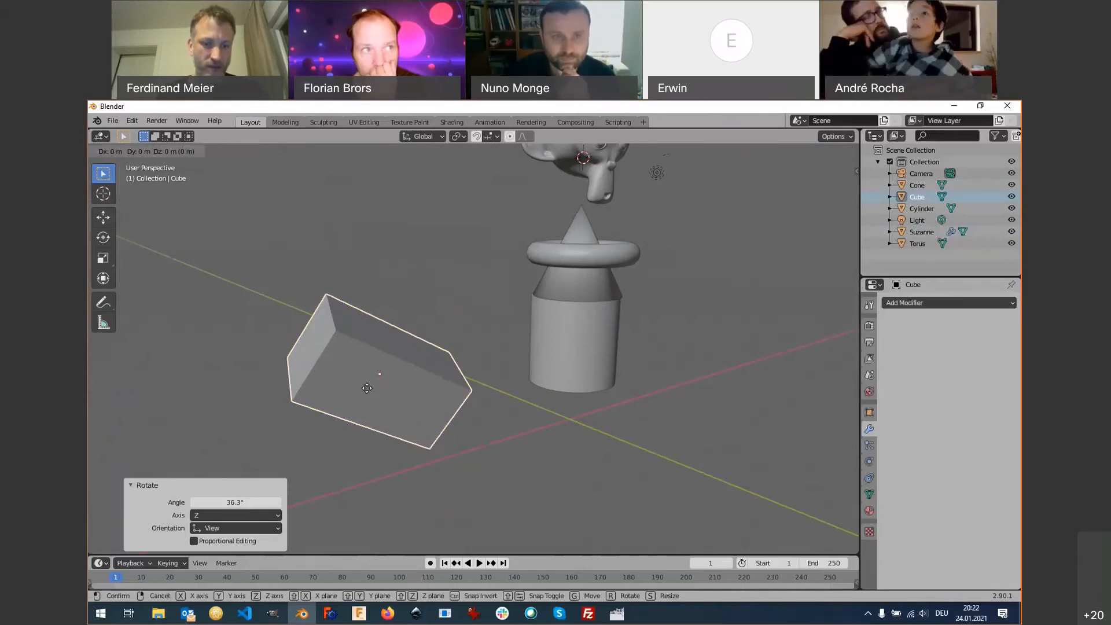
pyautogui.rightClick(375, 382)
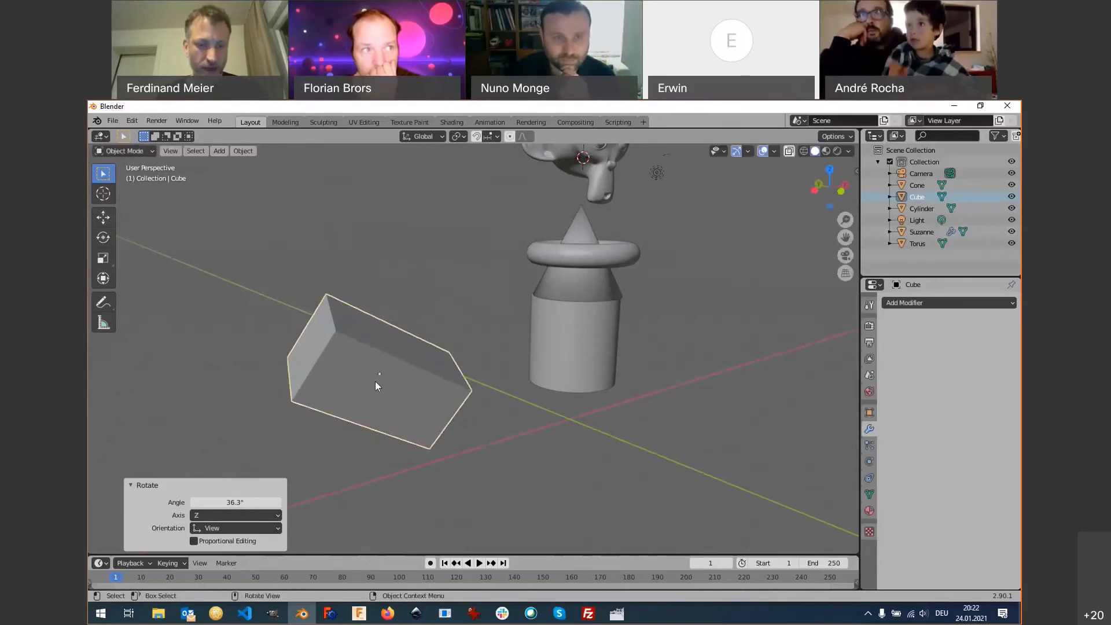
pyautogui.press('s')
pyautogui.press('x')
pyautogui.press('x')
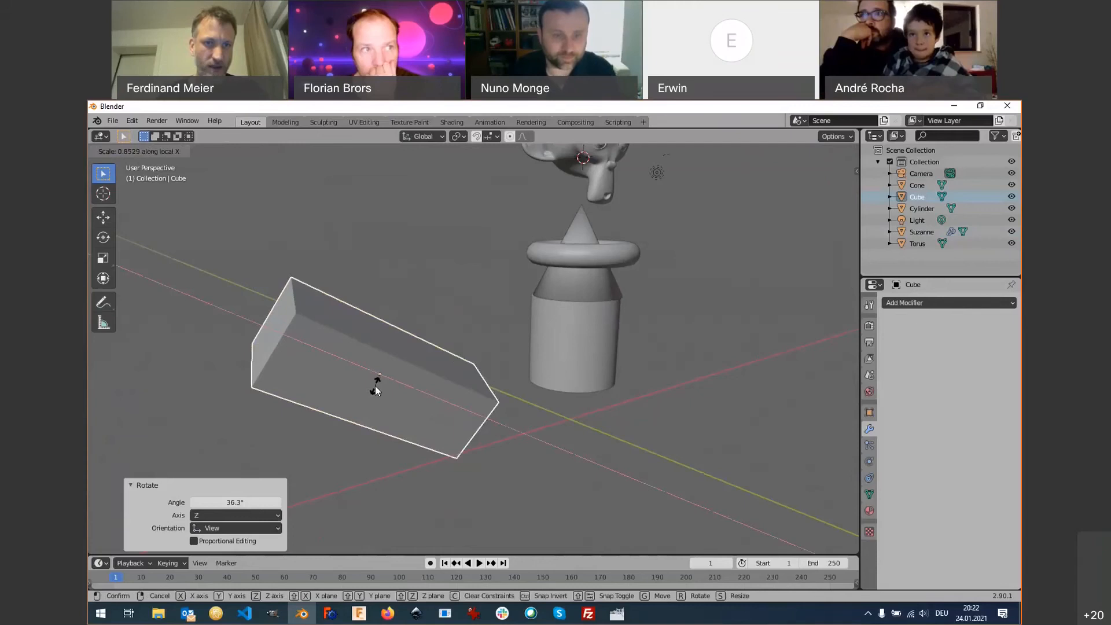
pyautogui.click(376, 388)
# Slide the cube left along X, then stretch it along its local X axis to 2.1579.
pyautogui.press('g')
pyautogui.press('x')
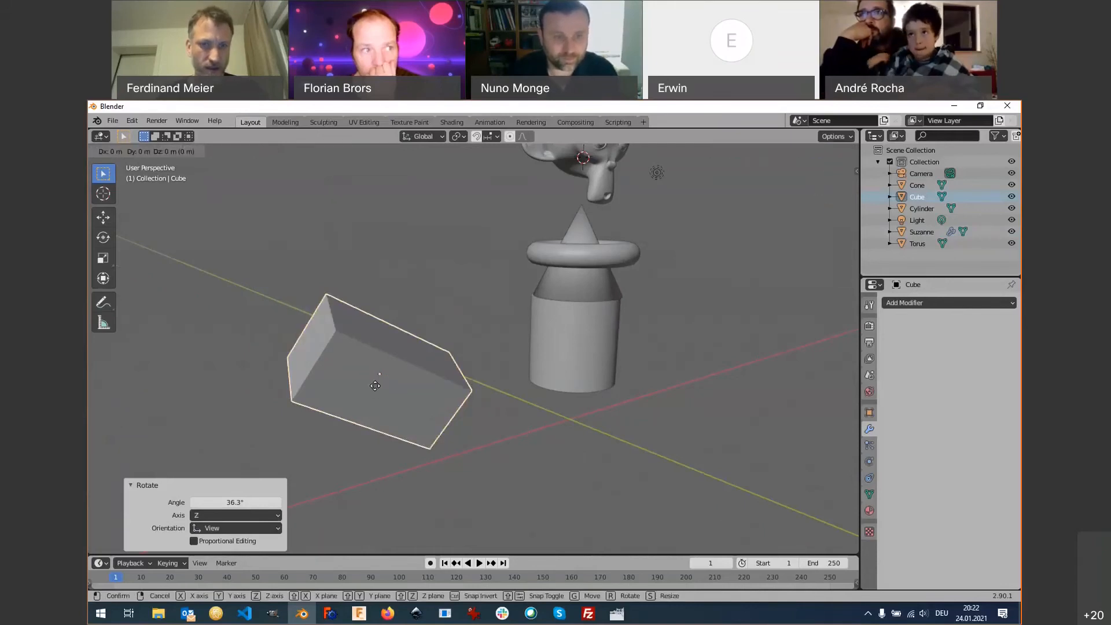
pyautogui.click(364, 395)
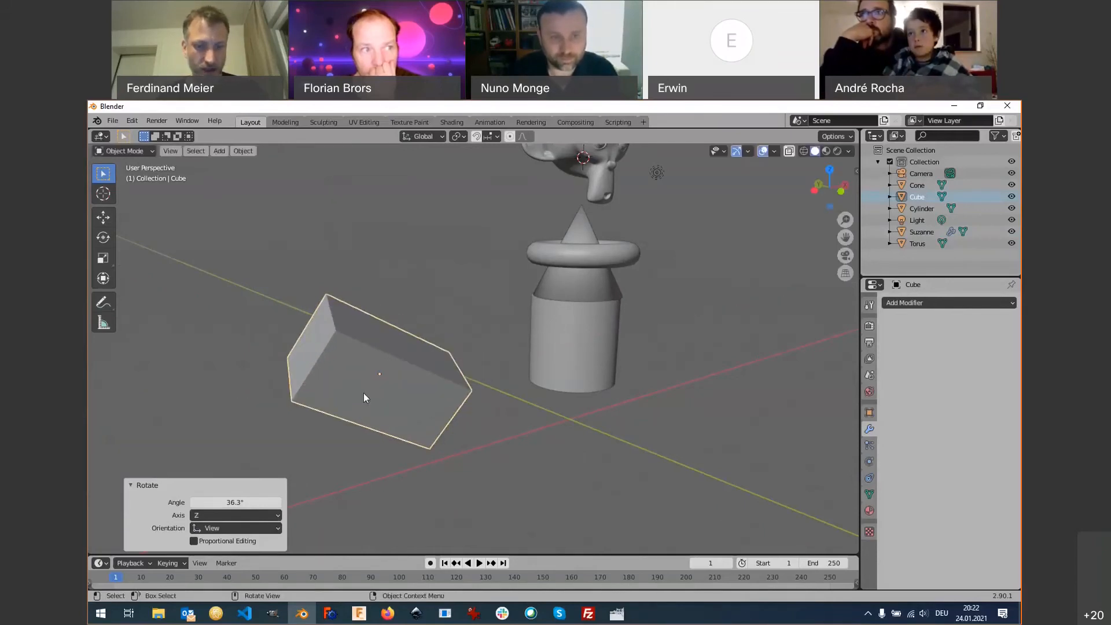
pyautogui.press('s')
pyautogui.press('x')
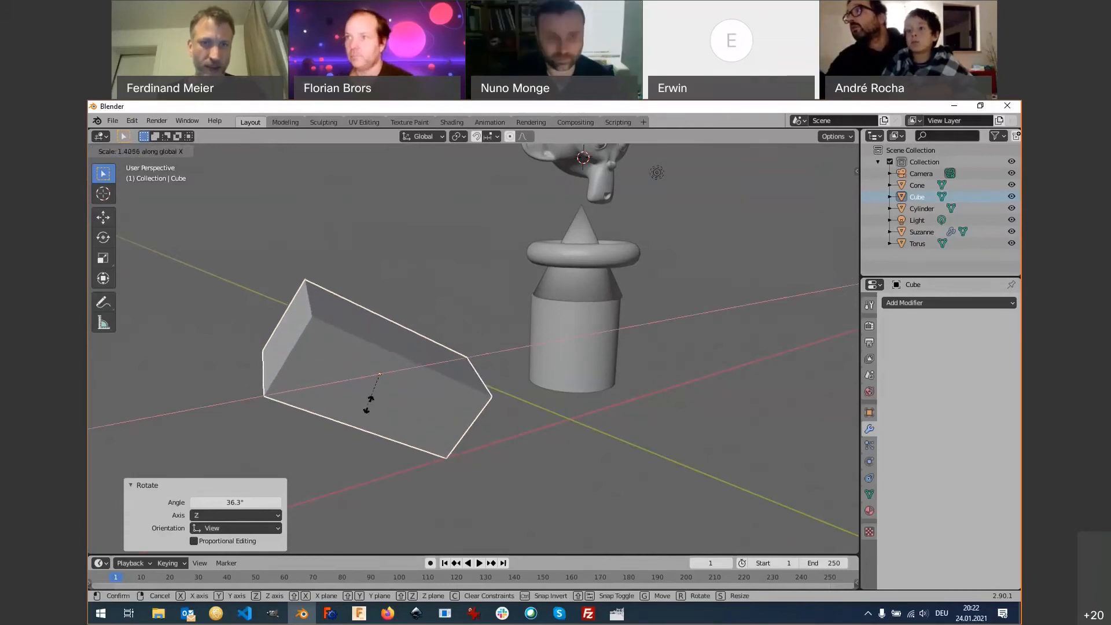
pyautogui.press('x')
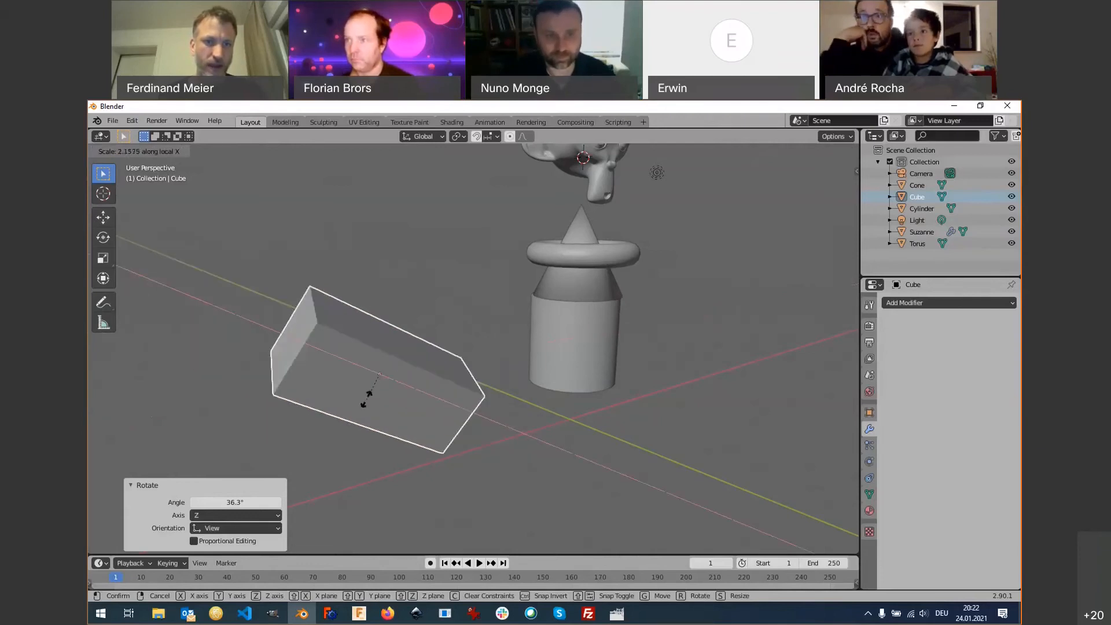
pyautogui.rightClick(359, 398)
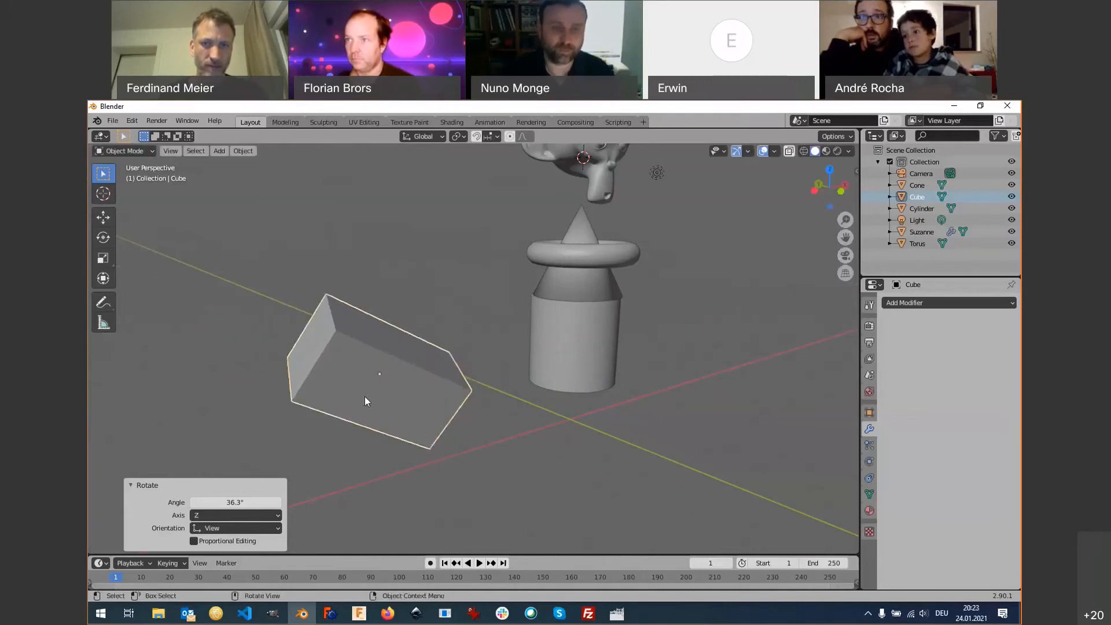
pyautogui.scroll(-4, 404, 380)
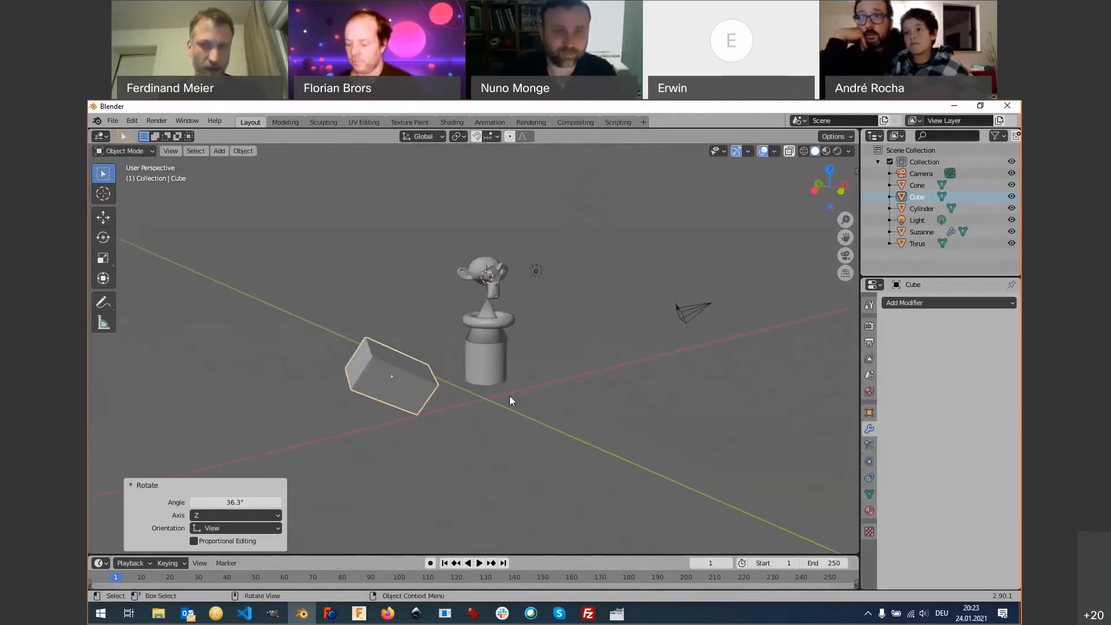
pyautogui.moveTo(509, 396); pyautogui.dragTo(658, 386, button='middle')
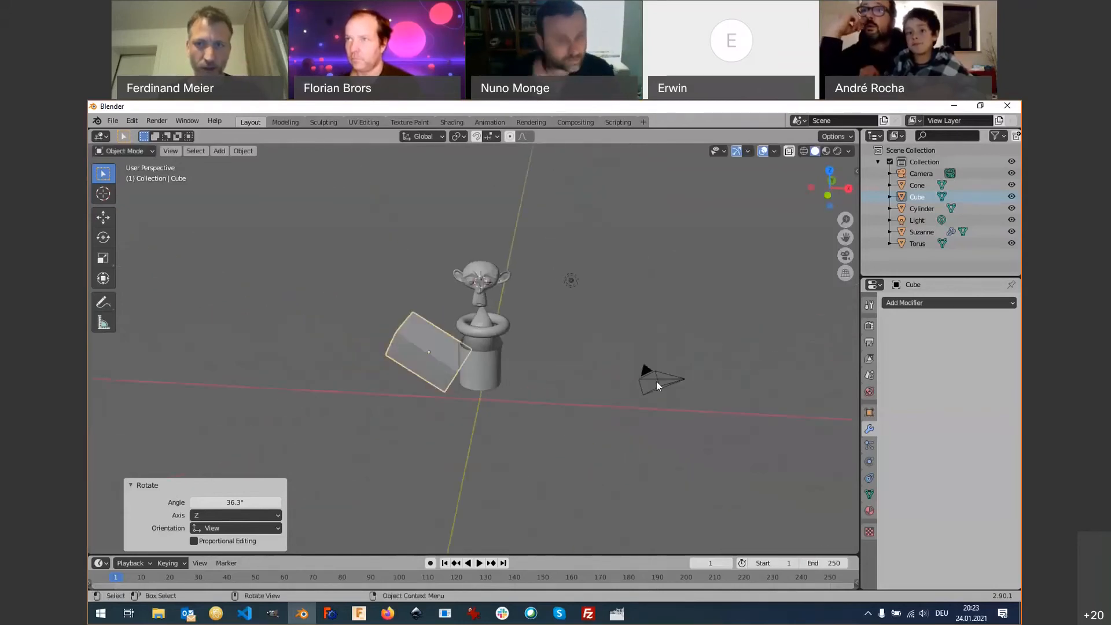
pyautogui.click(656, 381)
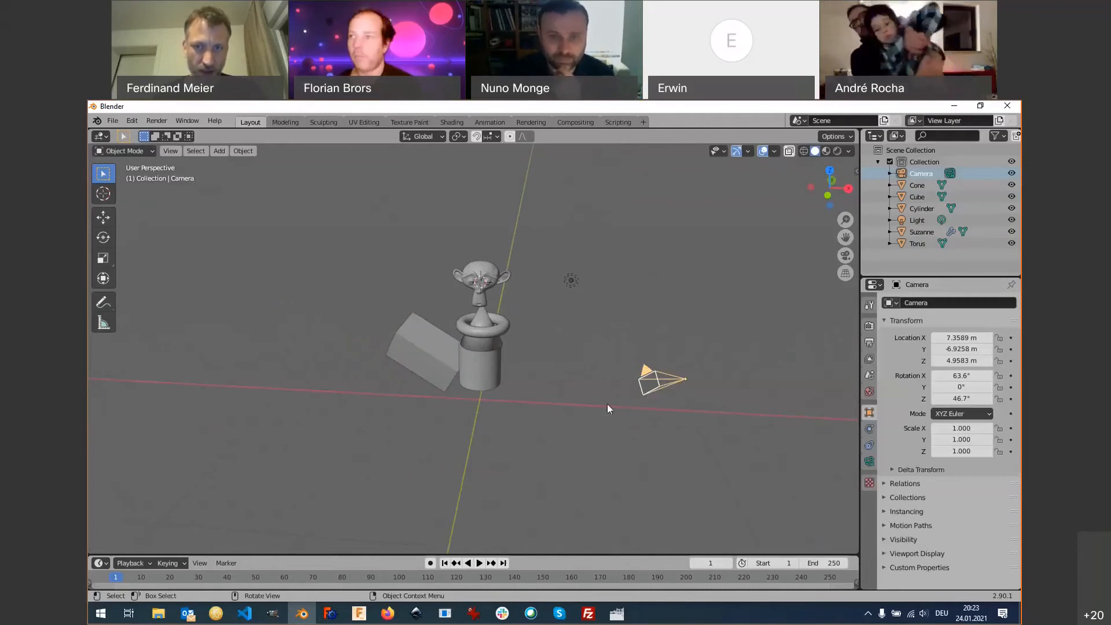
pyautogui.press('g')
pyautogui.click(646, 383)
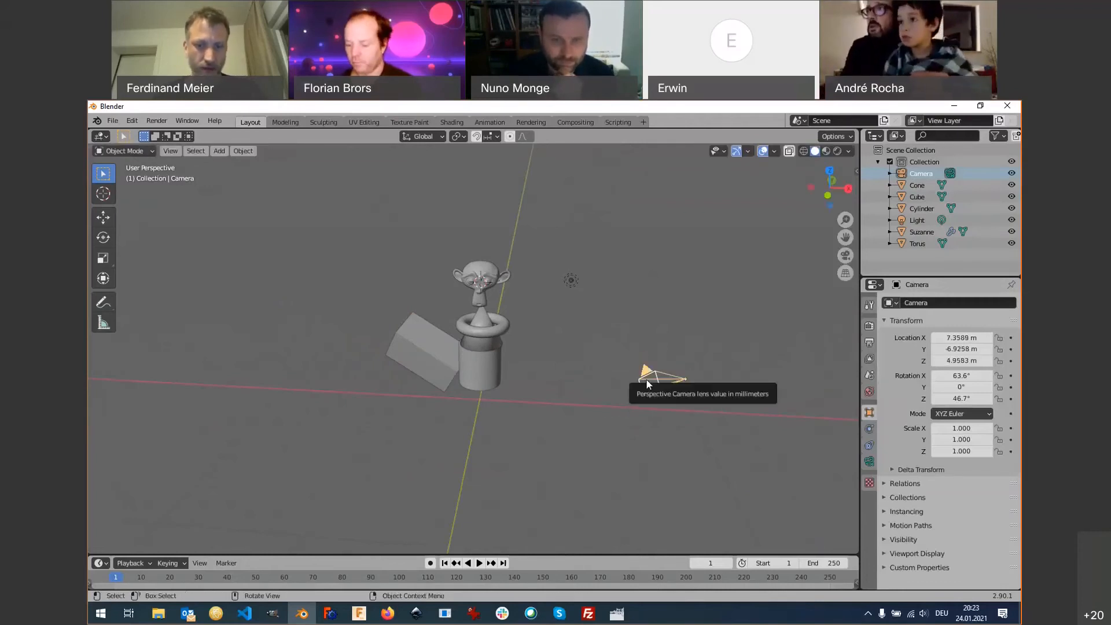
pyautogui.press('g')
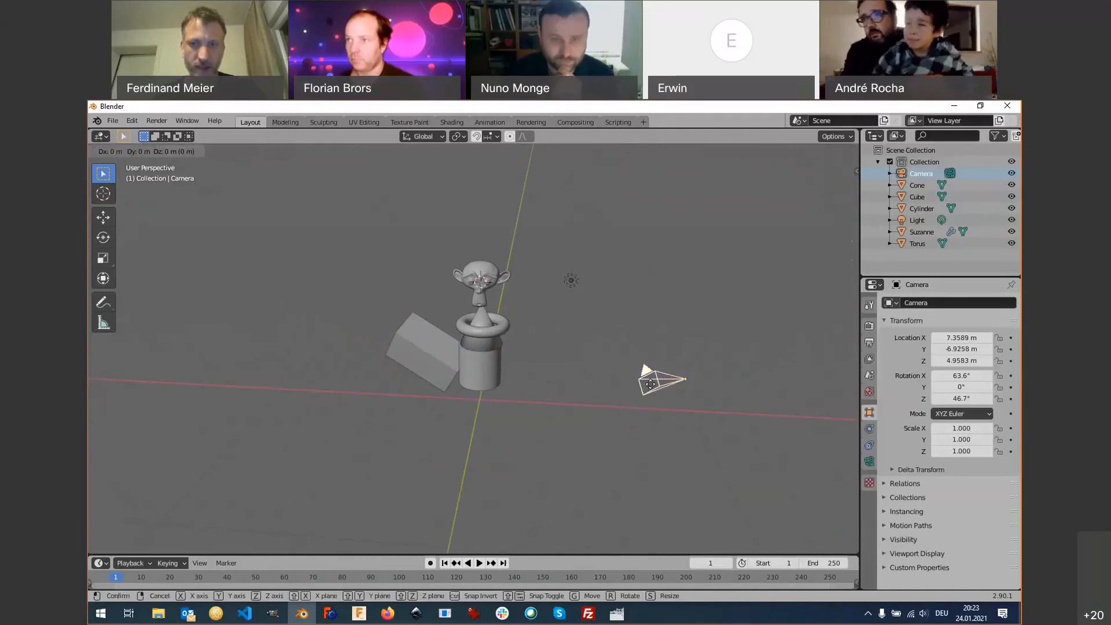
pyautogui.press('z')
pyautogui.press('z')
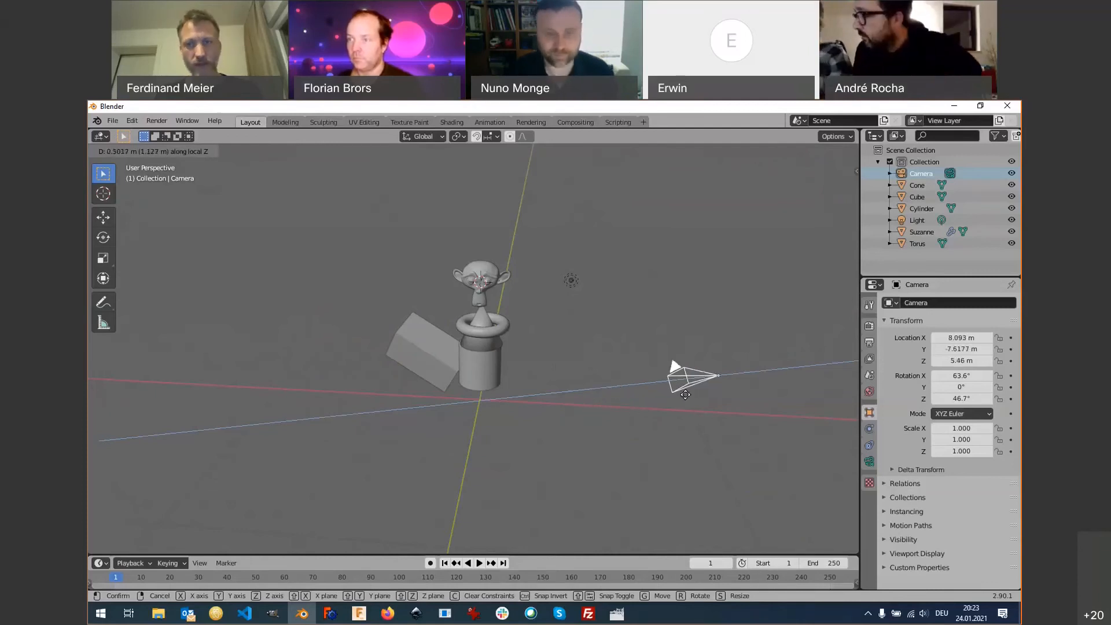
pyautogui.press('Escape')
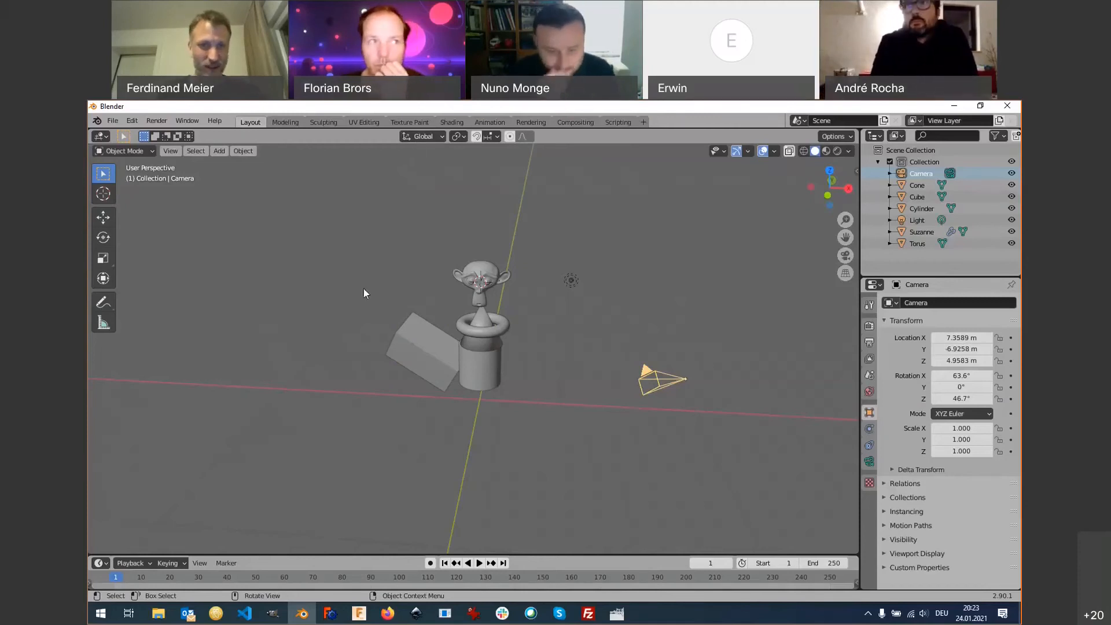
# Select the tilted cube and clear its location, rotation and scale with Alt+G, Alt+R, Alt+S.
pyautogui.click(435, 343)
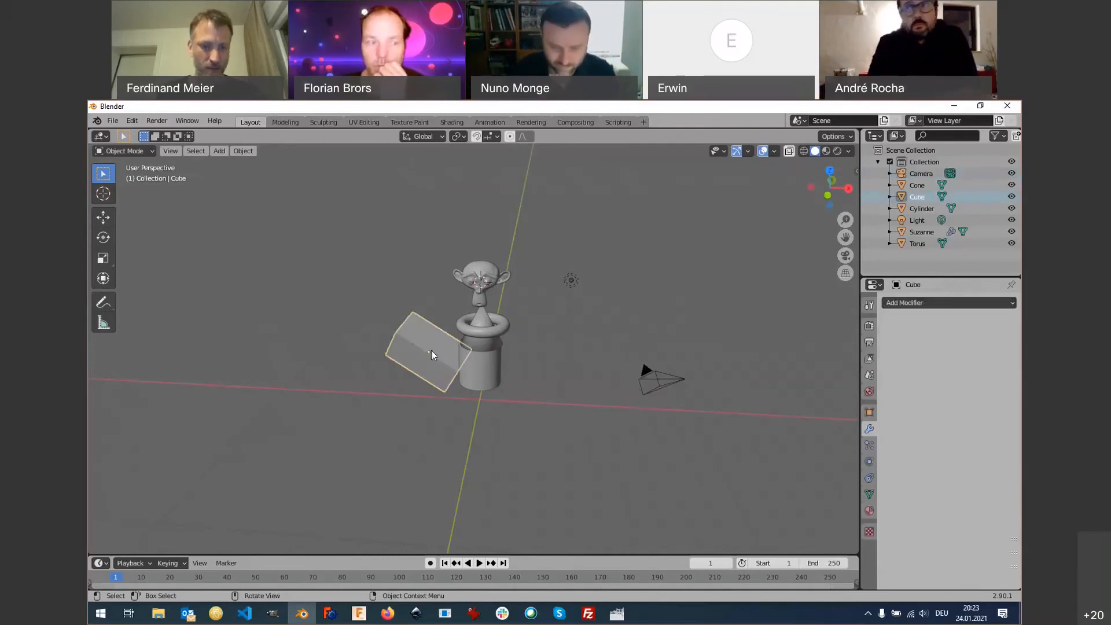
pyautogui.hotkey('alt', 'g')
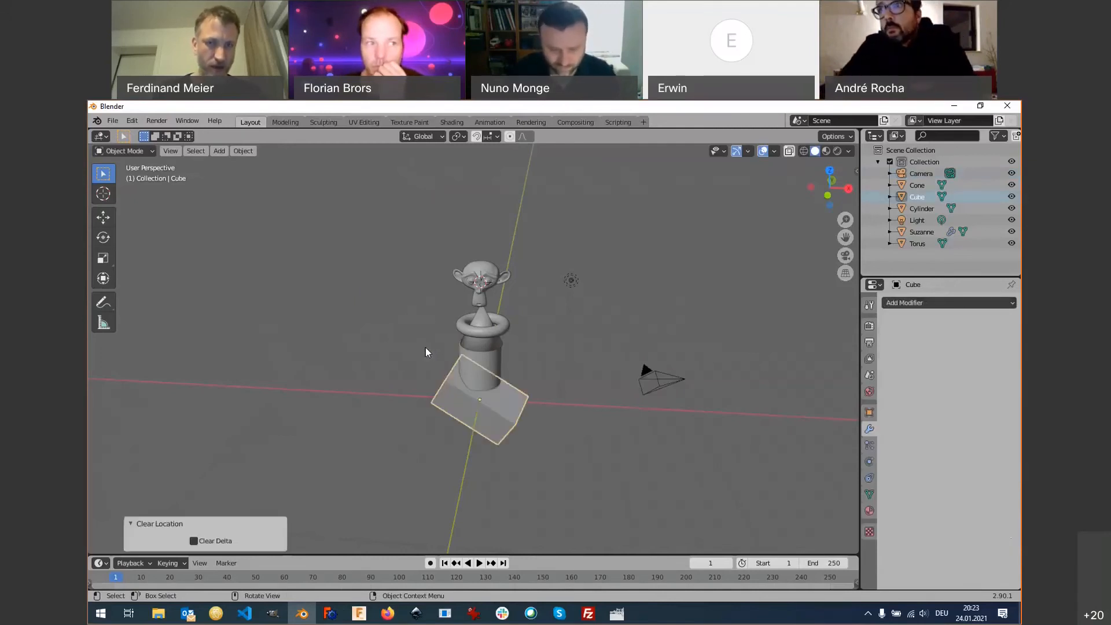
pyautogui.hotkey('alt', 'r')
pyautogui.hotkey('alt', 's')
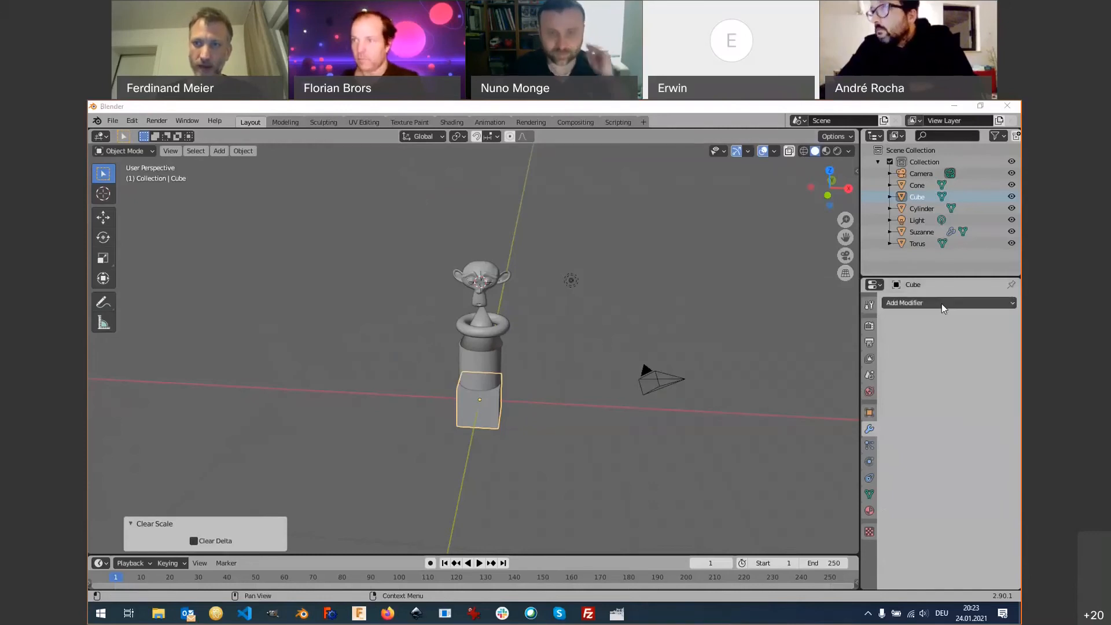
pyautogui.click(942, 304)
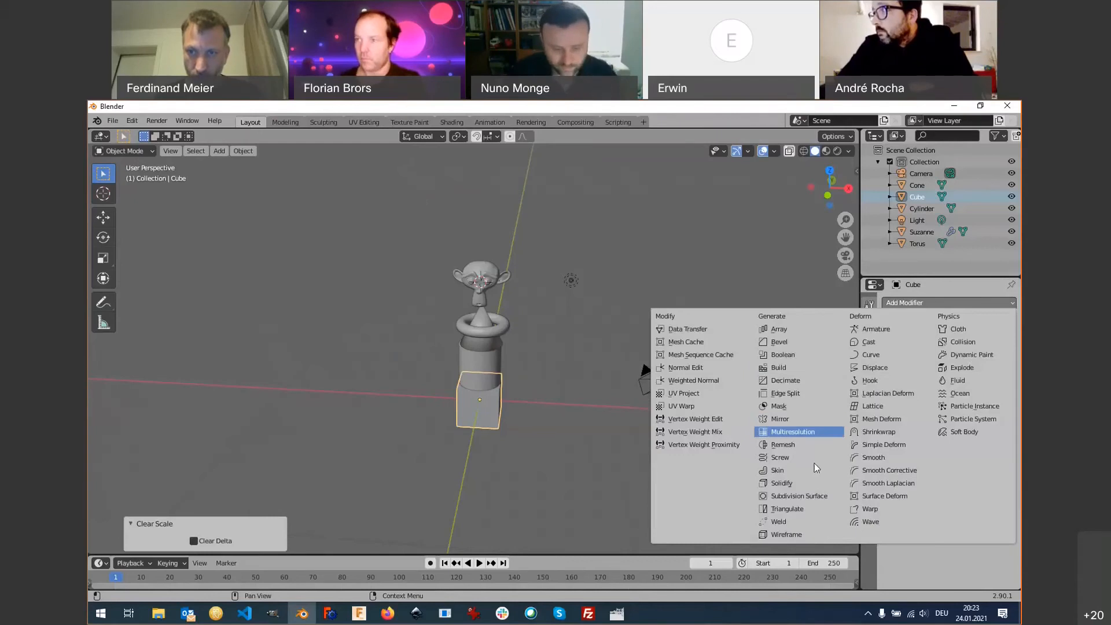
pyautogui.click(810, 499)
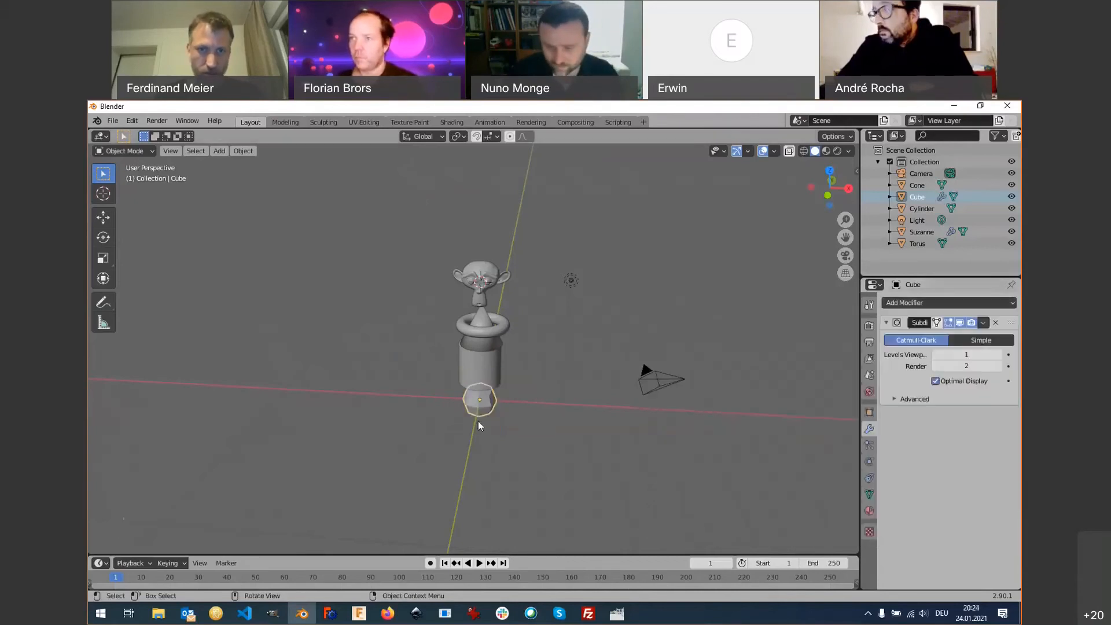
pyautogui.press('KP_Decimal')
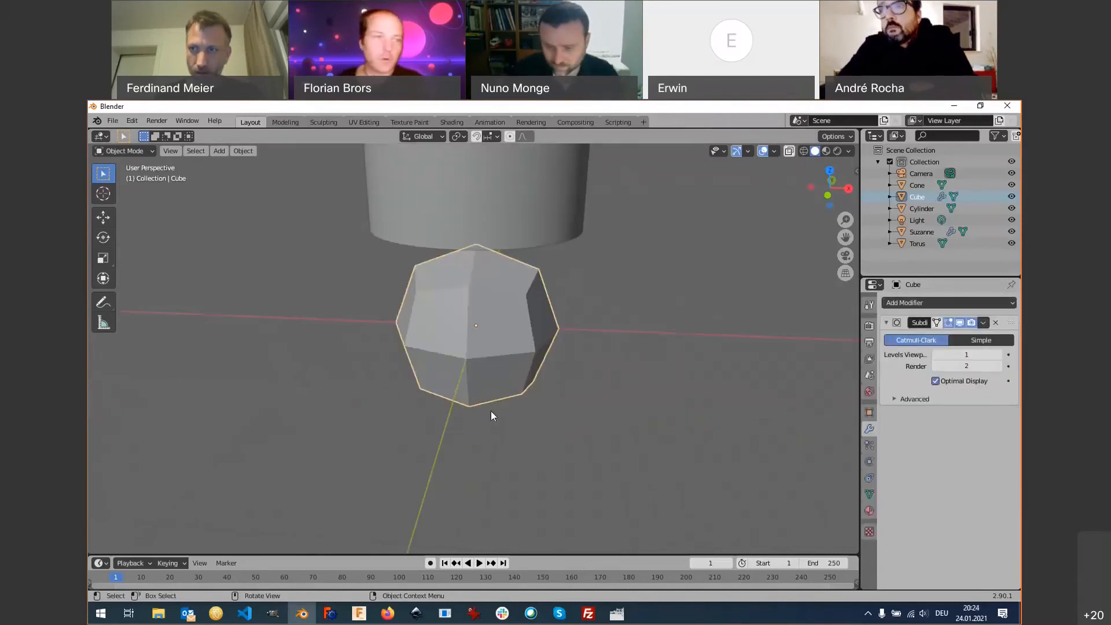
pyautogui.click(999, 355)
pyautogui.doubleClick(998, 355)
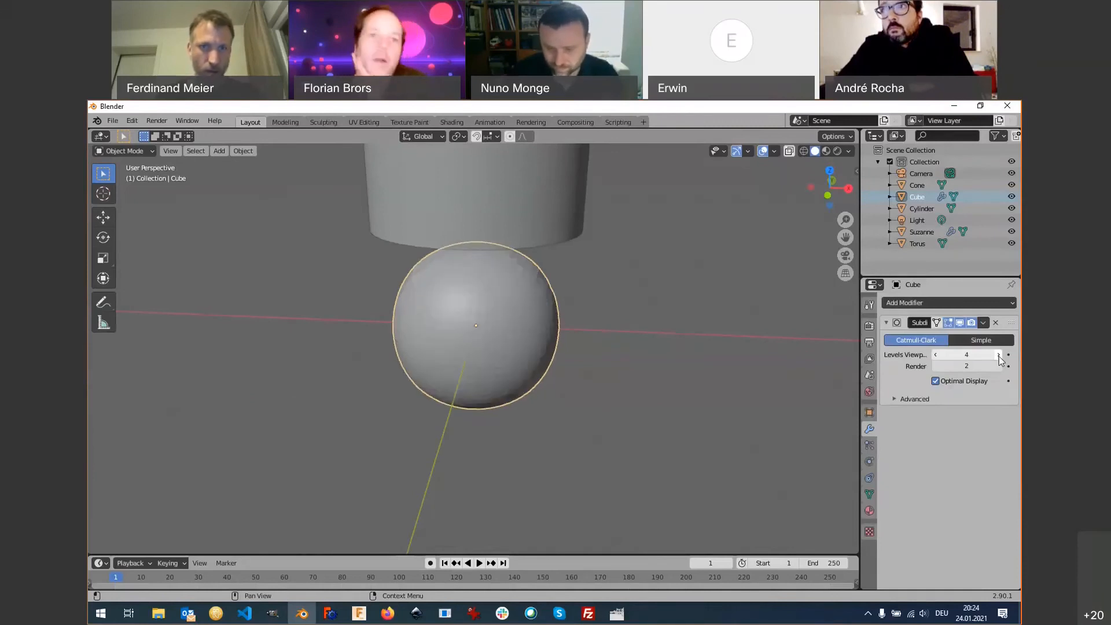
pyautogui.moveTo(497, 342); pyautogui.dragTo(511, 296, button='middle')
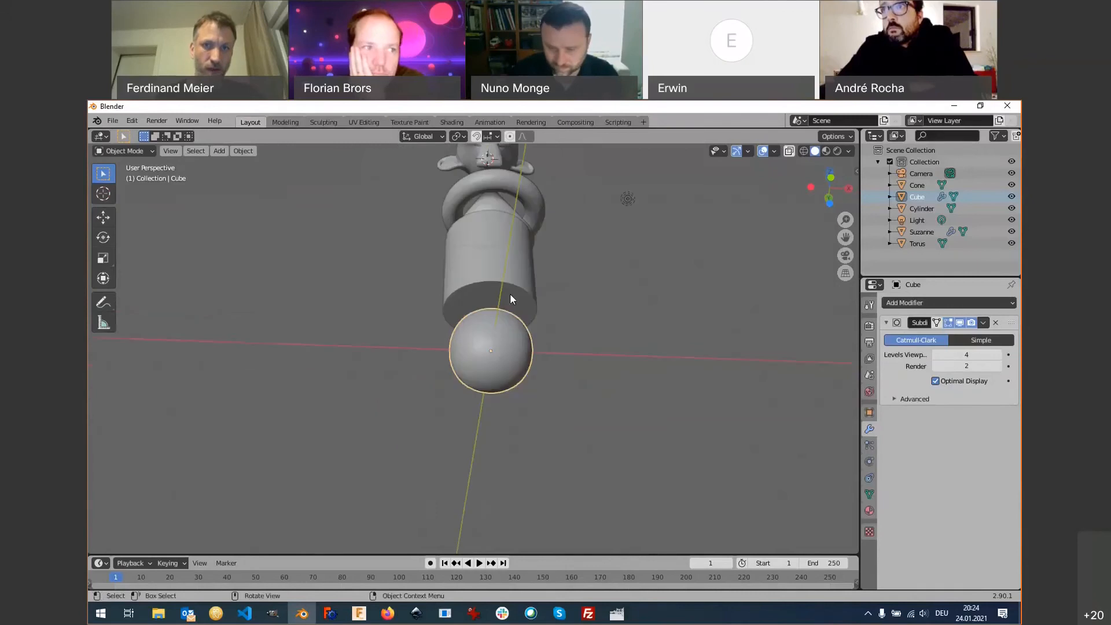
pyautogui.click(511, 299)
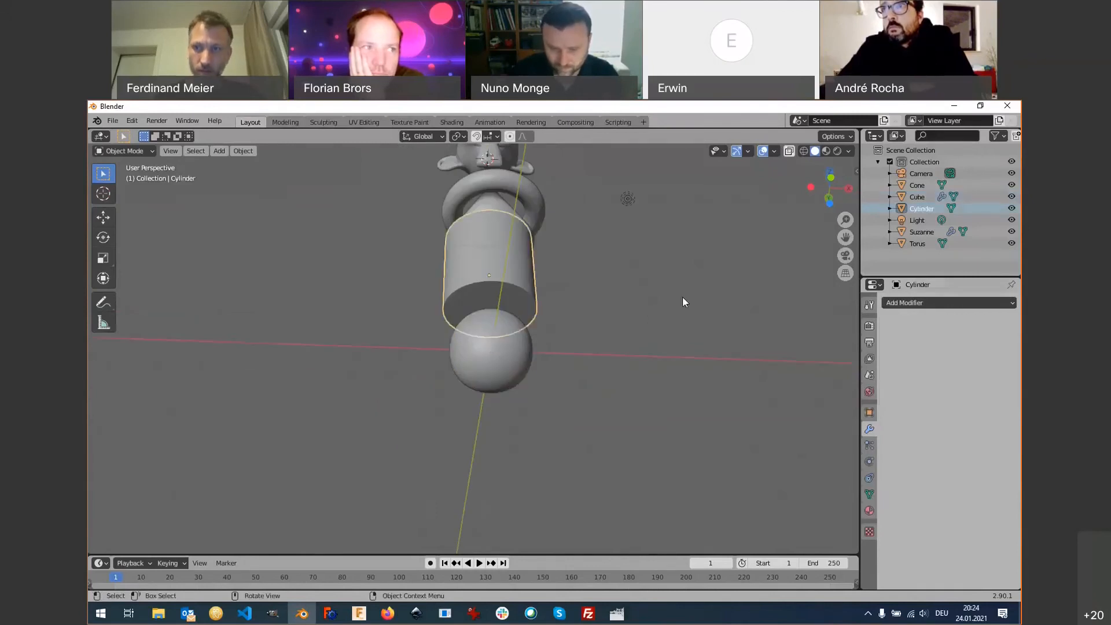
pyautogui.click(926, 303)
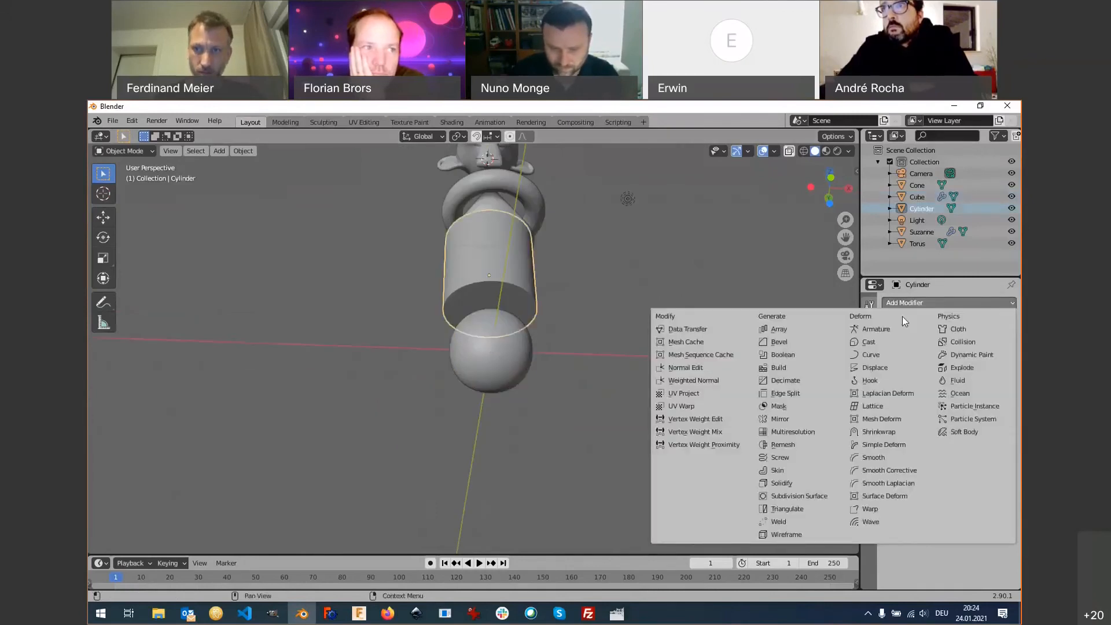
pyautogui.click(814, 497)
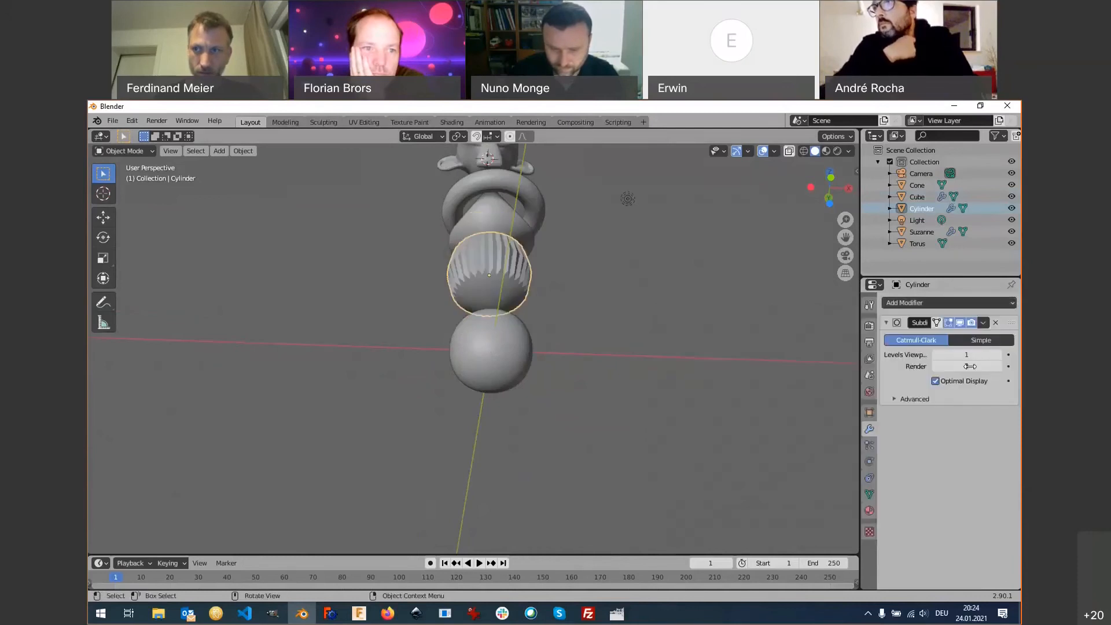
pyautogui.click(999, 355)
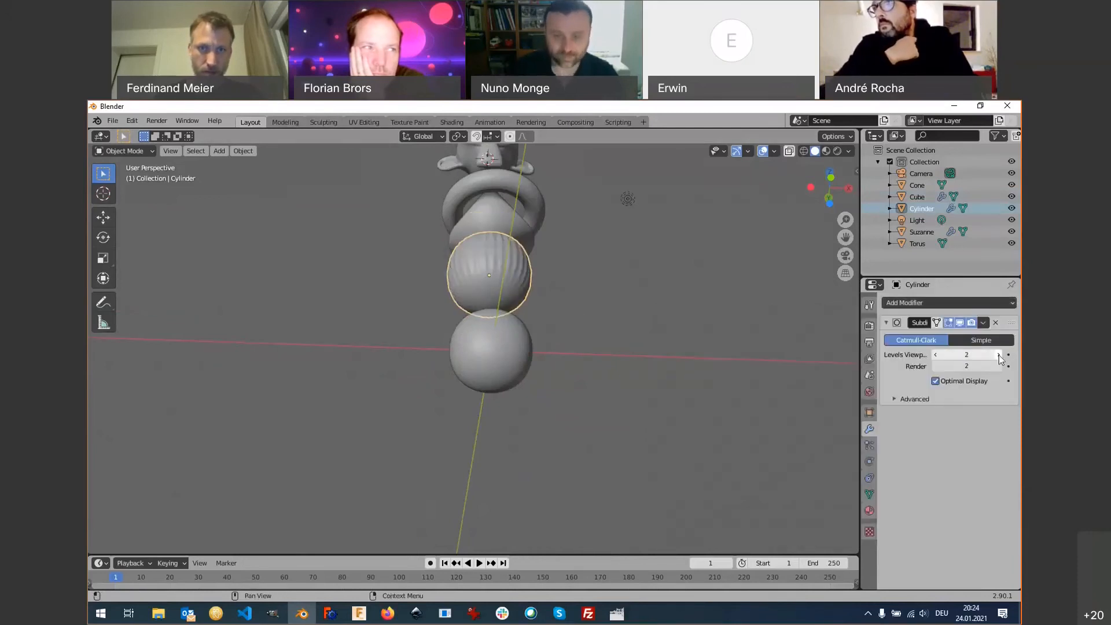
pyautogui.click(999, 355)
pyautogui.moveTo(576, 308); pyautogui.dragTo(507, 351, button='middle')
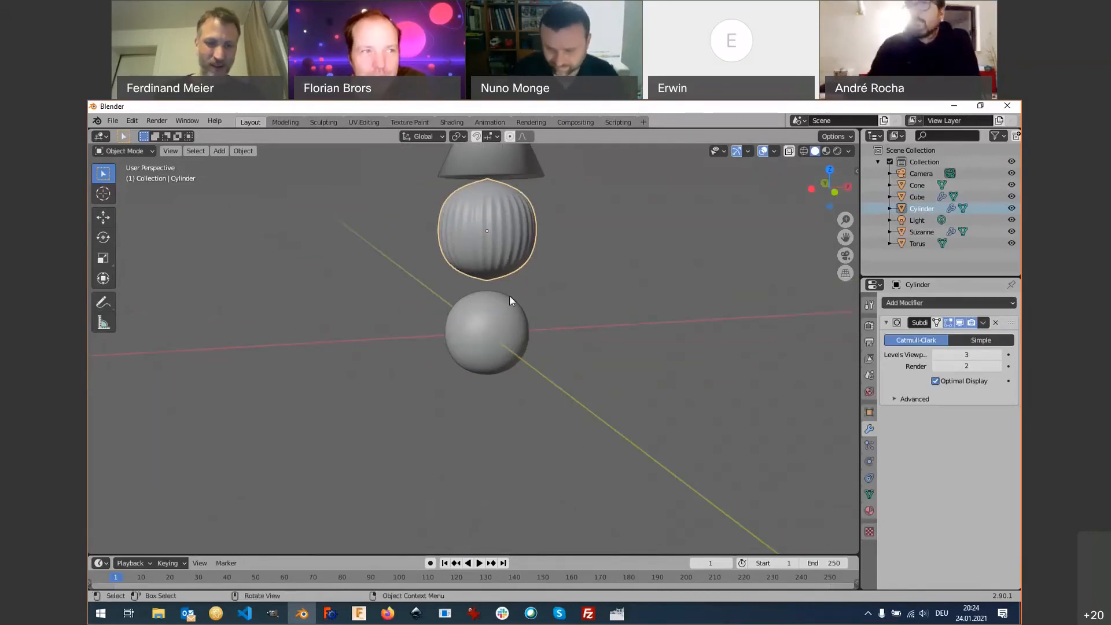
pyautogui.hotkey('ctrl', 'z')
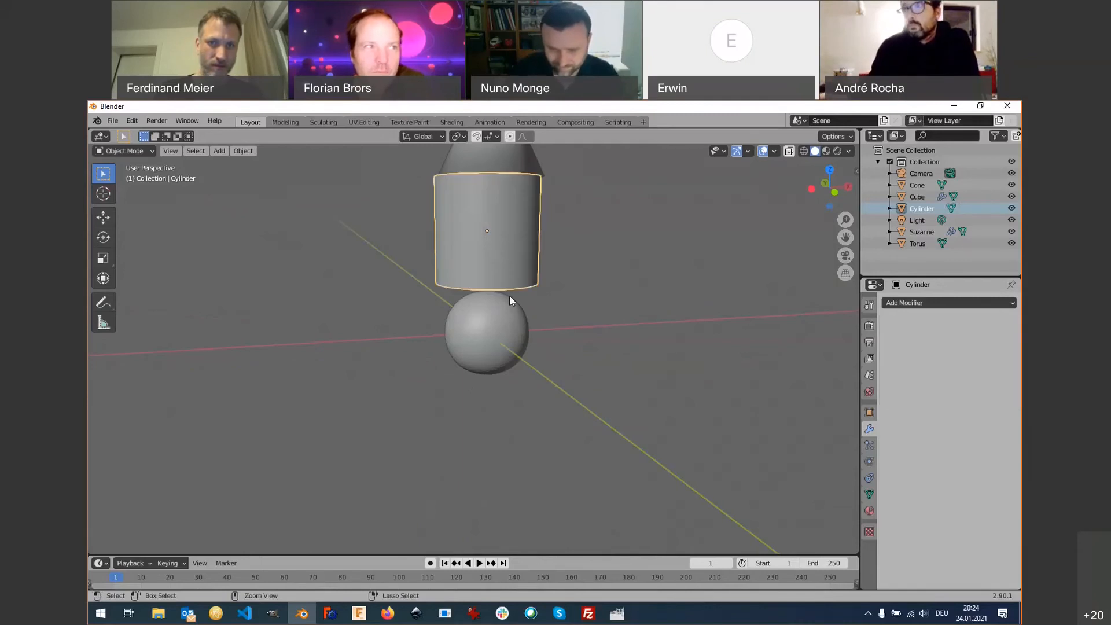
pyautogui.click(509, 296)
pyautogui.hotkey('ctrl', 'z')
pyautogui.hotkey('ctrl', 'z')
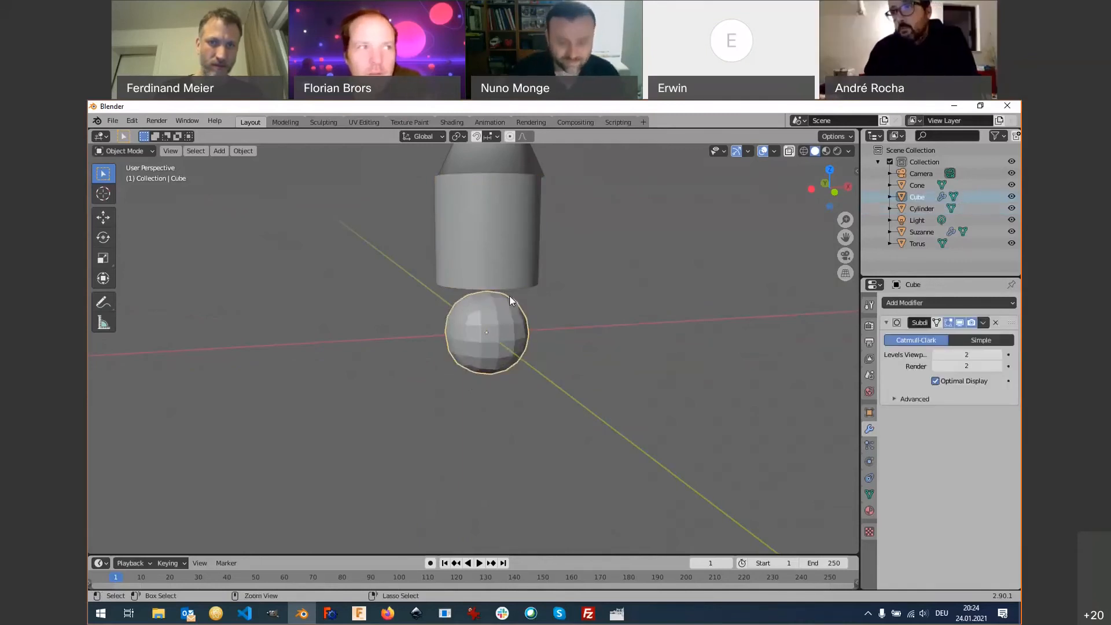
pyautogui.moveTo(509, 296); pyautogui.dragTo(439, 419, button='middle')
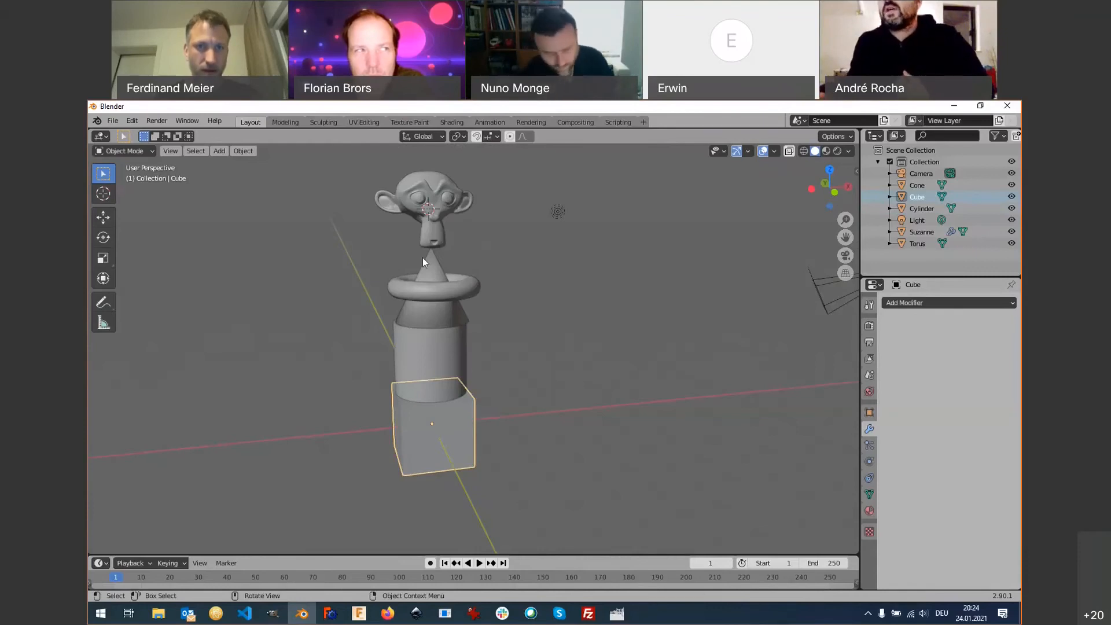
# Select Suzanne briefly, then select the cube at the tower's base.
pyautogui.click(436, 226)
pyautogui.moveTo(436, 226); pyautogui.dragTo(431, 192, button='middle')
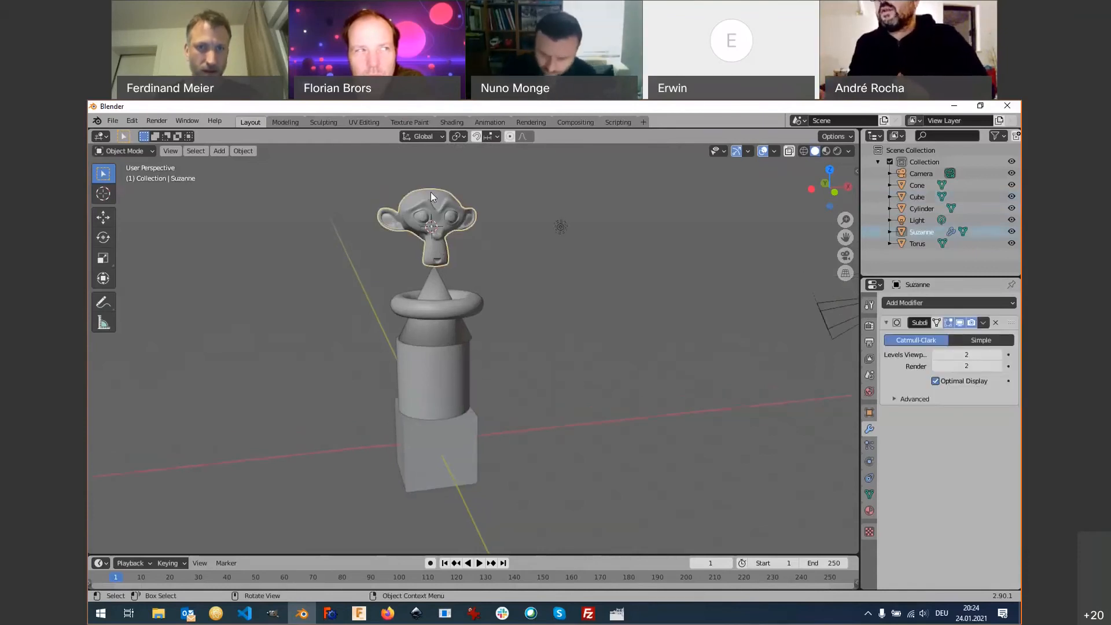
pyautogui.scroll(5, 430, 193)
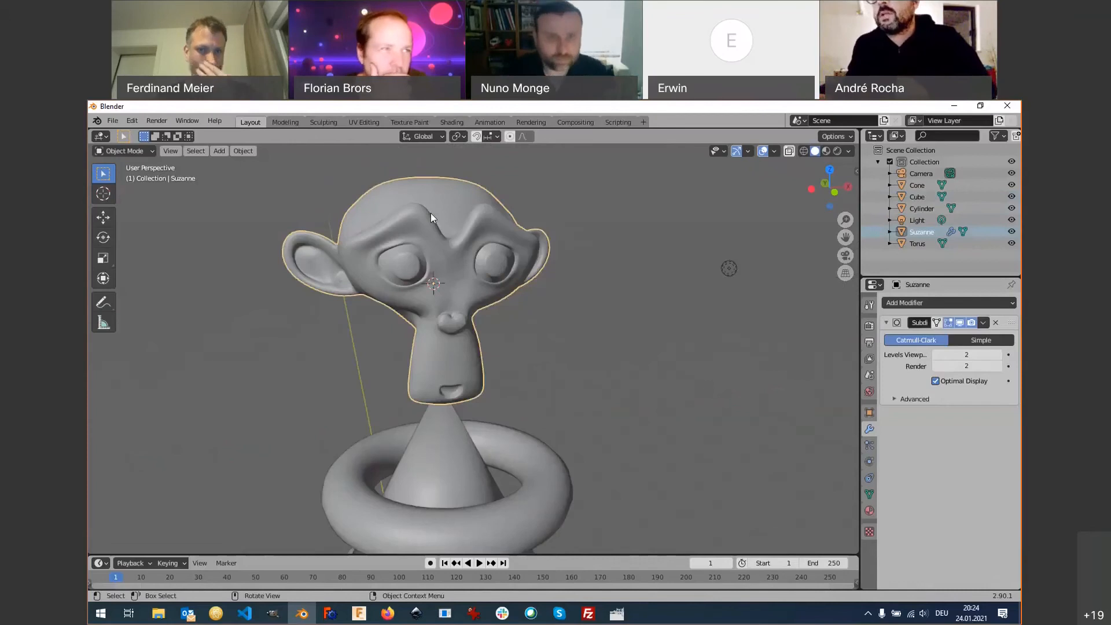
pyautogui.scroll(-1, 431, 214)
pyautogui.scroll(-4, 461, 522)
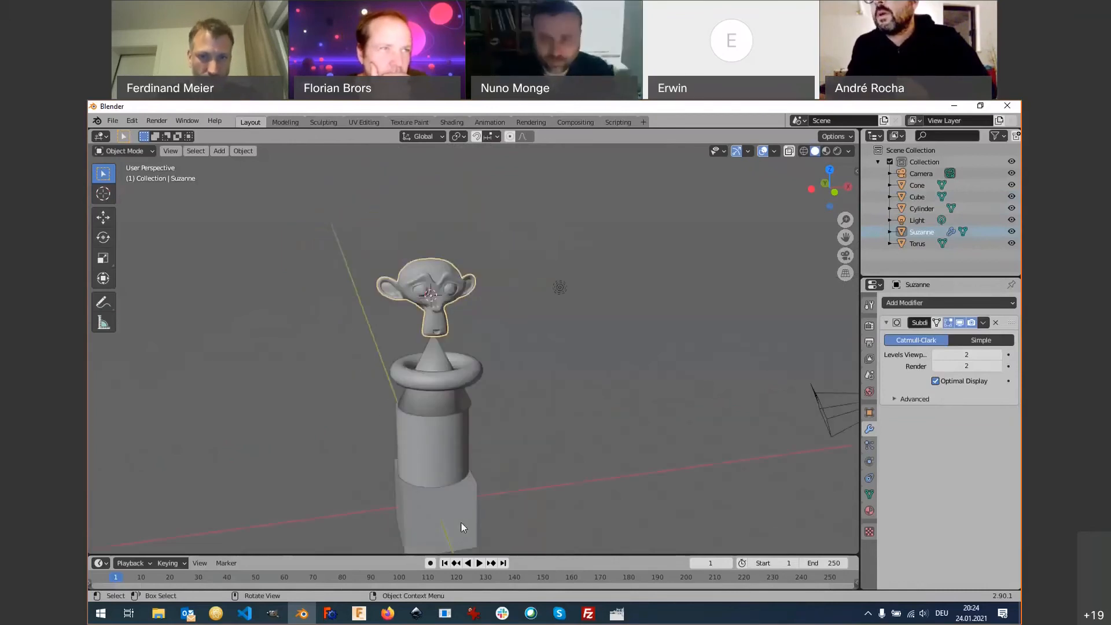
pyautogui.click(463, 512)
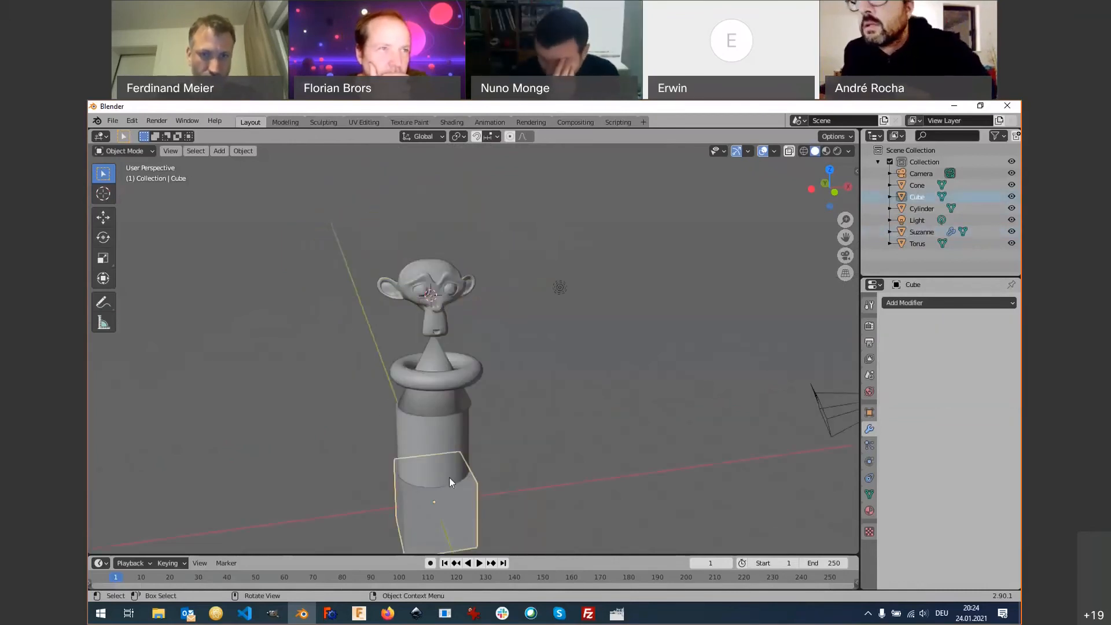
# Shade the cube smooth, then switch it to Shade Flat.
pyautogui.moveTo(451, 483); pyautogui.dragTo(461, 370, button='middle')
pyautogui.scroll(4, 456, 507)
pyautogui.rightClick(461, 370)
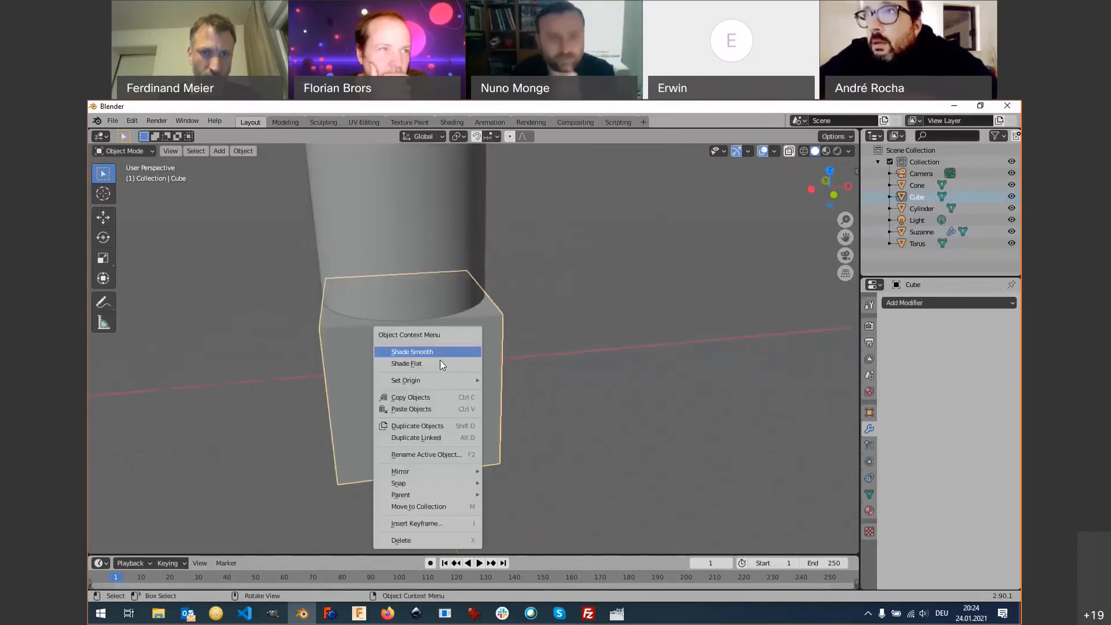
pyautogui.click(436, 349)
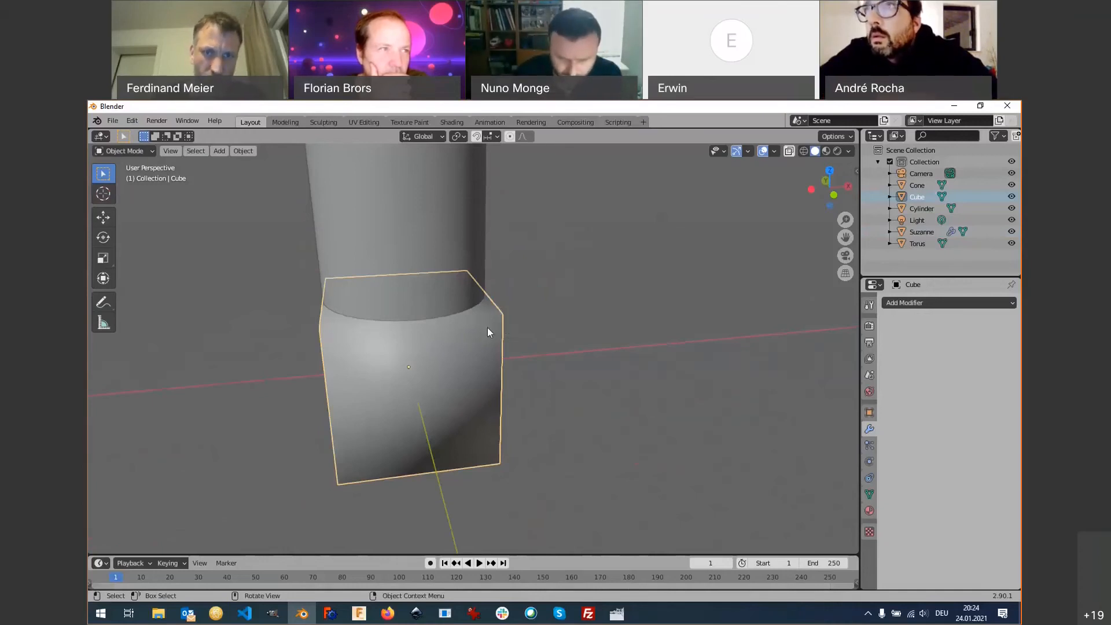
pyautogui.rightClick(458, 350)
pyautogui.click(446, 364)
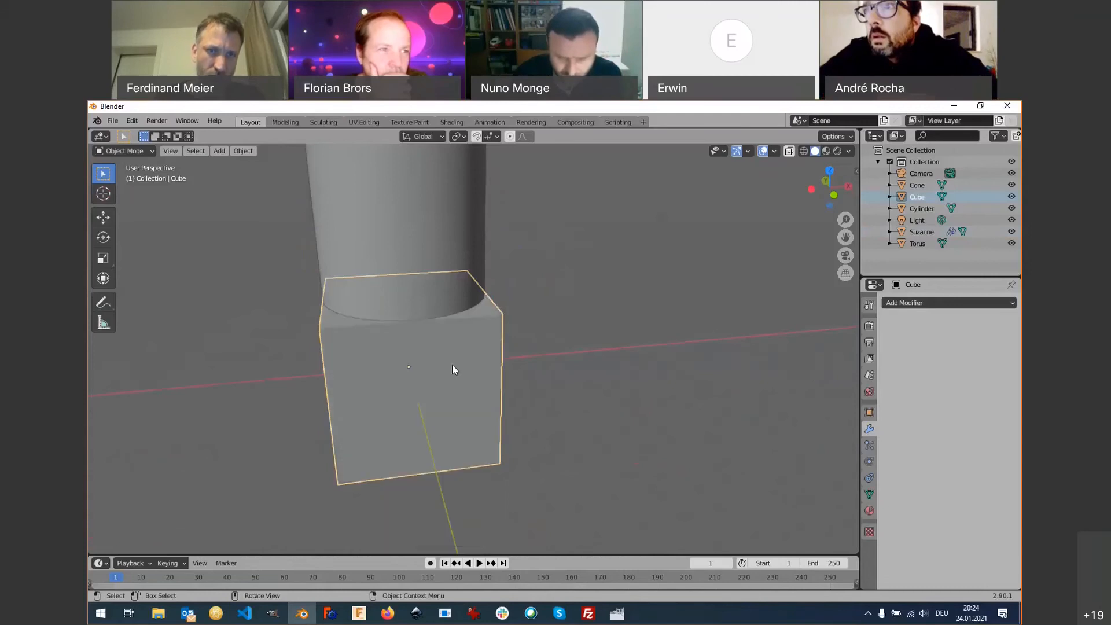
pyautogui.scroll(-1, 483, 352)
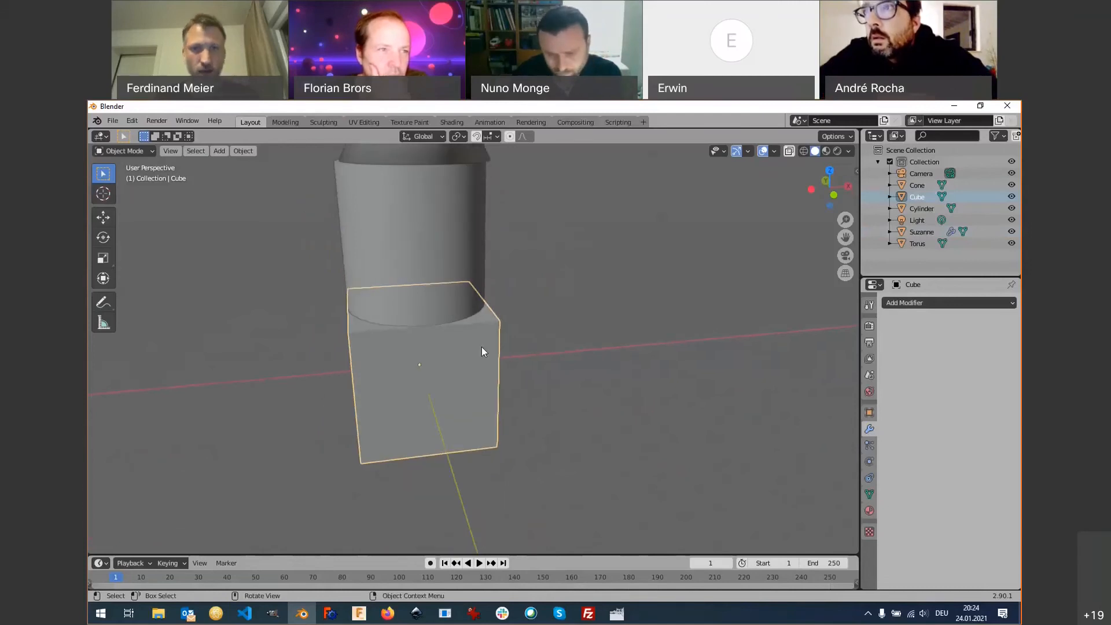
pyautogui.scroll(-1, 481, 346)
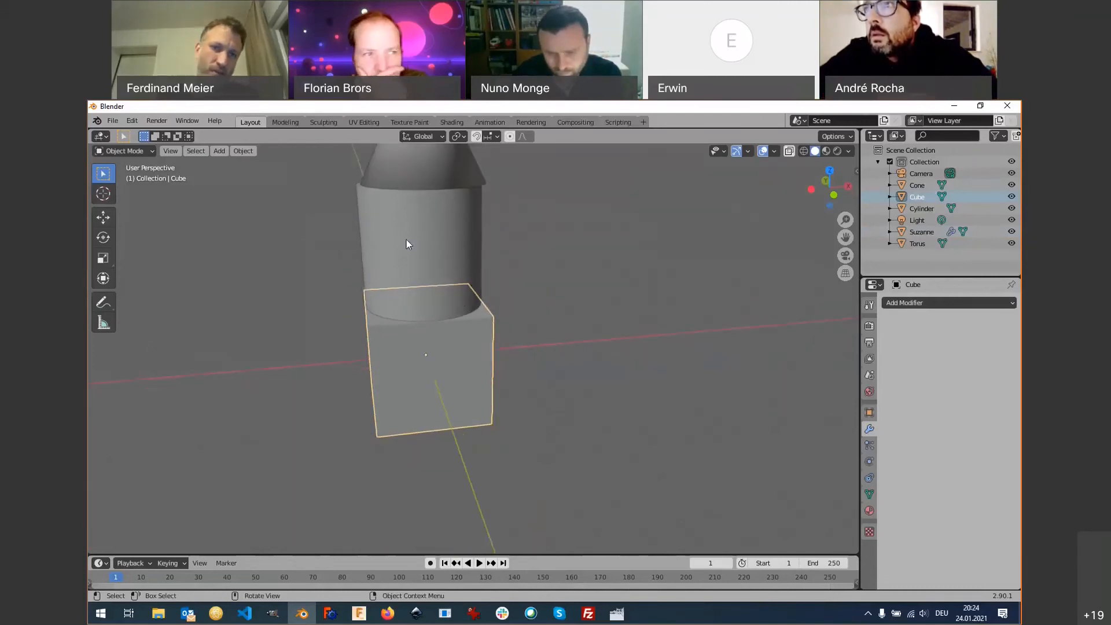
# Select the cylinder and apply Shade Smooth to it.
pyautogui.click(420, 247)
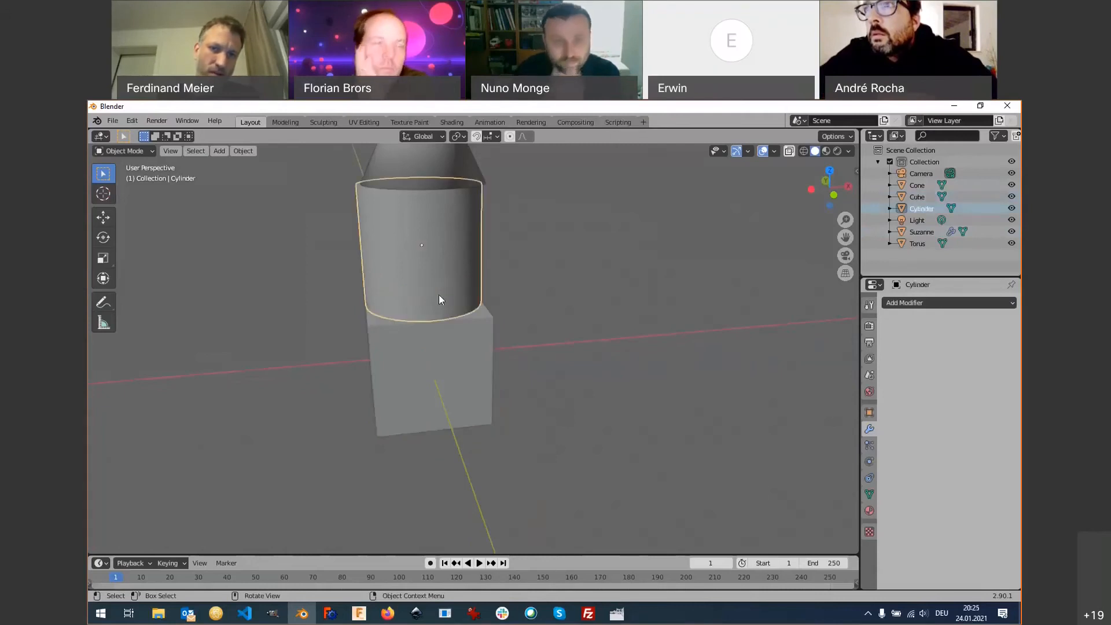
pyautogui.rightClick(433, 255)
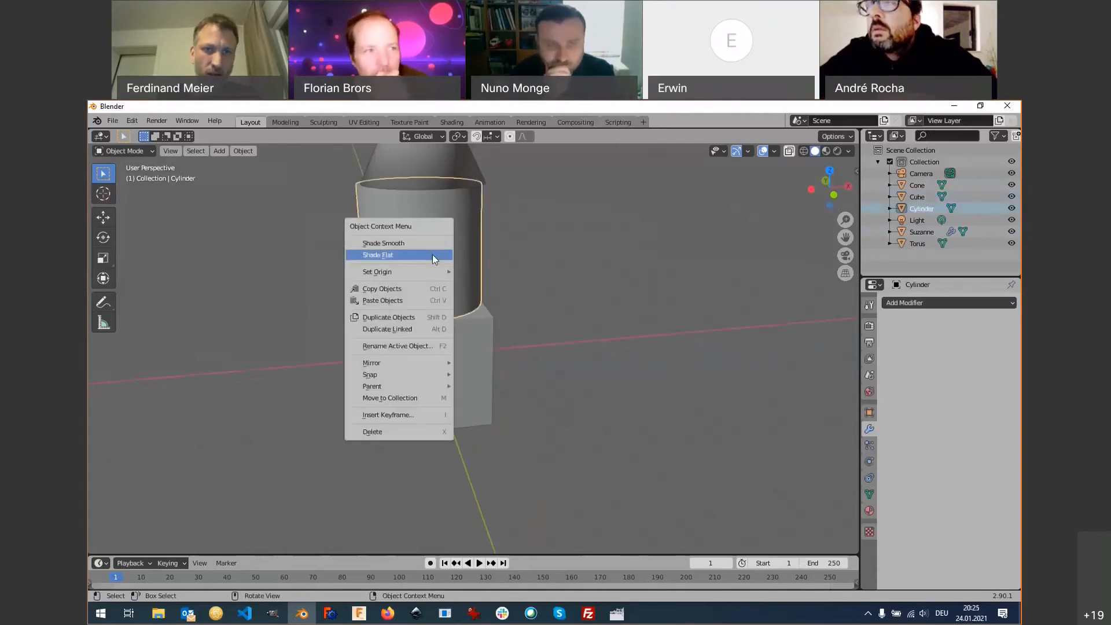
pyautogui.click(415, 245)
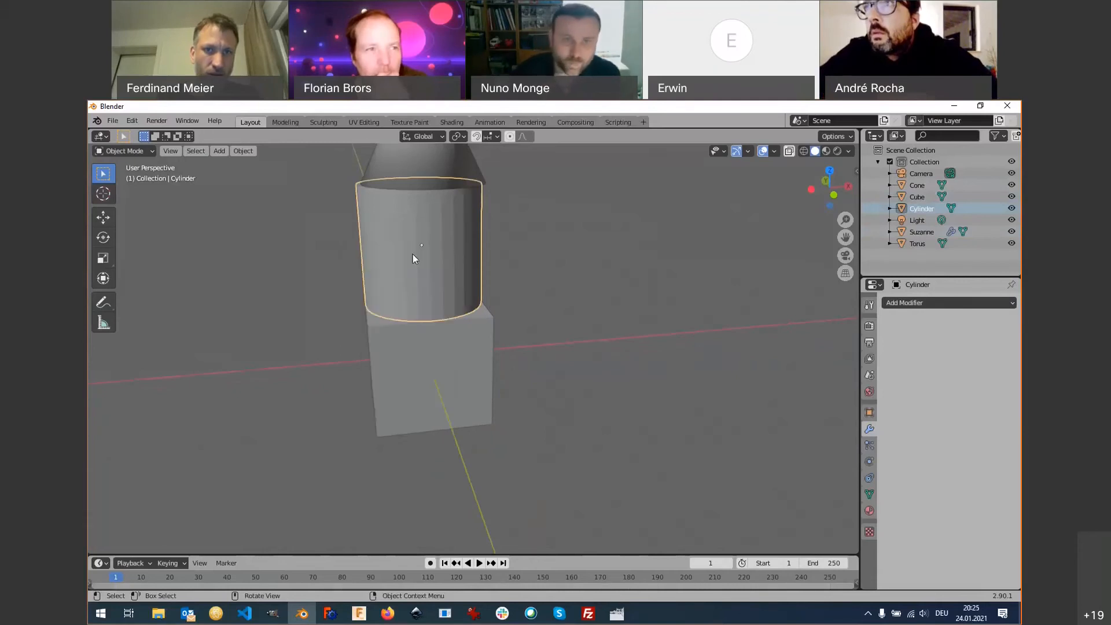
pyautogui.moveTo(412, 255); pyautogui.dragTo(405, 219, button='middle')
pyautogui.scroll(2, 411, 226)
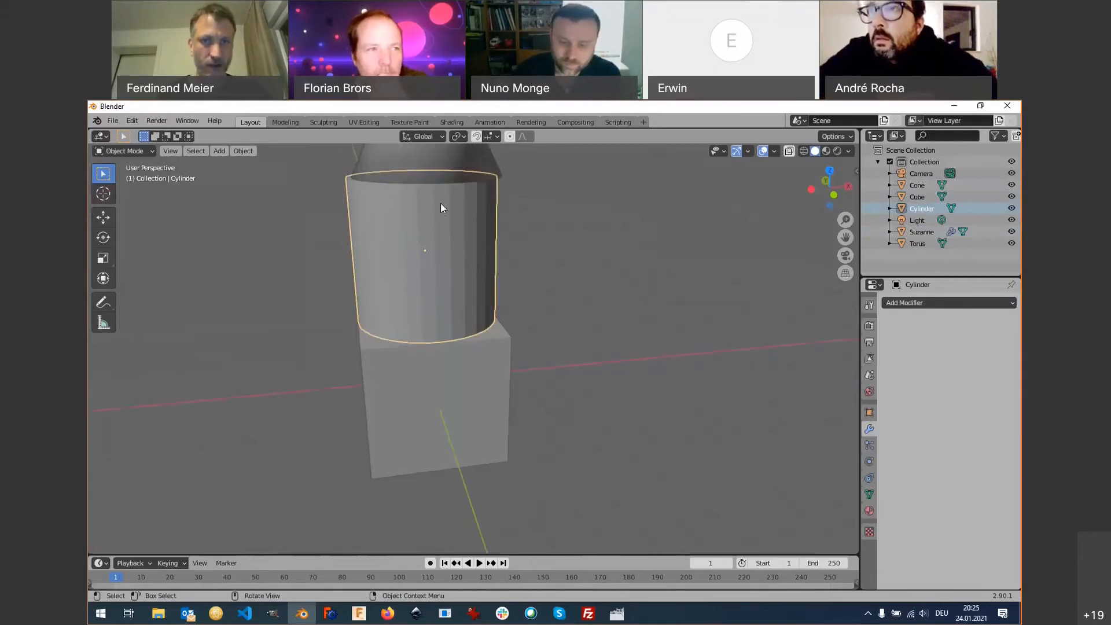
pyautogui.scroll(-2, 461, 268)
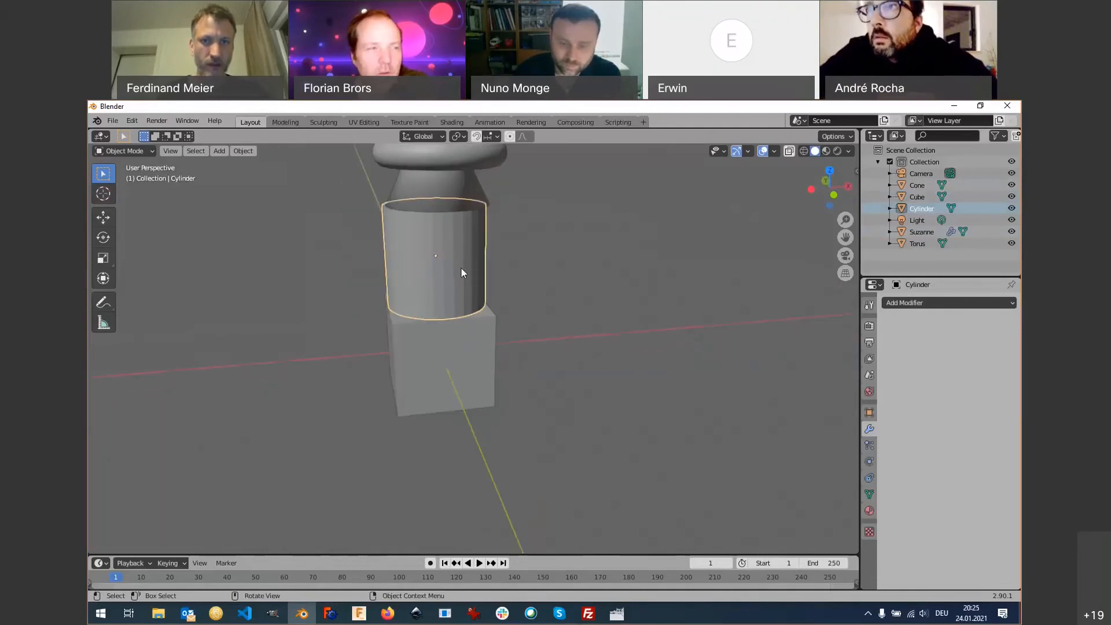
pyautogui.rightClick(445, 256)
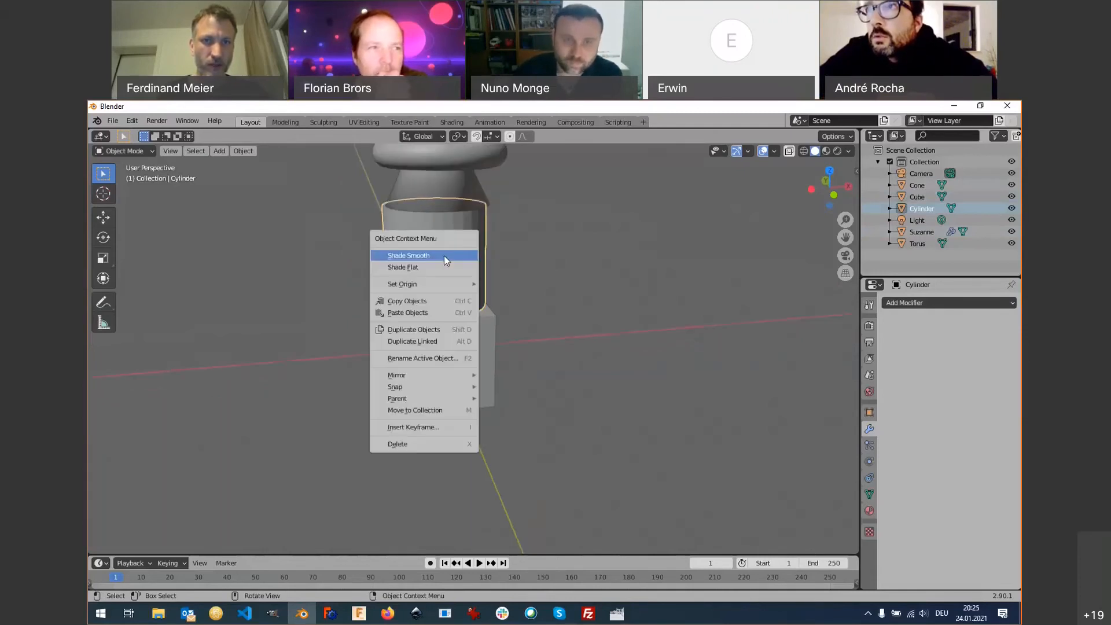
pyautogui.click(445, 254)
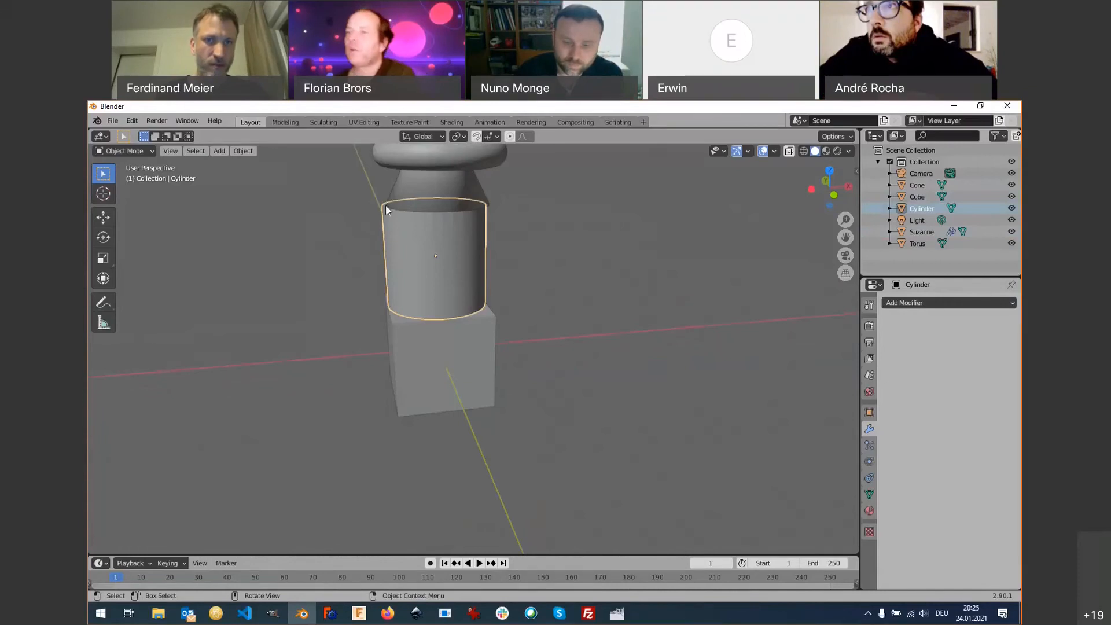
pyautogui.moveTo(450, 247); pyautogui.dragTo(408, 265, button='middle')
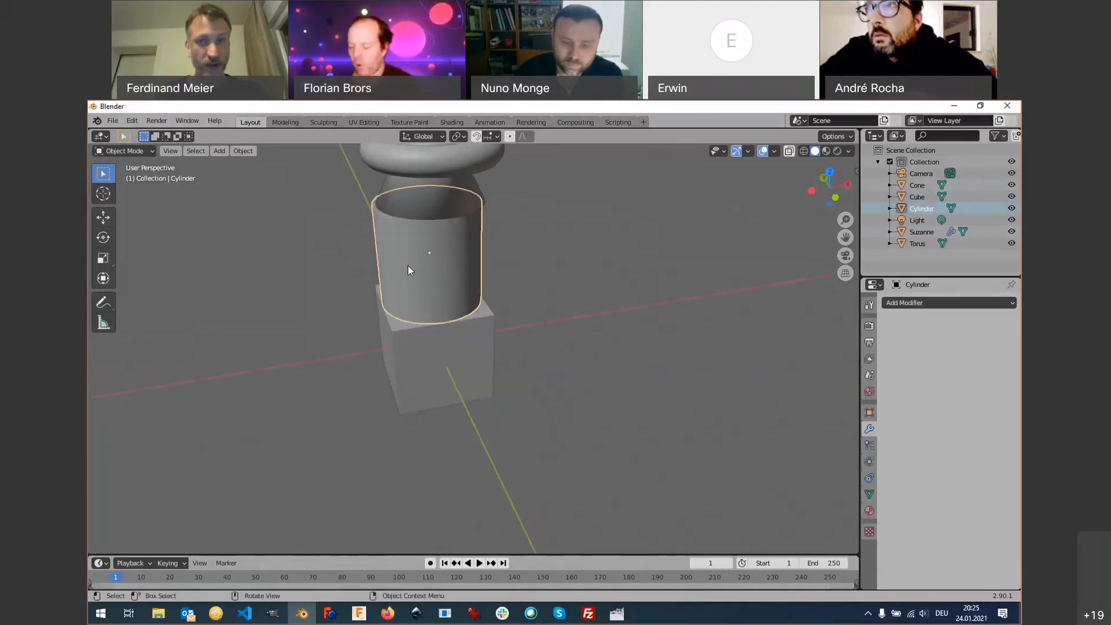
pyautogui.scroll(3, 408, 266)
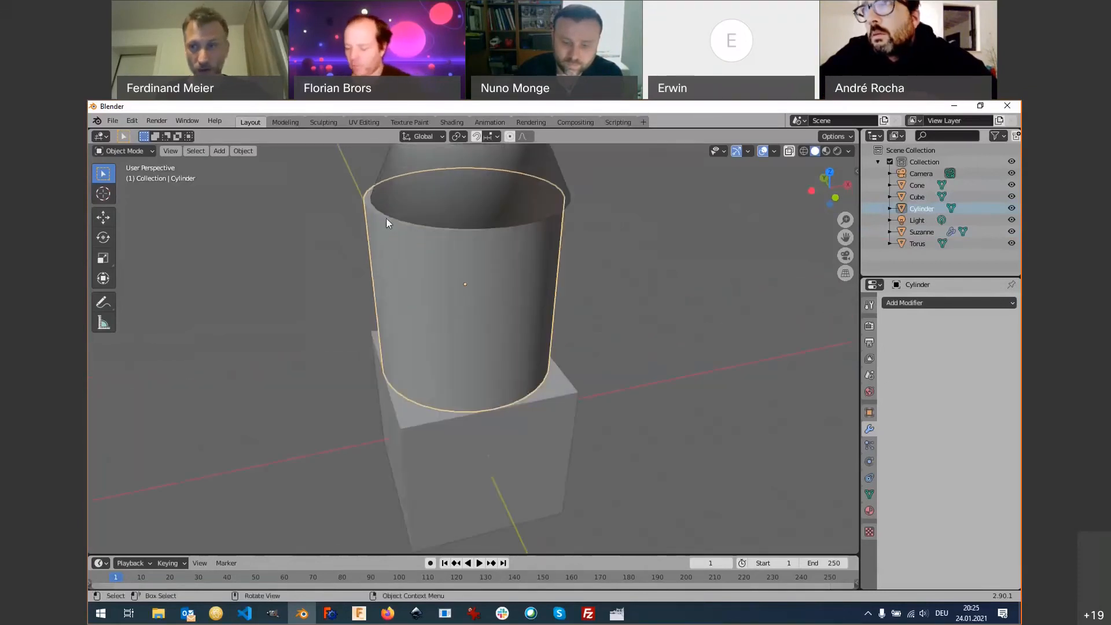
# Toggle the cylinder's Auto Smooth off and back on at 30° in Object Data Properties.
pyautogui.click(869, 495)
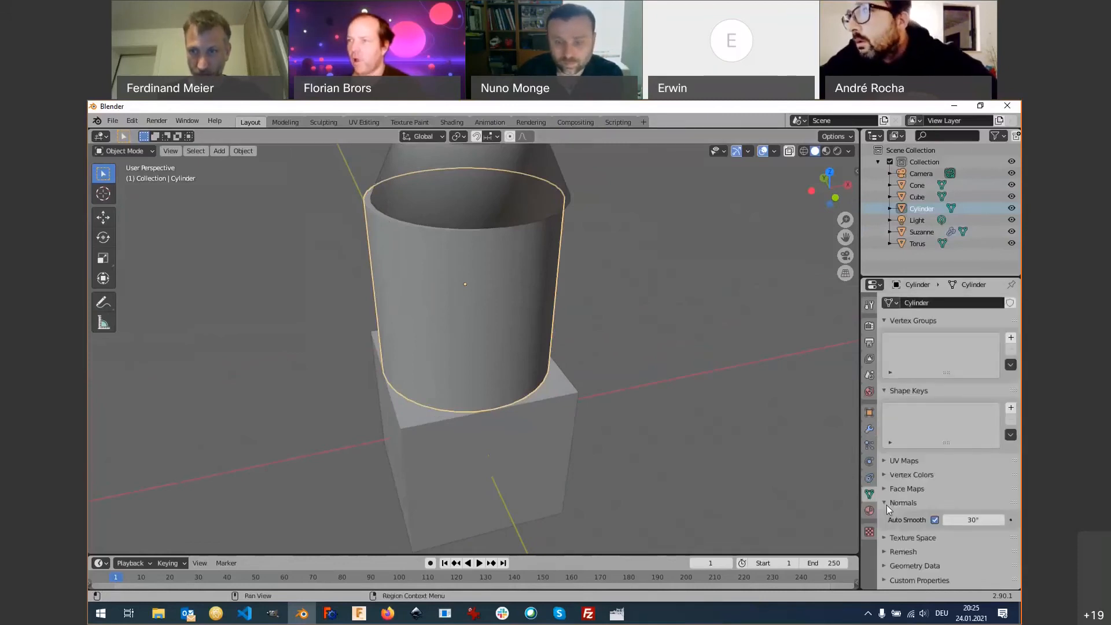
pyautogui.click(933, 521)
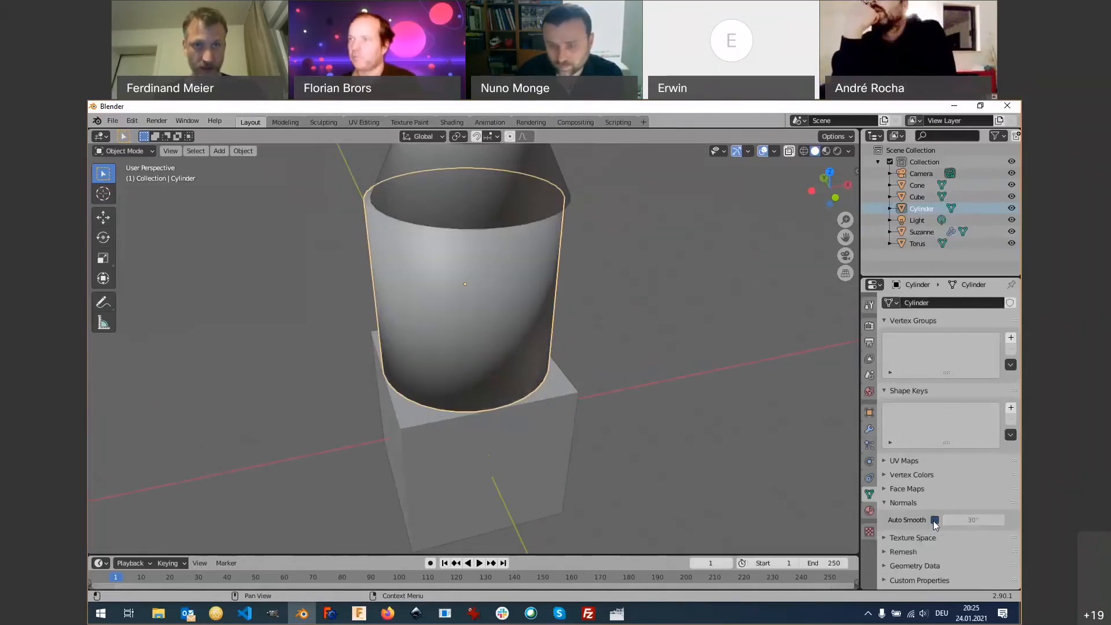
pyautogui.click(934, 520)
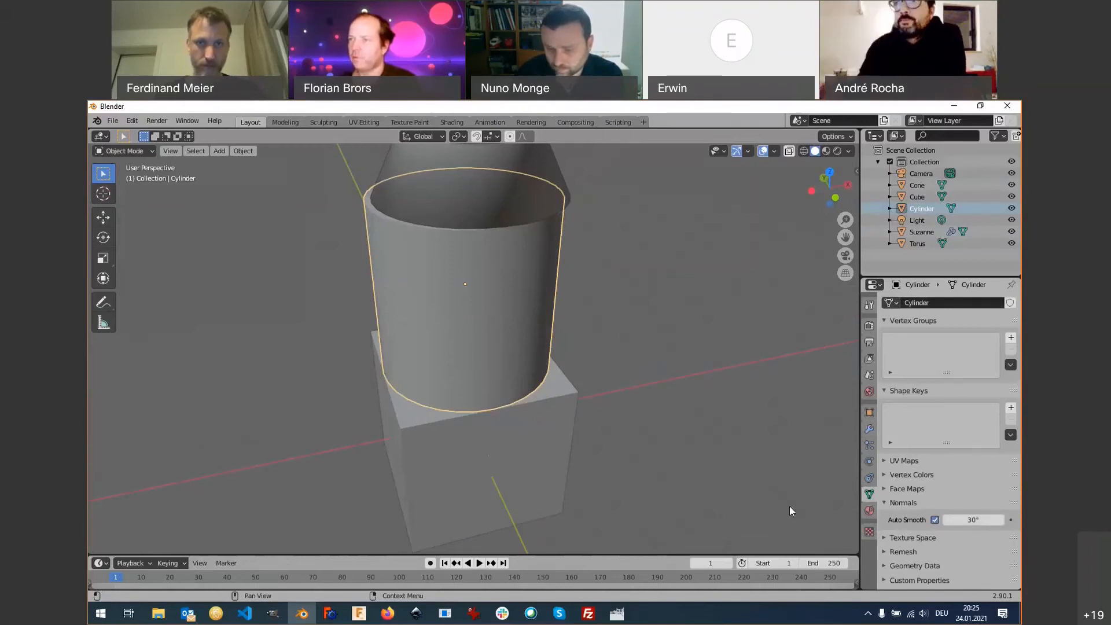
# Pan the view up to Suzanne and make her the active object.
pyautogui.scroll(-1, 466, 324)
pyautogui.scroll(-3, 467, 324)
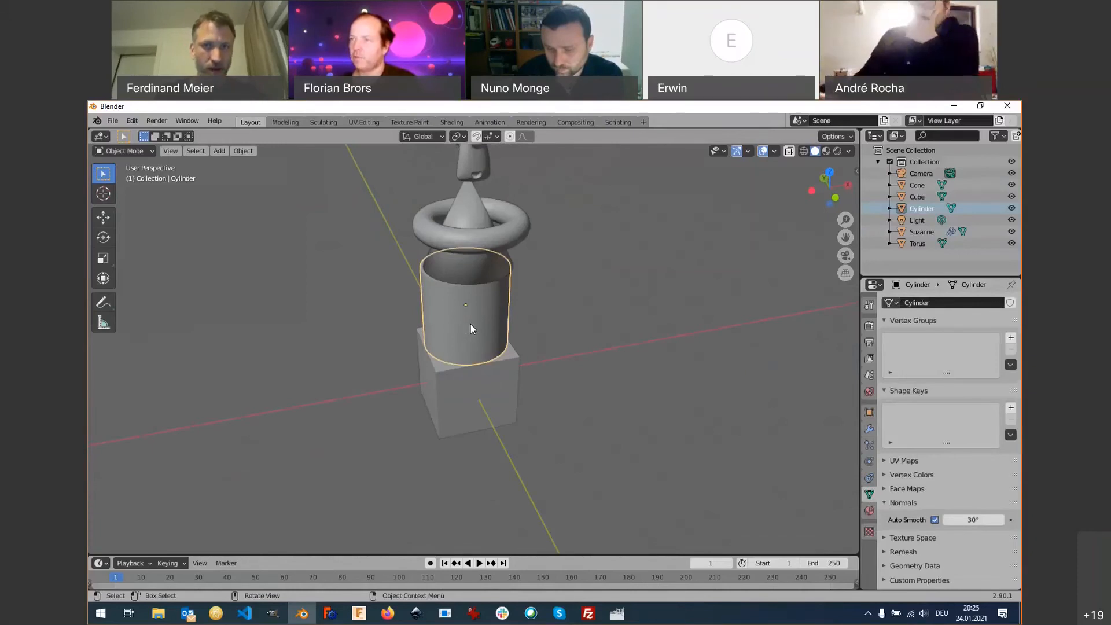
pyautogui.keyDown('shift'); pyautogui.moveTo(471, 324); pyautogui.dragTo(441, 439, button='middle'); pyautogui.keyUp('shift')
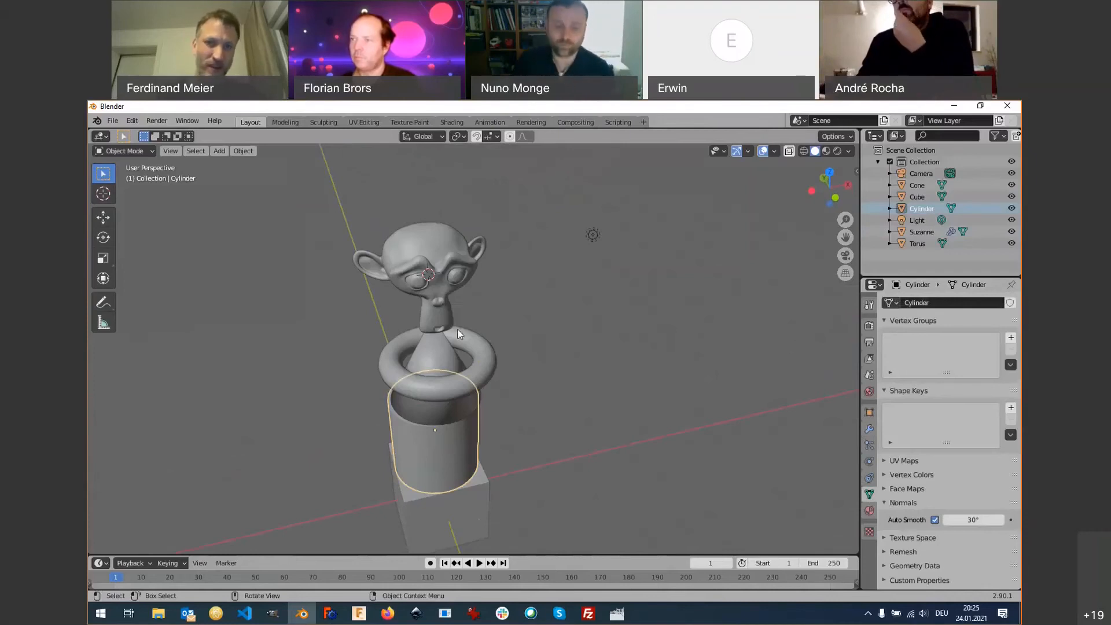
pyautogui.click(438, 305)
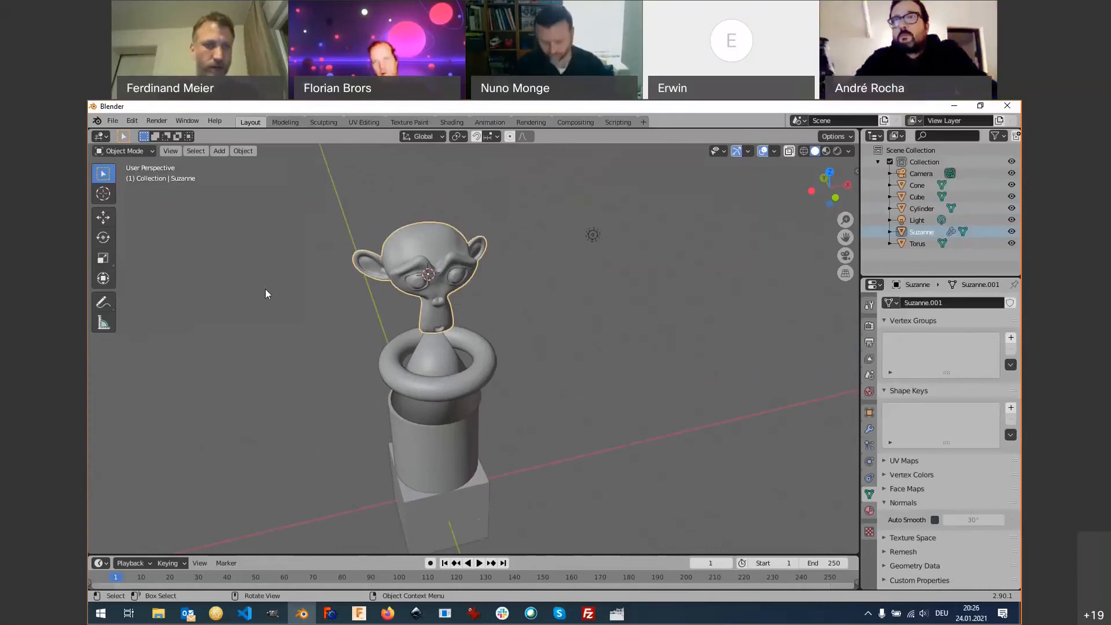
# Switch Suzanne into Edit Mode and zoom in to a frontal view.
pyautogui.click(150, 152)
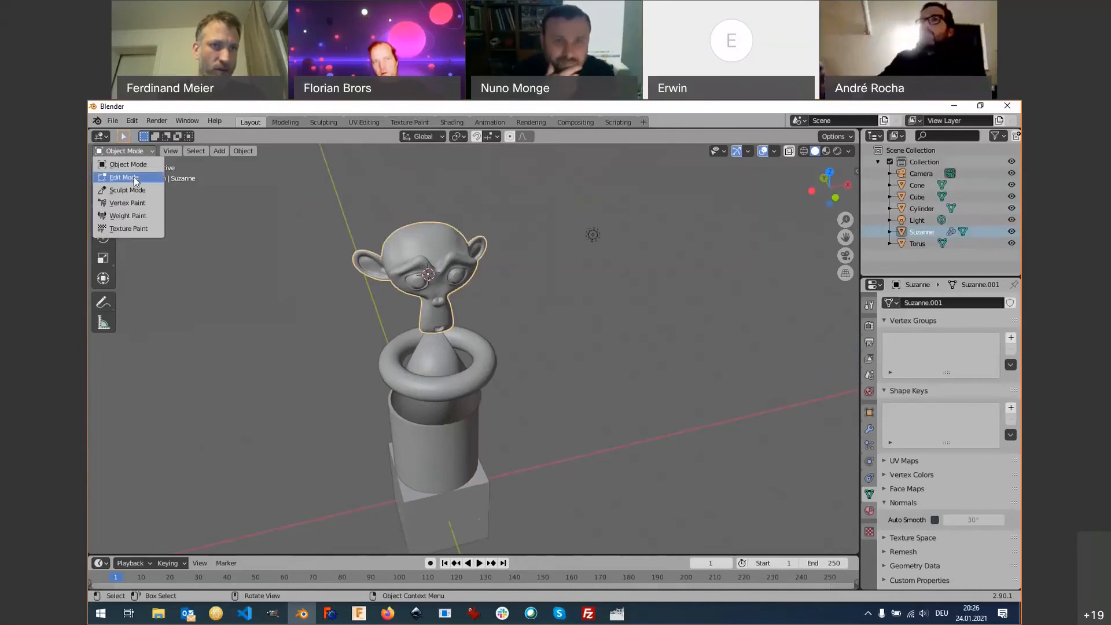
pyautogui.click(143, 178)
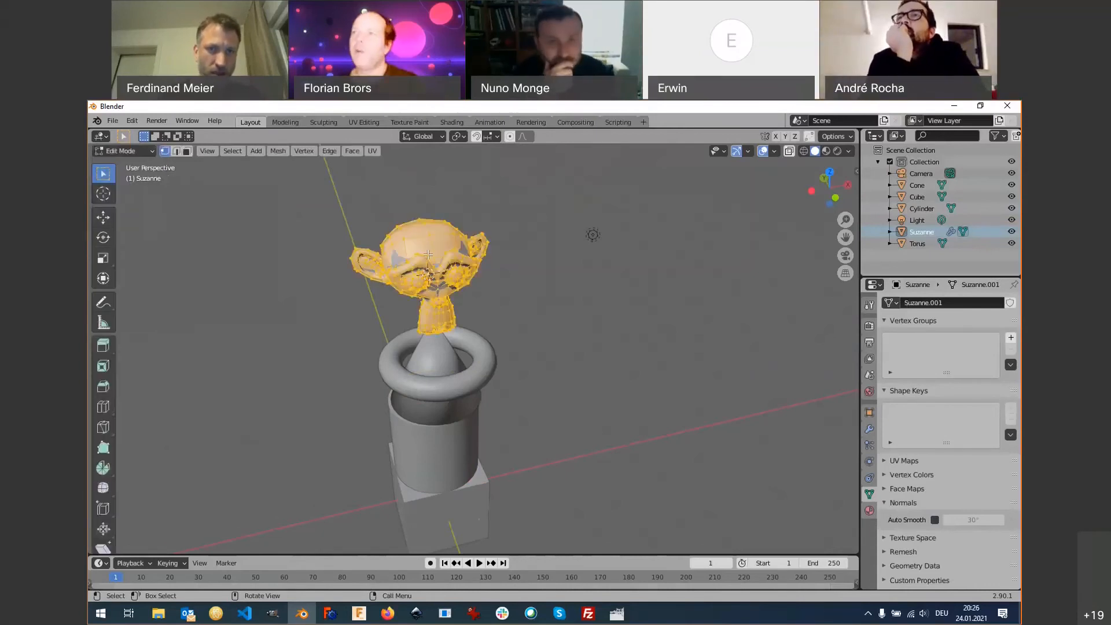
pyautogui.scroll(5, 428, 254)
pyautogui.moveTo(418, 328); pyautogui.dragTo(408, 351, button='middle')
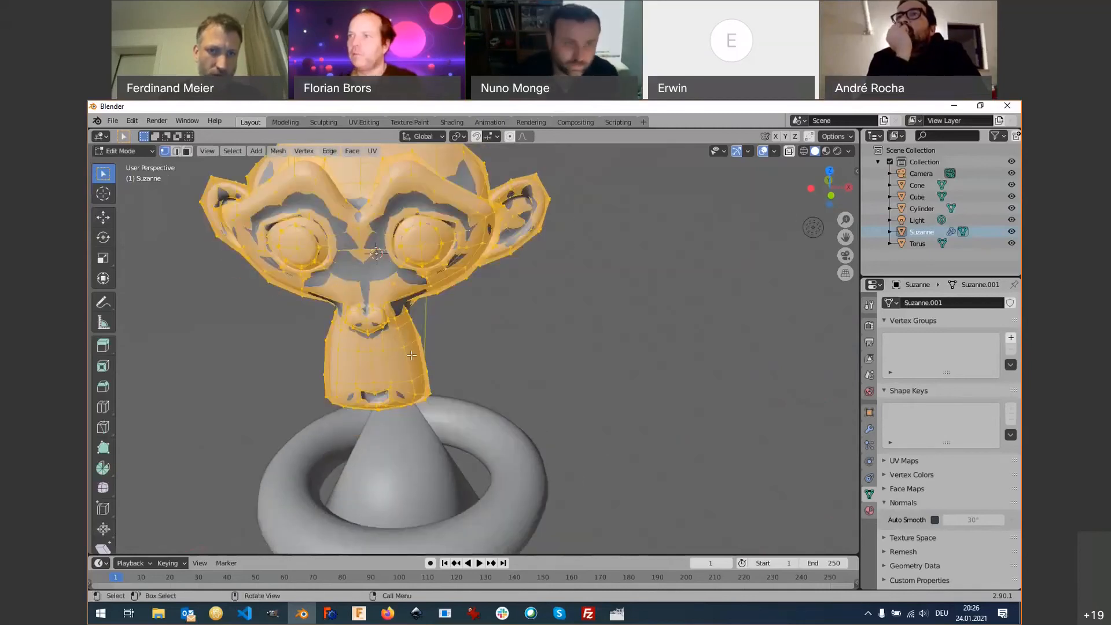
# Select single vertices along Suzanne's neck one at a time, then zoom out.
pyautogui.click(403, 348)
pyautogui.click(385, 351)
pyautogui.click(371, 351)
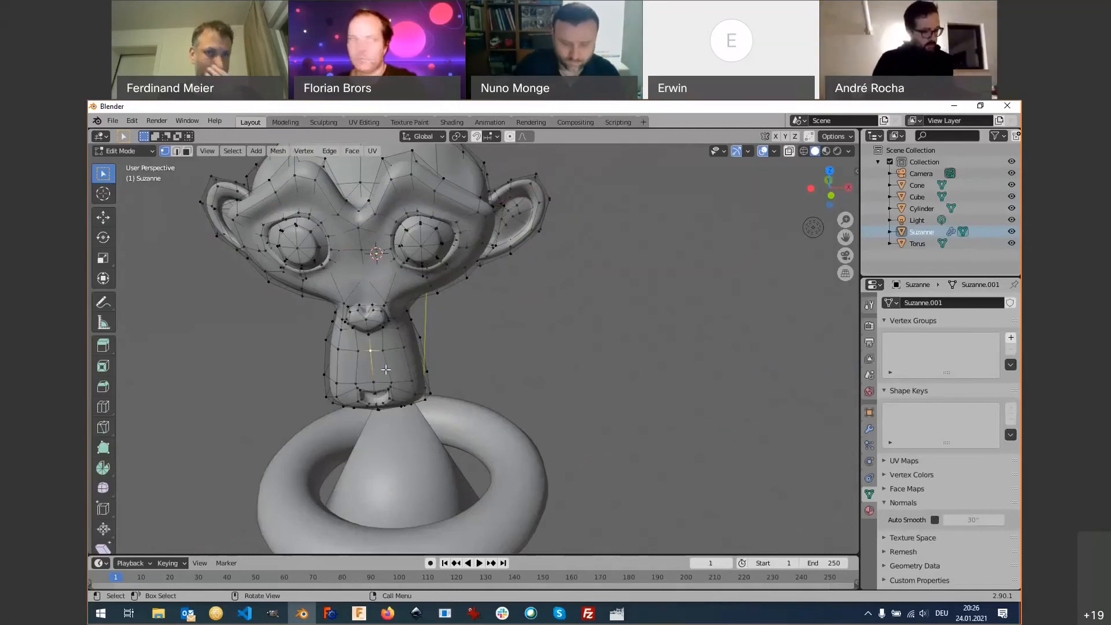
pyautogui.scroll(-3, 382, 278)
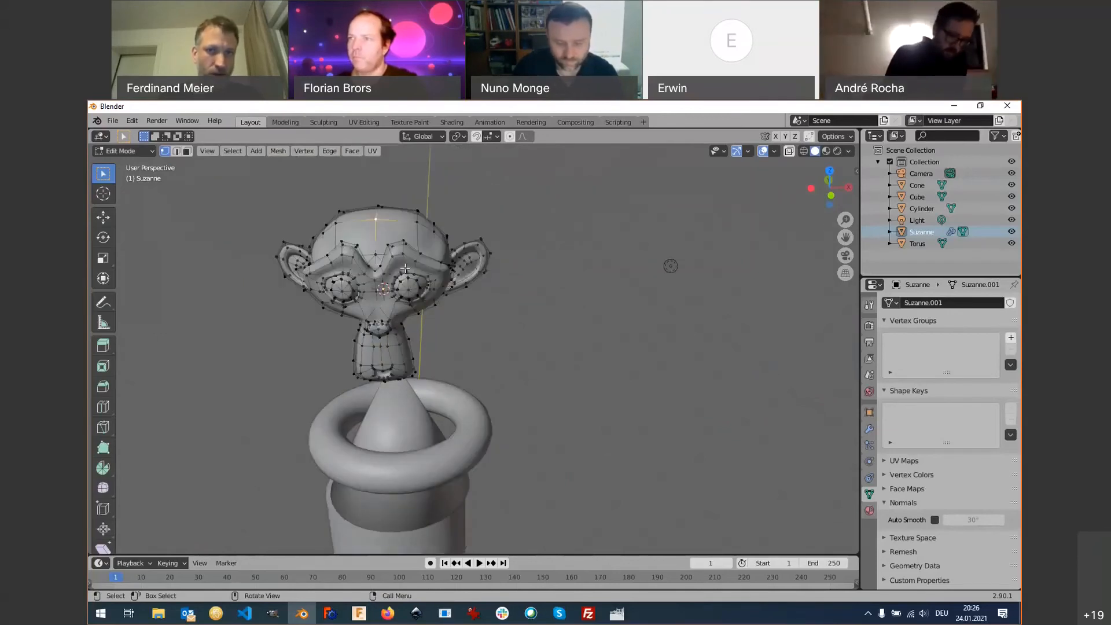
pyautogui.scroll(-1, 435, 307)
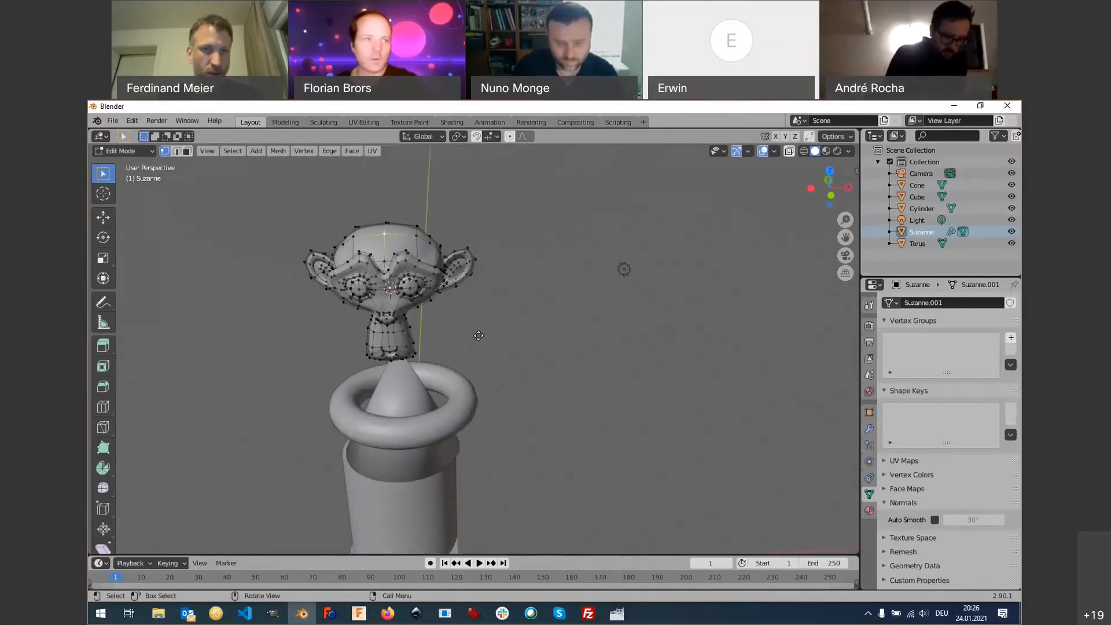
pyautogui.press('g')
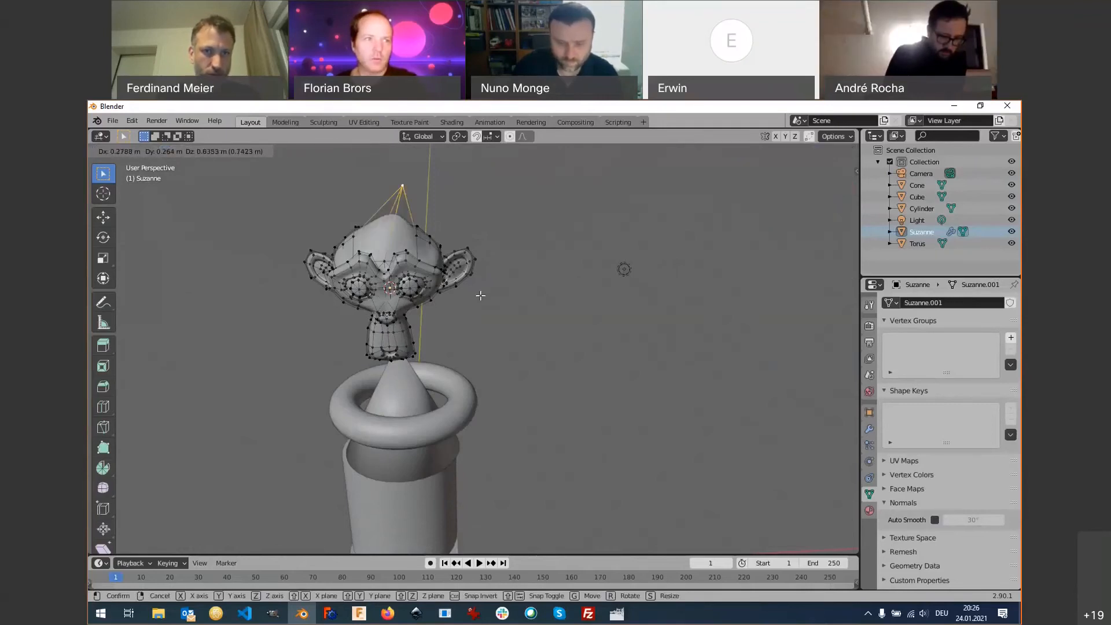
pyautogui.rightClick(481, 296)
pyautogui.moveTo(481, 296); pyautogui.dragTo(493, 348, button='middle')
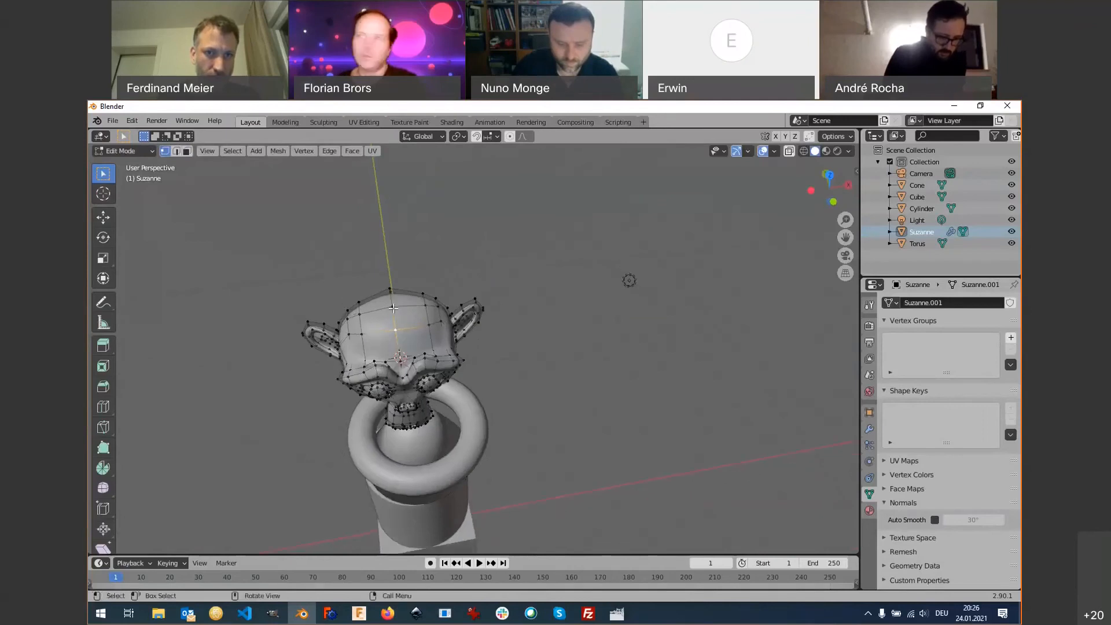
pyautogui.keyDown('shift'); pyautogui.click(393, 307); pyautogui.keyUp('shift')
pyautogui.keyDown('shift'); pyautogui.click(426, 305); pyautogui.keyUp('shift')
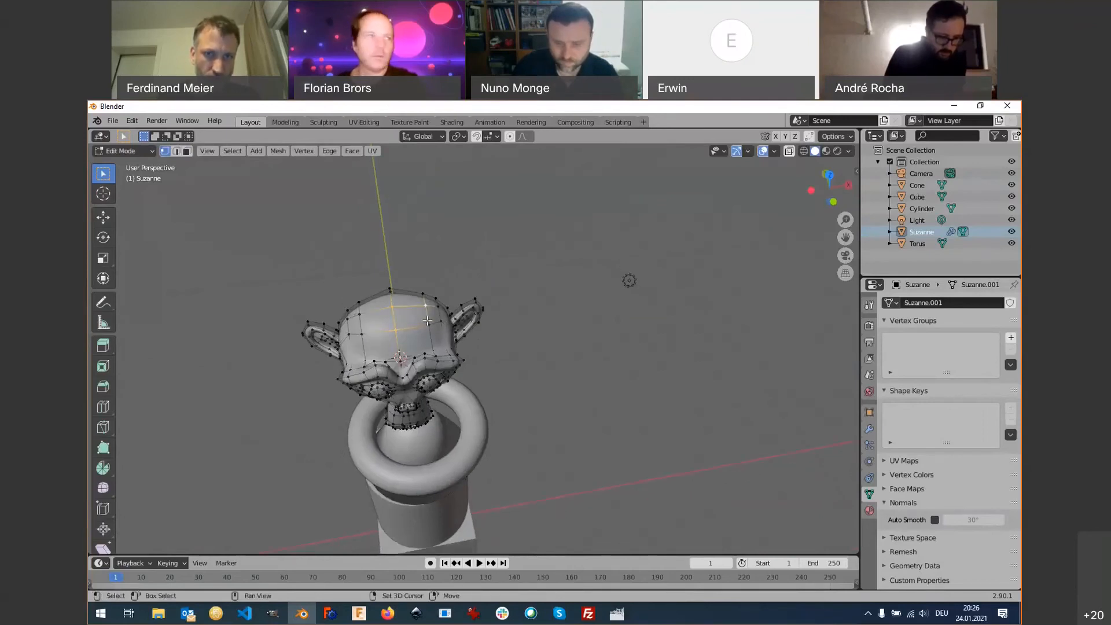
pyautogui.keyDown('shift'); pyautogui.click(429, 325); pyautogui.keyUp('shift')
pyautogui.keyDown('shift'); pyautogui.click(362, 334); pyautogui.keyUp('shift')
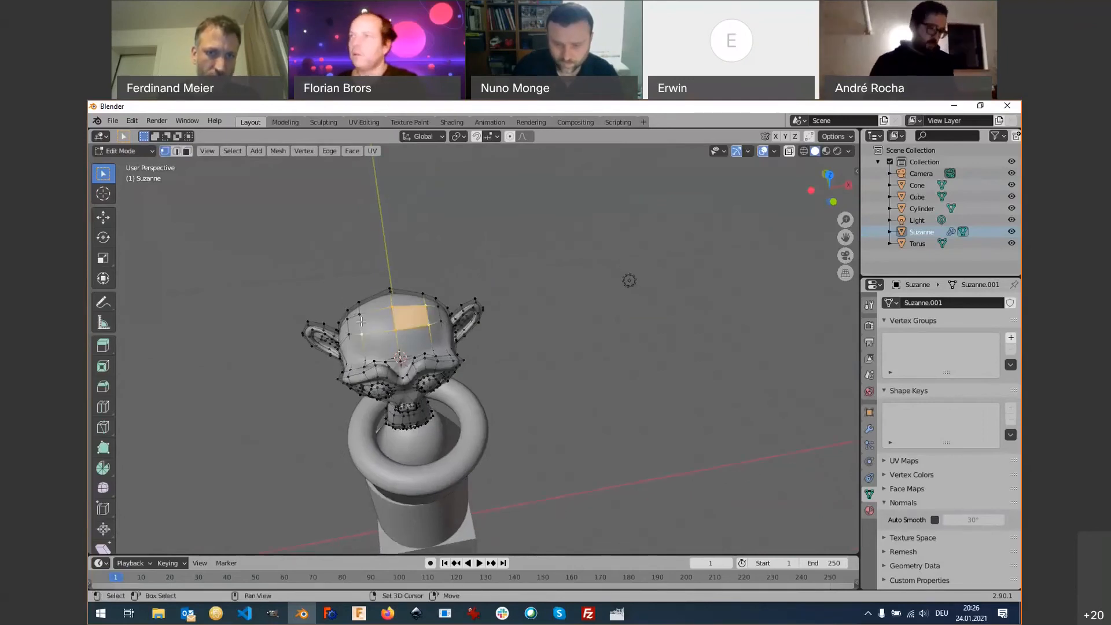
pyautogui.keyDown('shift'); pyautogui.click(359, 314); pyautogui.keyUp('shift')
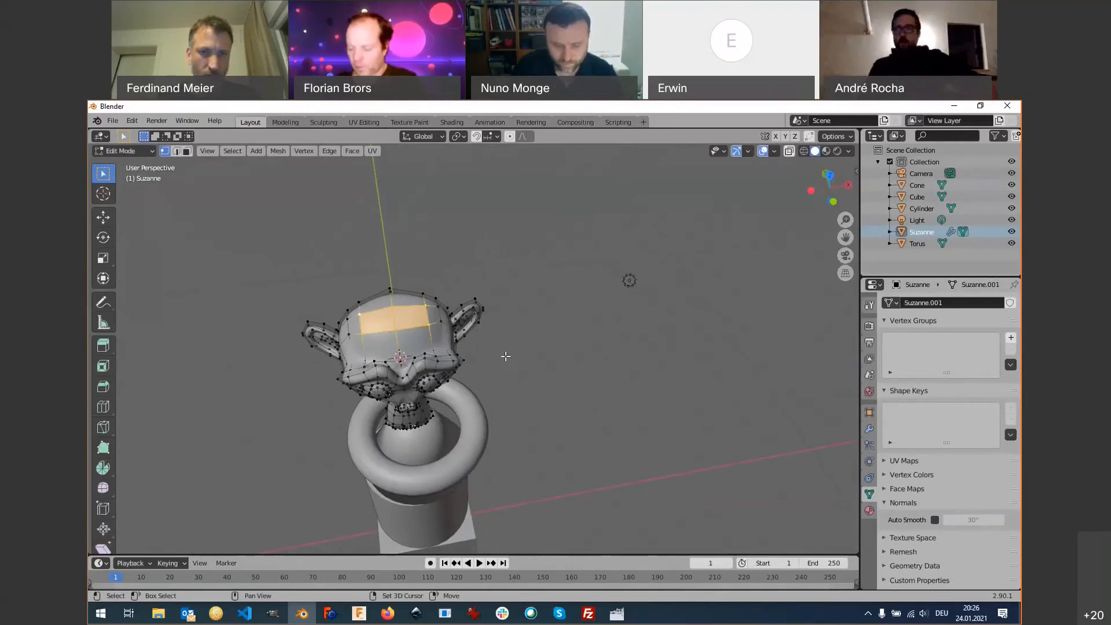
pyautogui.press('s')
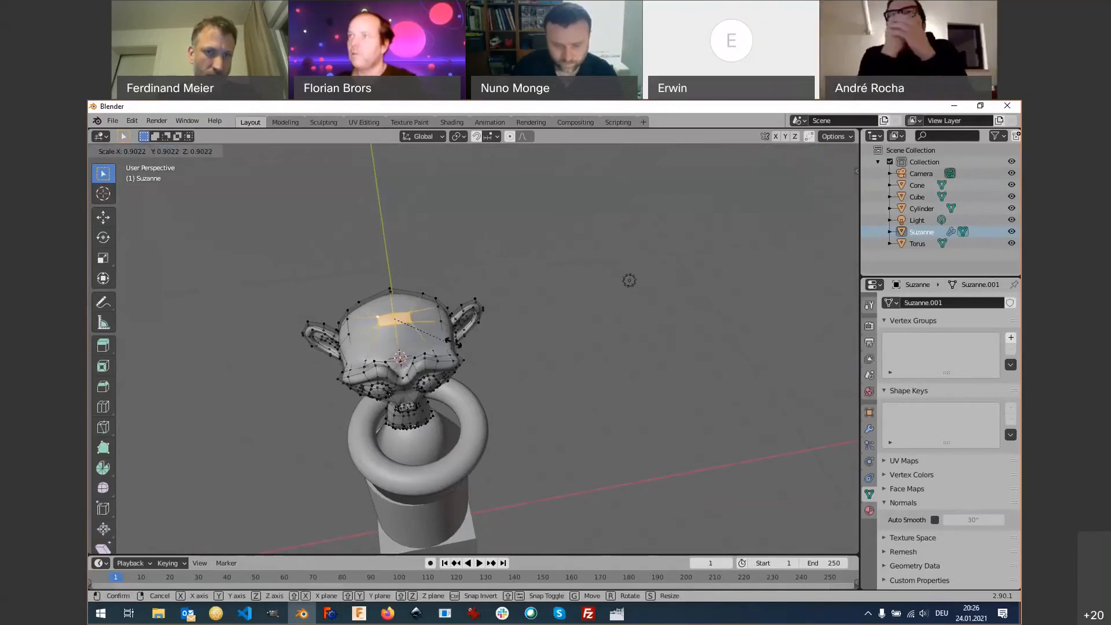
pyautogui.press('Escape')
pyautogui.press('r')
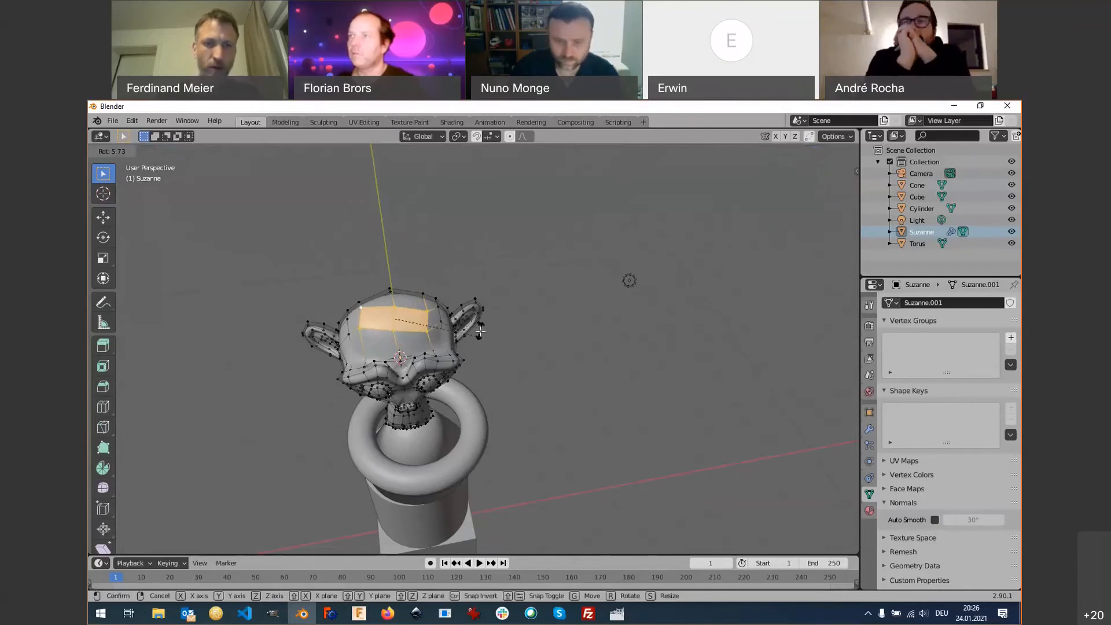
pyautogui.press('Escape')
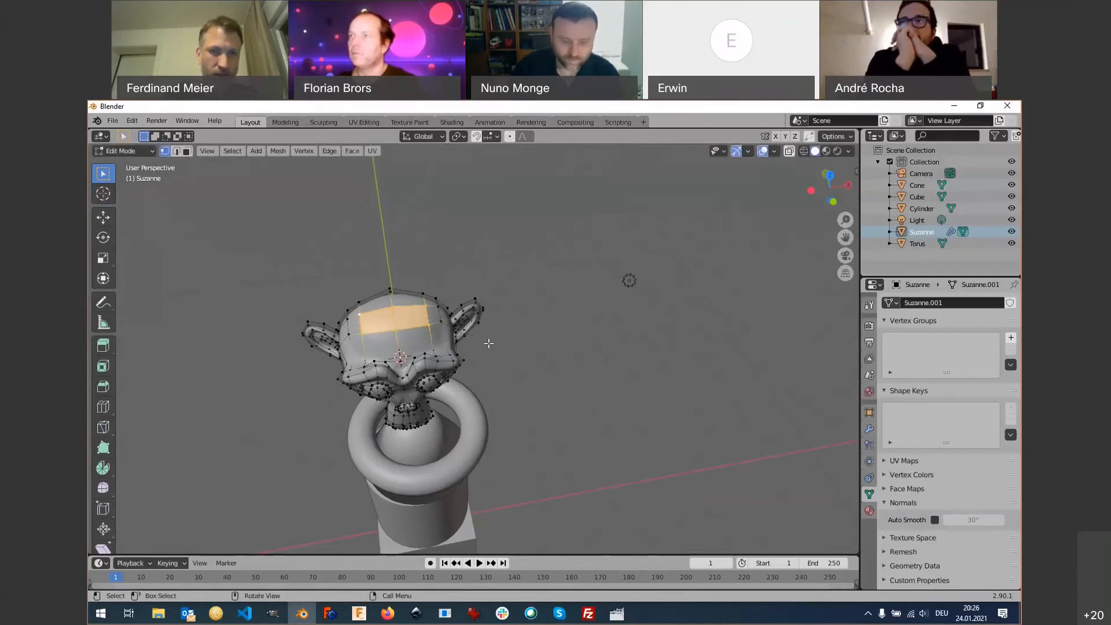
pyautogui.scroll(3, 489, 343)
pyautogui.scroll(2, 390, 352)
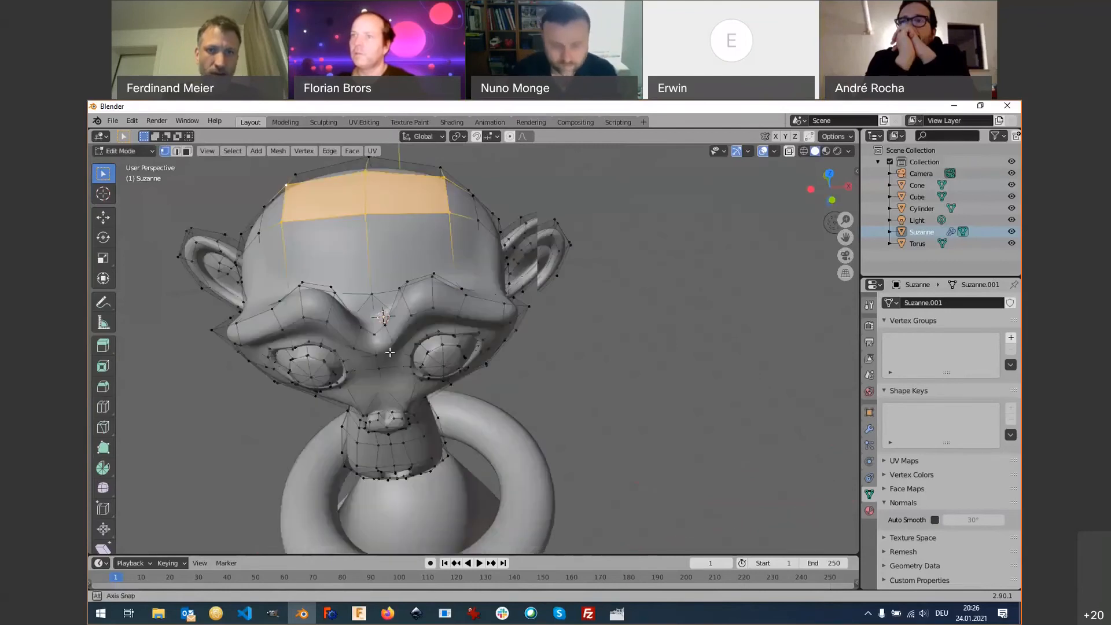
pyautogui.scroll(-5, 390, 352)
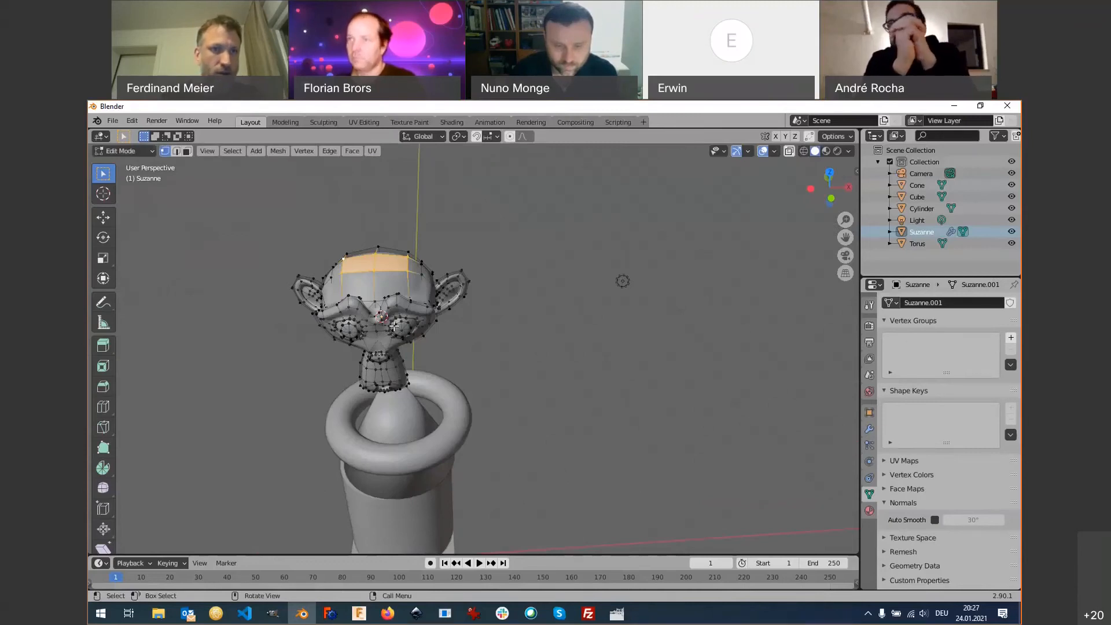
# Switch to Face select mode and select individual faces on Suzanne's forehead.
pyautogui.click(177, 153)
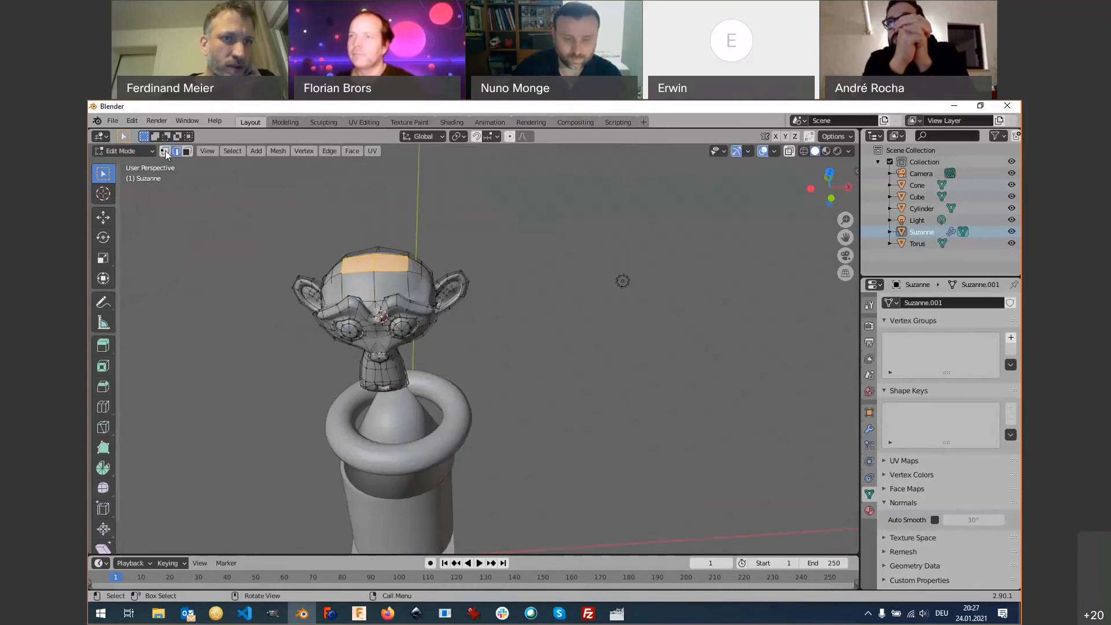
pyautogui.click(188, 152)
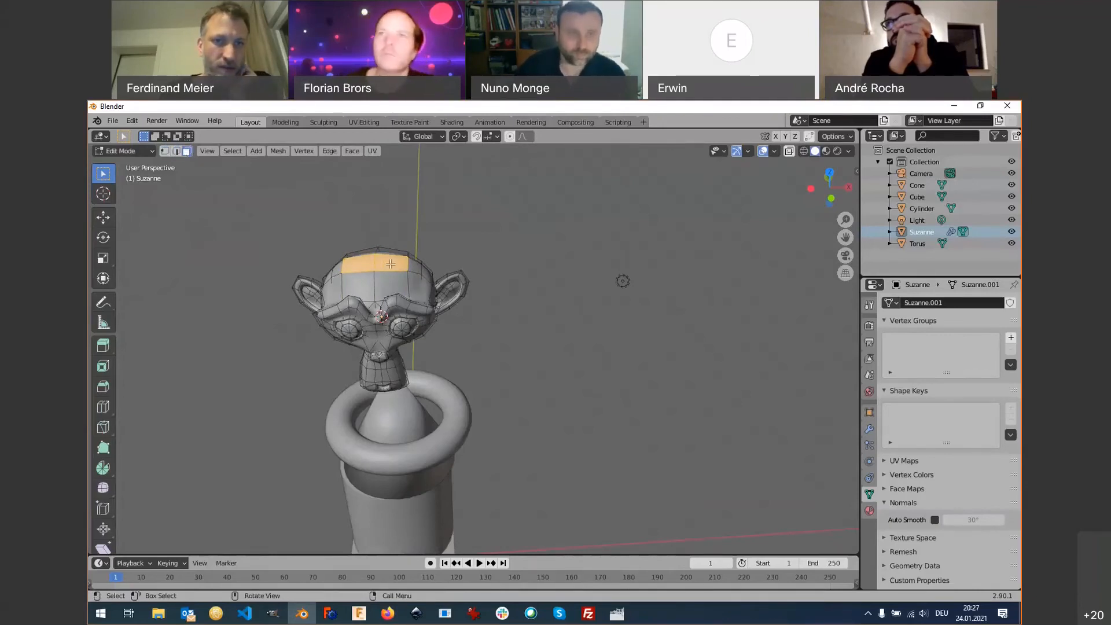
pyautogui.click(367, 286)
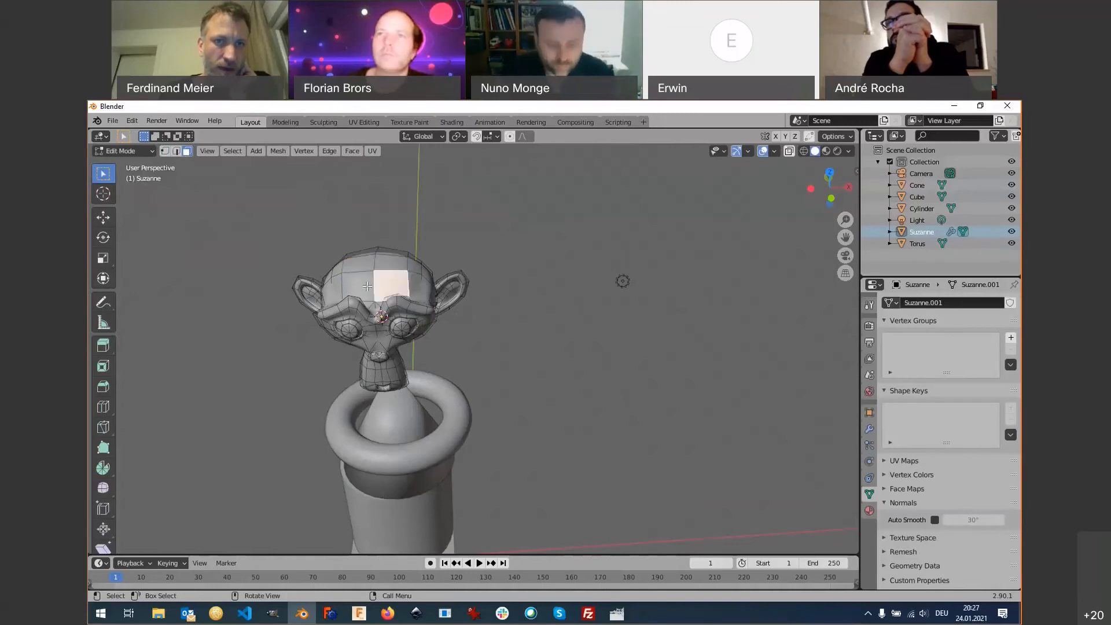
pyautogui.click(364, 286)
pyautogui.click(362, 265)
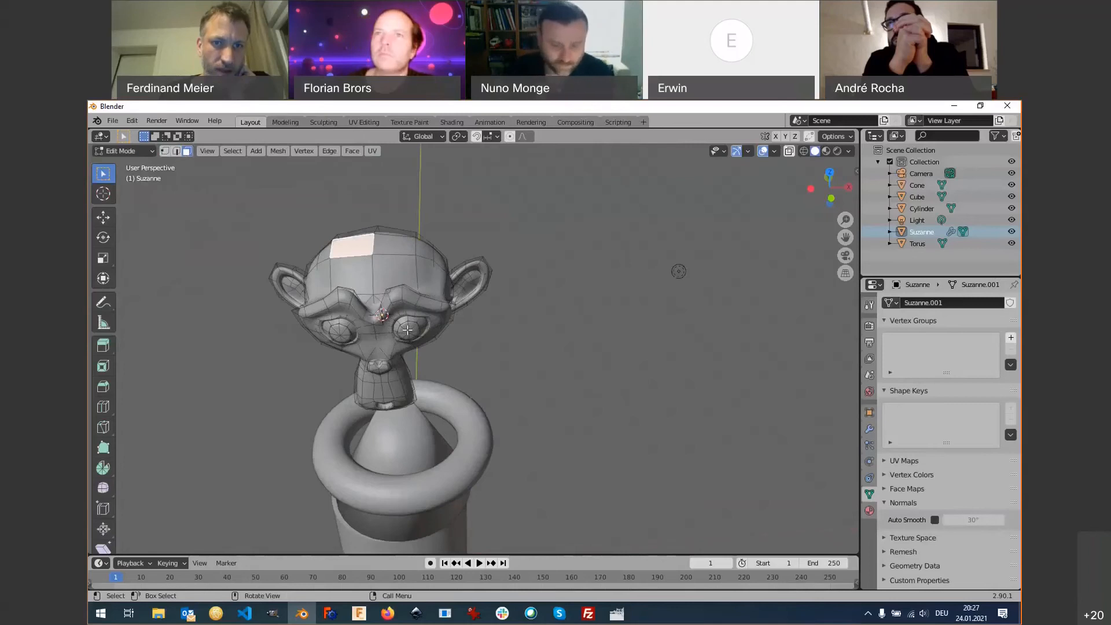
# Zoom in and select a single triangular face in Suzanne's right eye.
pyautogui.scroll(7, 415, 325)
pyautogui.click(430, 313)
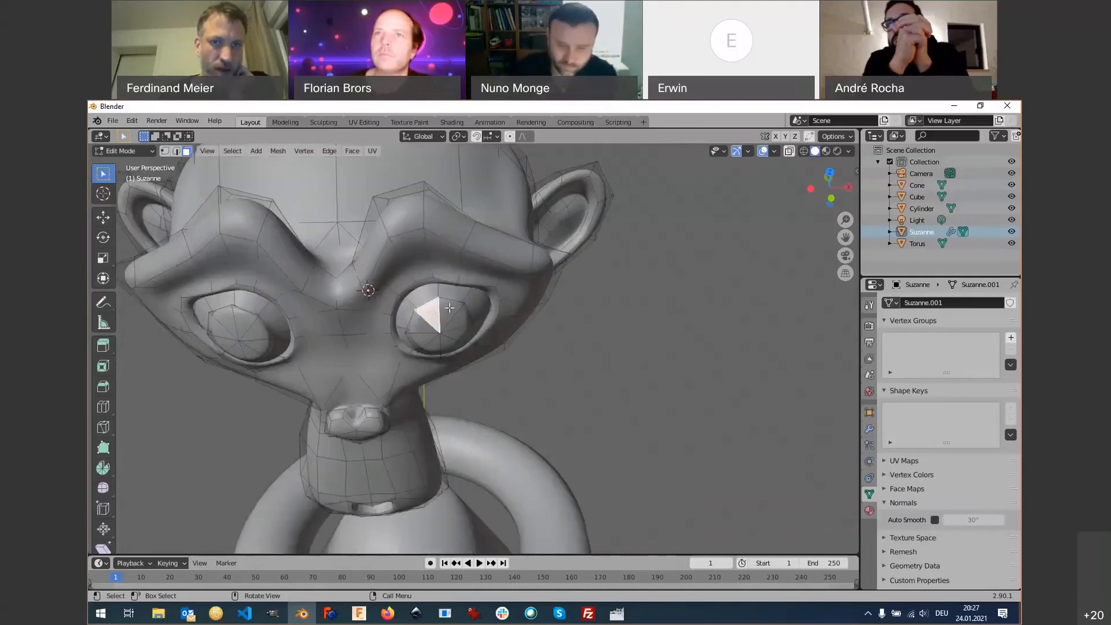
pyautogui.click(449, 307)
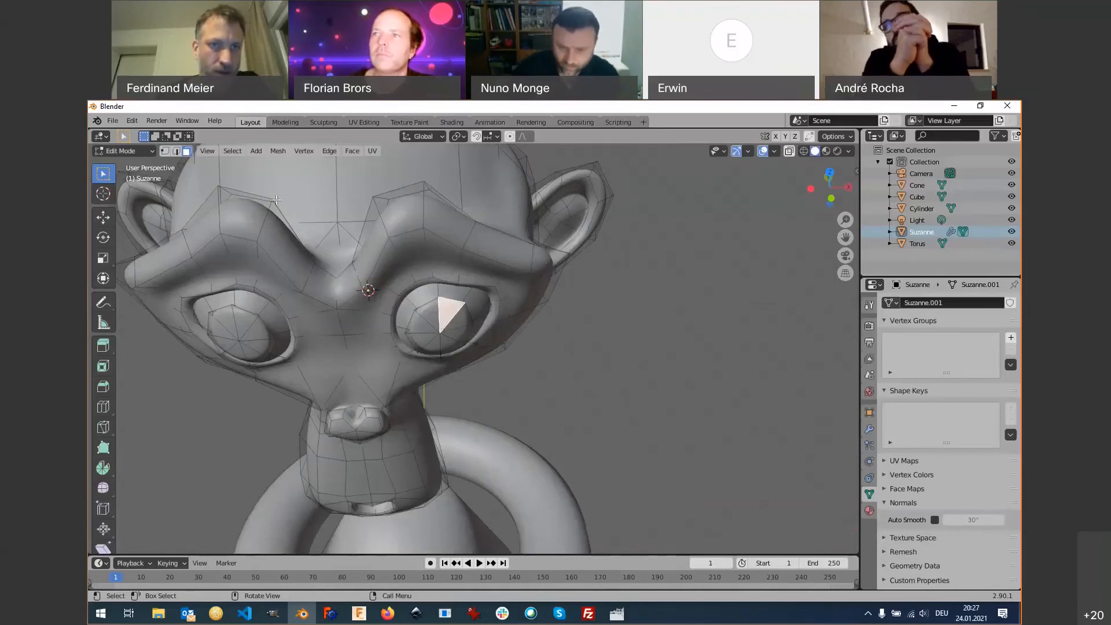
# In Edge select mode, select the connected edges along Suzanne's brow.
pyautogui.click(177, 151)
pyautogui.click(409, 233)
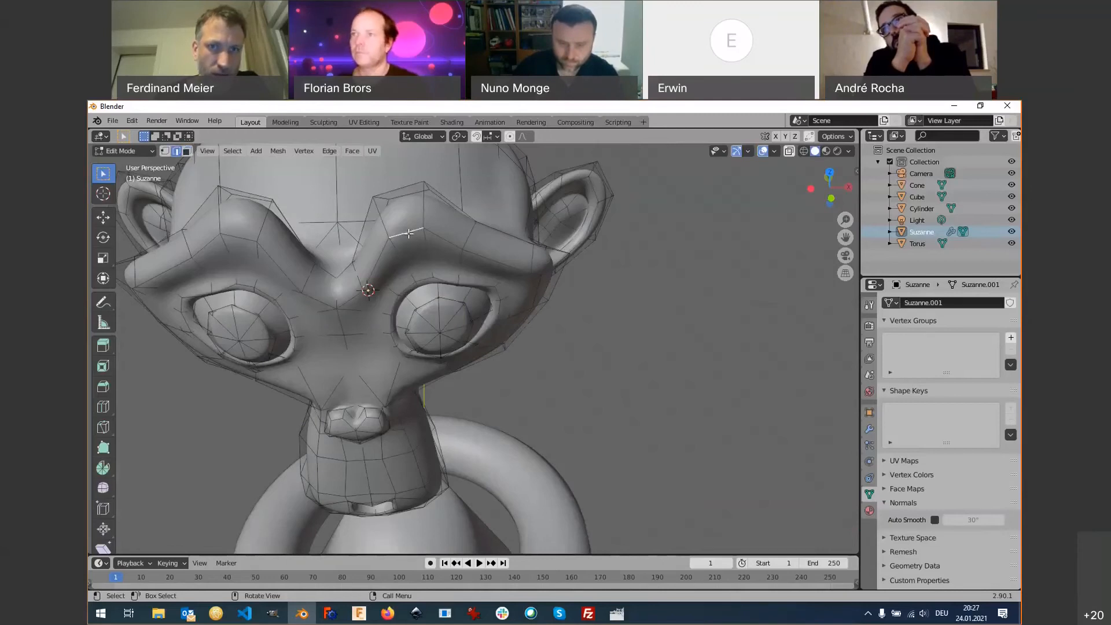
pyautogui.click(471, 234)
pyautogui.click(463, 234)
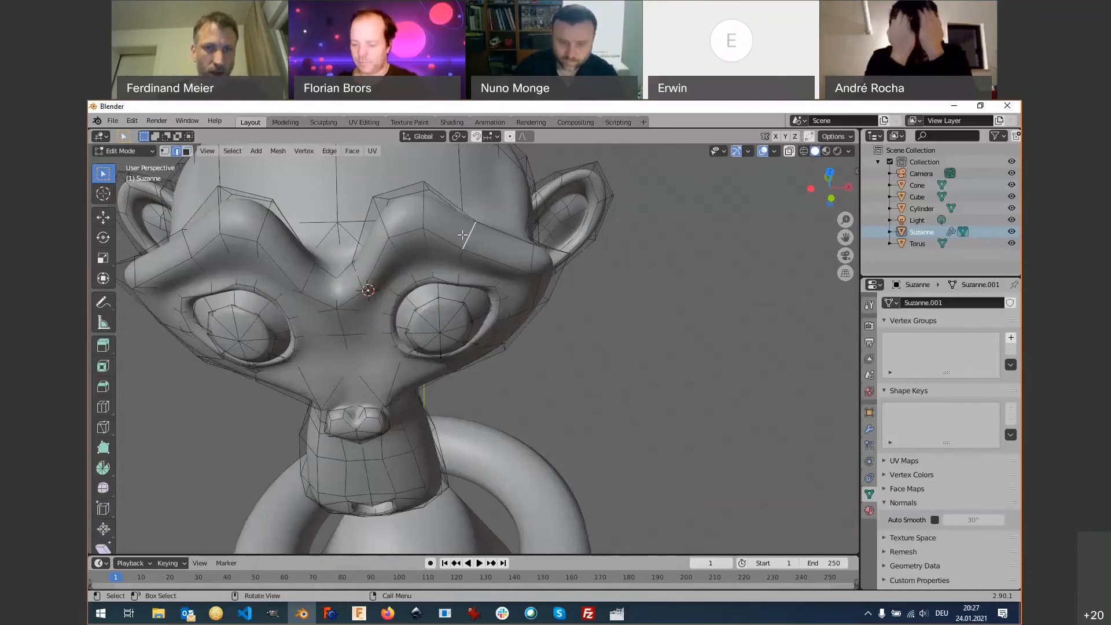
pyautogui.keyDown('shift'); pyautogui.click(440, 242); pyautogui.keyUp('shift')
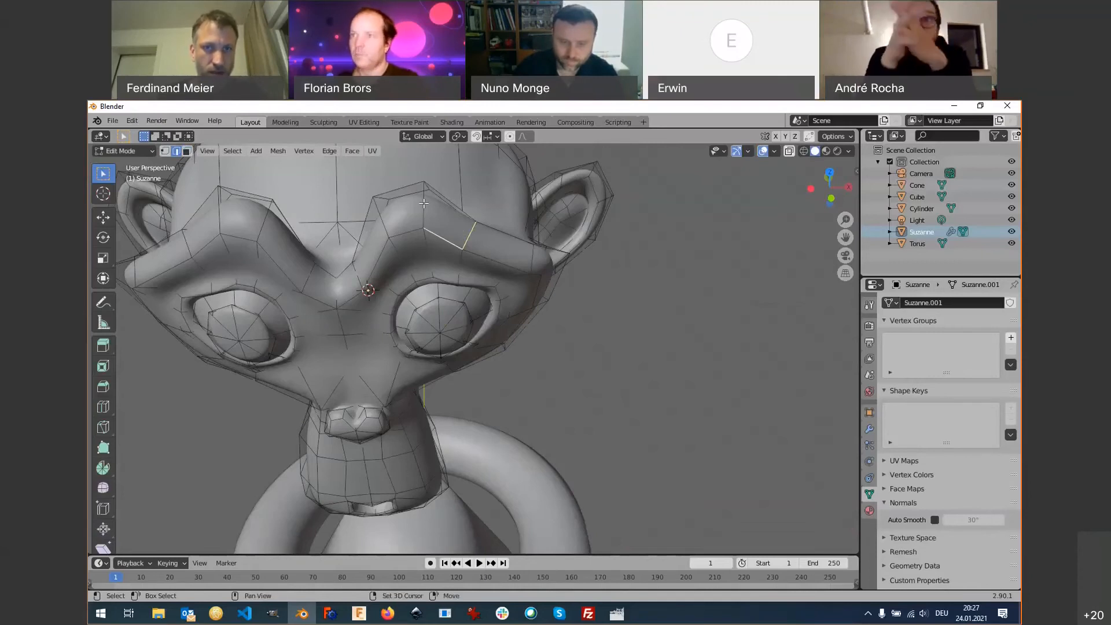
pyautogui.keyDown('shift'); pyautogui.click(441, 197); pyautogui.keyUp('shift')
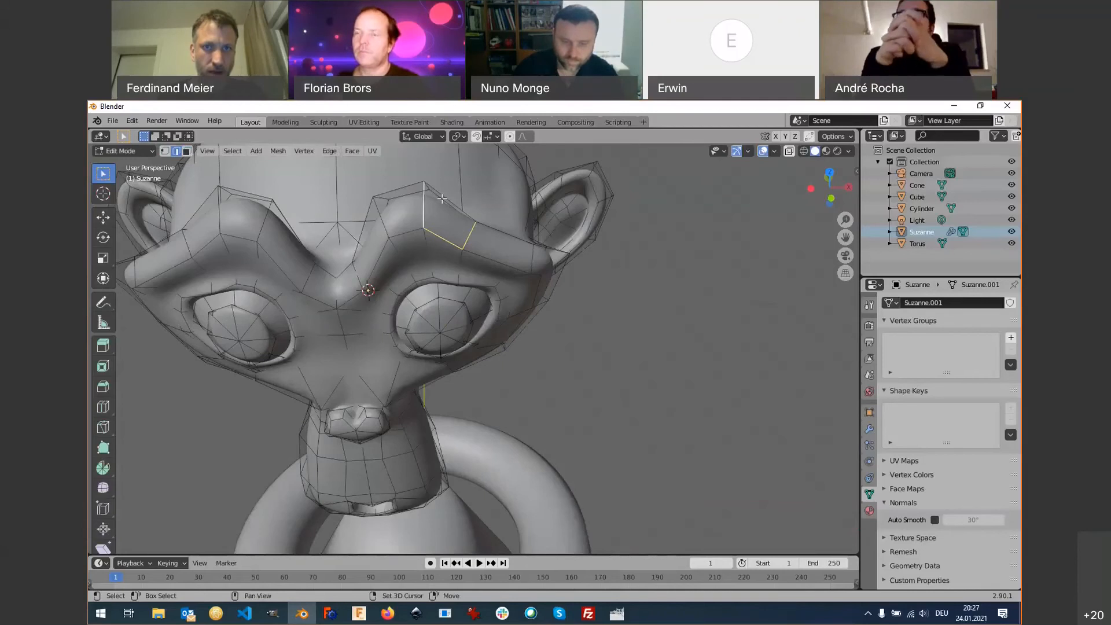
pyautogui.moveTo(441, 197); pyautogui.dragTo(277, 292, button='middle')
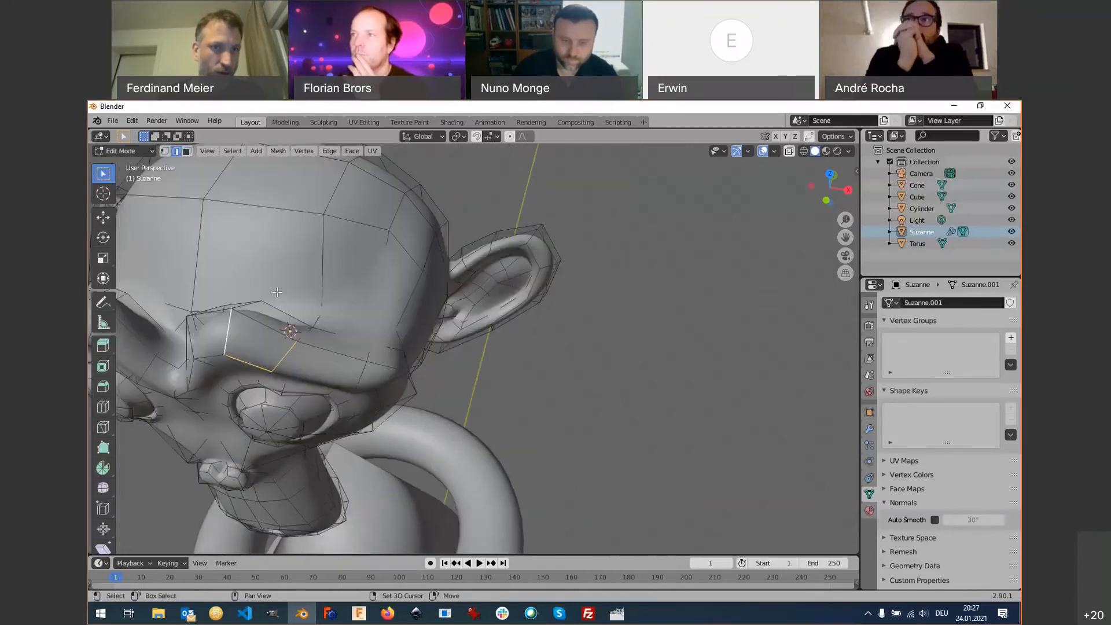
# Fill a new face from the selected brow edges, then switch to Face select mode.
pyautogui.press('f')
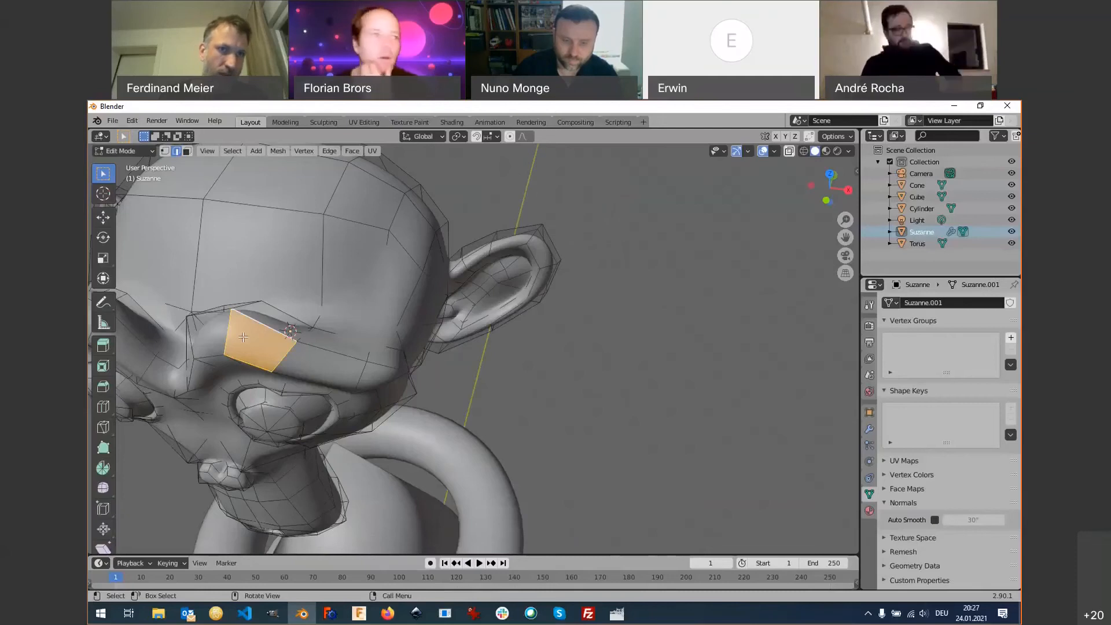
pyautogui.click(186, 151)
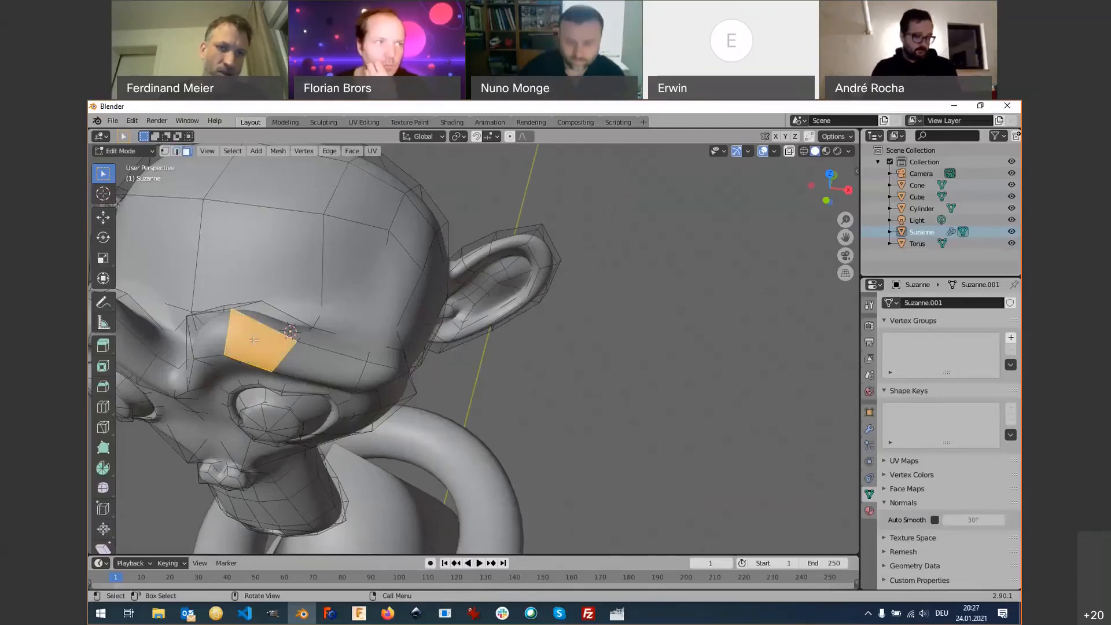
pyautogui.moveTo(262, 350); pyautogui.dragTo(257, 340, button='middle')
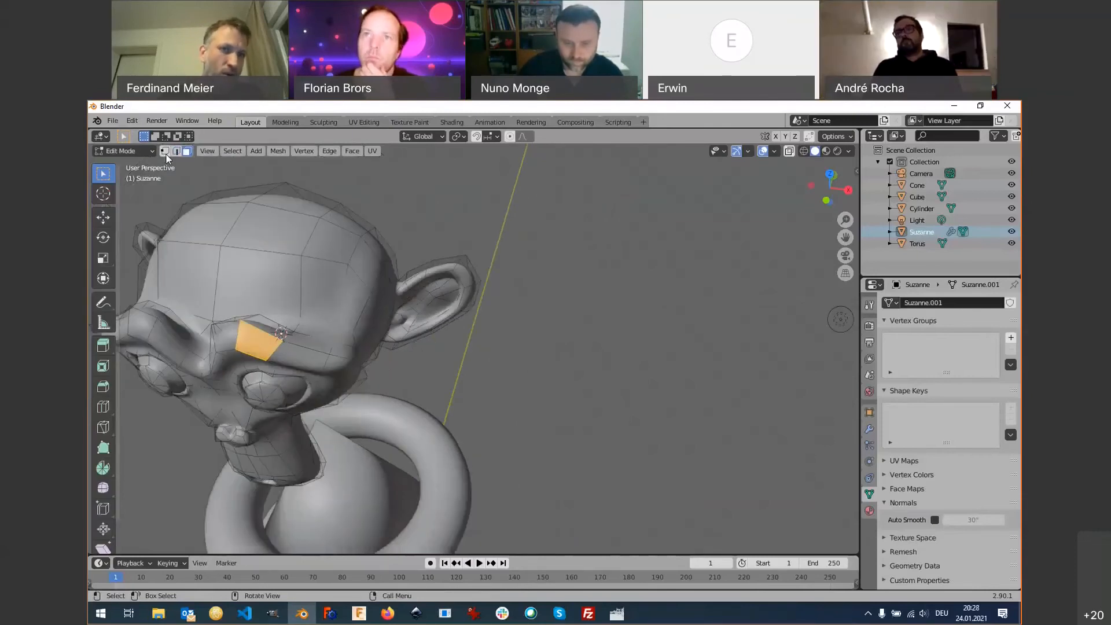
# In Vertex select mode, select all four corner vertices of a quad atop Suzanne's head.
pyautogui.click(165, 151)
pyautogui.moveTo(259, 330); pyautogui.dragTo(196, 168, button='middle')
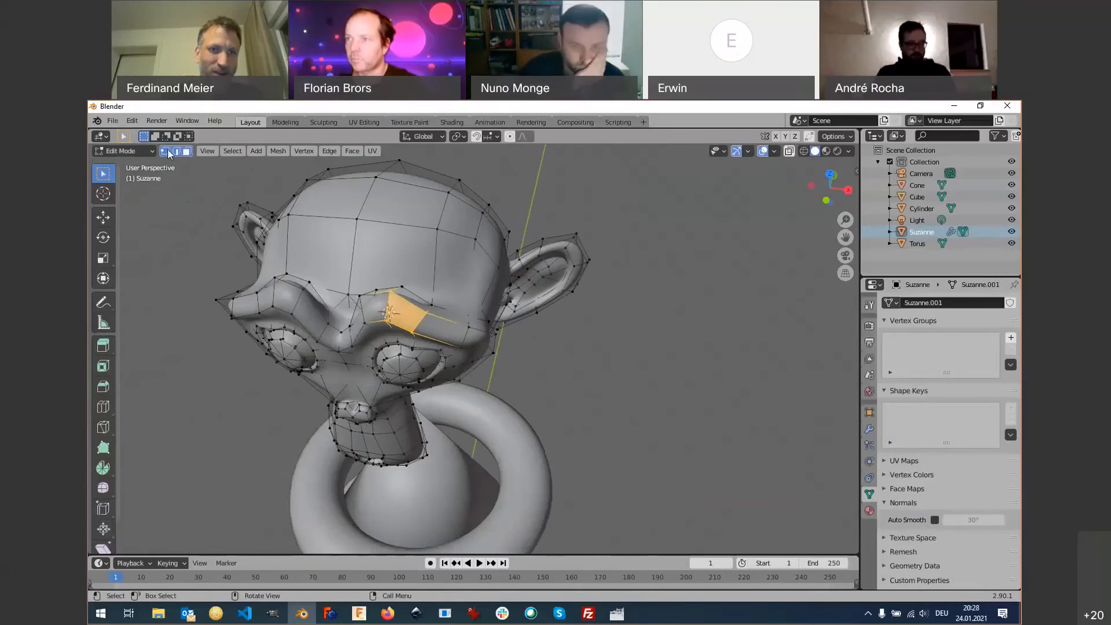
pyautogui.click(395, 247)
pyautogui.click(386, 207)
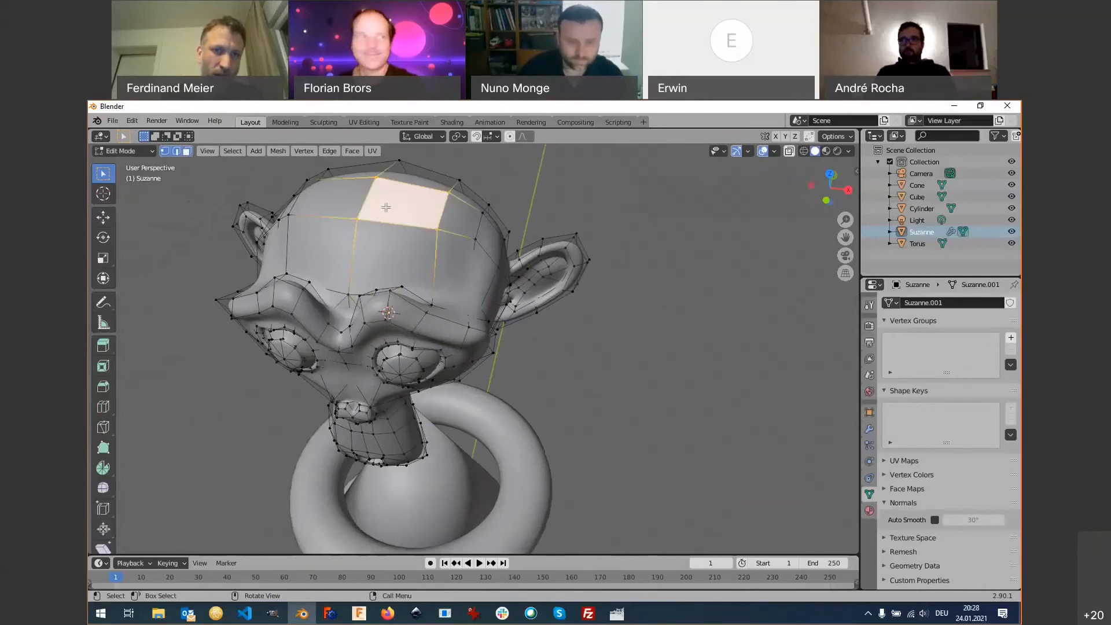
pyautogui.click(358, 220)
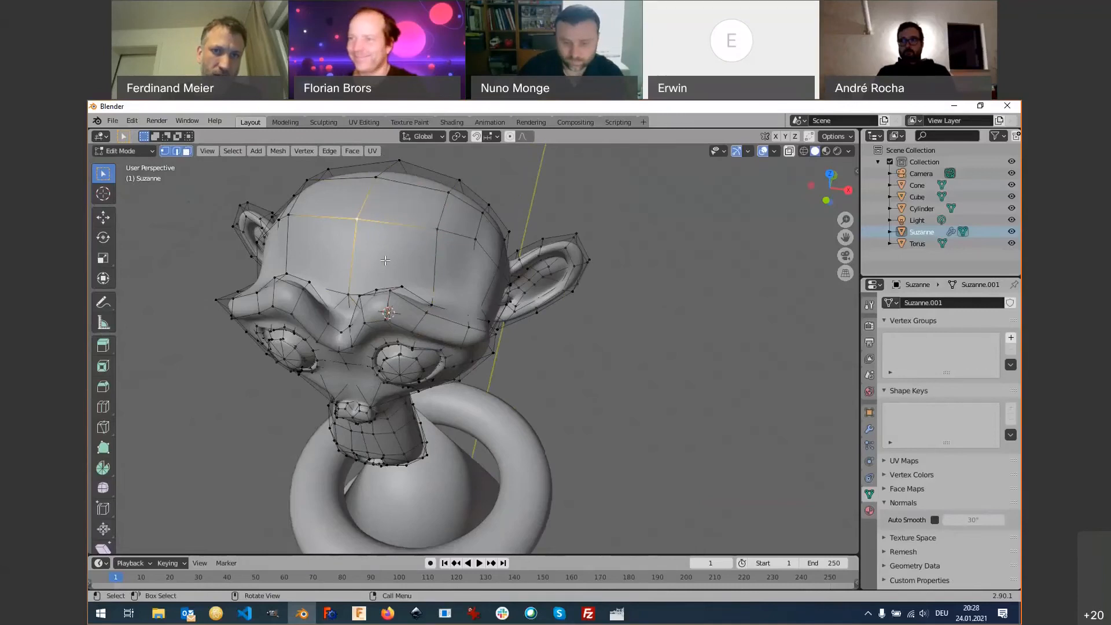
pyautogui.click(438, 230)
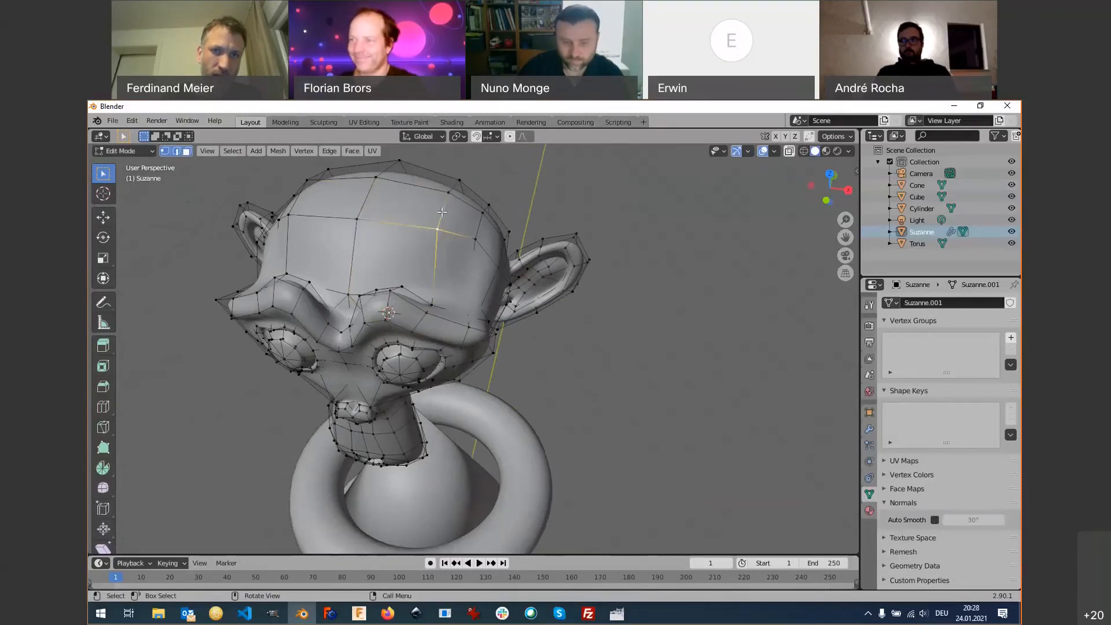
pyautogui.keyDown('shift'); pyautogui.click(448, 192); pyautogui.keyUp('shift')
pyautogui.click(423, 229)
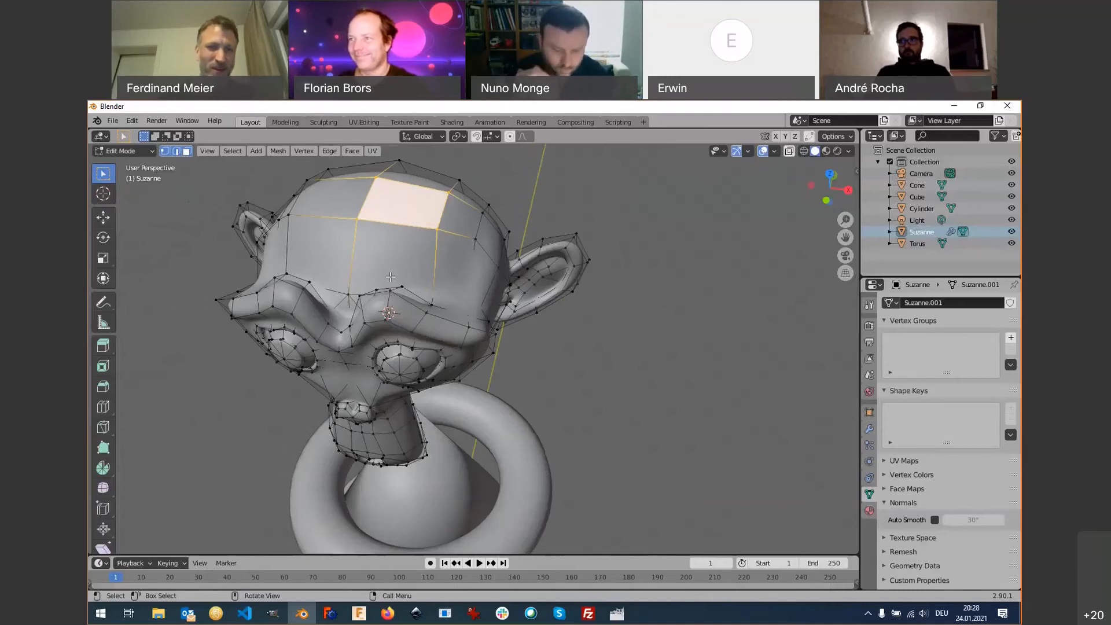
pyautogui.scroll(-3, 388, 310)
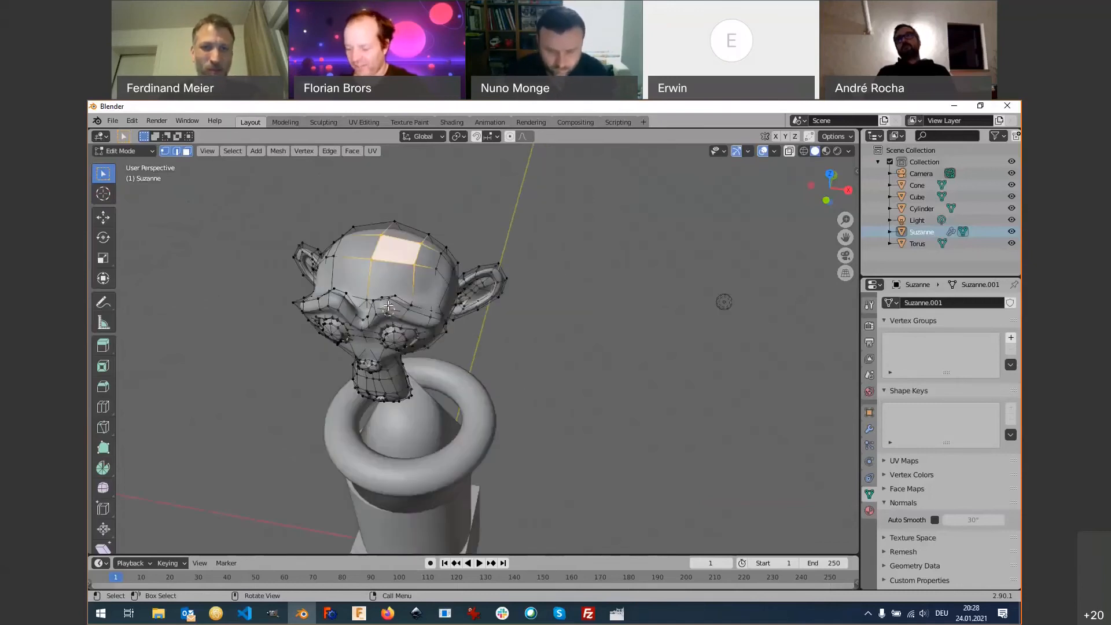
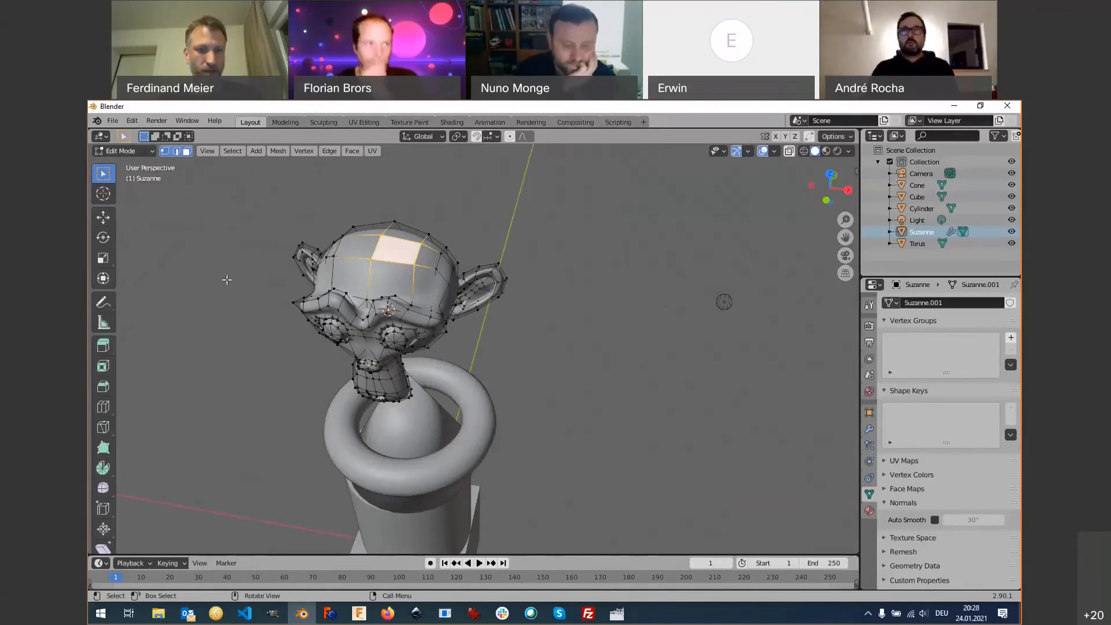
# Switch from Blender to another open window with Alt+Tab.
pyautogui.hotkey('alt', 'Tab')
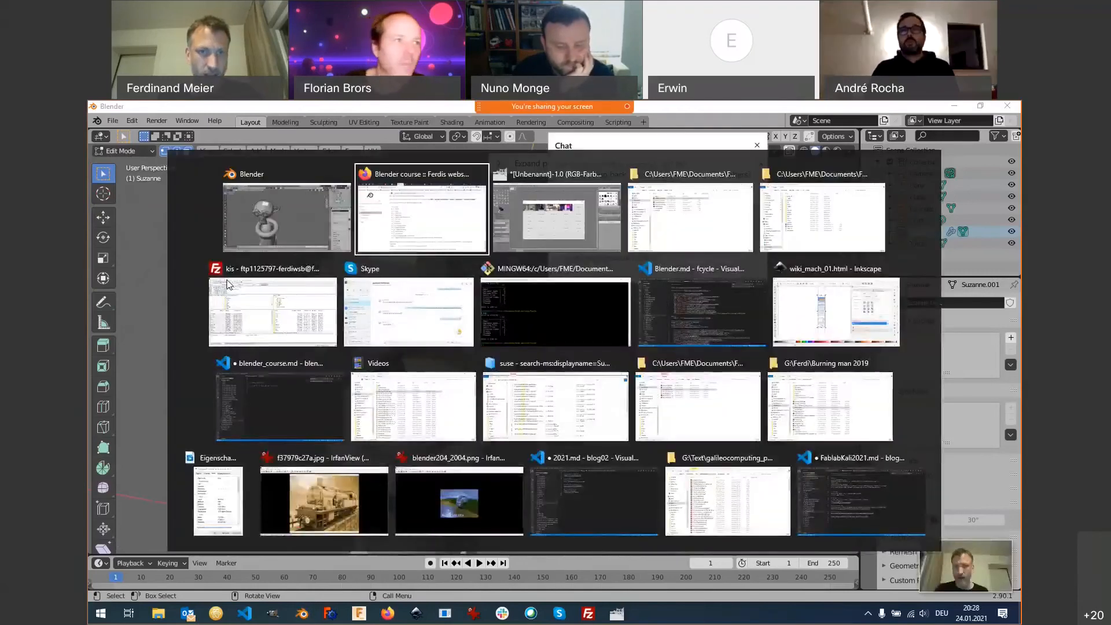
# Skim the Blender course shortcuts page, Google 'tab key' in a new tab, then return to Blender.
pyautogui.scroll(-2, 418, 453)
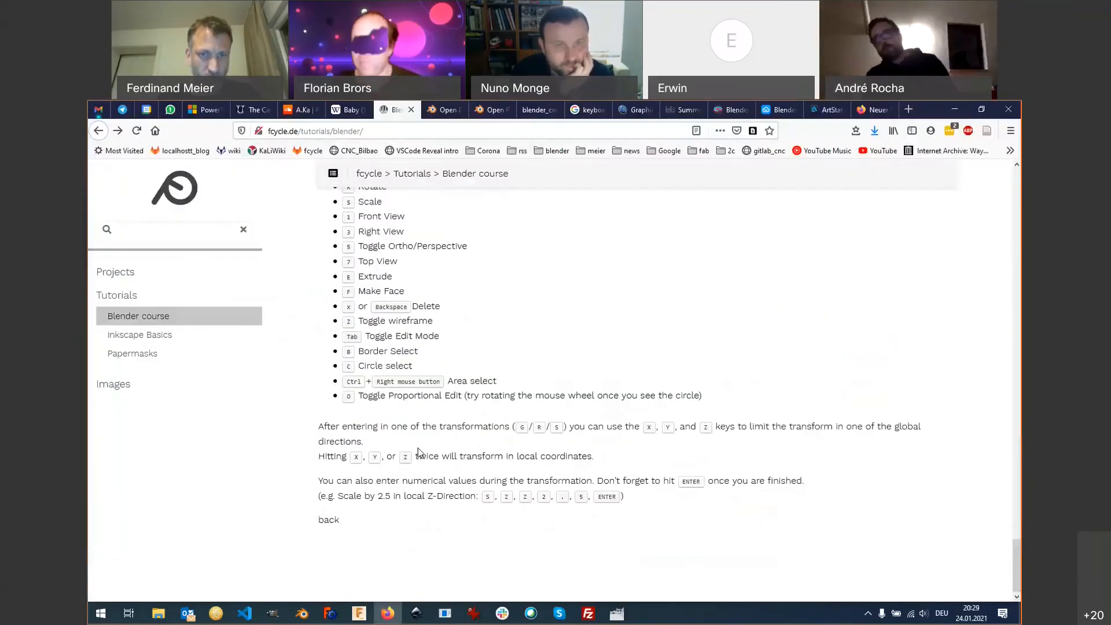
pyautogui.scroll(5, 420, 451)
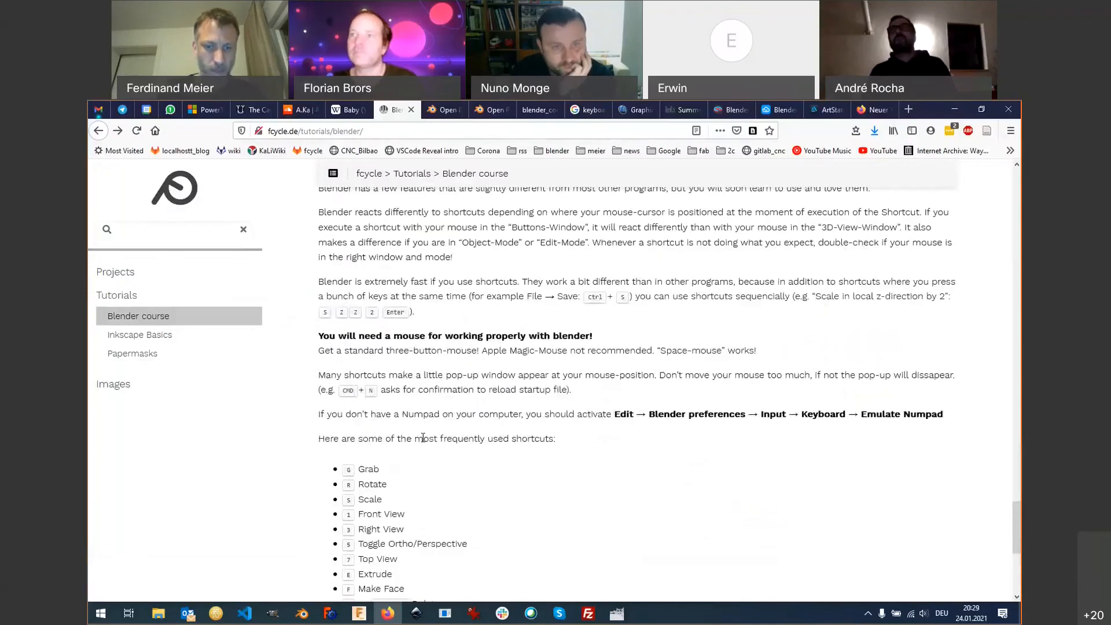
pyautogui.hotkey('ctrl', 't')
pyautogui.write('tab key')
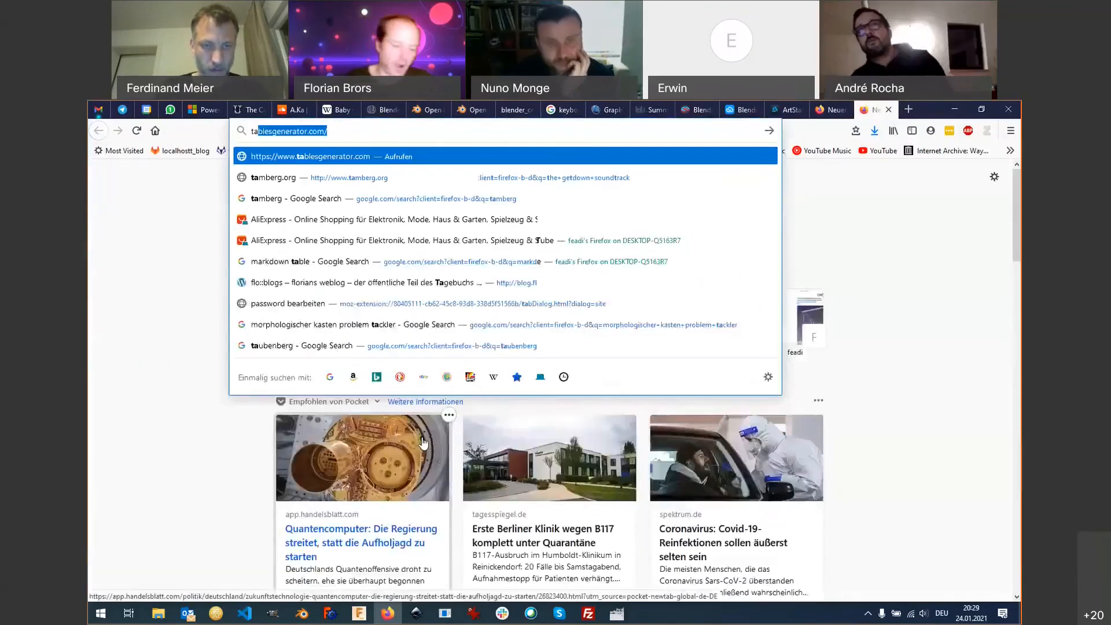
pyautogui.press('Return')
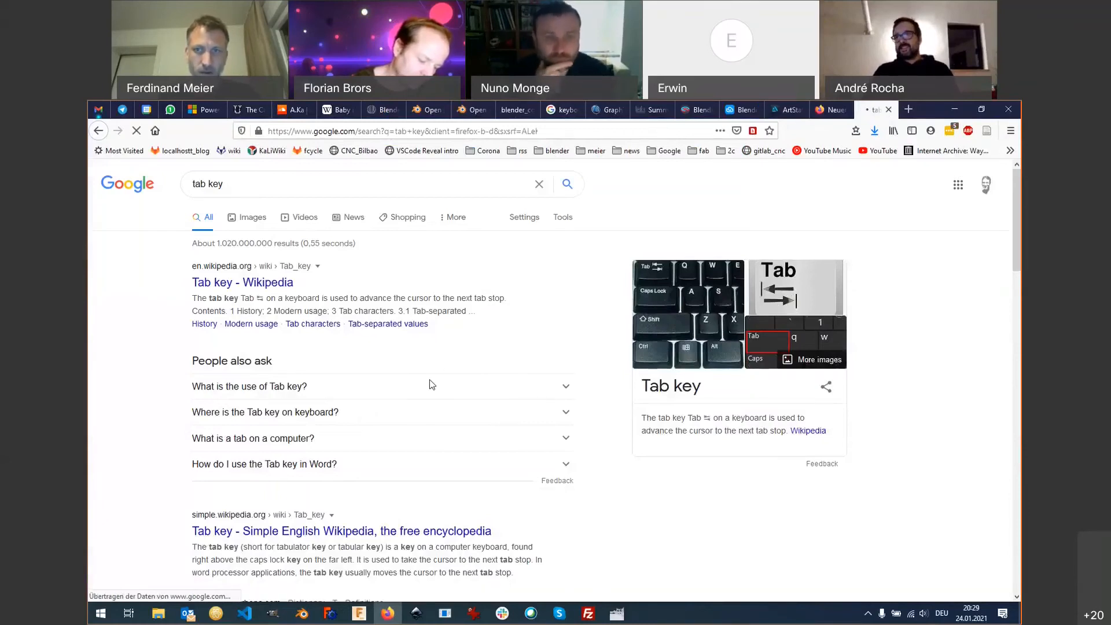
pyautogui.hotkey('alt', 'Tab')
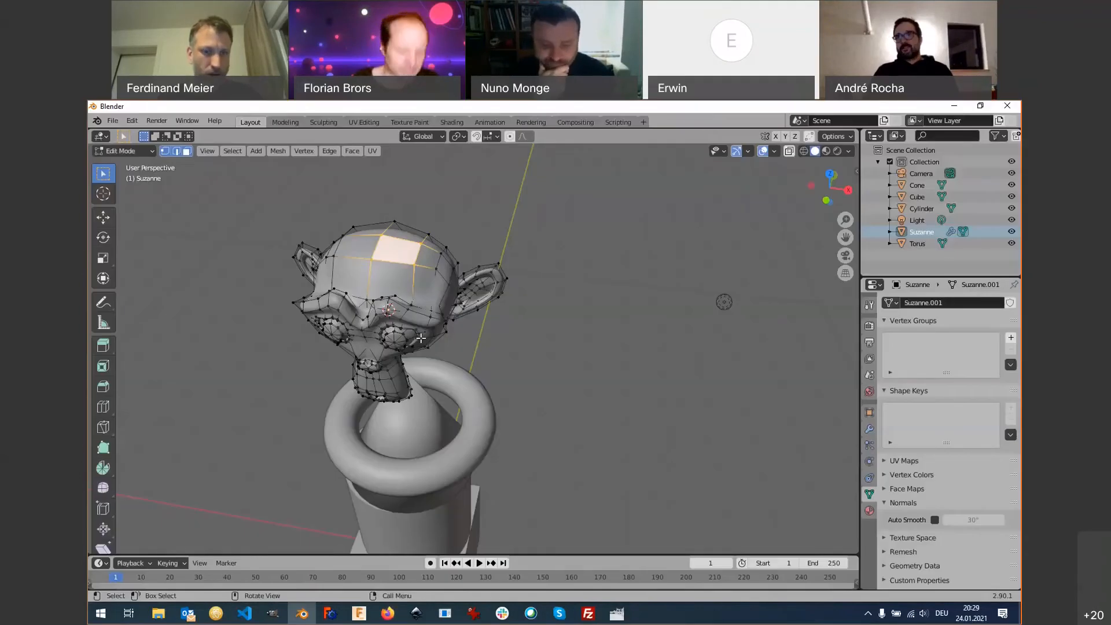
# Toggle Suzanne between Edit Mode and Object Mode with Tab, checking the mode list, ending in Object Mode.
pyautogui.press('Tab')
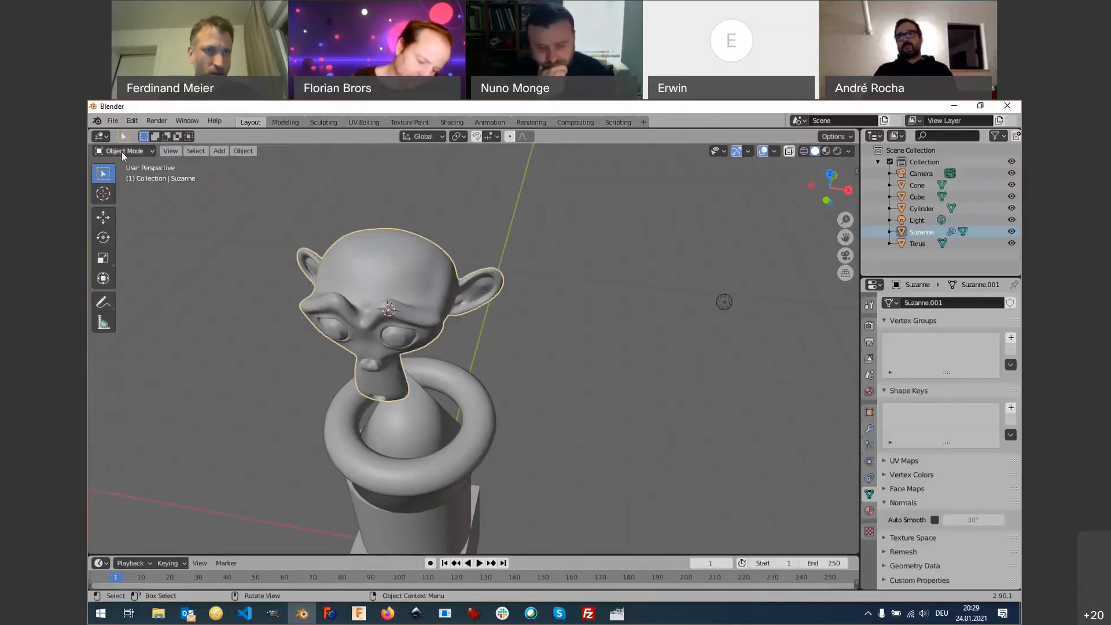
pyautogui.press('Tab')
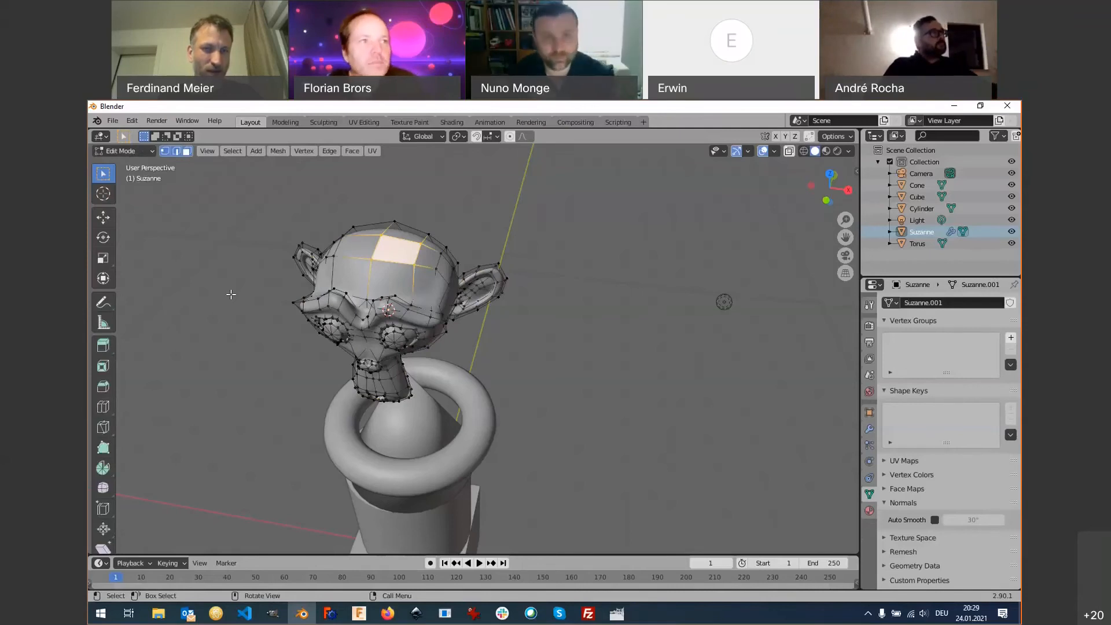
pyautogui.press('Tab')
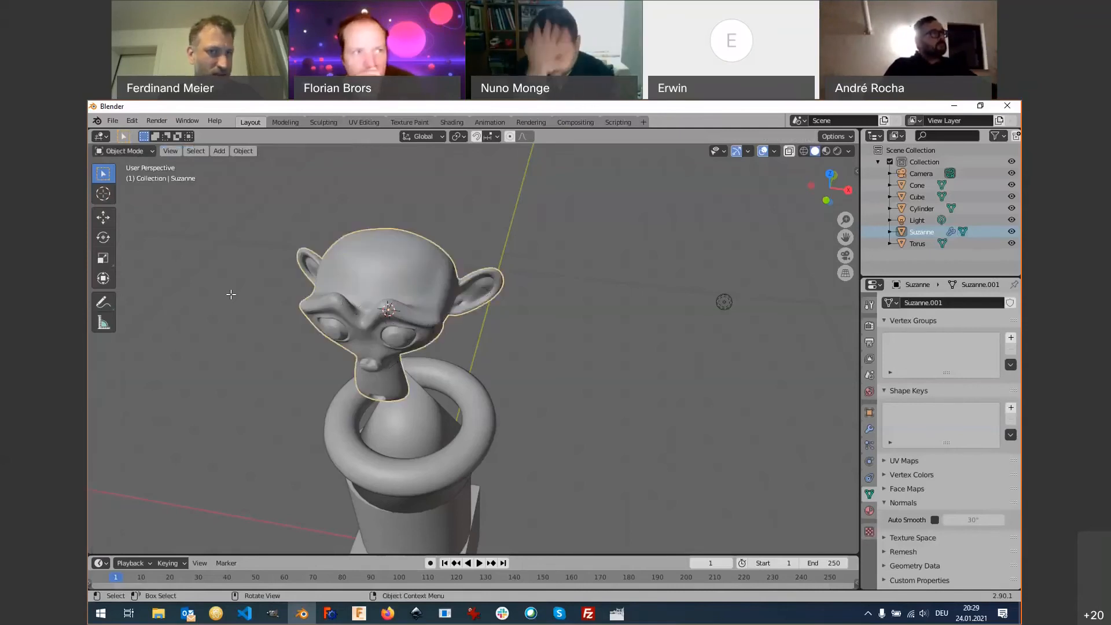
pyautogui.press('Tab')
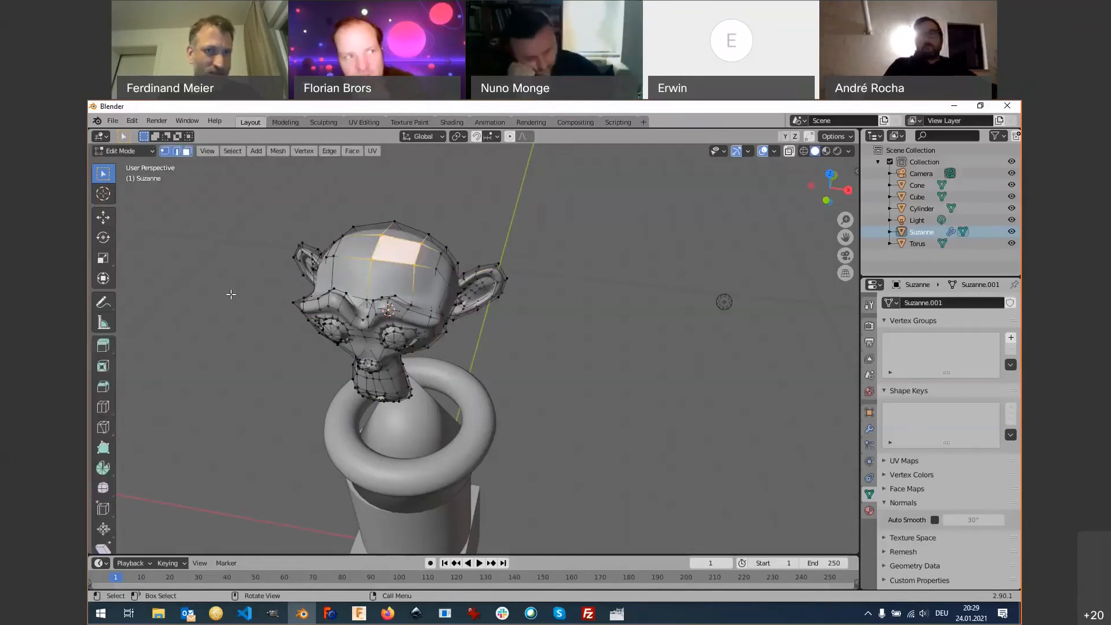
pyautogui.press('Tab')
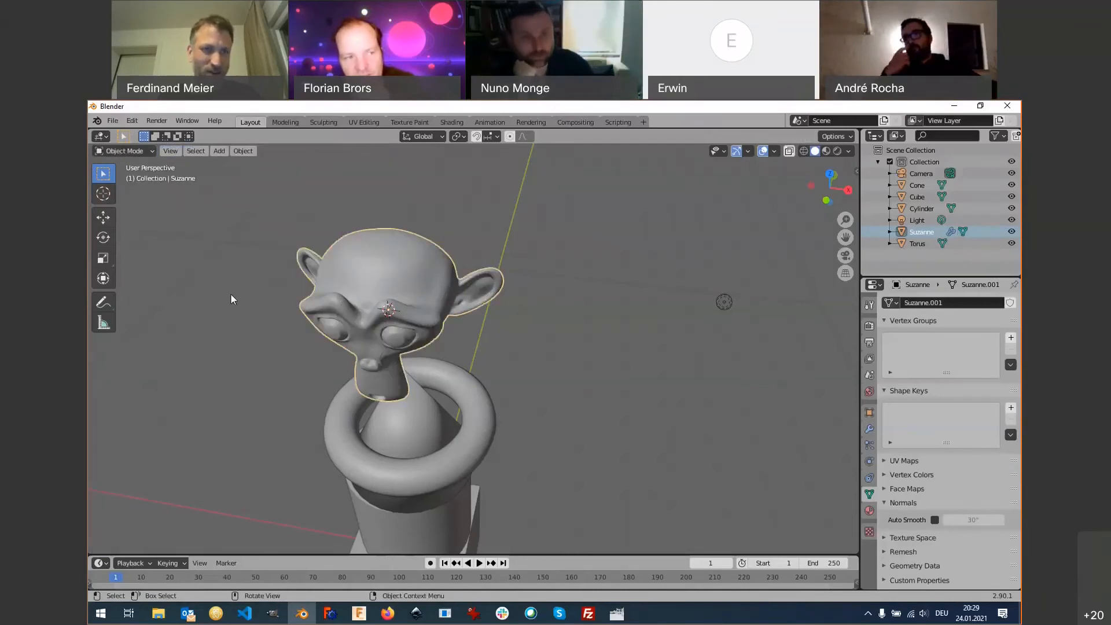
pyautogui.press('Tab')
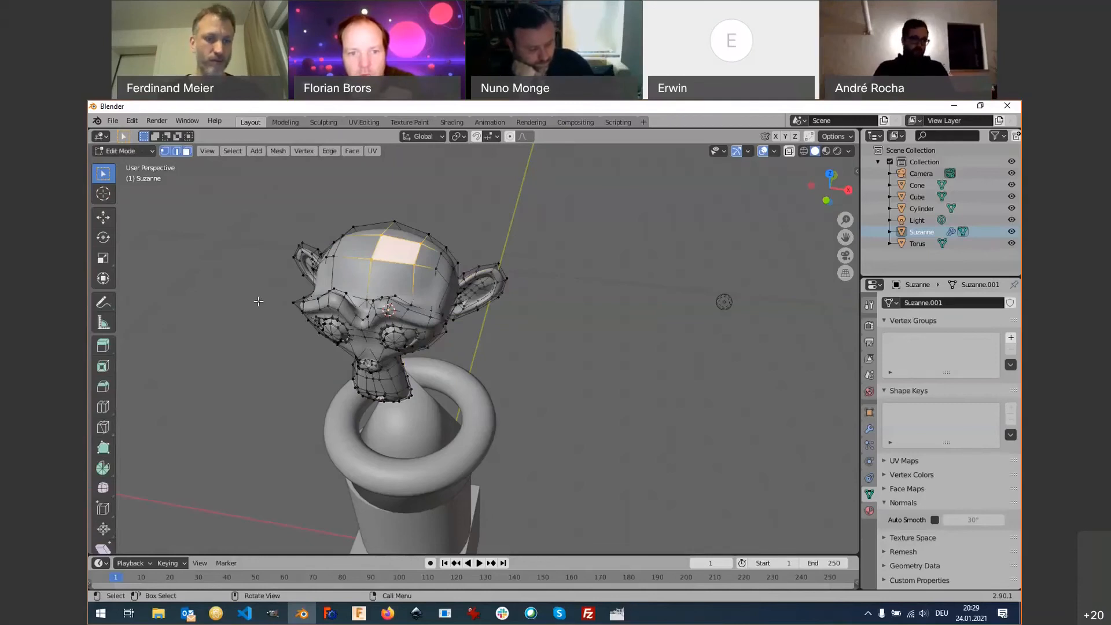
pyautogui.press('Tab')
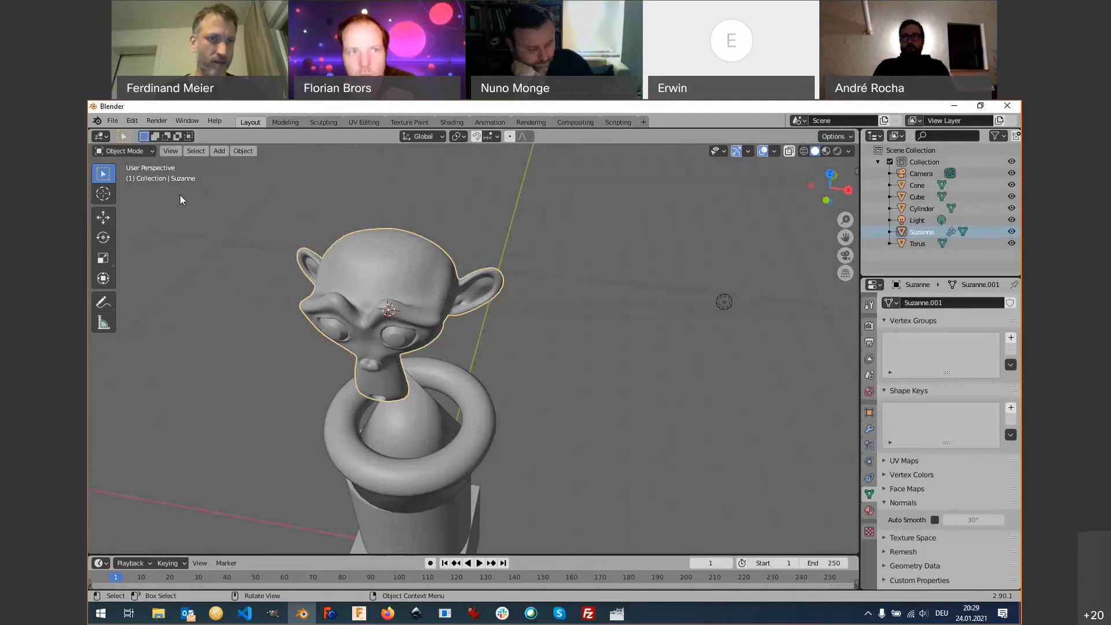
pyautogui.click(124, 151)
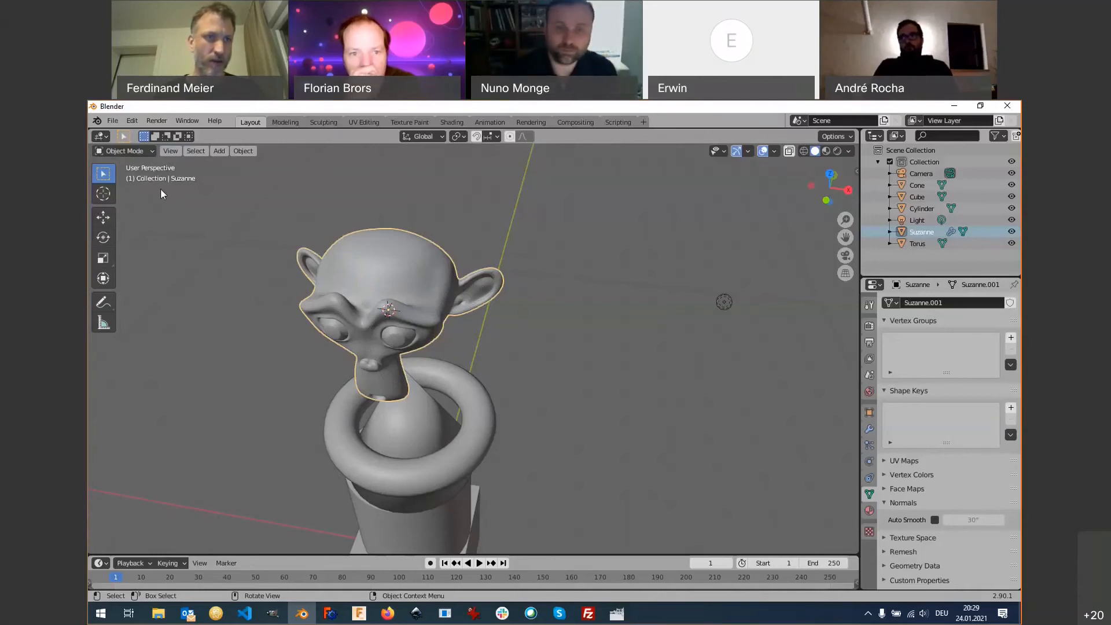
pyautogui.press('Tab')
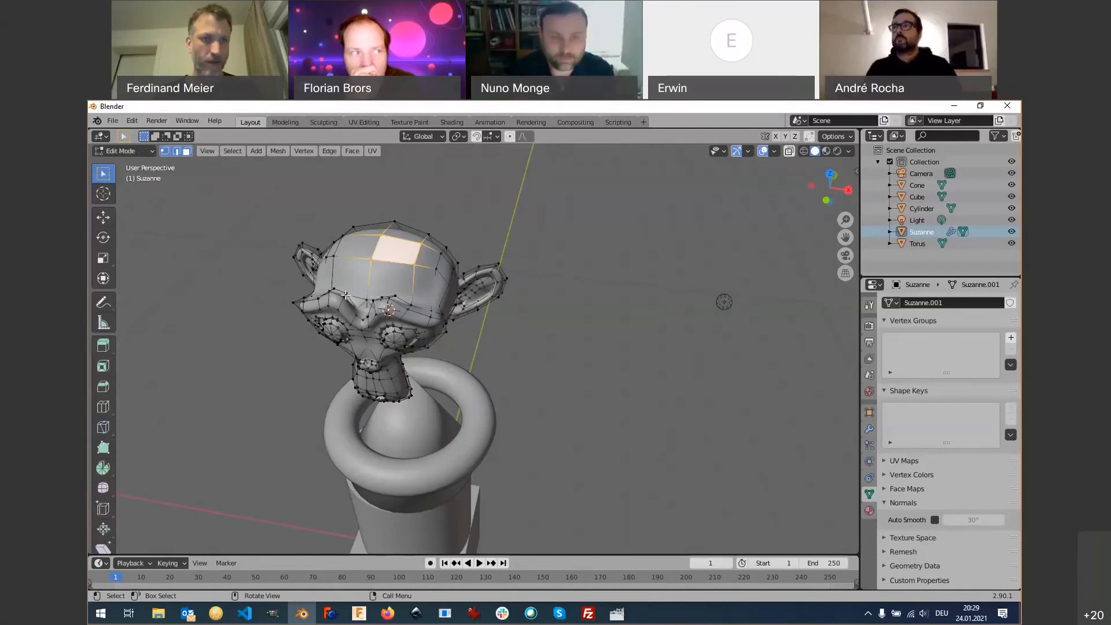
pyautogui.press('Tab')
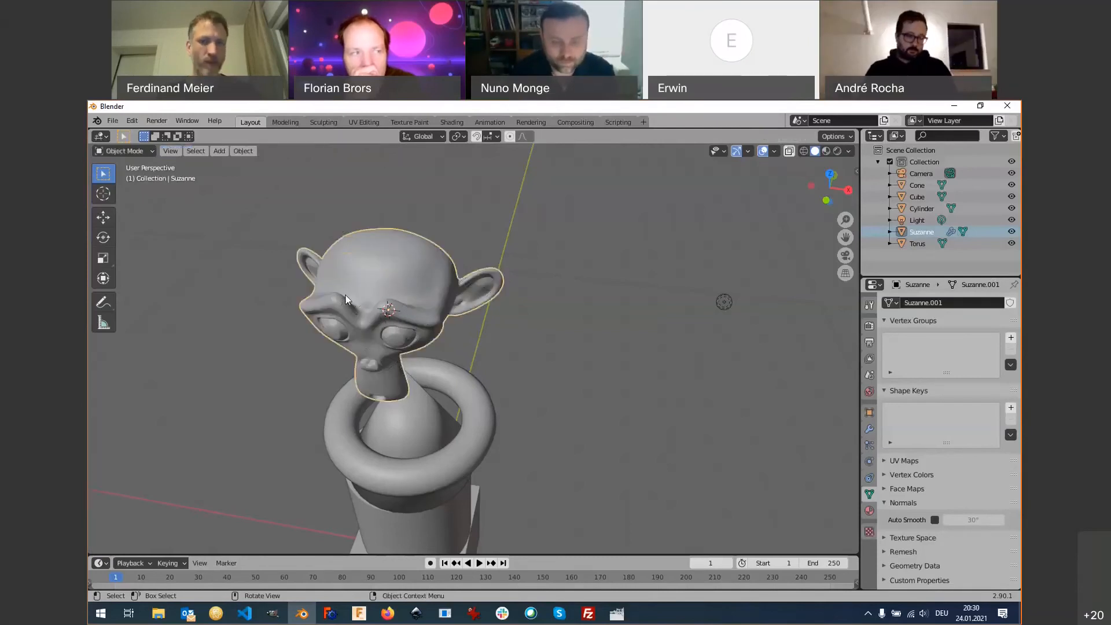
pyautogui.scroll(-3, 382, 412)
pyautogui.scroll(-1, 382, 412)
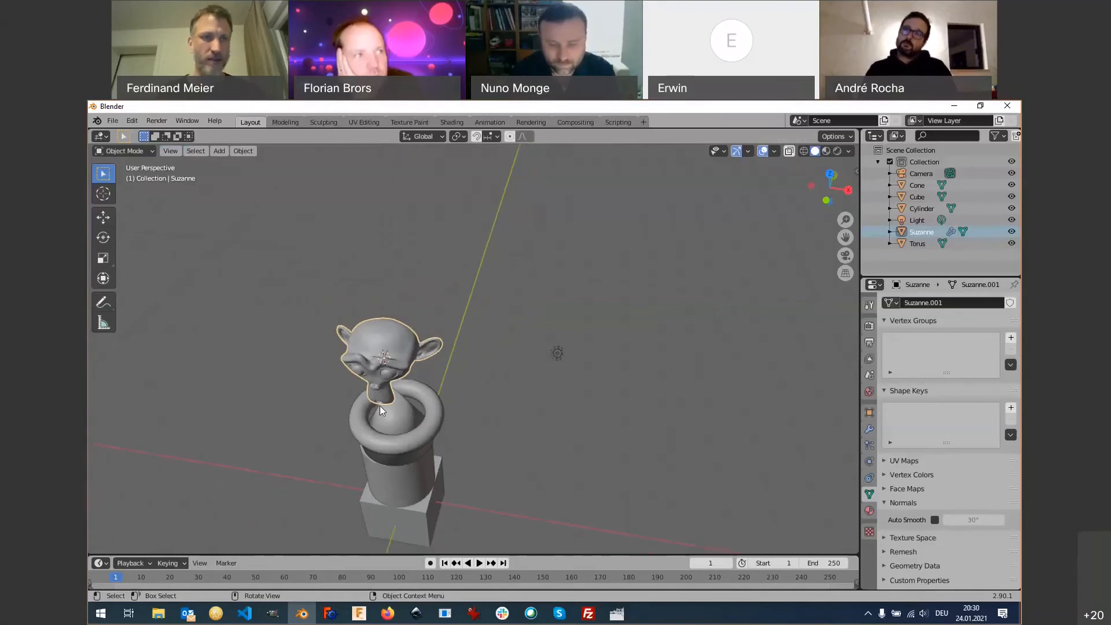
# Create a new General file, choosing Don't Save for the old Suzanne scene.
pyautogui.click(115, 125)
pyautogui.moveTo(139, 134)
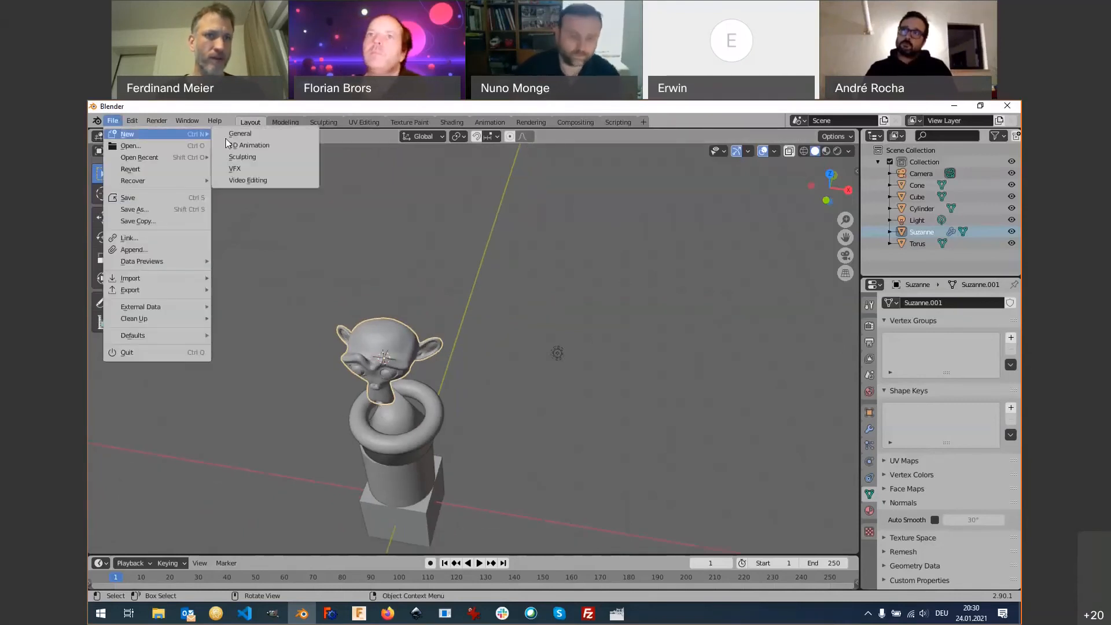
pyautogui.click(273, 138)
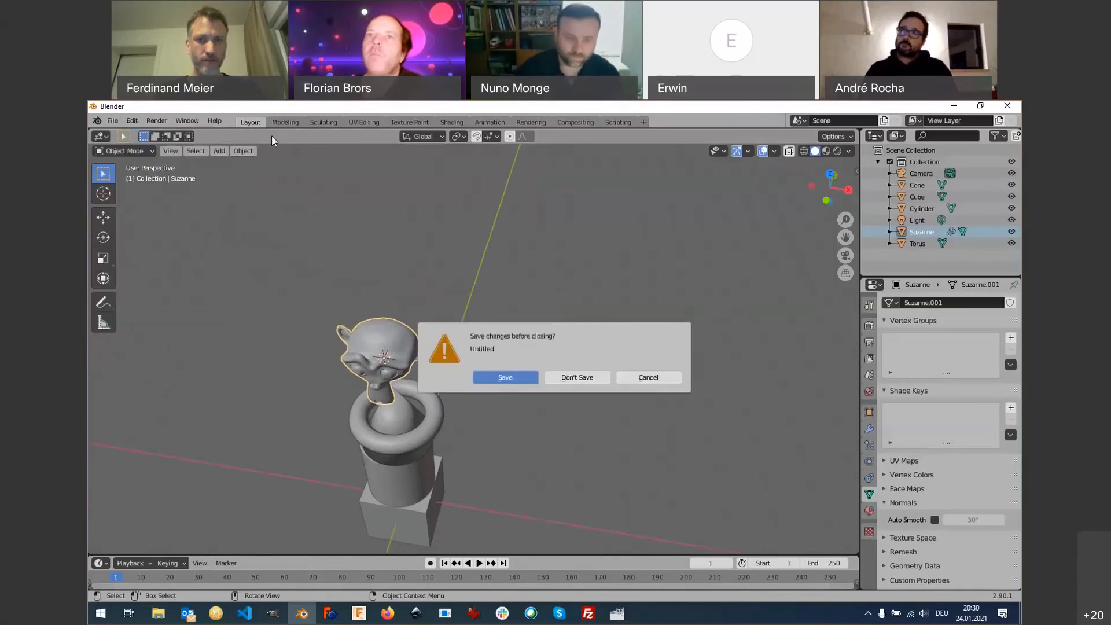
pyautogui.click(561, 375)
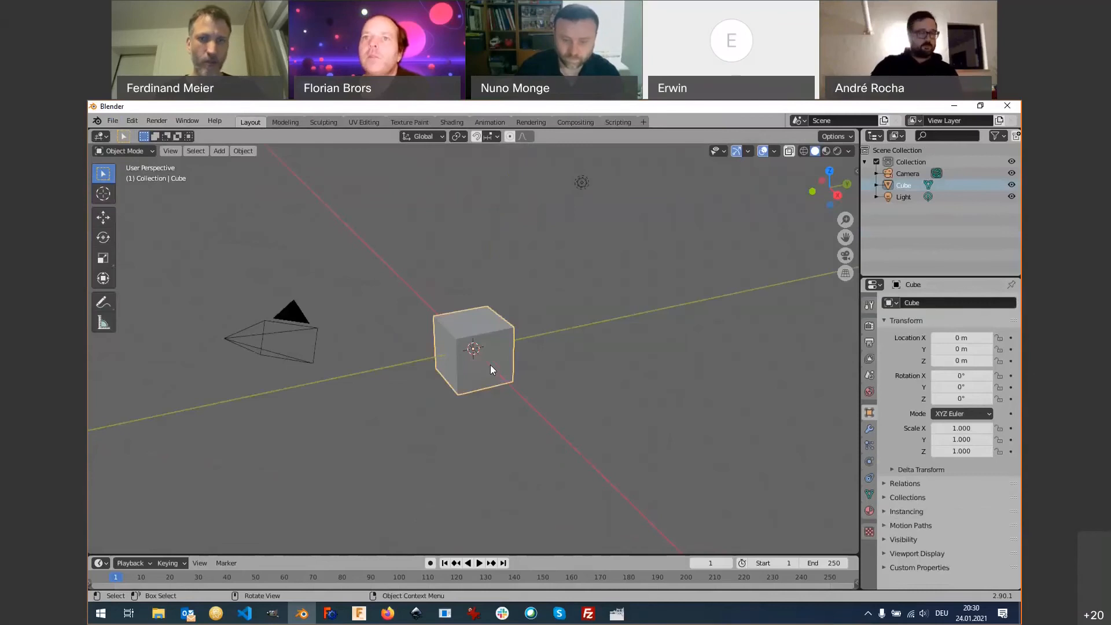
# Enter Edit Mode on the default cube, clear its selection, and pick two top corner vertices.
pyautogui.press('Tab')
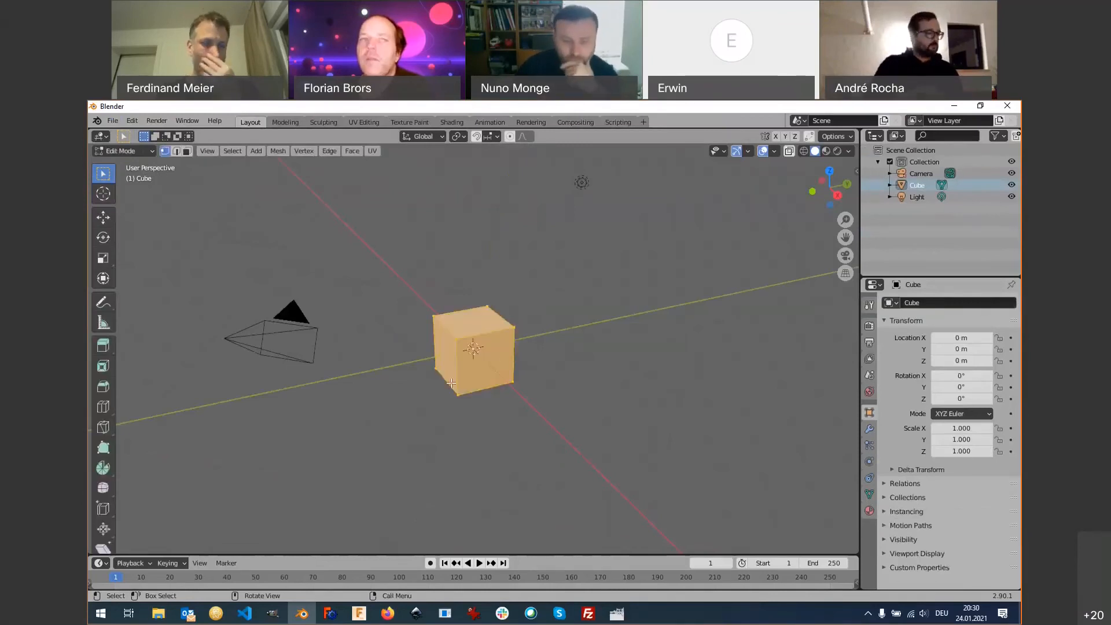
pyautogui.scroll(2, 460, 354)
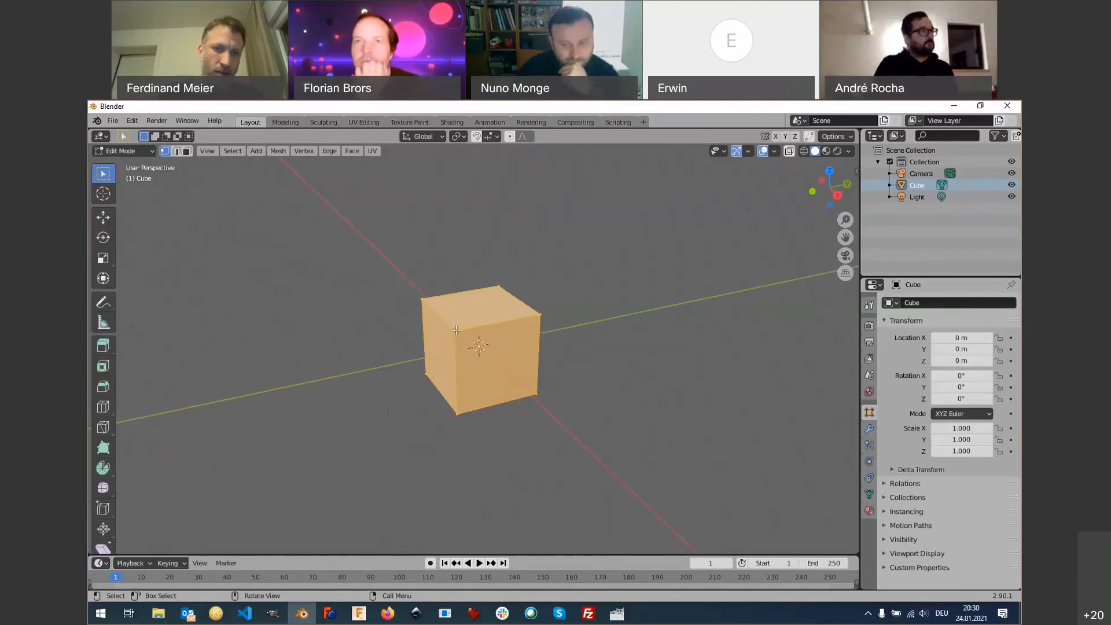
pyautogui.click(292, 312)
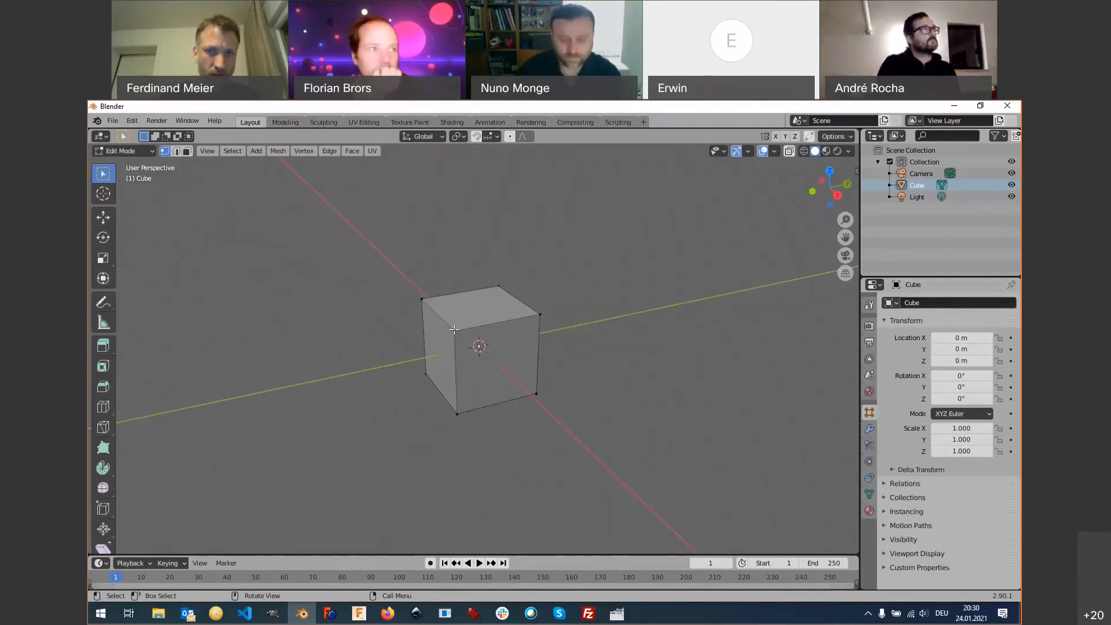
pyautogui.click(454, 330)
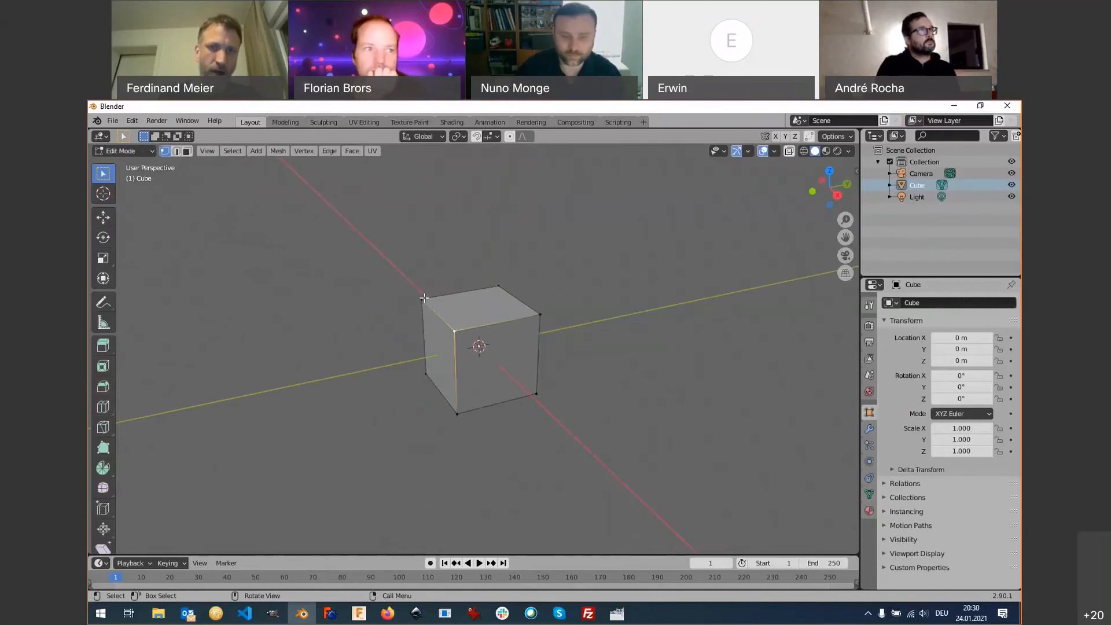
pyautogui.keyDown('shift'); pyautogui.click(424, 299); pyautogui.keyUp('shift')
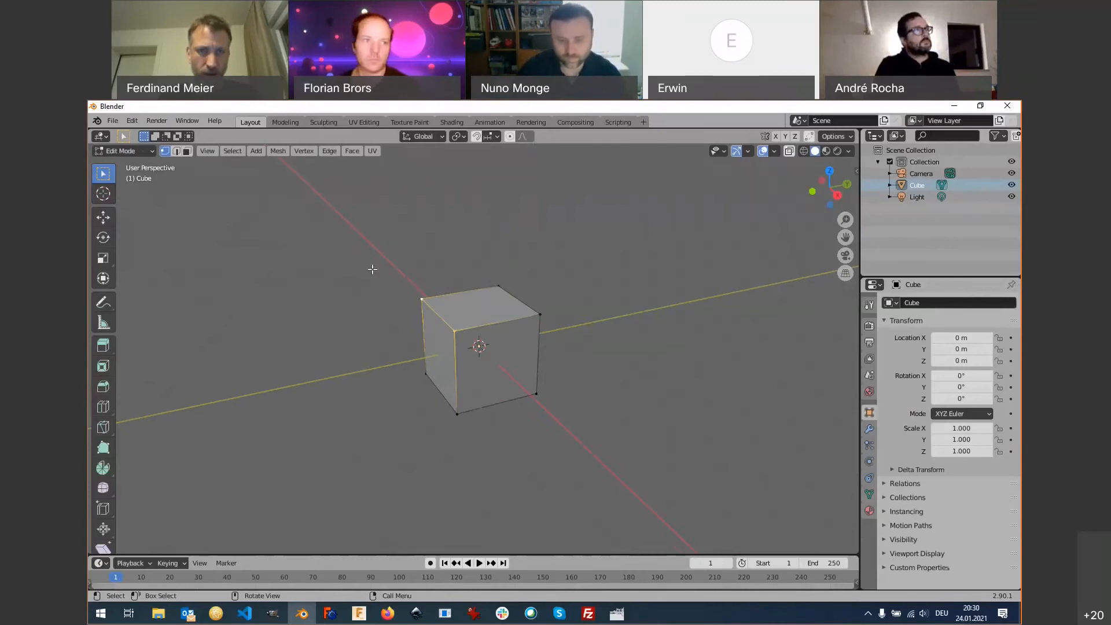
# Box-select the cube's vertices, check them from below, then select the whole mesh with A.
pyautogui.press('b')
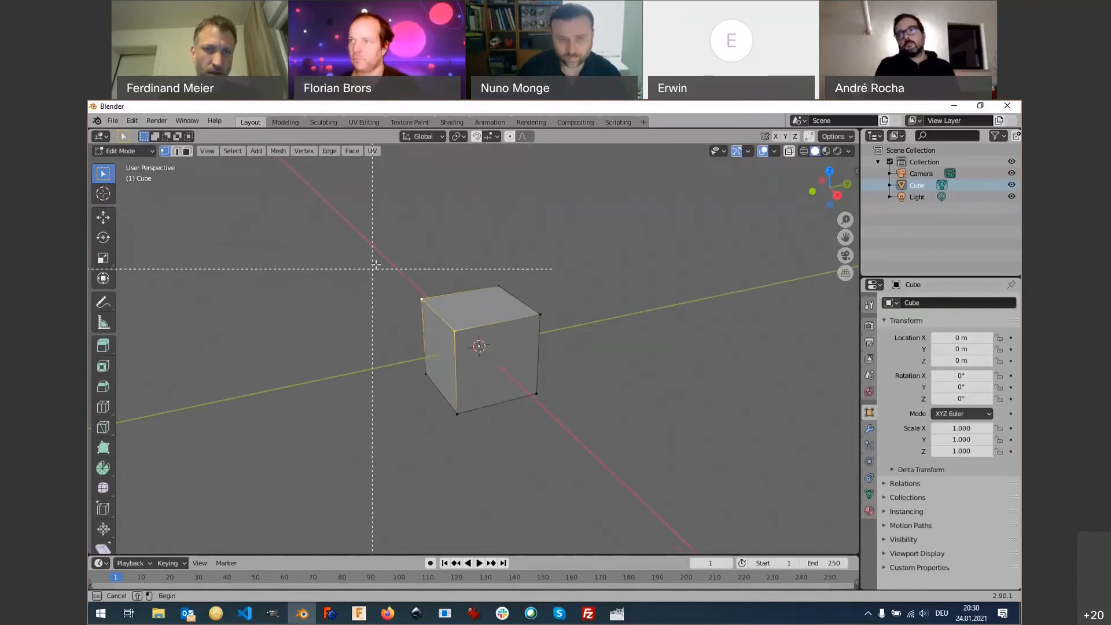
pyautogui.moveTo(371, 264); pyautogui.dragTo(607, 447)
pyautogui.moveTo(607, 447); pyautogui.dragTo(617, 403, button='middle')
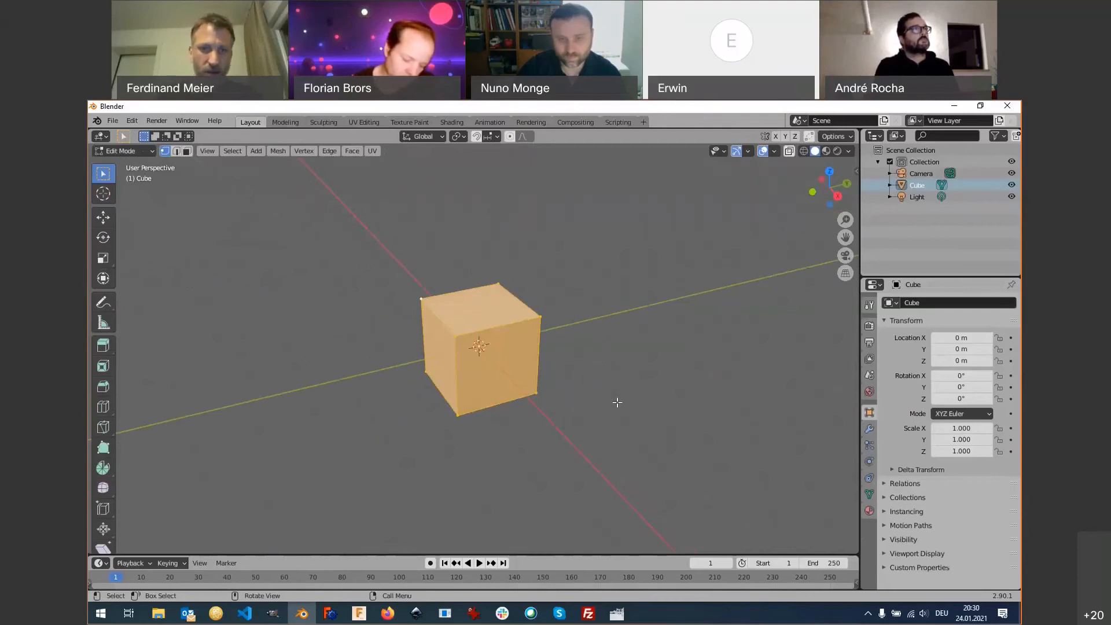
pyautogui.moveTo(617, 403); pyautogui.dragTo(509, 394, button='middle')
pyautogui.keyDown('shift'); pyautogui.click(527, 401); pyautogui.keyUp('shift')
pyautogui.moveTo(442, 380); pyautogui.dragTo(589, 406, button='middle')
pyautogui.press('a')
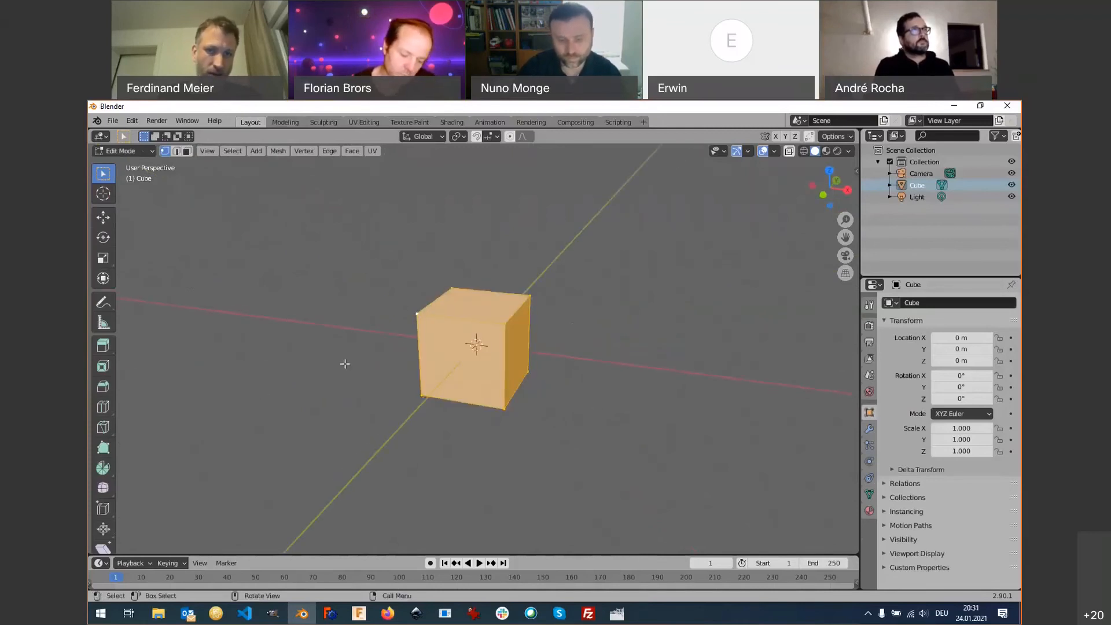
# Turn on X-Ray and box-select the whole cube mesh through it.
pyautogui.hotkey('alt', 'a')
pyautogui.moveTo(551, 457); pyautogui.dragTo(542, 432, button='middle')
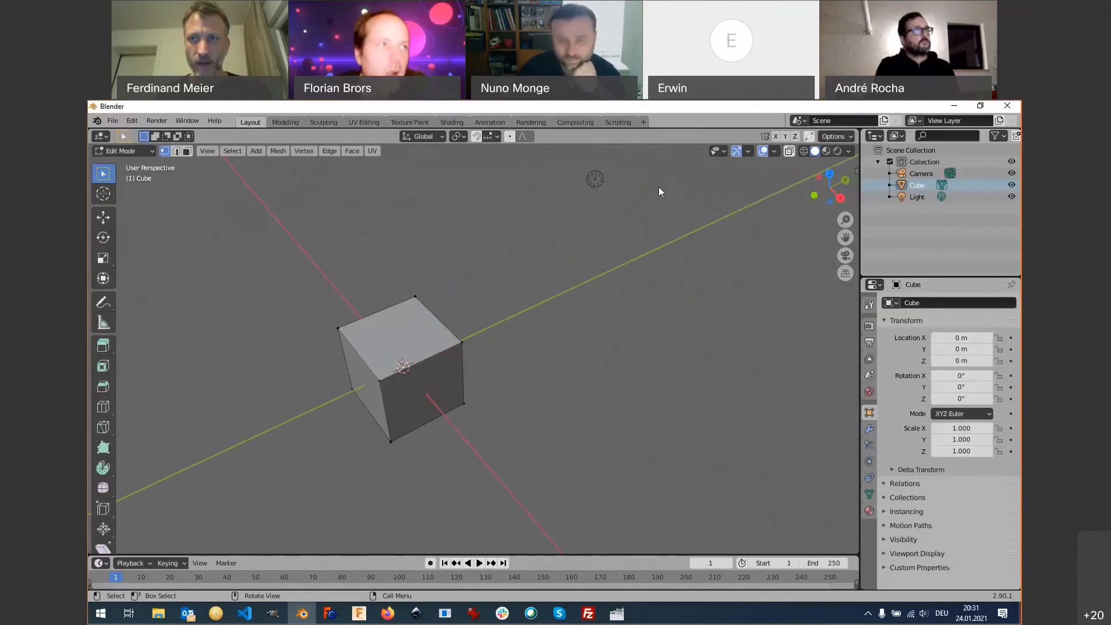
pyautogui.click(788, 152)
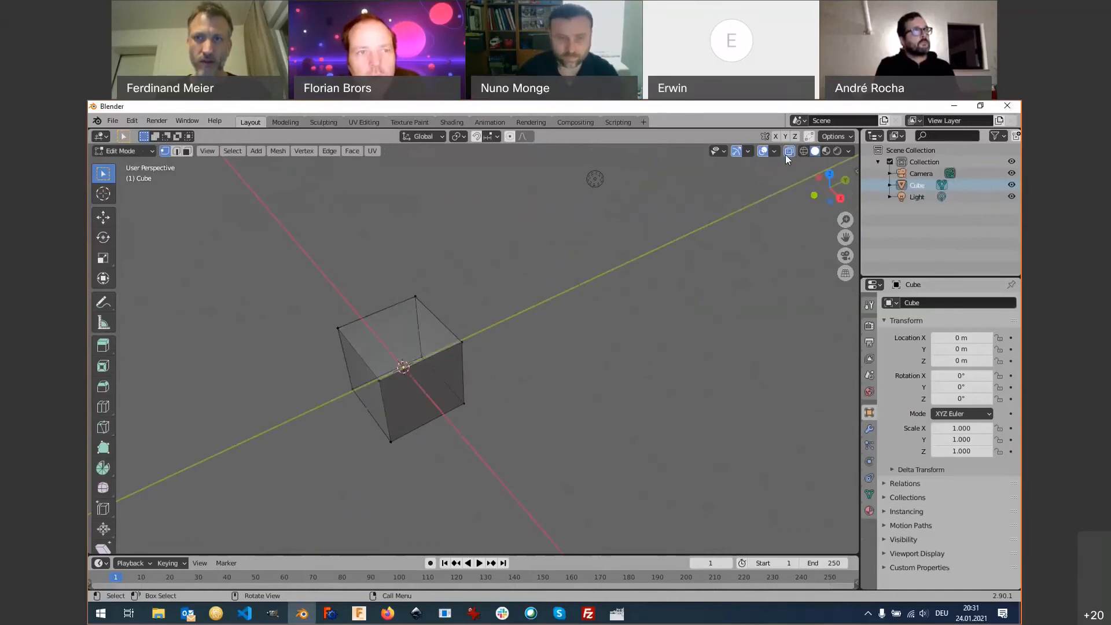
pyautogui.press('b')
pyautogui.moveTo(272, 249); pyautogui.dragTo(502, 461)
# Deselect the cube's vertices and turn X-Ray back off for solid display.
pyautogui.moveTo(503, 461); pyautogui.dragTo(463, 424, button='middle')
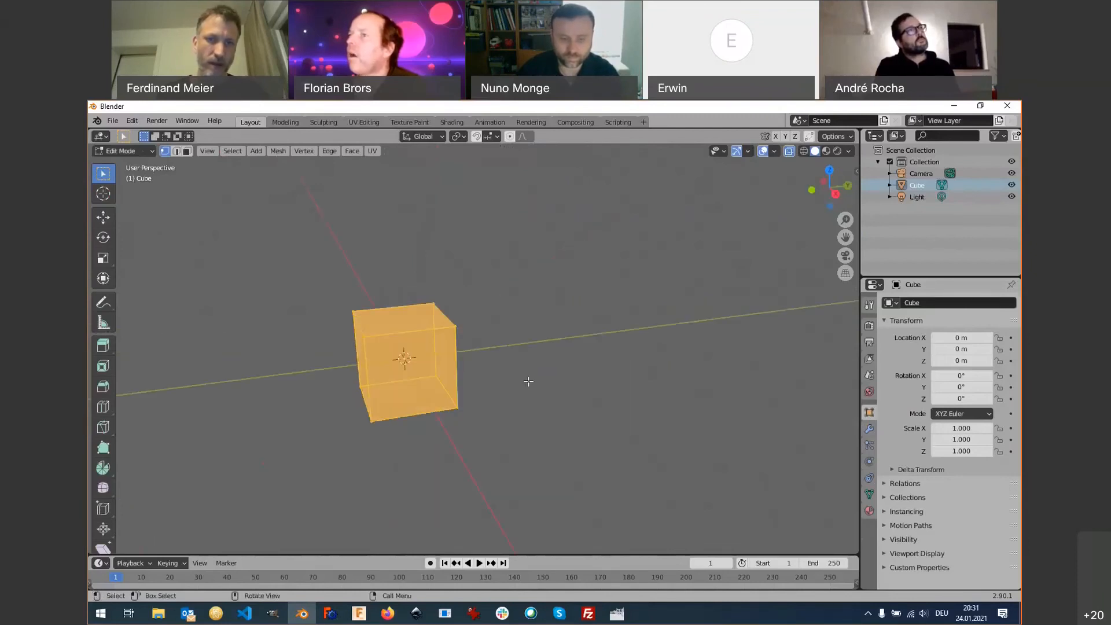
pyautogui.click(523, 417)
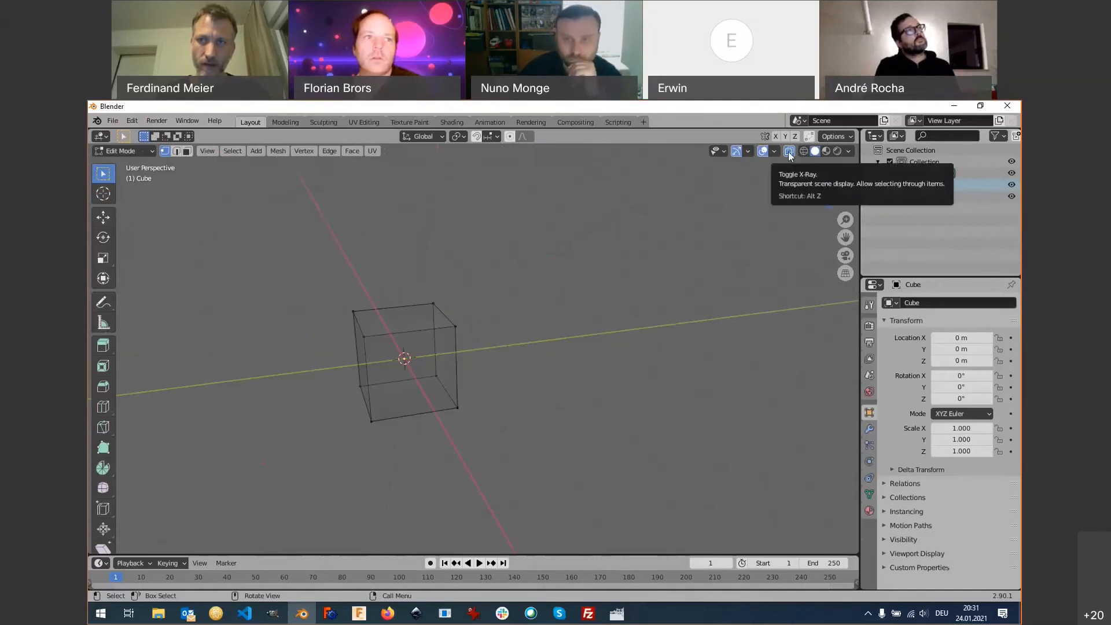
pyautogui.click(789, 151)
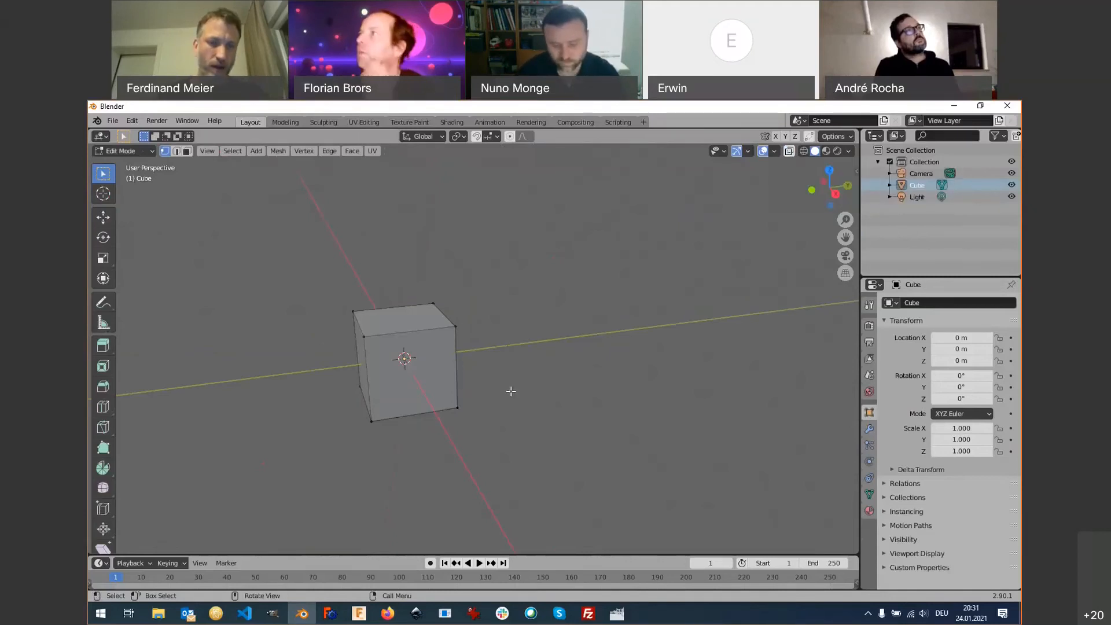
# Orbit to a higher angle on the cube and toggle select all/deselect all, leaving nothing selected.
pyautogui.moveTo(509, 390); pyautogui.dragTo(417, 414, button='middle')
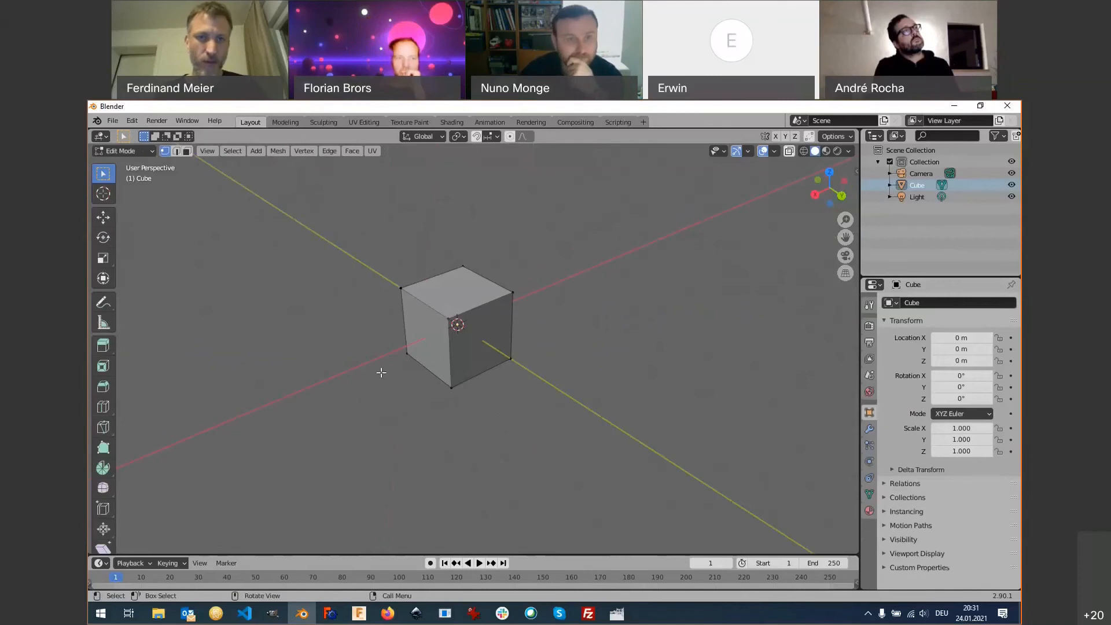
pyautogui.click(459, 327)
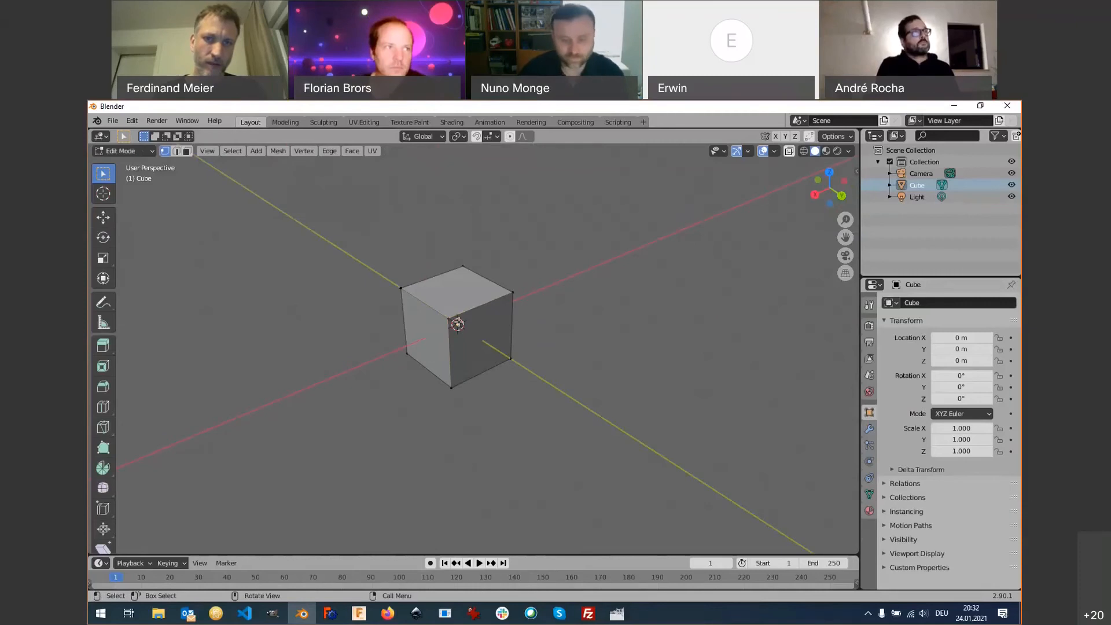
pyautogui.press('a')
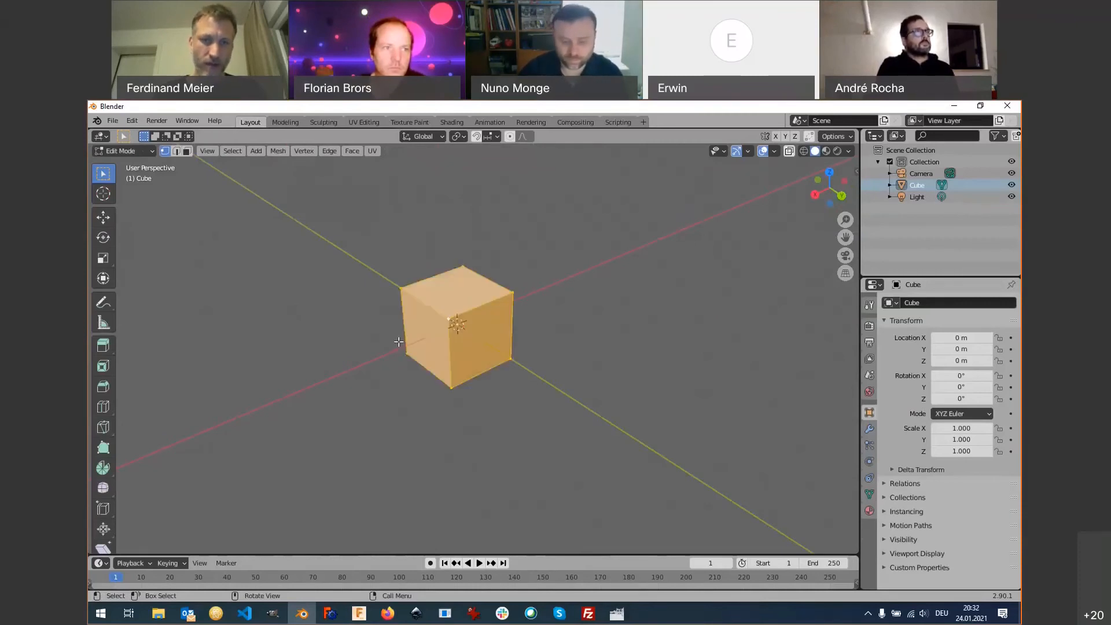
pyautogui.hotkey('alt', 'a')
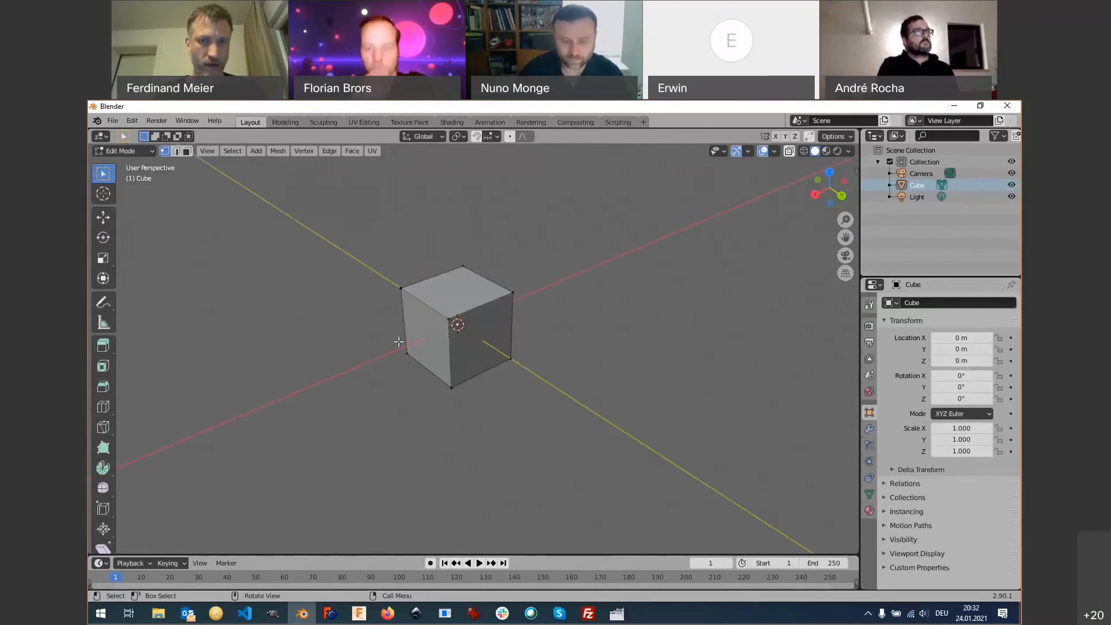
pyautogui.press('a')
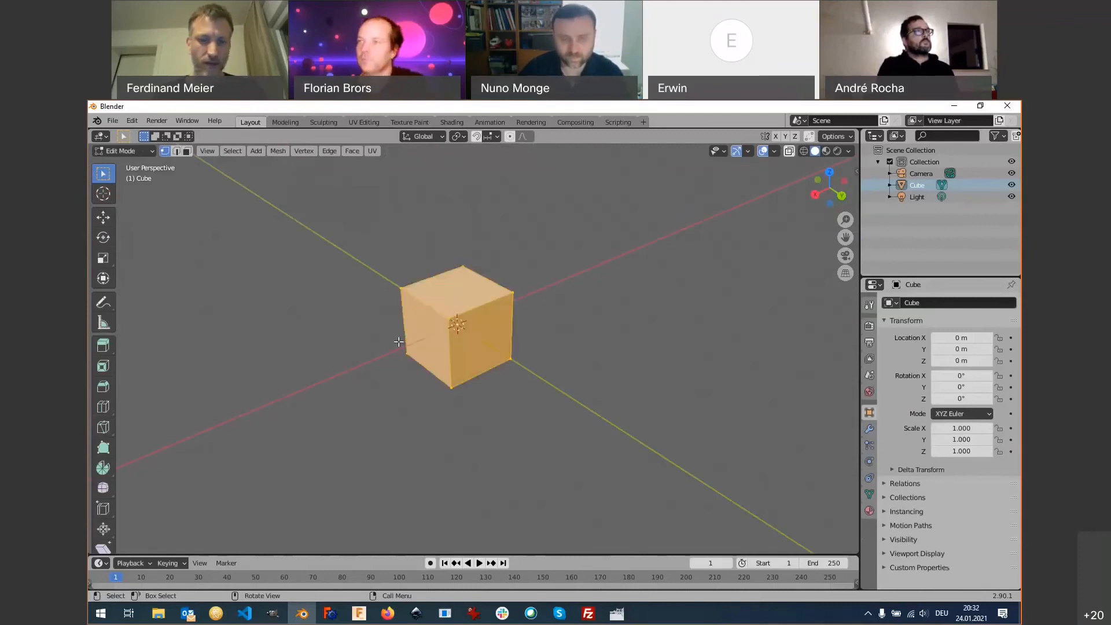
pyautogui.hotkey('alt', 'a')
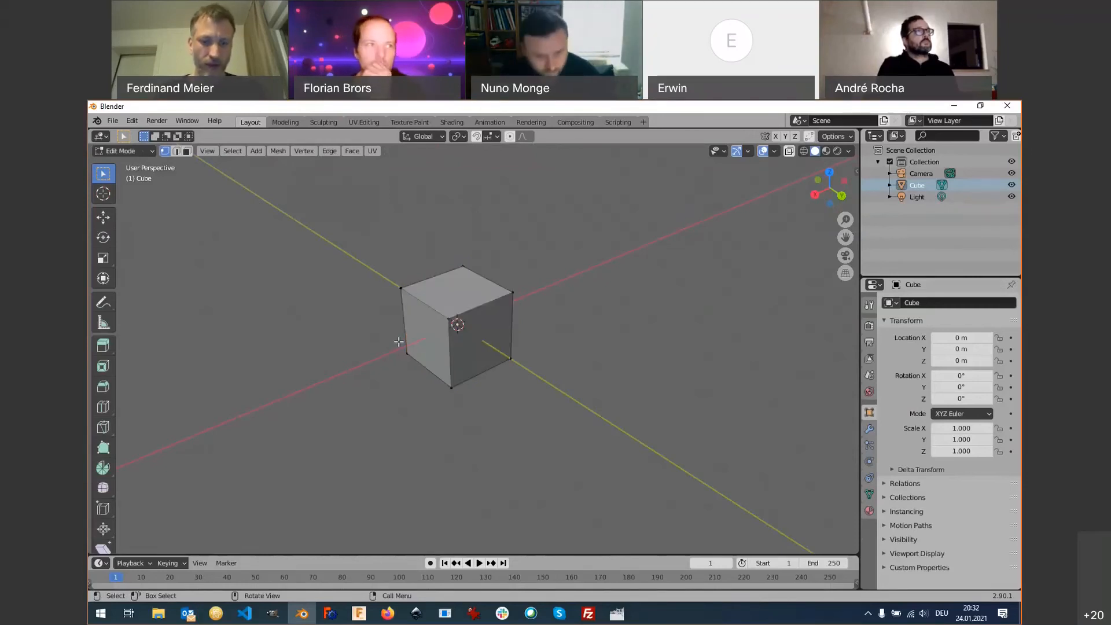
pyautogui.press('c')
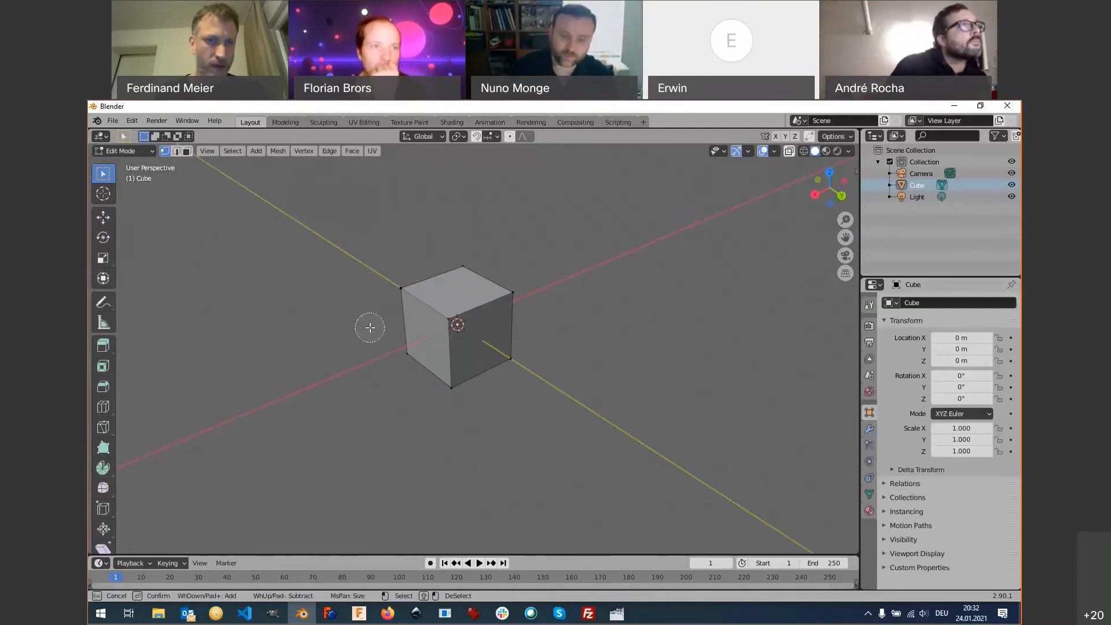
# Circle-select and deselect some corner vertices, then orbit to look down on the cube.
pyautogui.moveTo(401, 288)
pyautogui.mouseDown()
pyautogui.moveTo(477, 271)
pyautogui.moveTo(513, 292)
pyautogui.moveTo(520, 335)
pyautogui.moveTo(441, 387)
pyautogui.moveTo(403, 353)
pyautogui.mouseUp()
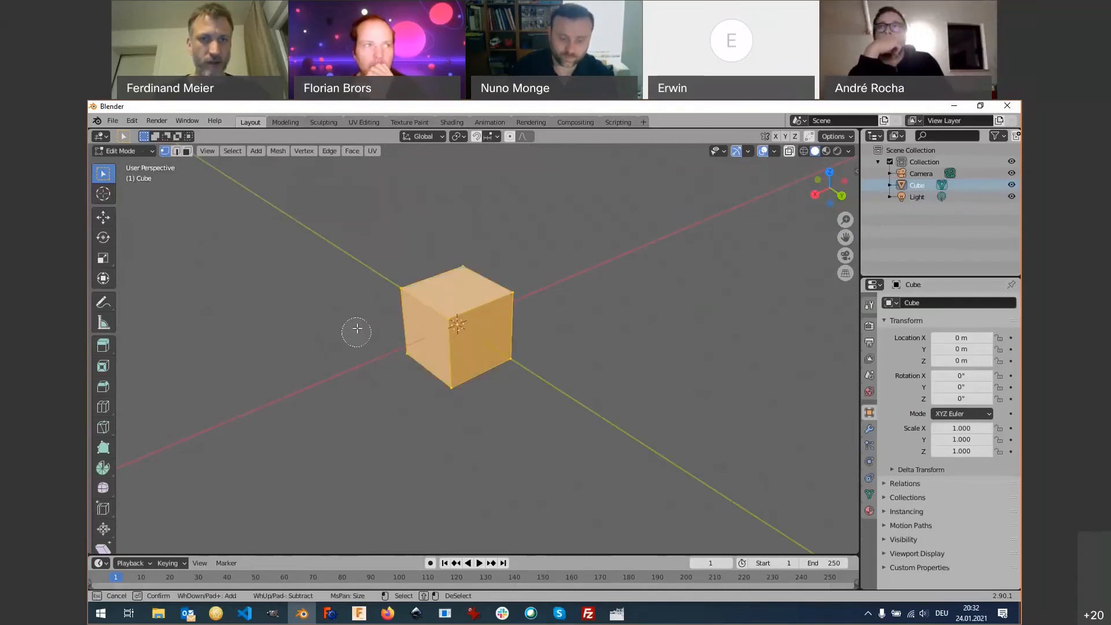
pyautogui.moveTo(392, 286)
pyautogui.keyDown('shift'); pyautogui.mouseDown()
pyautogui.moveTo(448, 318)
pyautogui.moveTo(498, 286)
pyautogui.moveTo(456, 278)
pyautogui.mouseUp(); pyautogui.keyUp('shift')
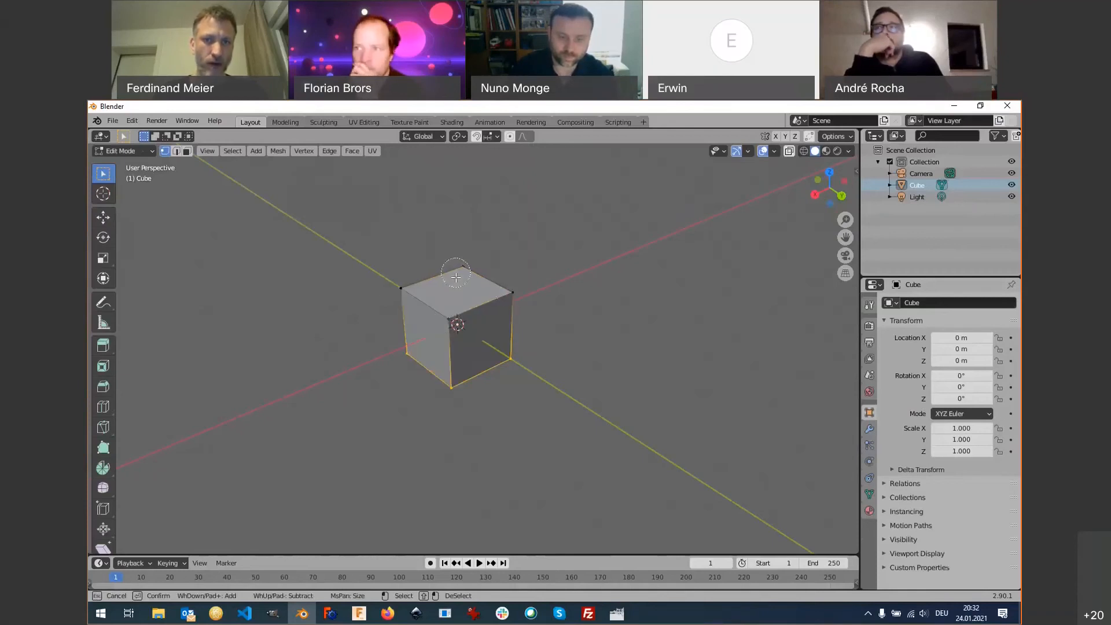
pyautogui.rightClick(304, 296)
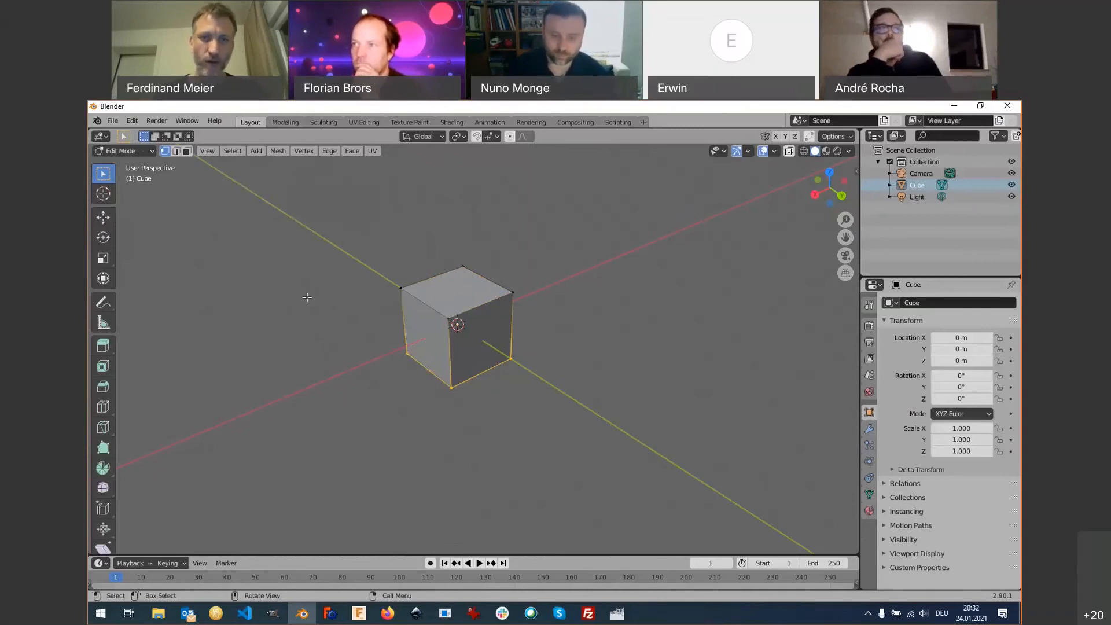
pyautogui.moveTo(299, 292); pyautogui.dragTo(462, 323, button='middle')
pyautogui.moveTo(466, 235); pyautogui.dragTo(539, 442, button='middle')
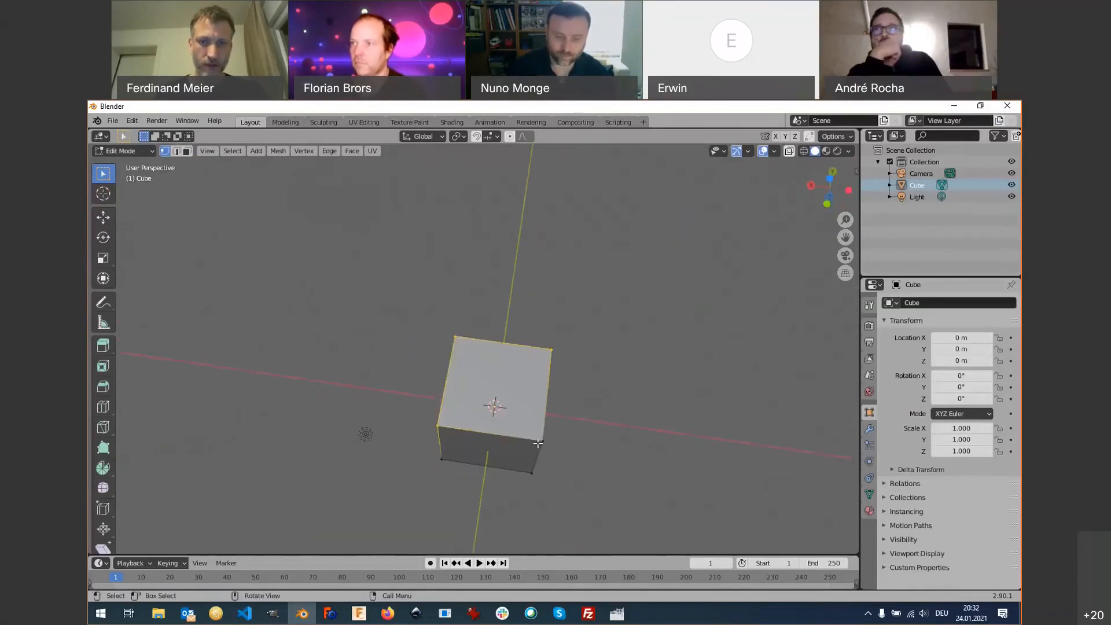
# Circle-select again with an enlarged brush from above to select every vertex of the cube.
pyautogui.press('c')
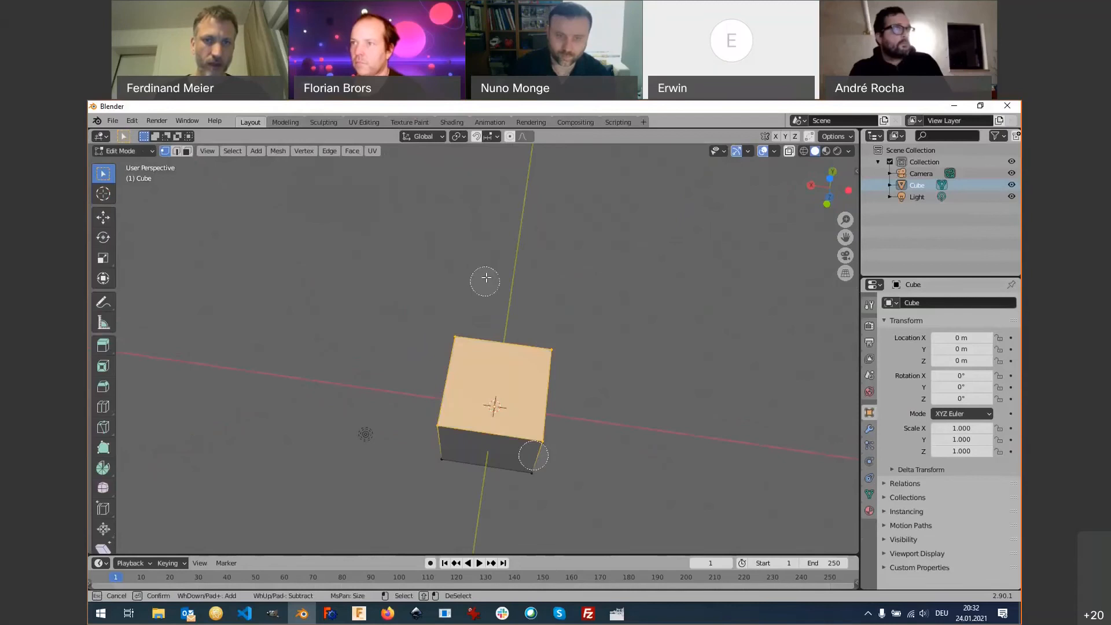
pyautogui.middleClick(452, 337)
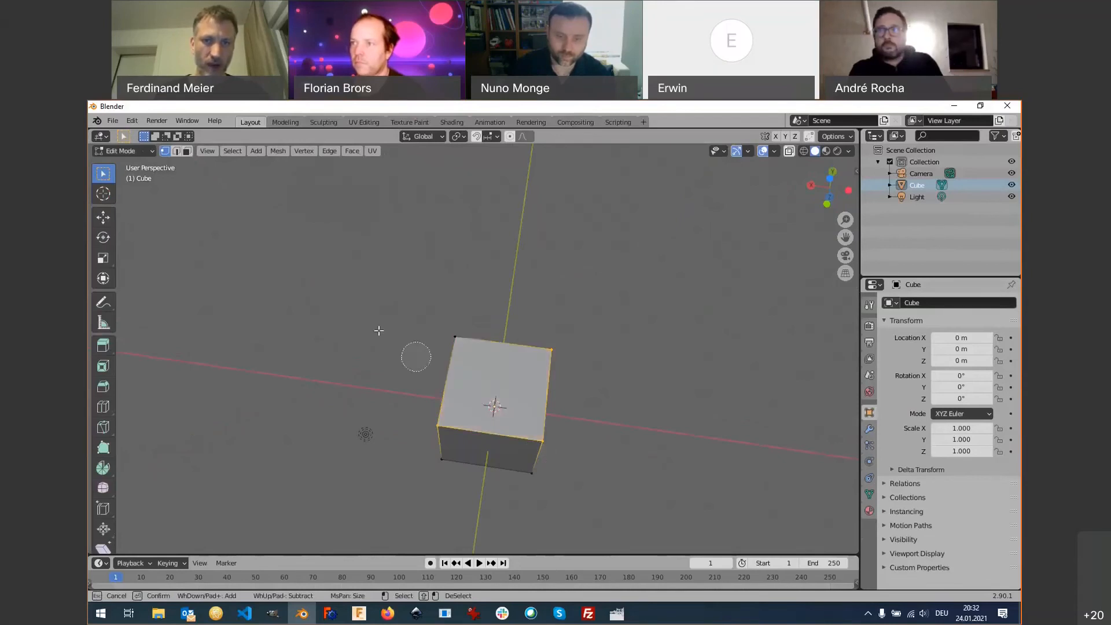
pyautogui.click(461, 326)
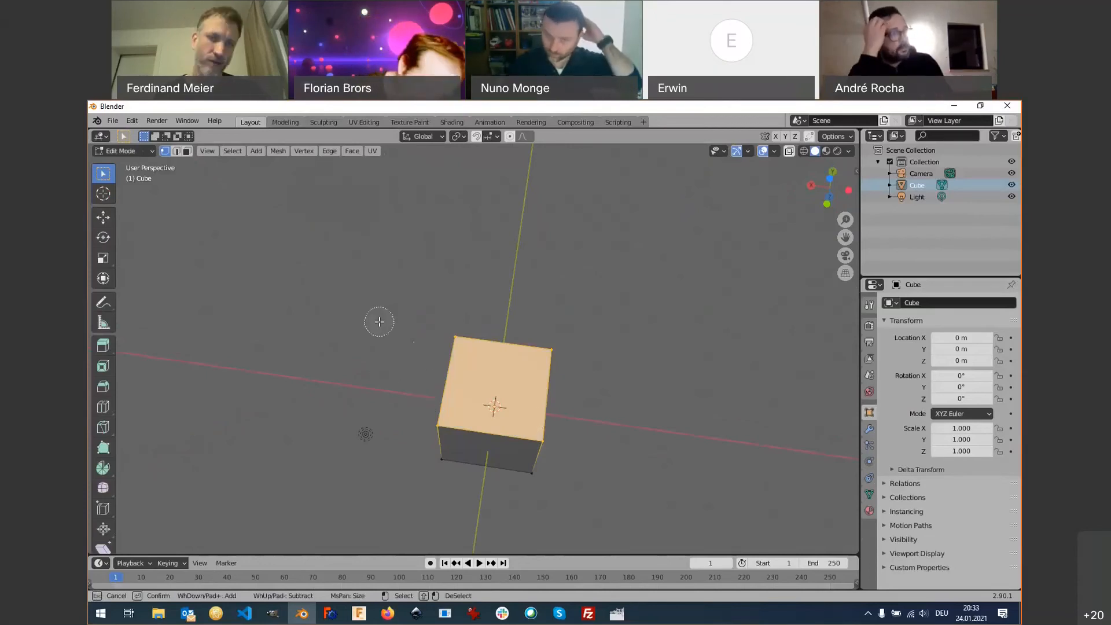
pyautogui.moveTo(379, 322)
pyautogui.mouseDown(button='middle')
pyautogui.moveTo(418, 410)
pyautogui.moveTo(424, 521)
pyautogui.mouseUp(button='middle')
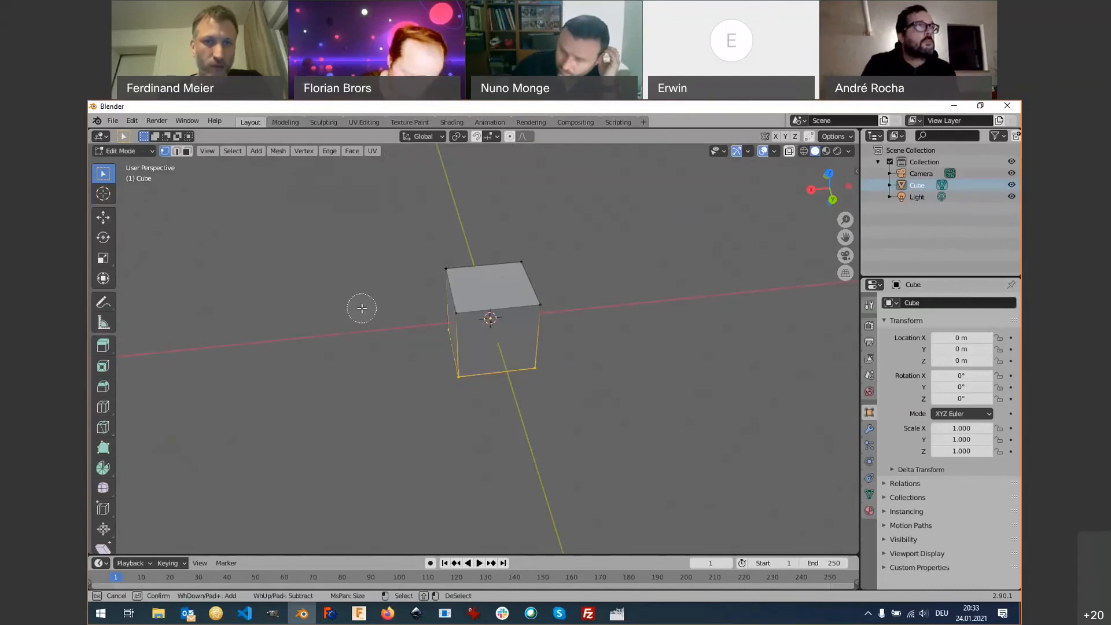
pyautogui.scroll(-15, 315, 307)
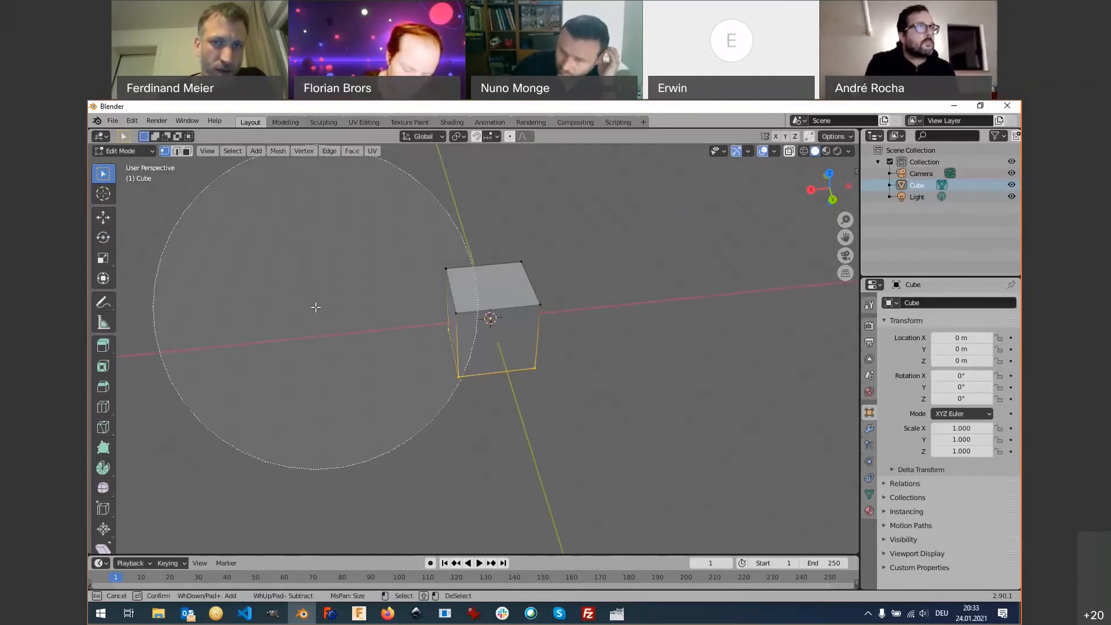
pyautogui.press('Escape')
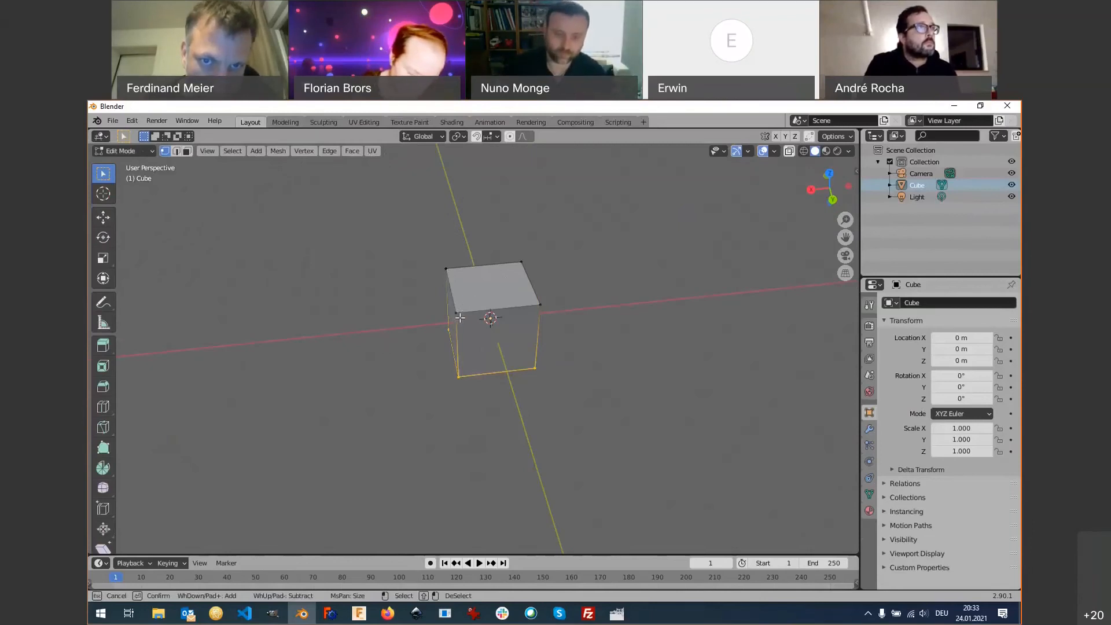
pyautogui.scroll(-4, 475, 316)
pyautogui.scroll(-3, 491, 288)
pyautogui.scroll(-2, 489, 289)
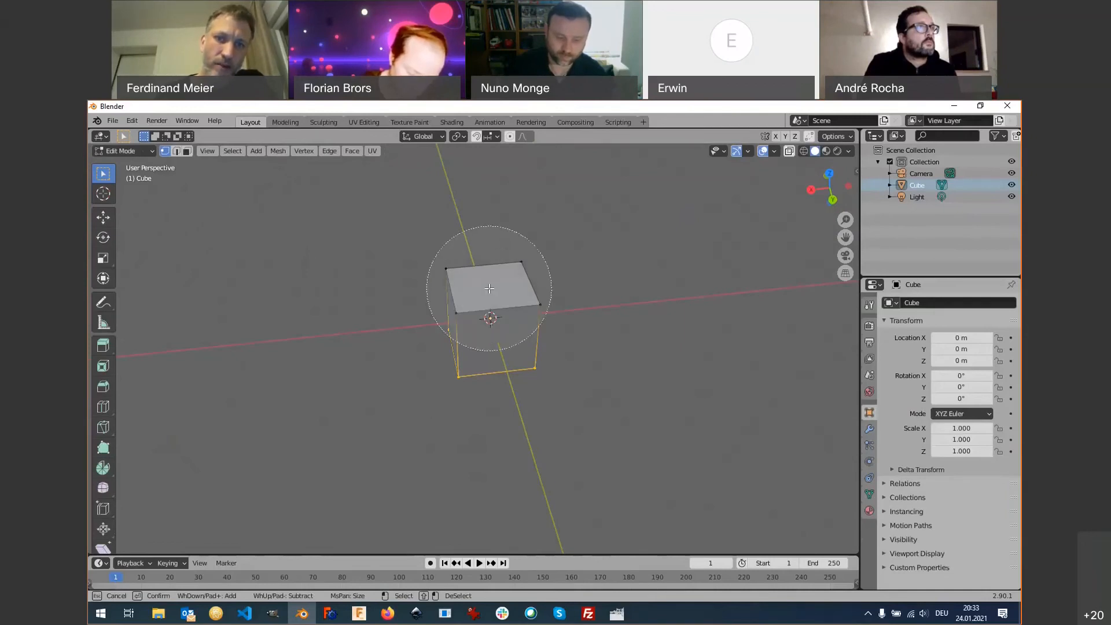
pyautogui.click(497, 285)
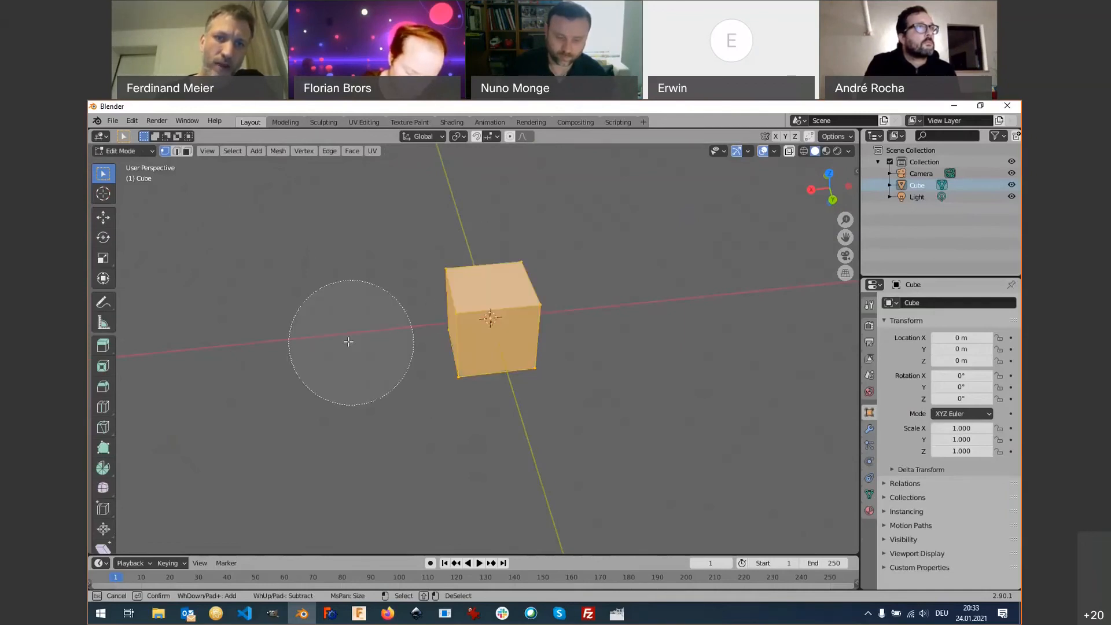
pyautogui.press('Escape')
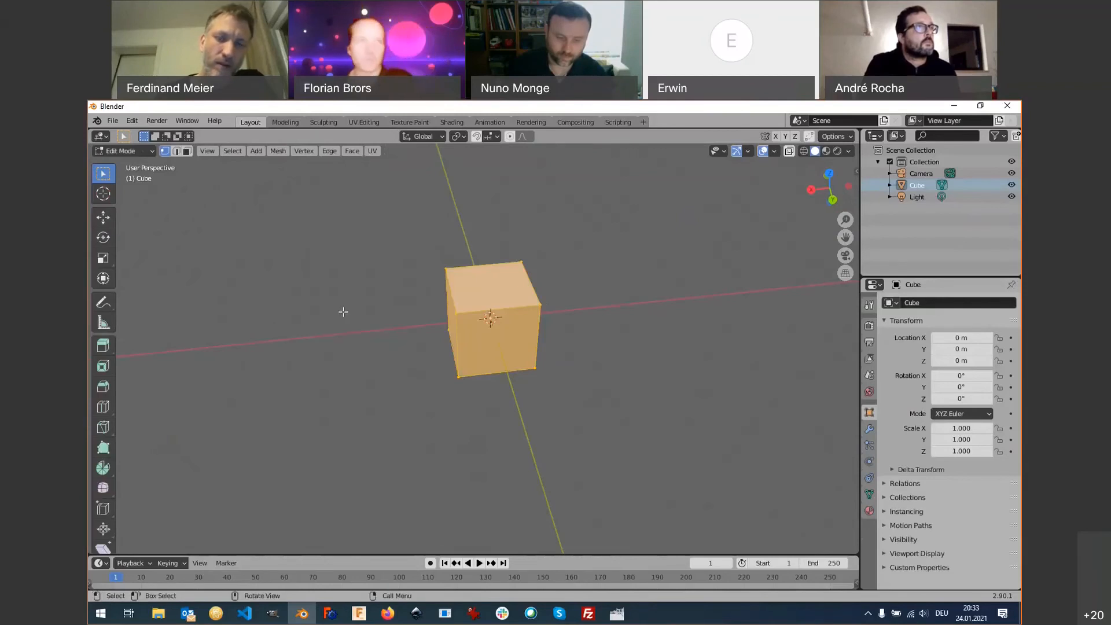
# Deselect the mesh and try lasso-selecting the cube's top face.
pyautogui.moveTo(344, 312); pyautogui.dragTo(335, 344, button='middle')
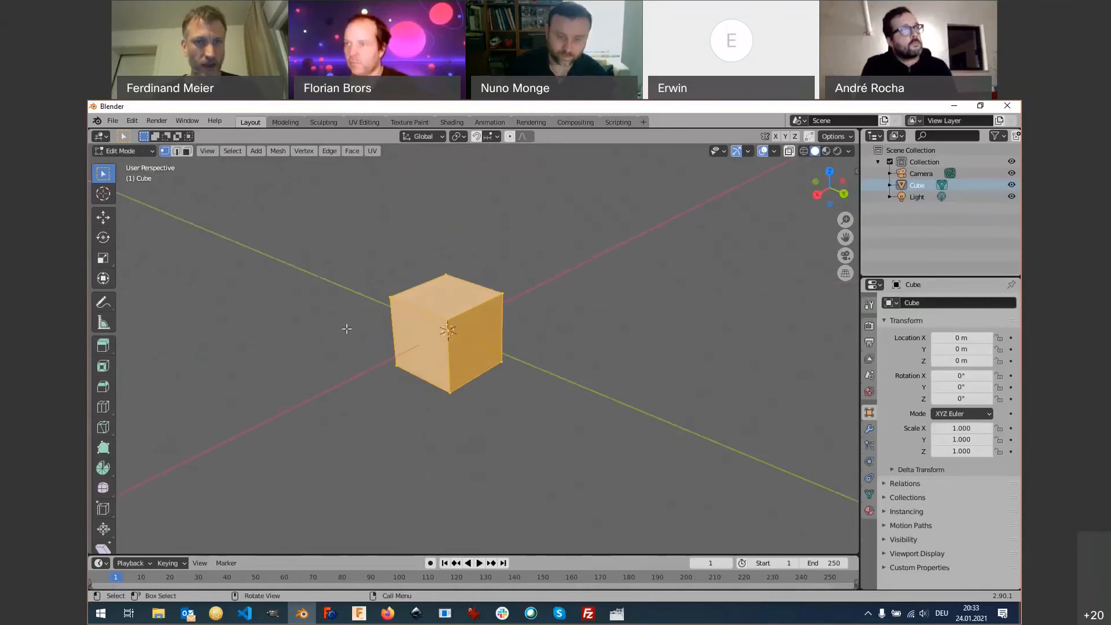
pyautogui.hotkey('alt', 'a')
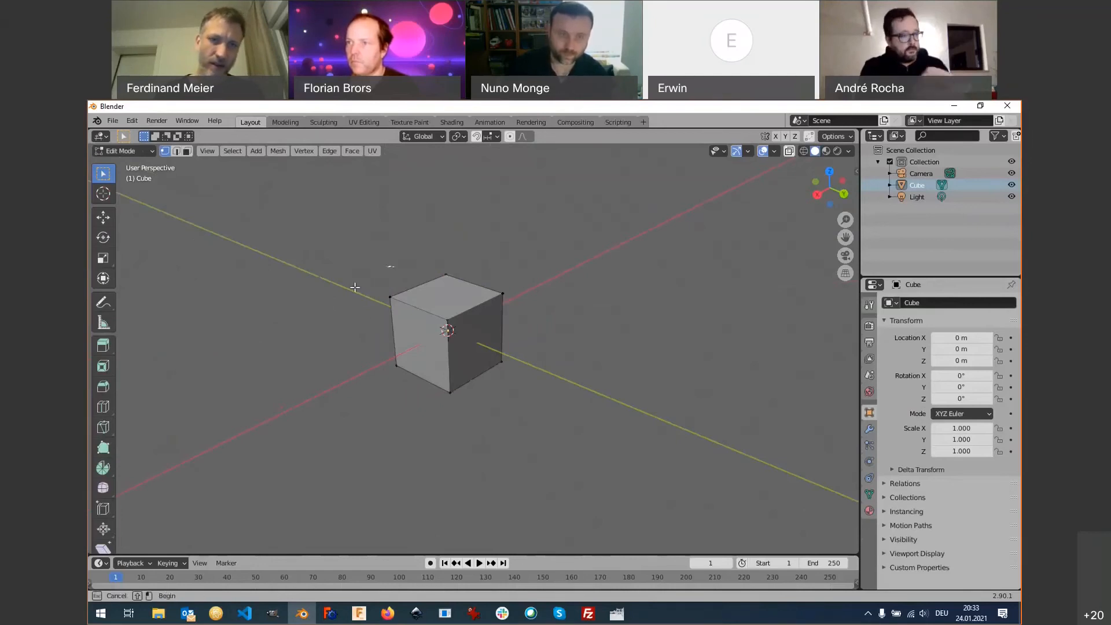
pyautogui.moveTo(364, 269)
pyautogui.keyDown('ctrl'); pyautogui.mouseDown(button='right')
pyautogui.moveTo(426, 244)
pyautogui.moveTo(489, 255)
pyautogui.moveTo(534, 314)
pyautogui.moveTo(357, 339)
pyautogui.moveTo(360, 300)
pyautogui.mouseUp(button='right'); pyautogui.keyUp('ctrl')
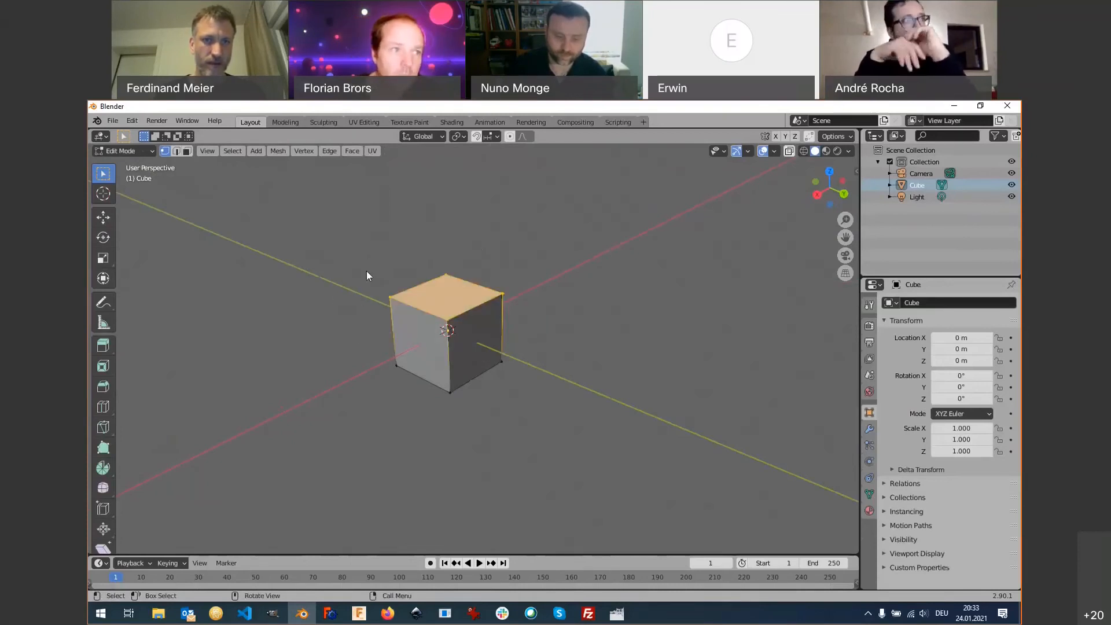
pyautogui.click(397, 275)
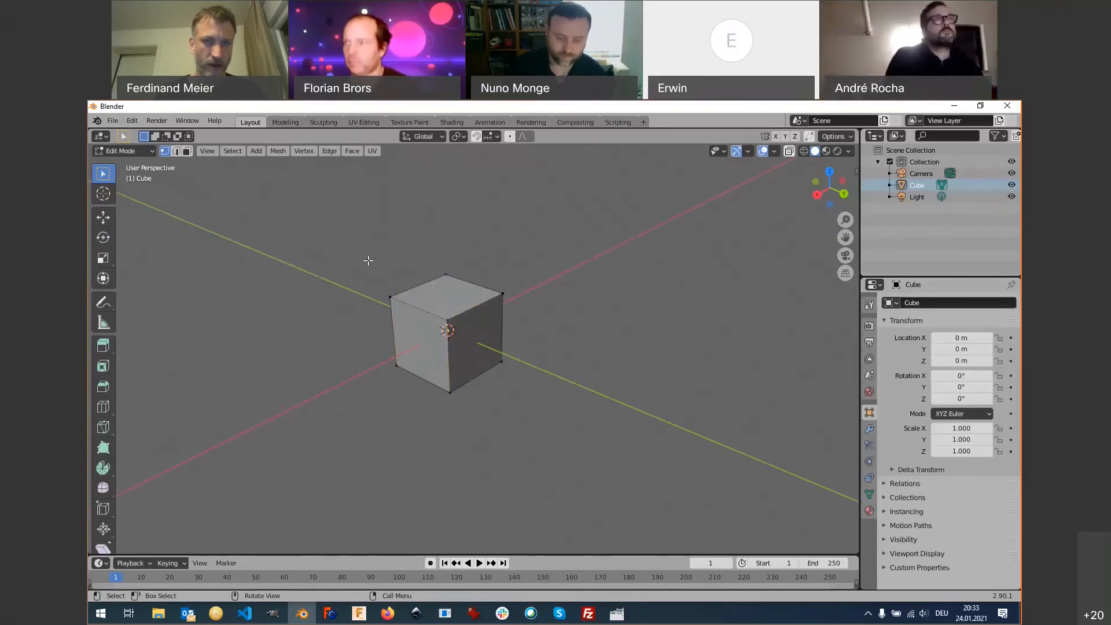
pyautogui.moveTo(421, 253)
pyautogui.keyDown('ctrl'); pyautogui.mouseDown(button='right')
pyautogui.moveTo(515, 318)
pyautogui.moveTo(464, 270)
pyautogui.moveTo(467, 291)
pyautogui.mouseUp(button='right'); pyautogui.keyUp('ctrl')
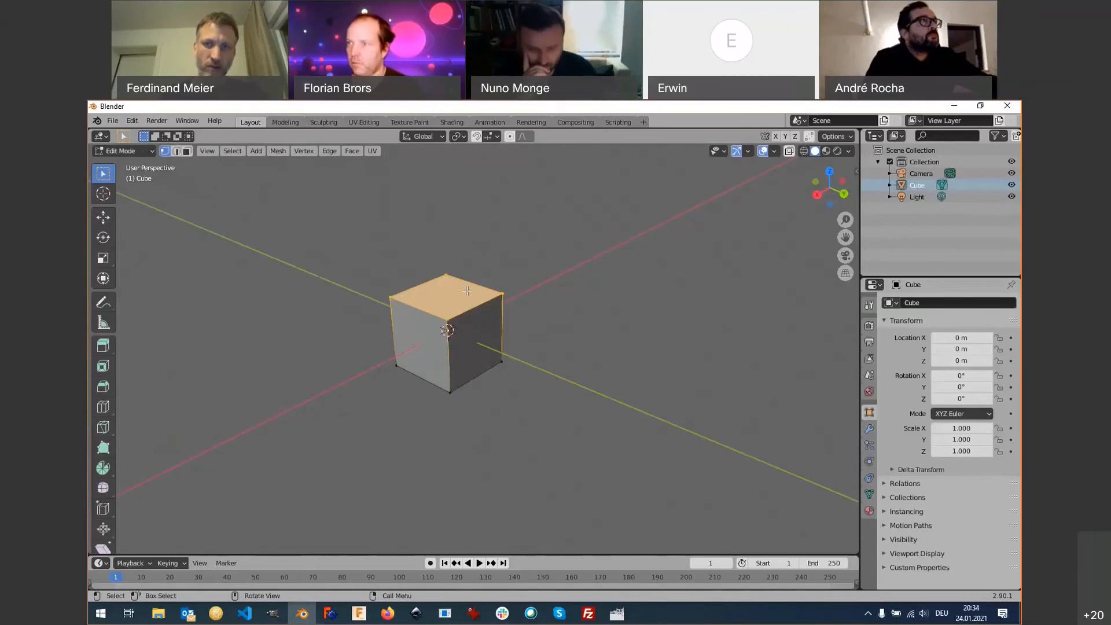
# Pick two top vertices, then box-select the entire cube mesh.
pyautogui.click(501, 292)
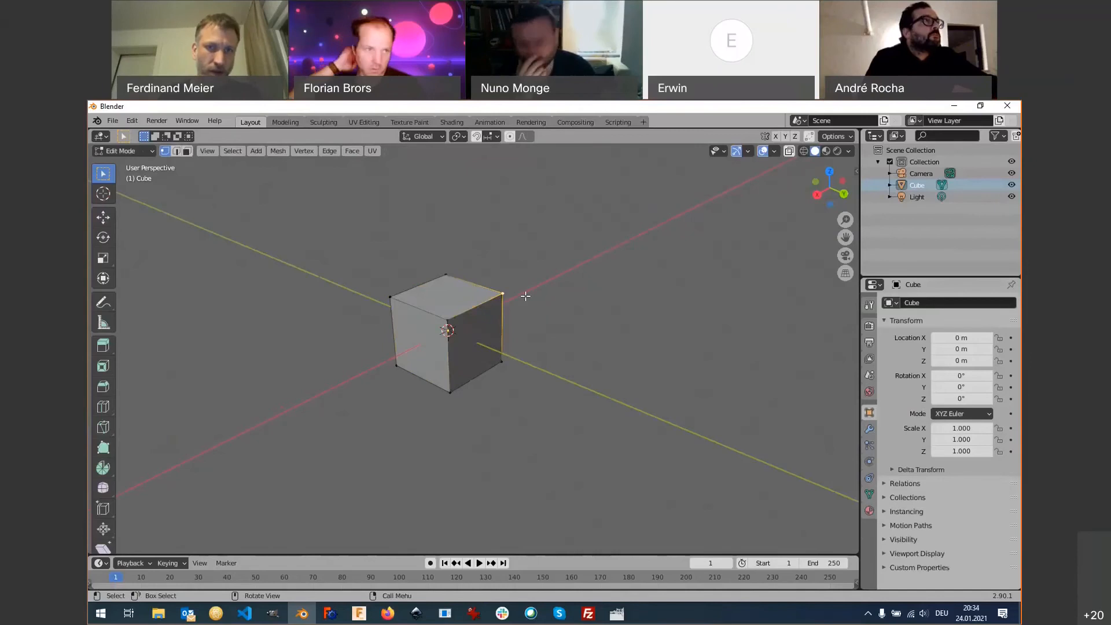
pyautogui.keyDown('shift'); pyautogui.click(391, 297); pyautogui.keyUp('shift')
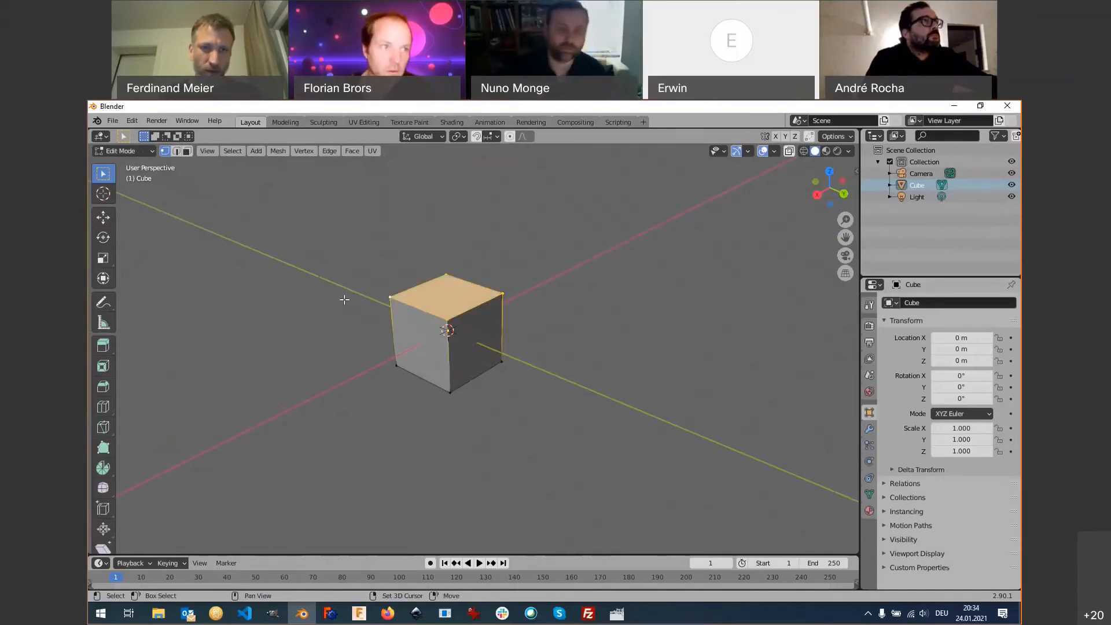
pyautogui.press('b')
pyautogui.moveTo(400, 346); pyautogui.dragTo(566, 414)
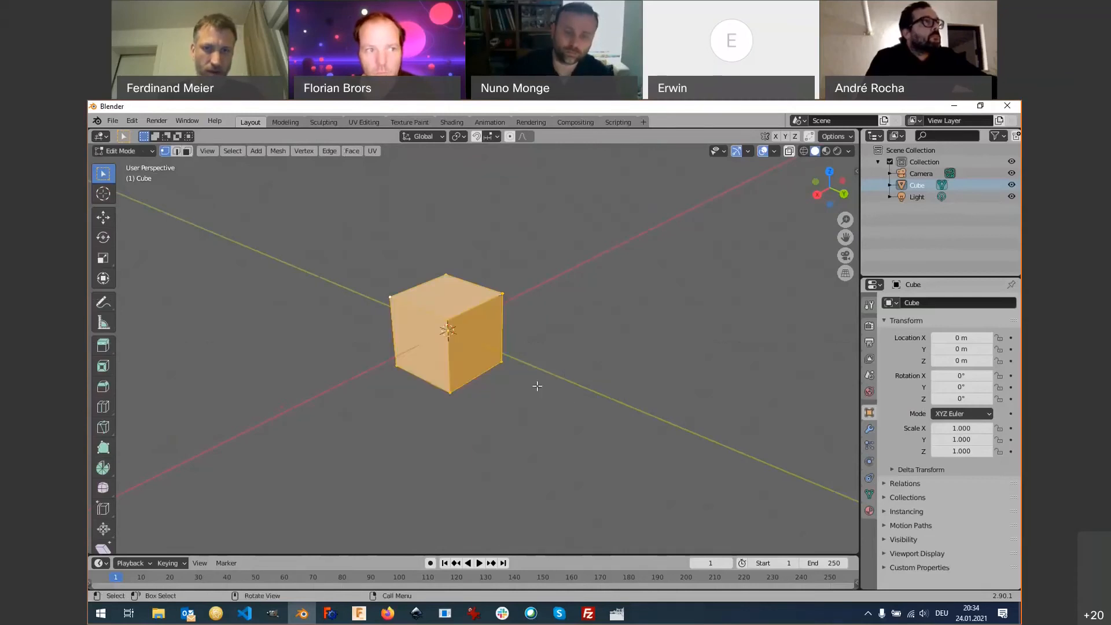
# Try circle and lasso selection on the cube's faces.
pyautogui.press('c')
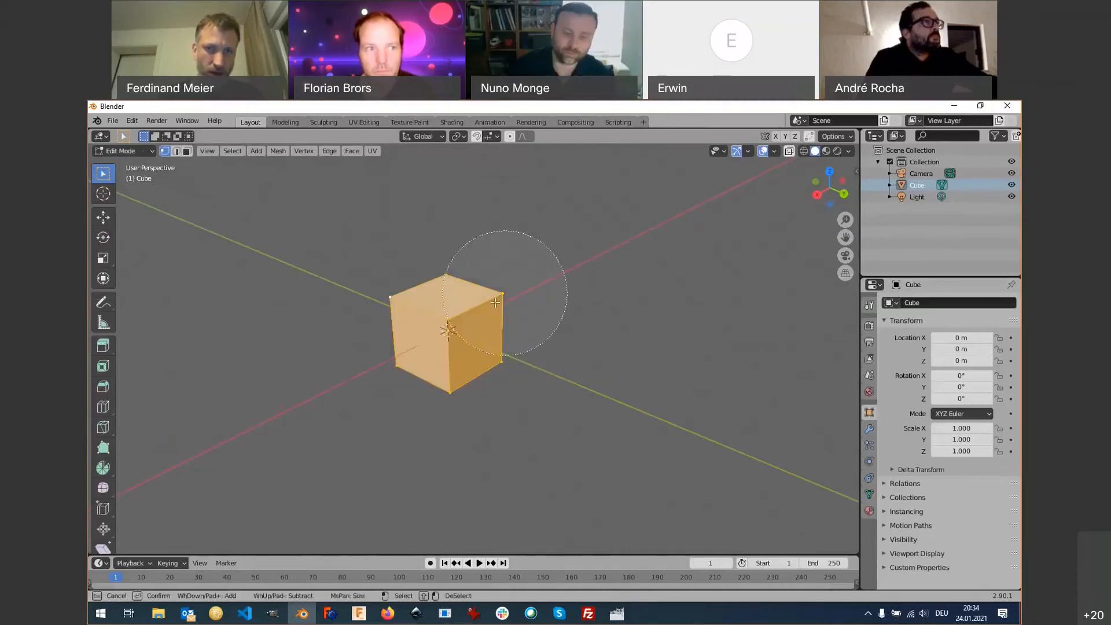
pyautogui.moveTo(495, 303); pyautogui.dragTo(433, 263, button='middle')
pyautogui.press('Escape')
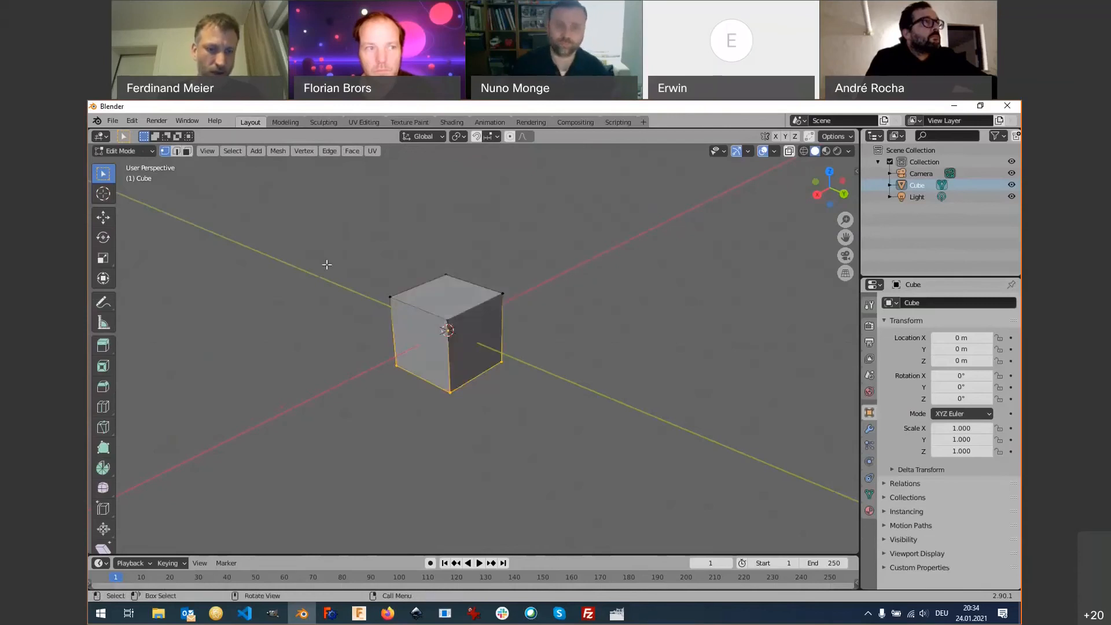
pyautogui.moveTo(398, 253)
pyautogui.keyDown('ctrl'); pyautogui.mouseDown(button='right')
pyautogui.moveTo(399, 326)
pyautogui.moveTo(456, 245)
pyautogui.moveTo(467, 289)
pyautogui.mouseUp(button='right'); pyautogui.keyUp('ctrl')
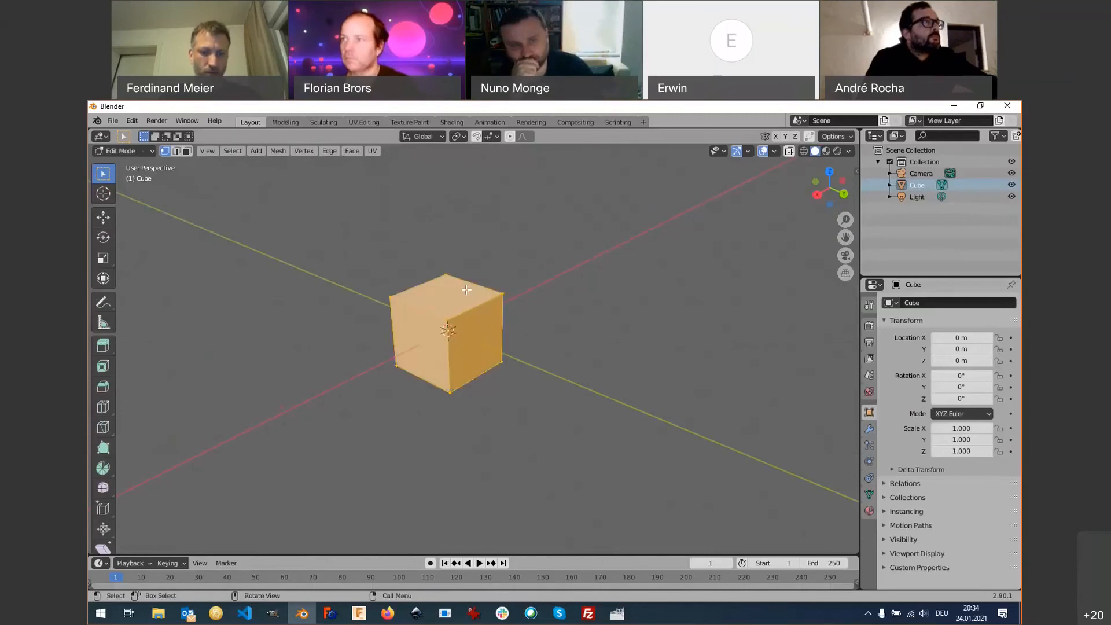
# Deselect everything, switch to Face select mode, and select only the cube's front face.
pyautogui.hotkey('alt', 'a')
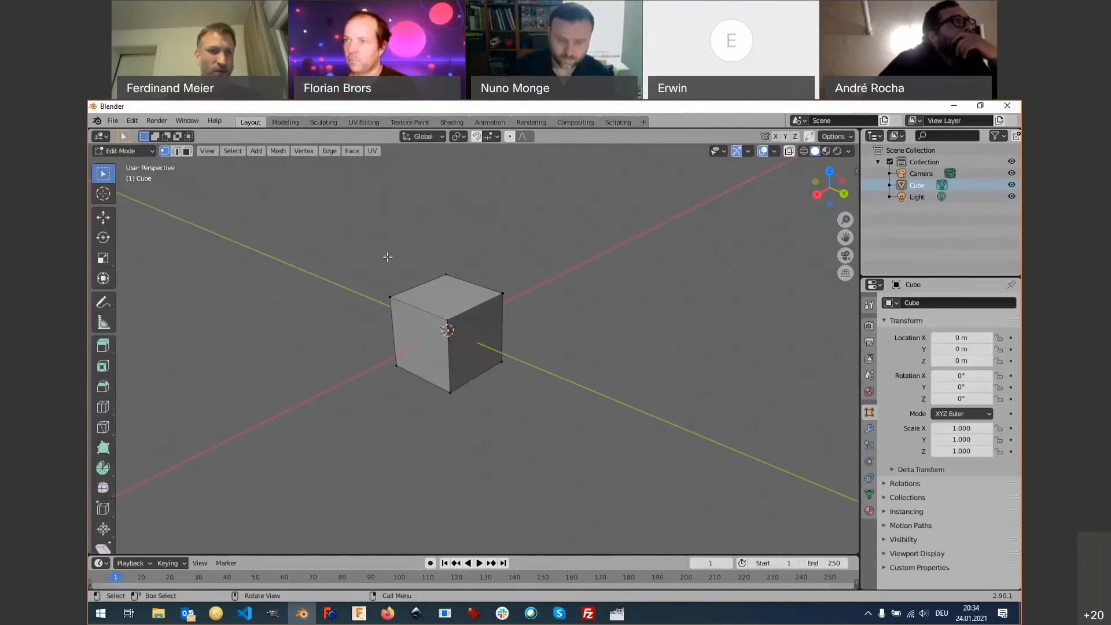
pyautogui.click(187, 152)
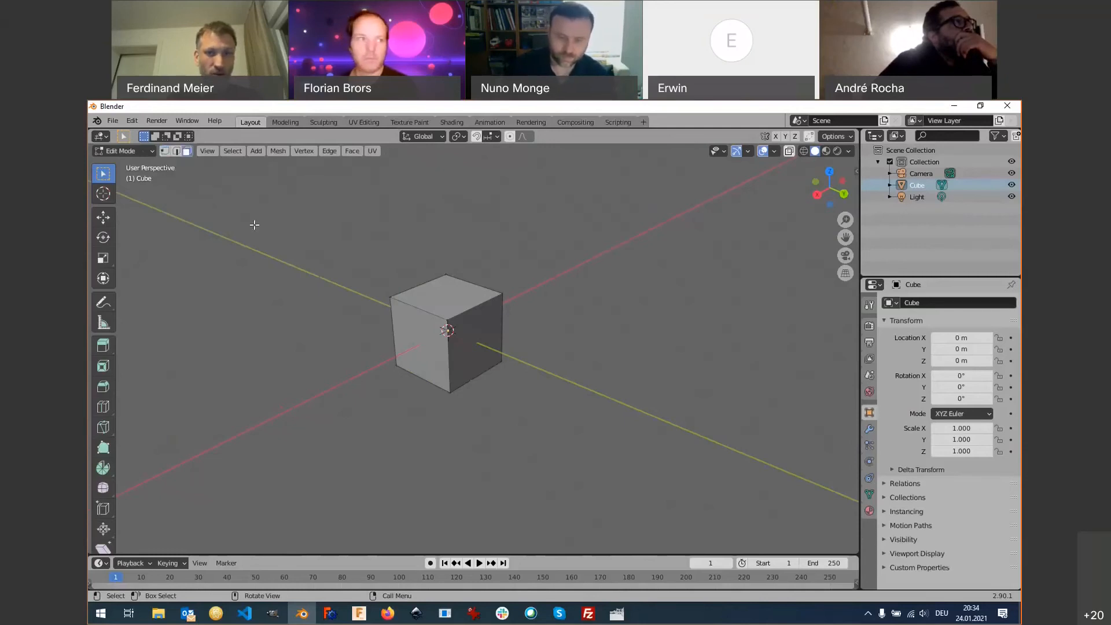
pyautogui.click(420, 342)
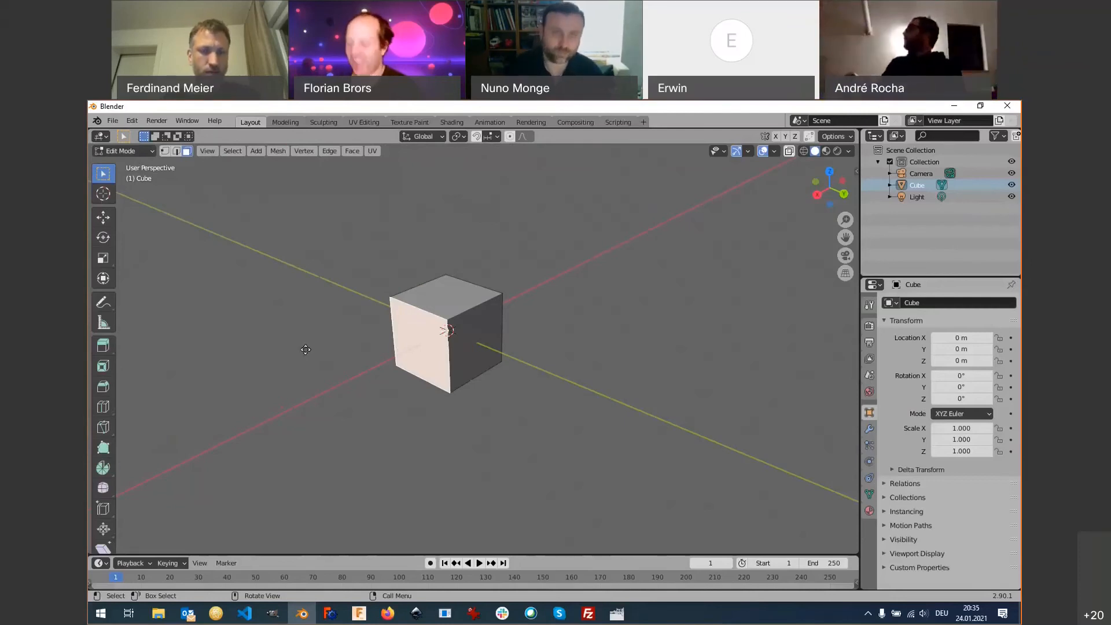
# Extrude the front face three times into a row of blocks.
pyautogui.press('e')
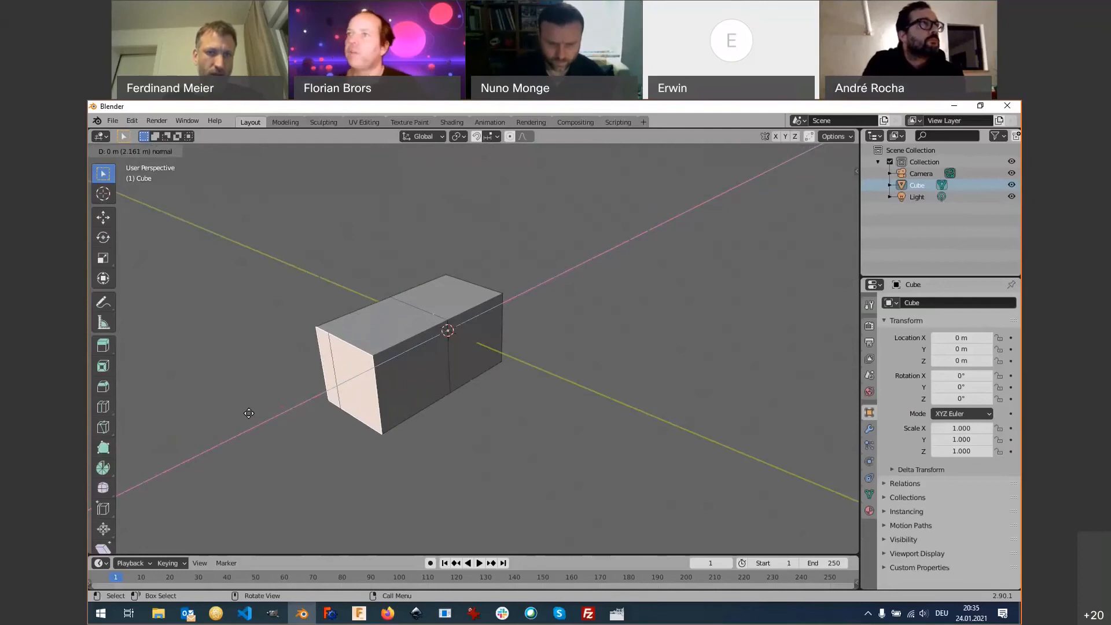
pyautogui.click(248, 413)
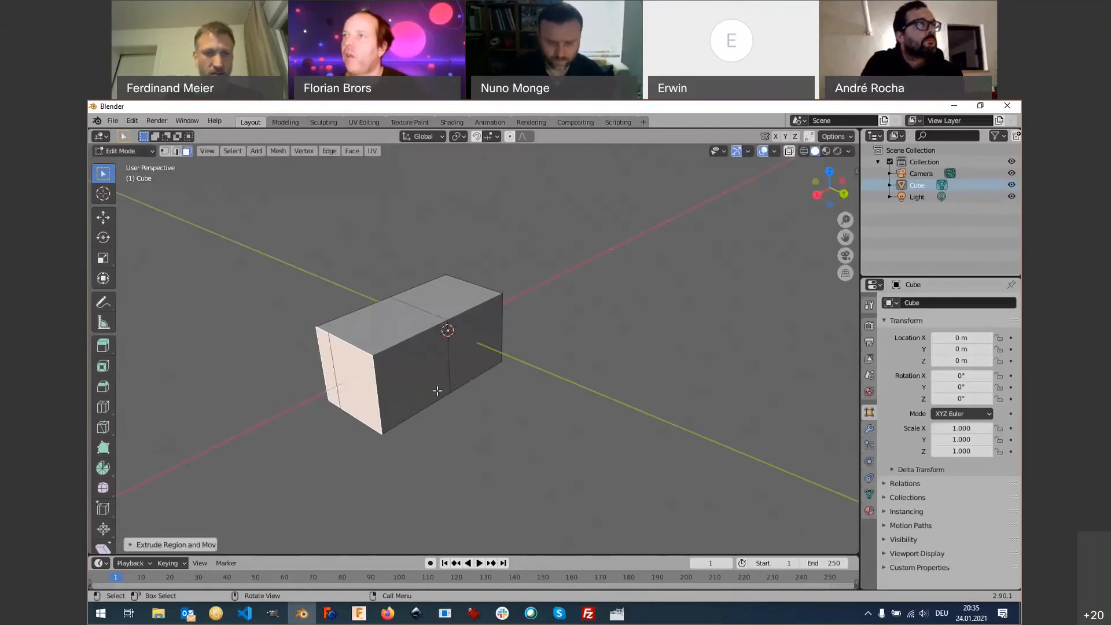
pyautogui.scroll(-1, 431, 391)
pyautogui.scroll(-1, 424, 393)
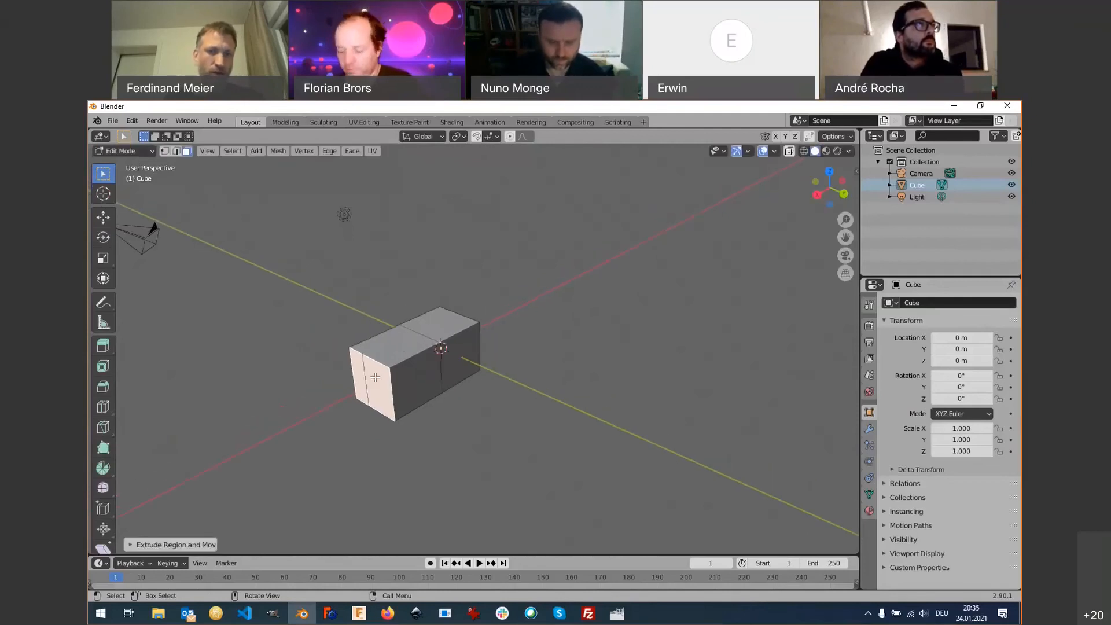
pyautogui.press('e')
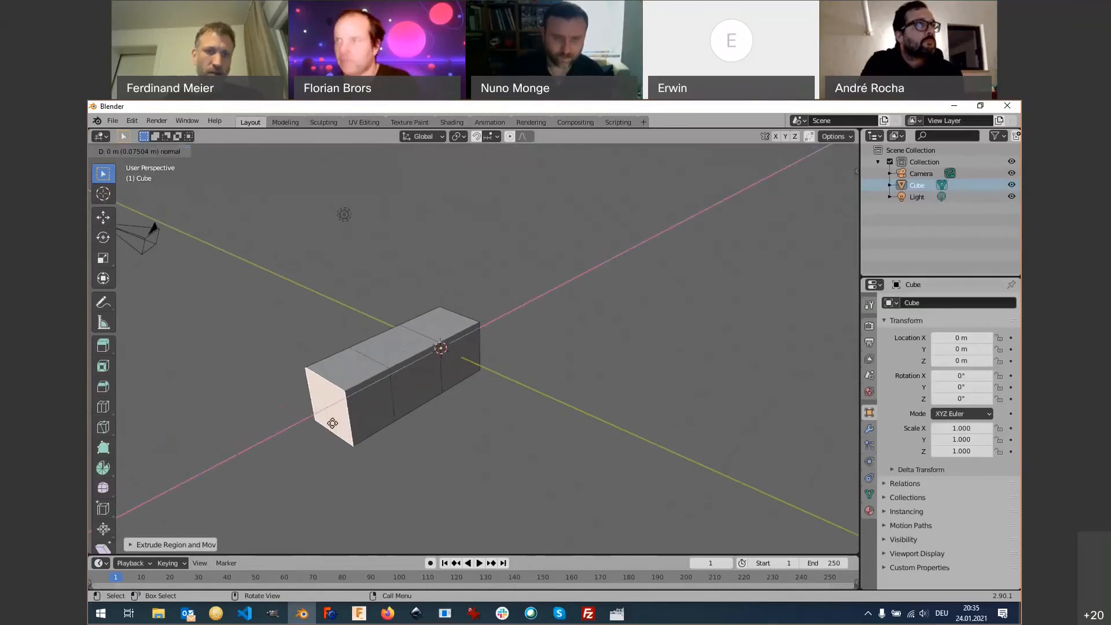
pyautogui.click(276, 458)
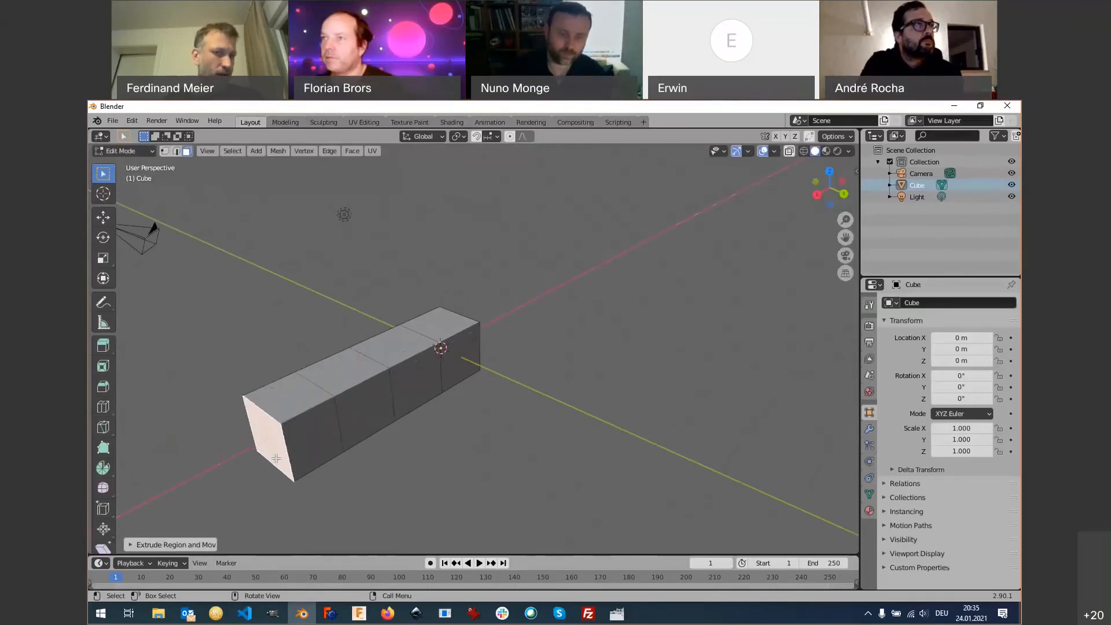
pyautogui.press('e')
pyautogui.click(428, 445)
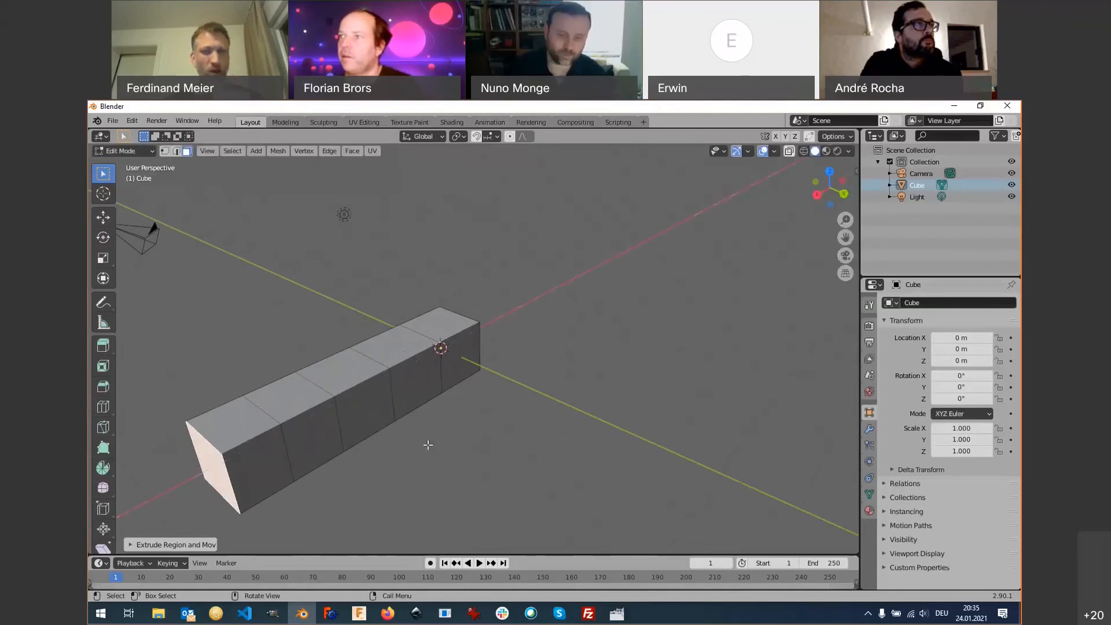
# Extrude two side faces of the bar outward into side blocks.
pyautogui.click(427, 410)
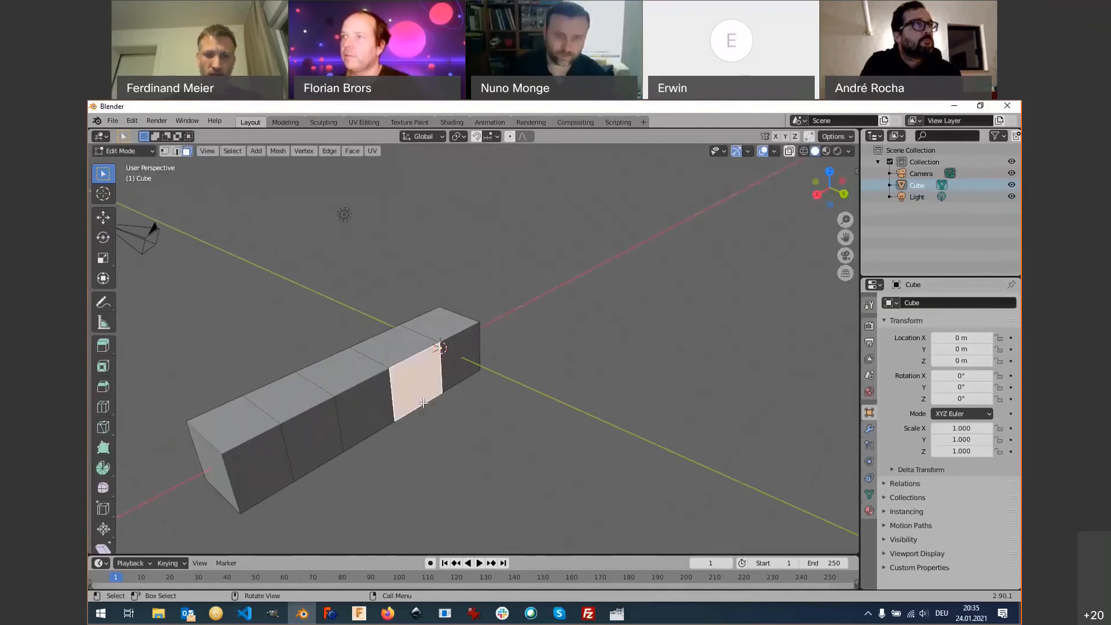
pyautogui.press('e')
pyautogui.click(479, 434)
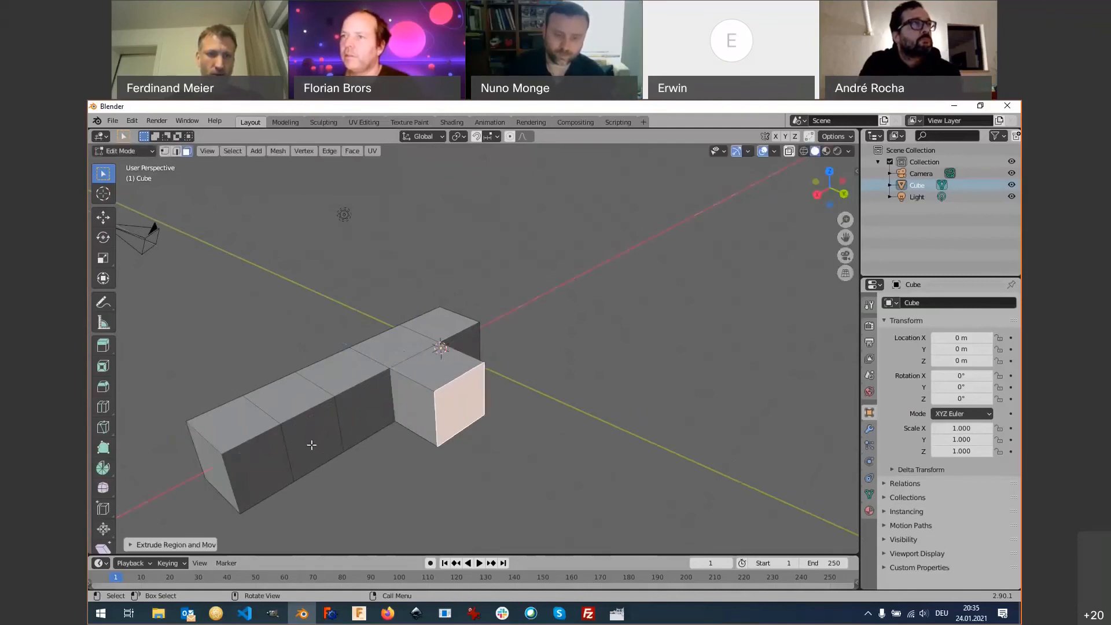
pyautogui.click(312, 445)
pyautogui.press('e')
pyautogui.click(353, 472)
# Extrude a bar segment's top face upward into a raised column.
pyautogui.click(348, 354)
pyautogui.press('e')
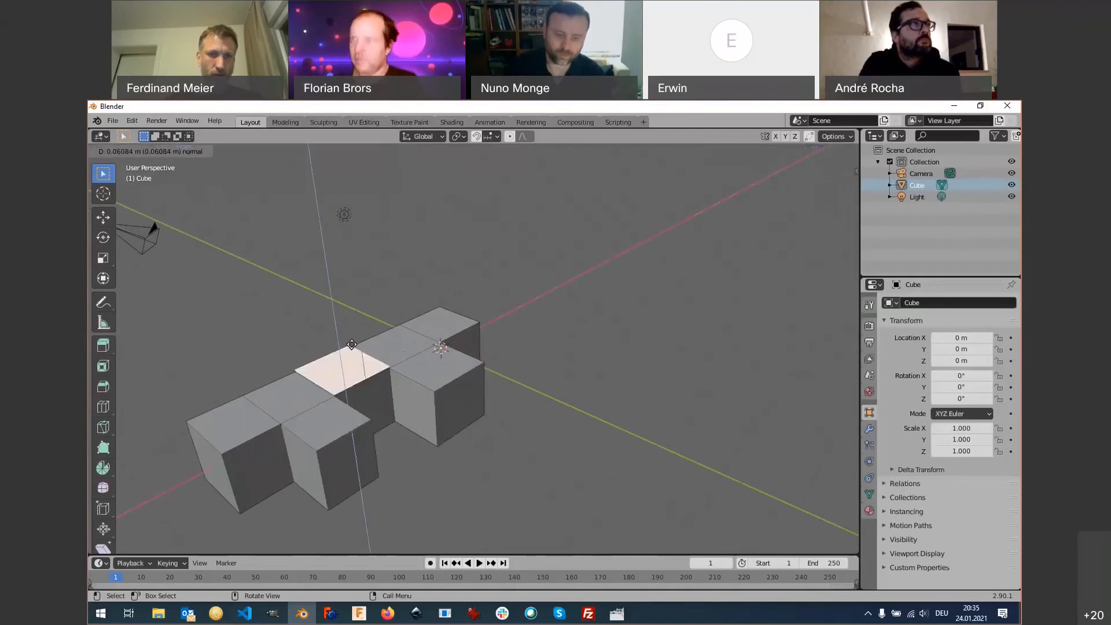
pyautogui.click(347, 281)
# Extrude a segment's front face out 2 units.
pyautogui.moveTo(400, 414); pyautogui.dragTo(451, 391, button='middle')
pyautogui.click(455, 398)
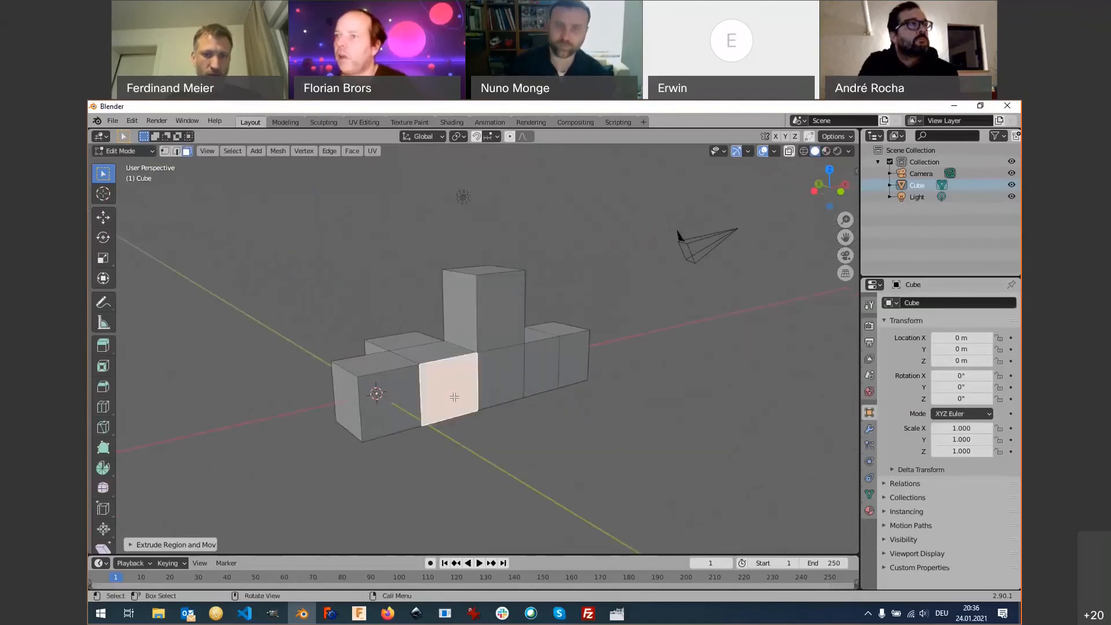
pyautogui.write('e')
pyautogui.write('2')
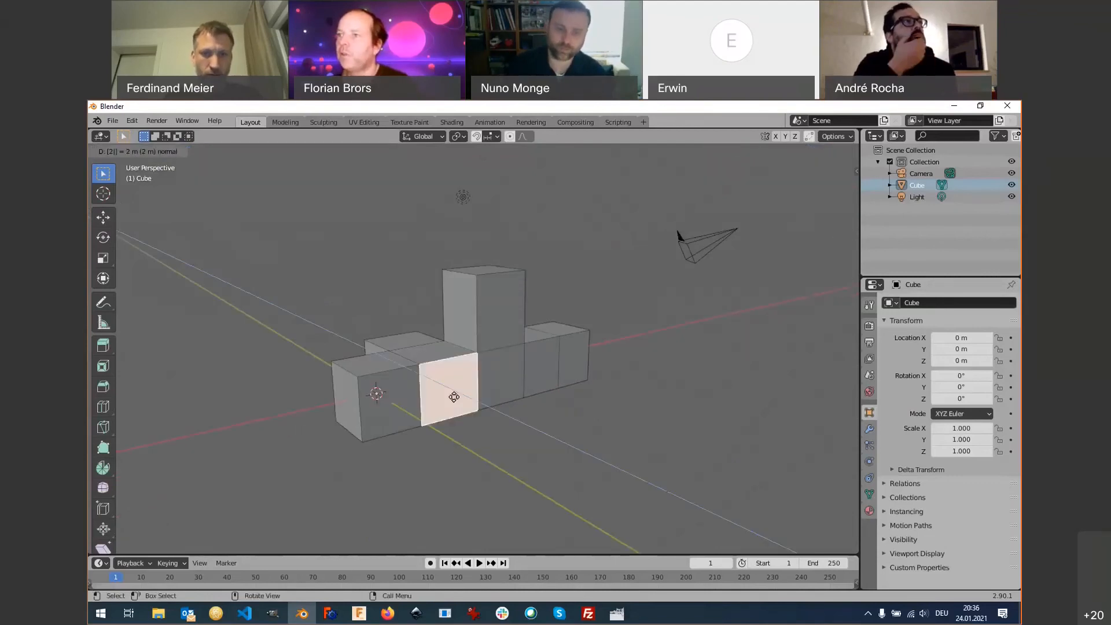
pyautogui.press('Return')
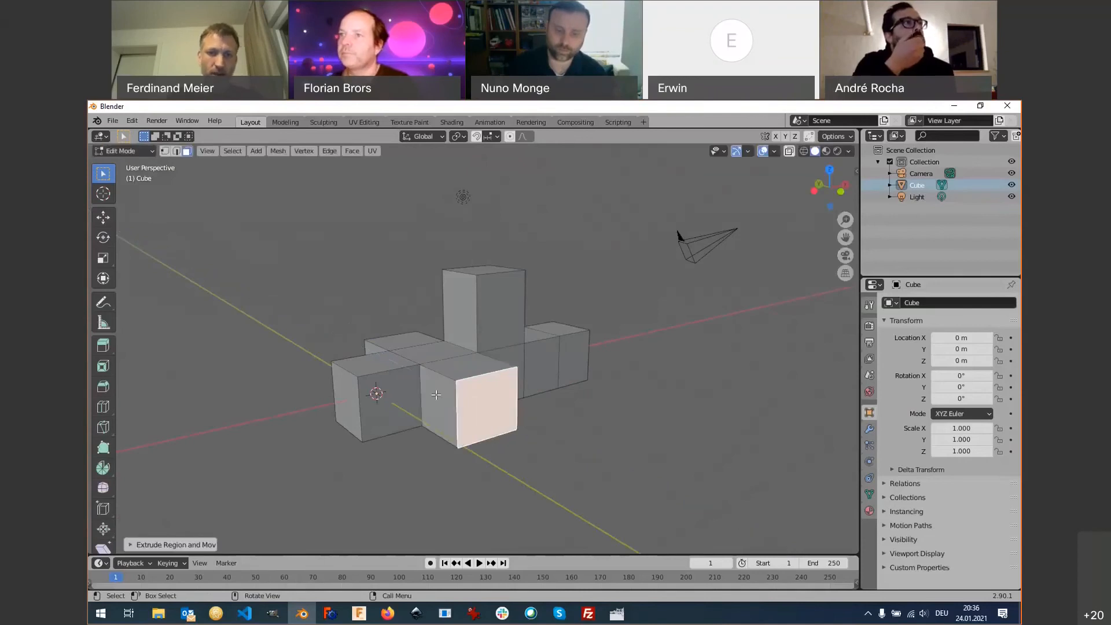
# Extrude that face another 1 unit and scale its end face down to taper it.
pyautogui.moveTo(436, 395); pyautogui.dragTo(464, 435, button='middle')
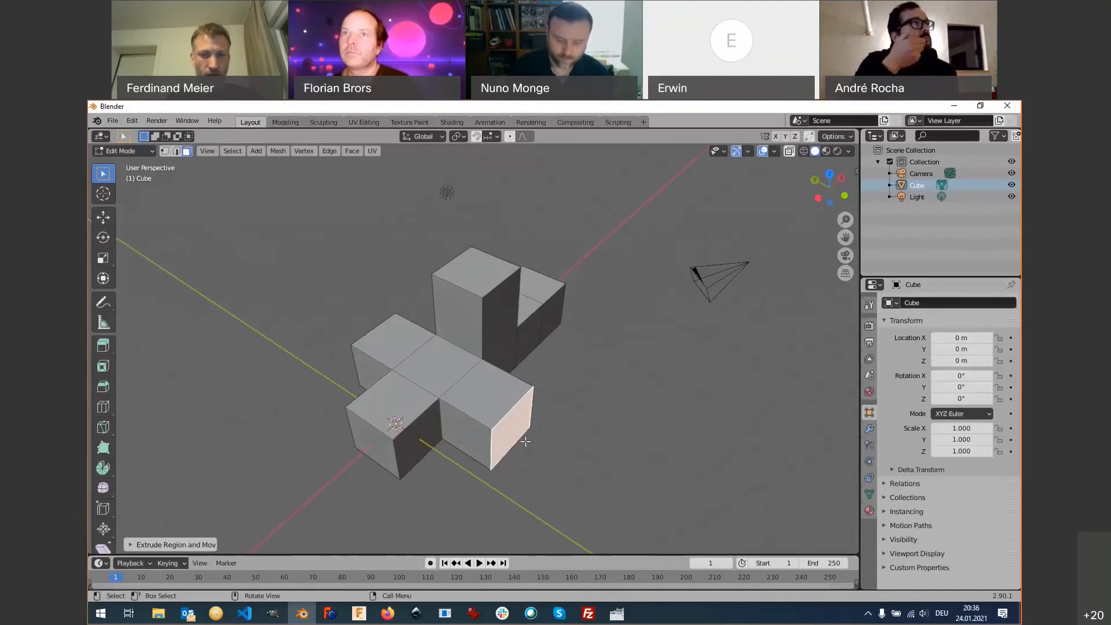
pyautogui.press('e')
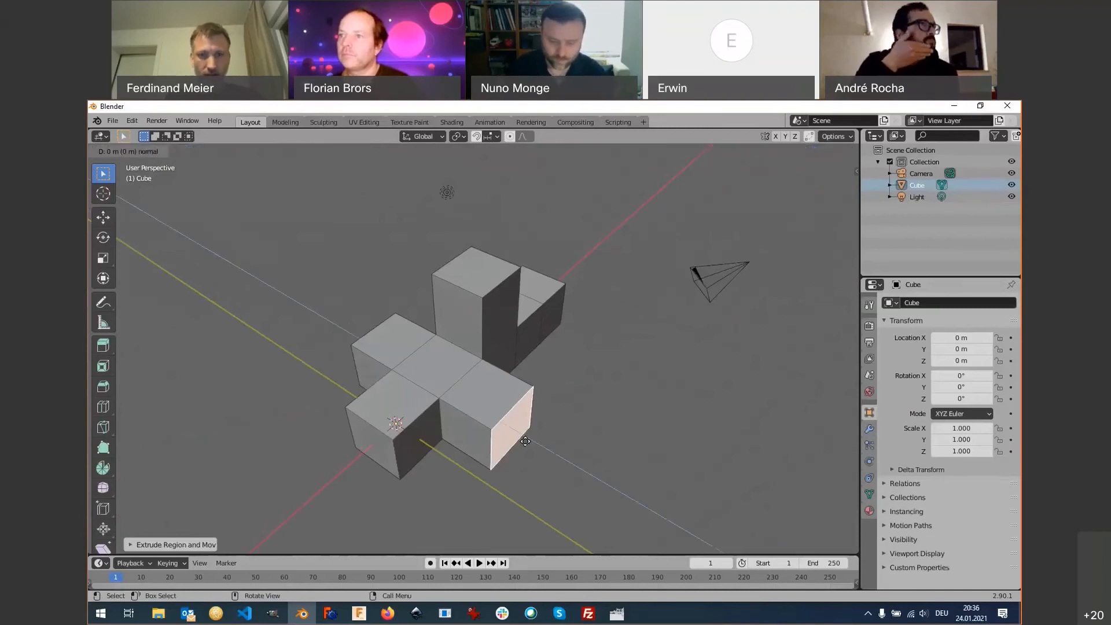
pyautogui.write('1')
pyautogui.press('Return')
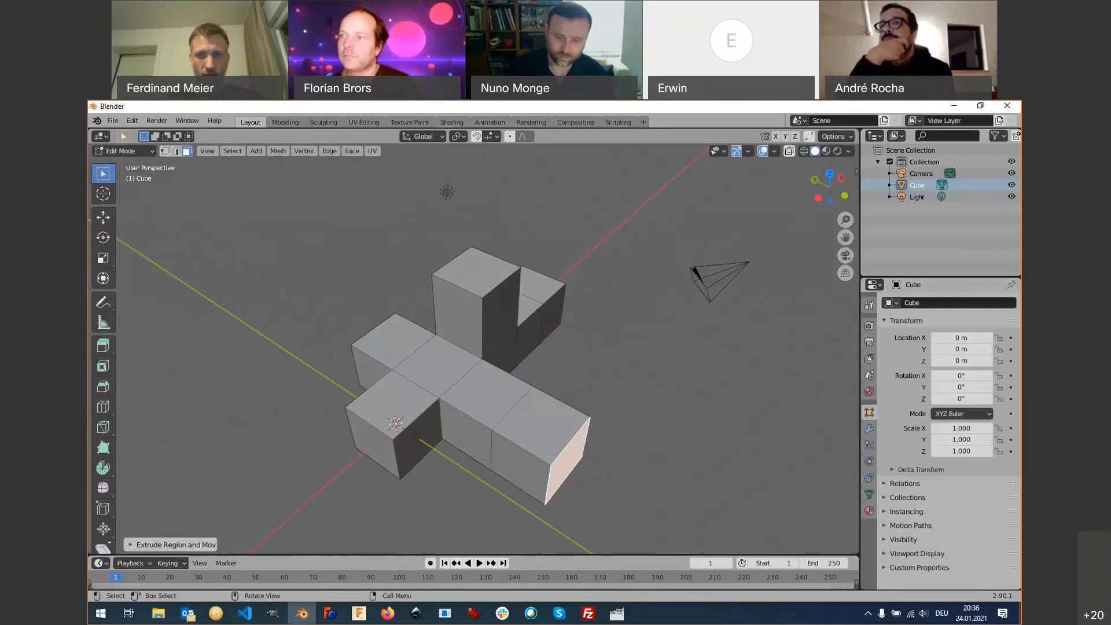
pyautogui.press('s')
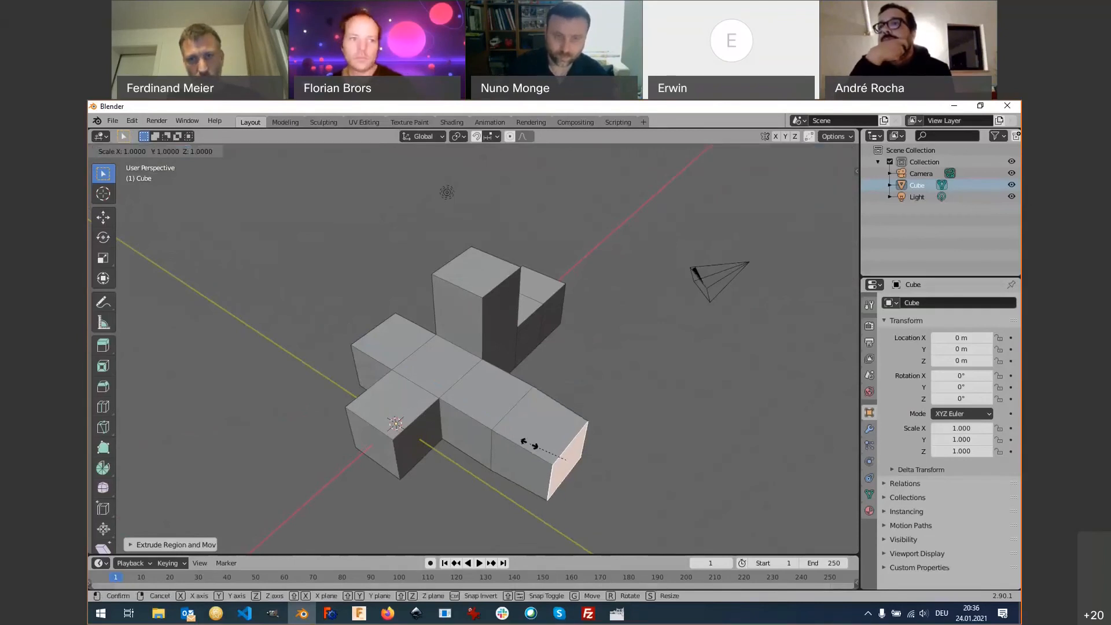
pyautogui.click(553, 458)
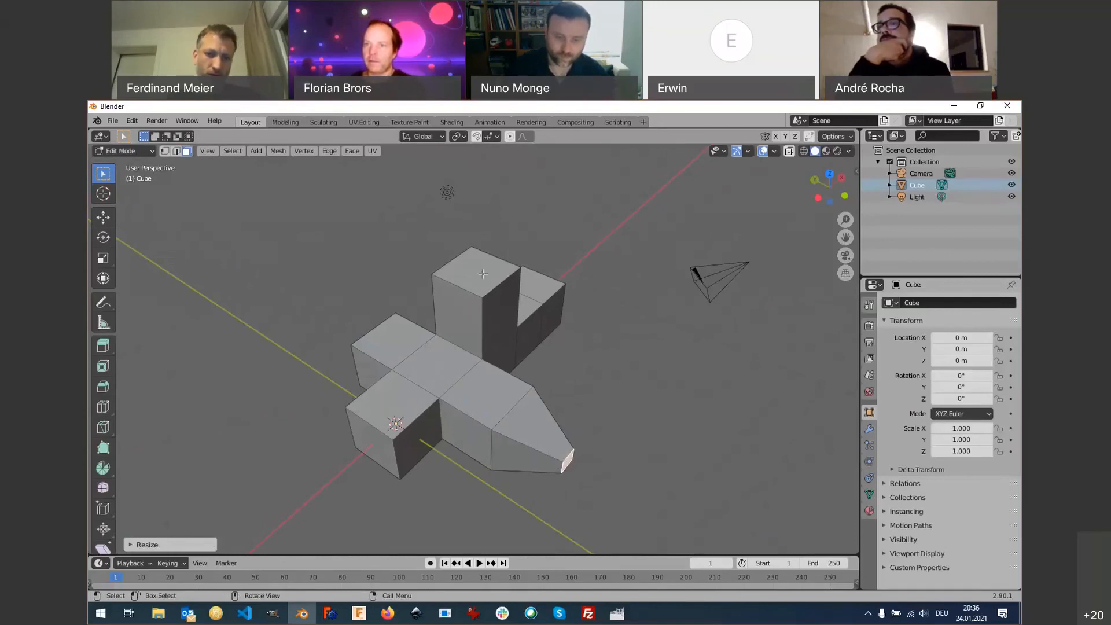
# Extrude the tower's top face upward and twist it 45 degrees around Z.
pyautogui.click(473, 295)
pyautogui.press('e')
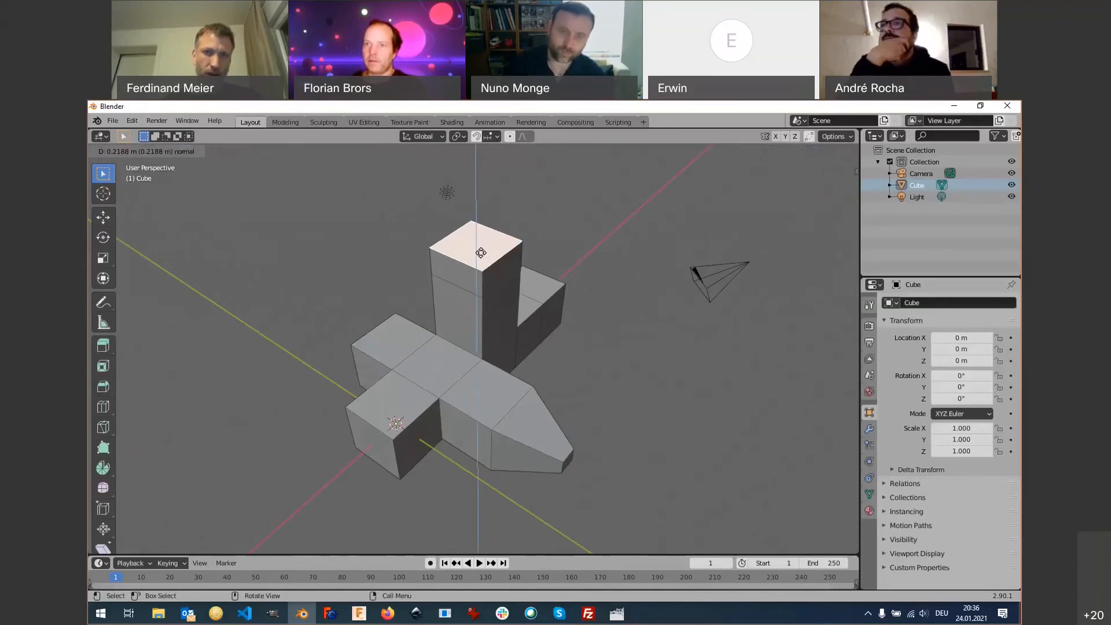
pyautogui.click(485, 239)
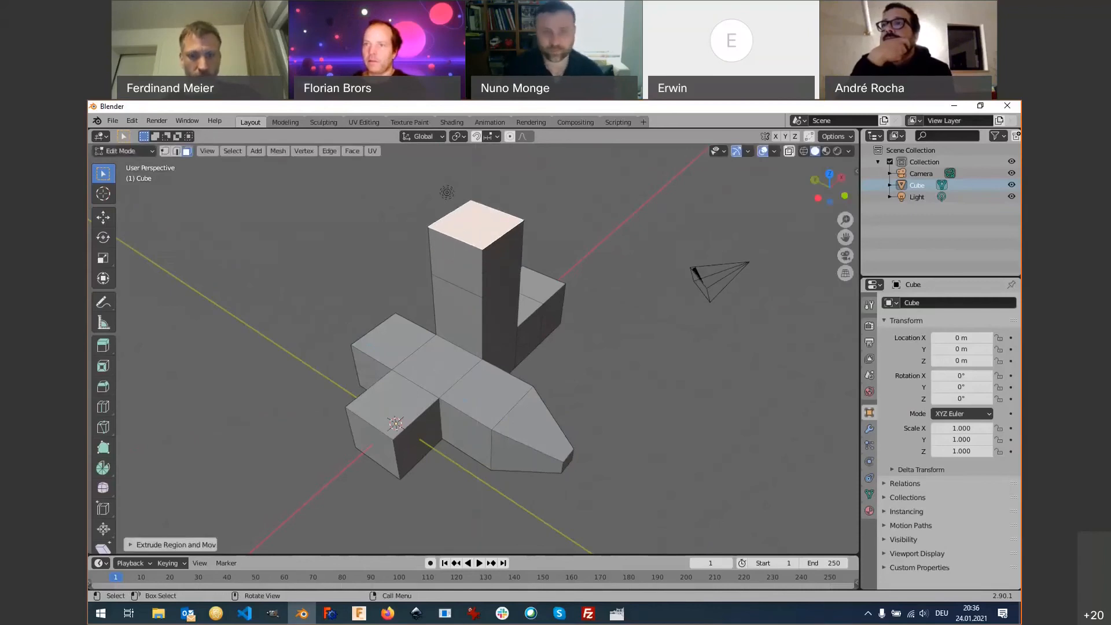
pyautogui.write('rz45')
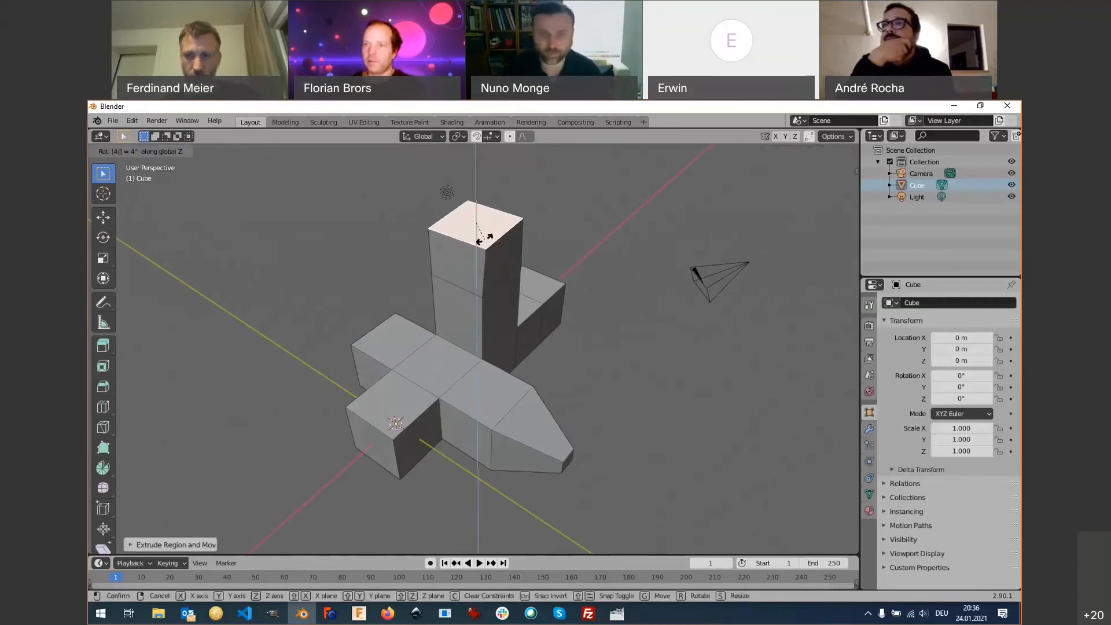
pyautogui.press('Return')
# Extrude the top face upward again and twist it around the Z axis.
pyautogui.moveTo(409, 301); pyautogui.dragTo(524, 300, button='middle')
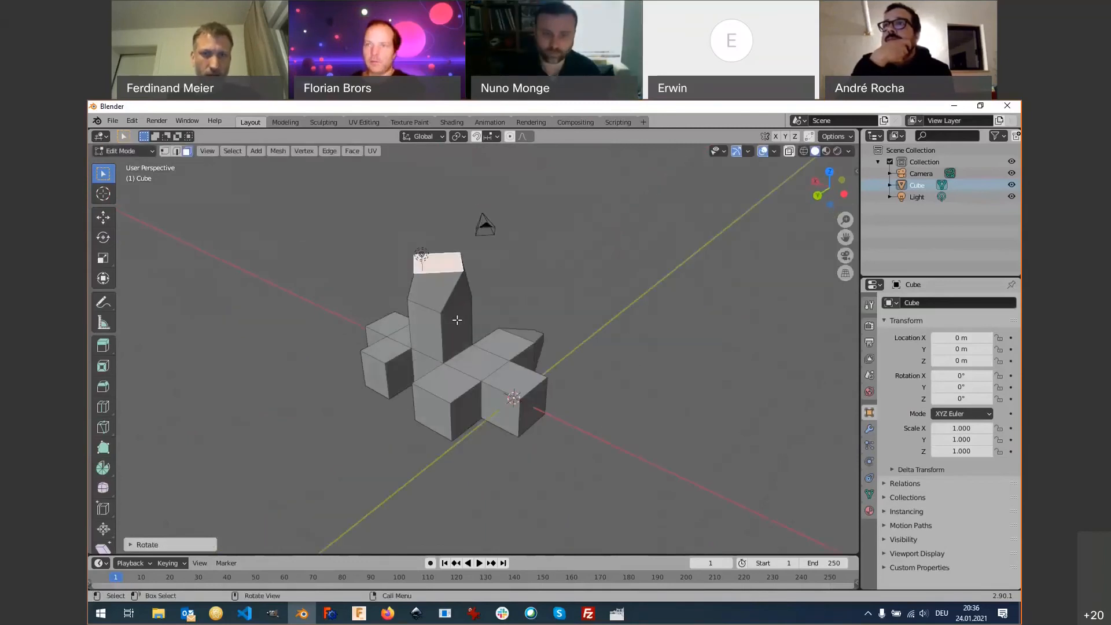
pyautogui.press('e')
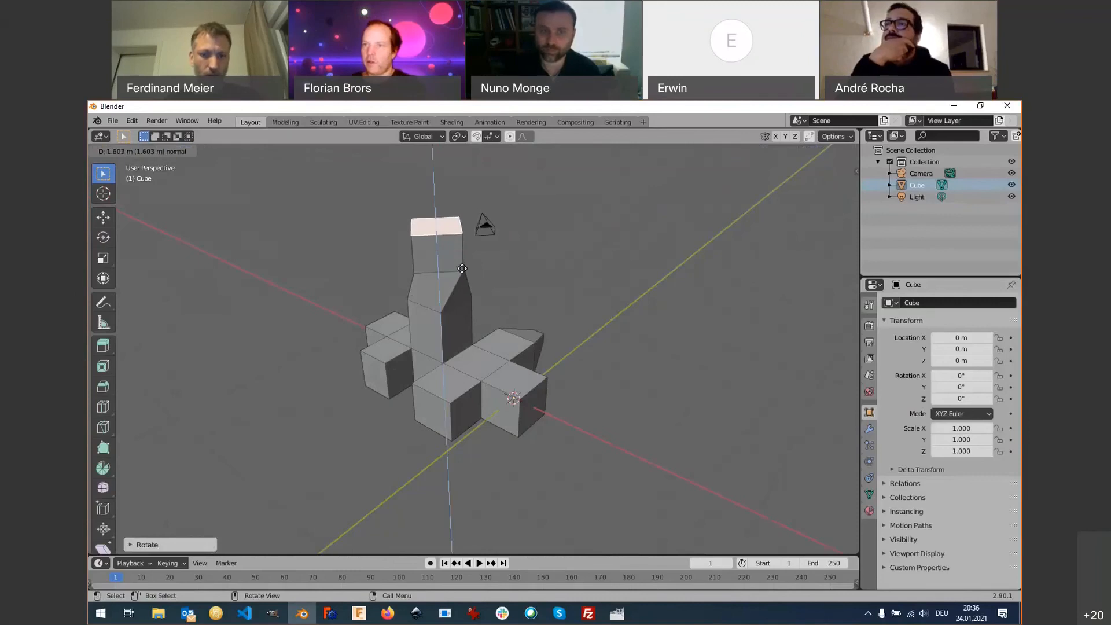
pyautogui.click(463, 267)
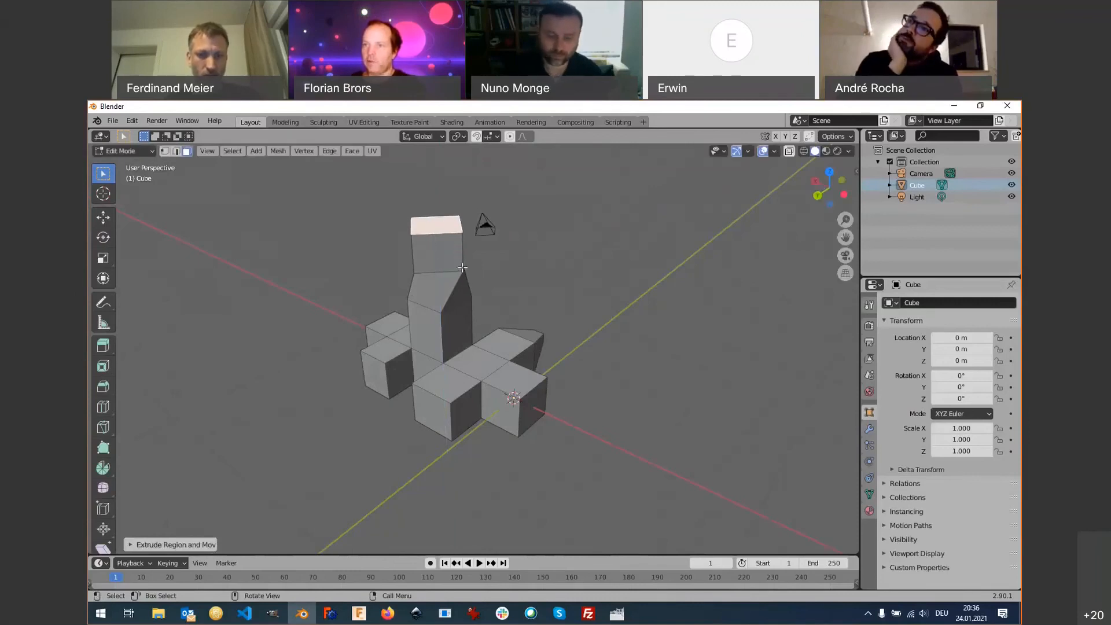
pyautogui.press('r')
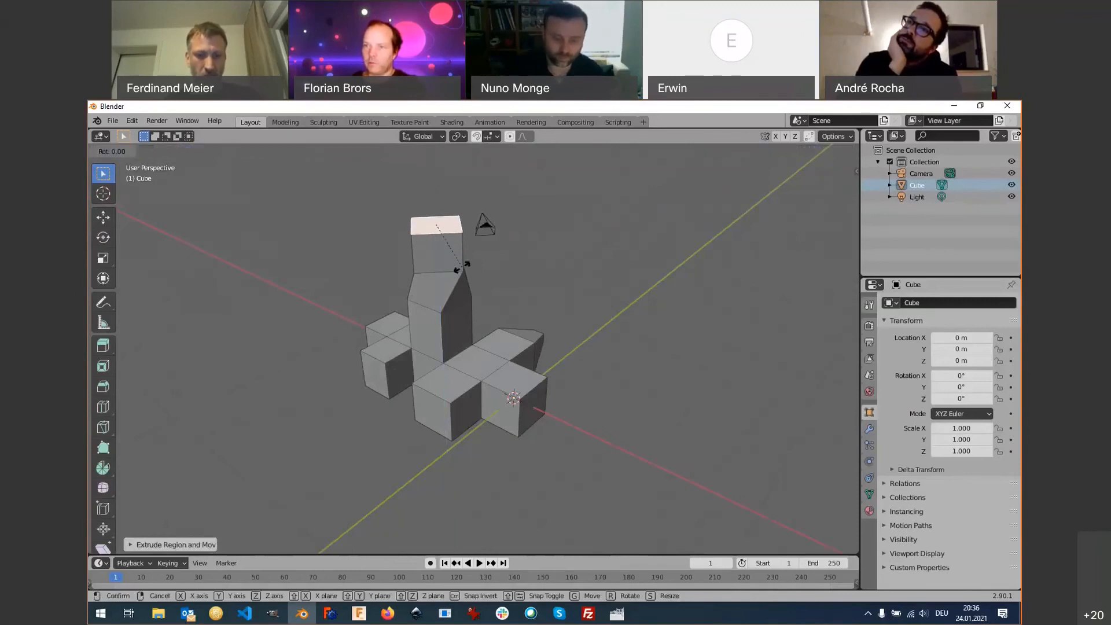
pyautogui.press('z')
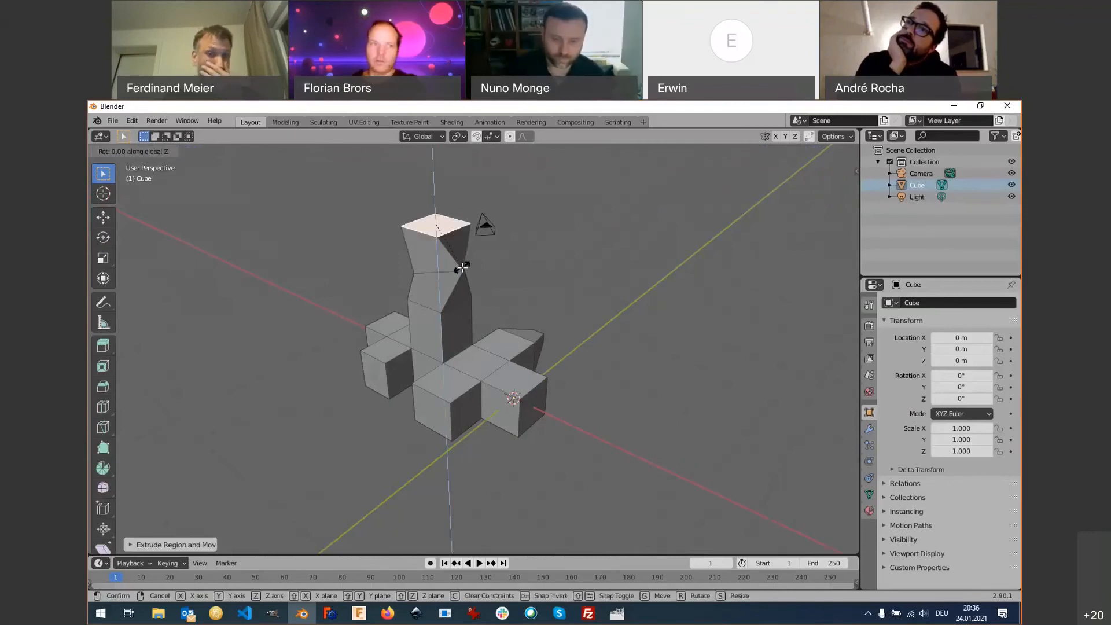
pyautogui.click(462, 267)
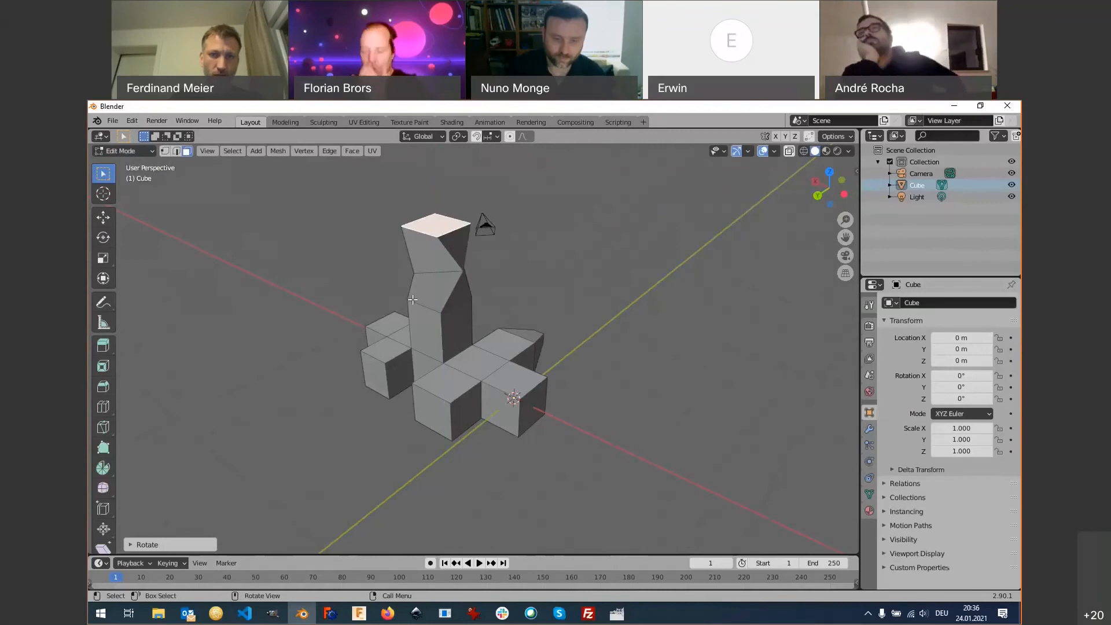
# Extrude the tower's triangular face outward and scale its end to a point, forming a wing.
pyautogui.moveTo(462, 267); pyautogui.dragTo(243, 303, button='middle')
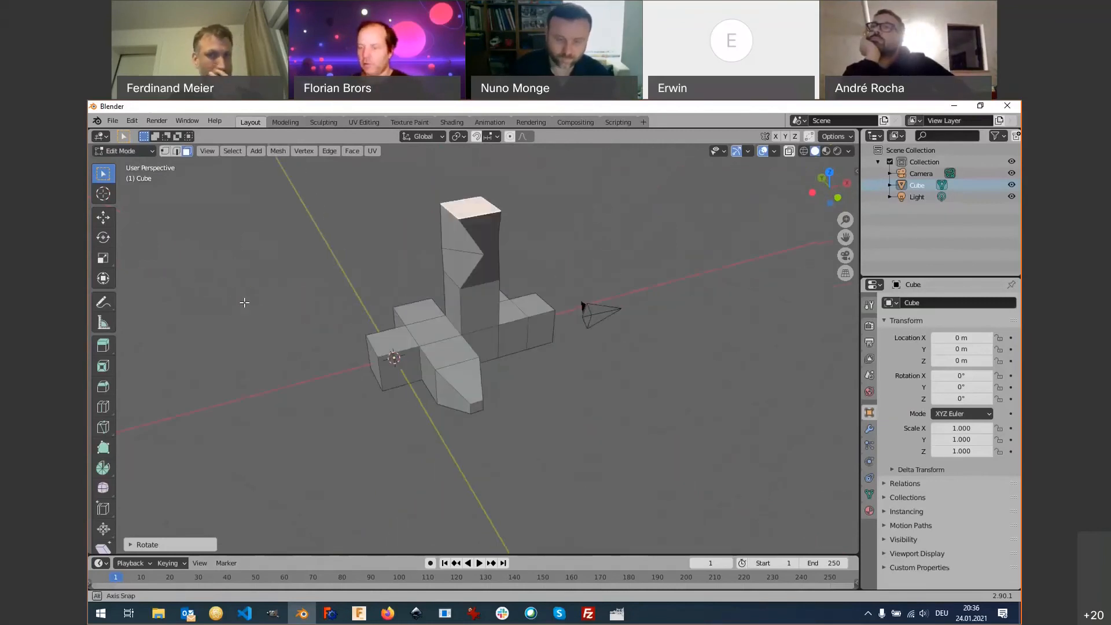
pyautogui.click(453, 257)
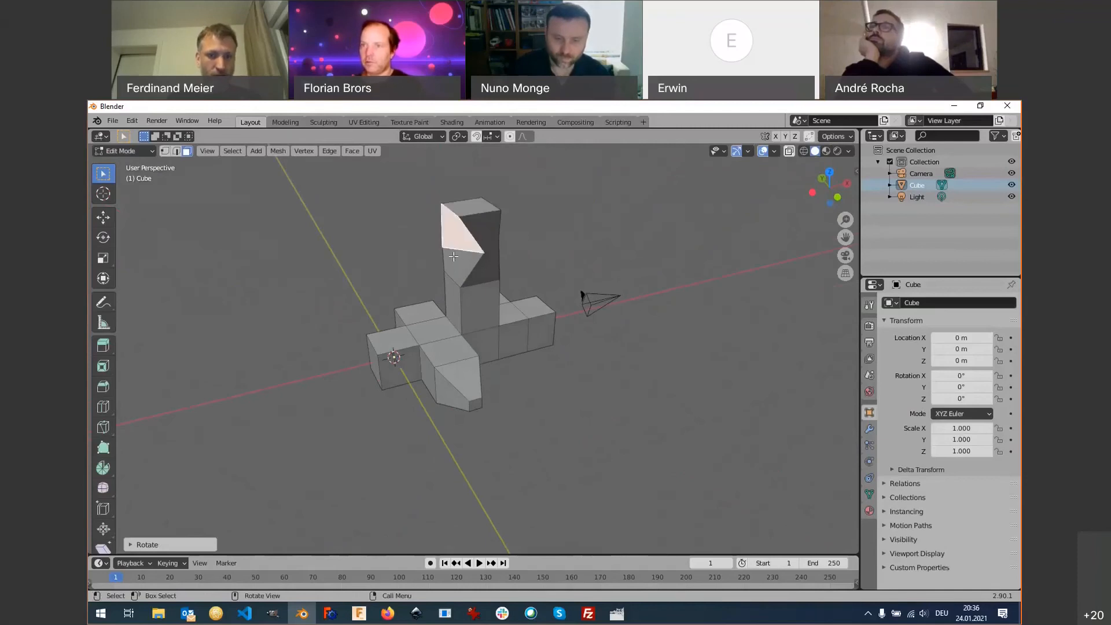
pyautogui.press('e')
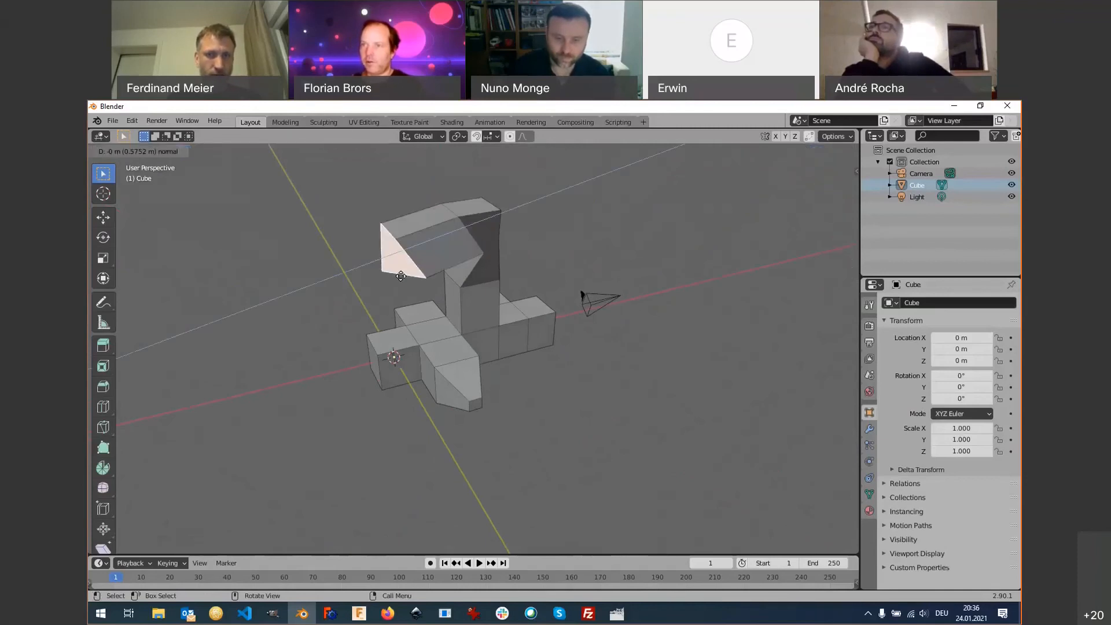
pyautogui.click(401, 277)
pyautogui.moveTo(400, 276); pyautogui.dragTo(545, 334, button='middle')
pyautogui.press('s')
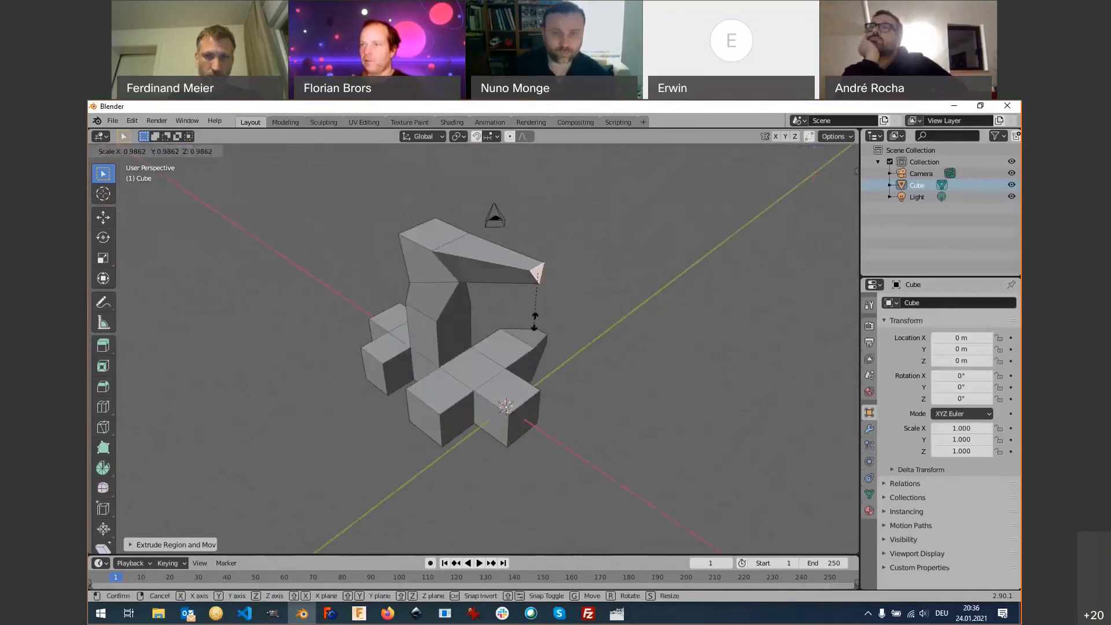
pyautogui.click(486, 303)
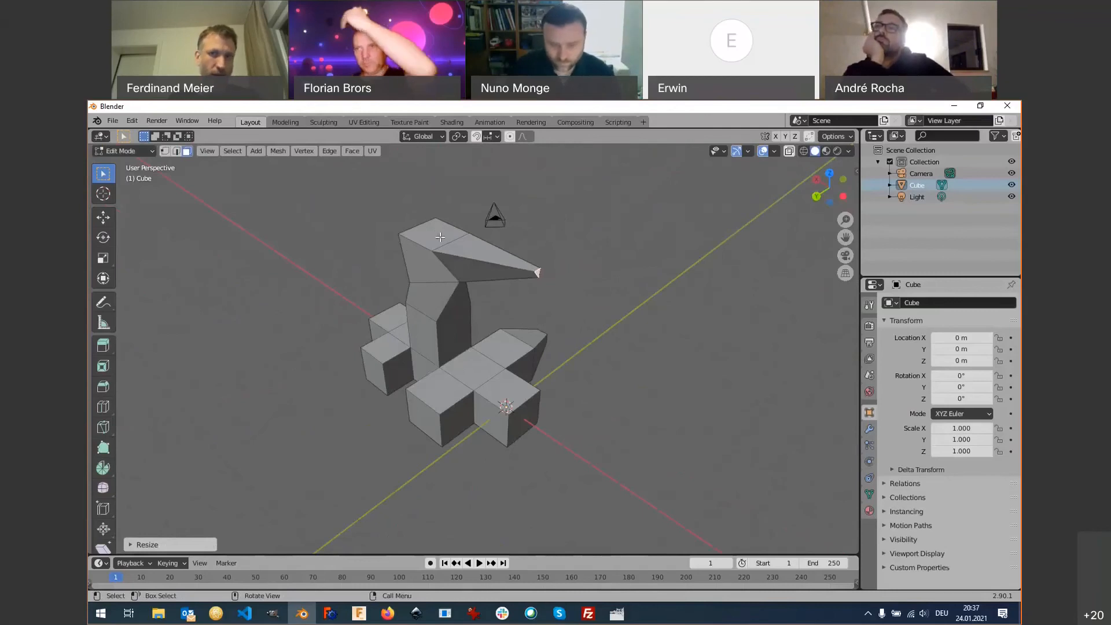
# Scale the mesh's top face up slightly.
pyautogui.click(433, 233)
pyautogui.press('s')
pyautogui.click(397, 330)
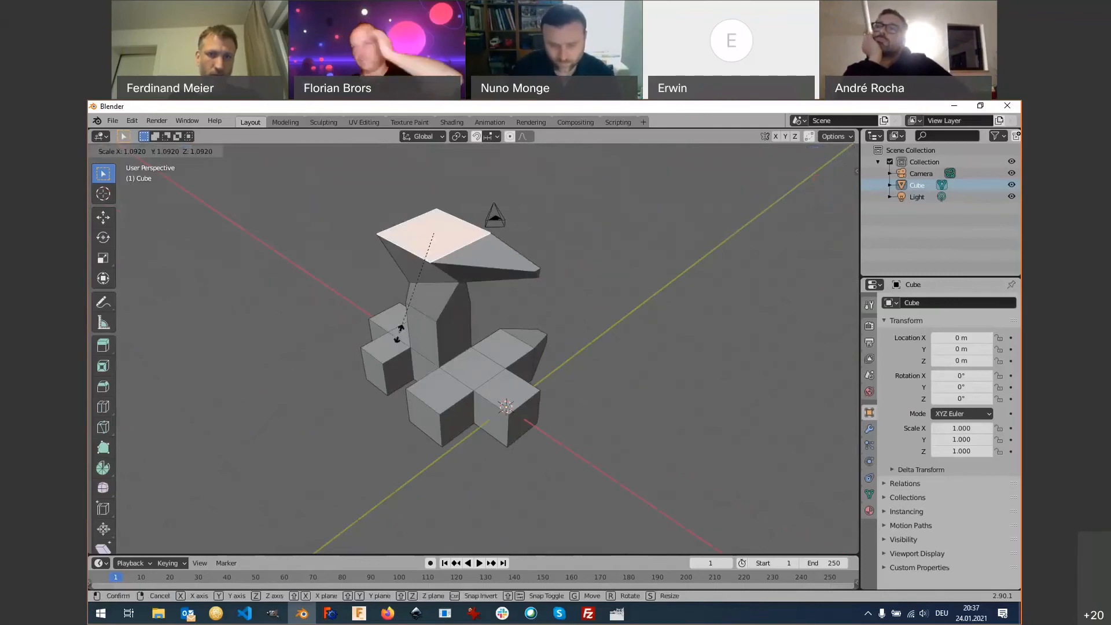
# In Edge select mode, pull the top face's front edge upward into a thin flap.
pyautogui.moveTo(397, 330); pyautogui.dragTo(511, 333, button='middle')
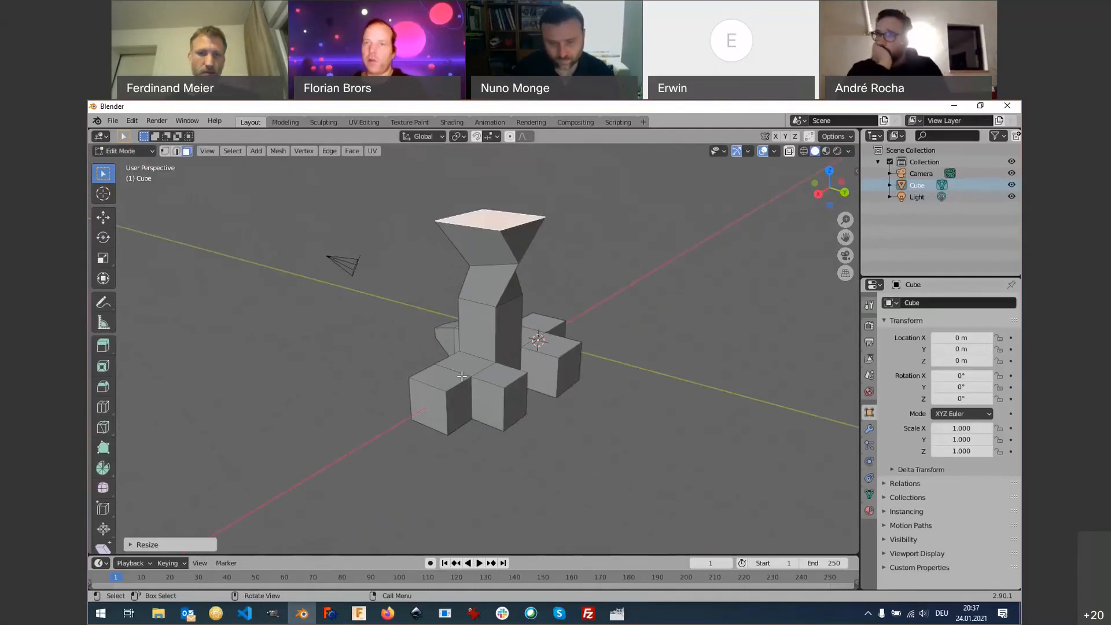
pyautogui.click(176, 151)
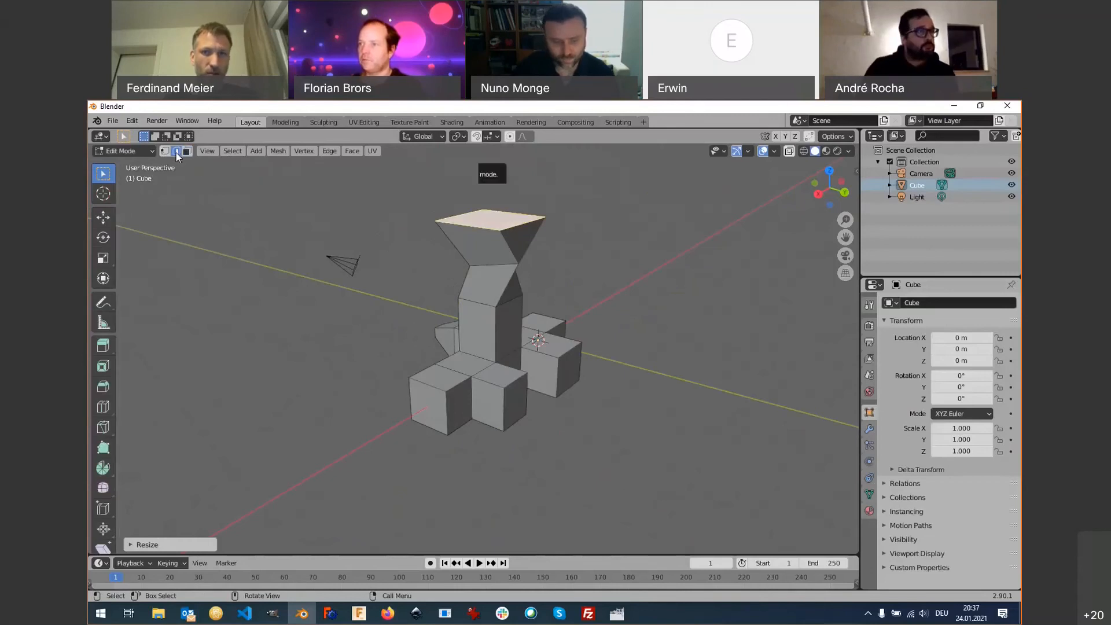
pyautogui.click(478, 232)
pyautogui.moveTo(488, 252); pyautogui.dragTo(463, 302, button='middle')
pyautogui.press('g')
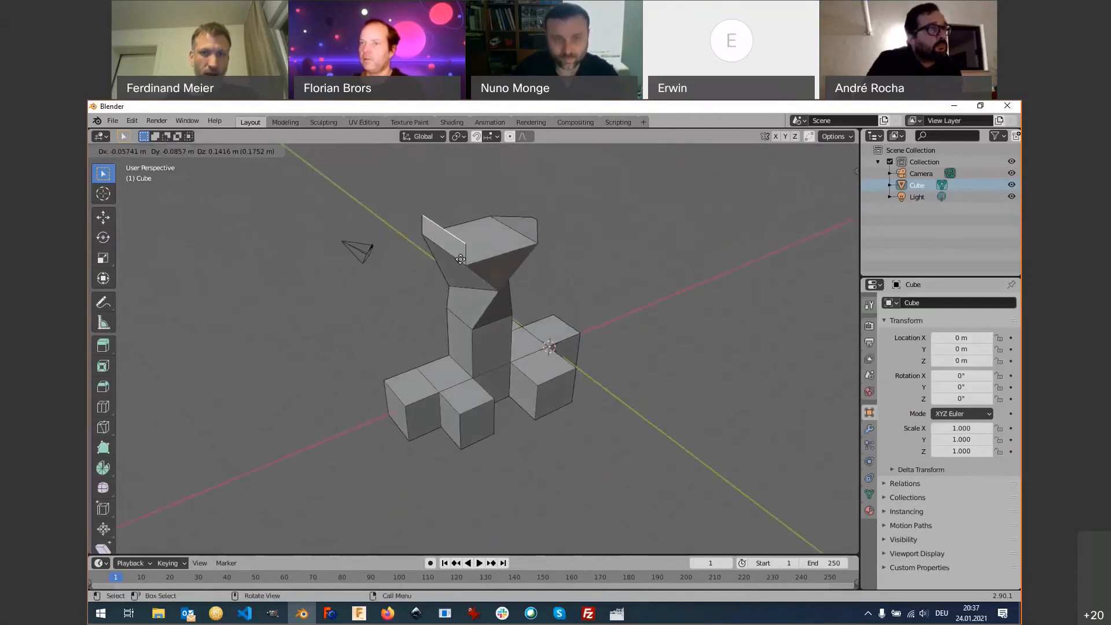
pyautogui.click(451, 210)
pyautogui.moveTo(467, 299); pyautogui.dragTo(486, 267, button='middle')
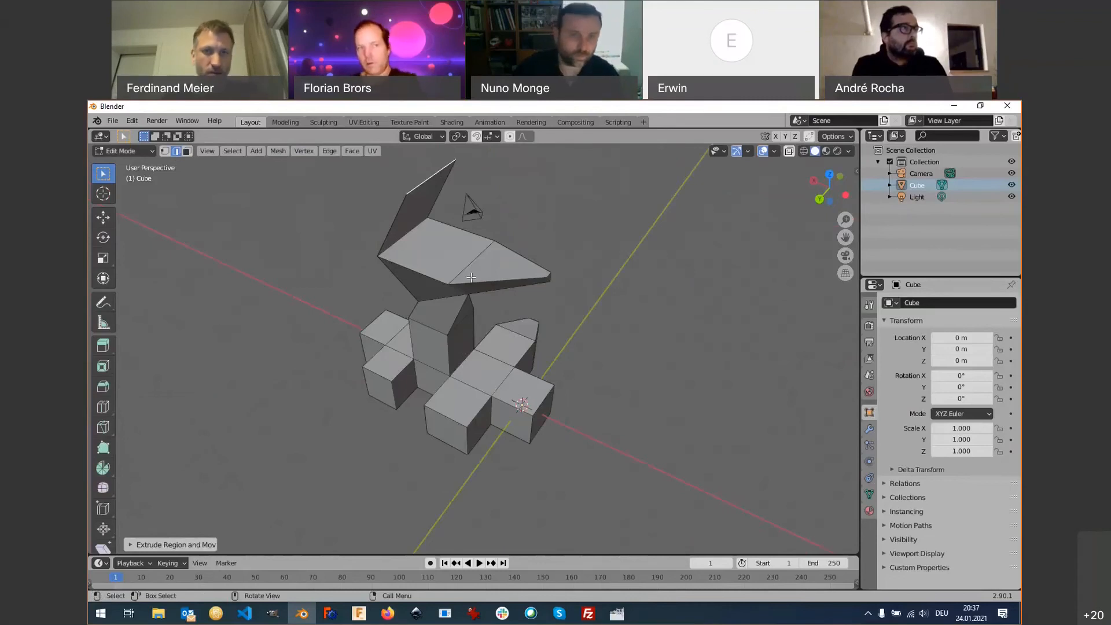
# In Vertex select mode, move the flap's corner vertex far to the left.
pyautogui.moveTo(471, 278); pyautogui.dragTo(396, 304, button='middle')
pyautogui.press('1')
pyautogui.click(399, 189)
pyautogui.click(400, 189)
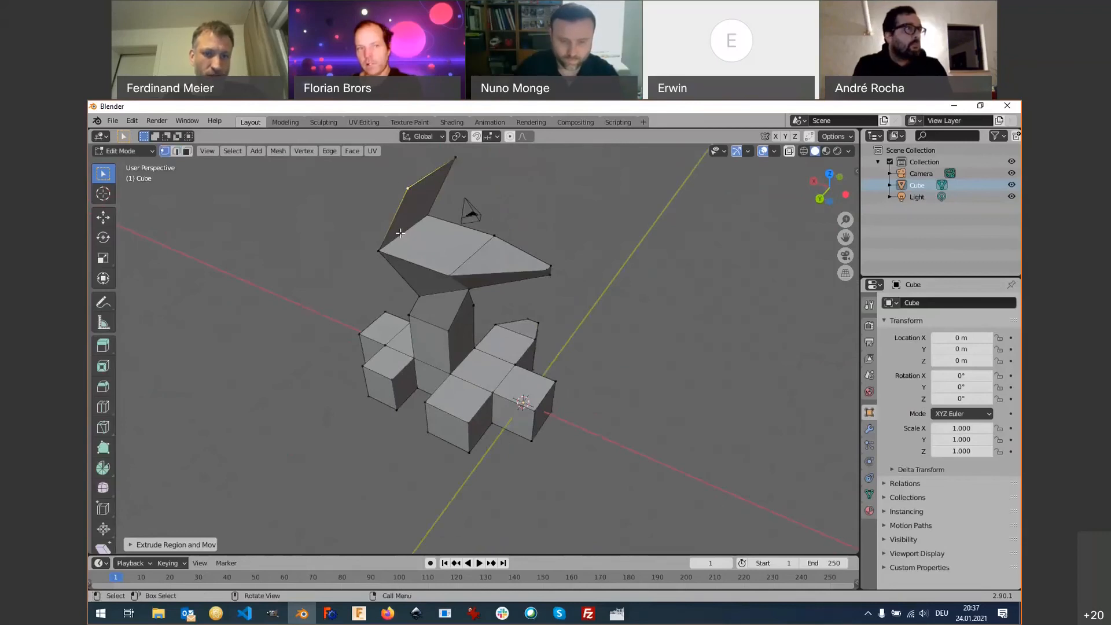
pyautogui.press('g')
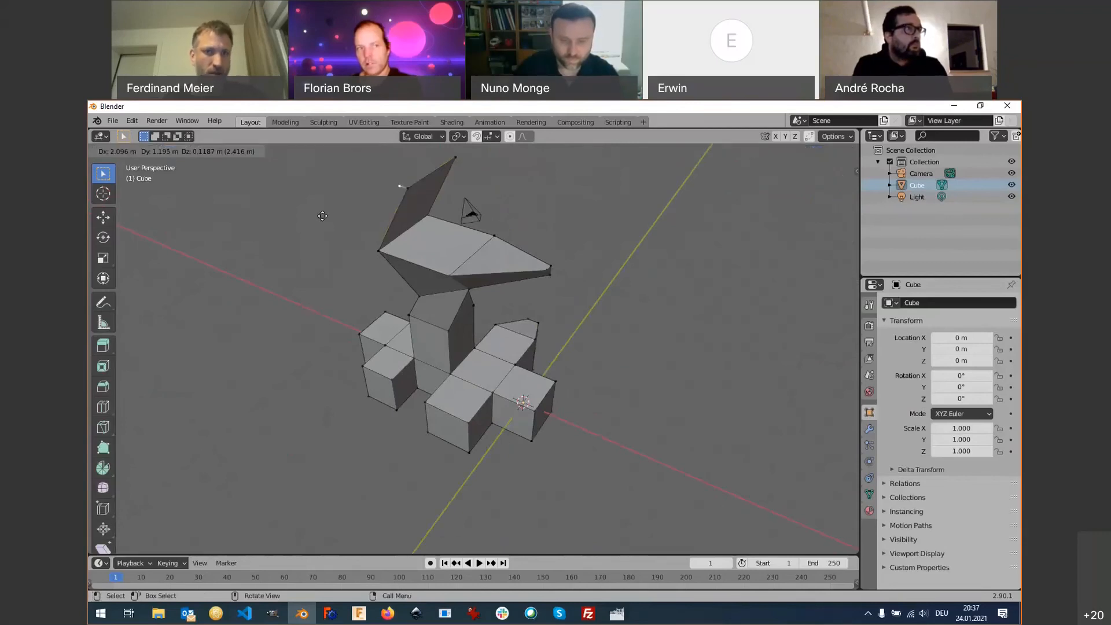
pyautogui.click(258, 214)
pyautogui.moveTo(257, 214); pyautogui.dragTo(344, 273, button='middle')
# Move the flap's top vertex left too, then select both moved vertices.
pyautogui.click(453, 182)
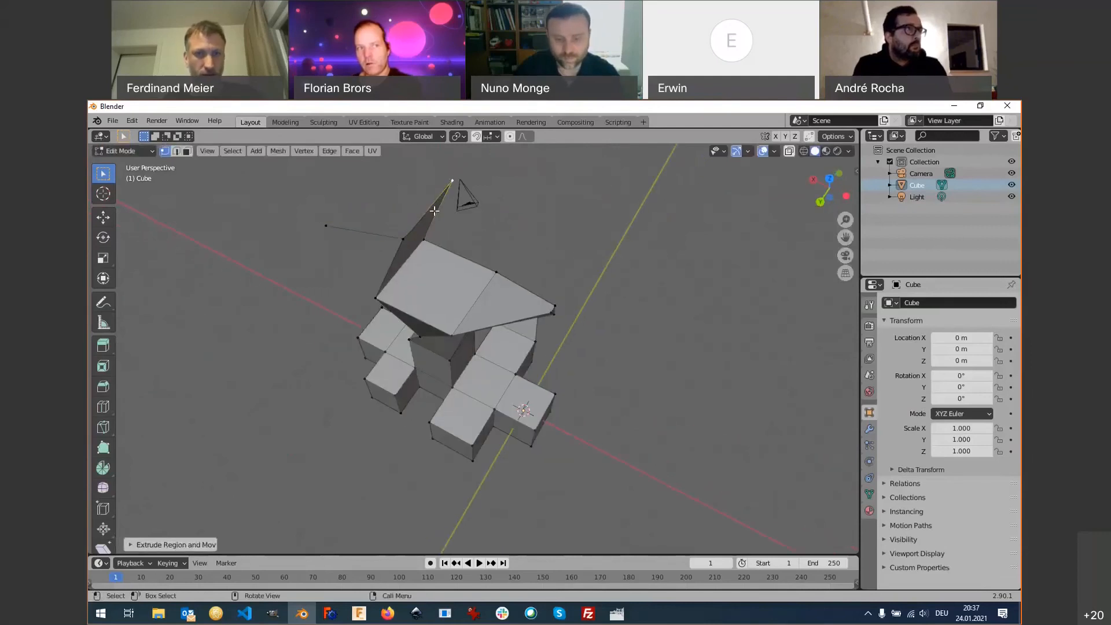
pyautogui.press('g')
pyautogui.click(348, 199)
pyautogui.moveTo(348, 199); pyautogui.dragTo(411, 279, button='middle')
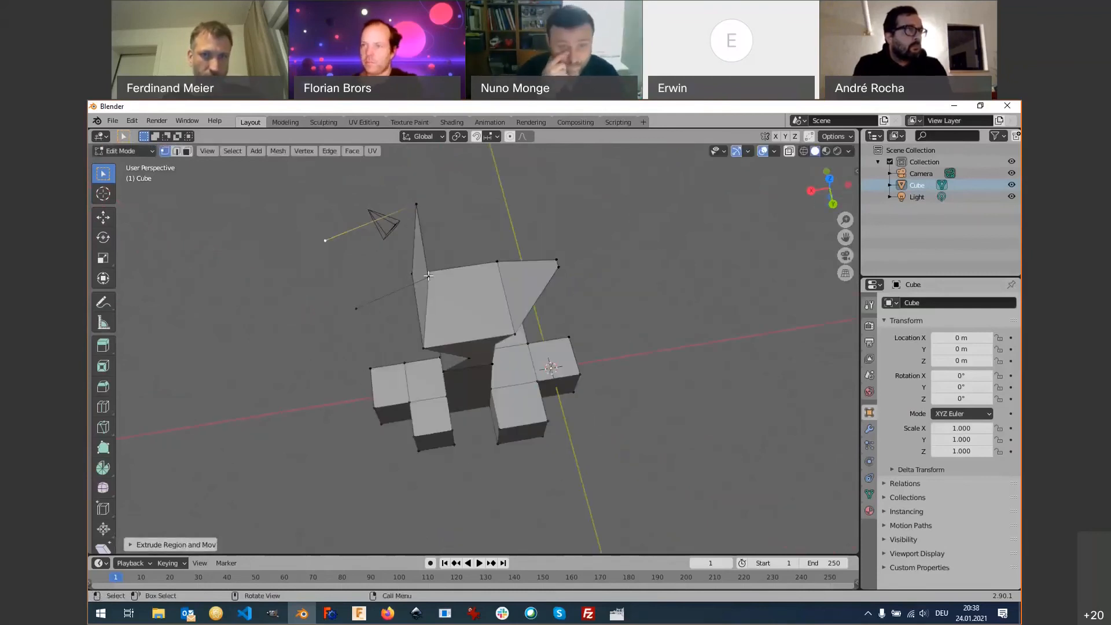
pyautogui.keyDown('shift'); pyautogui.click(429, 276); pyautogui.keyUp('shift')
pyautogui.keyDown('shift'); pyautogui.click(416, 204); pyautogui.keyUp('shift')
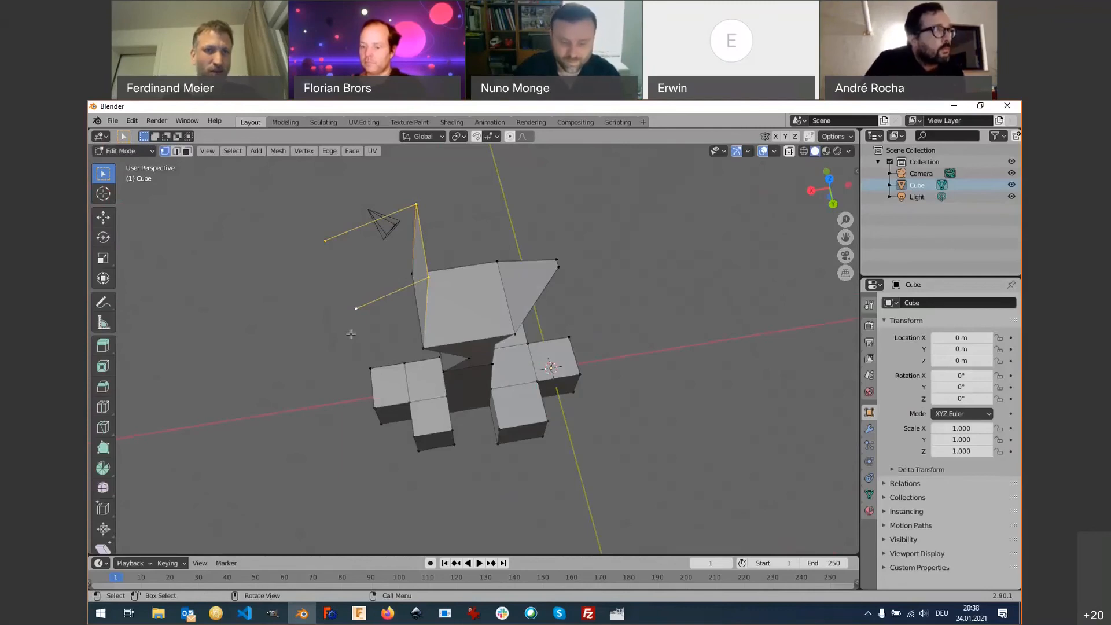
# Fill a face between the selected vertices with Vertex > New Edge/Face from Vertices.
pyautogui.click(278, 152)
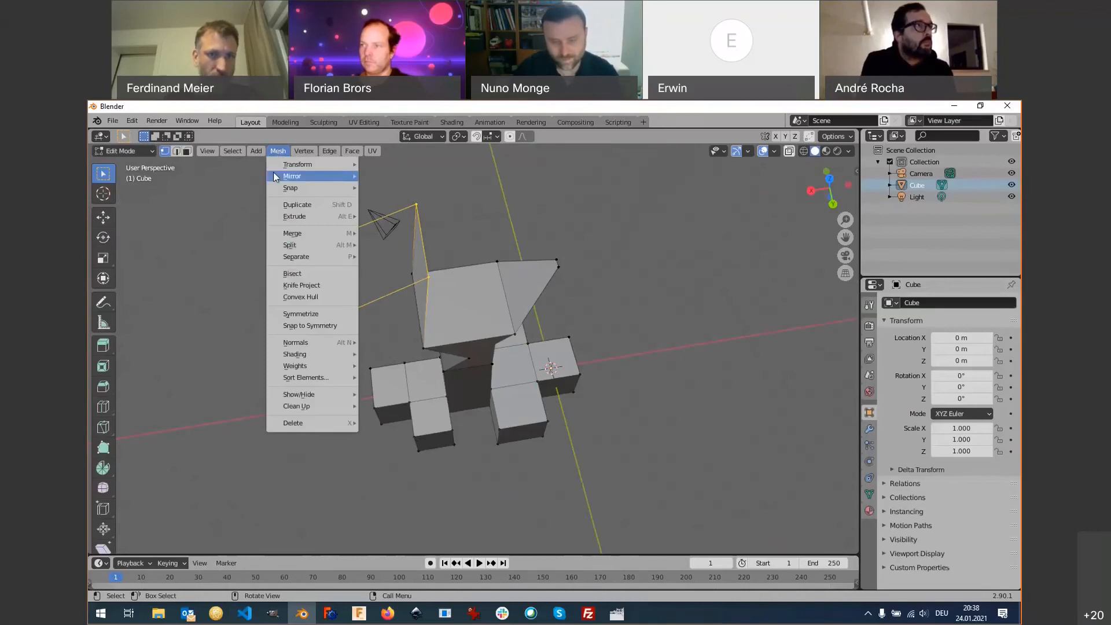
pyautogui.moveTo(291, 188)
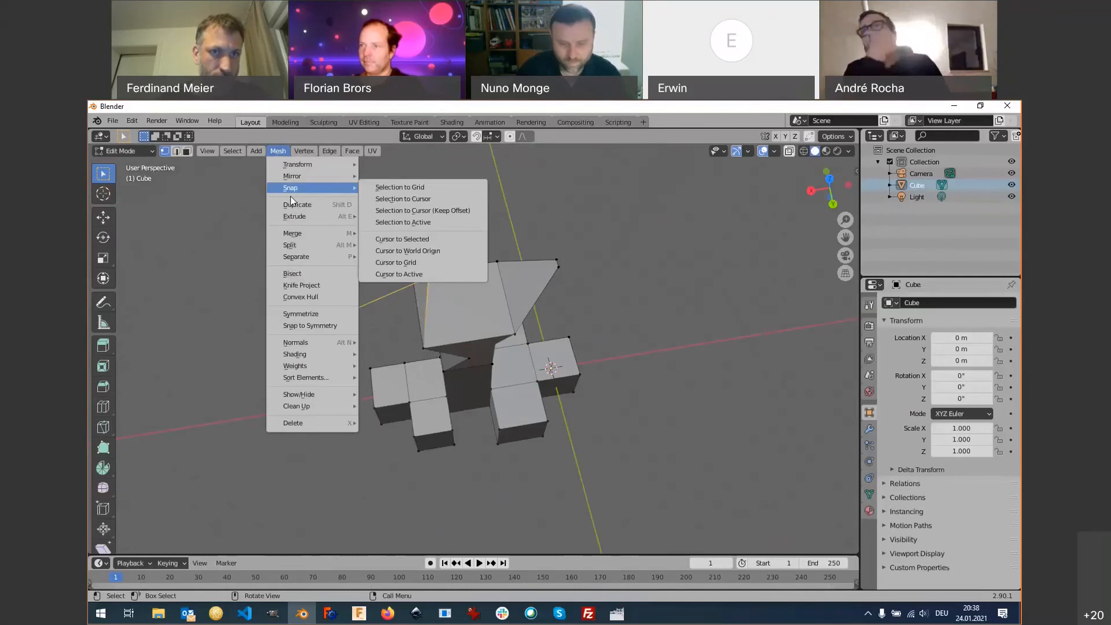
pyautogui.moveTo(311, 237)
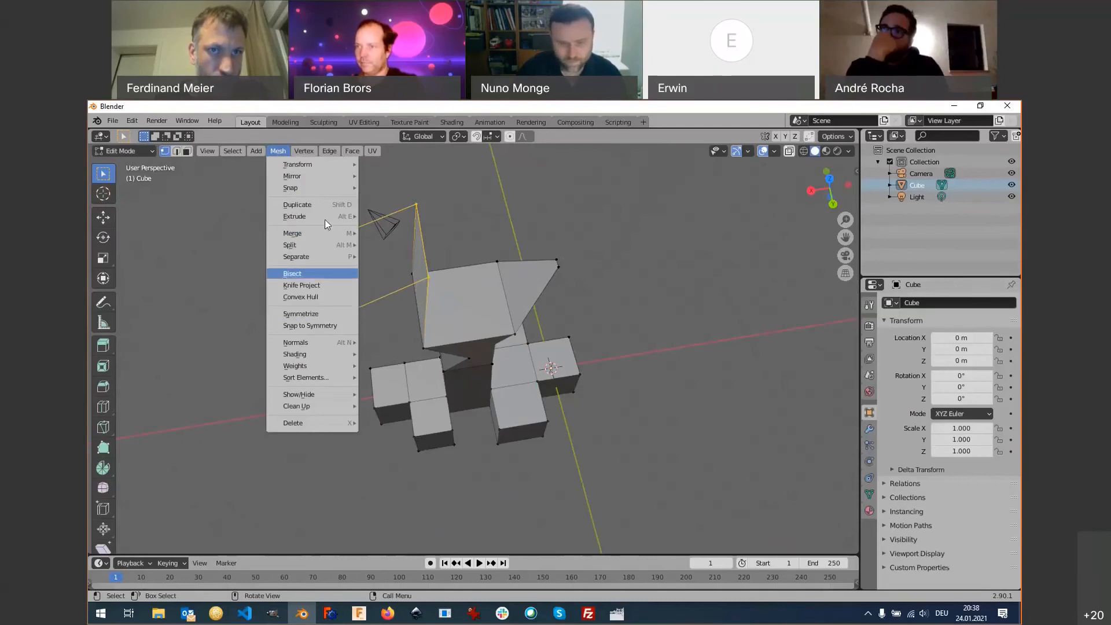
pyautogui.click(304, 150)
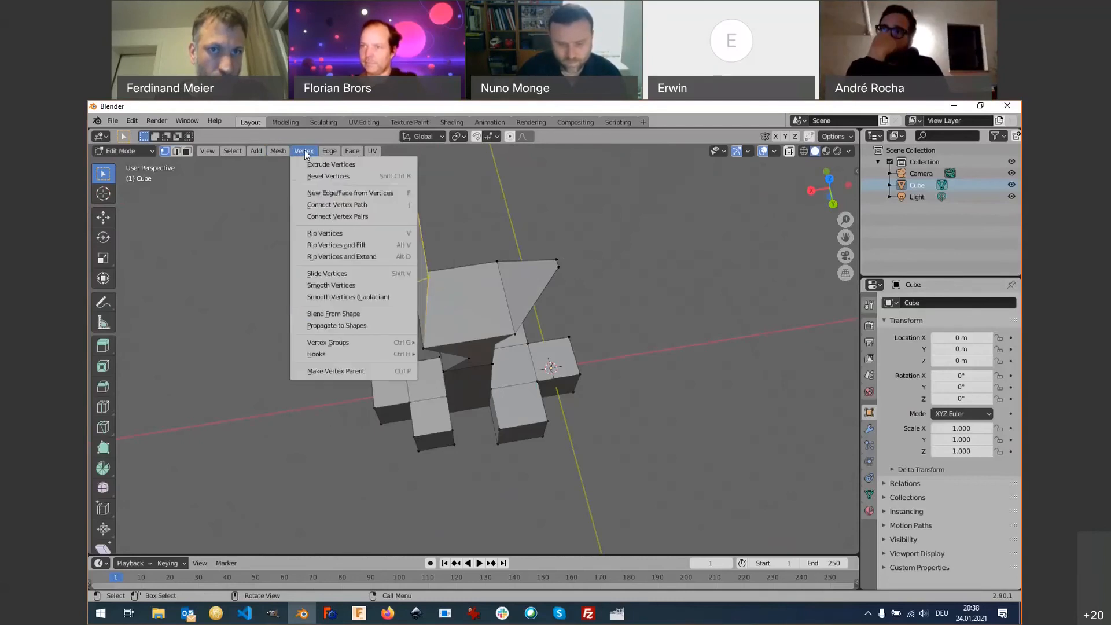
pyautogui.moveTo(359, 152)
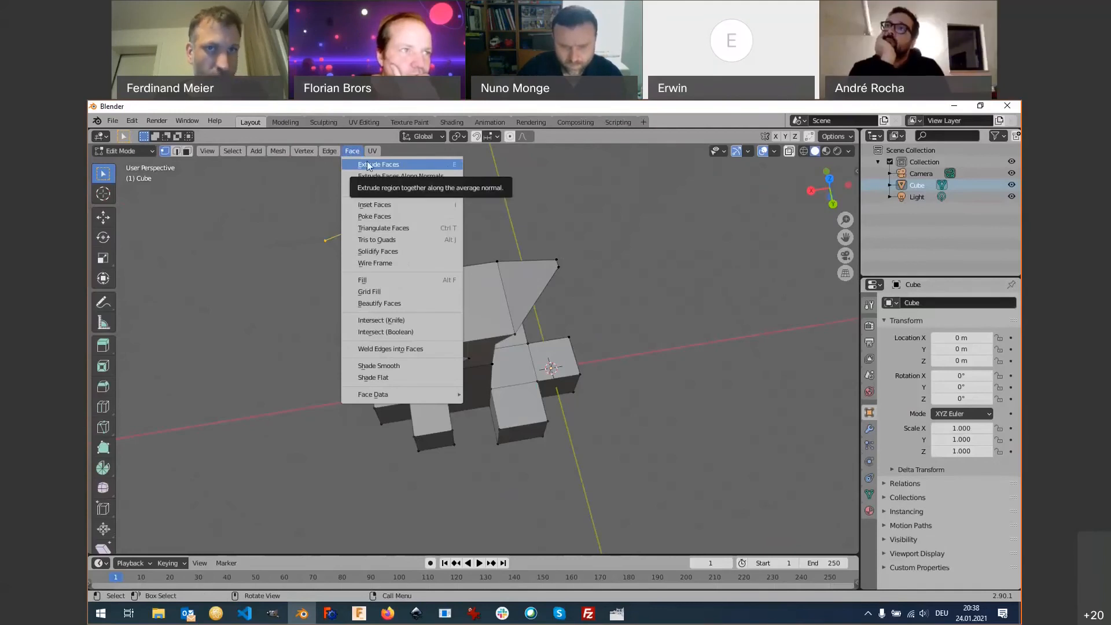
pyautogui.click(335, 154)
pyautogui.click(335, 154)
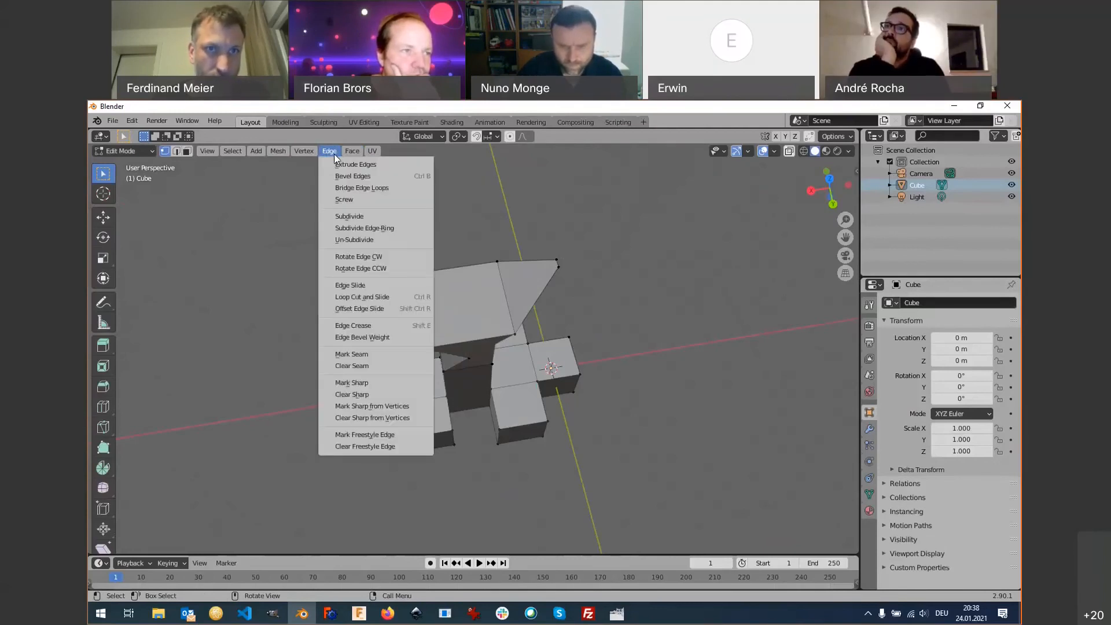
pyautogui.click(306, 151)
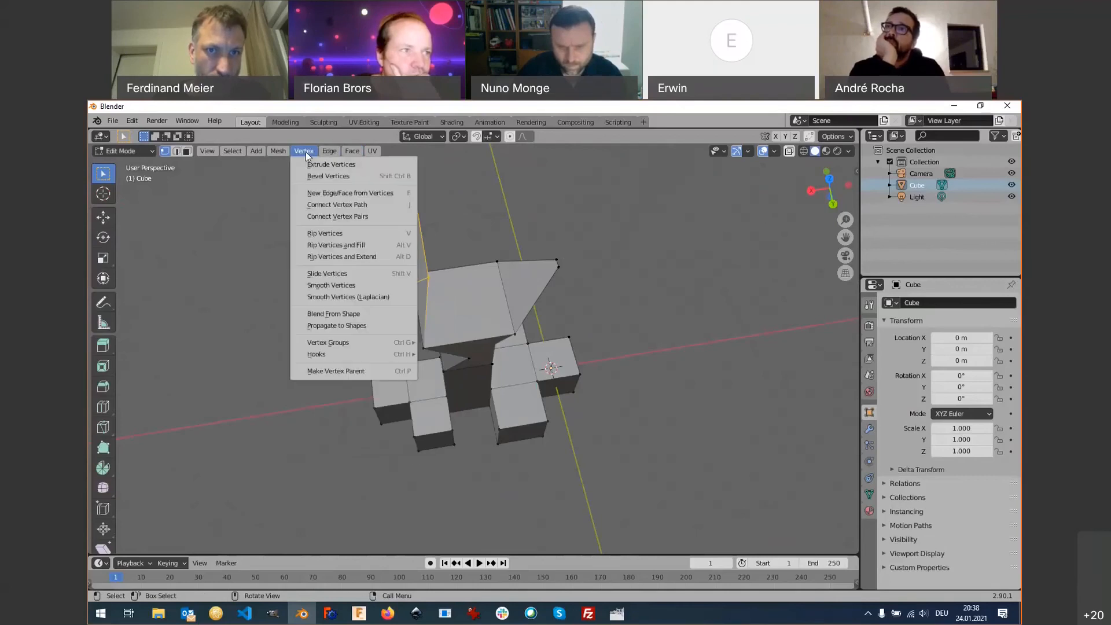
pyautogui.click(348, 194)
# Zoom out, check the browser briefly, then return to Blender's File > New options.
pyautogui.moveTo(393, 330); pyautogui.dragTo(460, 339, button='middle')
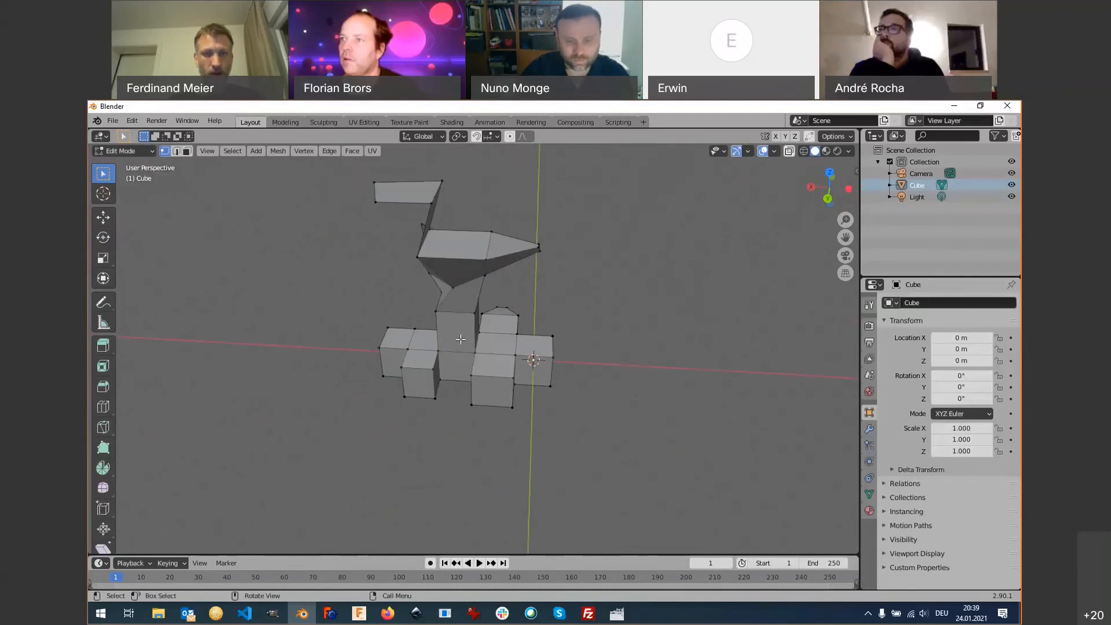
pyautogui.scroll(-2, 461, 339)
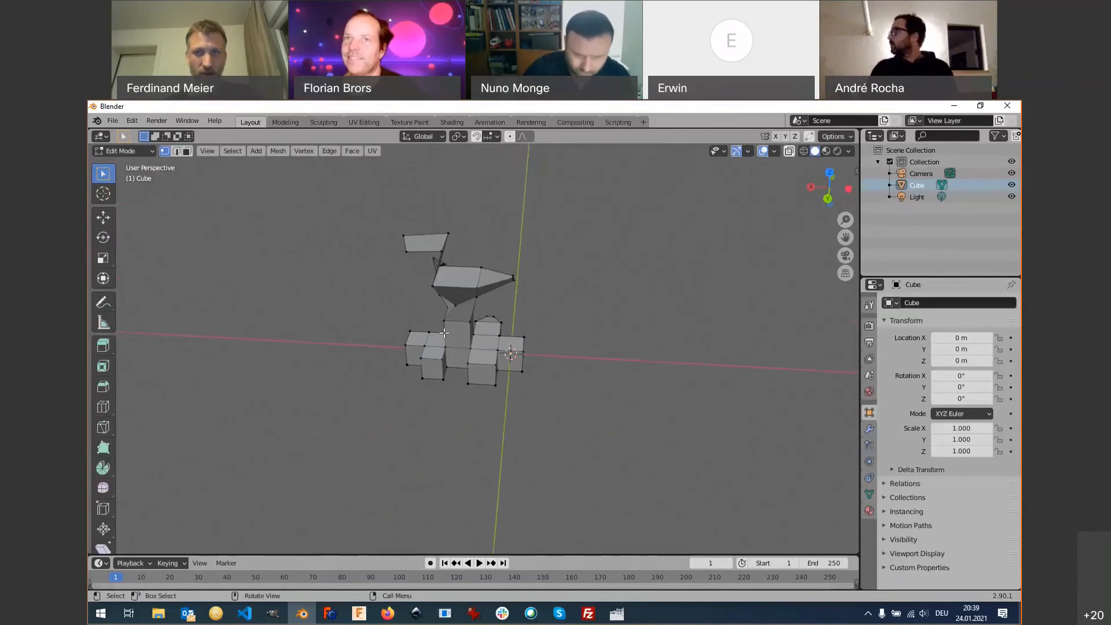
pyautogui.click(500, 165)
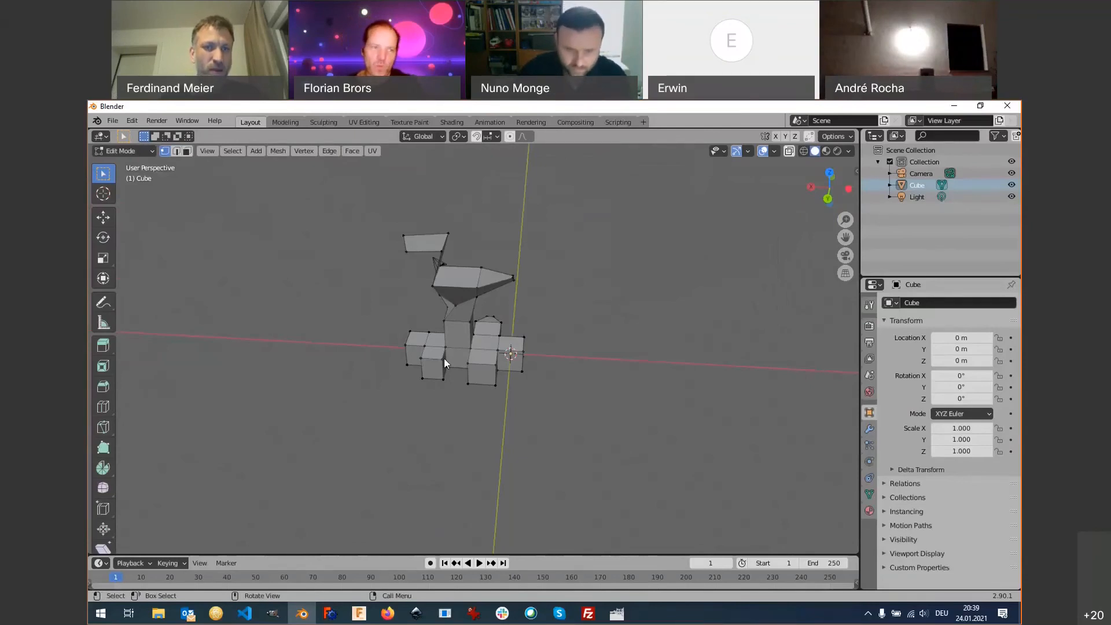
pyautogui.hotkey('alt', 'Tab')
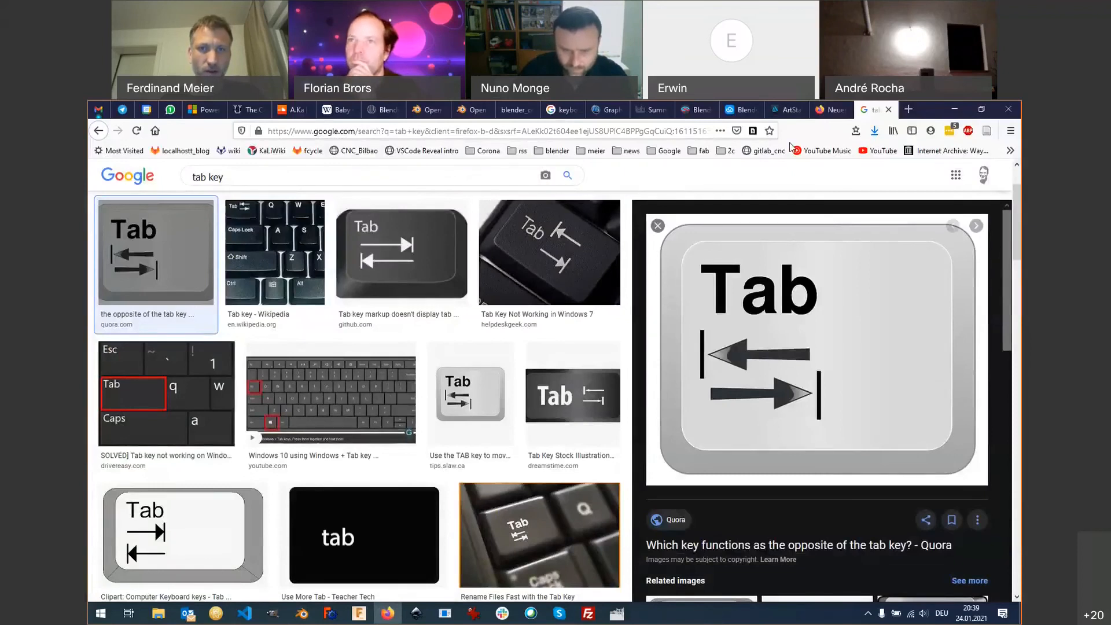
pyautogui.hotkey('alt', 'Tab')
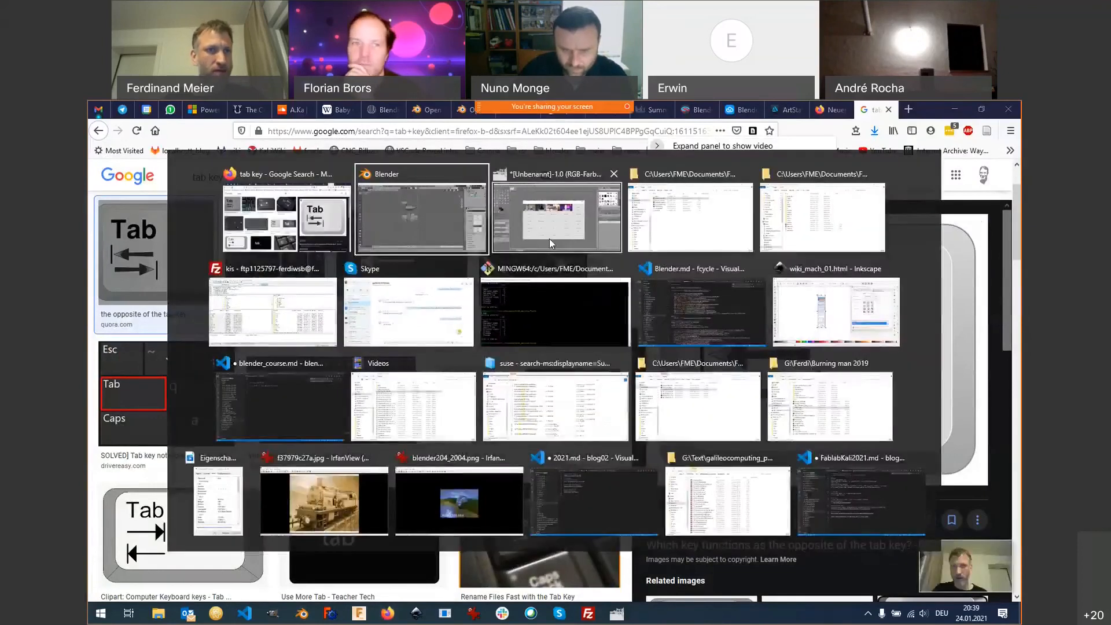
pyautogui.click(114, 121)
# Start a new General file and discard the unsaved mesh with Don't Save.
pyautogui.moveTo(130, 133)
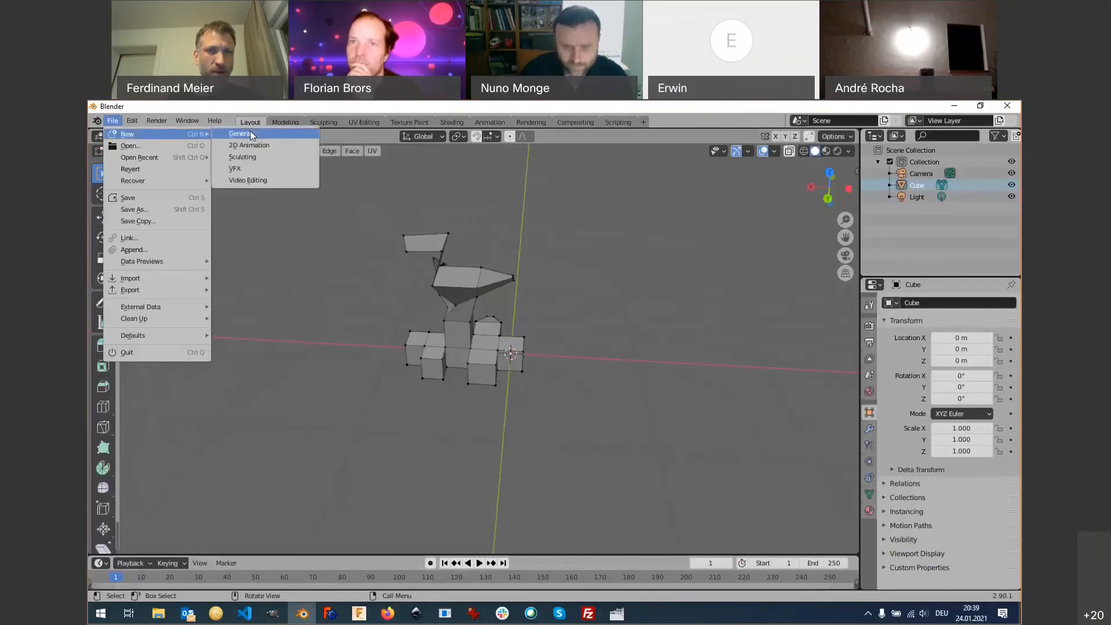
pyautogui.click(250, 135)
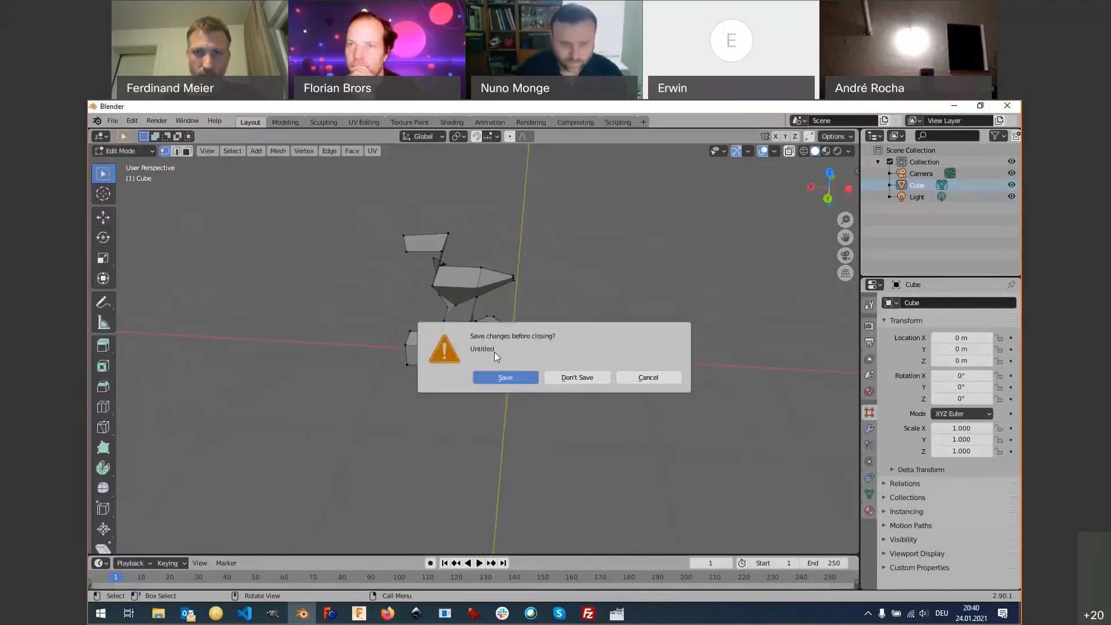
pyautogui.click(573, 378)
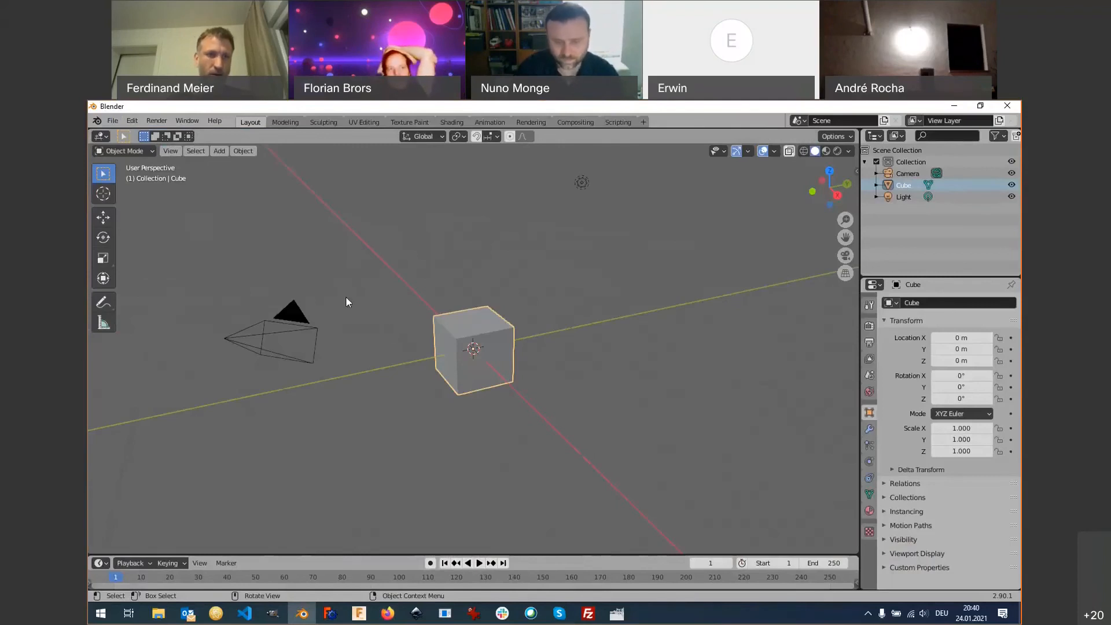
# Enter Edit Mode, switch to Face select, and select one of the cube's side faces.
pyautogui.click(146, 152)
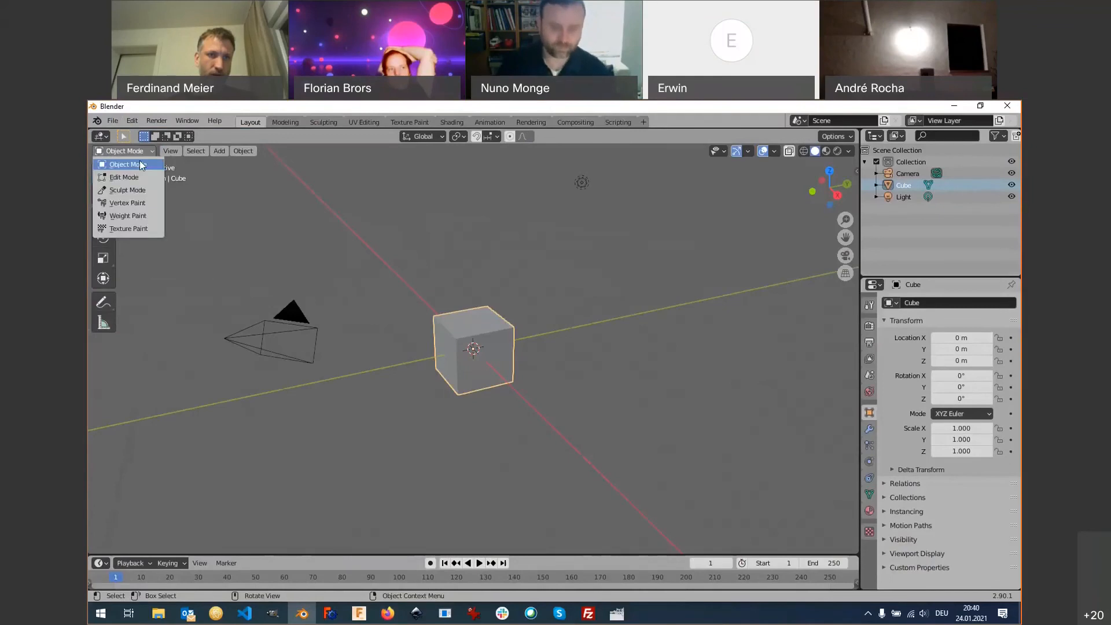
pyautogui.click(138, 176)
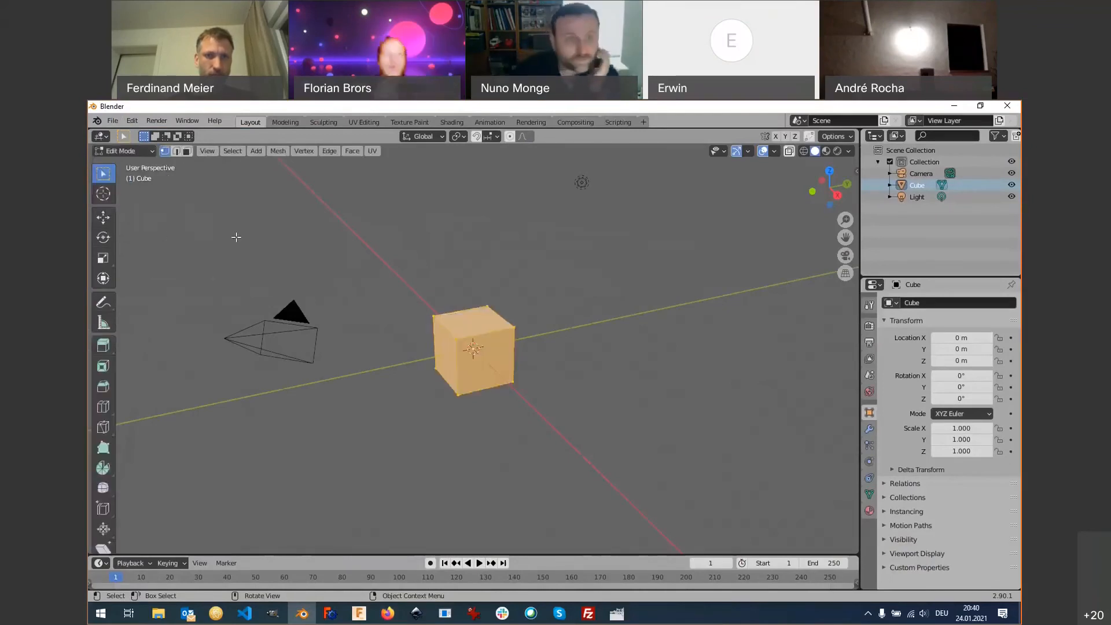
pyautogui.click(187, 151)
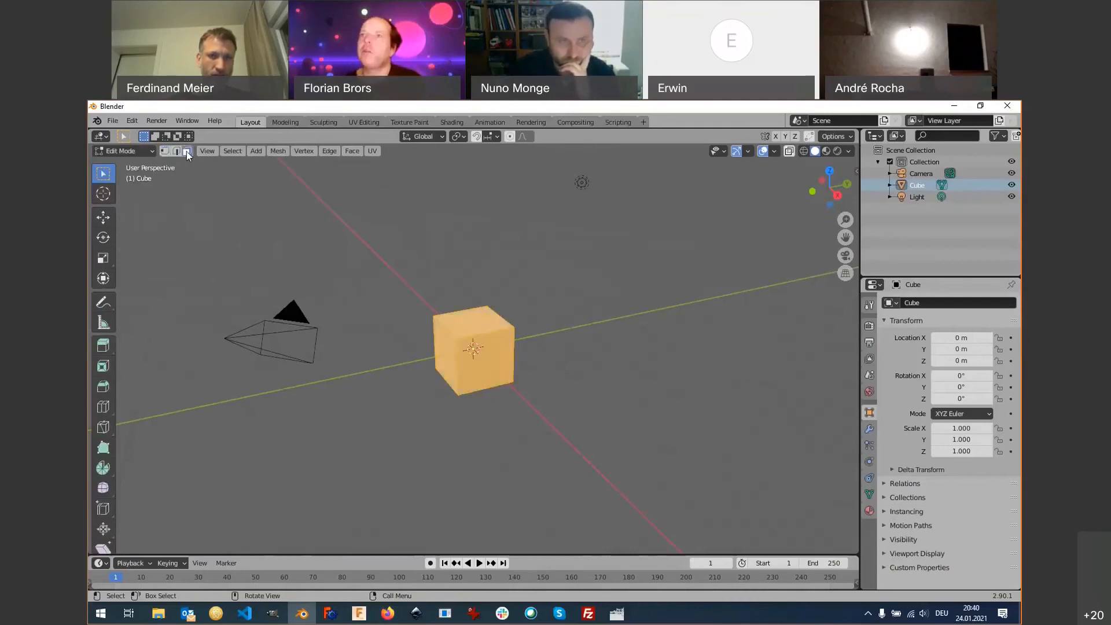
pyautogui.click(445, 350)
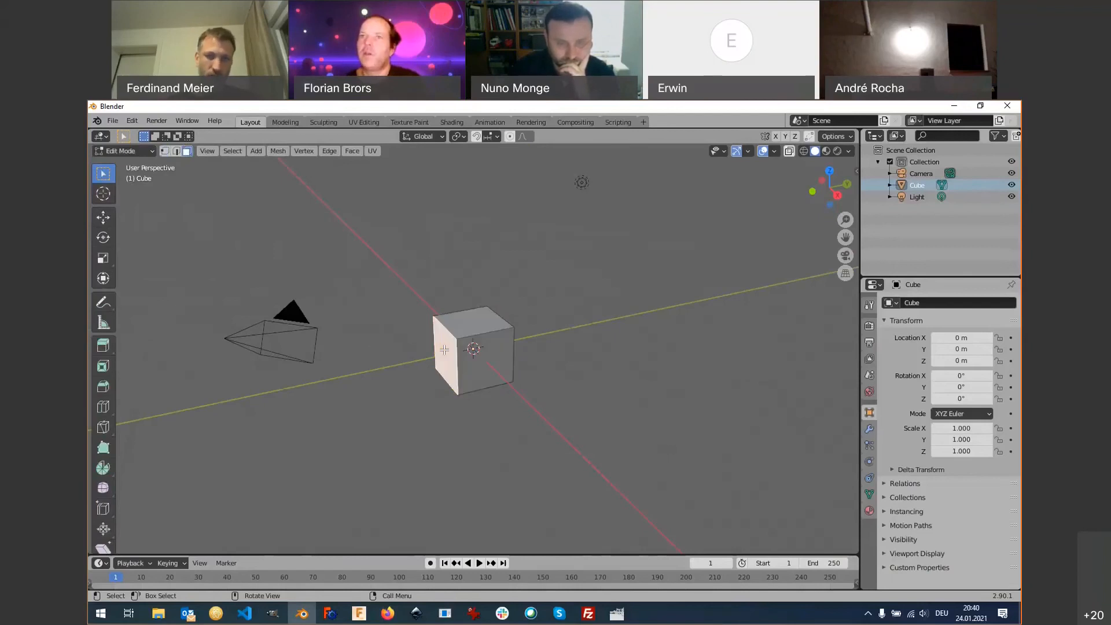
pyautogui.moveTo(445, 350); pyautogui.dragTo(498, 439, button='middle')
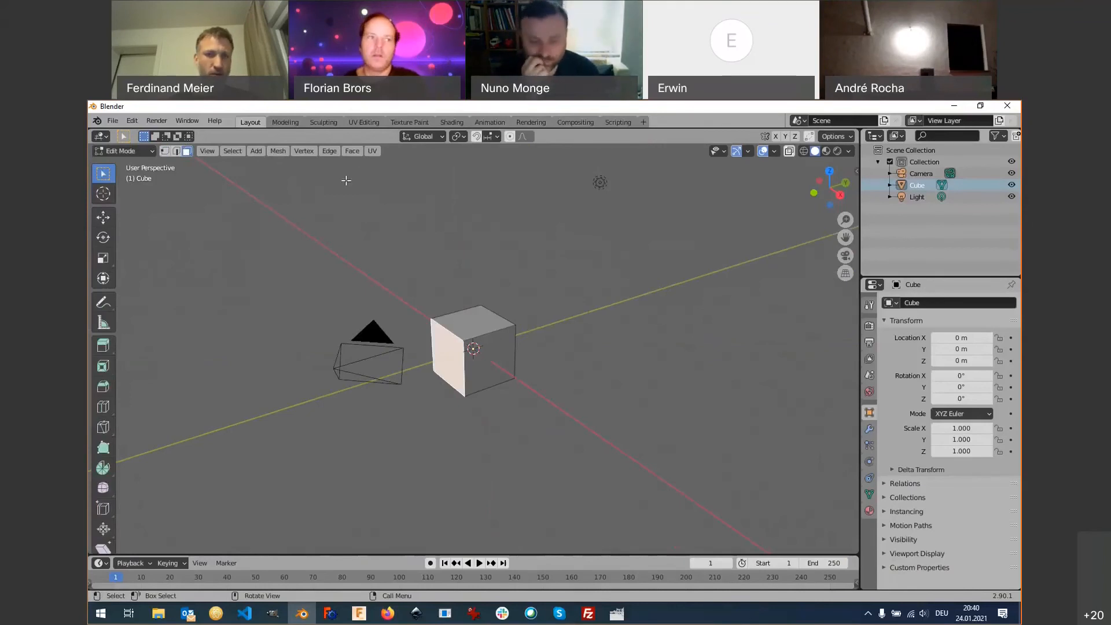
# Extrude the side face twice with Face > Extrude Faces and E into a three-block bar.
pyautogui.click(315, 152)
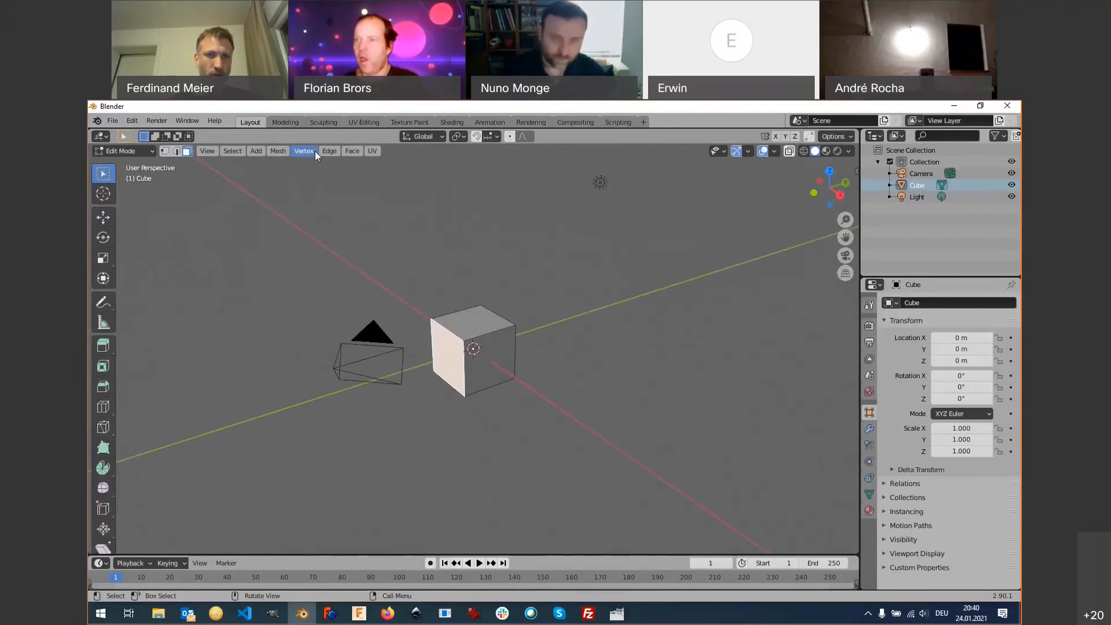
pyautogui.moveTo(352, 151)
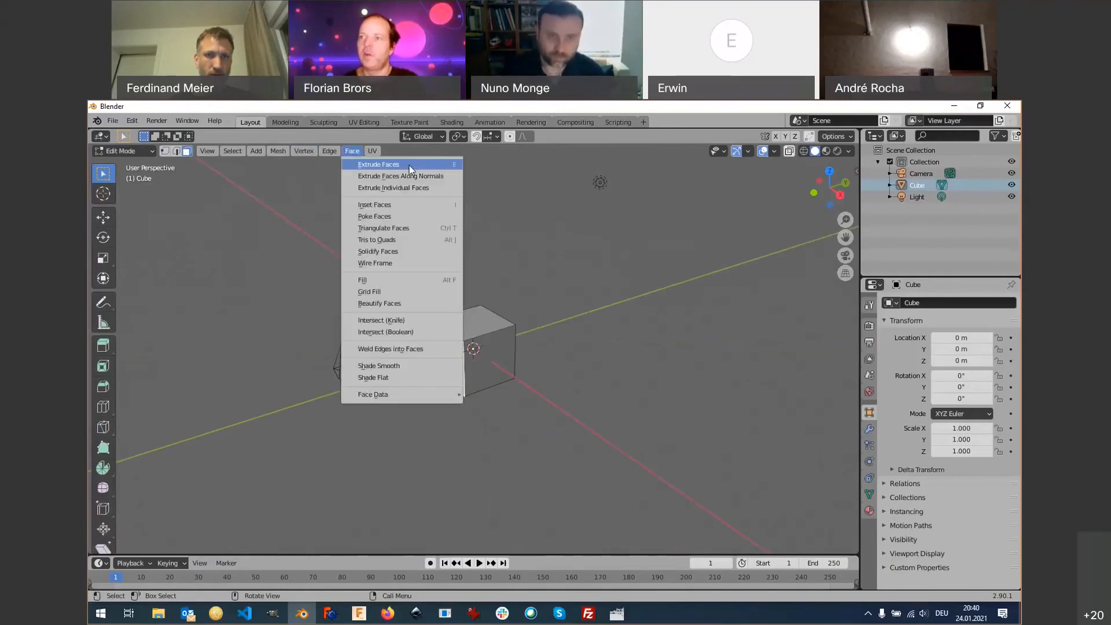
pyautogui.click(439, 165)
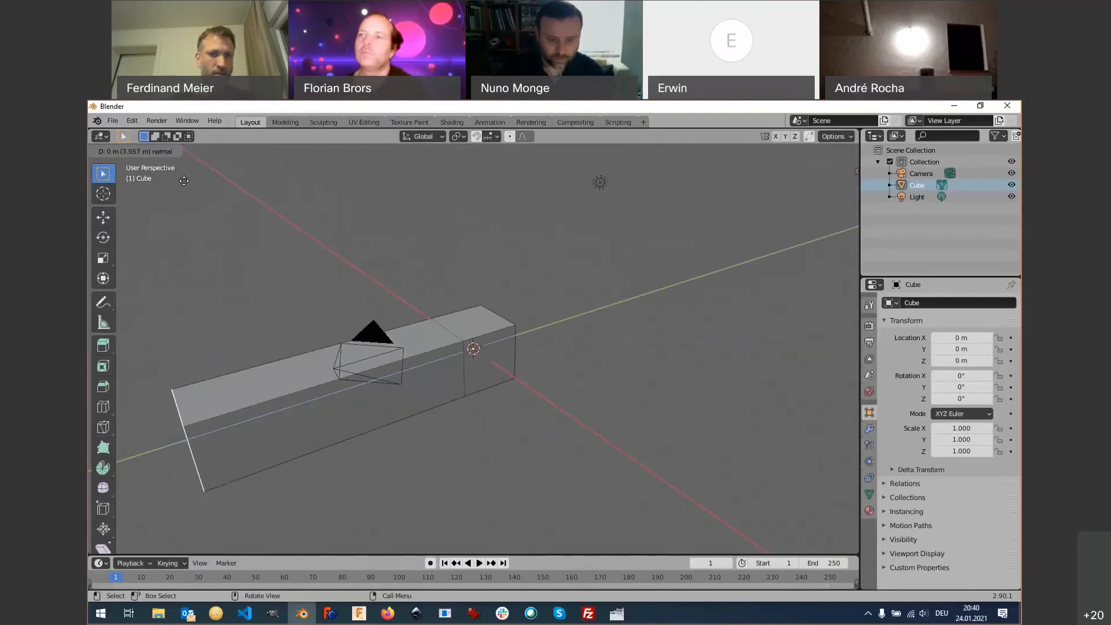
pyautogui.click(446, 383)
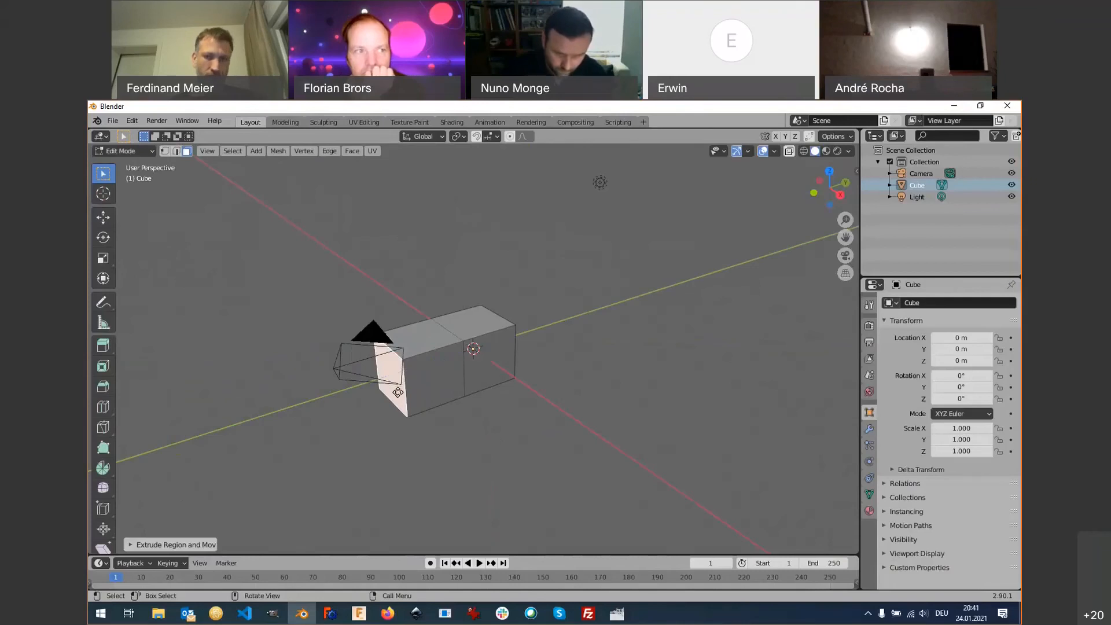
pyautogui.press('e')
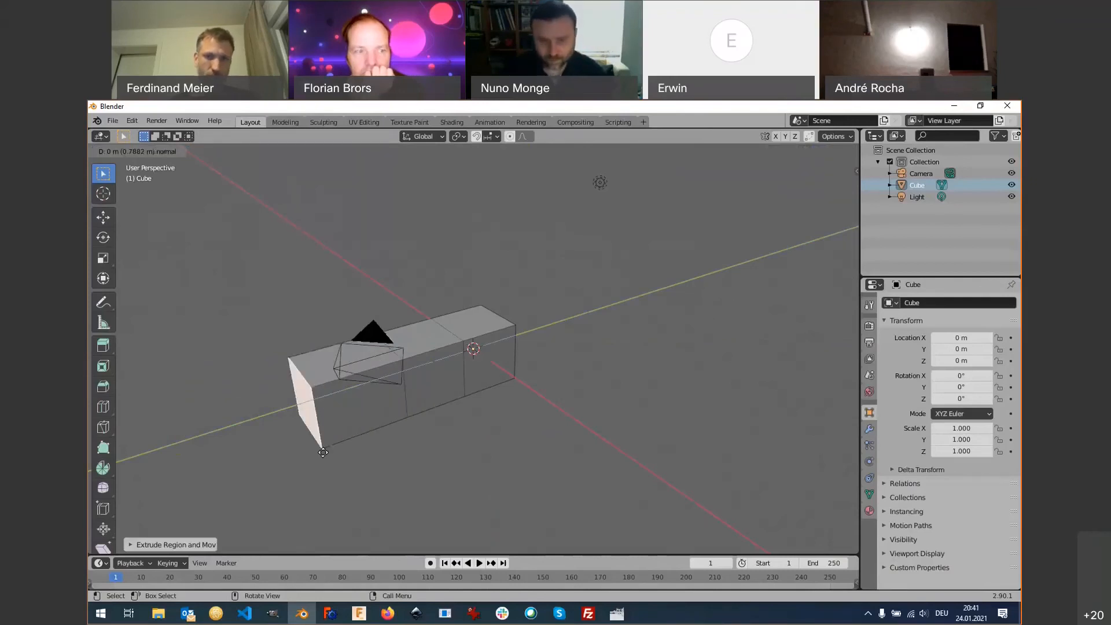
pyautogui.click(323, 452)
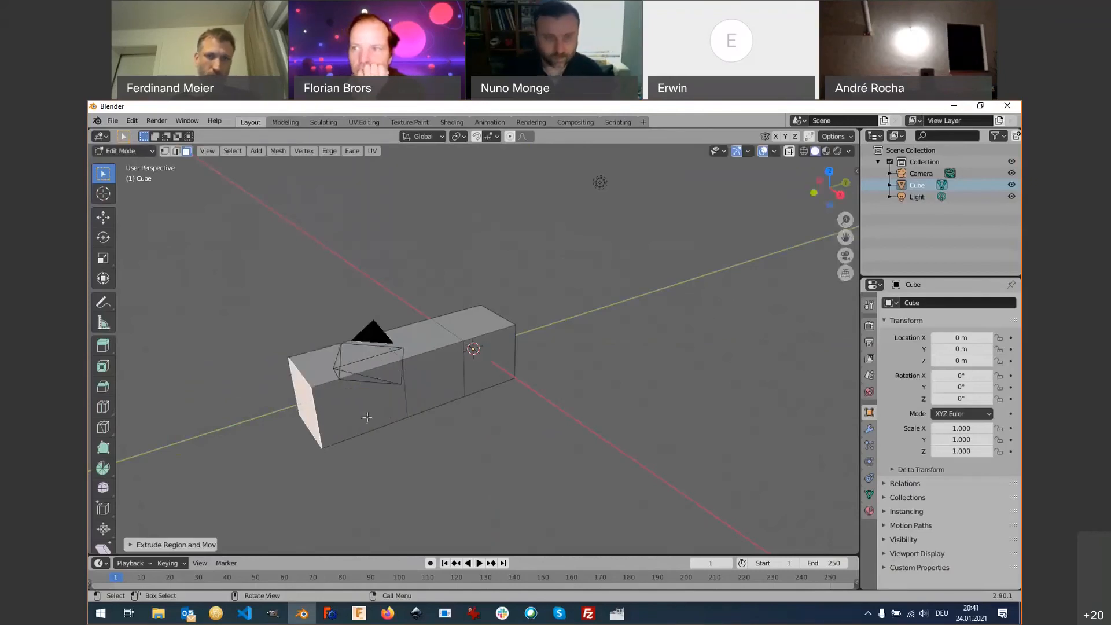
# Raise a two-segment column from the bar's far-end top face, then view from the right.
pyautogui.click(316, 366)
pyautogui.press('e')
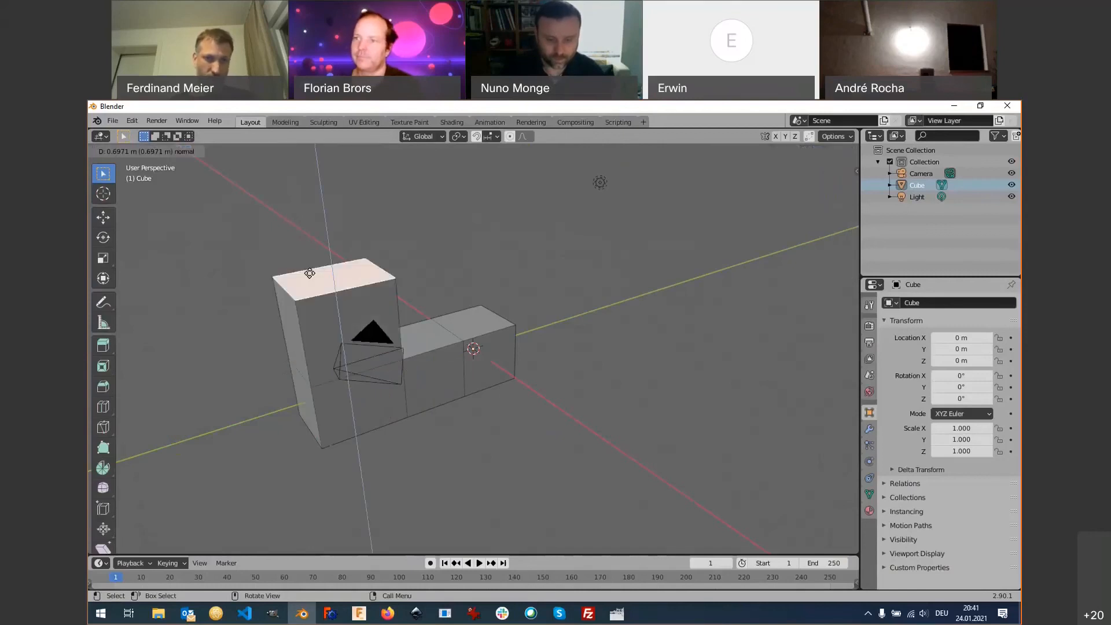
pyautogui.click(306, 245)
pyautogui.click(307, 189)
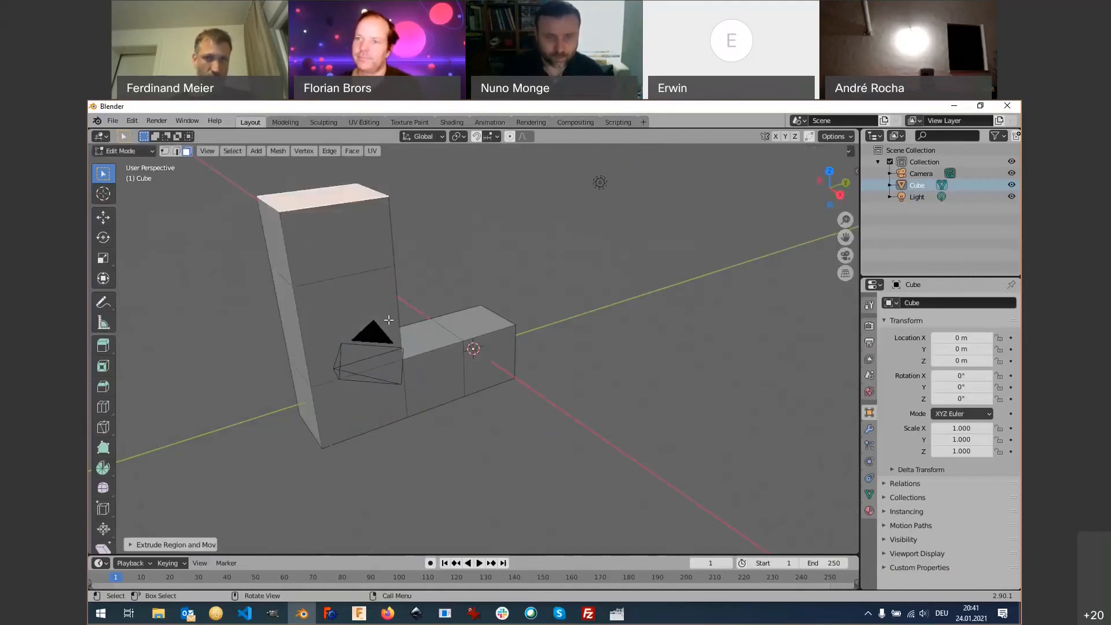
pyautogui.moveTo(389, 320); pyautogui.dragTo(451, 299, button='middle')
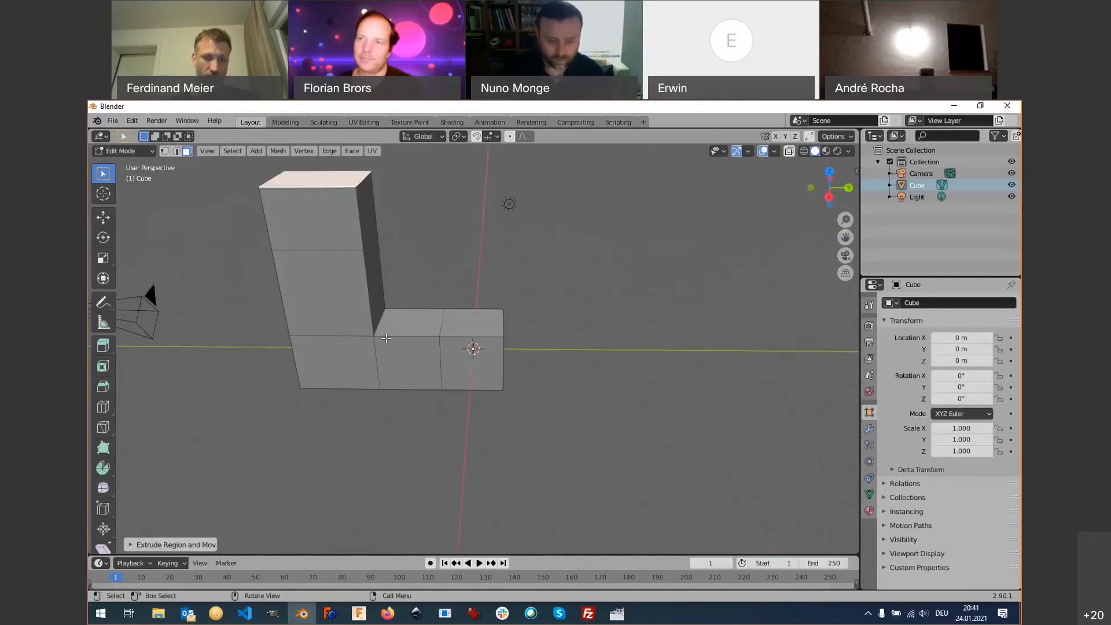
pyautogui.press('KP_3')
pyautogui.keyDown('shift'); pyautogui.scroll(3, 457, 310); pyautogui.keyUp('shift')
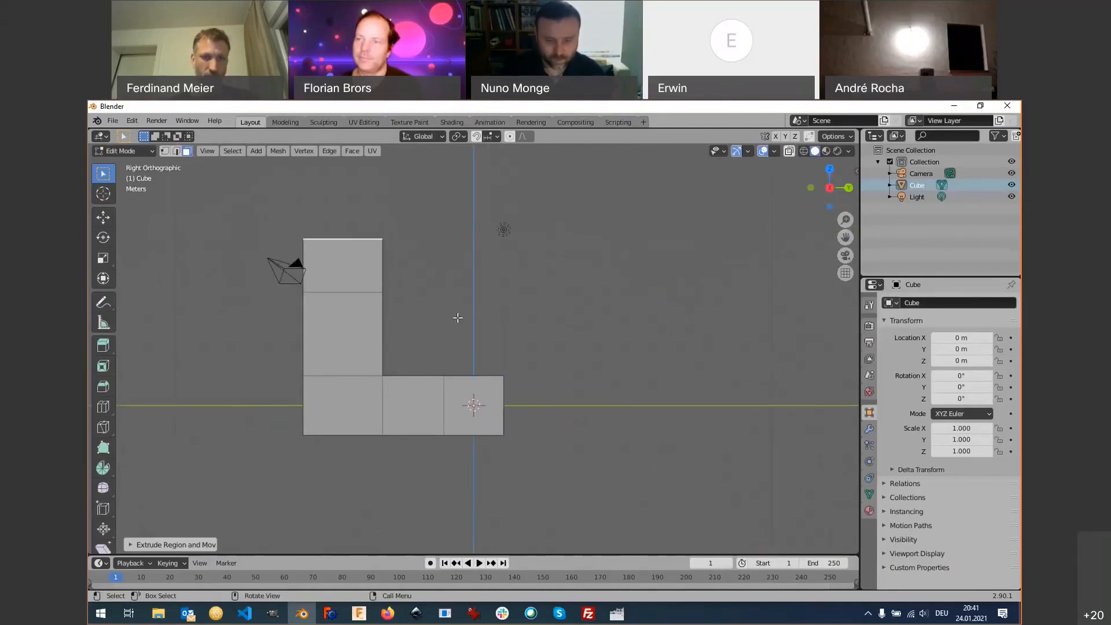
# Tilt the column's top face and extrude a first tilted segment upward.
pyautogui.press('r')
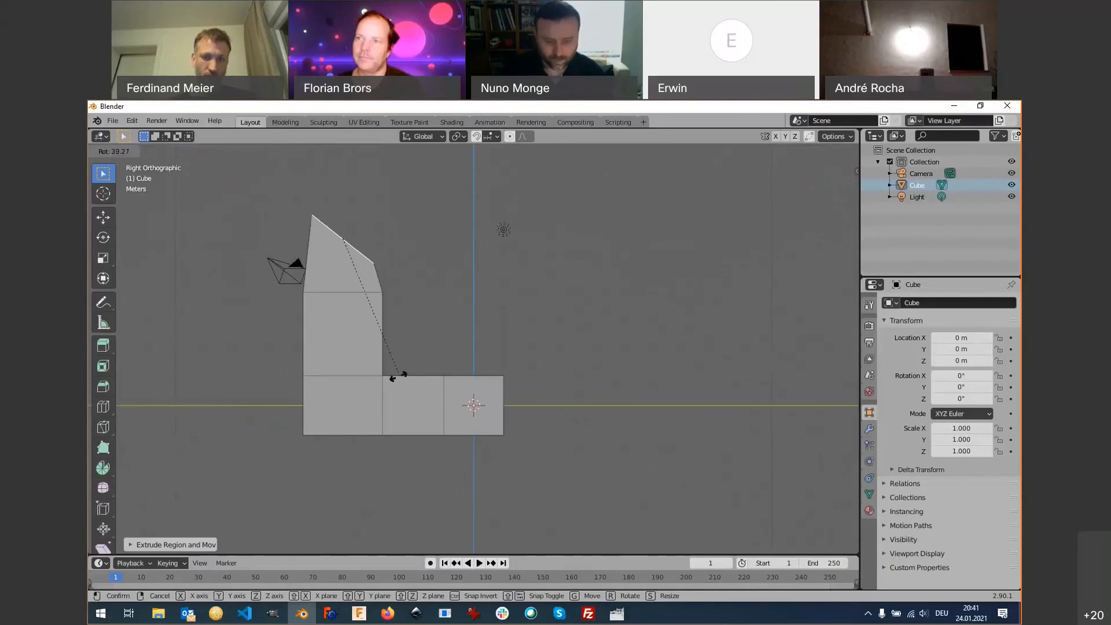
pyautogui.click(397, 375)
pyautogui.press('e')
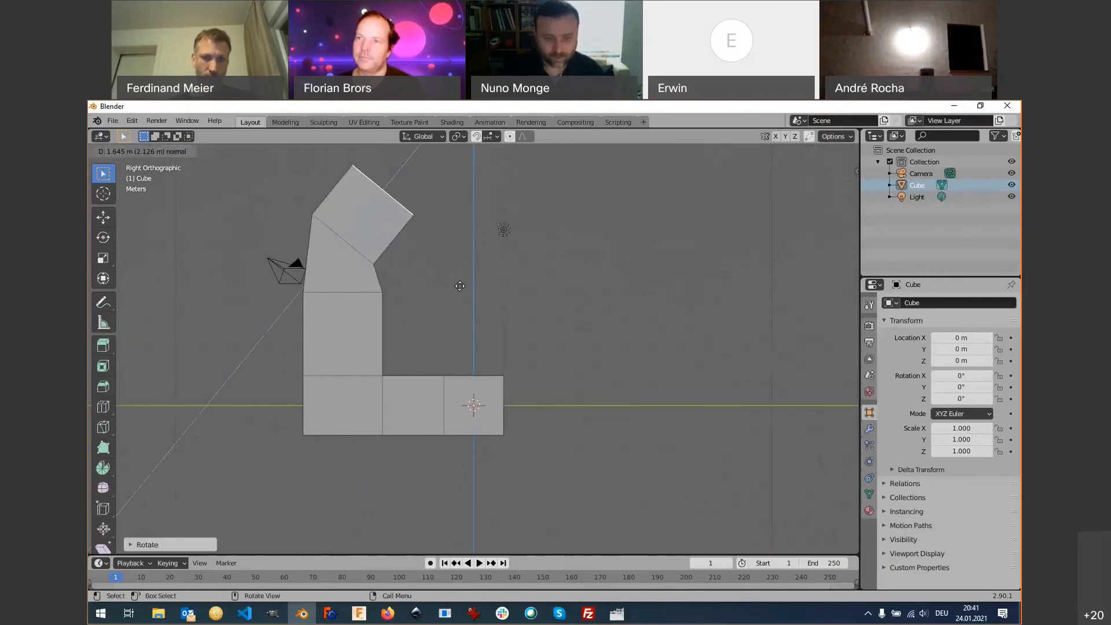
pyautogui.click(459, 286)
pyautogui.press('r')
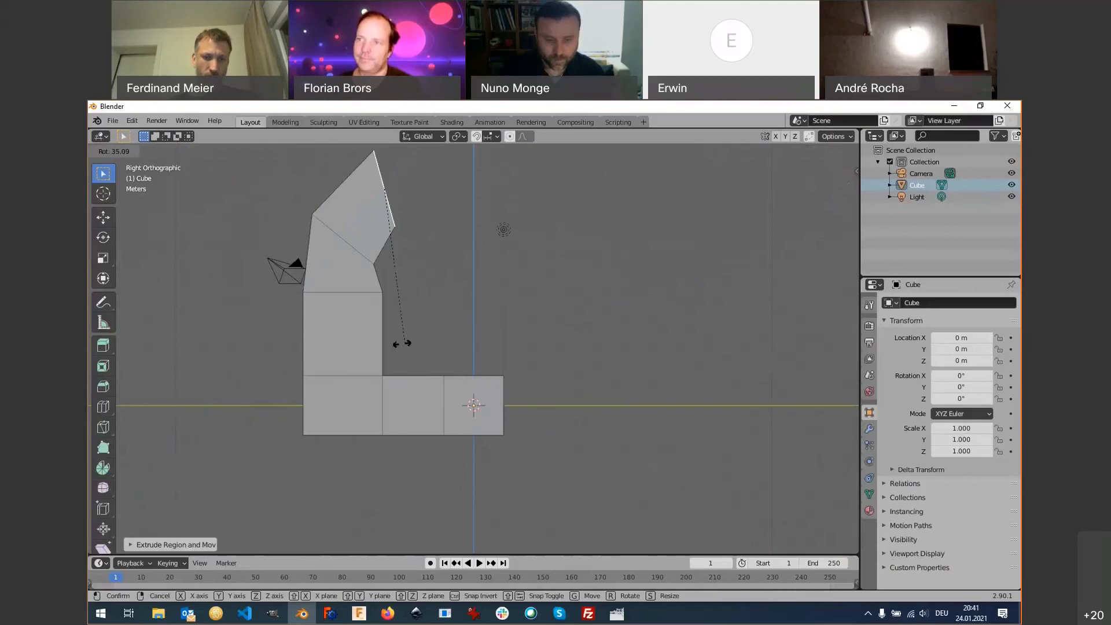
pyautogui.click(484, 332)
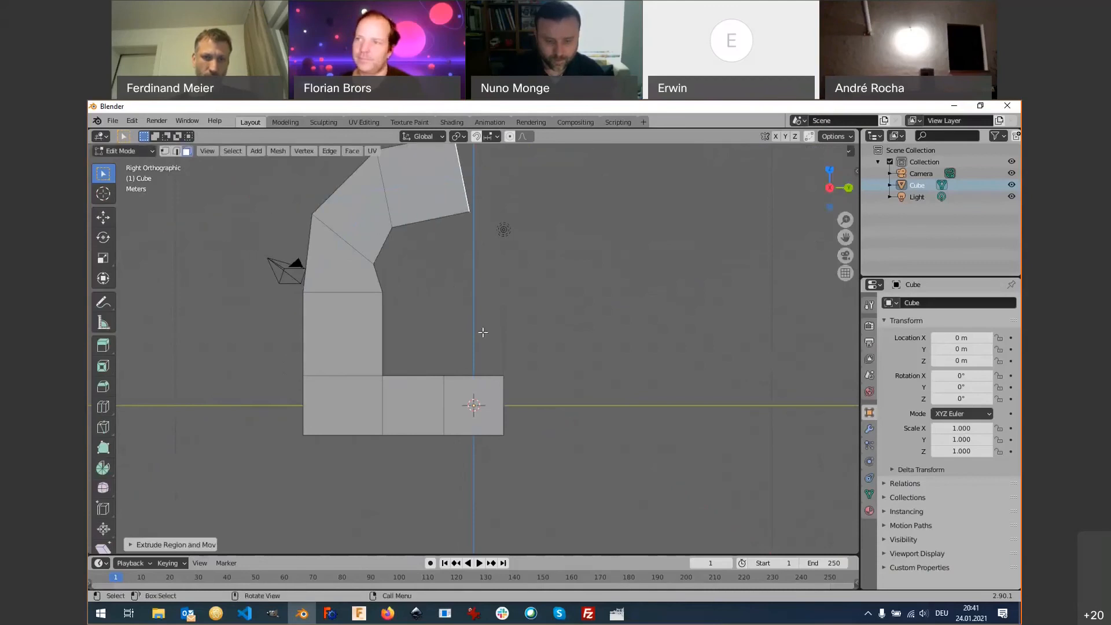
# Rotate the top again and extrude another tilted segment, curving the arch down into a hook.
pyautogui.press('r')
pyautogui.click(432, 341)
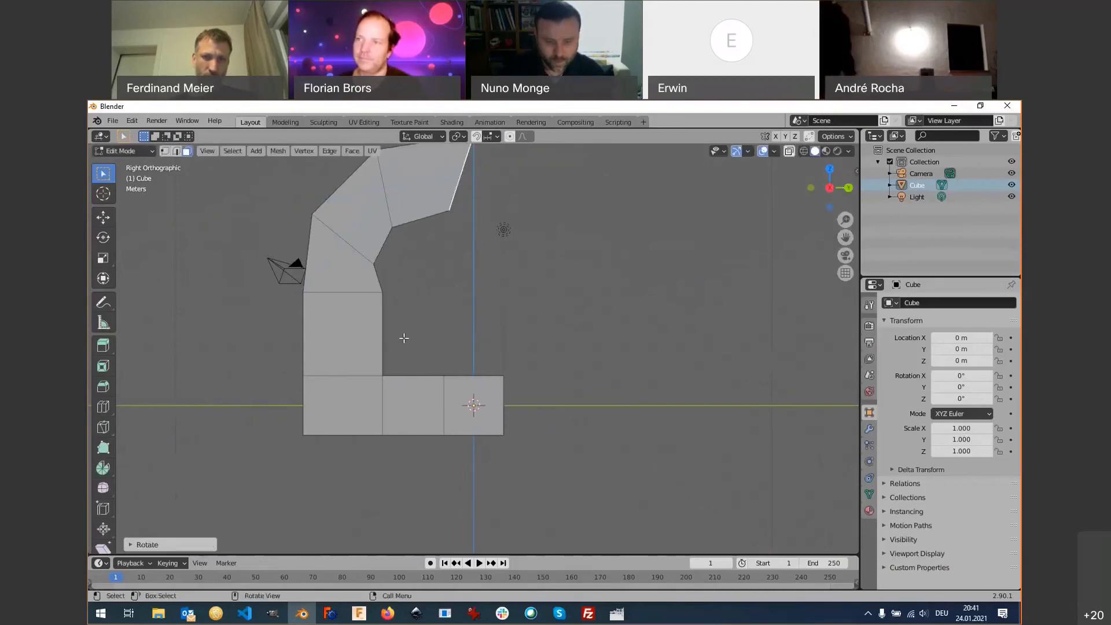
pyautogui.press('e')
pyautogui.click(471, 389)
pyautogui.press('r')
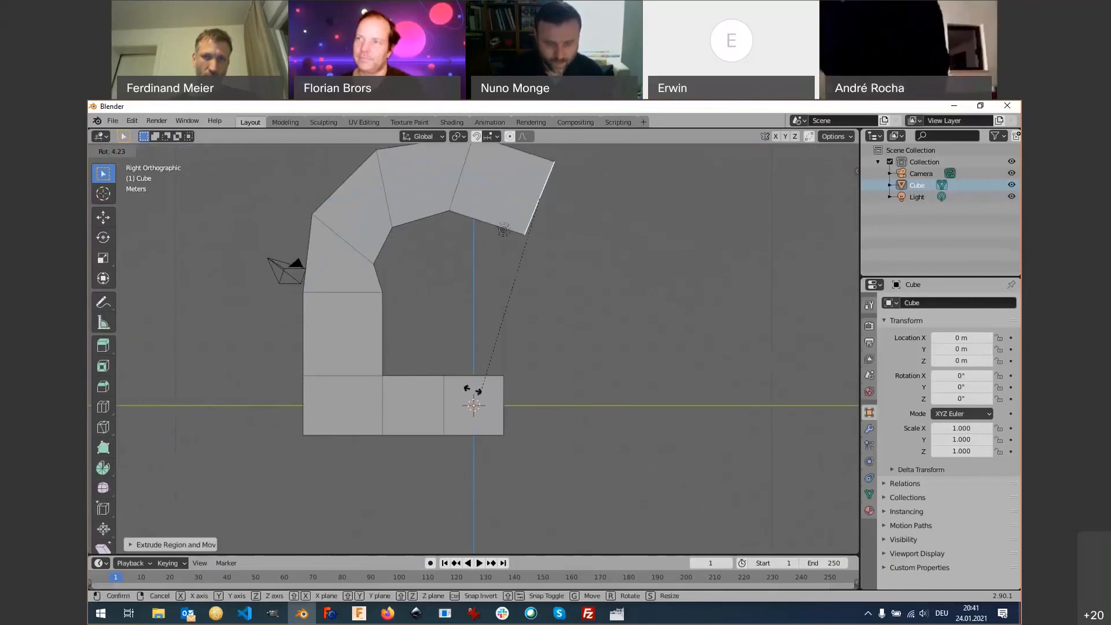
pyautogui.click(501, 389)
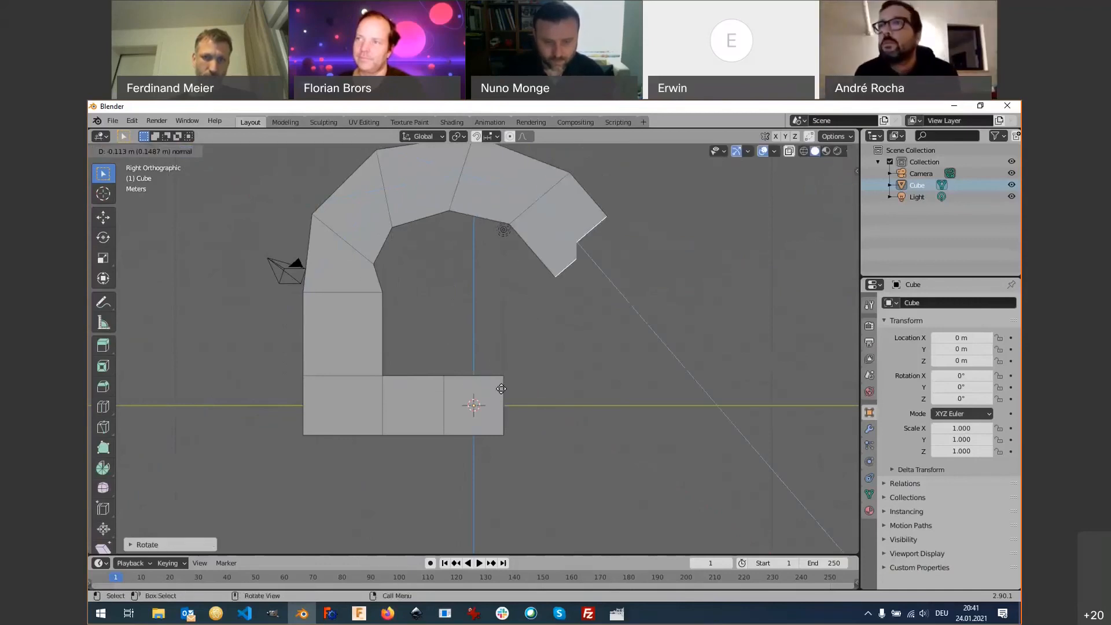
pyautogui.click(501, 389)
# Extrude a side face of the lower column outward into a box, then a long arm.
pyautogui.moveTo(502, 389); pyautogui.dragTo(401, 399, button='middle')
pyautogui.scroll(-3, 442, 414)
pyautogui.click(417, 357)
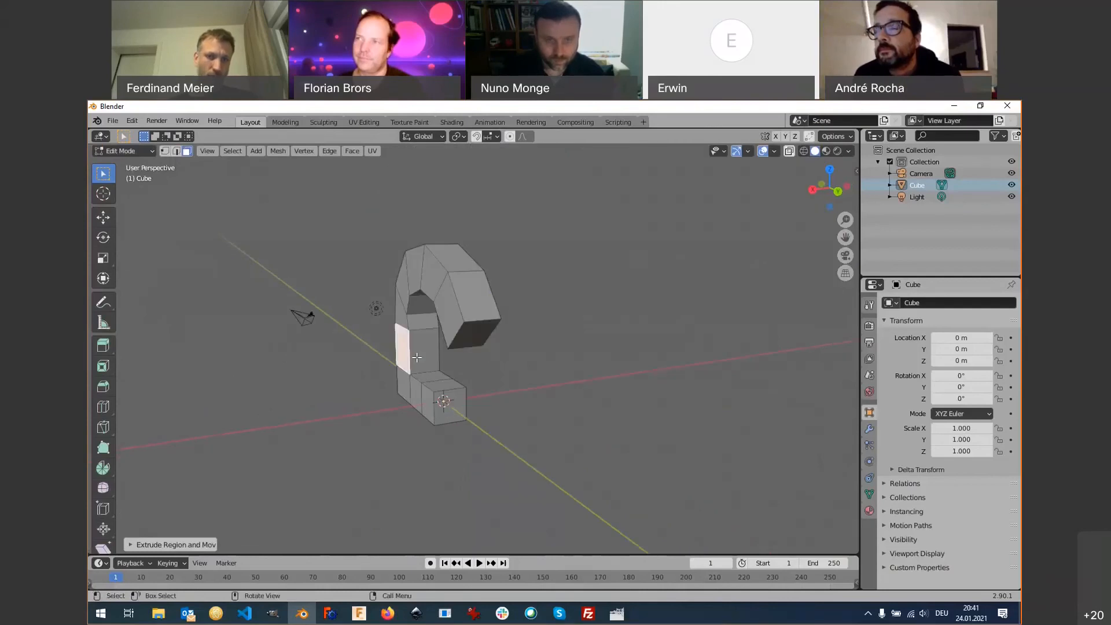
pyautogui.press('e')
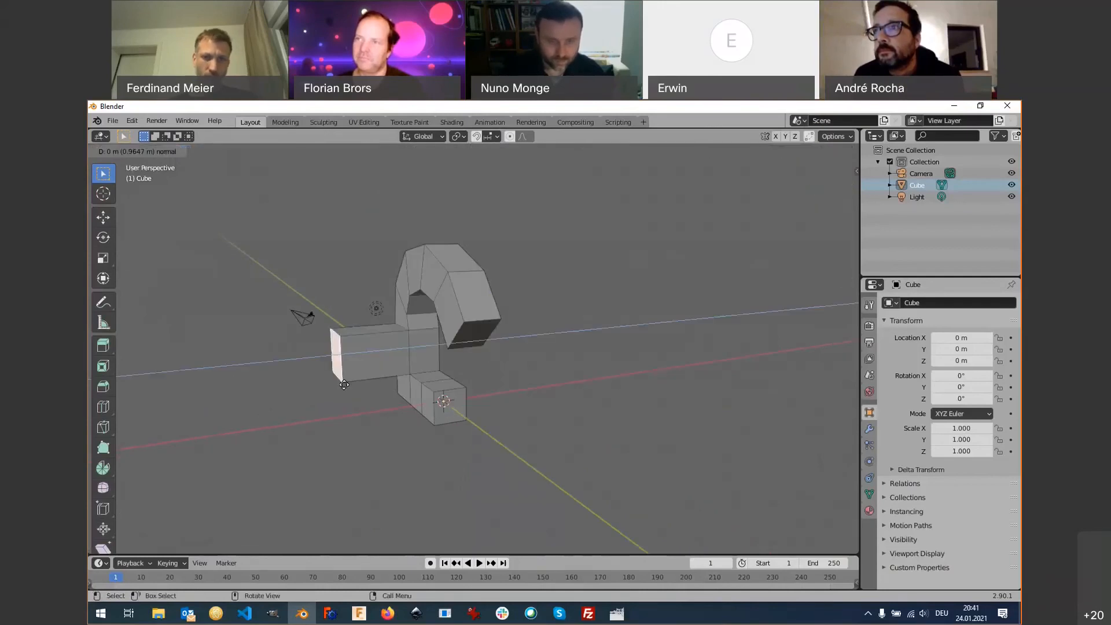
pyautogui.click(344, 385)
pyautogui.moveTo(344, 385); pyautogui.dragTo(500, 343, button='middle')
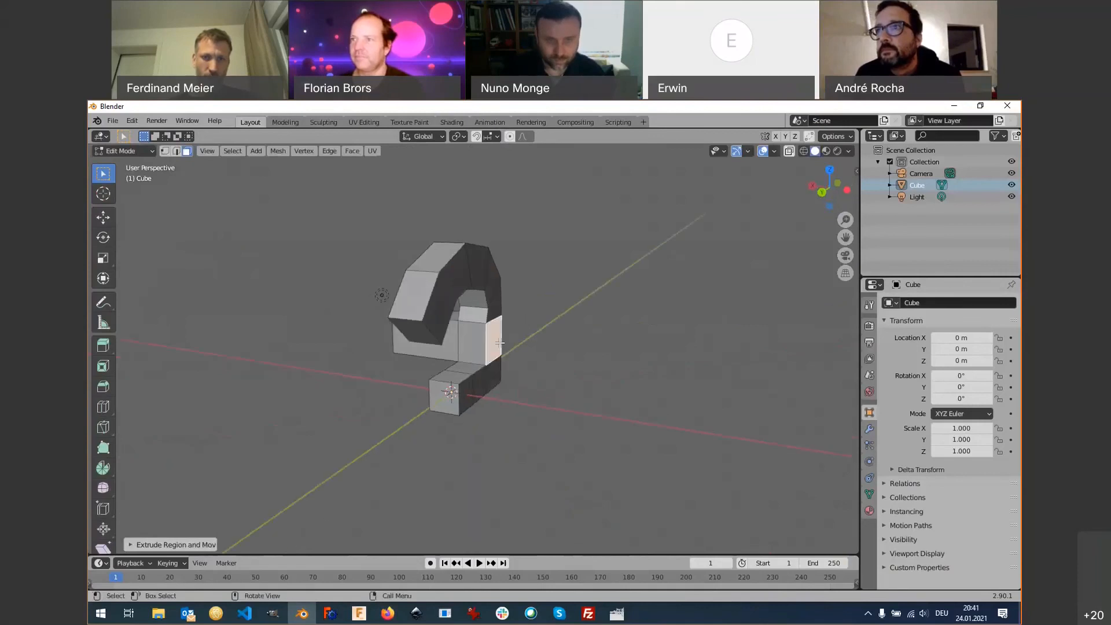
pyautogui.press('e')
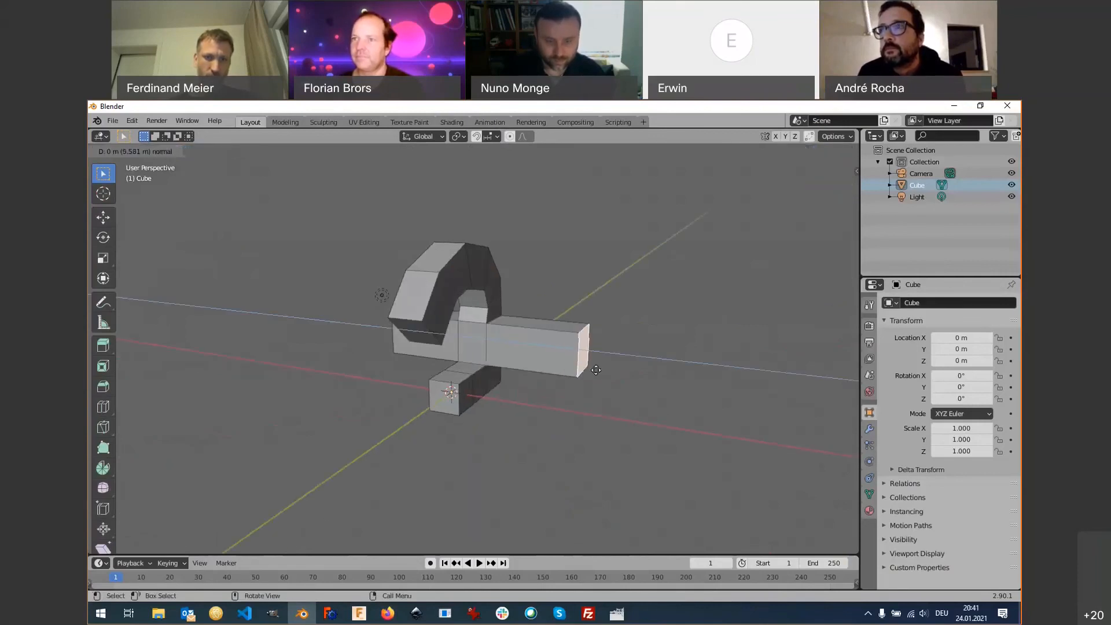
pyautogui.click(597, 370)
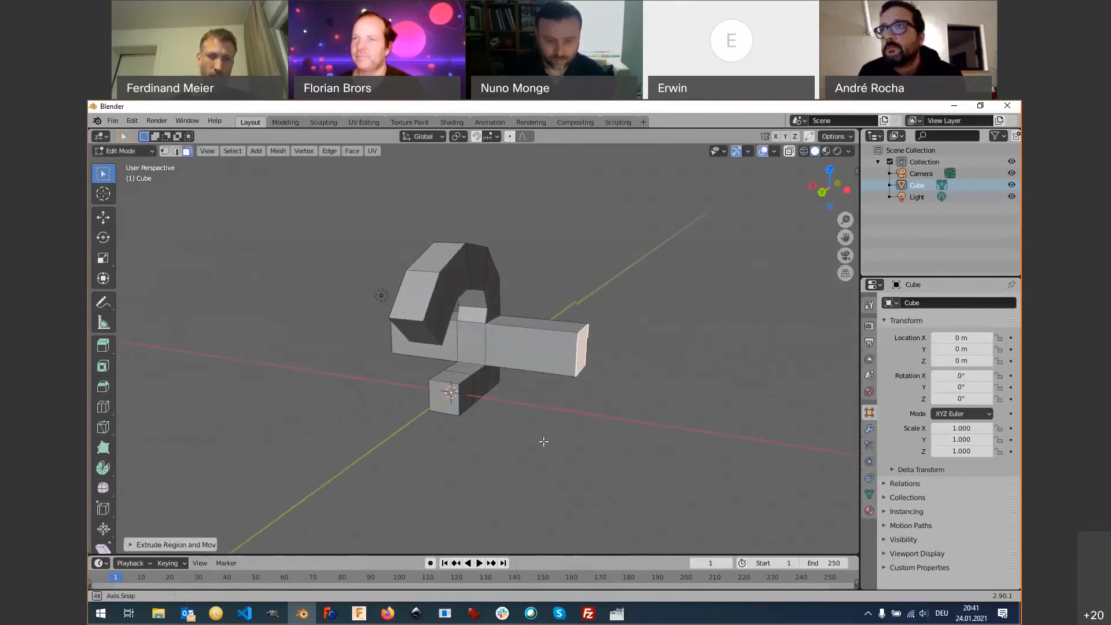
# Scale the arm's end face down to about 0.4.
pyautogui.moveTo(543, 441); pyautogui.dragTo(308, 357, button='middle')
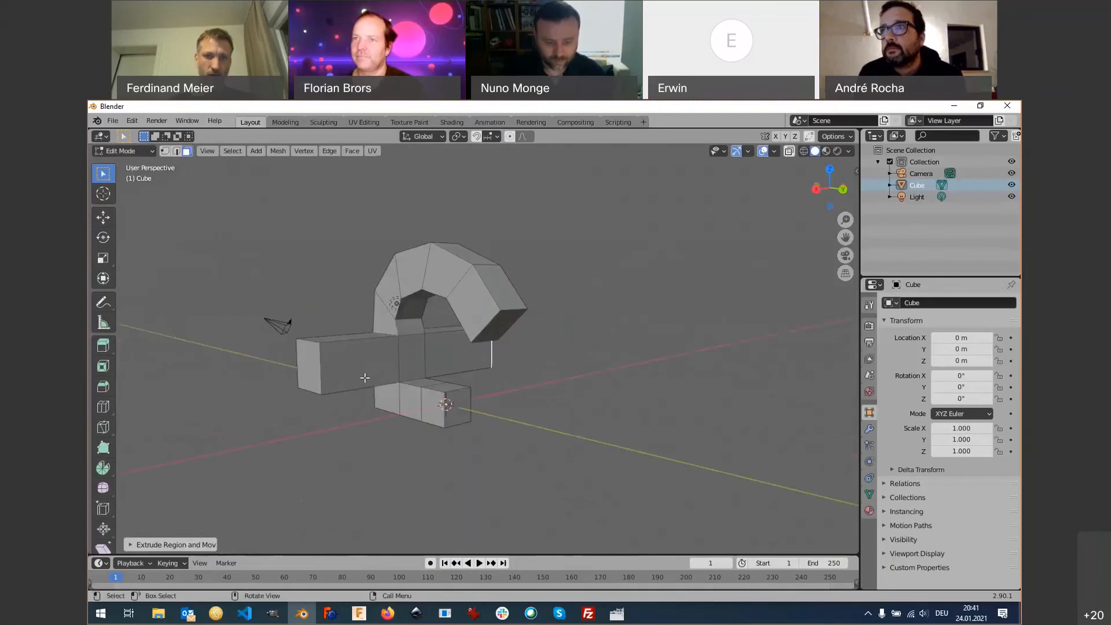
pyautogui.click(307, 358)
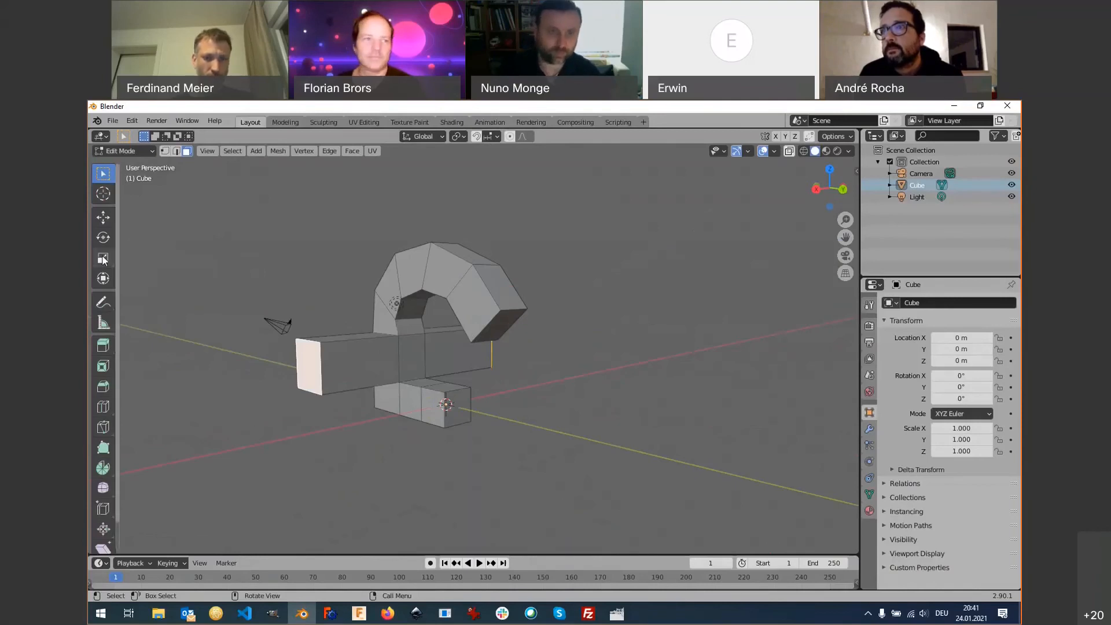
pyautogui.press('s')
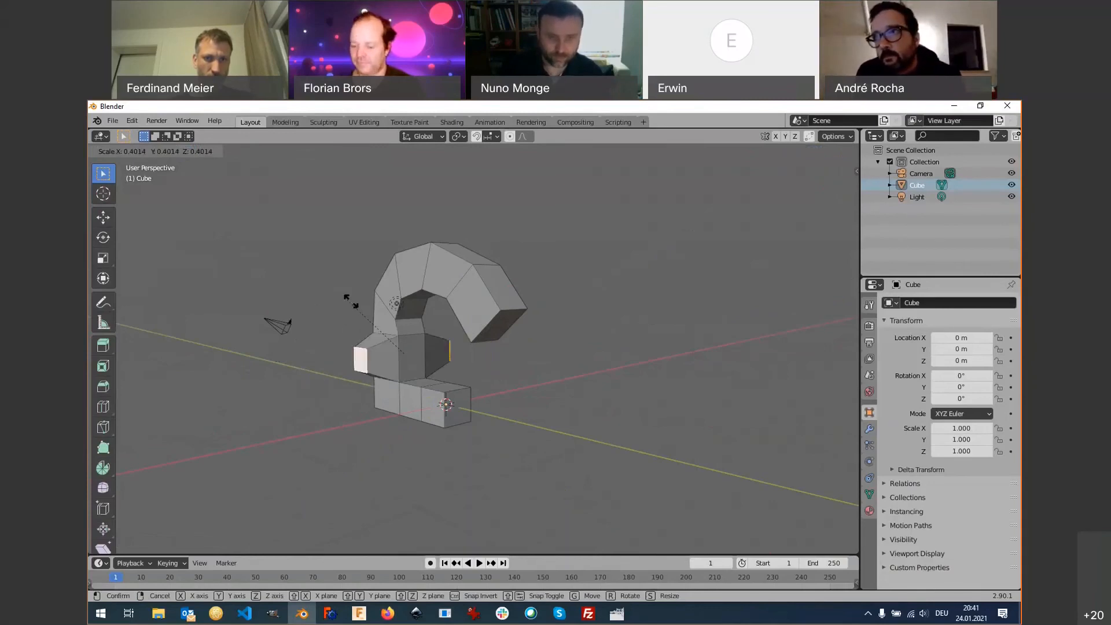
pyautogui.click(362, 309)
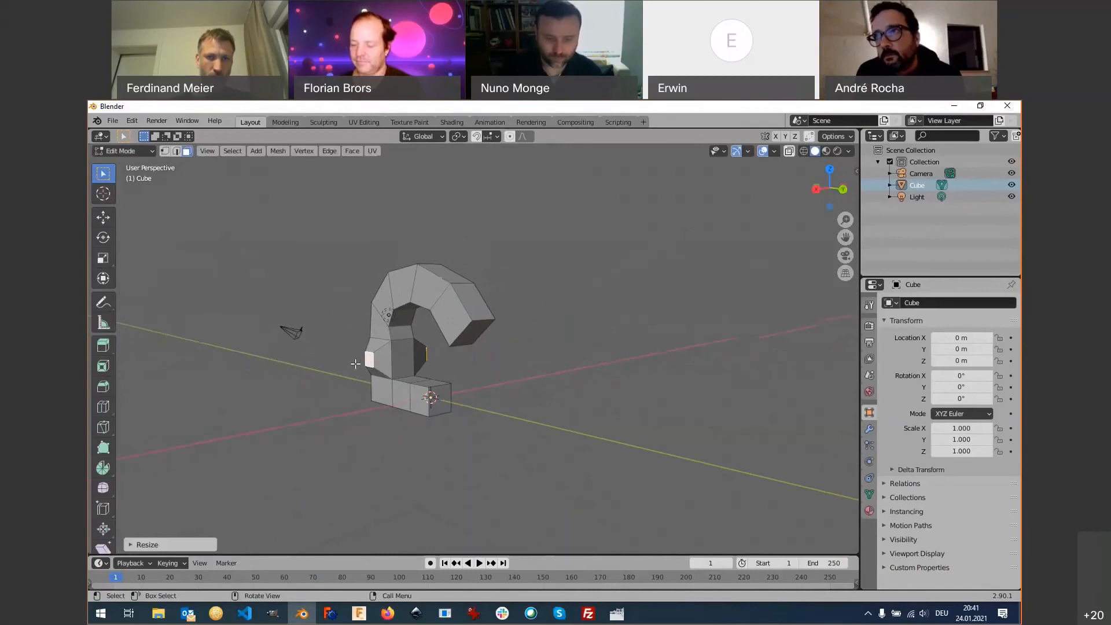
# Extrude the small tapered face twice into a short stub, then view the finished arch.
pyautogui.scroll(4, 371, 356)
pyautogui.click(389, 358)
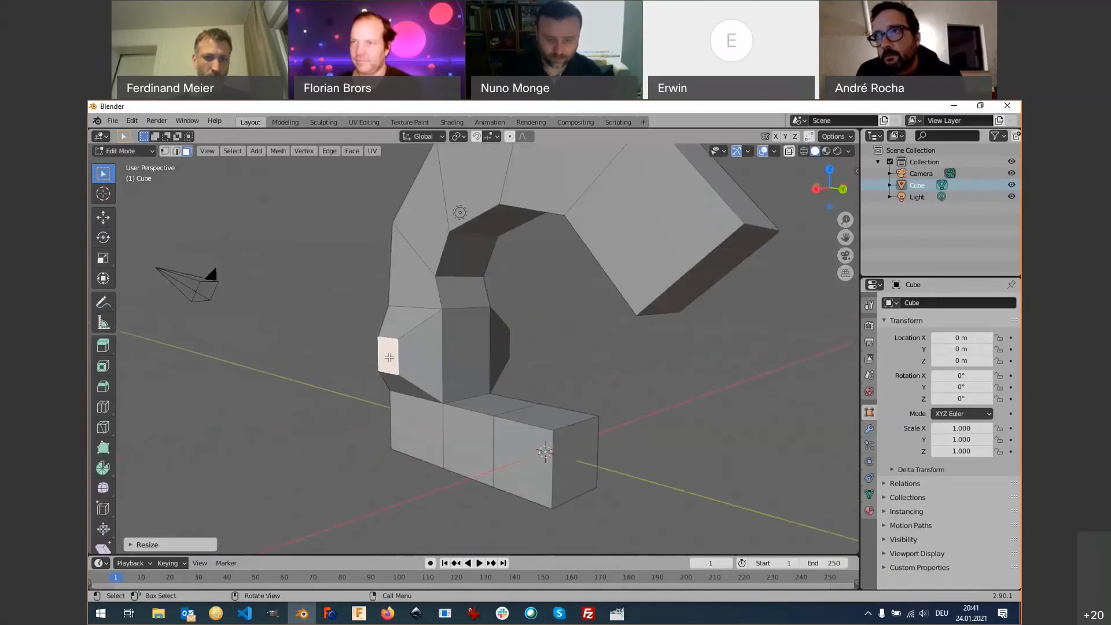
pyautogui.press('g')
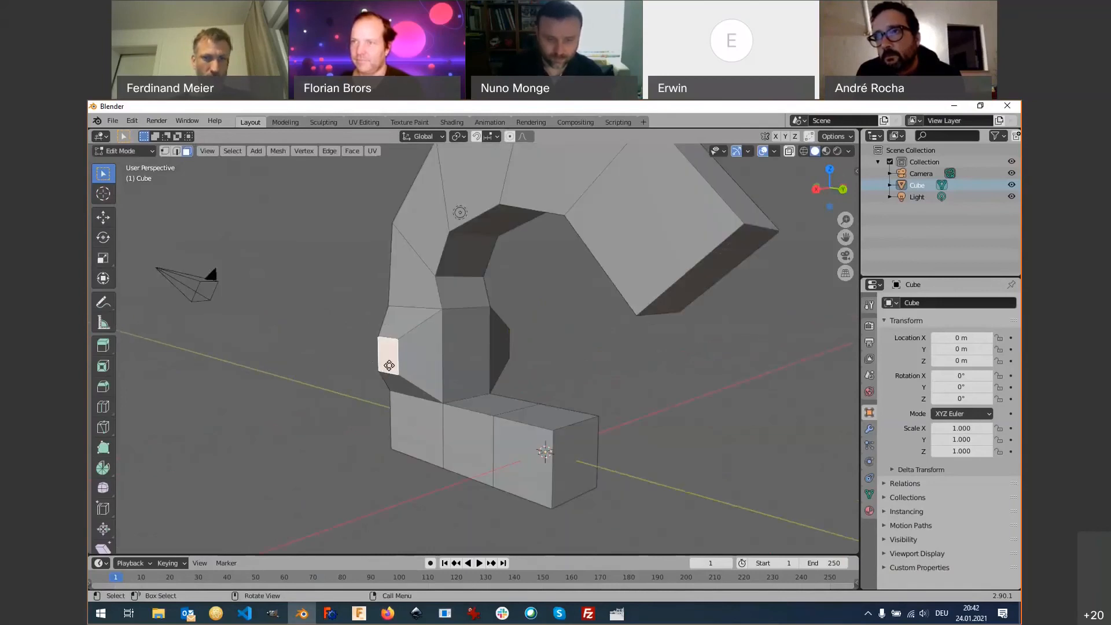
pyautogui.press('e')
pyautogui.click(403, 360)
pyautogui.moveTo(403, 360); pyautogui.dragTo(631, 397, button='middle')
pyautogui.press('e')
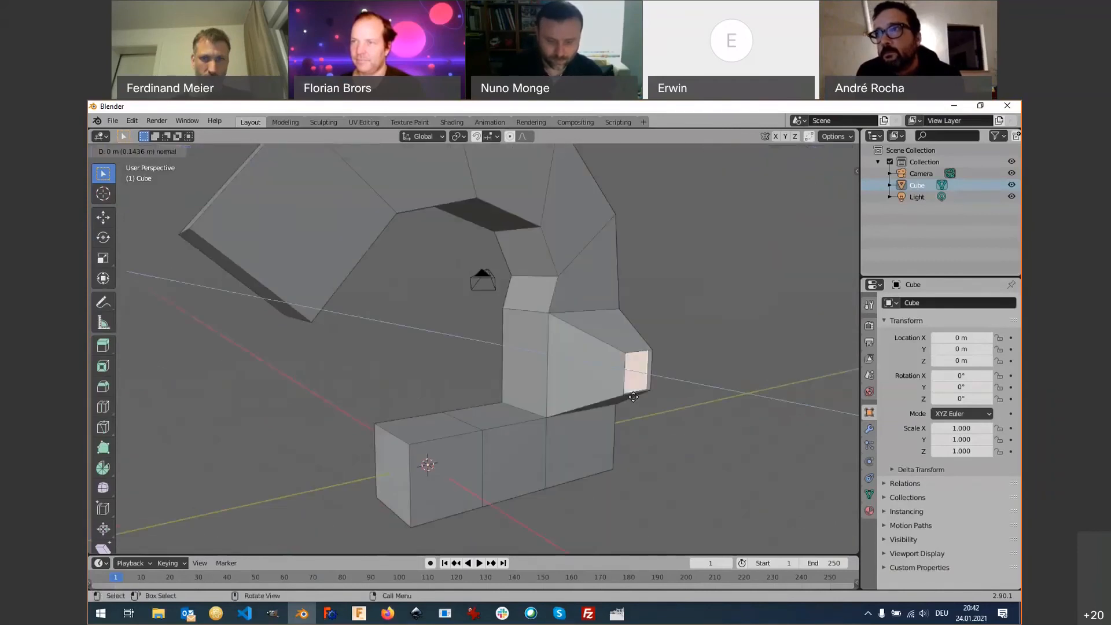
pyautogui.click(634, 397)
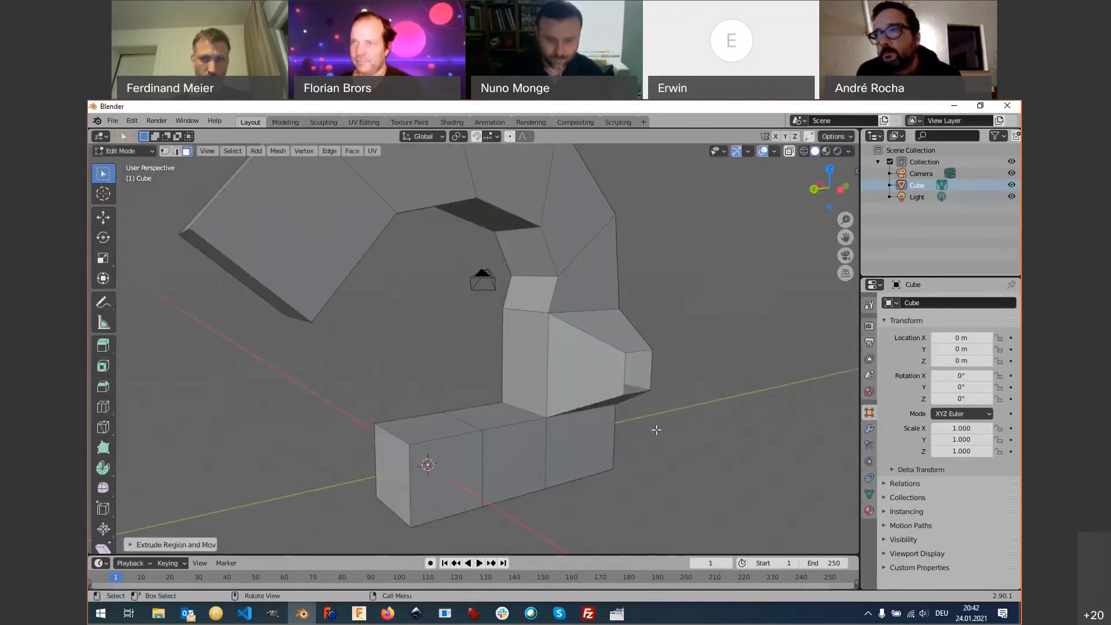
pyautogui.moveTo(656, 430); pyautogui.dragTo(286, 428, button='middle')
pyautogui.scroll(-4, 419, 401)
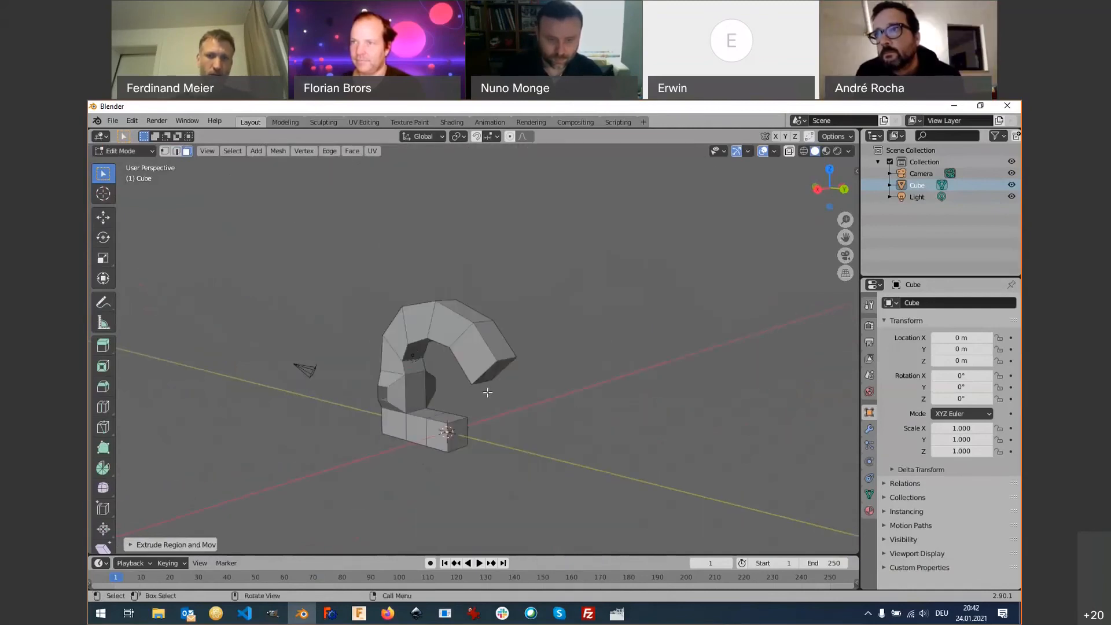
pyautogui.moveTo(493, 374); pyautogui.dragTo(501, 331, button='middle')
# Shrink the arch's end face evenly, then resize it again along the vertical axis.
pyautogui.click(501, 331)
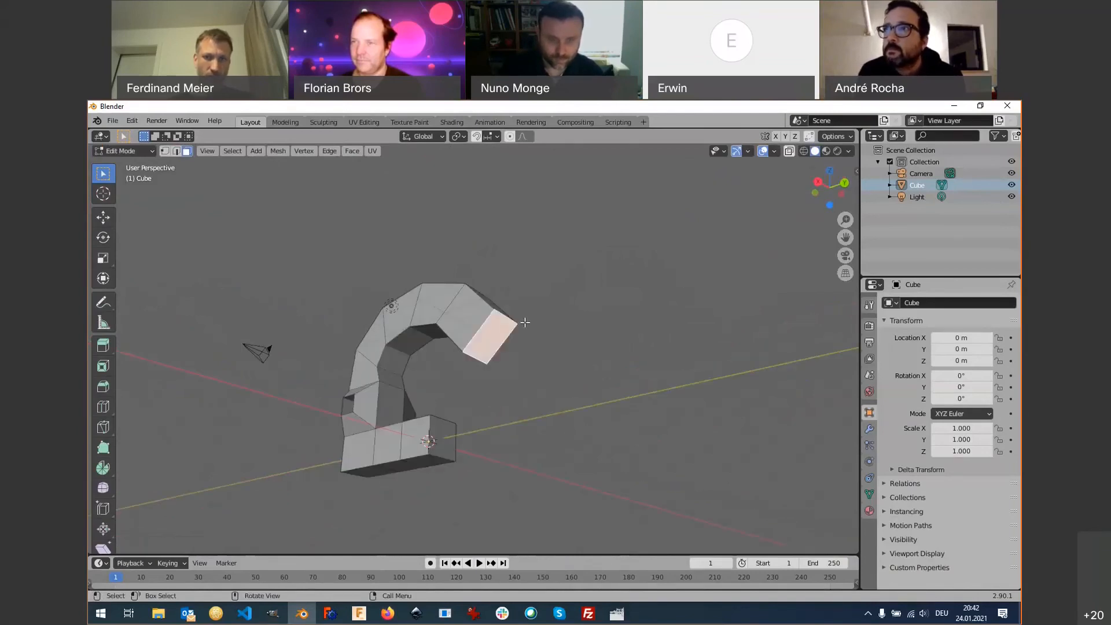
pyautogui.press('s')
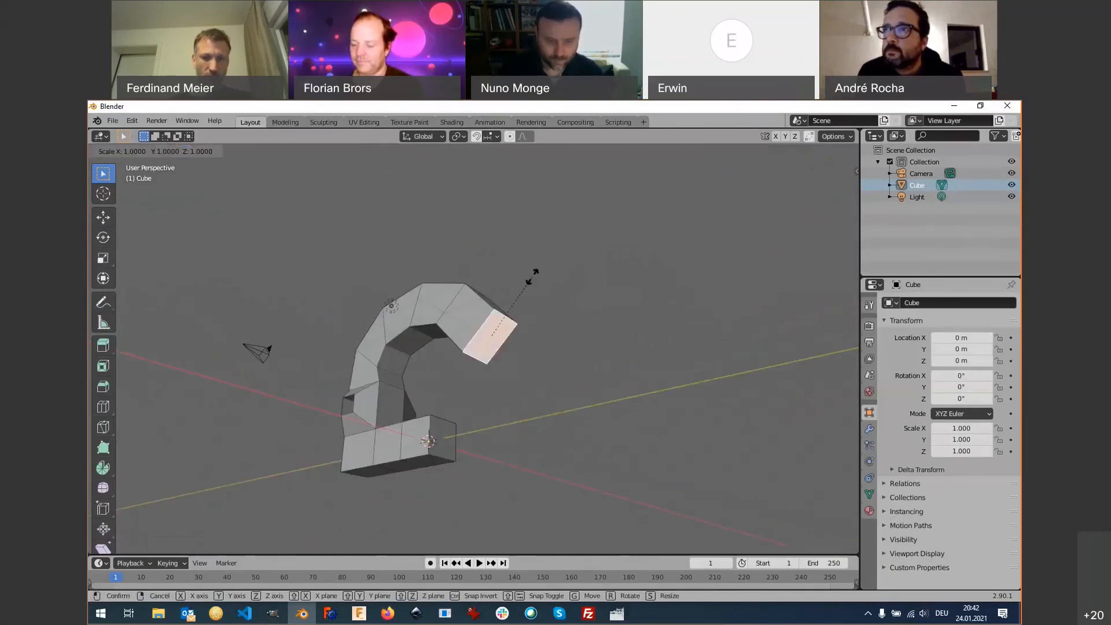
pyautogui.press('z')
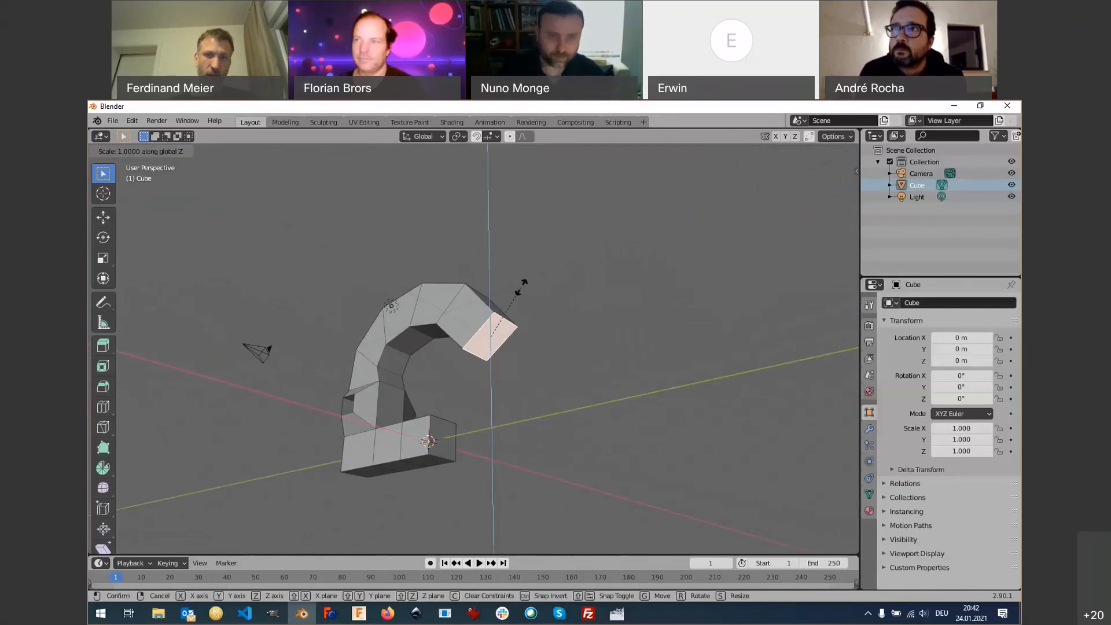
pyautogui.press('c')
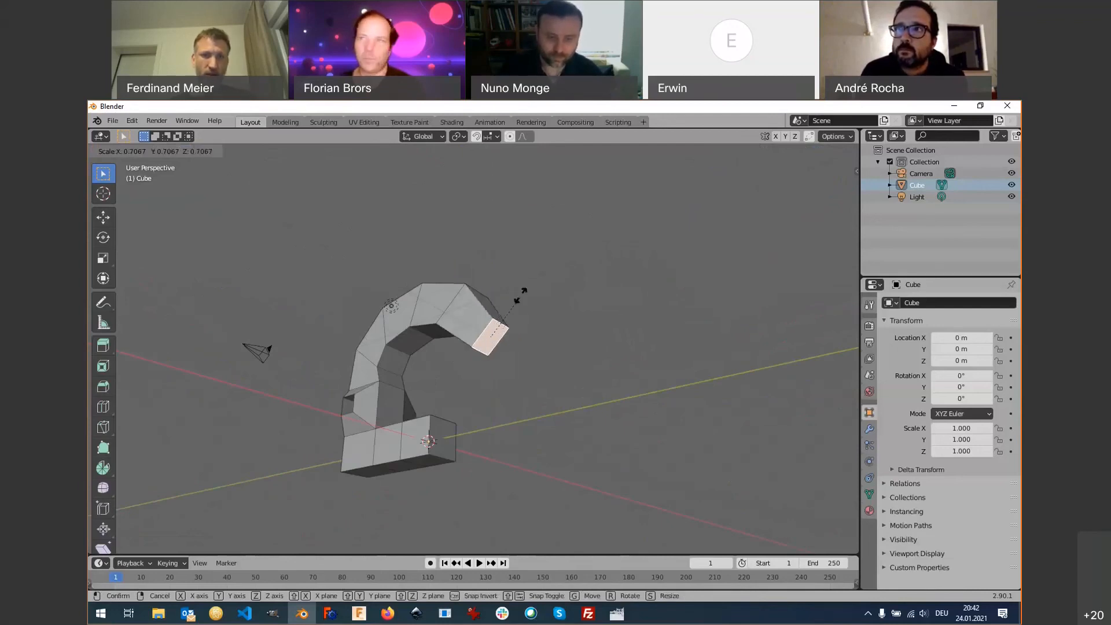
pyautogui.click(521, 295)
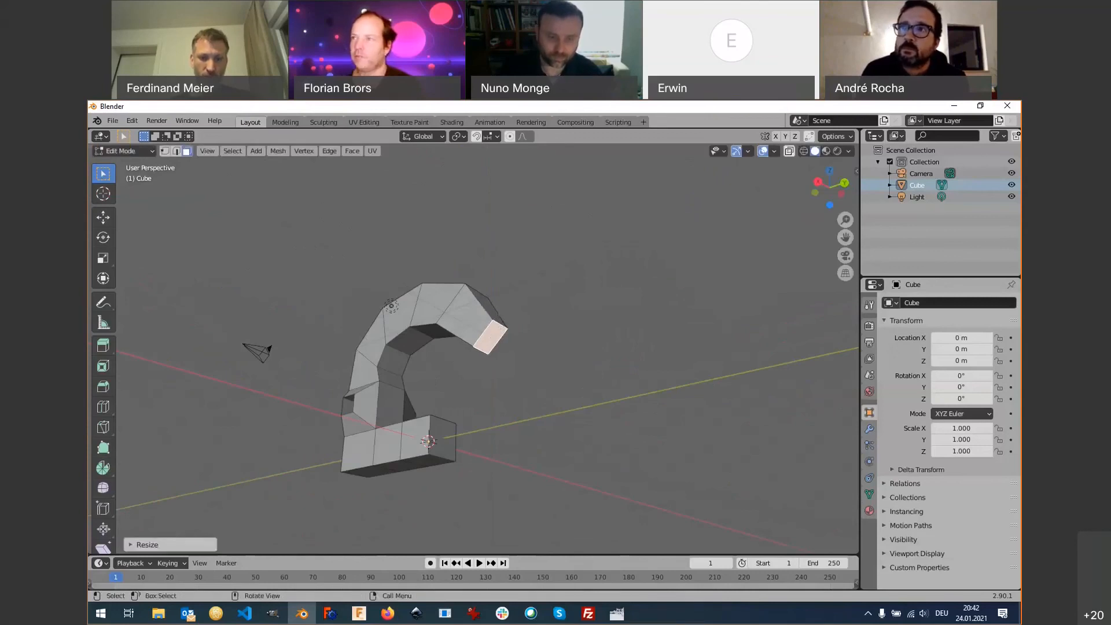
pyautogui.press('s')
pyautogui.press('z')
pyautogui.press('z')
pyautogui.click(499, 318)
# Extrude the base's two end faces outward into blocks, then grow both into longer arms.
pyautogui.moveTo(476, 397); pyautogui.dragTo(466, 437, button='middle')
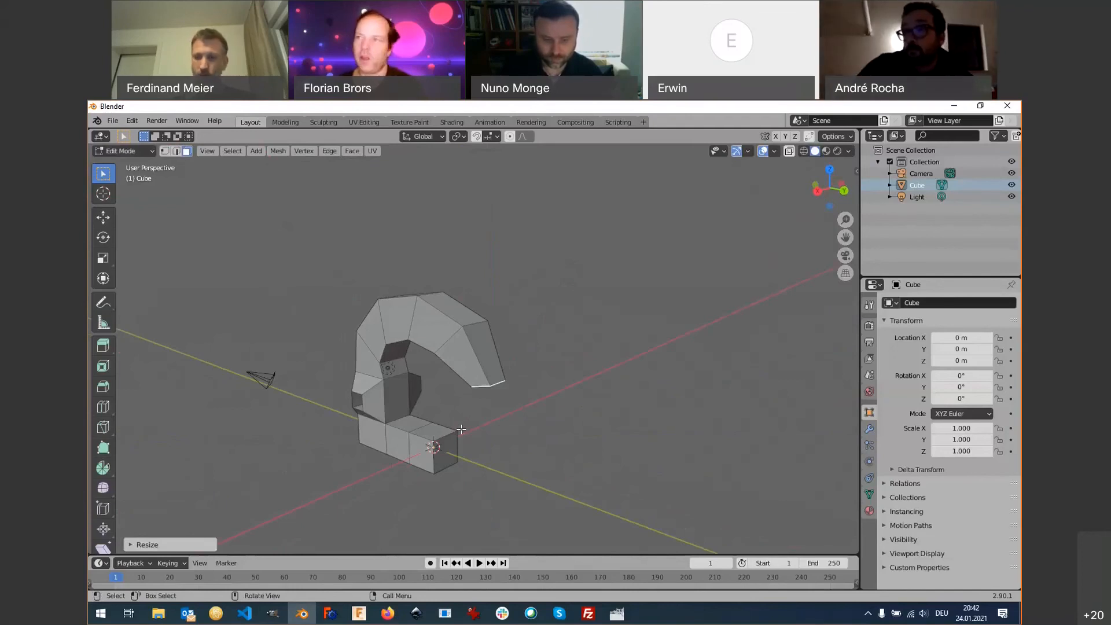
pyautogui.moveTo(461, 429); pyautogui.dragTo(422, 434, button='middle')
pyautogui.moveTo(423, 433); pyautogui.dragTo(440, 446, button='middle')
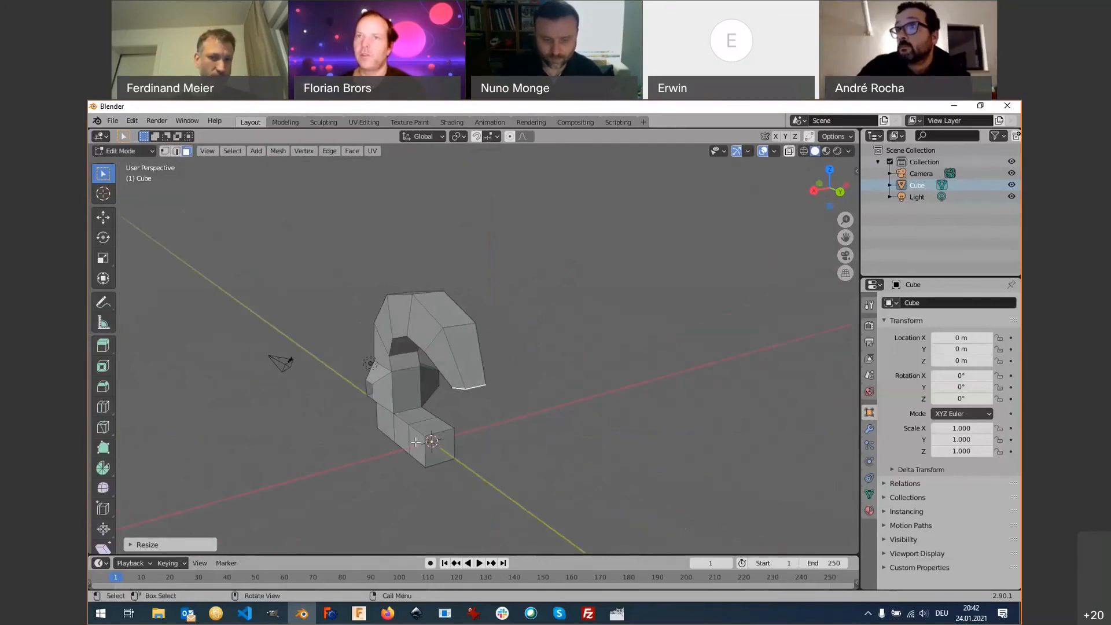
pyautogui.press('e')
pyautogui.click(474, 465)
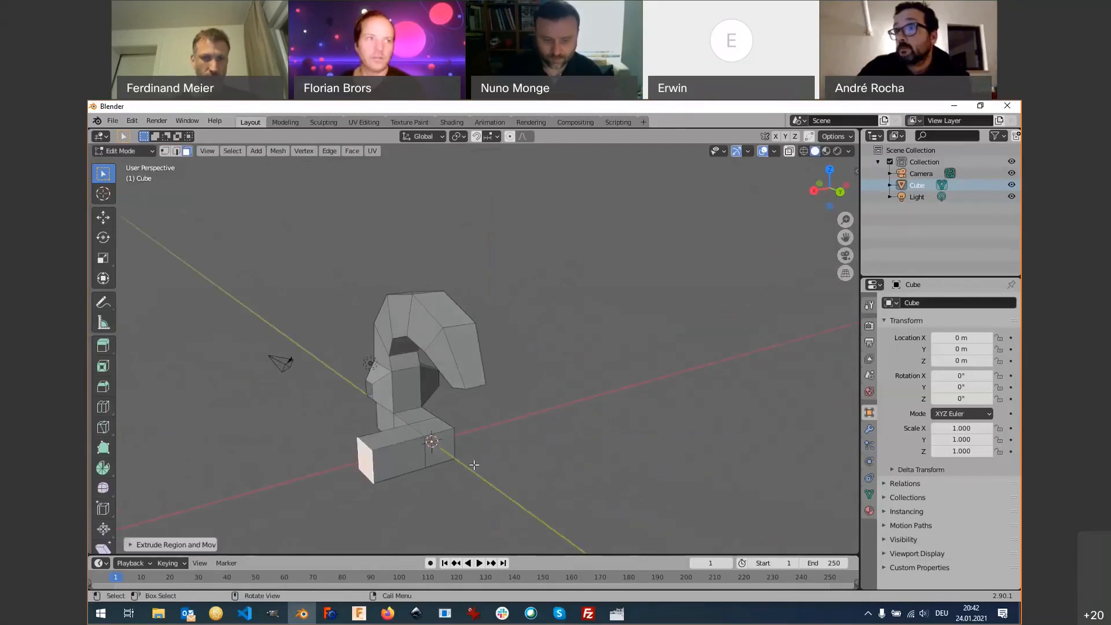
pyautogui.moveTo(474, 465); pyautogui.dragTo(486, 457, button='middle')
pyautogui.press('e')
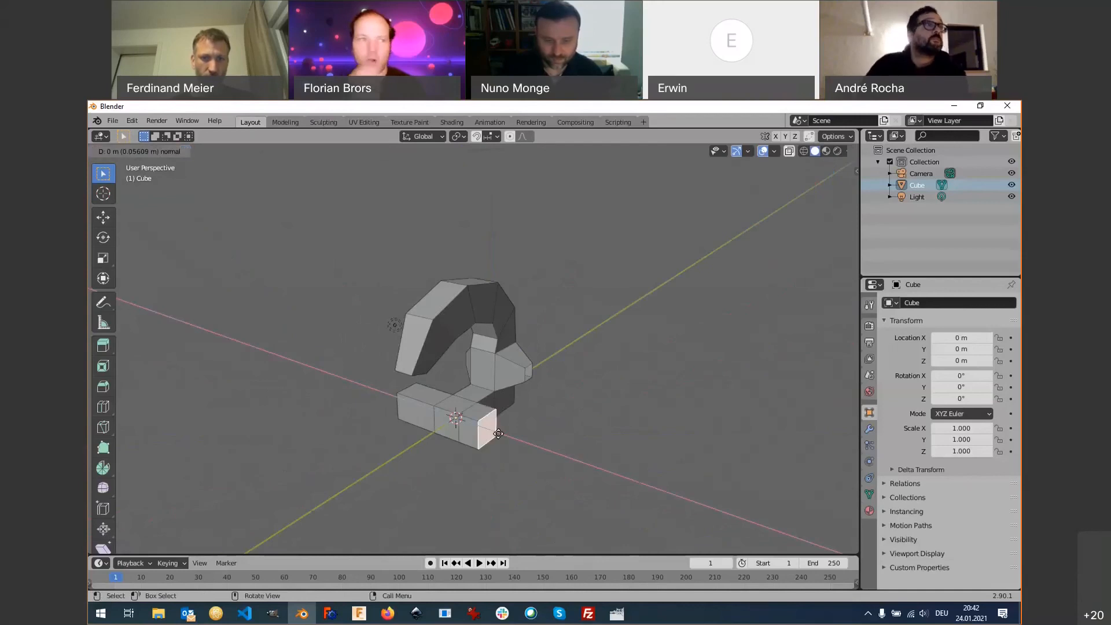
pyautogui.click(453, 447)
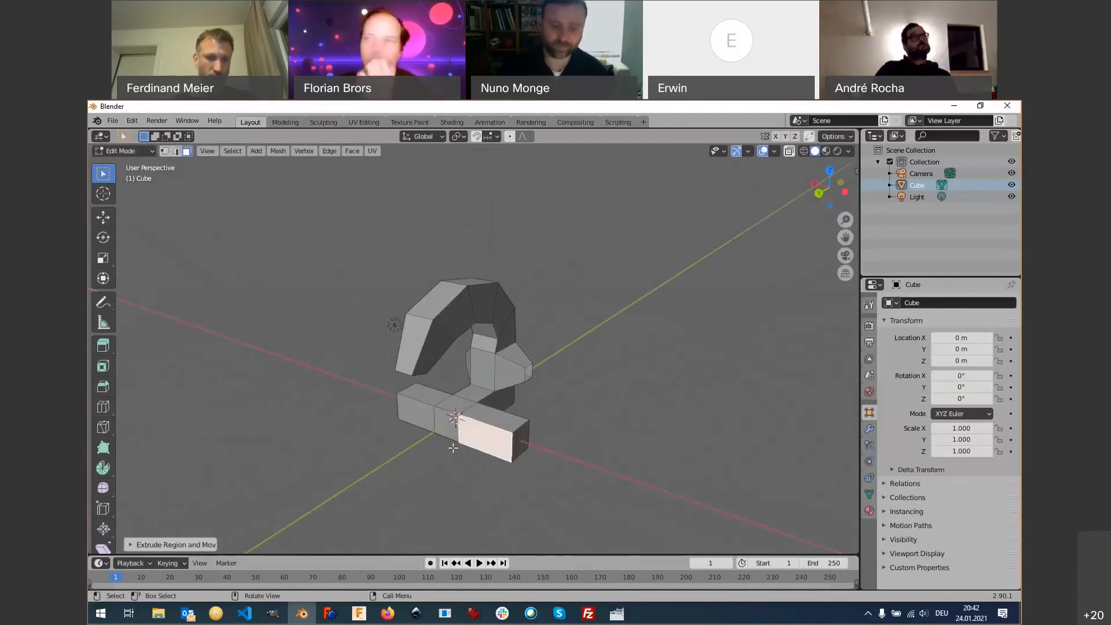
pyautogui.keyDown('shift'); pyautogui.click(415, 412); pyautogui.keyUp('shift')
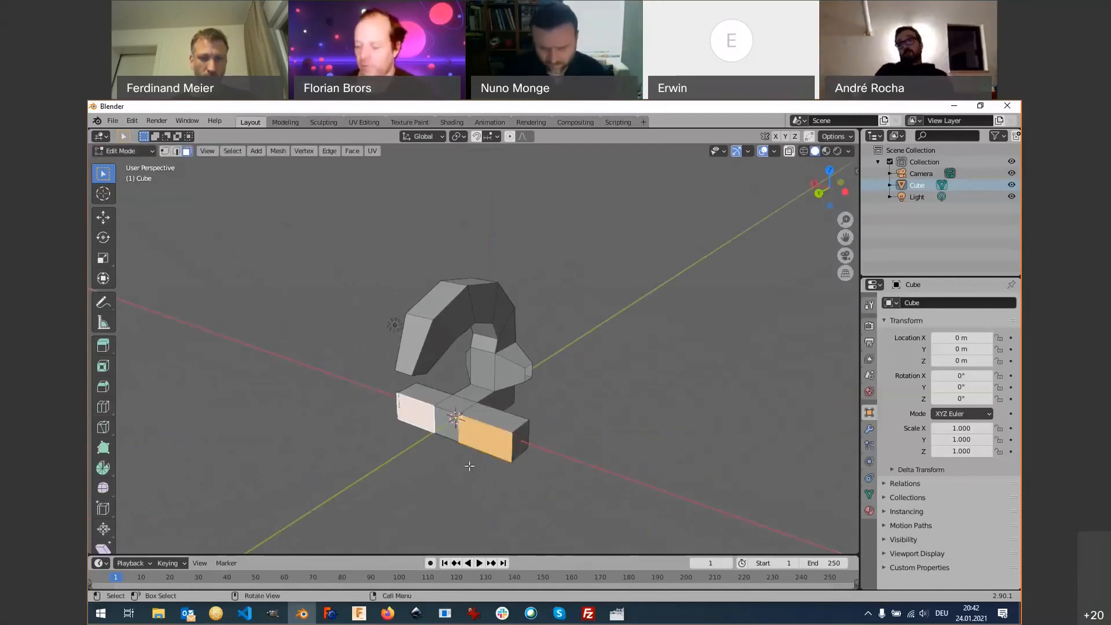
pyautogui.press('e')
pyautogui.click(429, 518)
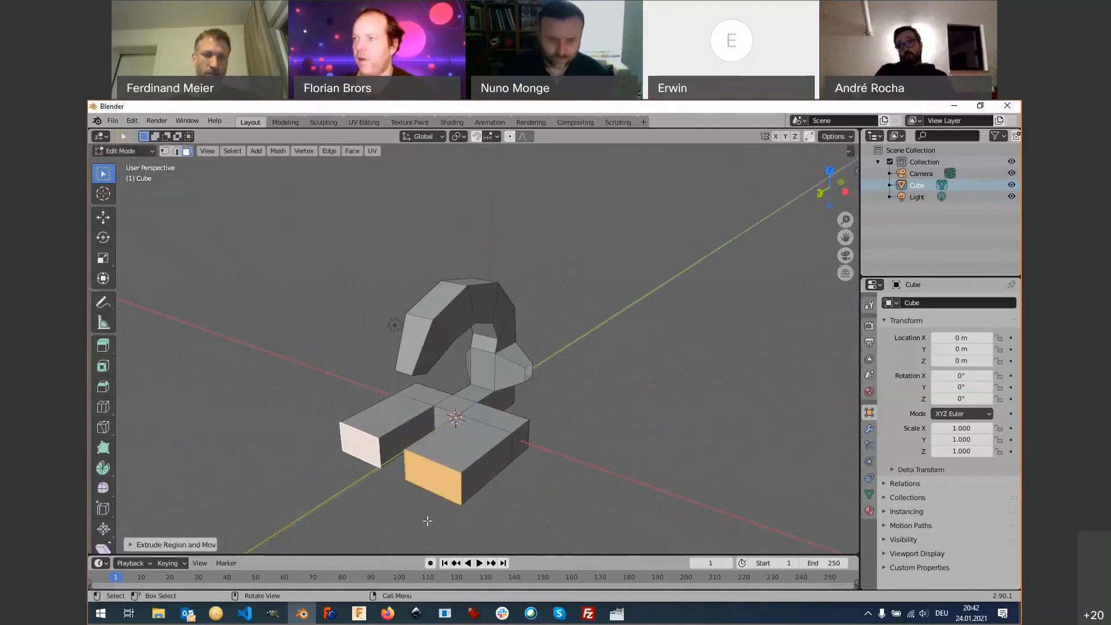
# Extrude a long arm from the right end face and taper its end smaller.
pyautogui.moveTo(499, 485); pyautogui.dragTo(451, 492, button='middle')
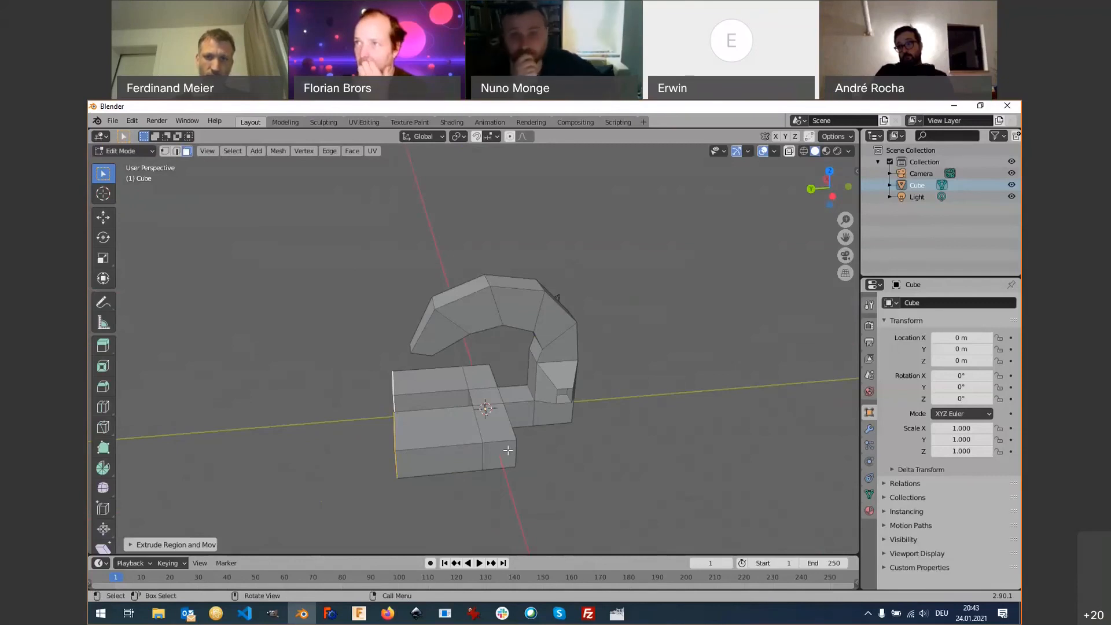
pyautogui.moveTo(508, 451); pyautogui.dragTo(595, 442, button='middle')
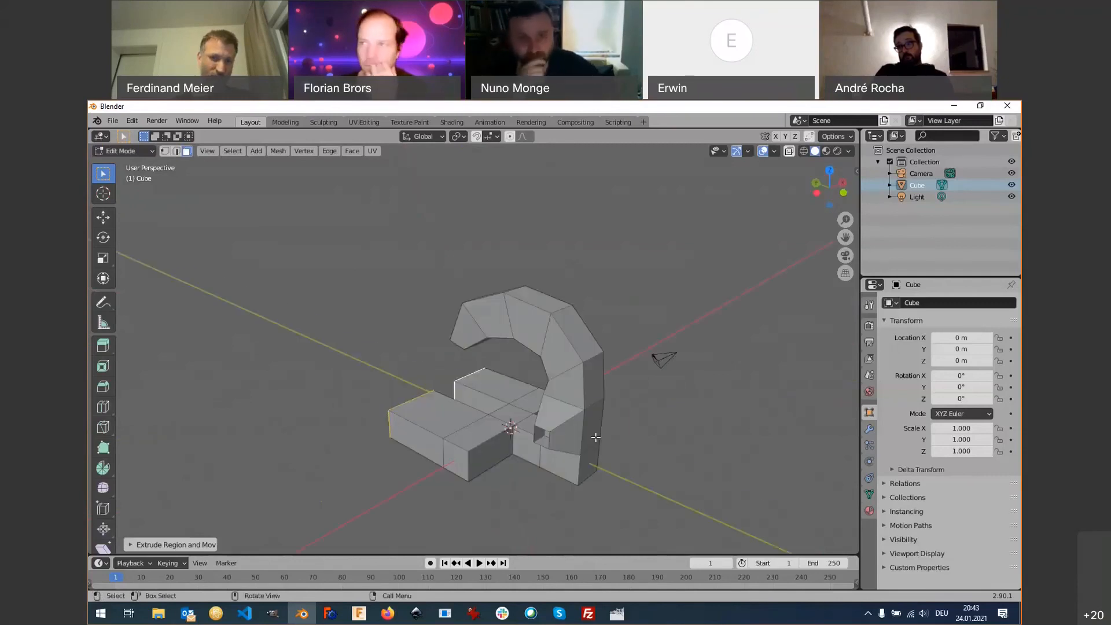
pyautogui.press('e')
pyautogui.click(752, 415)
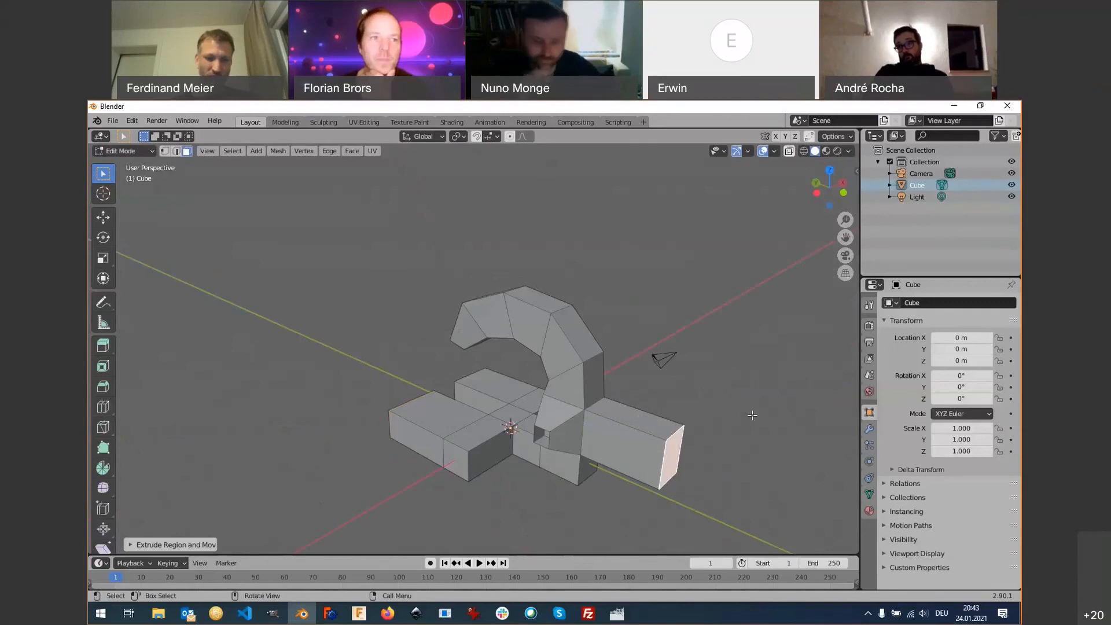
pyautogui.press('s')
pyautogui.click(728, 460)
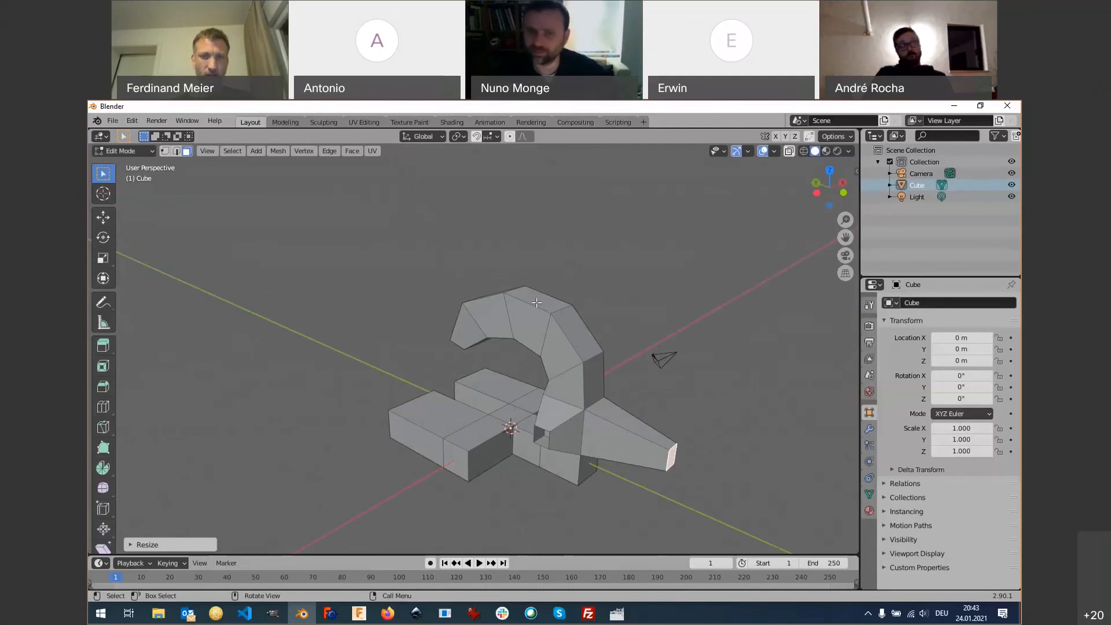
pyautogui.hotkey('alt', 'Tab')
pyautogui.hotkey('alt', 'Tab')
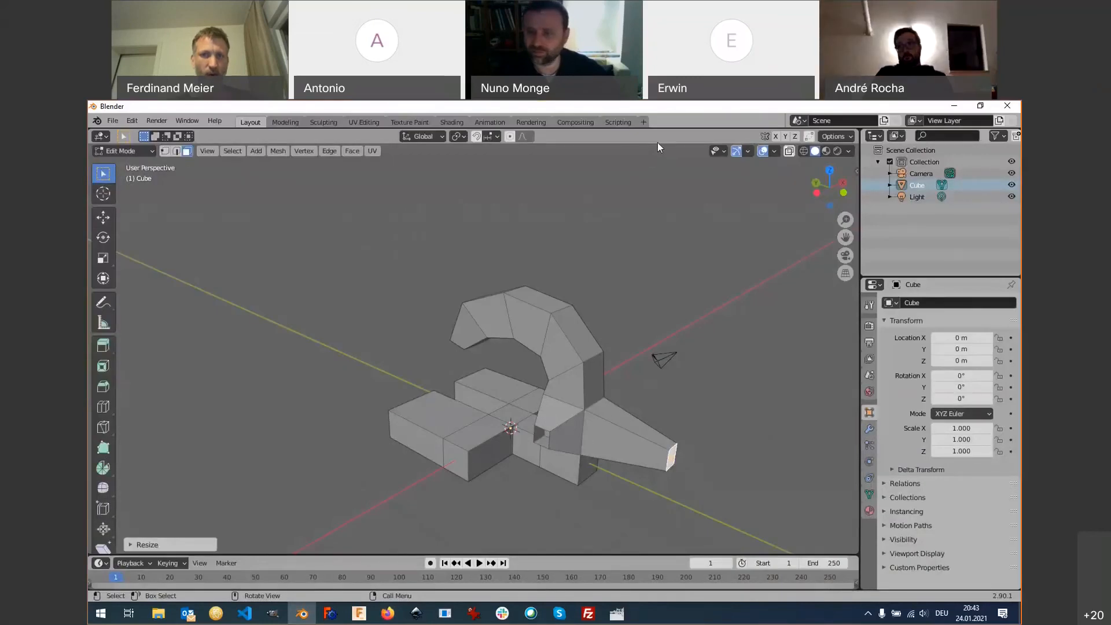
pyautogui.click(658, 142)
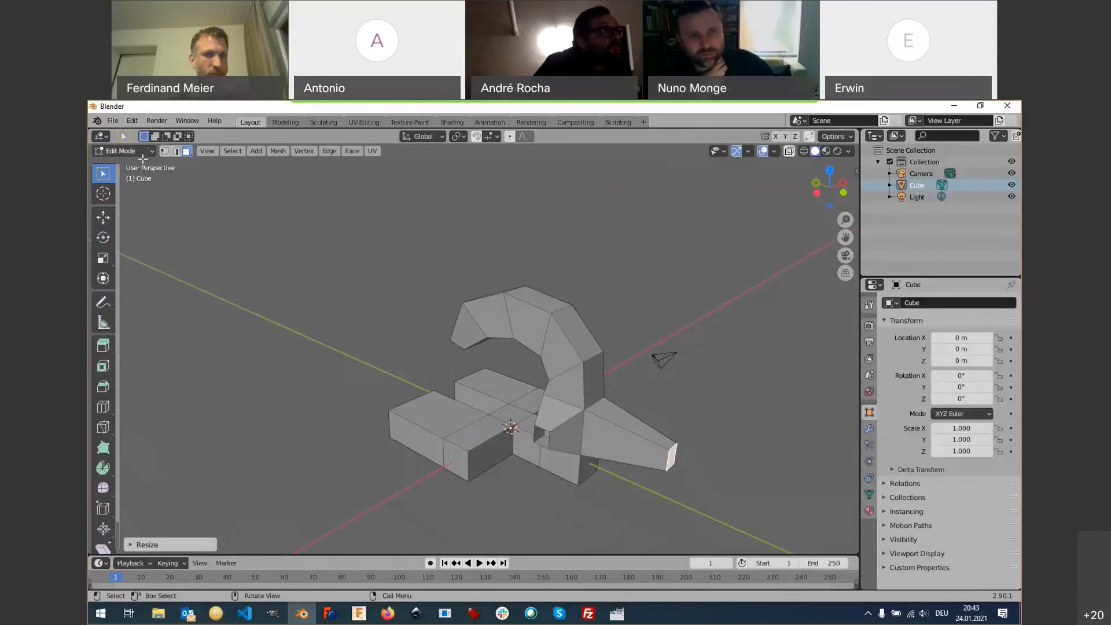
# Select the arch's top face, then its right and left sloped faces in turn.
pyautogui.click(533, 296)
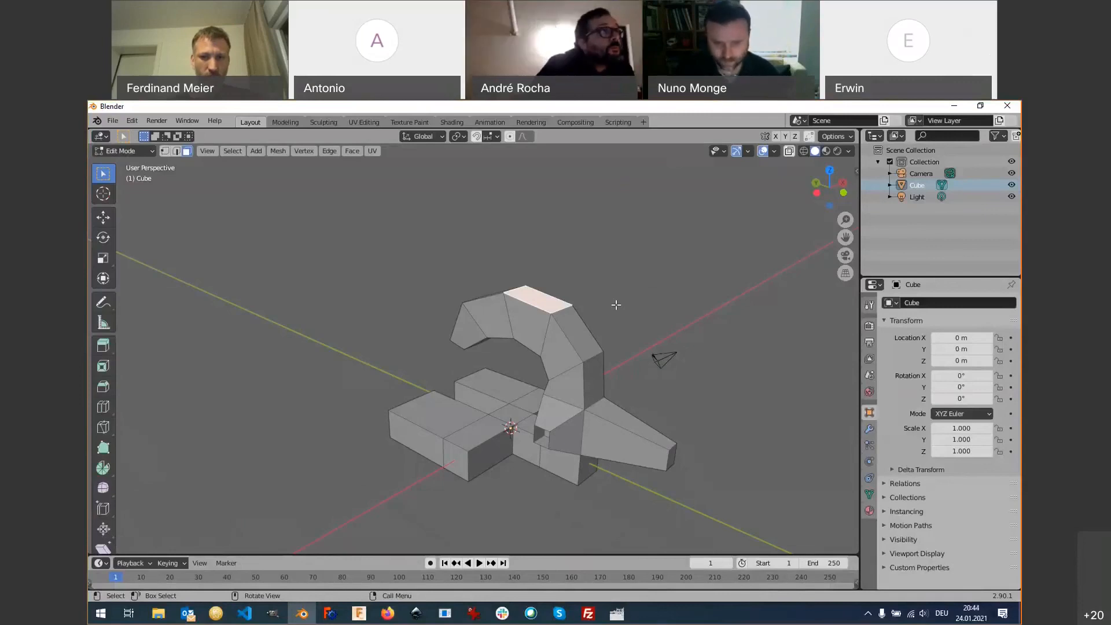
pyautogui.click(574, 332)
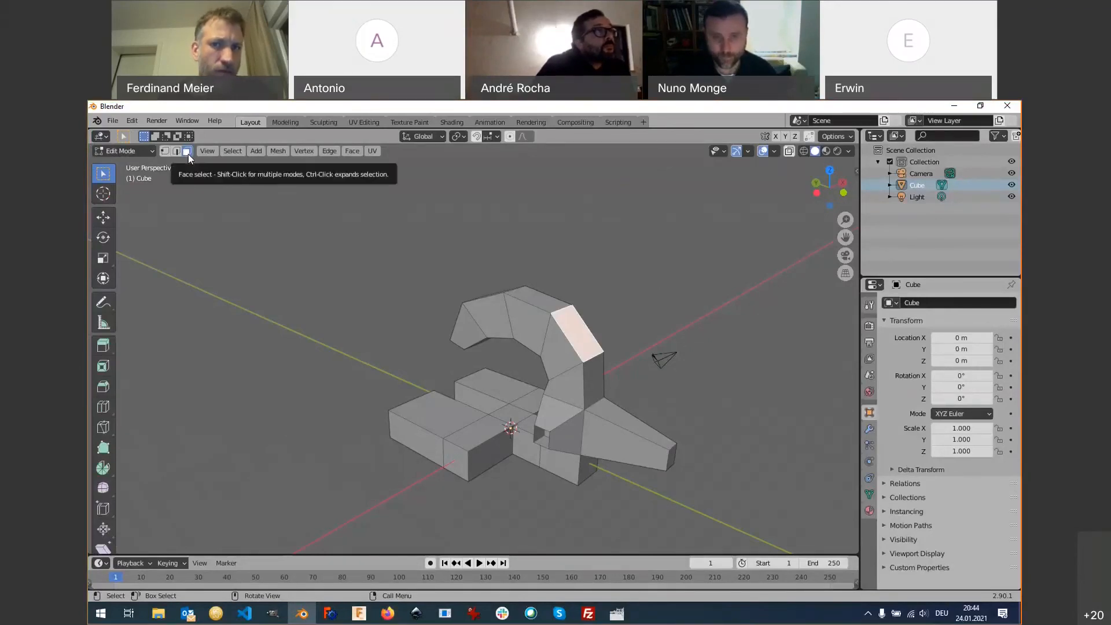
pyautogui.click(493, 325)
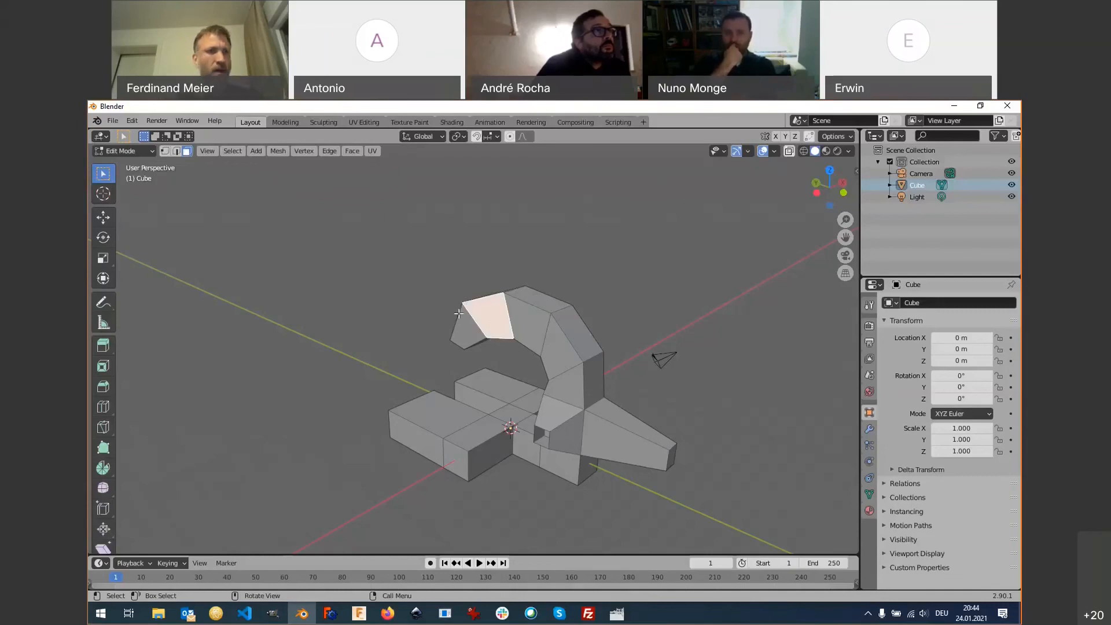
# Start a new General file via File > New, choosing Don't Save for the arched model.
pyautogui.click(113, 121)
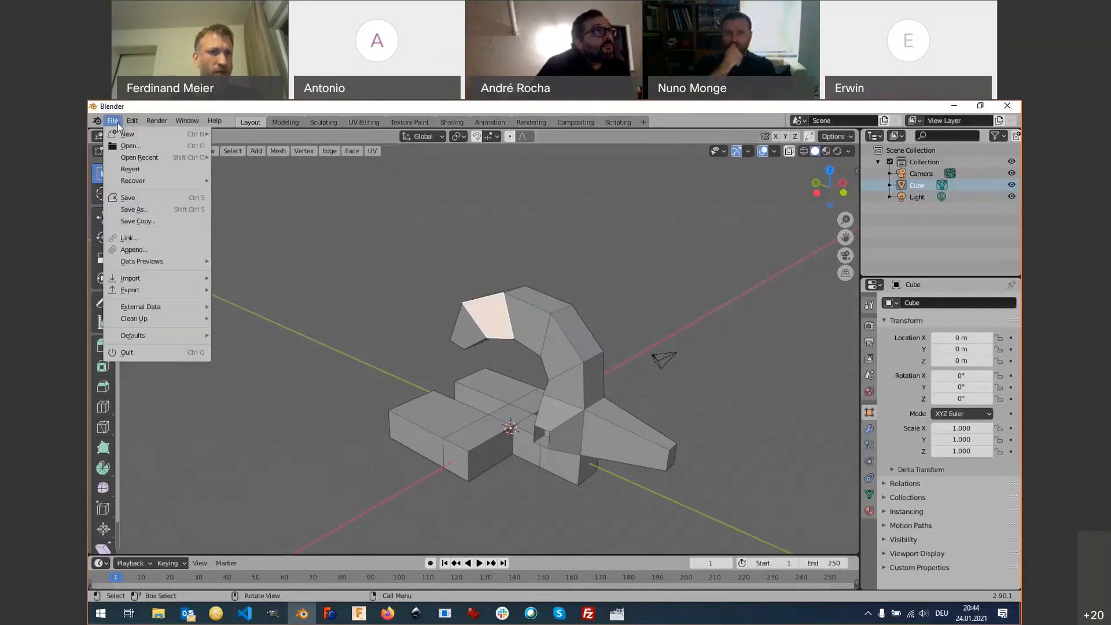
pyautogui.moveTo(162, 134)
pyautogui.click(240, 134)
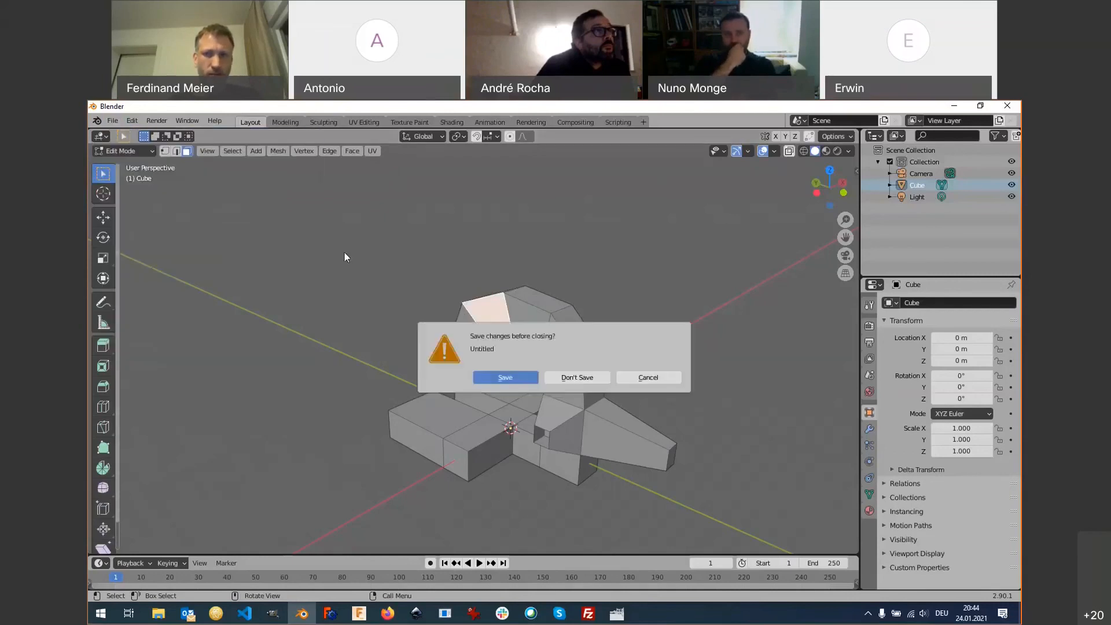
pyautogui.click(576, 378)
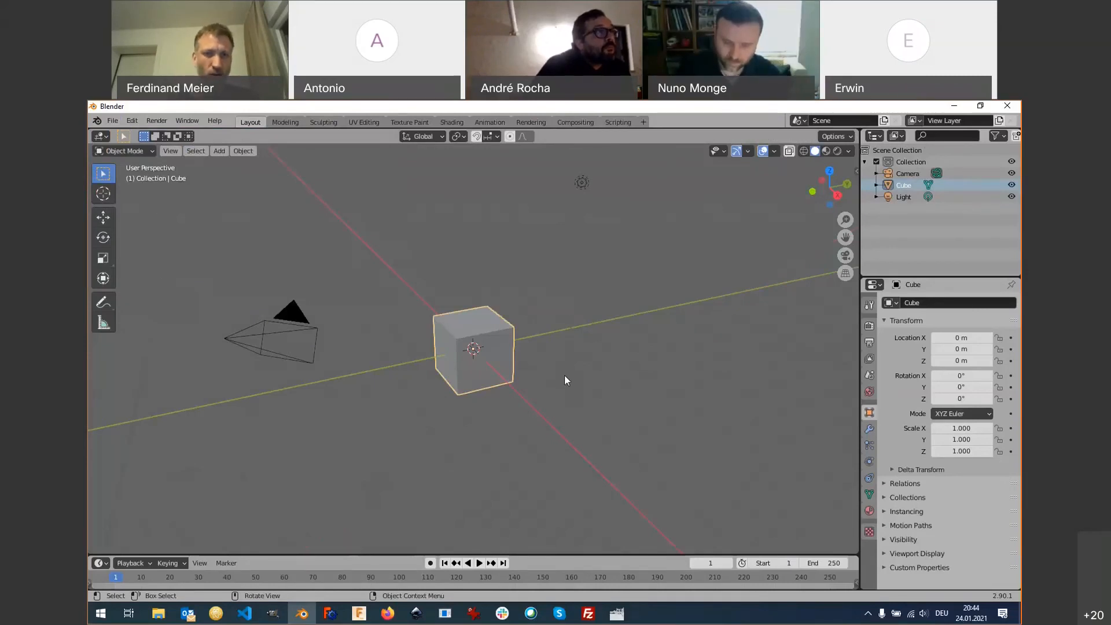
# Put the new cube in Edit Mode with face select and select its left face.
pyautogui.moveTo(565, 375); pyautogui.dragTo(508, 350, button='middle')
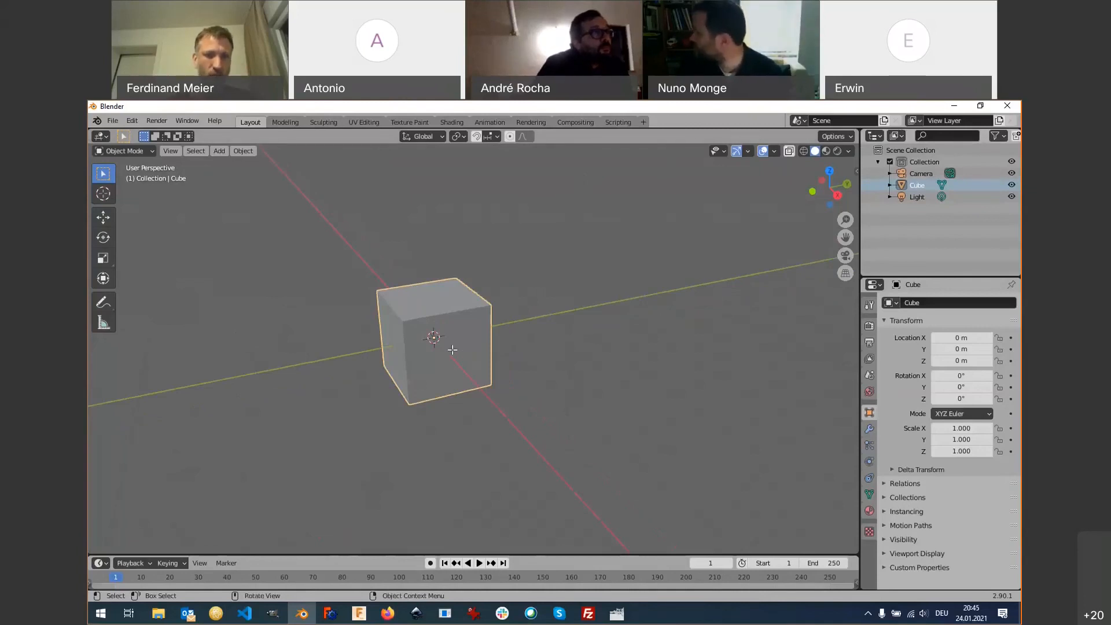
pyautogui.press('Tab')
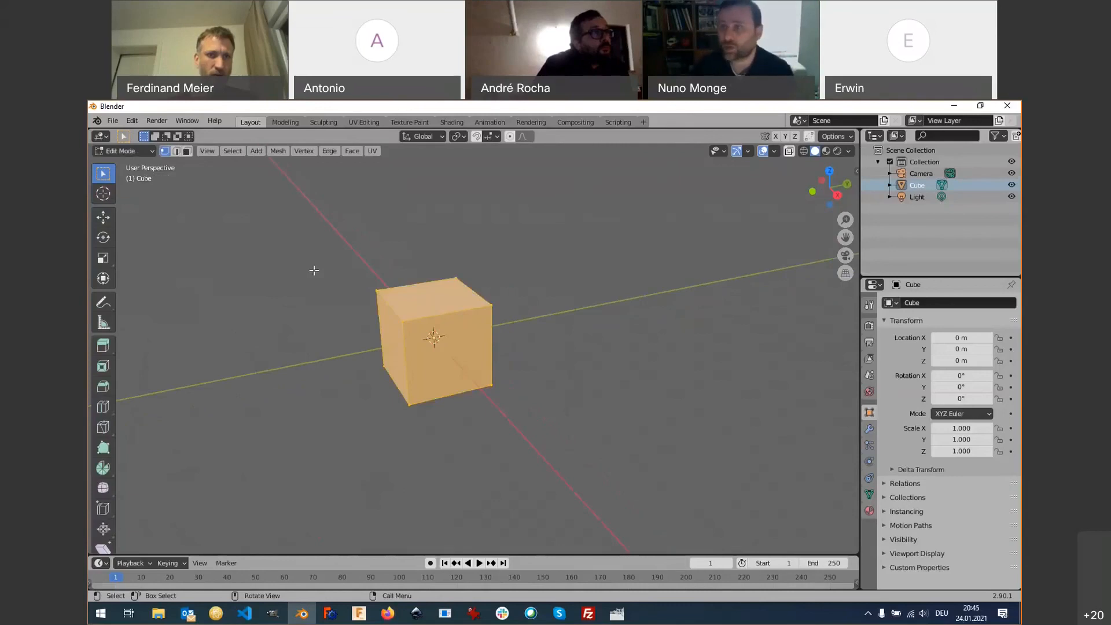
pyautogui.click(187, 151)
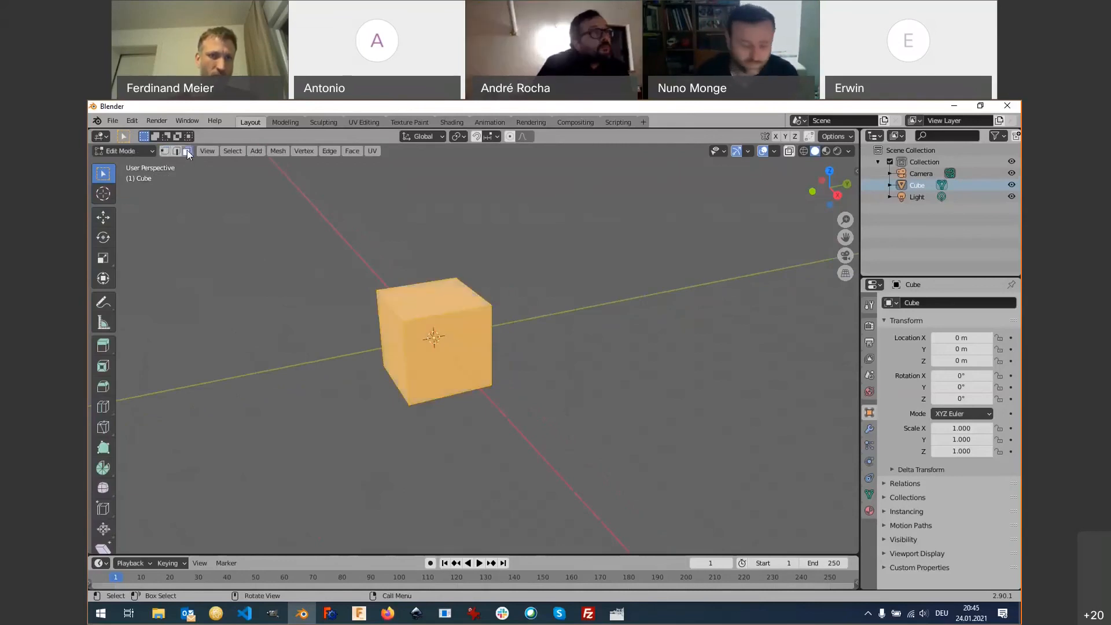
pyautogui.click(395, 342)
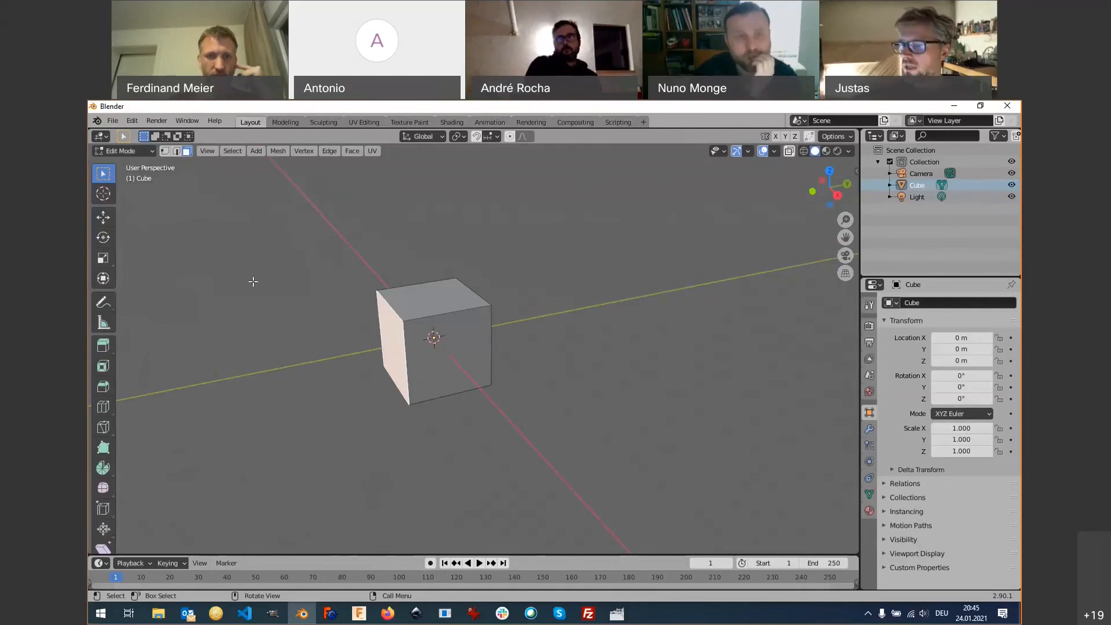
pyautogui.click(317, 297)
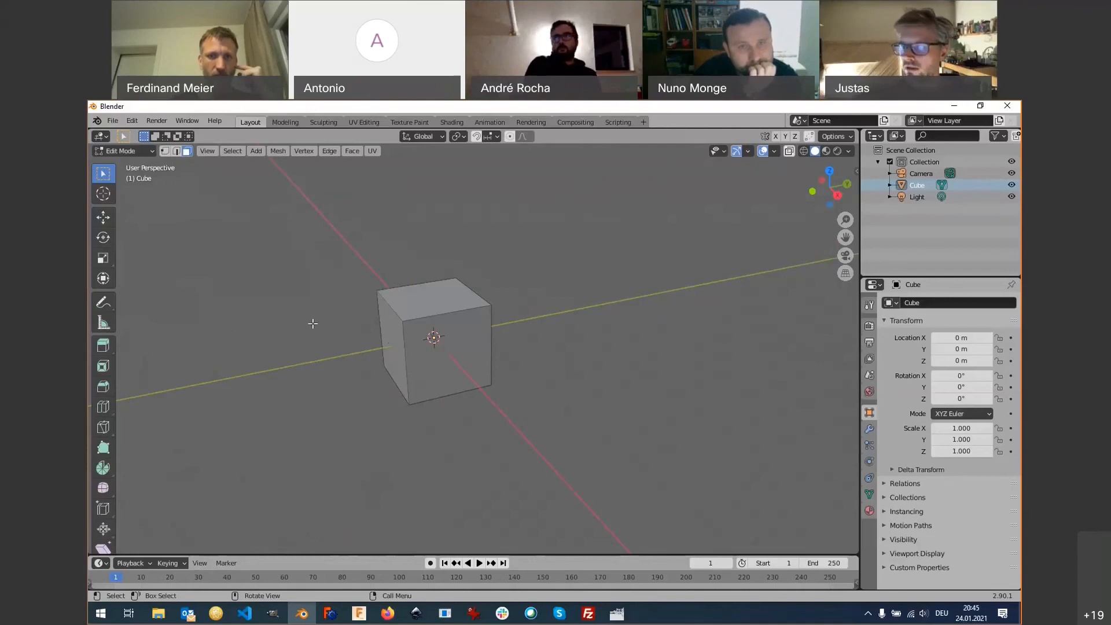
pyautogui.click(393, 334)
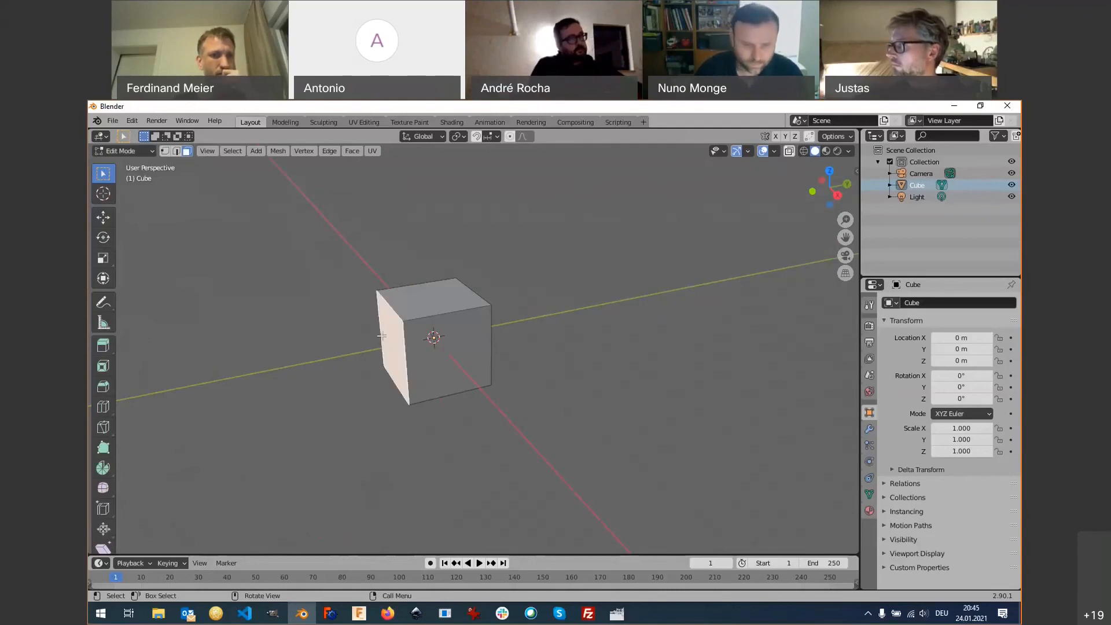
pyautogui.moveTo(381, 335); pyautogui.dragTo(364, 385, button='middle')
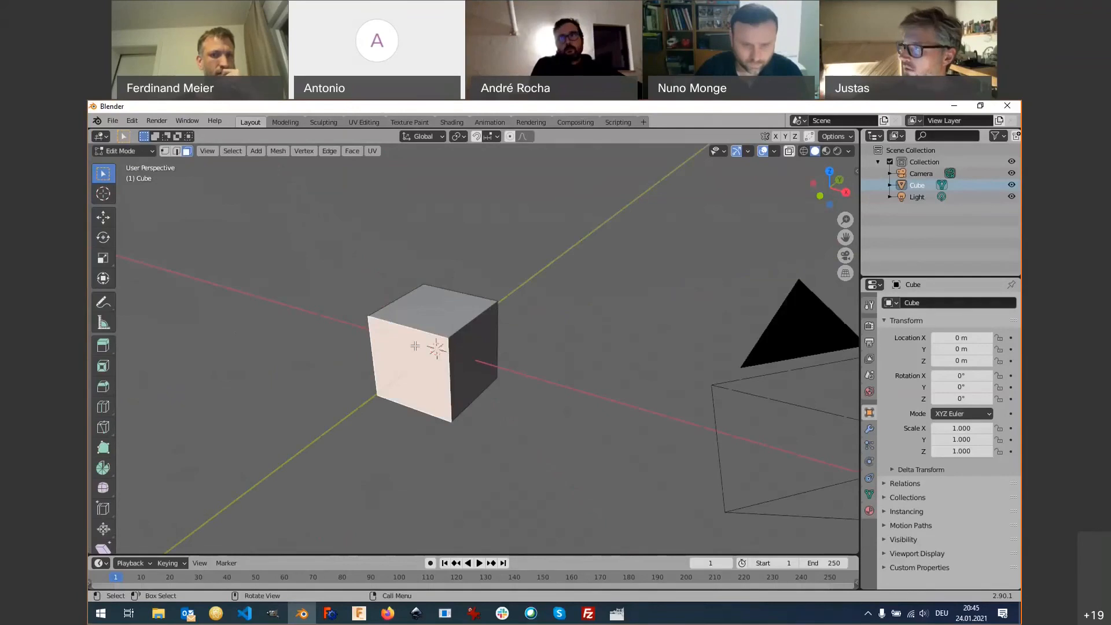
# Select the cube's top face, then the front and right faces in turn, then open File.
pyautogui.click(432, 311)
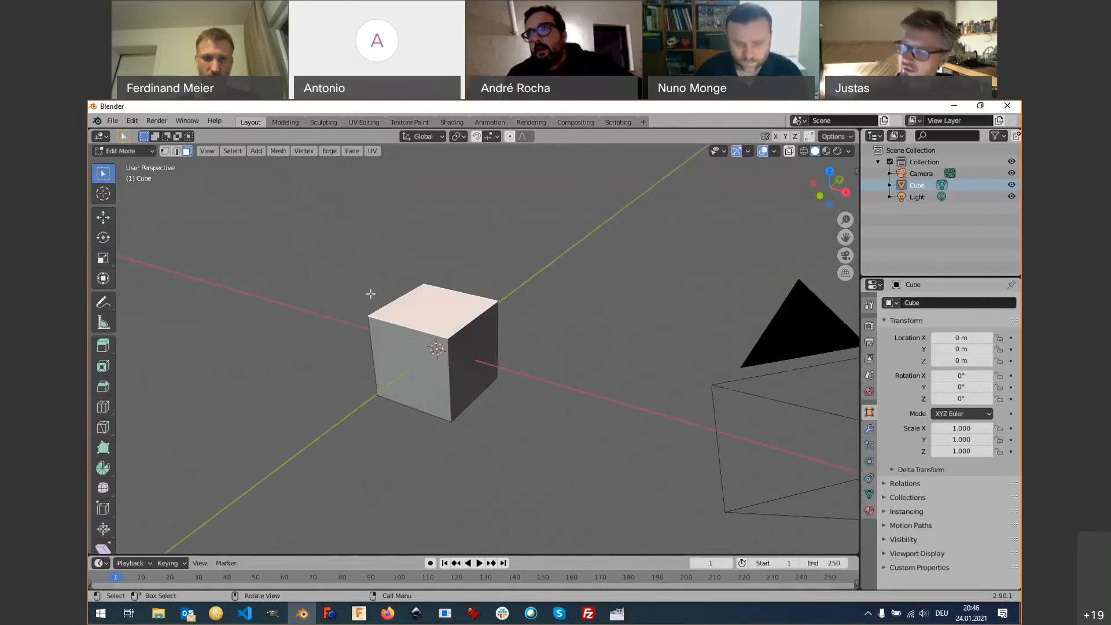
pyautogui.click(370, 294)
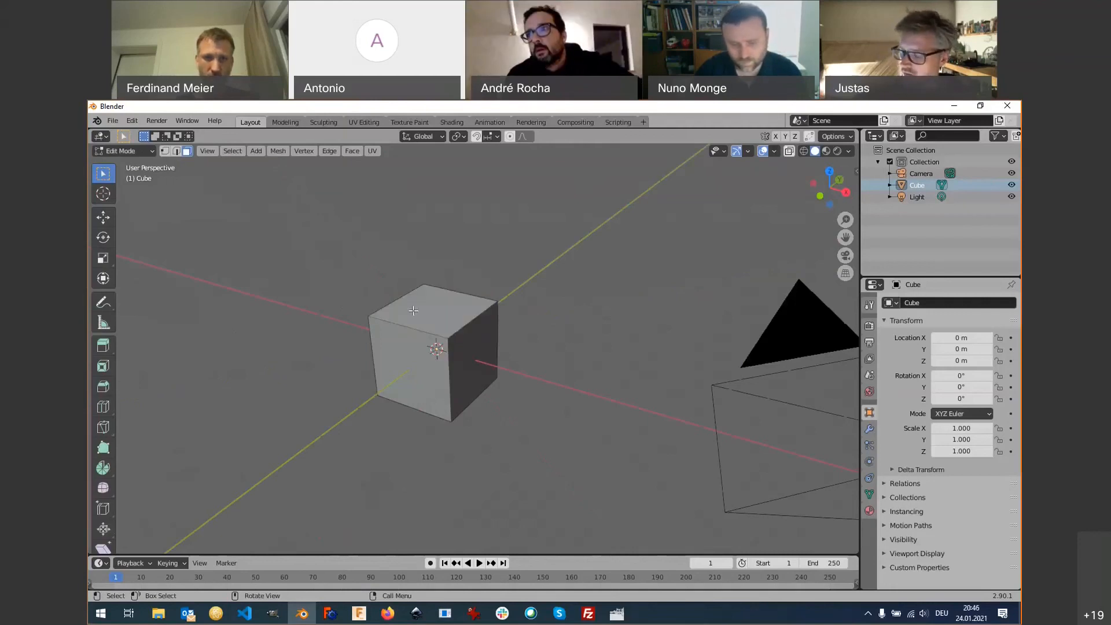
pyautogui.click(433, 311)
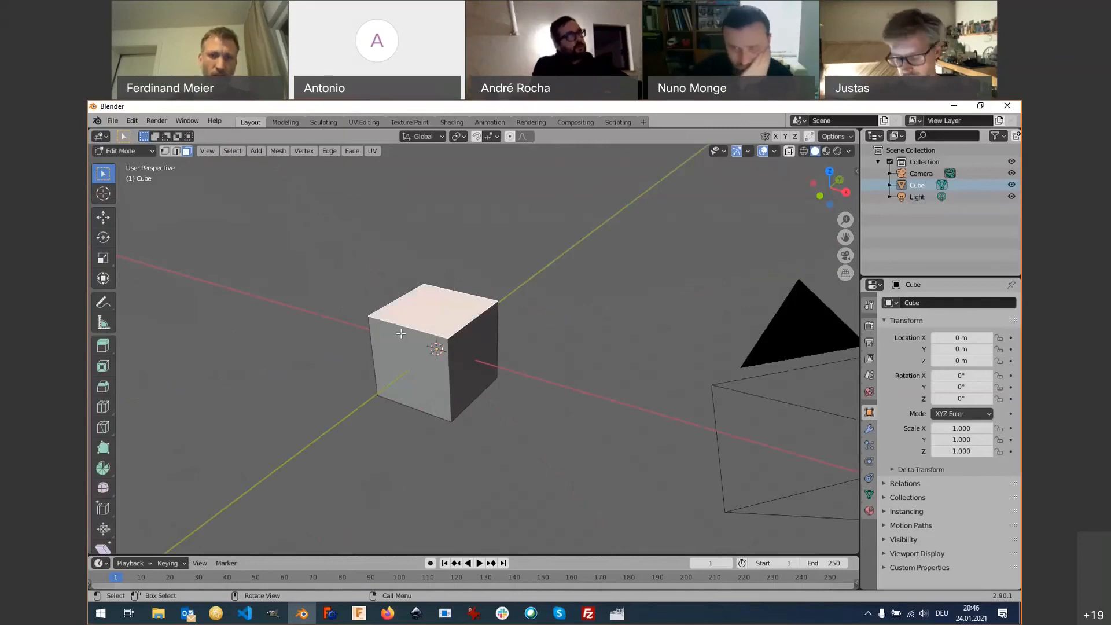
pyautogui.click(404, 353)
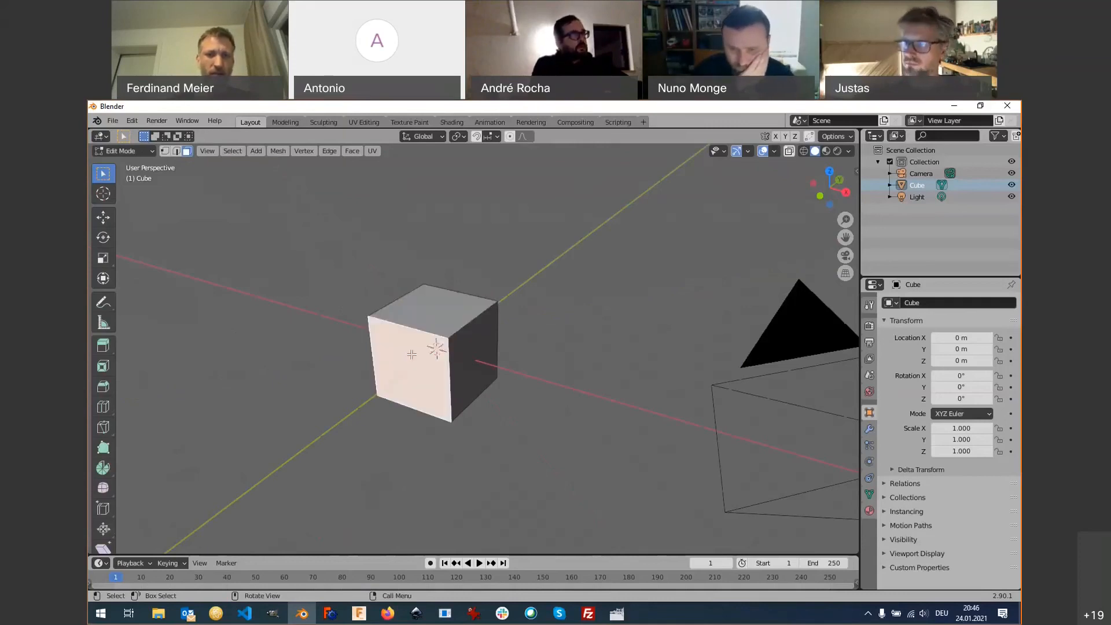
pyautogui.click(467, 368)
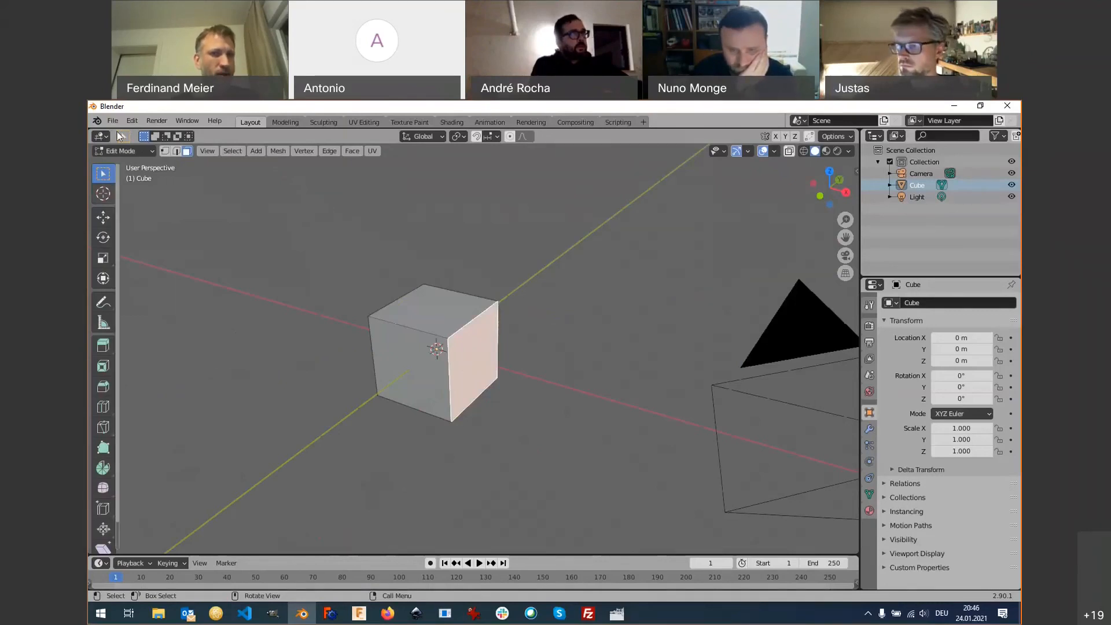
pyautogui.click(113, 121)
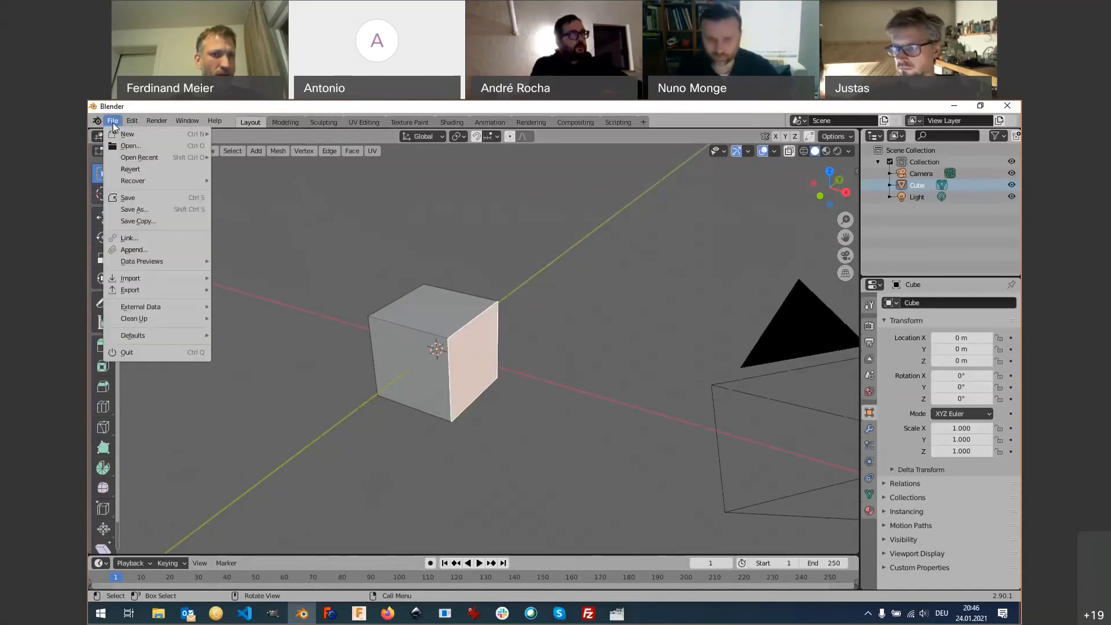
# Start a fresh General scene, discarding the edited cube with Don't Save.
pyautogui.moveTo(133, 134)
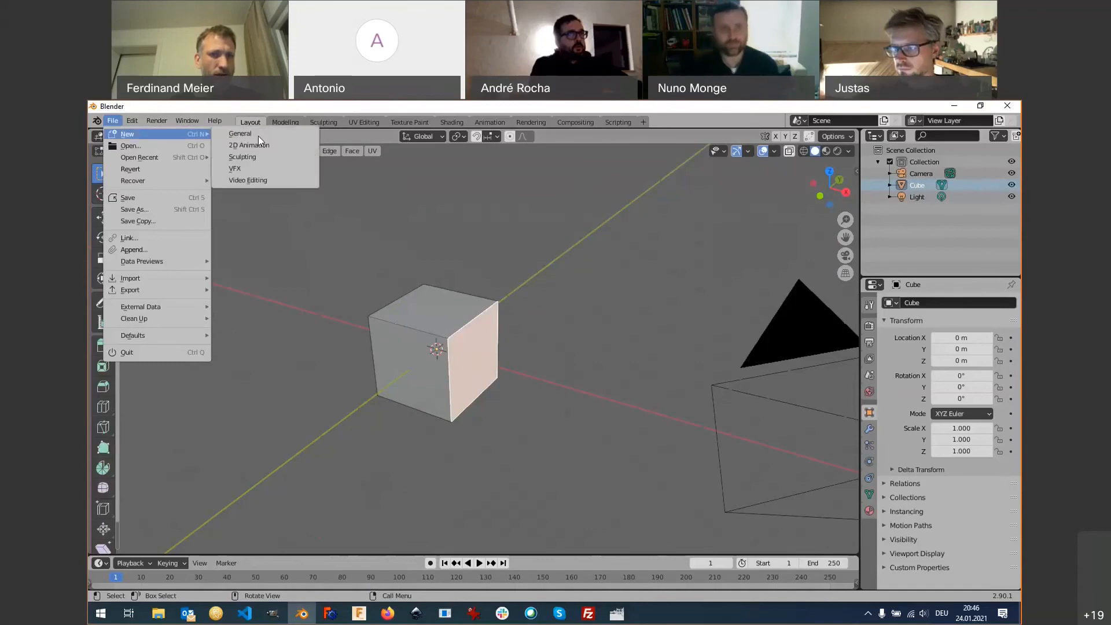
pyautogui.click(259, 136)
pyautogui.click(557, 376)
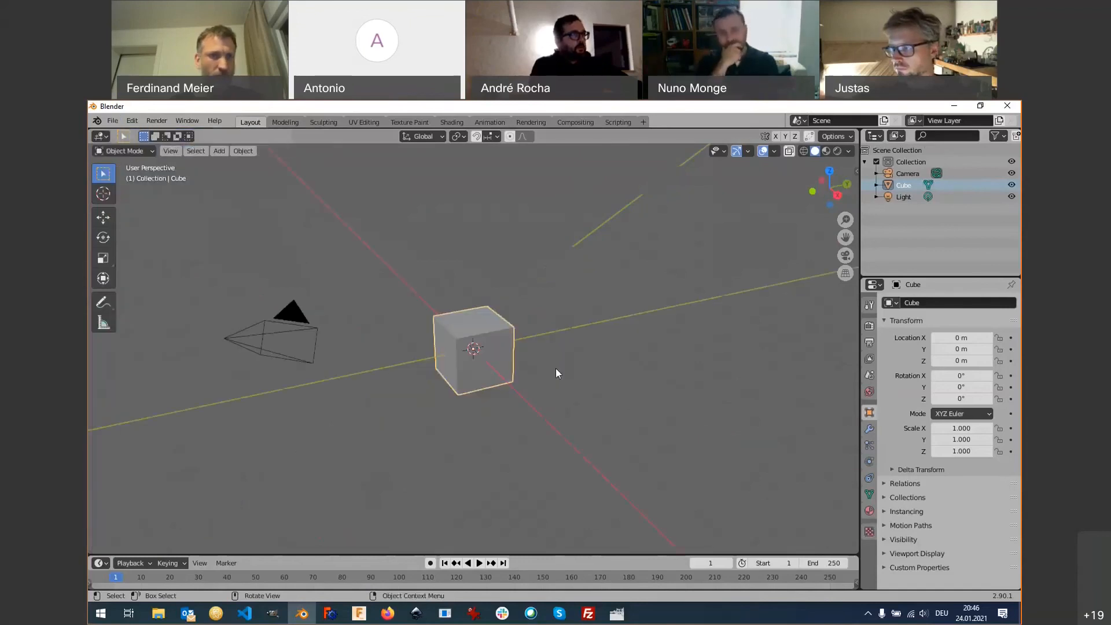
# Open Preferences, check the save/reset preferences menu, and close the Preferences window.
pyautogui.click(119, 122)
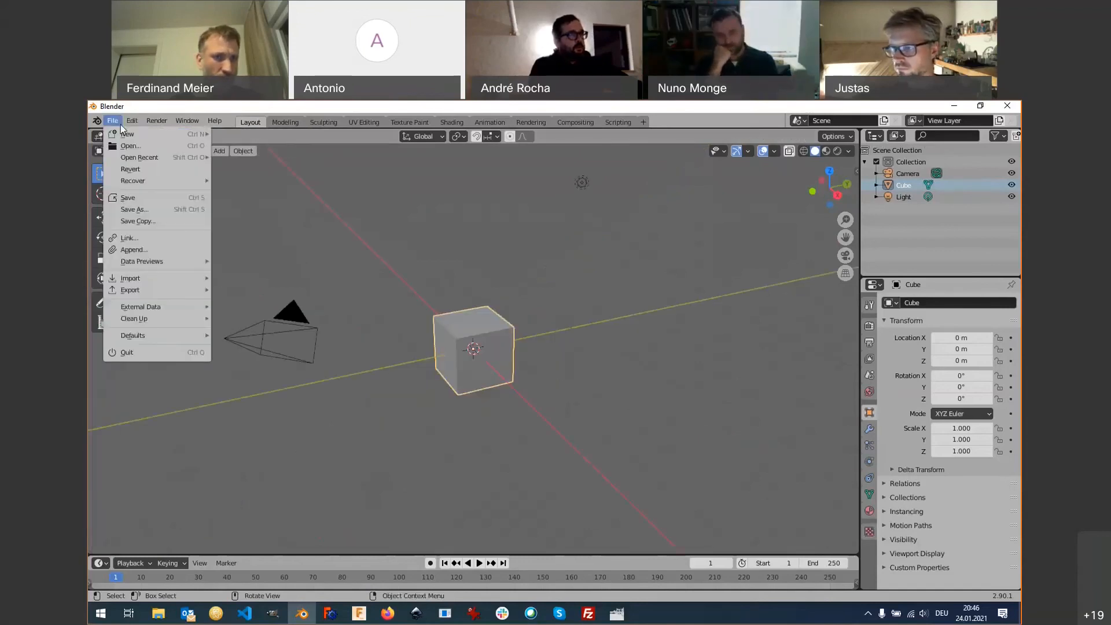
pyautogui.moveTo(130, 122)
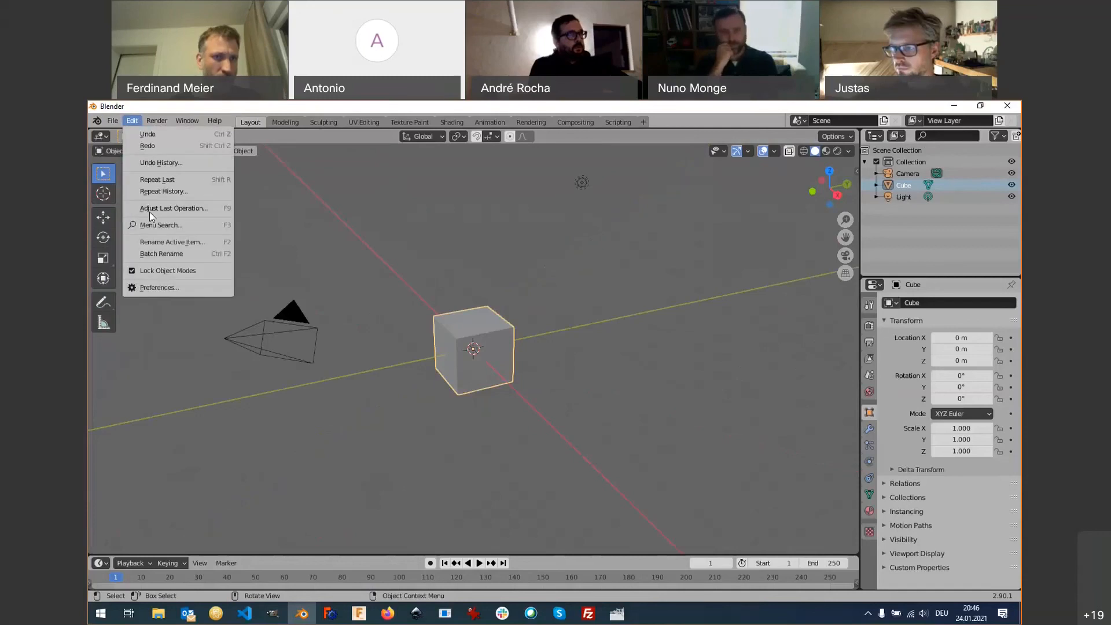
pyautogui.click(174, 292)
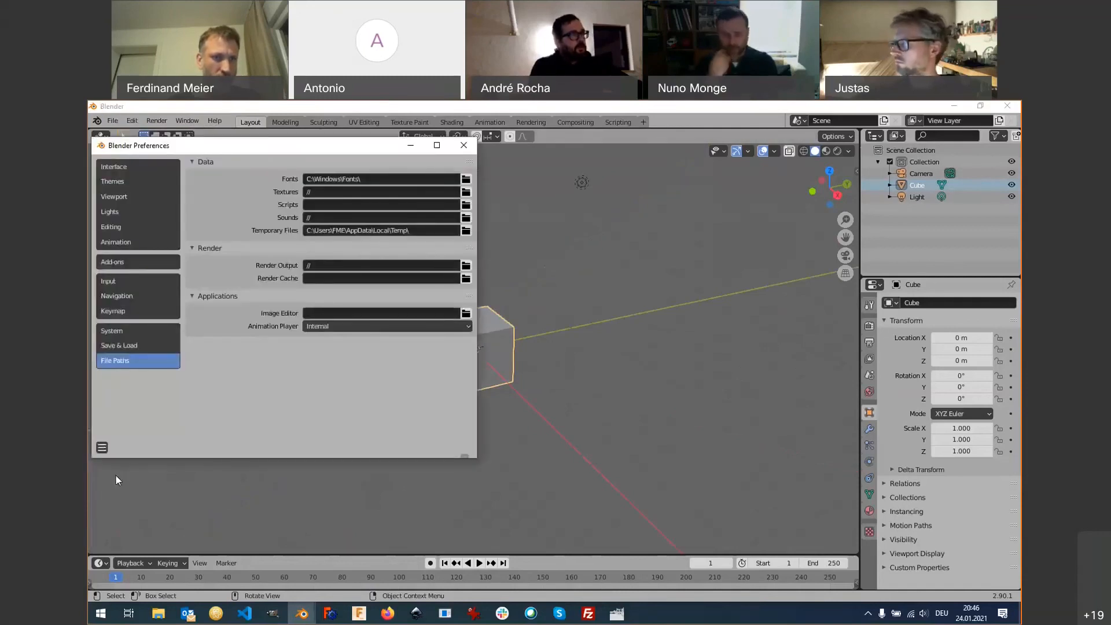
pyautogui.click(102, 448)
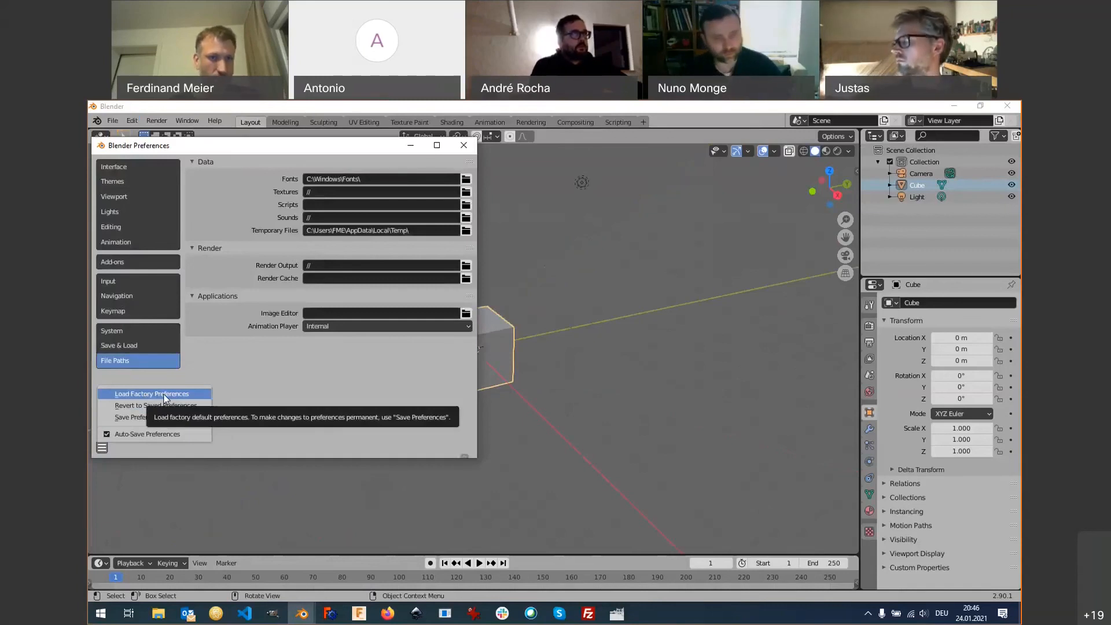
pyautogui.click(464, 149)
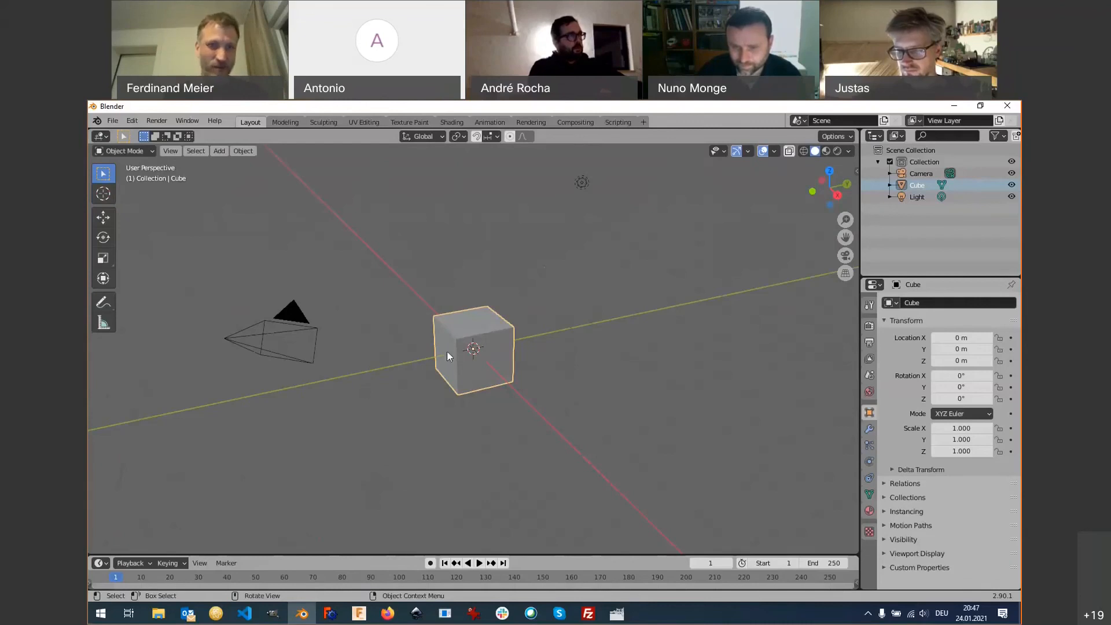
# In Edit Mode, extrude the cube's left face into a long box.
pyautogui.press('Tab')
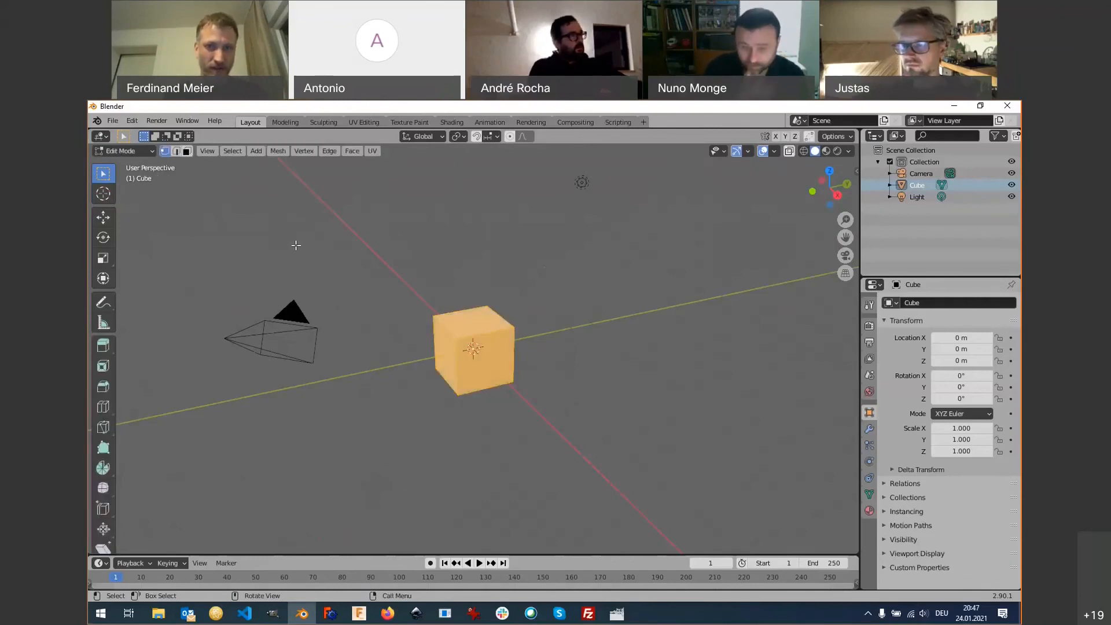
pyautogui.click(297, 246)
pyautogui.click(425, 376)
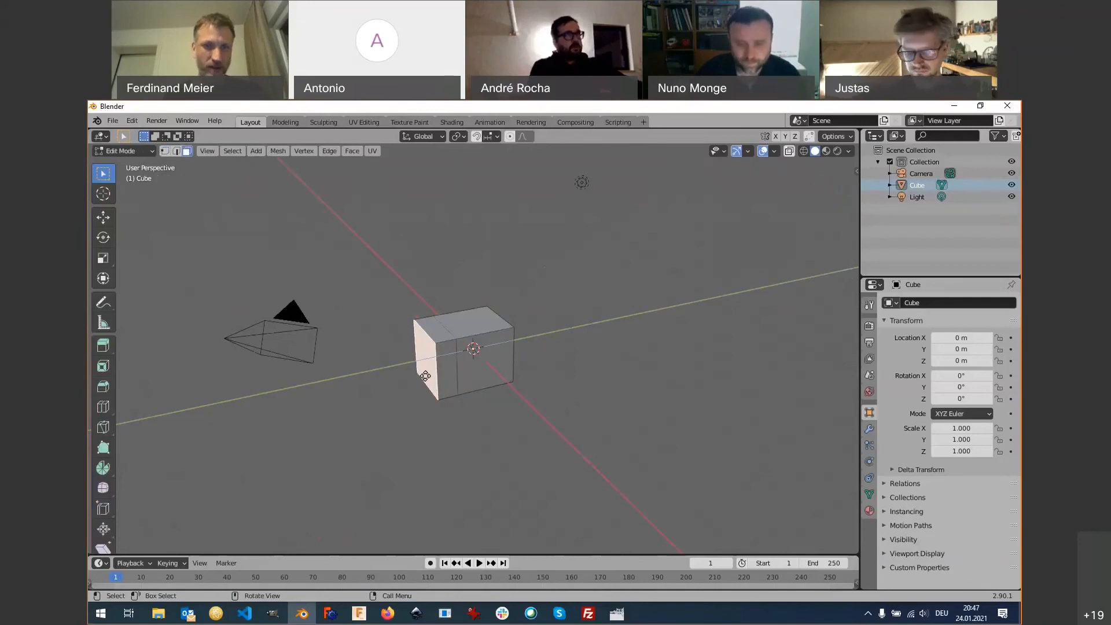
pyautogui.press('e')
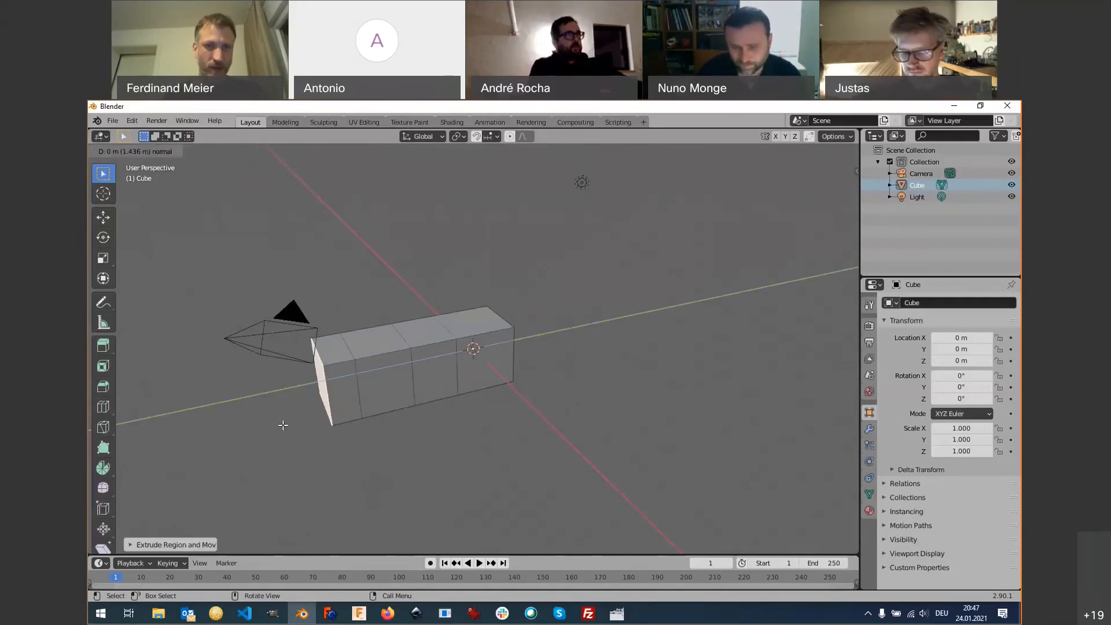
pyautogui.click(283, 425)
pyautogui.moveTo(283, 425); pyautogui.dragTo(597, 382, button='middle')
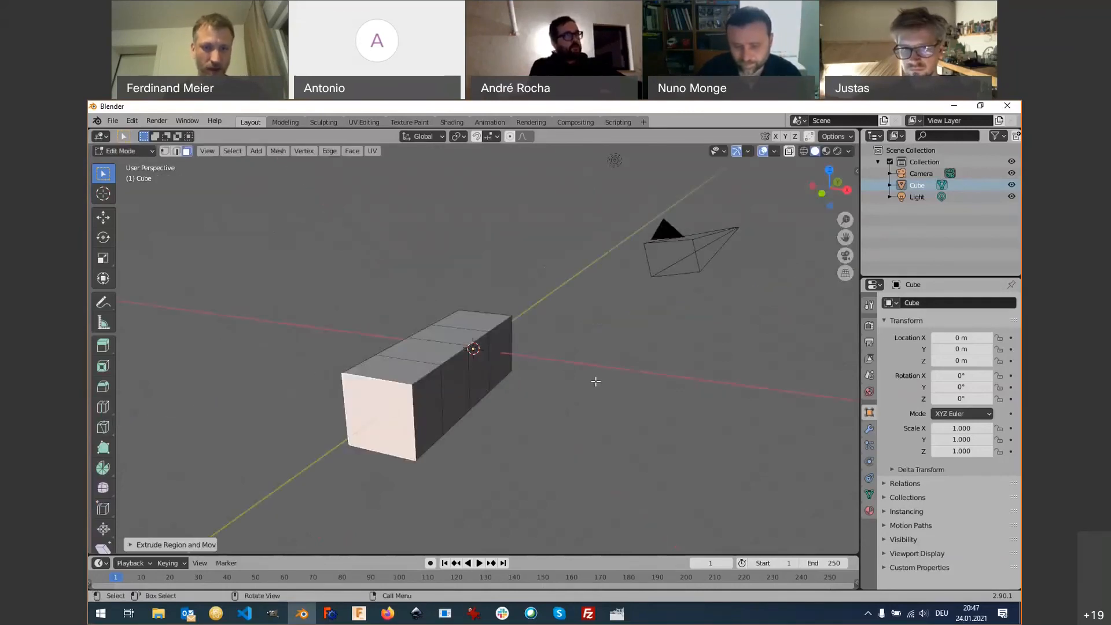
pyautogui.press('e')
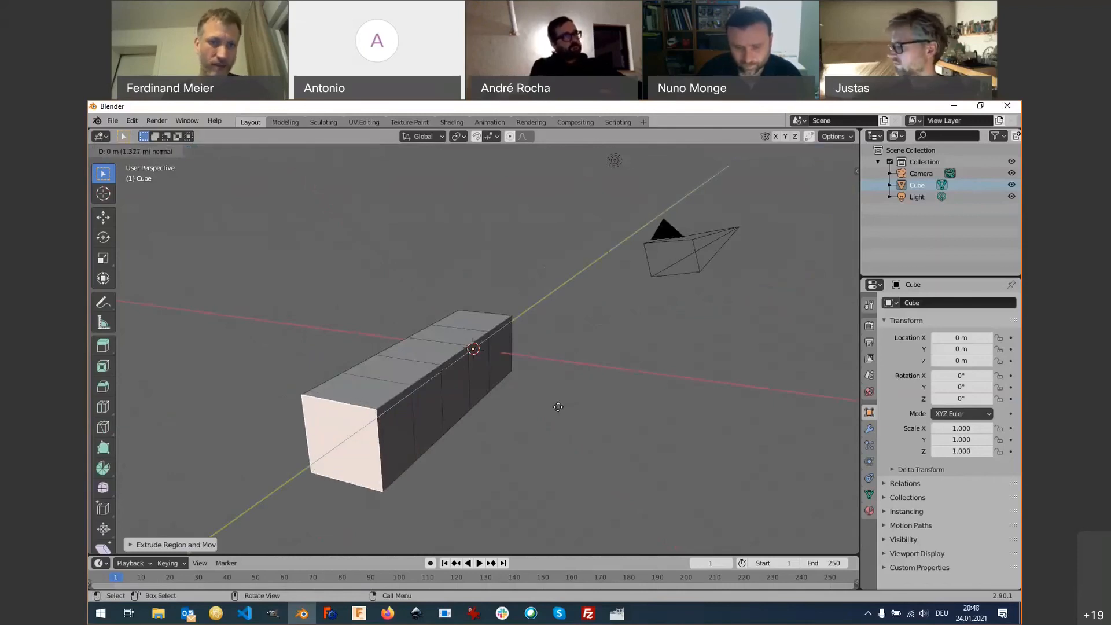
pyautogui.press('Escape')
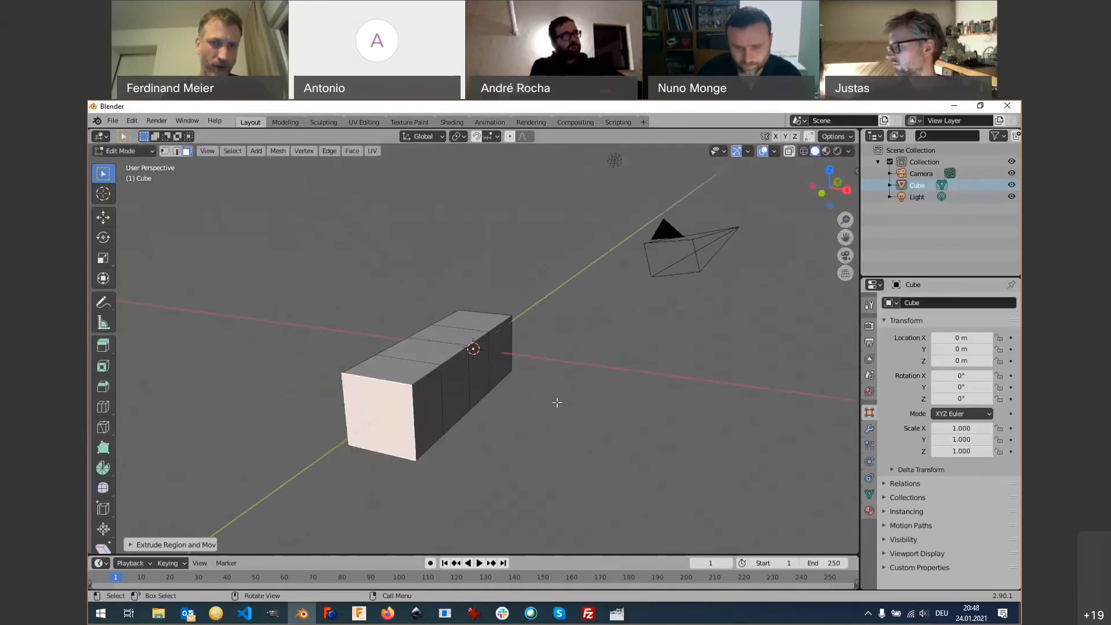
pyautogui.scroll(2, 476, 424)
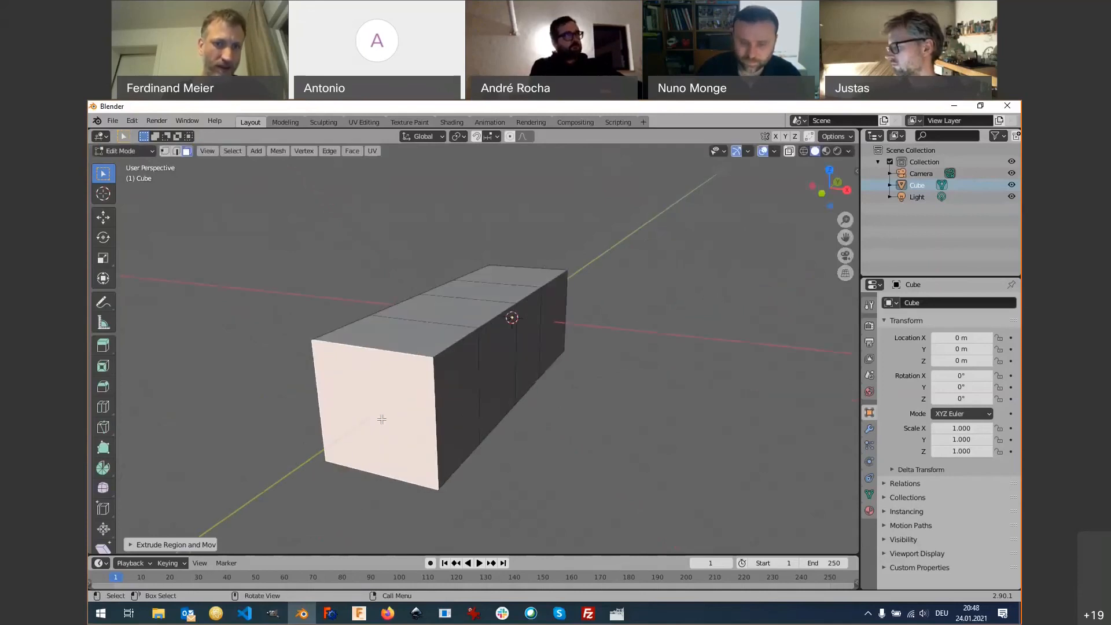
pyautogui.scroll(1, 382, 419)
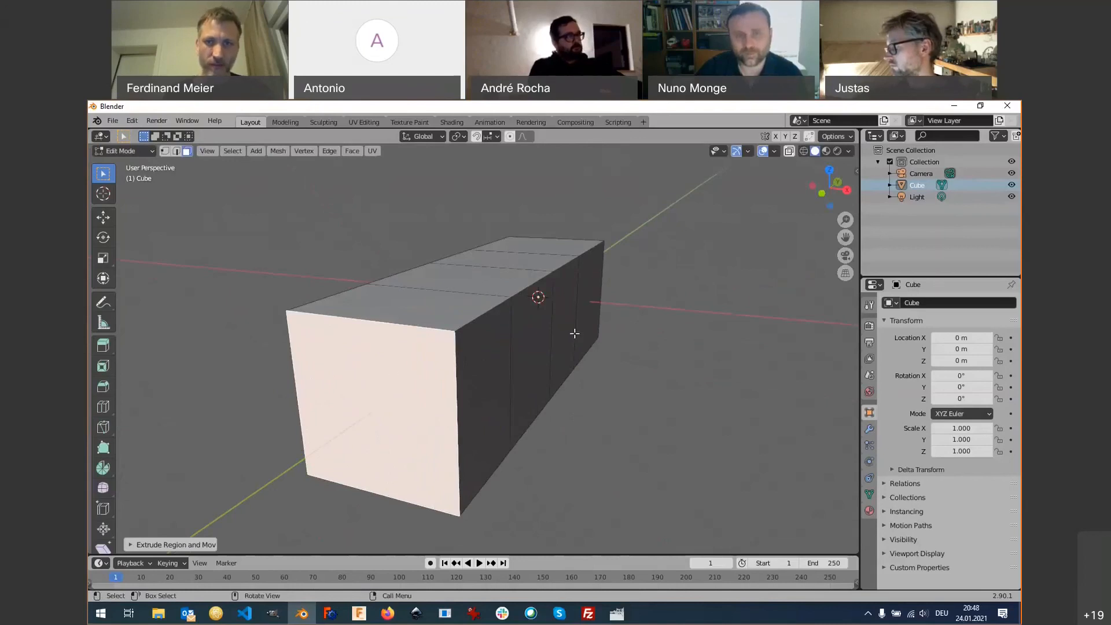
# Scale the box's end face down into an inset and extrude it.
pyautogui.press('s')
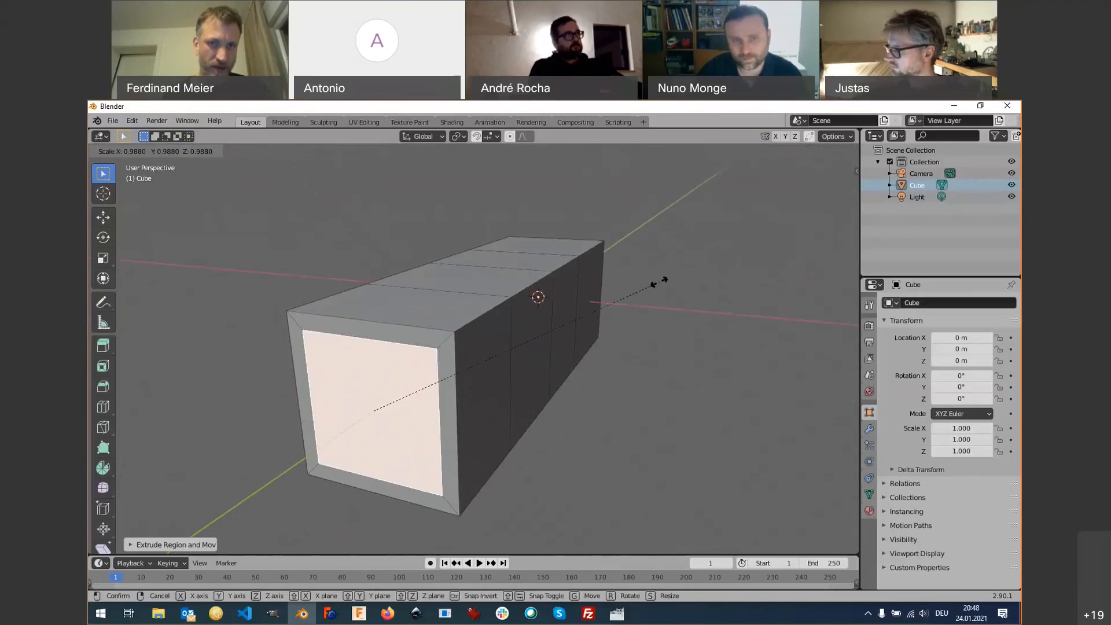
pyautogui.moveTo(599, 317)
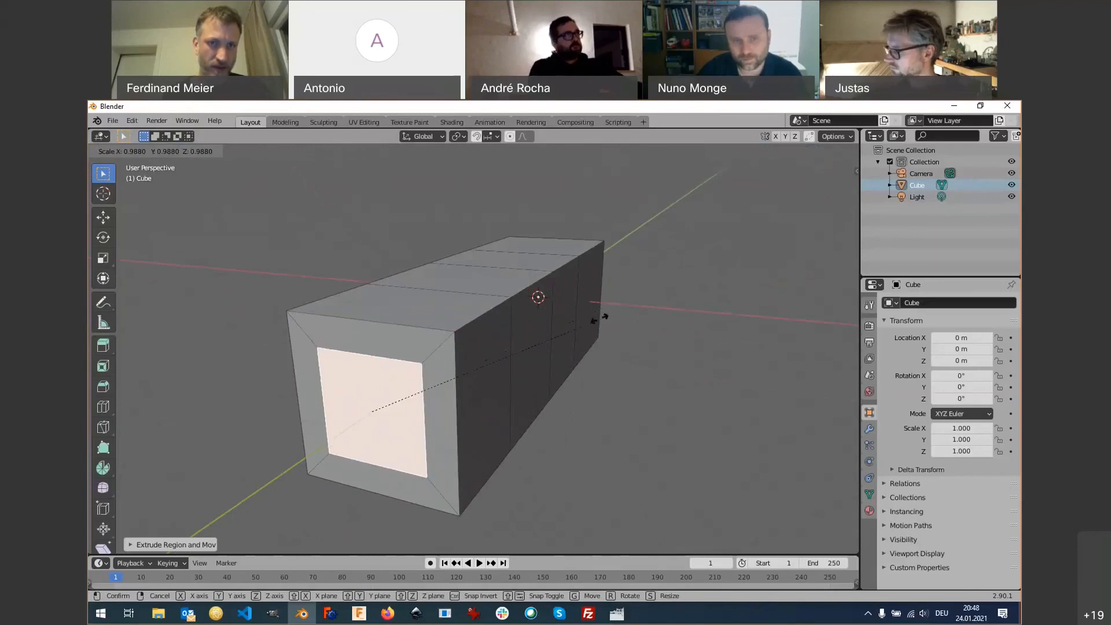
pyautogui.click(558, 342)
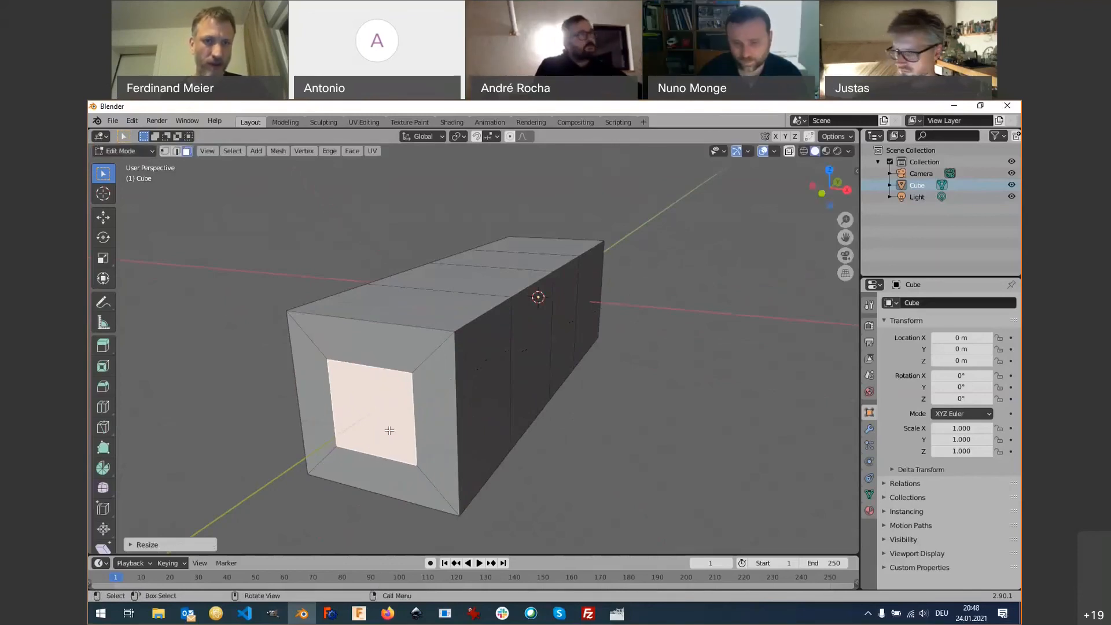
pyautogui.press('e')
pyautogui.moveTo(446, 387)
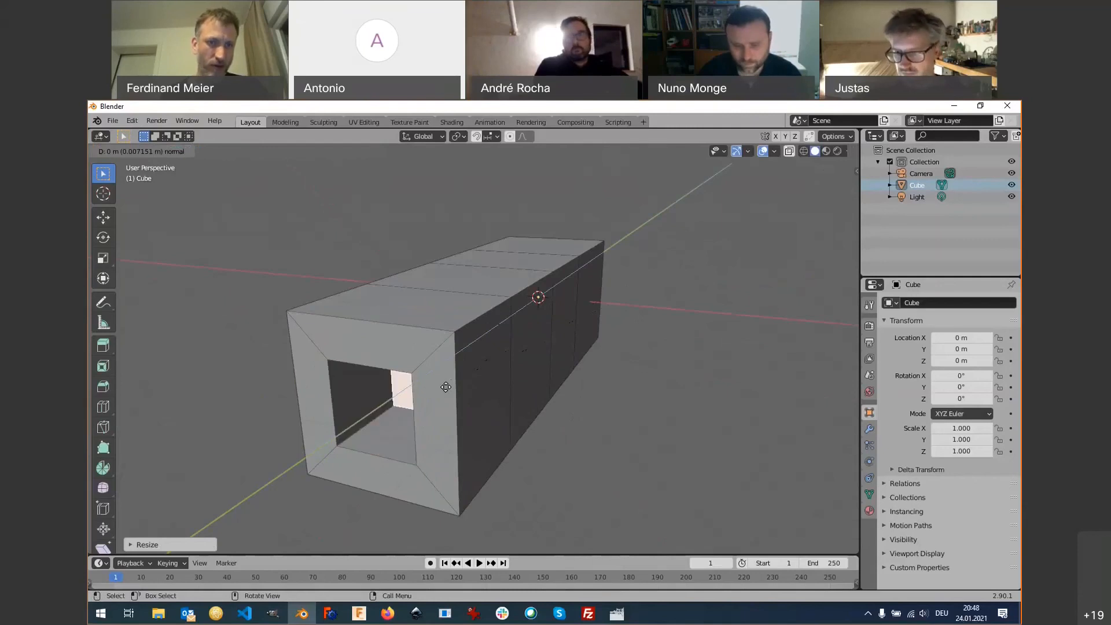
pyautogui.click(470, 372)
pyautogui.moveTo(471, 372)
pyautogui.mouseDown(button='middle')
pyautogui.moveTo(456, 403)
pyautogui.moveTo(373, 423)
pyautogui.moveTo(467, 391)
pyautogui.mouseUp(button='middle')
# Select the box's opposite end face, keeping face select mode active.
pyautogui.click(522, 346)
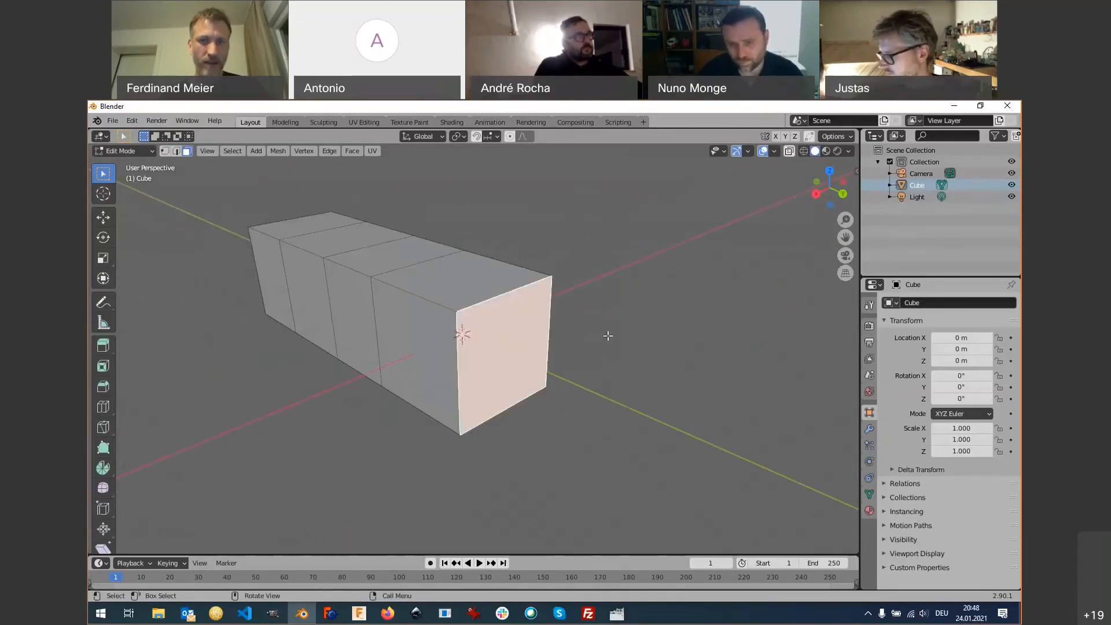
pyautogui.press('e')
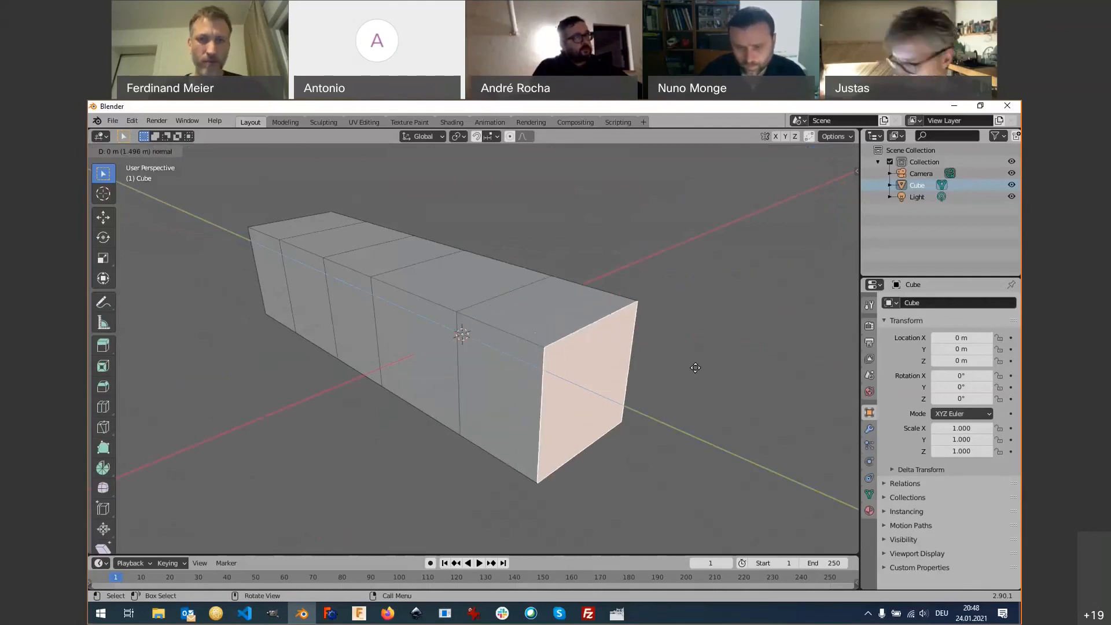
pyautogui.press('Escape')
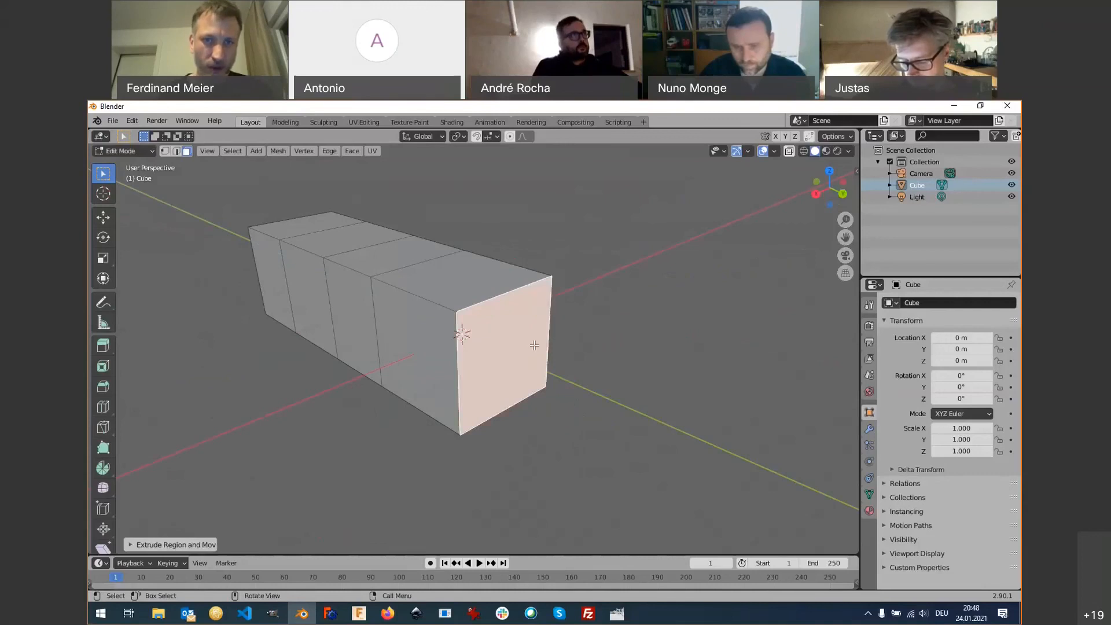
pyautogui.scroll(3, 462, 313)
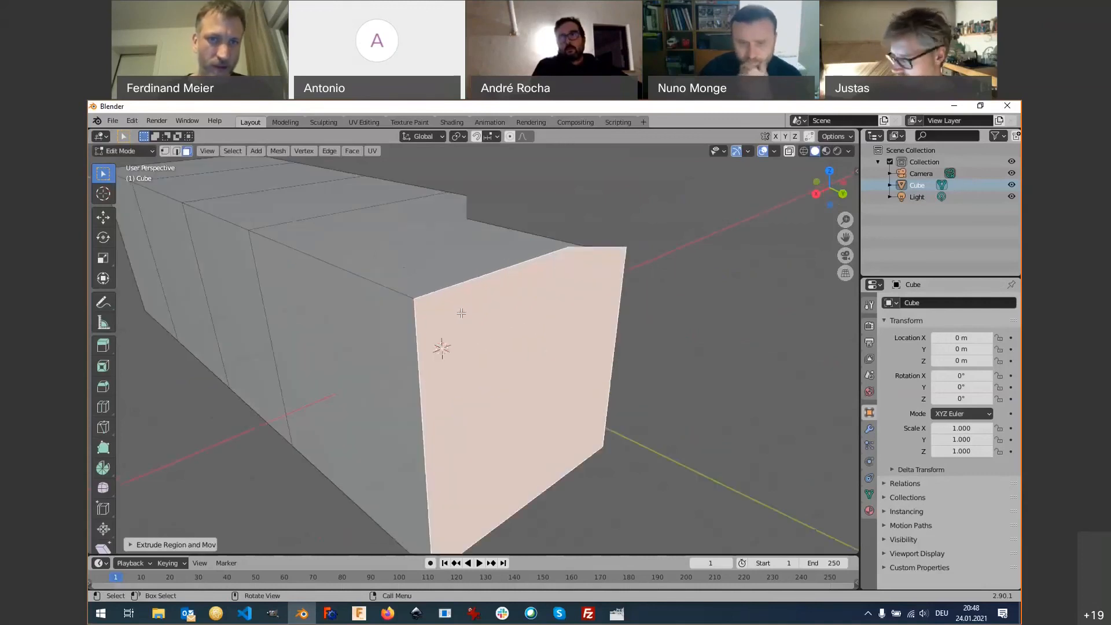
pyautogui.scroll(2, 462, 314)
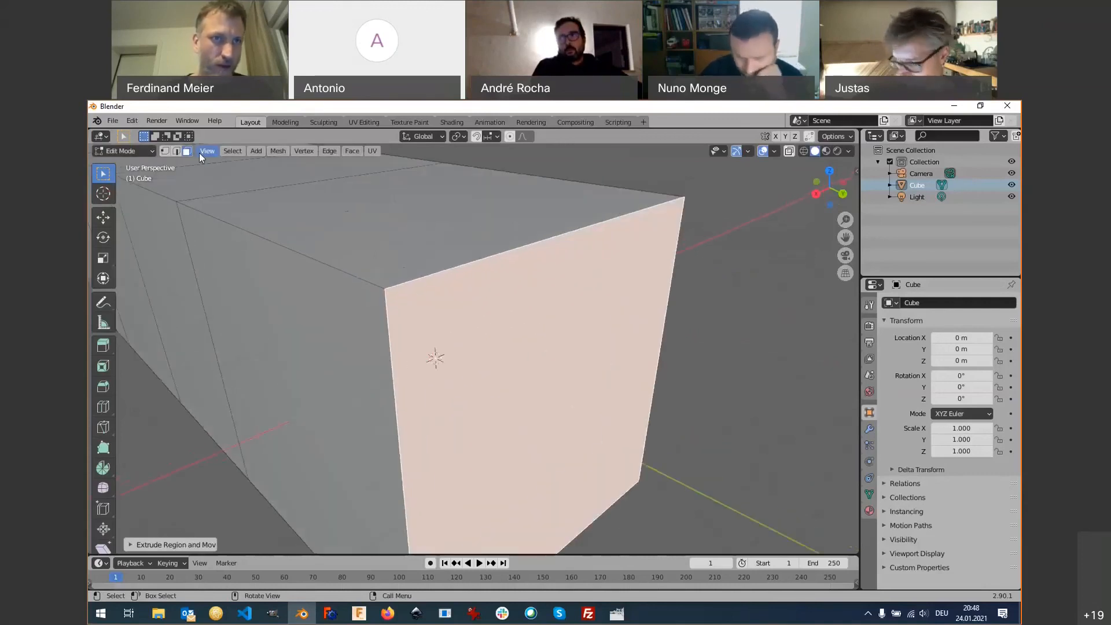
pyautogui.click(166, 151)
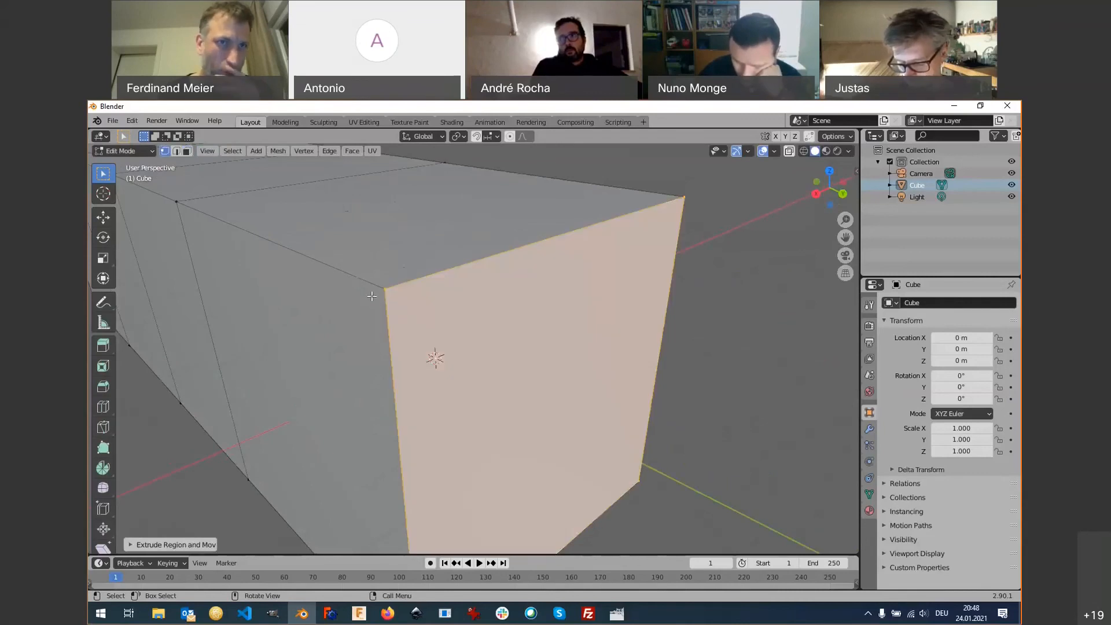
pyautogui.scroll(-3, 215, 183)
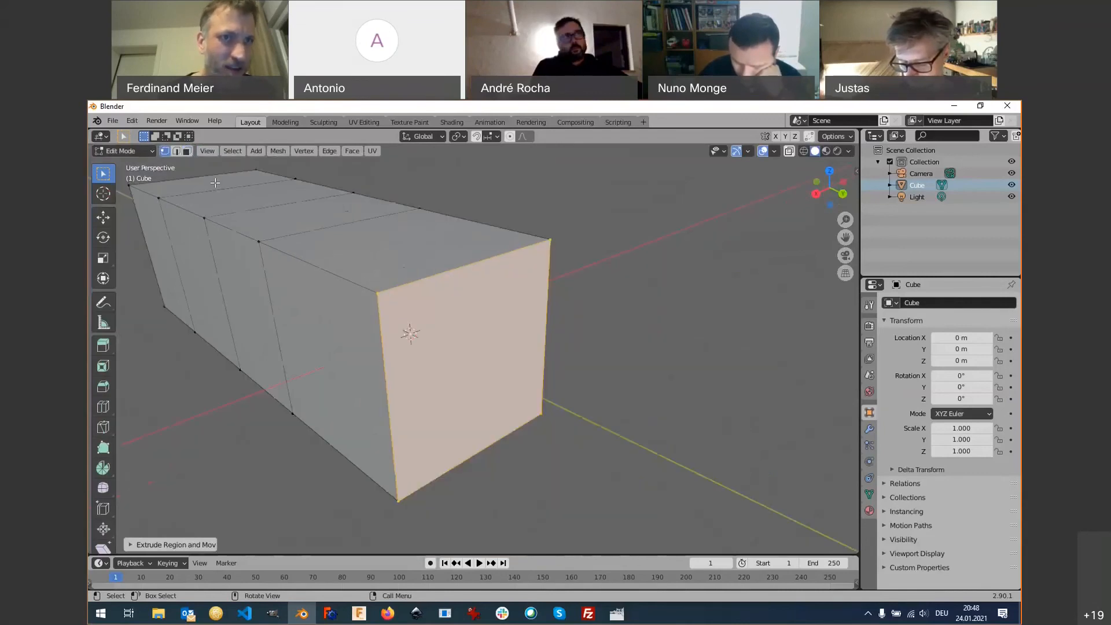
pyautogui.click(187, 151)
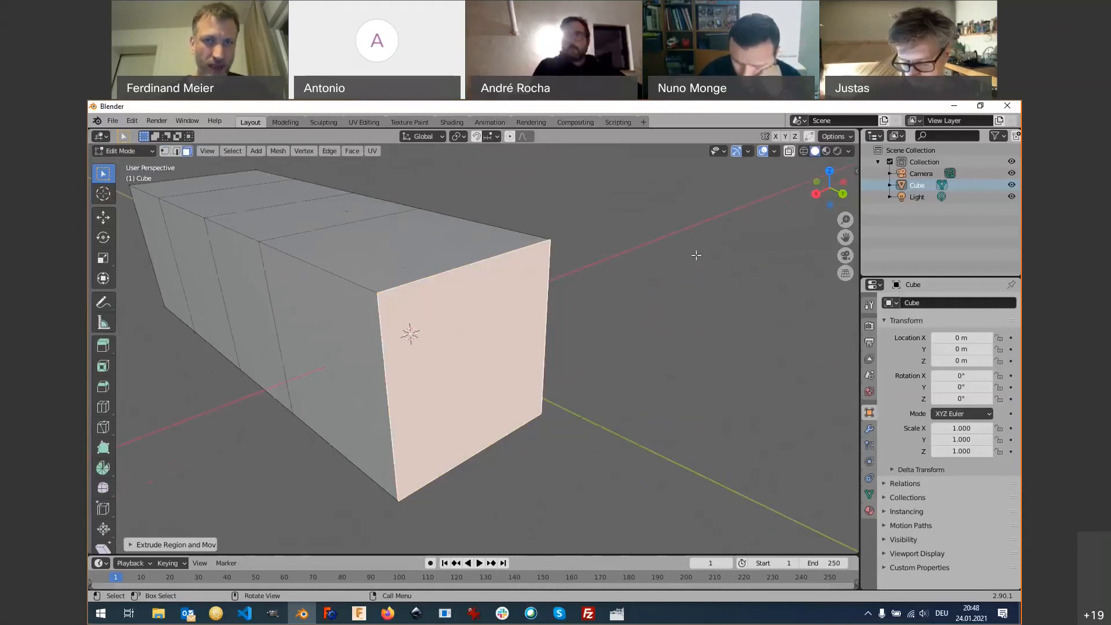
# Shrink that end face into an inset and extrude it outward as a narrower box.
pyautogui.press('s')
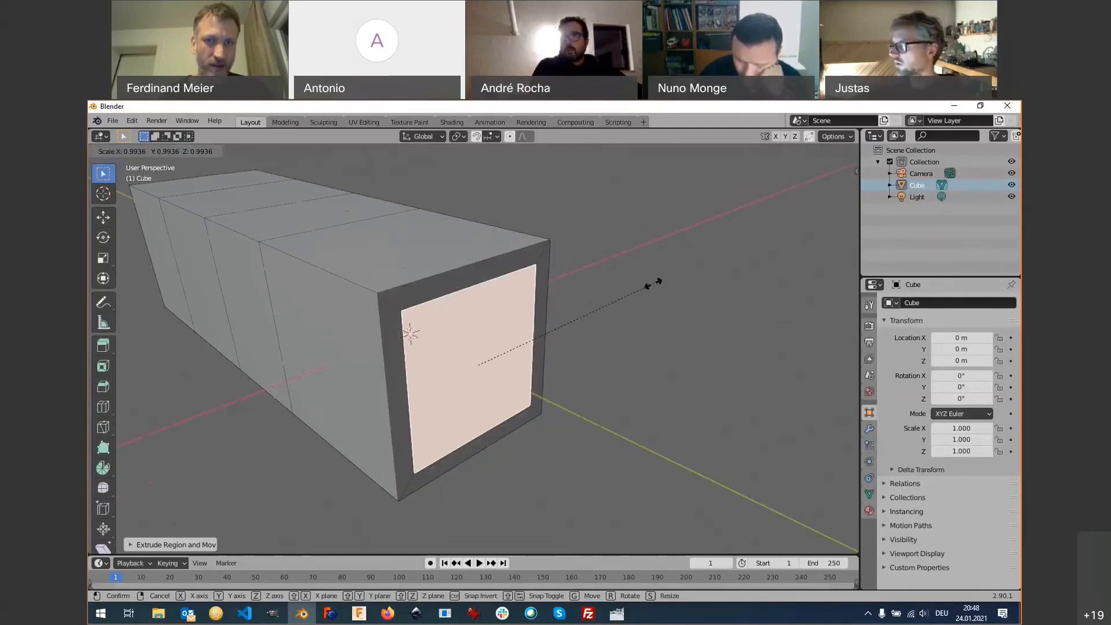
pyautogui.click(534, 486)
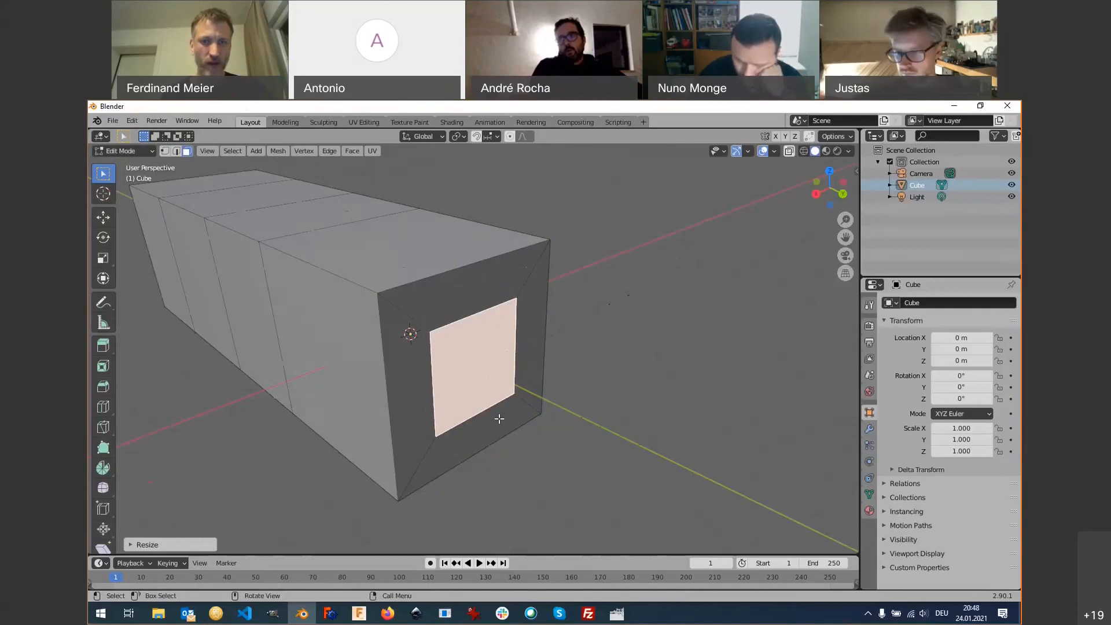
pyautogui.press('e')
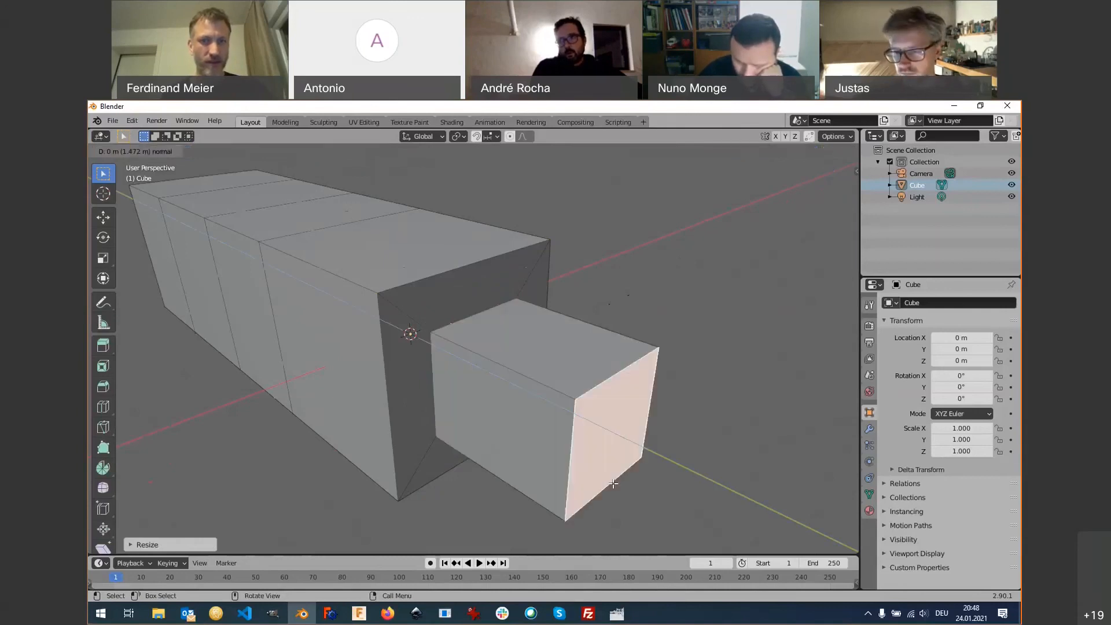
pyautogui.click(613, 484)
pyautogui.scroll(-4, 447, 441)
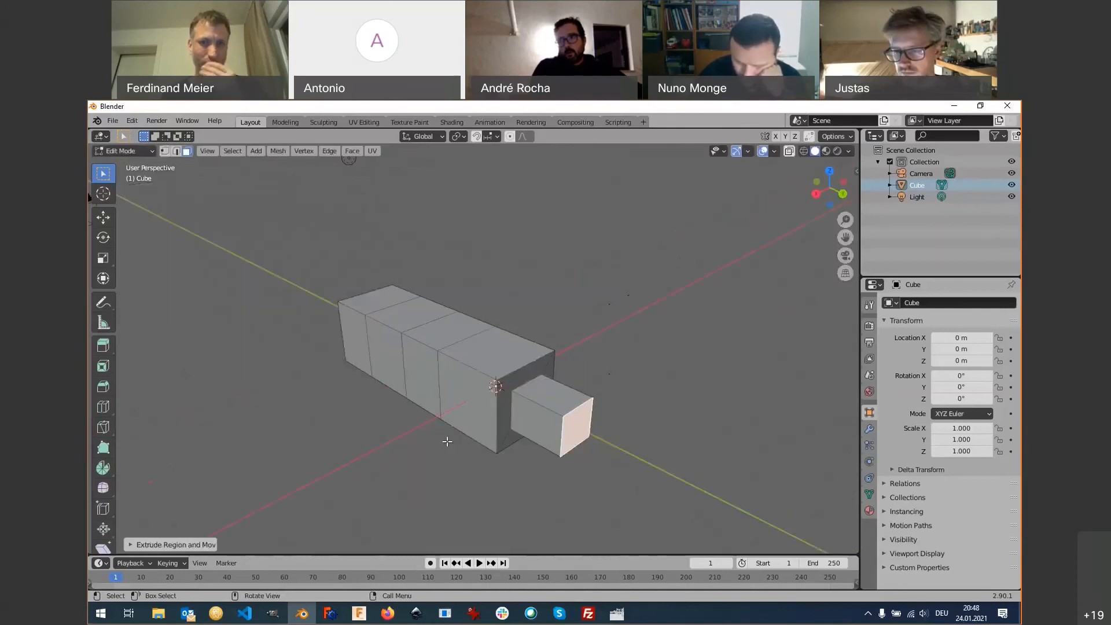
# Extrude two opposite side faces of the long block outward to form the cross arms.
pyautogui.moveTo(444, 442); pyautogui.dragTo(411, 409, button='middle')
pyautogui.click(411, 409)
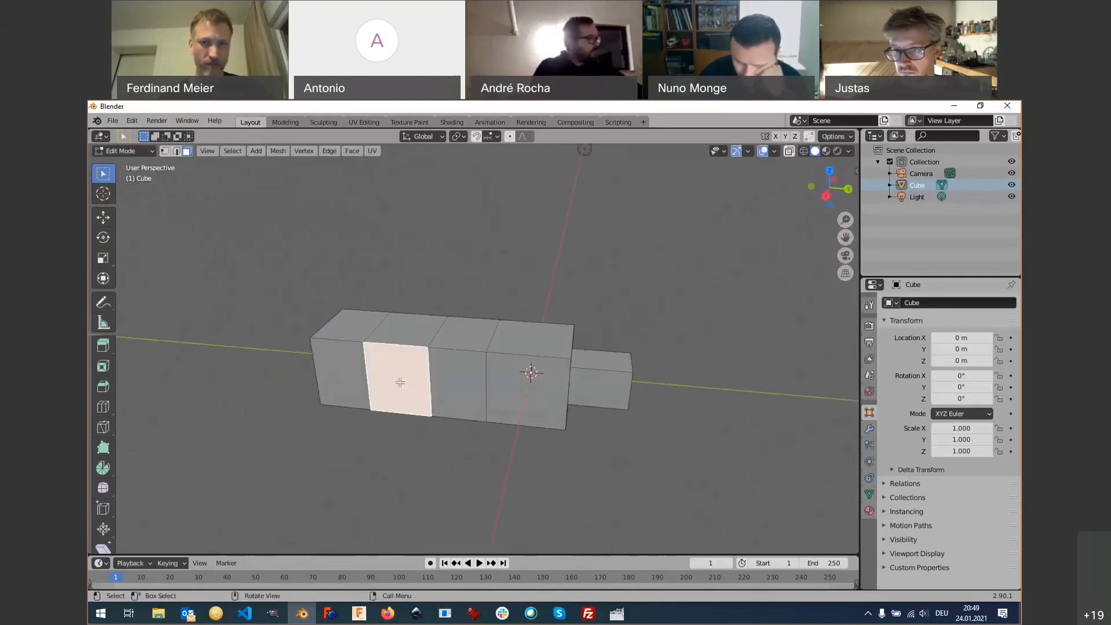
pyautogui.press('e')
pyautogui.click(373, 465)
pyautogui.moveTo(374, 466); pyautogui.dragTo(671, 423, button='middle')
pyautogui.click(520, 375)
pyautogui.press('e')
pyautogui.click(566, 464)
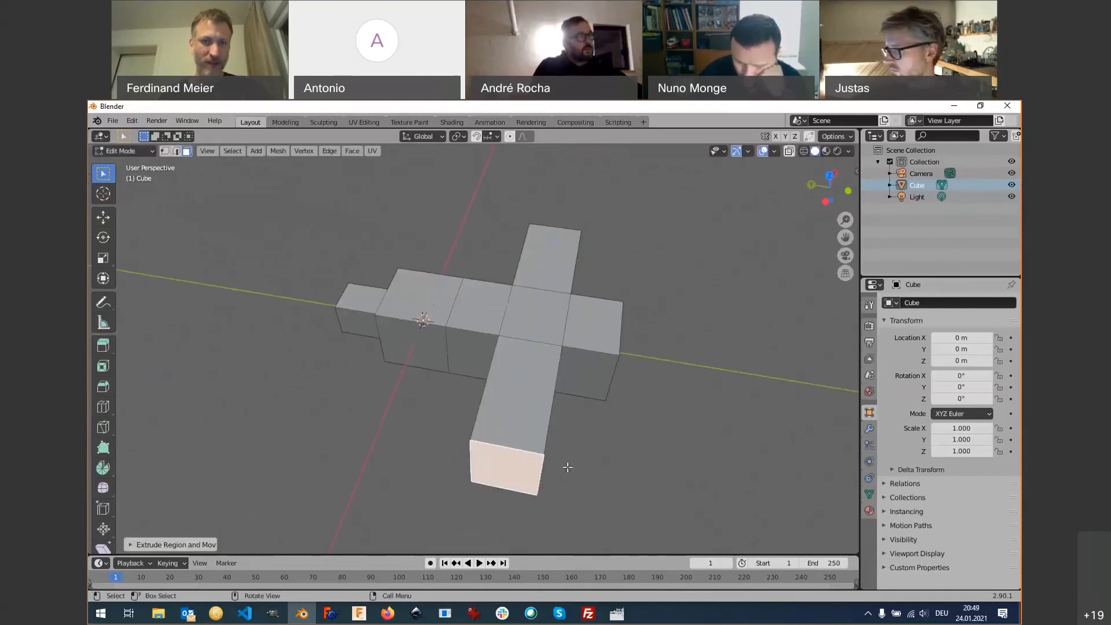
# Inset the left arm's top face with a zero-distance extrude scaled inward.
pyautogui.moveTo(566, 464); pyautogui.dragTo(461, 395, button='middle')
pyautogui.click(462, 395)
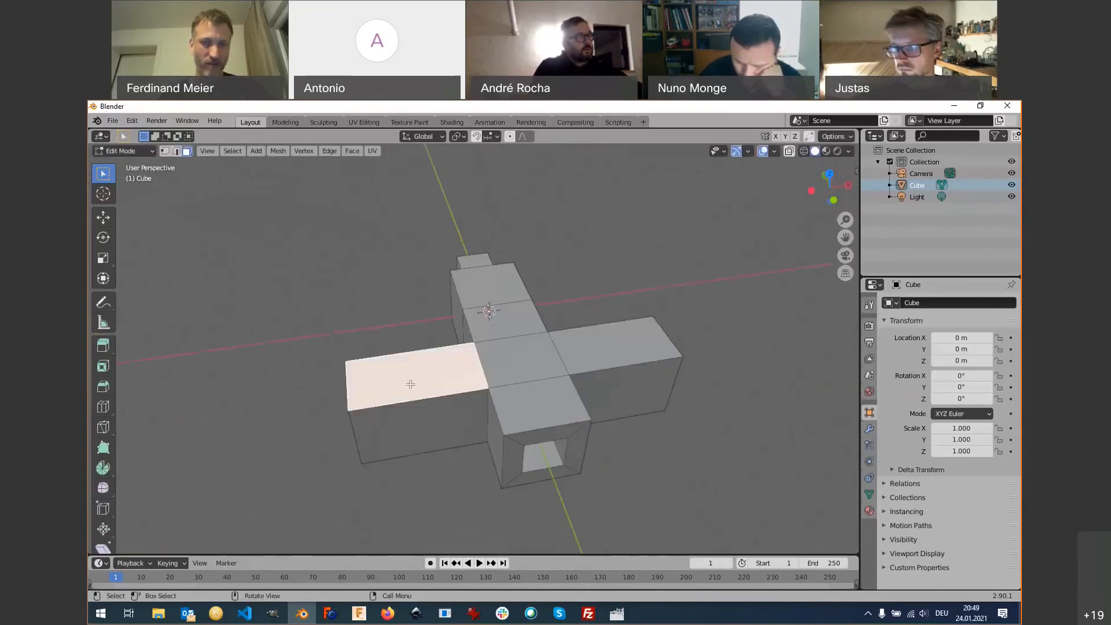
pyautogui.press('e')
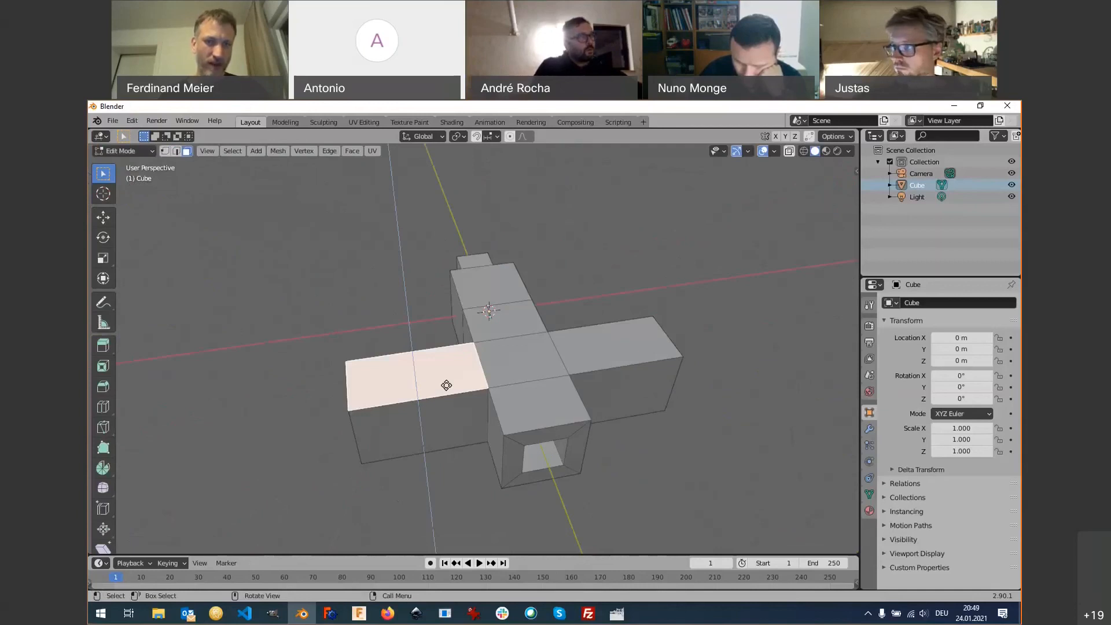
pyautogui.click(446, 385)
pyautogui.press('s')
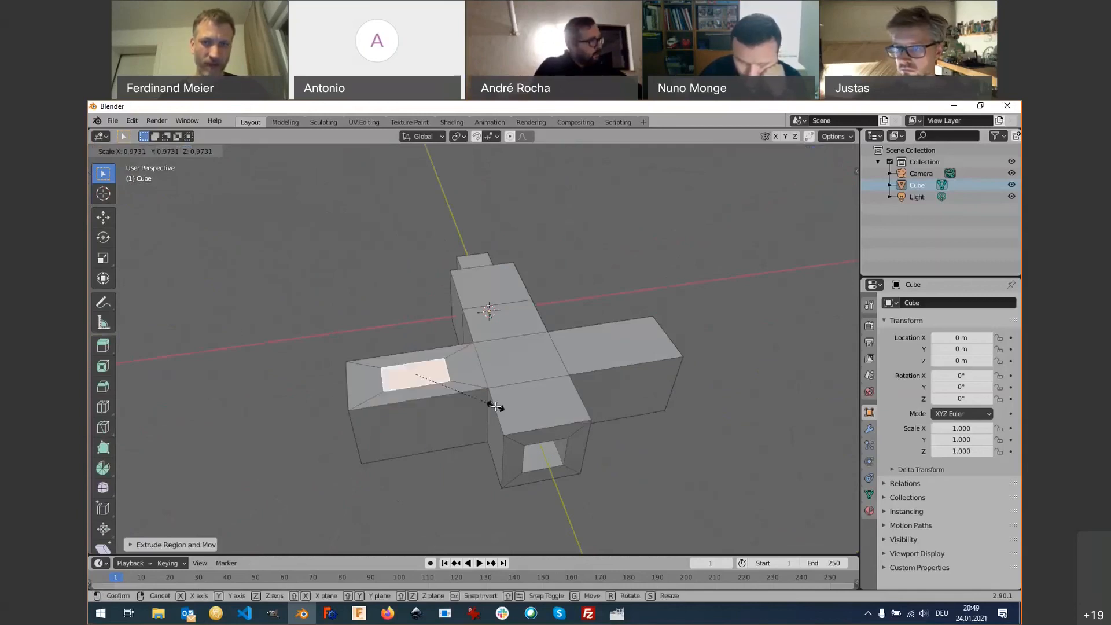
pyautogui.click(497, 404)
# Inset the right arm's top face the same way, with a zero extrude and inward scale.
pyautogui.click(612, 353)
pyautogui.press('e')
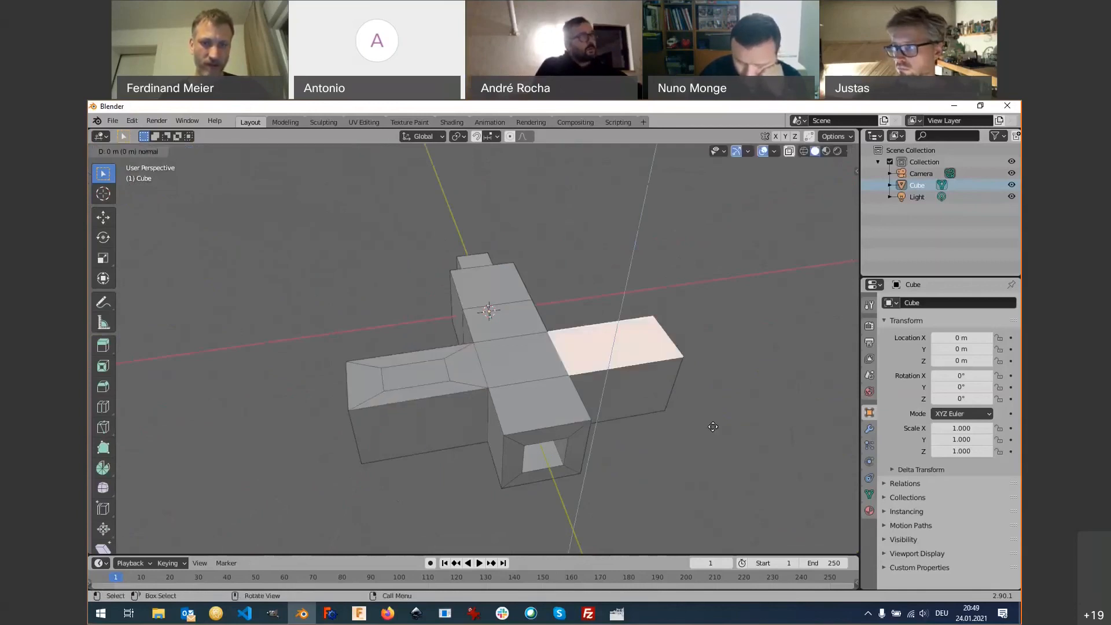
pyautogui.click(713, 426)
pyautogui.press('s')
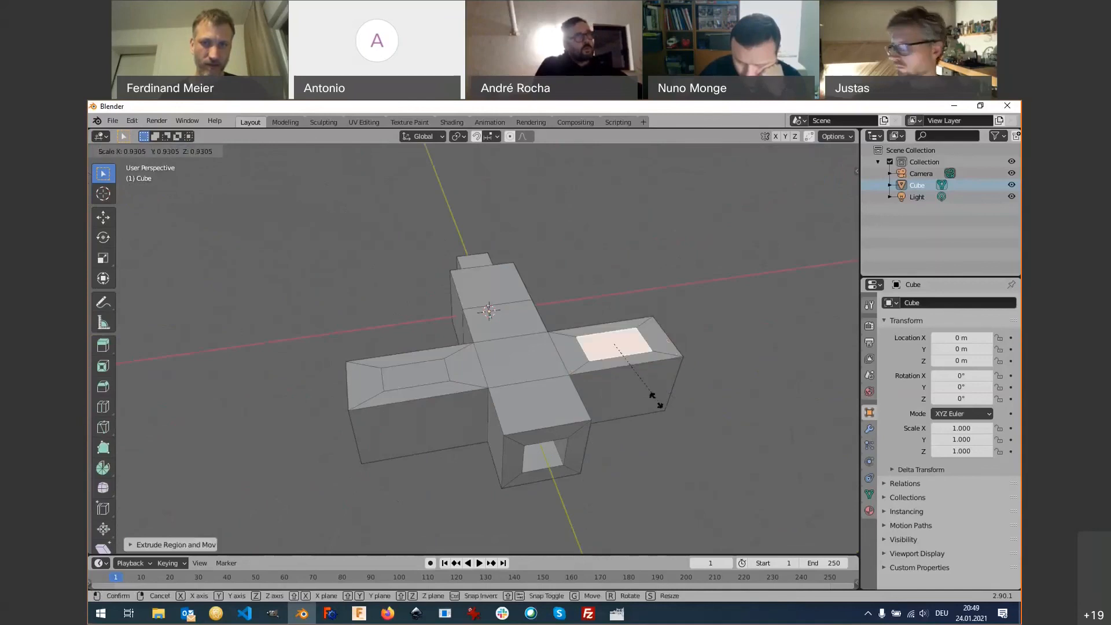
pyautogui.click(654, 399)
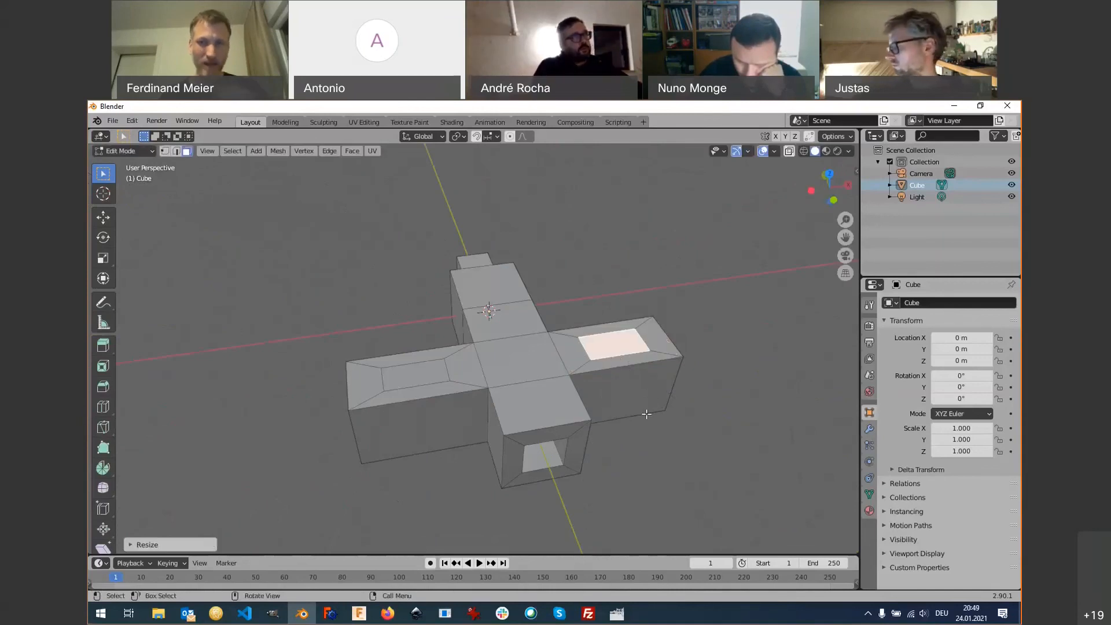
pyautogui.moveTo(662, 419); pyautogui.dragTo(516, 433, button='middle')
pyautogui.moveTo(516, 433); pyautogui.dragTo(641, 422, button='middle')
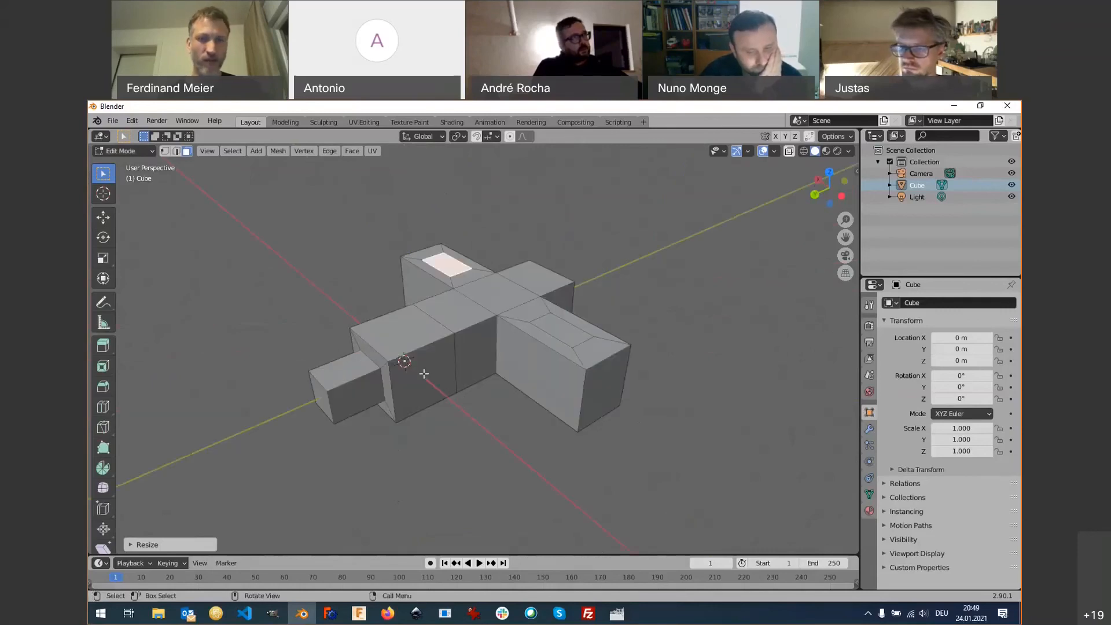
pyautogui.hotkey('ctrl', 'r')
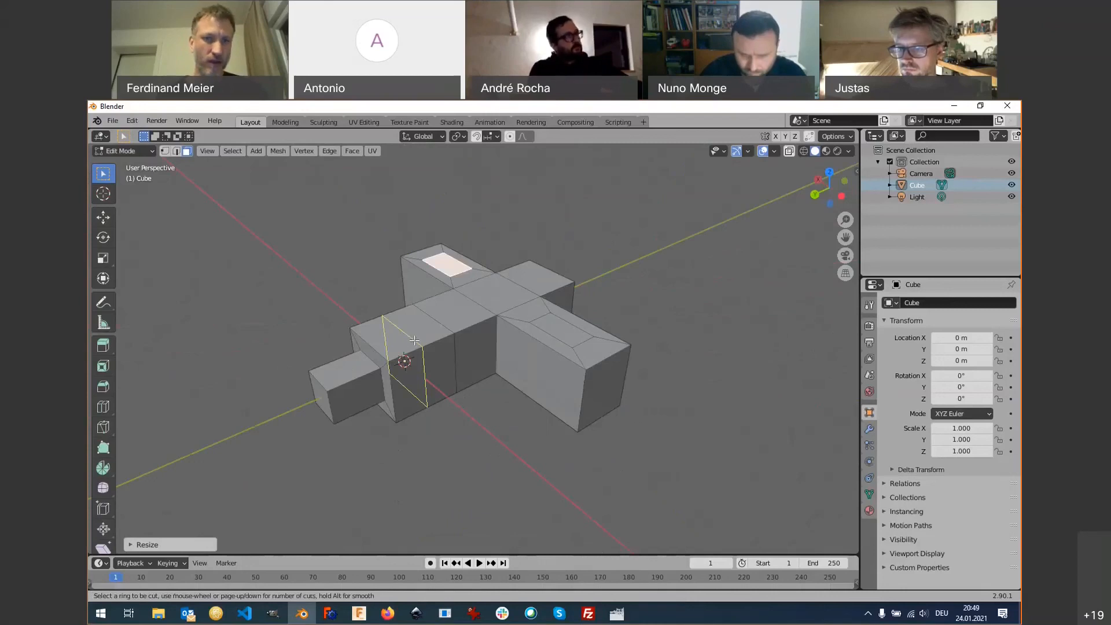
# Add a loop cut across the long block, keeping it in place.
pyautogui.click(415, 340)
pyautogui.click(412, 341)
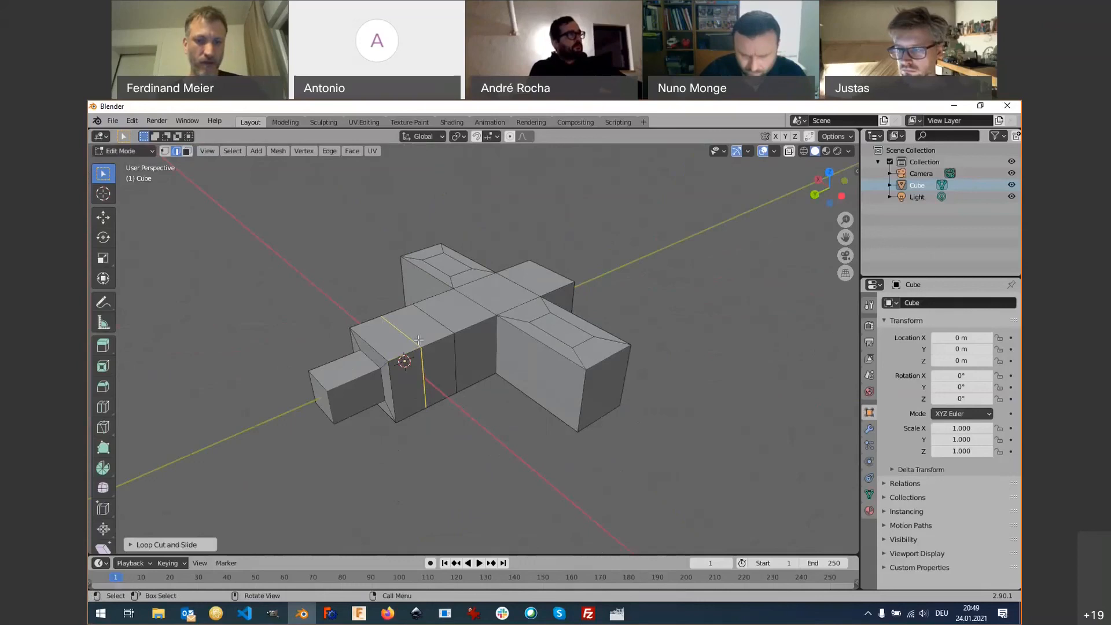
pyautogui.hotkey('ctrl', 'z')
# Extrude the top face between the cuts upward and narrow it along X into a ridge.
pyautogui.press('3')
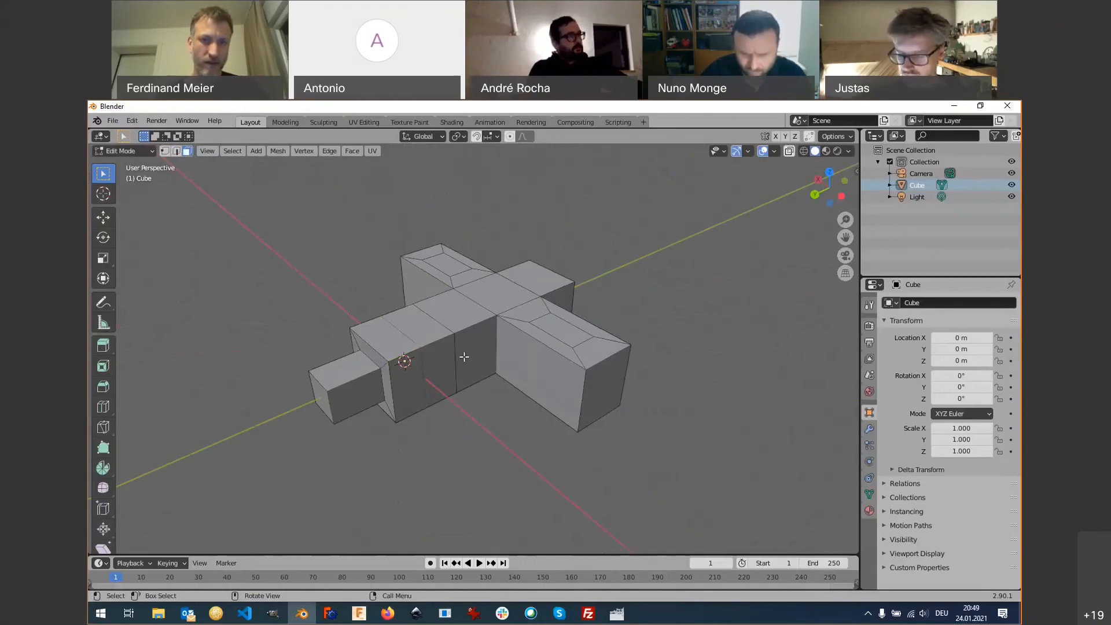
pyautogui.press('e')
pyautogui.click(459, 328)
pyautogui.press('s')
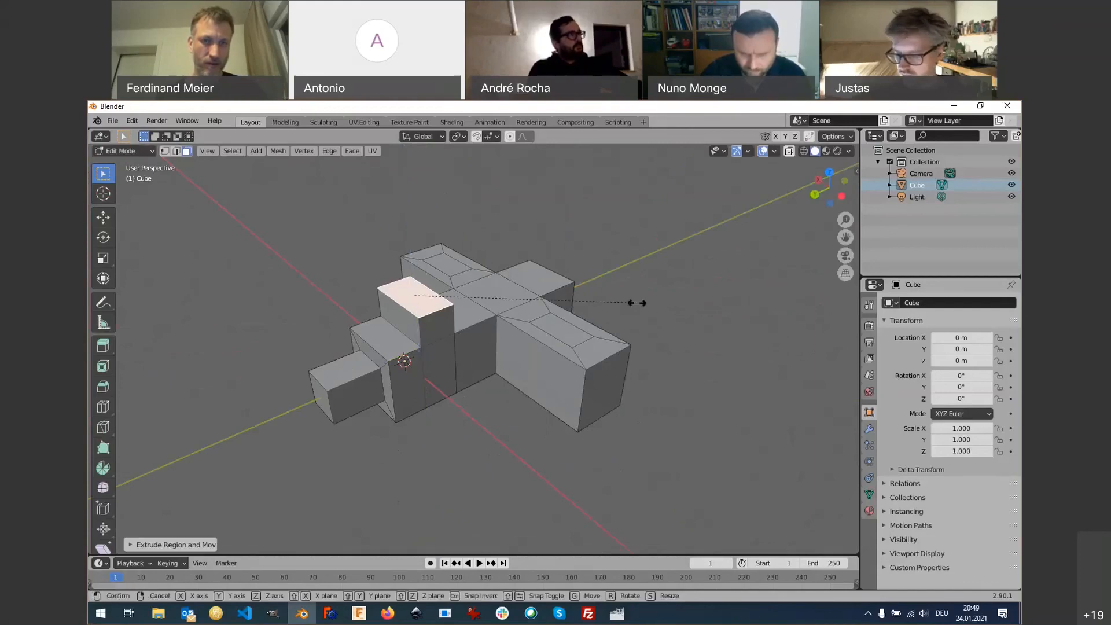
pyautogui.press('x')
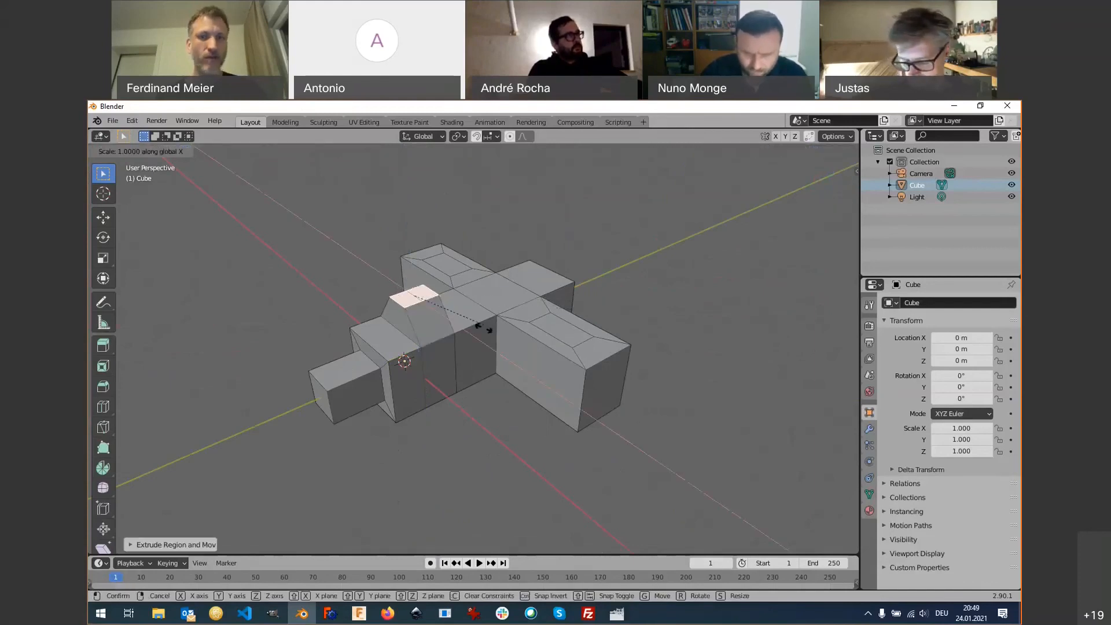
pyautogui.click(412, 362)
pyautogui.moveTo(413, 362); pyautogui.dragTo(655, 373, button='middle')
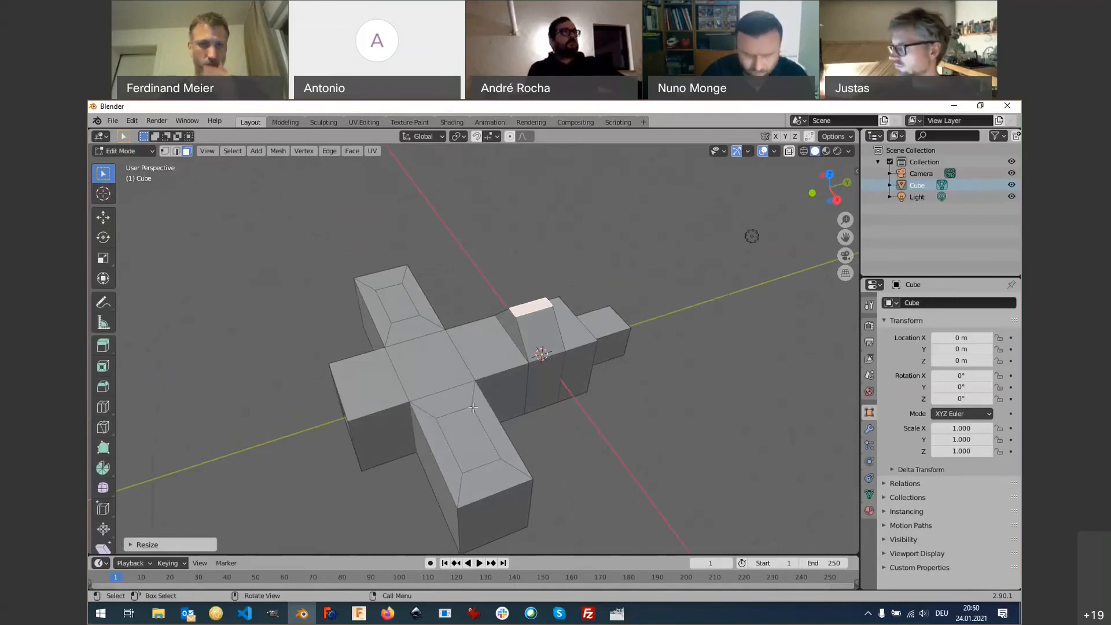
pyautogui.moveTo(536, 434); pyautogui.dragTo(422, 413, button='middle')
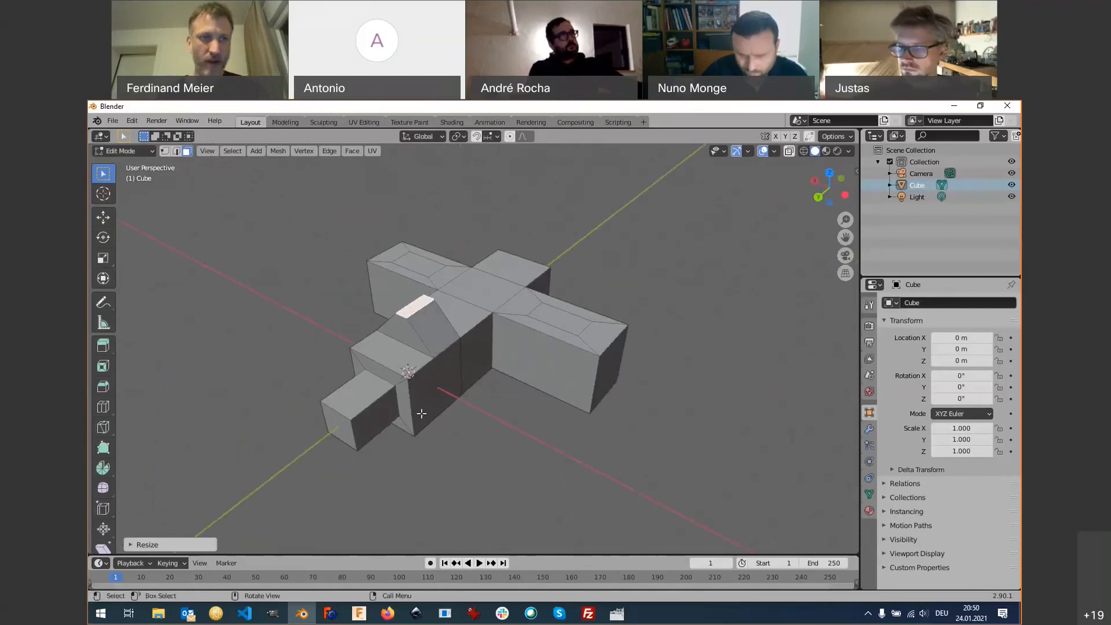
# In Object Mode, add a Subdivision Surface modifier with viewport and render levels 3.
pyautogui.click(137, 153)
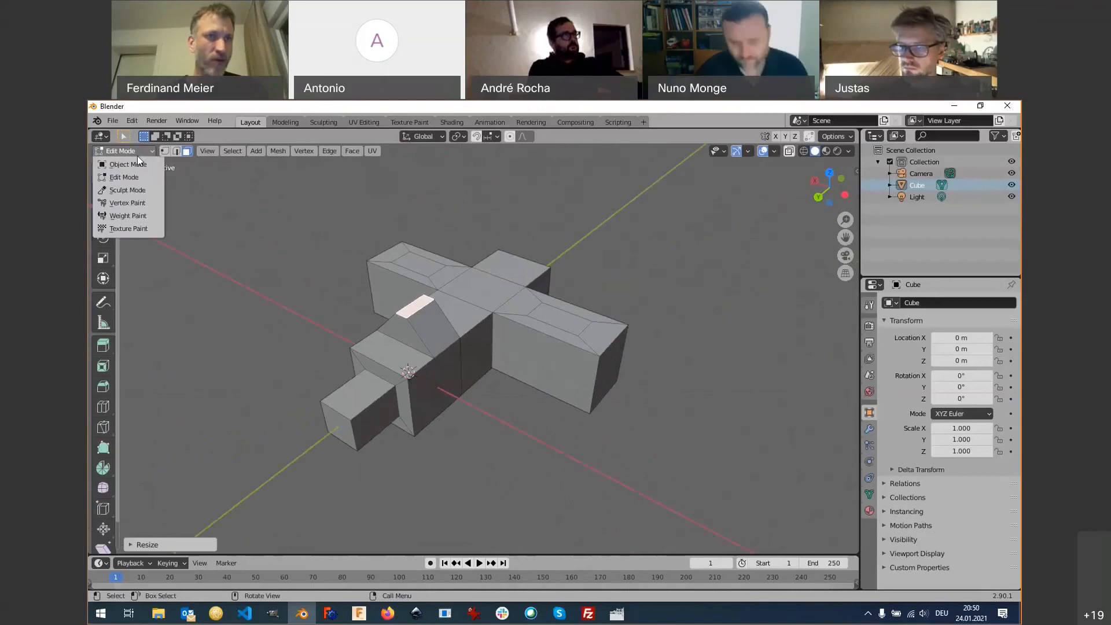
pyautogui.click(133, 163)
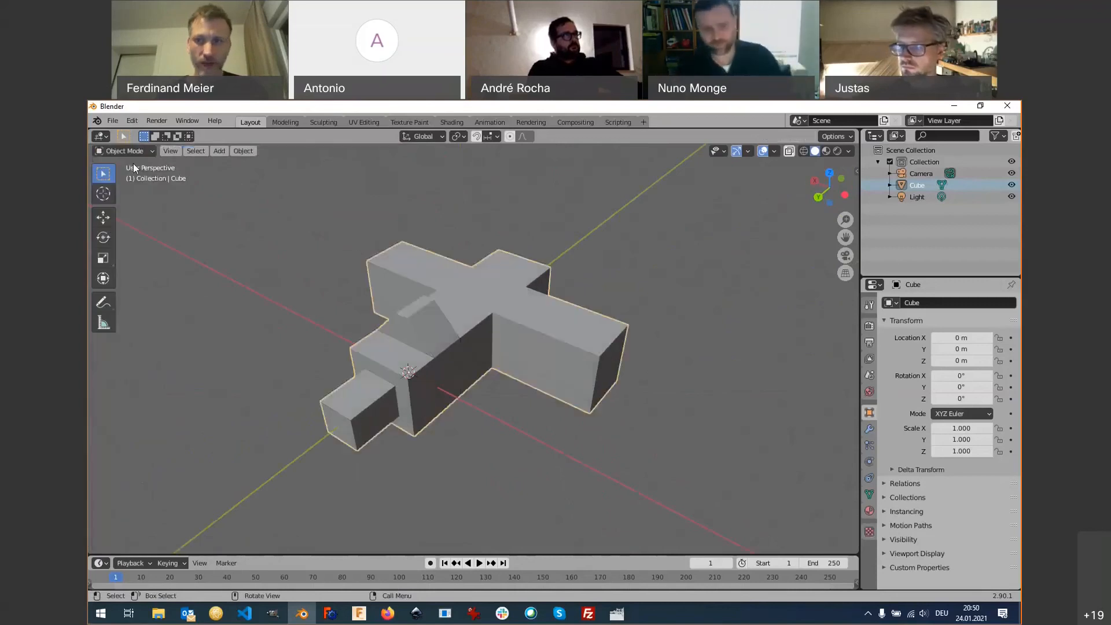
pyautogui.click(870, 430)
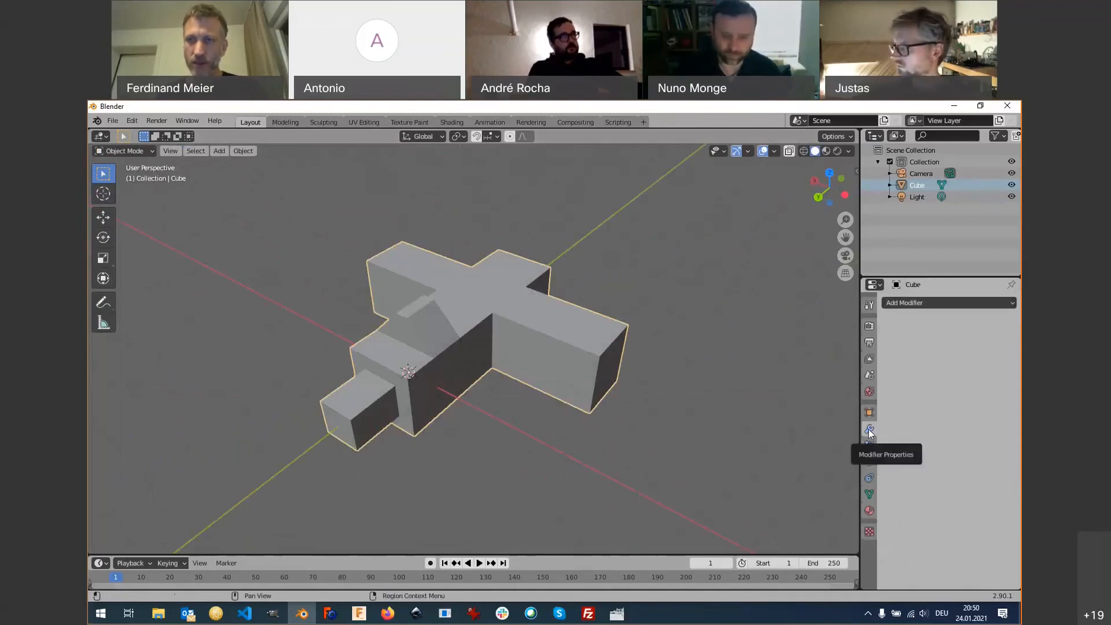
pyautogui.click(964, 305)
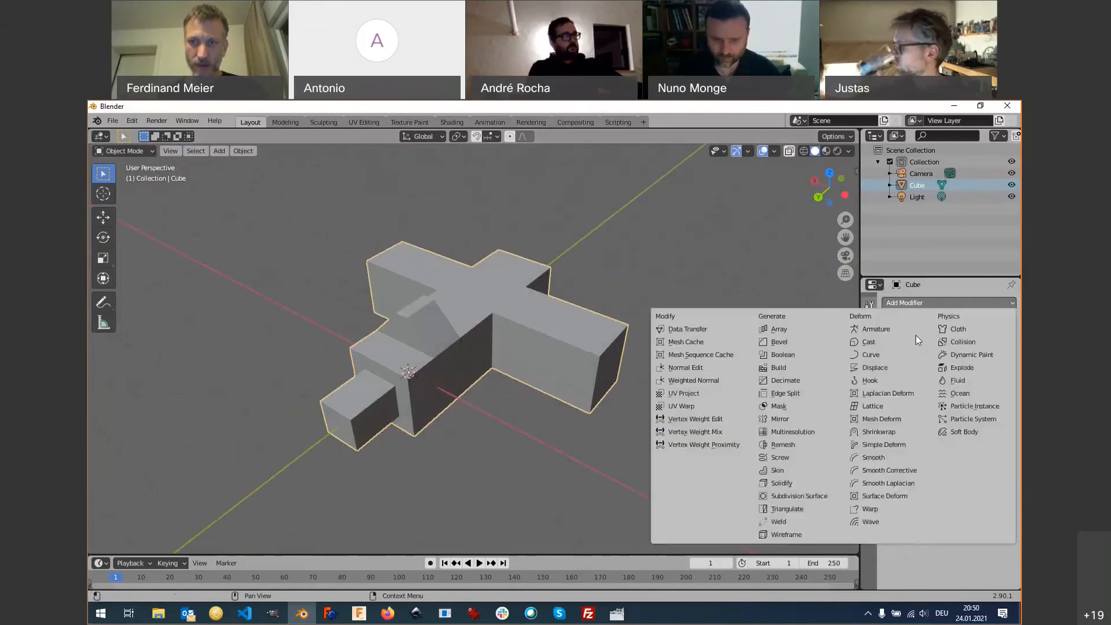
pyautogui.click(822, 496)
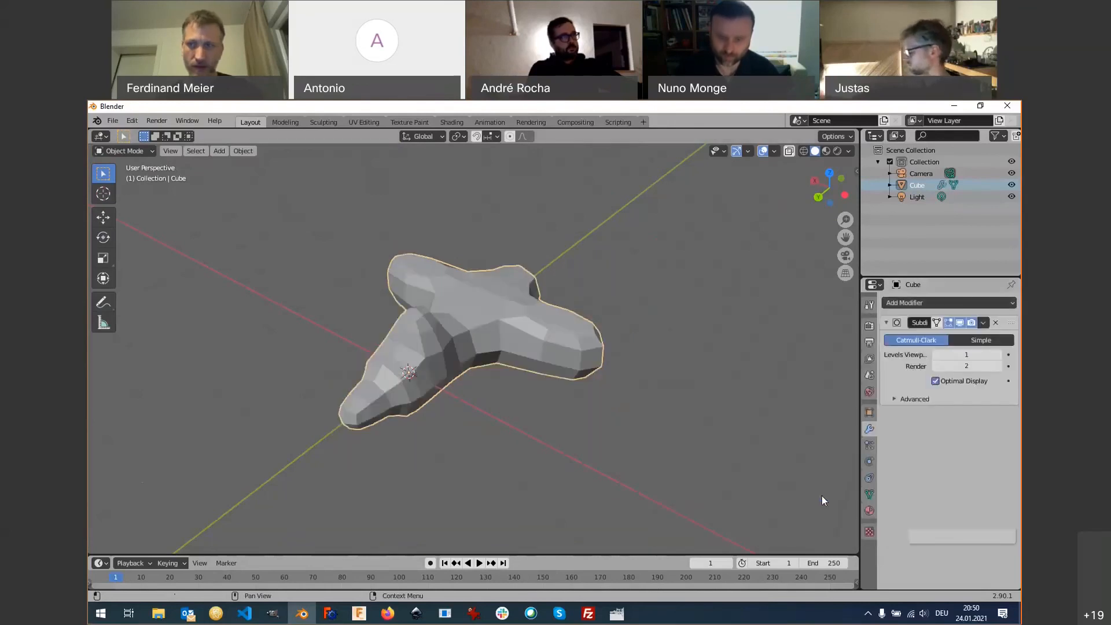
pyautogui.click(999, 355)
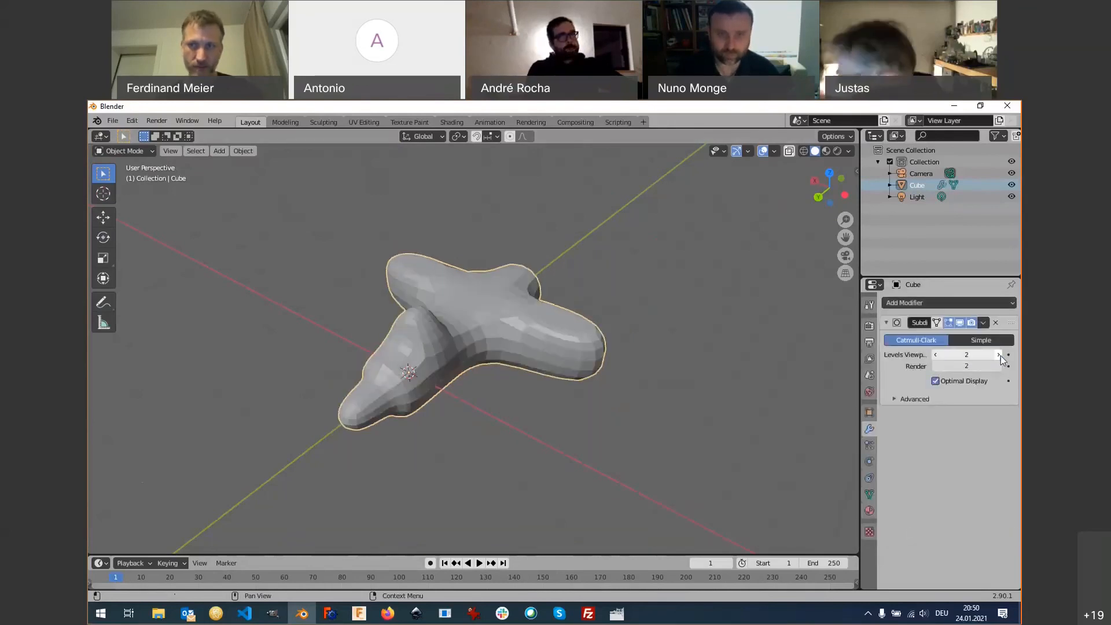
pyautogui.click(999, 355)
pyautogui.click(999, 366)
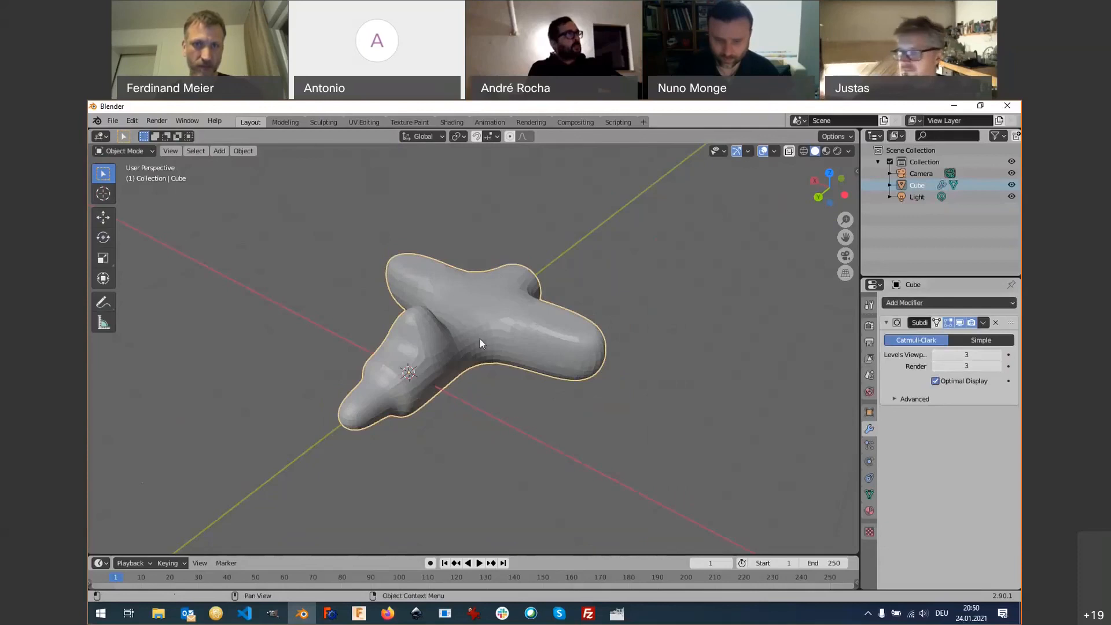
# Shade the object smooth, then undo the subdivision changes and modifier to restore the blocky mesh.
pyautogui.rightClick(481, 340)
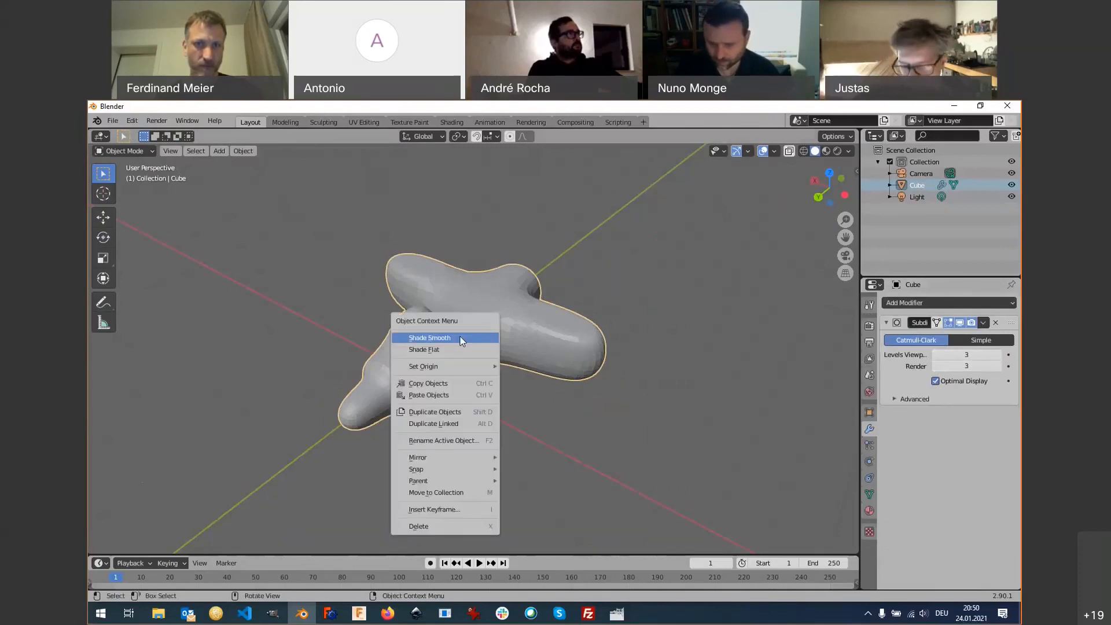
pyautogui.click(462, 340)
pyautogui.moveTo(477, 354)
pyautogui.mouseDown(button='middle')
pyautogui.moveTo(519, 384)
pyautogui.moveTo(447, 361)
pyautogui.moveTo(604, 349)
pyautogui.moveTo(540, 376)
pyautogui.mouseUp(button='middle')
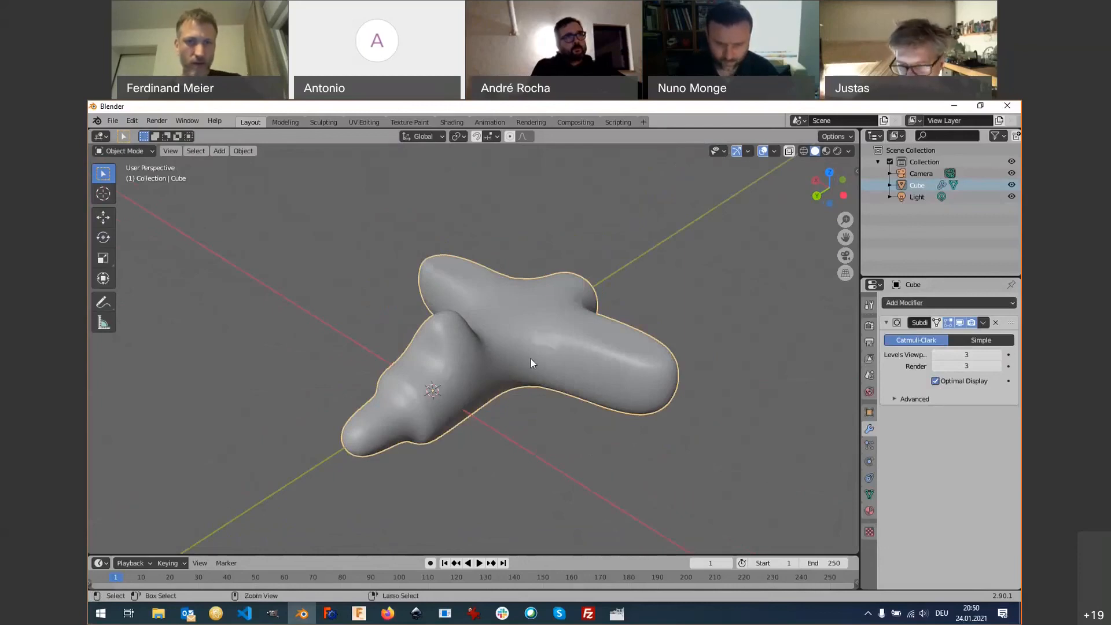
pyautogui.hotkey('ctrl', '1')
pyautogui.hotkey('ctrl', 'z')
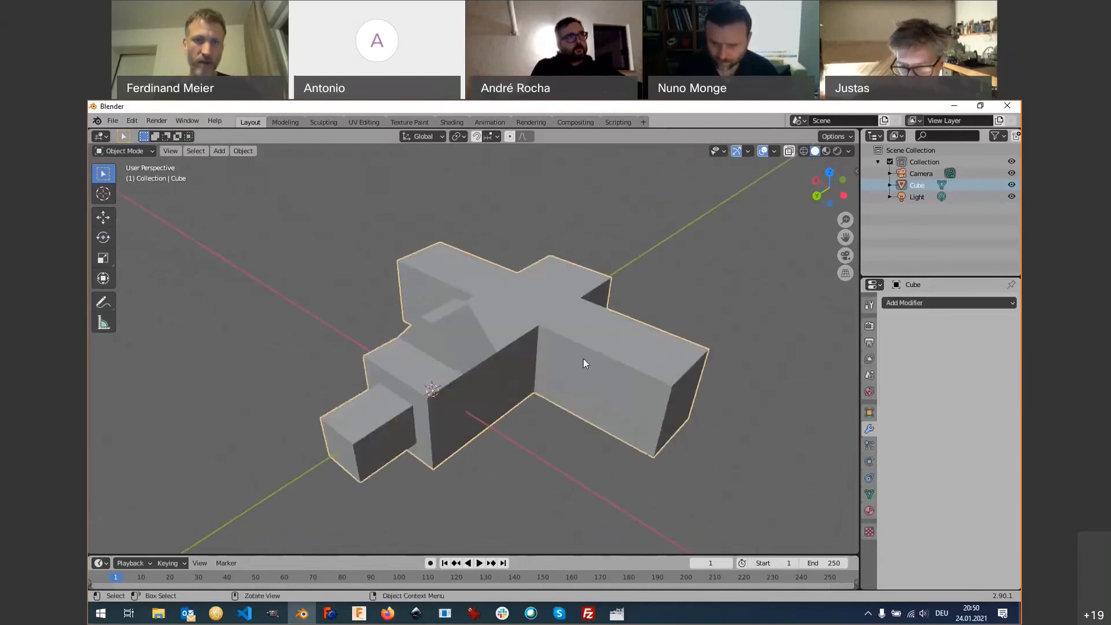
pyautogui.moveTo(583, 359); pyautogui.dragTo(544, 366, button='middle')
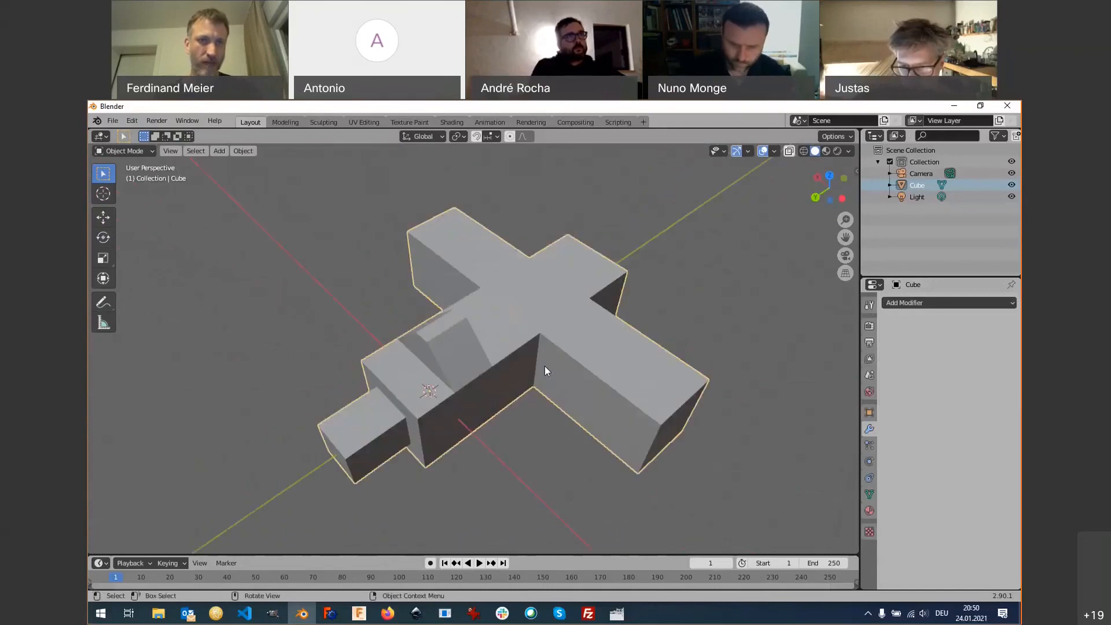
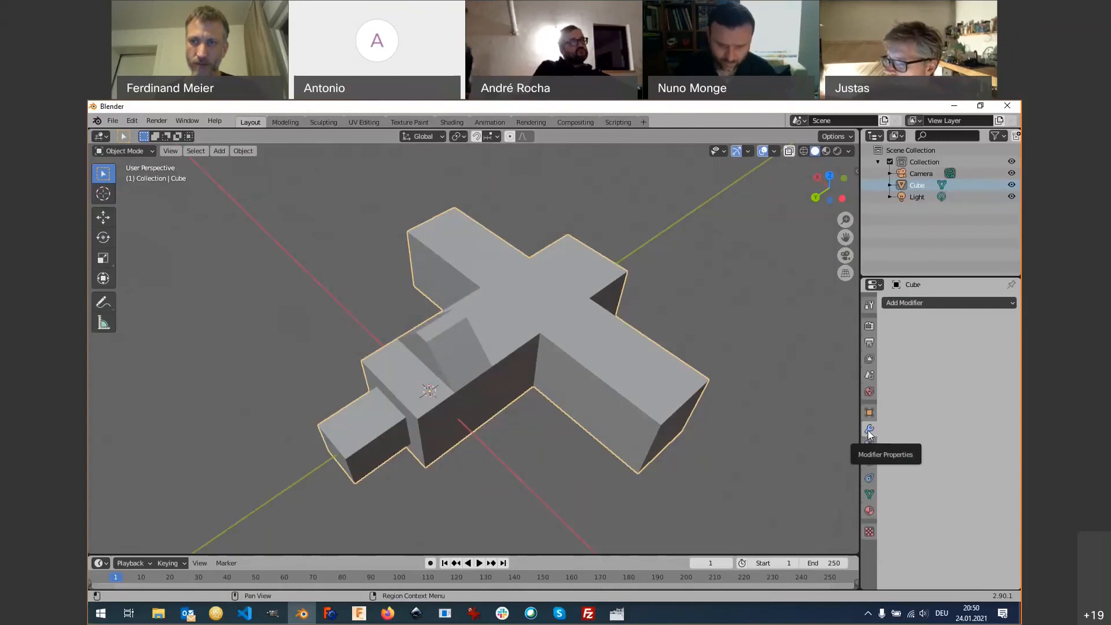
# Add a Subdivision Surface modifier to the cube with viewport level 3.
pyautogui.click(944, 304)
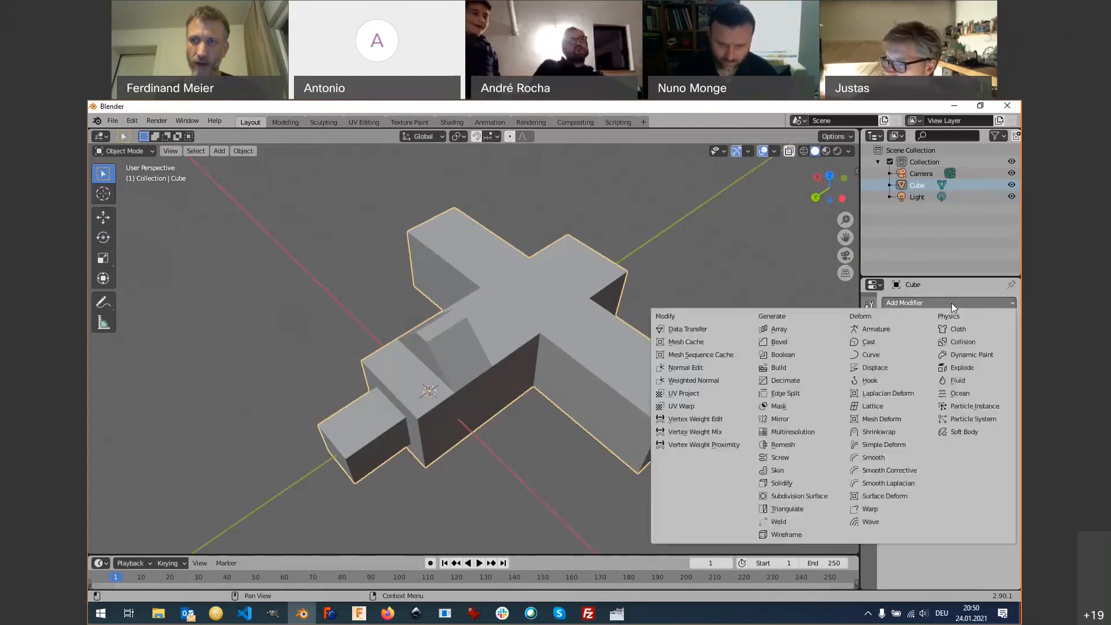
pyautogui.click(829, 497)
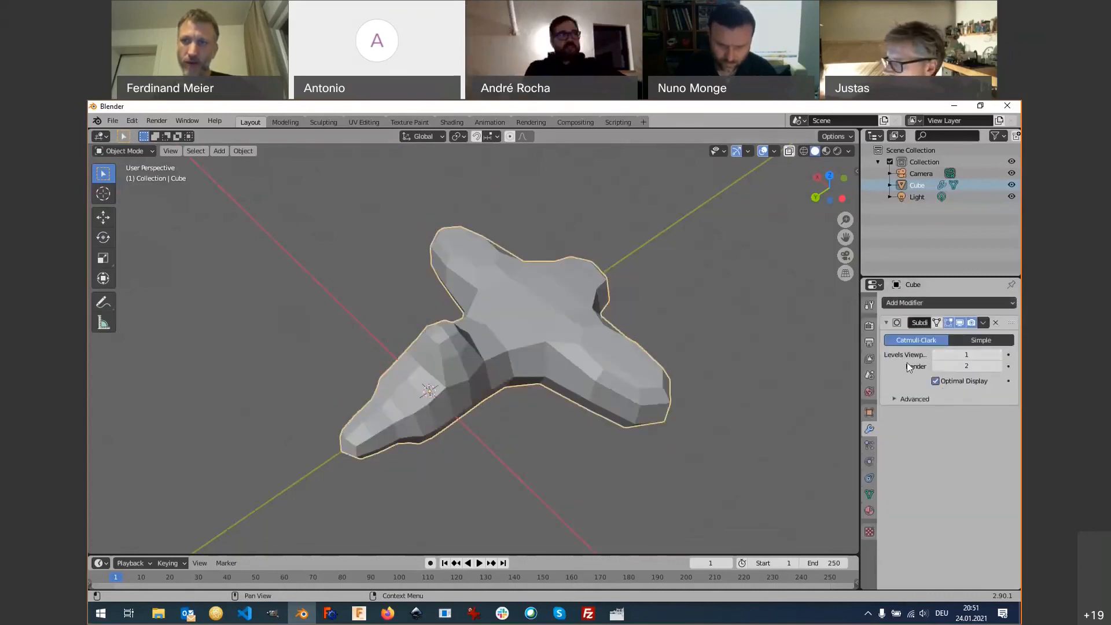
pyautogui.click(998, 355)
pyautogui.click(999, 355)
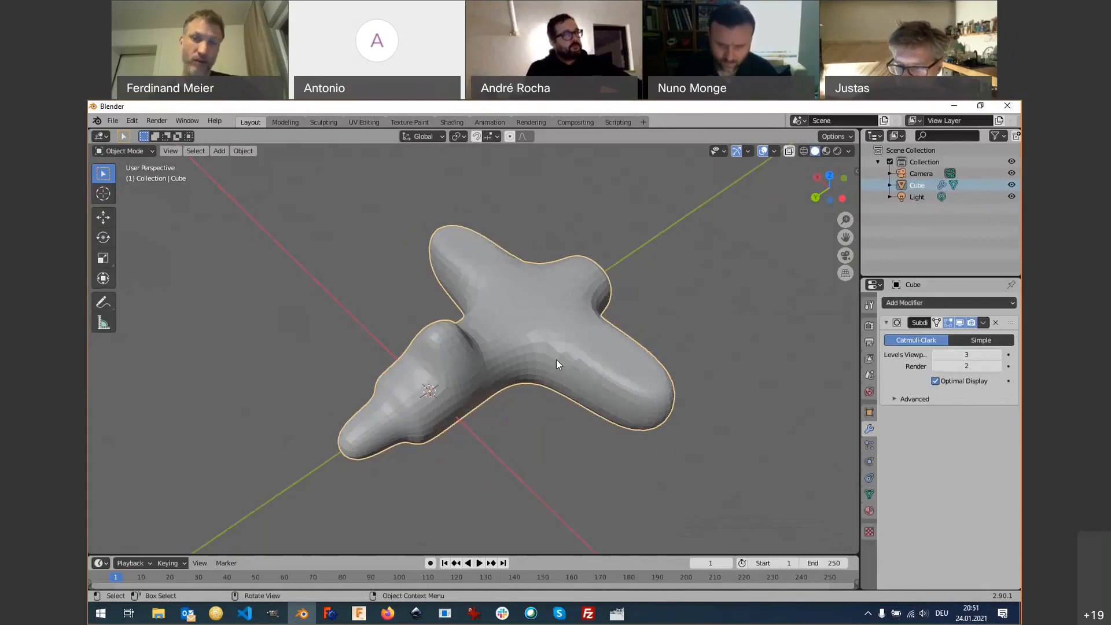
pyautogui.moveTo(557, 361); pyautogui.dragTo(511, 381, button='middle')
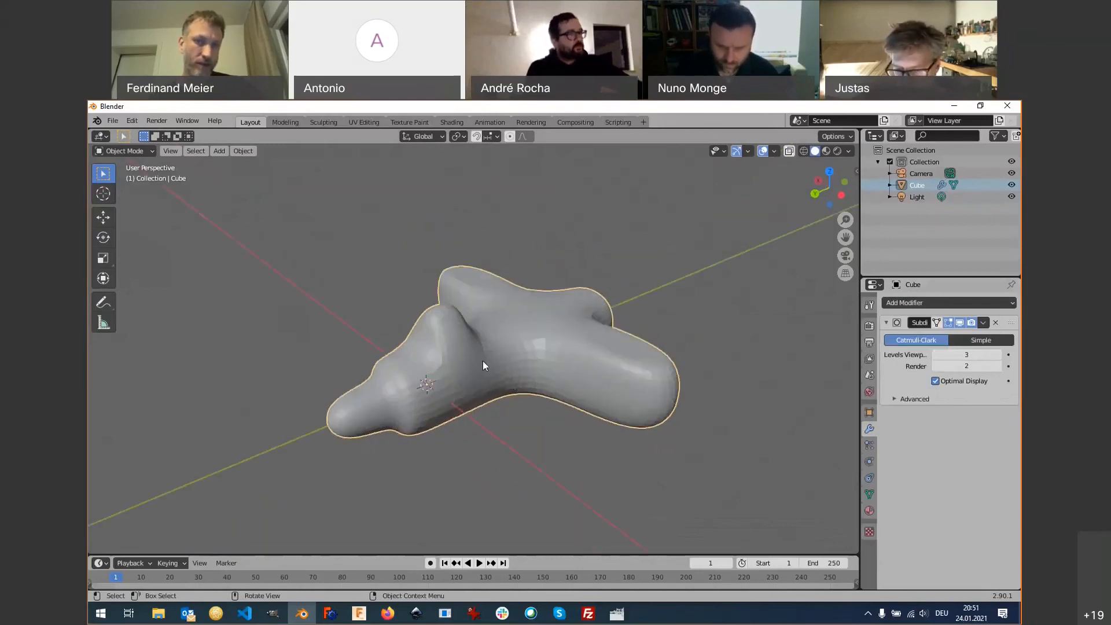
# Apply Shade Smooth to the subdivided cube.
pyautogui.rightClick(516, 352)
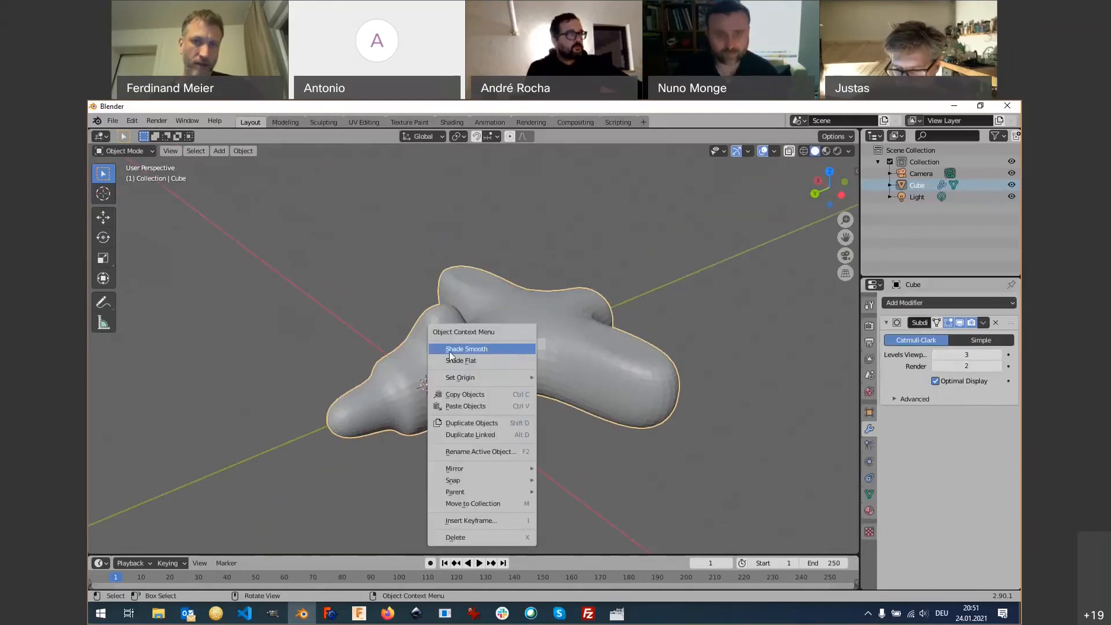
pyautogui.click(495, 349)
pyautogui.moveTo(560, 425)
pyautogui.mouseDown(button='middle')
pyautogui.moveTo(477, 418)
pyautogui.moveTo(544, 429)
pyautogui.mouseUp(button='middle')
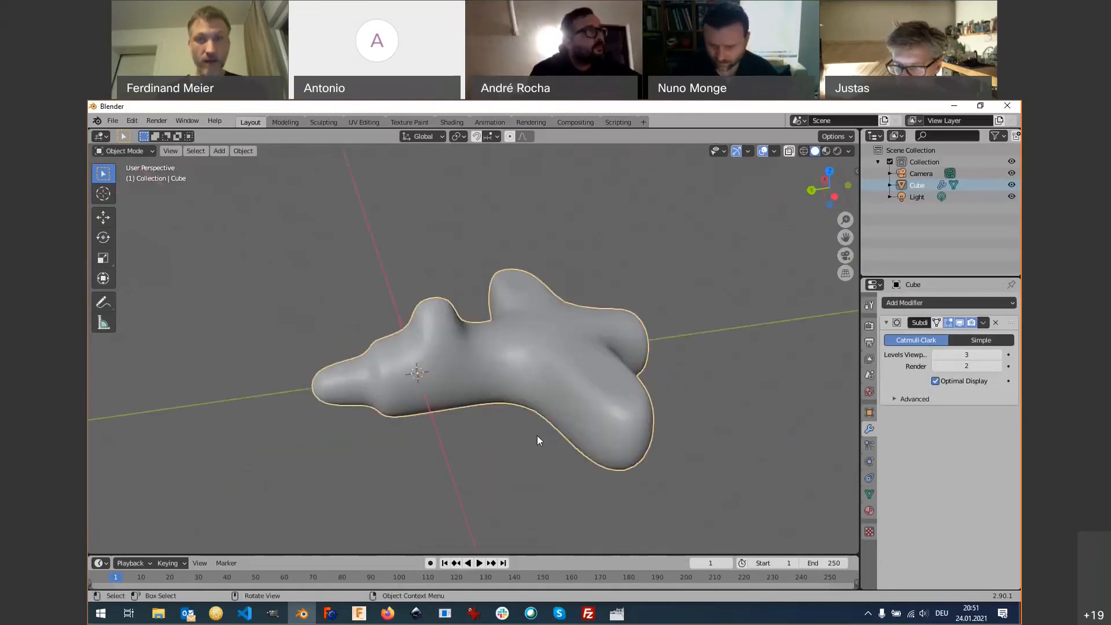
pyautogui.click(139, 151)
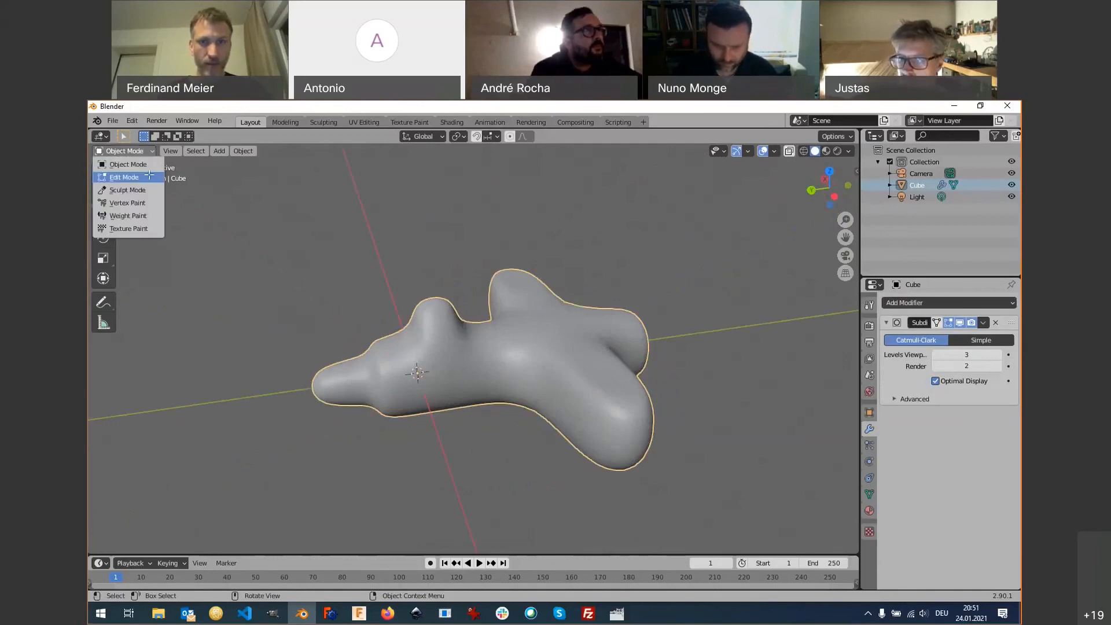
# In Edit Mode, extrude the central top face upward and scale it smaller into a spike.
pyautogui.click(149, 176)
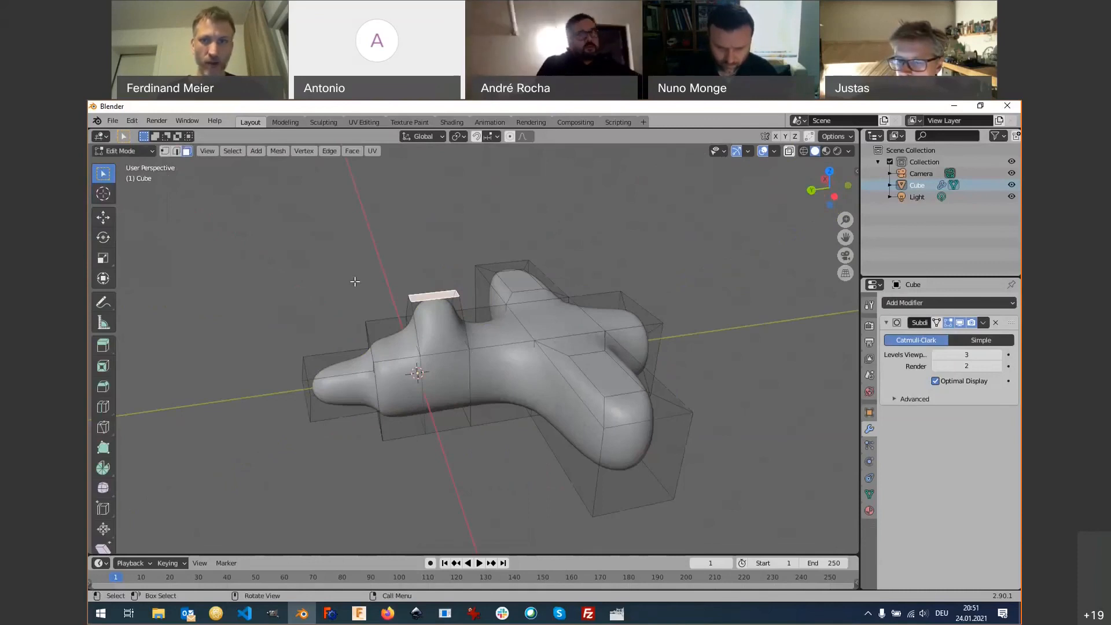
pyautogui.click(571, 351)
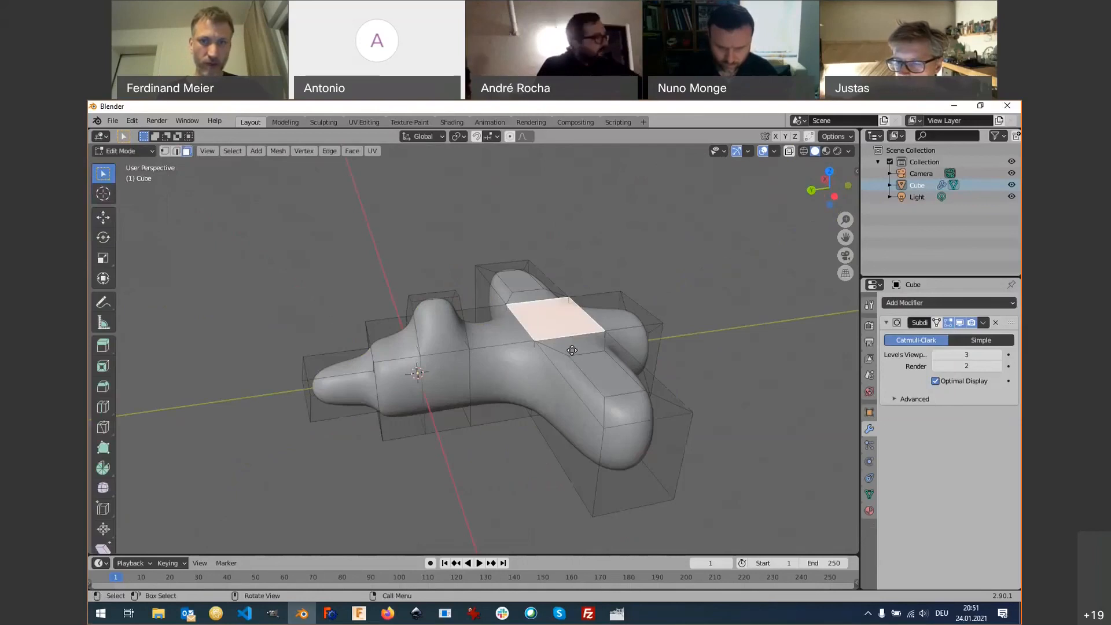
pyautogui.press('e')
pyautogui.click(739, 349)
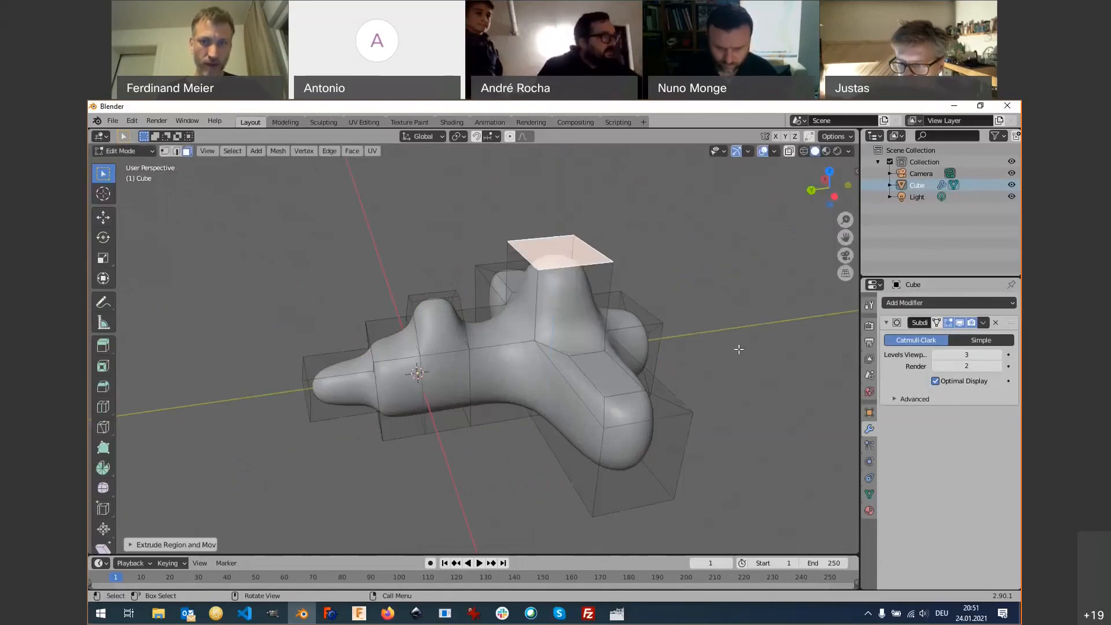
pyautogui.press('s')
pyautogui.click(624, 316)
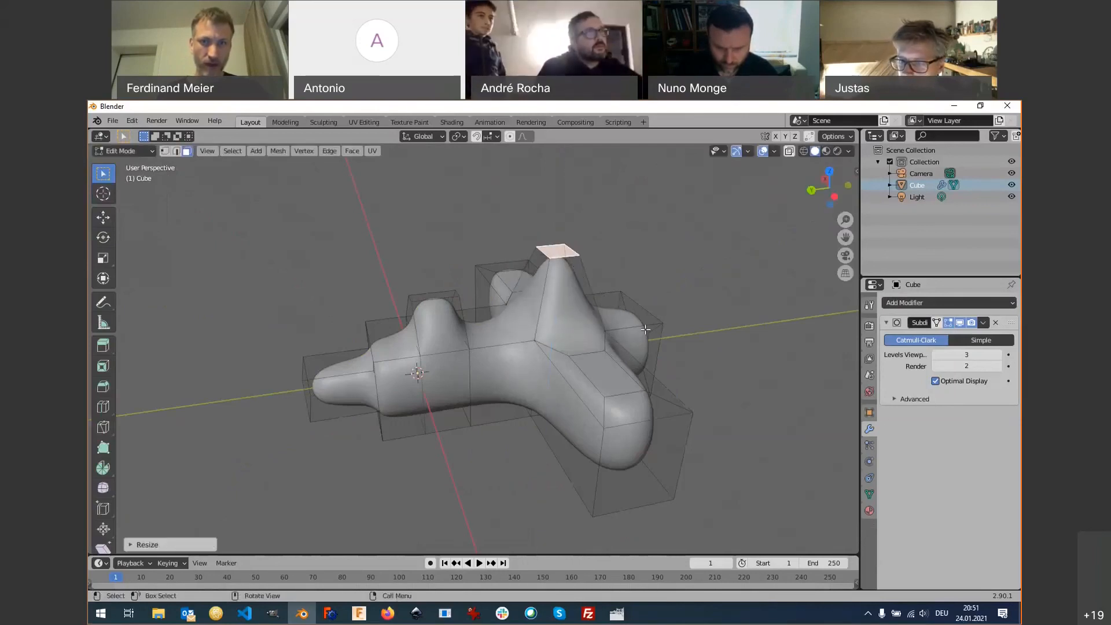
pyautogui.moveTo(624, 315); pyautogui.dragTo(551, 365, button='middle')
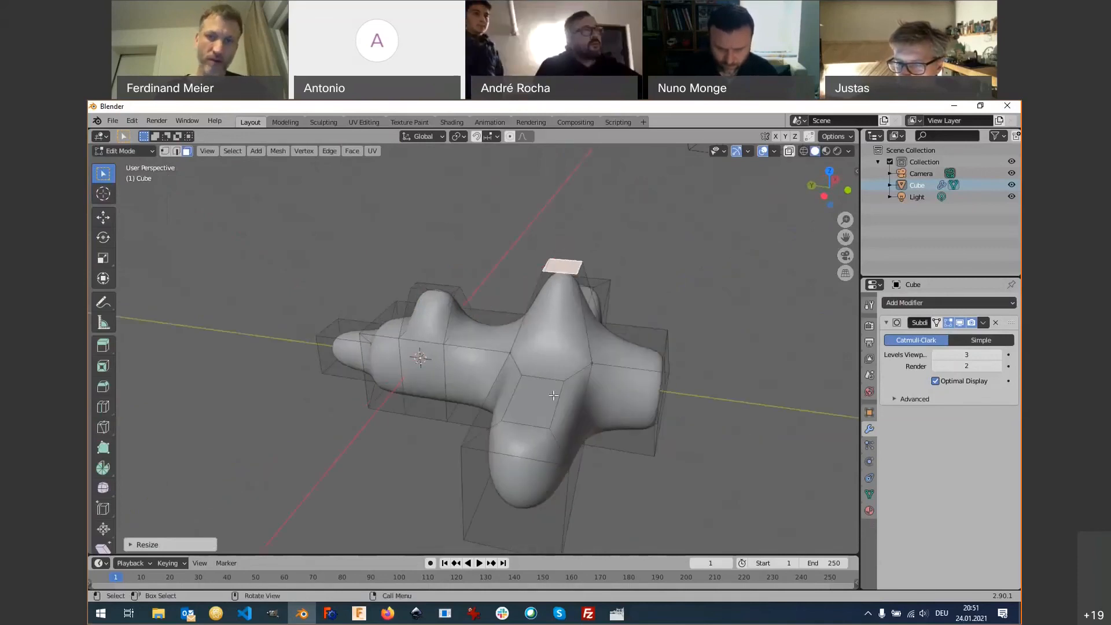
pyautogui.moveTo(554, 396)
pyautogui.mouseDown(button='middle')
pyautogui.moveTo(607, 388)
pyautogui.moveTo(574, 370)
pyautogui.moveTo(613, 356)
pyautogui.moveTo(693, 357)
pyautogui.moveTo(557, 395)
pyautogui.mouseUp(button='middle')
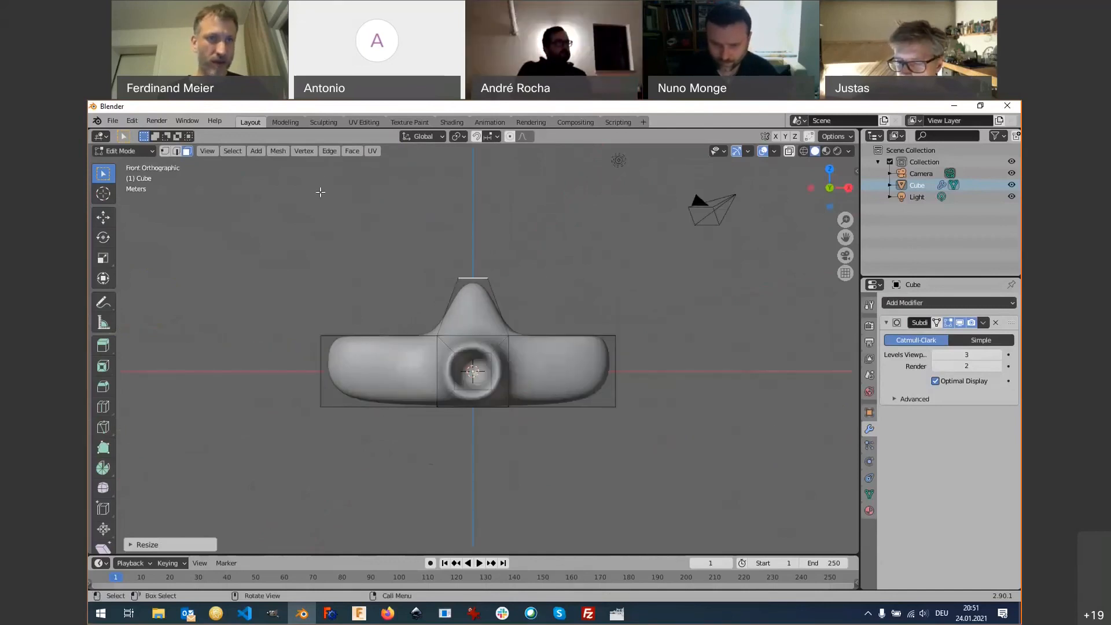
# In vertex select with X-ray on, box-select the bottom vertices of the mesh.
pyautogui.click(165, 153)
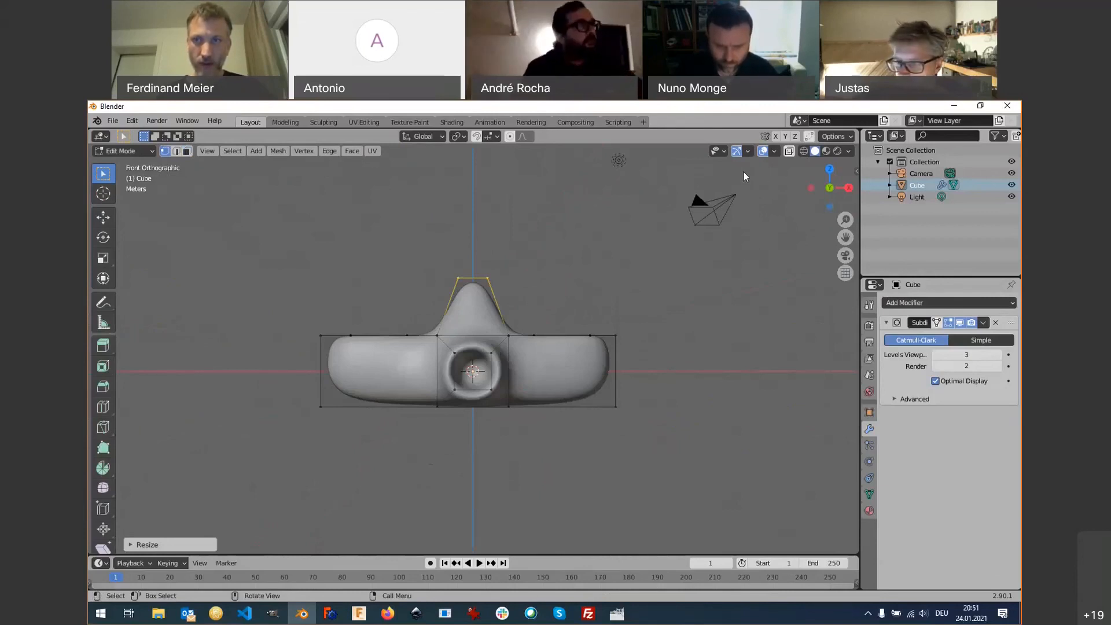
pyautogui.hotkey('alt', 'z')
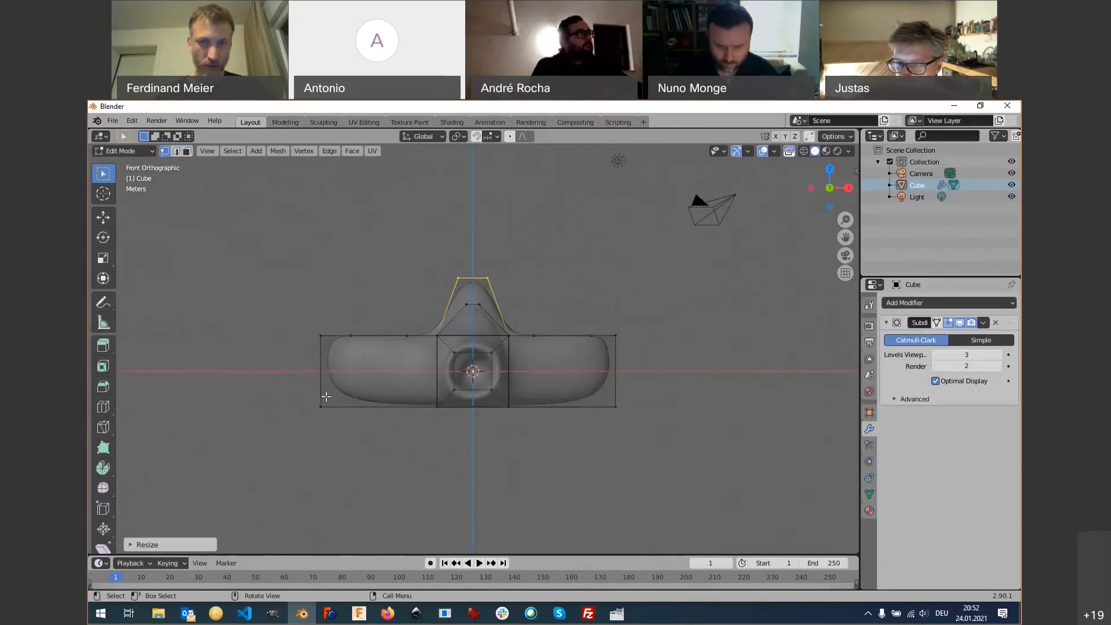
pyautogui.press('b')
pyautogui.moveTo(294, 381); pyautogui.dragTo(613, 429)
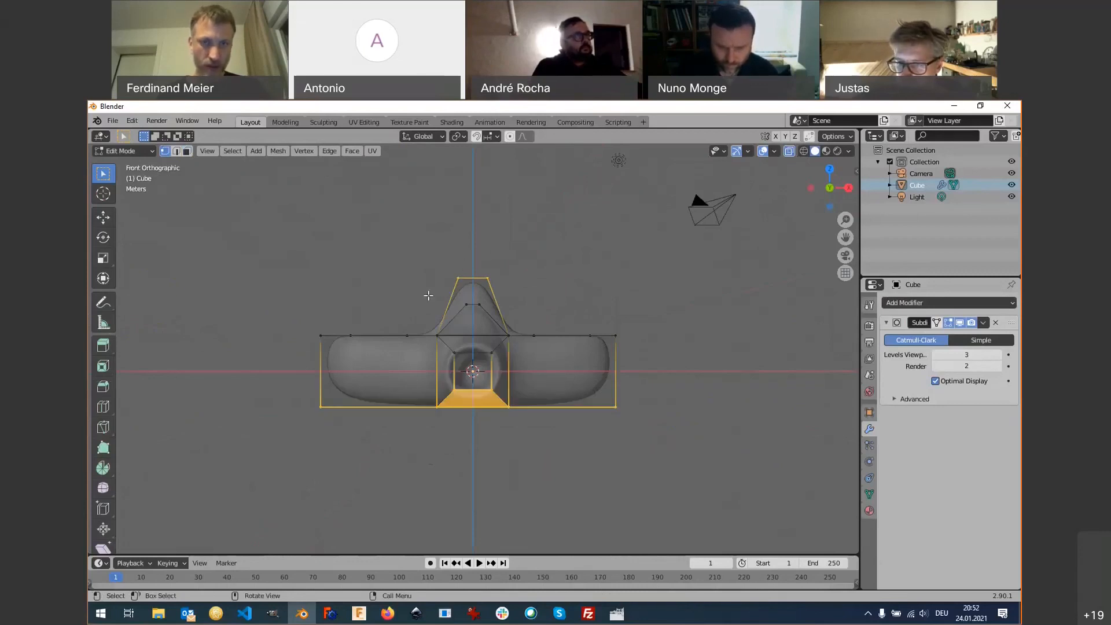
pyautogui.press('a')
pyautogui.hotkey('alt', 'a')
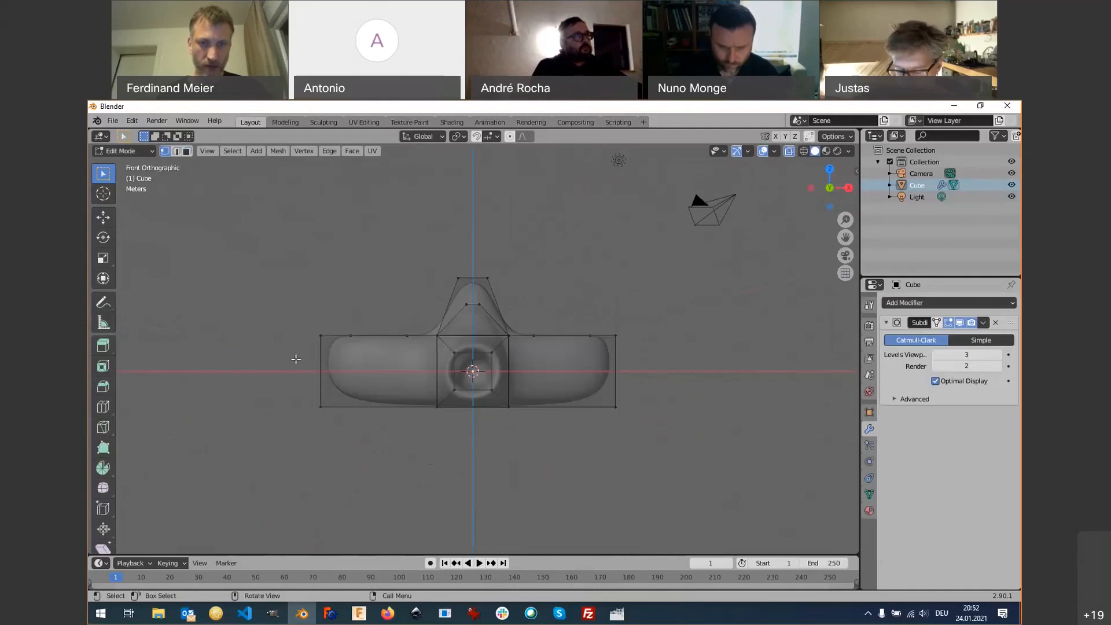
pyautogui.press('b')
pyautogui.moveTo(292, 376); pyautogui.dragTo(648, 440)
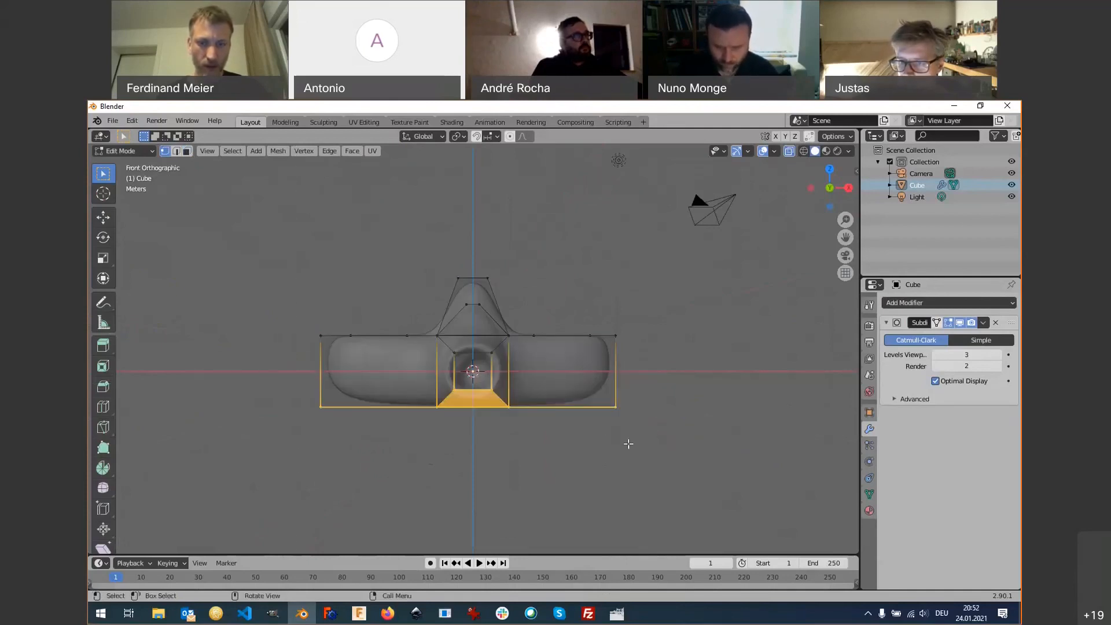
# Move the selected bottom vertices about 0.38 m along Z.
pyautogui.press('g')
pyautogui.press('z')
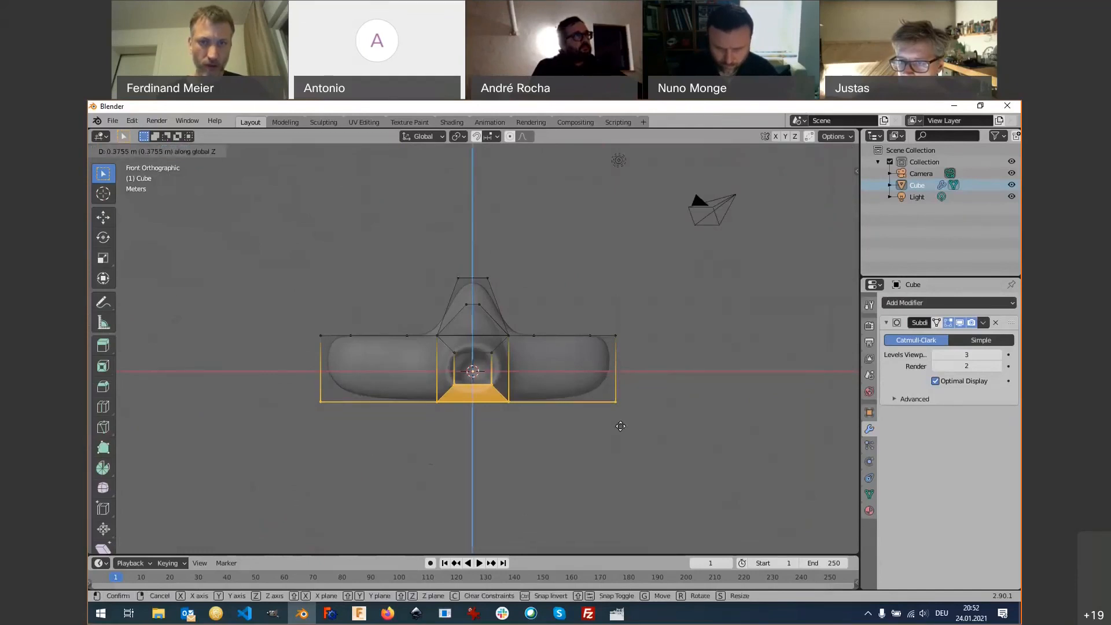
pyautogui.click(620, 427)
pyautogui.moveTo(621, 426); pyautogui.dragTo(512, 401, button='middle')
pyautogui.press('Tab')
pyautogui.click(492, 429)
pyautogui.press('Tab')
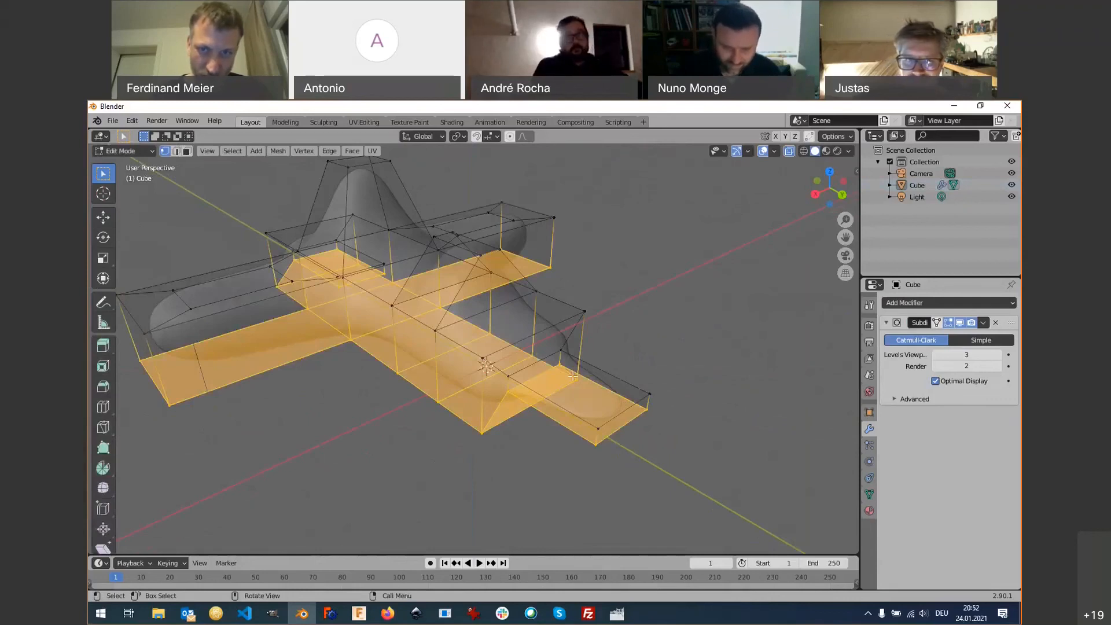
# Move two vertices at the front arm's lower corner along Z.
pyautogui.click(509, 394)
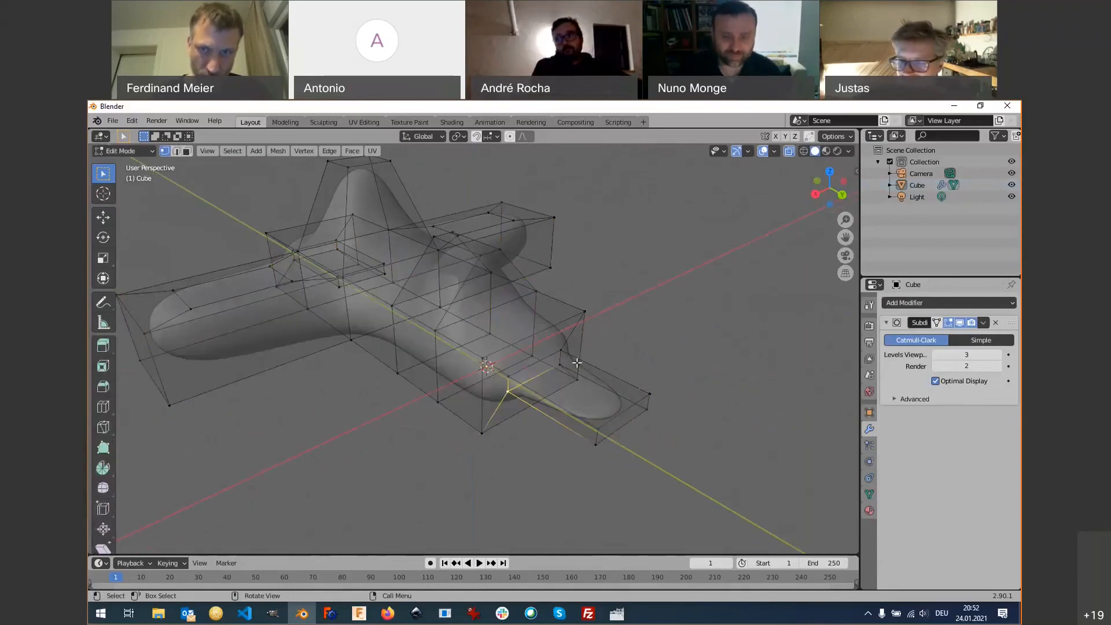
pyautogui.keyDown('shift'); pyautogui.click(562, 365); pyautogui.keyUp('shift')
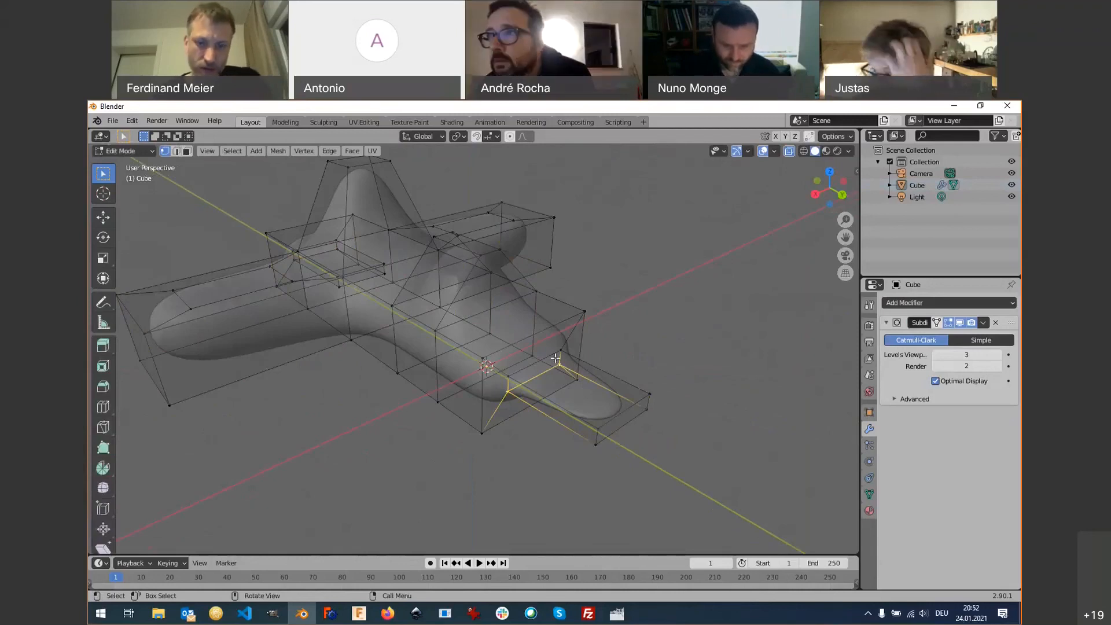
pyautogui.press('g')
pyautogui.press('z')
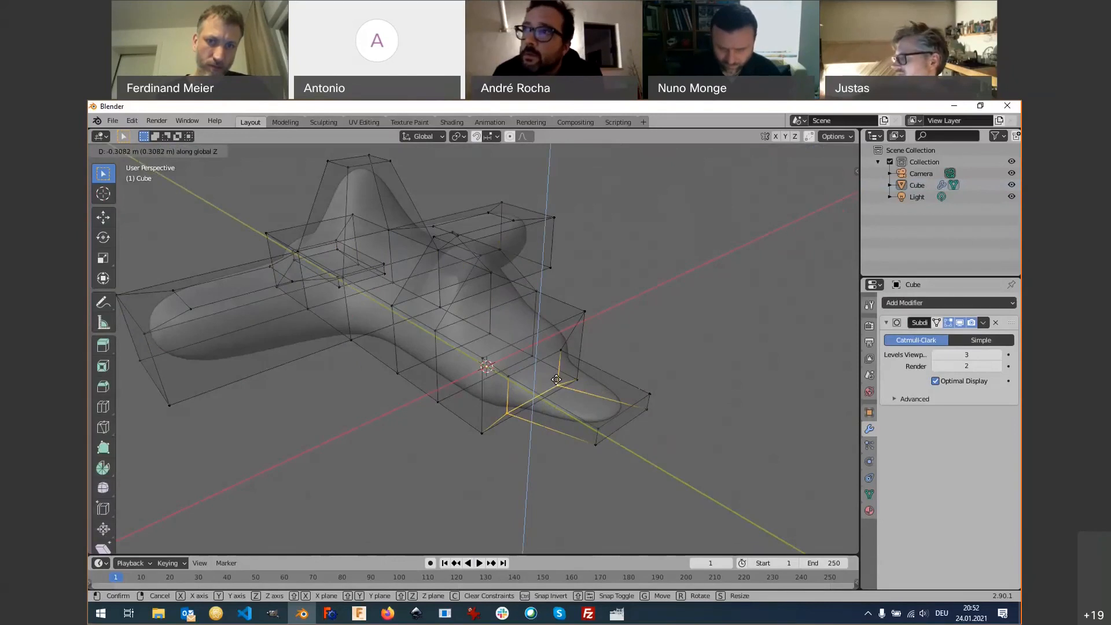
pyautogui.click(557, 379)
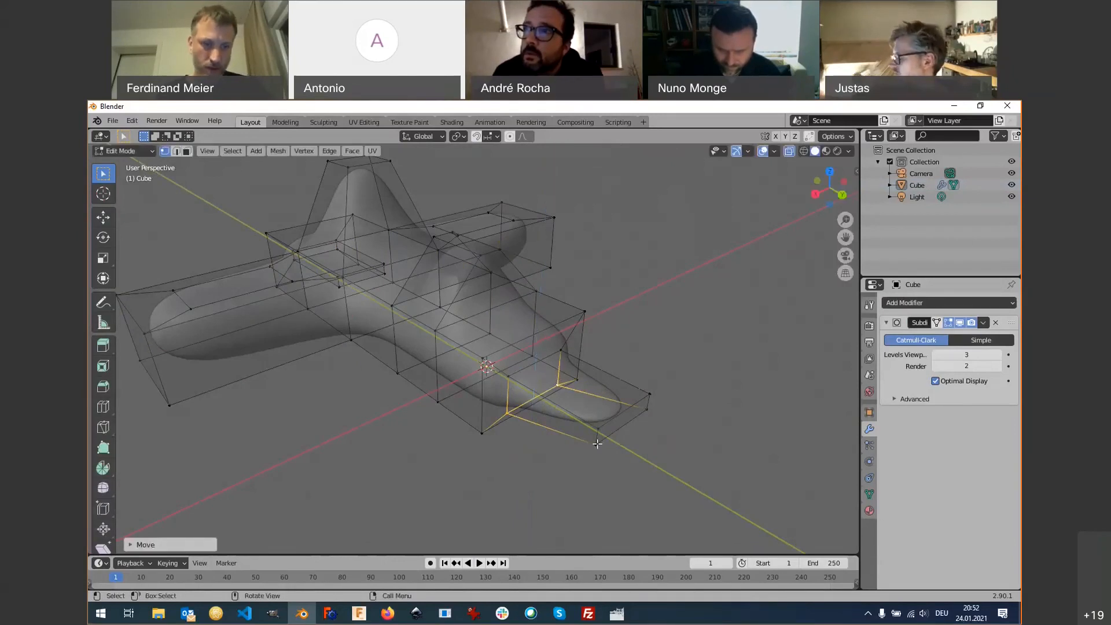
# Shift the tail's end edge about 0.3591 m along Z, then return to Object Mode.
pyautogui.click(598, 443)
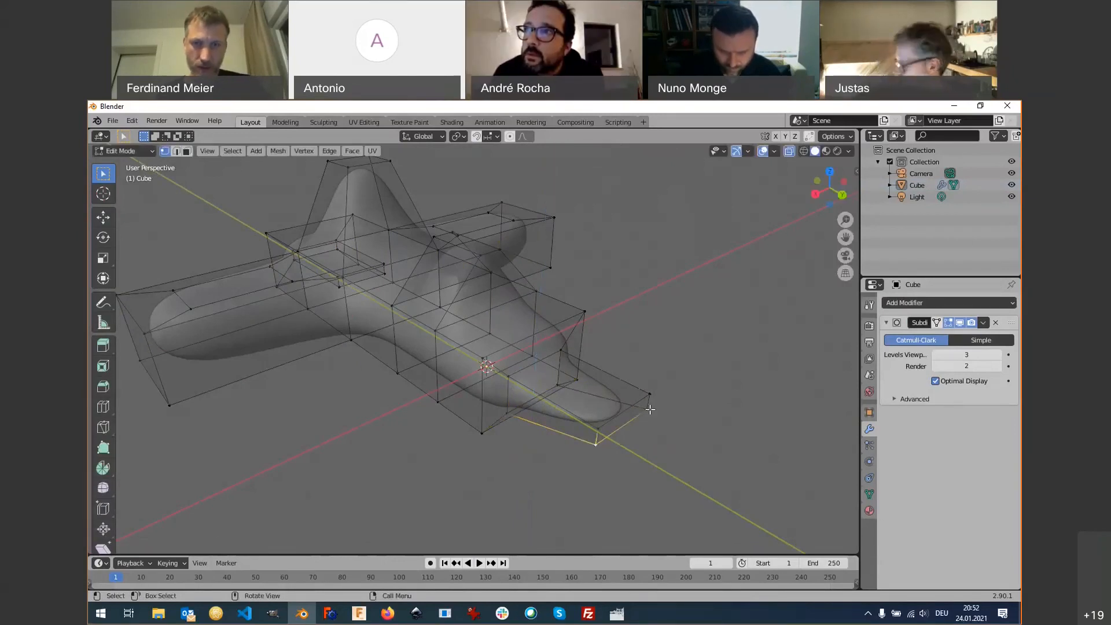
pyautogui.keyDown('shift'); pyautogui.click(649, 409); pyautogui.keyUp('shift')
pyautogui.press('g')
pyautogui.press('z')
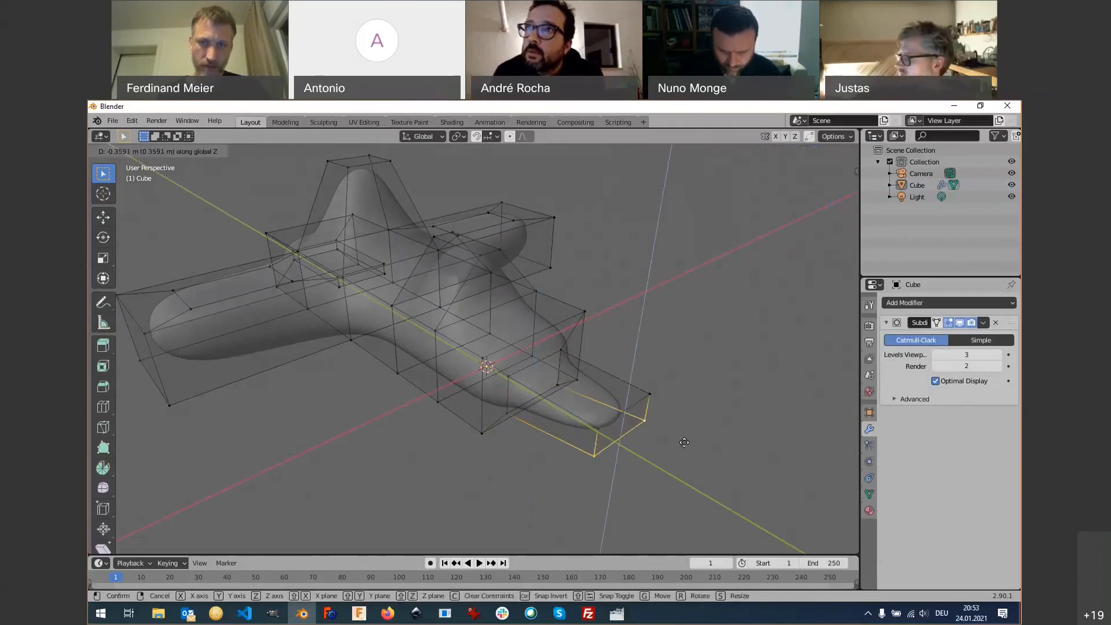
pyautogui.click(684, 443)
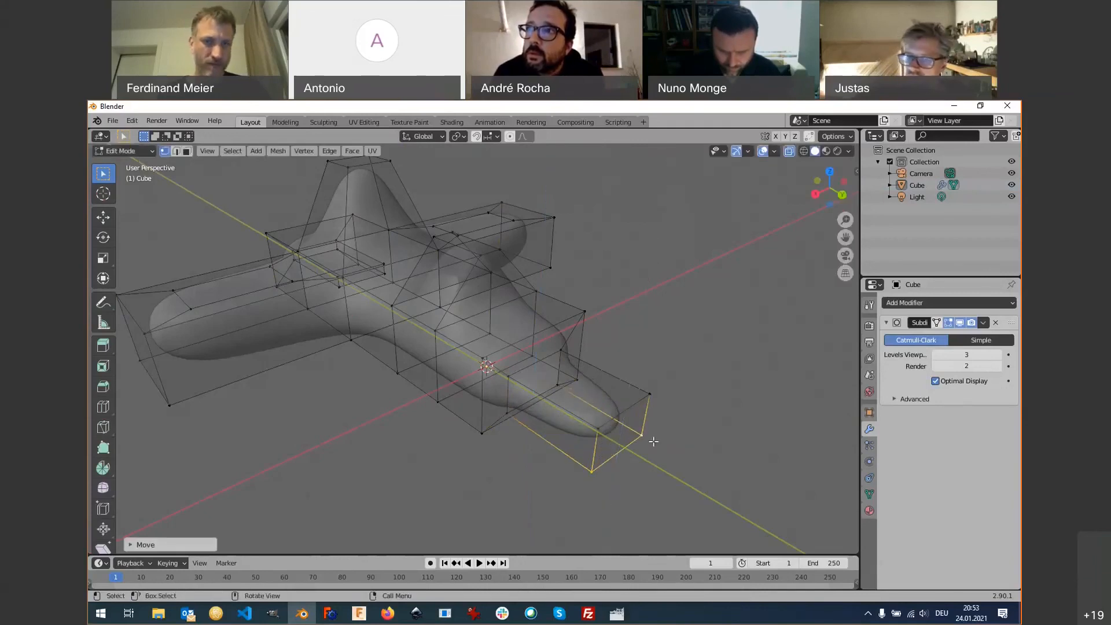
pyautogui.moveTo(650, 439); pyautogui.dragTo(579, 330, button='middle')
pyautogui.scroll(-2, 604, 432)
pyautogui.press('Tab')
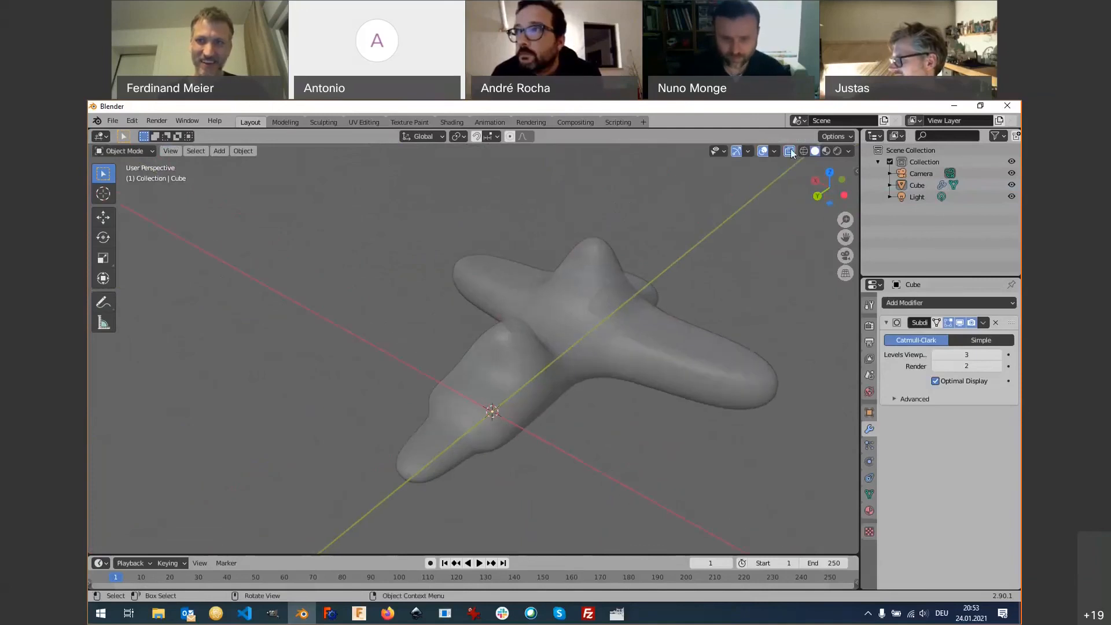
# Turn X-ray off so the figure shows opaque.
pyautogui.click(789, 152)
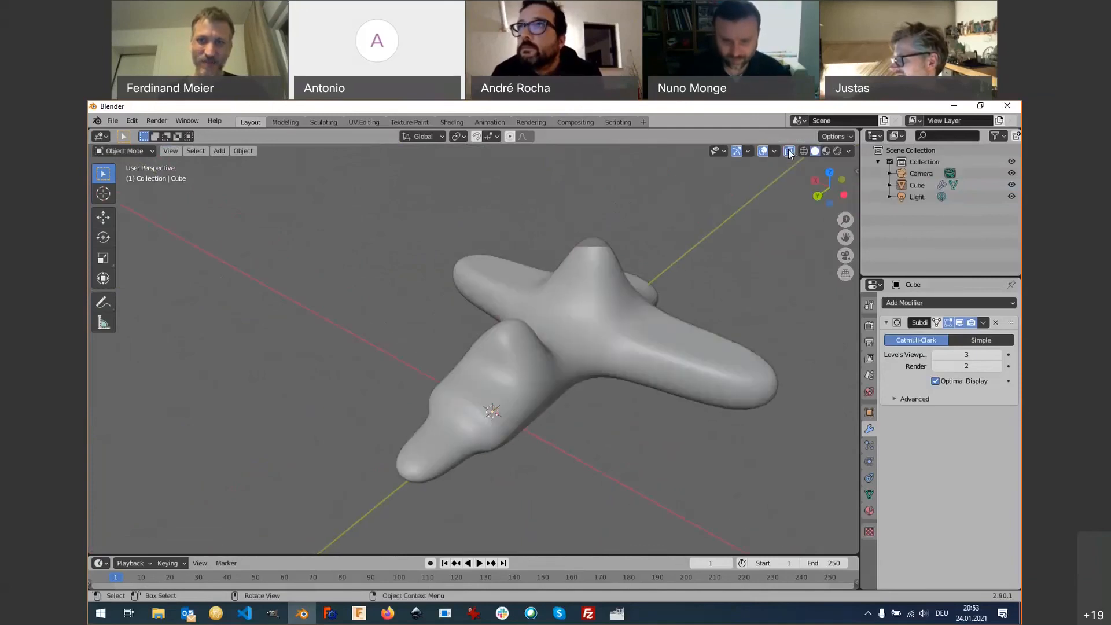
pyautogui.moveTo(583, 397); pyautogui.dragTo(508, 394, button='middle')
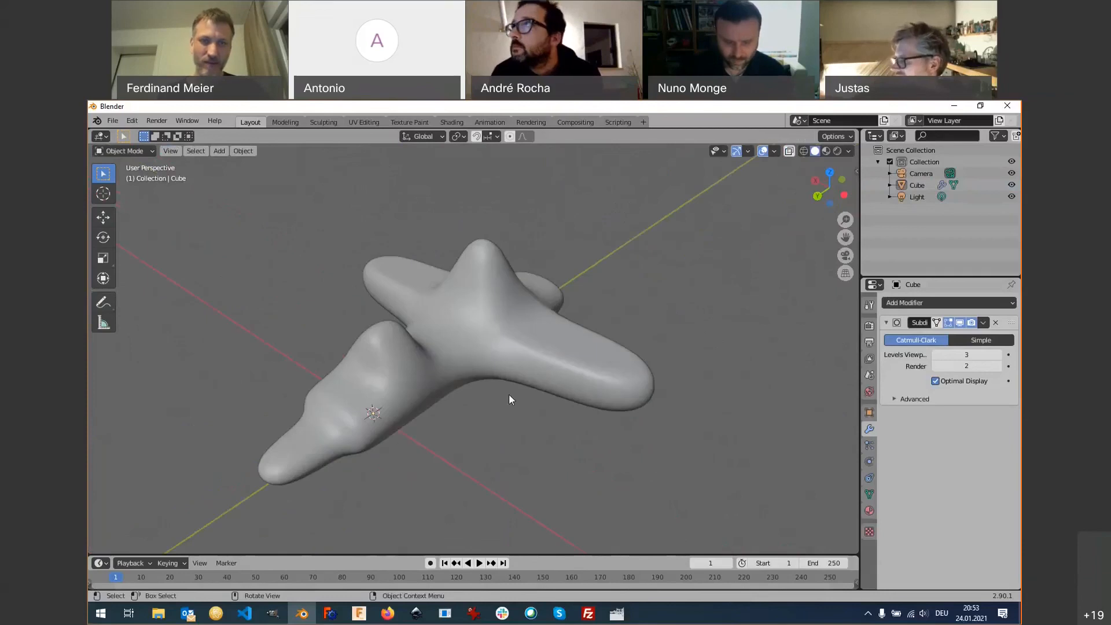
pyautogui.scroll(2, 408, 359)
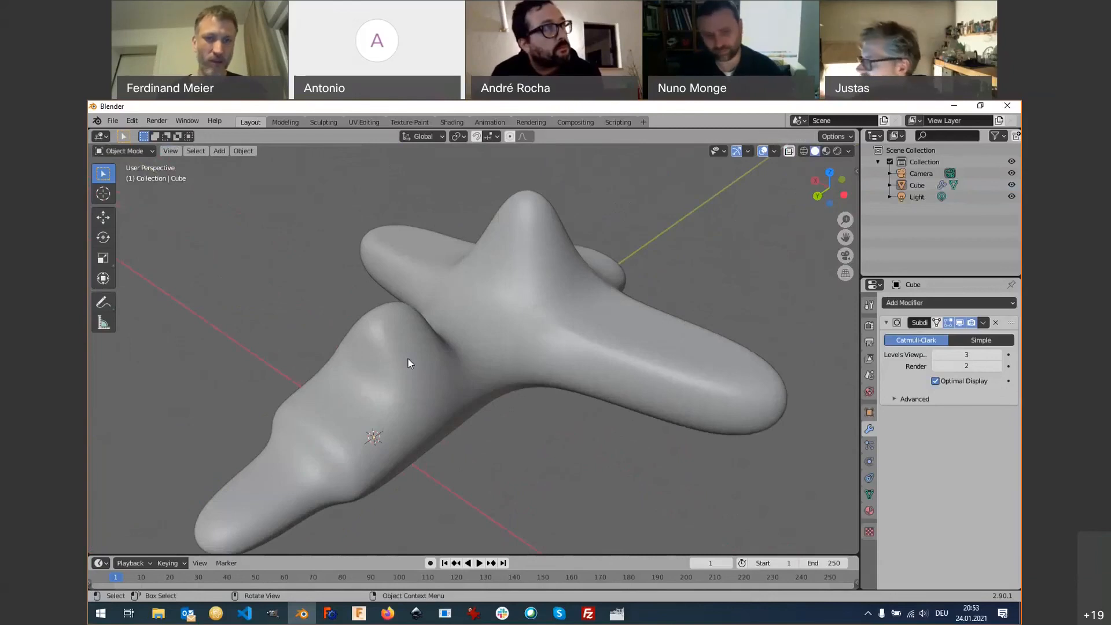
# Extrude one top face in place in face select mode, leaving a creased stump.
pyautogui.press('Tab')
pyautogui.moveTo(375, 383); pyautogui.dragTo(361, 352, button='middle')
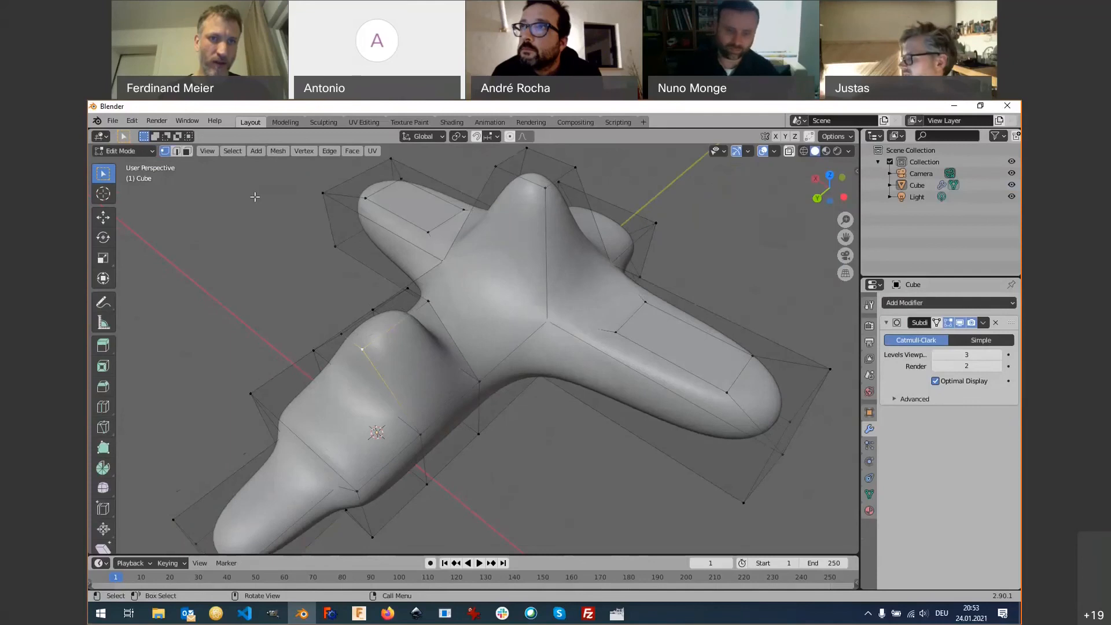
pyautogui.press('3')
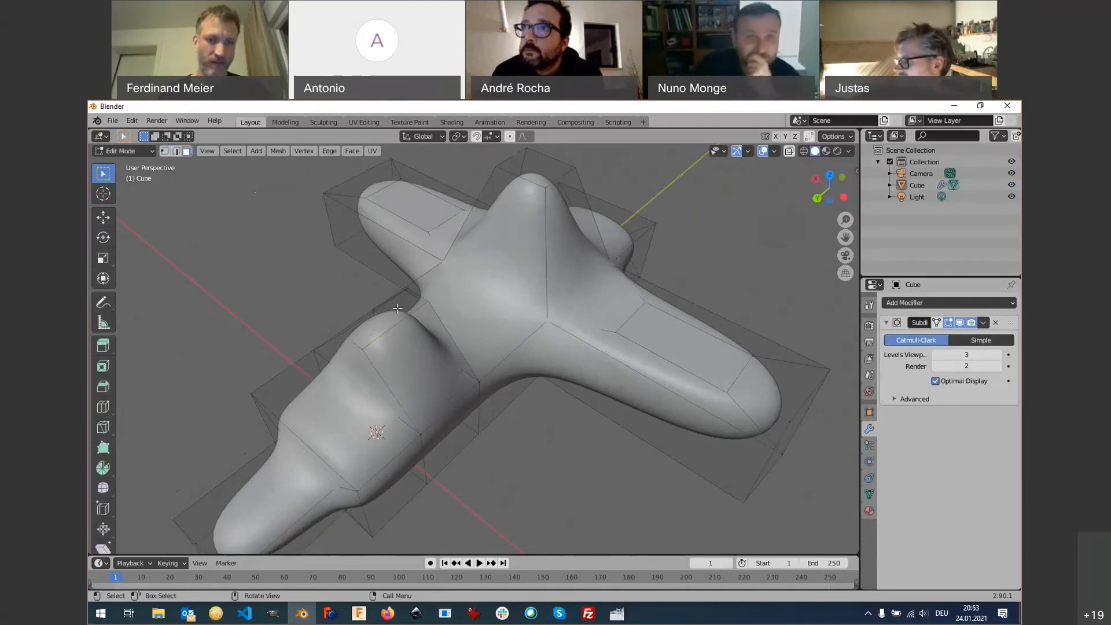
pyautogui.click(398, 308)
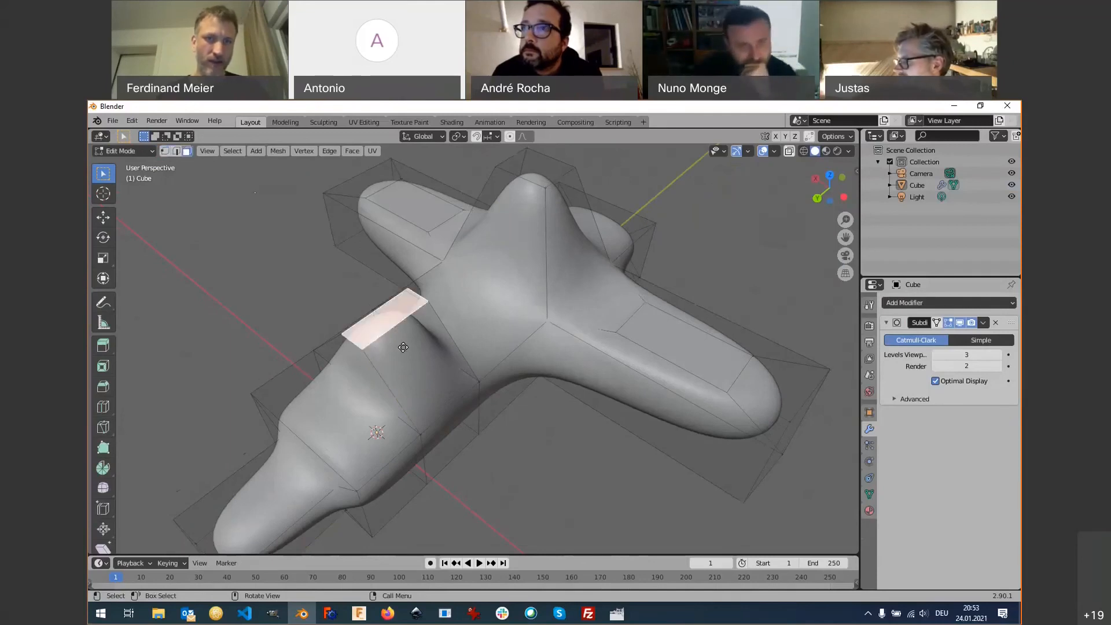
pyautogui.press('e')
pyautogui.rightClick(533, 455)
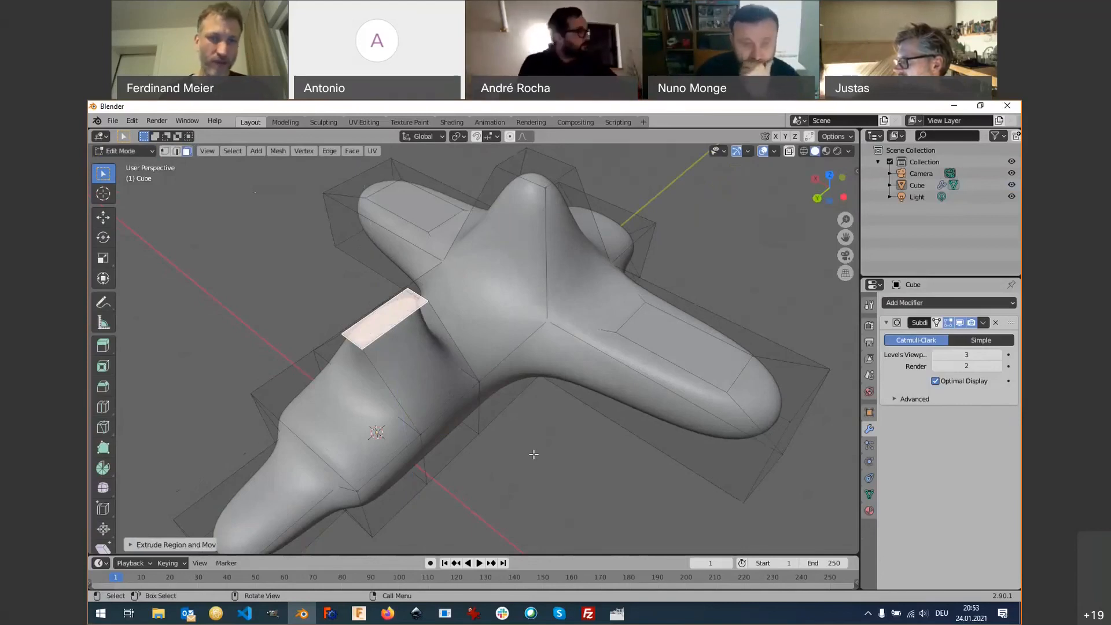
pyautogui.press('Tab')
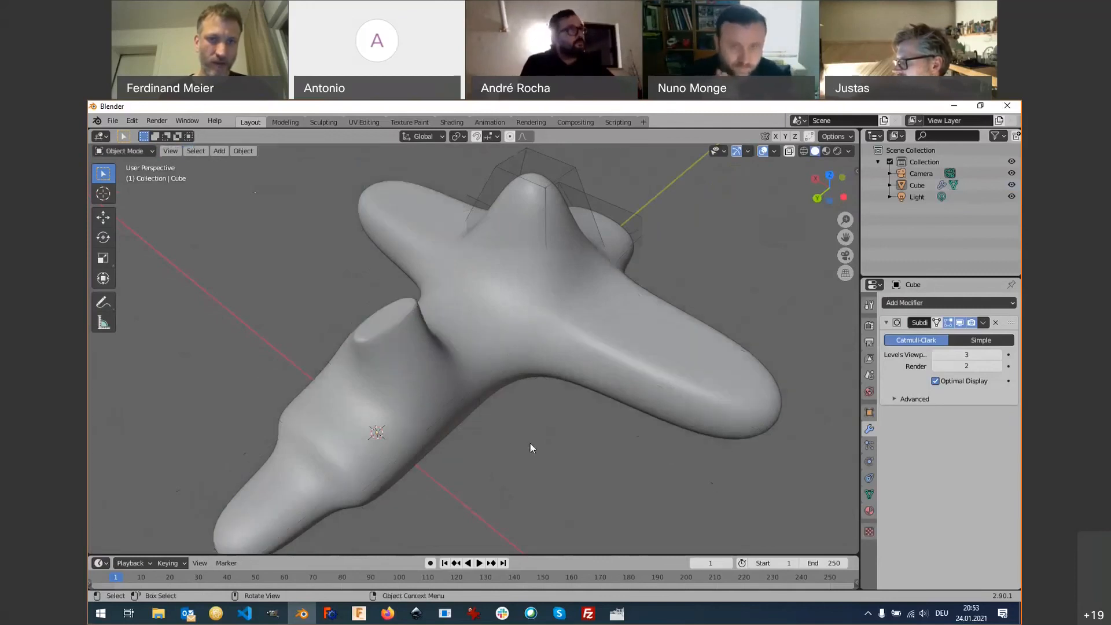
pyautogui.moveTo(530, 446); pyautogui.dragTo(469, 399, button='middle')
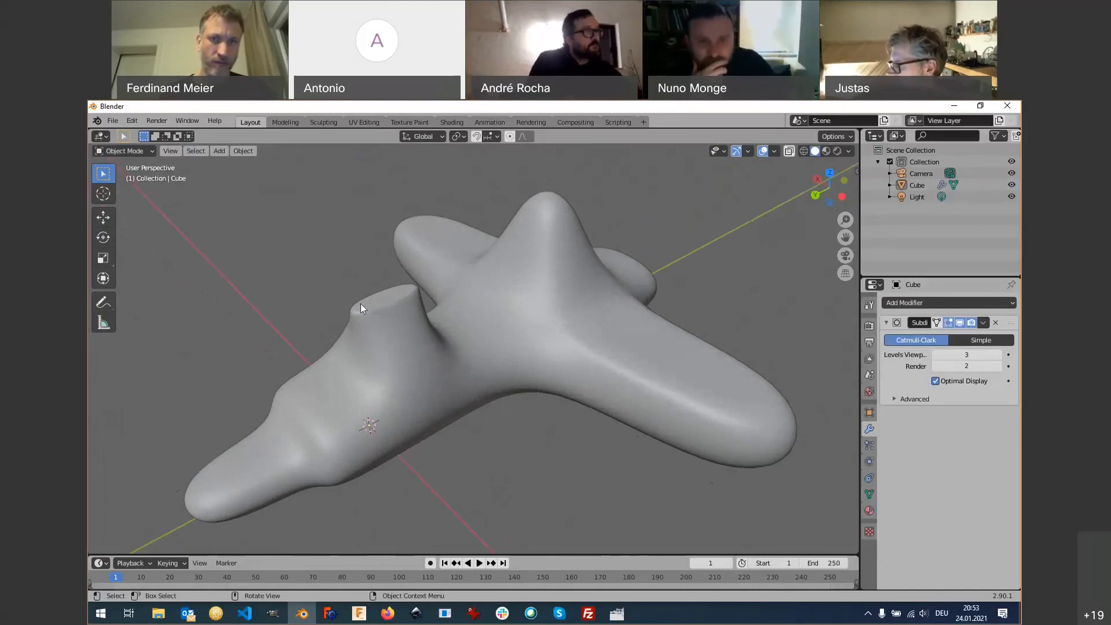
pyautogui.scroll(5, 360, 303)
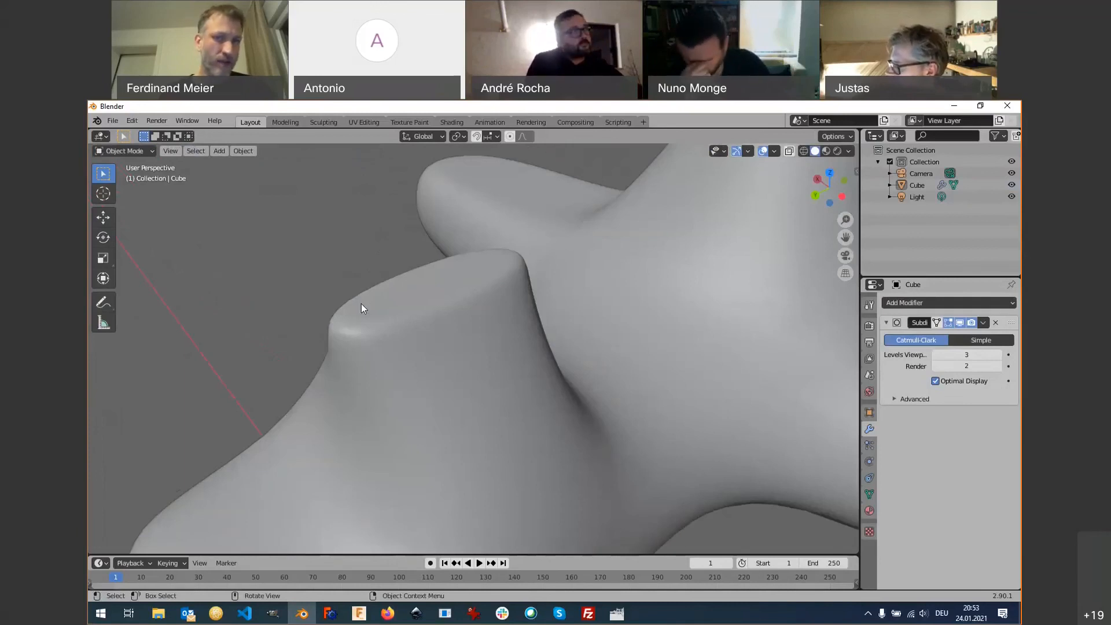
pyautogui.press('Tab')
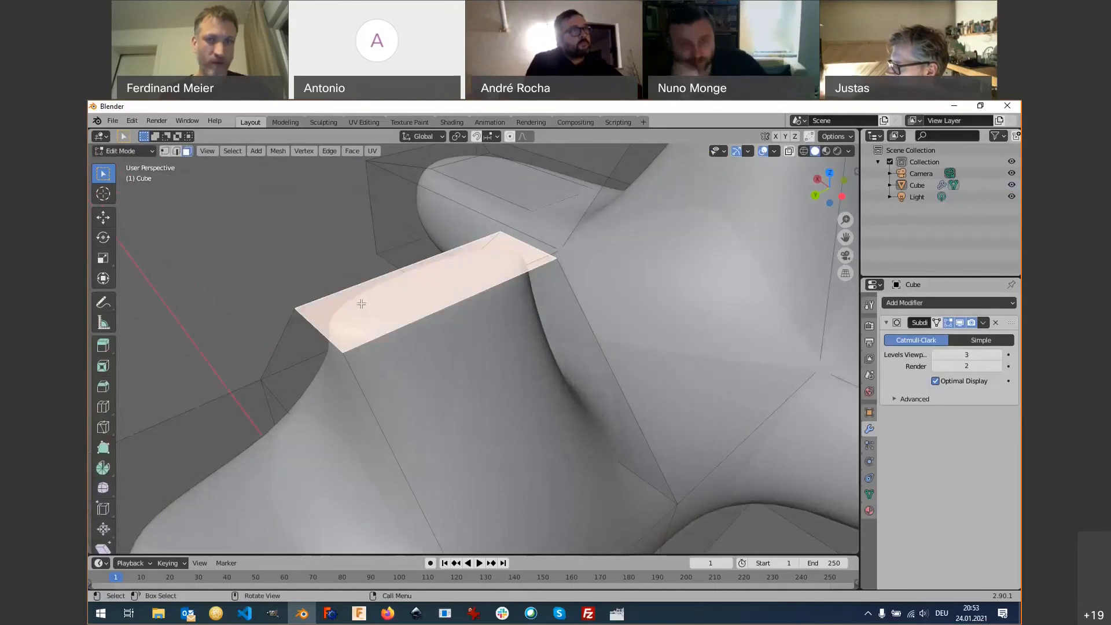
pyautogui.scroll(-3, 340, 323)
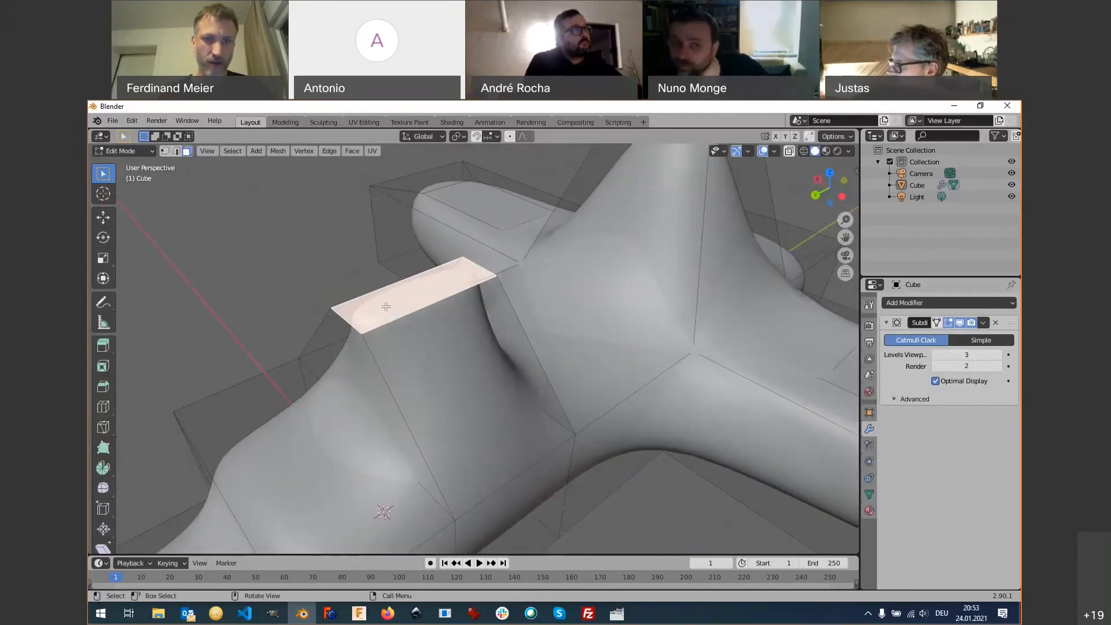
pyautogui.press('e')
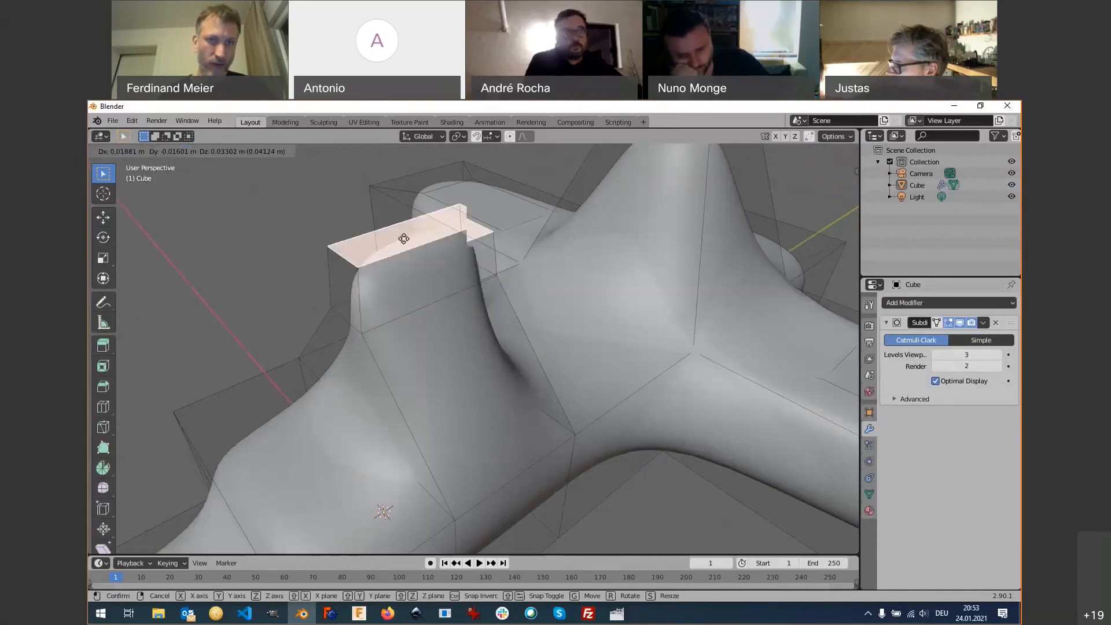
pyautogui.rightClick(405, 269)
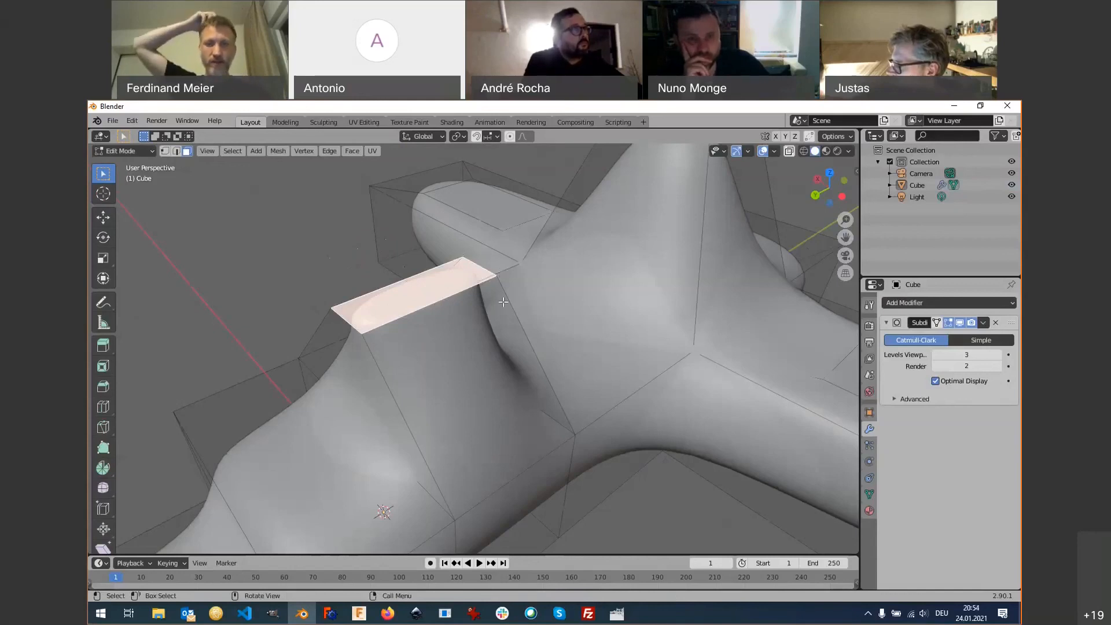
pyautogui.moveTo(503, 301); pyautogui.dragTo(404, 450, button='middle')
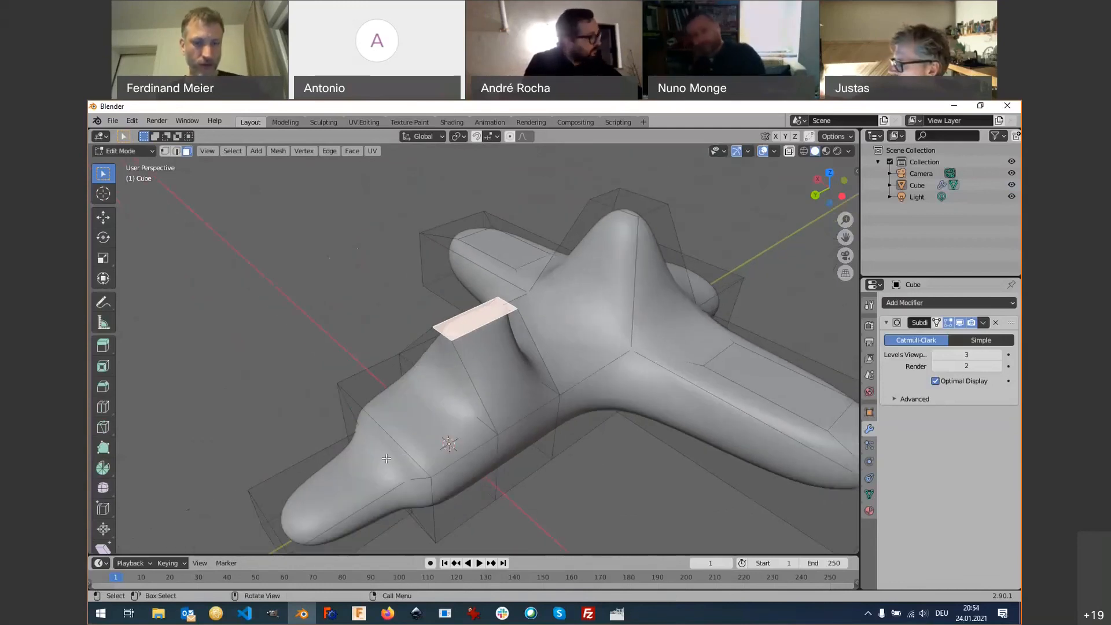
# Add two loop cuts across the figure's narrow end.
pyautogui.hotkey('ctrl', 'r')
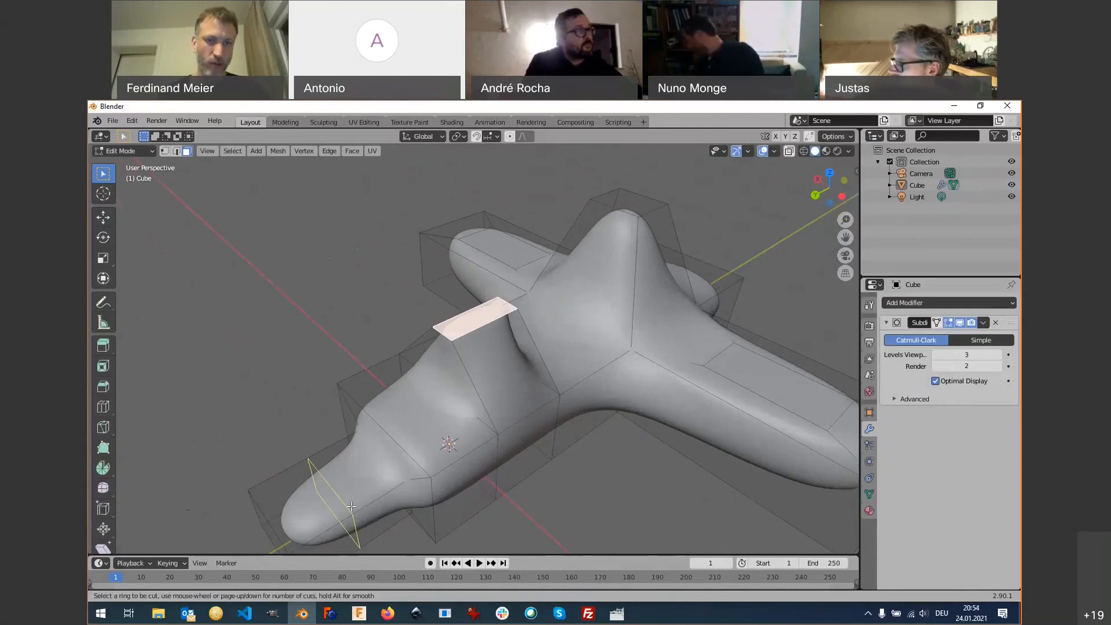
pyautogui.click(352, 507)
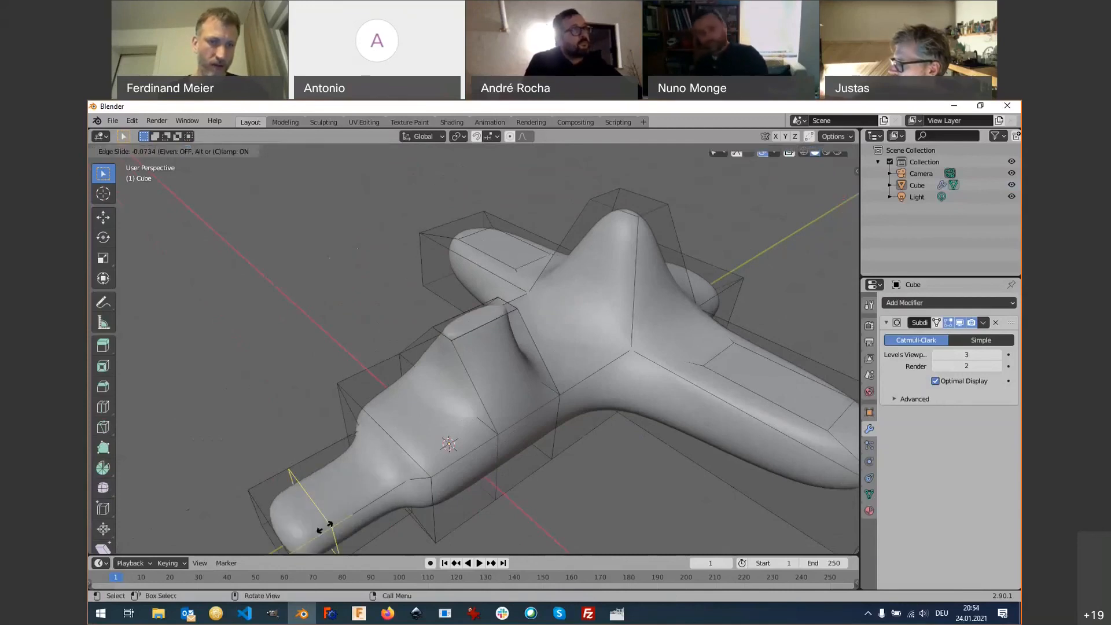
pyautogui.click(284, 551)
pyautogui.moveTo(284, 551); pyautogui.dragTo(508, 443, button='middle')
pyautogui.hotkey('ctrl', 'r')
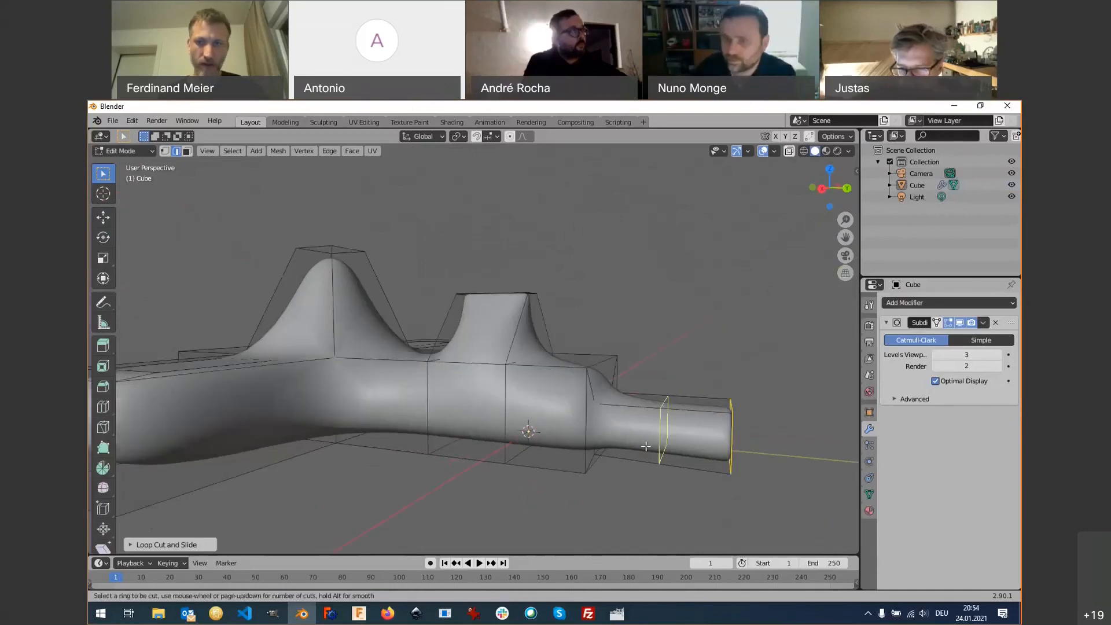
pyautogui.click(646, 447)
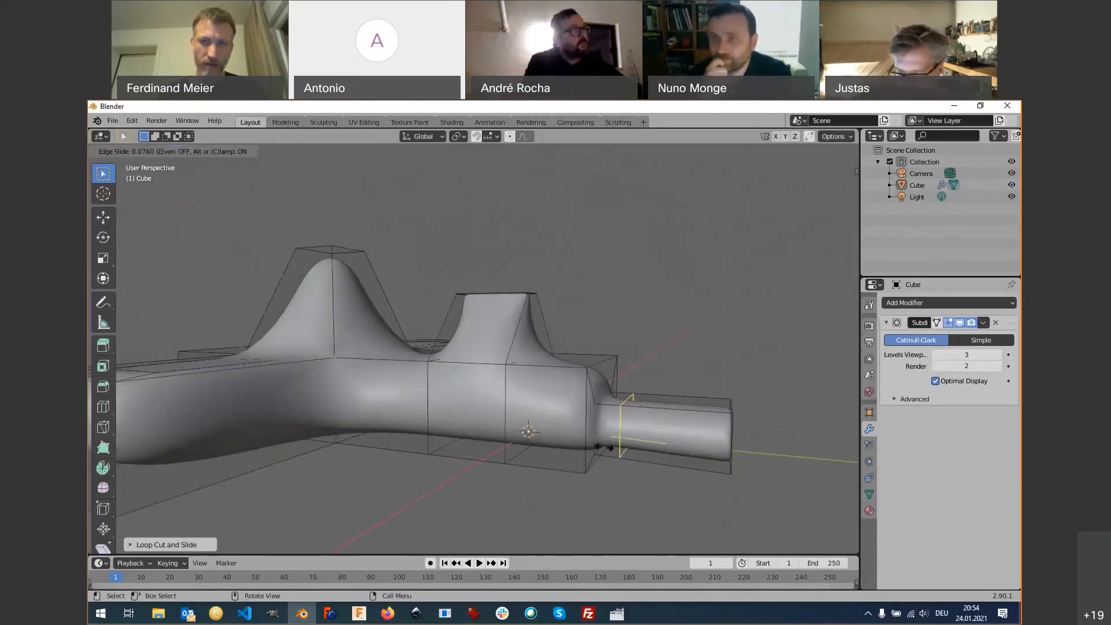
pyautogui.click(605, 447)
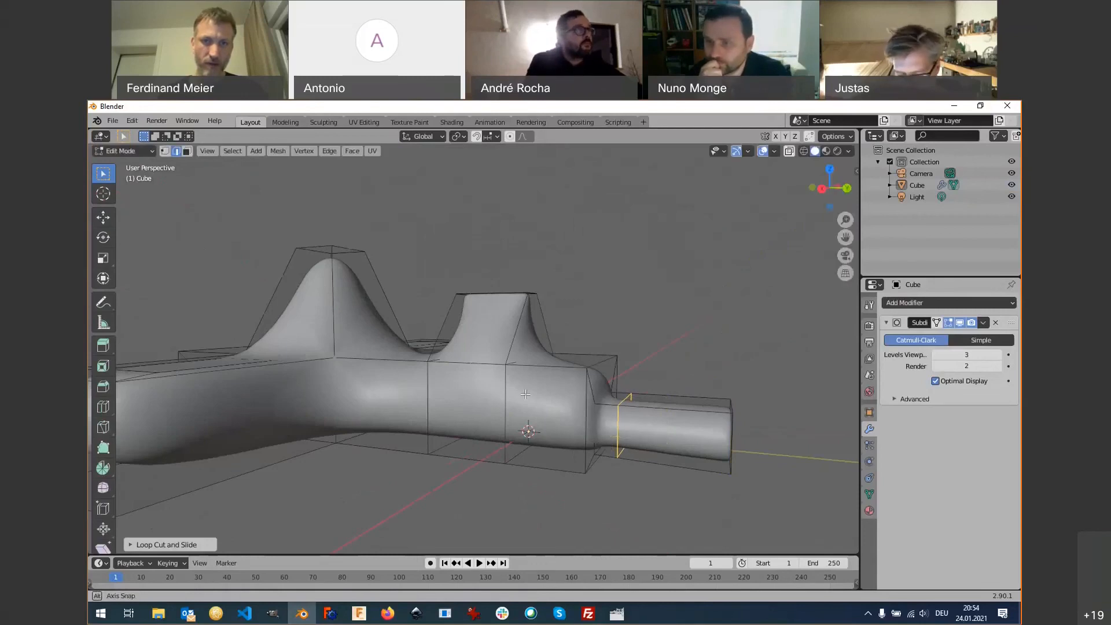
pyautogui.moveTo(526, 394); pyautogui.dragTo(461, 417, button='middle')
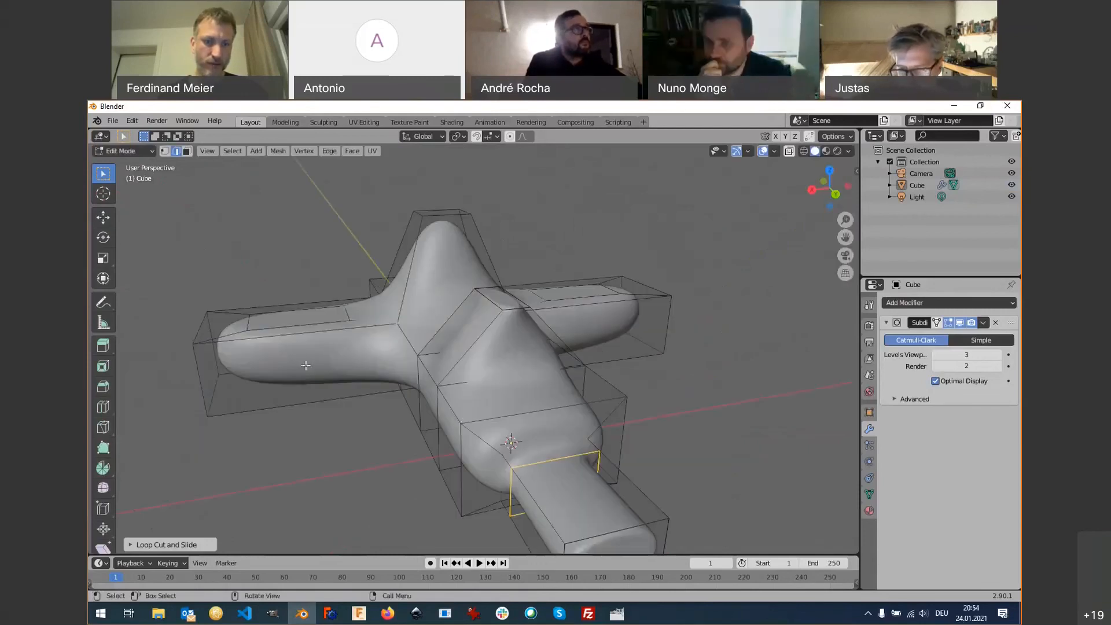
# Add loop cuts across the left and right arms, the right one centred.
pyautogui.hotkey('ctrl', 'r')
pyautogui.click(327, 336)
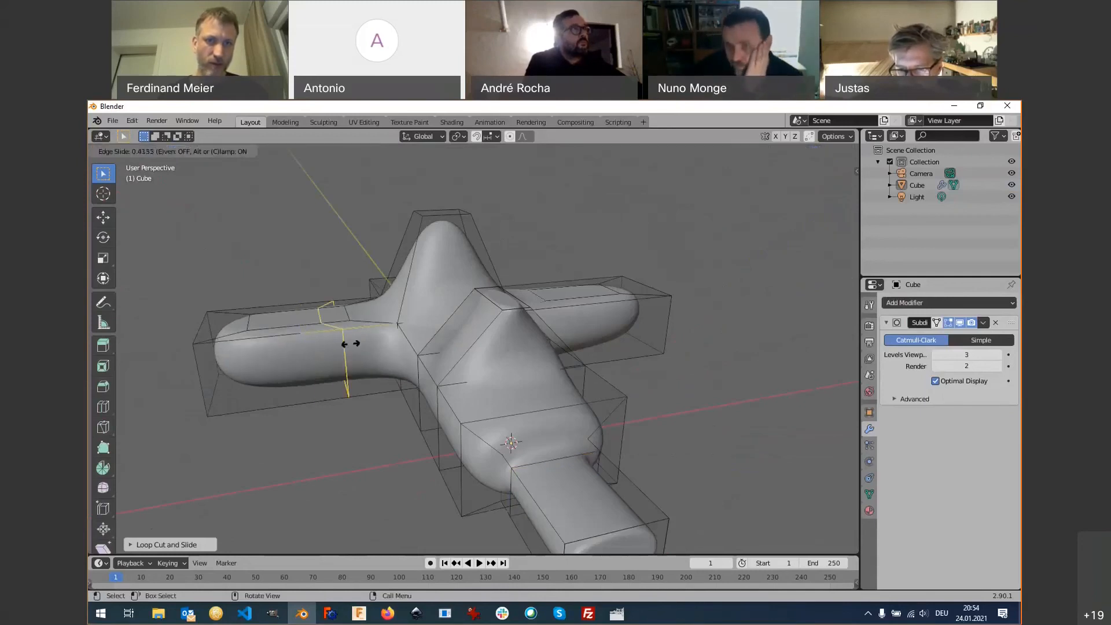
pyautogui.click(345, 343)
pyautogui.moveTo(464, 405); pyautogui.dragTo(508, 423, button='middle')
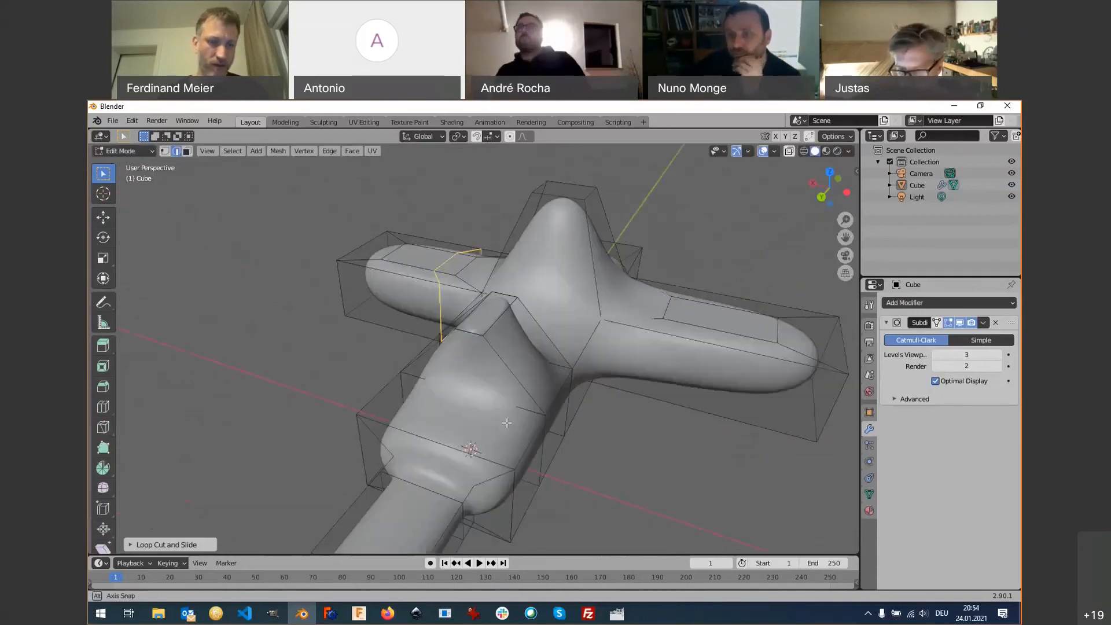
pyautogui.hotkey('ctrl', 'r')
pyautogui.click(646, 374)
pyautogui.rightClick(647, 374)
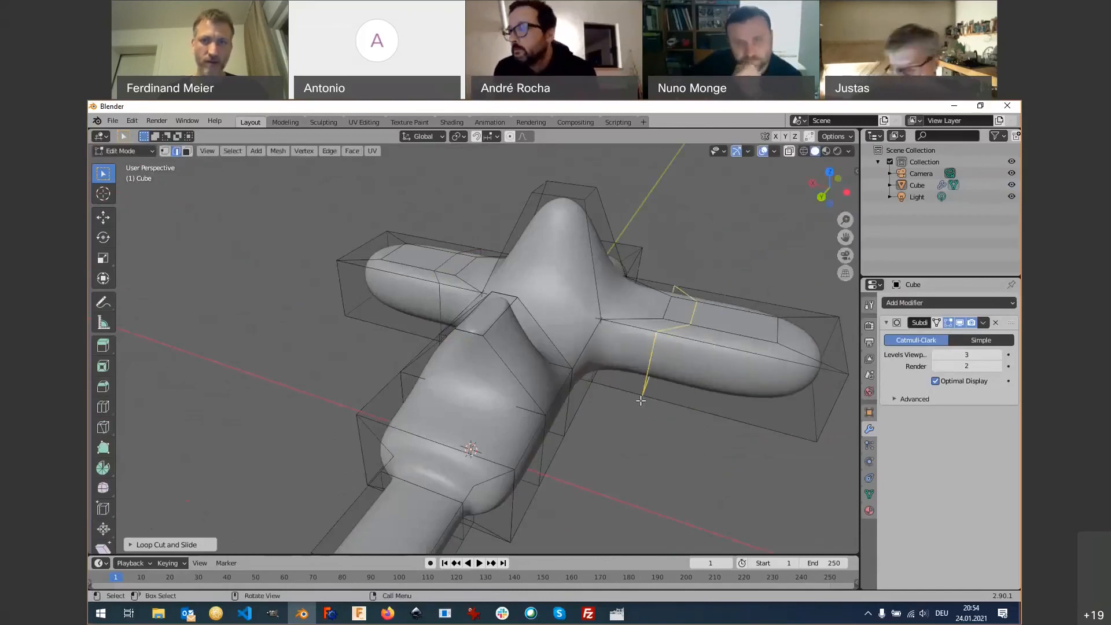
pyautogui.moveTo(640, 400); pyautogui.dragTo(536, 456, button='middle')
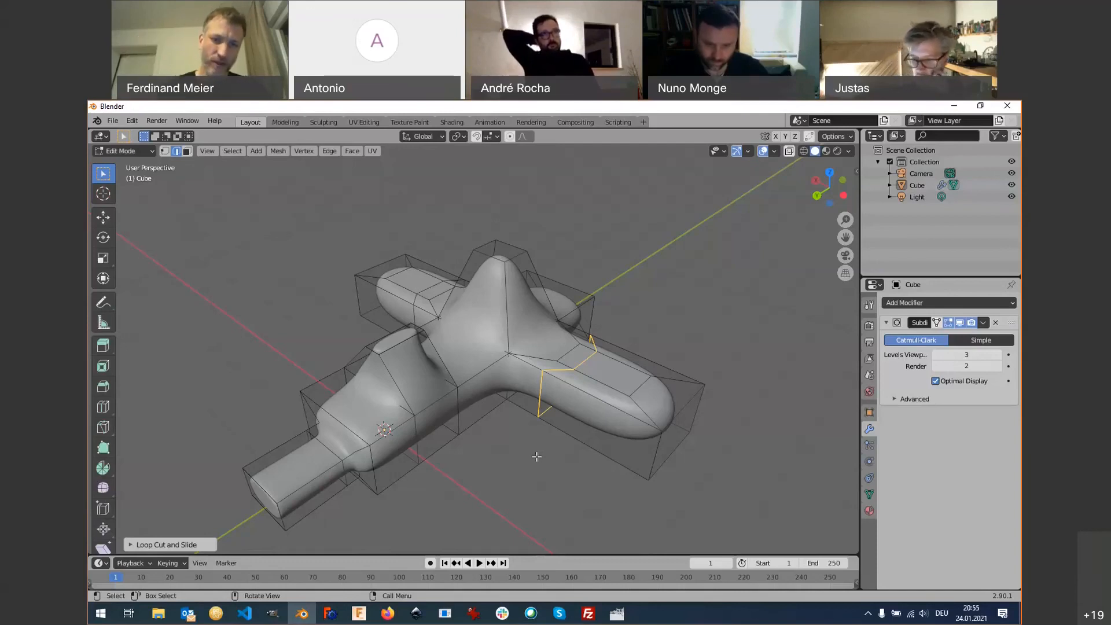
# Return to Object Mode and orbit and zoom around the smoothed figure with its new loops.
pyautogui.press('Tab')
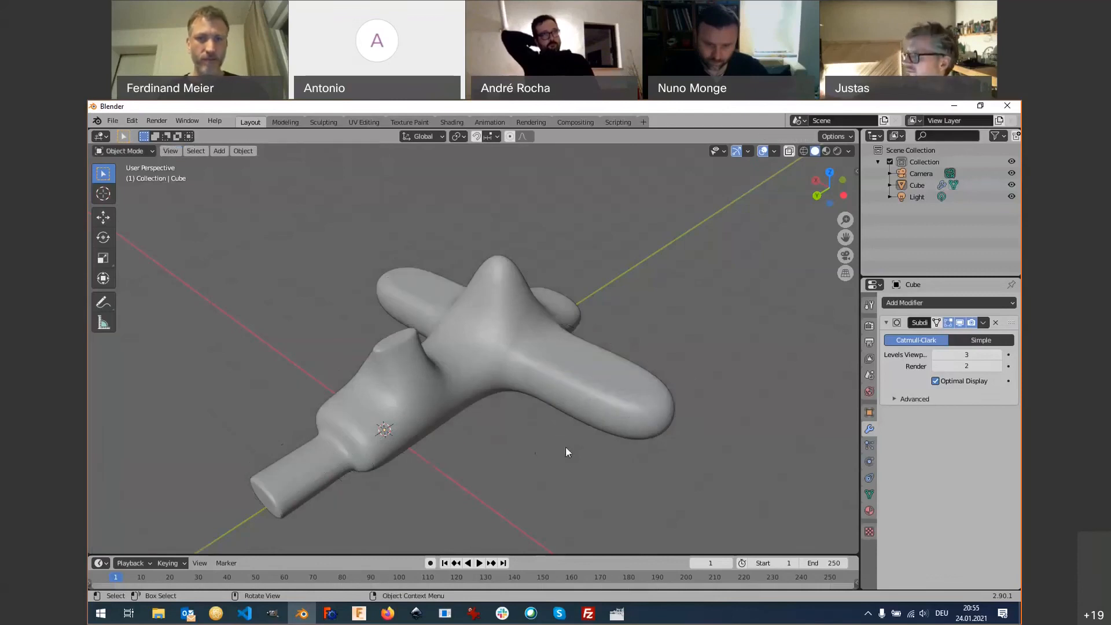
pyautogui.moveTo(565, 447)
pyautogui.mouseDown(button='middle')
pyautogui.moveTo(476, 346)
pyautogui.moveTo(581, 460)
pyautogui.mouseUp(button='middle')
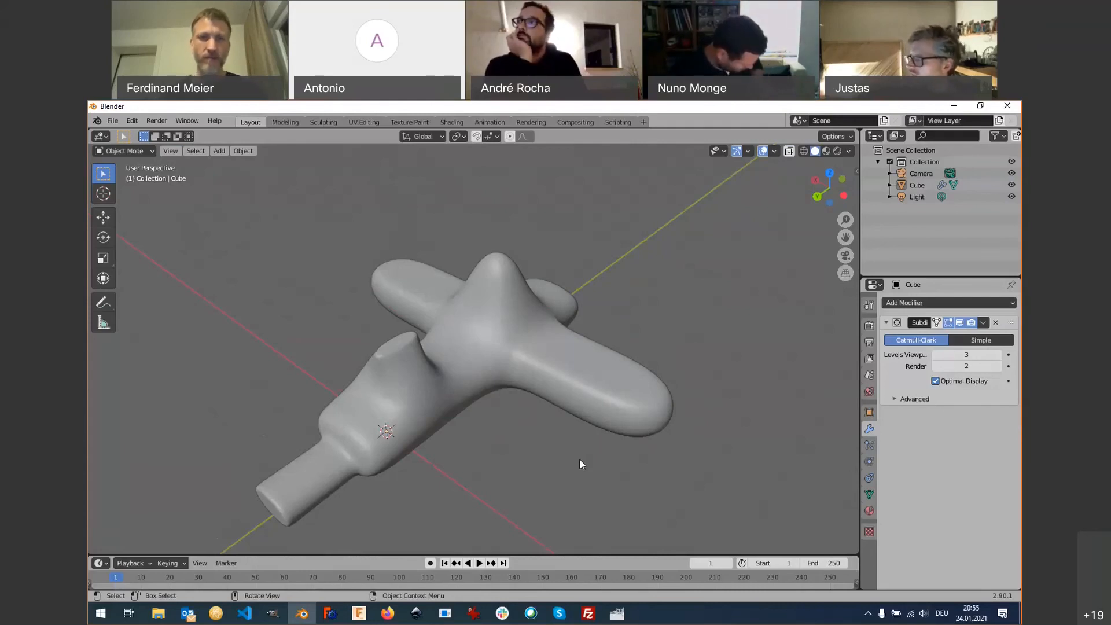
pyautogui.scroll(-2, 595, 460)
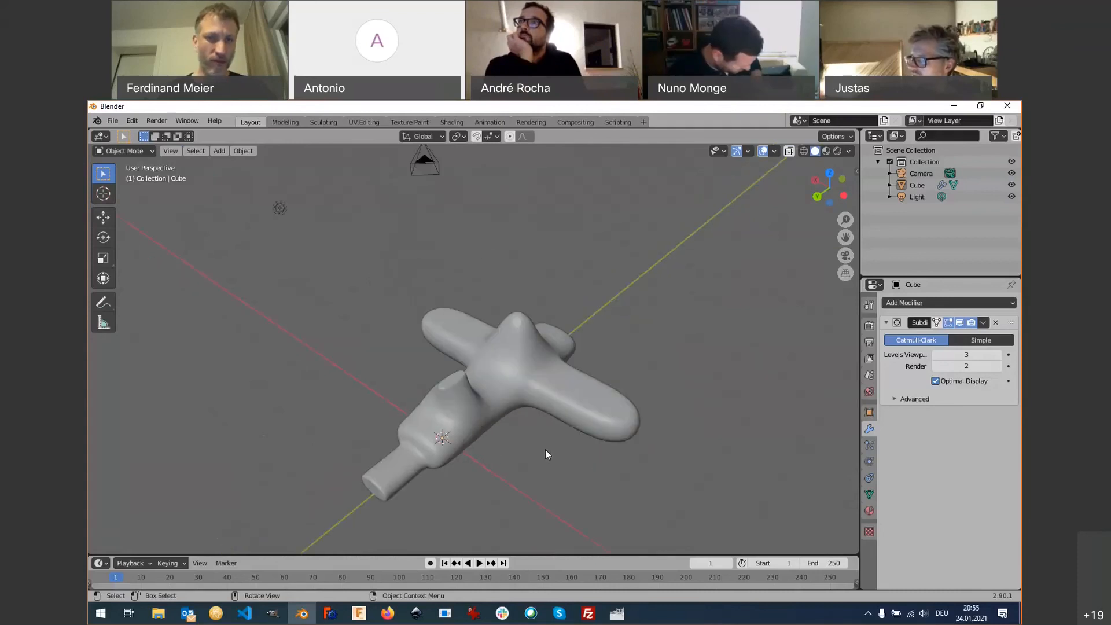
pyautogui.moveTo(545, 450); pyautogui.dragTo(564, 412, button='middle')
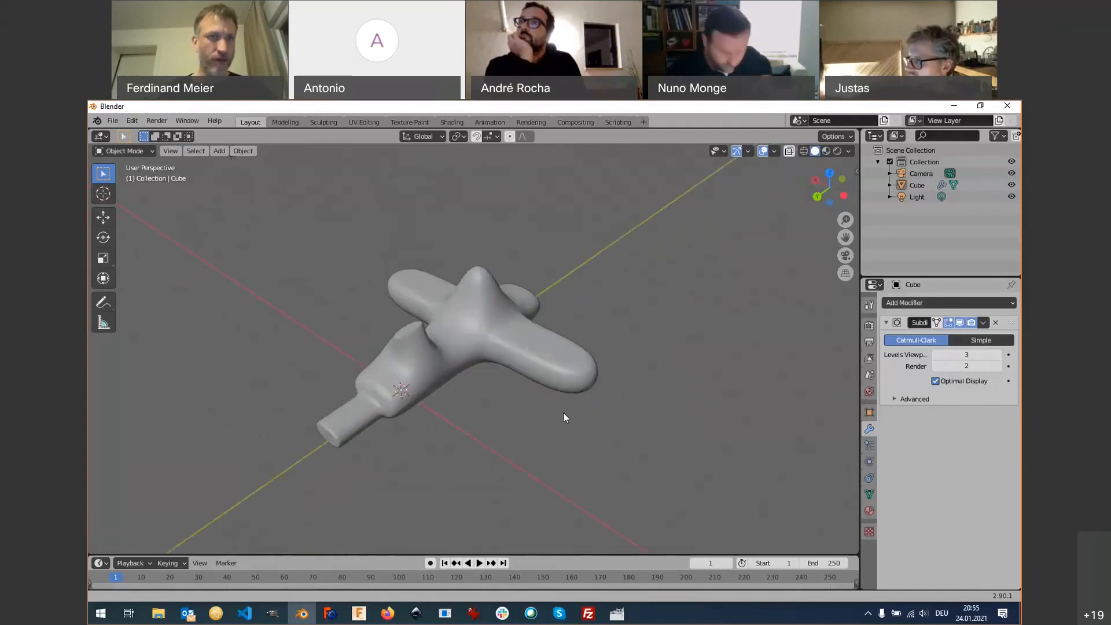
# Try reopening doll.blend from recent files without saving; it fails as the file is missing.
pyautogui.click(112, 120)
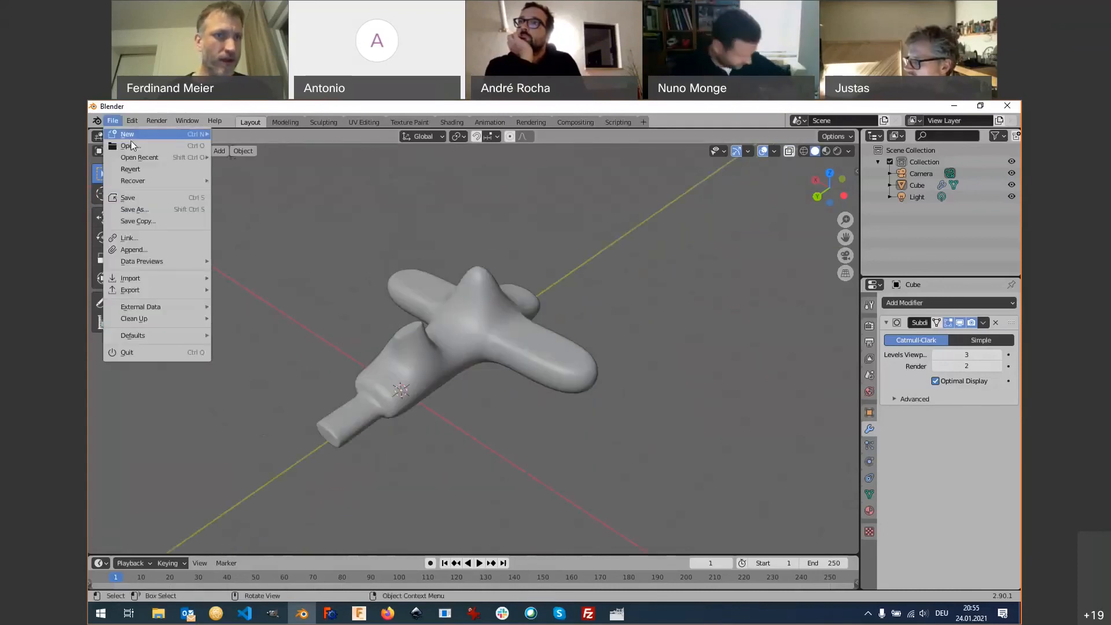
pyautogui.moveTo(152, 180)
pyautogui.moveTo(162, 159)
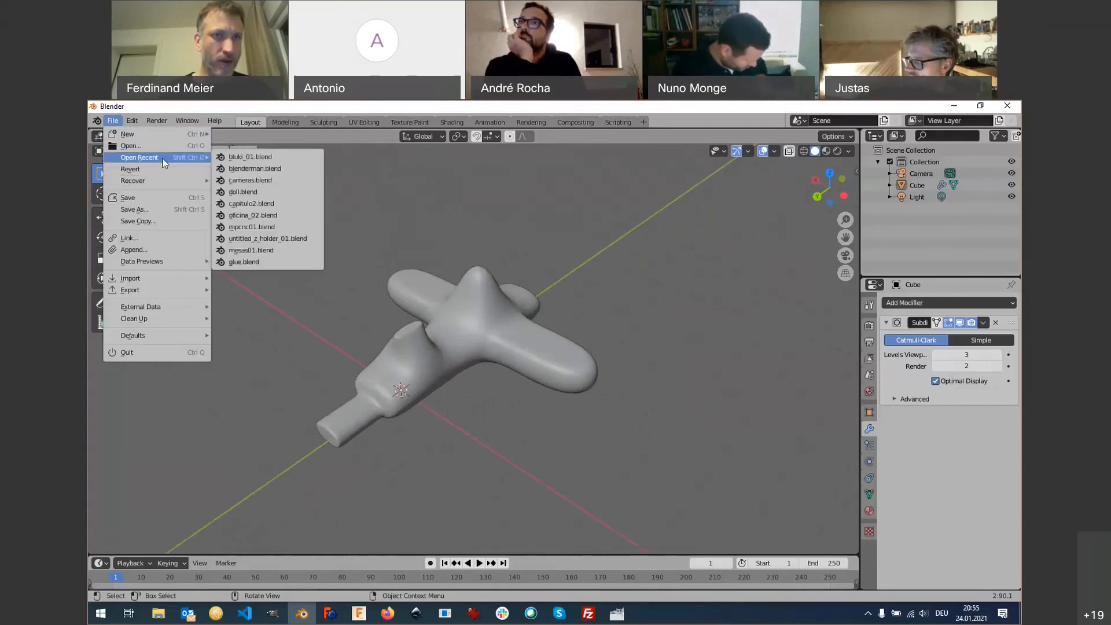
pyautogui.click(263, 191)
pyautogui.click(573, 380)
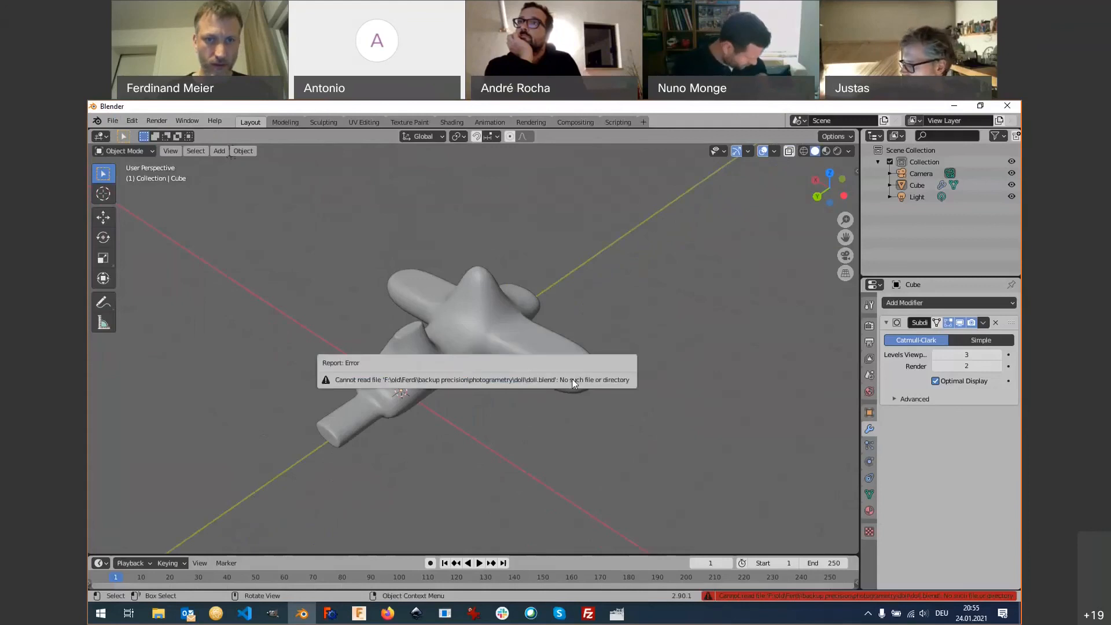
pyautogui.click(111, 123)
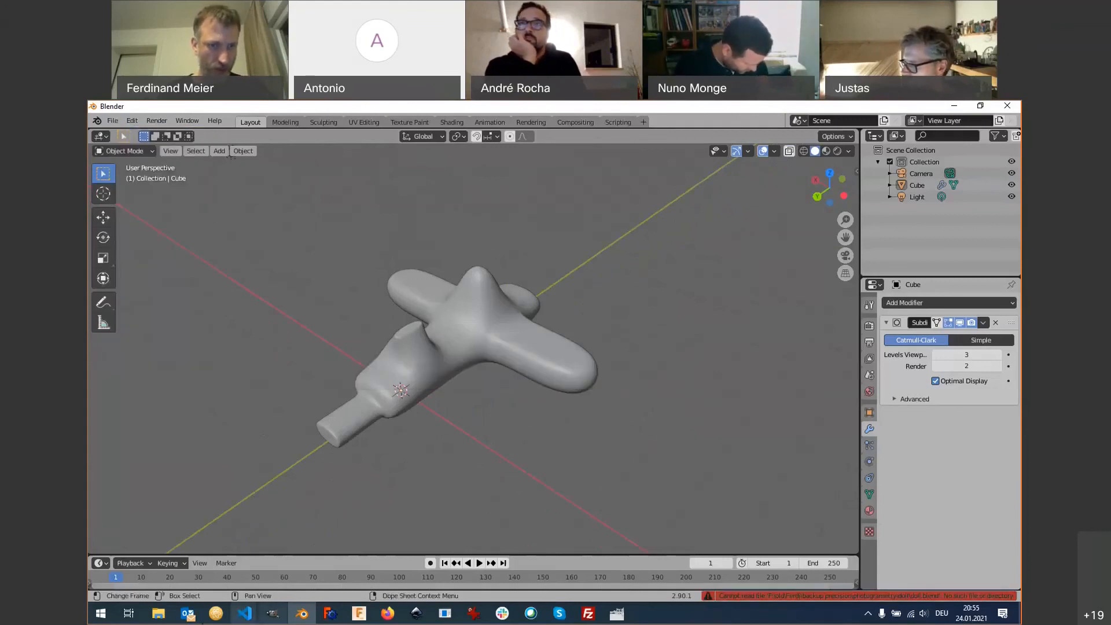
# Bring up File Explorer and open the Ferdi_KaLi folder in Dokumente.
pyautogui.click(158, 613)
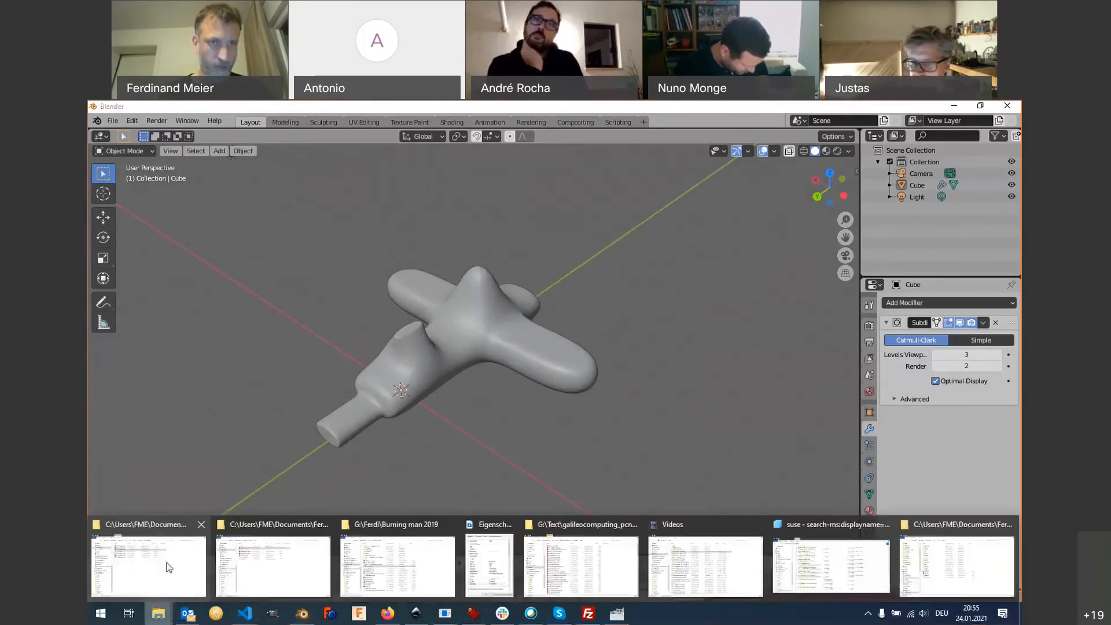
pyautogui.click(170, 568)
pyautogui.scroll(-1, 183, 417)
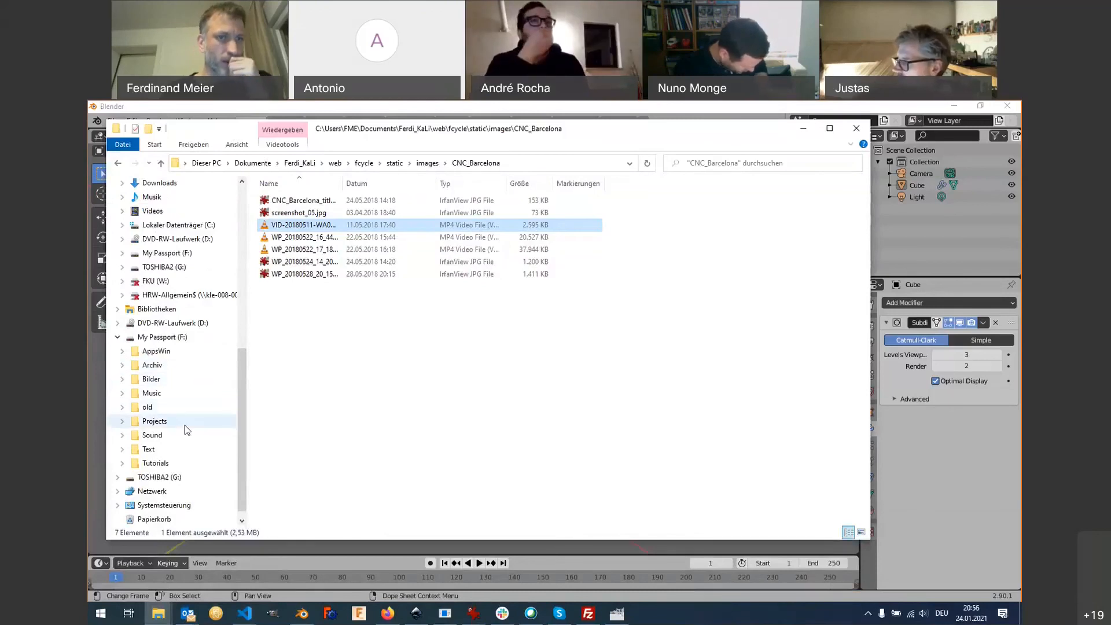
pyautogui.scroll(2, 185, 425)
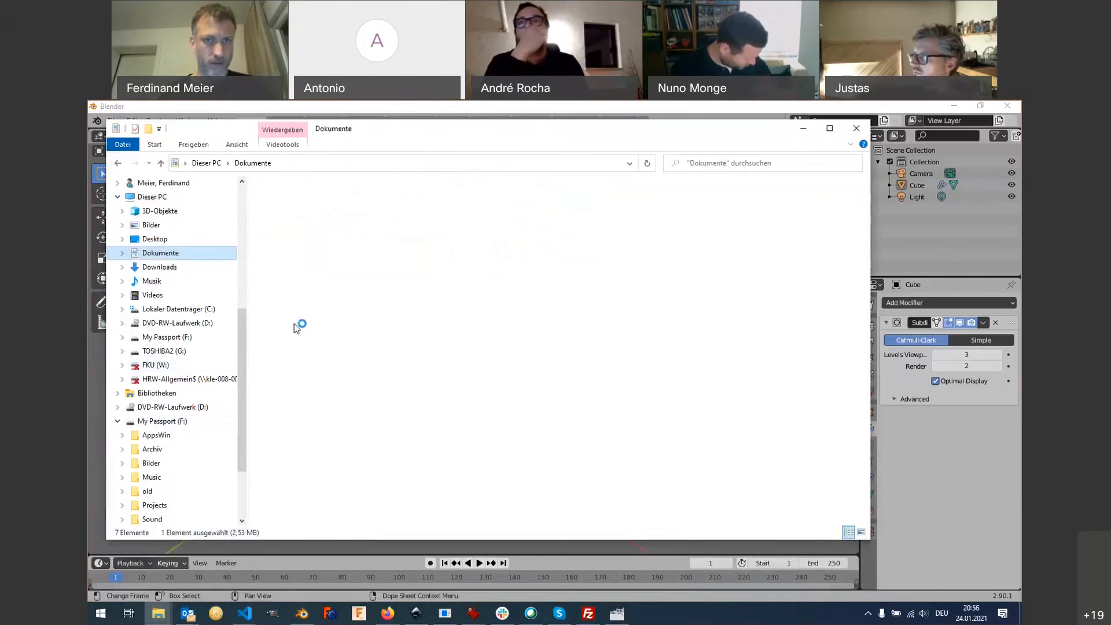
pyautogui.click(318, 334)
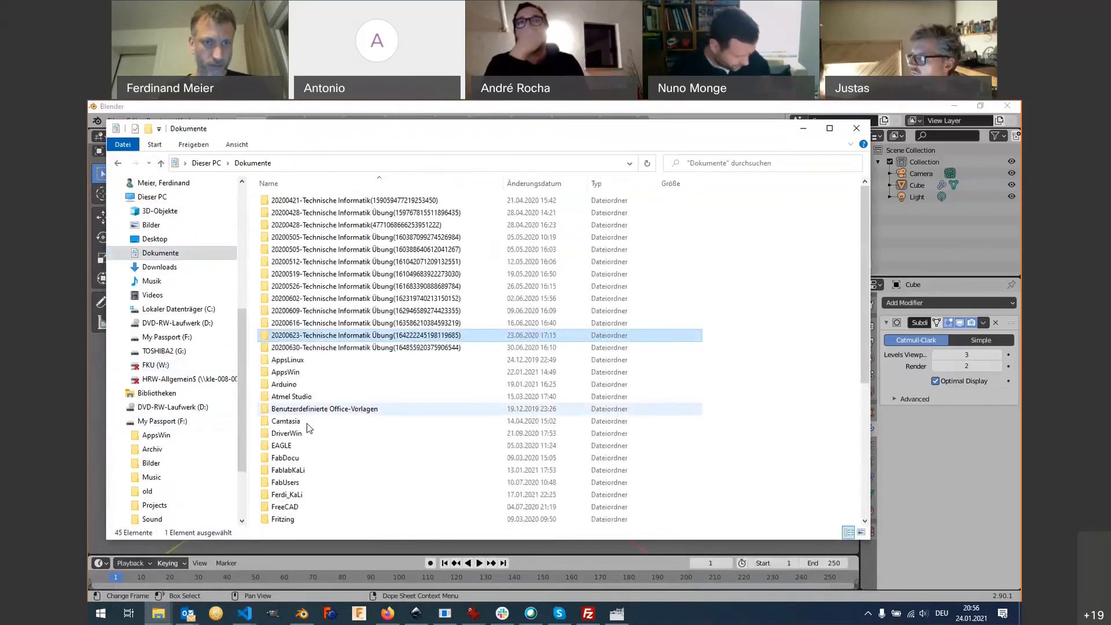
pyautogui.doubleClick(304, 496)
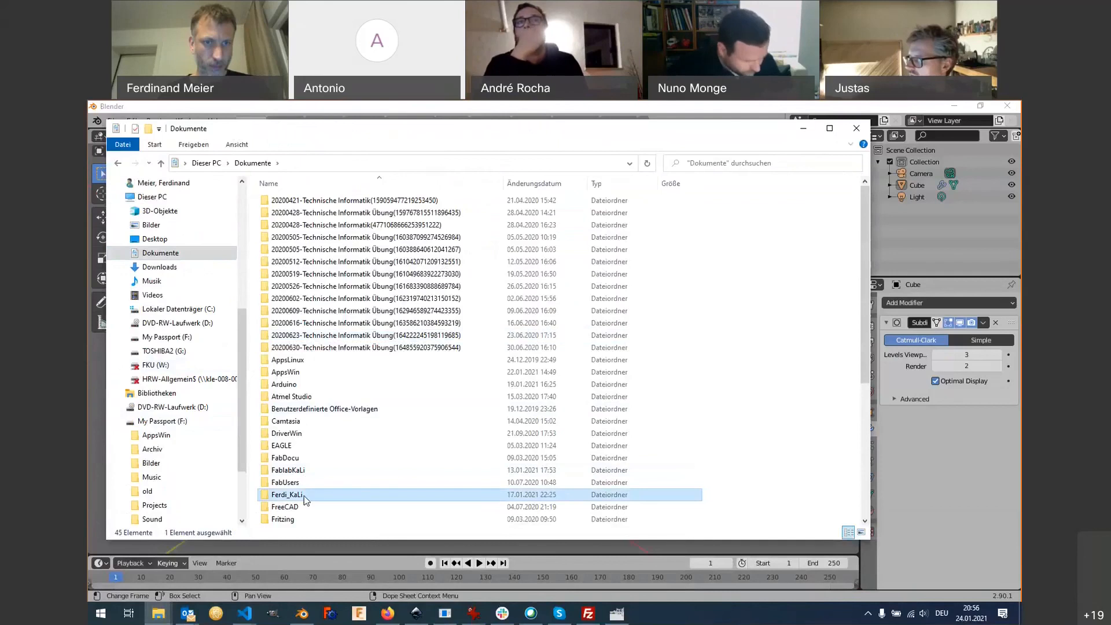
# Browse to web > fcycle > local and hand blenderman.blend to Blender to open.
pyautogui.press('w')
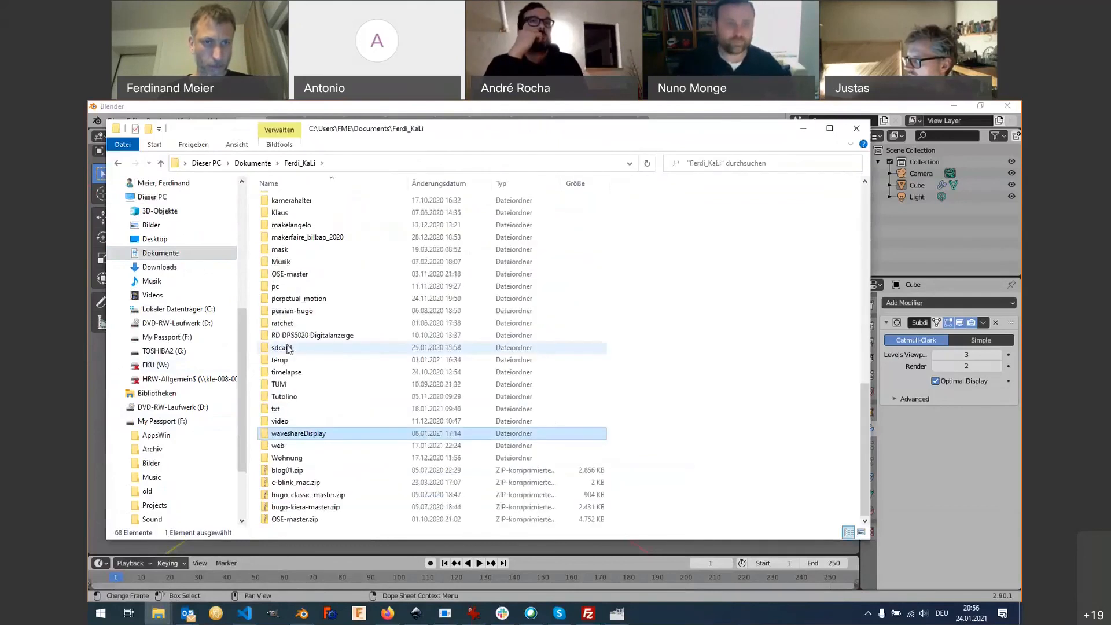
pyautogui.doubleClick(297, 446)
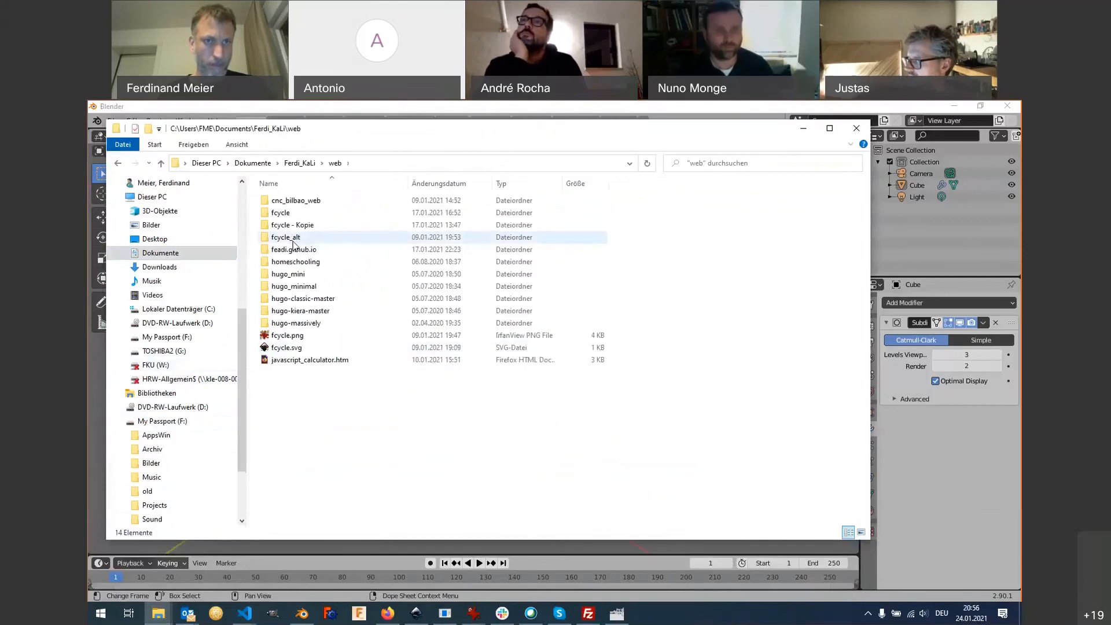
pyautogui.click(298, 215)
pyautogui.doubleClick(298, 215)
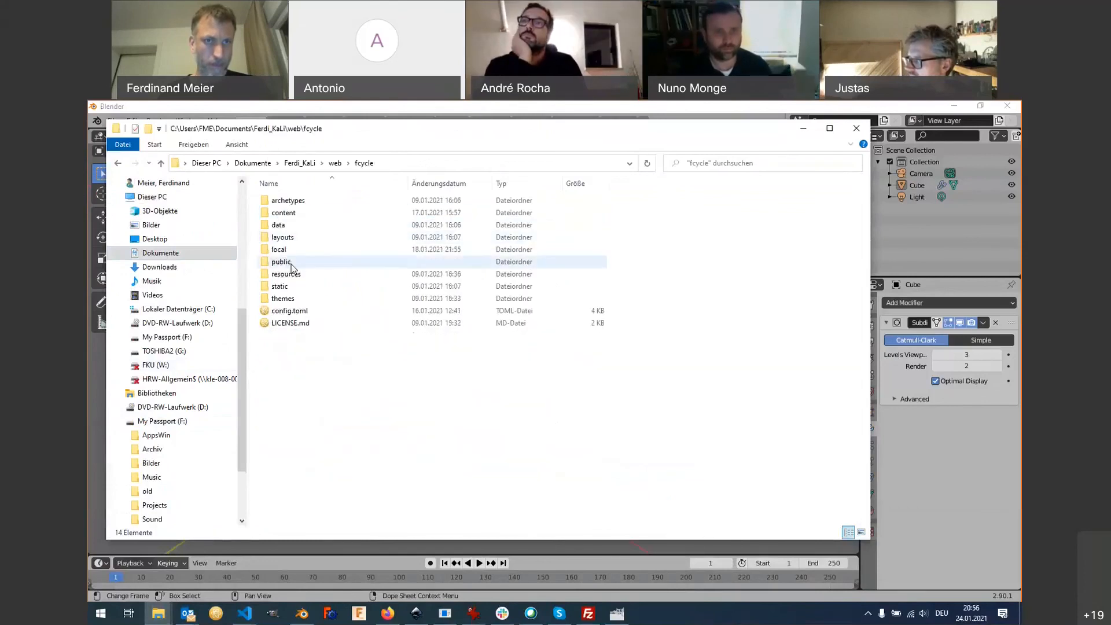
pyautogui.doubleClick(296, 251)
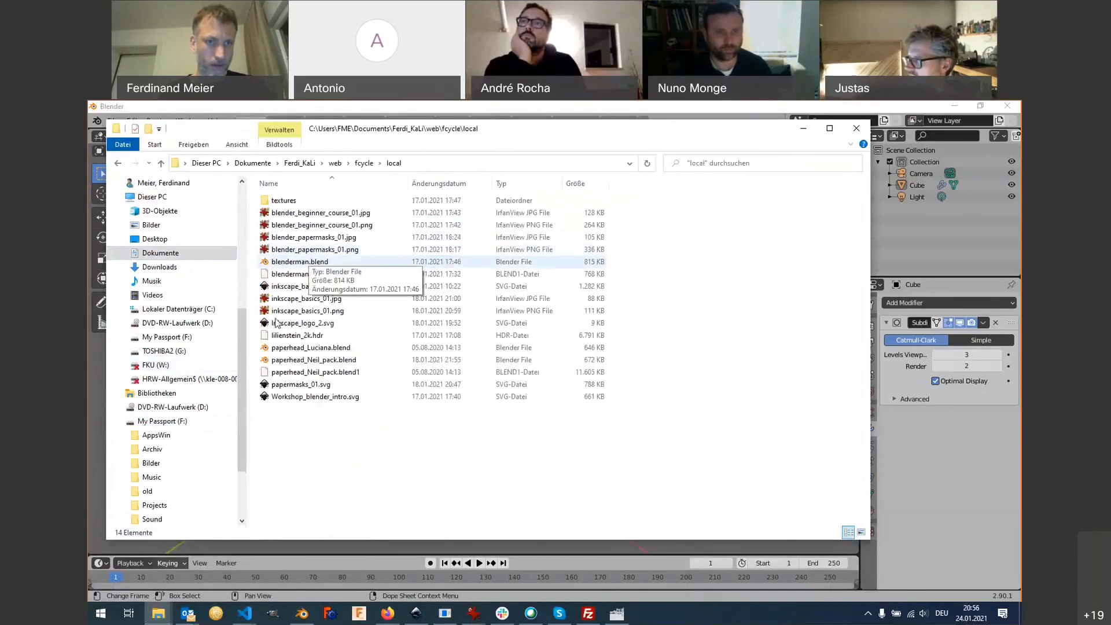
pyautogui.click(298, 261)
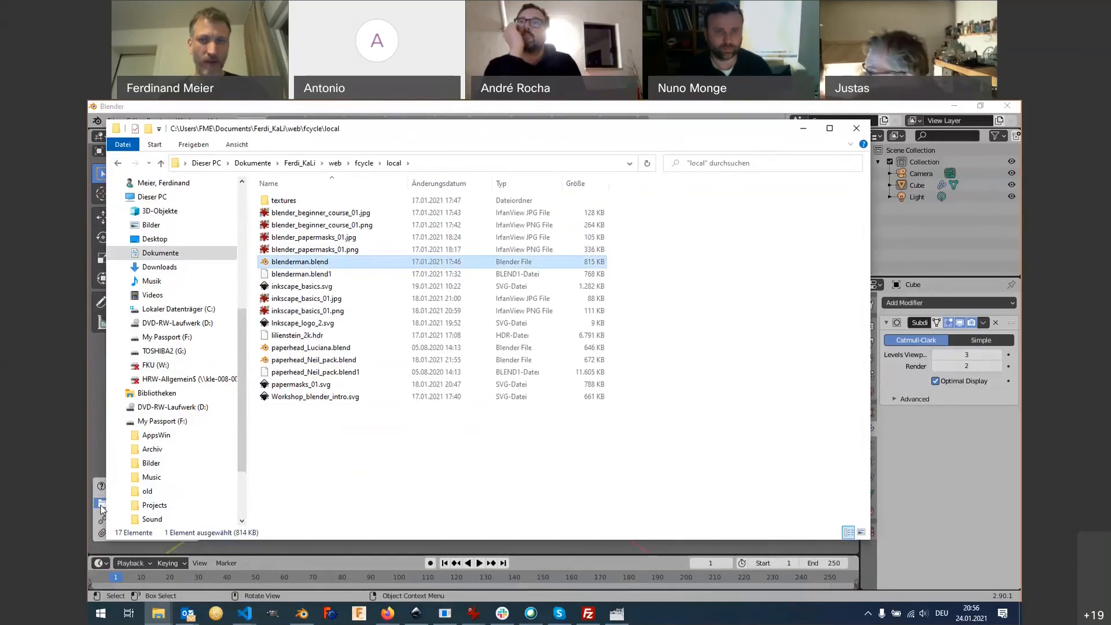
pyautogui.click(101, 502)
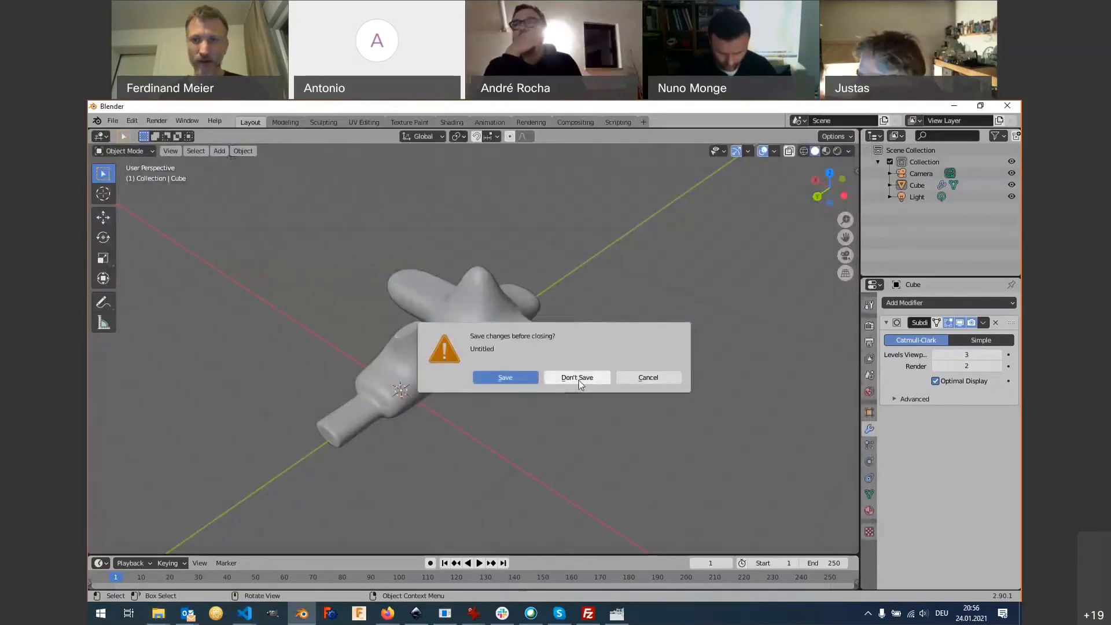
# Discard the untitled scene so blenderman.blend loads, and zoom toward the humanoid figure.
pyautogui.click(578, 379)
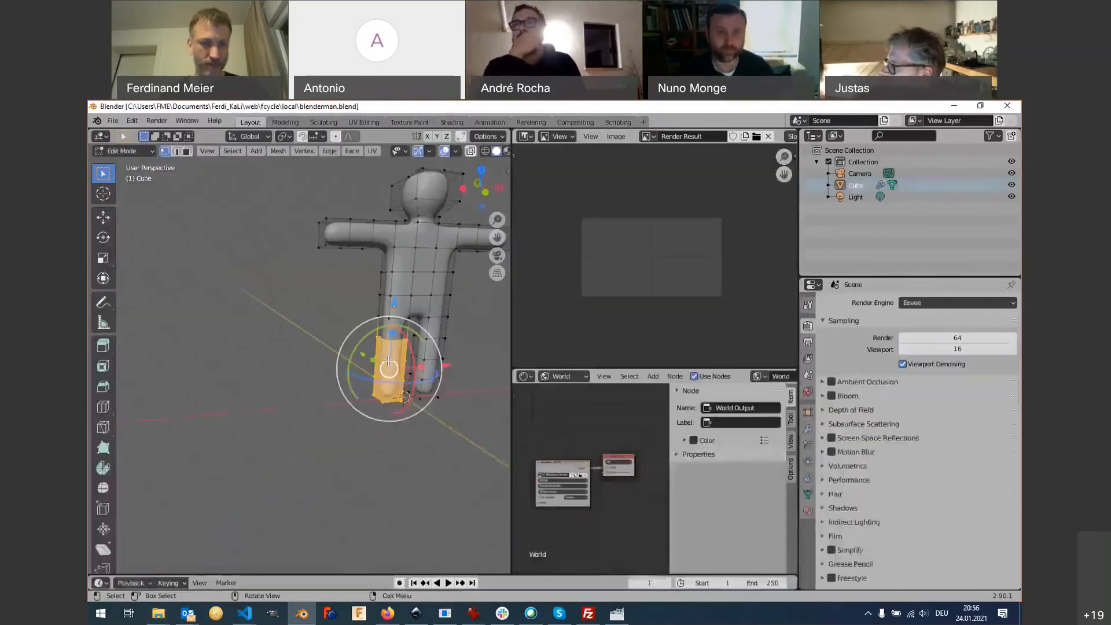
pyautogui.scroll(-2, 389, 362)
pyautogui.keyDown('shift'); pyautogui.moveTo(388, 361); pyautogui.dragTo(325, 398, button='middle'); pyautogui.keyUp('shift')
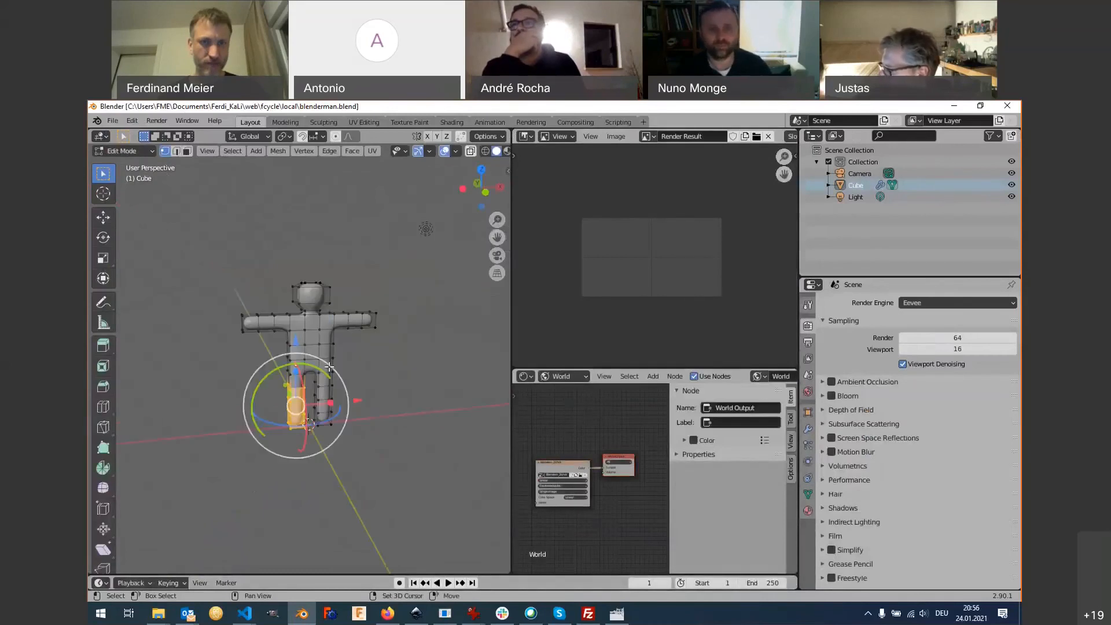
pyautogui.scroll(4, 332, 369)
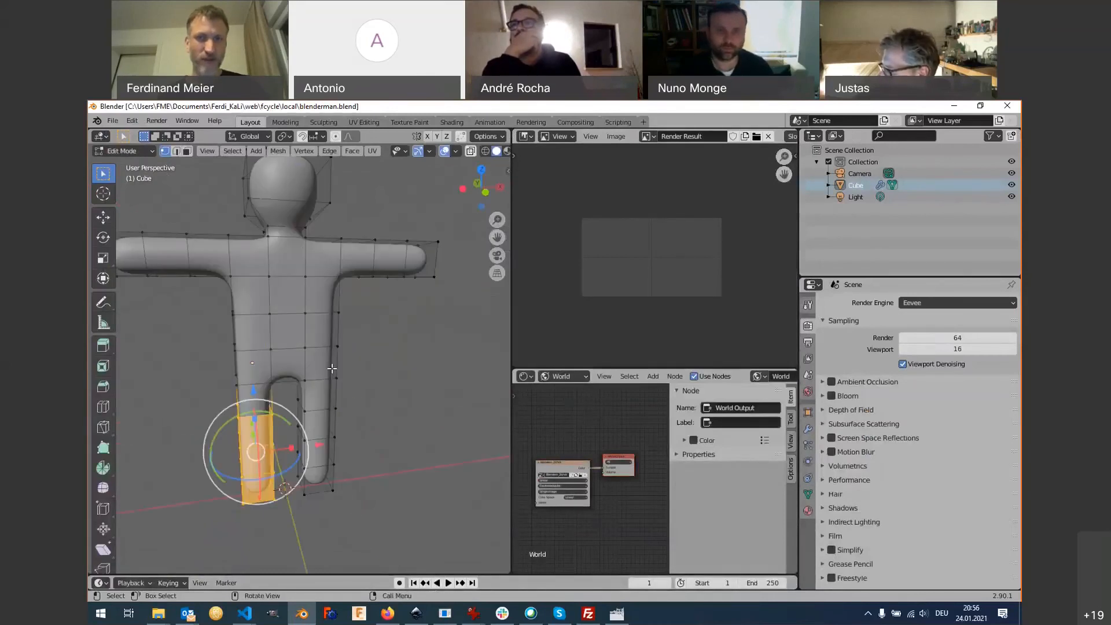
pyautogui.hotkey('alt', 'Tab')
pyautogui.hotkey('alt', 'Tab')
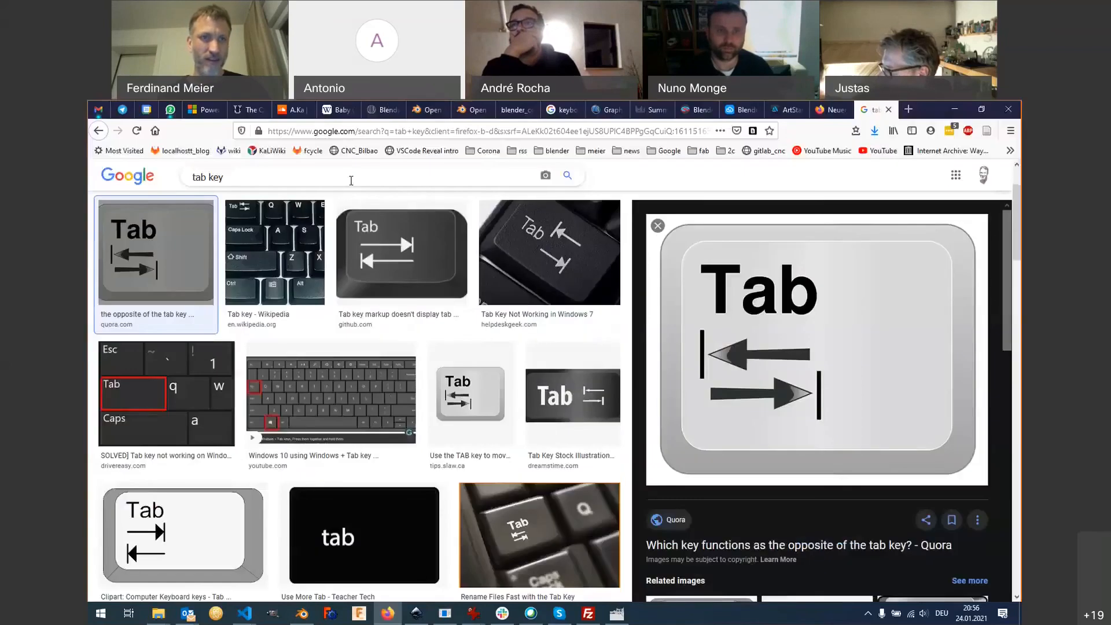
# Search Google Images for 'blender gingerbread' and scroll through the gingerbread-man results.
pyautogui.tripleClick(348, 179)
pyautogui.write('blend')
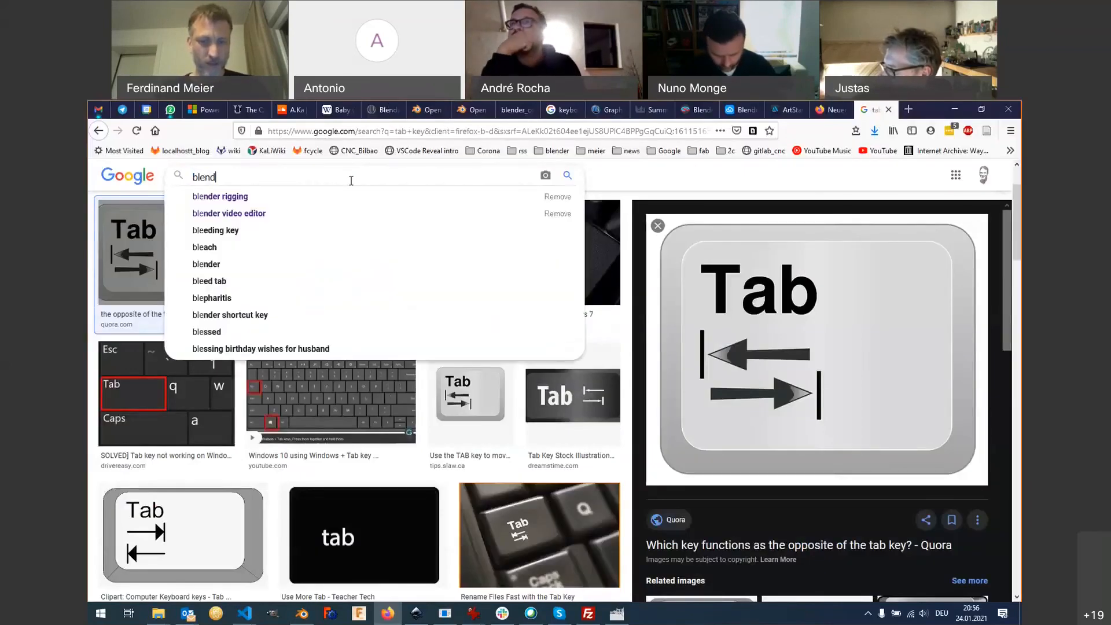
pyautogui.write('er gingerbread')
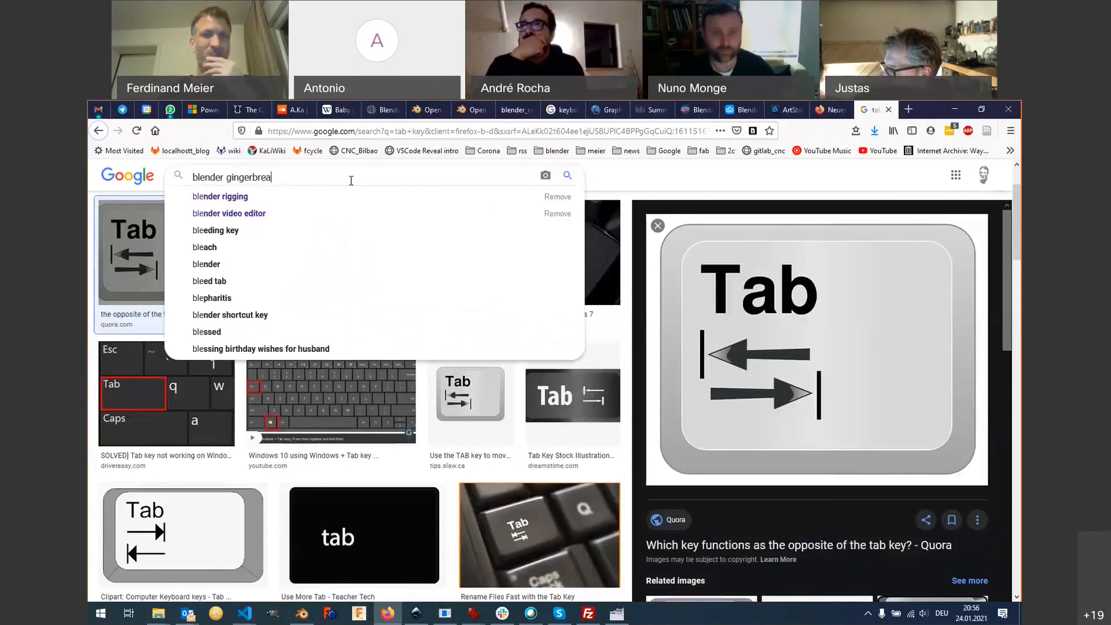
pyautogui.press('Return')
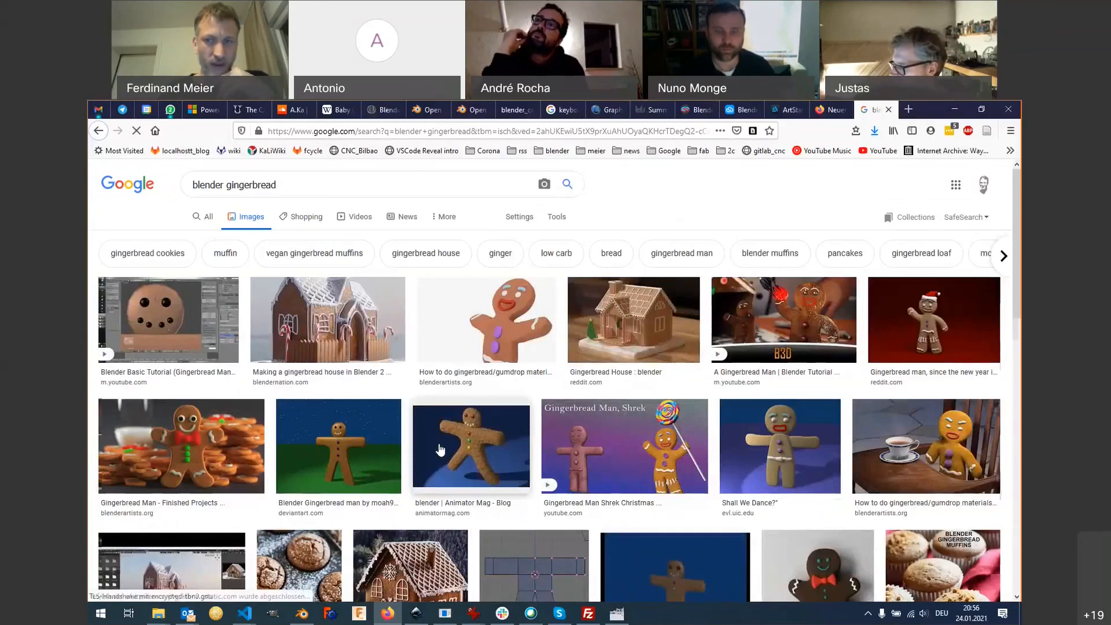
pyautogui.scroll(-1, 439, 449)
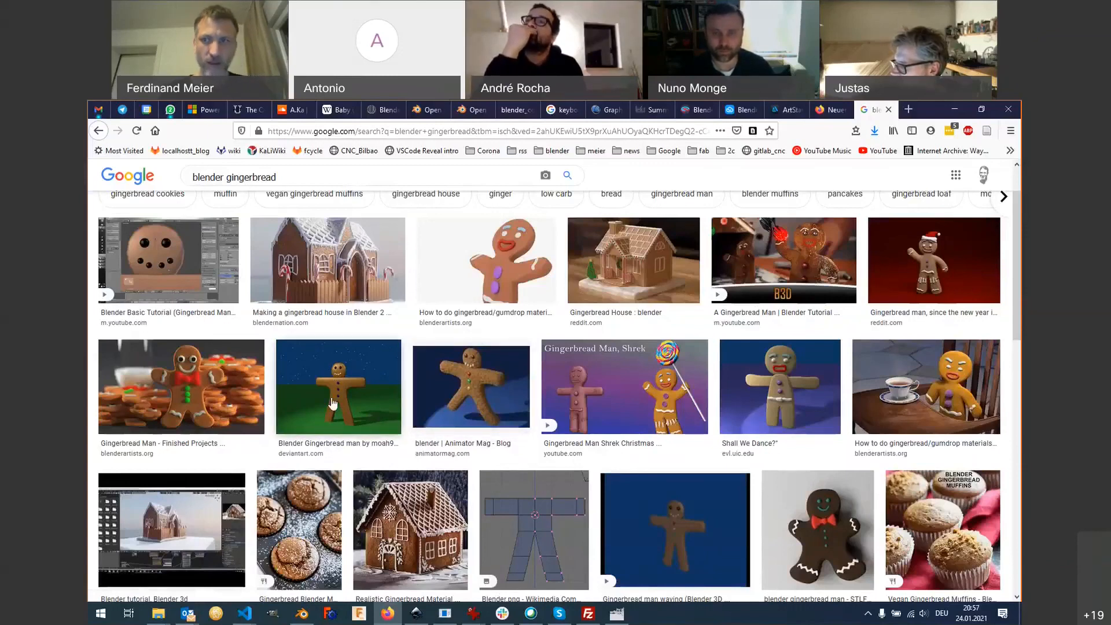
# Back in Blender, switch the blenderman figure to Object Mode and render the frame with F12.
pyautogui.hotkey('alt', 'Tab')
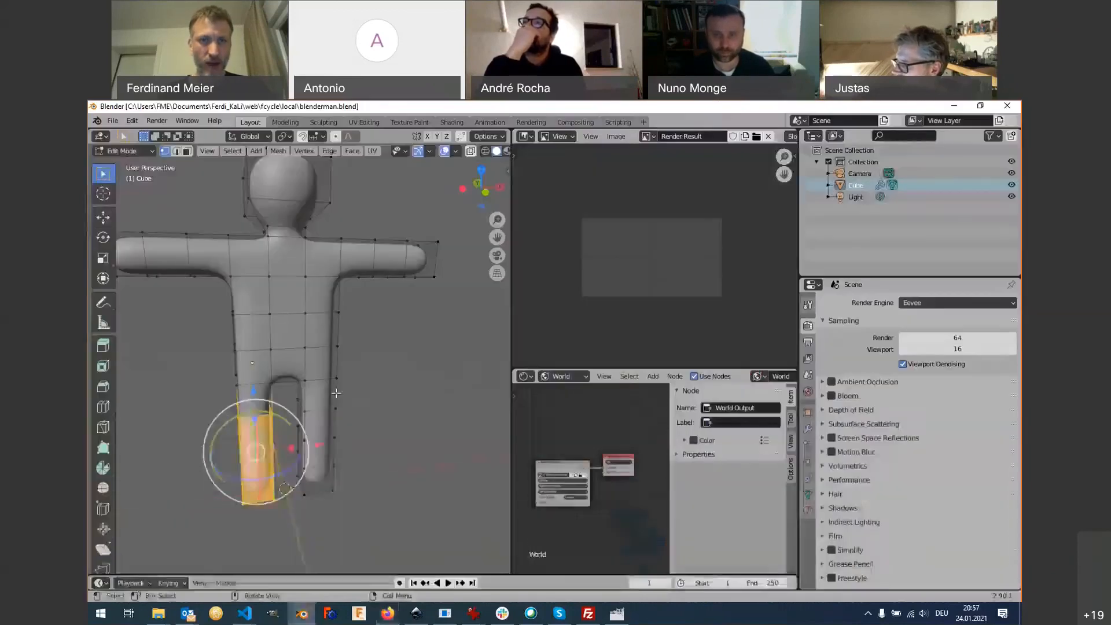
pyautogui.scroll(-1, 337, 393)
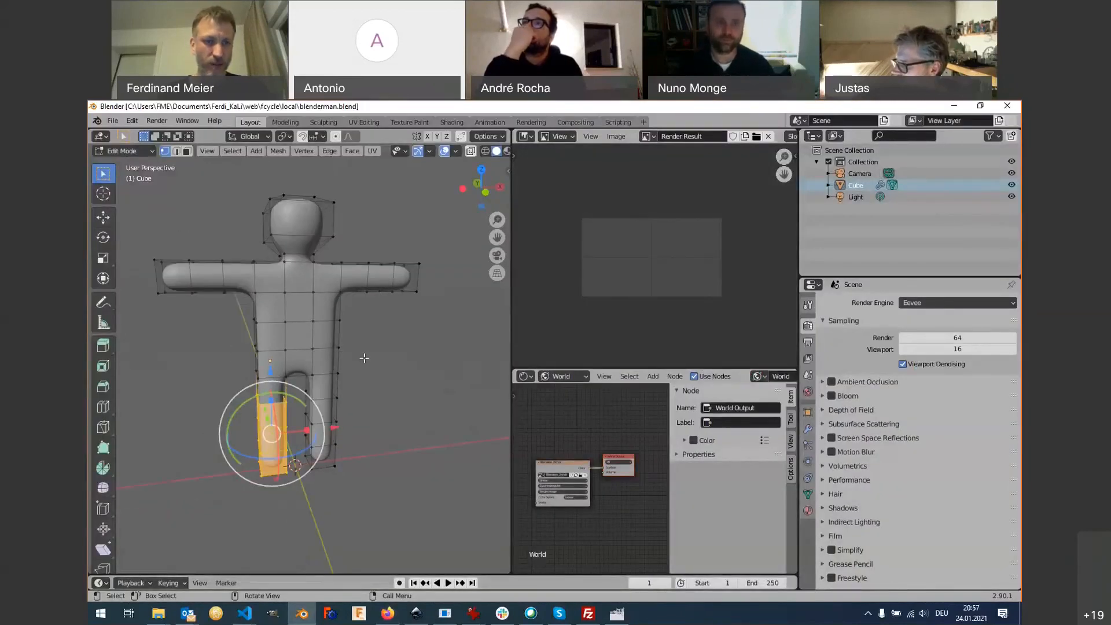
pyautogui.press('Tab')
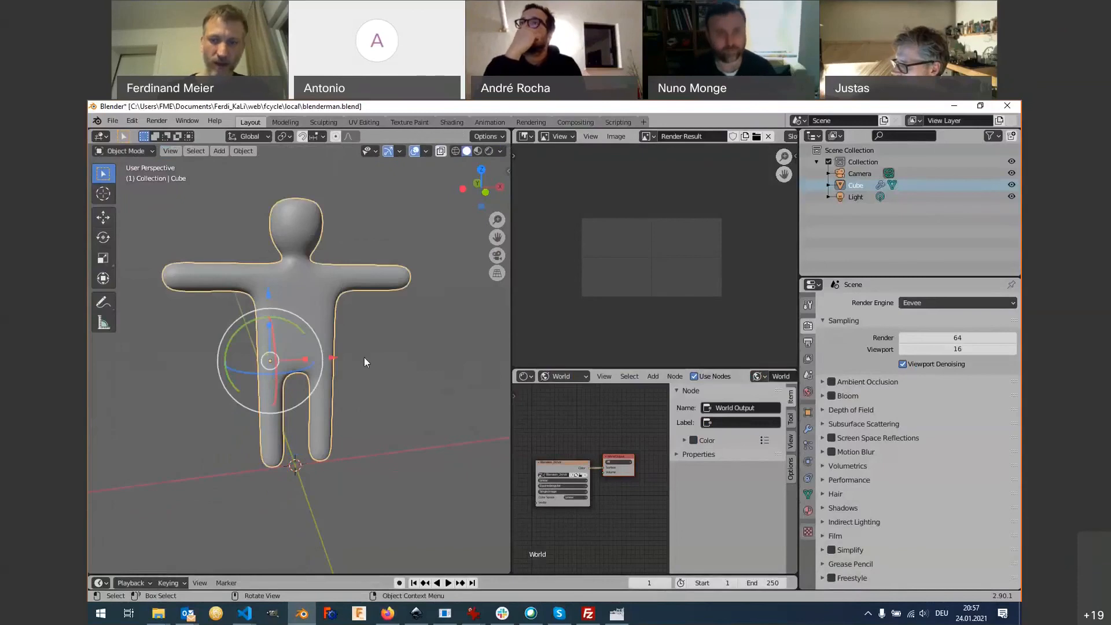
pyautogui.press('F12')
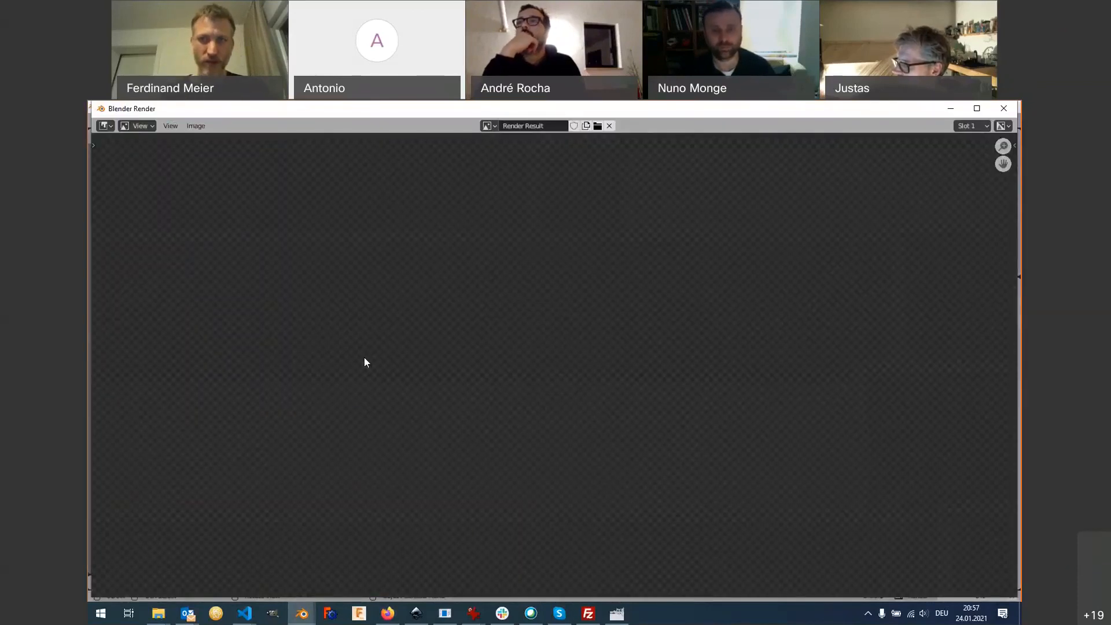
# Zoom out on the finished metallic-figure-on-grass render, then close the render window.
pyautogui.scroll(-2, 526, 338)
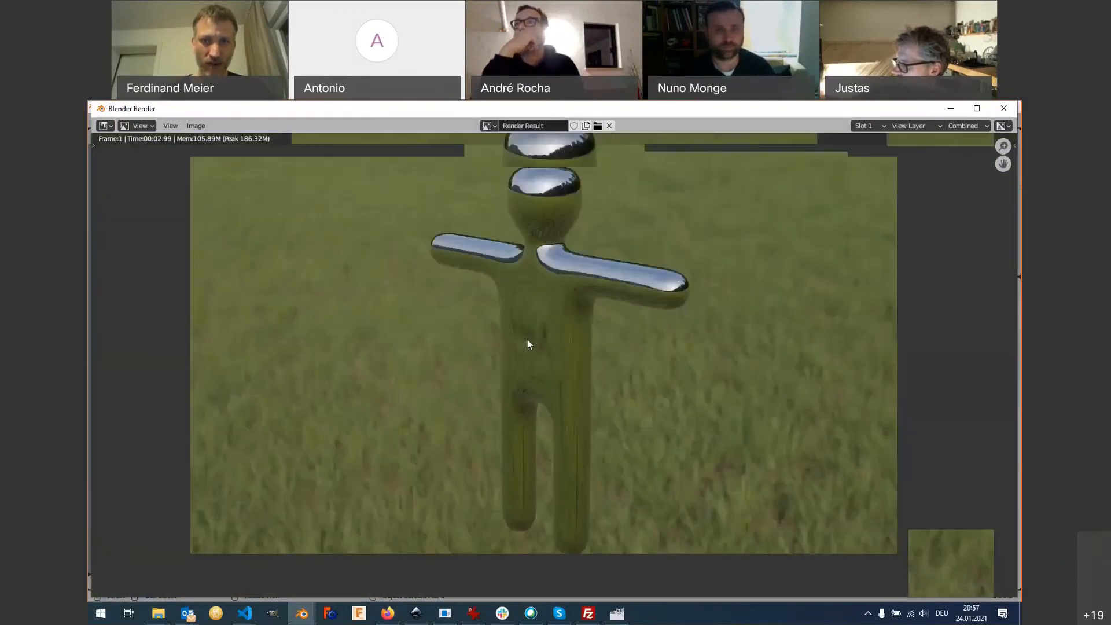
pyautogui.scroll(-1, 551, 315)
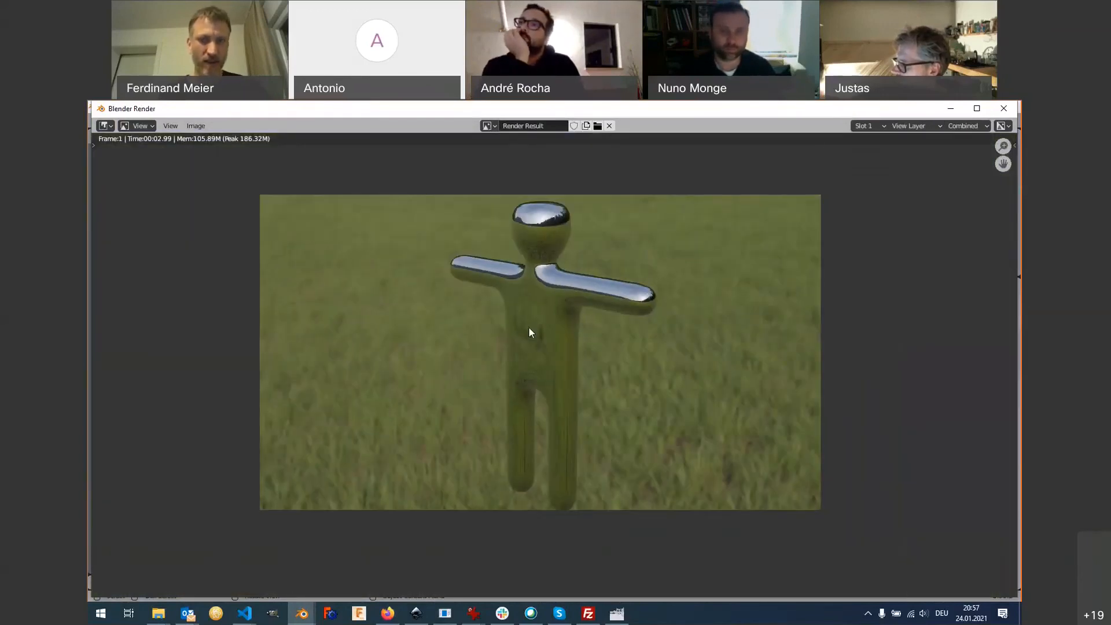
pyautogui.press('Escape')
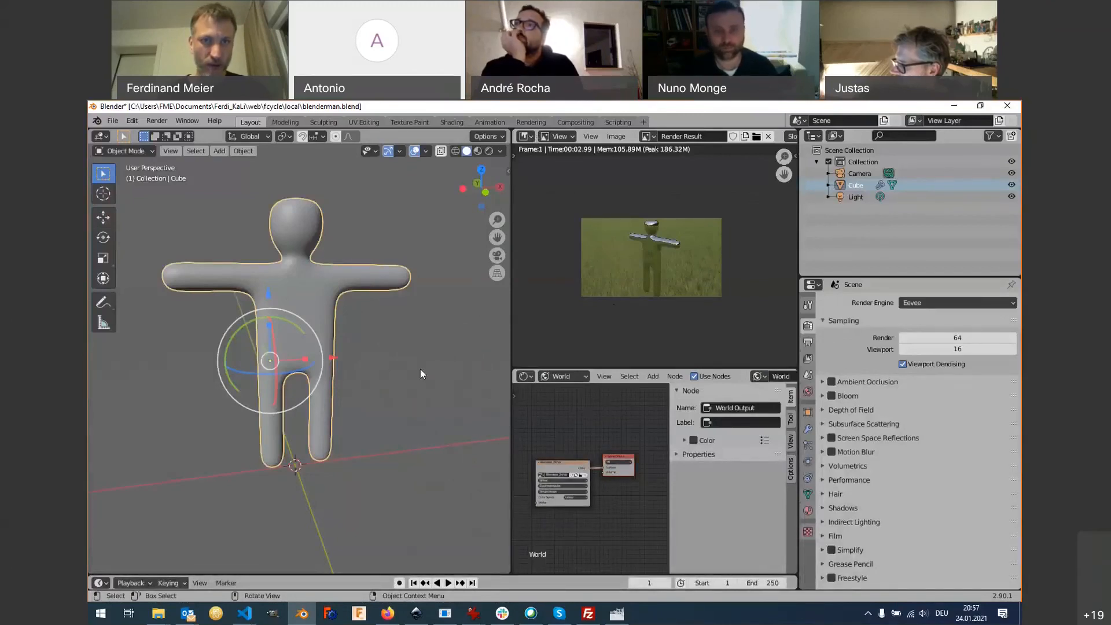
# View the figure in Rendered shading with gizmos hidden, orbiting and zooming out, then enter Edit Mode.
pyautogui.click(488, 150)
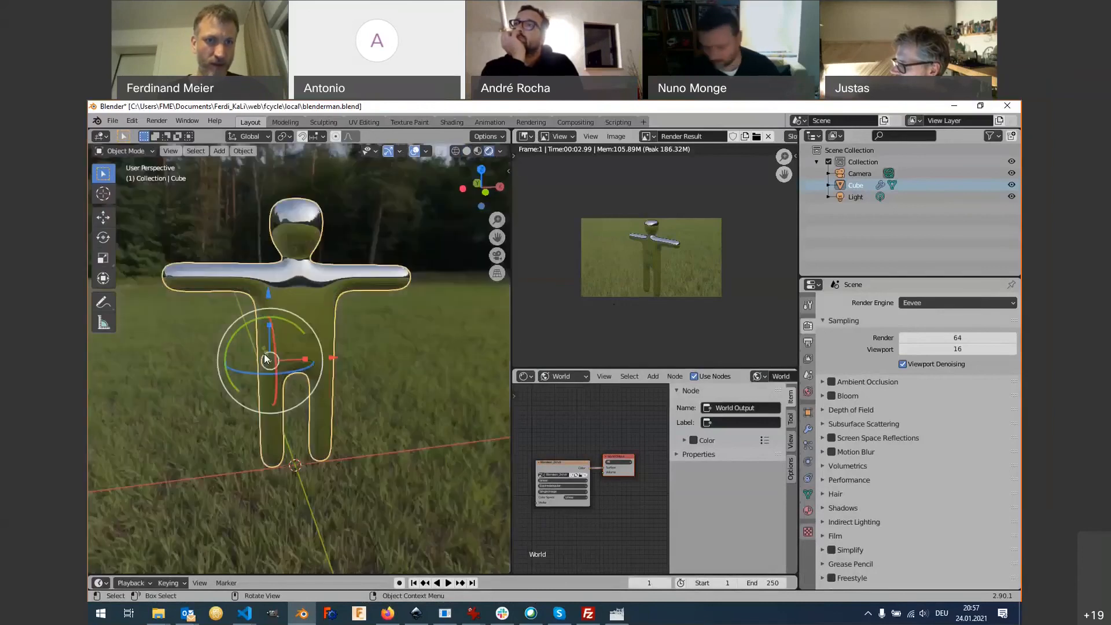
pyautogui.moveTo(266, 359); pyautogui.dragTo(269, 413, button='middle')
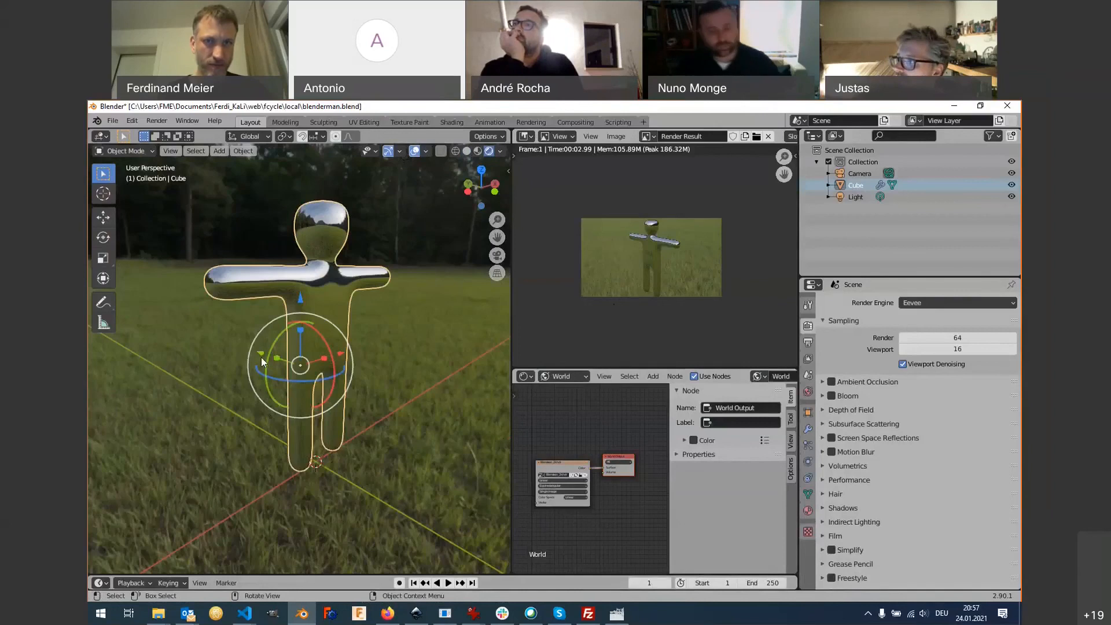
pyautogui.click(388, 152)
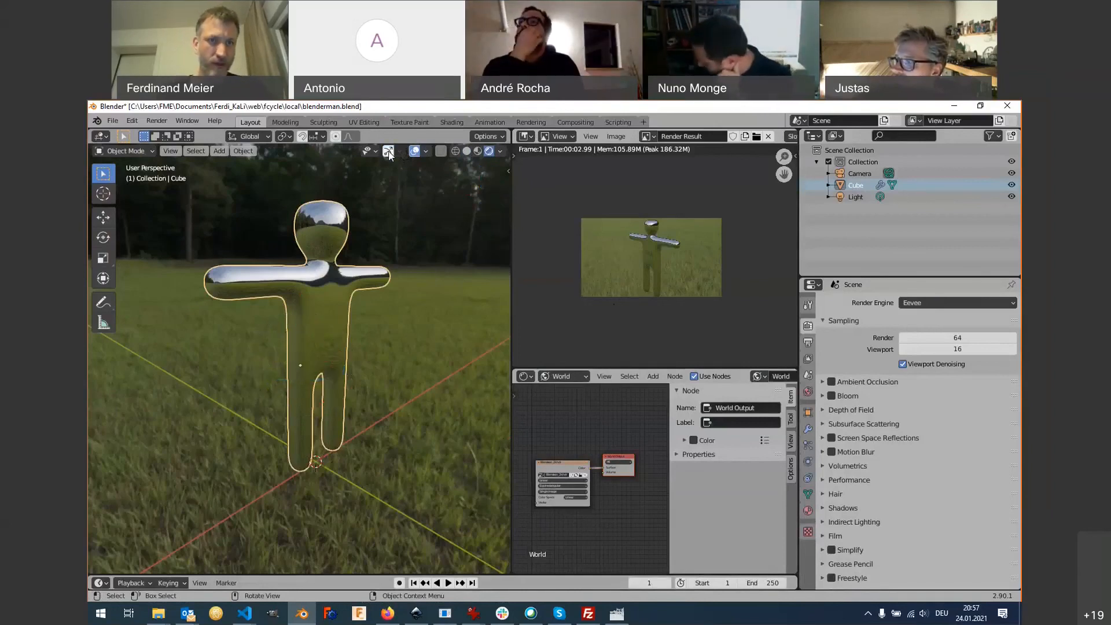
pyautogui.moveTo(369, 433); pyautogui.dragTo(356, 352, button='middle')
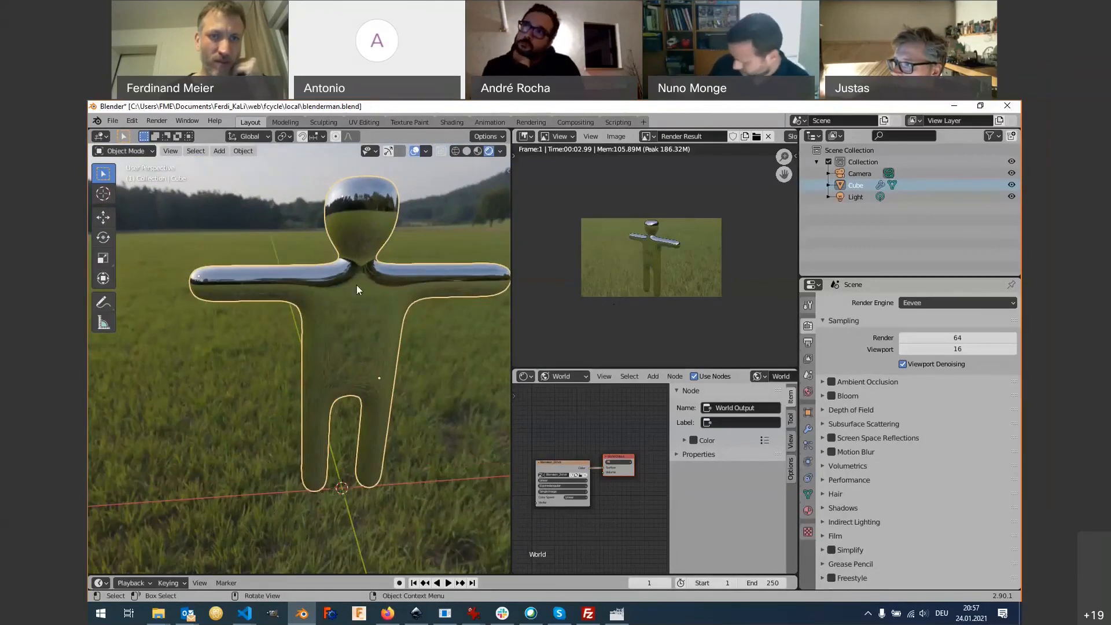
pyautogui.scroll(-1, 350, 341)
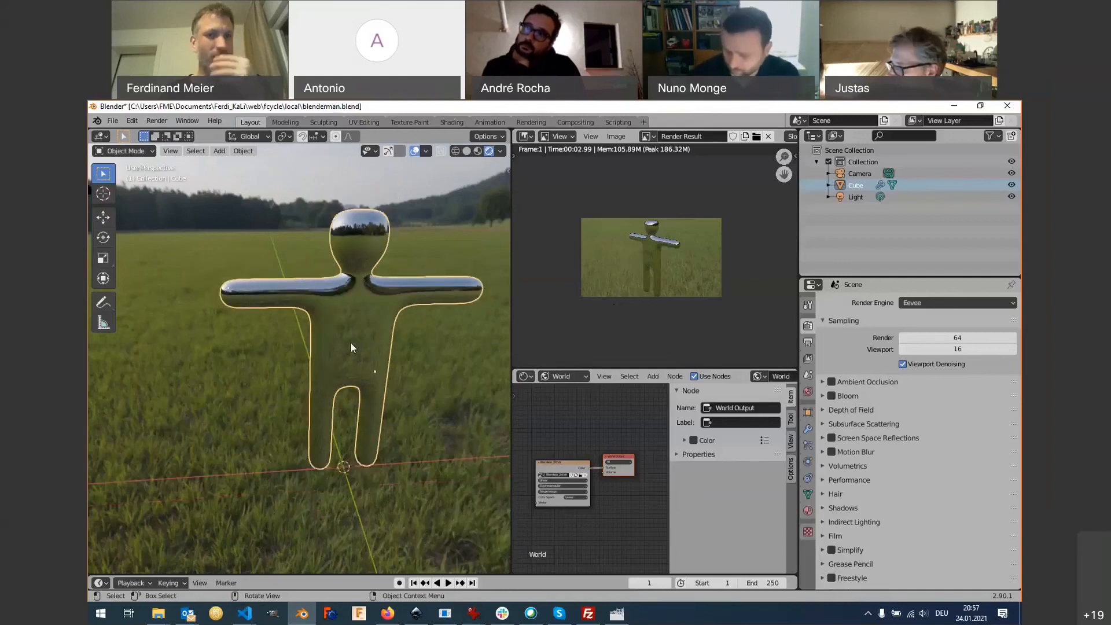
pyautogui.scroll(-1, 350, 342)
pyautogui.press('Tab')
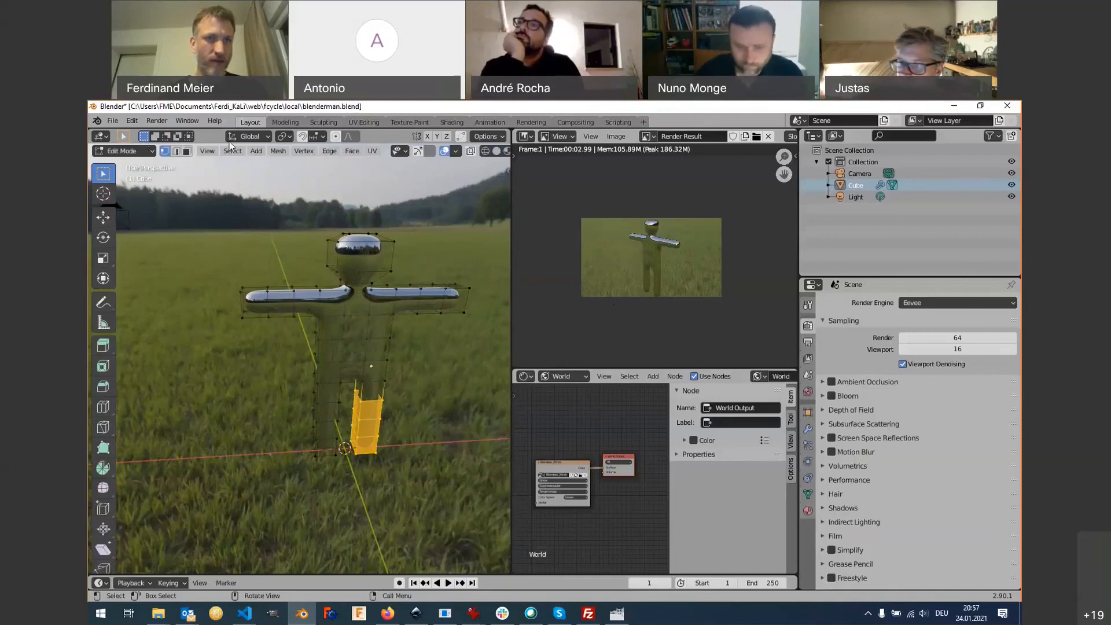
# In face select mode, extrude a chest face outward into a prong.
pyautogui.click(190, 151)
pyautogui.click(357, 328)
pyautogui.press('g')
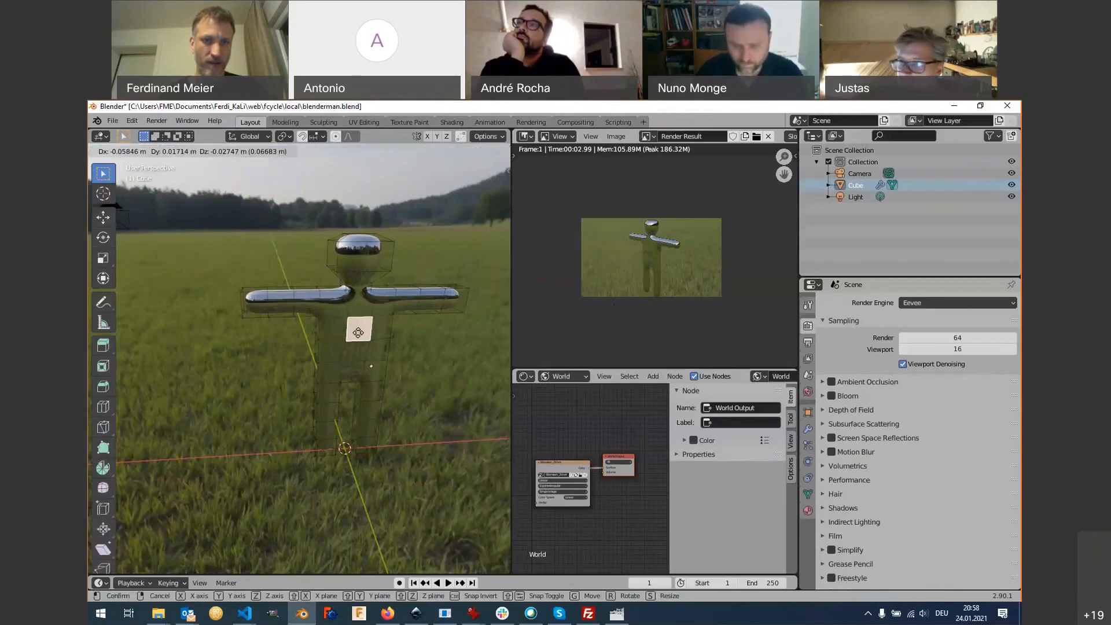
pyautogui.rightClick(361, 335)
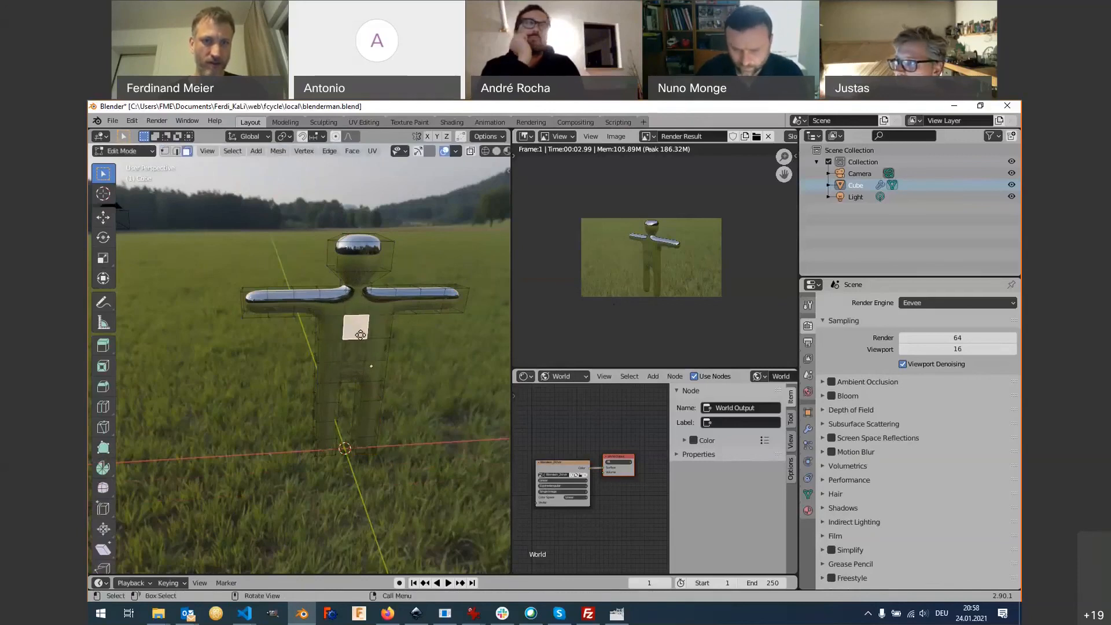
pyautogui.press('e')
pyautogui.click(414, 393)
pyautogui.moveTo(414, 393); pyautogui.dragTo(340, 259, button='middle')
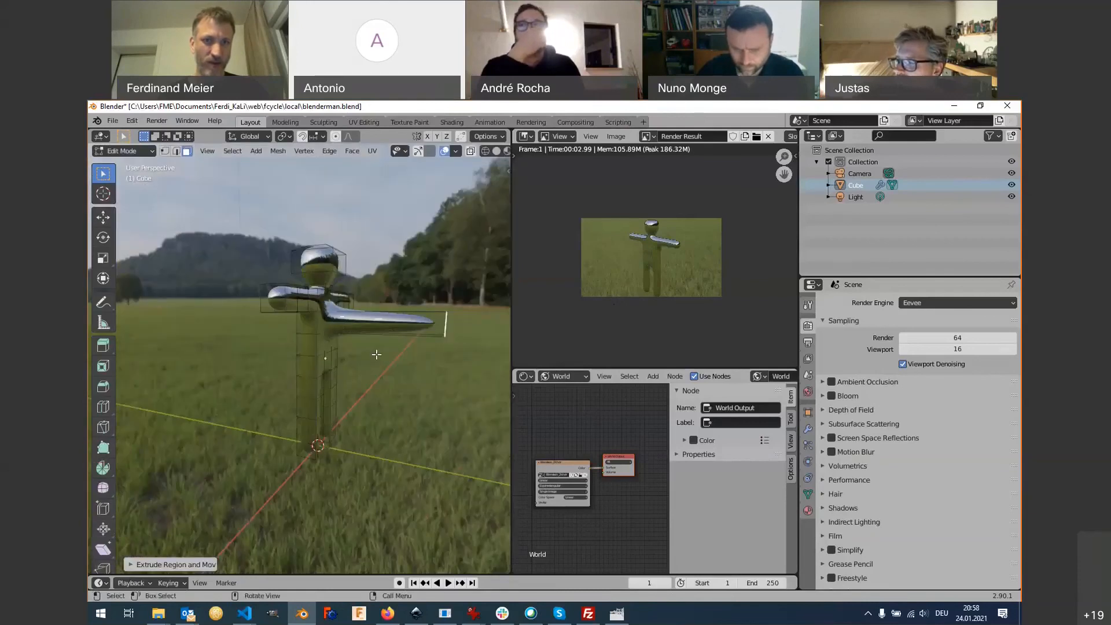
# Extrude a face on the side of the head outward into a second prong.
pyautogui.click(341, 260)
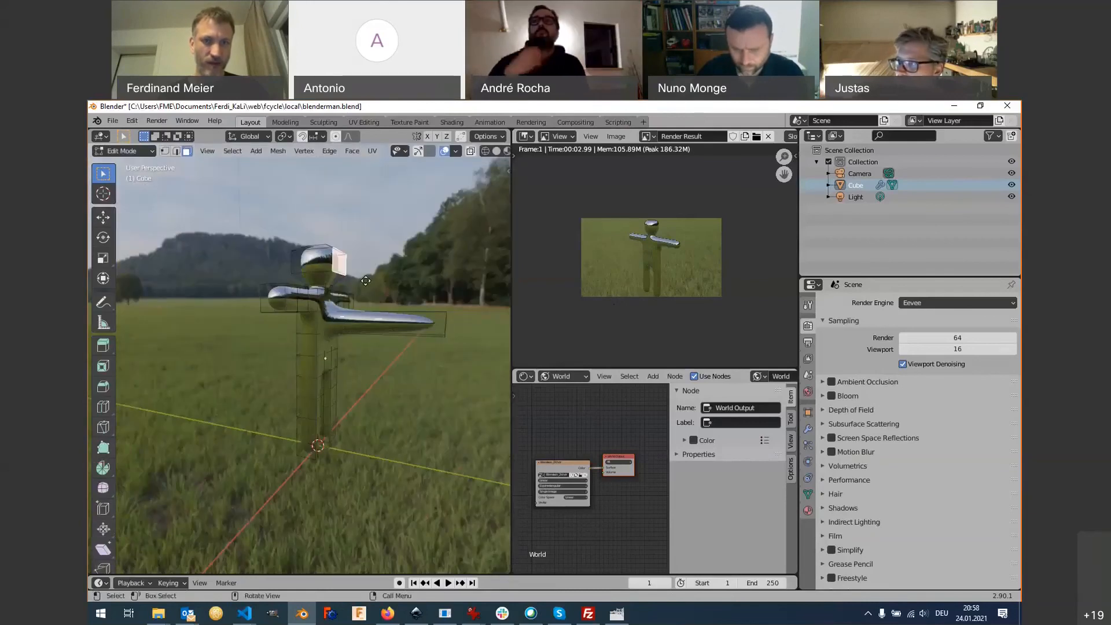
pyautogui.press('e')
pyautogui.click(376, 279)
pyautogui.moveTo(377, 279); pyautogui.dragTo(370, 319, button='middle')
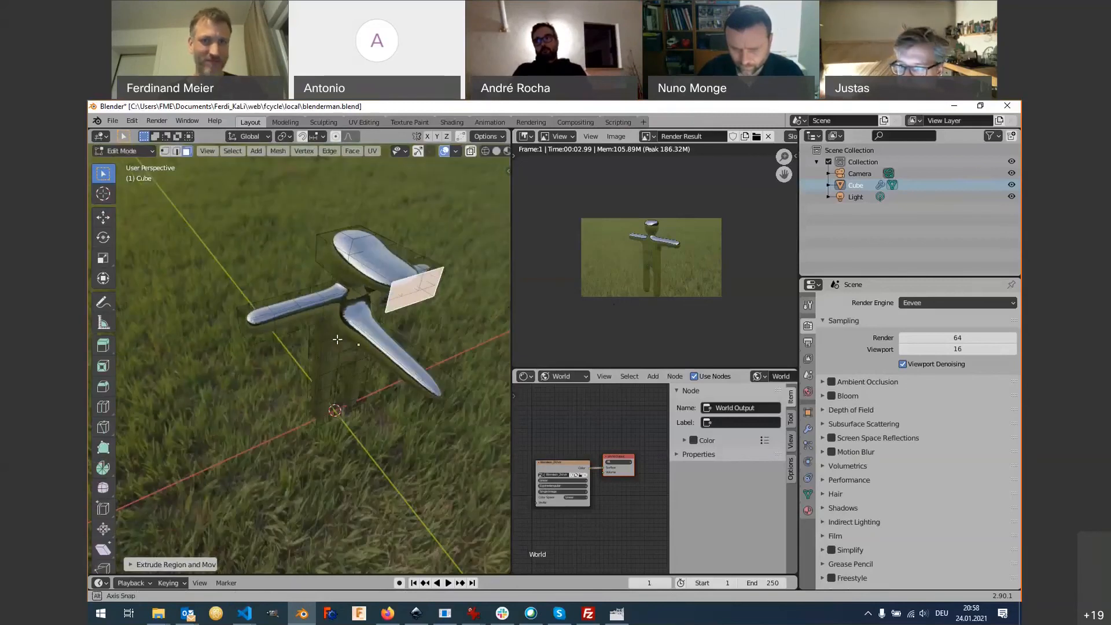
pyautogui.scroll(5, 425, 308)
pyautogui.scroll(-4, 423, 308)
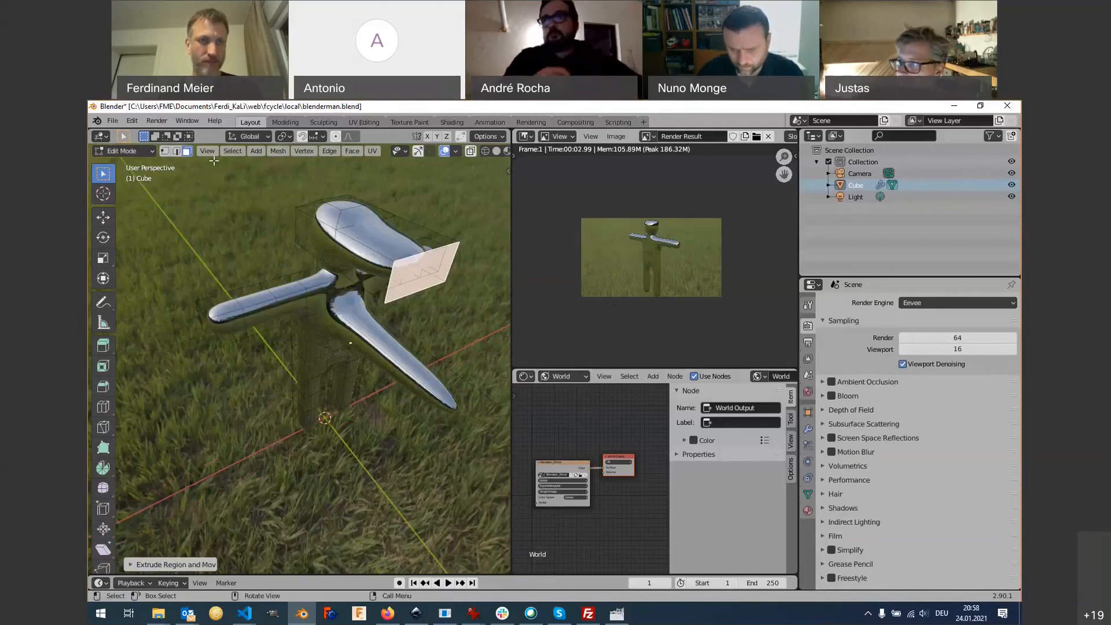
# Cancel a started File > New General file and return to Object Mode.
pyautogui.click(112, 121)
pyautogui.moveTo(197, 134)
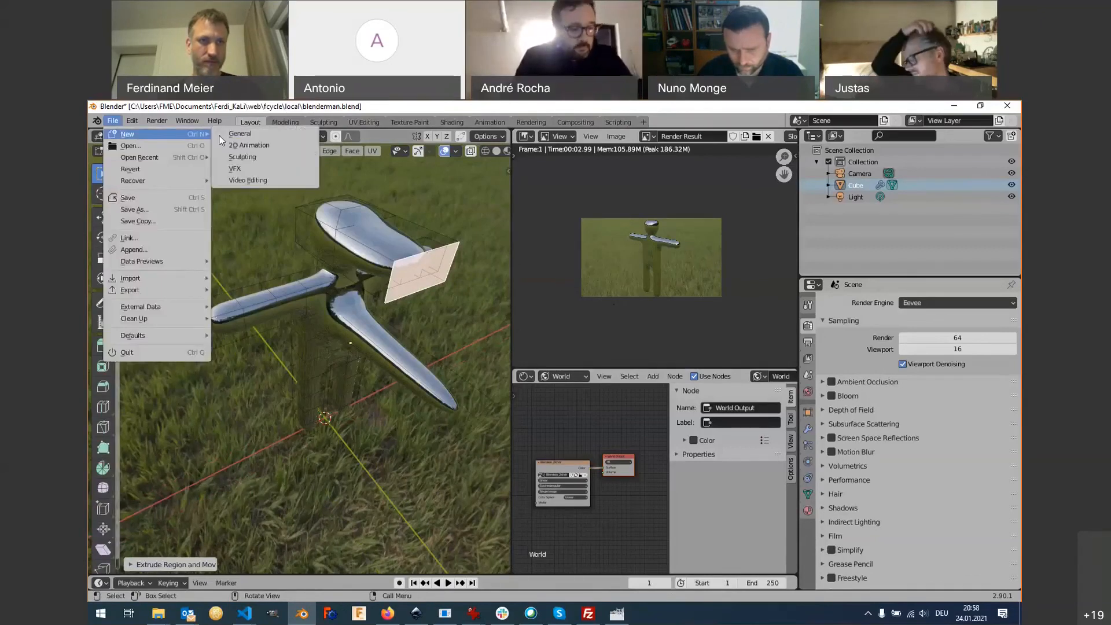
pyautogui.click(239, 135)
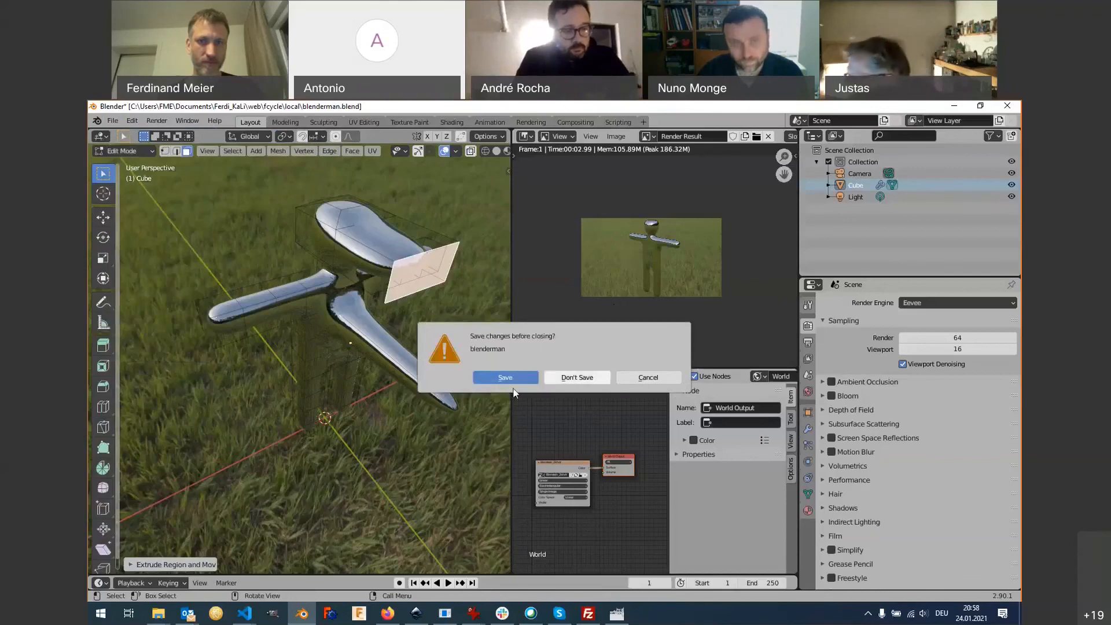
pyautogui.click(649, 377)
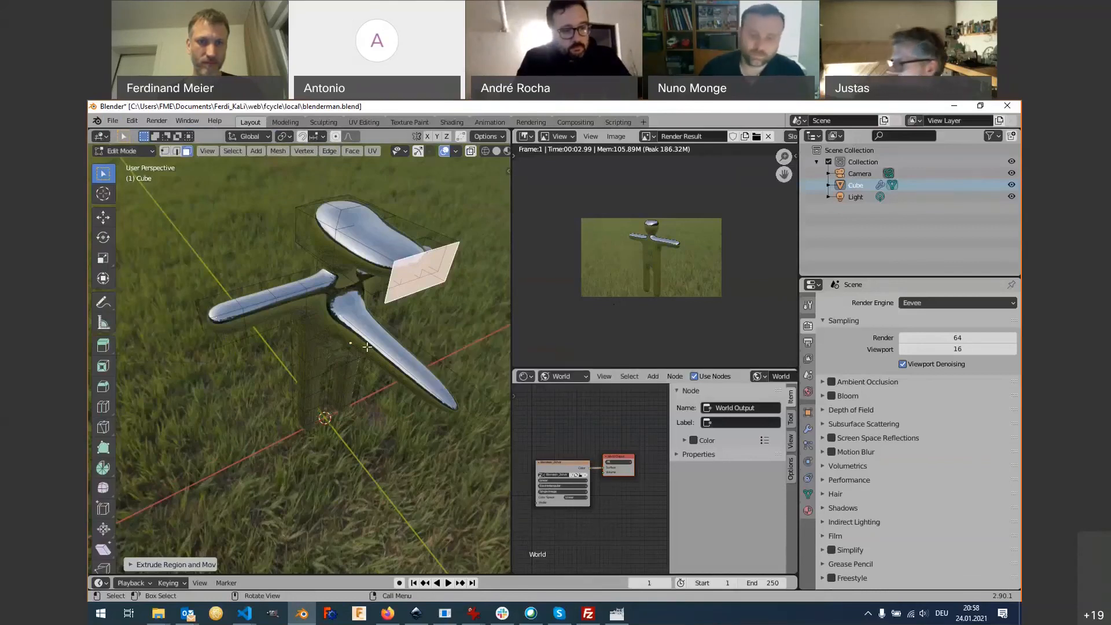
pyautogui.press('Tab')
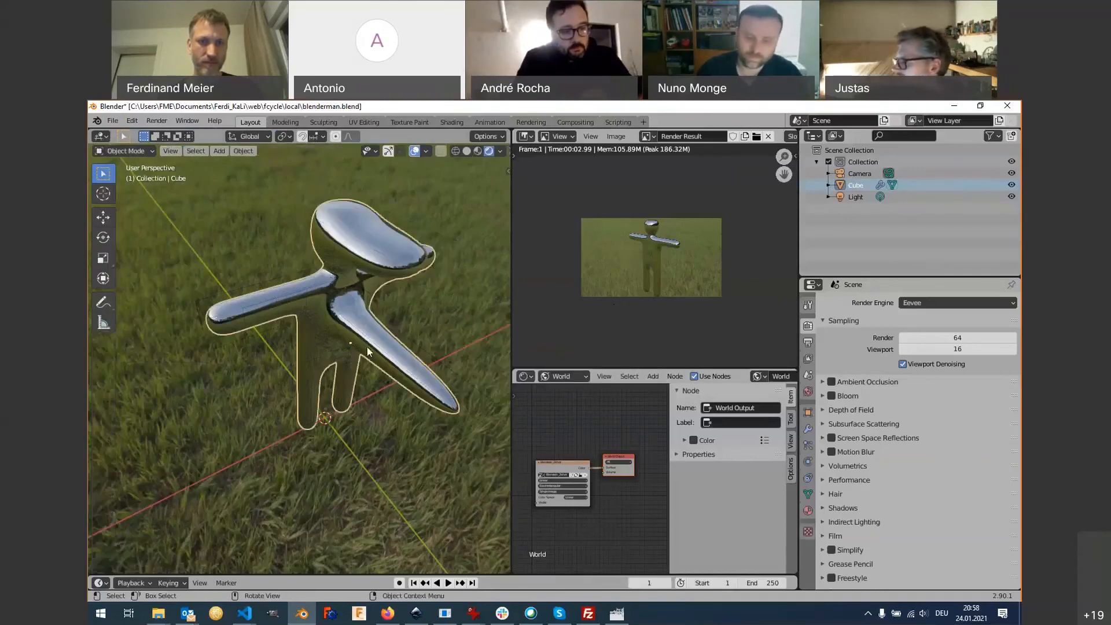
# Deselect the Cube and orbit the view to show the horizon and trees.
pyautogui.click(392, 440)
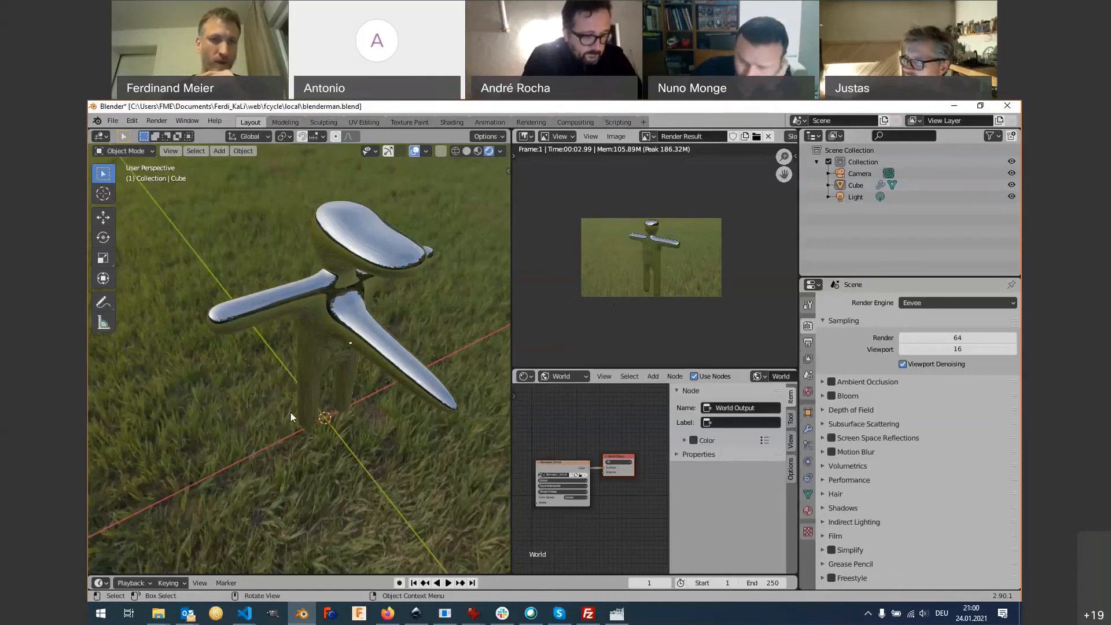
pyautogui.moveTo(290, 411); pyautogui.dragTo(374, 361, button='middle')
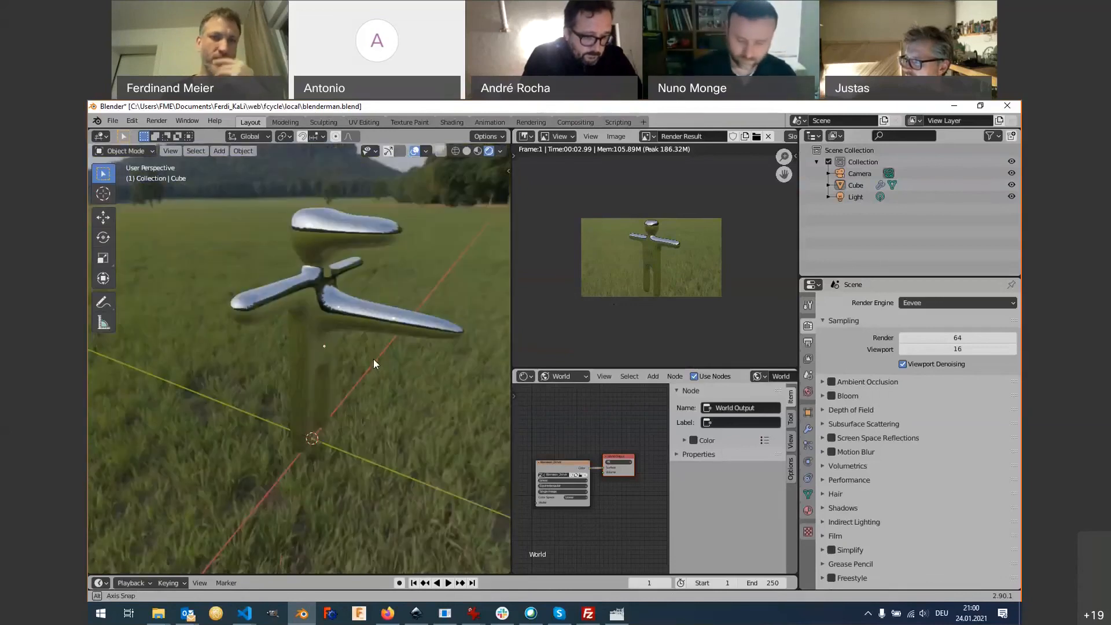